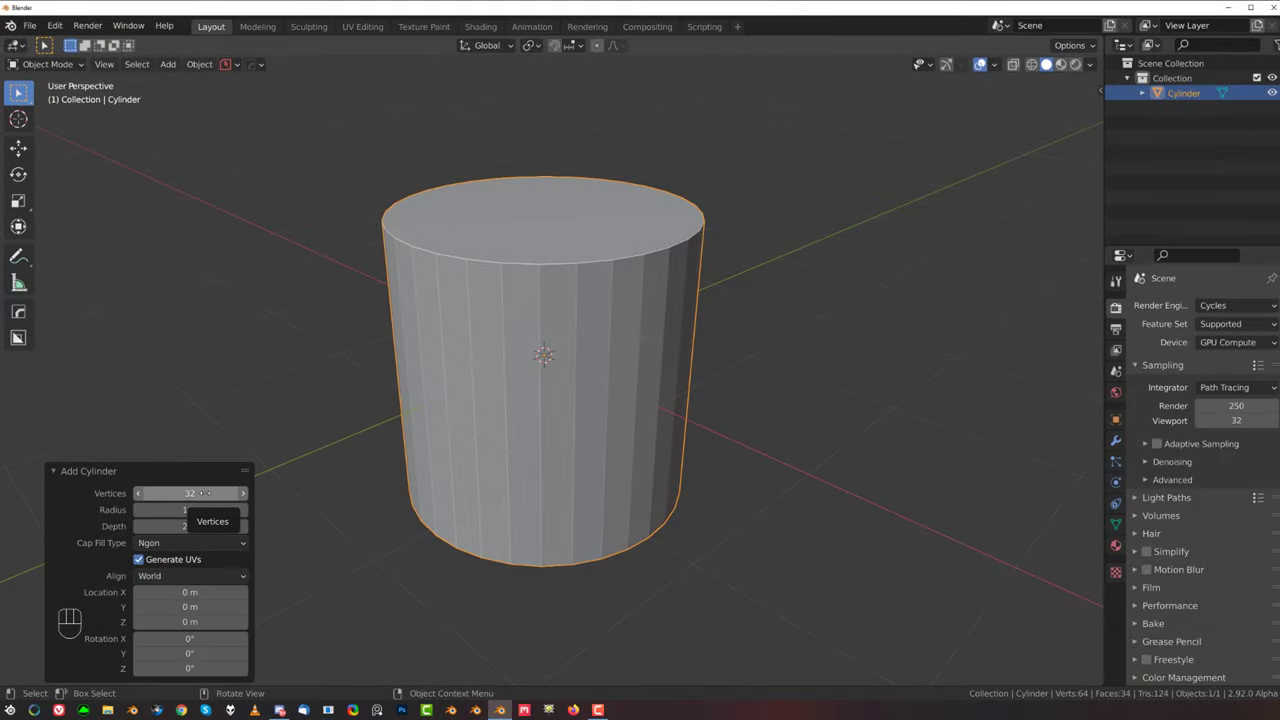
Step: Set the new cylinder's vertex count to 80
left_click(203, 493)
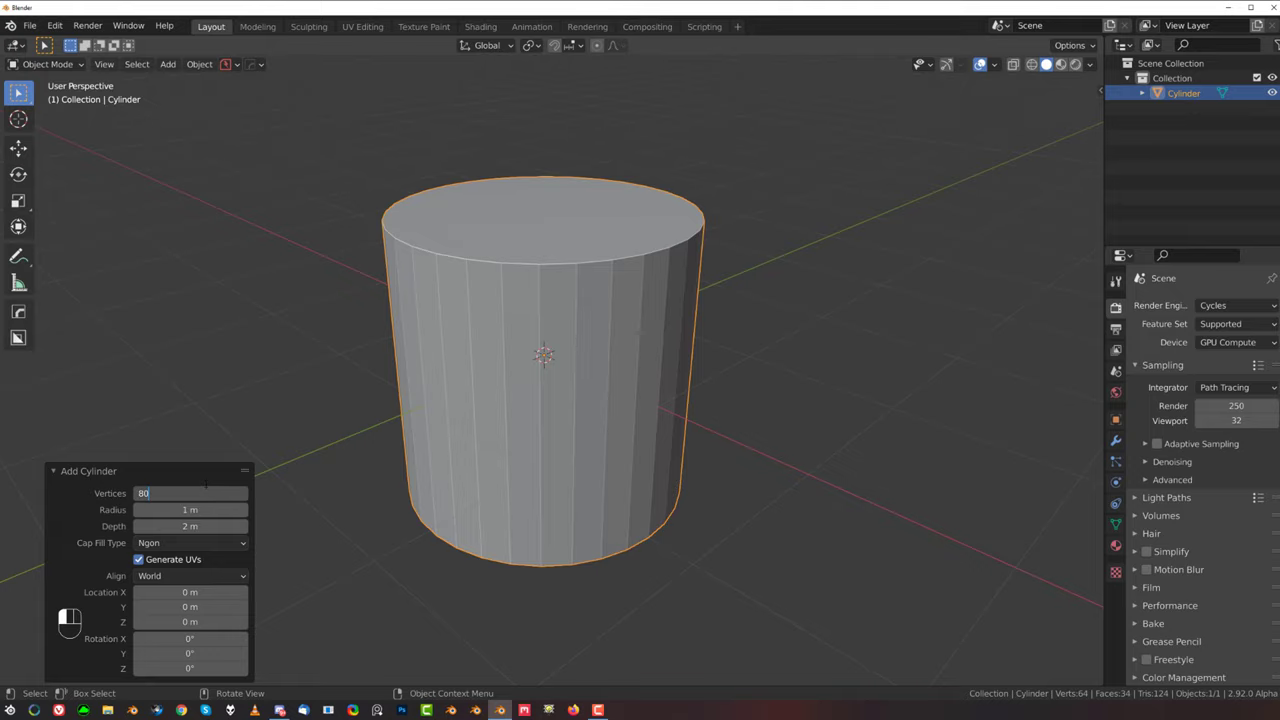
middle_click_drag(675, 452, 662, 397)
scroll(690, 360, "down", 2)
middle_click_drag(698, 352, 706, 358)
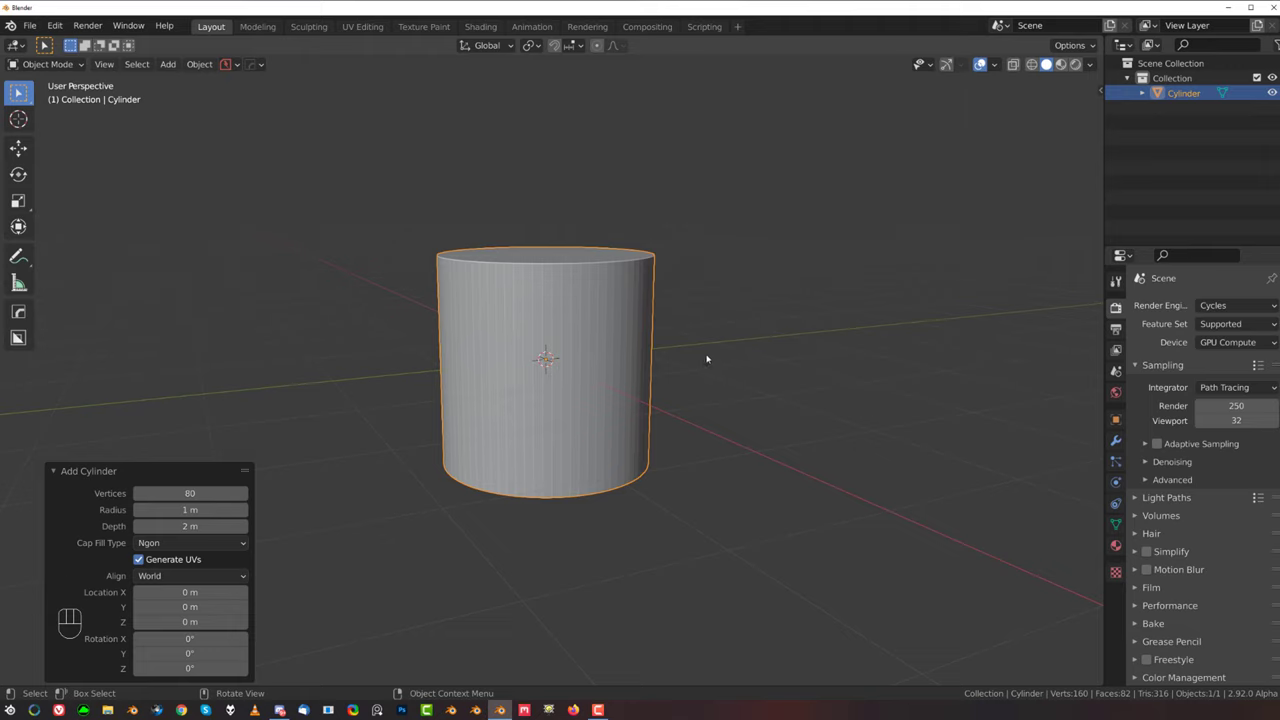
Step: Rotate the cylinder 90° about the X axis so it lies on its side
type("rx90")
key("Return")
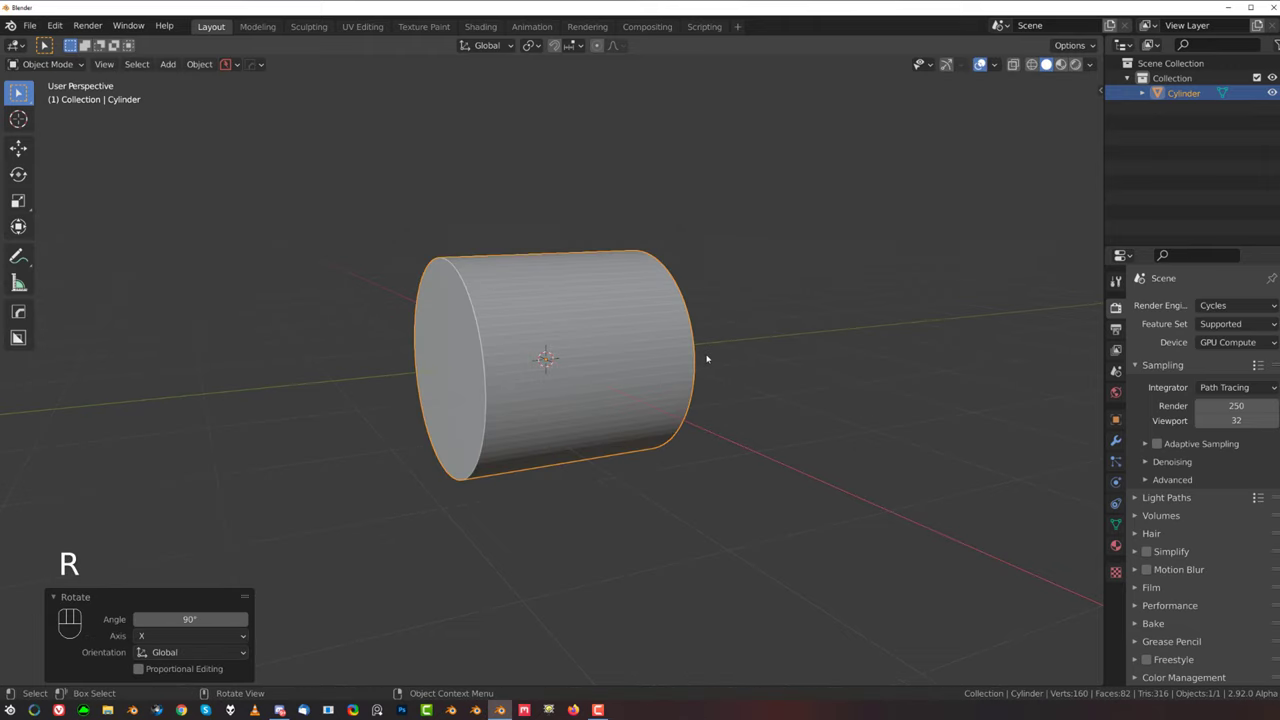
middle_click_drag(826, 385, 572, 394)
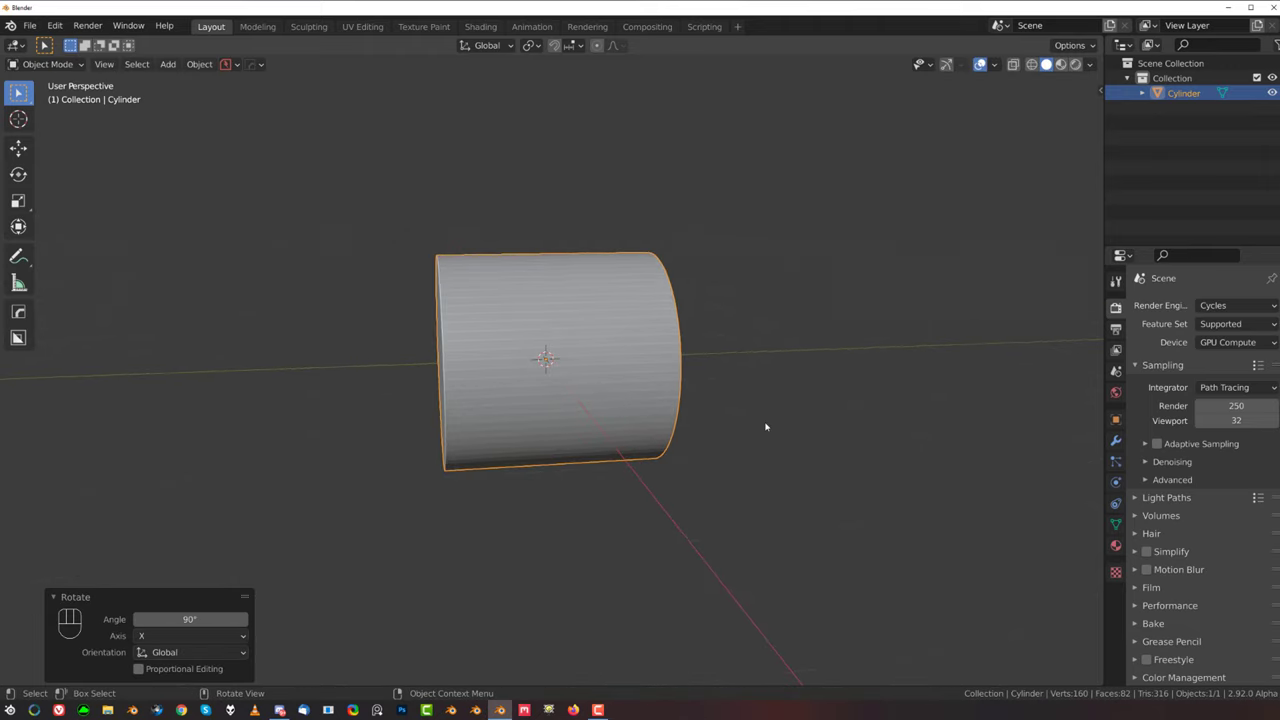
Step: Scale the cylinder uniformly to about 0.857, and stretch it by about 1.512 along the Y axis
key("s")
left_click(733, 427)
key("s")
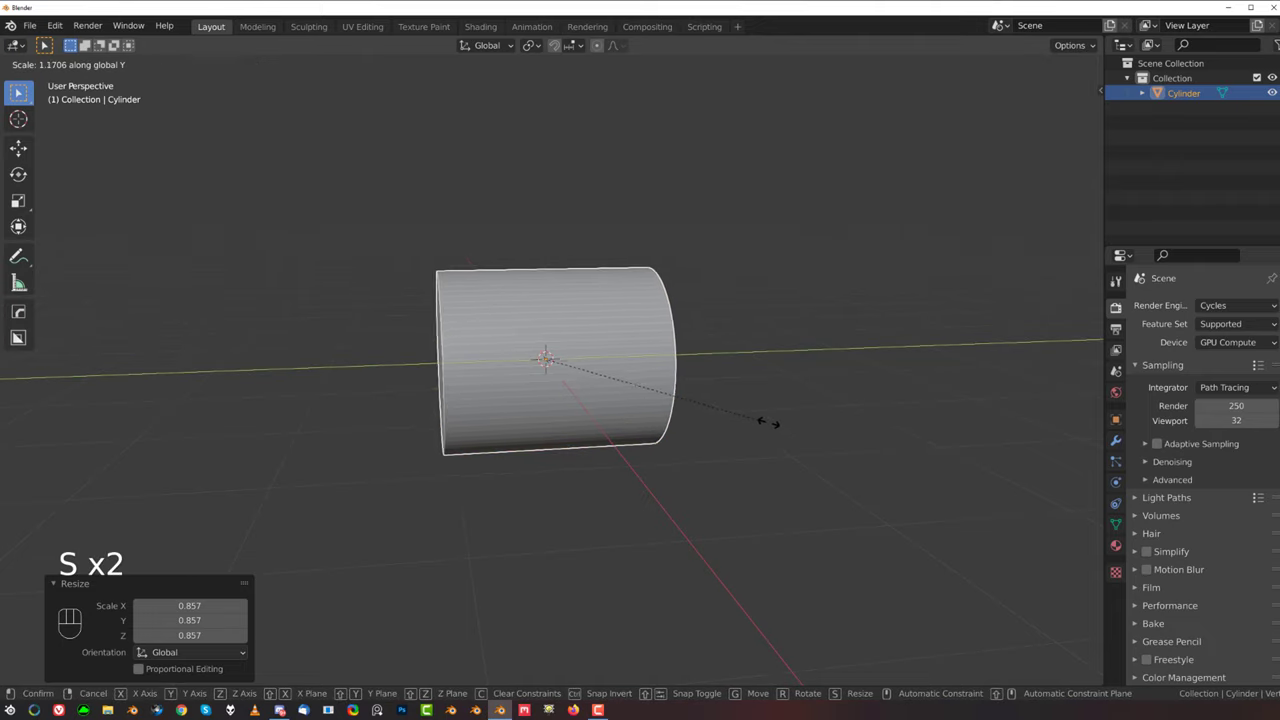
left_click(832, 433)
middle_click_drag(609, 417, 631, 398)
Step: Sharpen the cylinder with HardOps Ssharp at 30° sharpness and 60° auto smooth in the right orthographic view
key("grave")
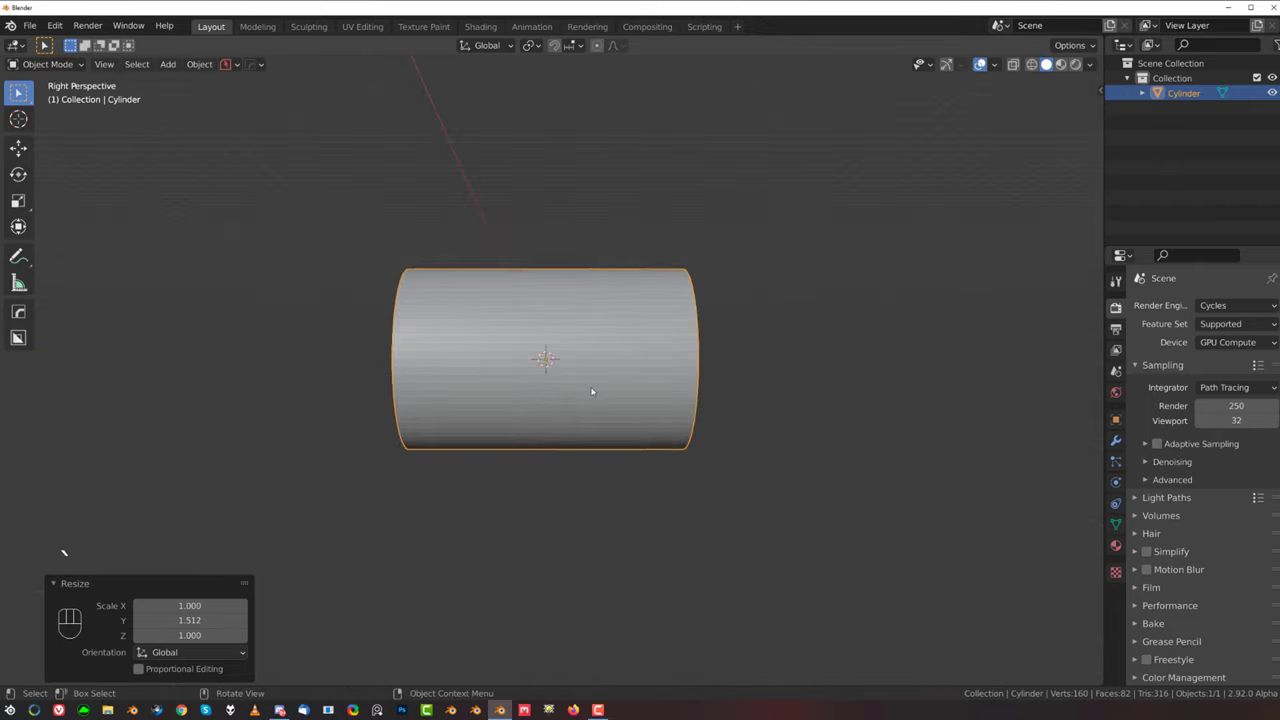
key("KP_5")
key("q")
left_click(477, 335)
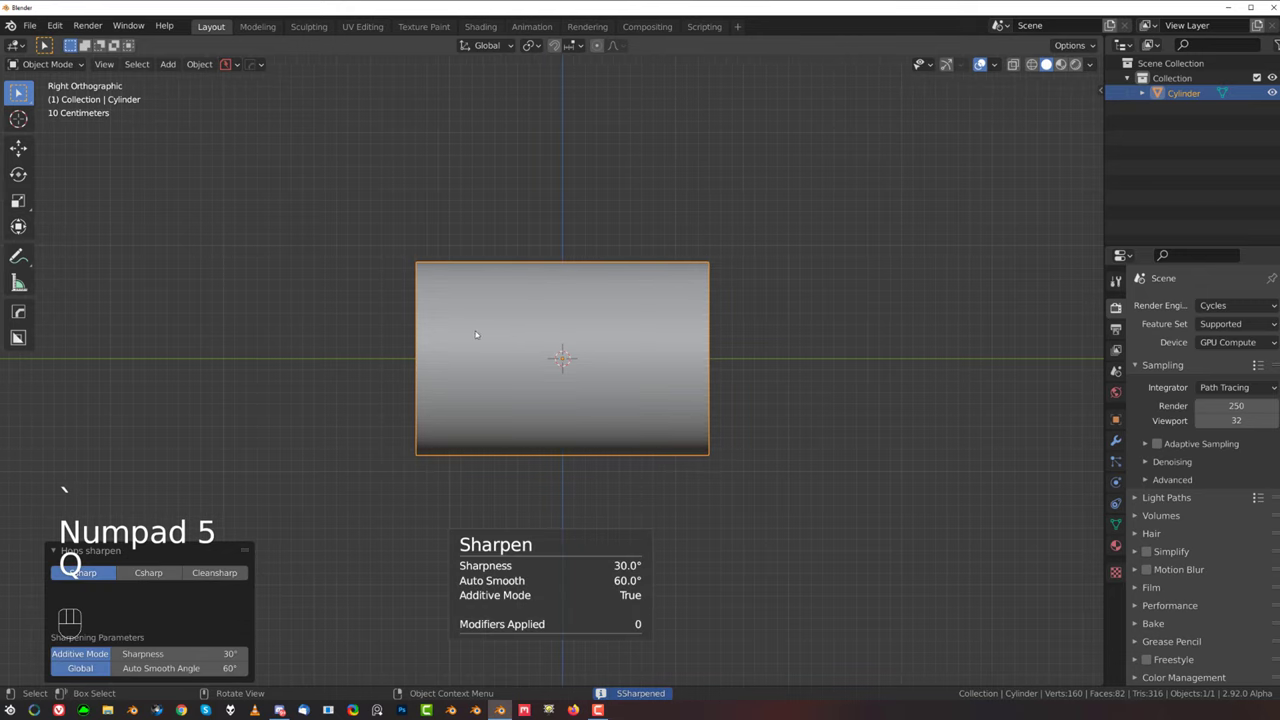
middle_click_drag(504, 327, 515, 327, "shift")
Step: Activate BoxCutter with the Ngon shape in Cut mode and slice off the cylinder's front end diagonally with a three-point cutter
key("d")
key("Escape")
key("alt+w")
key("w")
key("w")
key("w")
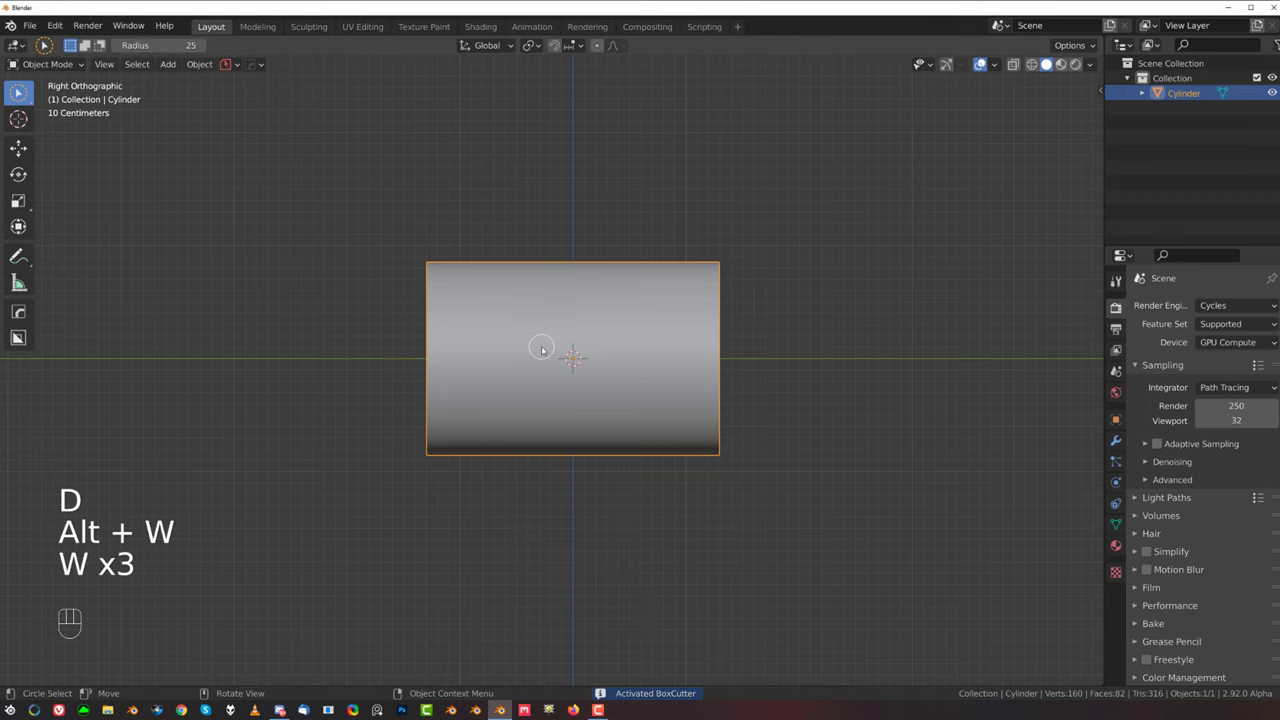
key("d")
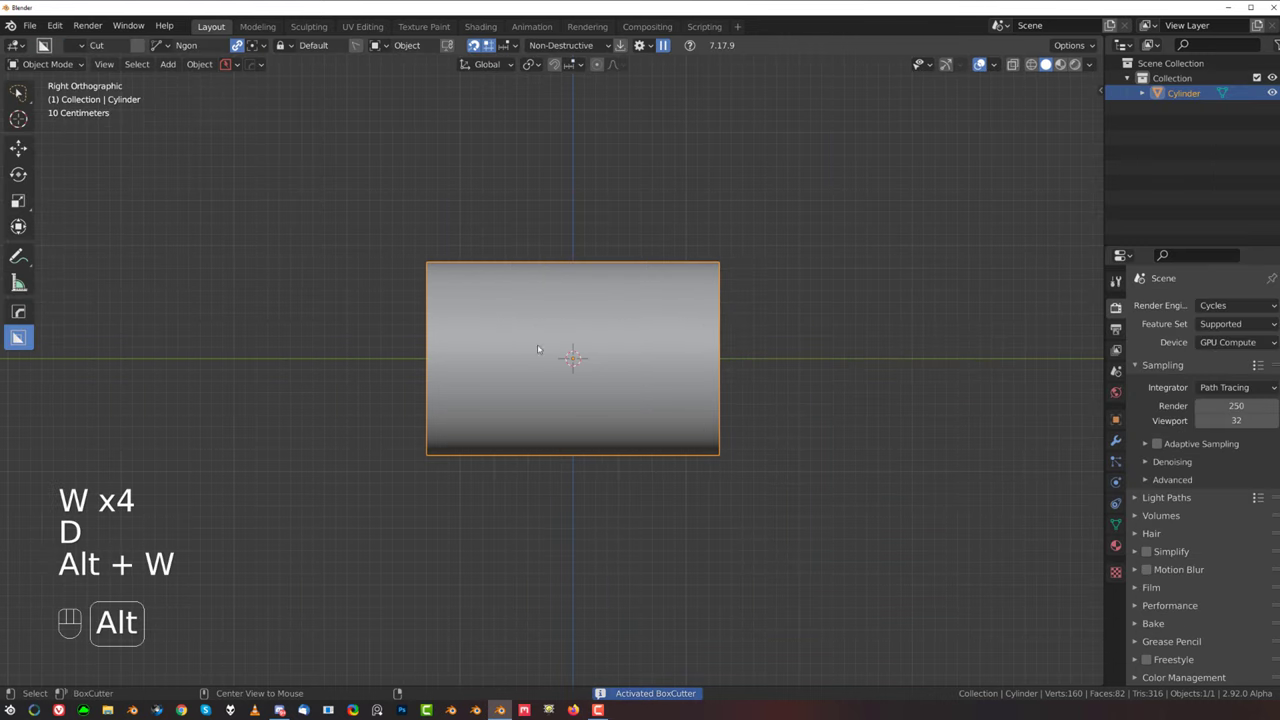
key("d")
left_click(455, 433)
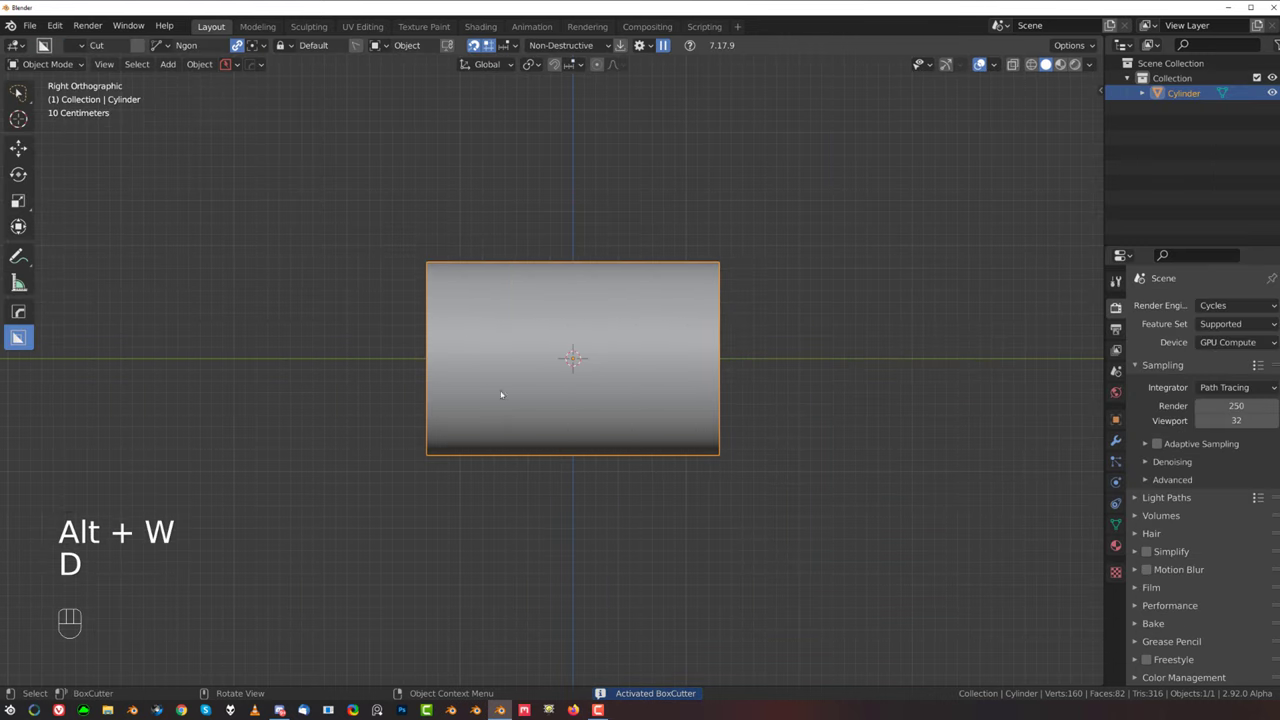
left_click_drag(558, 238, 450, 422)
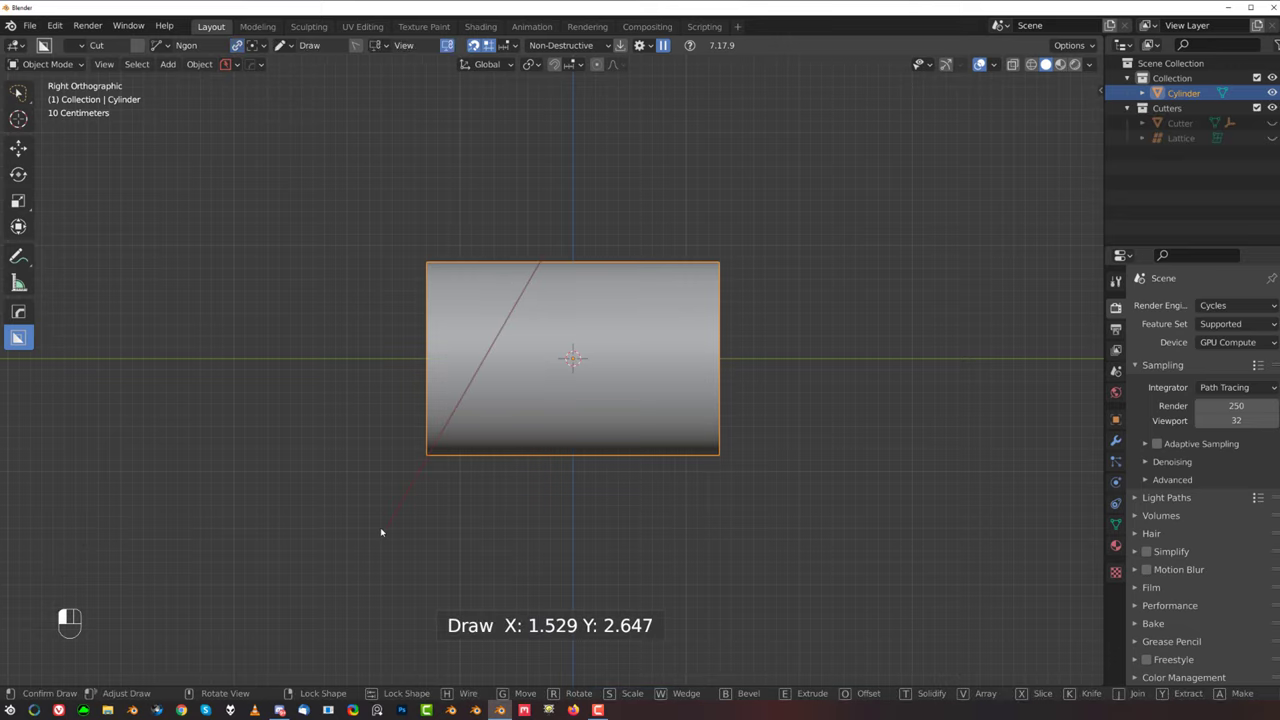
left_click_drag(381, 535, 383, 532)
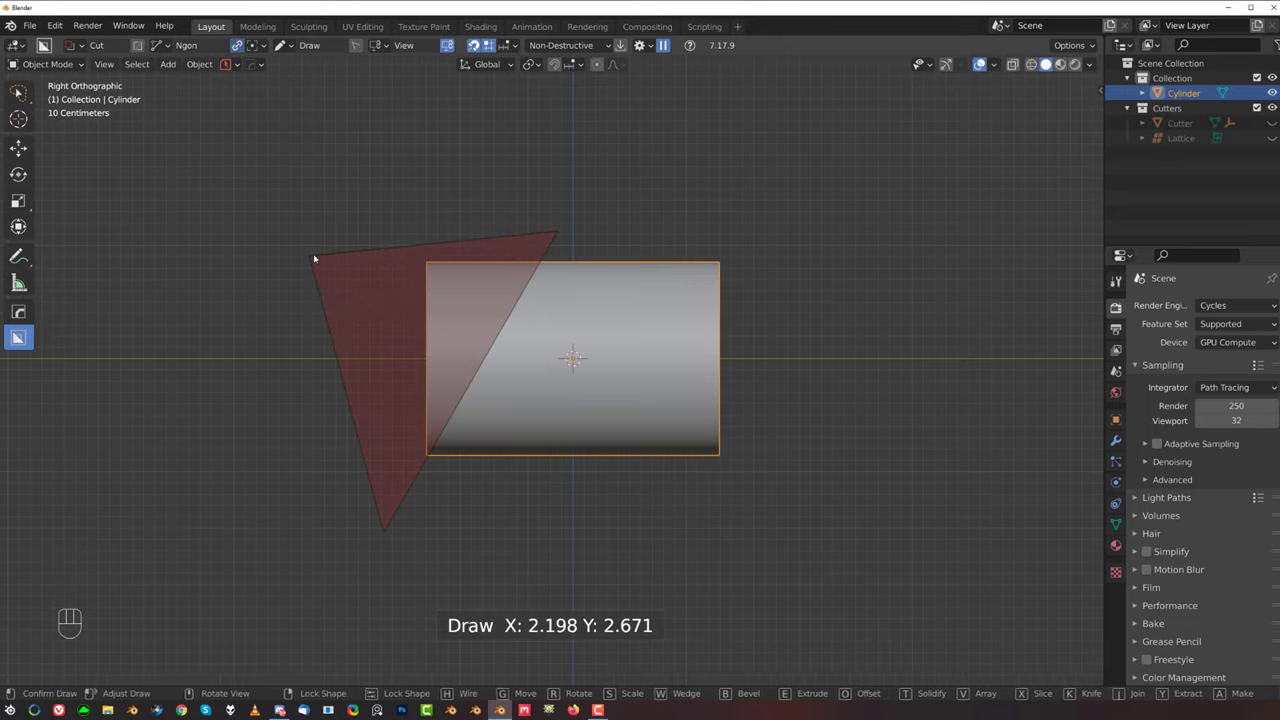
double_click(313, 257)
Step: Apply the slanted boolean cut to the cylinder's mesh with HardOps Csharp
middle_click_drag(406, 318, 429, 318)
key("q")
left_click(431, 318, "ctrl")
Step: Inset the cylinder's slanted end face by about 0.161 m and extrude it about 0.29 m inward along Y
key("Tab")
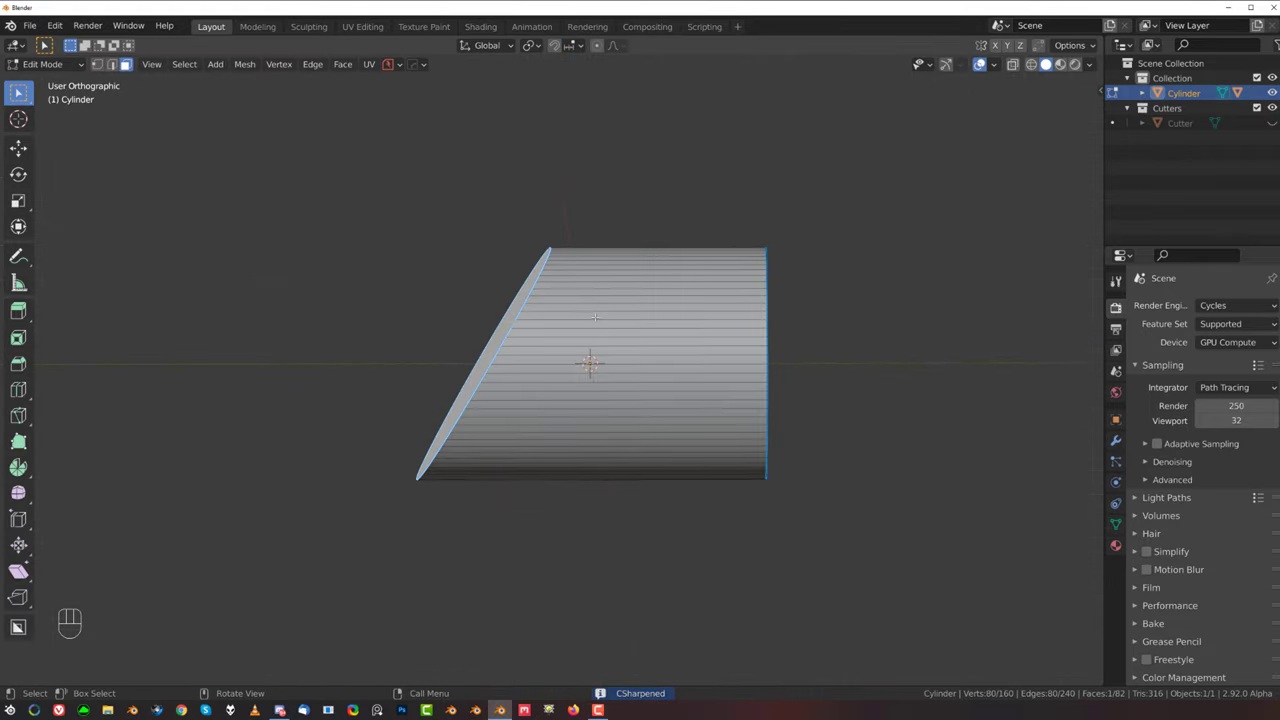
middle_click_drag(595, 317, 551, 360)
key("i")
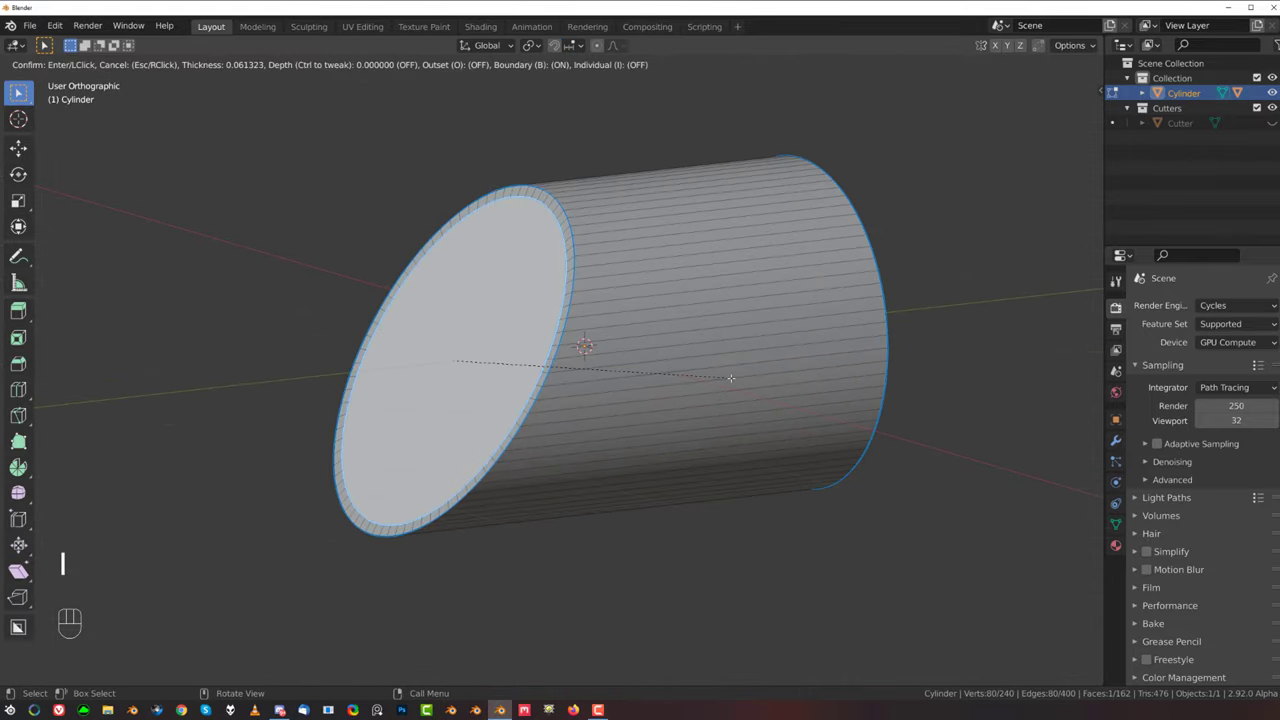
left_click(714, 378)
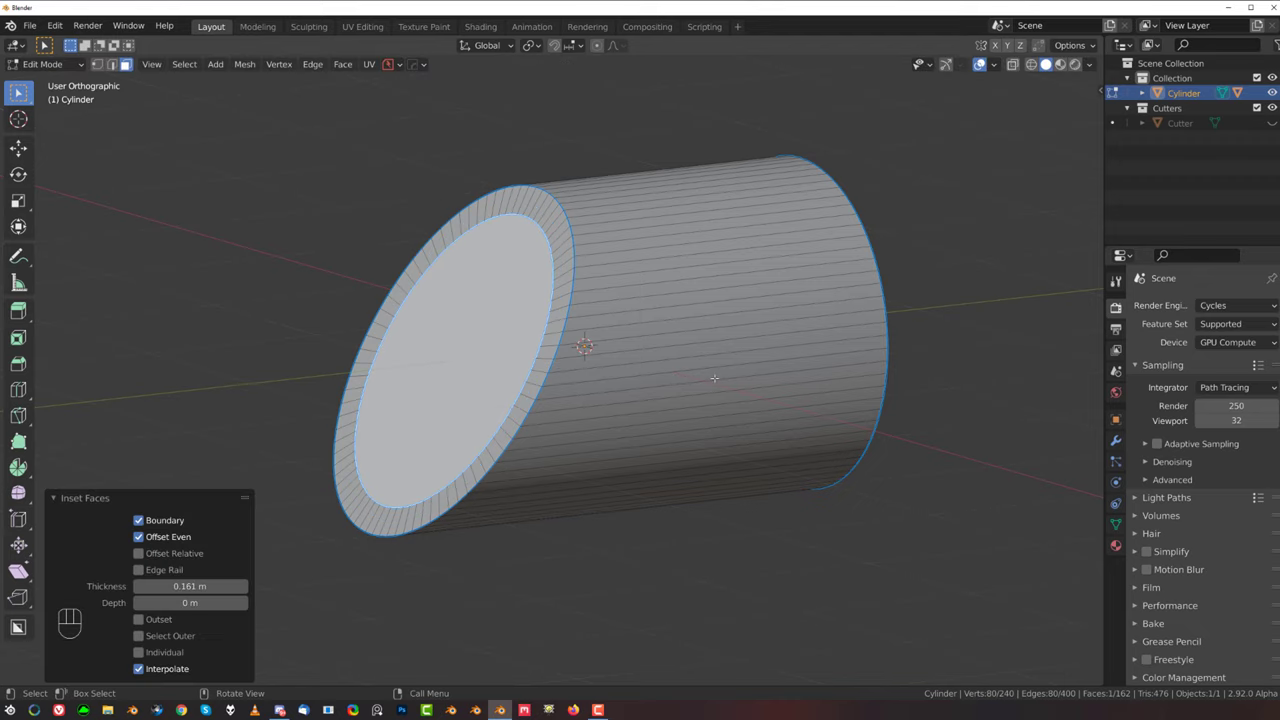
key("e")
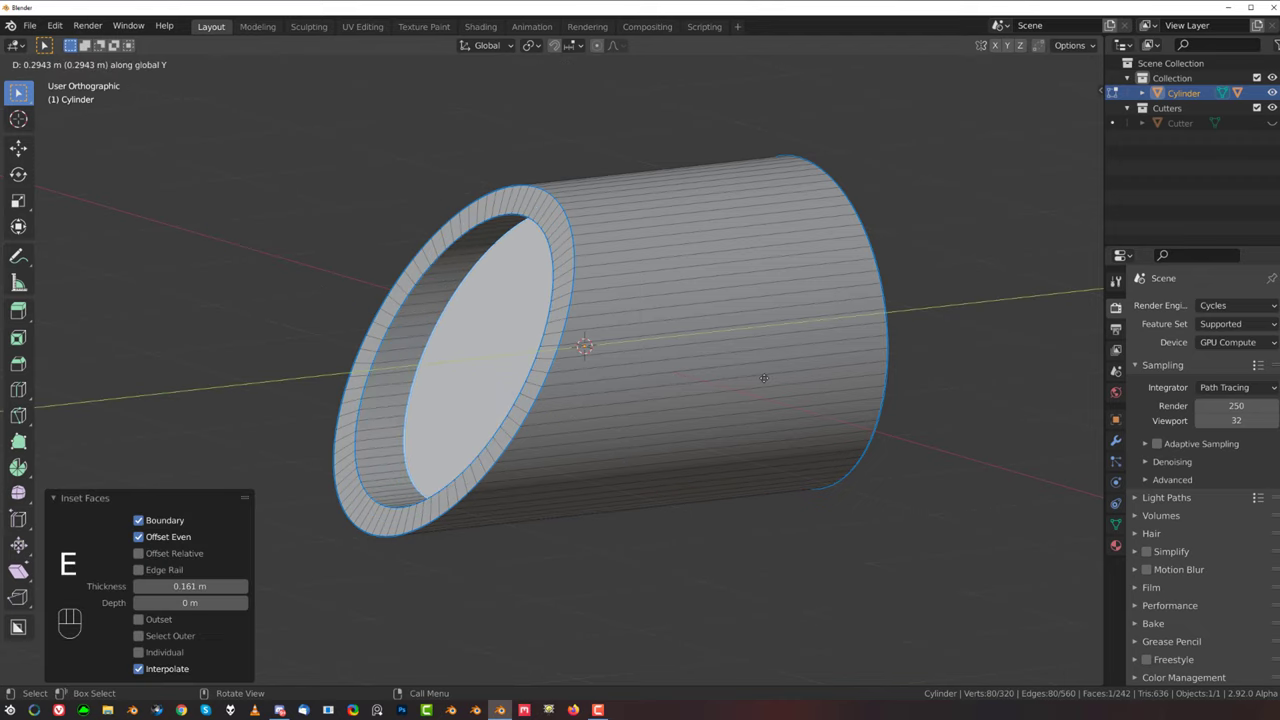
left_click(764, 378)
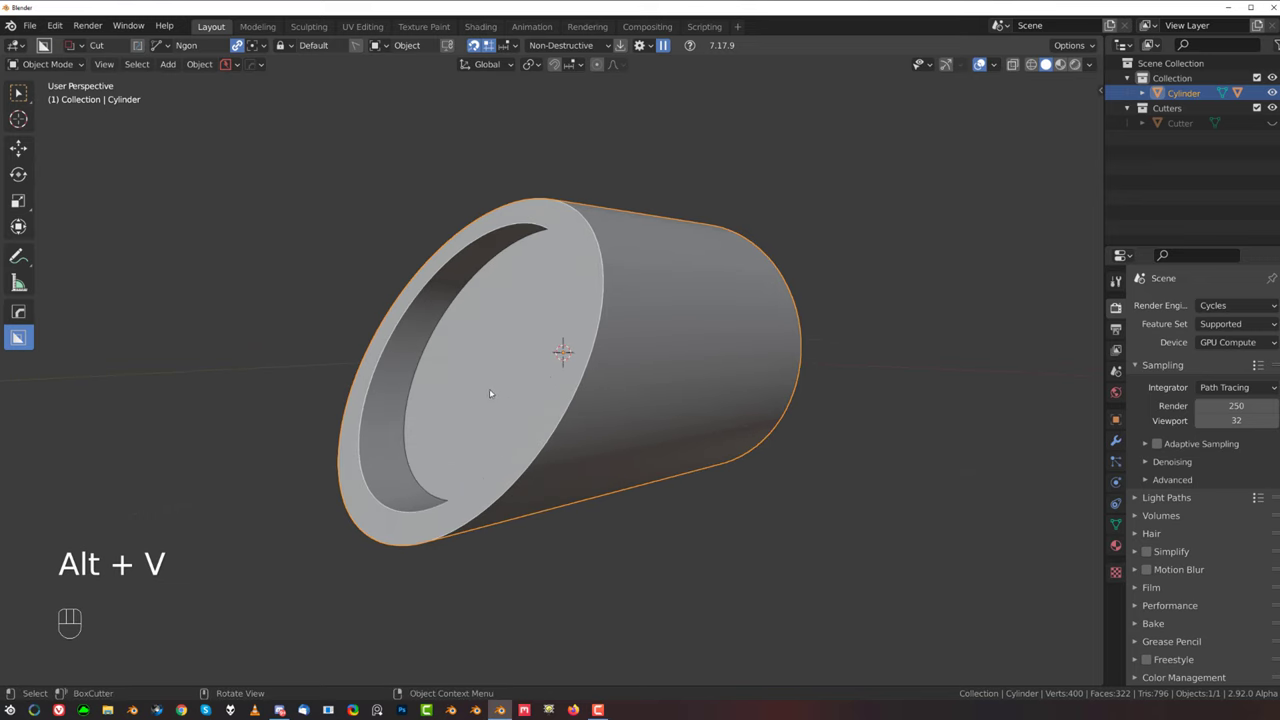
Step: Try extracting the recessed face as a HardOps plate with solidify offsets of 1 and -1, and cancel the thickness adjustment
key("Tab")
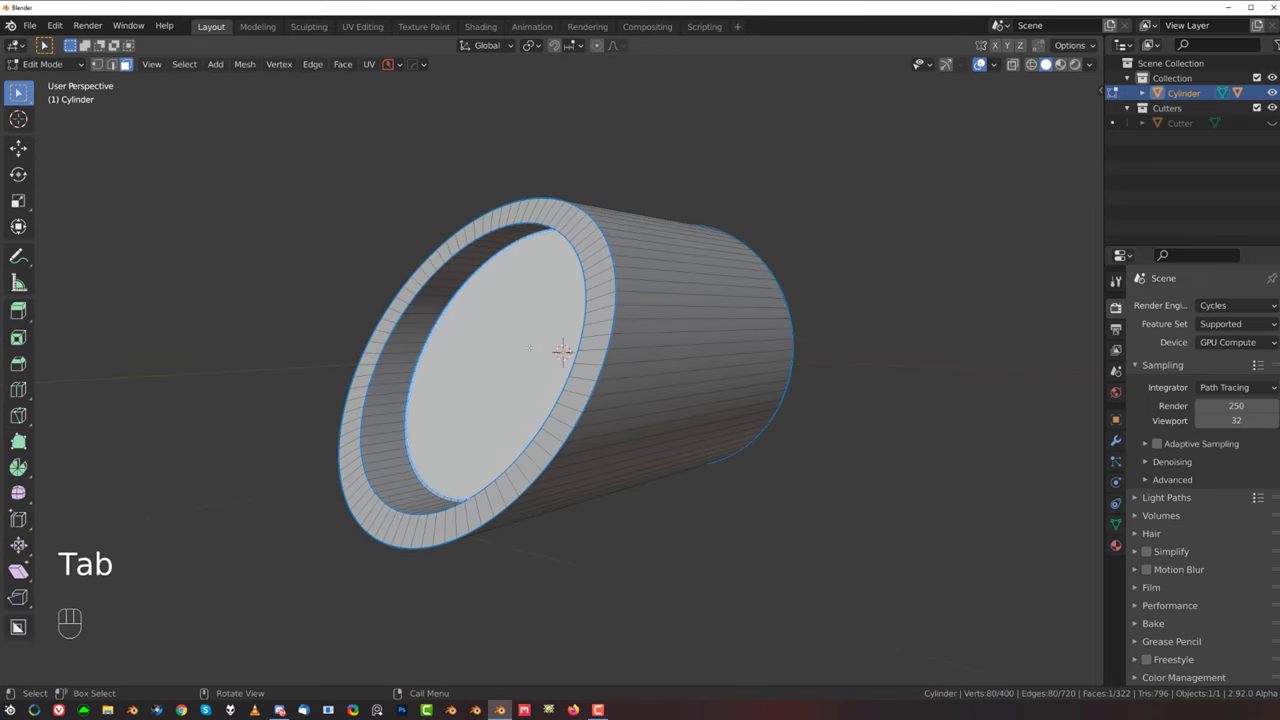
mouse_move(529, 347)
middle_mouse_down()
mouse_move(509, 349)
mouse_move(540, 348)
middle_mouse_up()
key("q")
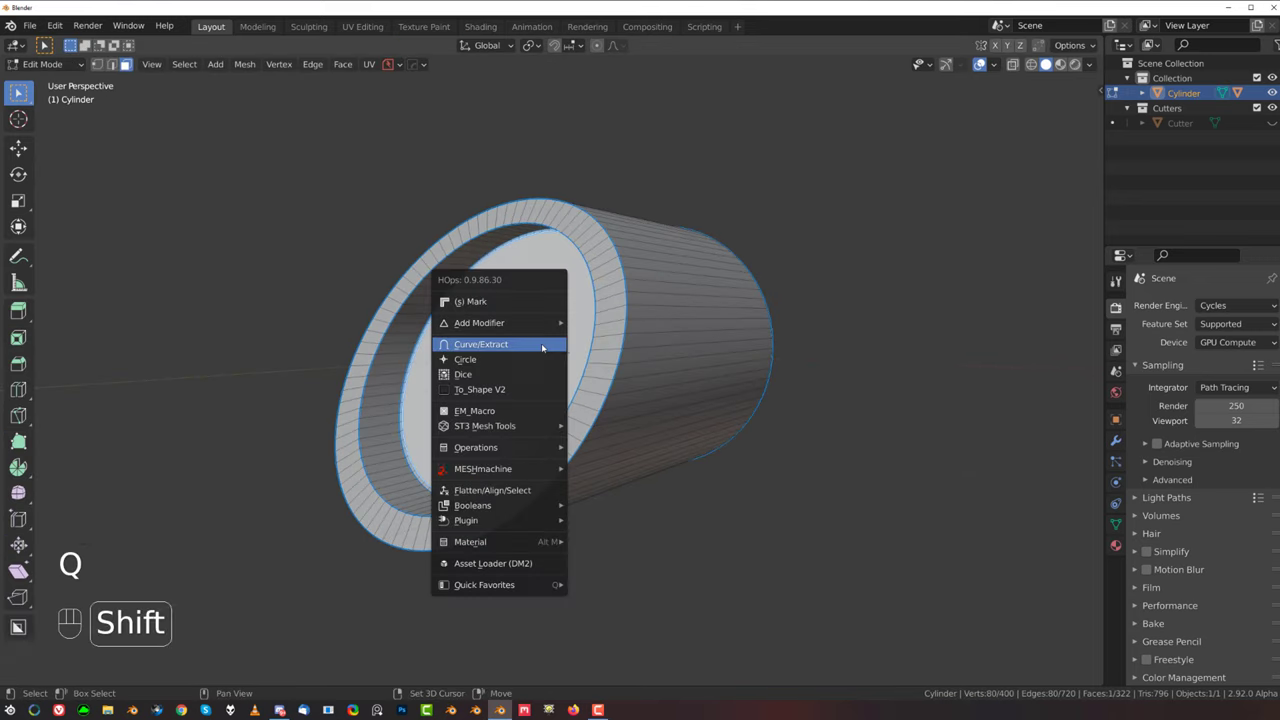
left_click(542, 347)
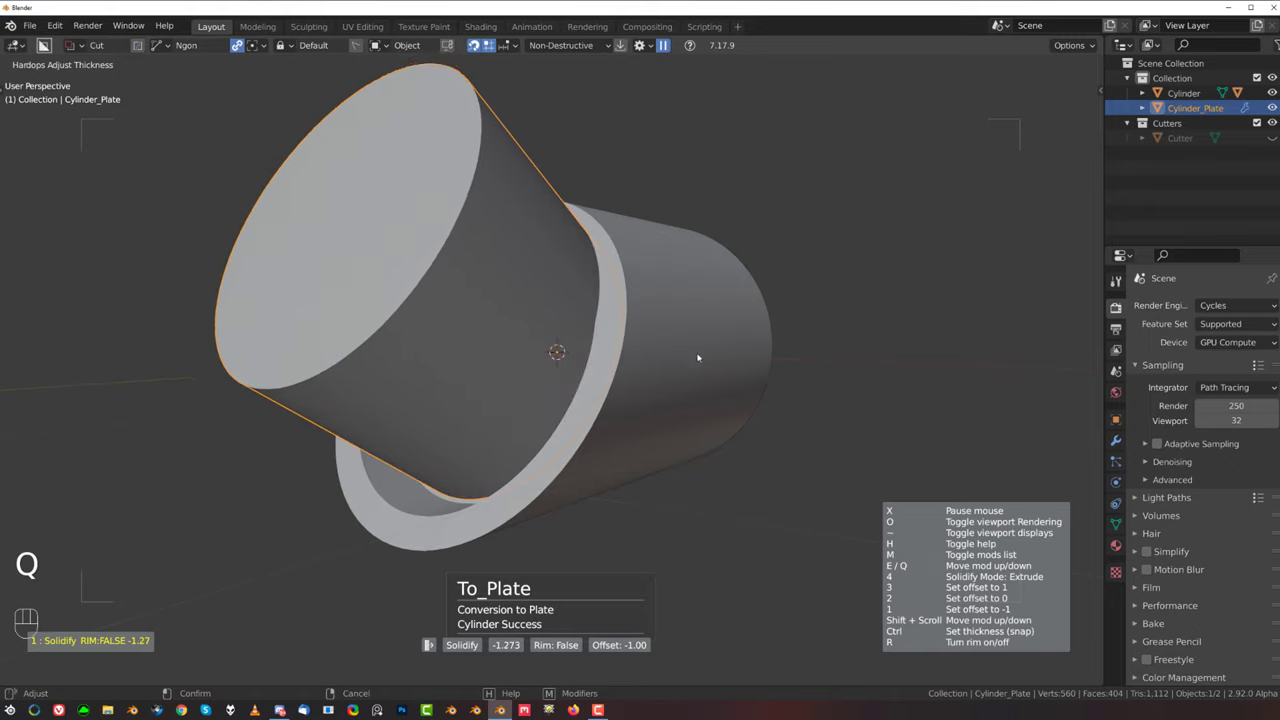
key("3")
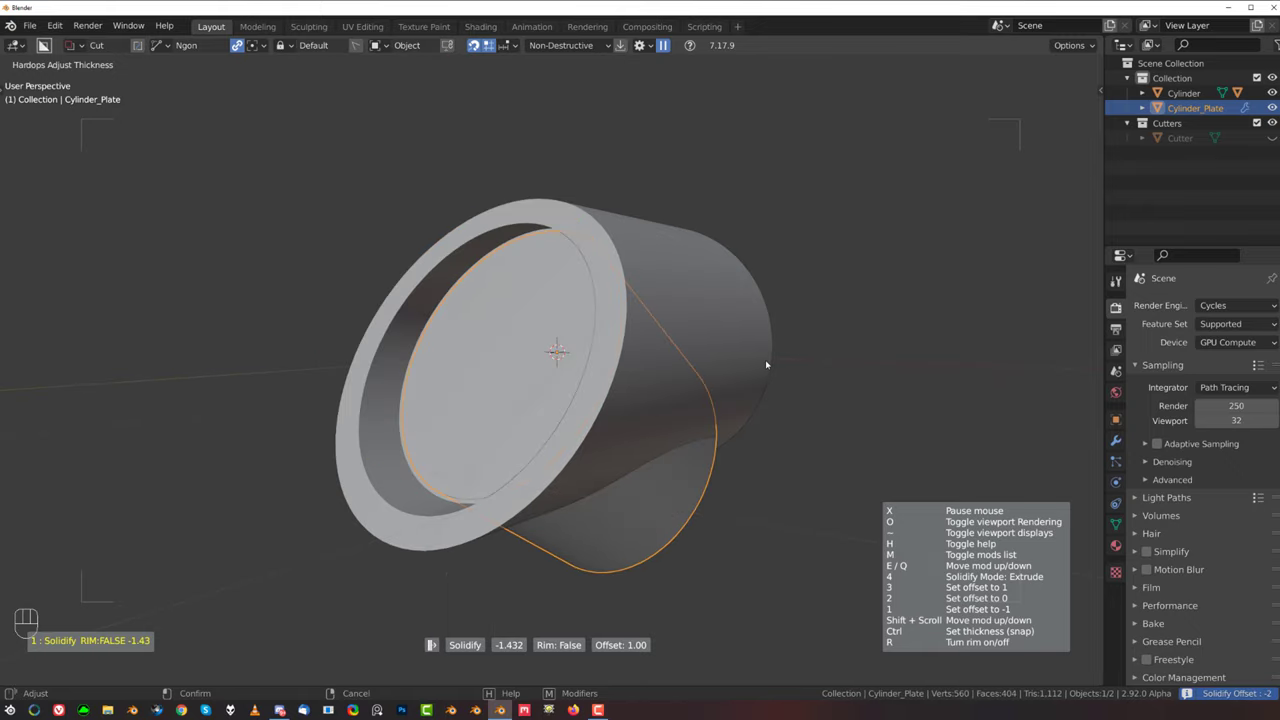
key("1")
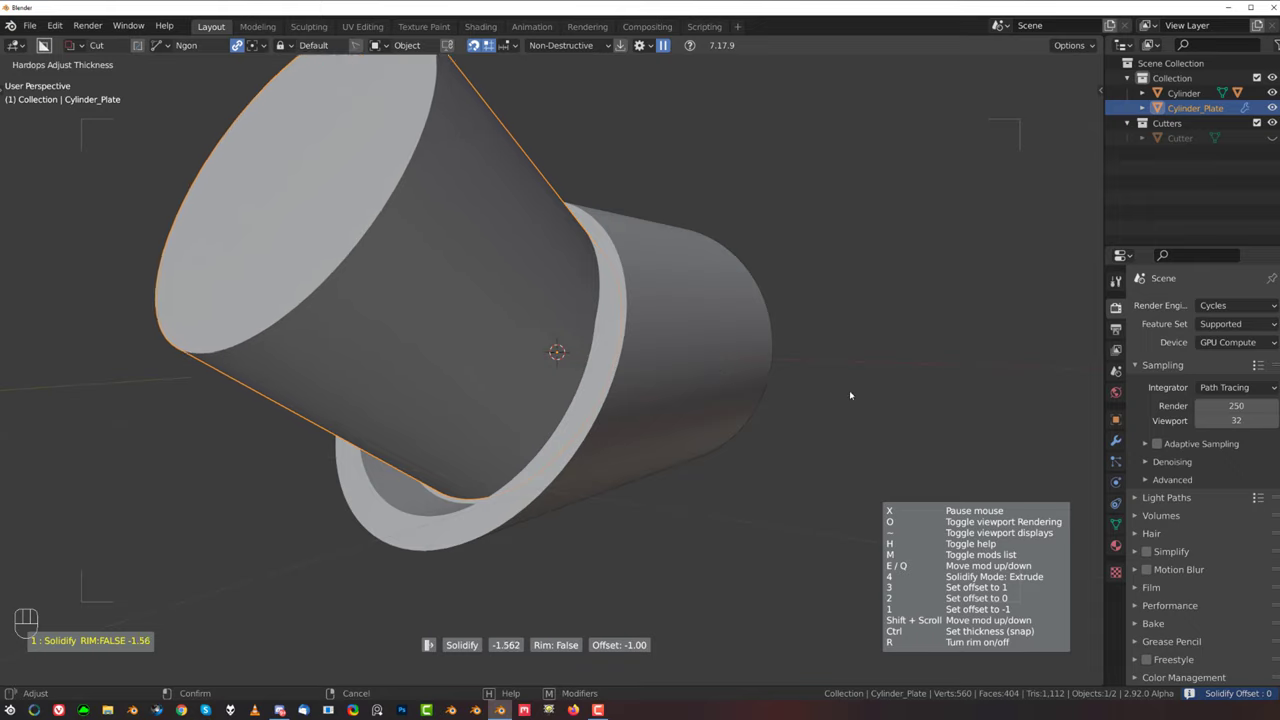
mouse_move(555, 373)
middle_mouse_down()
mouse_move(477, 366)
mouse_move(561, 366)
middle_mouse_up()
right_click(562, 366)
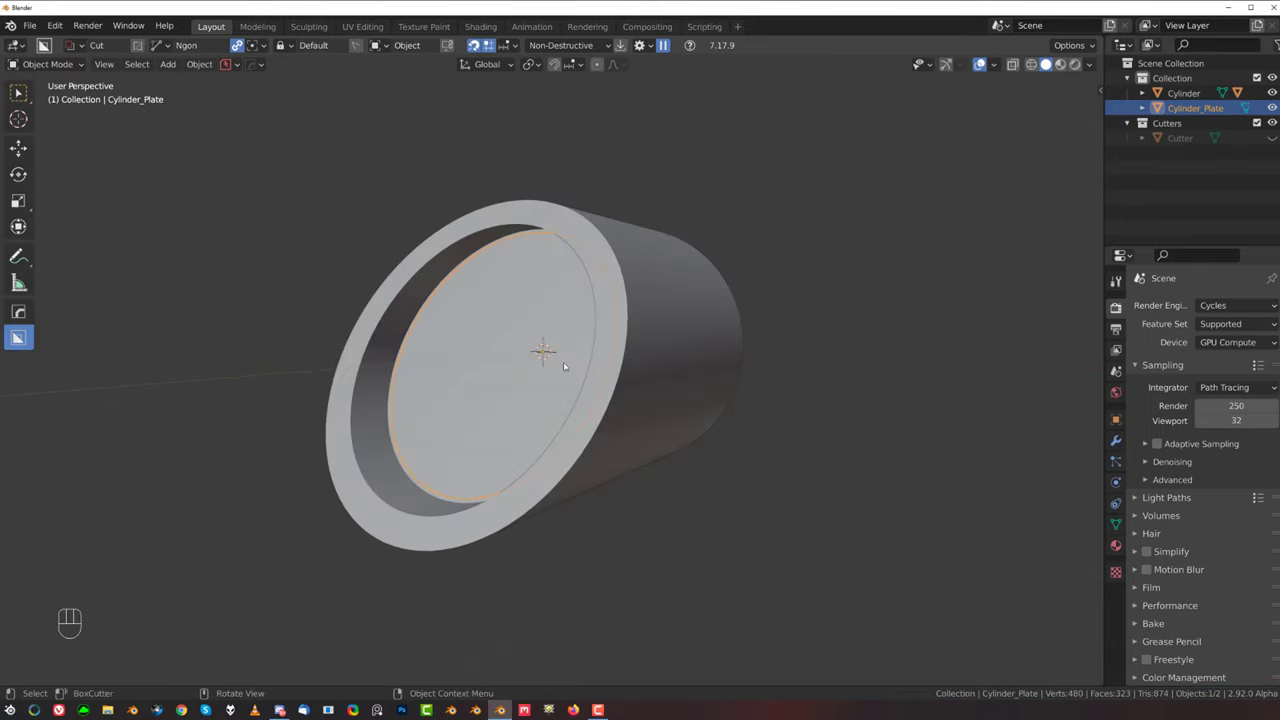
Step: Test moving the extracted plate away from the recess, cancel the move and delete the plate
key("g")
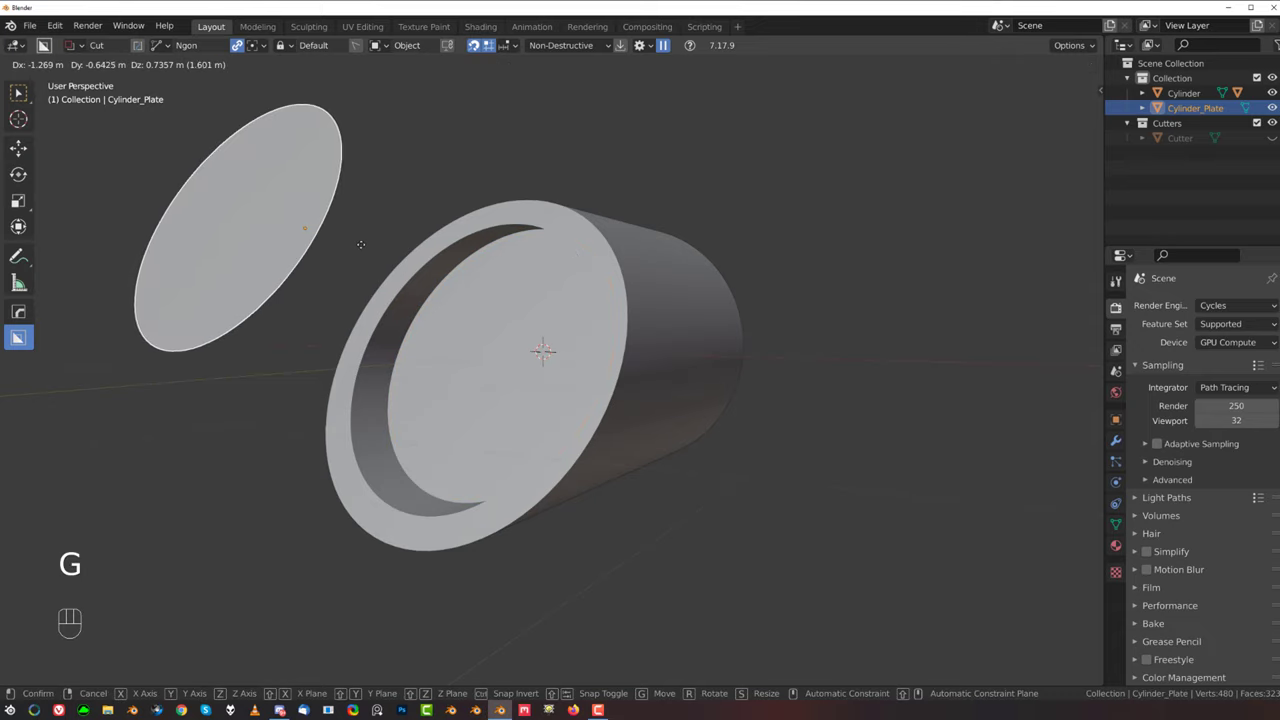
right_click(364, 245)
scroll(456, 379, "down", 1)
scroll(455, 378, "up", 1)
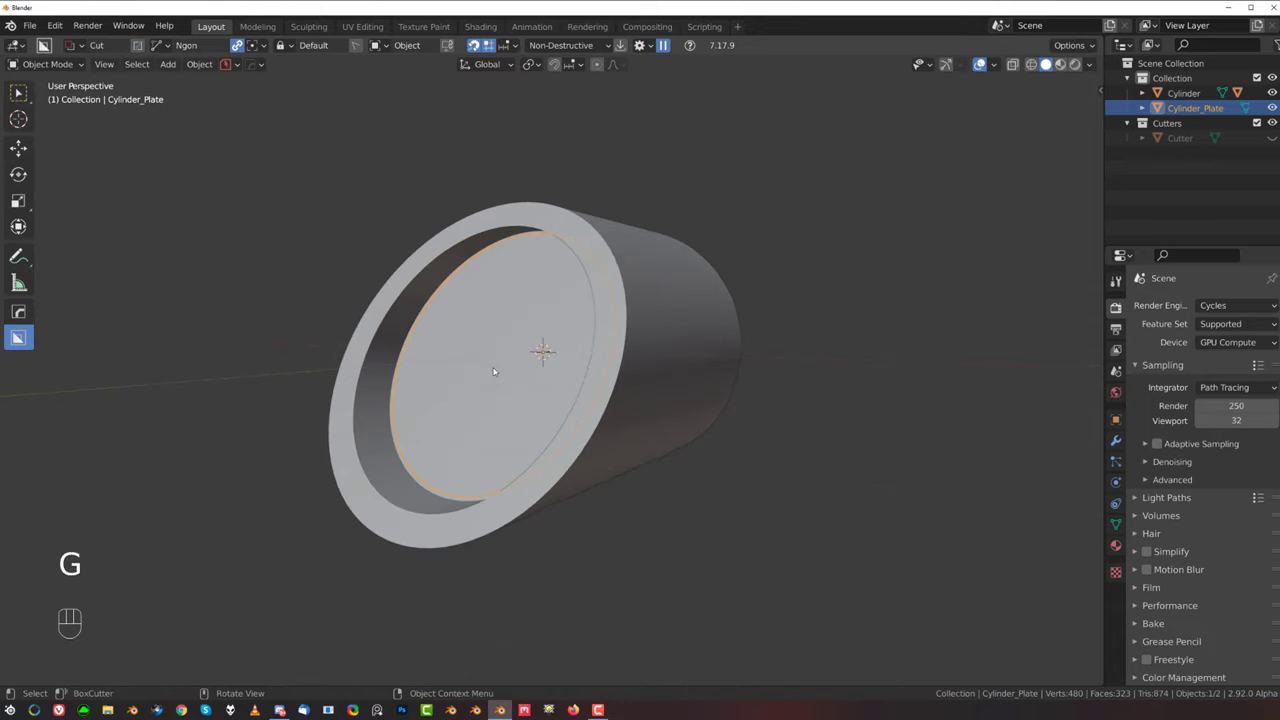
key("x")
left_click(497, 366)
Step: Extract the cylinder's recessed face as a separate object with HardOps To_Piece and test-move it without keeping the move
left_click(518, 355)
key("Tab")
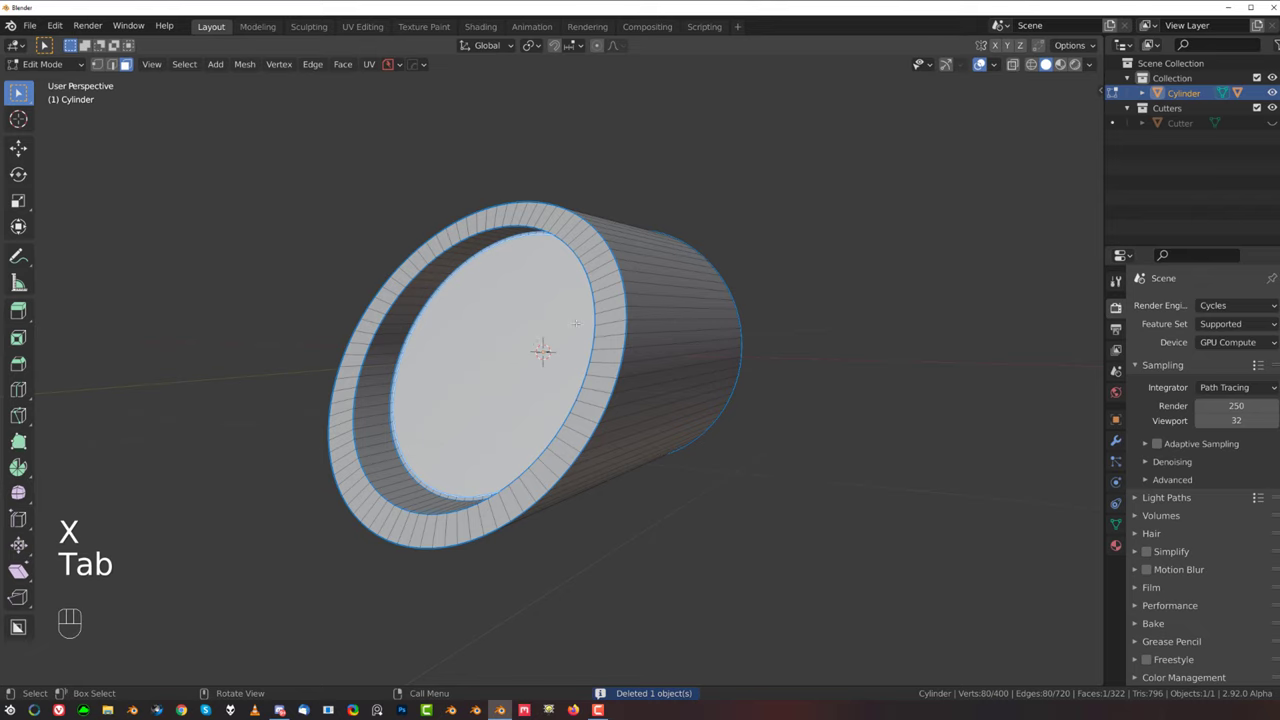
key("q")
left_click(577, 375, "ctrl")
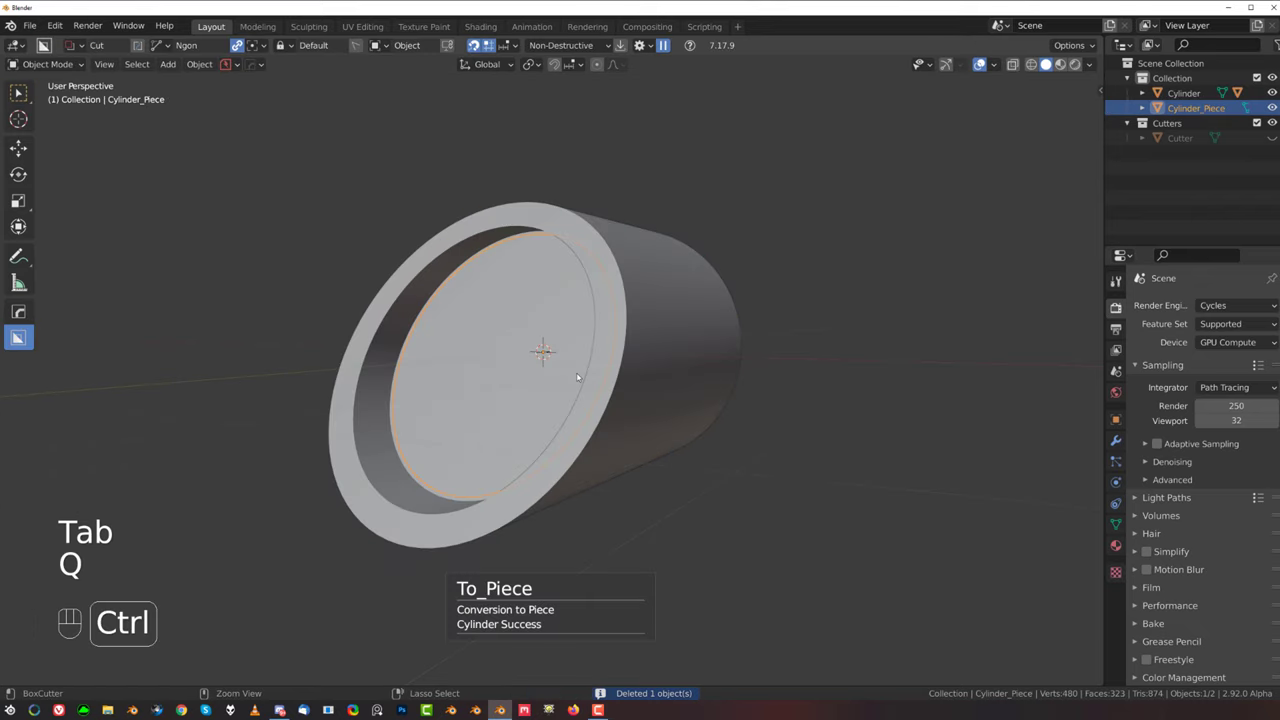
key("g")
right_click(205, 208)
Step: Extrude the extracted face outward along Y, well past the slanted opening, to form an inner cylinder
key("Tab")
middle_click_drag(483, 335, 341, 364)
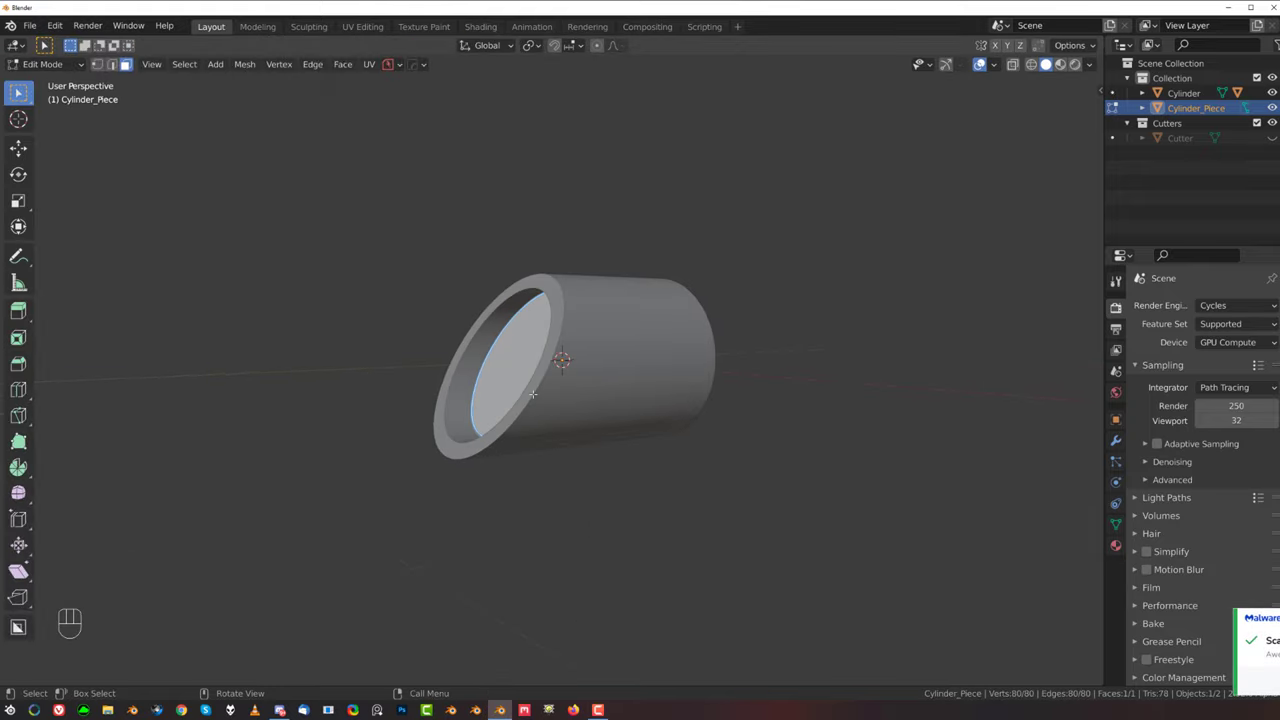
scroll(532, 399, "up", 2)
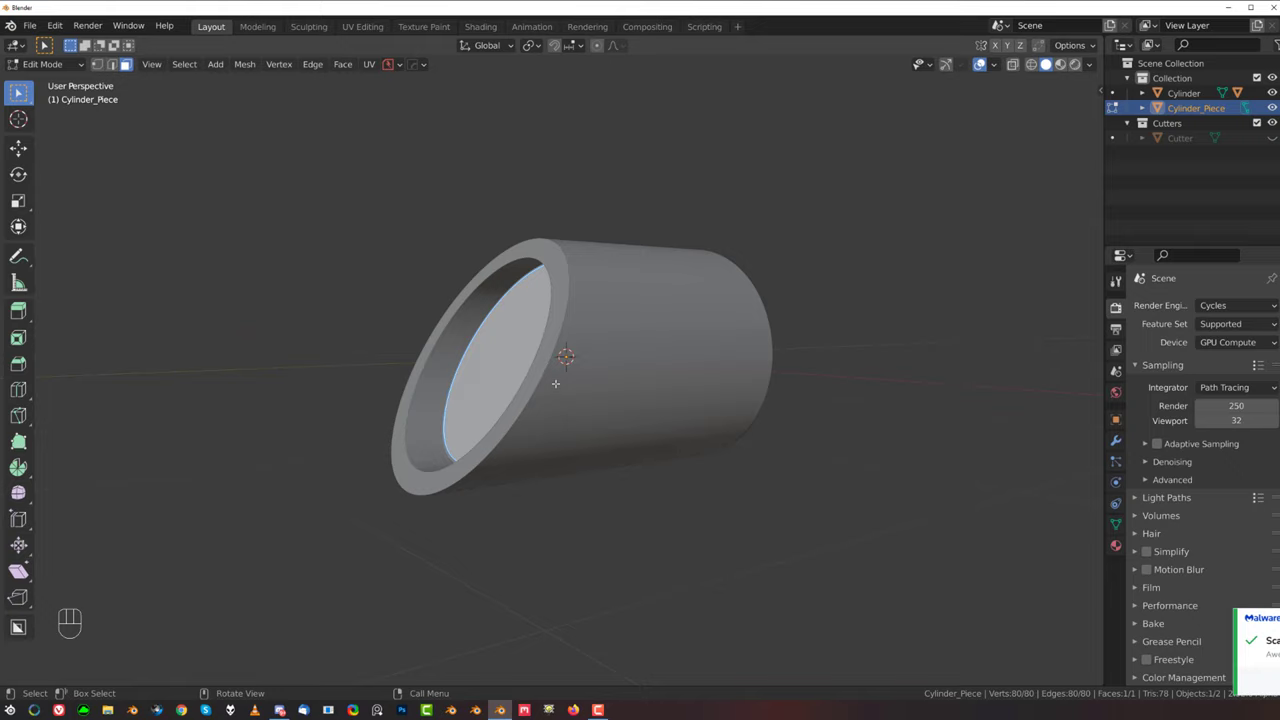
key("e")
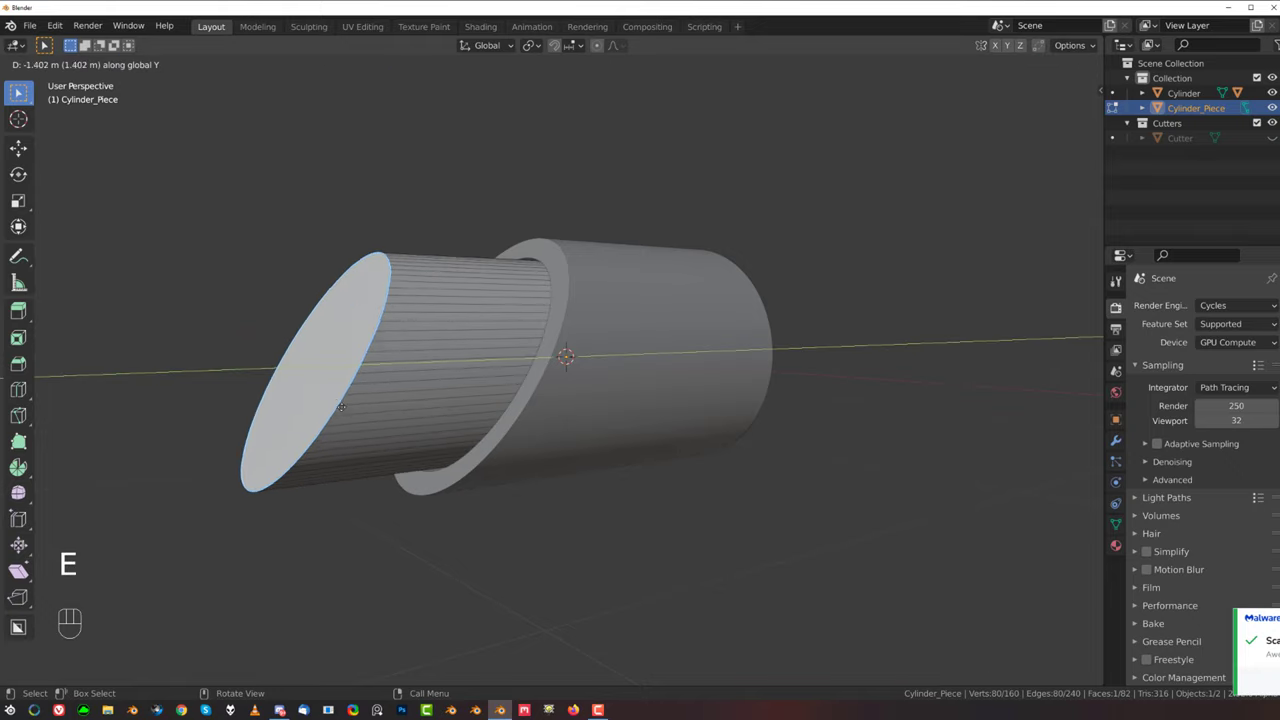
left_click(283, 408)
key("Tab")
Step: Move the outer cylinder's back cap face outward along Y to lengthen the body behind the slanted end
scroll(424, 326, "down", 3)
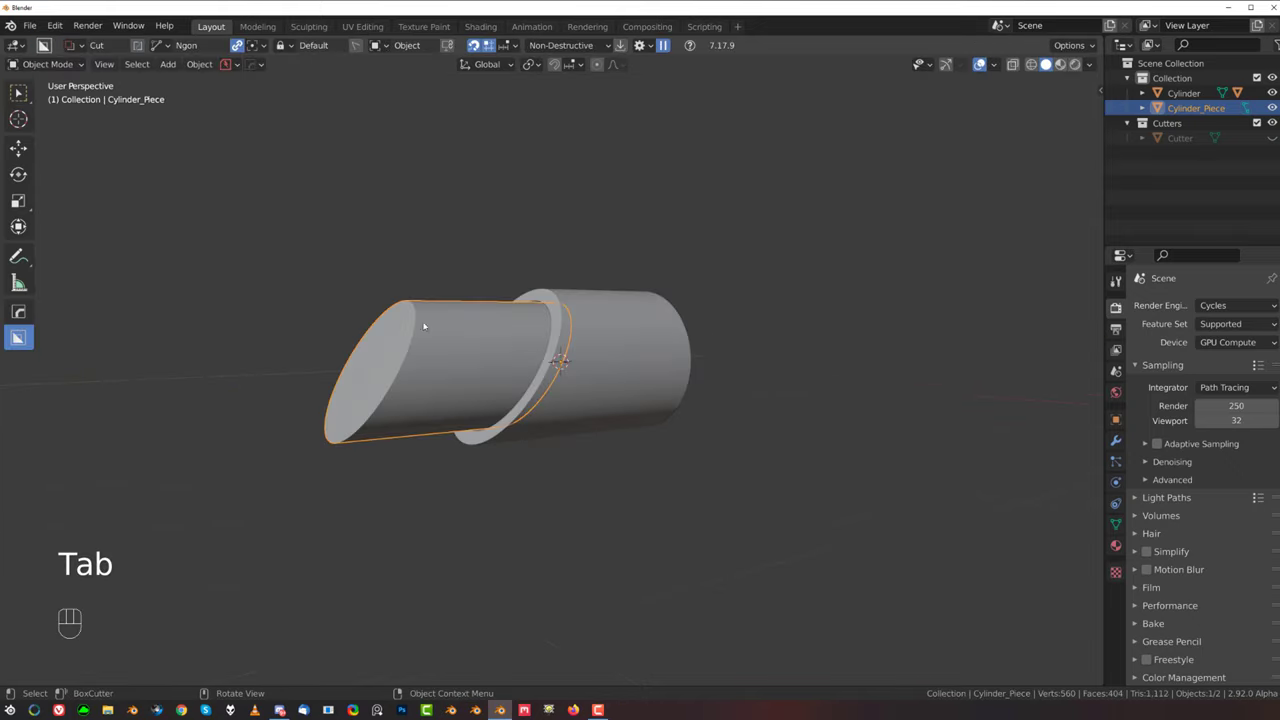
mouse_move(424, 326)
middle_mouse_down()
mouse_move(403, 337)
mouse_move(537, 342)
mouse_move(479, 321)
mouse_move(446, 328)
middle_mouse_up()
scroll(480, 332, "down", 2)
key("grave")
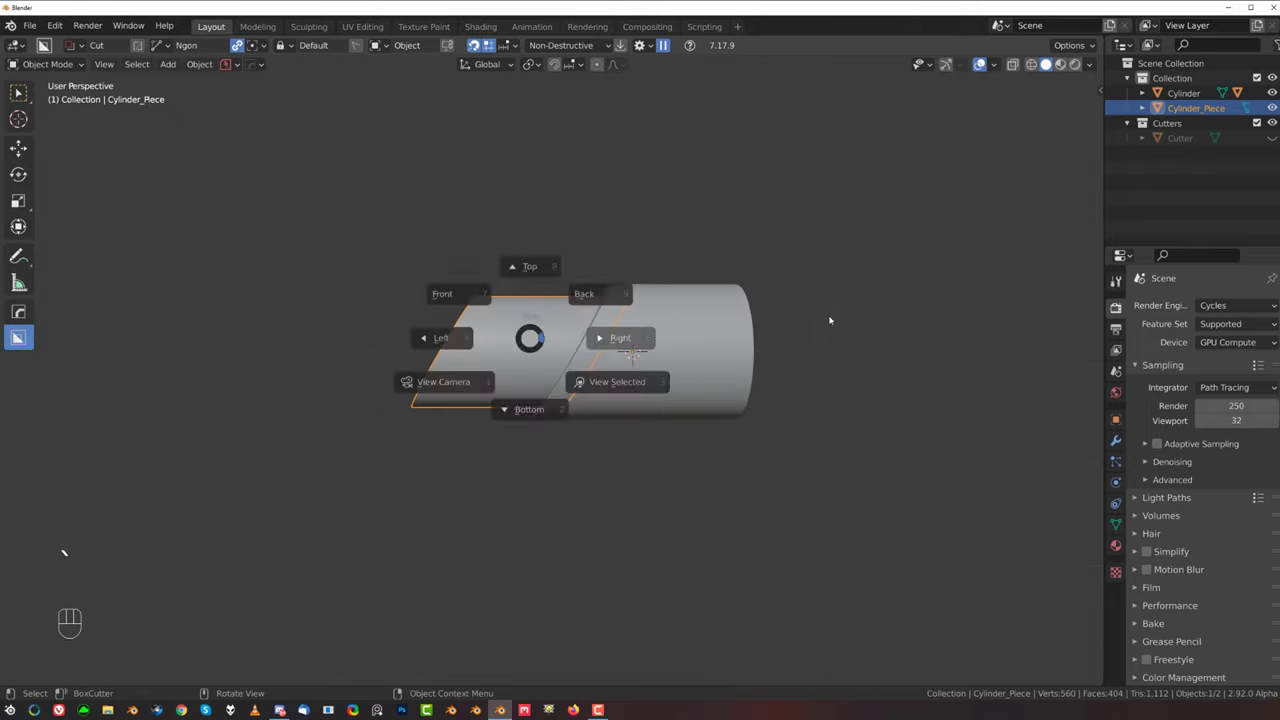
key("KP_5")
middle_click_drag(746, 349, 337, 373)
middle_click_drag(490, 338, 381, 362)
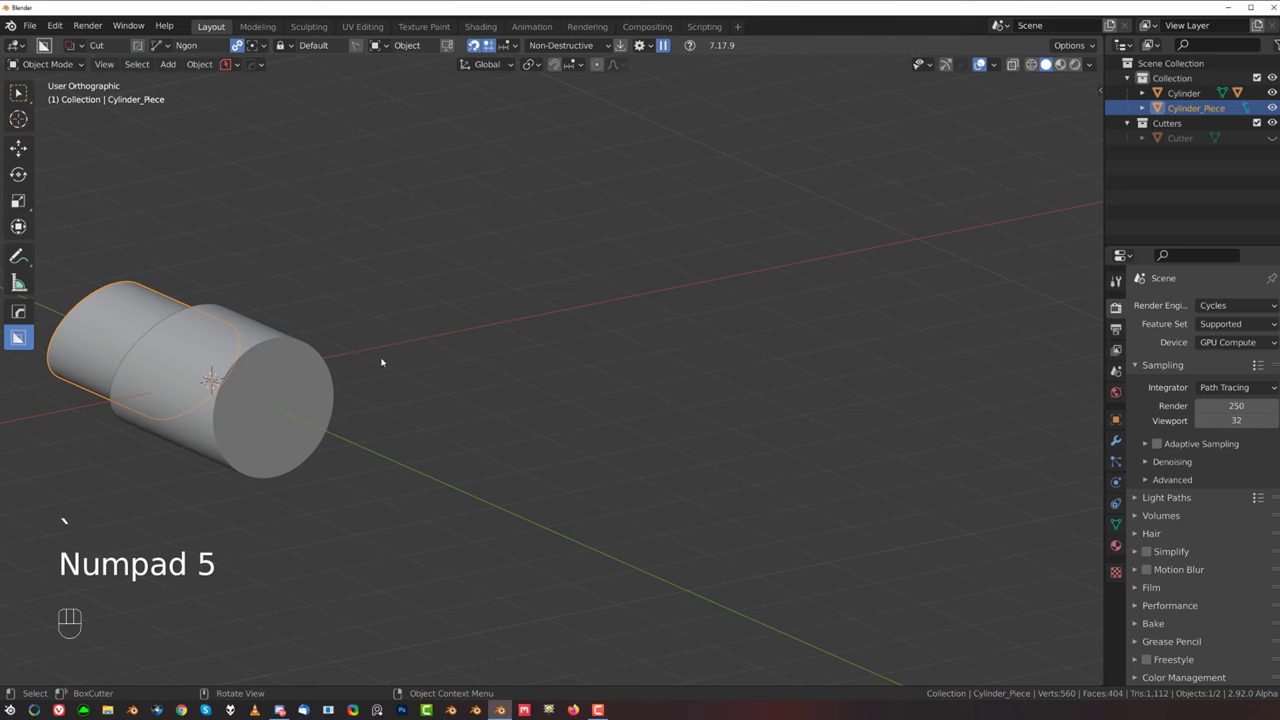
key("Tab")
left_click(272, 394)
key("Tab")
left_click(264, 402)
middle_click_drag(310, 399, 555, 351)
key("g")
key("y")
left_click(390, 406)
key("grave")
key("grave")
key("Tab")
middle_click_drag(416, 345, 516, 328, "shift")
scroll(560, 330, "up", 1)
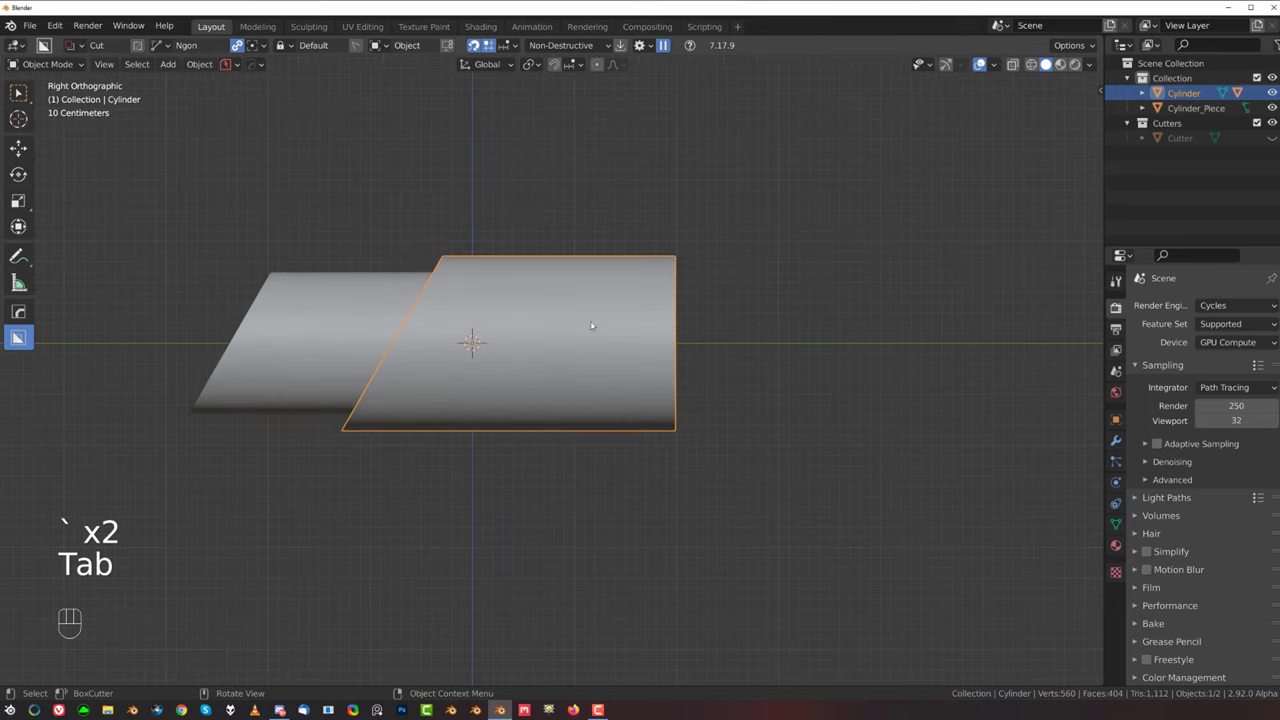
Step: Apply the scale of the outer cylinder
middle_click_drag(688, 304, 604, 312)
key("Tab")
key("Tab")
key("ctrl+a")
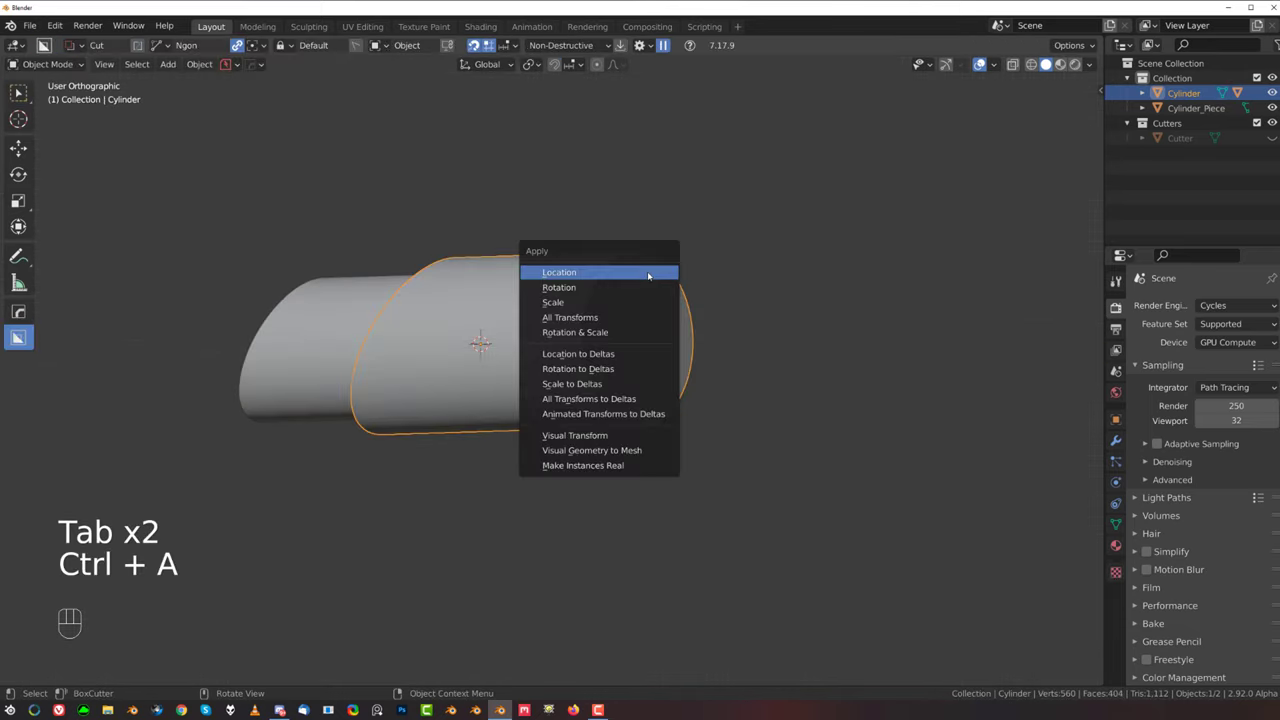
left_click(650, 303)
Step: Bevel the edge of the outer cylinder's back cap into a single-segment chamfer about 0.13 m wide
key("Tab")
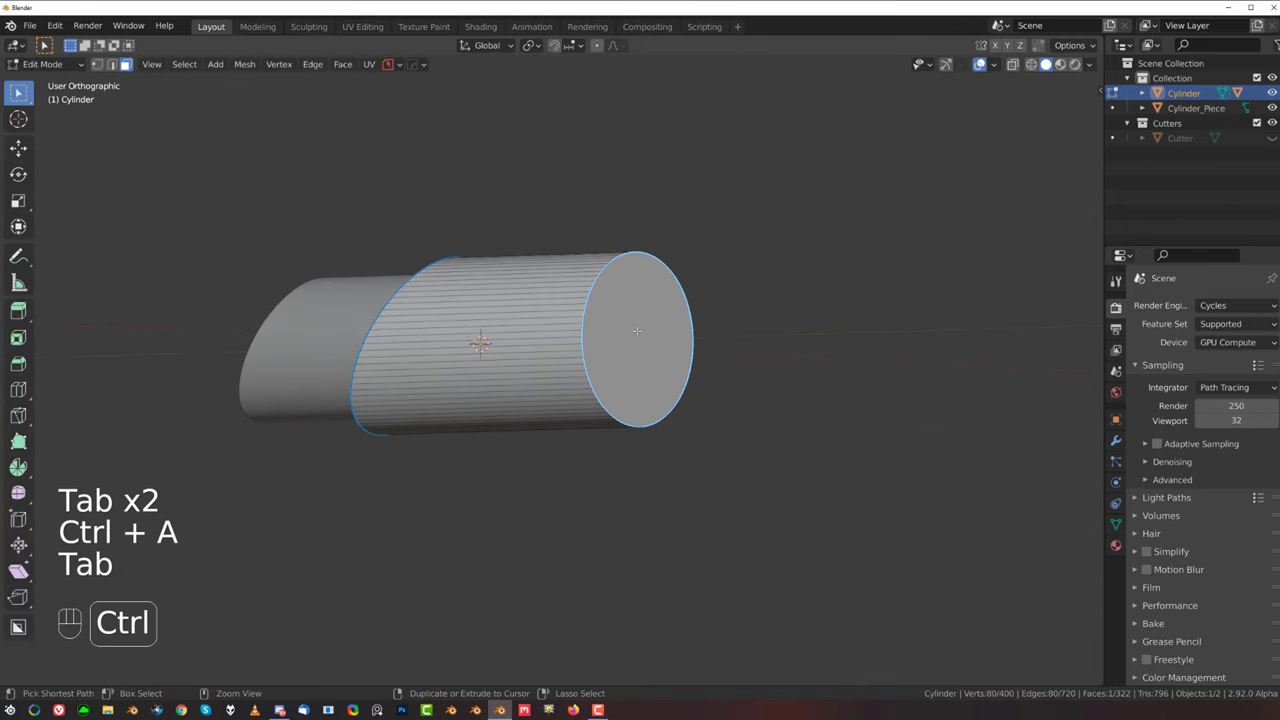
key("ctrl+b")
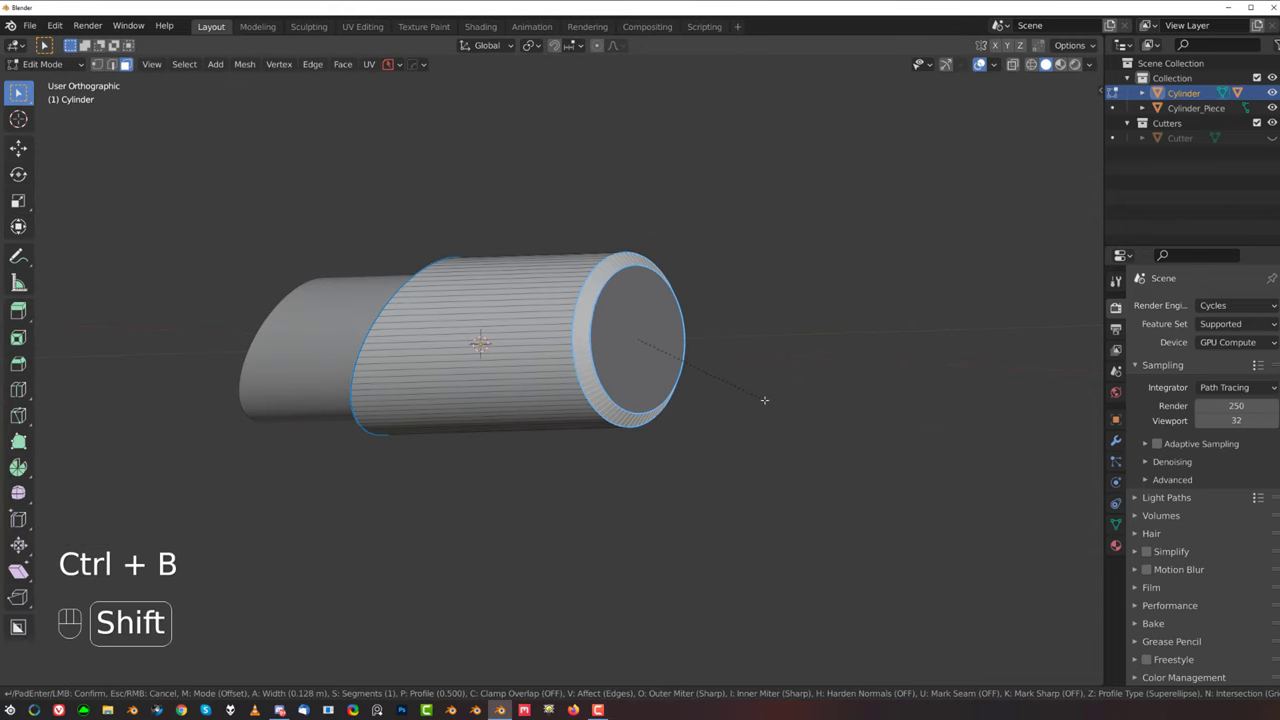
left_click(764, 400, "shift")
middle_click_drag(764, 400, 808, 394)
key("grave")
key("Tab")
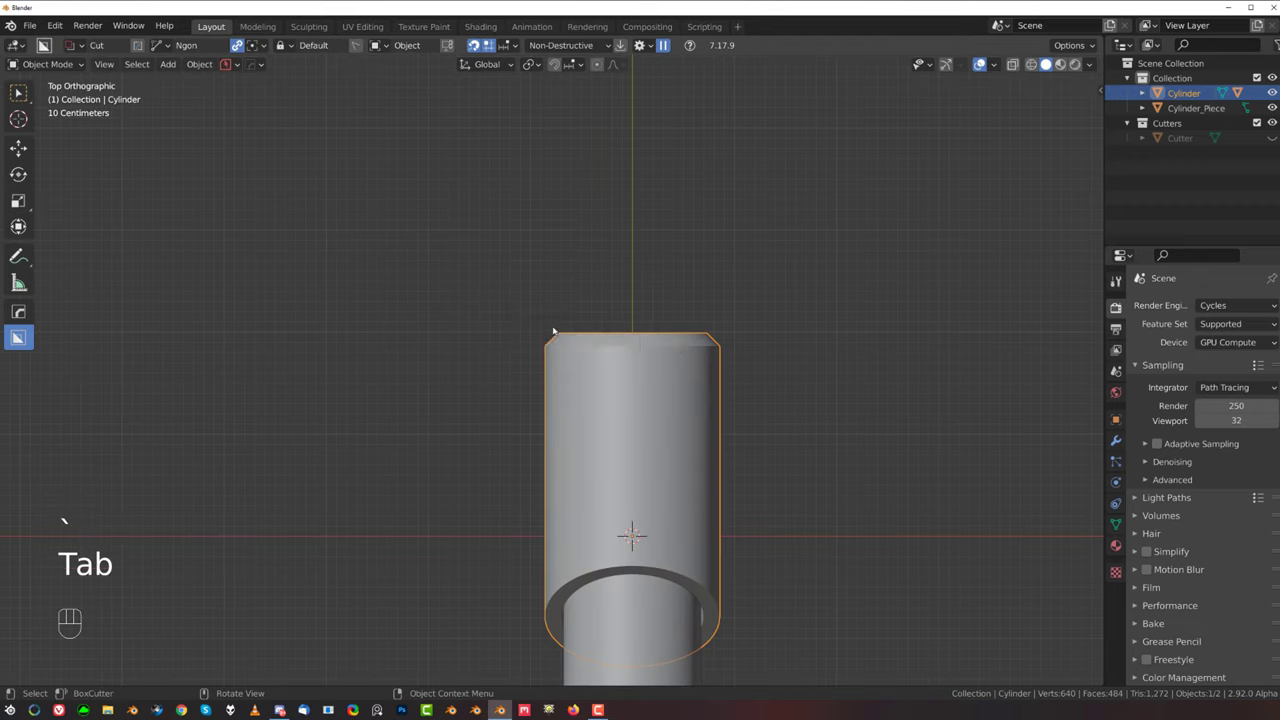
Step: Apply the scale of the protruding inner cylinder
key("grave")
left_click(630, 378)
middle_click_drag(524, 430, 563, 353, "shift")
scroll(591, 309, "up", 1)
middle_click_drag(470, 332, 560, 336)
middle_click_drag(560, 336, 586, 302, "shift")
key("KP_5")
middle_click_drag(587, 353, 516, 357)
left_click(516, 357)
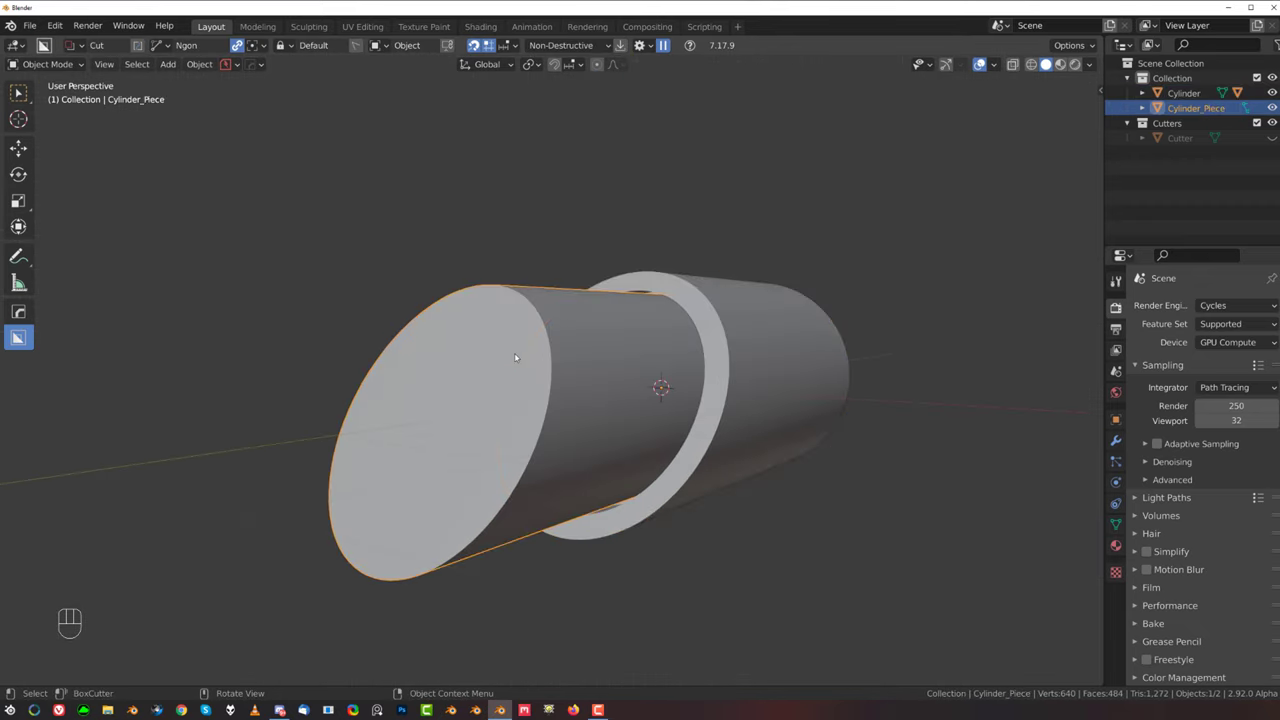
key("ctrl+a")
left_click(534, 361)
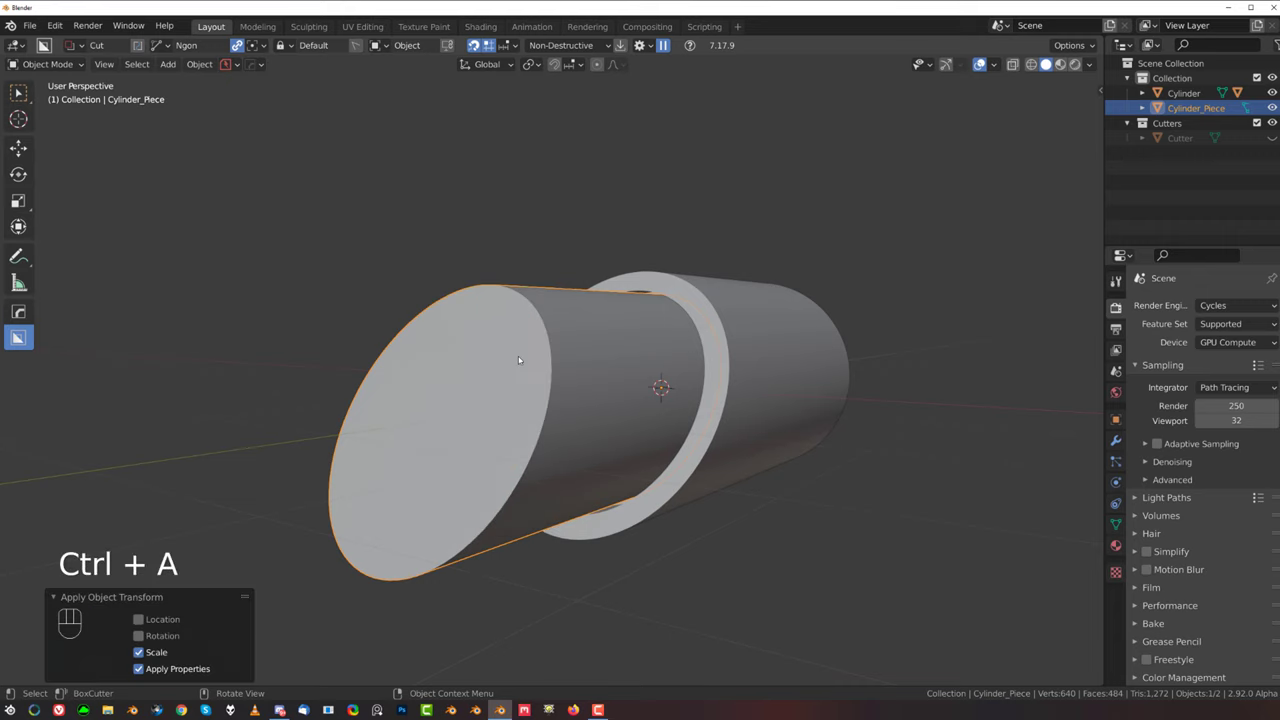
Step: Bevel the edge of the inner cylinder's slanted front face with a single-segment chamfer
key("Tab")
key("ctrl+b")
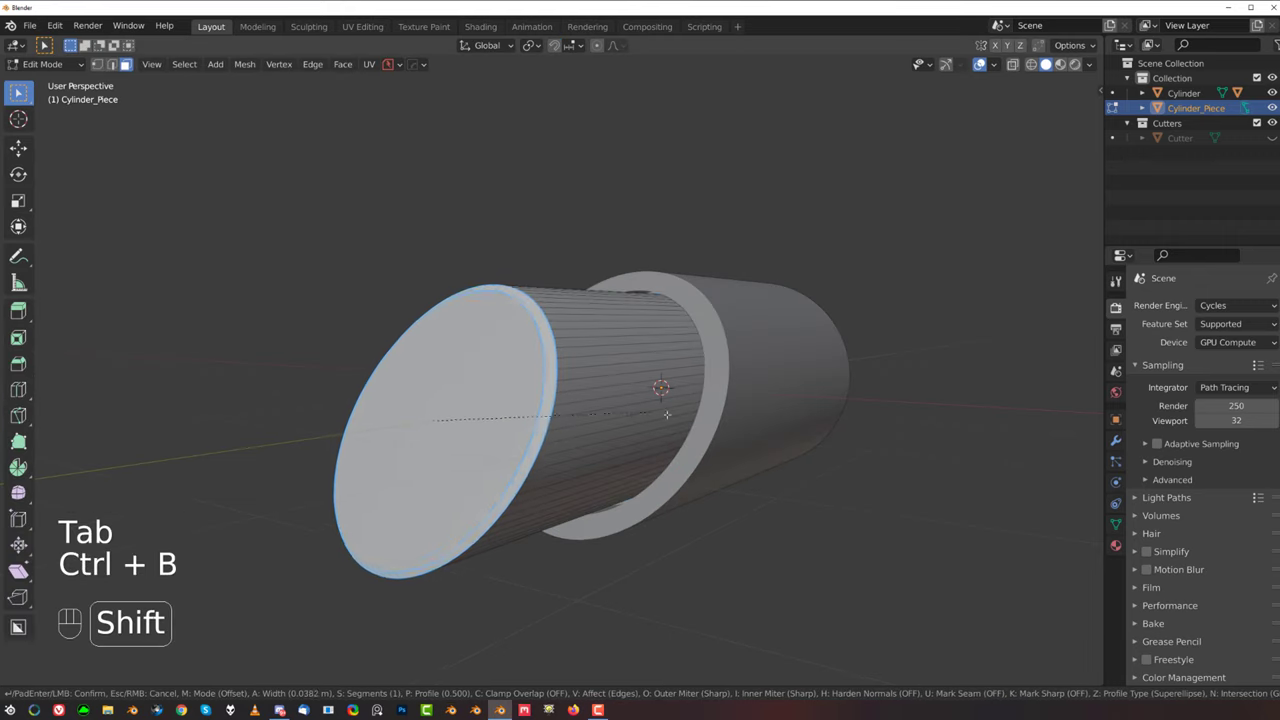
left_click(750, 424)
middle_click_drag(740, 424, 745, 424)
key("Tab")
Step: Try insetting the inner cylinder's slanted face by about 0.085 m and extruding it inward along Y, and undo both
left_click(500, 405)
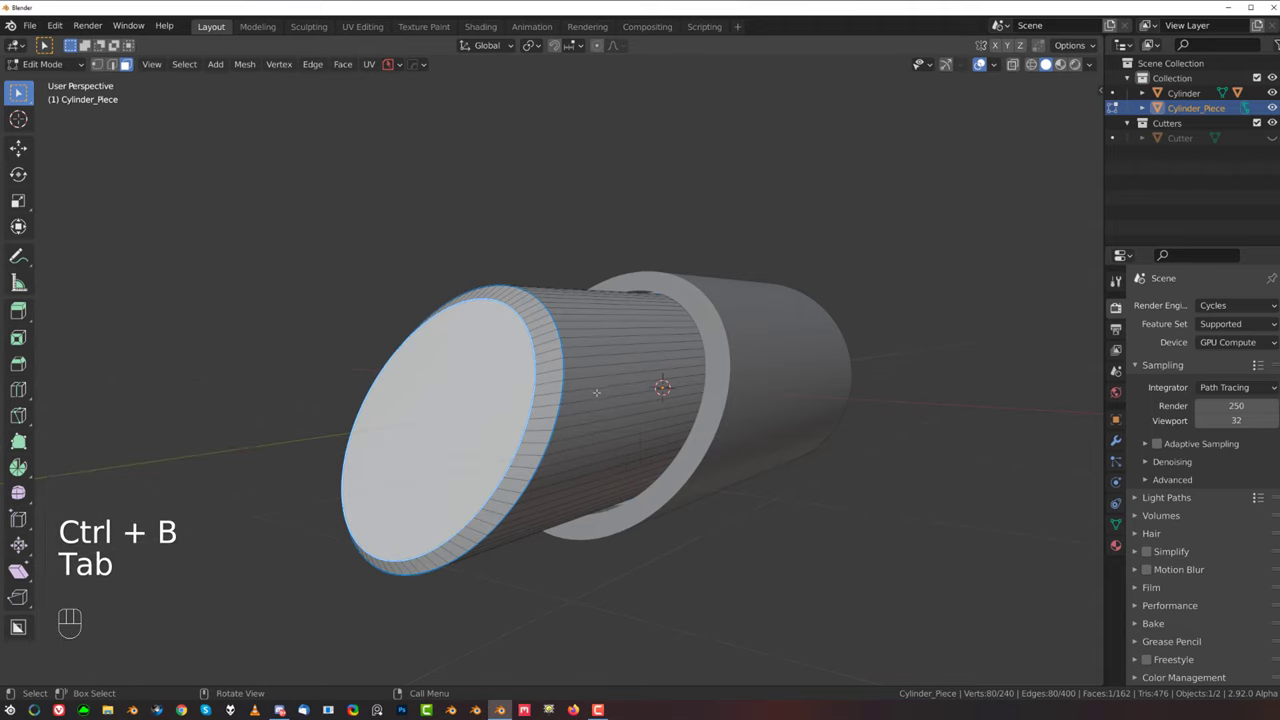
key("i")
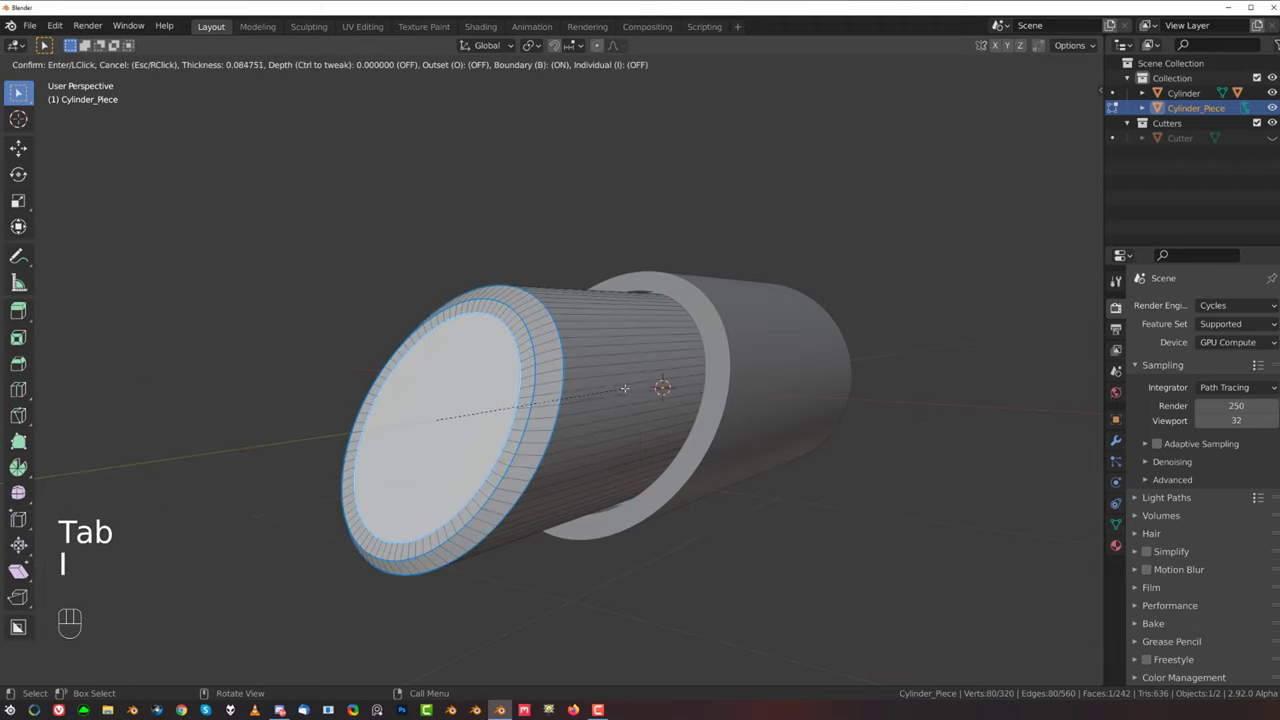
left_click(624, 388)
key("e")
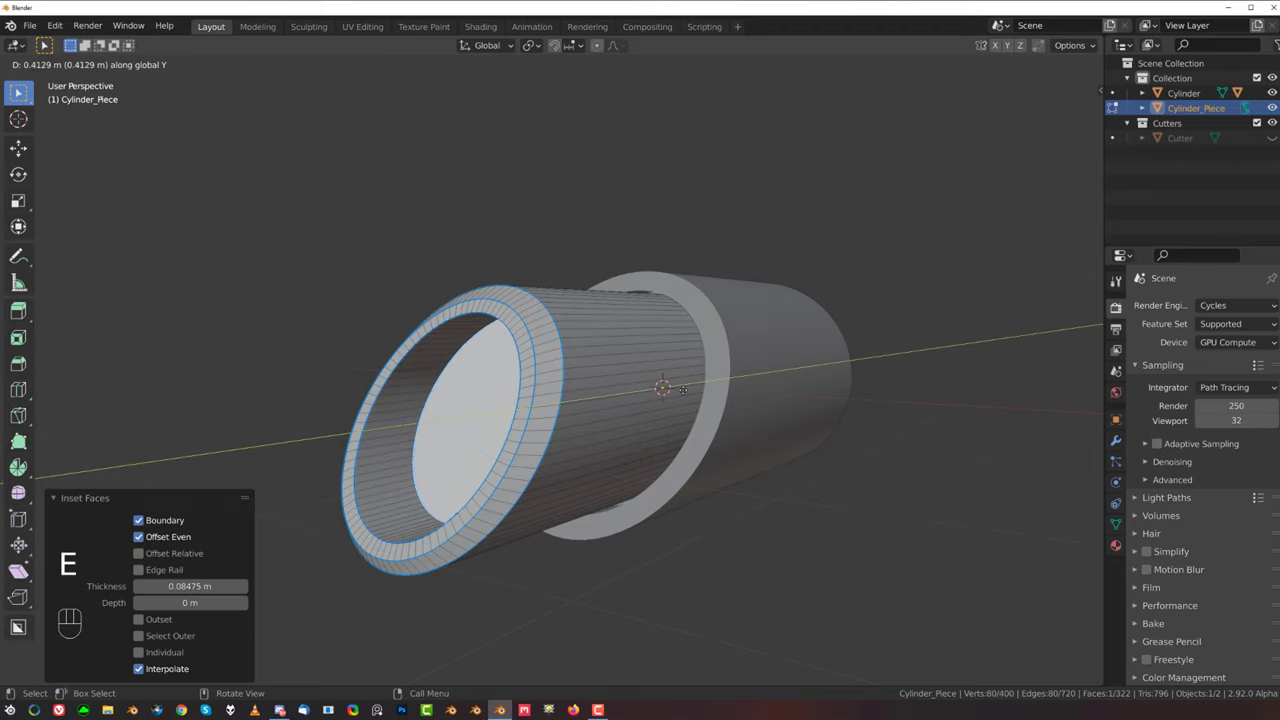
left_click(681, 389)
middle_click_drag(683, 390, 629, 371)
key("ctrl+z")
key("ctrl+z")
key("ctrl+z")
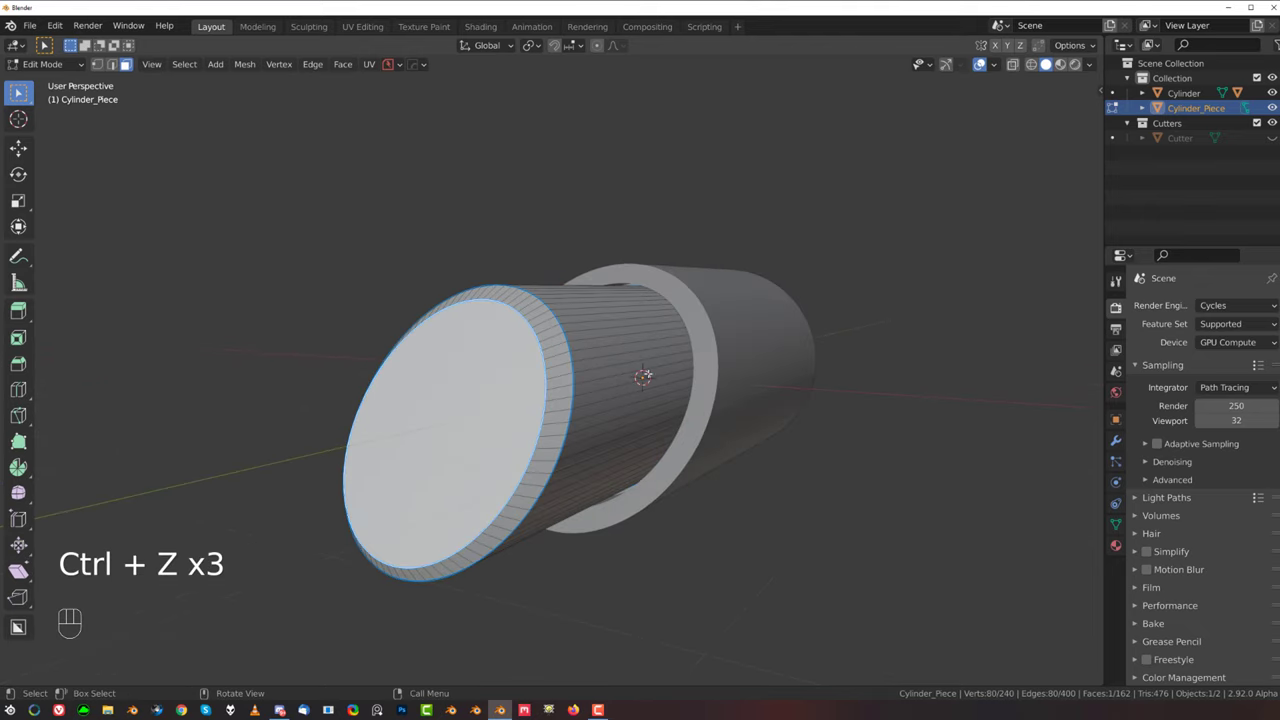
Step: Inset the inner cylinder's slanted face by about 0.159 m and extrude it about 0.38 m inward along Y
key("i")
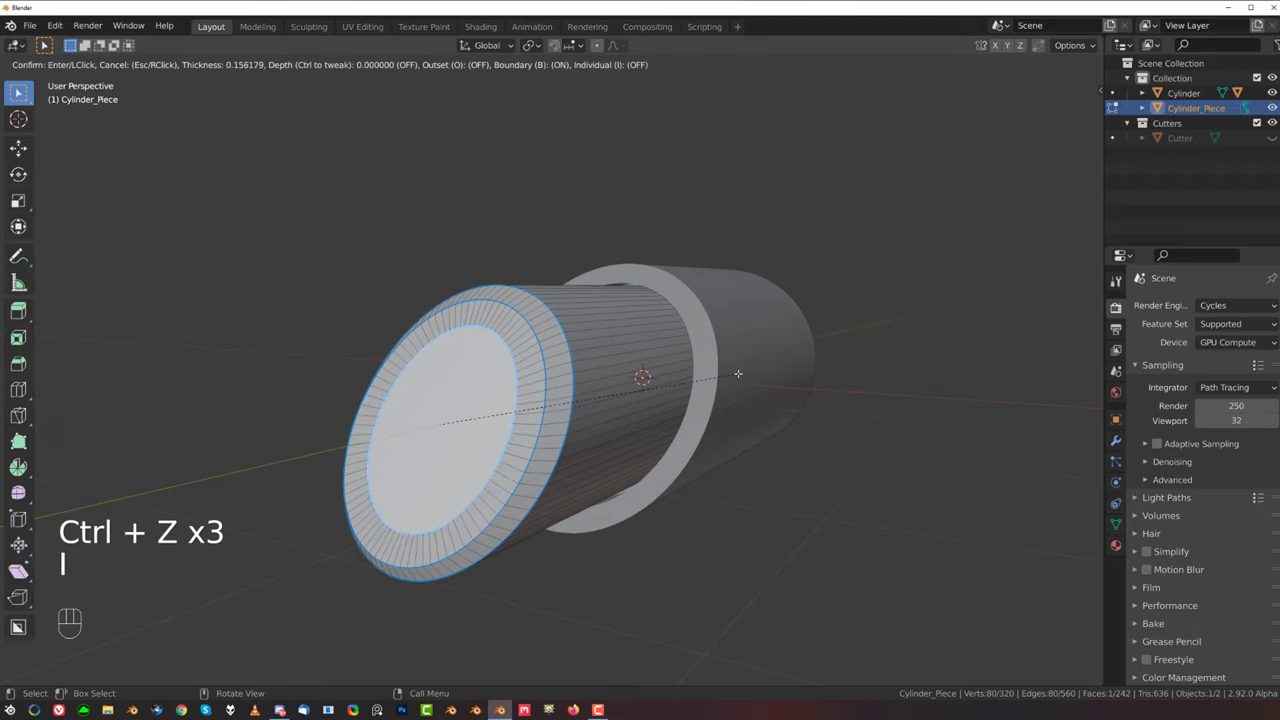
left_click(667, 386)
key("e")
key("y")
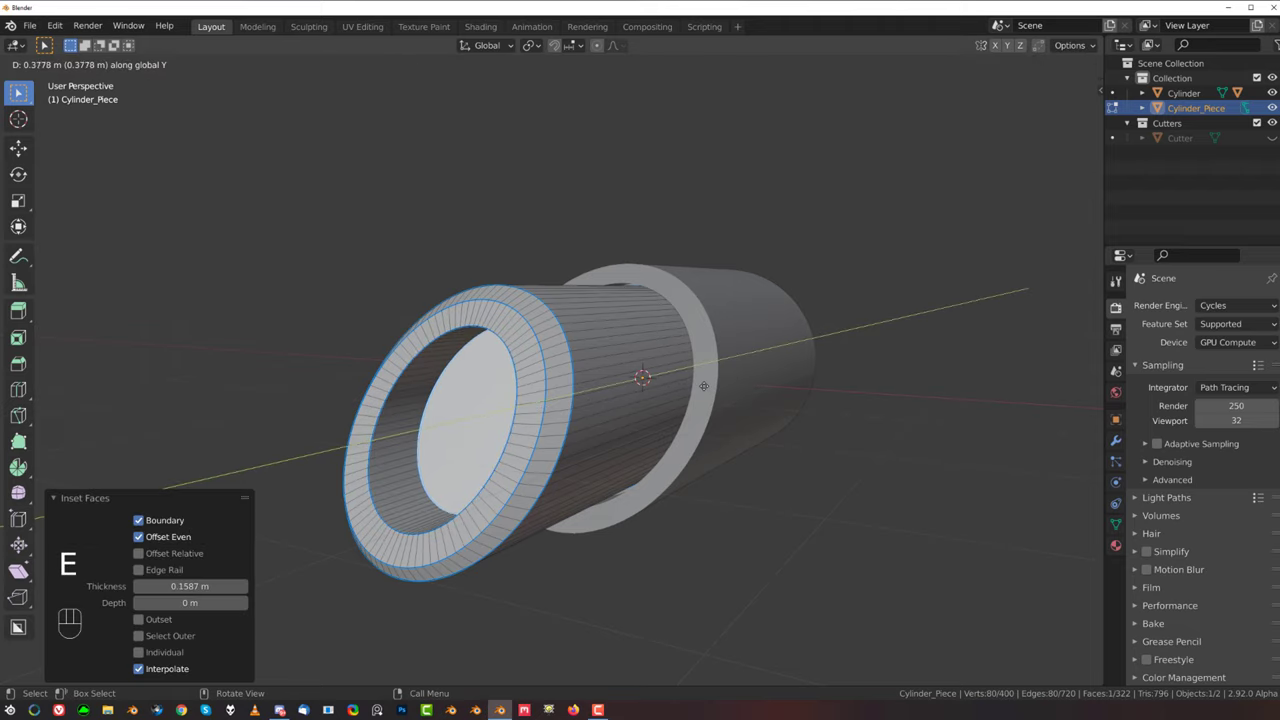
left_click(702, 386)
scroll(588, 426, "down", 2)
middle_click_drag(588, 426, 500, 320)
key("Tab")
Step: Add a HardOps bevel to both cylinders with 3 segments, 0.01 width and a 30° angle limit
scroll(473, 308, "up", 3)
key("q")
left_click(821, 321, "shift")
key("q")
left_click(703, 299)
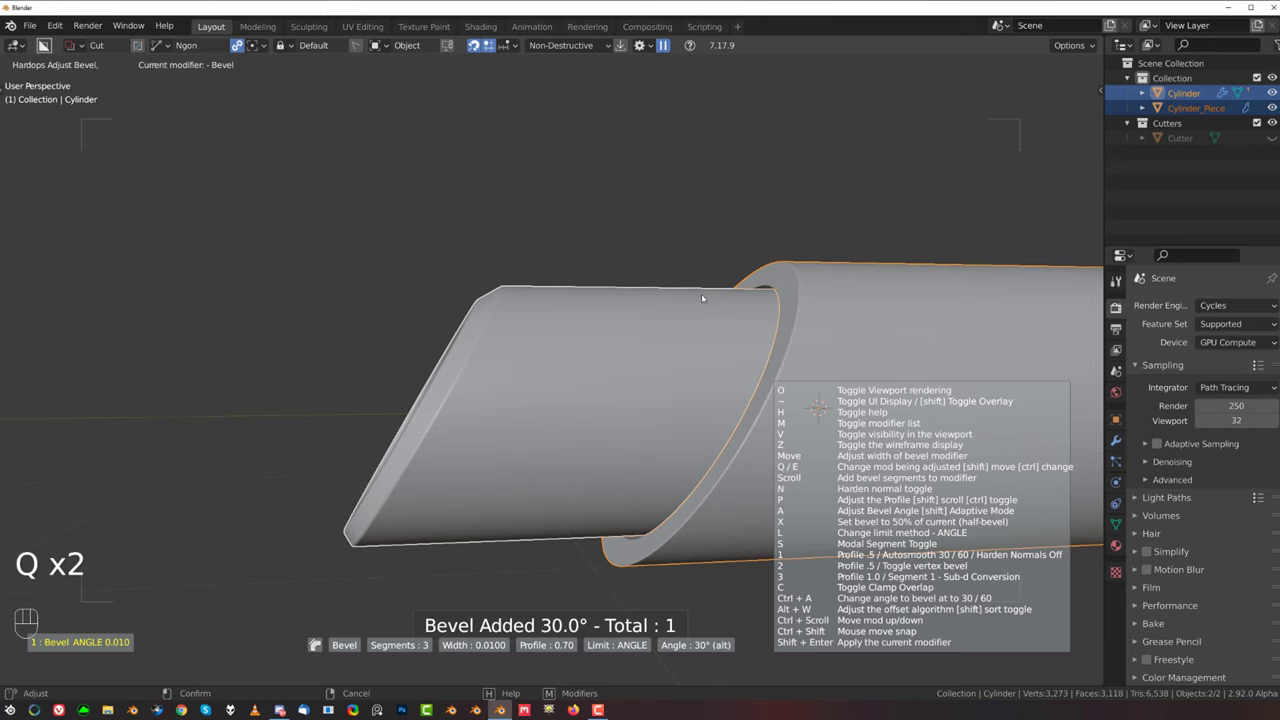
left_click(702, 298)
Step: Add weighted normals to both cylinders with the HardOps Sharpen operation
key("q")
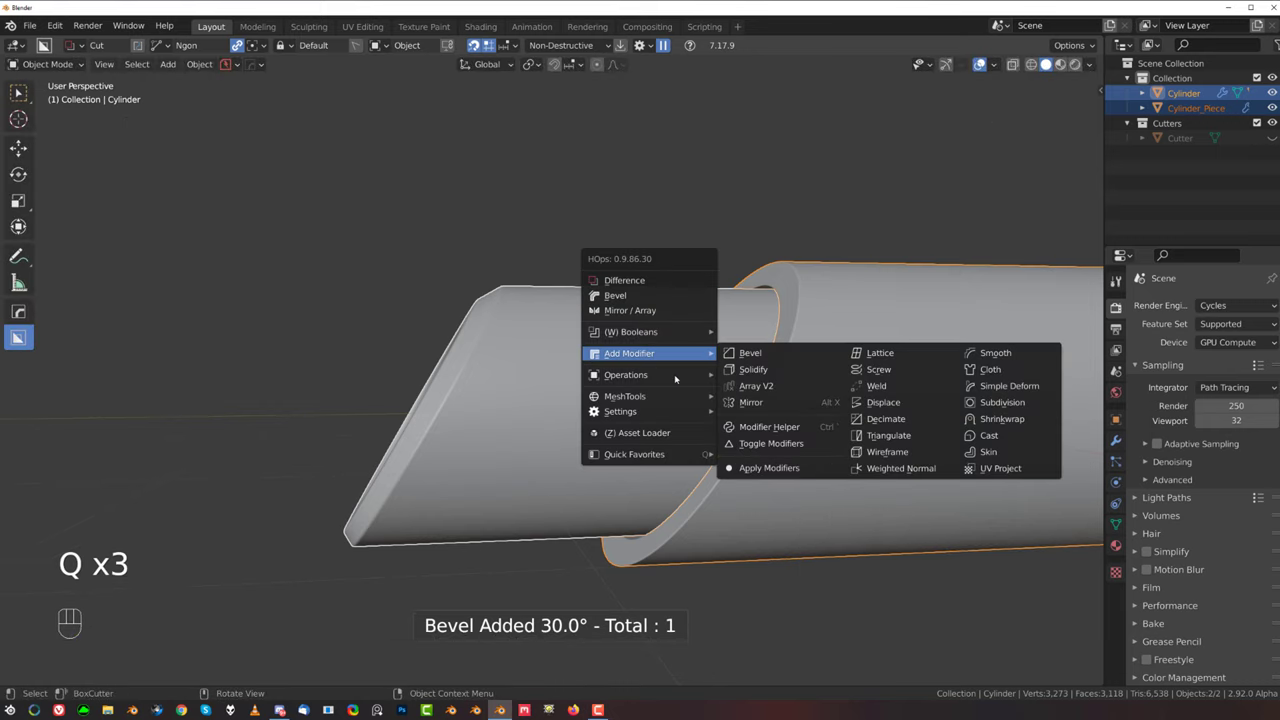
mouse_move(655, 381)
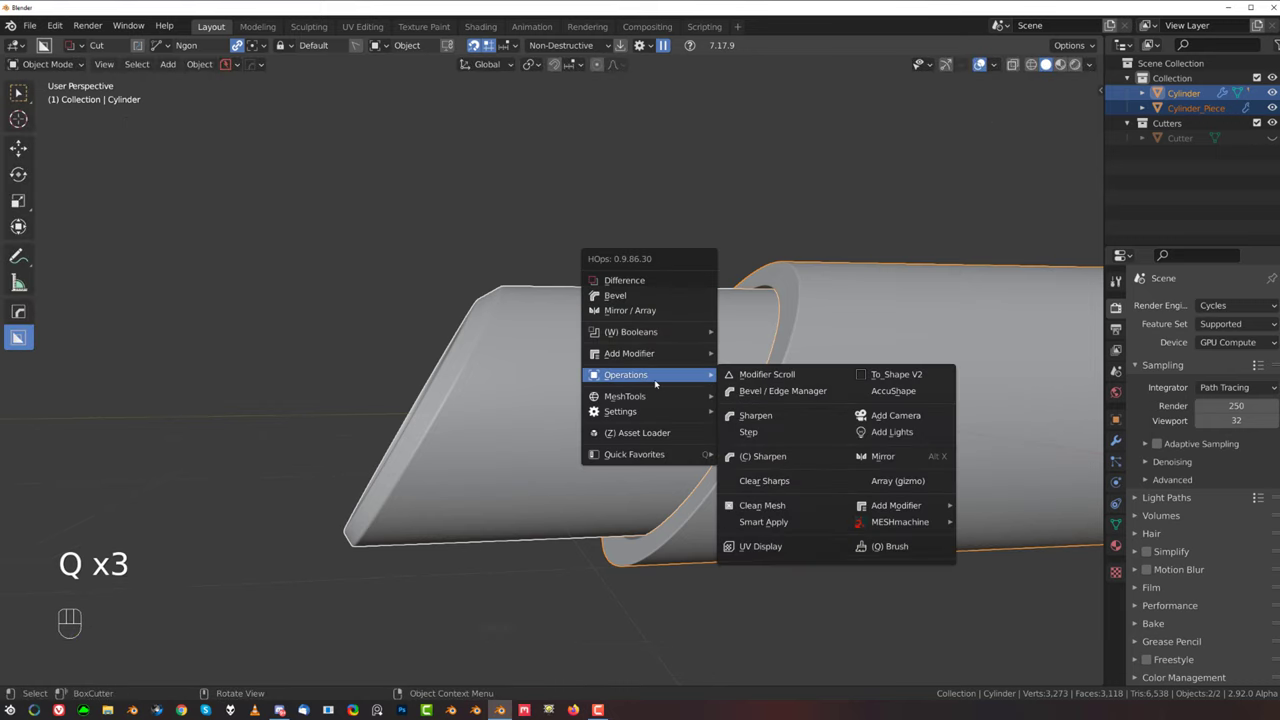
left_click(750, 424, "alt")
scroll(668, 377, "down", 4)
middle_click_drag(664, 374, 635, 371)
scroll(635, 371, "up", 2)
Step: Bevel the outer edge loop of the outer cylinder's slanted opening
left_click(777, 391)
key("Tab")
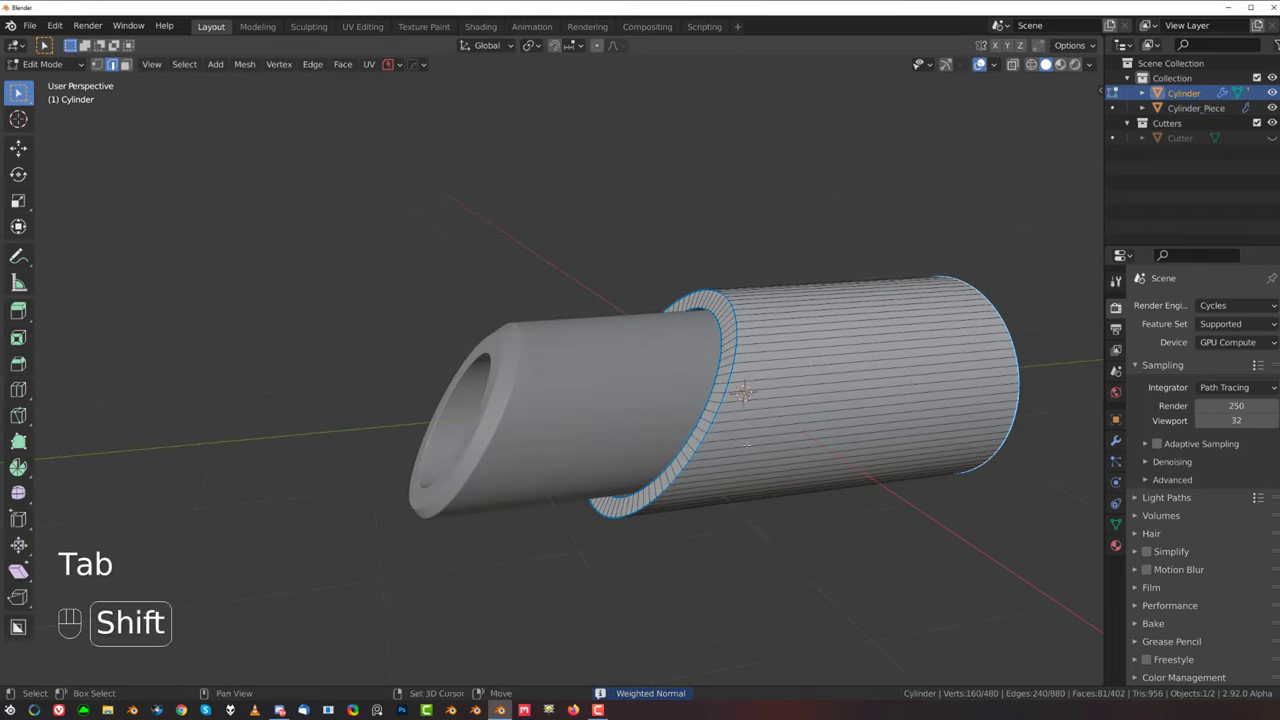
middle_click_drag(746, 445, 628, 404, "shift")
scroll(609, 347, "up", 2)
left_click(613, 316, "alt")
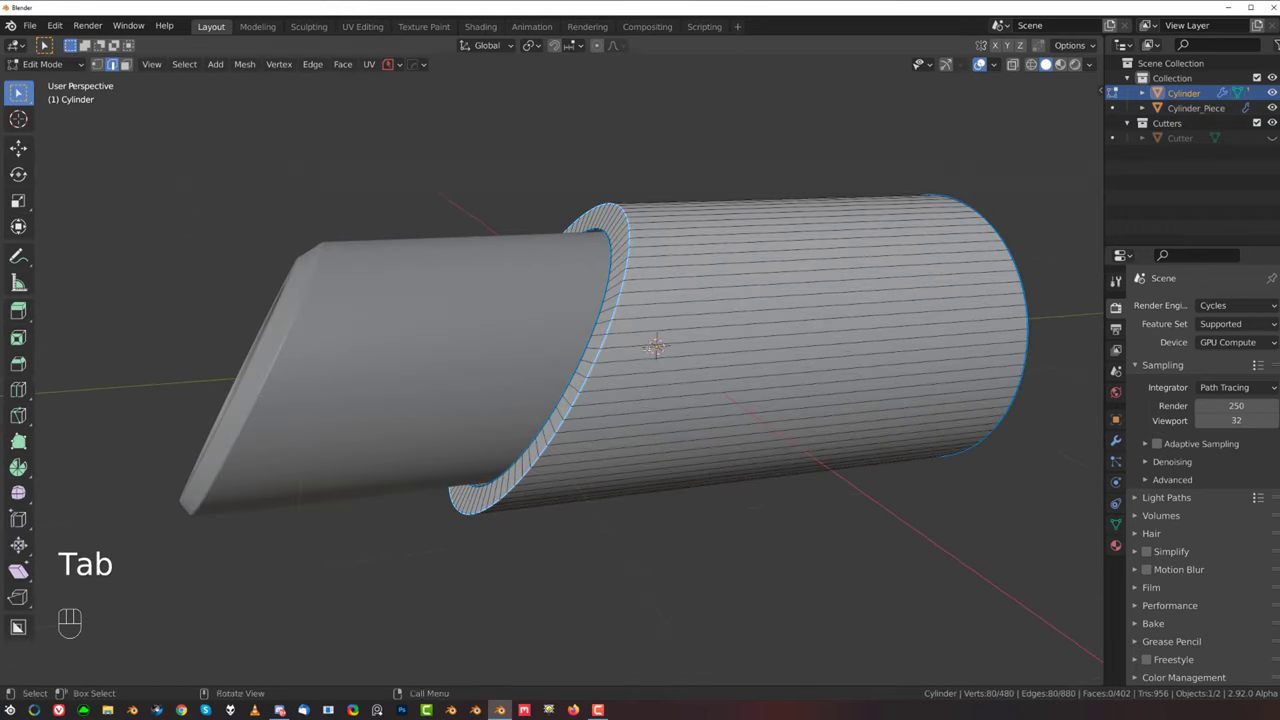
key("ctrl+b")
left_click(694, 369)
key("Tab")
Step: Examine the bevels on the outer cylinder's slanted rim and back end from several angles
key("grave")
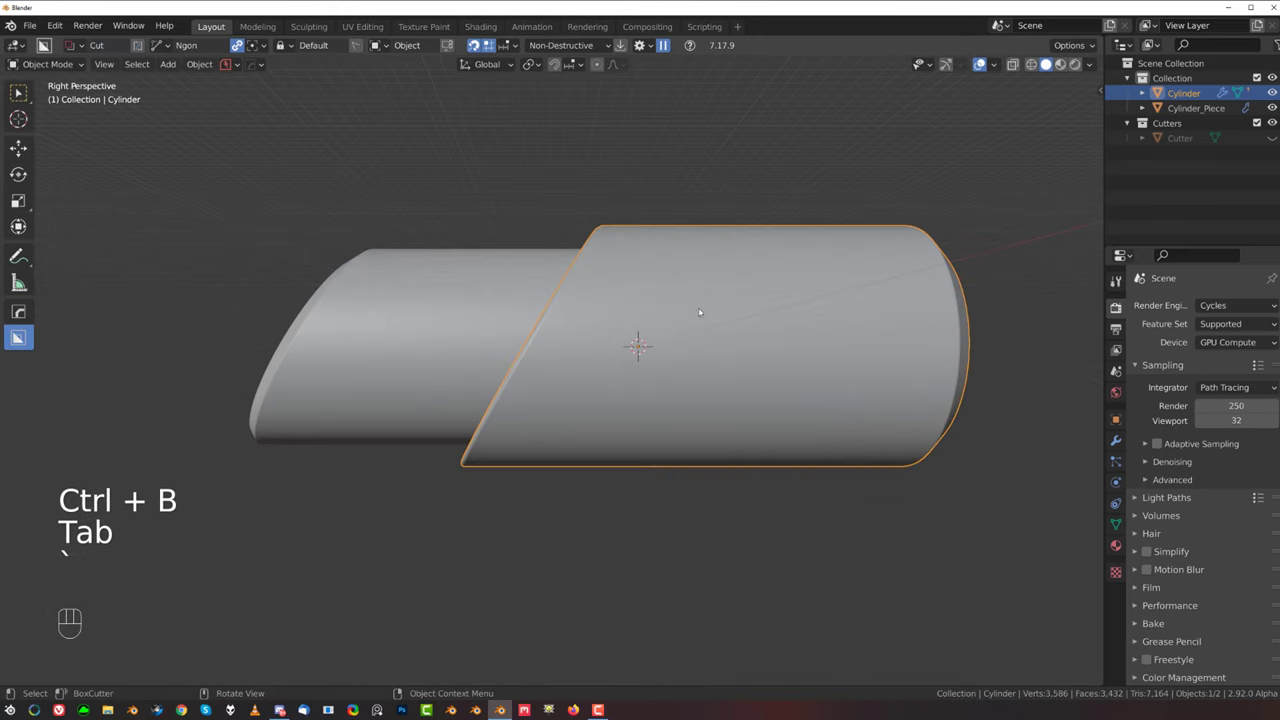
left_click(531, 232)
middle_click_drag(423, 184, 372, 207)
scroll(591, 209, "down", 2)
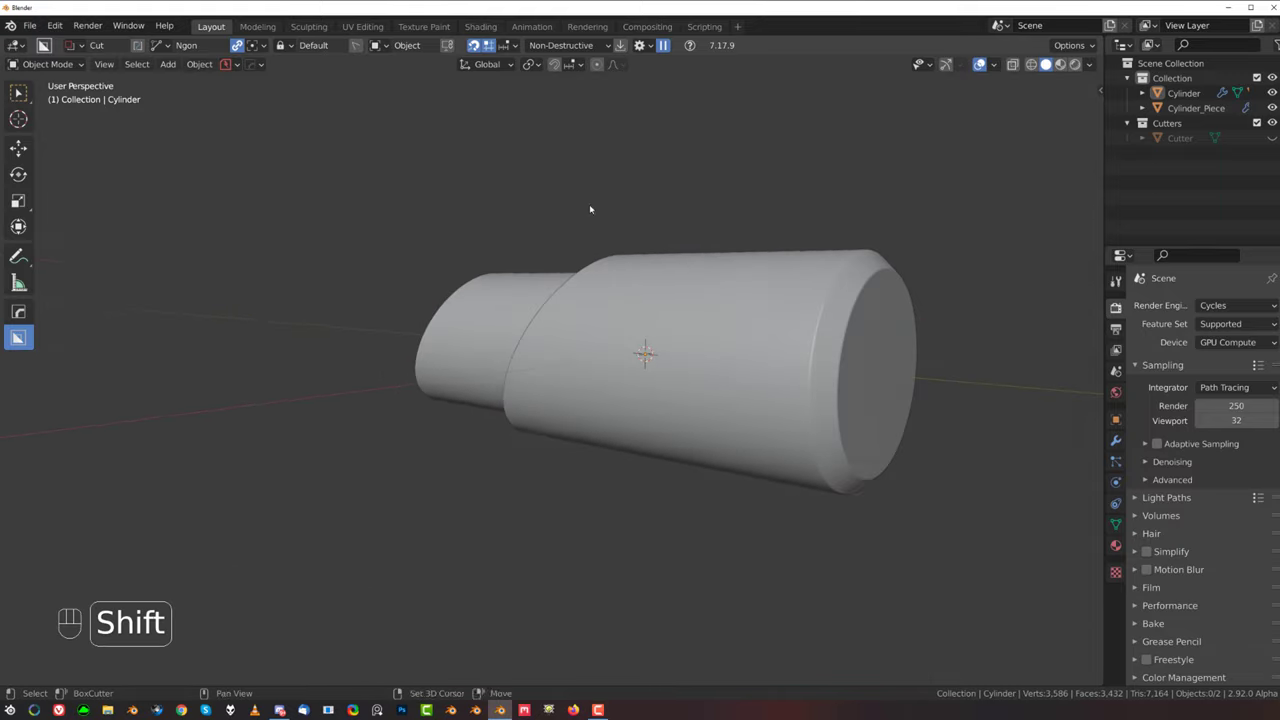
middle_click_drag(591, 209, 500, 220, "shift")
middle_click_drag(480, 280, 671, 286)
key("grave")
scroll(577, 351, "down", 2)
middle_click_drag(577, 351, 504, 382, "shift")
key("KP_5")
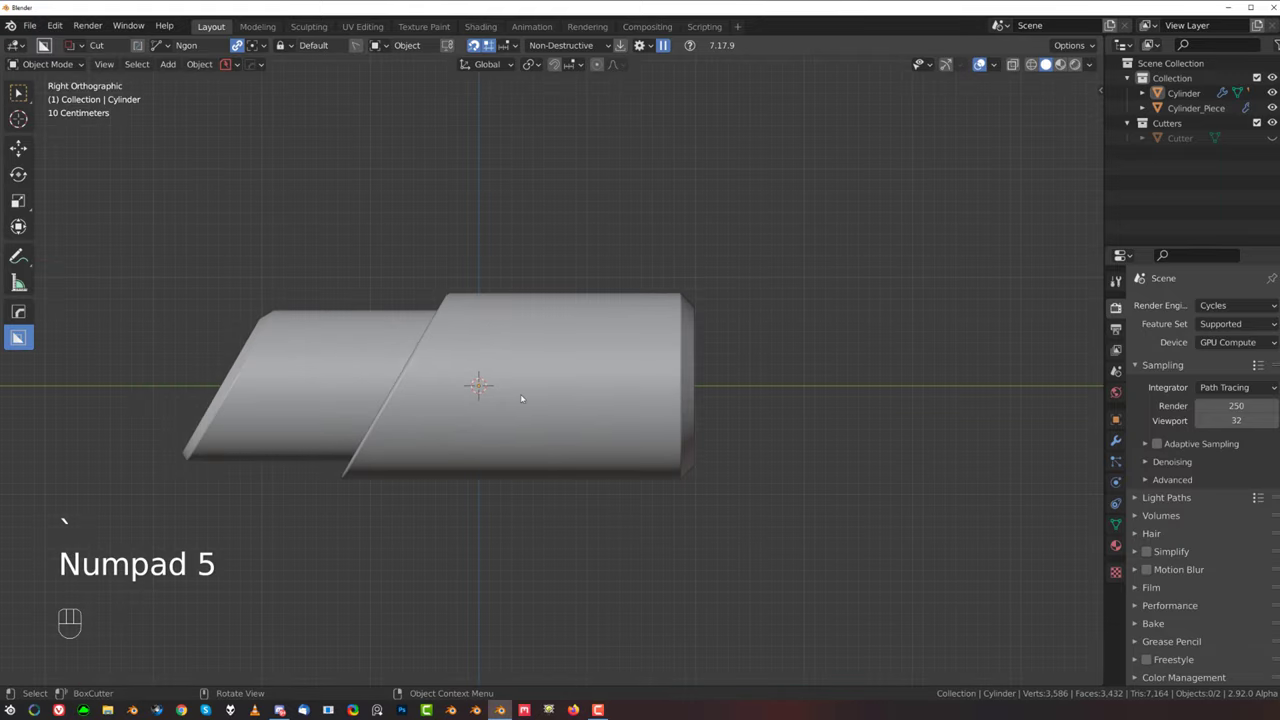
Step: Select a continuous band of lengthwise faces across the upper side of the inner cylinder in its mesh
middle_click_drag(418, 386, 591, 351, "shift")
scroll(570, 349, "up", 2)
left_click(481, 306)
key("Tab")
left_click(614, 315)
middle_click_drag(605, 308, 663, 364)
left_click(529, 291)
middle_click_drag(486, 271, 560, 284)
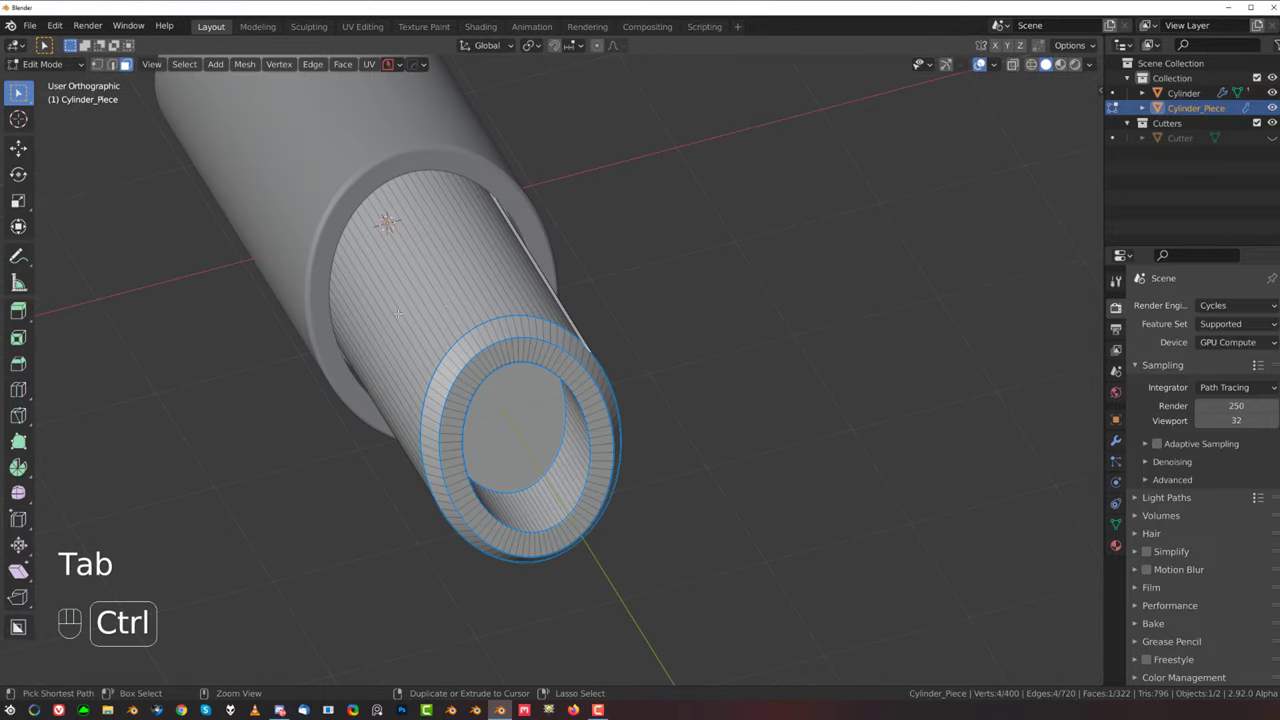
left_click(408, 304, "ctrl")
Step: Extend the selected face band farther down the inner cylinder's side and deselect one excess face
middle_click_drag(480, 300, 500, 236)
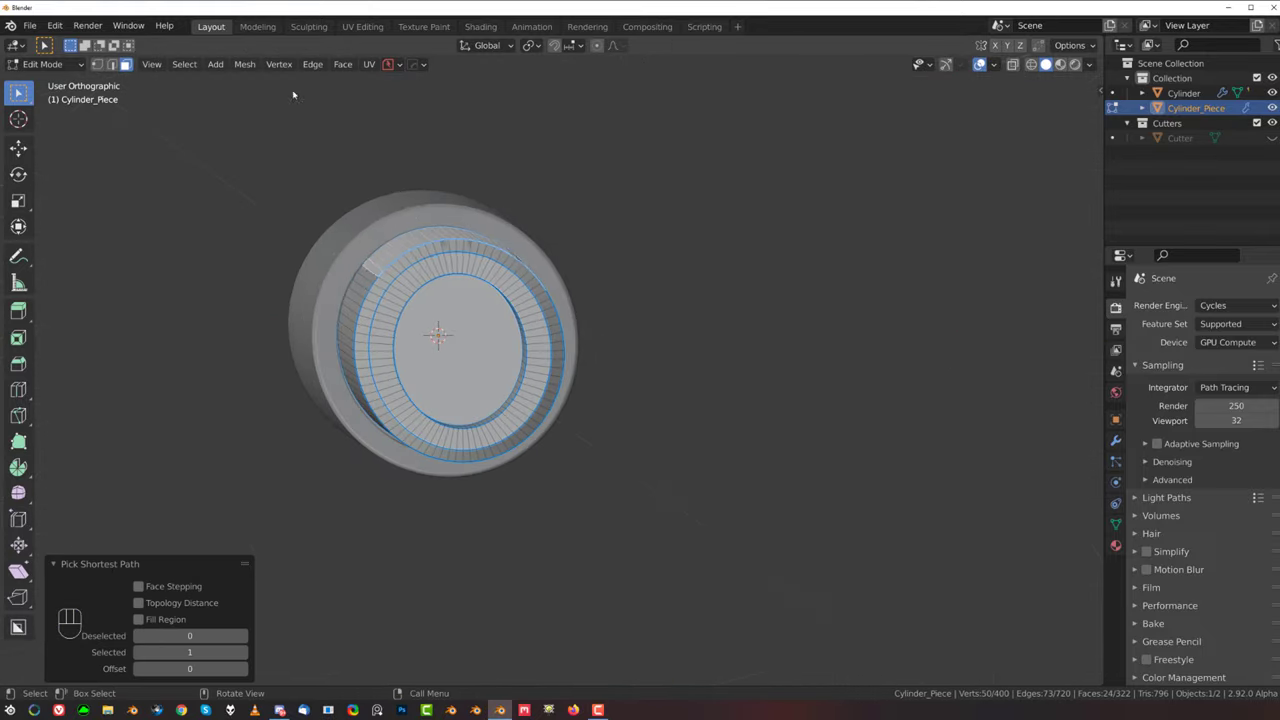
key("grave")
scroll(517, 226, "up", 1)
middle_click_drag(347, 200, 472, 400, "shift")
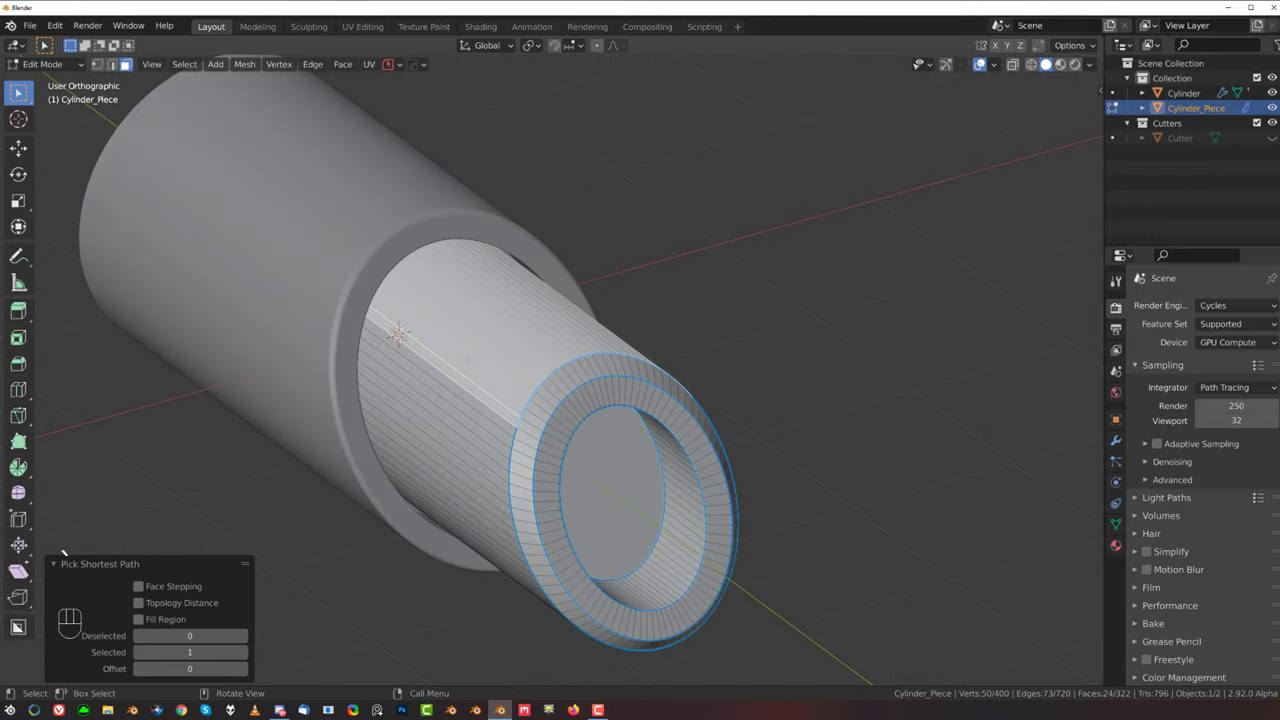
left_click(466, 416, "ctrl")
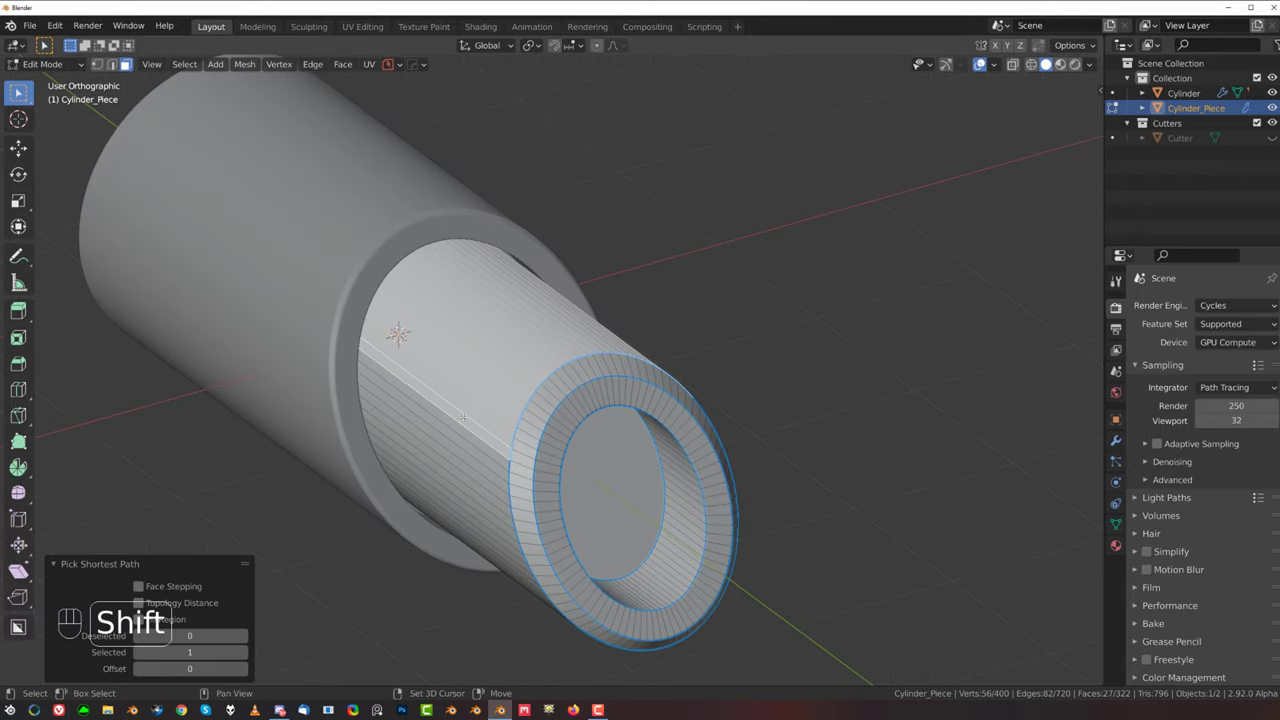
left_click(466, 416, "shift")
Step: Check the extent of the selected face band in the left, top and front views
key("grave")
key("grave")
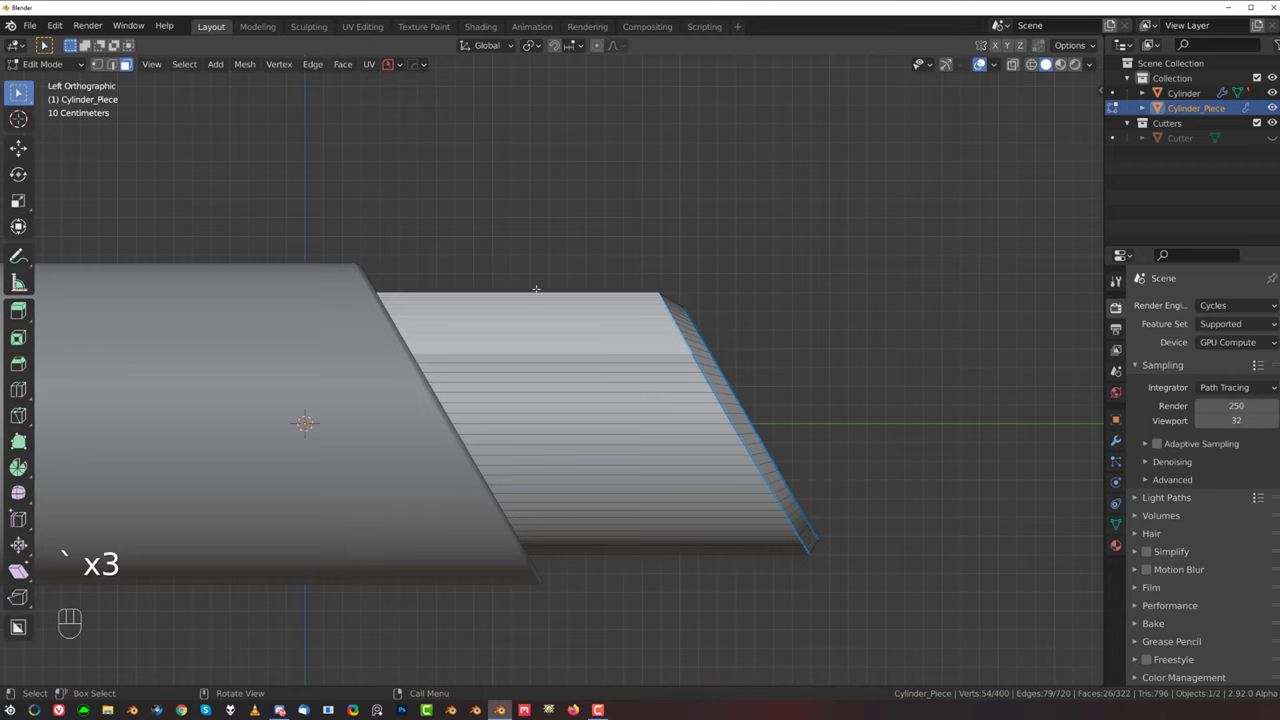
key("grave")
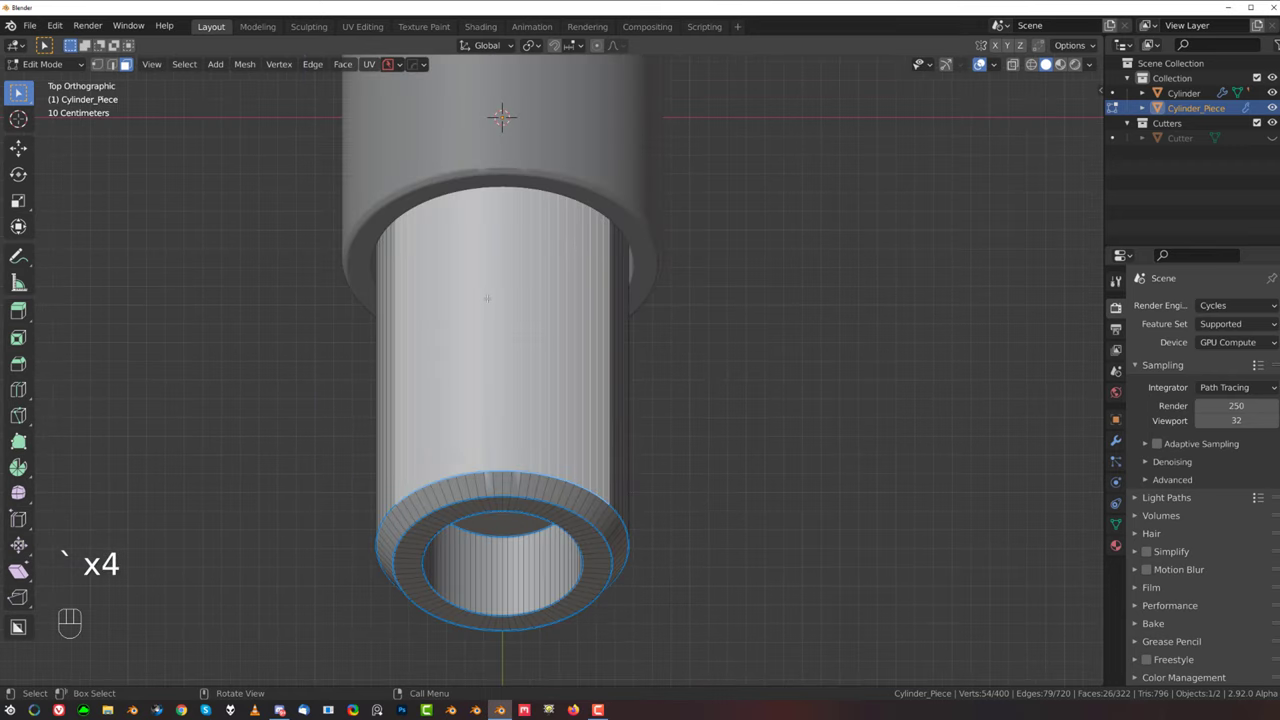
key("grave")
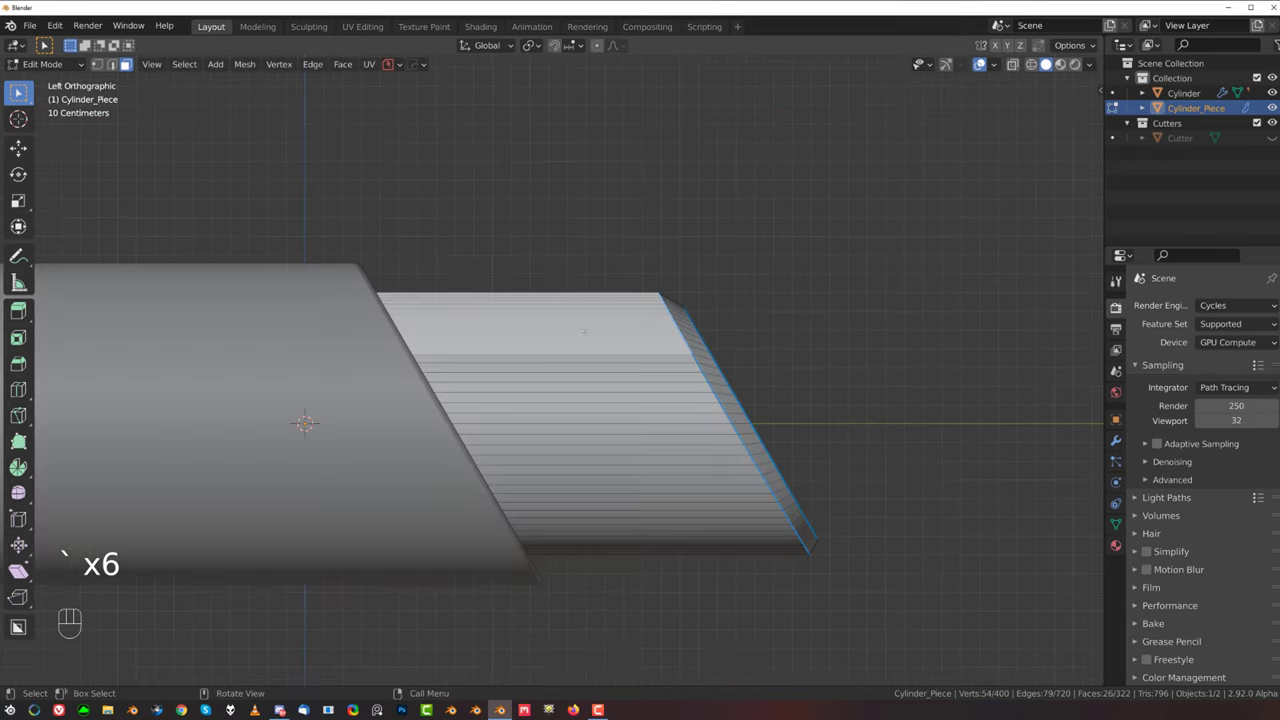
key("grave")
key("grave")
key("grave")
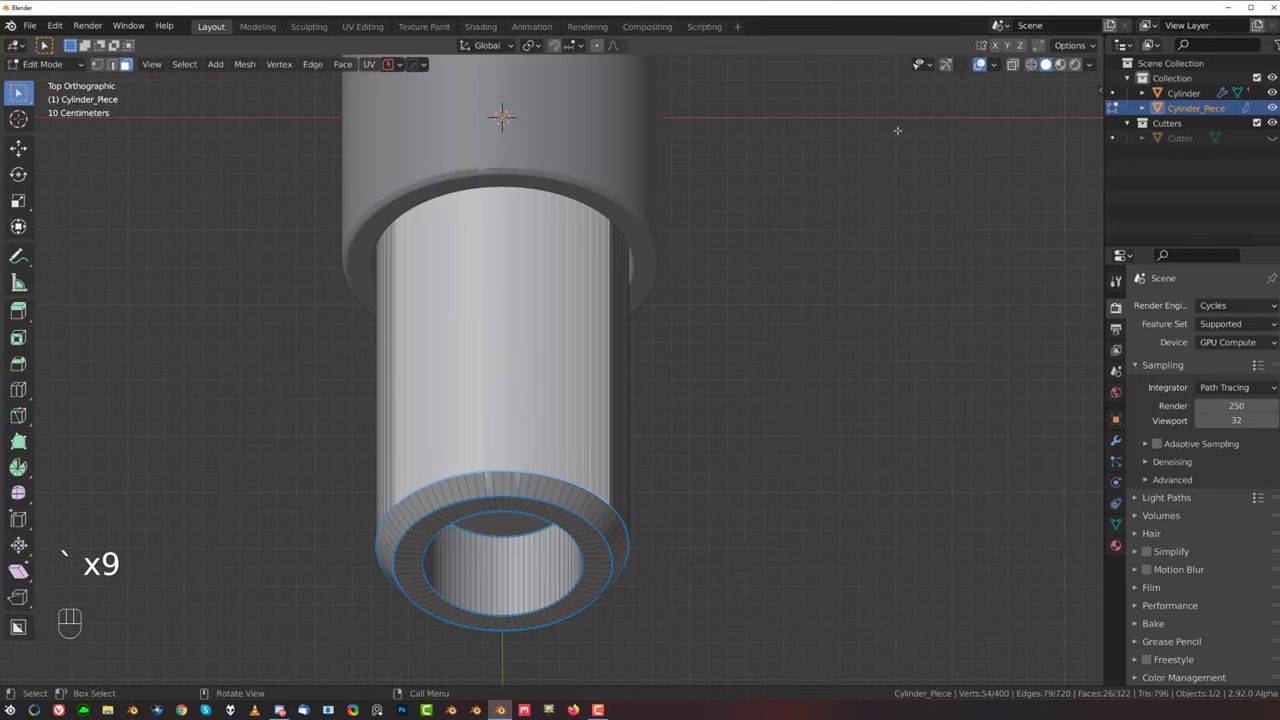
key("grave")
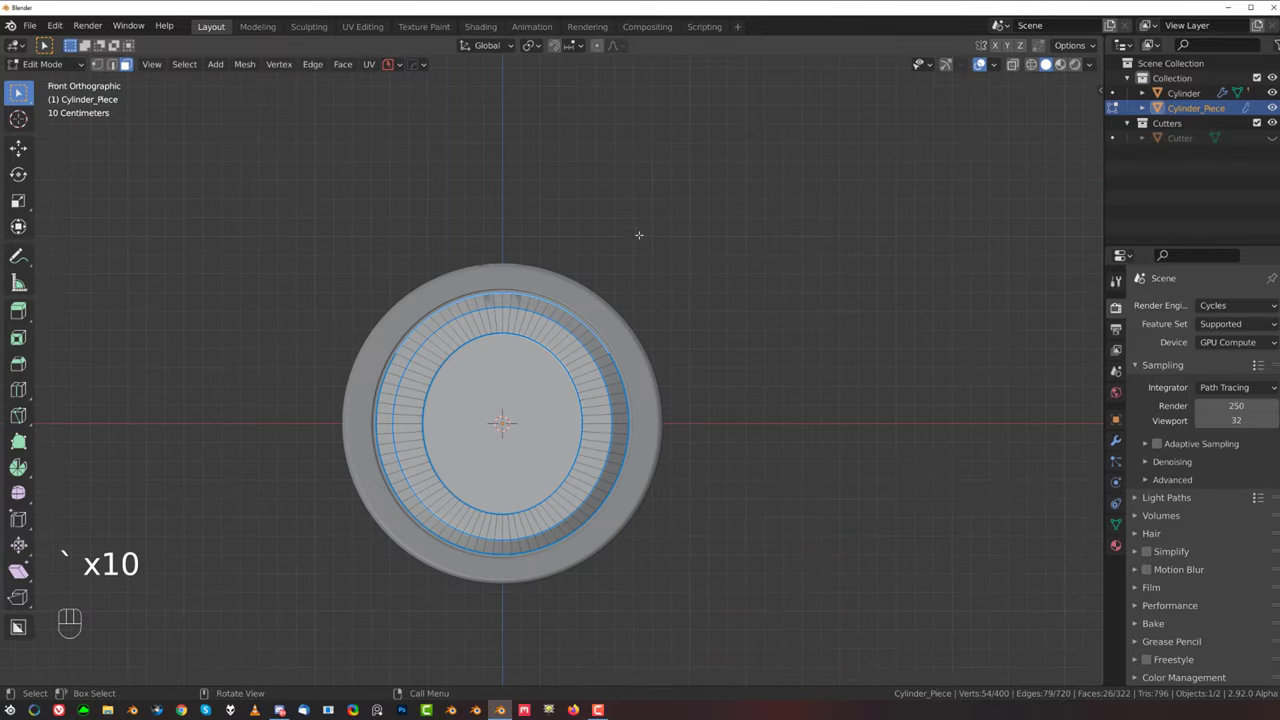
Step: Extract the selected face band as a separate HardOps To_Plate object about 0.05 m thick
key("shift+q")
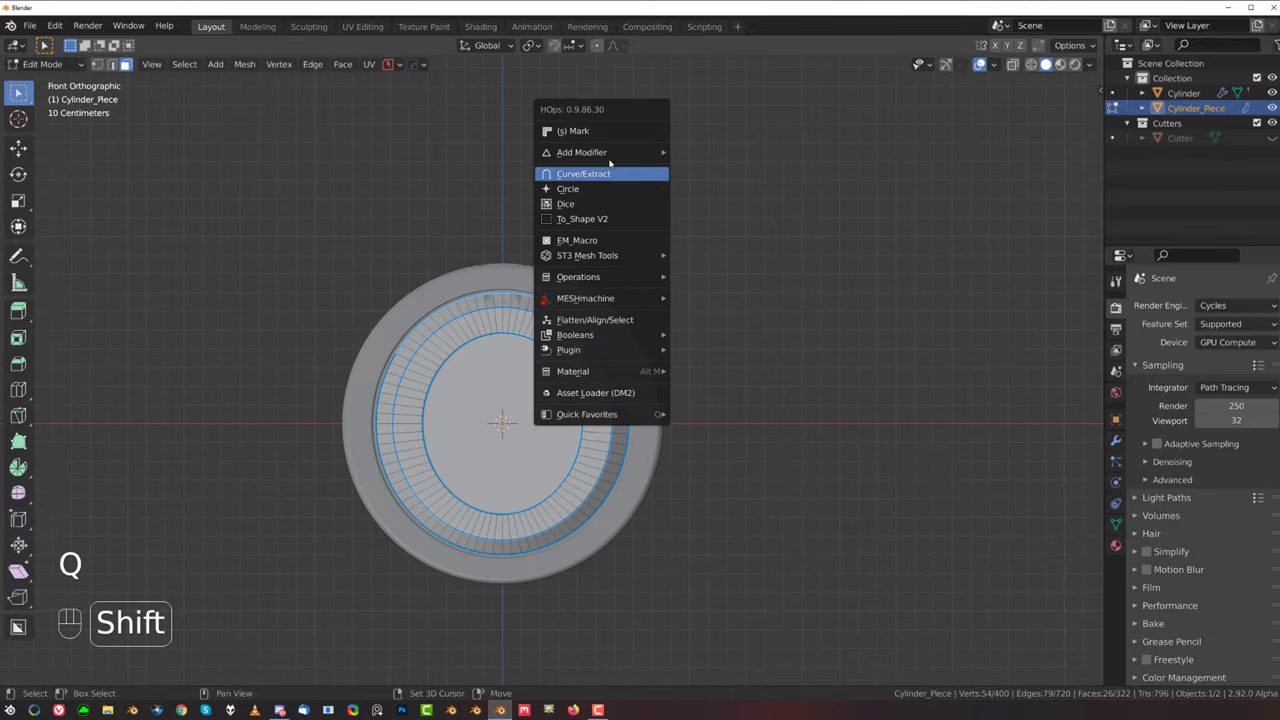
left_click(609, 171)
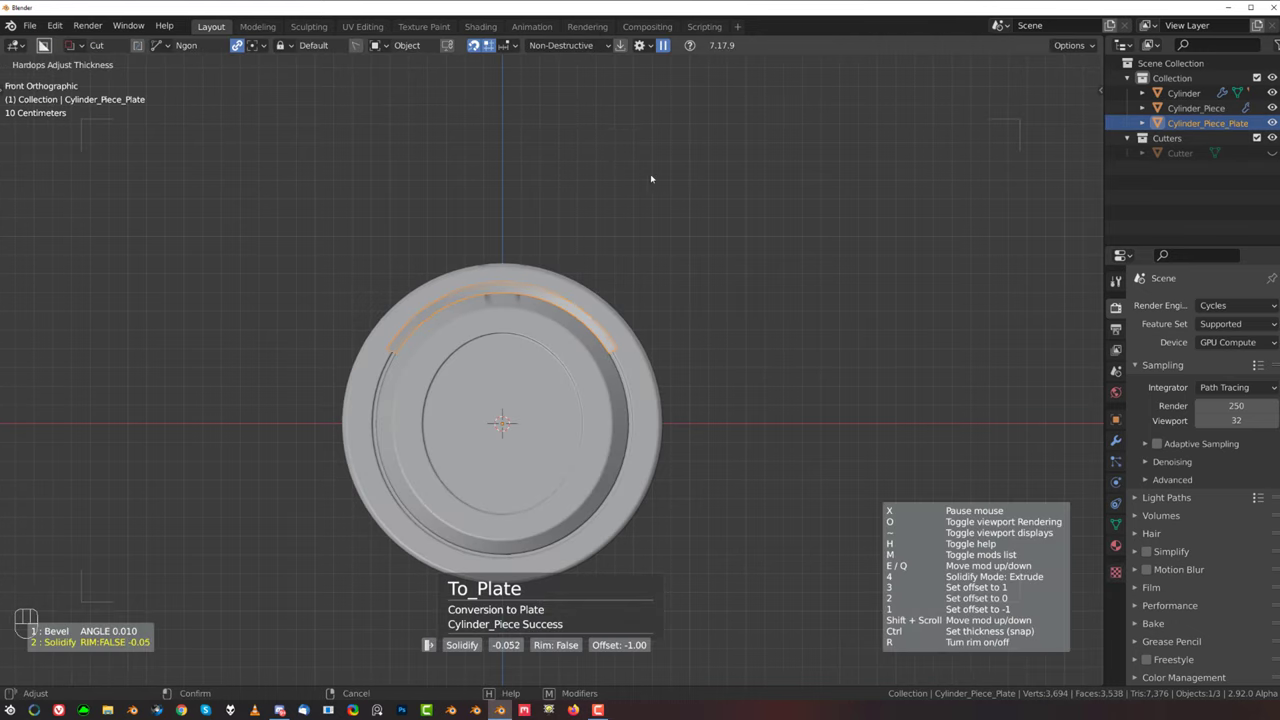
left_click(659, 181)
middle_click_drag(671, 194, 581, 258)
middle_click_drag(555, 258, 528, 298)
Step: Apply the plate's Solidify modifier with HardOps CSharpen and open its mesh for editing
key("Tab")
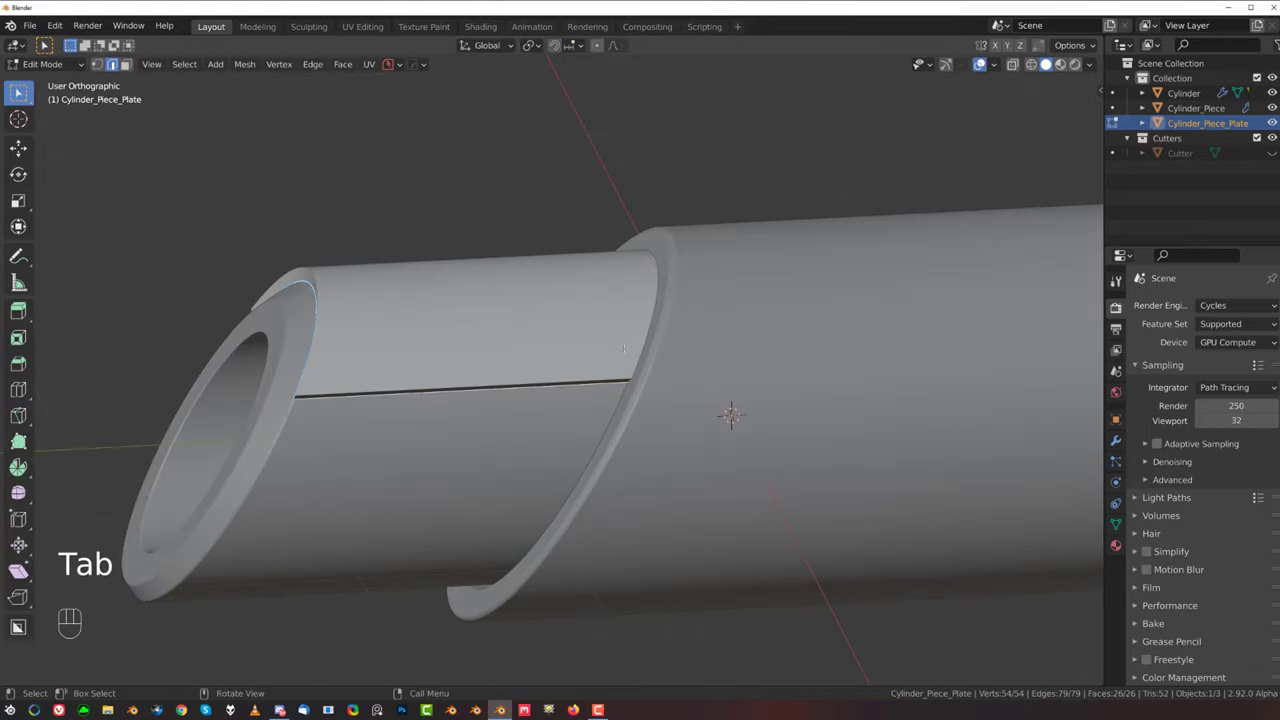
key("Tab")
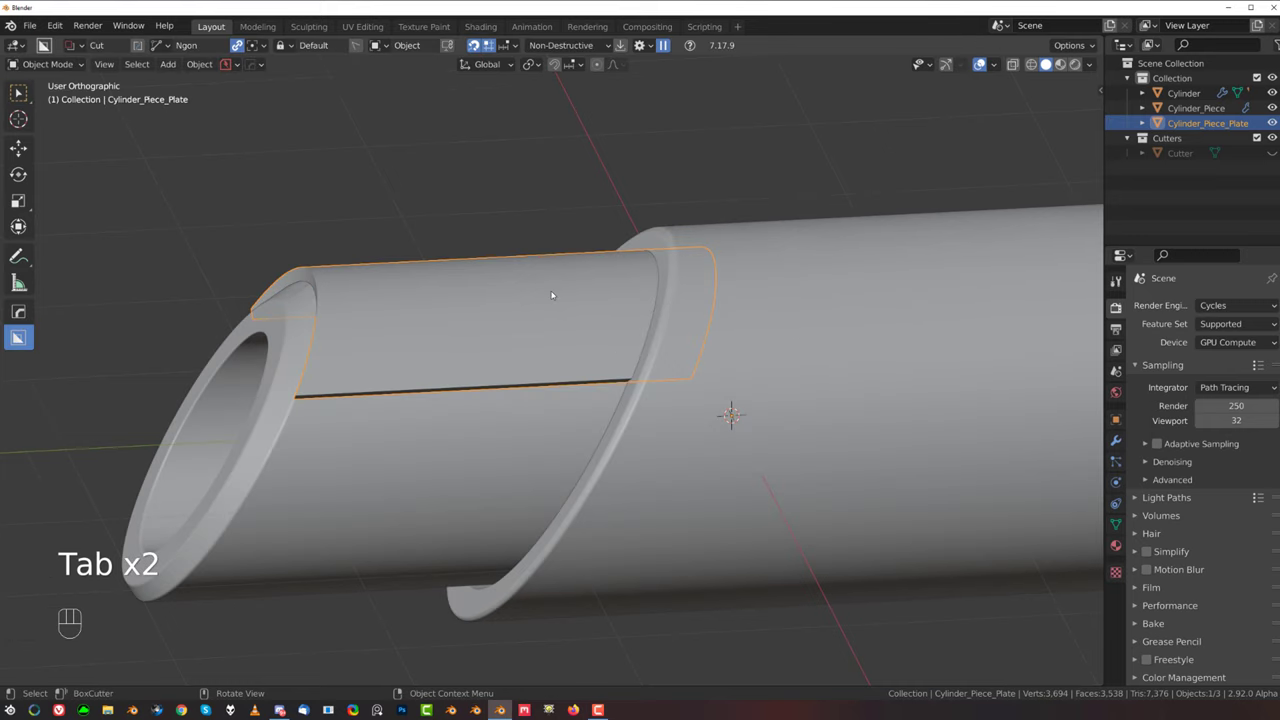
key("q")
left_click(551, 295, "ctrl")
key("Tab")
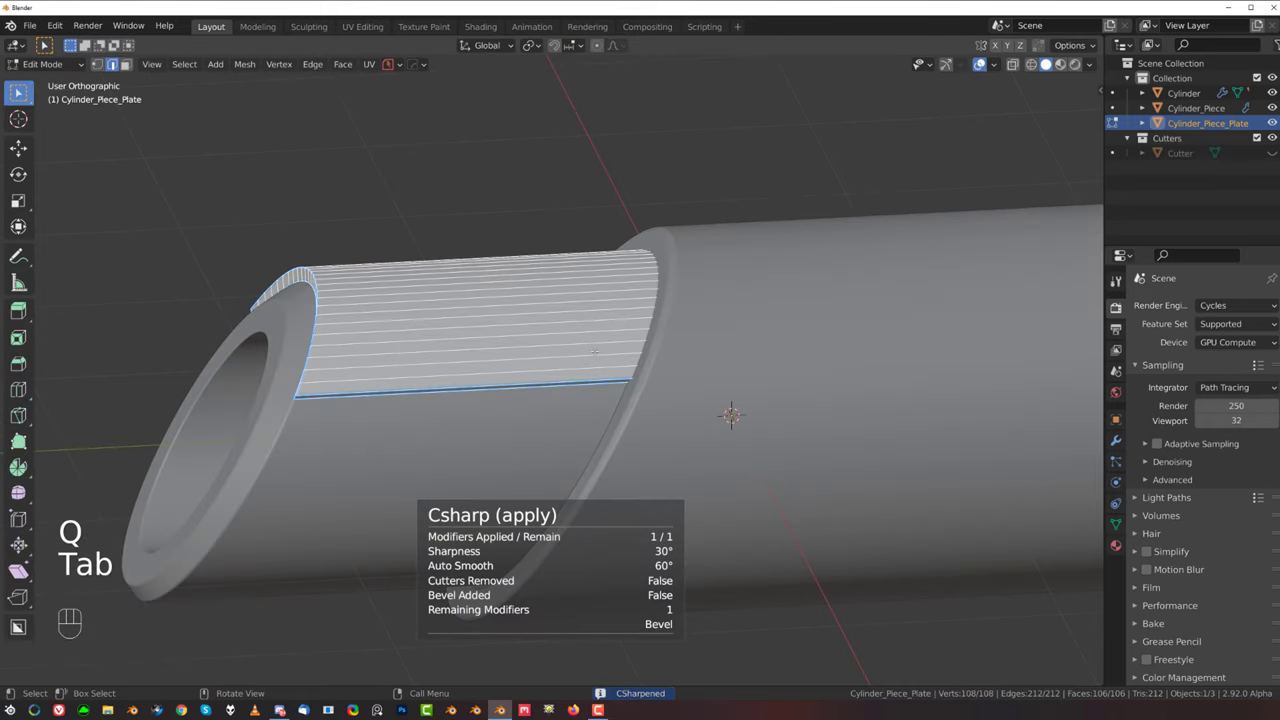
Step: Add one loop cut across the curved plate near the slanted shell opening, with a slide factor of 0.640
key("ctrl+r")
left_click(578, 333)
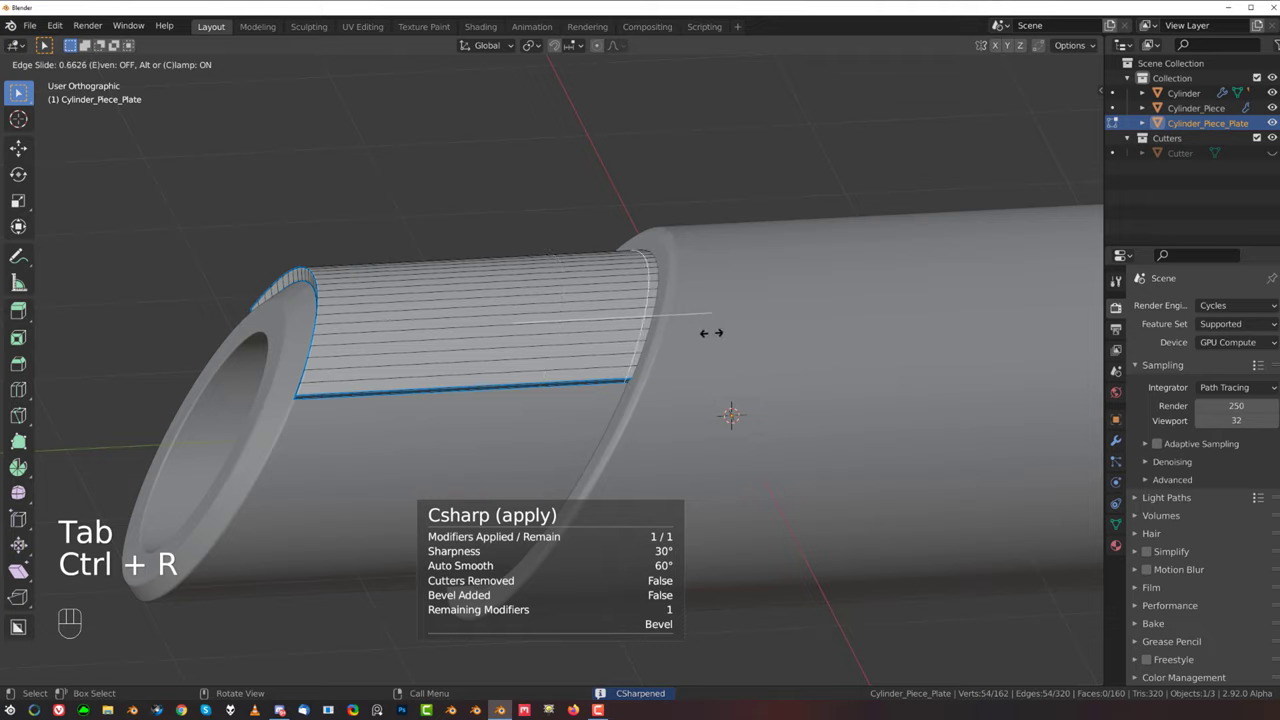
left_click(706, 333)
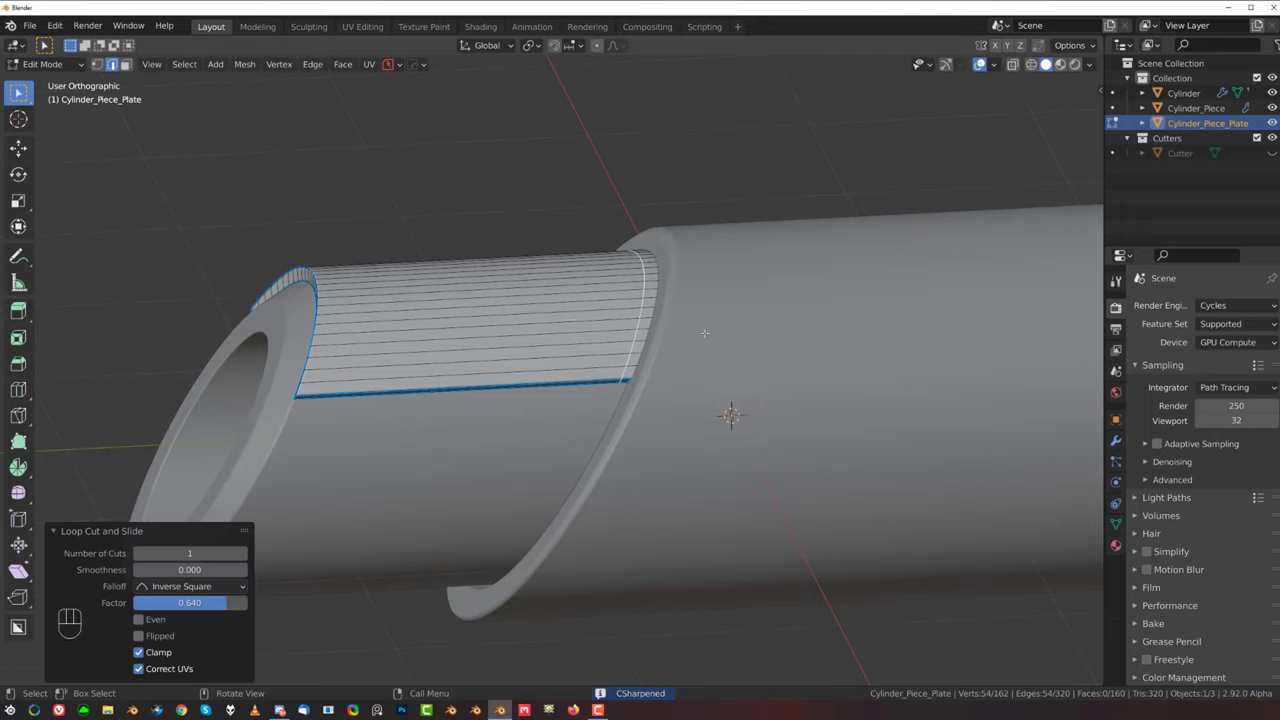
Step: Isolate the plate and bevel the new edge loop with one segment and a width of about 0.012 m
key("Tab")
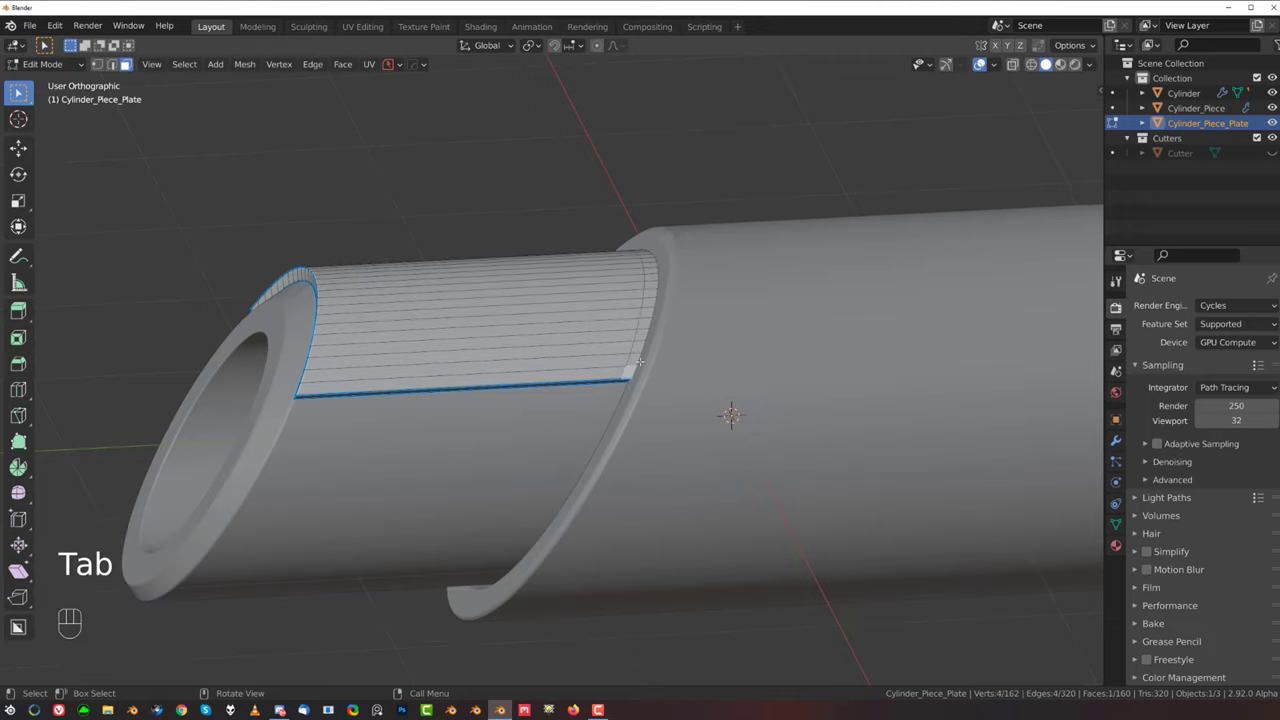
middle_click_drag(574, 245, 776, 290)
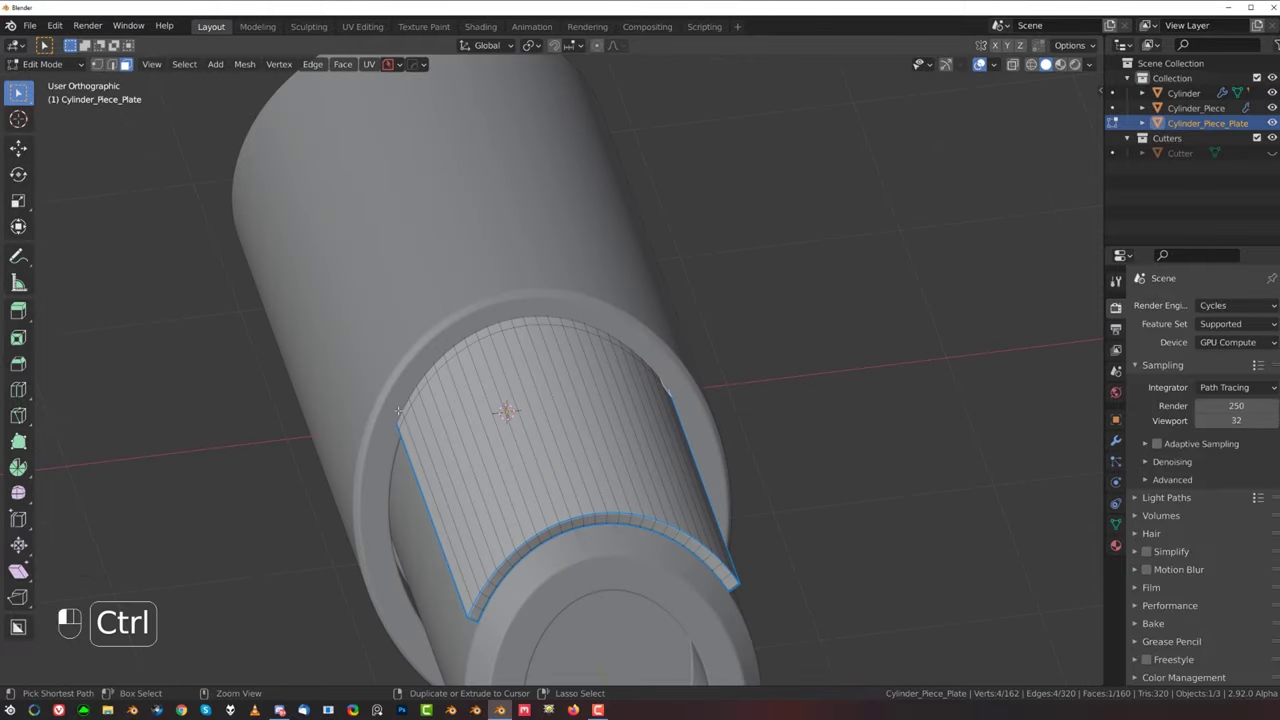
key("KP_Divide")
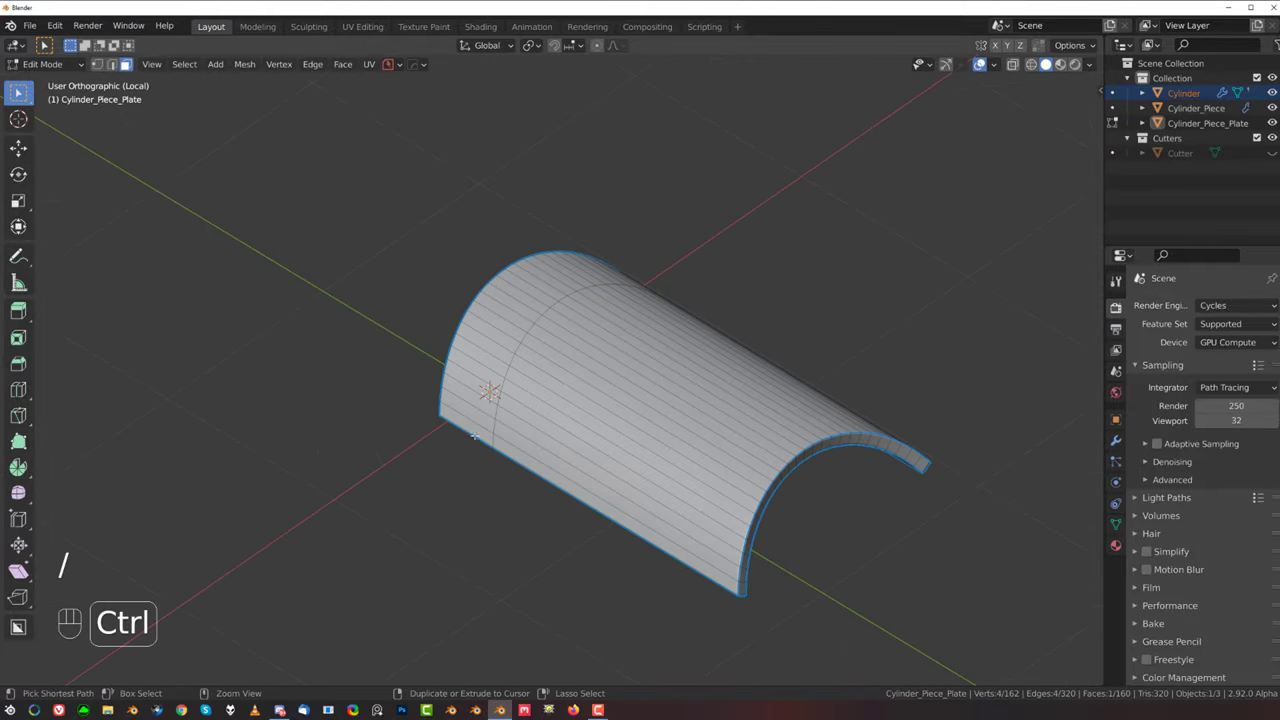
middle_click_drag(512, 403, 558, 558)
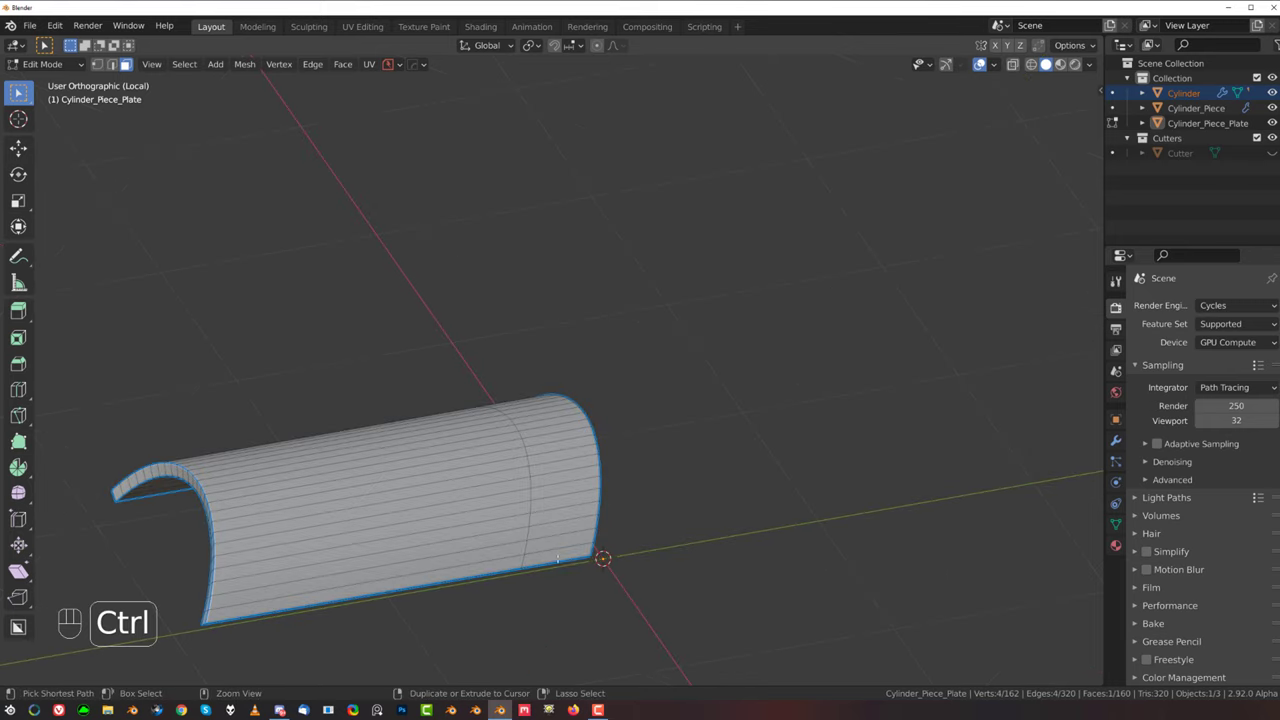
key("Tab")
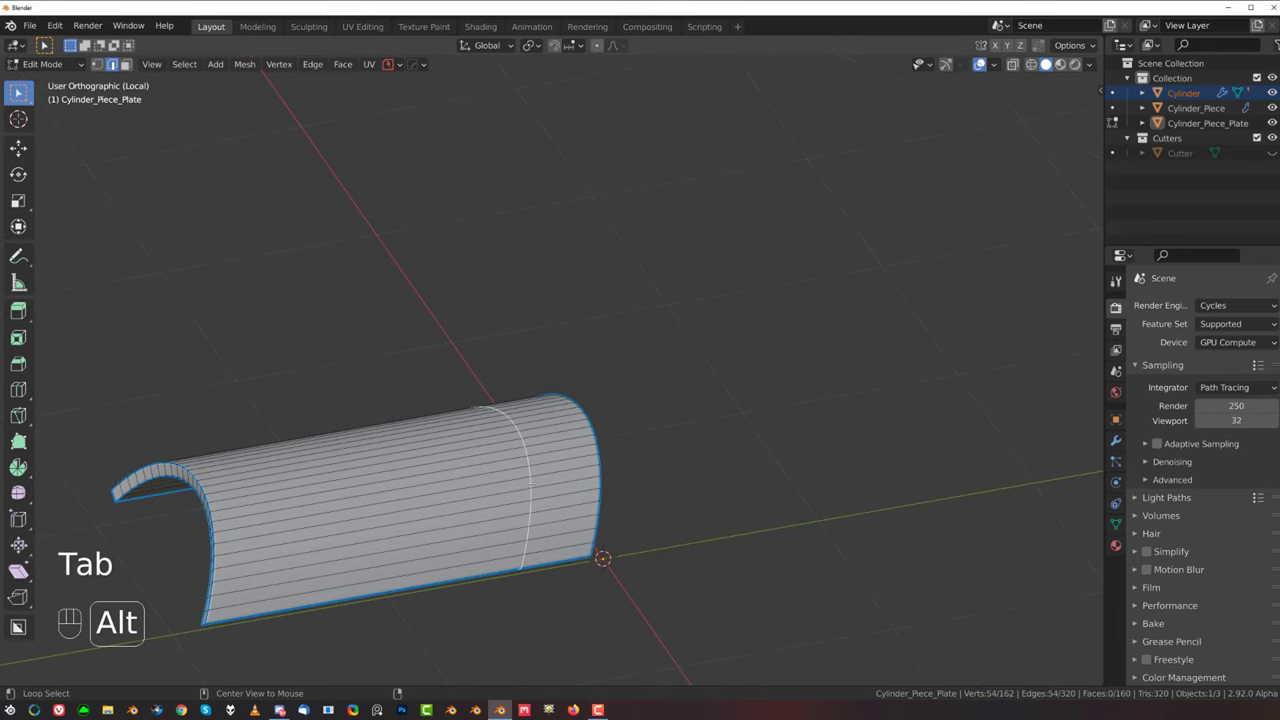
key("ctrl+b")
left_click(579, 533)
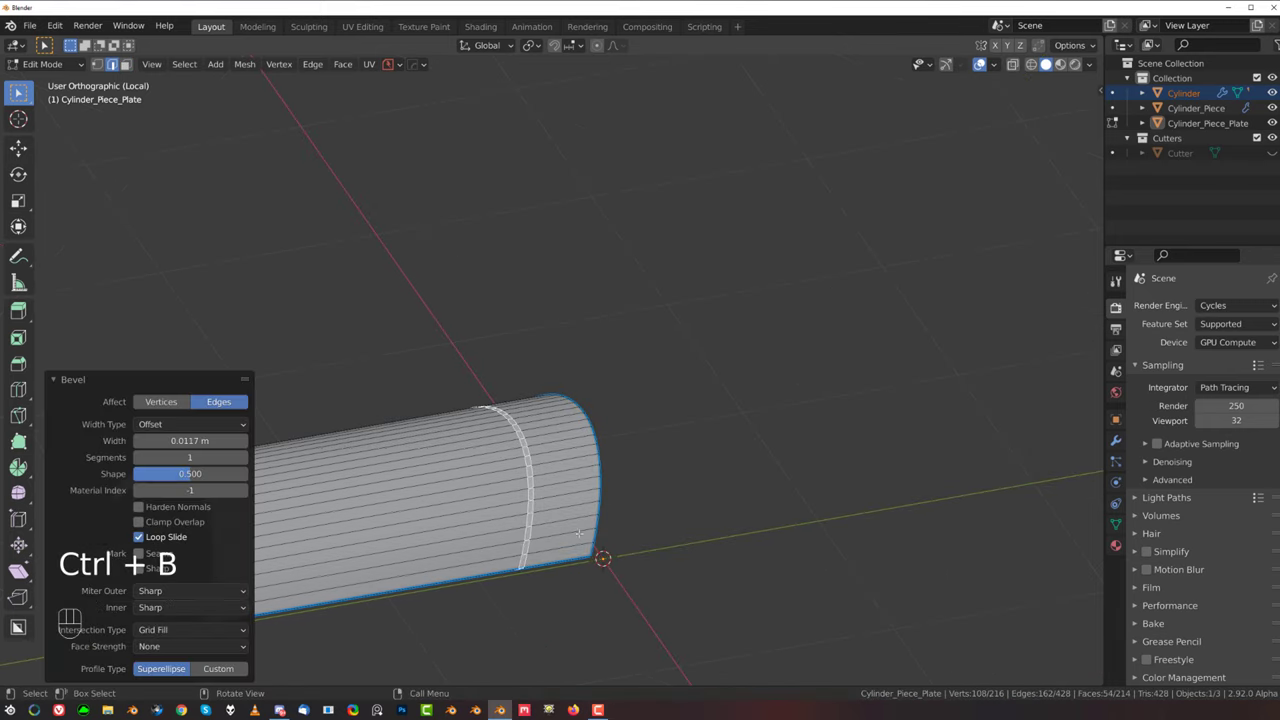
Step: Select the lowest outer face of the plate's rear strip, between the bevelled loop and the end
key("Tab")
middle_click_drag(564, 557, 648, 484)
left_click(624, 525)
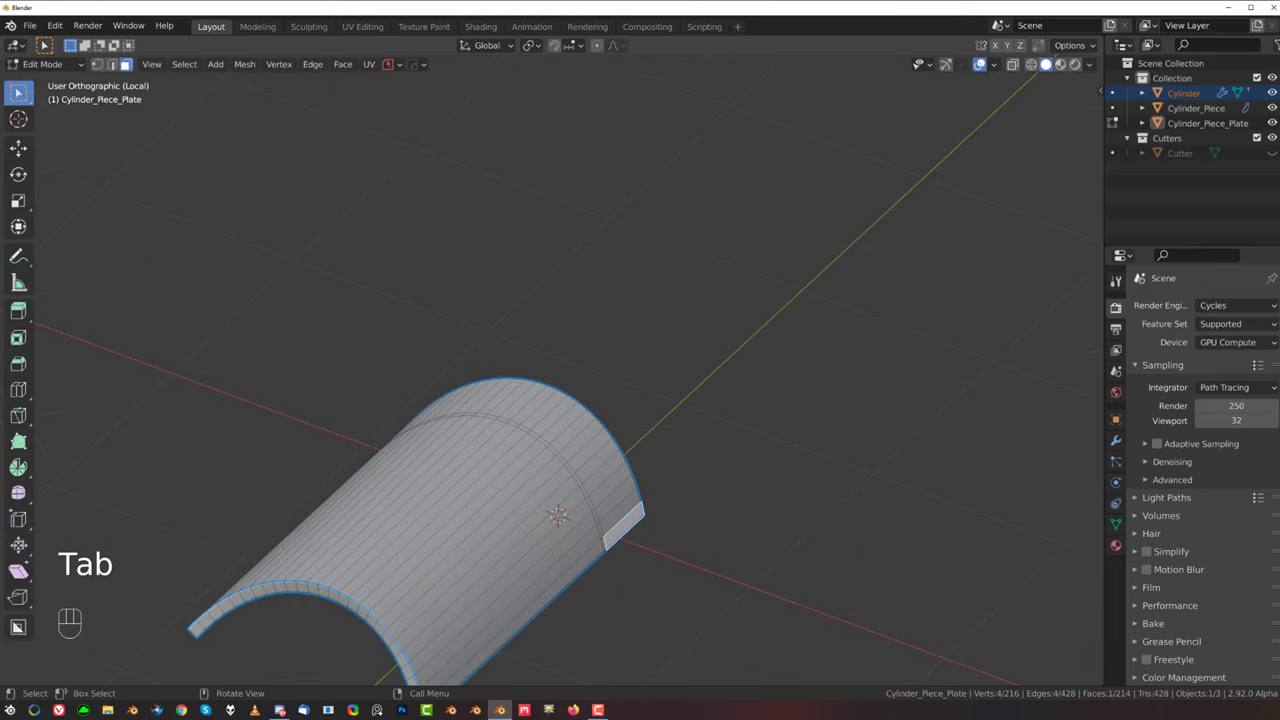
Step: Try to scale the plate's whole rear face strip to about 0.91 on X and Z only
middle_click_drag(476, 445, 690, 430)
left_click(692, 590, "ctrl")
middle_click_drag(745, 465, 832, 414)
key("s")
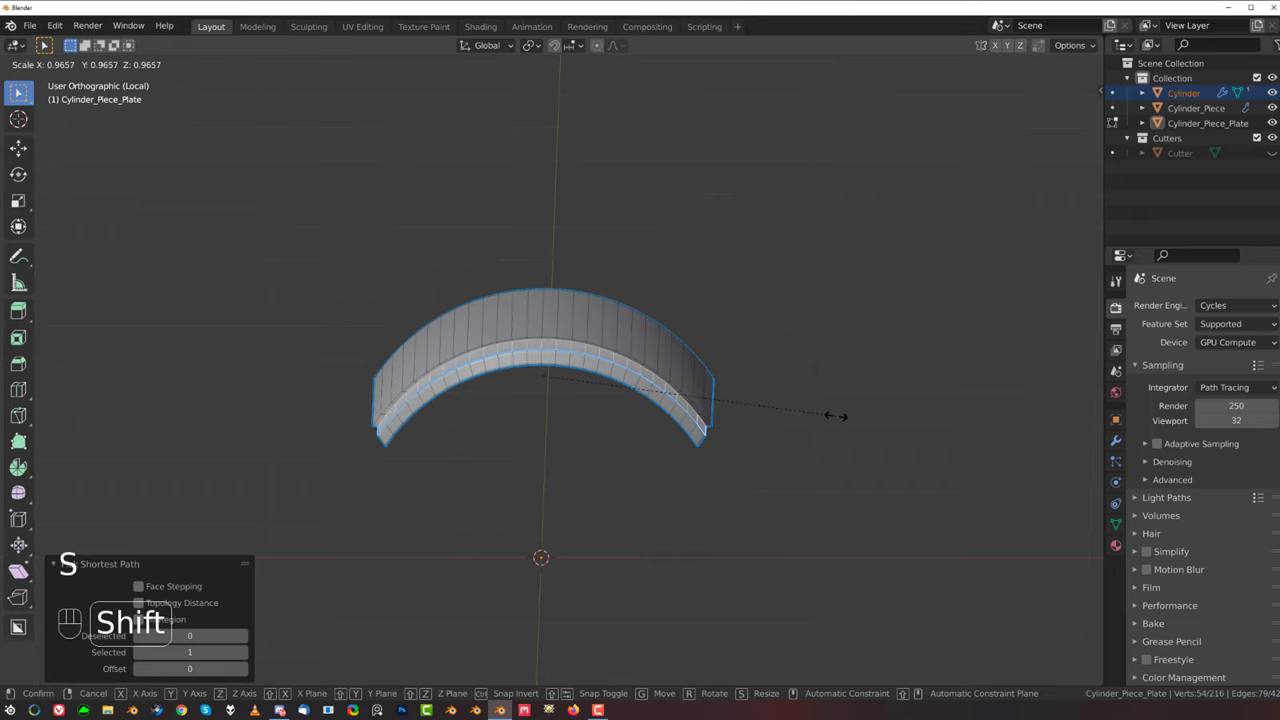
key("shift+y")
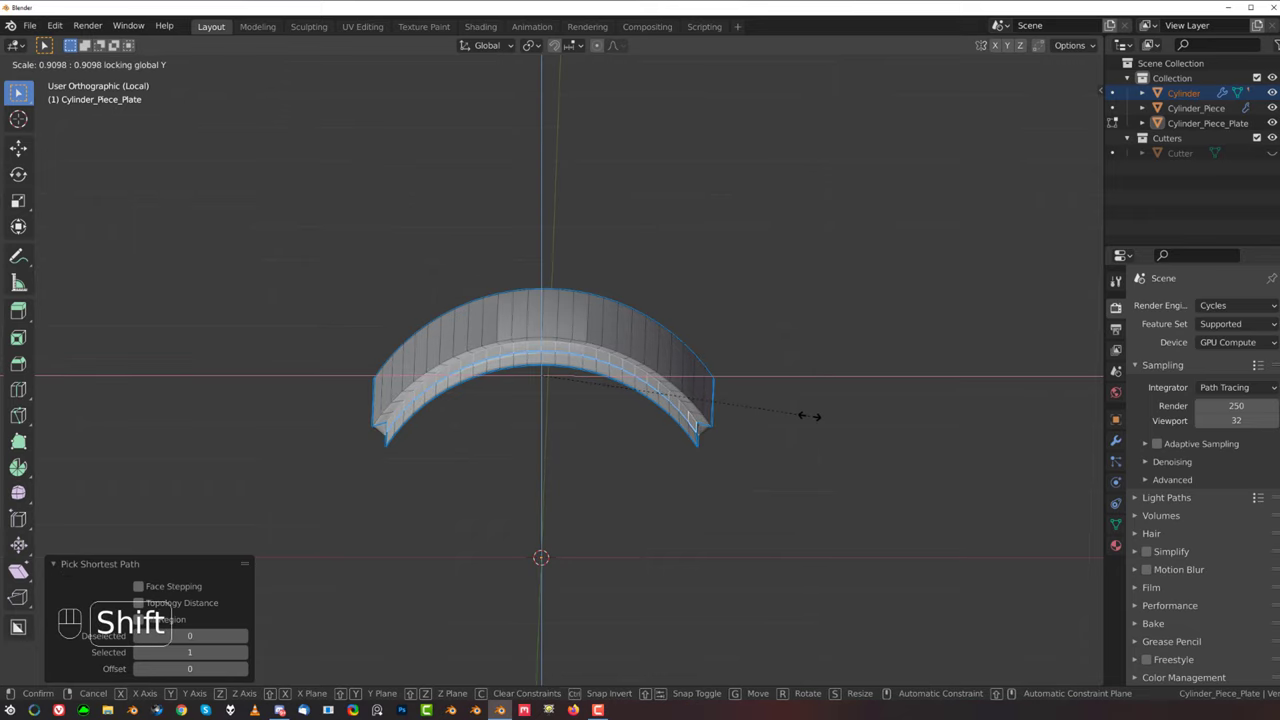
left_click(809, 416)
Step: Undo the scaling and the strip selection on the plate's rear end
middle_click_drag(494, 403, 630, 379)
scroll(557, 391, "up", 3)
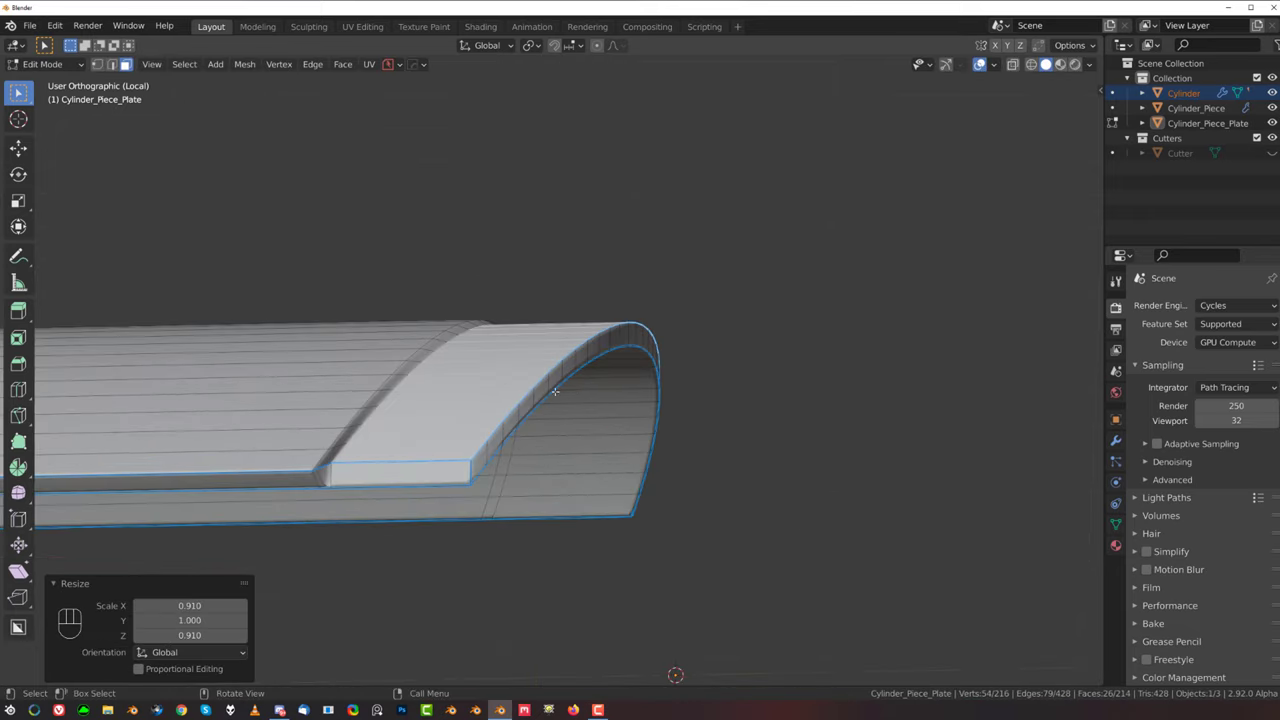
middle_click_drag(514, 365, 642, 275, "shift")
scroll(642, 275, "up", 1)
key("Tab")
scroll(528, 288, "up", 2)
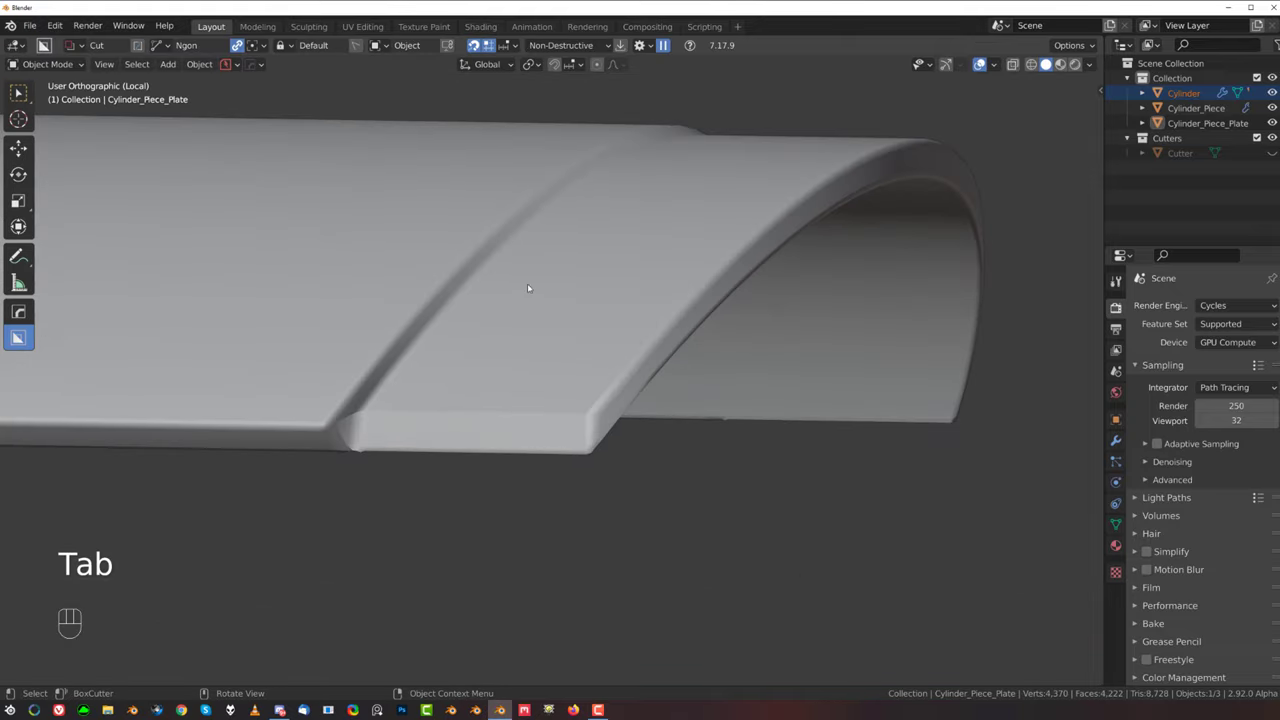
mouse_move(528, 304)
middle_mouse_down()
mouse_move(415, 299)
mouse_move(511, 291)
middle_mouse_up()
key("ctrl+z")
scroll(517, 301, "down", 8)
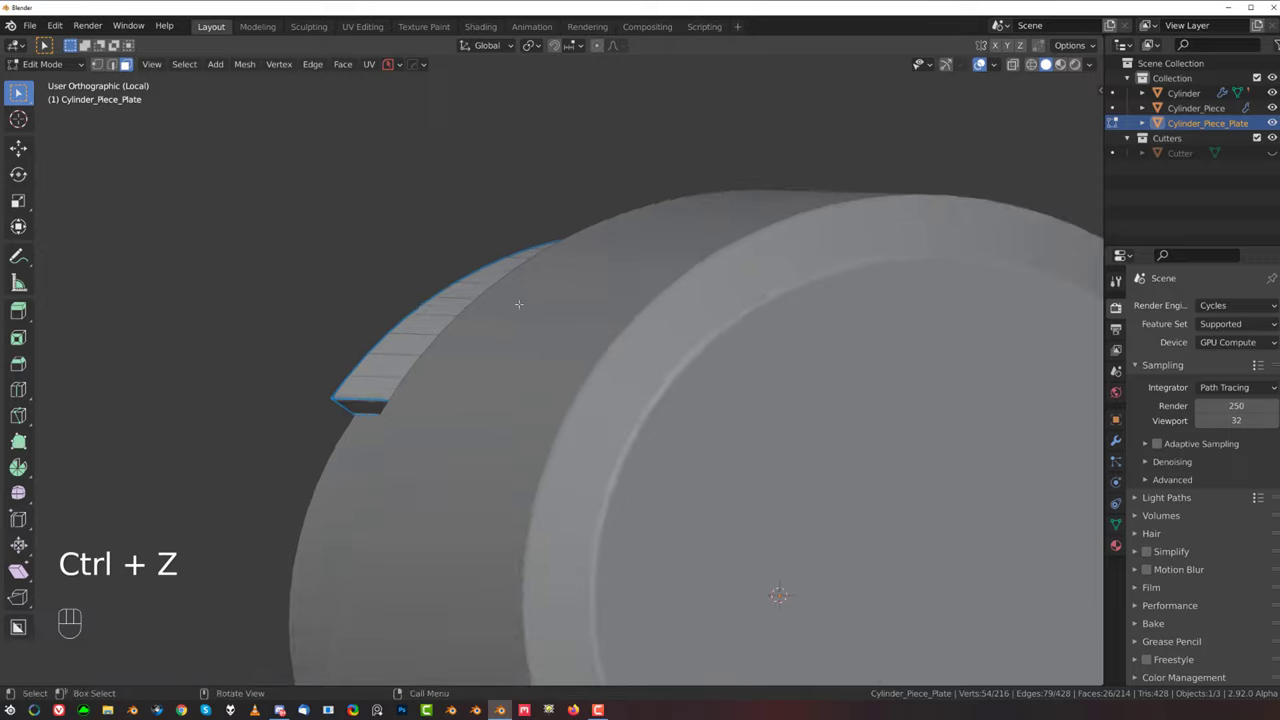
key("ctrl+z")
key("ctrl+z")
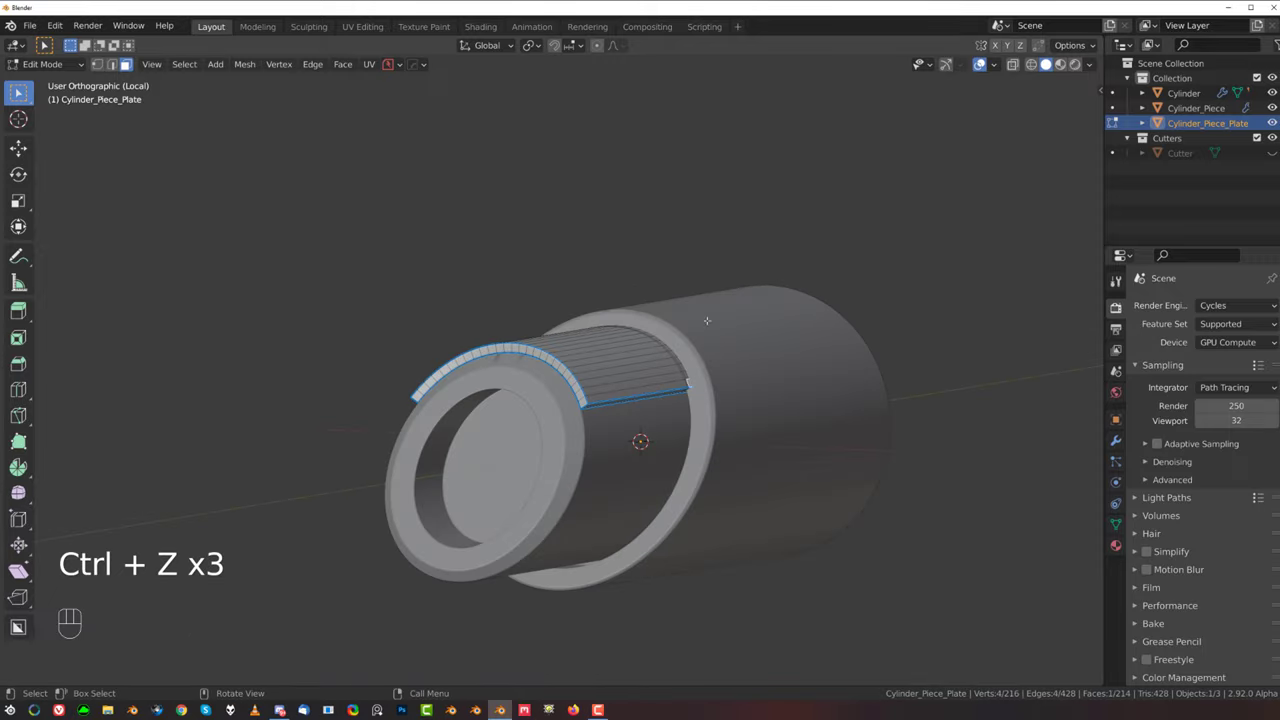
Step: Isolate the plate again and set the transform pivot point to 3D Cursor
key("KP_Divide")
key("slash")
middle_click_drag(590, 309, 680, 225)
left_click(532, 46)
left_click(565, 86)
Step: Select the plate's rear face strip, scale it slightly inward around the cursor with Y locked, and return to the full scene
scroll(690, 225, "up", 2)
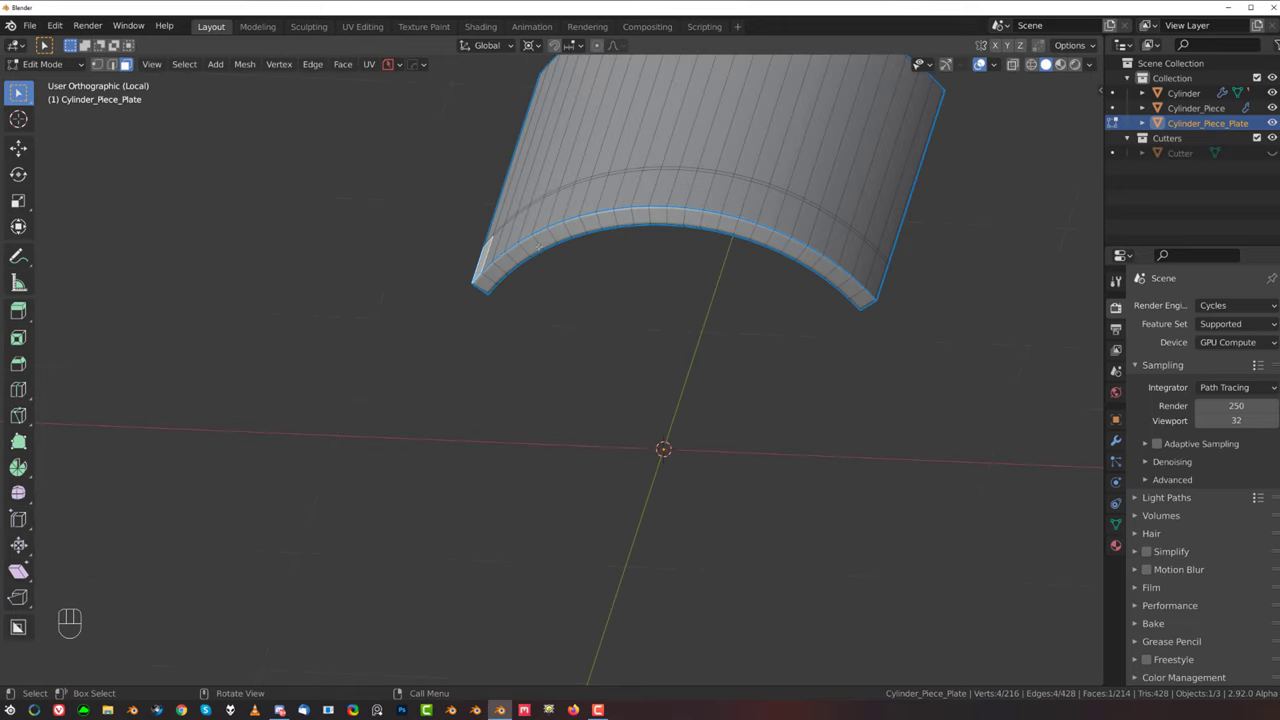
left_click(718, 193, "ctrl")
left_click(869, 285, "ctrl")
middle_click_drag(869, 284, 824, 243)
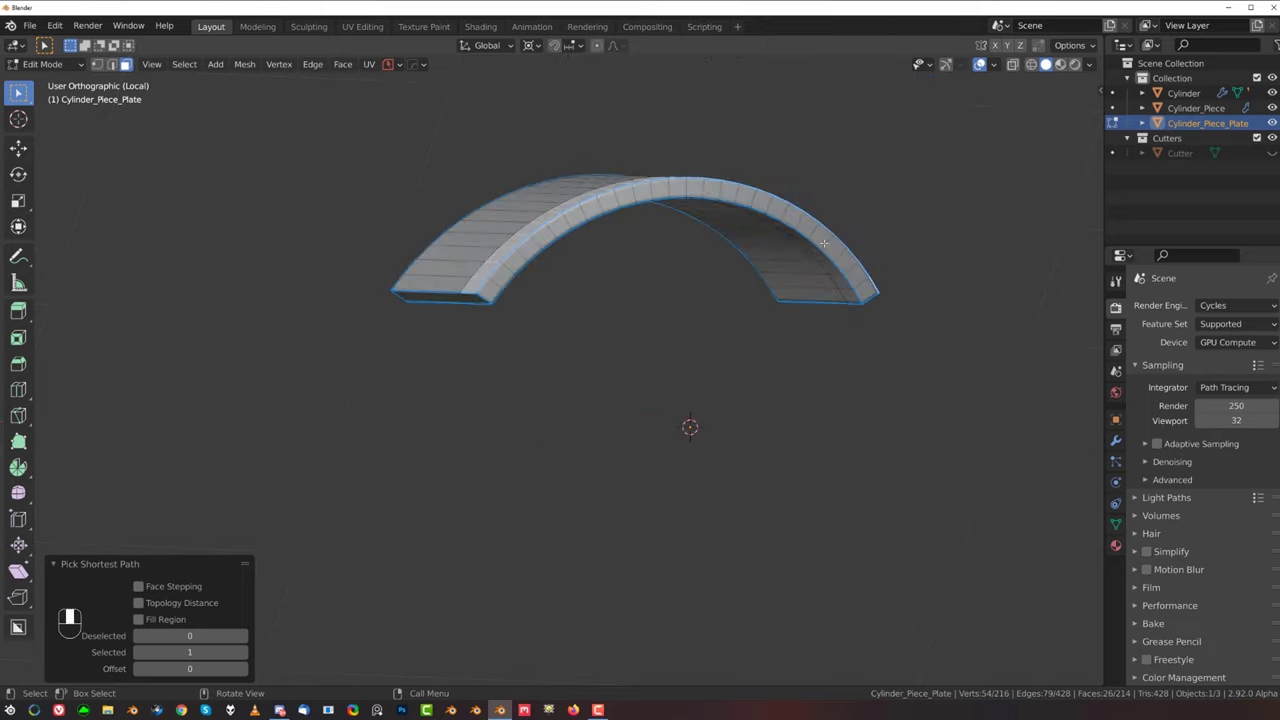
key("s")
key("shift+y")
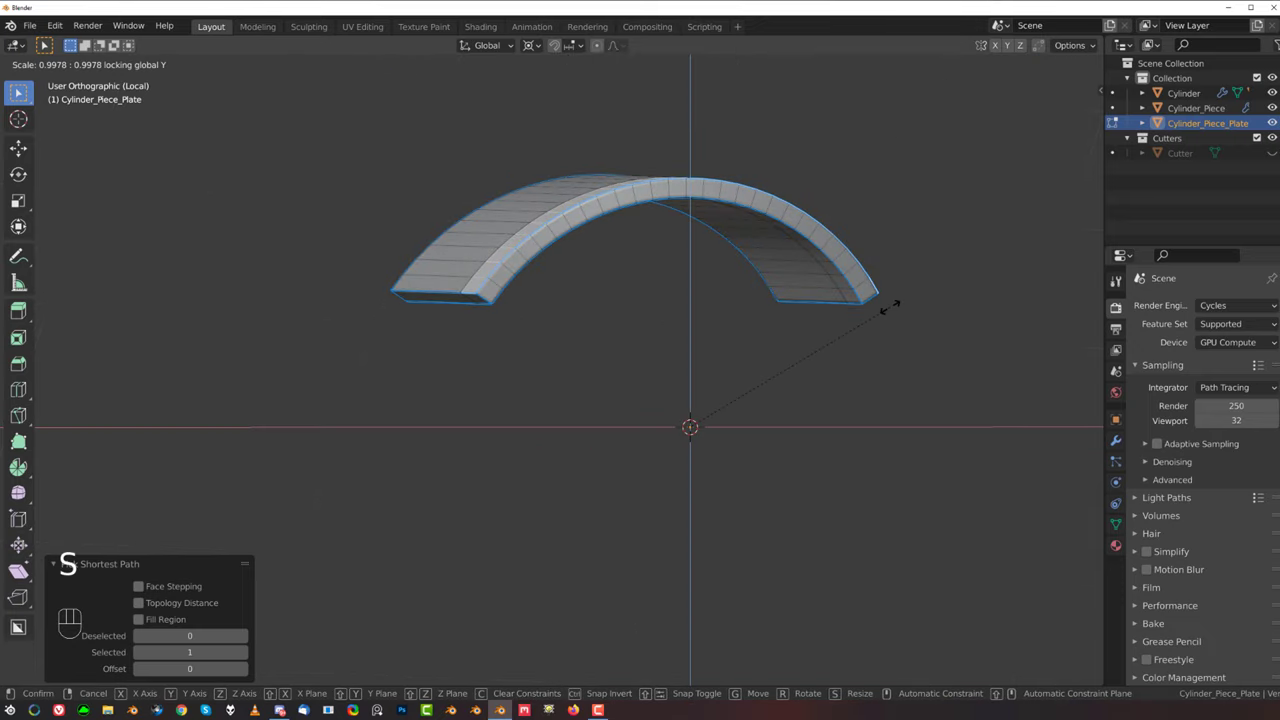
left_click(860, 312)
key("Tab")
key("slash")
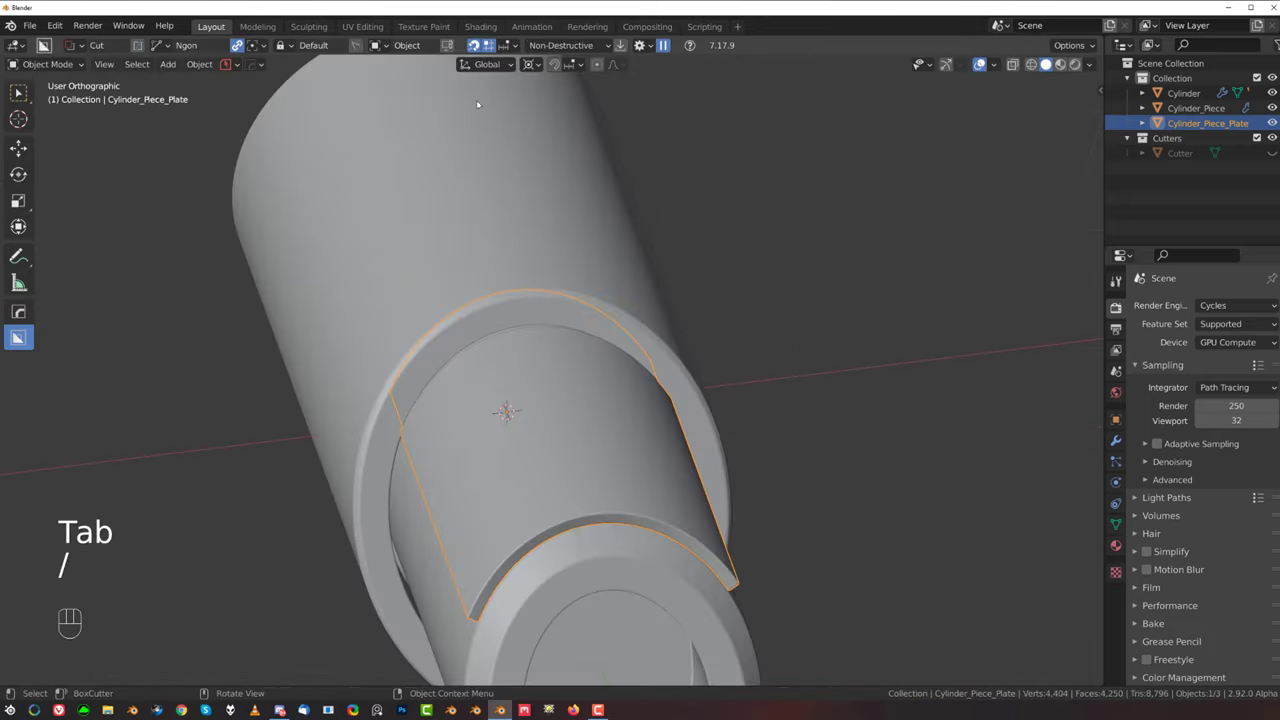
Step: Check the plate's stepped rear end against the slanted shell in the right side view
key("grave")
scroll(560, 280, "up", 3)
left_click(516, 242)
middle_click_drag(557, 277, 484, 207, "shift")
key("grave")
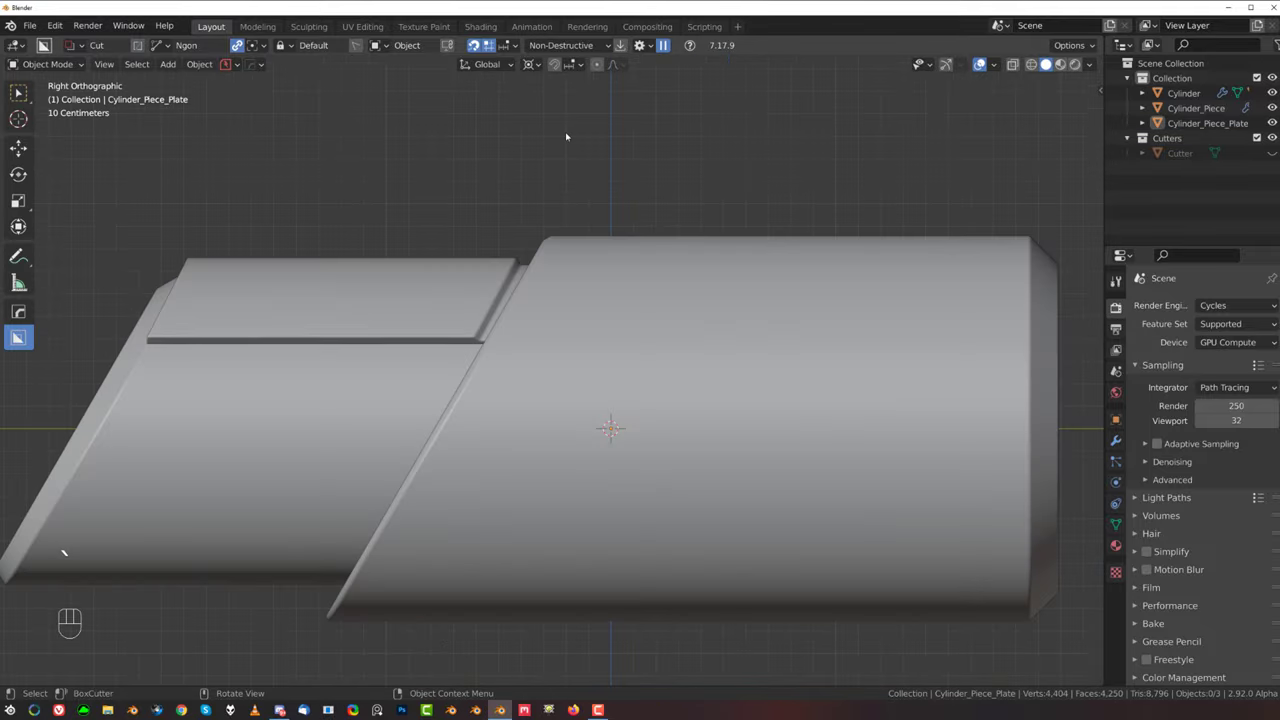
middle_click_drag(307, 303, 545, 320, "shift")
Step: Select all faces of the plate's front end and move them about -1.07 m along Y
left_click(432, 311)
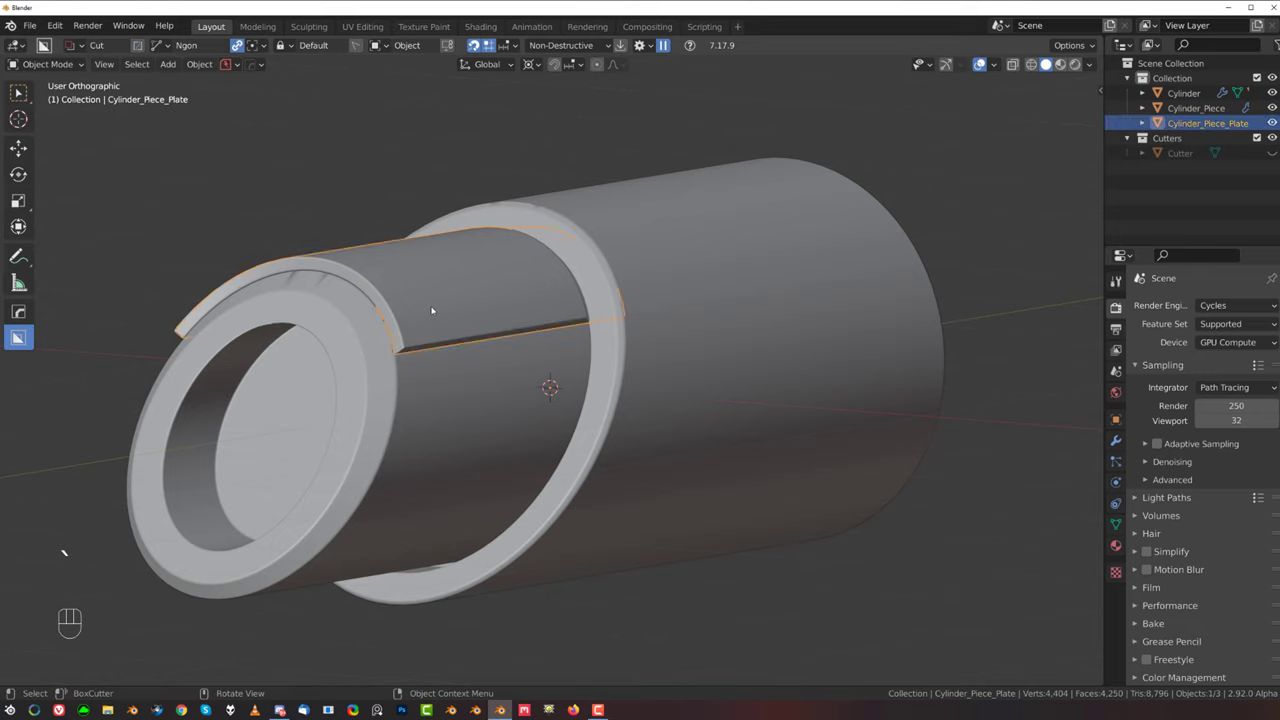
key("Tab")
left_click(398, 344)
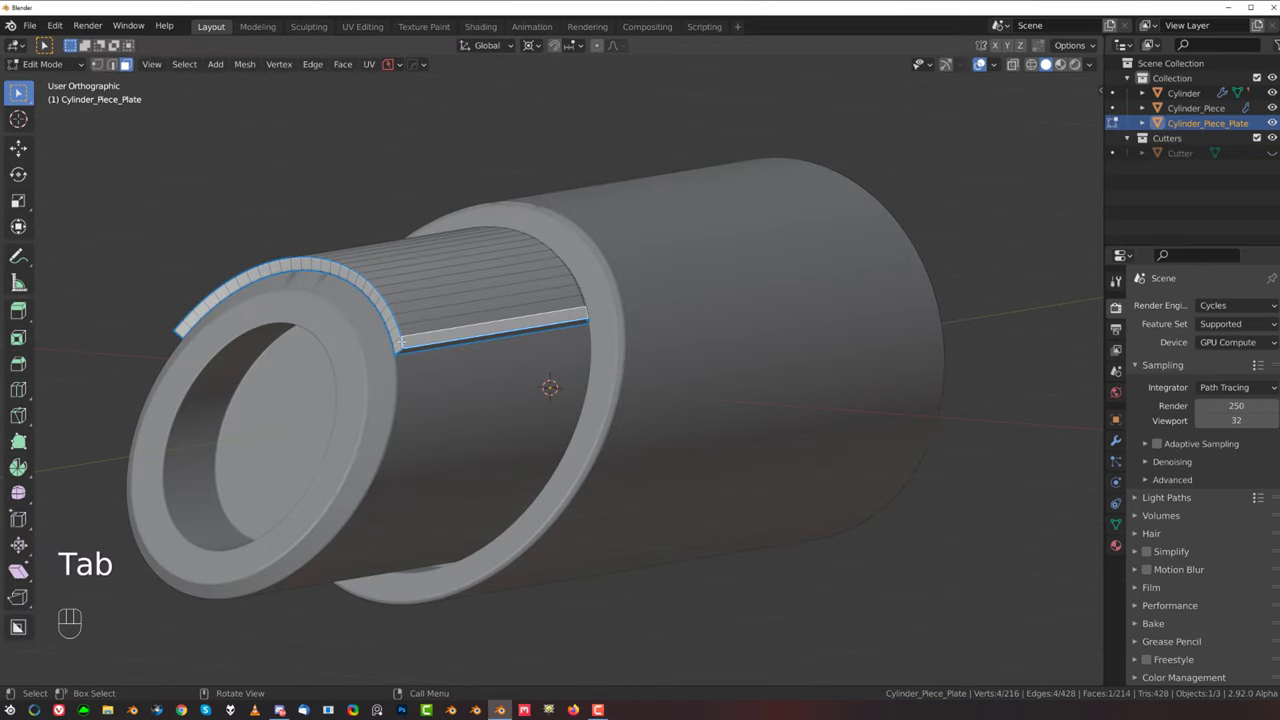
left_click(399, 345)
left_click(179, 325, "ctrl")
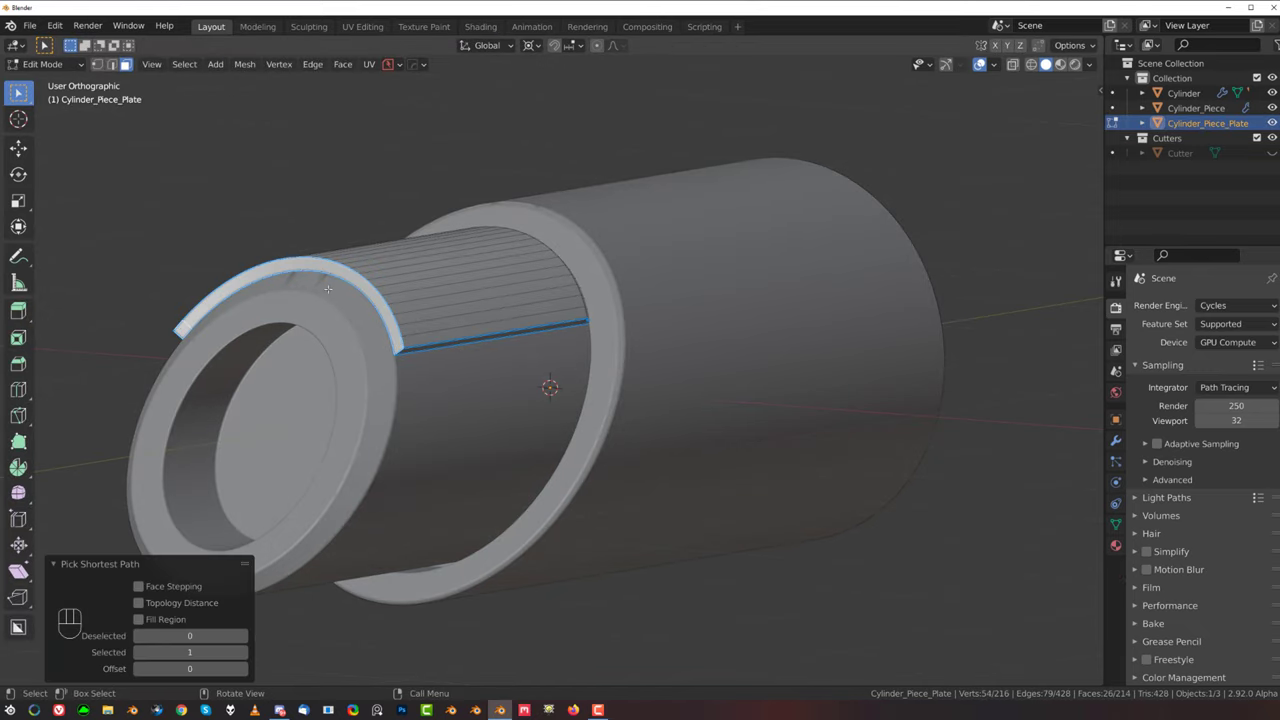
middle_click_drag(552, 311, 514, 306)
key("g")
key("y")
left_click(314, 317)
Step: Cut the plate's slanted front end off vertically with a four-sided BoxCutter Ngon in the right side view
scroll(314, 317, "down", 3)
key("grave")
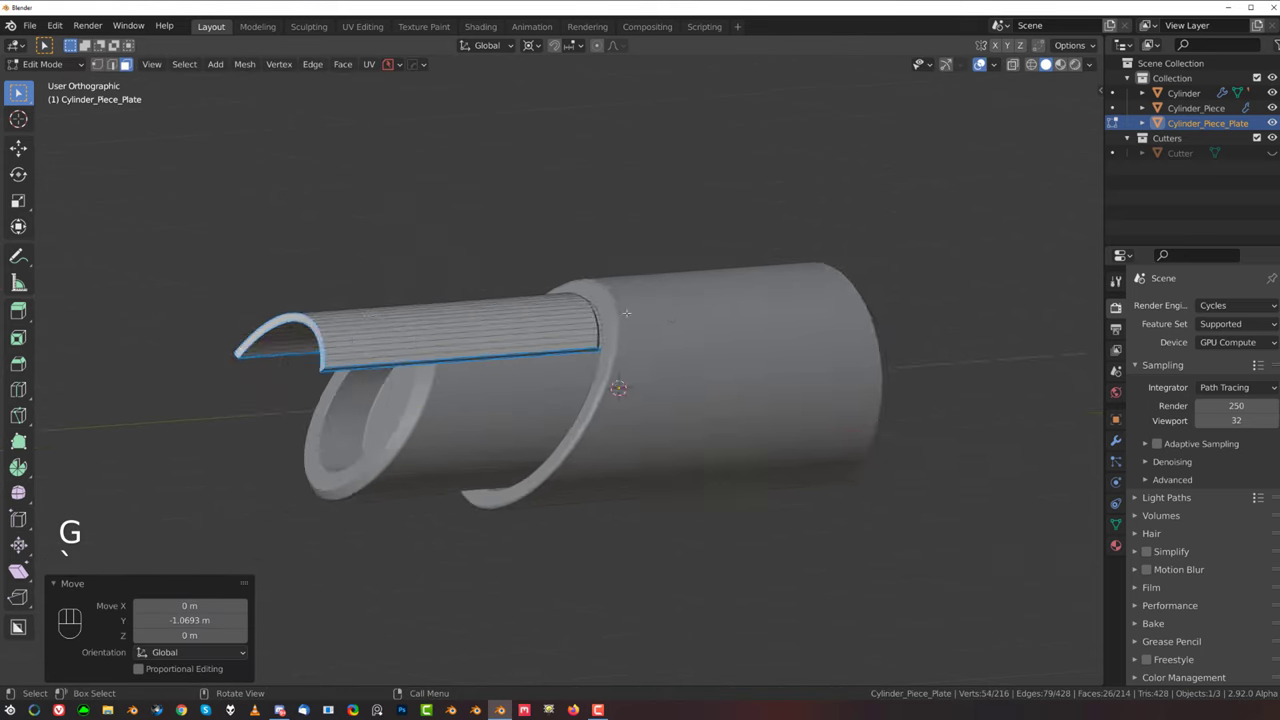
key("Tab")
middle_click_drag(211, 281, 391, 252, "shift")
mouse_move(361, 220)
left_mouse_down()
mouse_move(529, 432)
mouse_move(487, 436)
left_mouse_up()
right_click(481, 225)
mouse_move(488, 148)
left_mouse_down()
mouse_move(509, 360)
mouse_move(488, 426)
left_mouse_up()
left_click(211, 490)
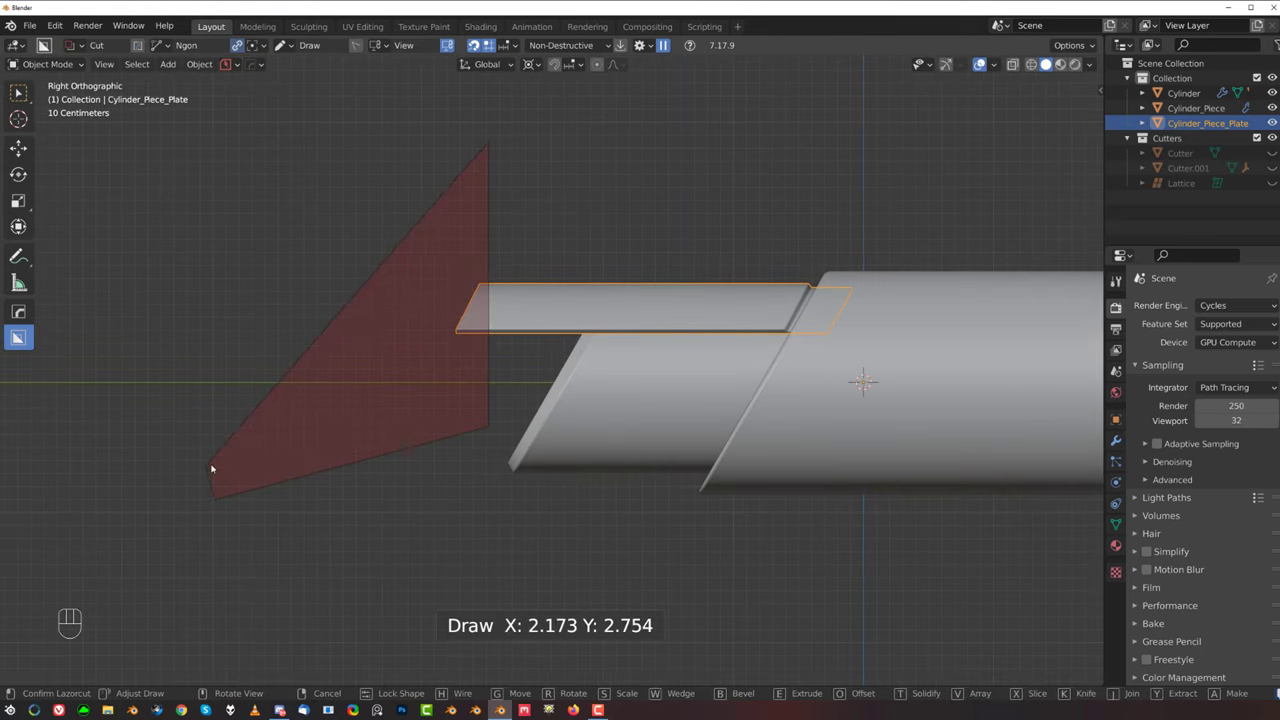
left_click(211, 466)
left_click(211, 466)
scroll(410, 376, "up", 3)
middle_click_drag(410, 376, 477, 426)
scroll(477, 426, "down", 3)
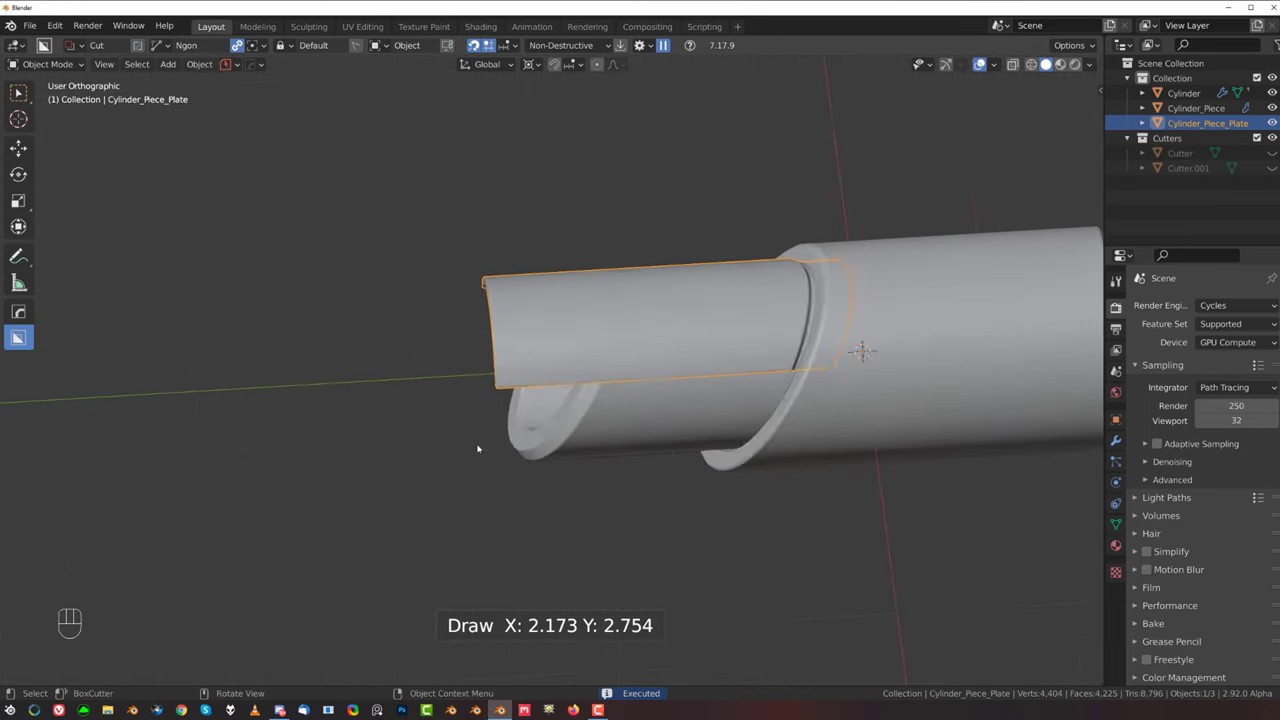
Step: Show the plate from the top and set the BoxCutter alignment to View
key("grave")
middle_click_drag(640, 335, 455, 328, "shift")
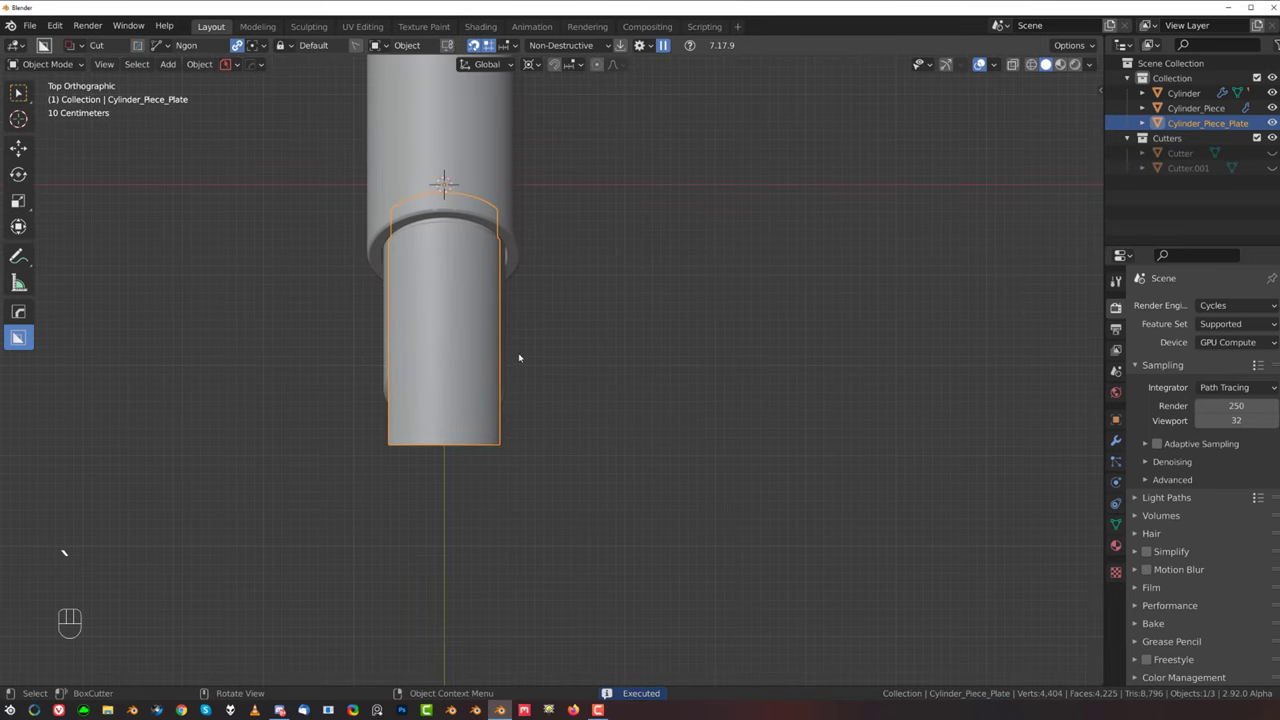
middle_click_drag(600, 300, 643, 346, "shift")
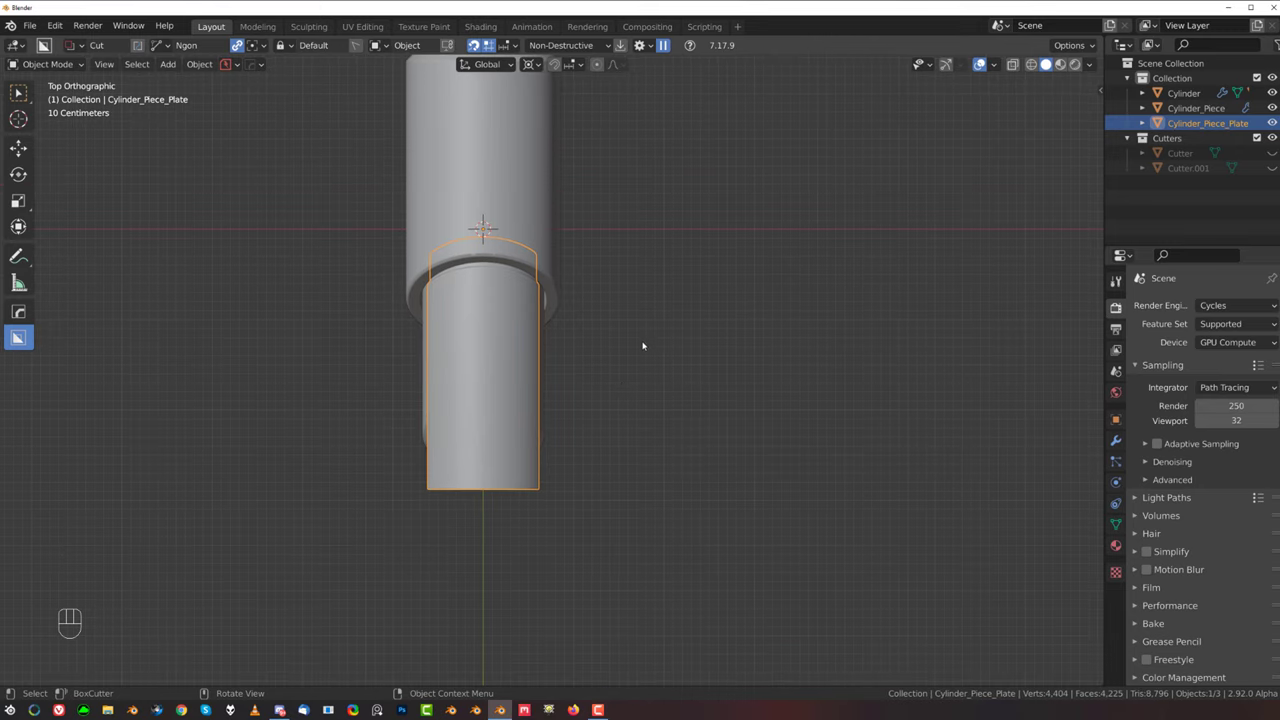
key("shift+v")
left_click(685, 324)
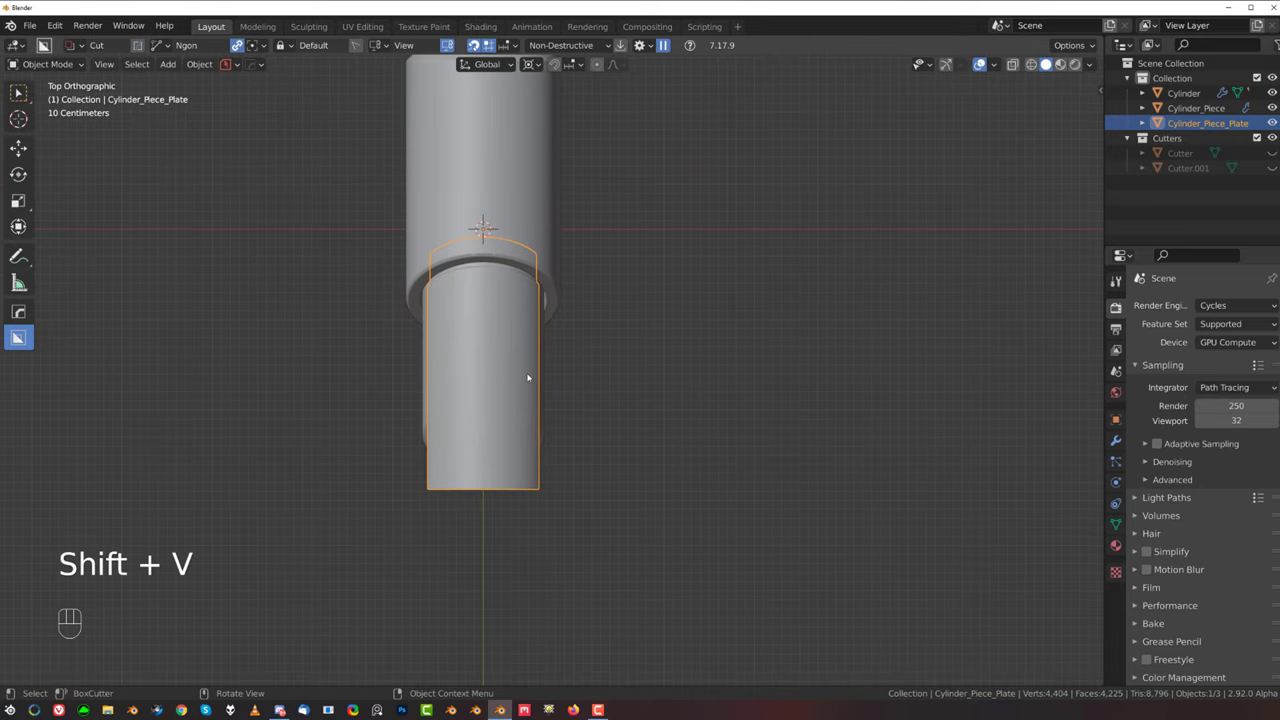
scroll(528, 371, "down", 3)
key("shift+d")
left_click(593, 370)
key("x")
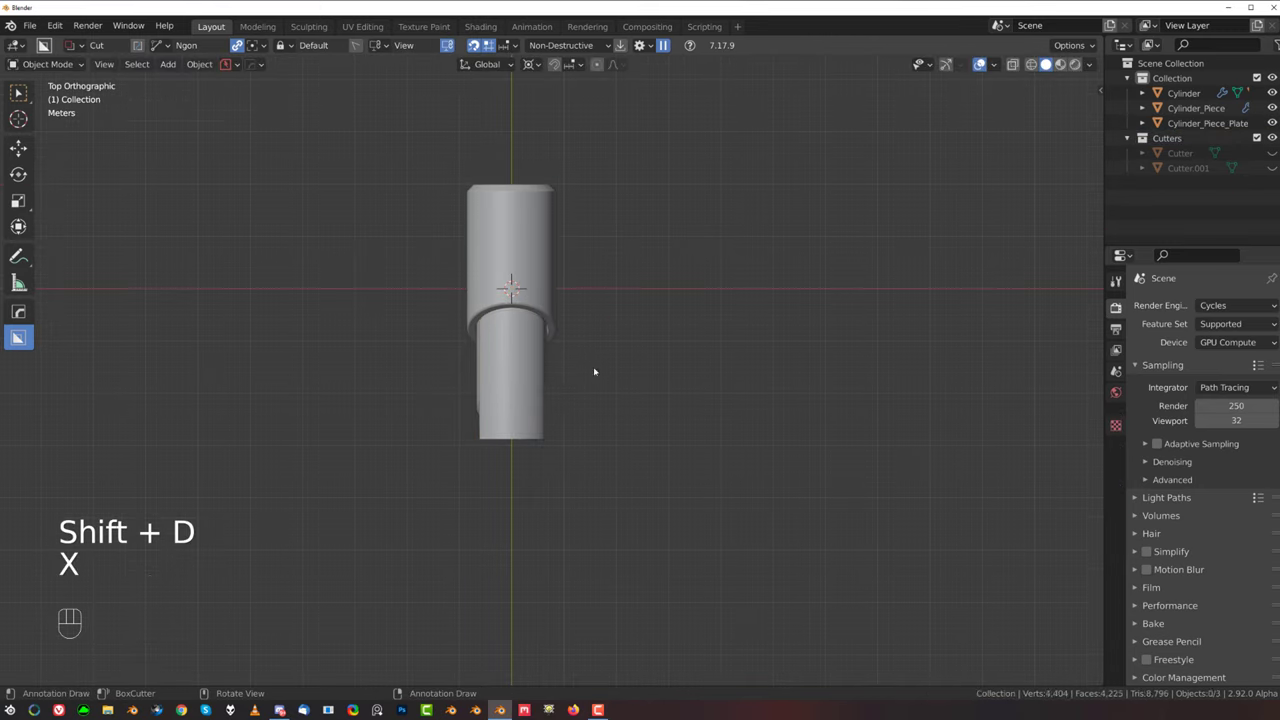
left_click(527, 397)
Step: Switch the BoxCutter cutting shape to Box
key("d")
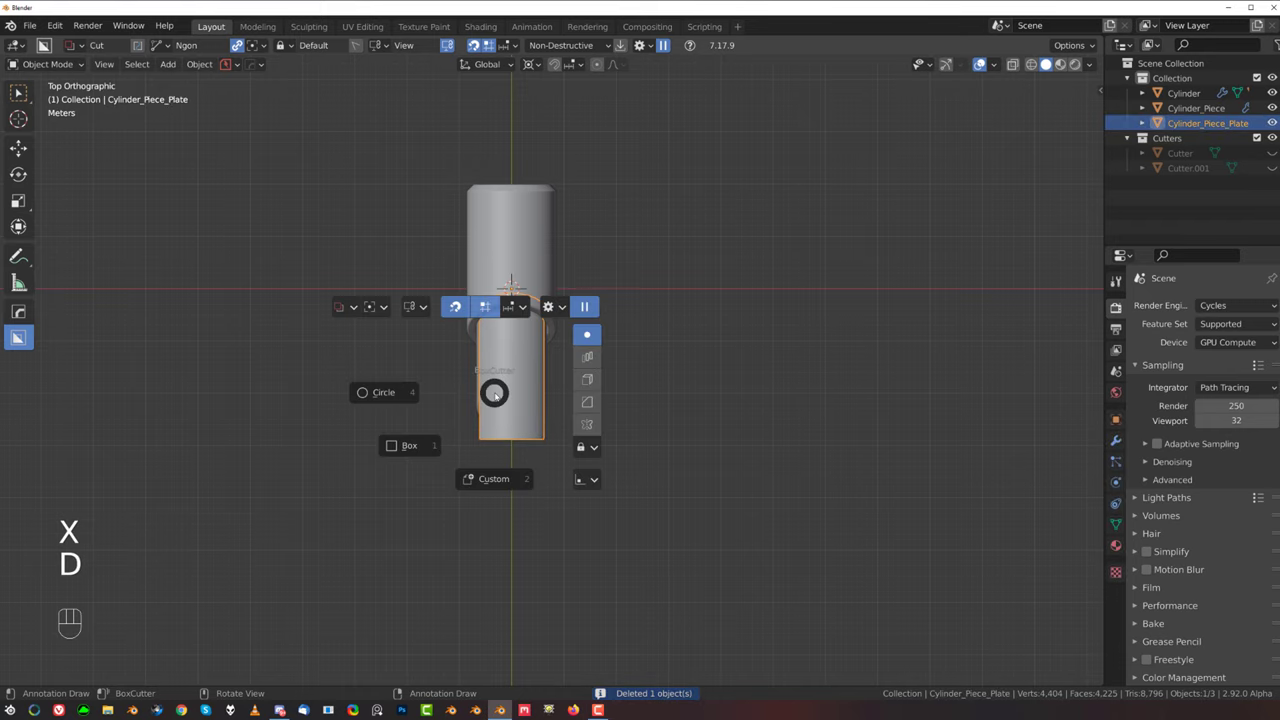
left_click(407, 446)
scroll(468, 338, "up", 3)
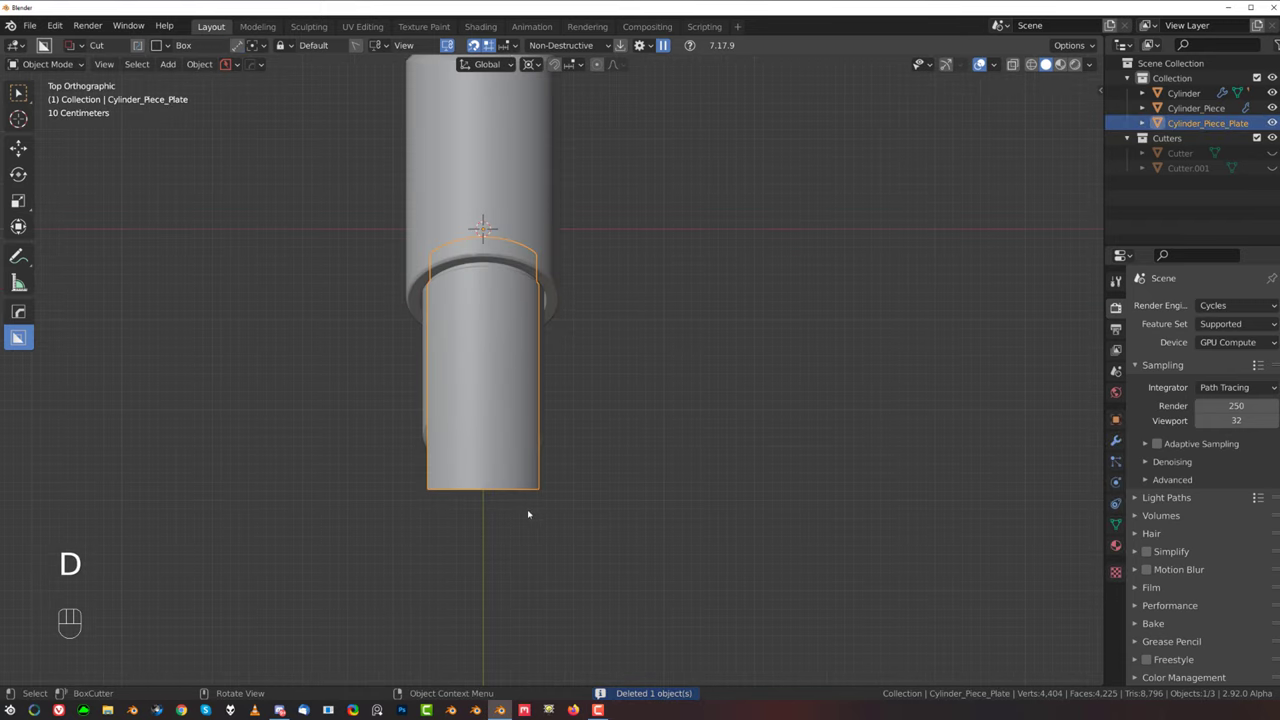
scroll(520, 486, "up", 1)
Step: Select the inner cylinder and show its Bevel and Weighted Normal modifier settings in the HOps Helper
middle_click_drag(520, 486, 597, 203)
scroll(597, 203, "up", 4)
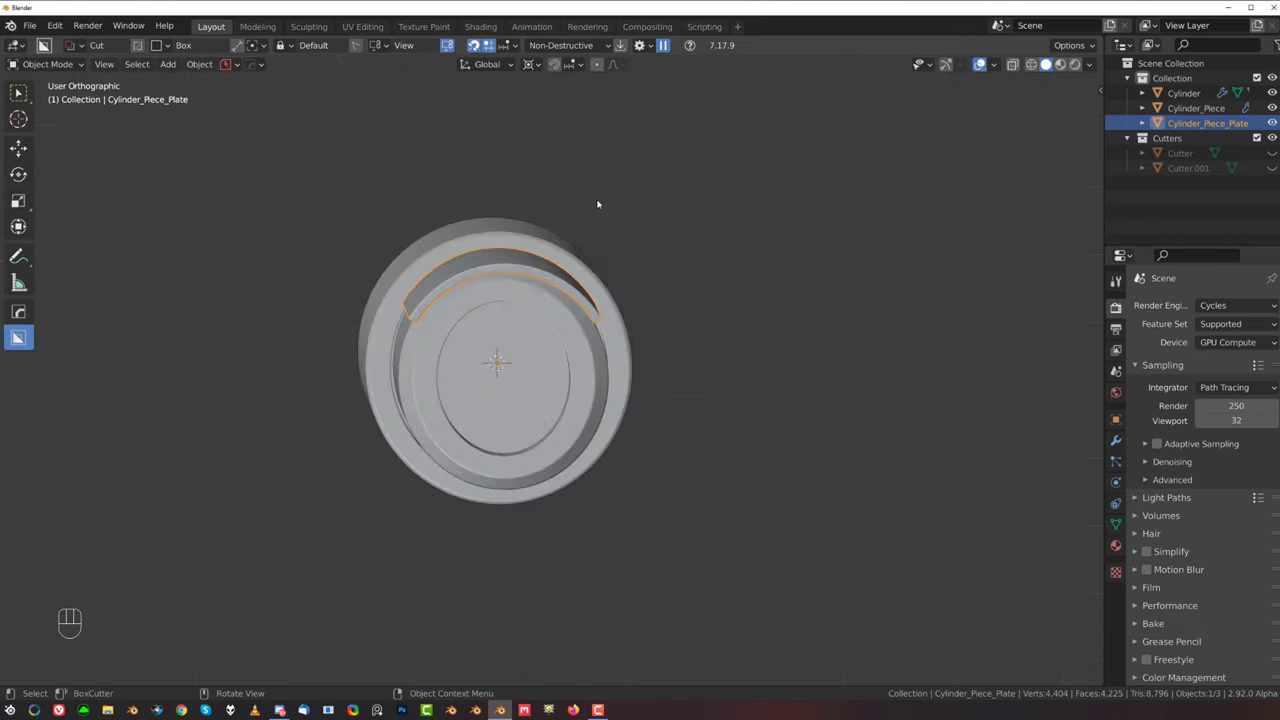
left_click(548, 297)
middle_click_drag(607, 314, 583, 279)
key("ctrl+grave")
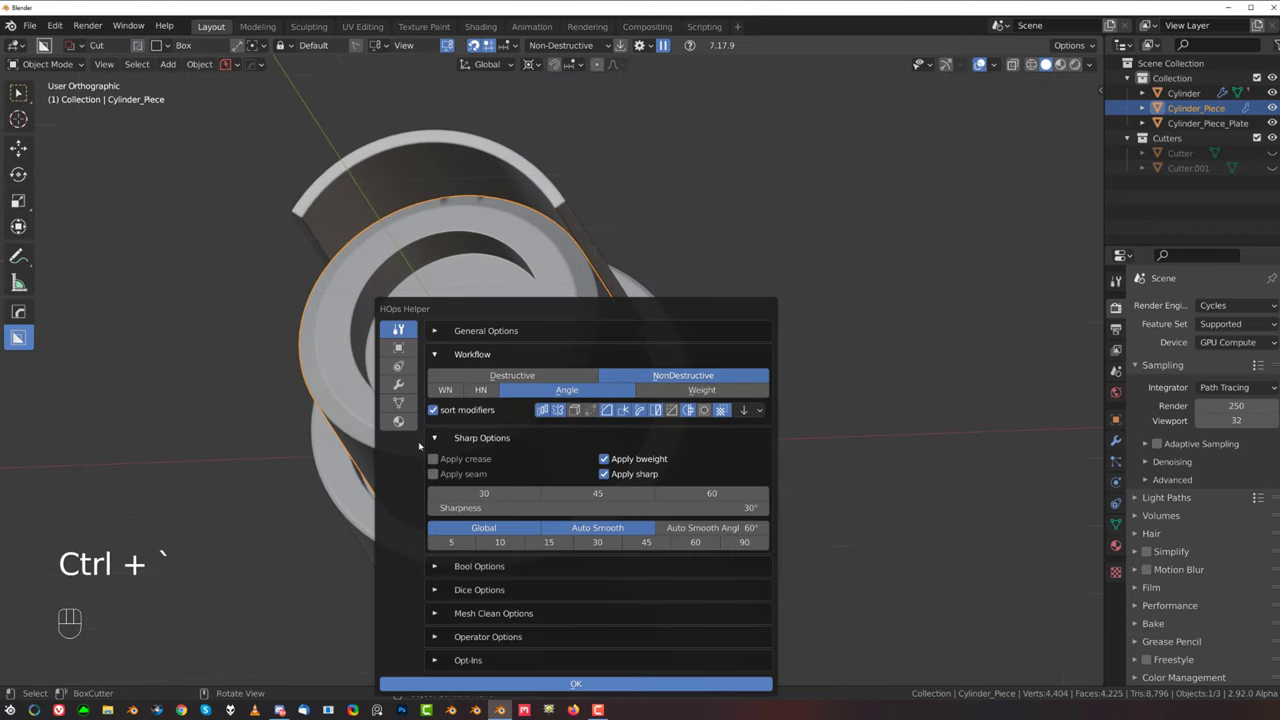
left_click(399, 384)
left_click_drag(649, 223, 1014, 123)
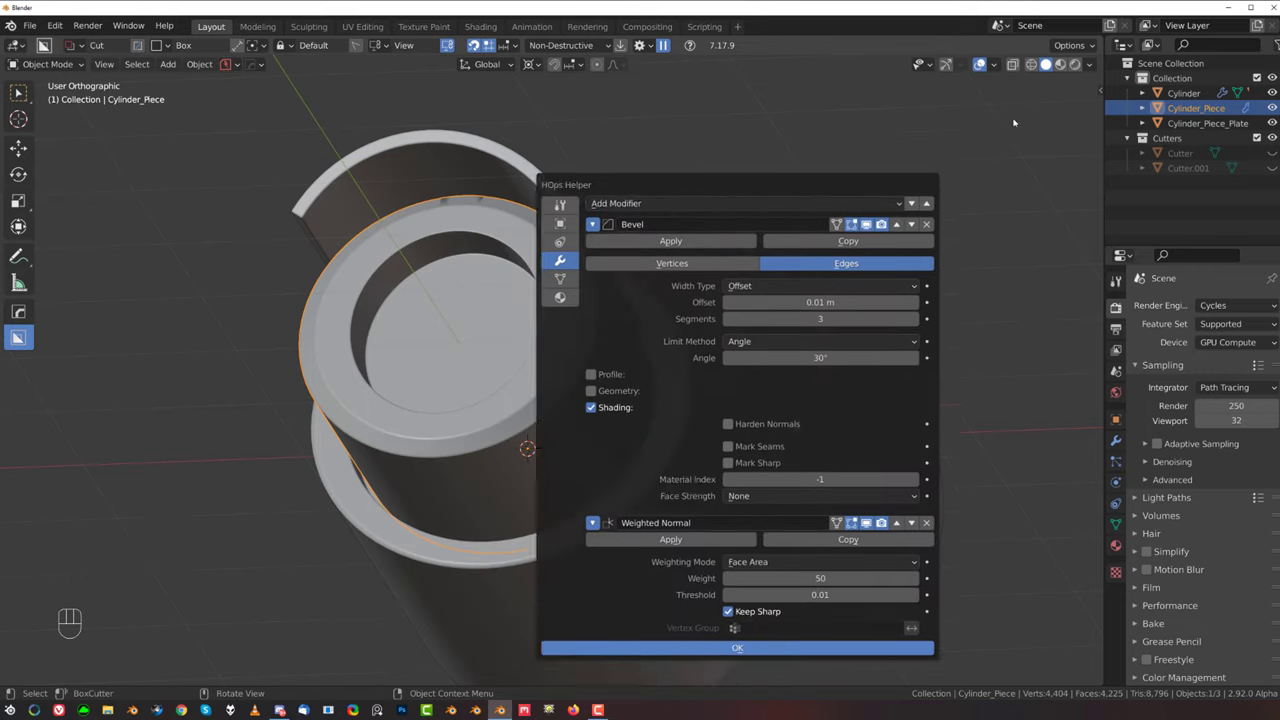
Step: Set the Limit Method of the inner cylinder's Bevel modifier to Weight
left_click(966, 279)
left_click(957, 330)
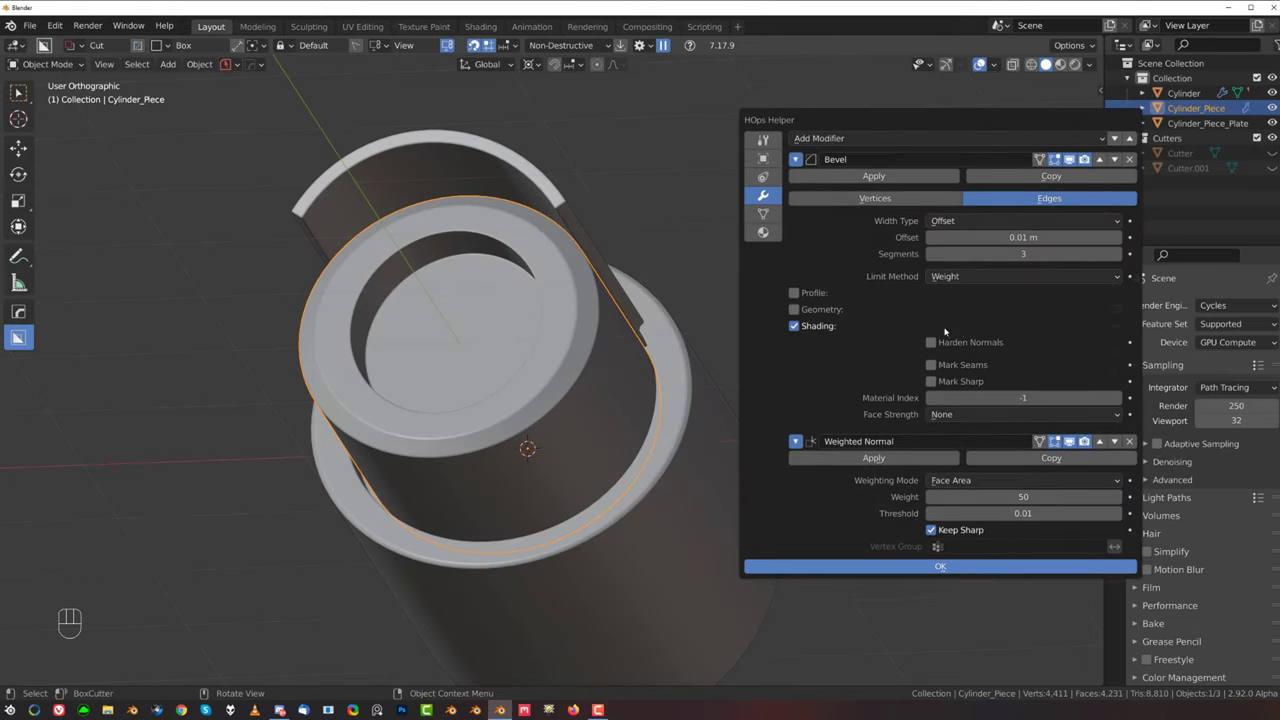
middle_click_drag(568, 300, 504, 262)
scroll(503, 261, "up", 4)
scroll(502, 261, "down", 3)
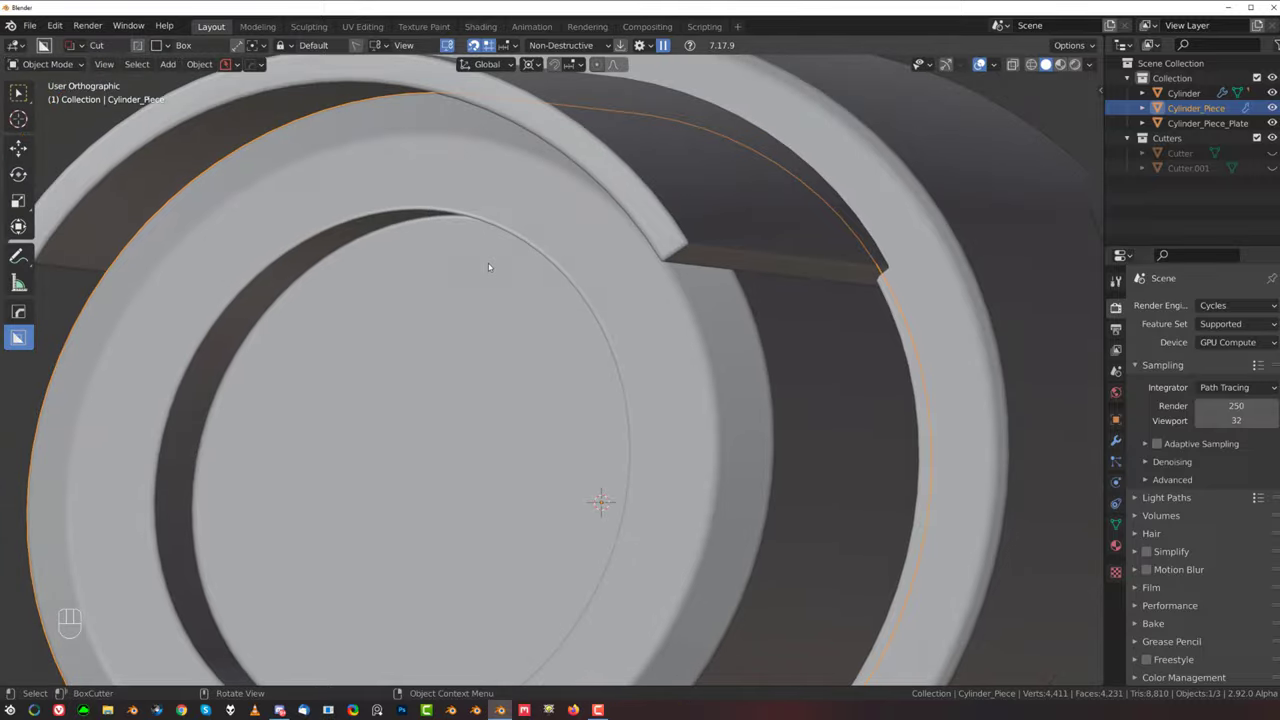
Step: Select the curved plate and show it in the top orthographic view
key("KP_5")
scroll(460, 255, "down", 4)
middle_click_drag(534, 278, 593, 310)
left_click_drag(594, 310, 510, 302)
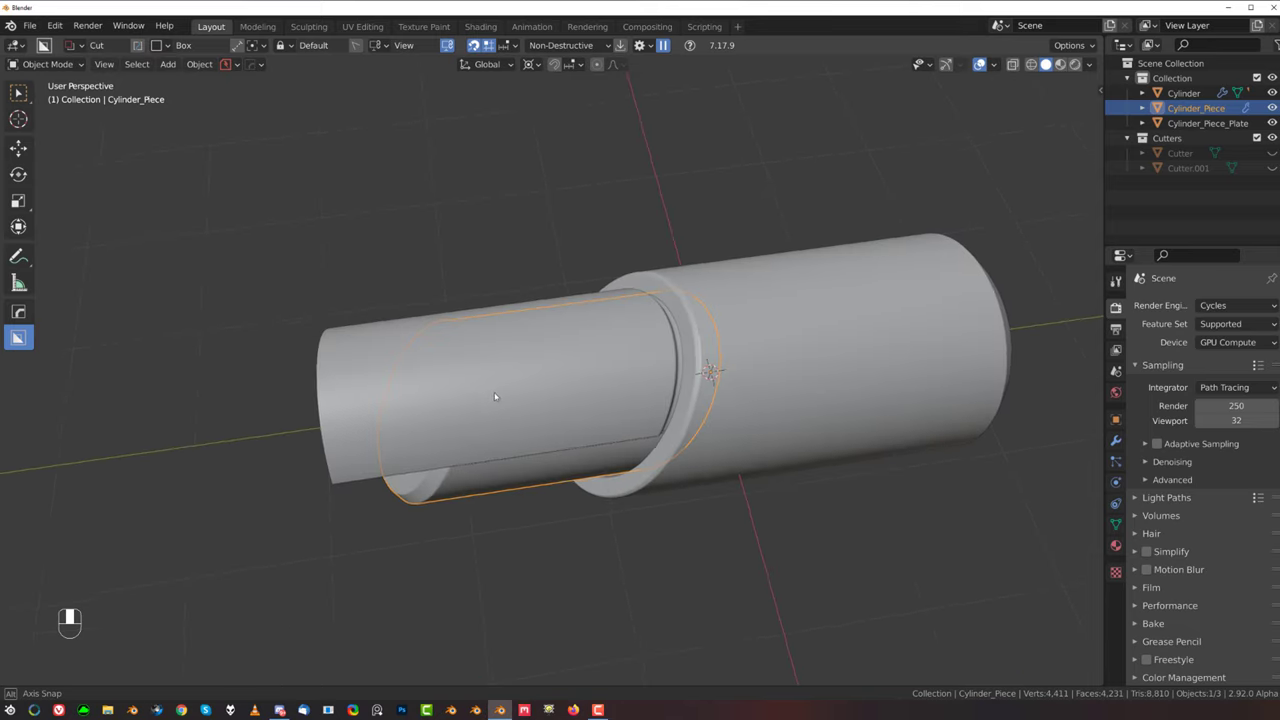
middle_click_drag(510, 302, 585, 300)
key("grave")
left_click(560, 371)
key("KP_5")
scroll(558, 372, "down", 3)
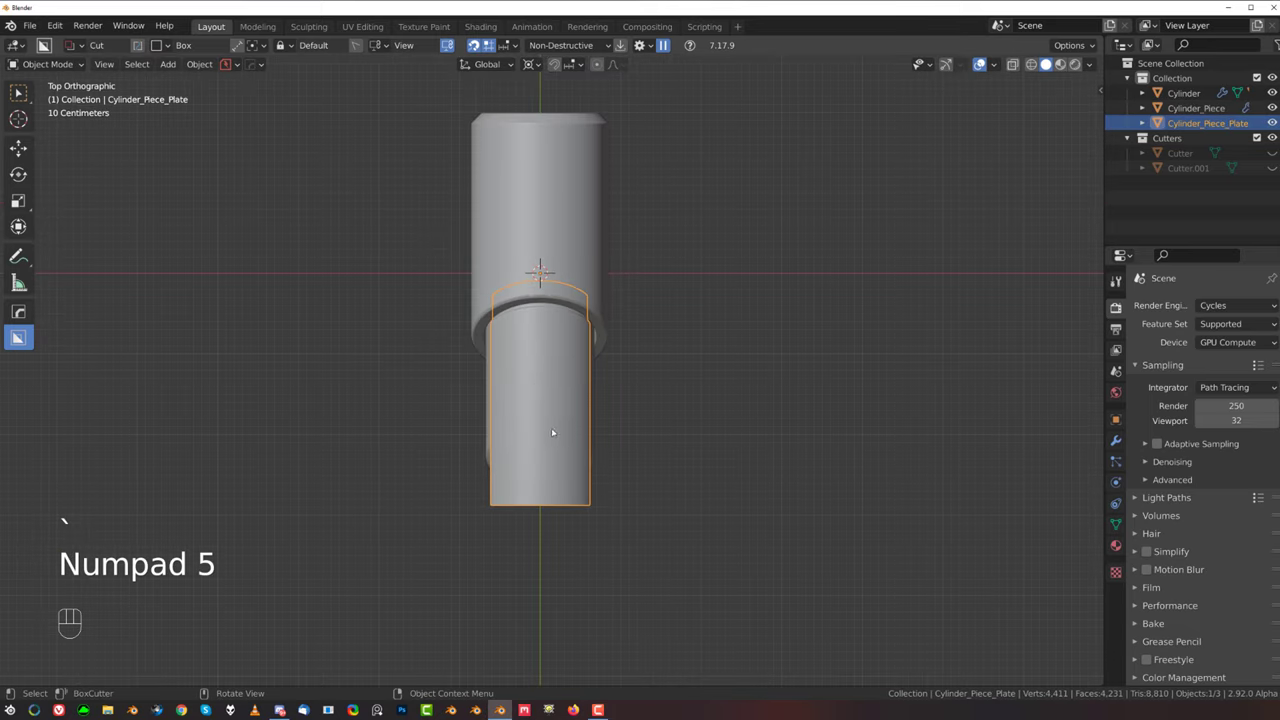
middle_click_drag(526, 357, 506, 357, "shift")
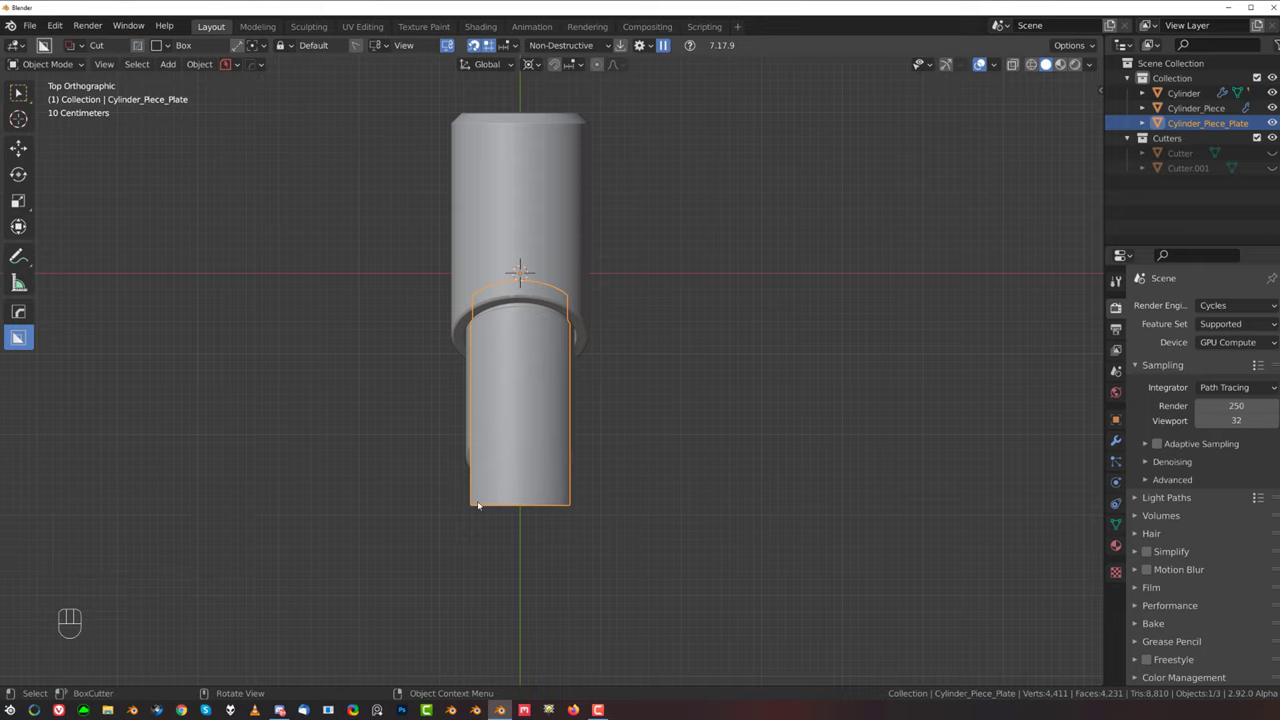
mouse_move(480, 512)
left_mouse_down()
mouse_move(526, 488)
mouse_move(565, 423)
mouse_move(580, 240)
mouse_move(564, 183)
left_mouse_up()
key("Escape")
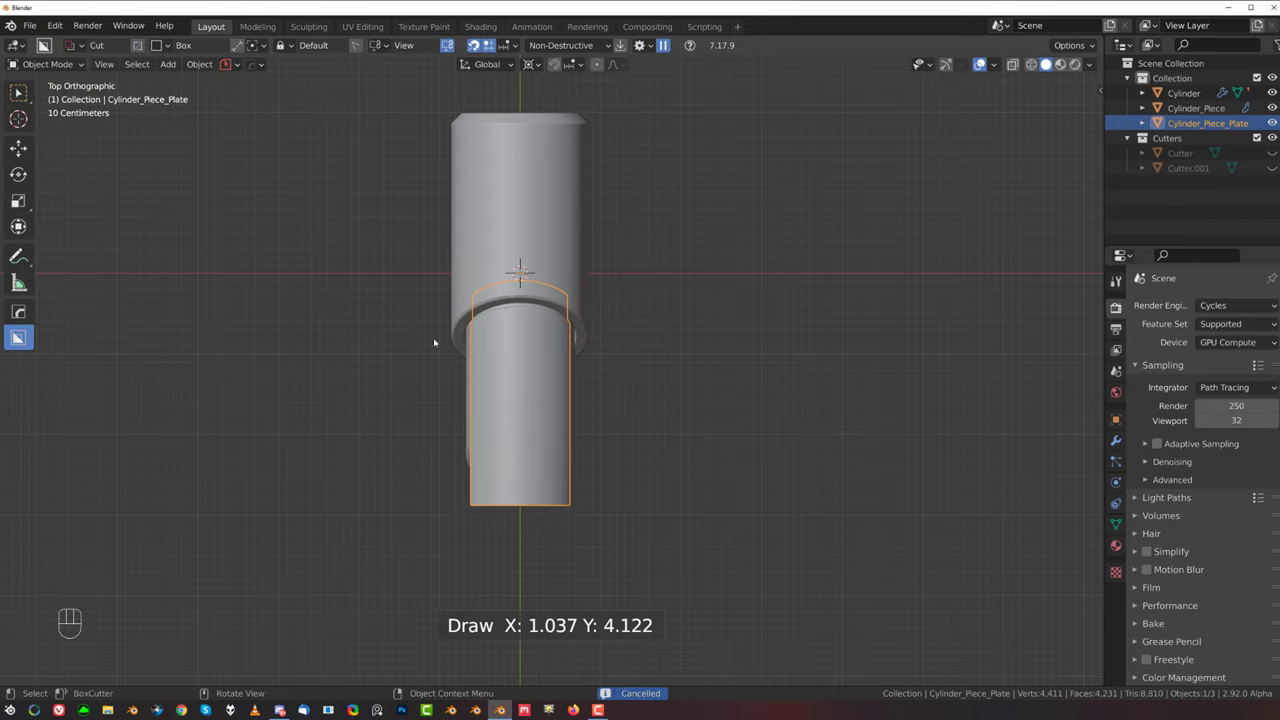
mouse_move(469, 265)
left_mouse_down()
mouse_move(529, 487)
mouse_move(571, 510)
left_mouse_up()
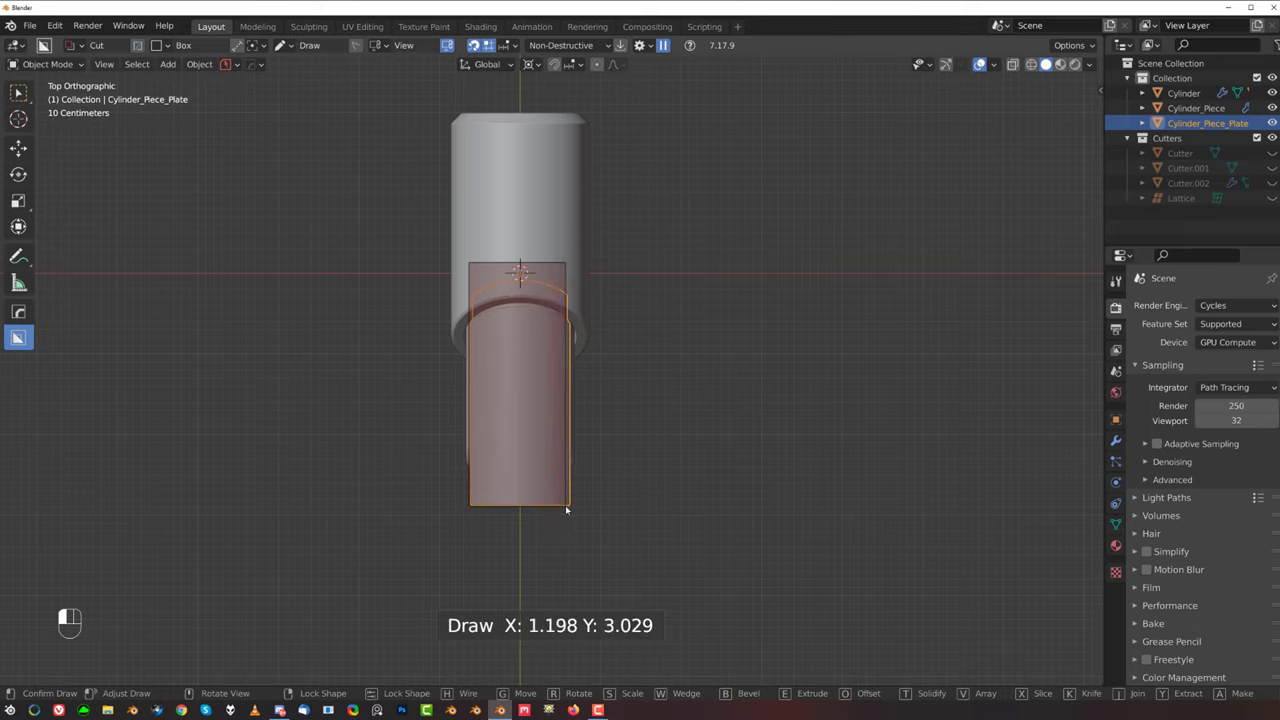
key("b")
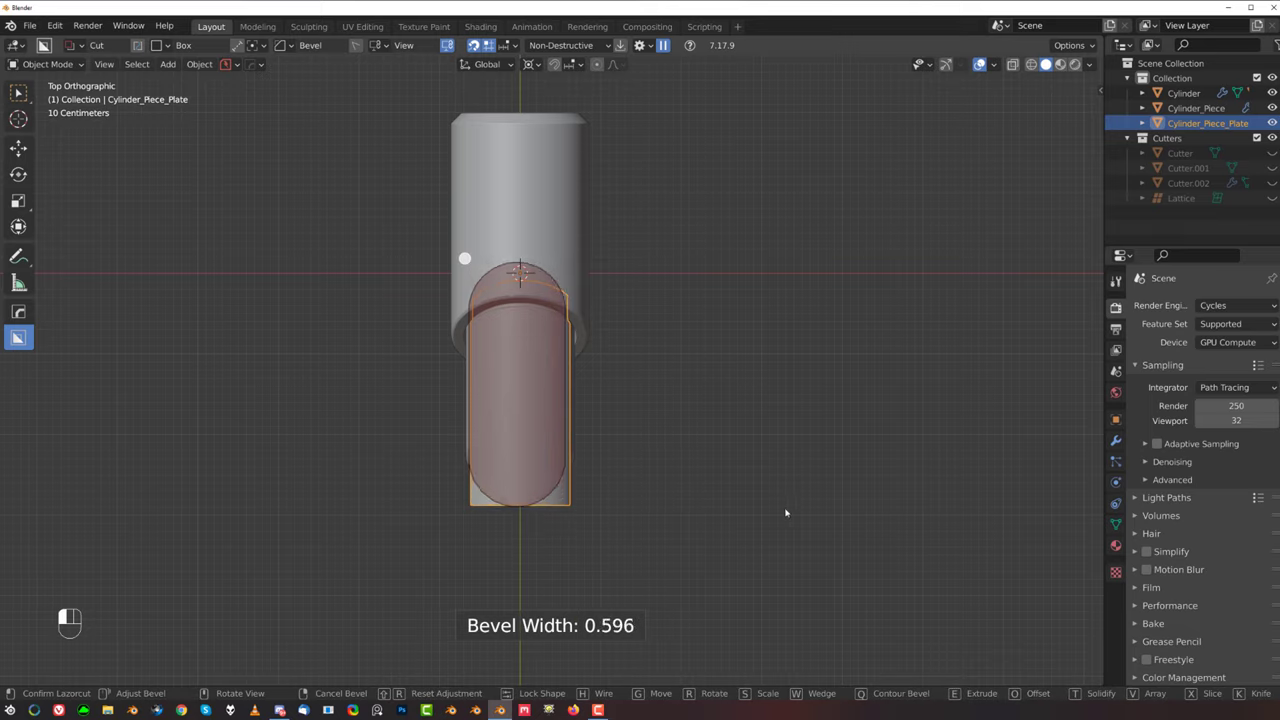
key("Tab")
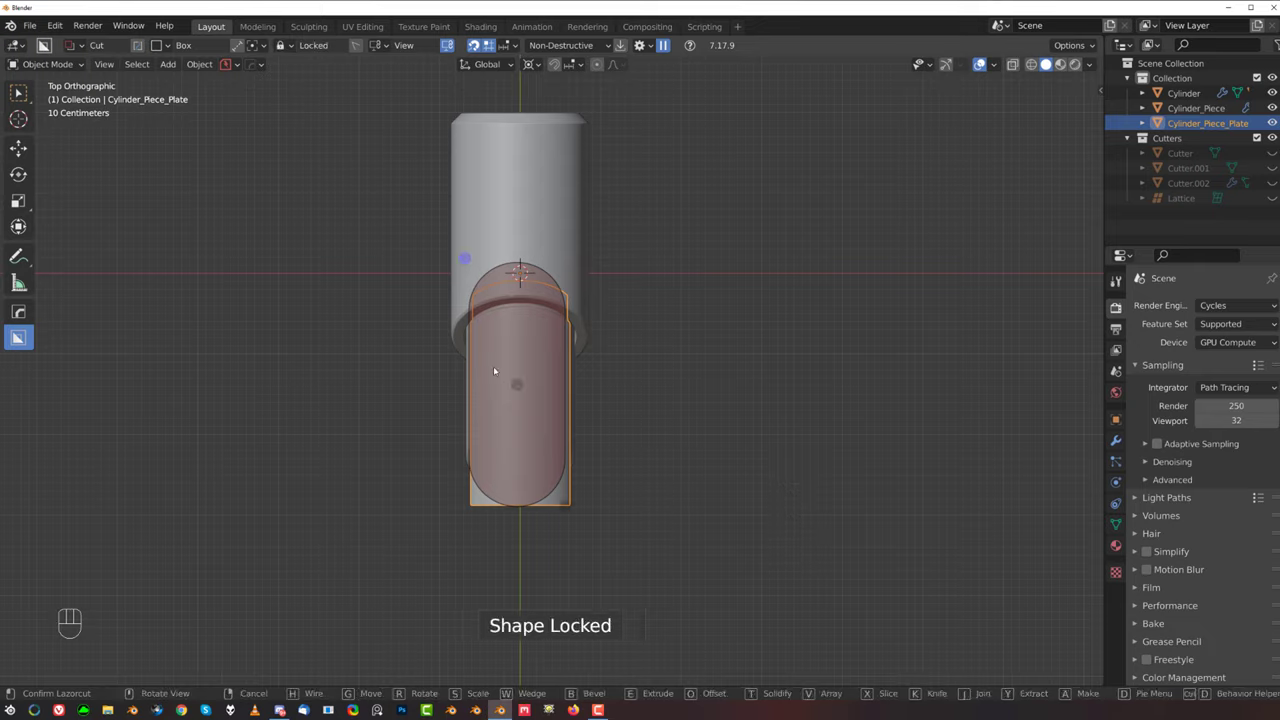
left_click(467, 390)
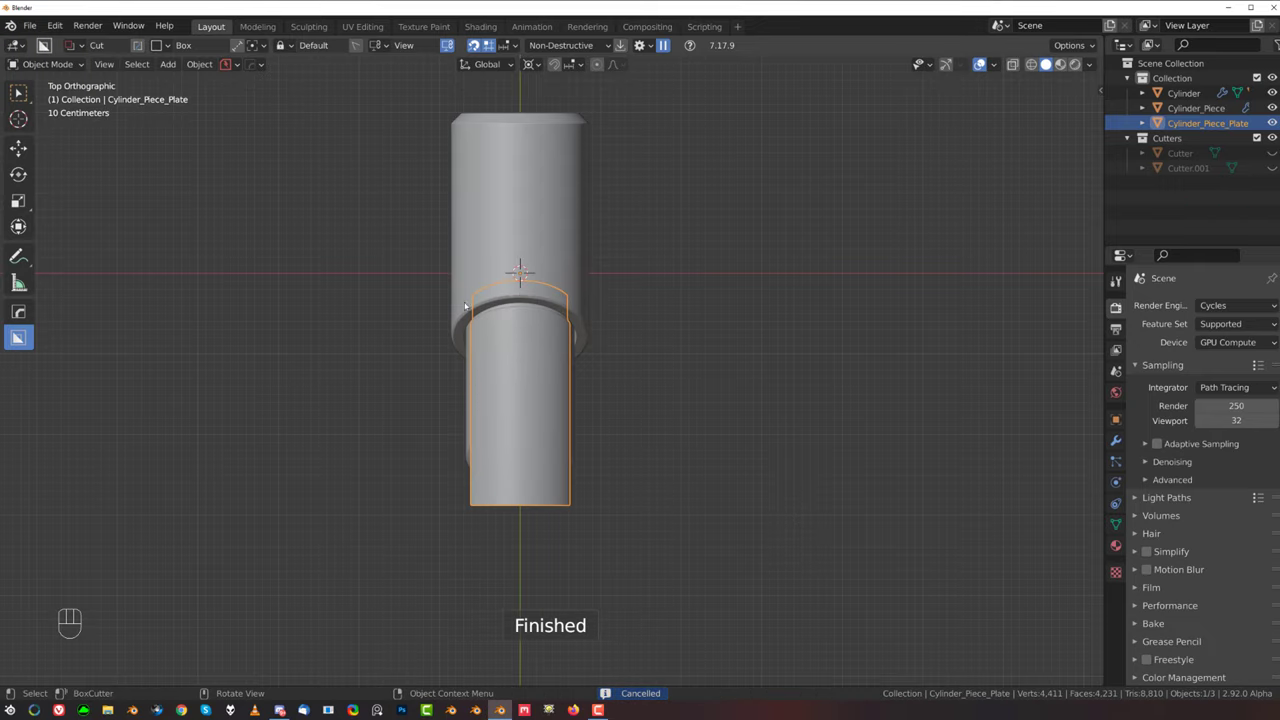
Step: Slice the plate with a BoxCutter box about 1.25 by 2.96, bevelled about 0.63 and shifted along Y to meet the plate's front edge
left_click_drag(471, 279, 571, 510)
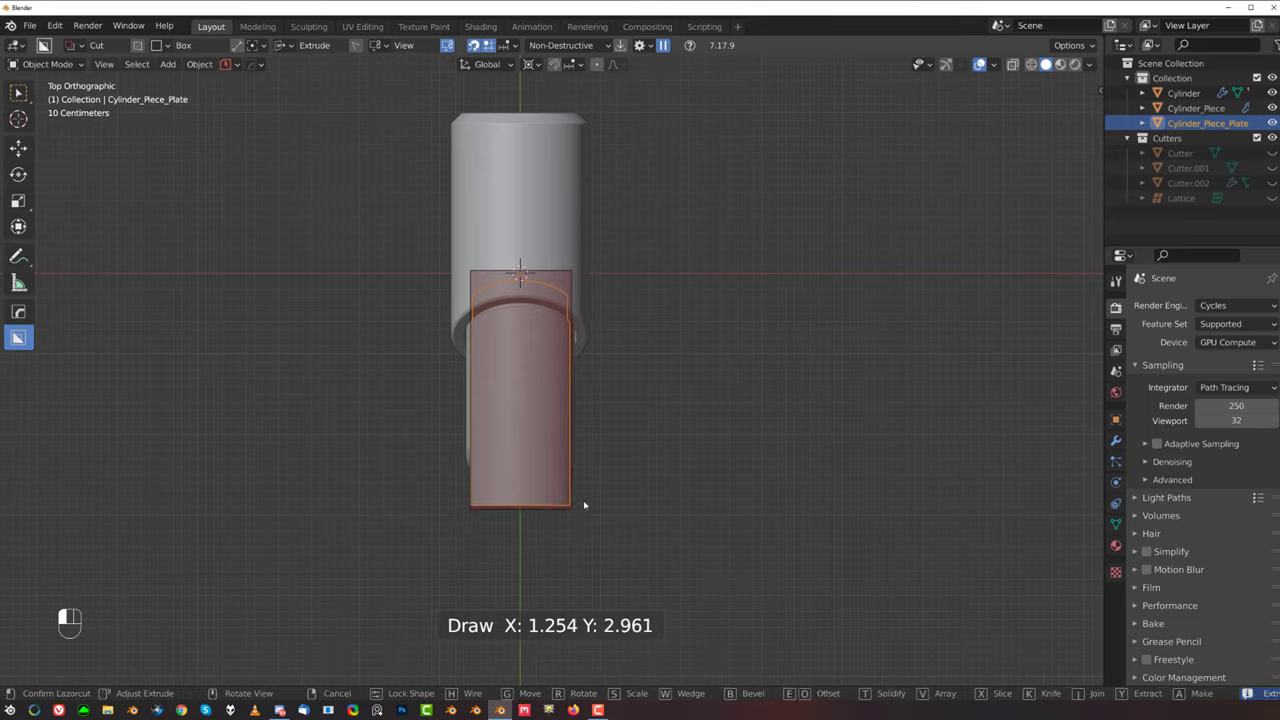
key("b")
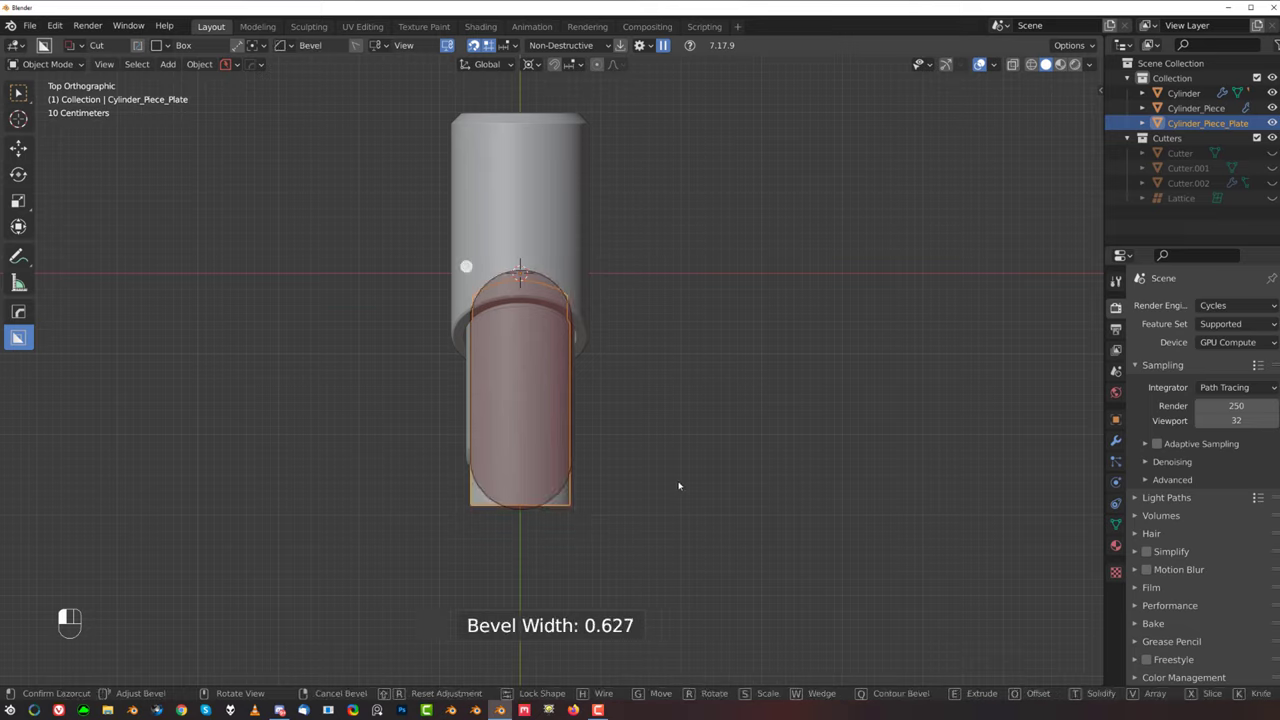
key("Tab")
key("g")
key("y")
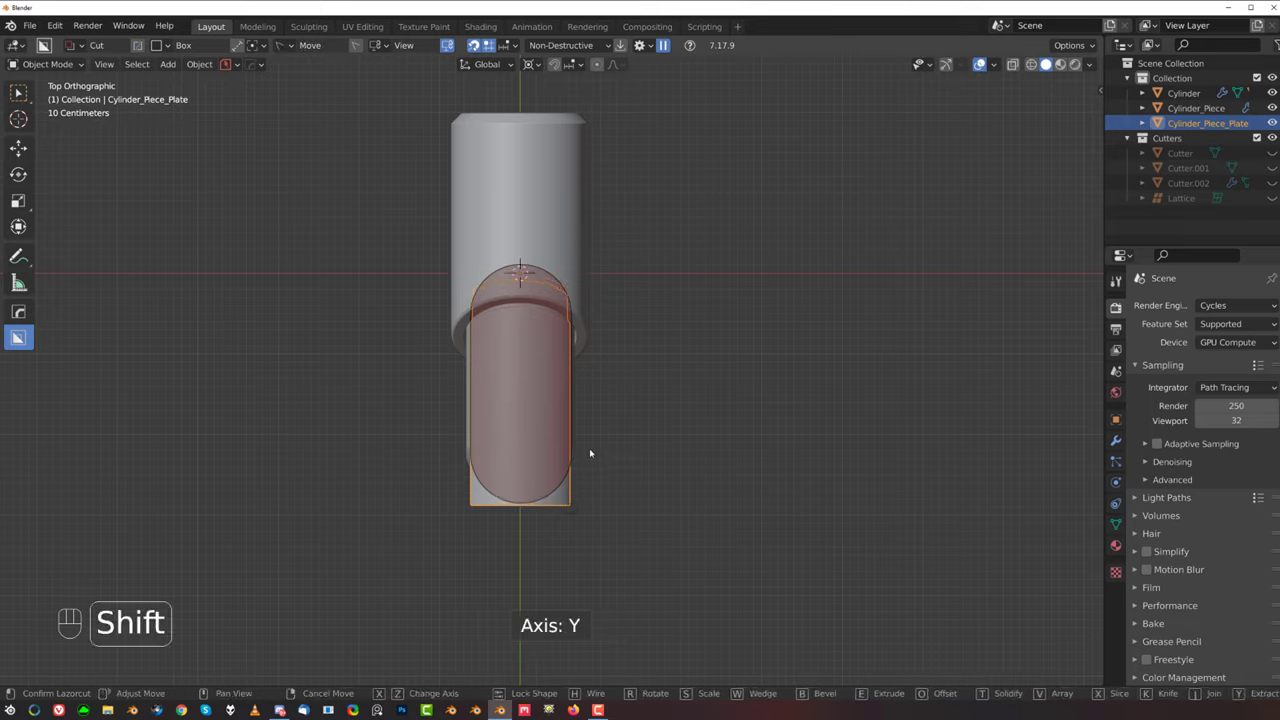
left_click(590, 459, "shift")
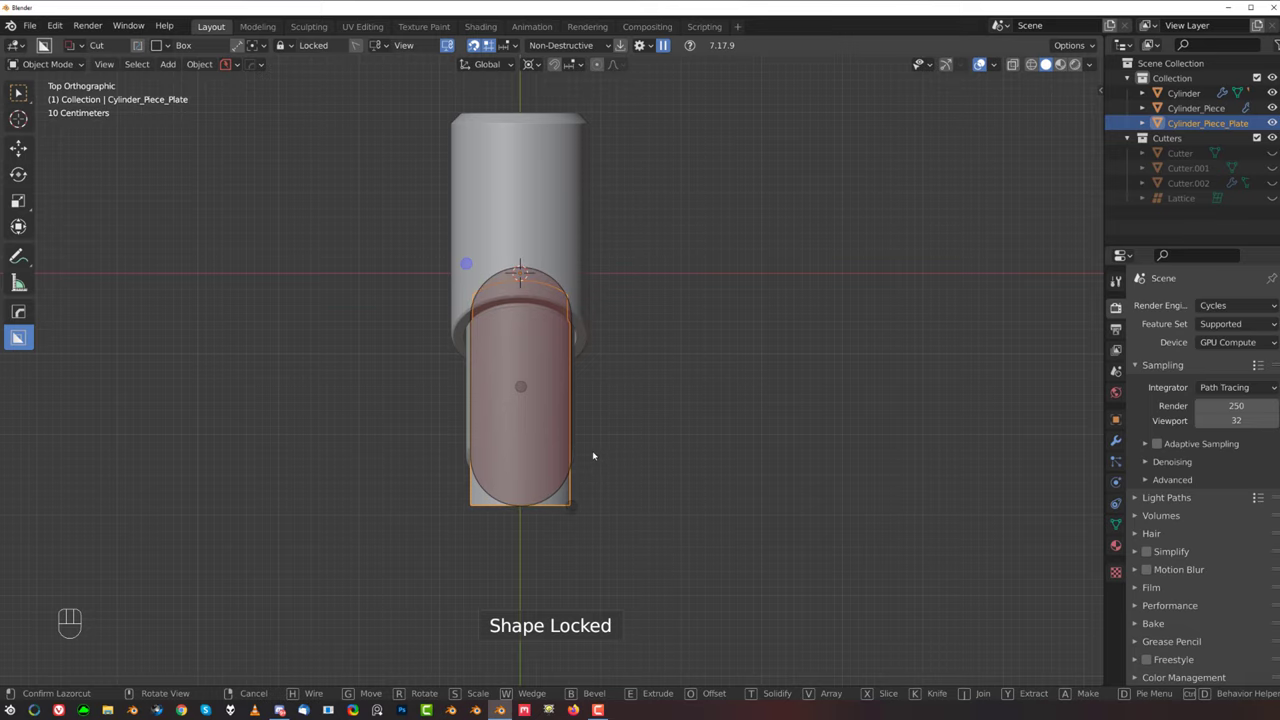
key("x")
left_click(606, 411)
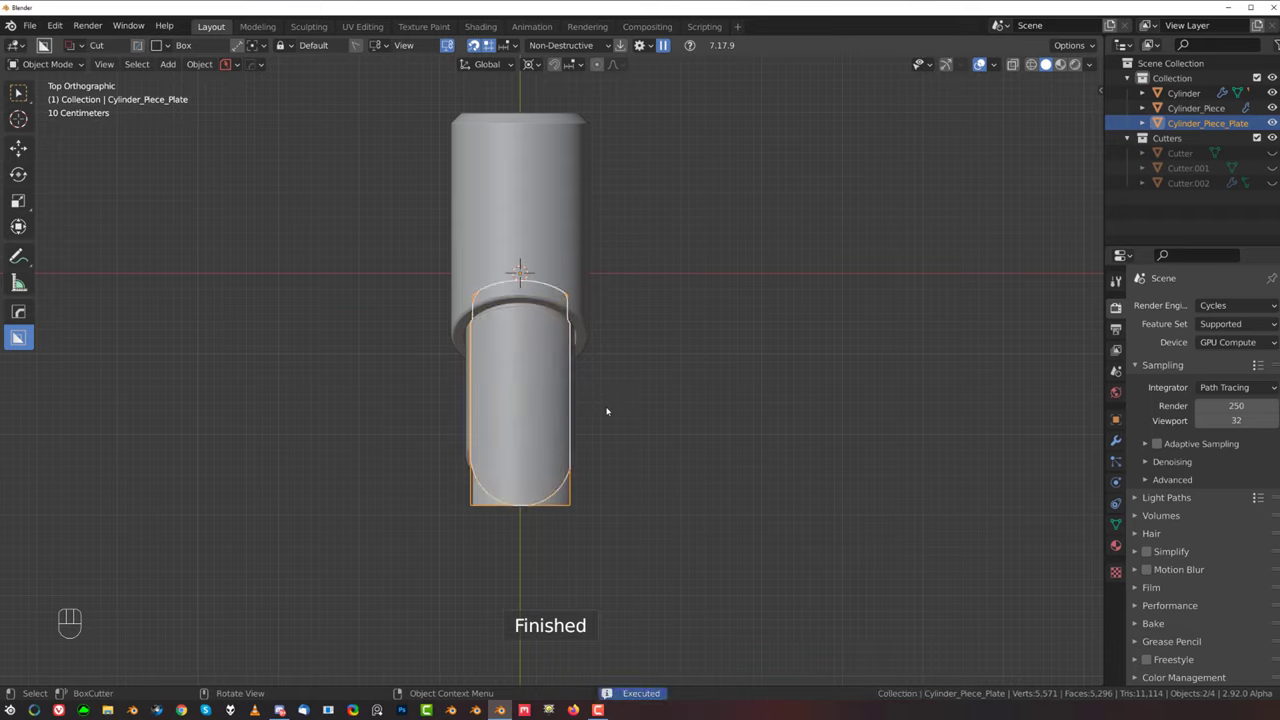
Step: Delete the original plate object left outside the rounded slice and examine the rounded front end
key("x")
scroll(545, 479, "up", 2)
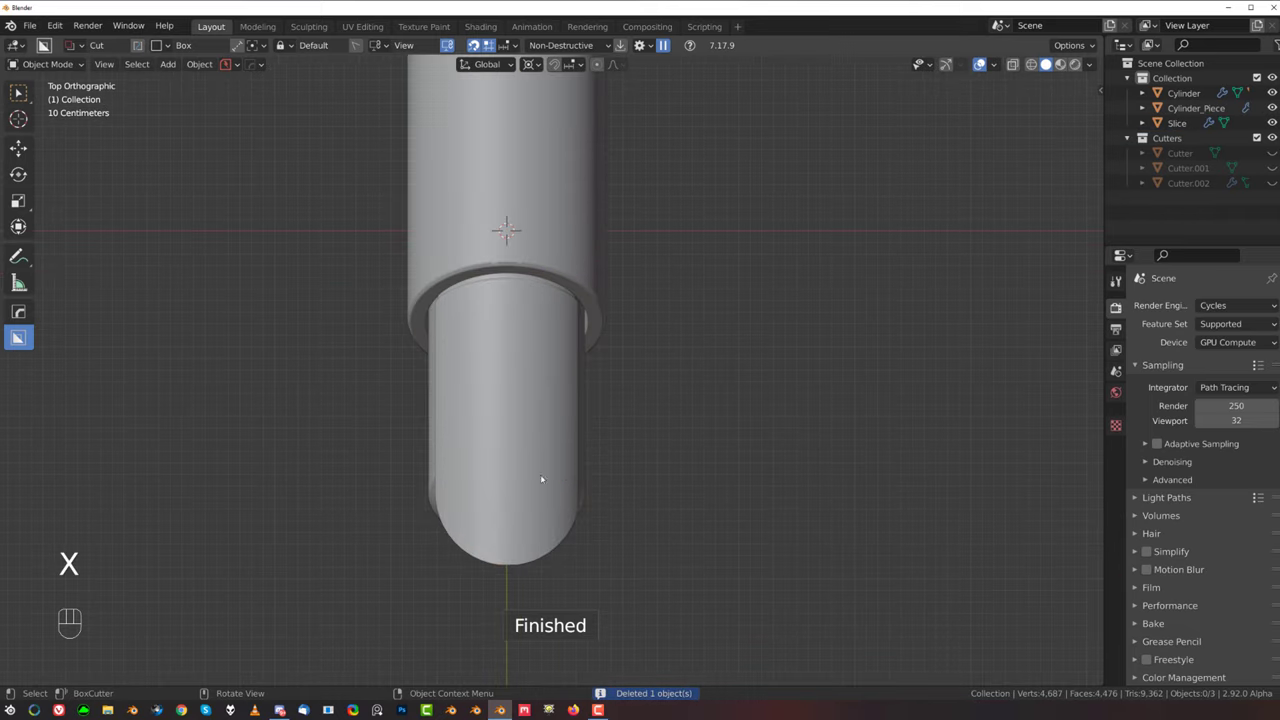
middle_click_drag(542, 479, 420, 312)
scroll(500, 405, "up", 3)
middle_click_drag(526, 424, 504, 296, "shift")
scroll(480, 330, "up", 3)
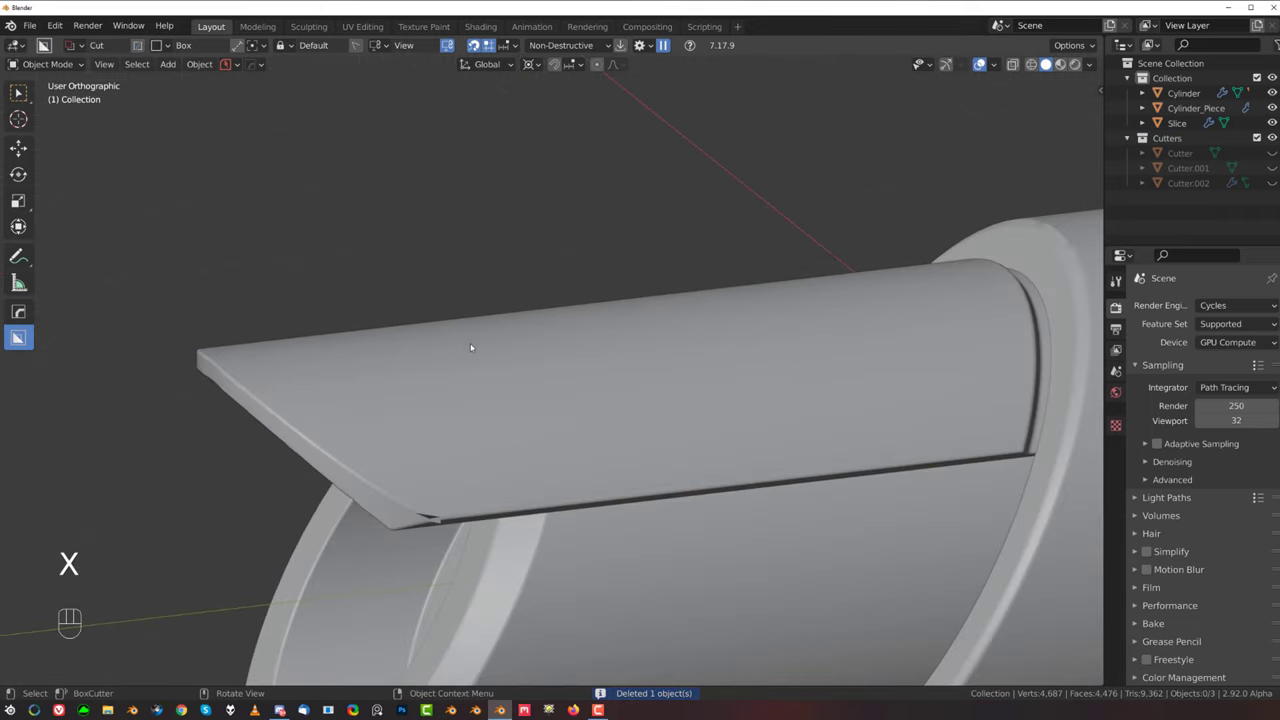
mouse_move(471, 346)
middle_mouse_down()
mouse_move(483, 280)
mouse_move(503, 423)
mouse_move(551, 334)
mouse_move(486, 349)
middle_mouse_up()
scroll(442, 311, "up", 2)
scroll(503, 423, "down", 5)
scroll(486, 349, "up", 3)
scroll(483, 380, "up", 2)
Step: Add a dense series of evenly spaced loop cuts across the sliced plate's length, without sliding them
key("q")
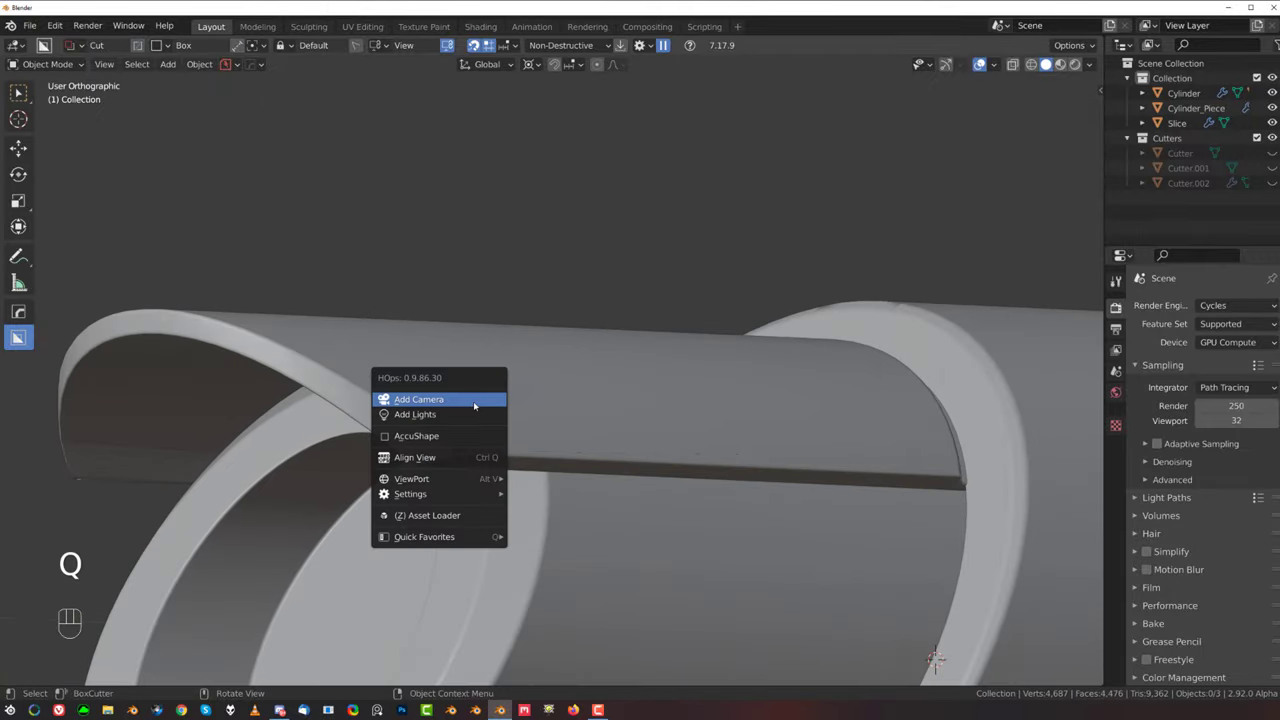
left_click(603, 435)
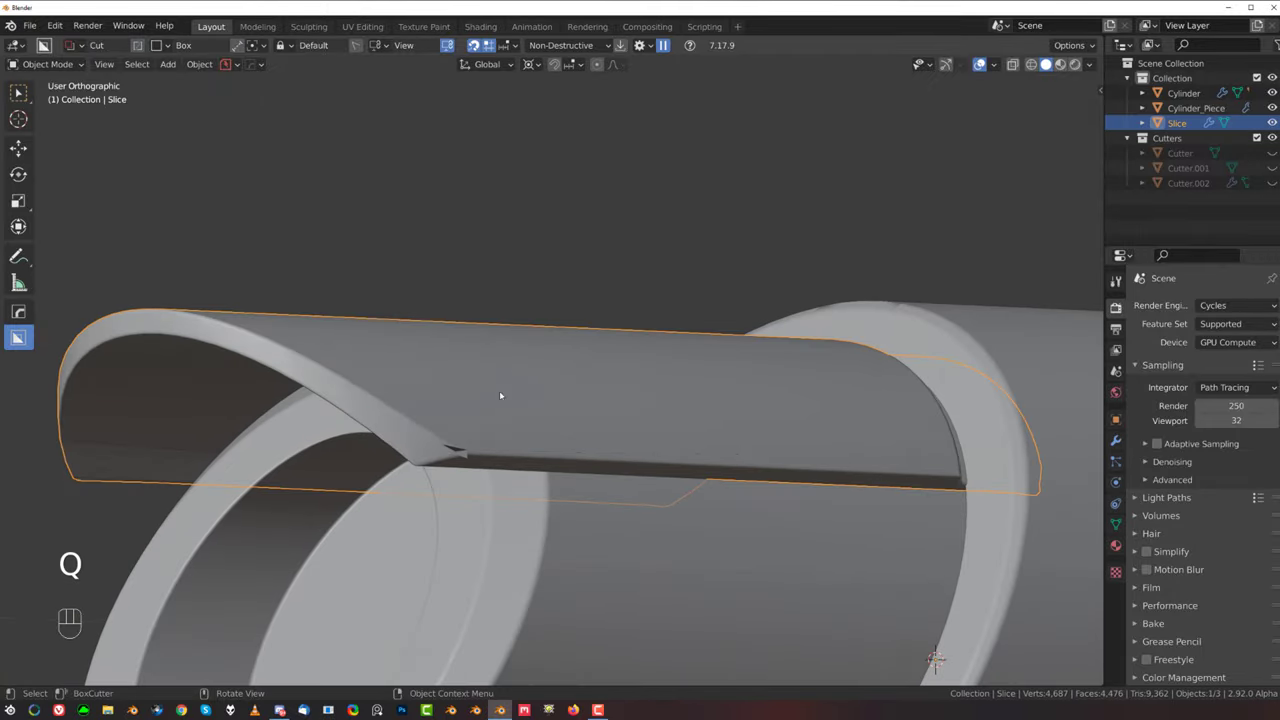
middle_click_drag(499, 391, 486, 417)
scroll(486, 417, "up", 2)
scroll(484, 430, "down", 2)
key("Tab")
key("ctrl+r")
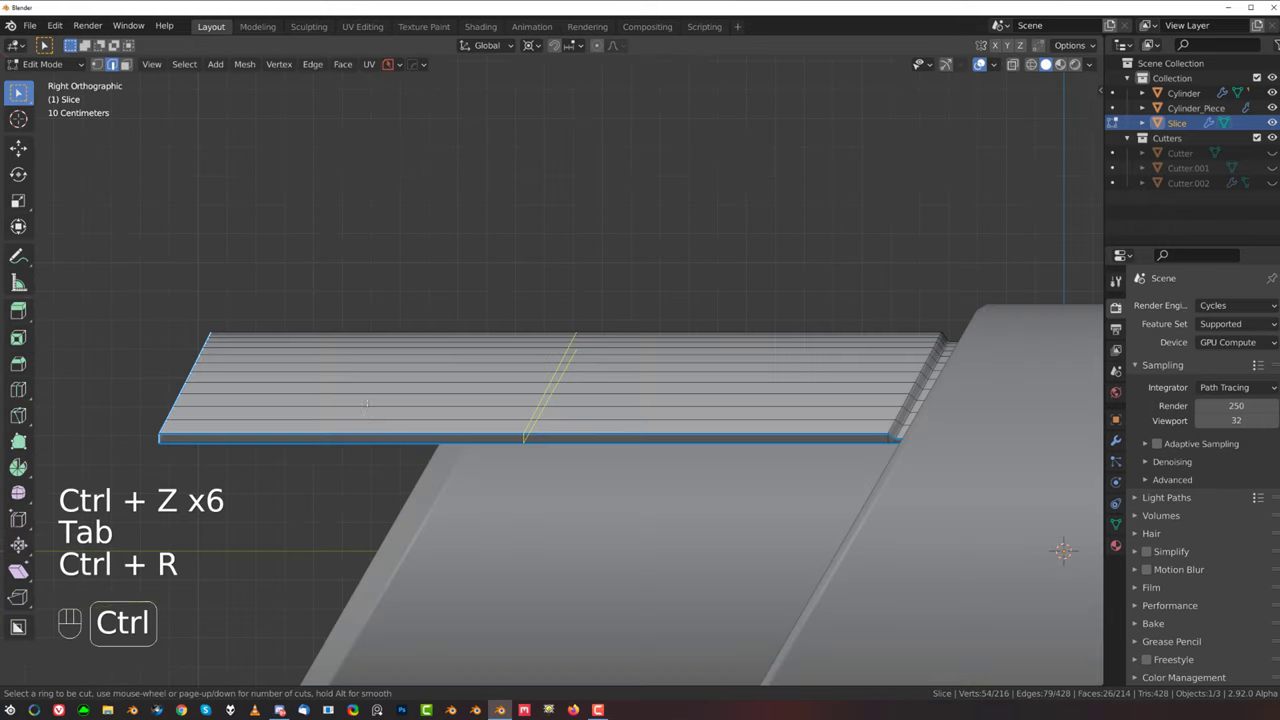
scroll(371, 383, "up", 20)
left_click(371, 383)
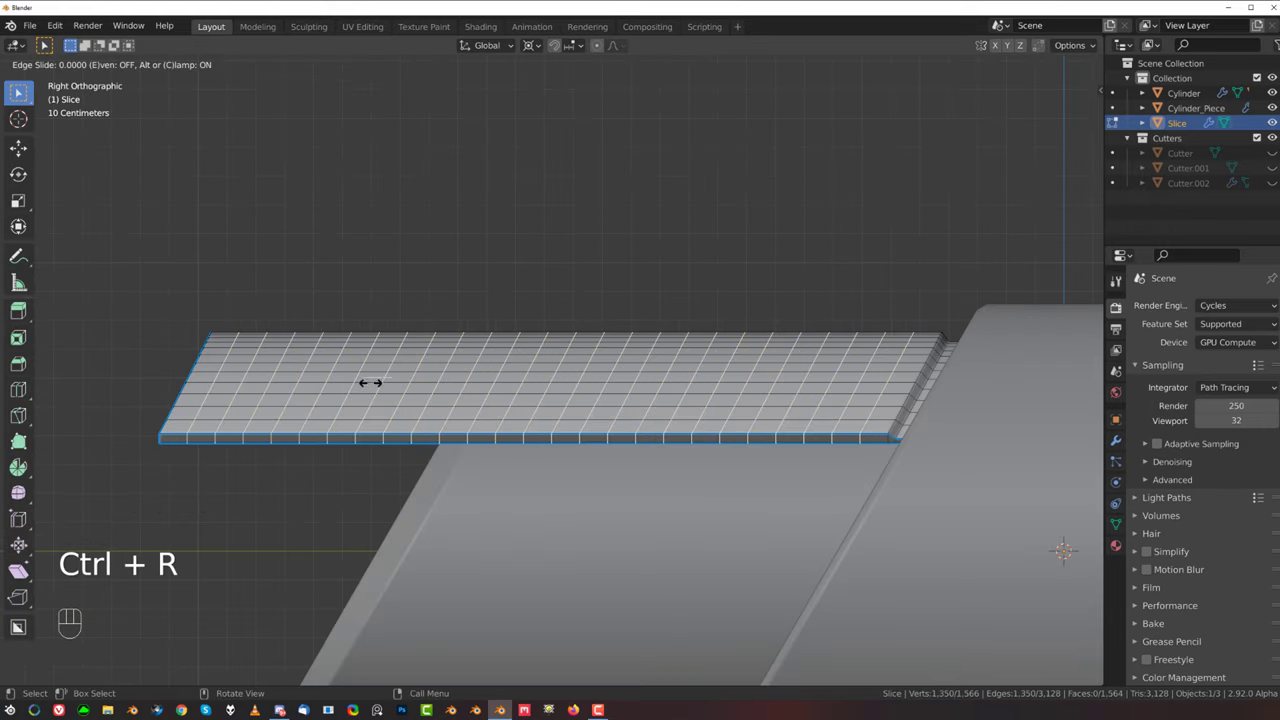
right_click(371, 383)
key("Tab")
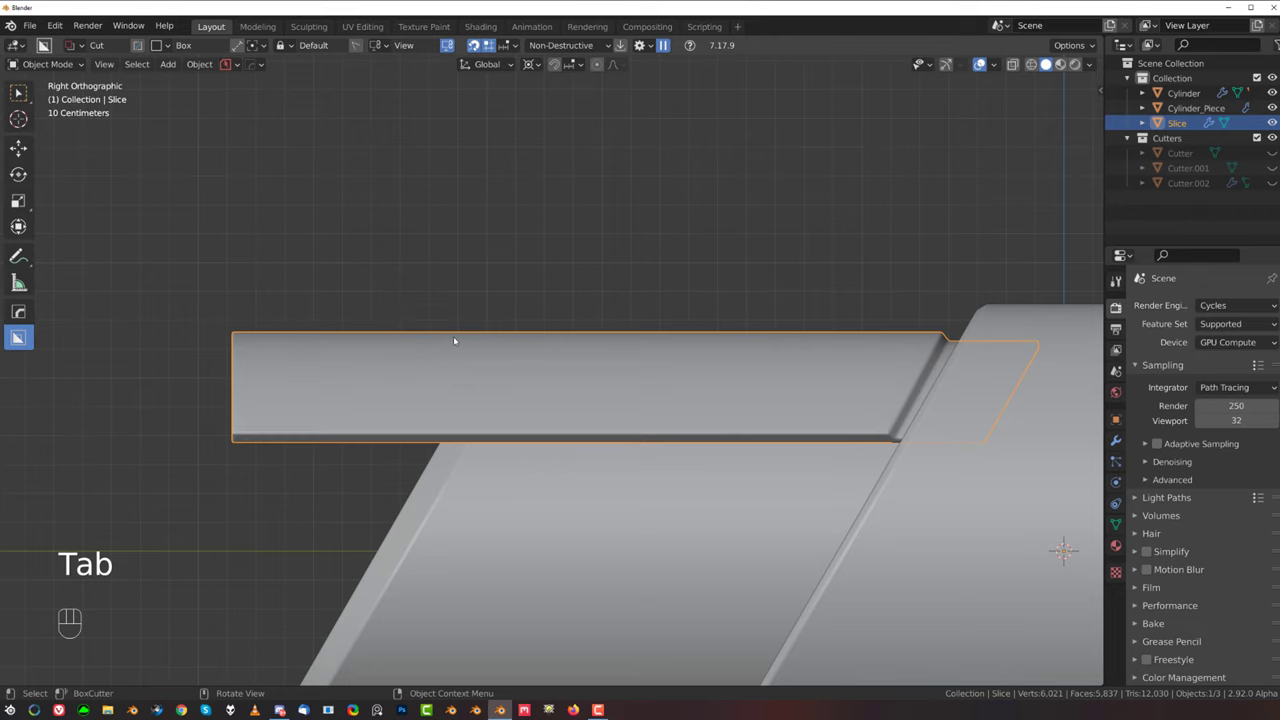
Step: Bake the sliced plate's modifiers into its mesh with the HOps Smart Apply operation
key("ctrl+grave")
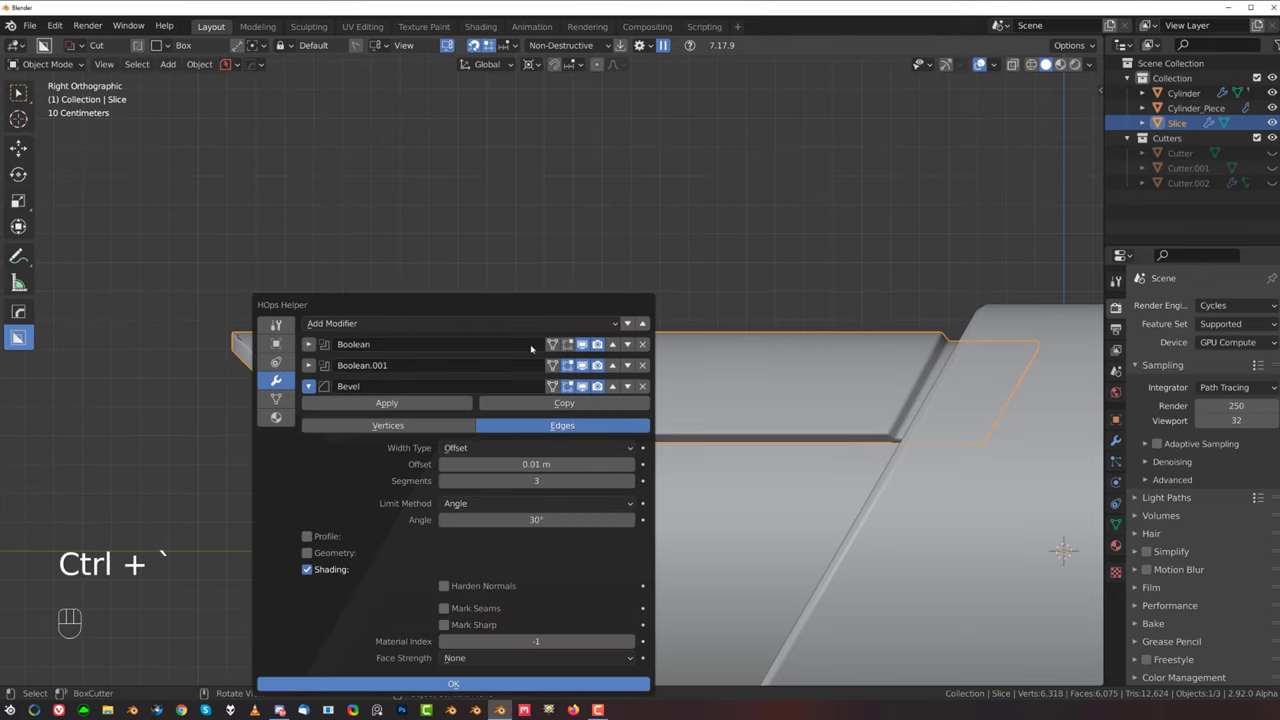
key("q")
mouse_move(520, 331)
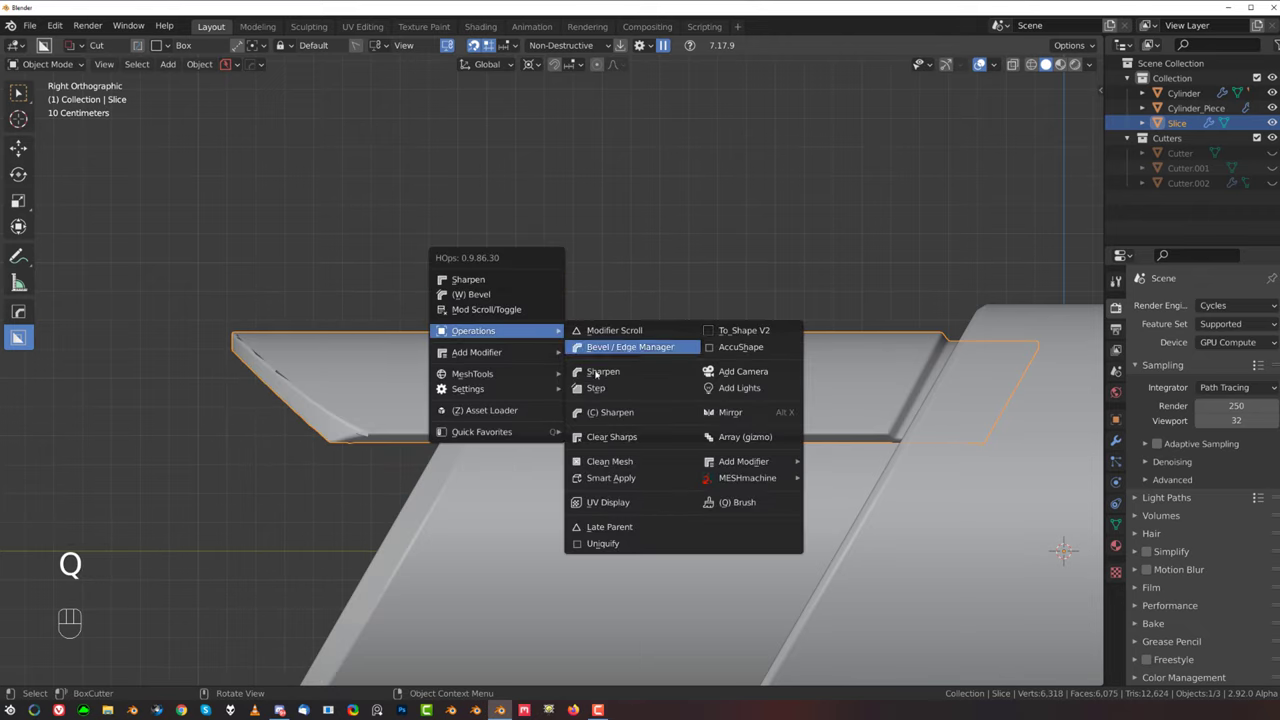
left_click(610, 478)
Step: Merge the stray vertices at the side corner of the plate's rounded front end, using Smart Vert in Merge Last mode
middle_click_drag(634, 486, 528, 380)
scroll(528, 380, "up", 6)
key("Tab")
scroll(489, 380, "up", 1)
middle_click_drag(462, 485, 457, 524)
scroll(457, 524, "up", 3)
left_click(521, 369)
key("1")
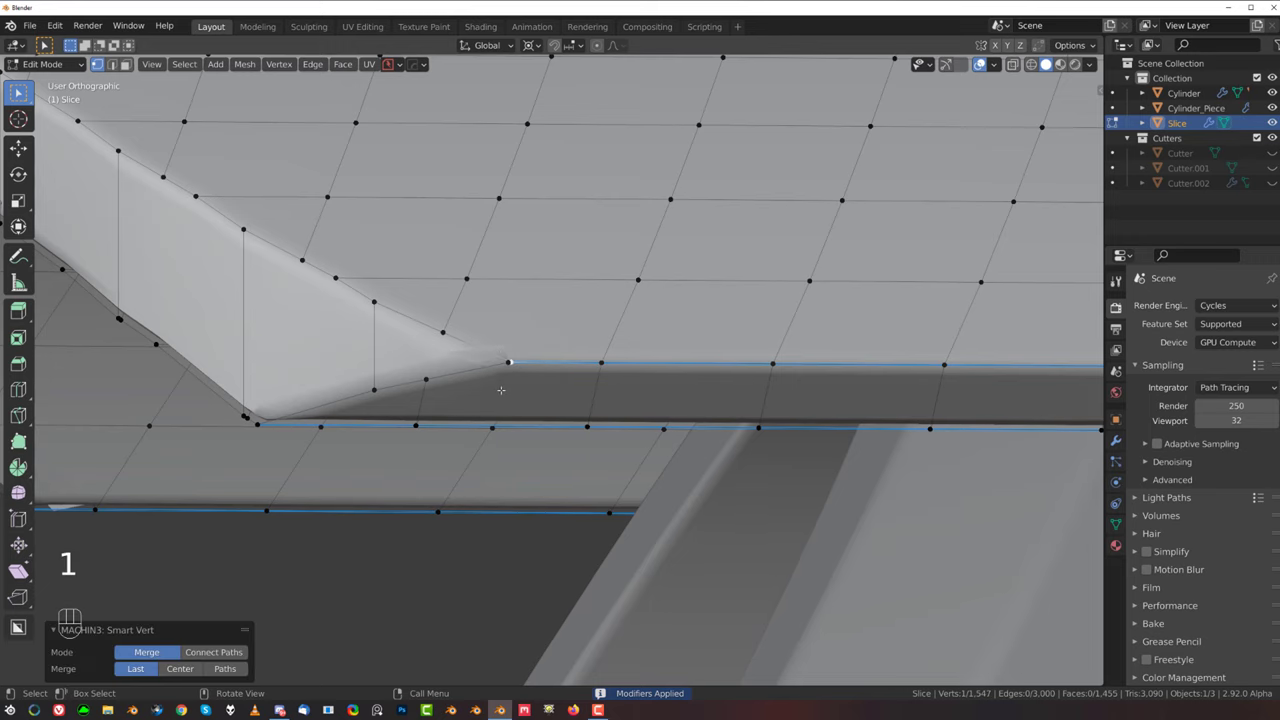
left_click(502, 354)
left_click(514, 364, "shift")
key("1")
Step: Examine the topology and shading along the plate's rounded front rim in Edit Mode and Object Mode
scroll(500, 390, "down", 2)
middle_click_drag(436, 316, 479, 410, "shift")
key("Tab")
middle_click_drag(262, 331, 387, 437, "shift")
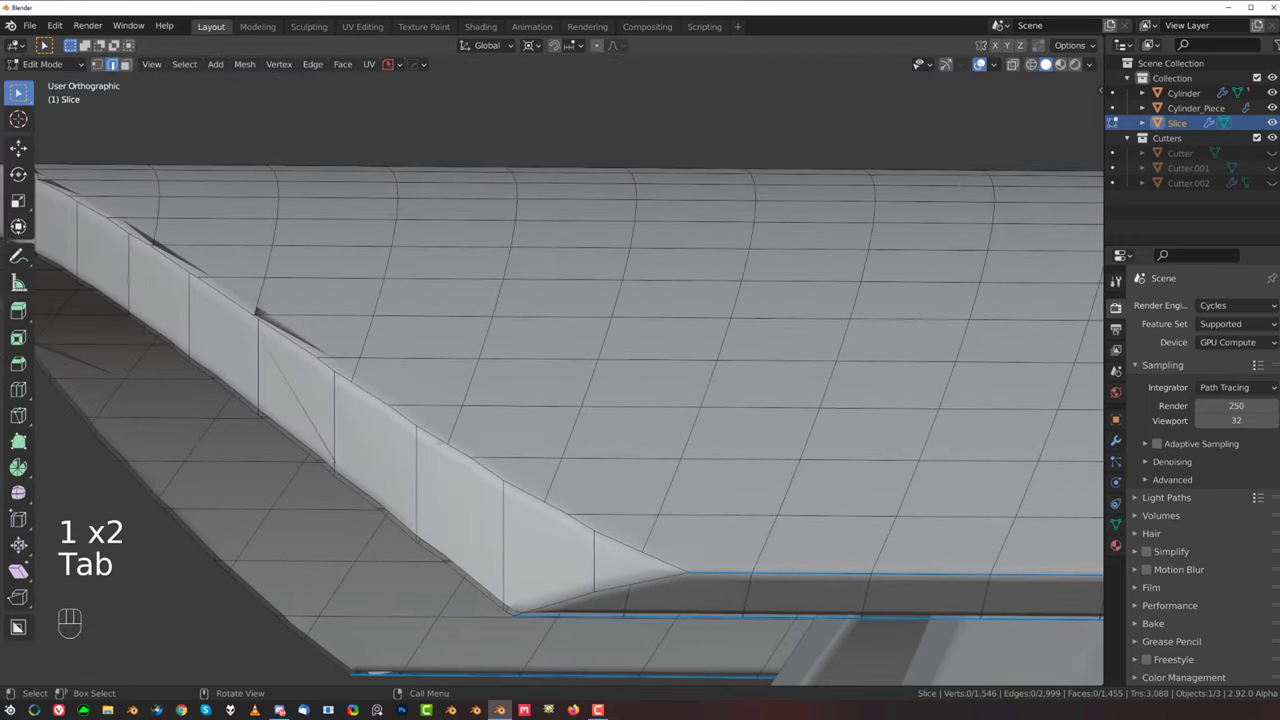
key("Tab")
scroll(395, 240, "down", 4)
key("Tab")
key("Tab")
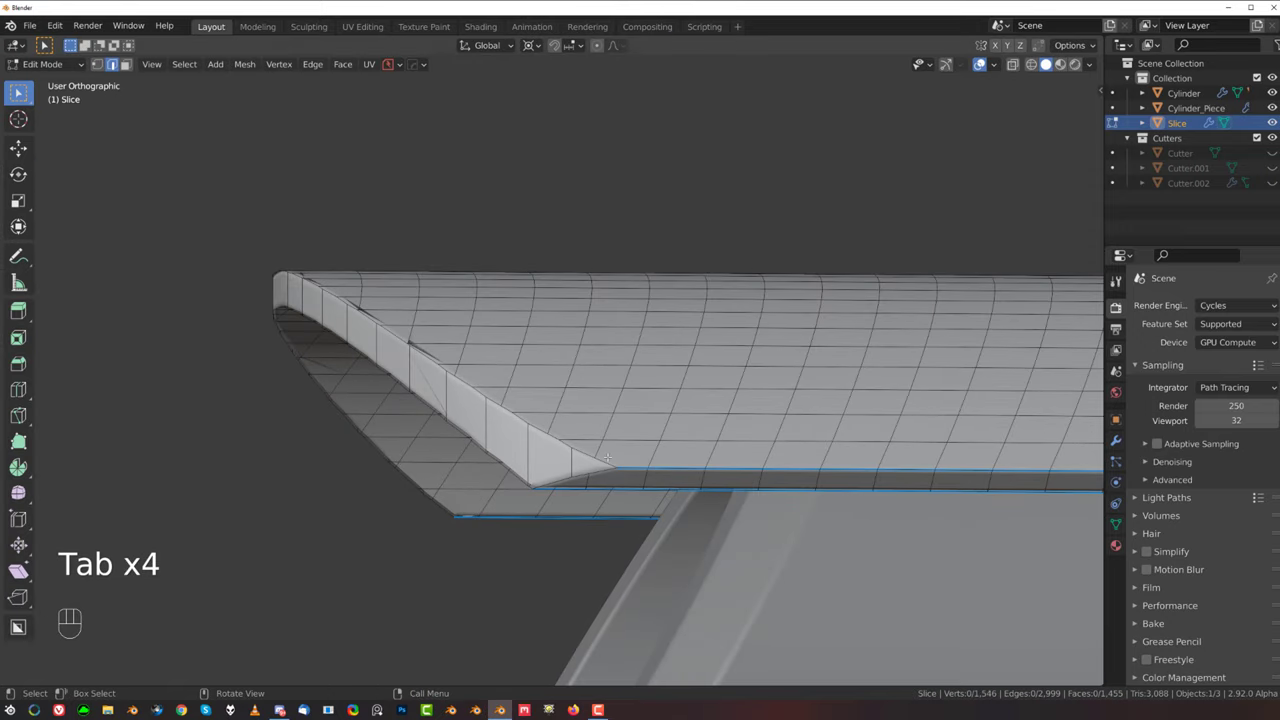
Step: Dissolve the stray edge loop that causes an artefact at the plate's front rim, with Dissolve Vertices enabled
middle_click_drag(490, 362, 640, 432)
middle_click_drag(640, 432, 938, 370, "shift")
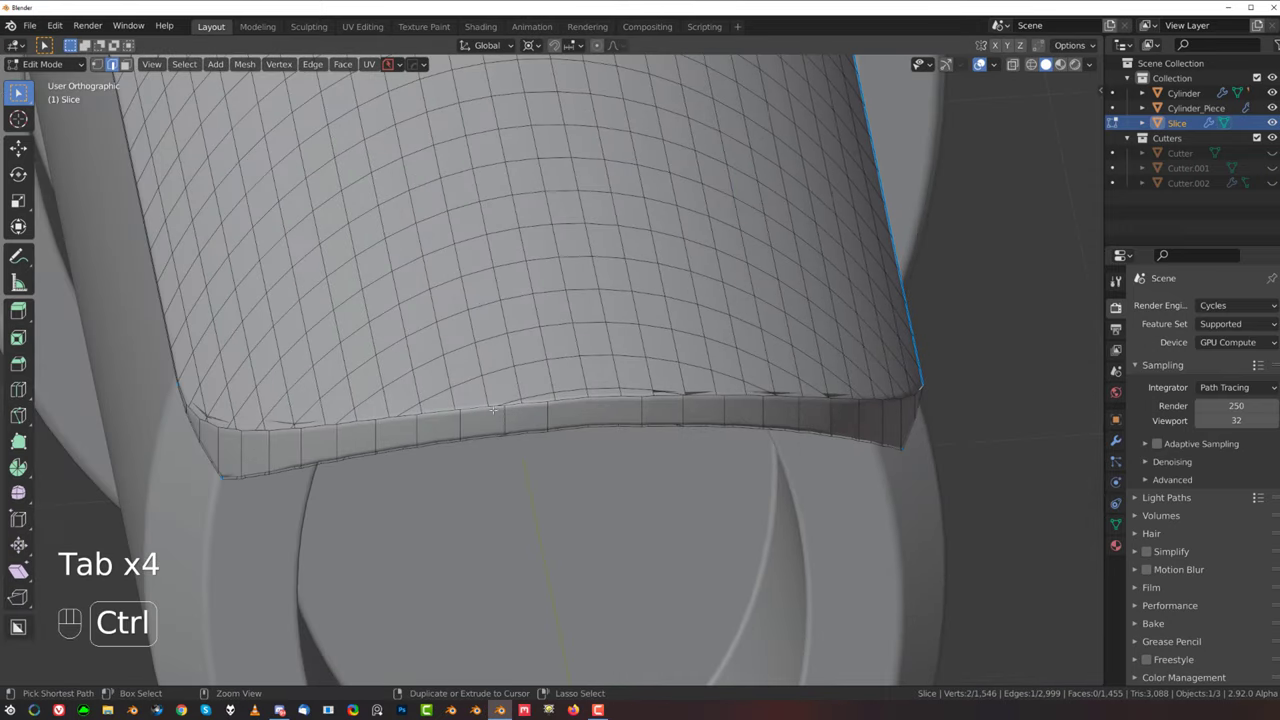
left_click(466, 412, "ctrl")
middle_click_drag(466, 412, 526, 420)
key("ctrl+z")
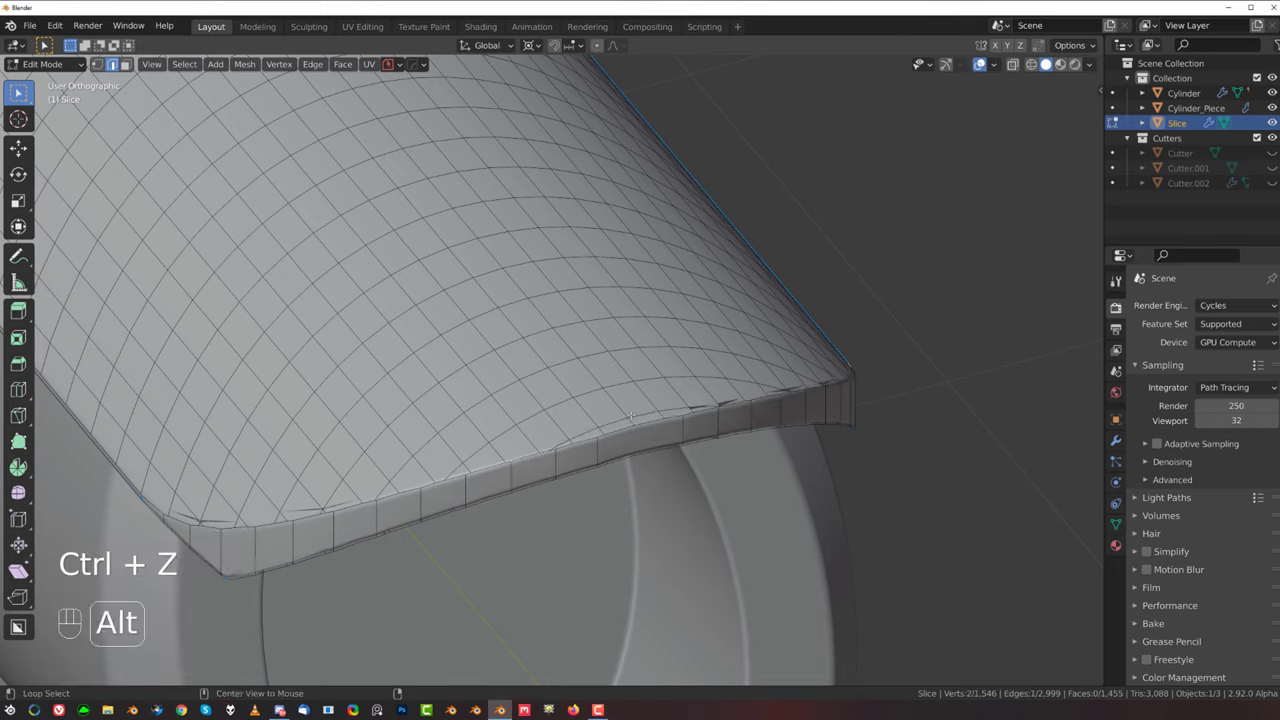
key("x")
left_click(621, 529)
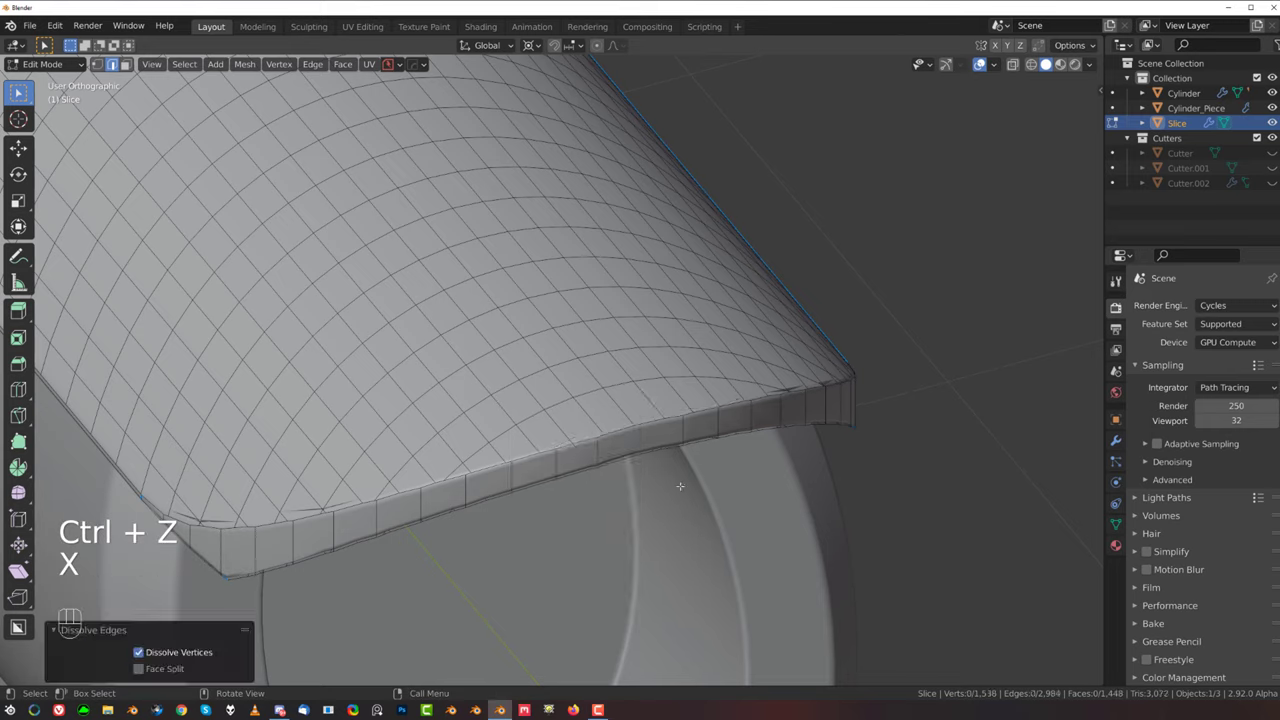
Step: Clean up the edges along the plate's rounded front rim with MESHmachine Boolean Cleanup, using side B and a 0.28 threshold
left_click(798, 408, "alt")
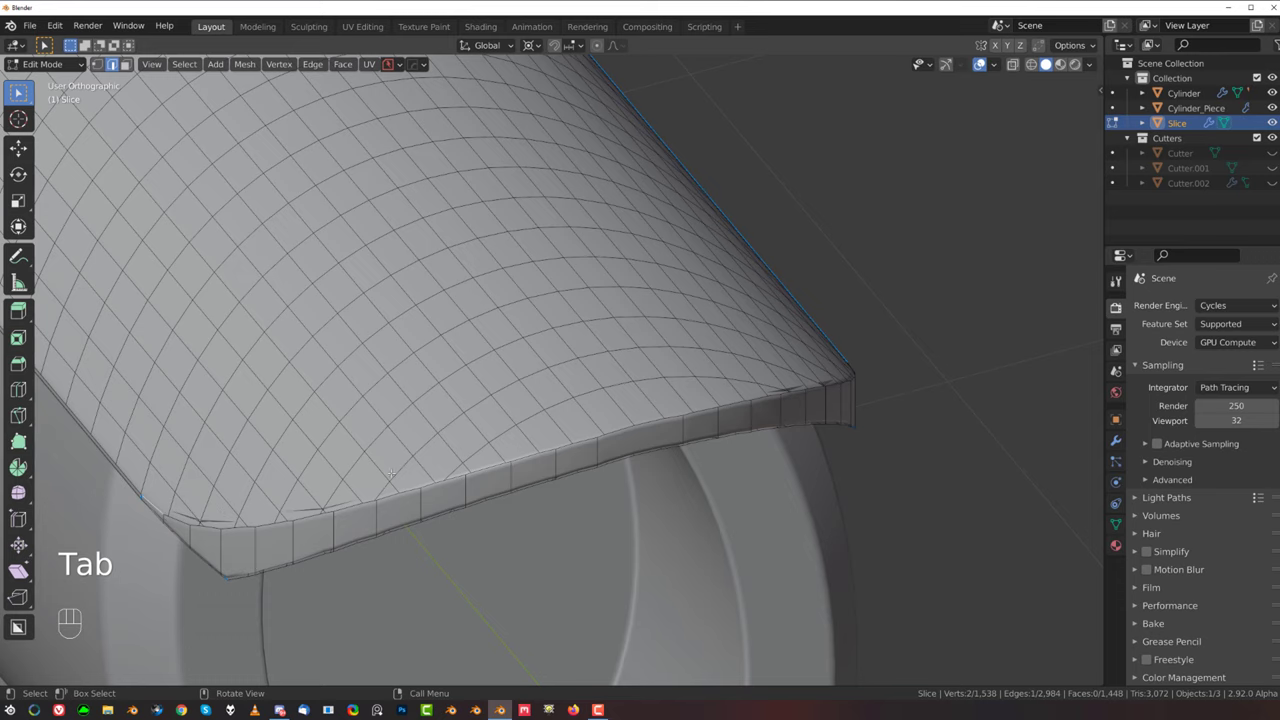
left_click(562, 453, "ctrl")
middle_click_drag(818, 385, 696, 398)
middle_click_drag(805, 670, 698, 494, "shift")
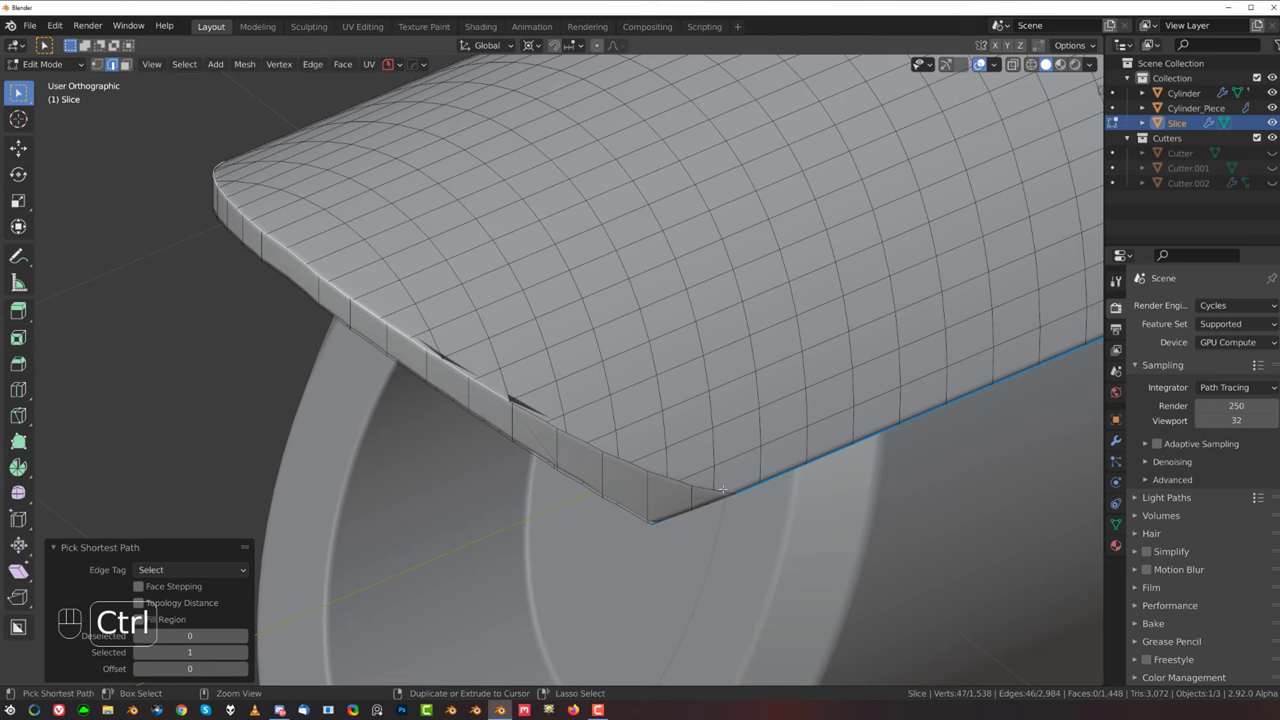
left_click(723, 489, "ctrl")
middle_click_drag(560, 380, 690, 430)
middle_click_drag(430, 390, 730, 410, "shift")
middle_click_drag(590, 400, 483, 386)
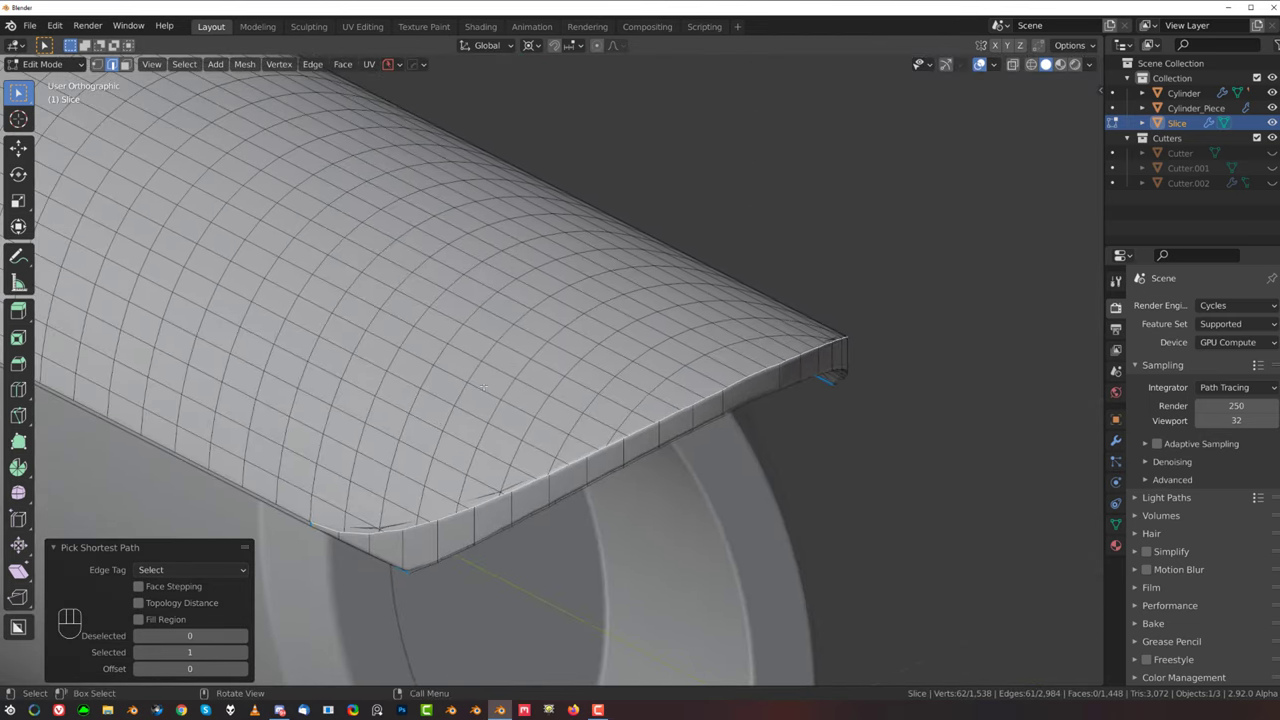
key("y")
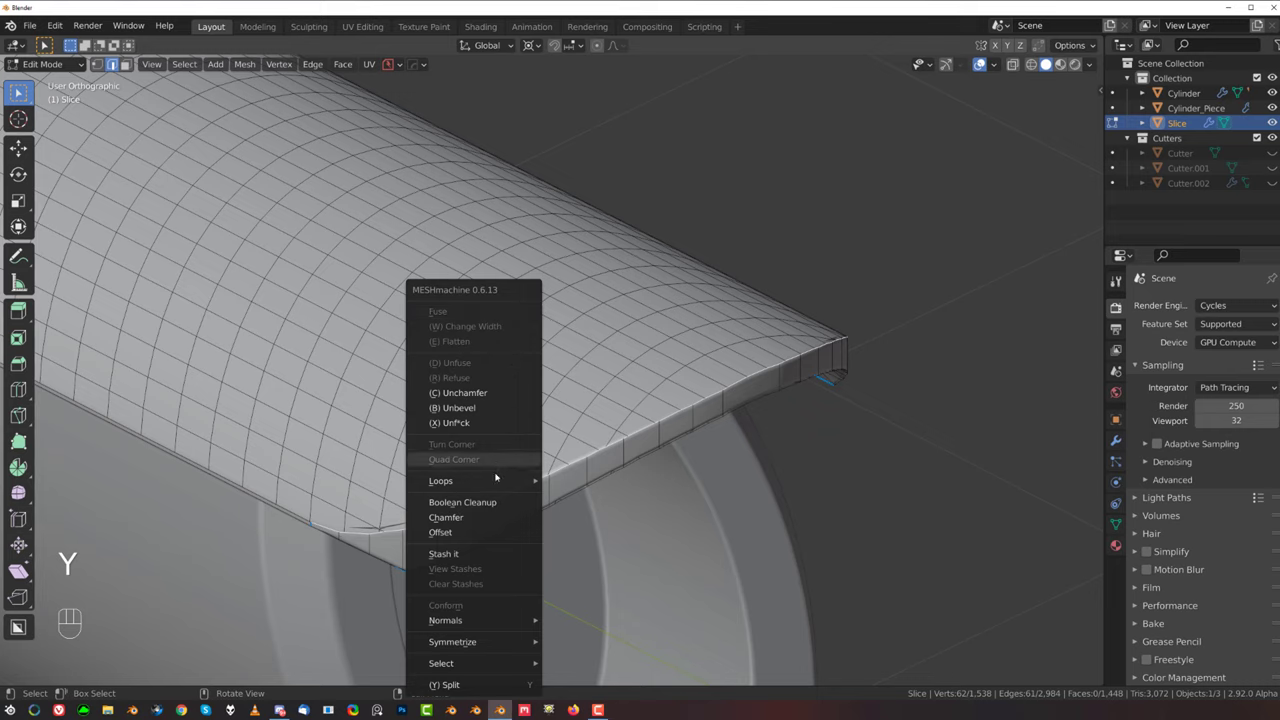
left_click(478, 502)
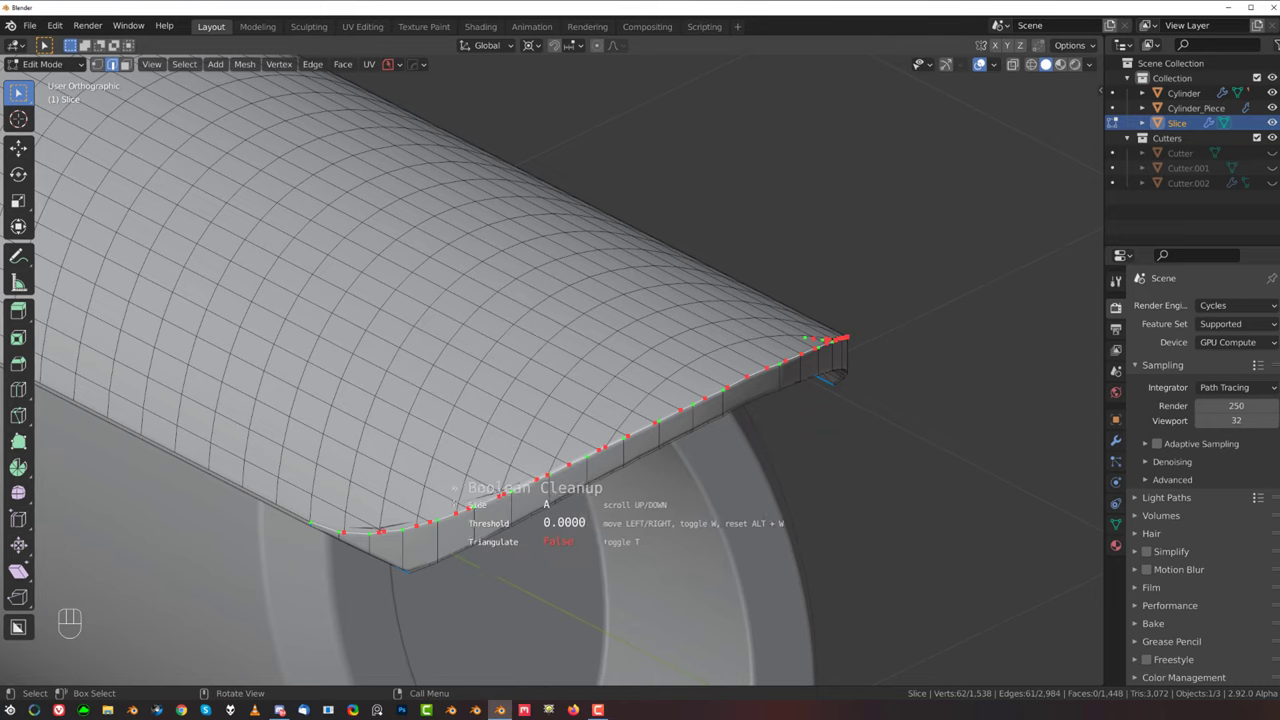
scroll(588, 503, "up", 1)
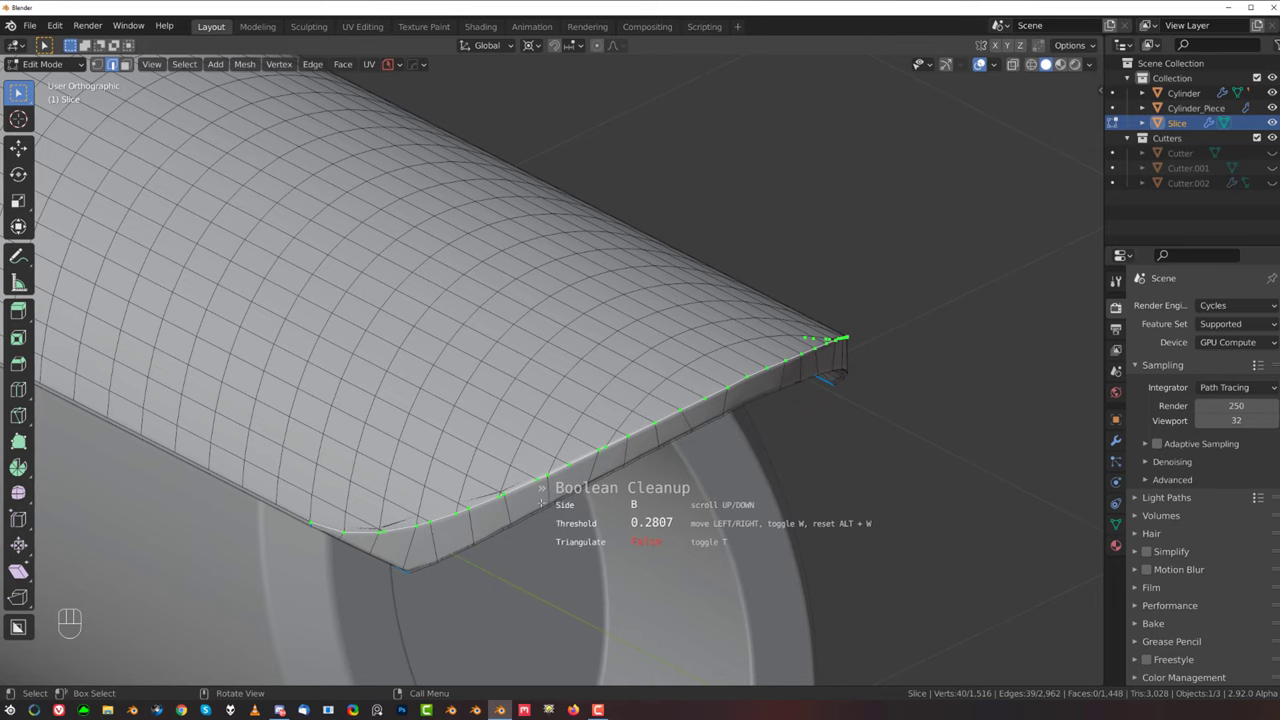
left_click(541, 489)
Step: Slide the two stray vertices behind the dark shading spikes near one corner of the front rim away from the rim
scroll(450, 517, "up", 3)
middle_click_drag(450, 517, 606, 384, "shift")
scroll(612, 405, "up", 3)
key("Tab")
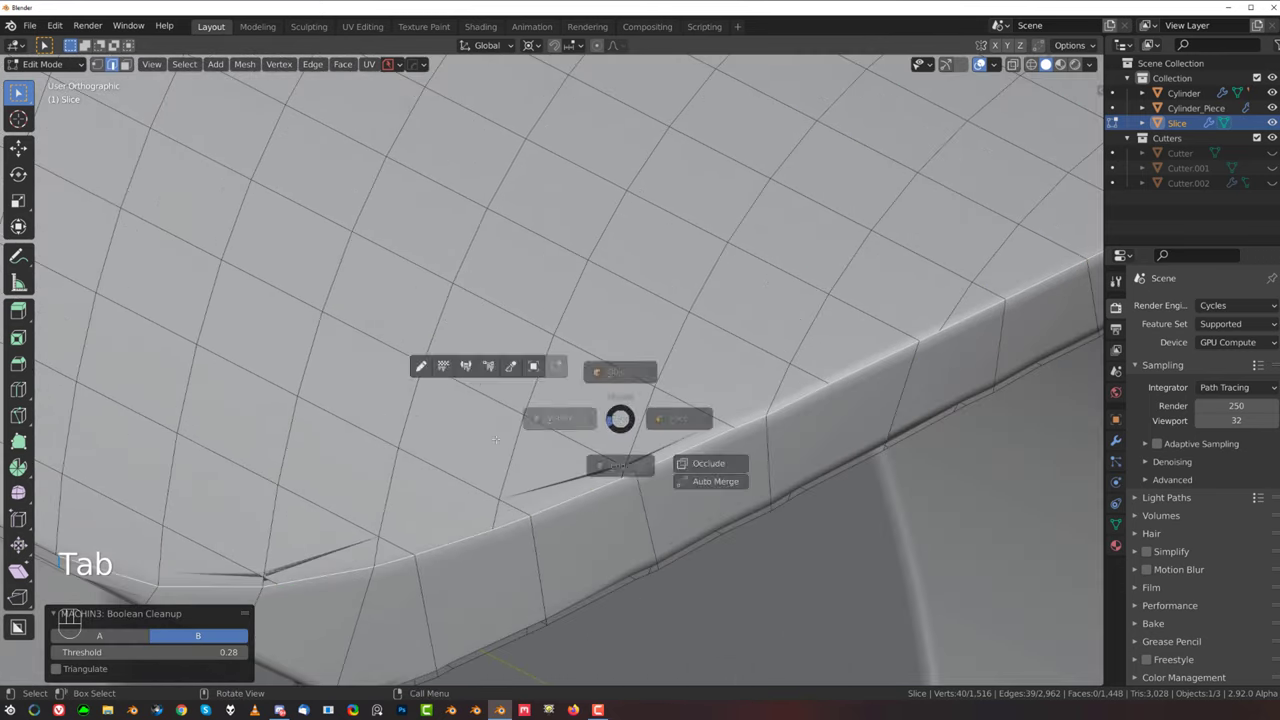
left_click(500, 440)
left_click(635, 469)
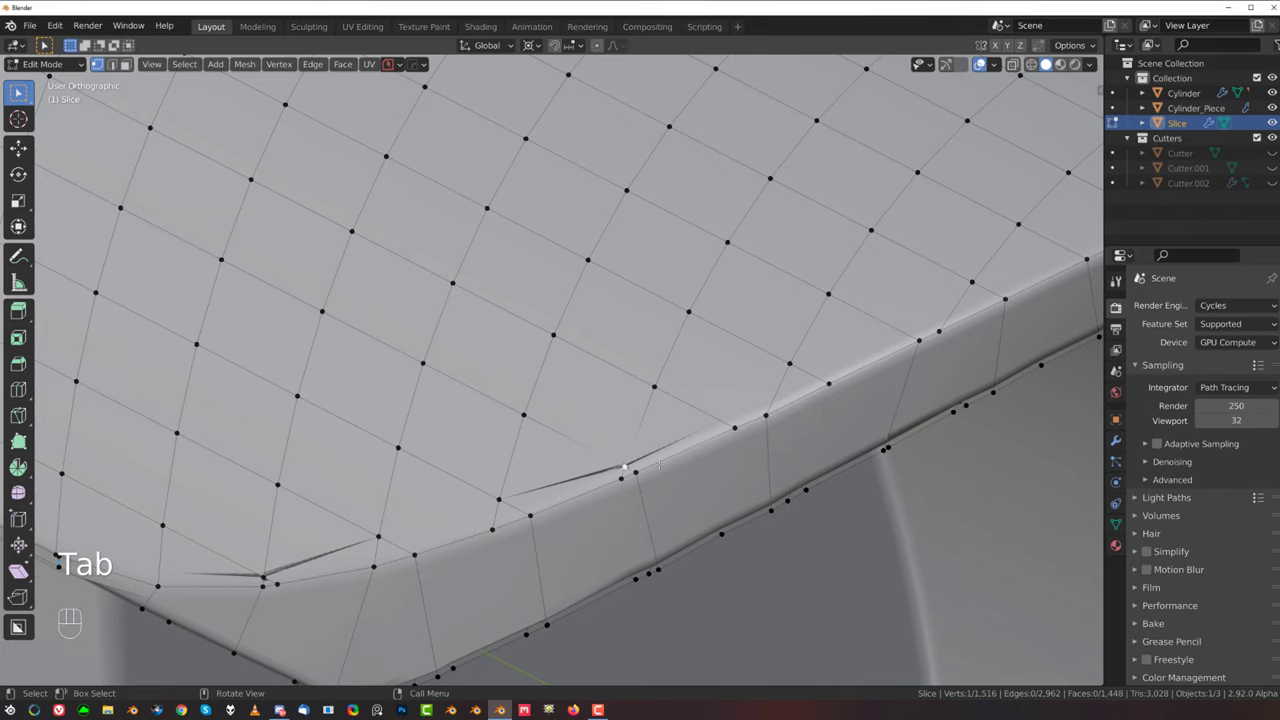
key("g")
key("g")
left_click(638, 458)
key("g")
key("g")
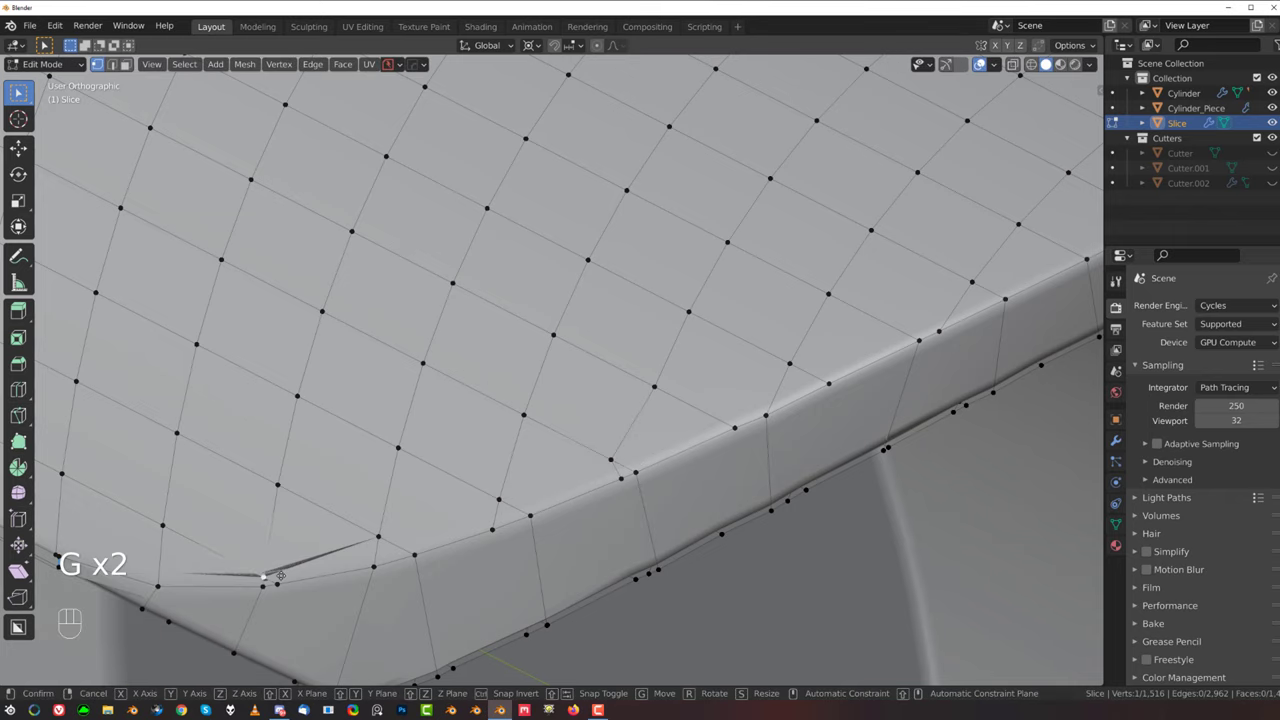
left_click(388, 545)
Step: On the opposite side of the front rim, slide one stray vertex inward and its neighbour along the rim by a factor of 0.432
middle_click_drag(736, 429, 592, 465)
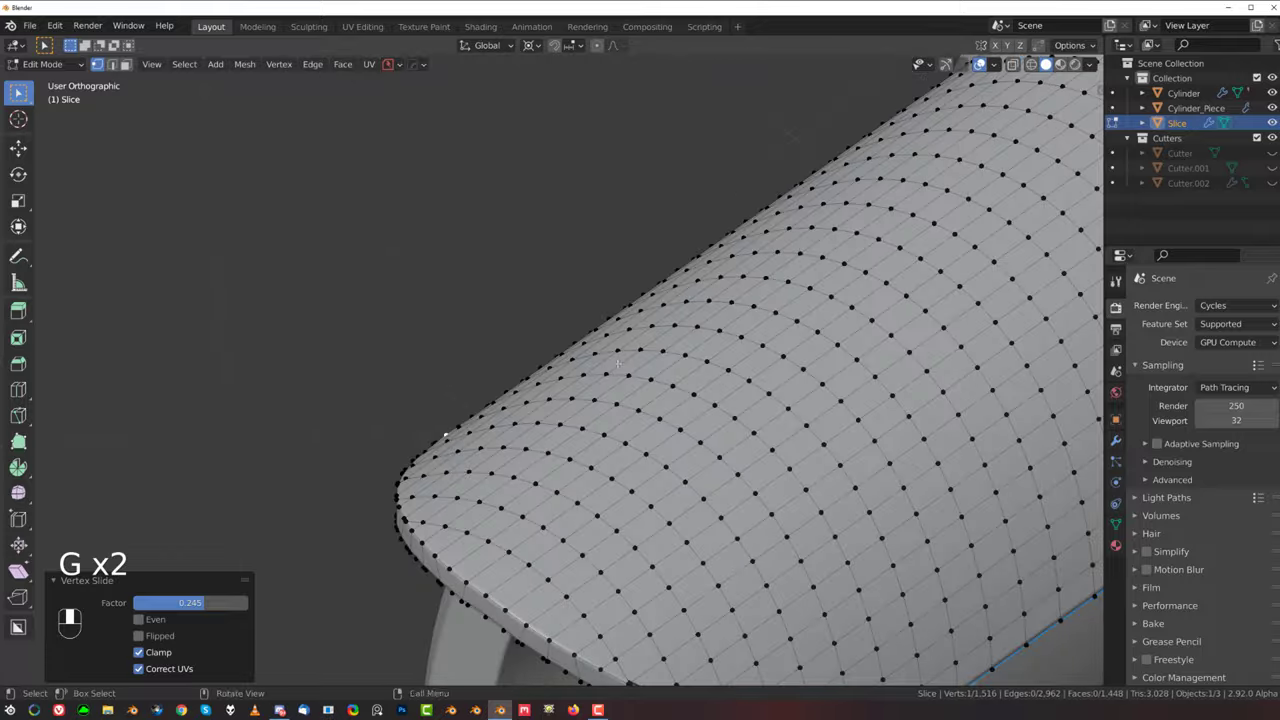
middle_click_drag(622, 550, 493, 316, "shift")
scroll(510, 400, "up", 2)
left_click(488, 480)
scroll(493, 482, "up", 4)
middle_click_drag(386, 610, 495, 431, "shift")
scroll(495, 431, "up", 3)
key("g")
key("g")
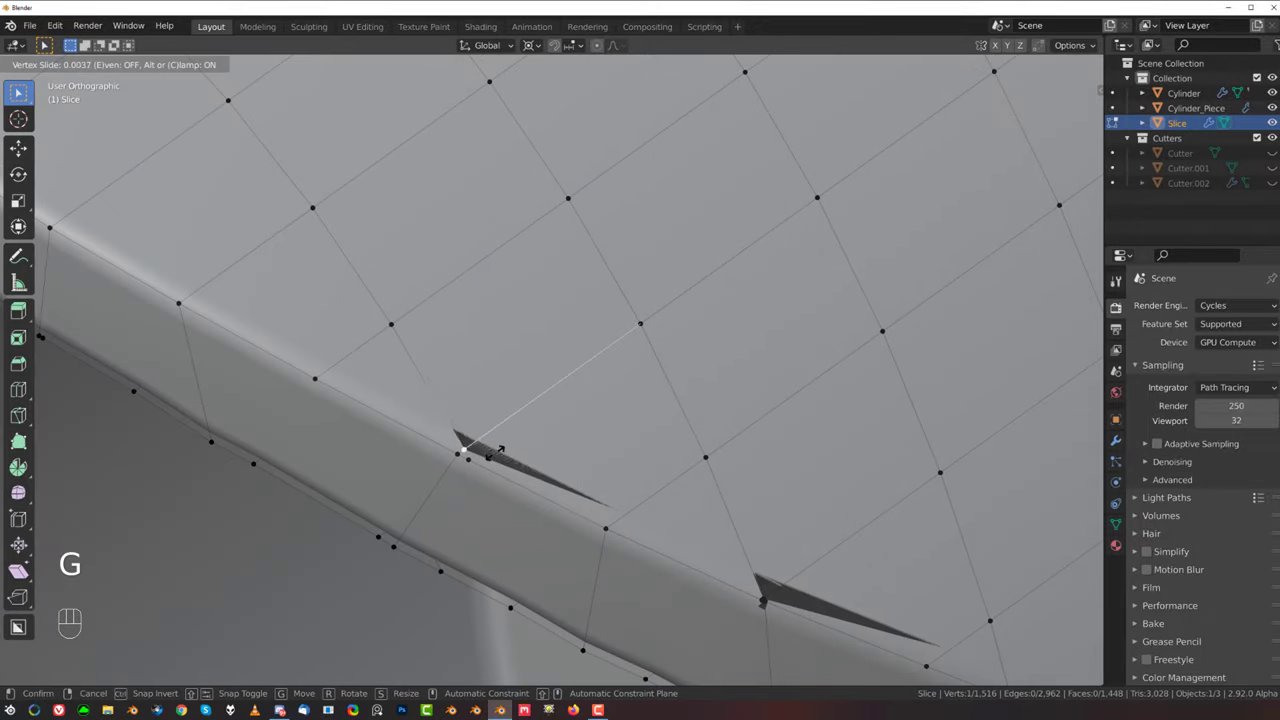
left_click(528, 431)
left_click(469, 461)
key("g")
key("g")
left_click(528, 488)
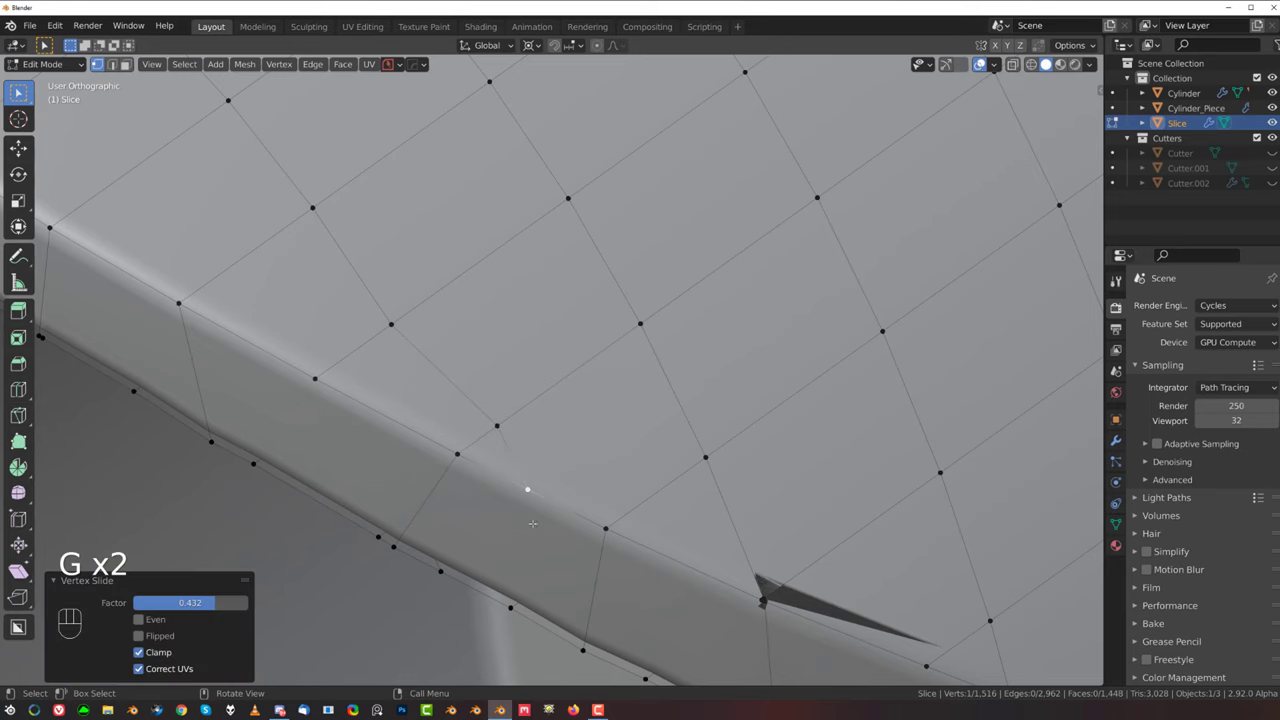
scroll(690, 532, "down", 2)
key("g")
key("g")
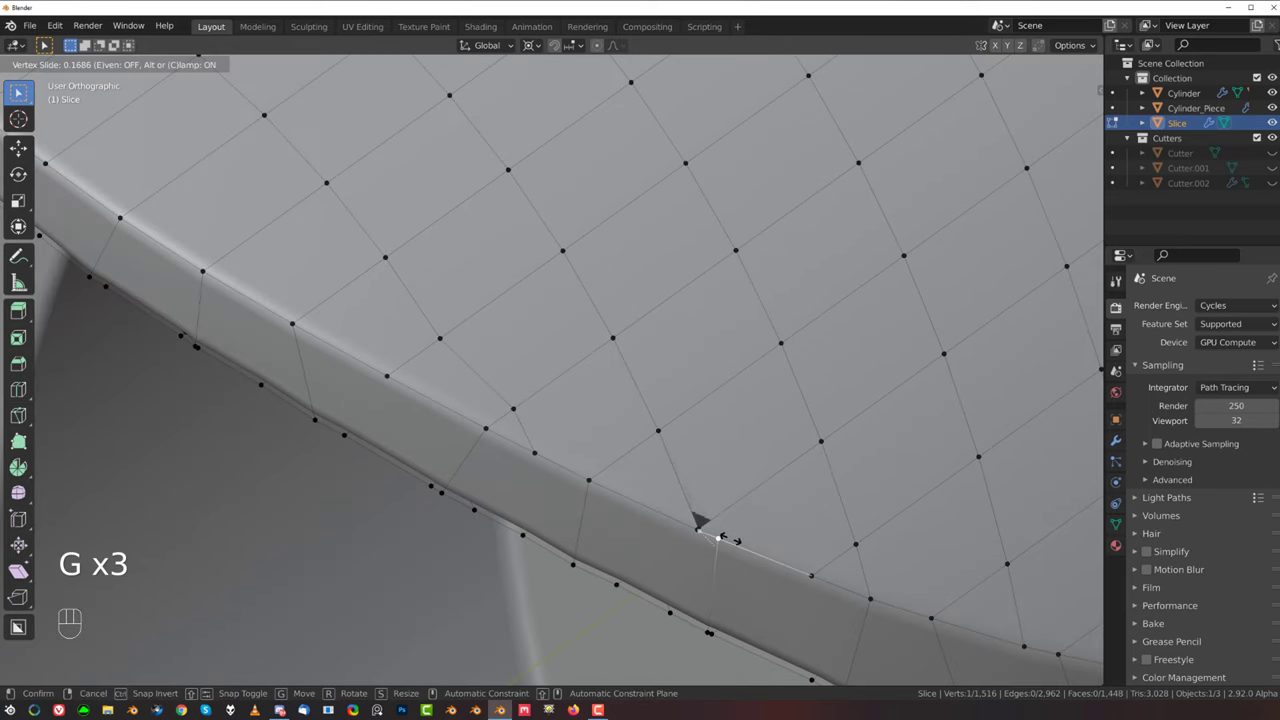
right_click(715, 536)
scroll(690, 522, "up", 3)
key("g")
key("g")
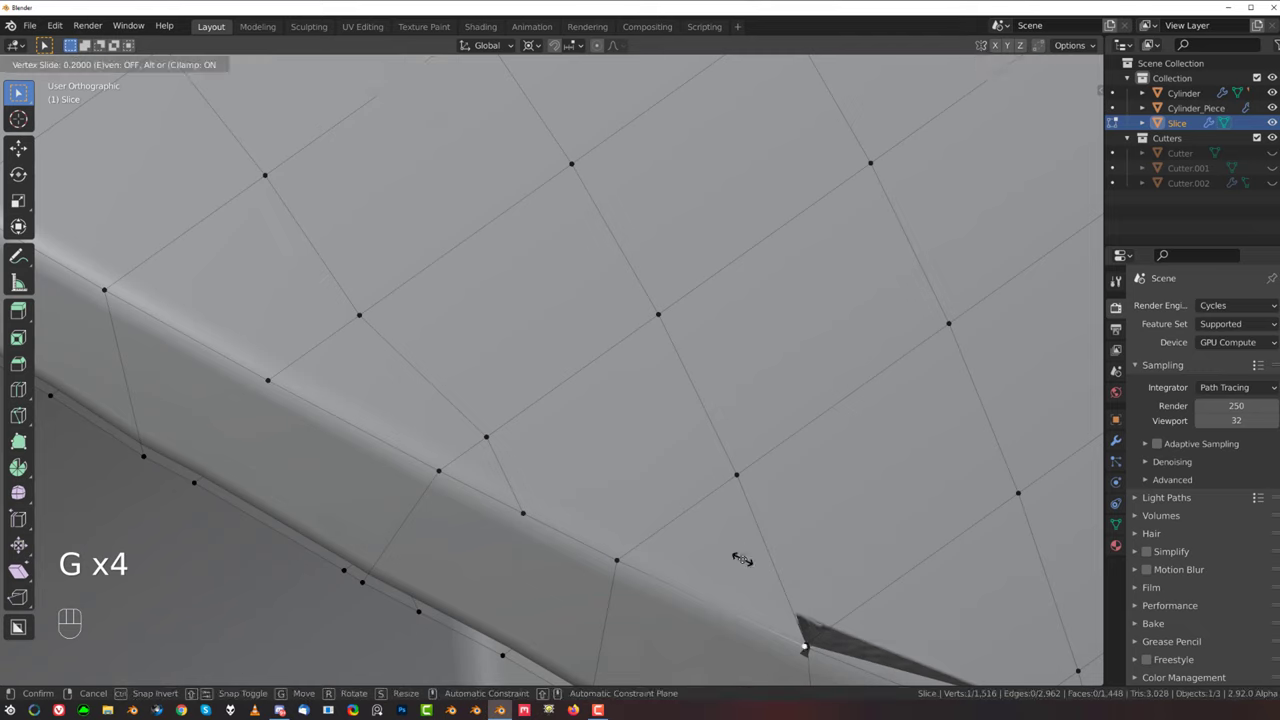
right_click(739, 540)
Step: Slide the vertex at the remaining spike inward and merge the leftover overlapping rim vertices with Smart Vert in Merge Last mode
middle_click_drag(739, 540, 384, 254, "shift")
scroll(384, 254, "up", 7)
middle_click_drag(168, 326, 484, 387, "shift")
key("g")
key("g")
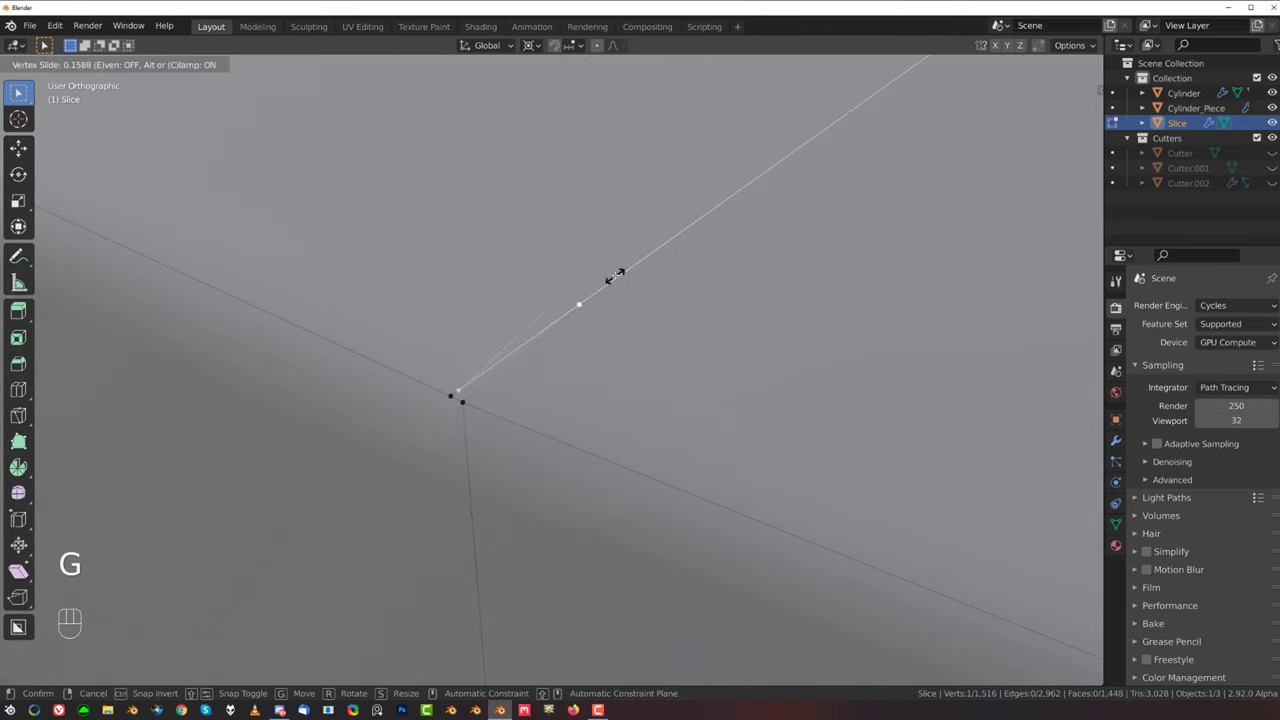
left_click(614, 276)
left_click(449, 410)
key("1")
scroll(470, 395, "down", 5)
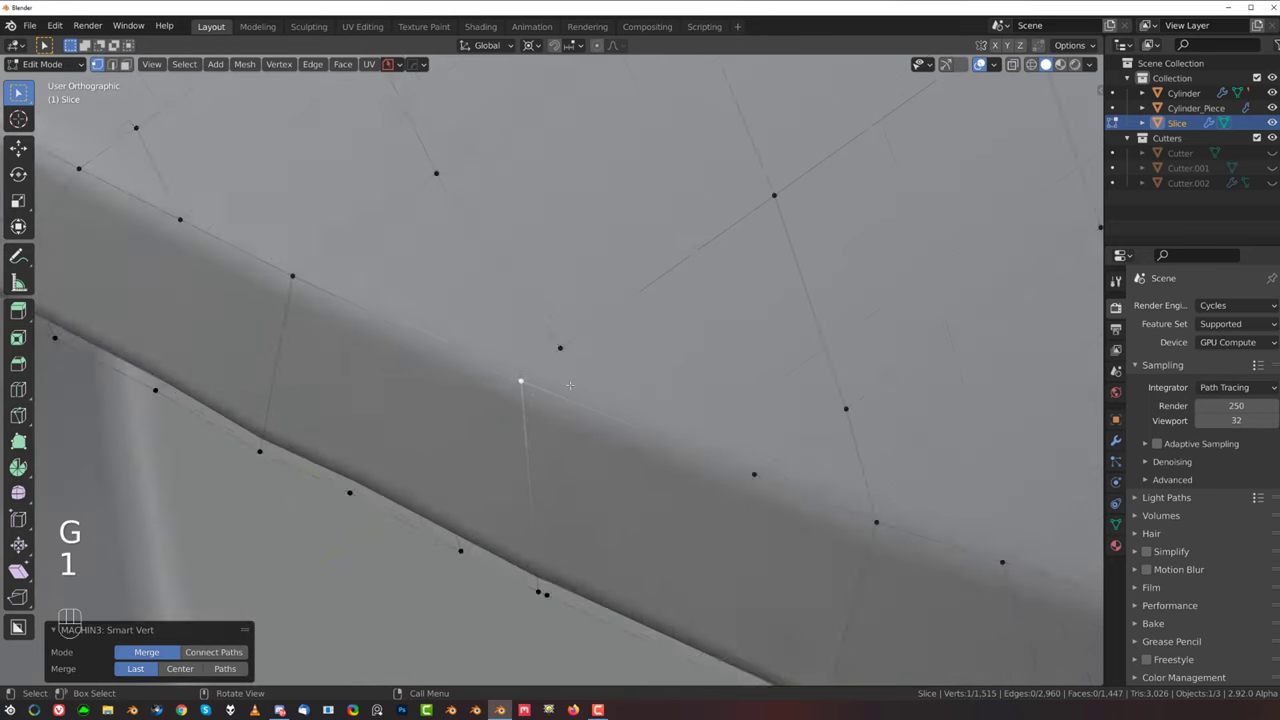
Step: Dissolve the stray edge loop crossing the plate's underside near the middle of the inner front rim
key("Tab")
scroll(760, 313, "down", 8)
middle_click_drag(623, 374, 674, 306)
scroll(674, 306, "up", 7)
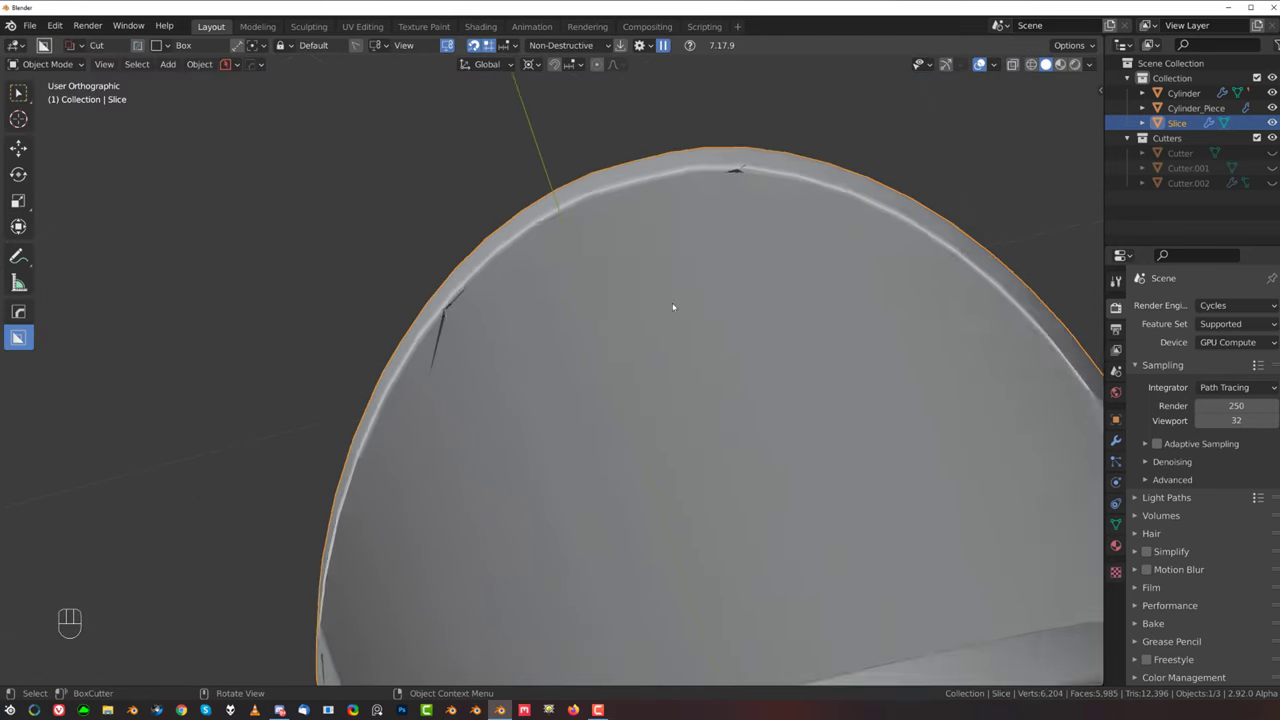
key("Tab")
middle_click_drag(724, 150, 540, 366, "shift")
scroll(540, 366, "up", 3)
key("Tab")
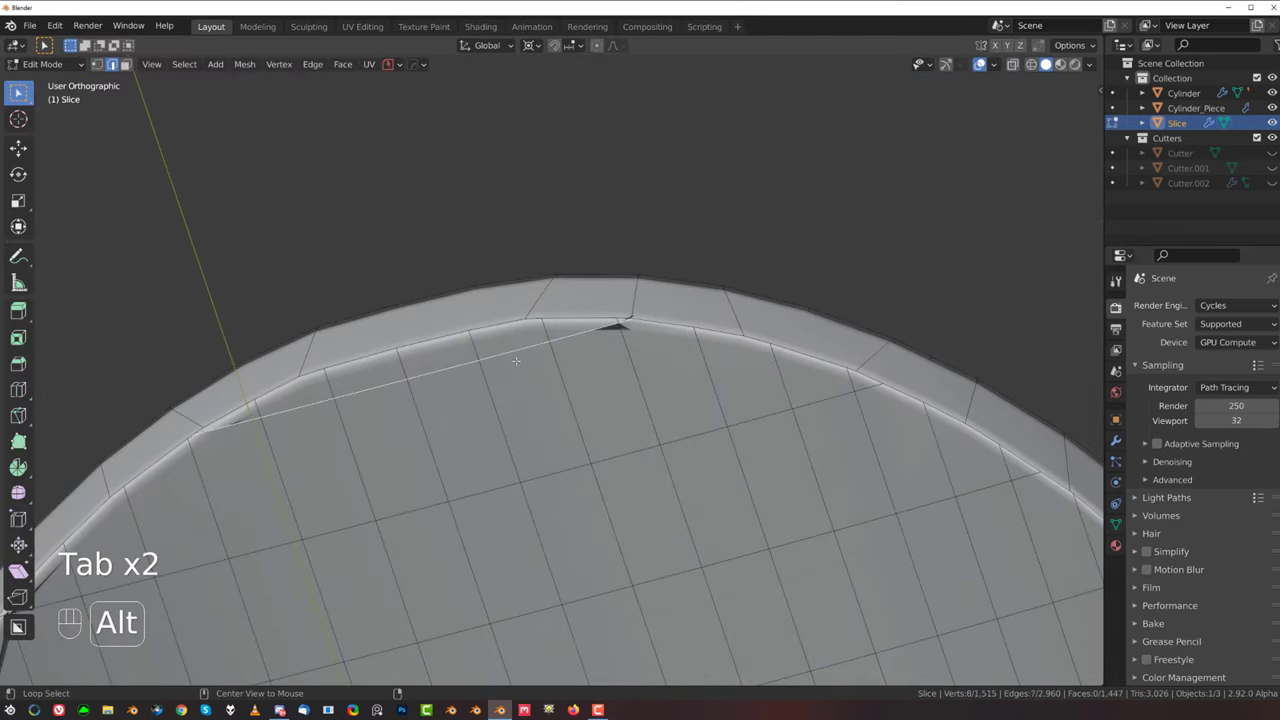
key("x")
left_click(516, 361)
Step: Slide the stray vertex on the plate's underside away from the inner rim to clear the shading spike, and return to Object Mode
scroll(517, 363, "down", 3)
middle_click_drag(240, 516, 370, 373, "shift")
scroll(370, 373, "up", 3)
key("Tab")
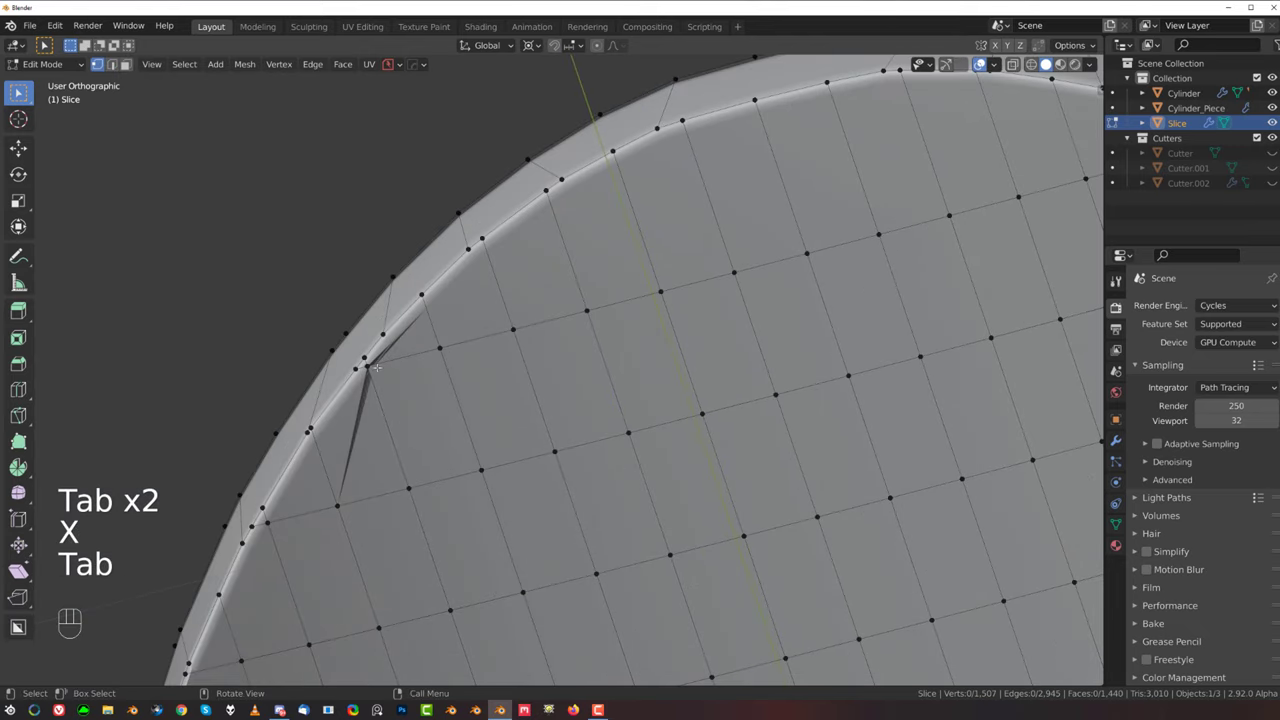
key("g")
key("g")
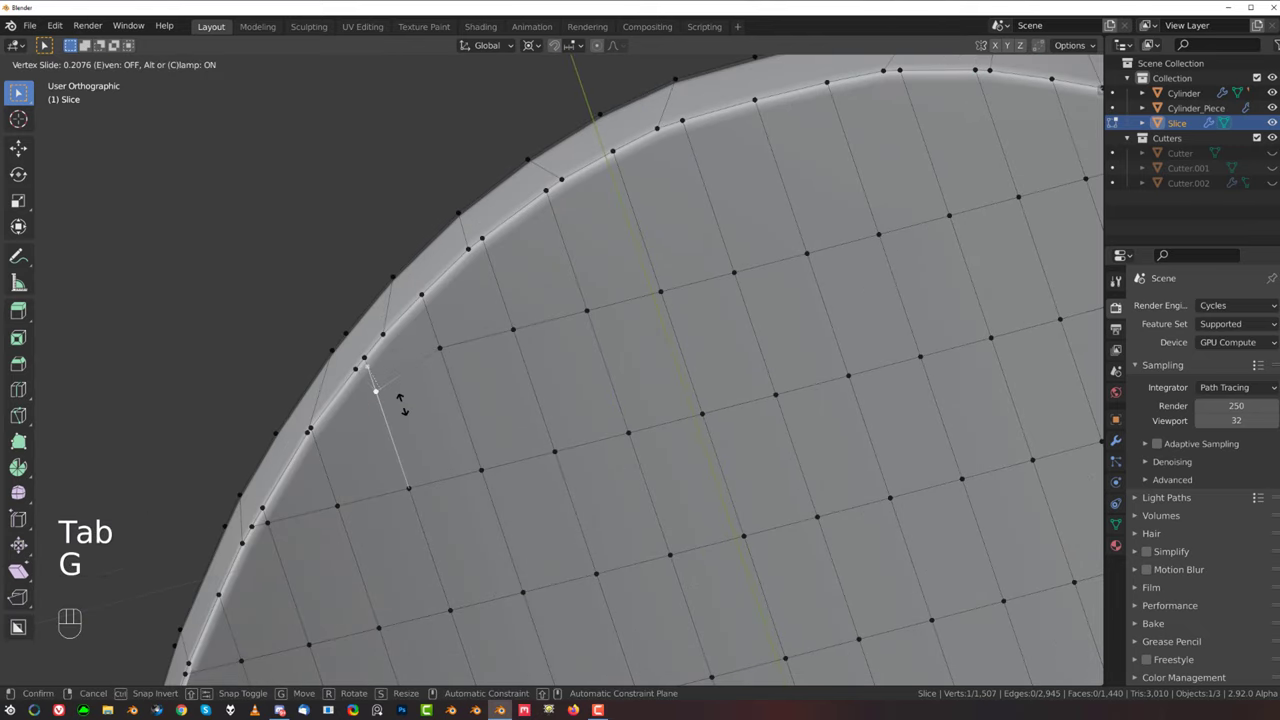
left_click(405, 409)
scroll(551, 366, "down", 6)
key("Tab")
middle_click_drag(779, 382, 551, 531, "shift")
scroll(551, 531, "down", 3)
middle_click_drag(612, 460, 634, 306, "shift")
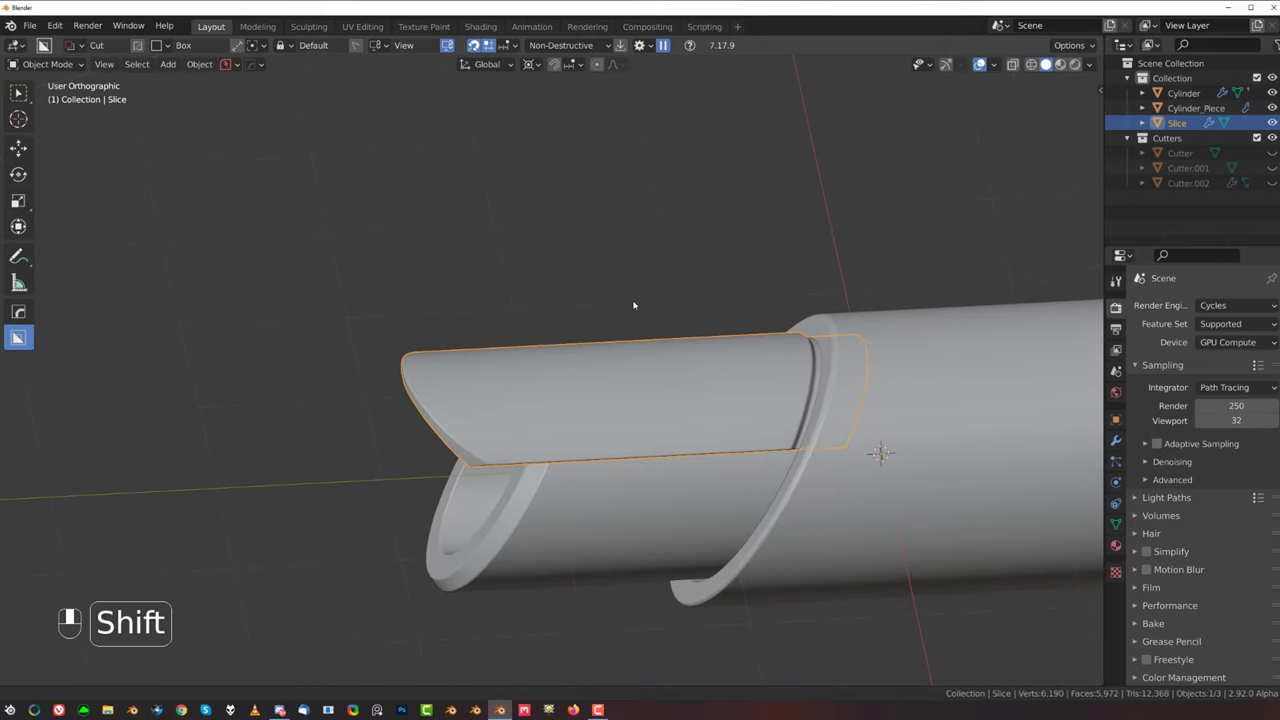
Step: Extract a strip of ten outer faces from the lower side of the inner cylinder as a separate plate with HOps Curve/Extract
key("grave")
scroll(543, 437, "down", 5)
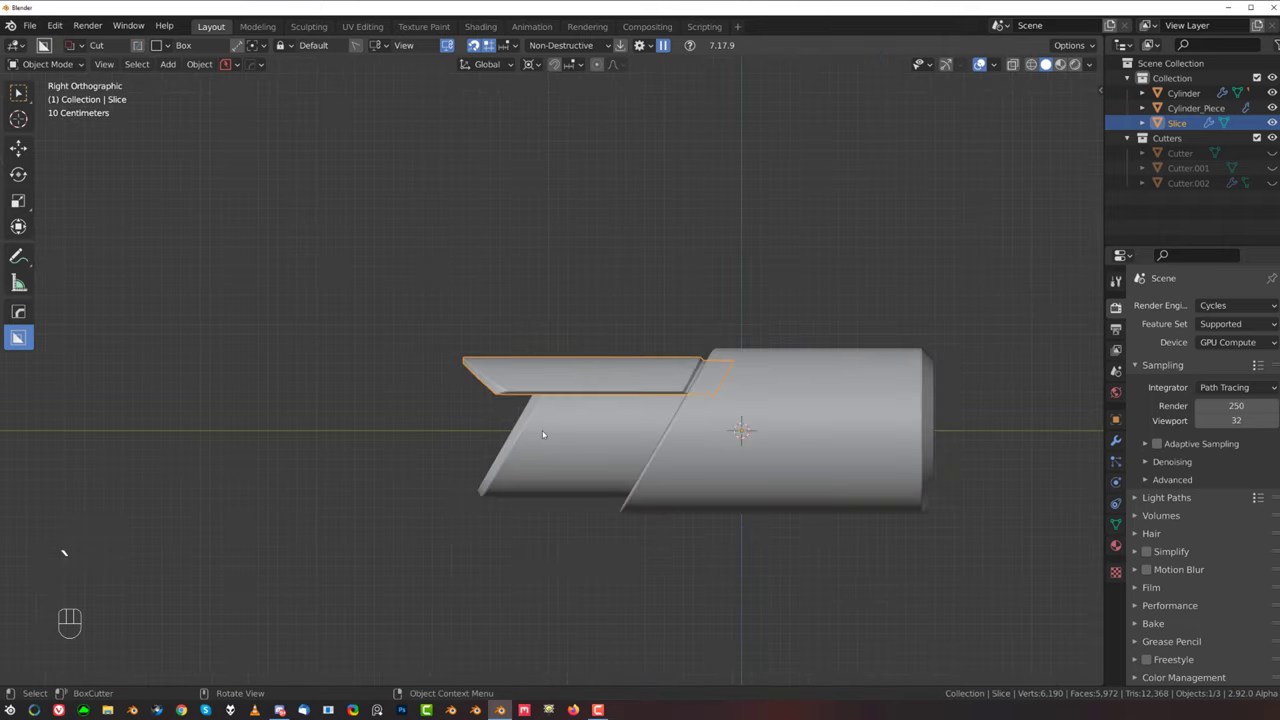
left_click(560, 294)
scroll(552, 284, "up", 6)
middle_click_drag(616, 340, 620, 208, "shift")
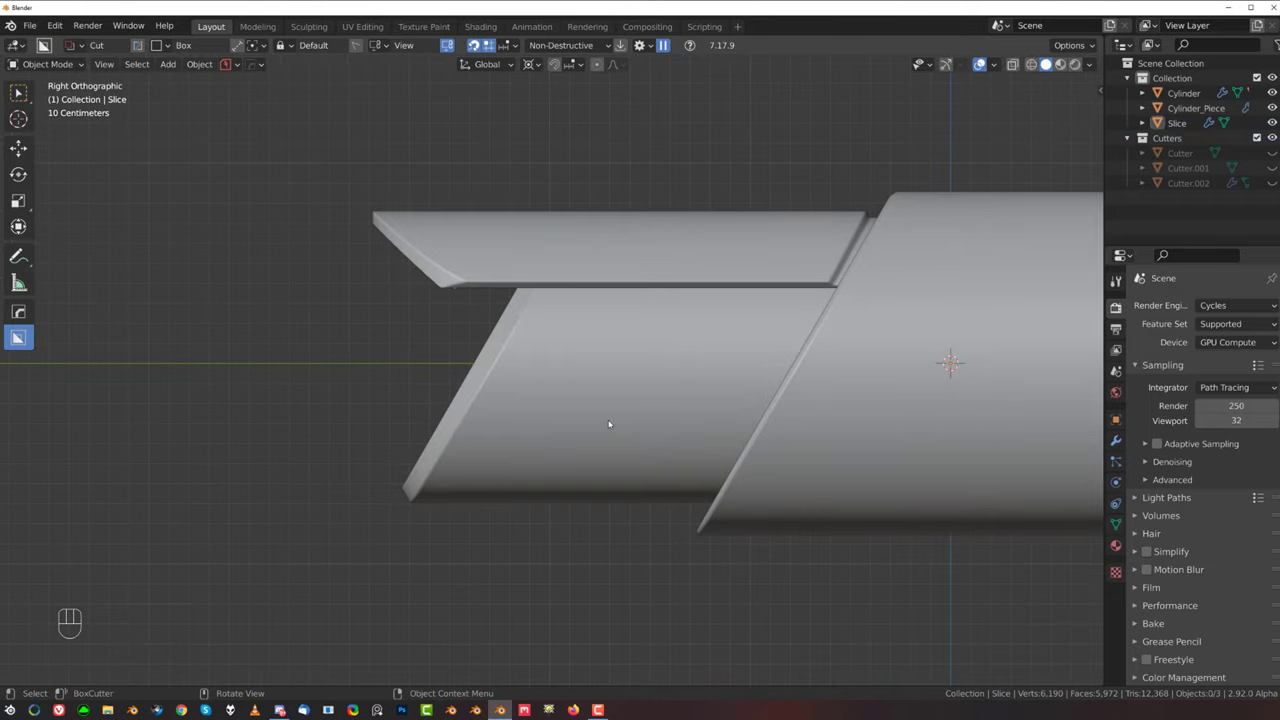
left_click(603, 417)
key("Tab")
key("Tab")
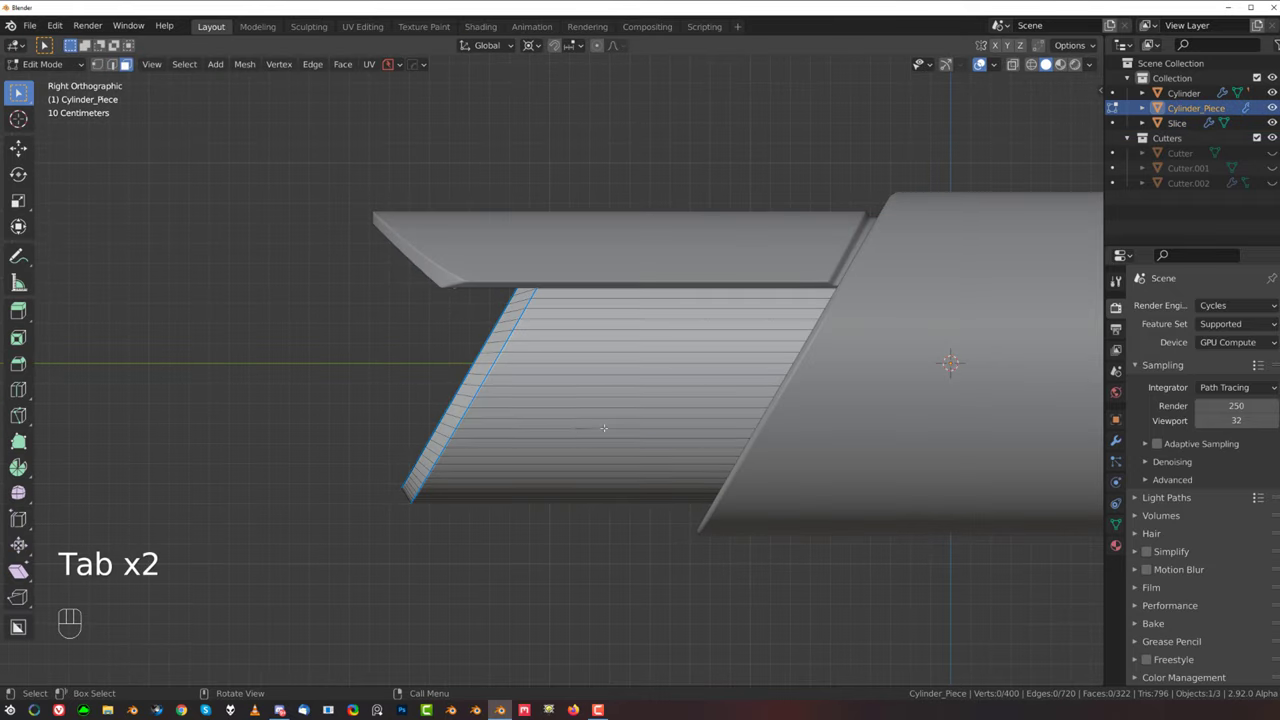
left_click(577, 428)
middle_click_drag(569, 463, 680, 414)
left_click(517, 455, "ctrl")
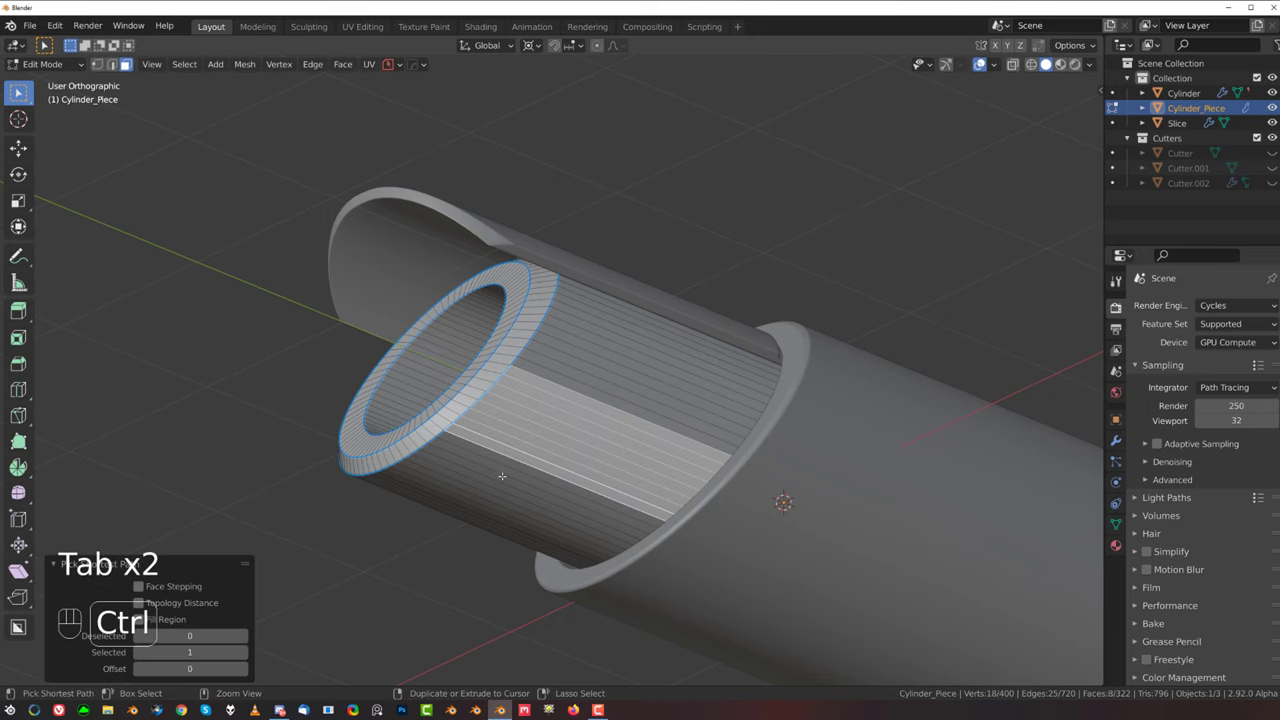
left_click(500, 470, "ctrl")
middle_click_drag(500, 470, 470, 512)
key("q")
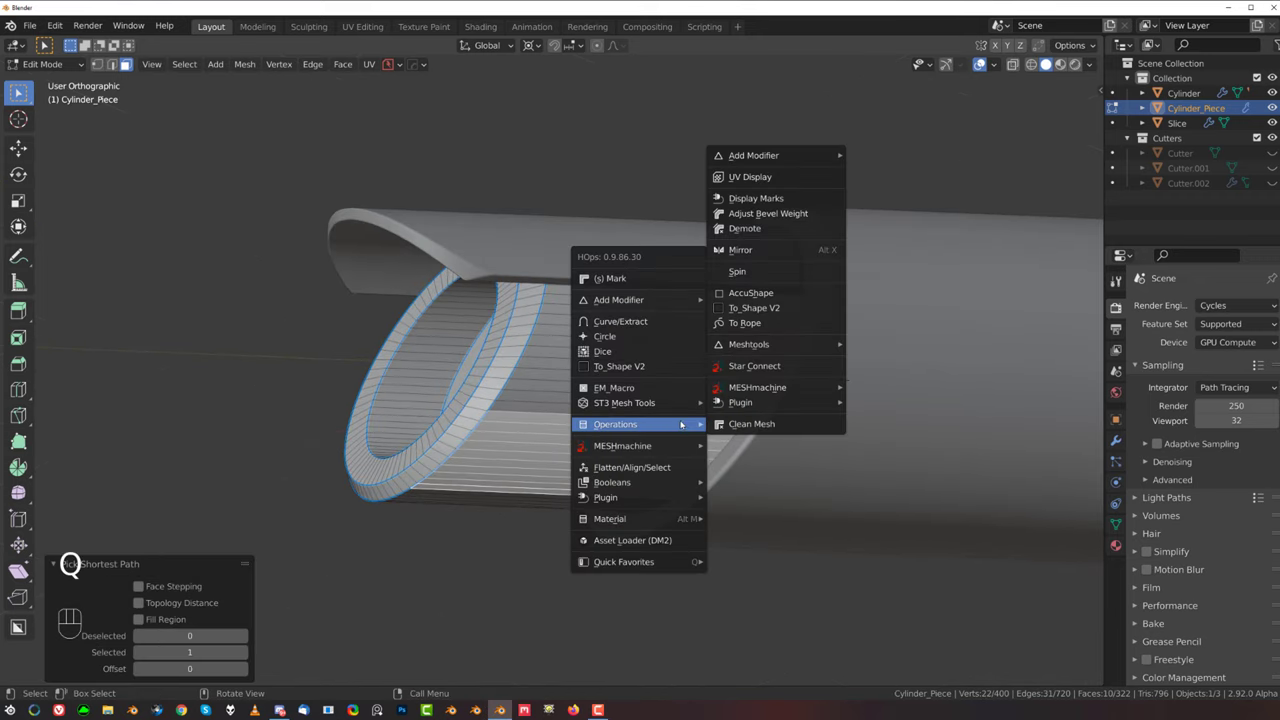
left_click(643, 320)
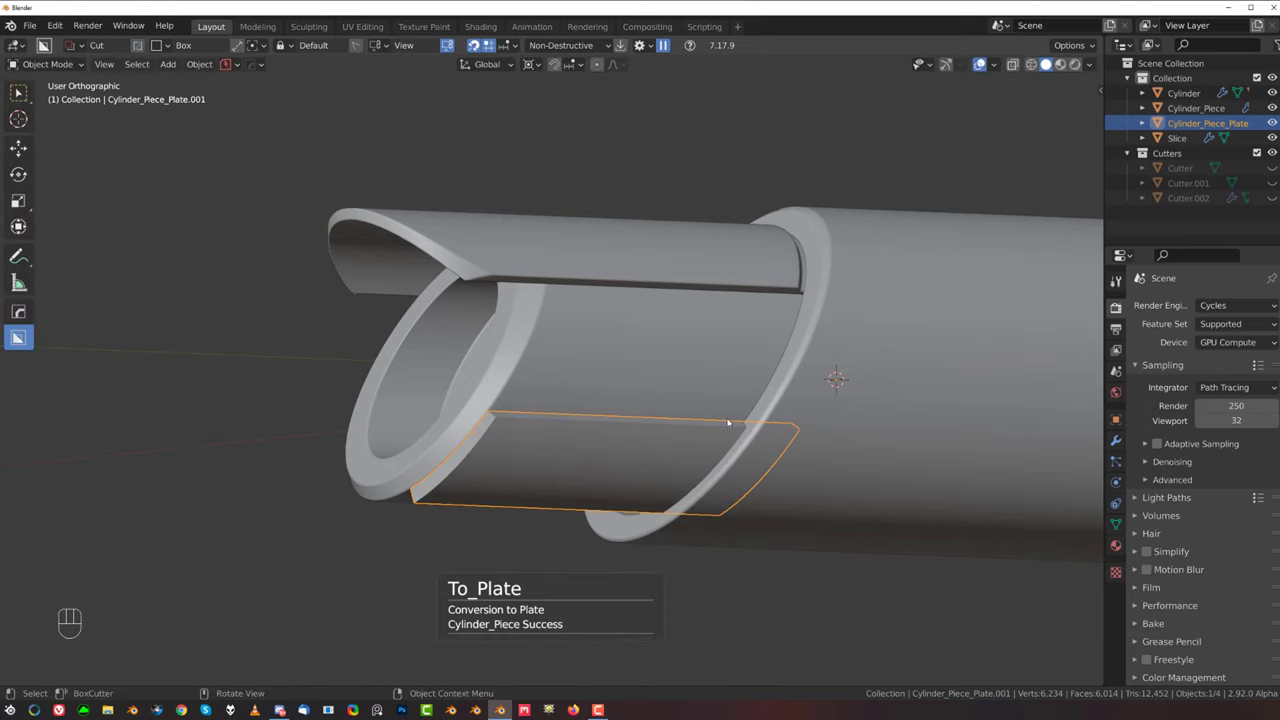
Step: Apply the new lower plate's thickness to its mesh with the HOps Csharp apply operation and isolate the plate
middle_click_drag(728, 422, 806, 429)
key("Tab")
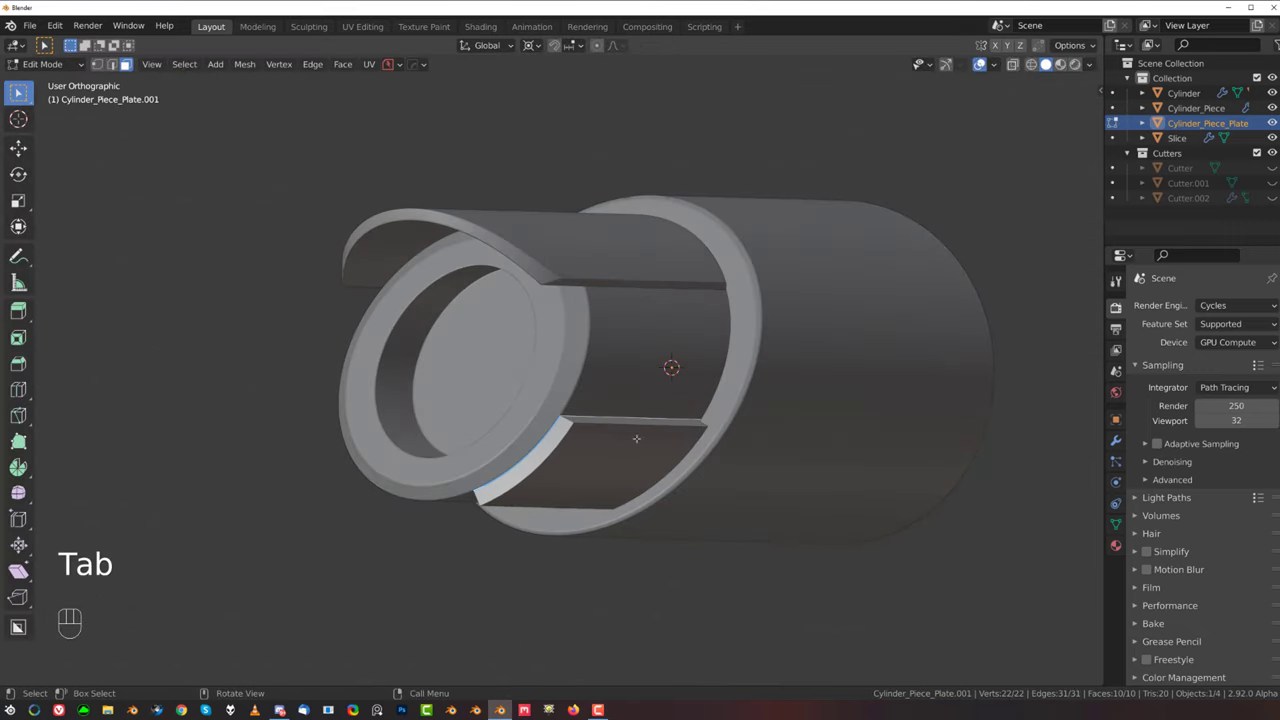
key("Tab")
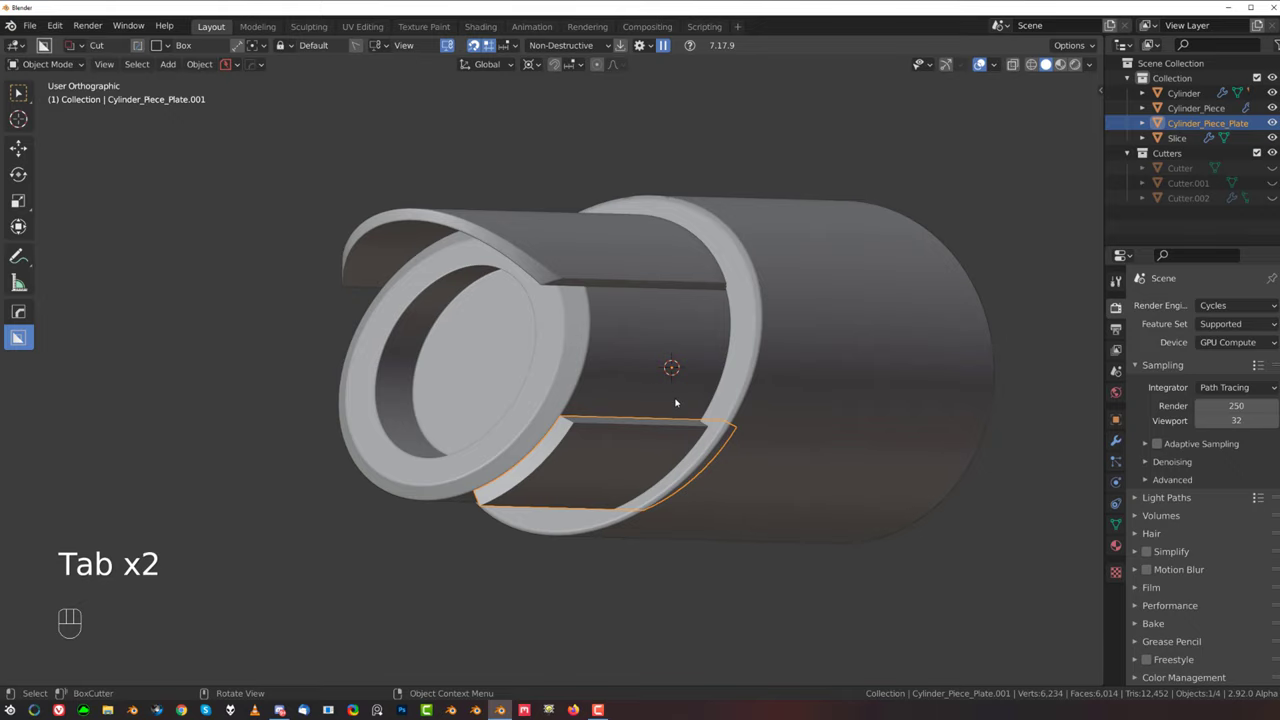
key("q")
left_click(676, 402, "ctrl")
key("slash")
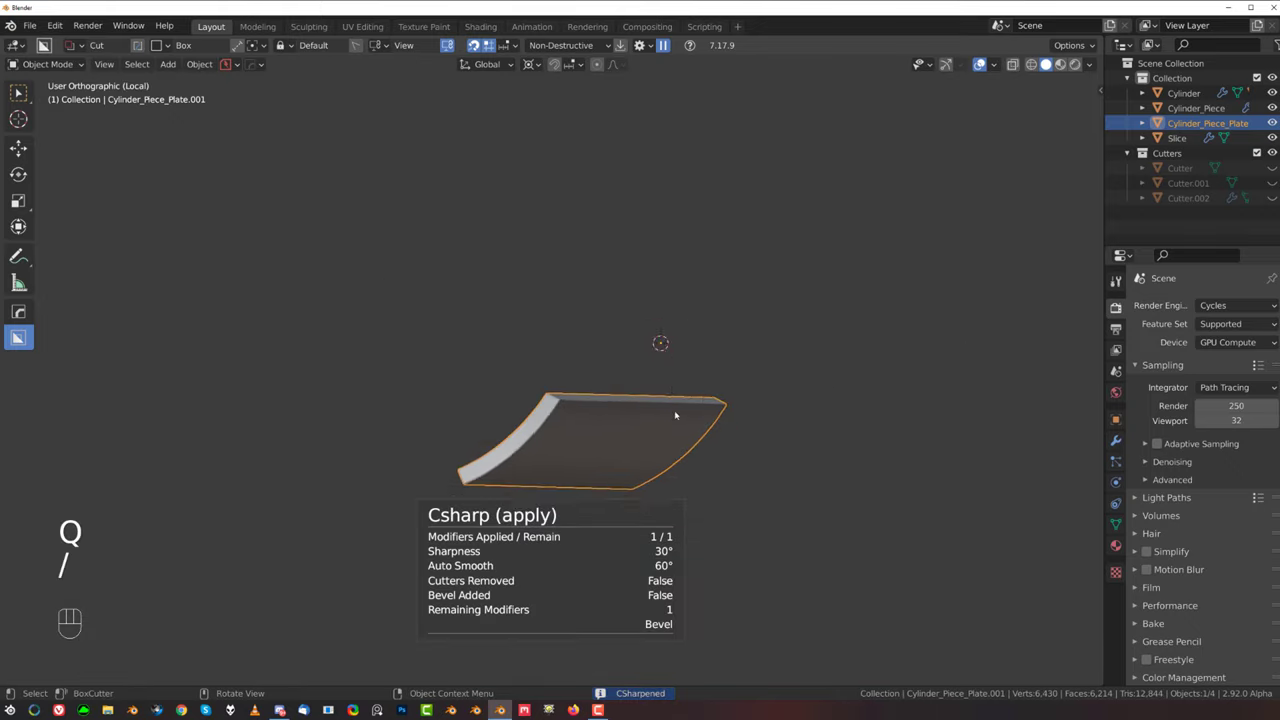
Step: Add one loop cut across the lower plate near the outer shell and bevel it 0.0194 m wide with one segment
key("Tab")
key("slash")
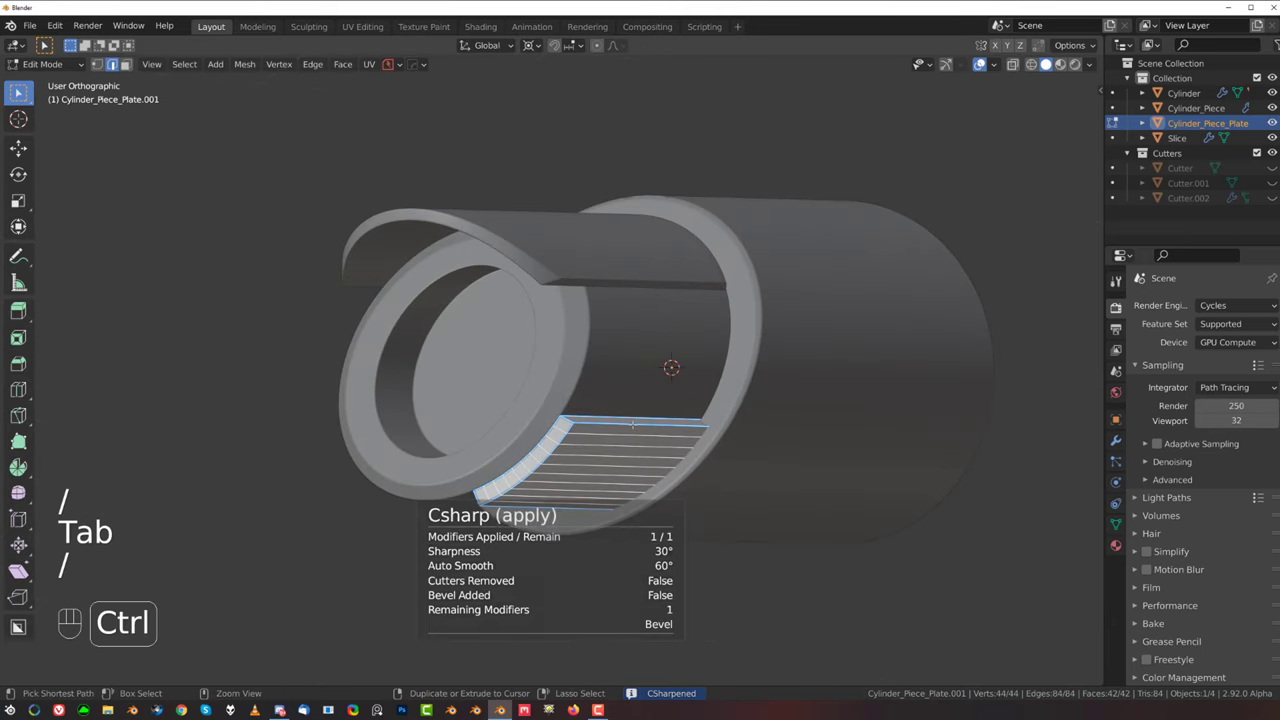
key("ctrl+r")
left_click(645, 447)
left_click(693, 450)
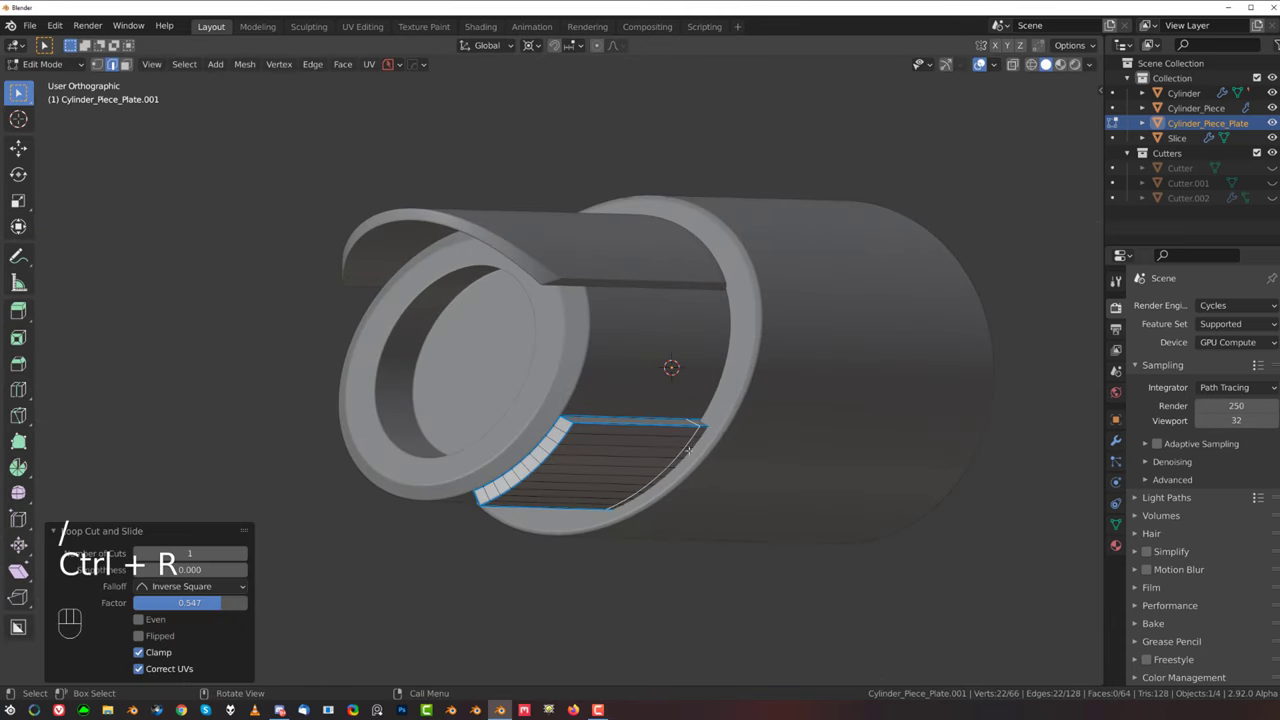
key("ctrl+b")
left_click(833, 483)
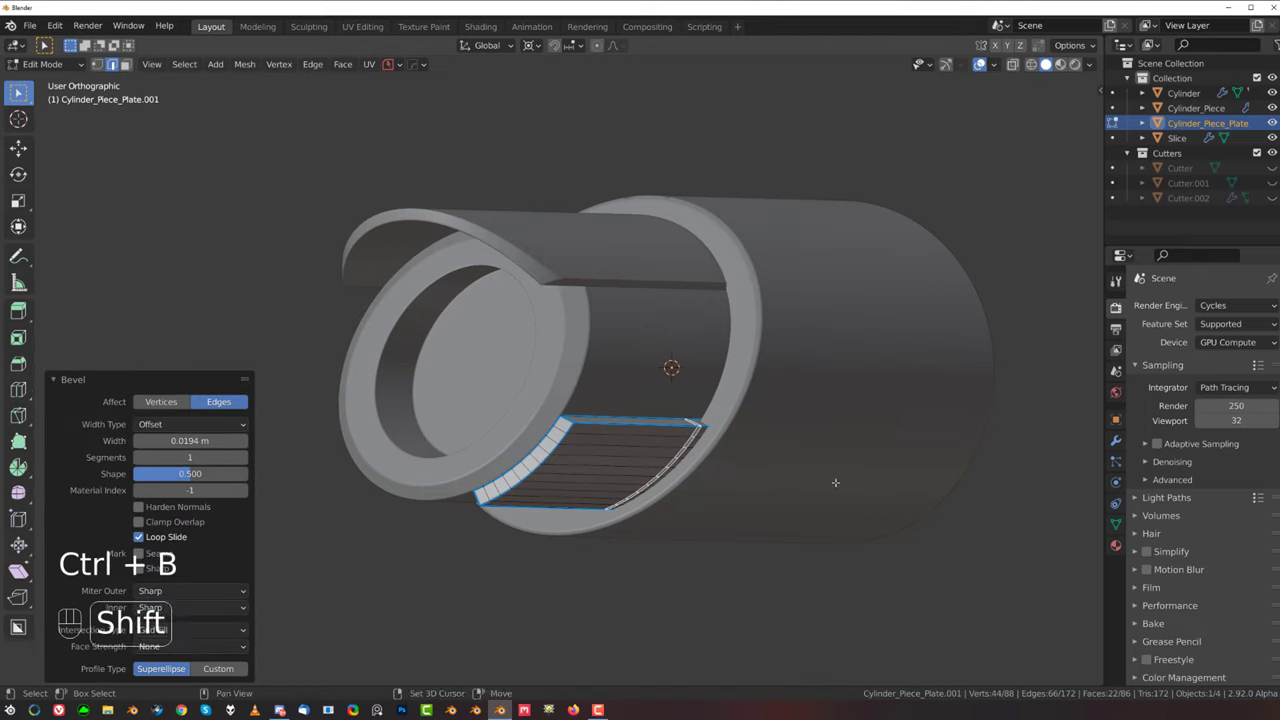
Step: Isolate the lower plate and scale the ten outer faces at its shell end slightly inward in X and Z, excluding Y
key("slash")
middle_click_drag(763, 463, 700, 338)
key("Tab")
left_click(698, 331)
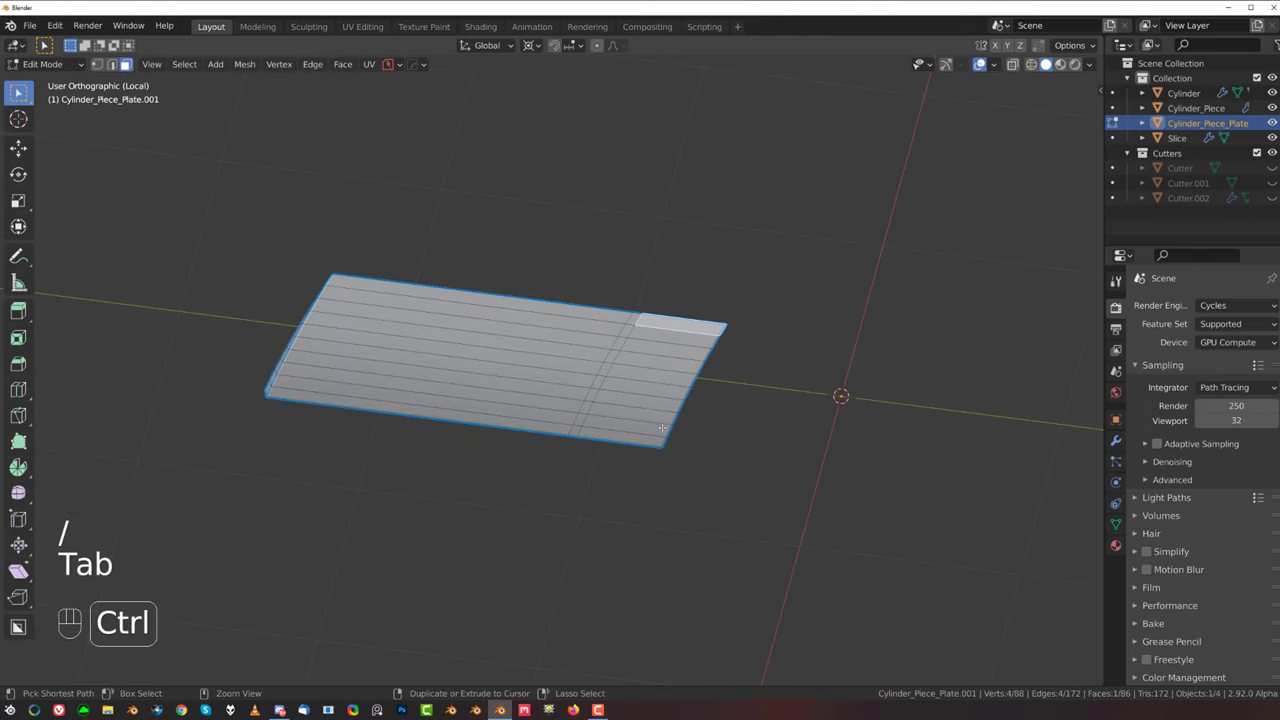
left_click(653, 438, "ctrl")
middle_click_drag(703, 440, 544, 457)
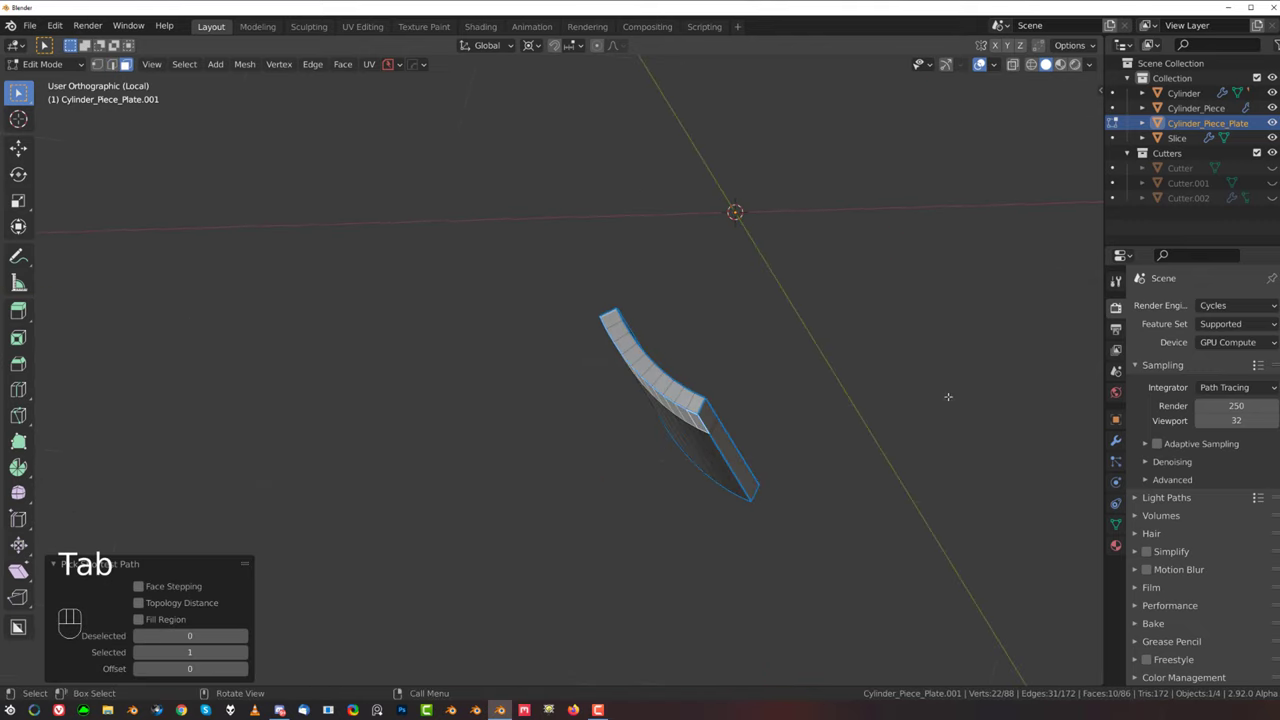
key("s")
key("shift+y")
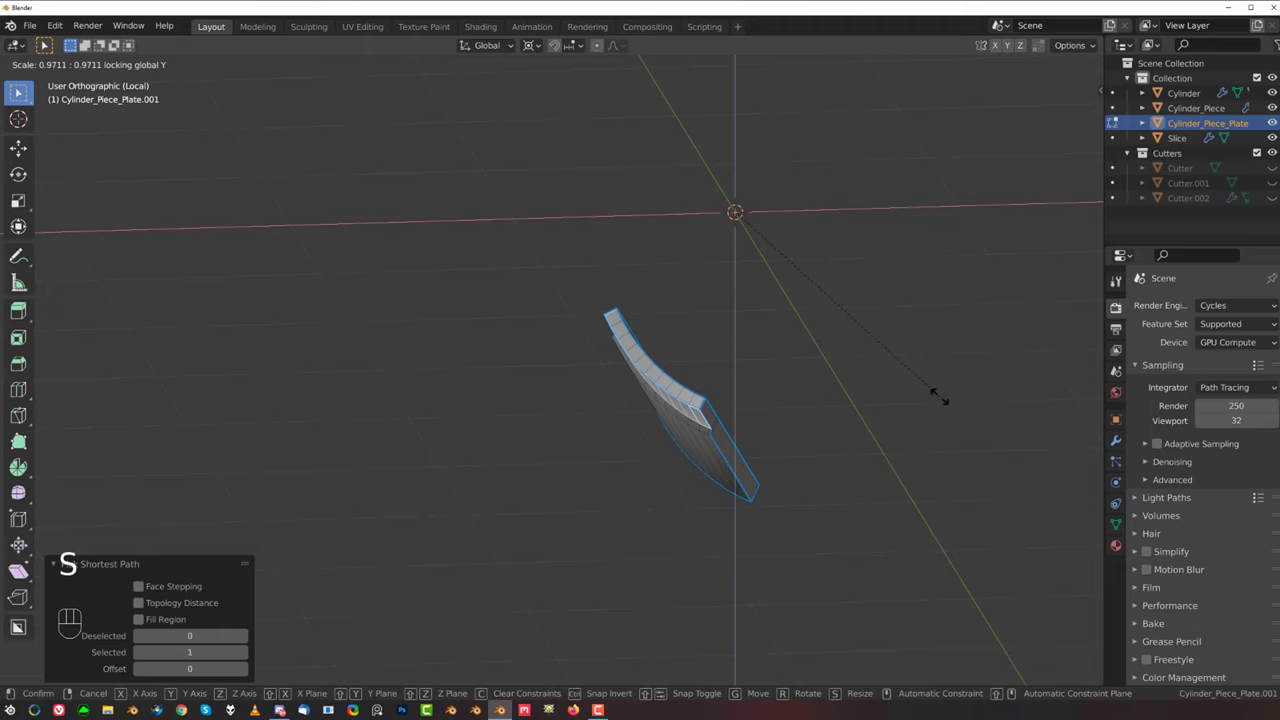
left_click(726, 394)
Step: With the whole model shown again, scale the plate's stepped faces inward by a further 0.990 in X and Z, excluding Y
key("slash")
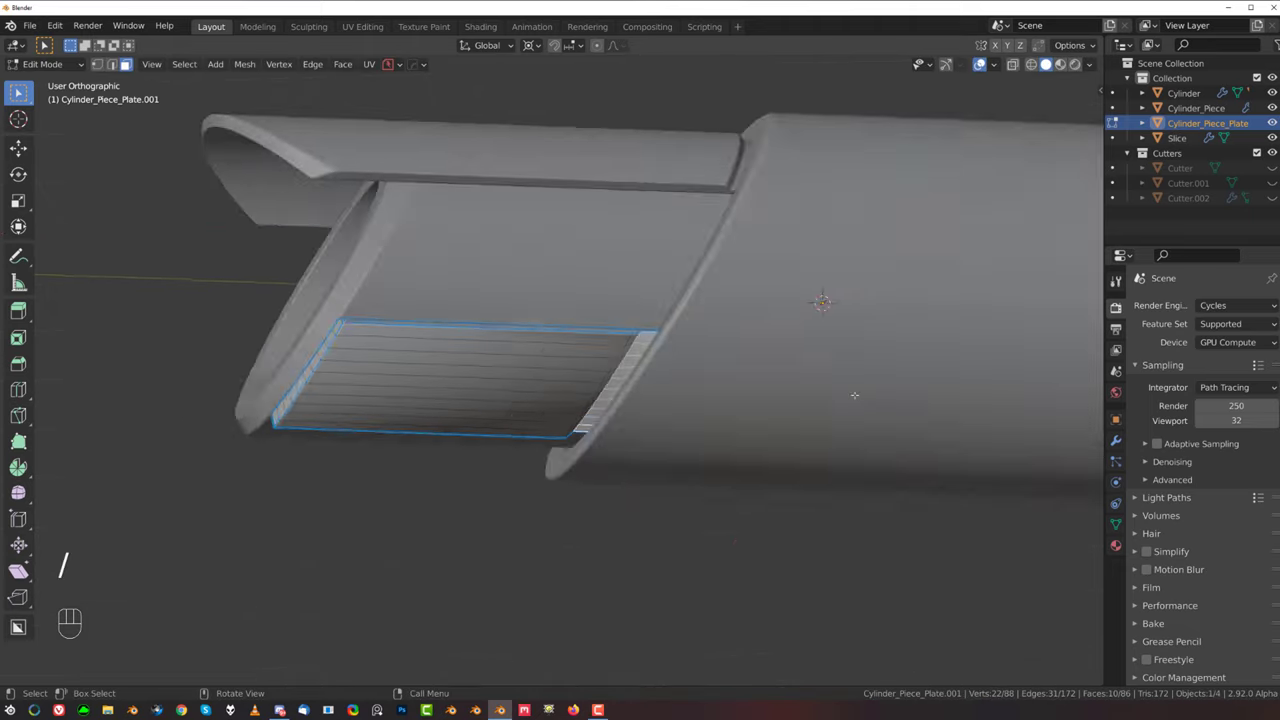
middle_click_drag(743, 439, 700, 434)
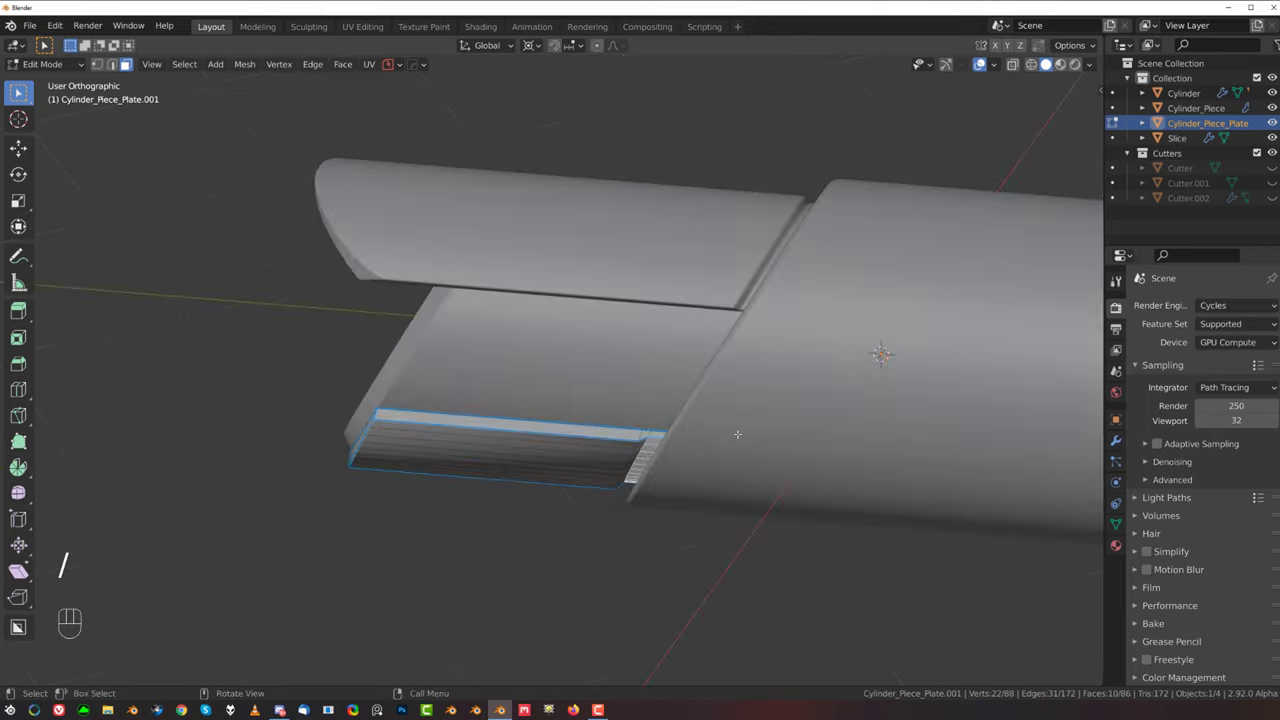
key("s")
key("shift+y")
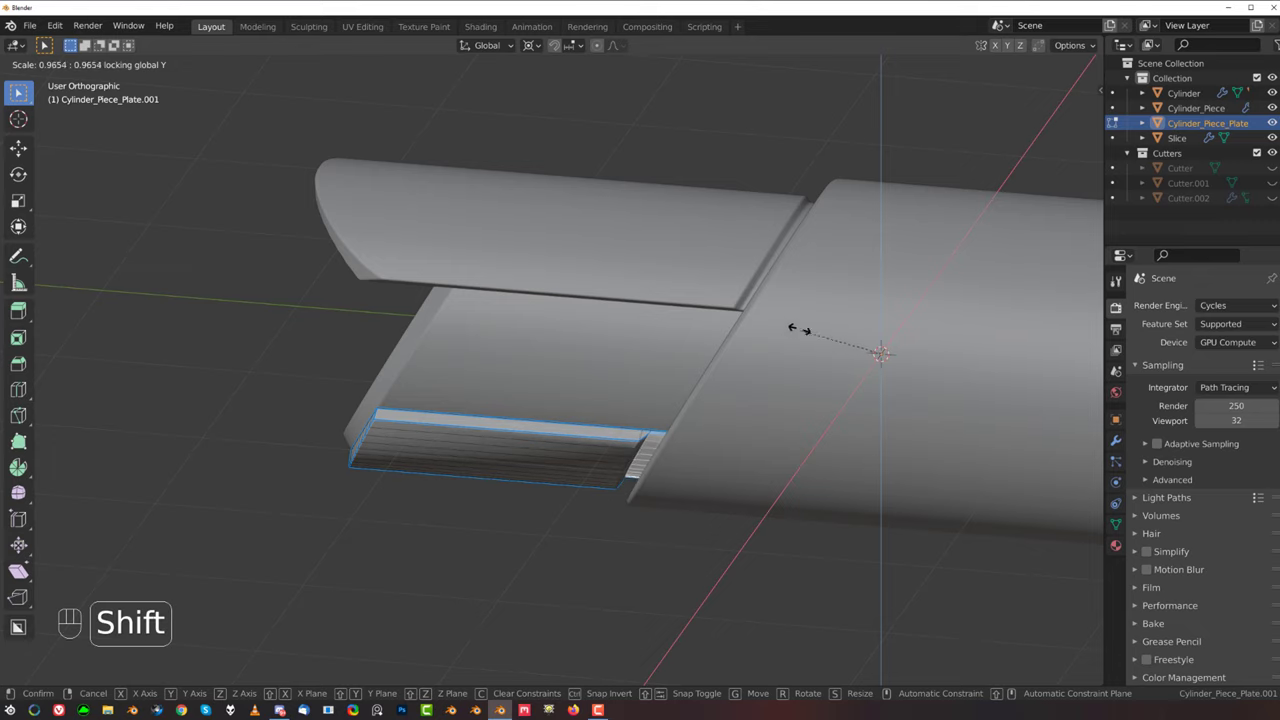
left_click(767, 315)
Step: Return to Object Mode and run the HOps Sharpen operation on the stepped lower plate
scroll(732, 460, "up", 4)
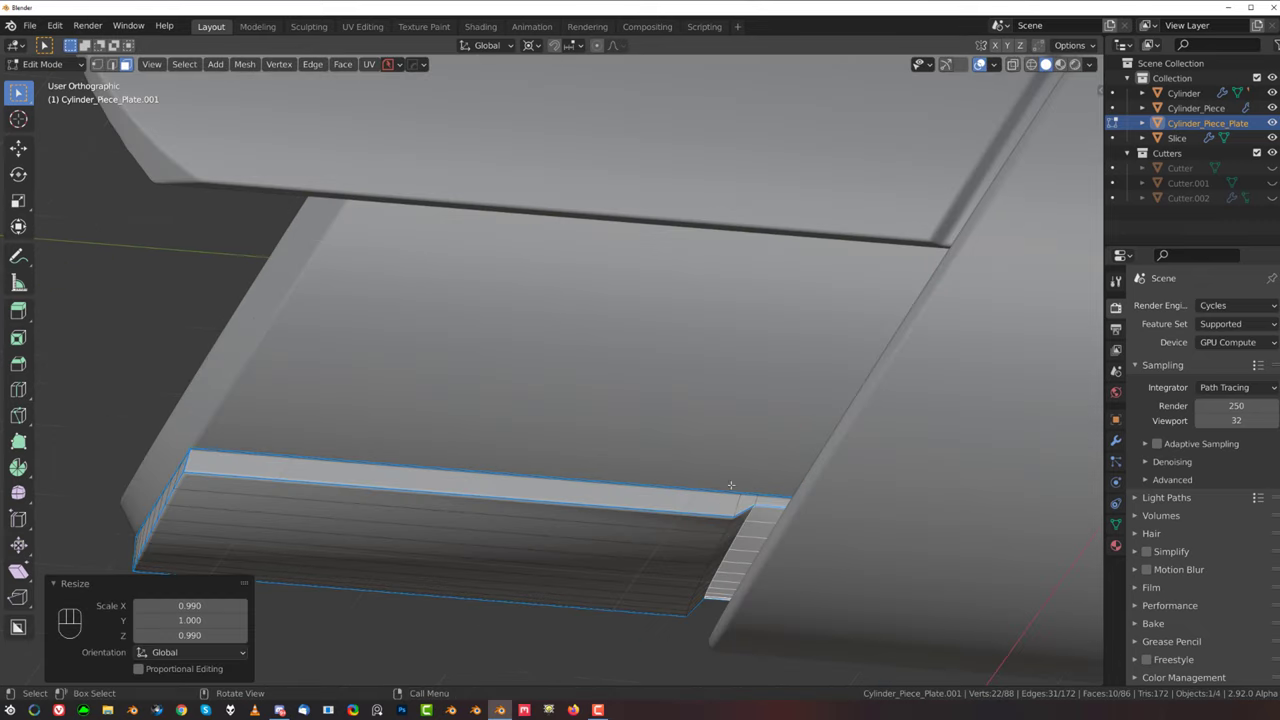
middle_click_drag(731, 486, 700, 379)
key("Tab")
scroll(700, 379, "down", 3)
key("q")
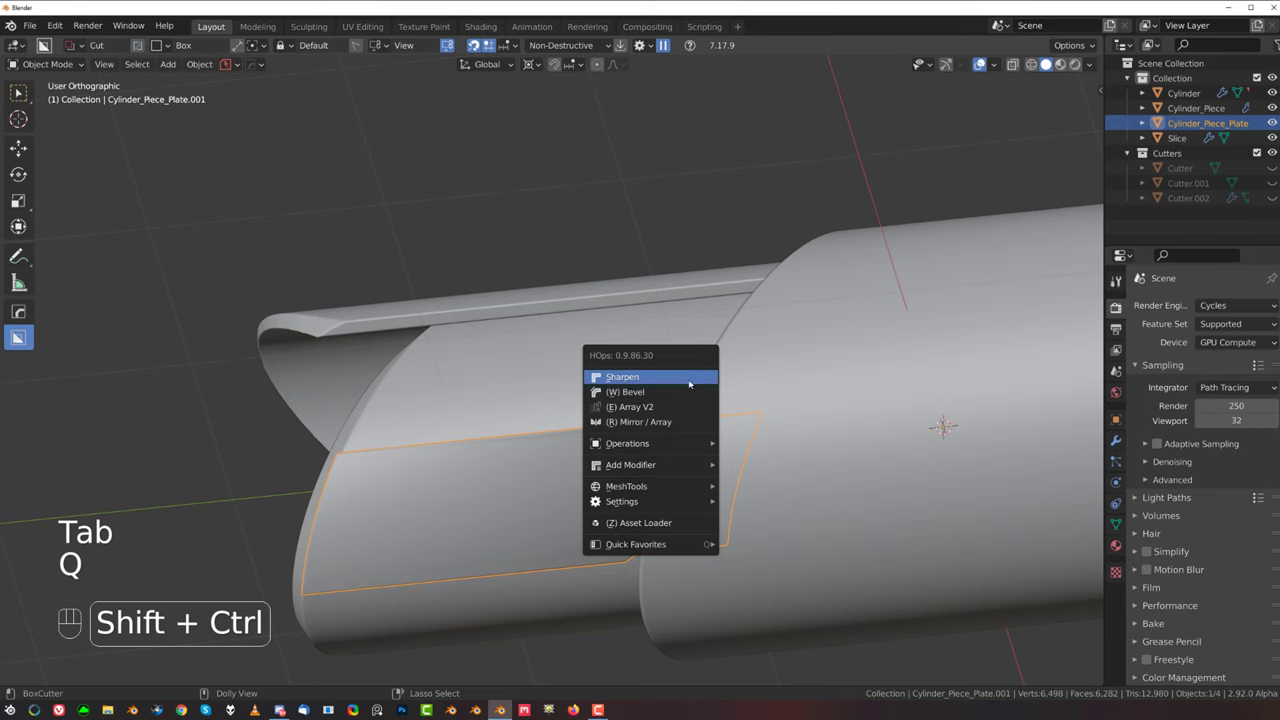
left_click(697, 376, "ctrl+shift")
Step: Extend the lower plate's slanted free-end faces along Y by about -0.47 m, and then farther out past the inner cylinder
scroll(655, 398, "down", 2)
middle_click_drag(649, 400, 666, 431)
key("Tab")
left_click(579, 432)
left_click(493, 501, "ctrl")
key("g")
key("y")
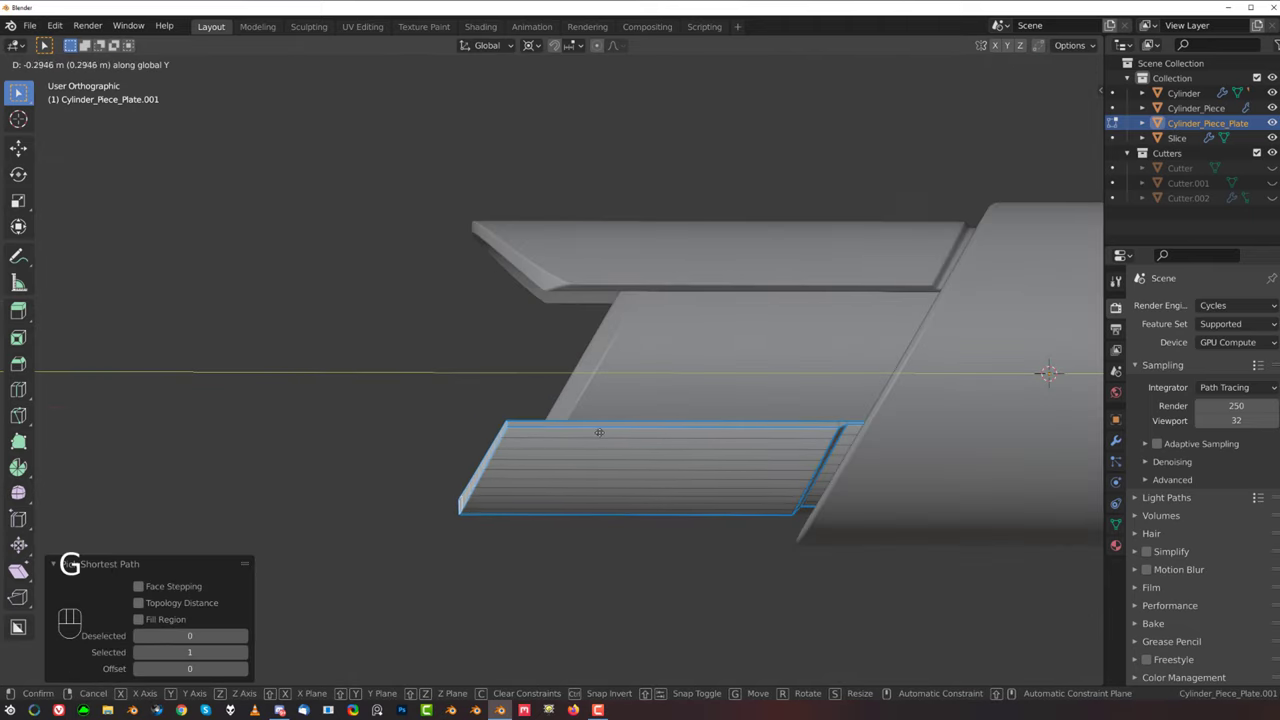
left_click(572, 432)
key("g")
key("y")
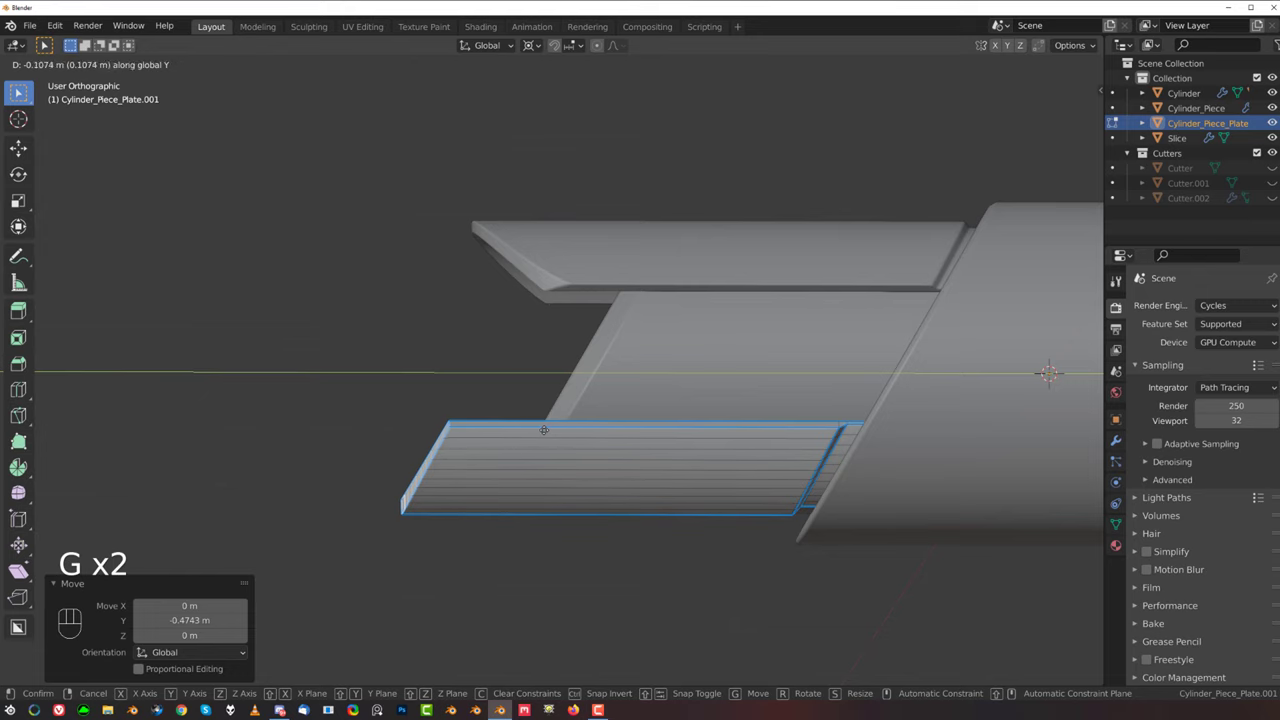
left_click(480, 431)
key("Tab")
Step: Align the view squarely to a middle outer face of the lower plate with HOps Align View
scroll(480, 323, "down", 3)
middle_click_drag(480, 323, 535, 329)
scroll(623, 406, "up", 4)
key("Tab")
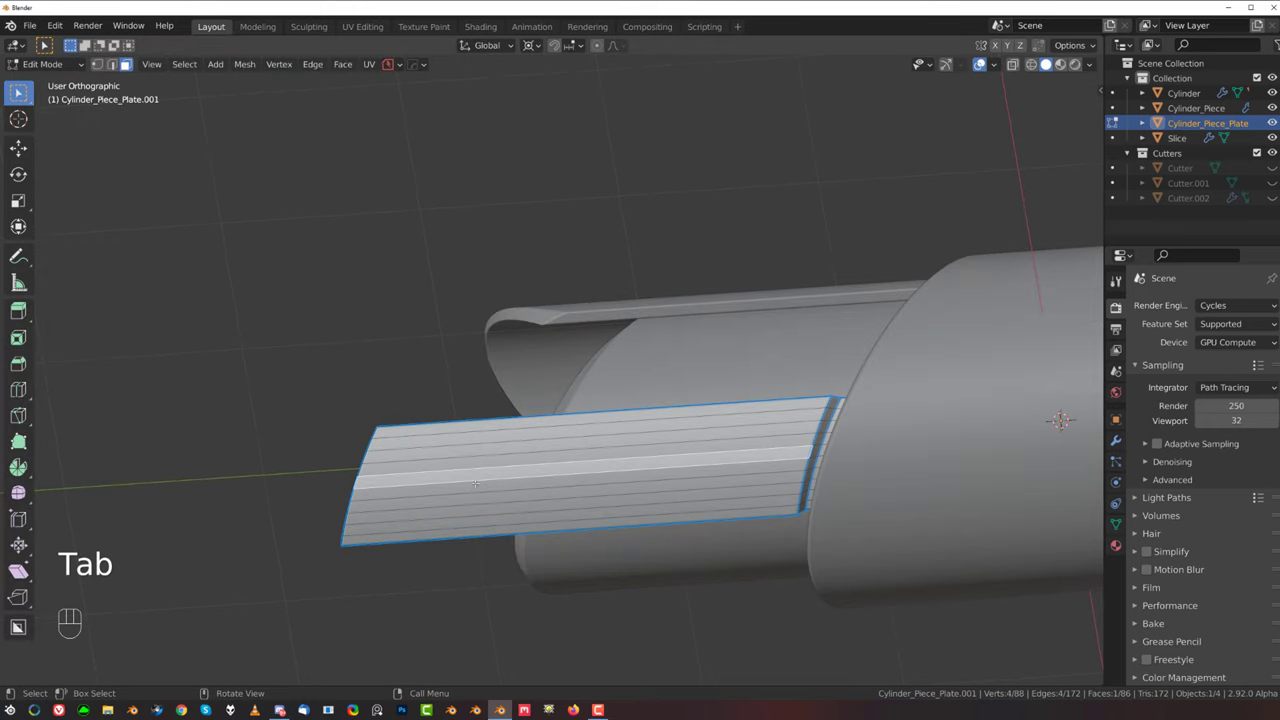
key("ctrl+q")
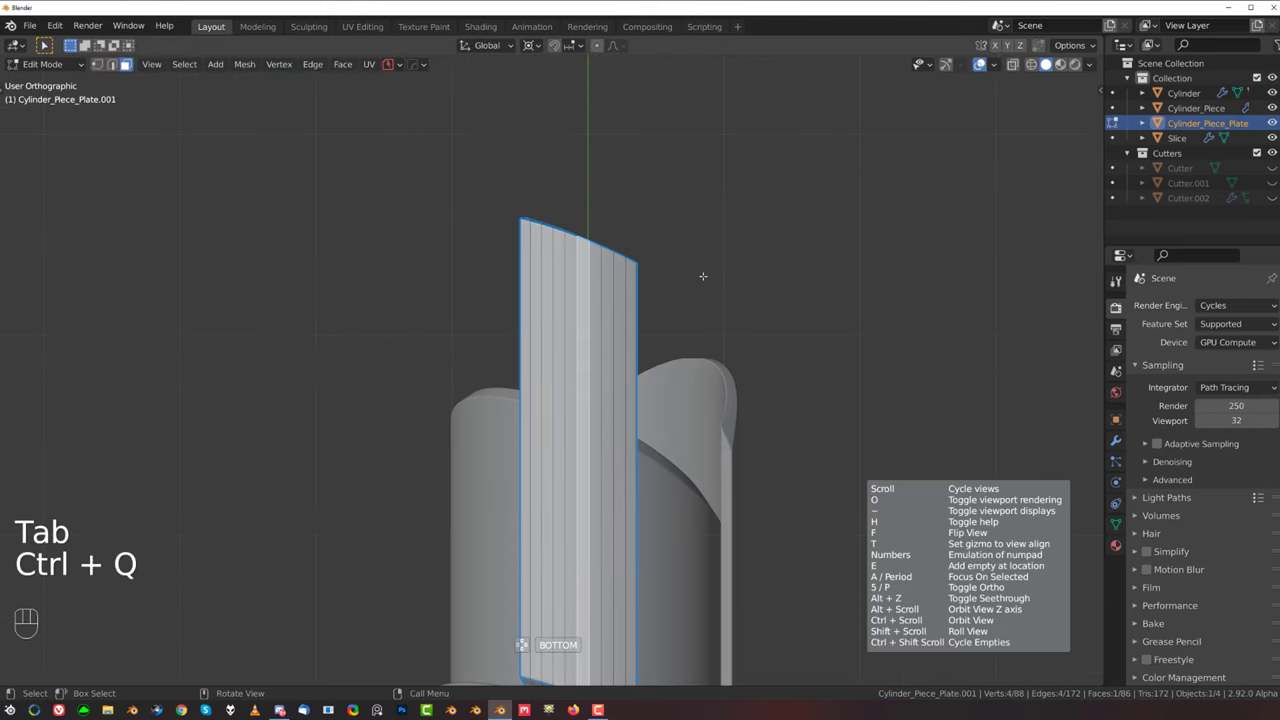
key("q")
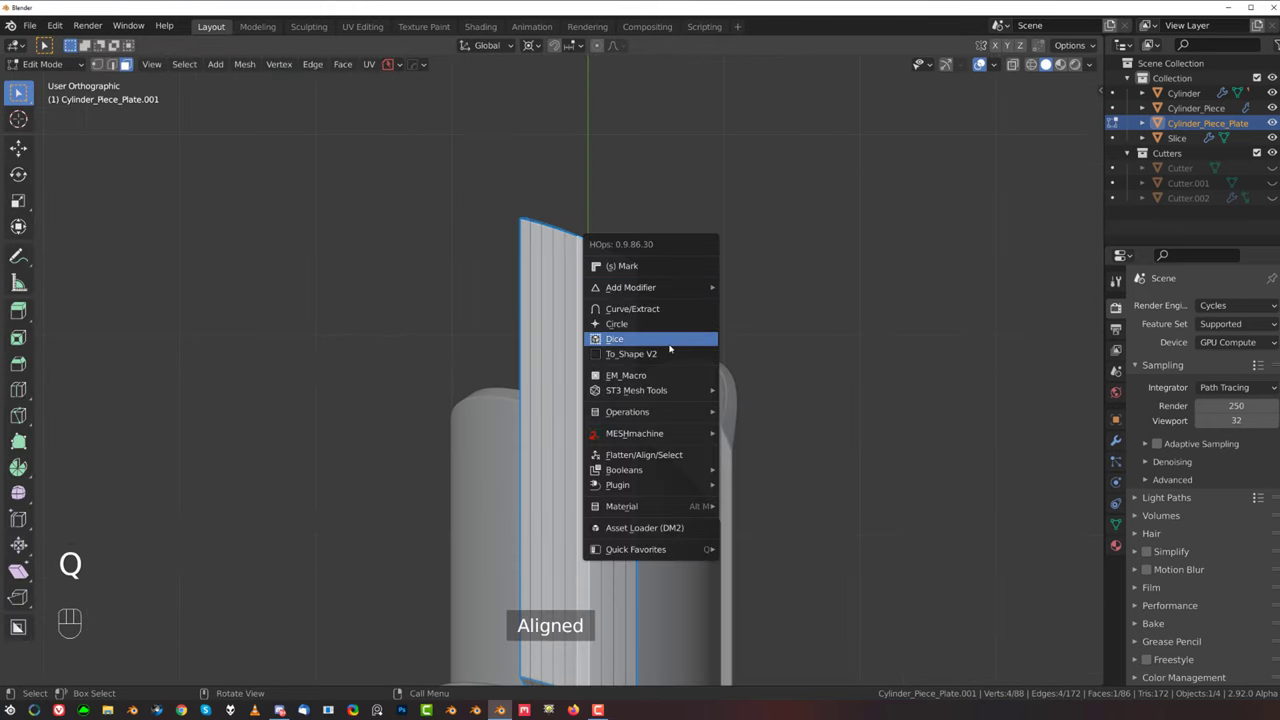
mouse_move(705, 390)
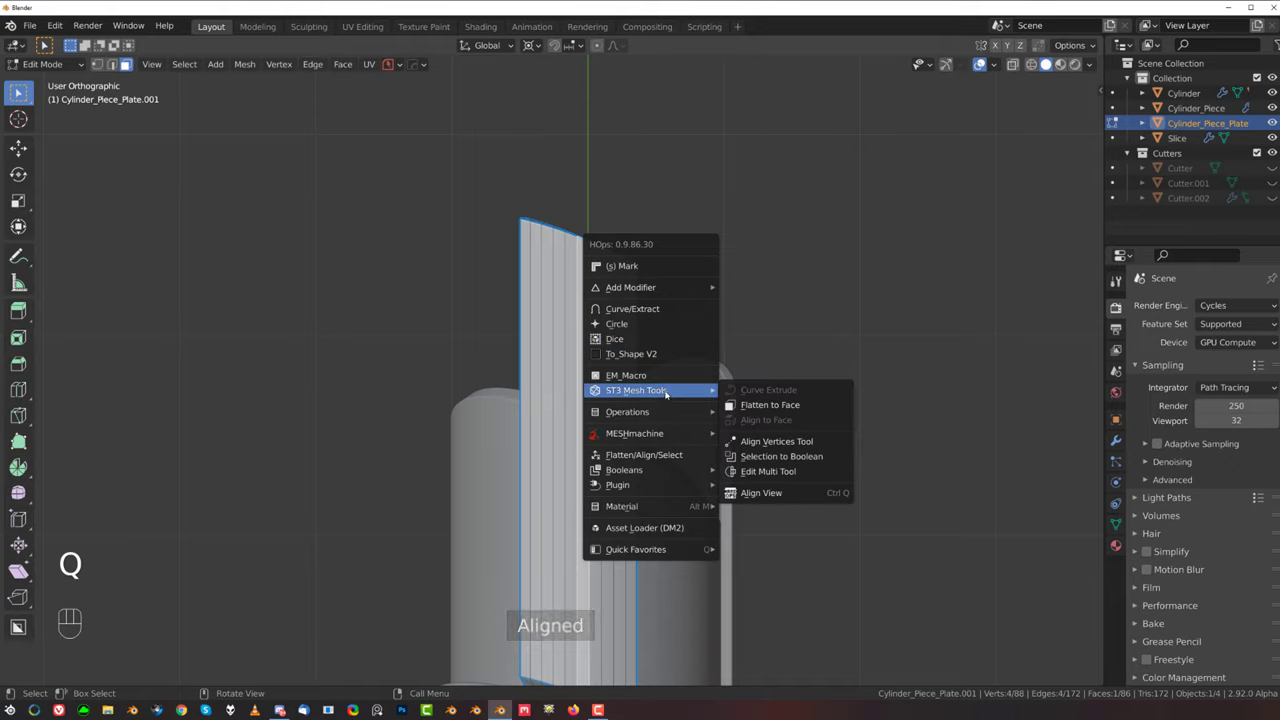
right_click(768, 494)
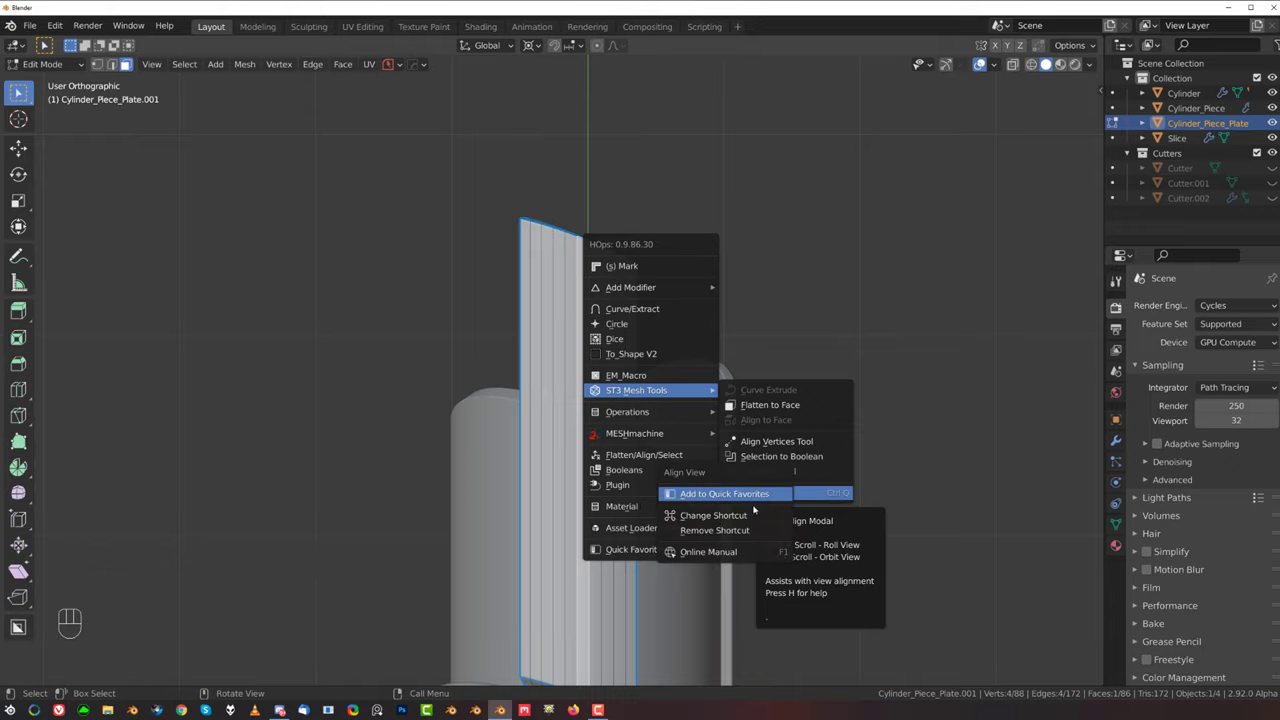
scroll(671, 320, "up", 2)
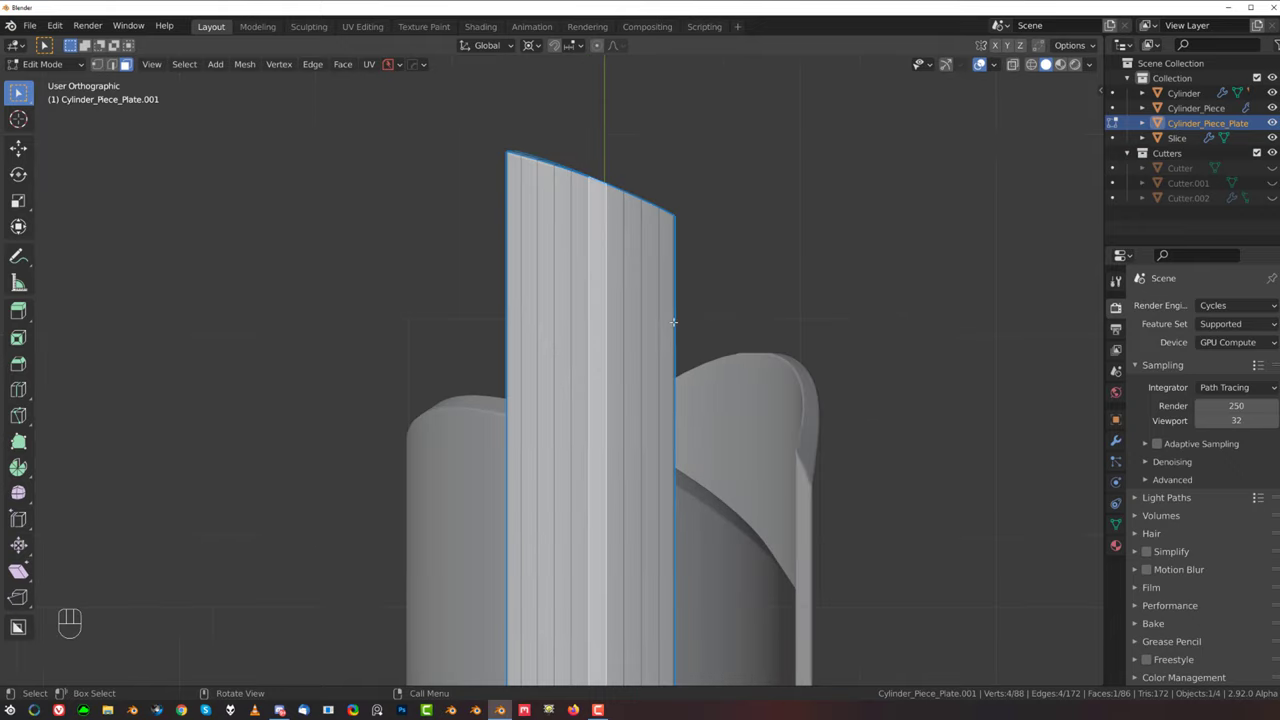
Step: Leave Edit Mode on the lower plate while keeping the view aligned to it
middle_click_drag(671, 320, 631, 228, "shift")
scroll(604, 315, "down", 4)
mouse_move(596, 332)
middle_mouse_down("shift")
mouse_move(598, 275)
mouse_move(578, 331)
mouse_move(565, 327)
mouse_move(577, 334)
middle_mouse_up("shift")
scroll(598, 278, "up", 2)
key("Tab")
middle_click_drag(564, 250, 556, 291, "shift")
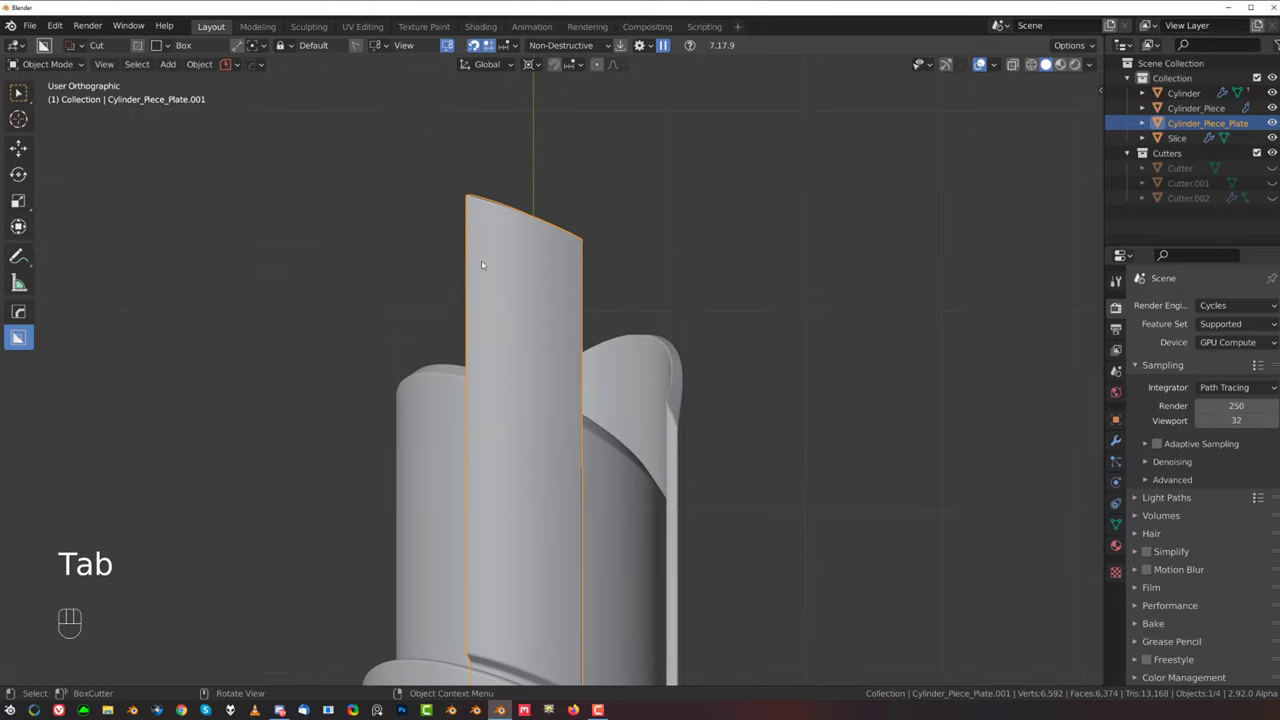
scroll(502, 287, "down", 2)
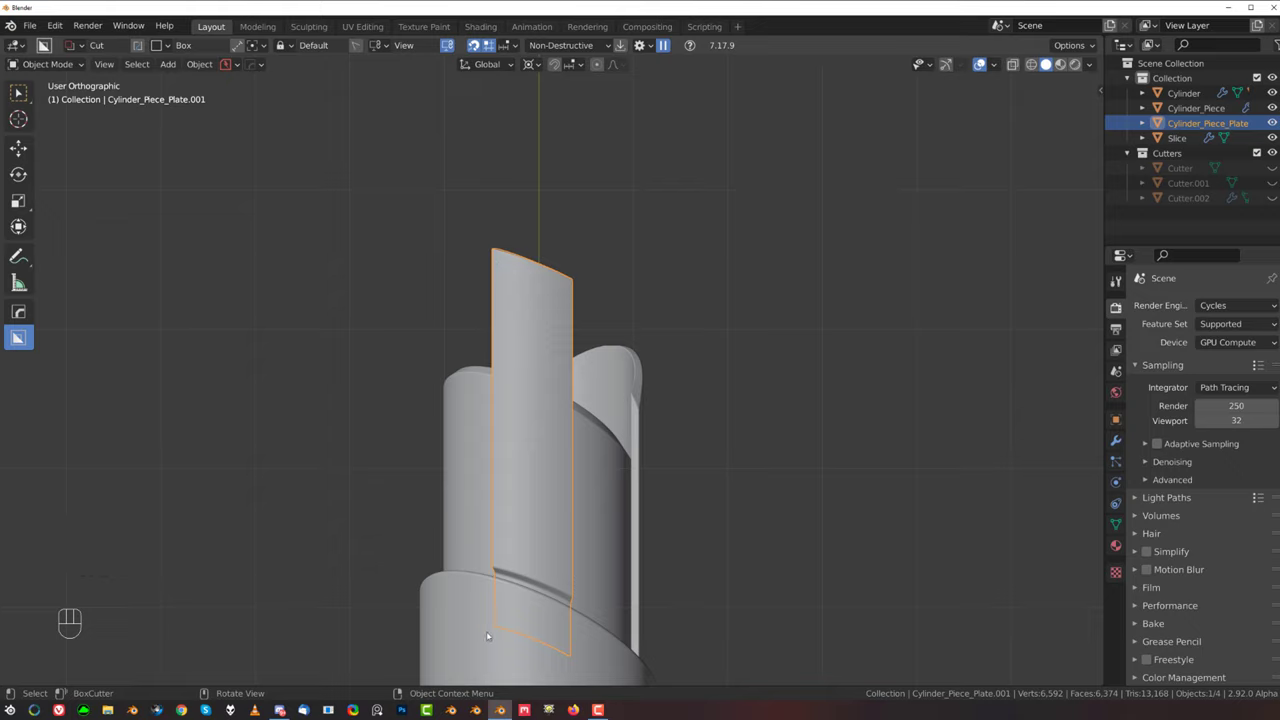
mouse_move(490, 634)
left_mouse_down()
mouse_move(497, 554)
mouse_move(551, 372)
mouse_move(580, 337)
mouse_move(579, 305)
left_mouse_up()
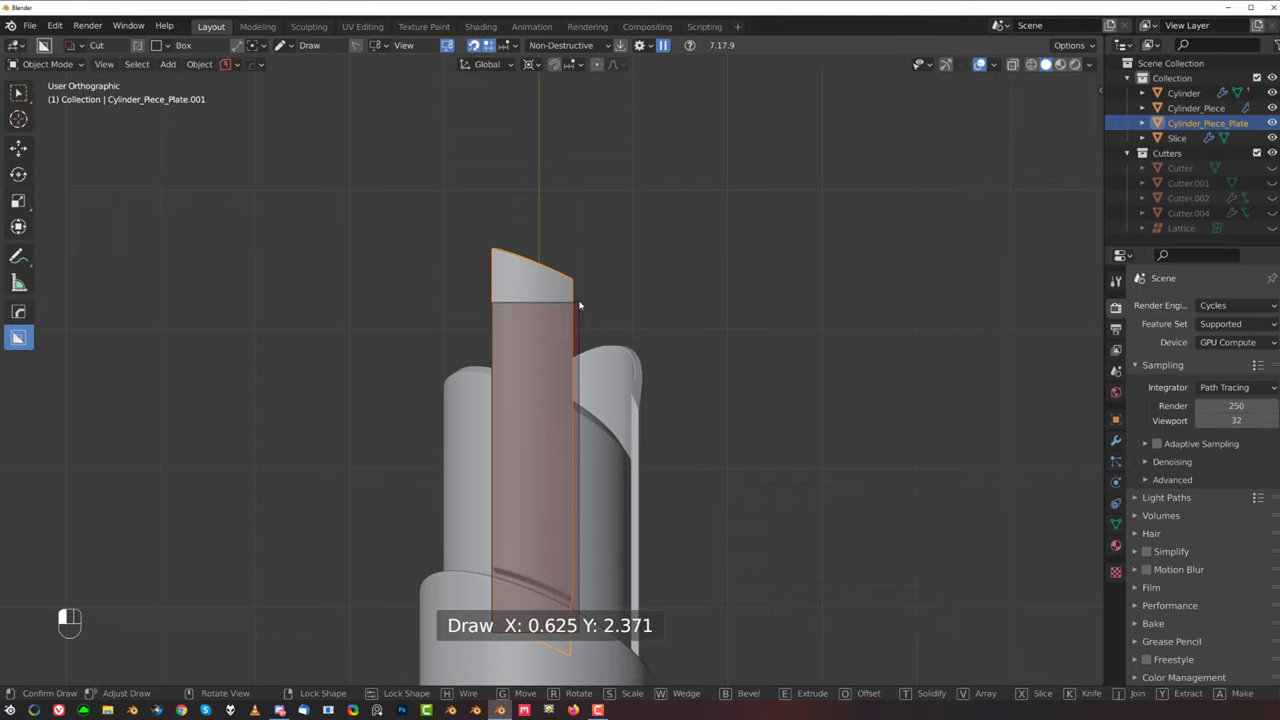
left_click_drag(577, 246, 575, 256)
right_click(588, 238)
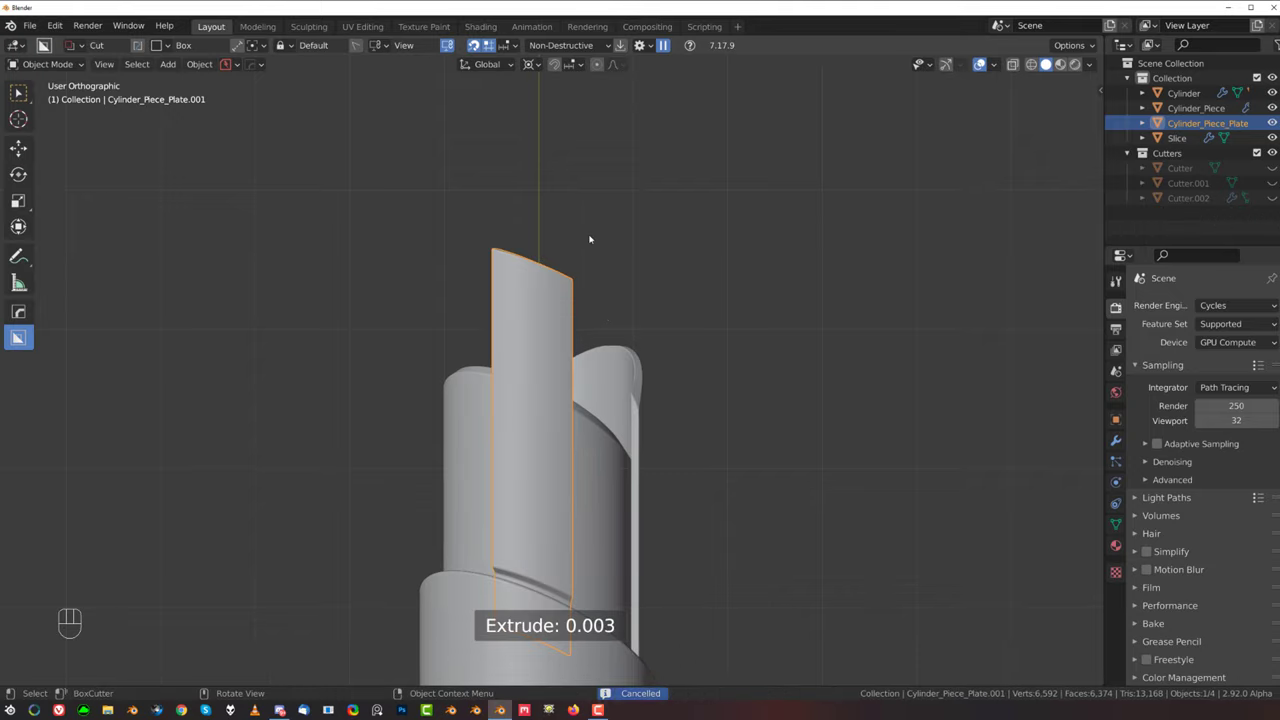
Step: Switch the BoxCutter shape to Ngon
middle_click_drag(409, 298, 413, 311, "shift")
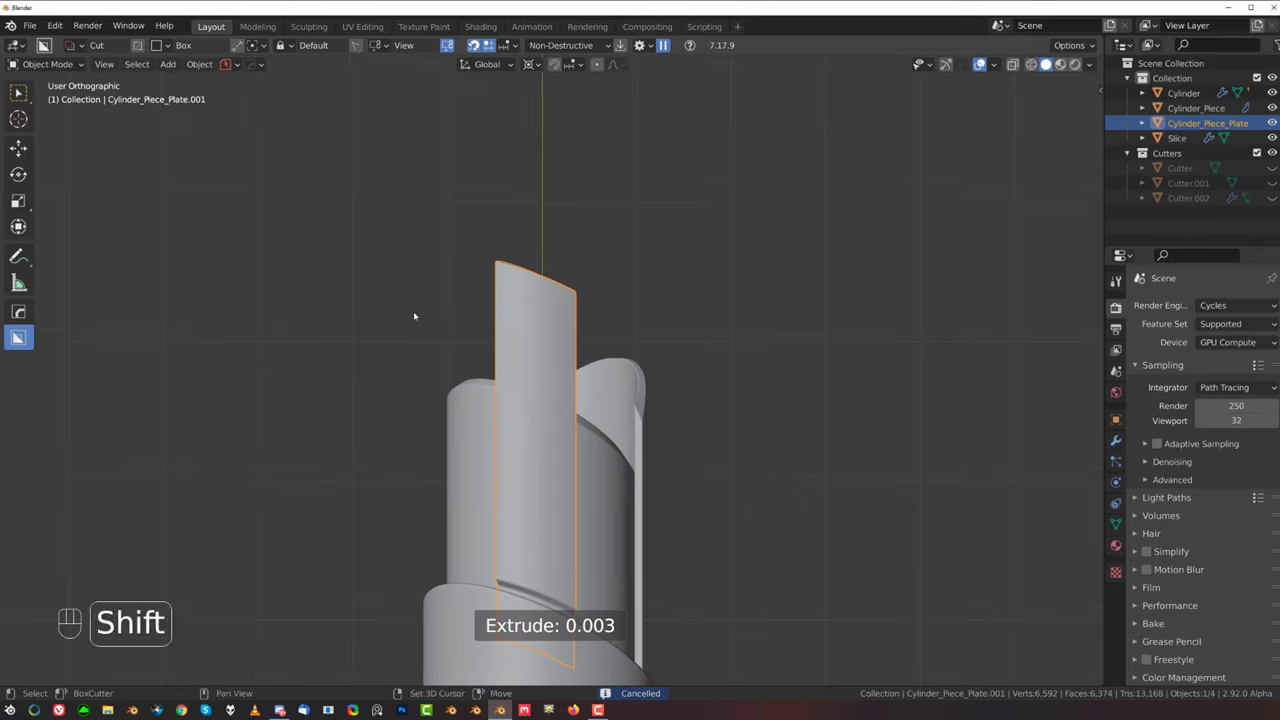
key("d")
key("d")
left_click(393, 429)
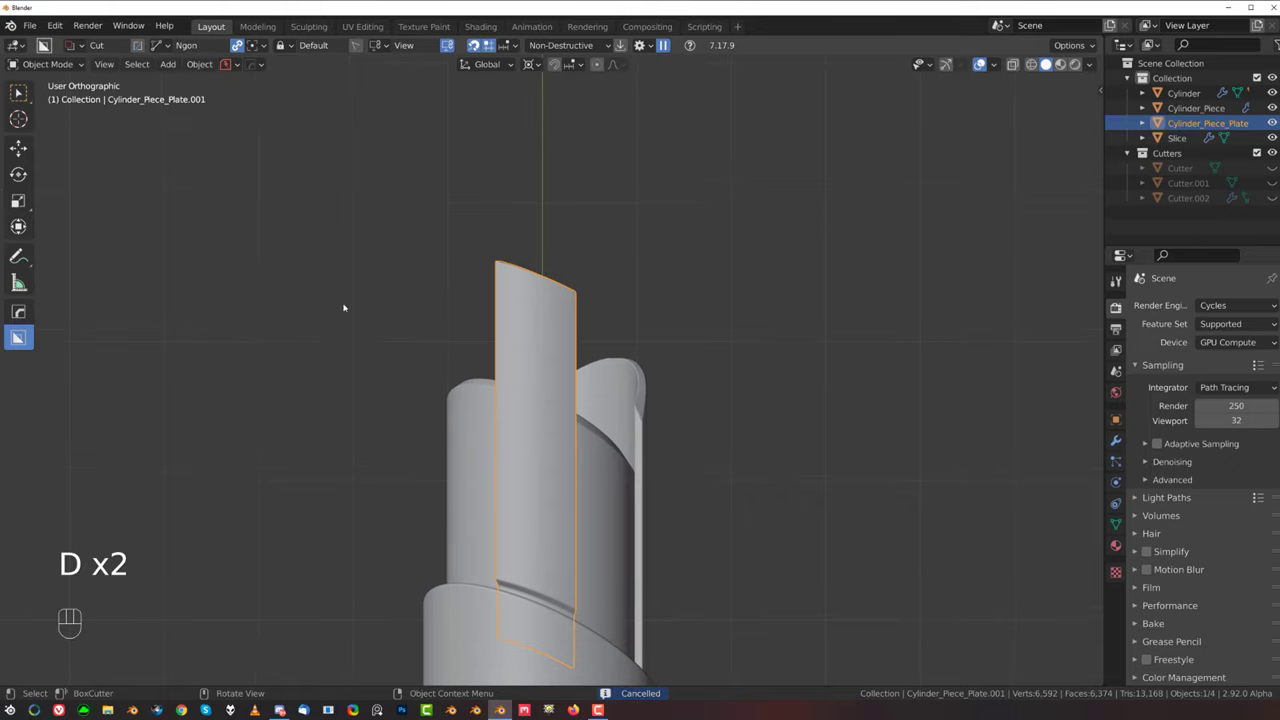
left_click_drag(211, 370, 399, 320)
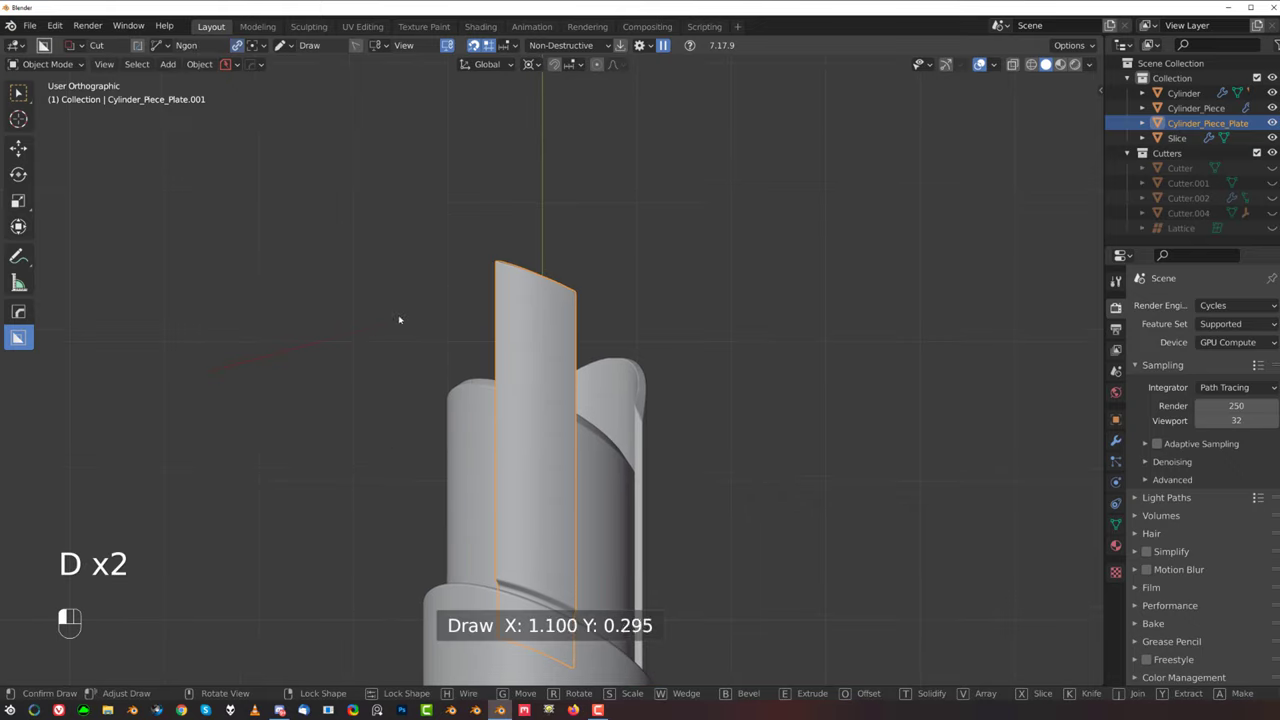
left_click(530, 284)
key("b")
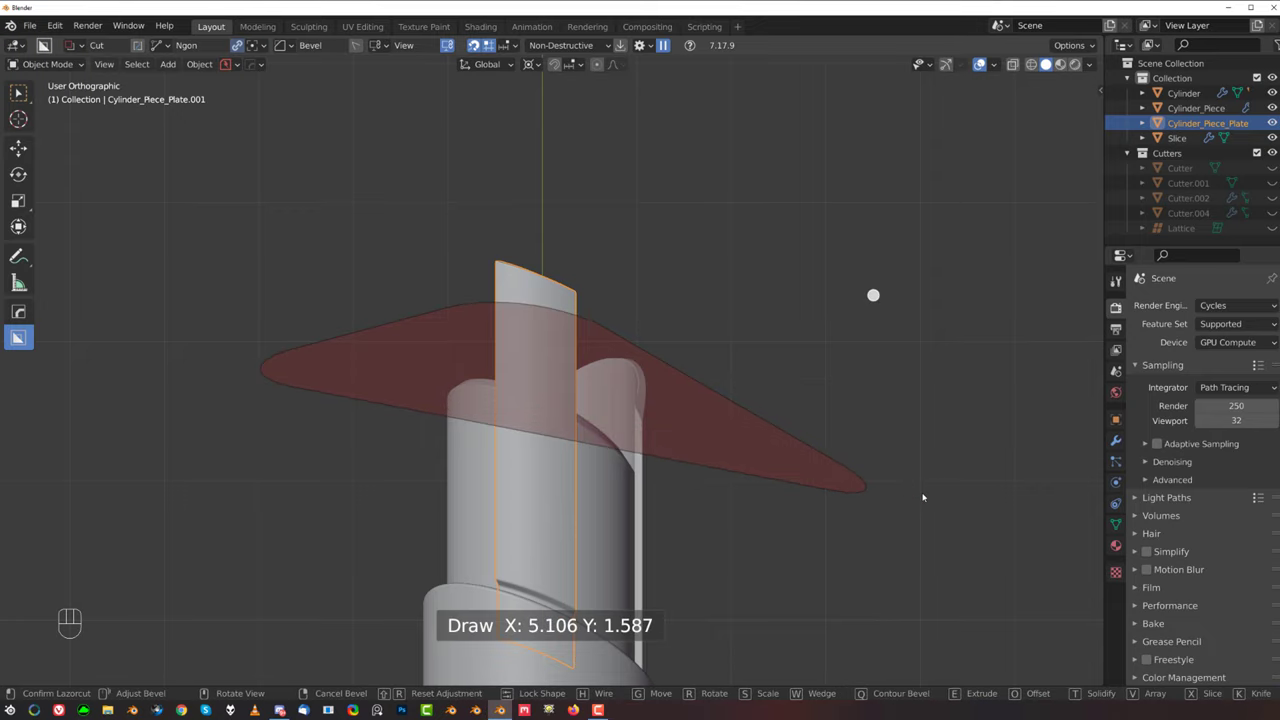
key("Tab")
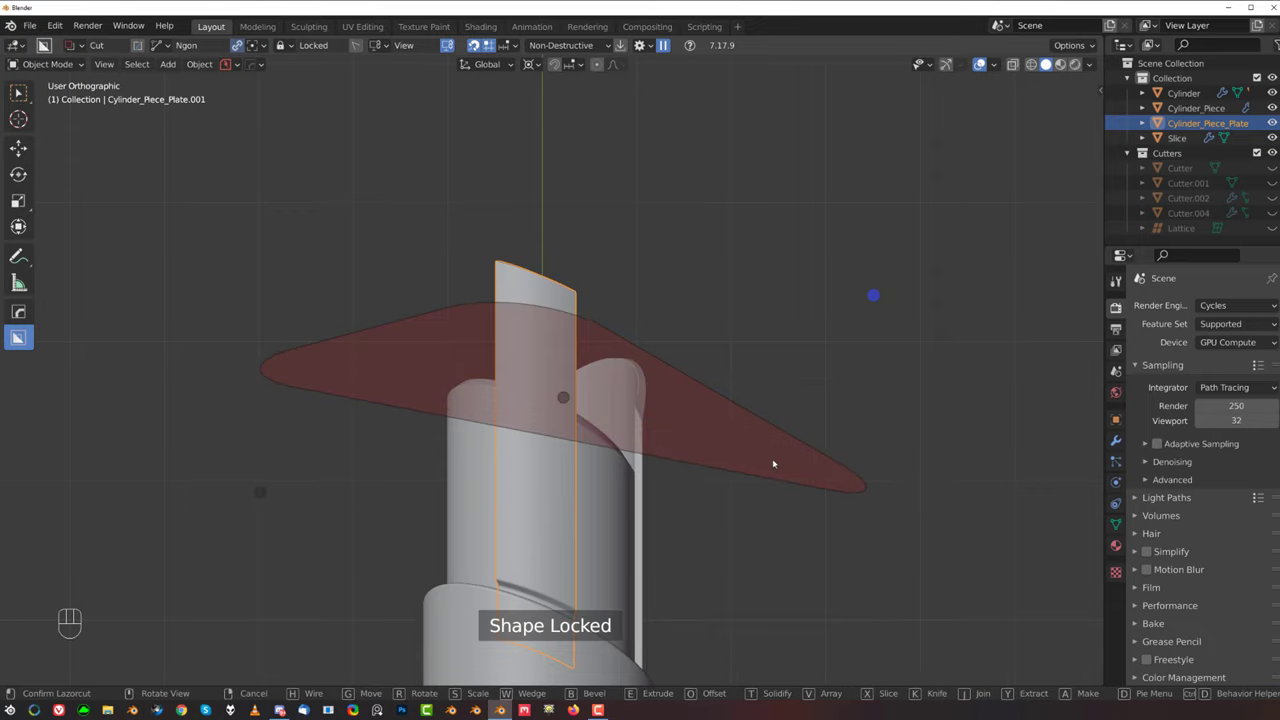
scroll(775, 445, "down", 1)
right_click(767, 408)
scroll(722, 406, "down", 4)
middle_click_drag(577, 411, 611, 286, "shift")
scroll(608, 286, "up", 2)
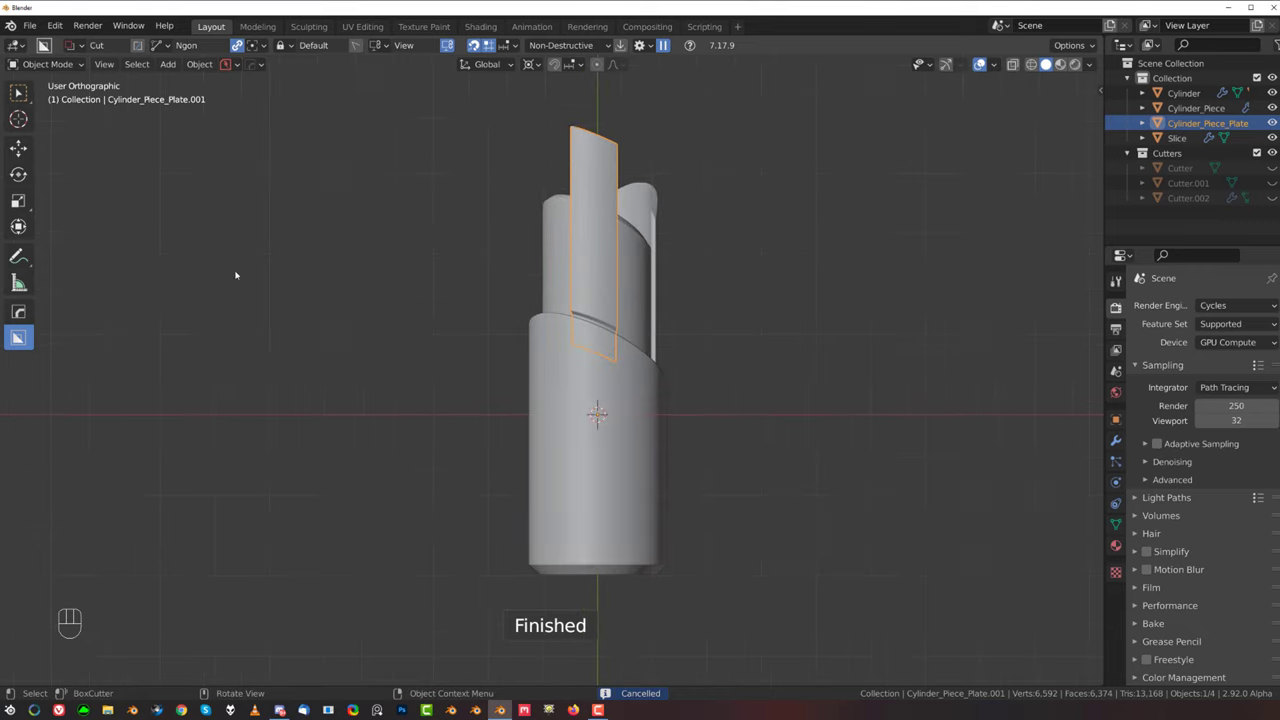
left_click_drag(192, 283, 451, 206)
left_click_drag(574, 152, 577, 152)
Step: Cut the lower plate with a five-point snapped Ngon about 10.5 by 5.35, its apex near the plate's tip and its corners rounded
left_click_drag(152, 239, 598, 186)
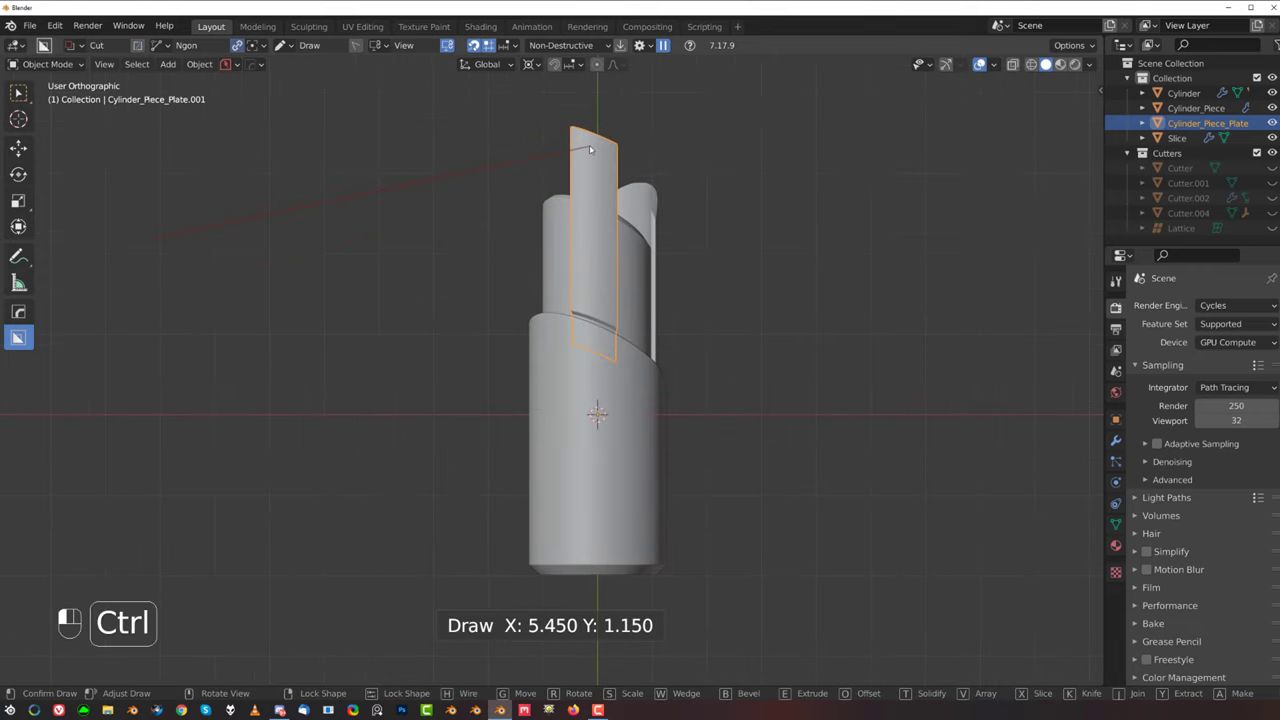
left_click(590, 149, "ctrl")
left_click(995, 287, "ctrl")
left_click(884, 577, "ctrl")
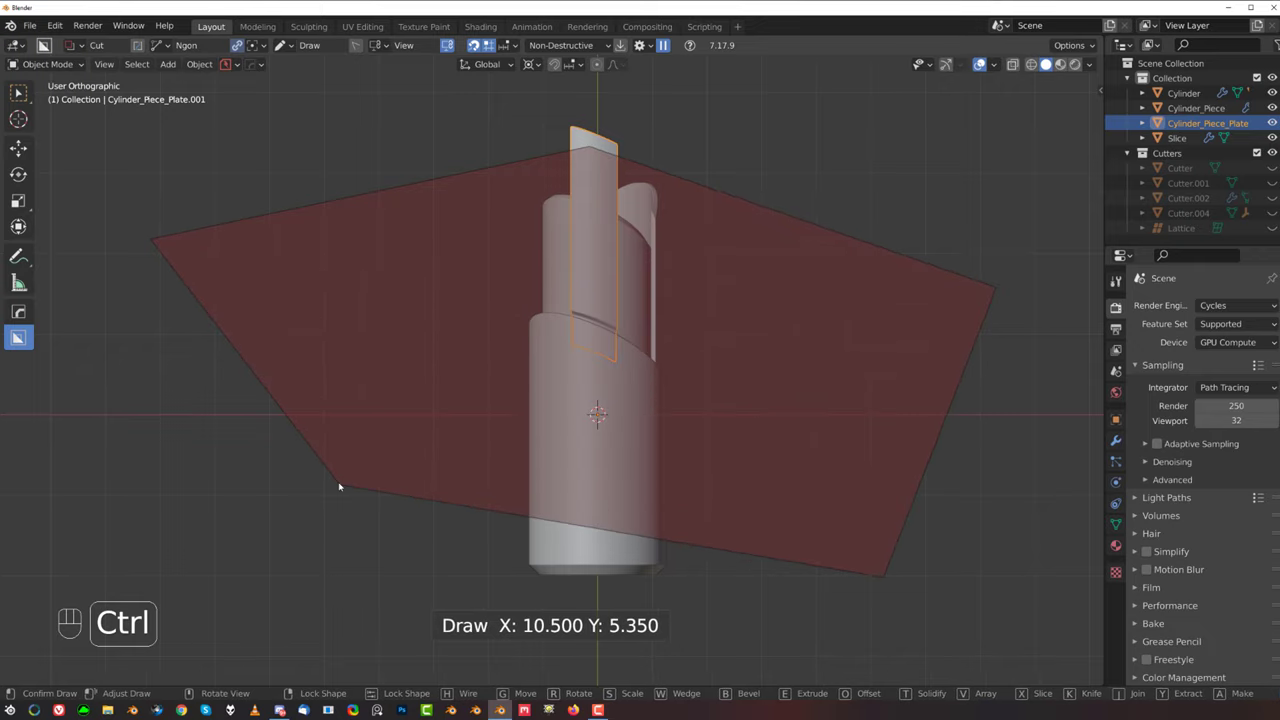
key("b")
key("Tab")
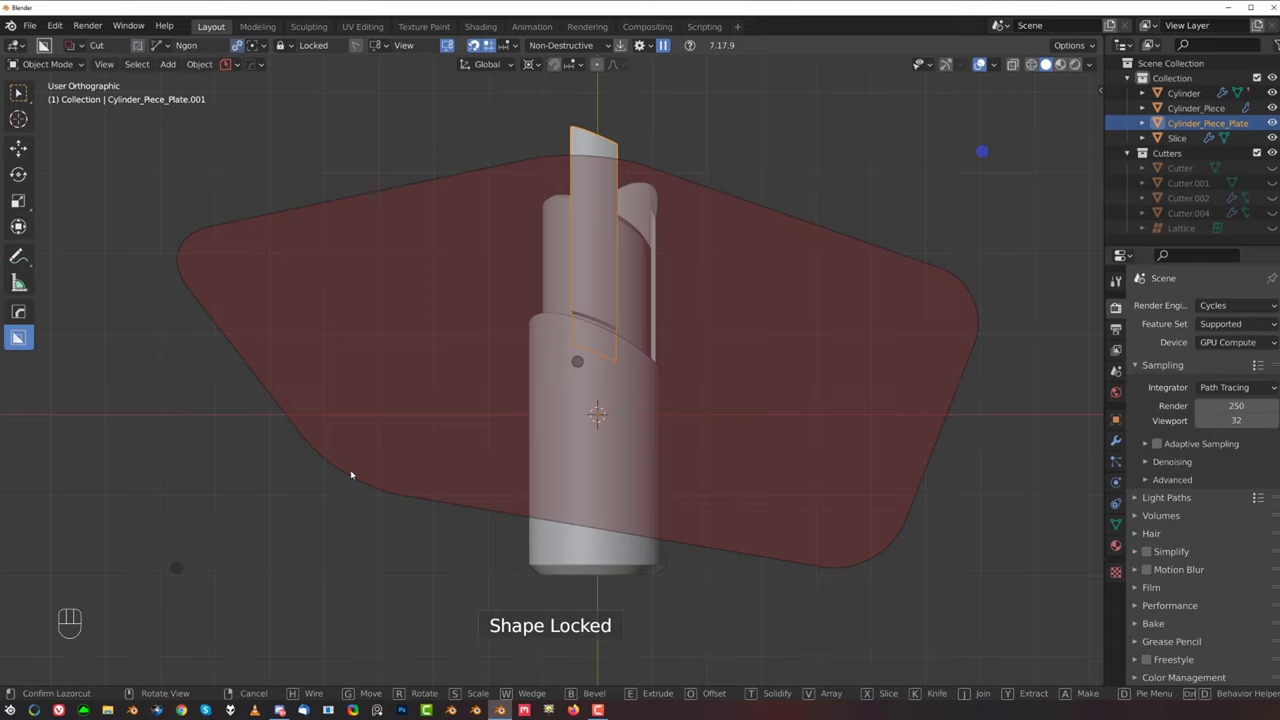
key("b")
key("Tab")
left_click(331, 460)
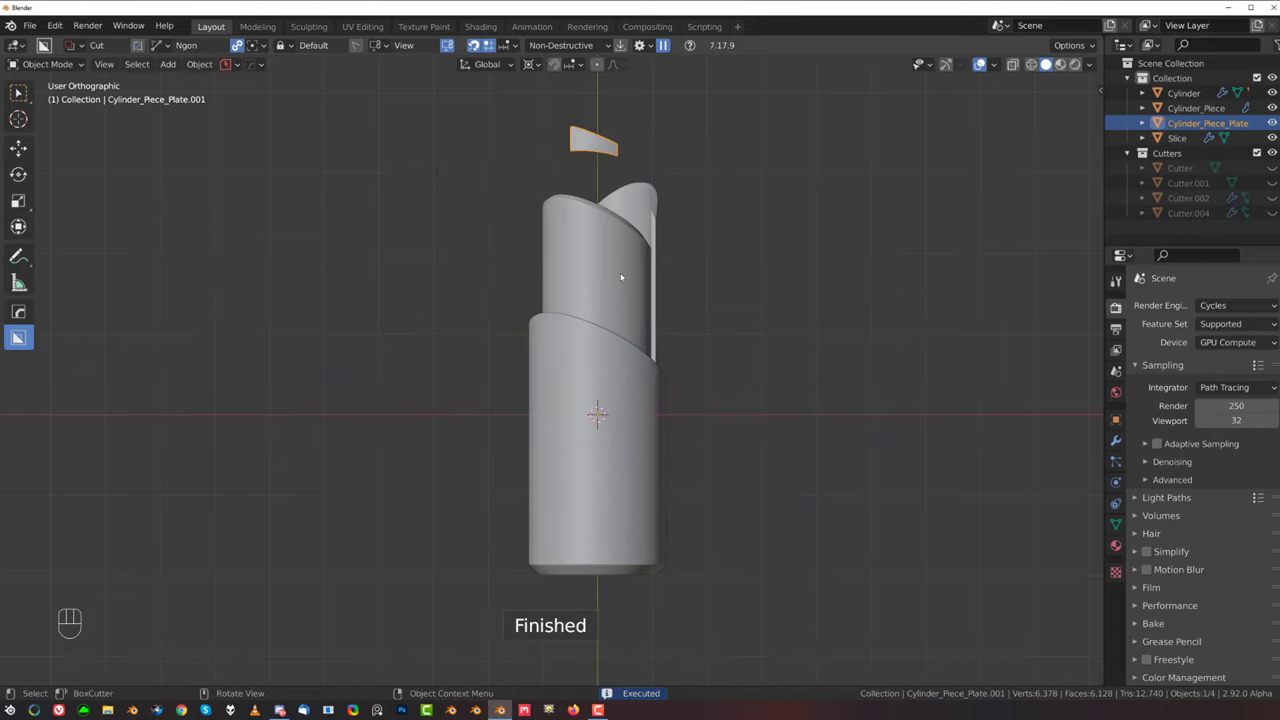
Step: Reveal the Ngon cutter with HOps Bool Scroll and shift its boolean on the lower plate to Slash mode
key("q")
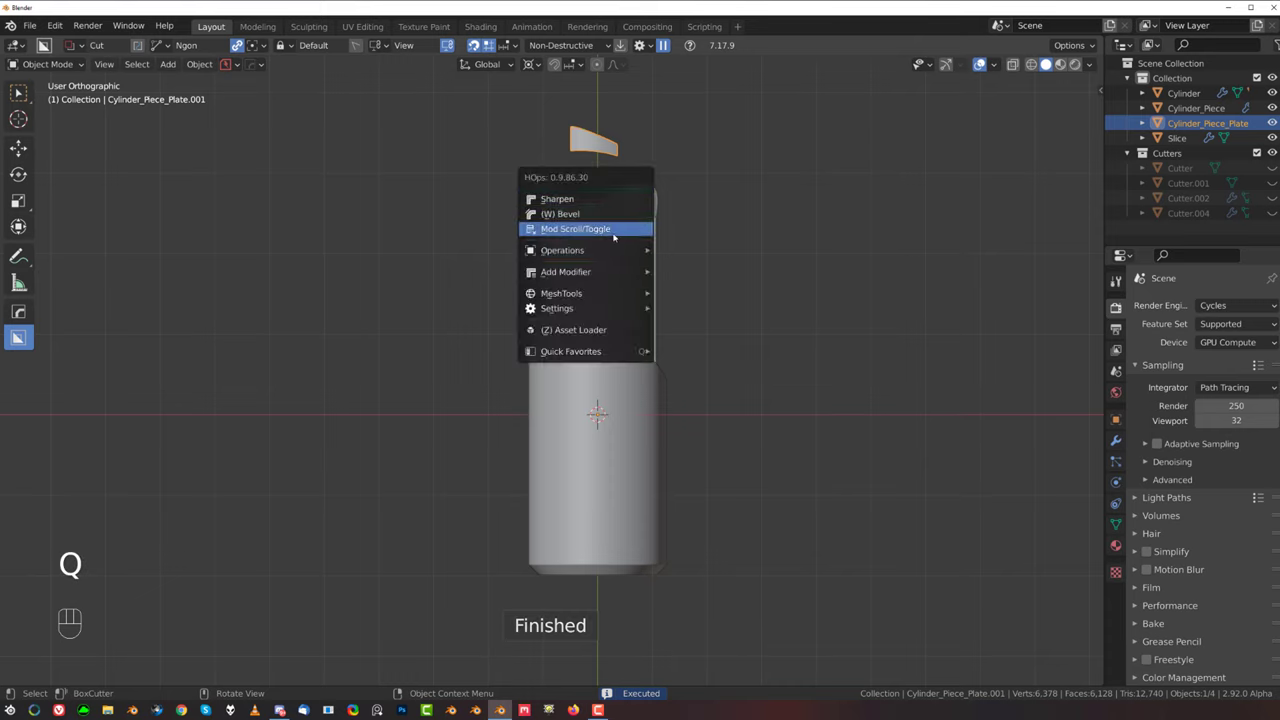
left_click(576, 229)
left_click(614, 236)
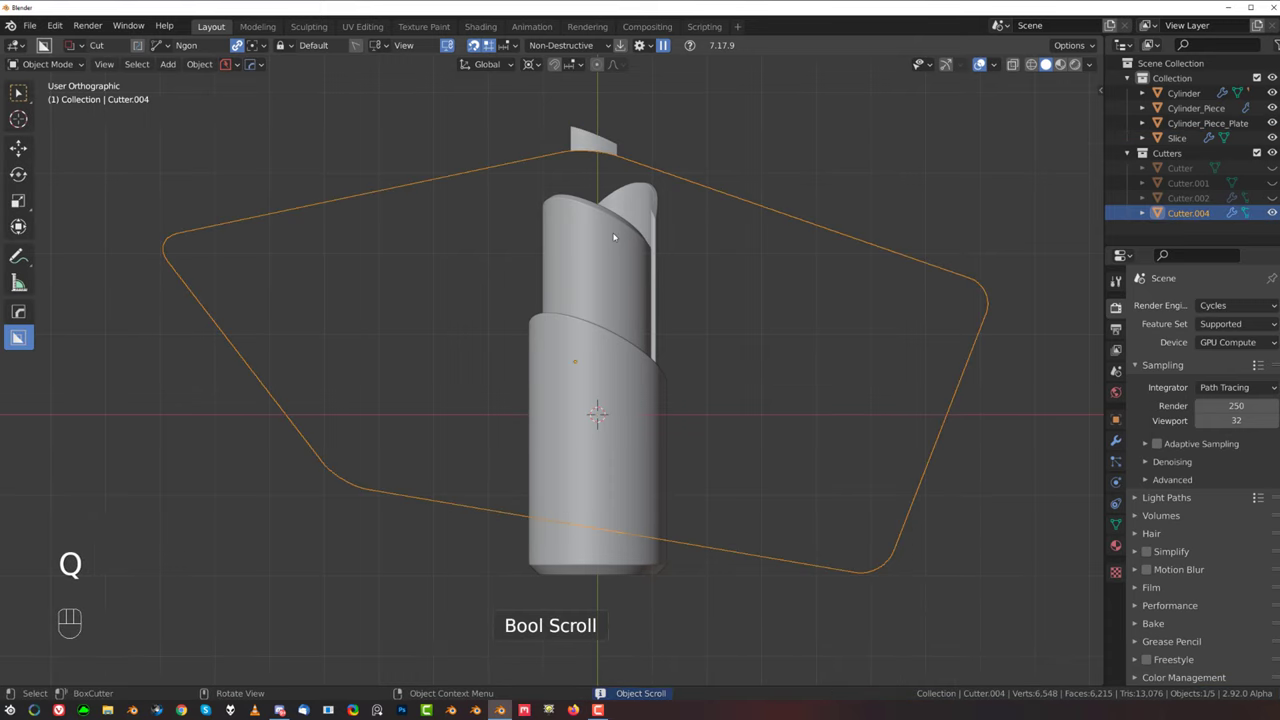
key("q")
left_click(619, 249)
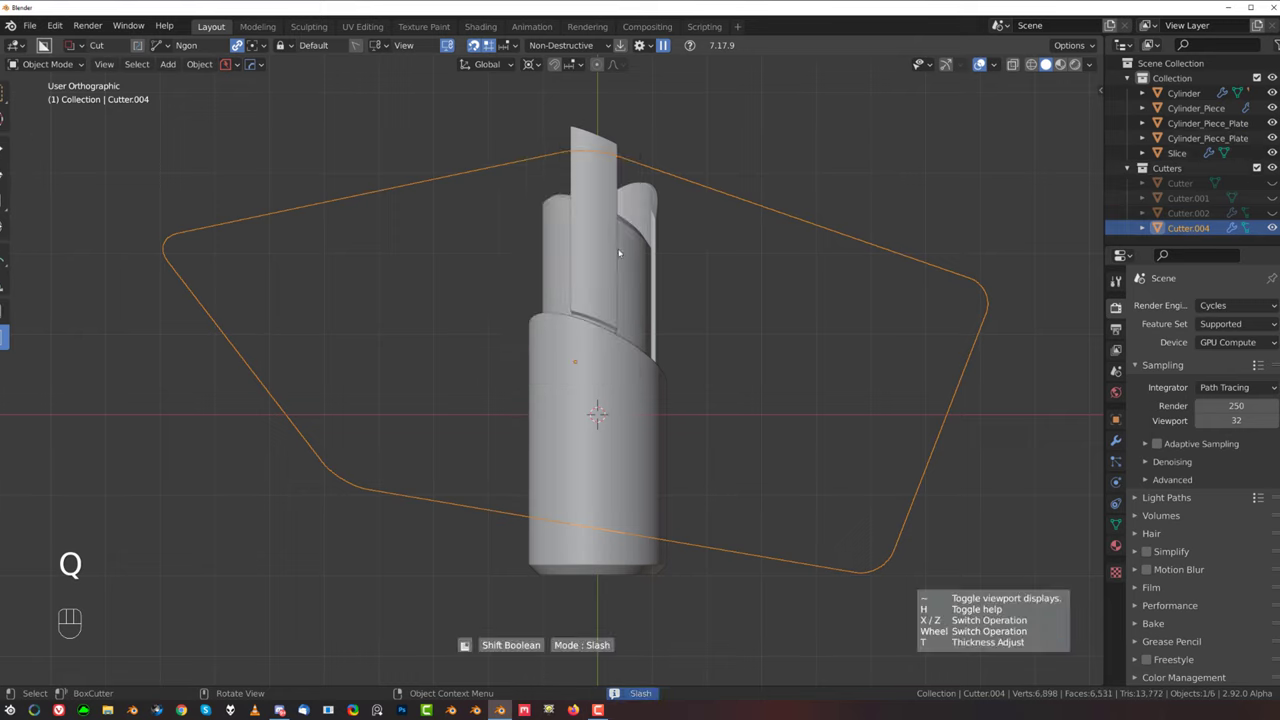
left_click(618, 185)
Step: Delete the leftover tip piece sliced from the lower plate's free end and hide the cutter
left_click(587, 138)
key("x")
left_click(587, 136)
left_click(667, 176)
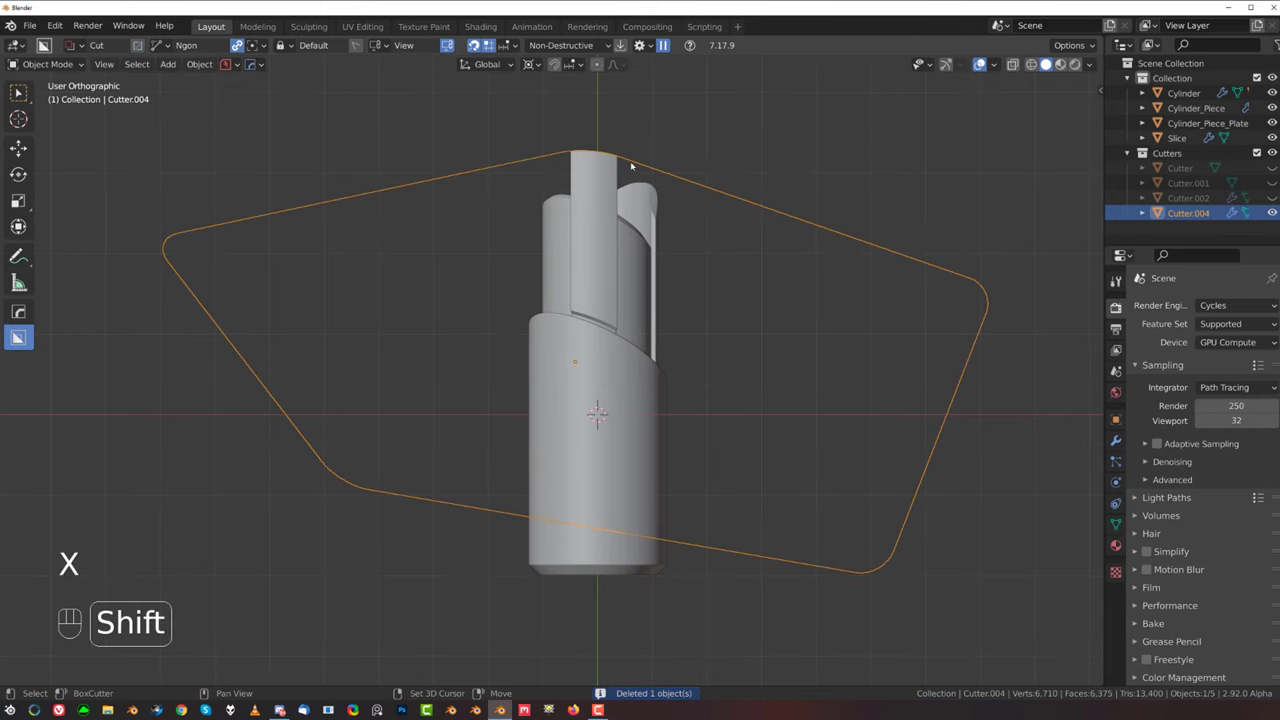
key("shift+2")
Step: Apply the lower plate's boolean with HOps Csharp at 30° sharpness, keeping its bevel modifier
middle_click_drag(630, 161, 534, 363)
key("grave")
scroll(831, 290, "up", 2)
middle_click_drag(653, 314, 571, 252)
scroll(705, 331, "up", 4)
scroll(732, 325, "up", 3)
left_click(686, 306)
key("q")
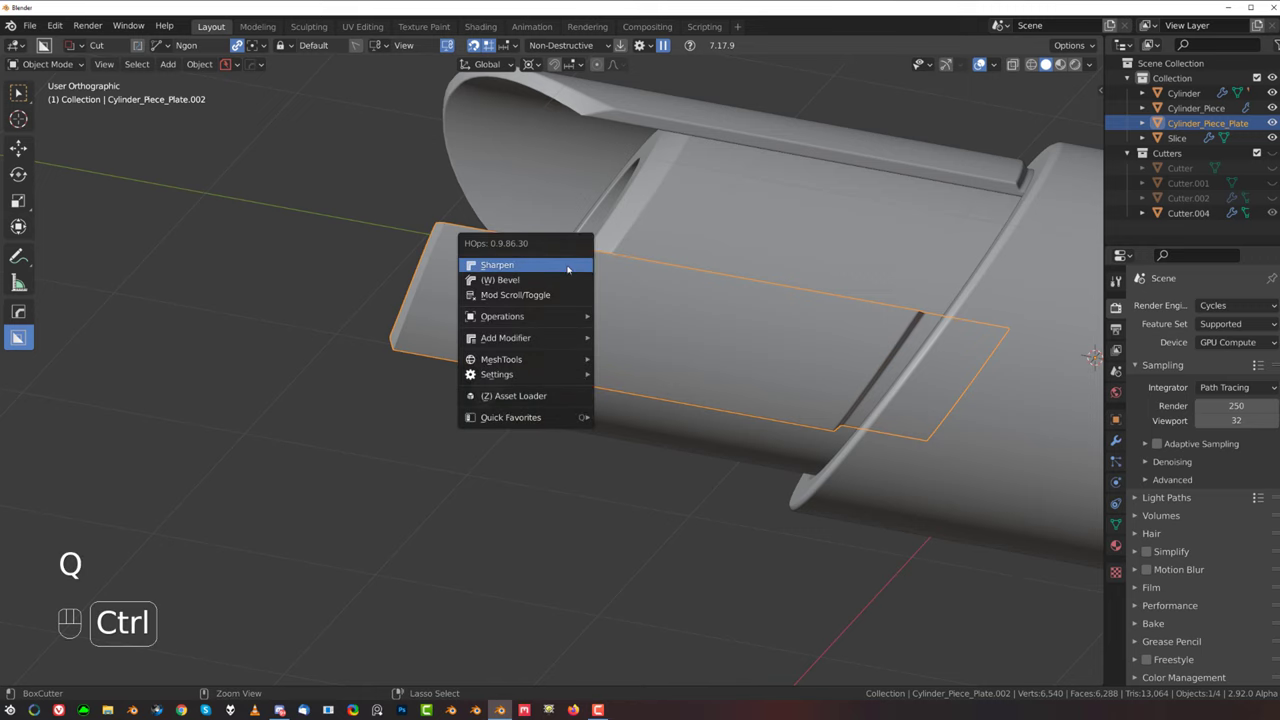
left_click(567, 268)
key("Tab")
key("ctrl+r")
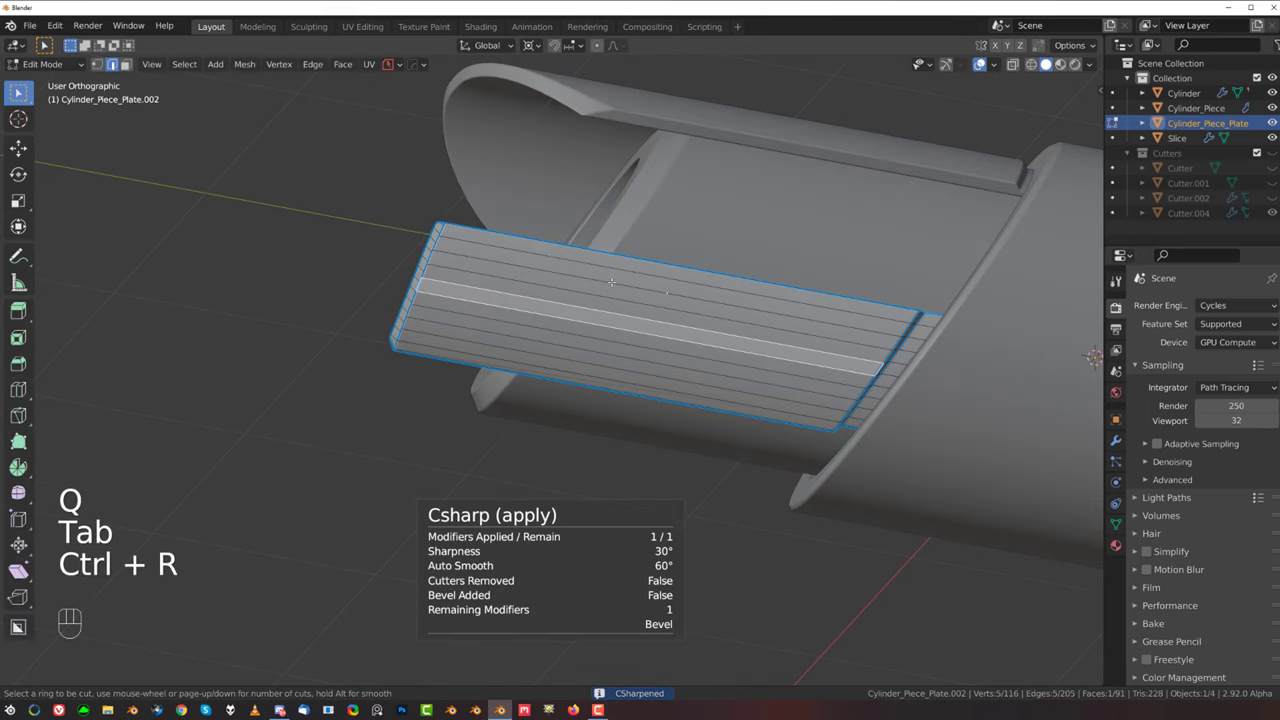
middle_click_drag(604, 258, 597, 330)
key("ctrl+q")
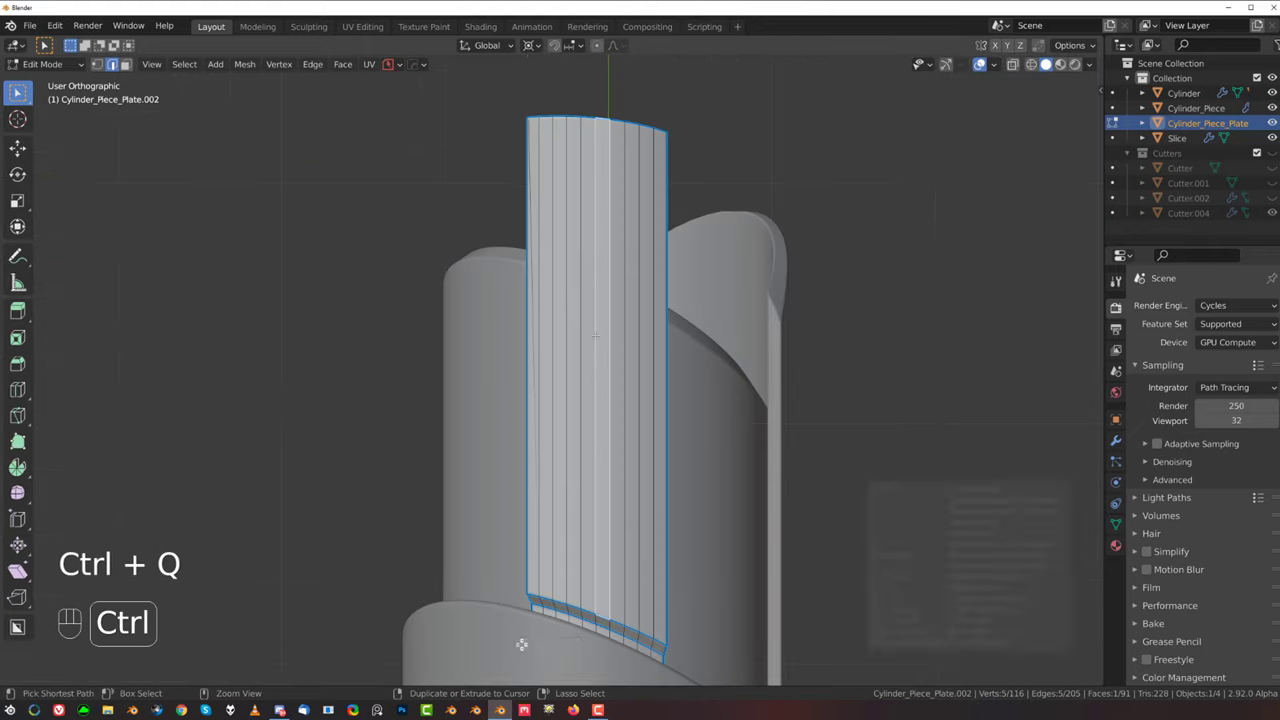
left_click(572, 240)
scroll(572, 240, "down", 4)
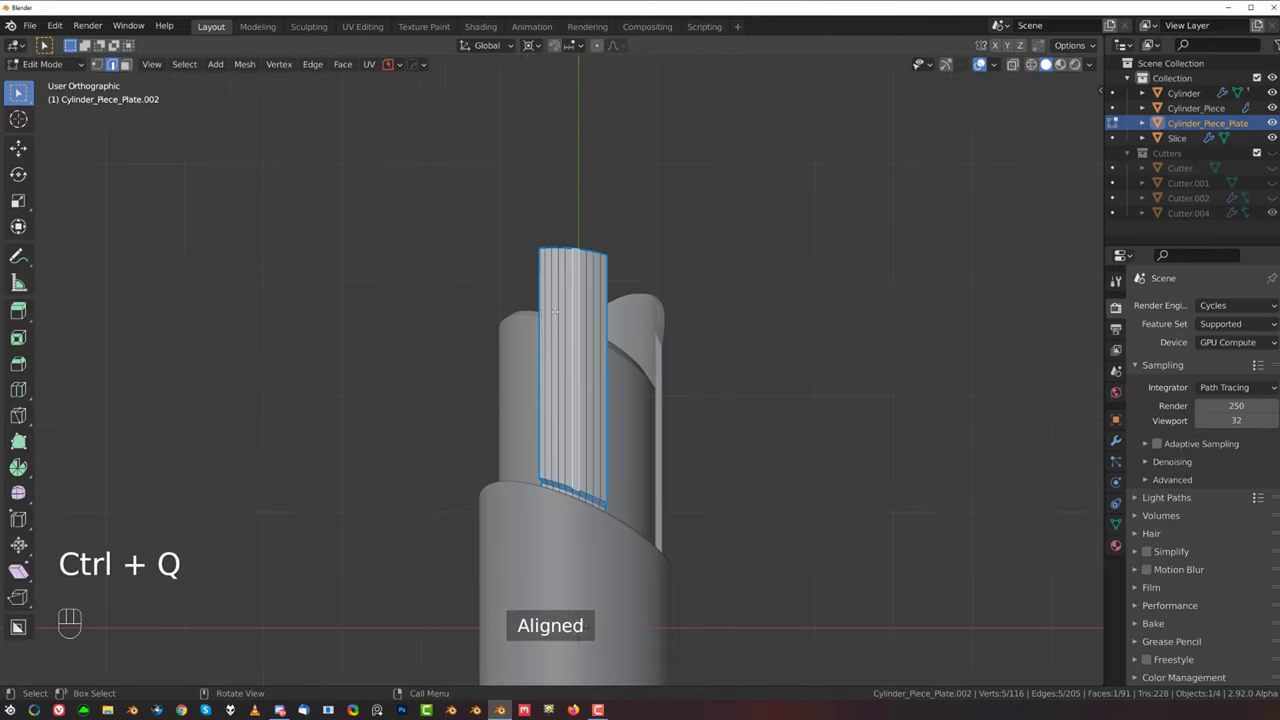
key("Tab")
scroll(506, 331, "down", 2)
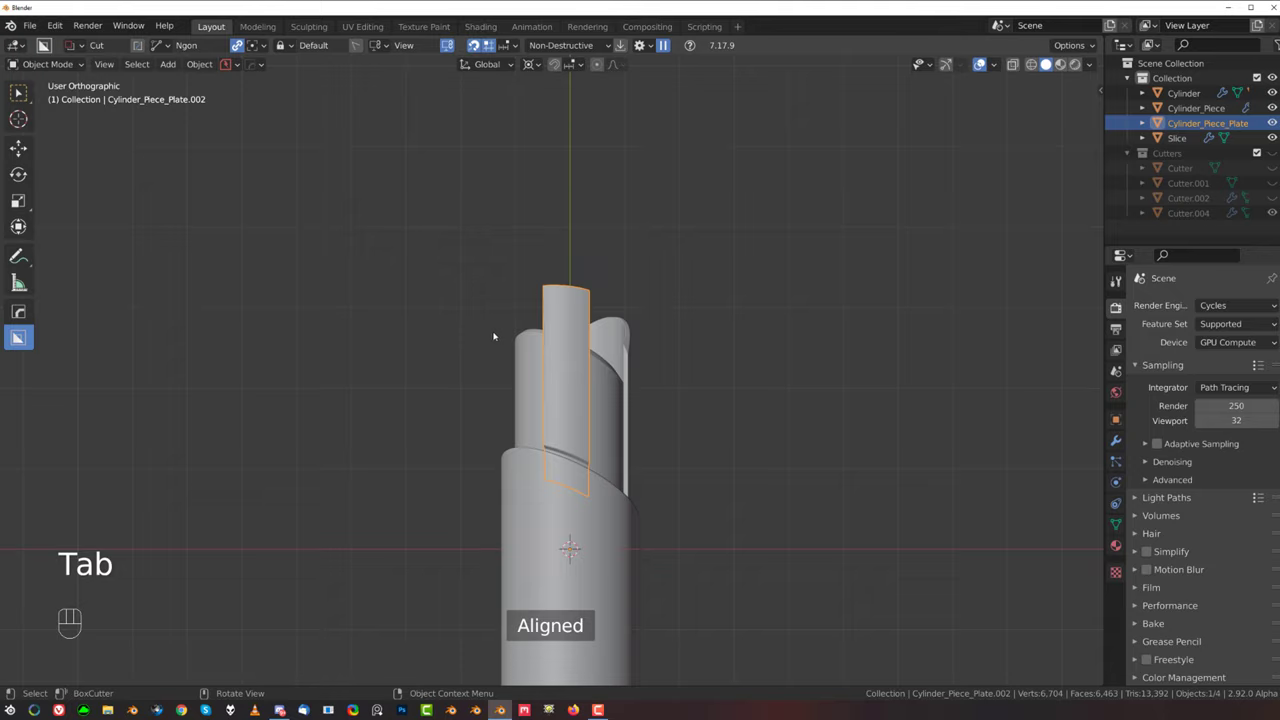
Step: Try to knife a slanted line across the lower plate with a BoxCutter Ngon about 4.27 by 3.68
key("d")
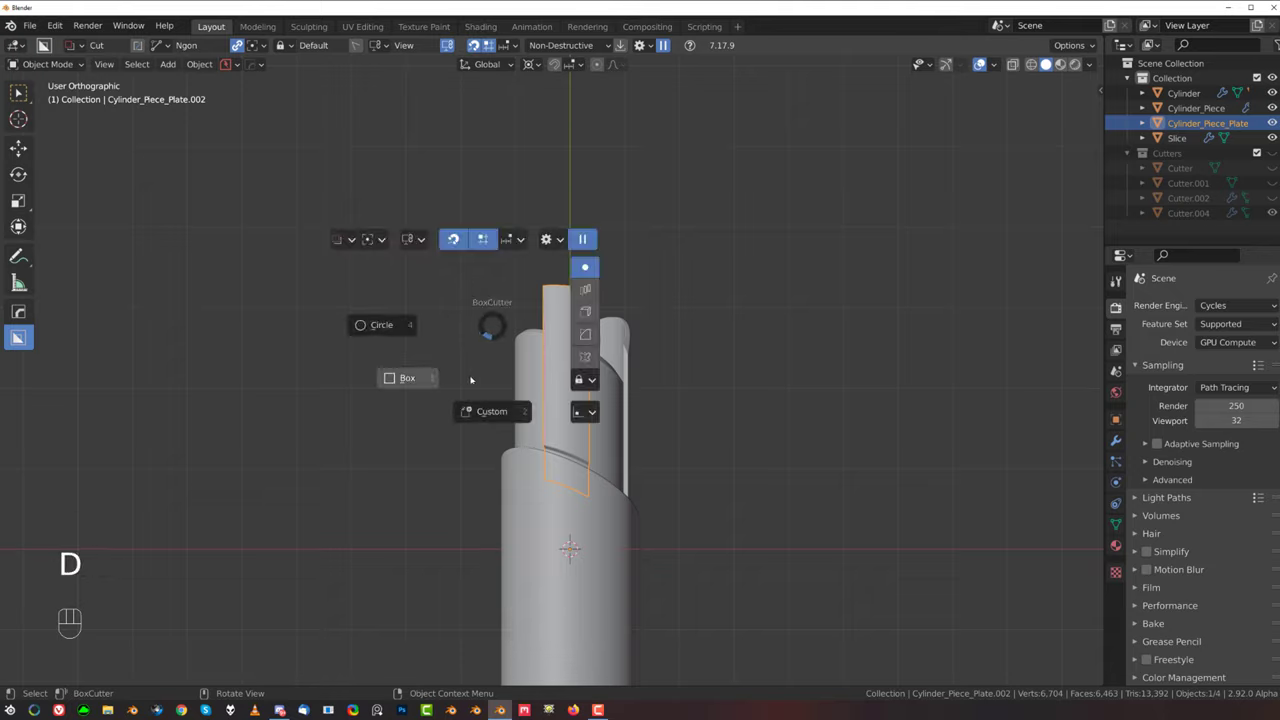
left_click(468, 380)
left_click_drag(447, 323, 735, 381)
mouse_move(447, 287)
left_mouse_down()
mouse_move(673, 416)
mouse_move(691, 491)
mouse_move(574, 549)
mouse_move(405, 539)
left_mouse_up()
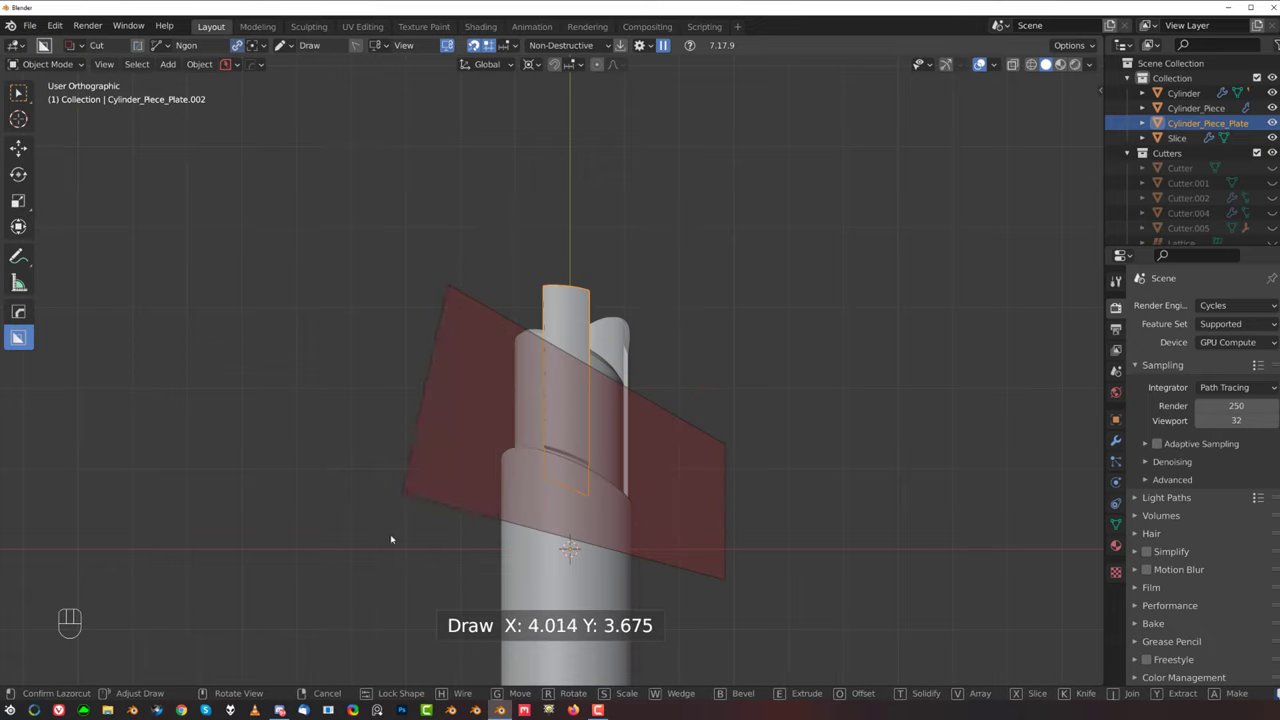
key("k")
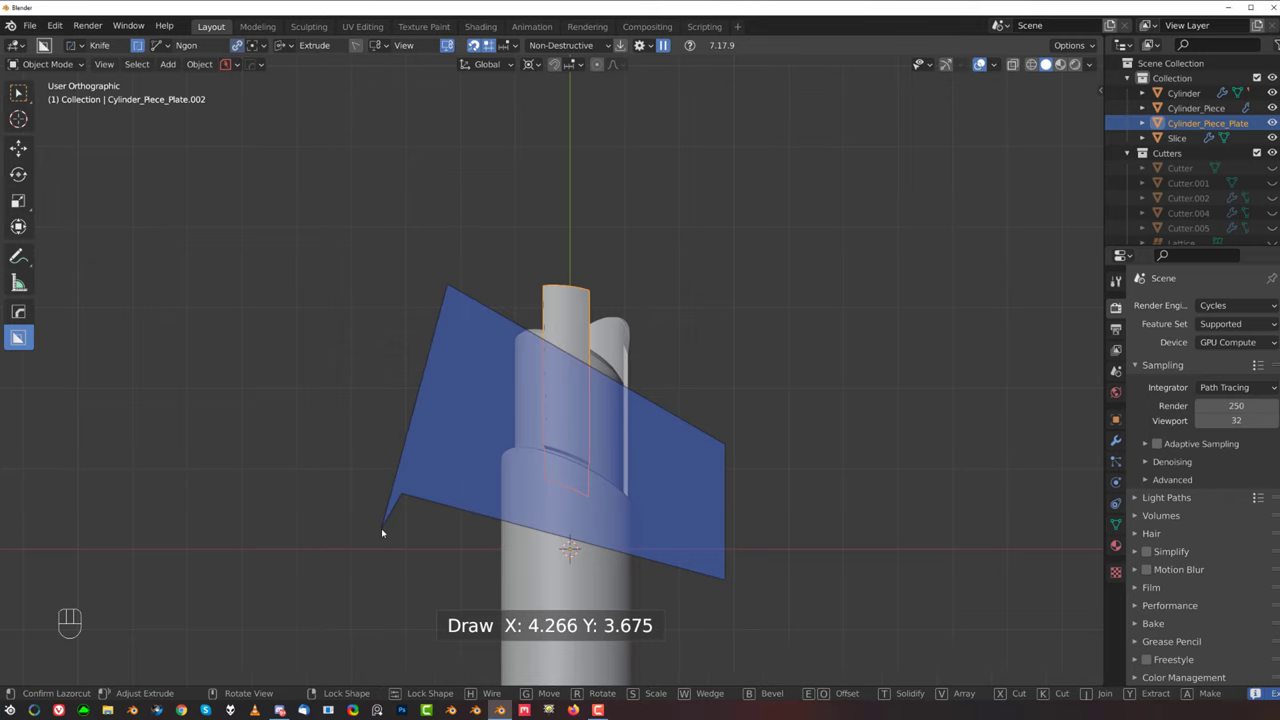
key("space")
scroll(555, 408, "up", 3)
key("Tab")
left_click(563, 525)
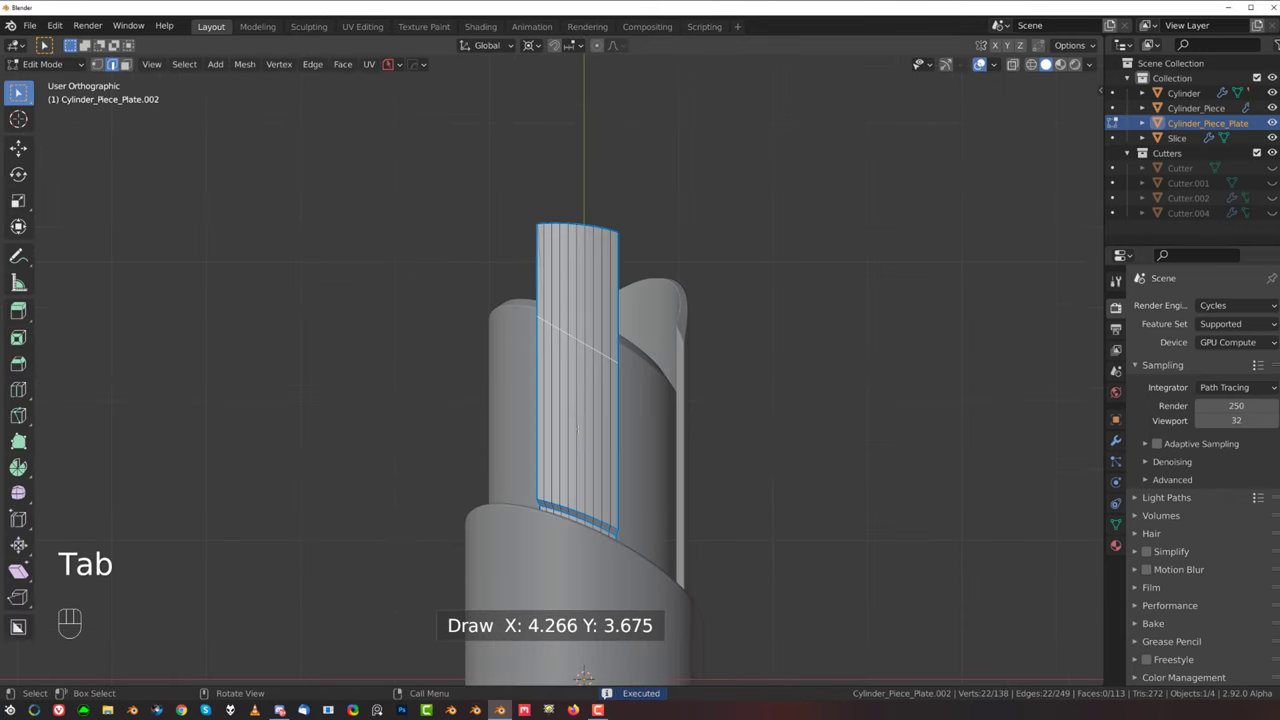
scroll(577, 431, "up", 3)
middle_click_drag(577, 431, 715, 256)
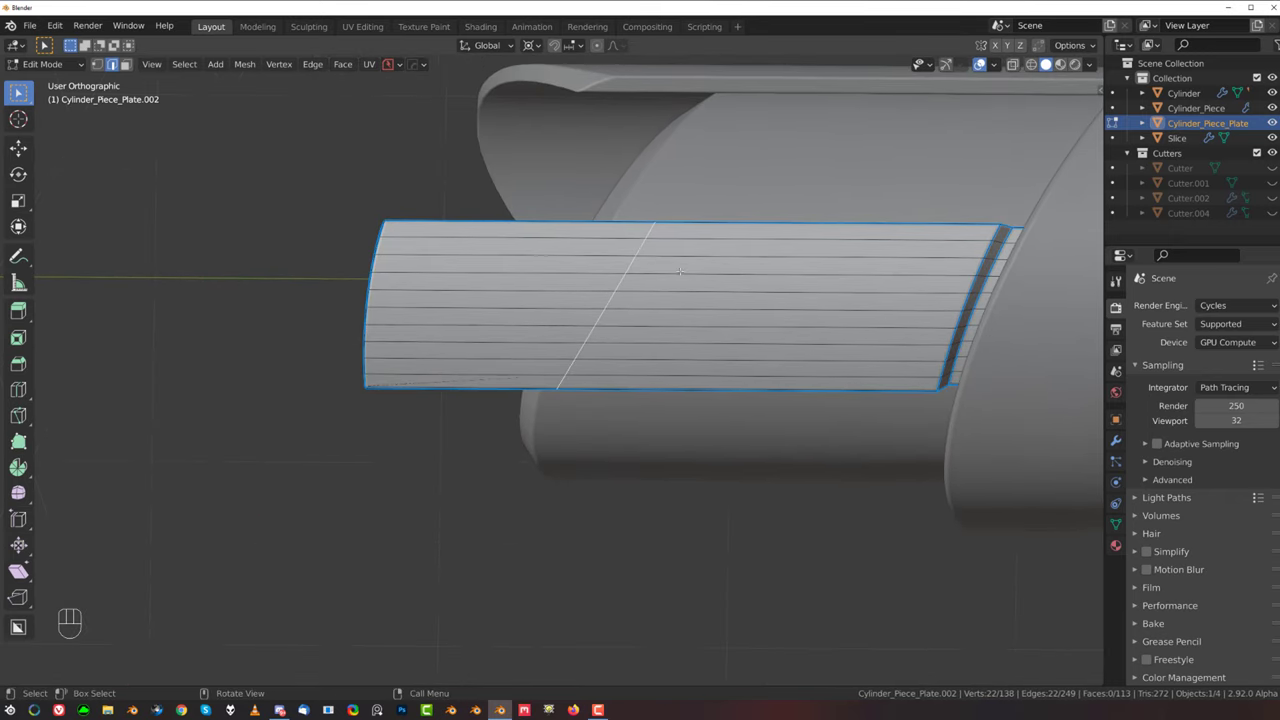
key("ctrl+z")
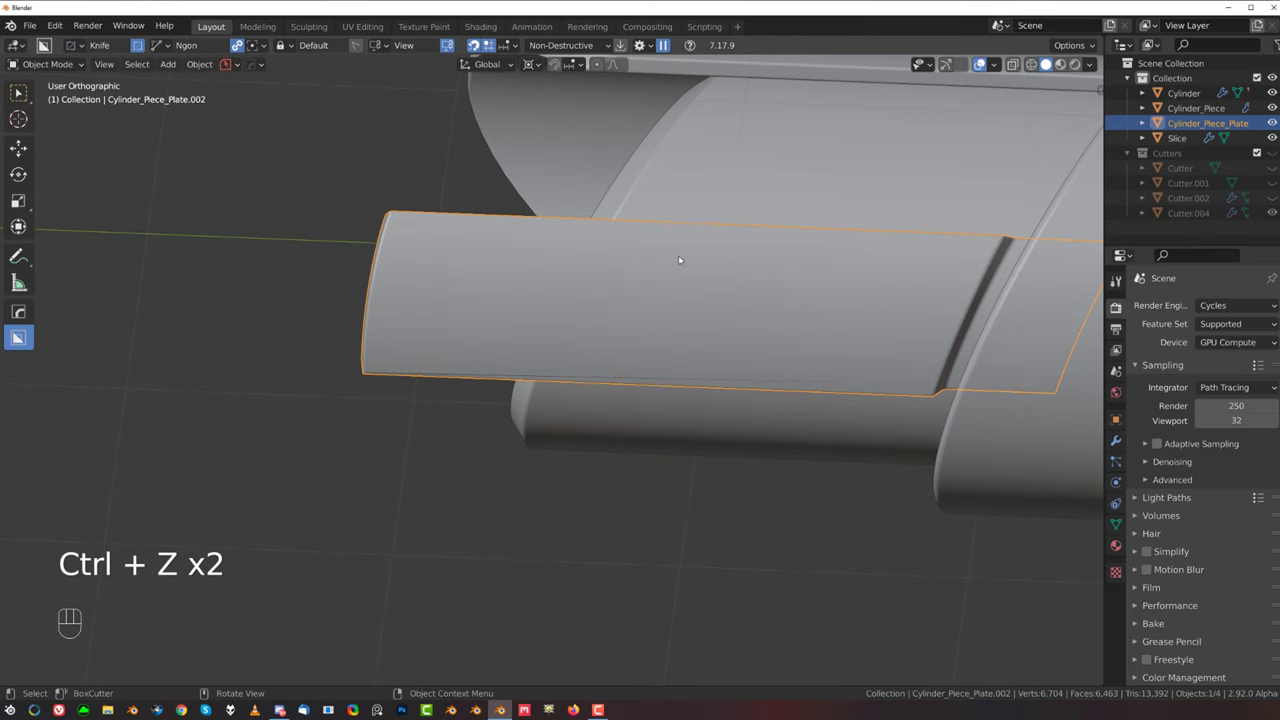
Step: Duplicate the arc of edges around the lower plate on the inner cylinder's outer rim and separate the selection into its own object
key("Tab")
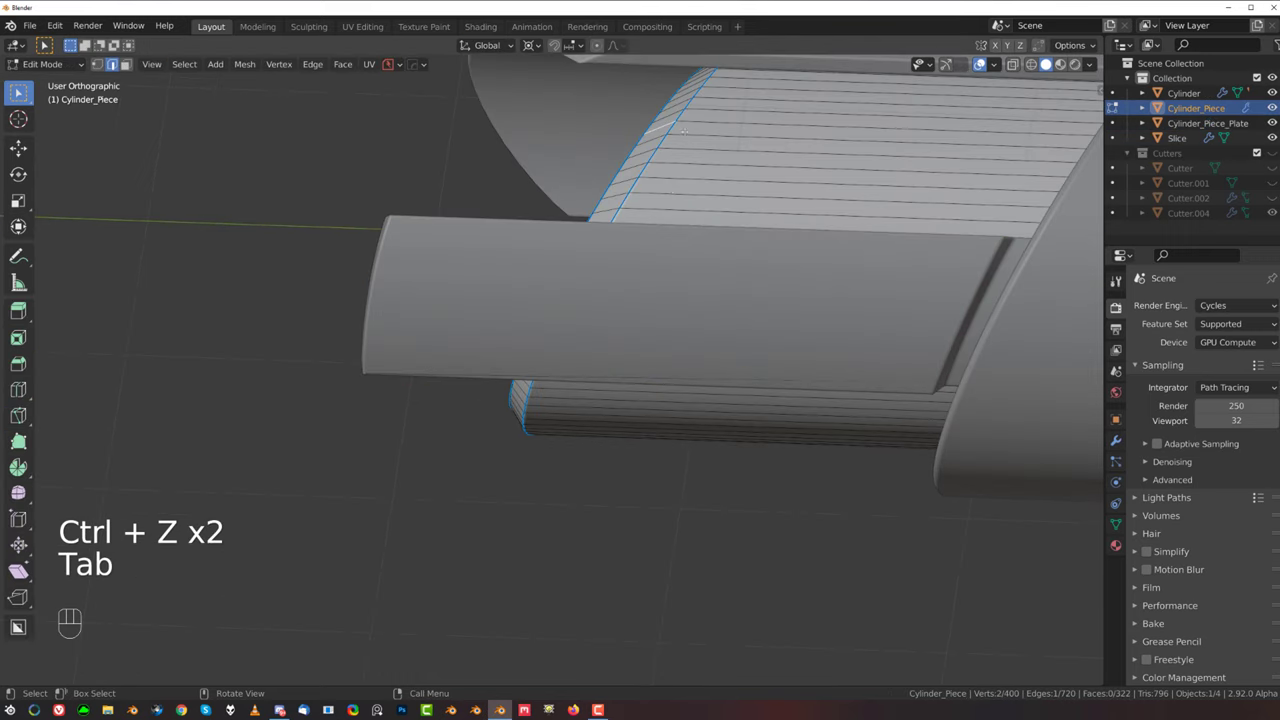
left_click(522, 412, "ctrl")
key("ctrl+z")
left_click(525, 417, "ctrl")
middle_click_drag(587, 388, 712, 413)
key("shift+d")
right_click(749, 430)
key("p")
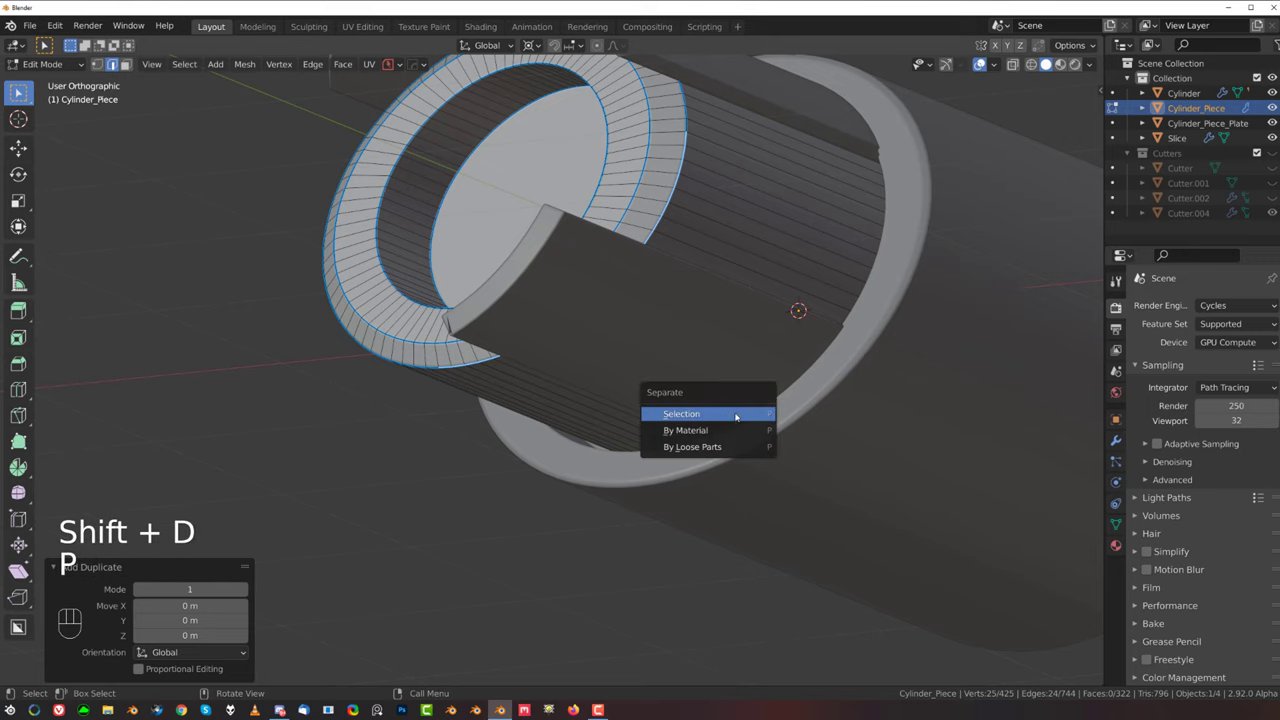
left_click(740, 414)
Step: Extrude all of the separated edge arc diagonally outward about 0.36 m in front view, past the lower plate
middle_click_drag(808, 420, 680, 206)
key("Tab")
key("Tab")
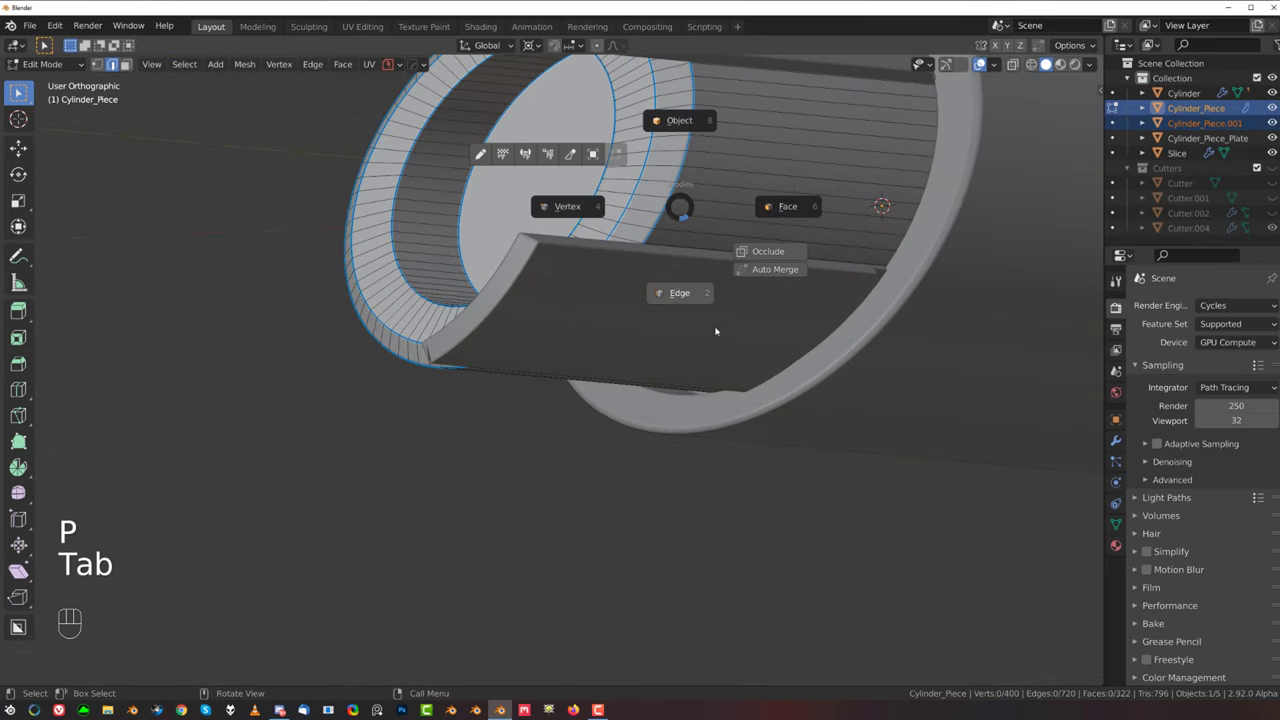
left_click(670, 198)
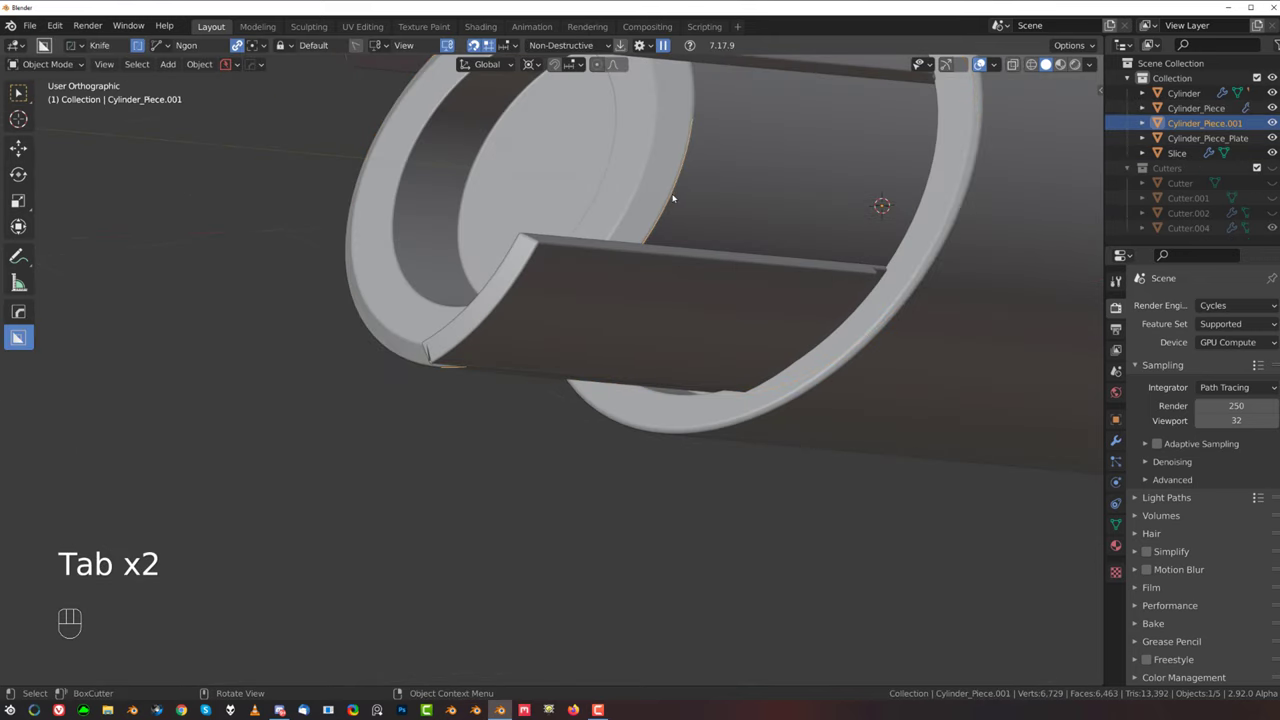
key("Tab")
key("a")
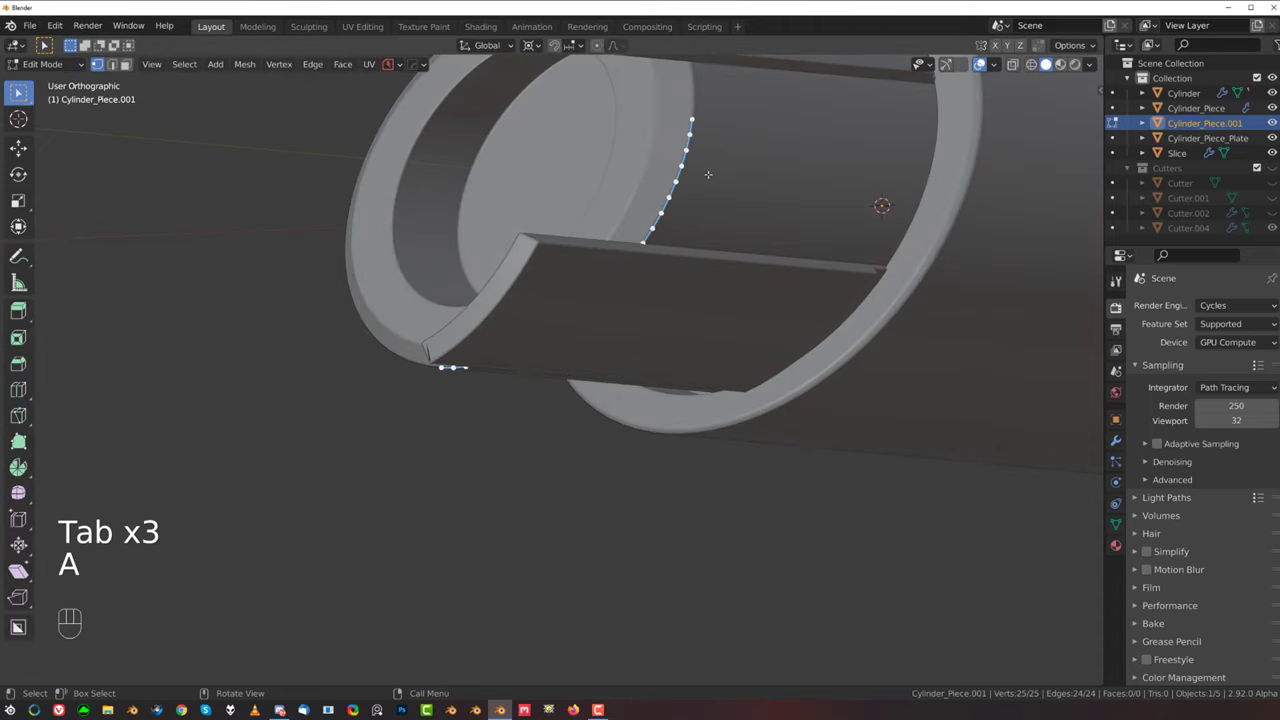
key("grave")
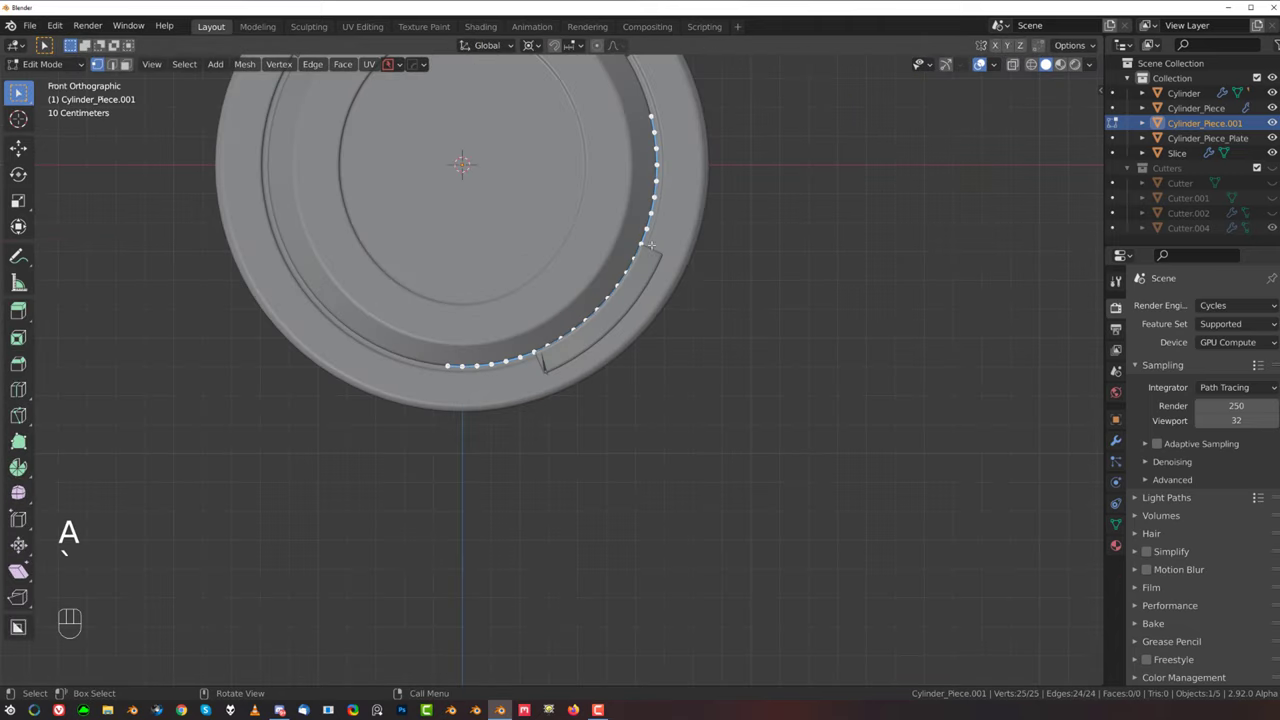
key("e")
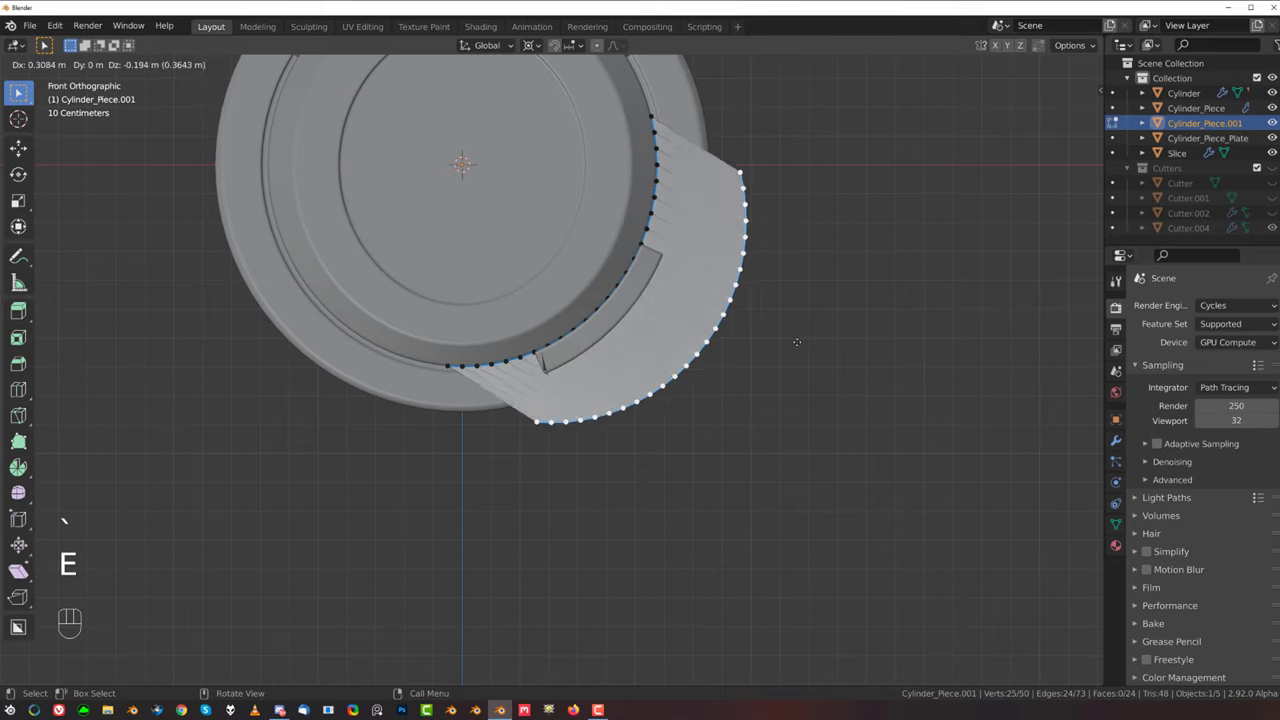
left_click(797, 346)
middle_click_drag(768, 322, 575, 320)
Step: Extrude the arc strip's faces along global Y into a solid block enclosing the rear part of the lower plate
key("Tab")
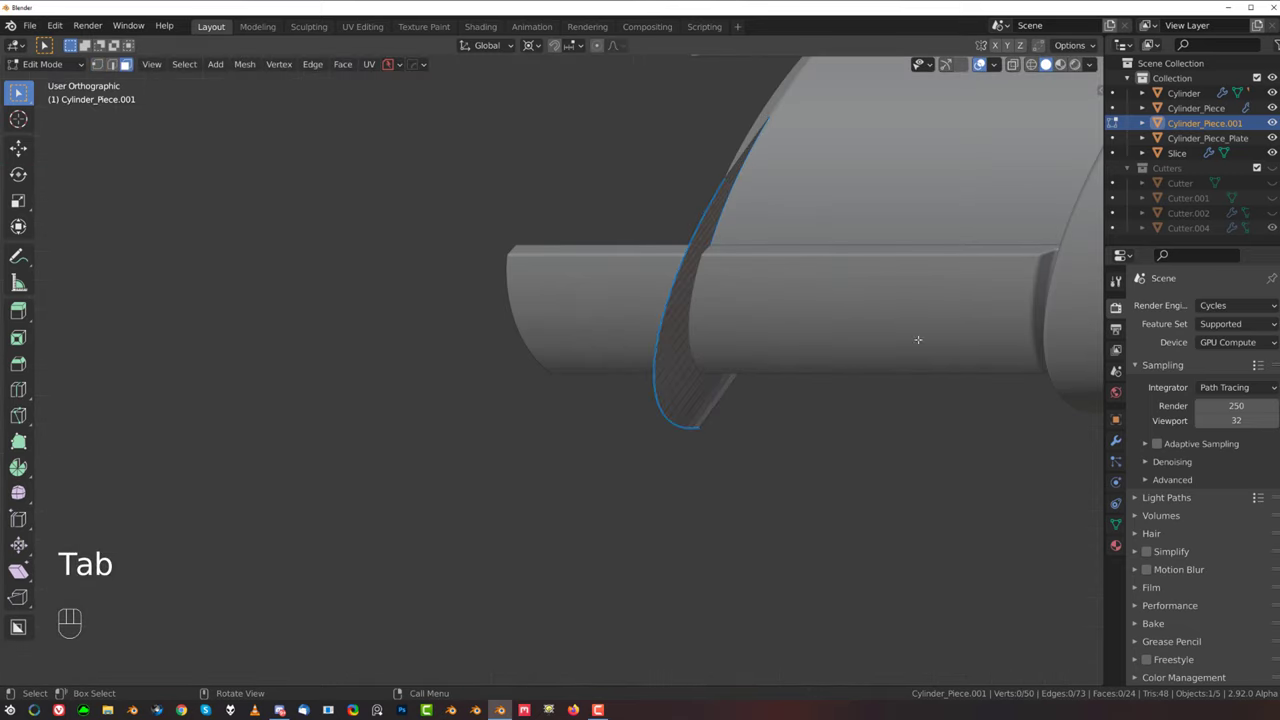
key("q")
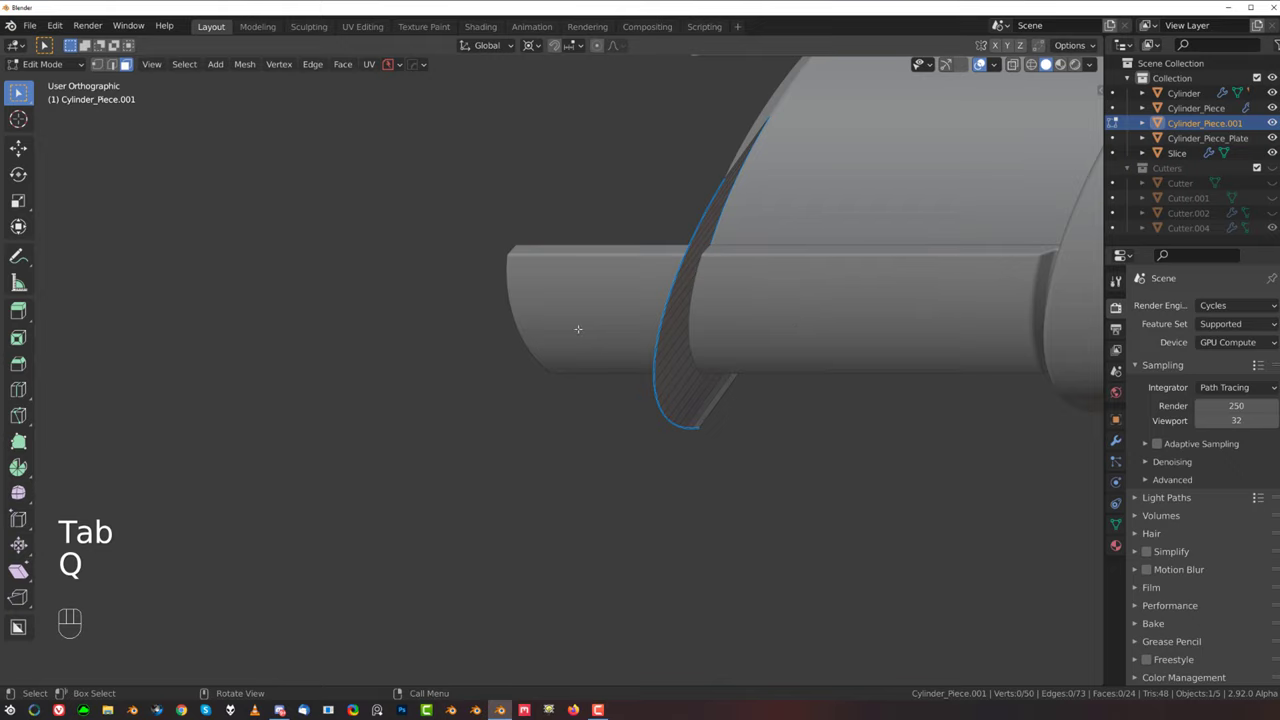
key("a")
key("e")
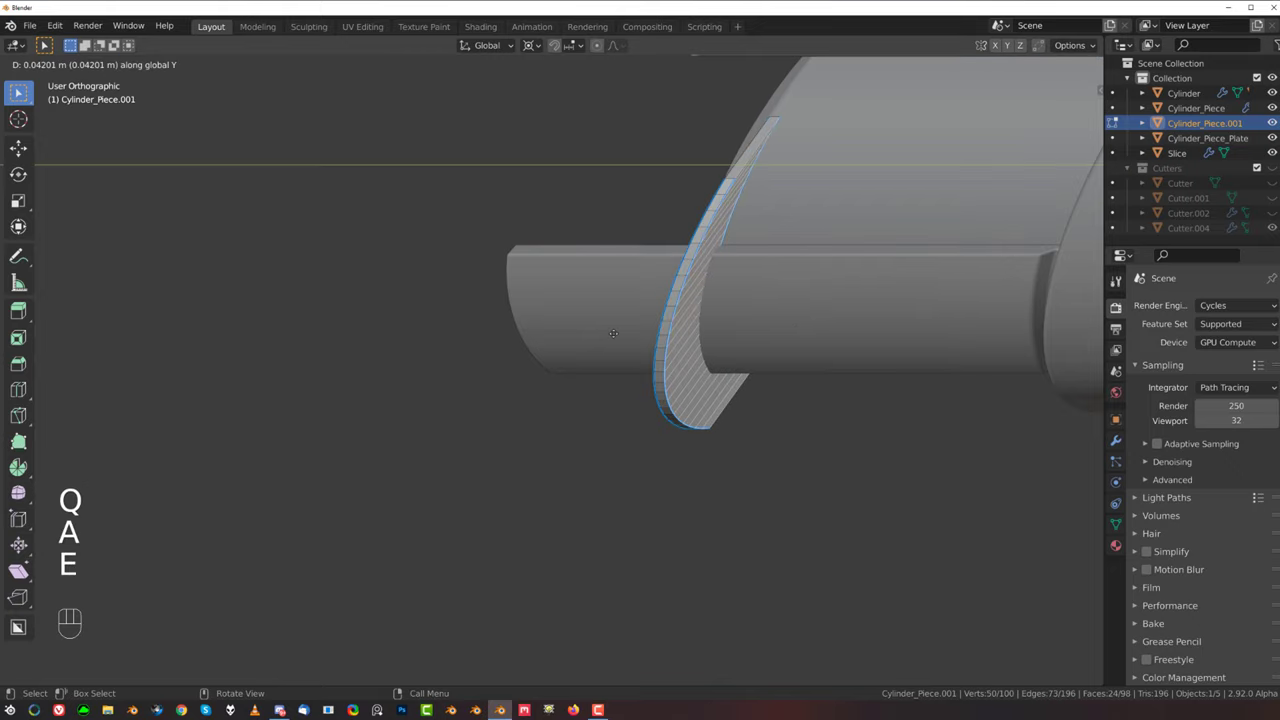
left_click(1017, 426)
key("Tab")
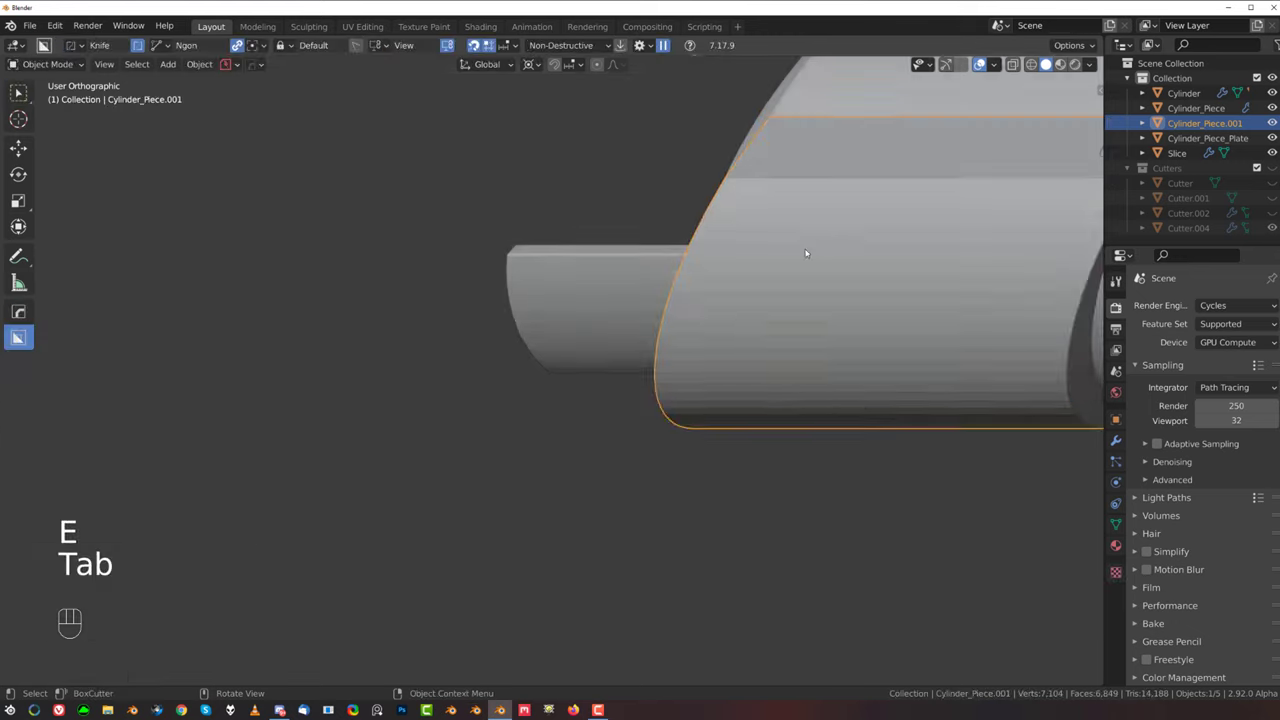
Step: Sharpen the extruded block at 30° with HOps and remove its modifiers
middle_click_drag(806, 252, 782, 309)
key("q")
left_click(776, 306)
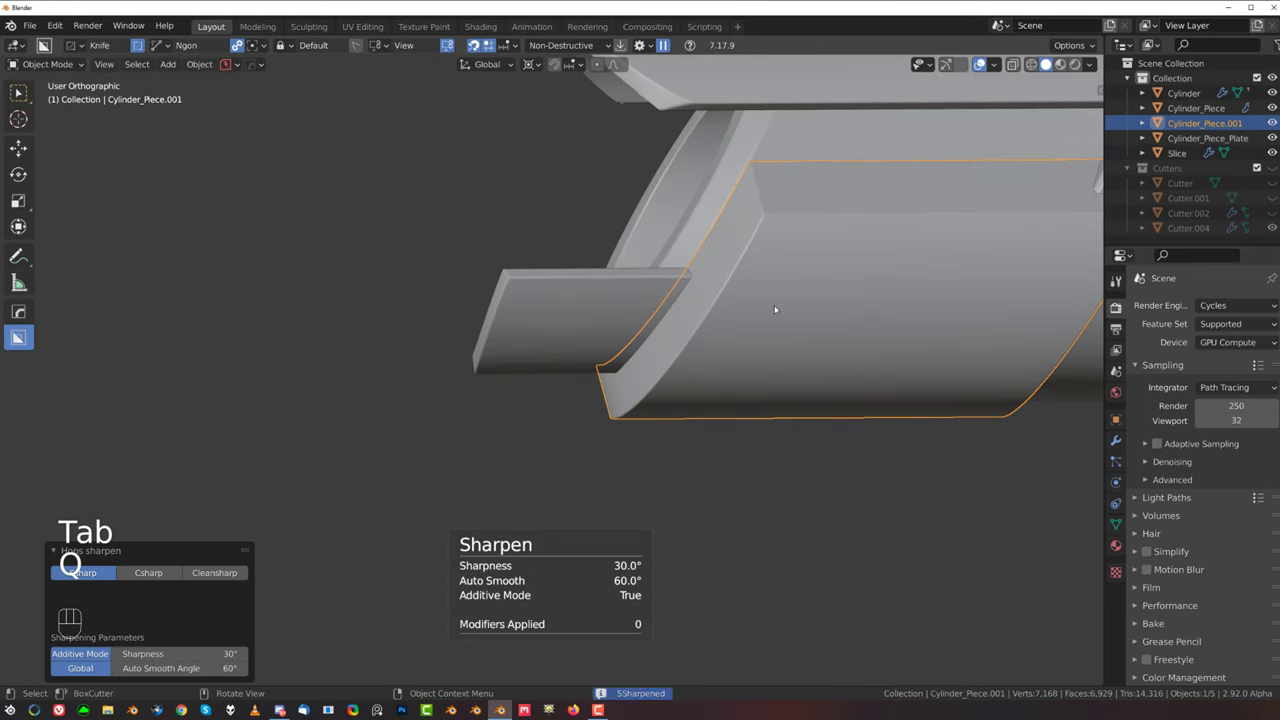
key("ctrl+grave")
left_click(962, 278)
left_click(962, 278)
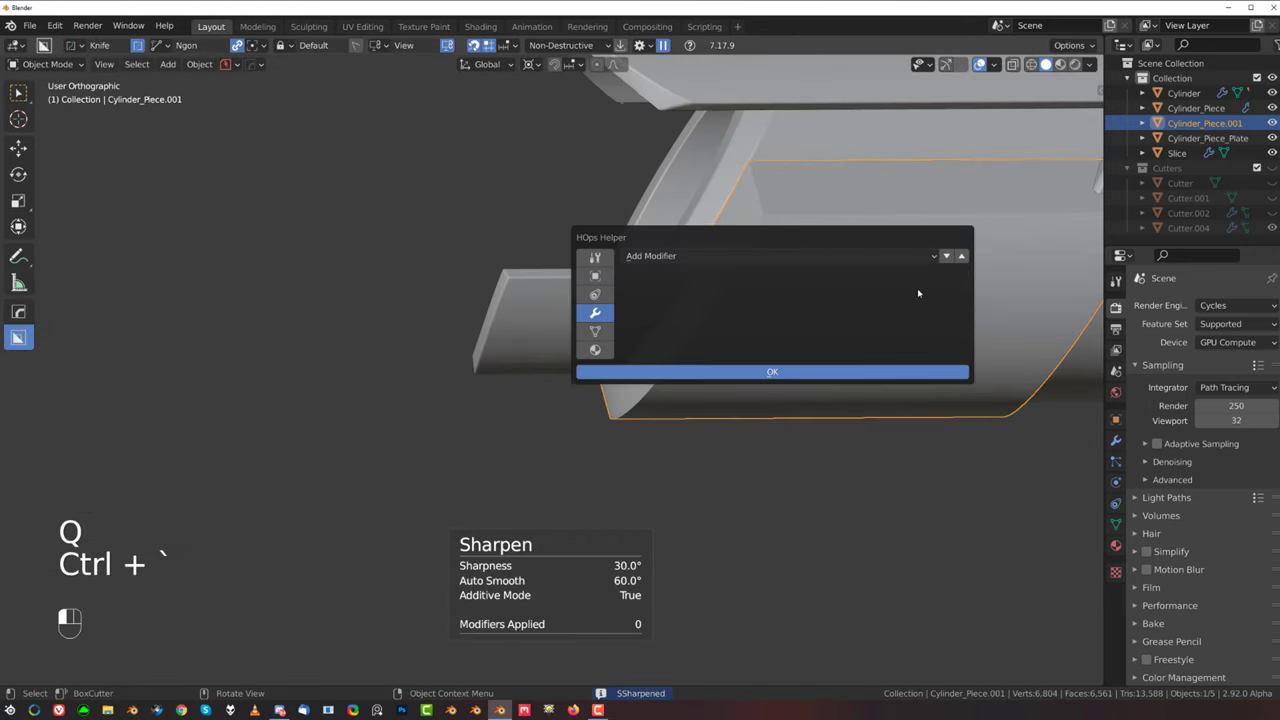
Step: Try an HOps Slash boolean on the lower plate with the extruded block as cutter
left_click(616, 316, "shift")
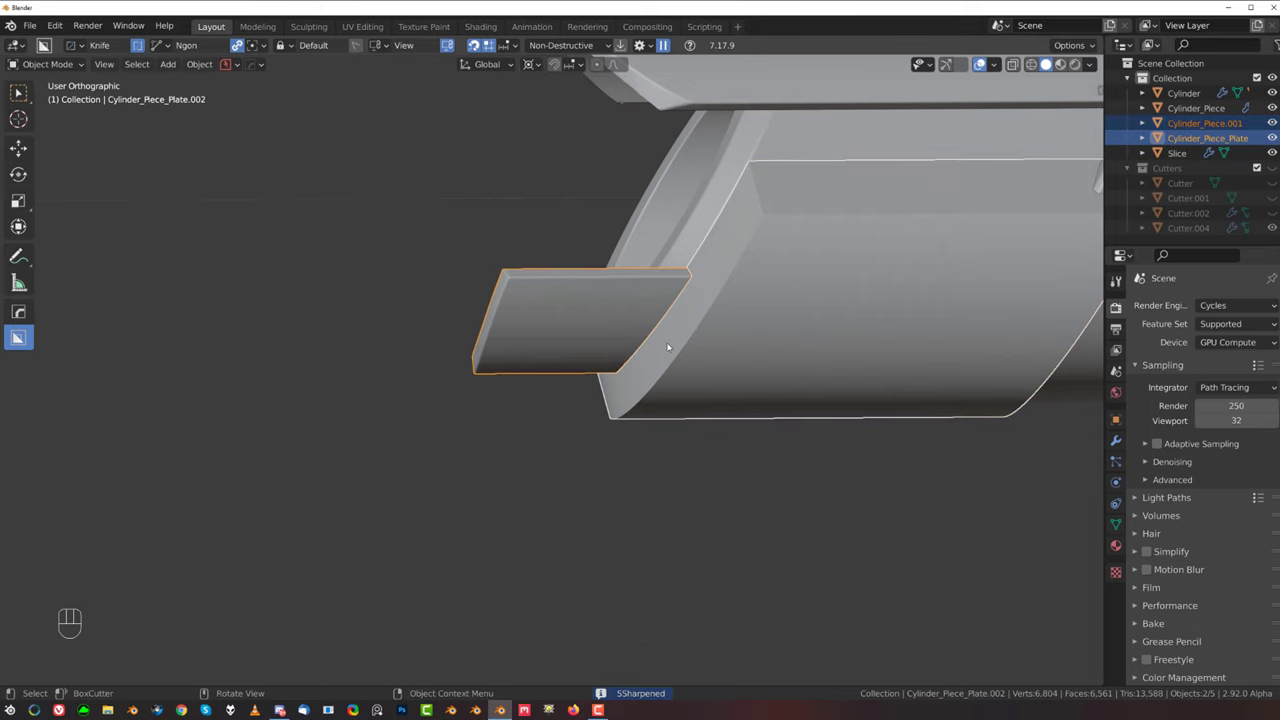
key("q")
mouse_move(668, 406)
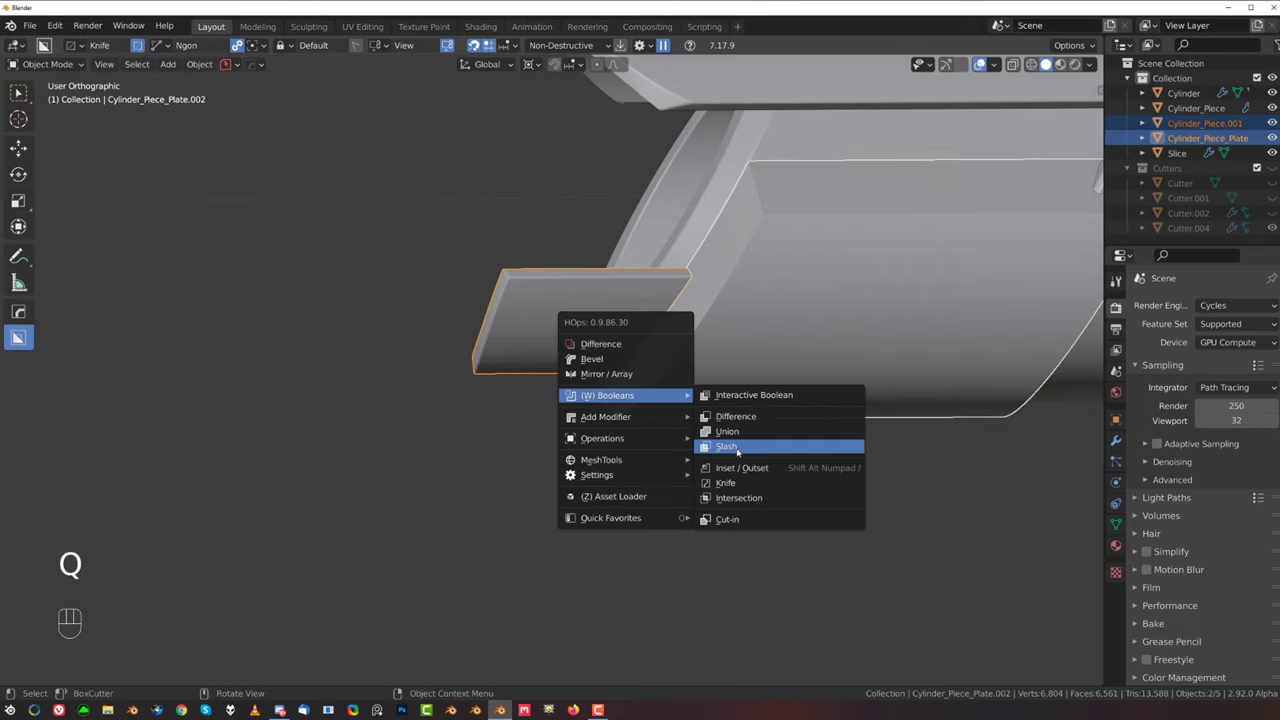
left_click(728, 447)
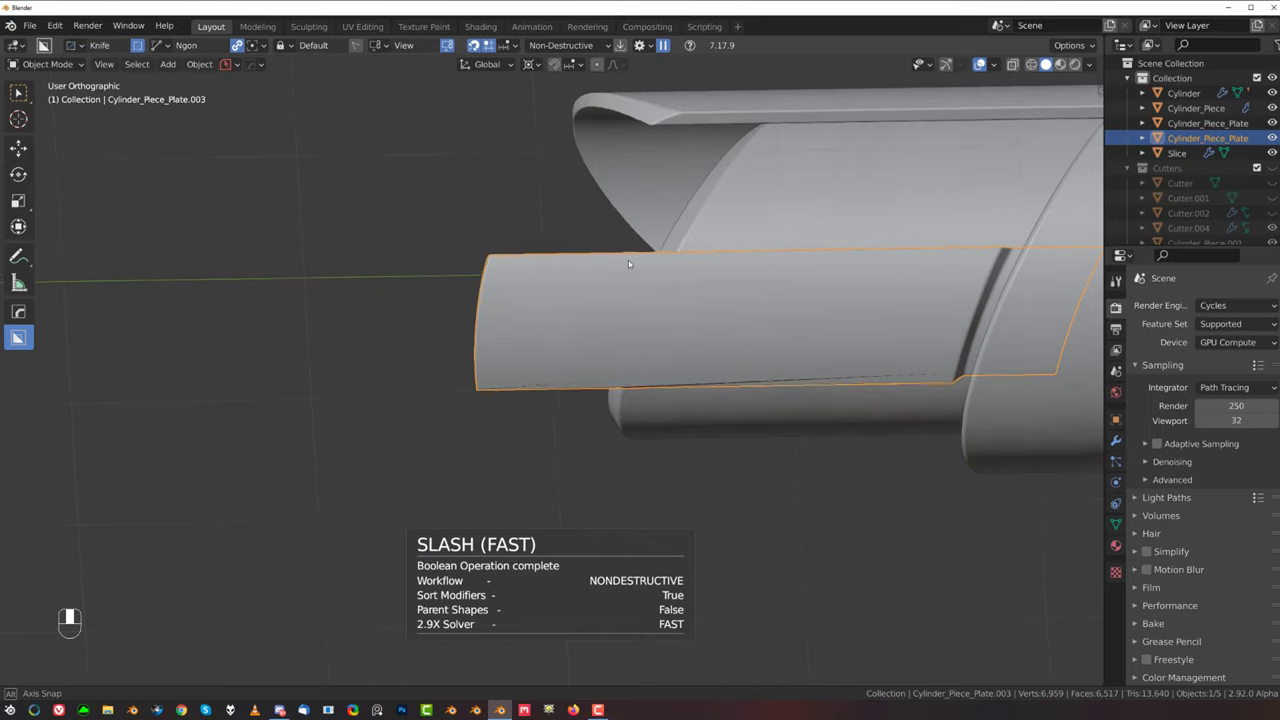
key("ctrl+z")
key("ctrl+z")
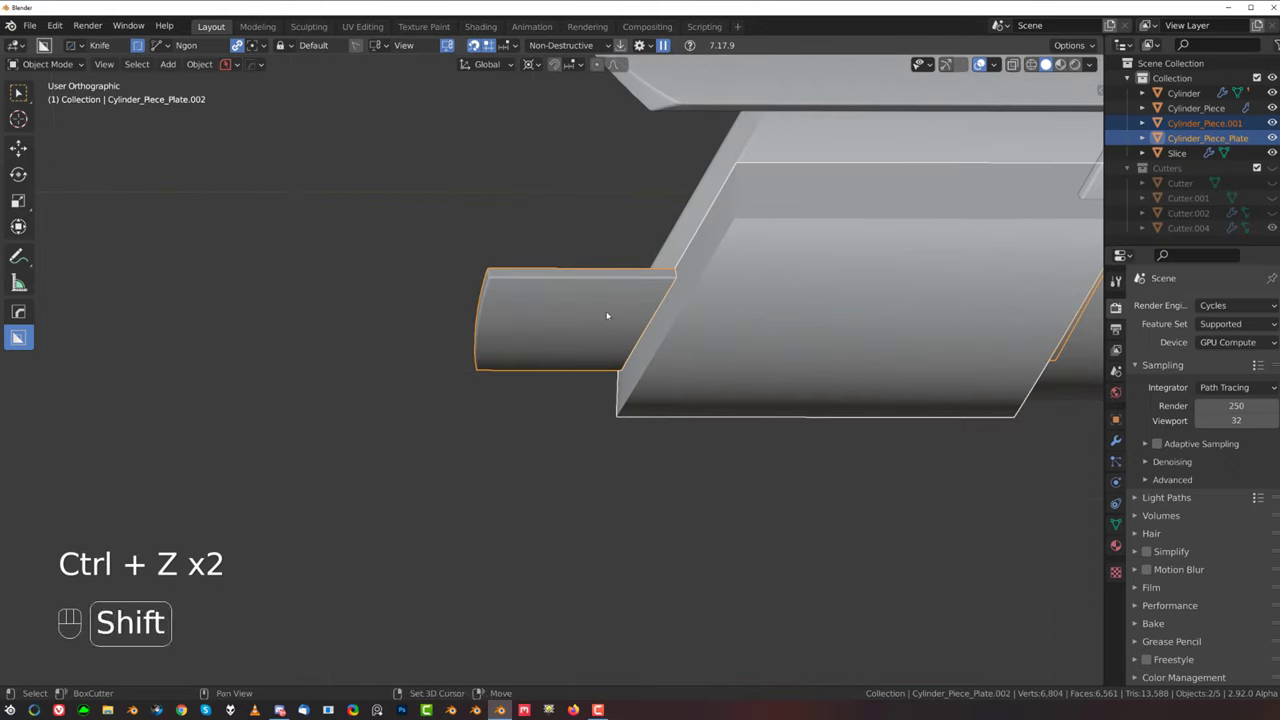
Step: Imprint the block's slanted front outline on the lower plate with an HOps Knife boolean
key("q")
mouse_move(639, 336)
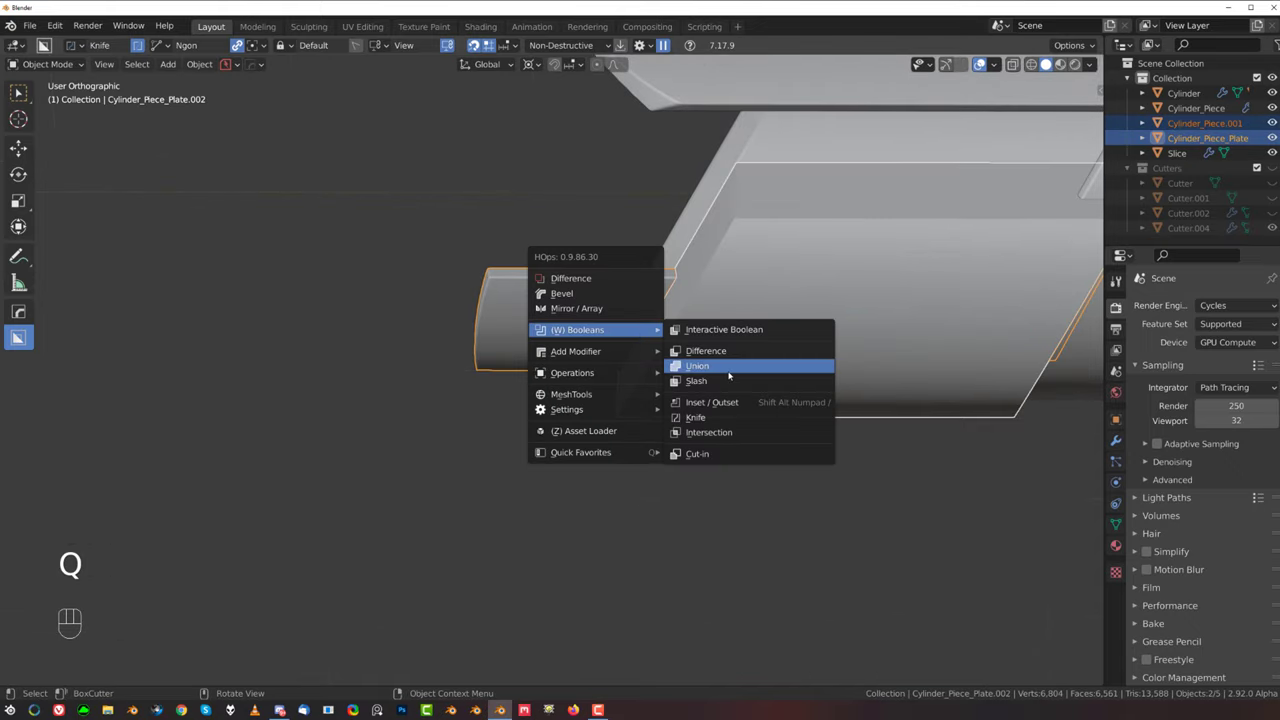
left_click(724, 417)
Step: Run MACHIN3 Clean Up on the lower plate's mesh in vertex mode with a 0.0001 distance and a 179° angle
key("Tab")
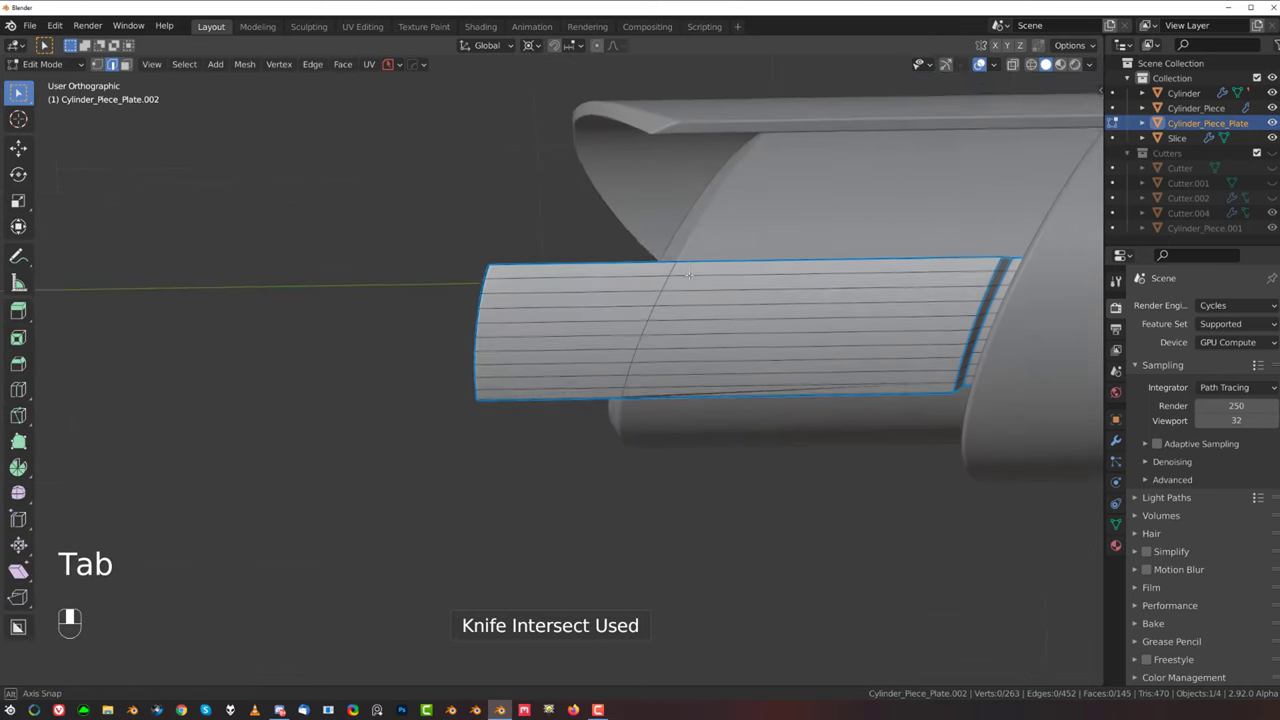
scroll(636, 400, "up", 3)
middle_click_drag(636, 400, 655, 358)
scroll(655, 358, "up", 3)
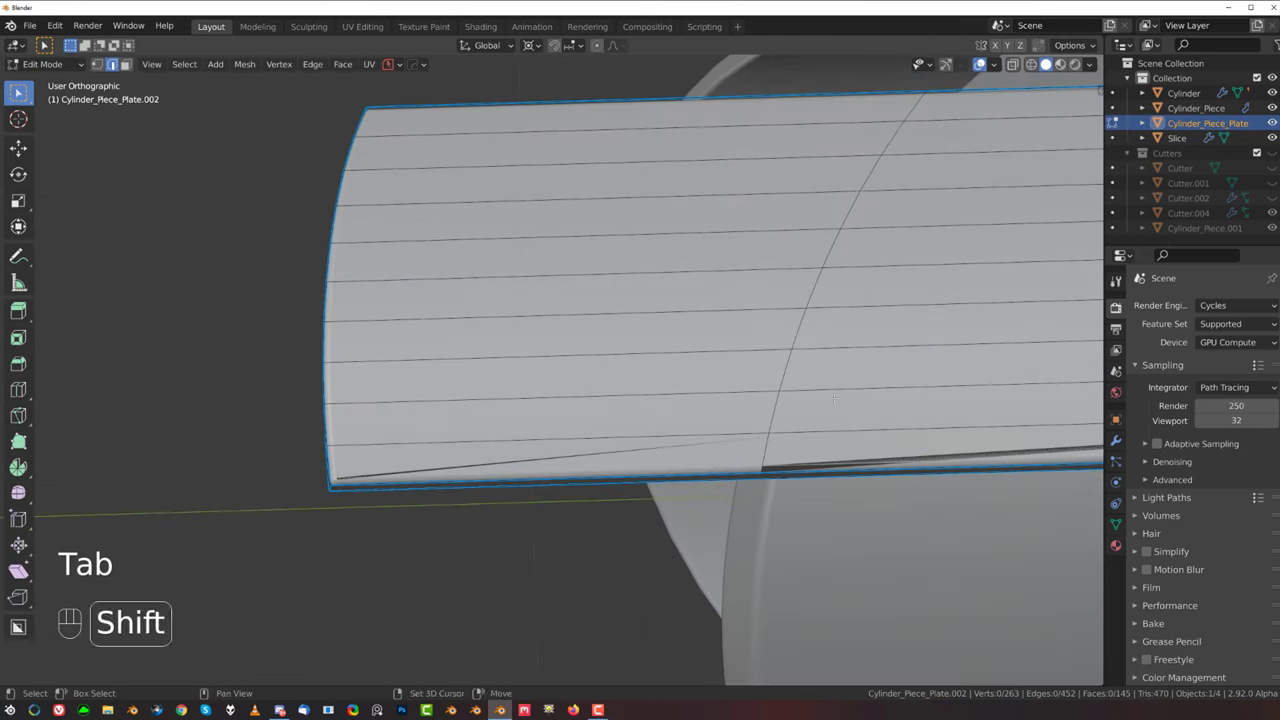
scroll(540, 340, "up", 3)
middle_click_drag(780, 430, 553, 256, "shift")
key("Tab")
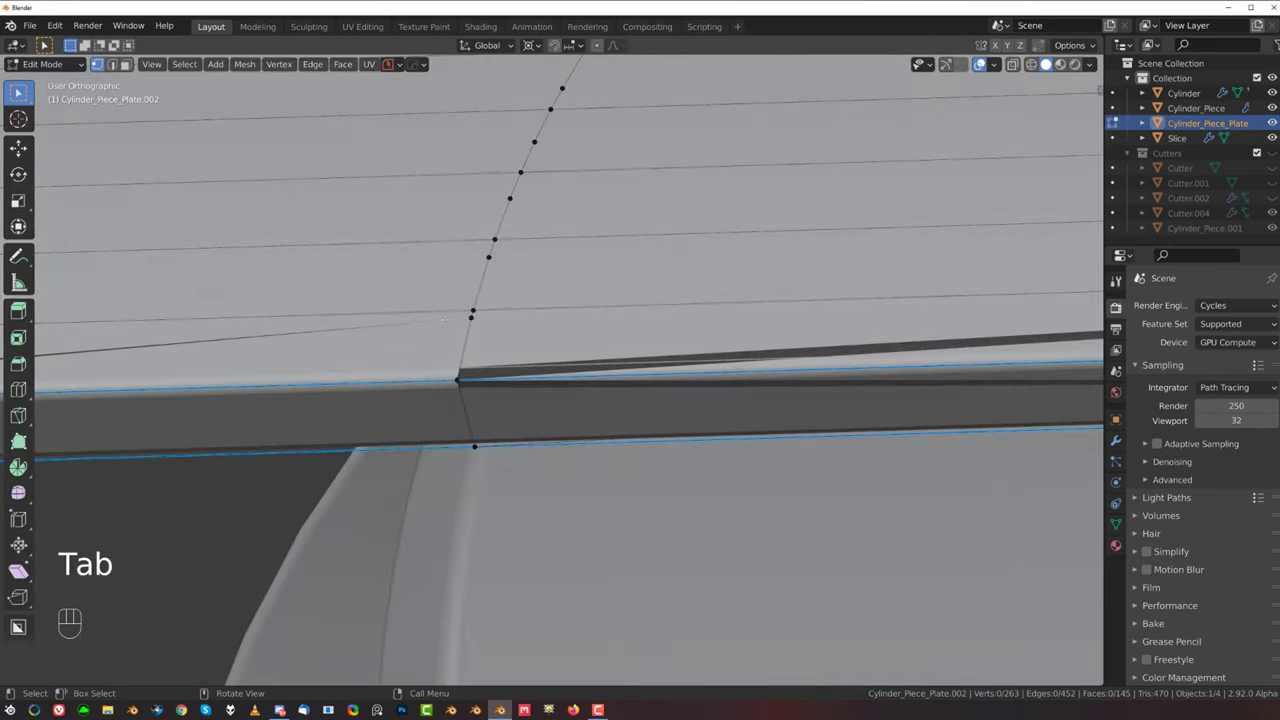
key("3")
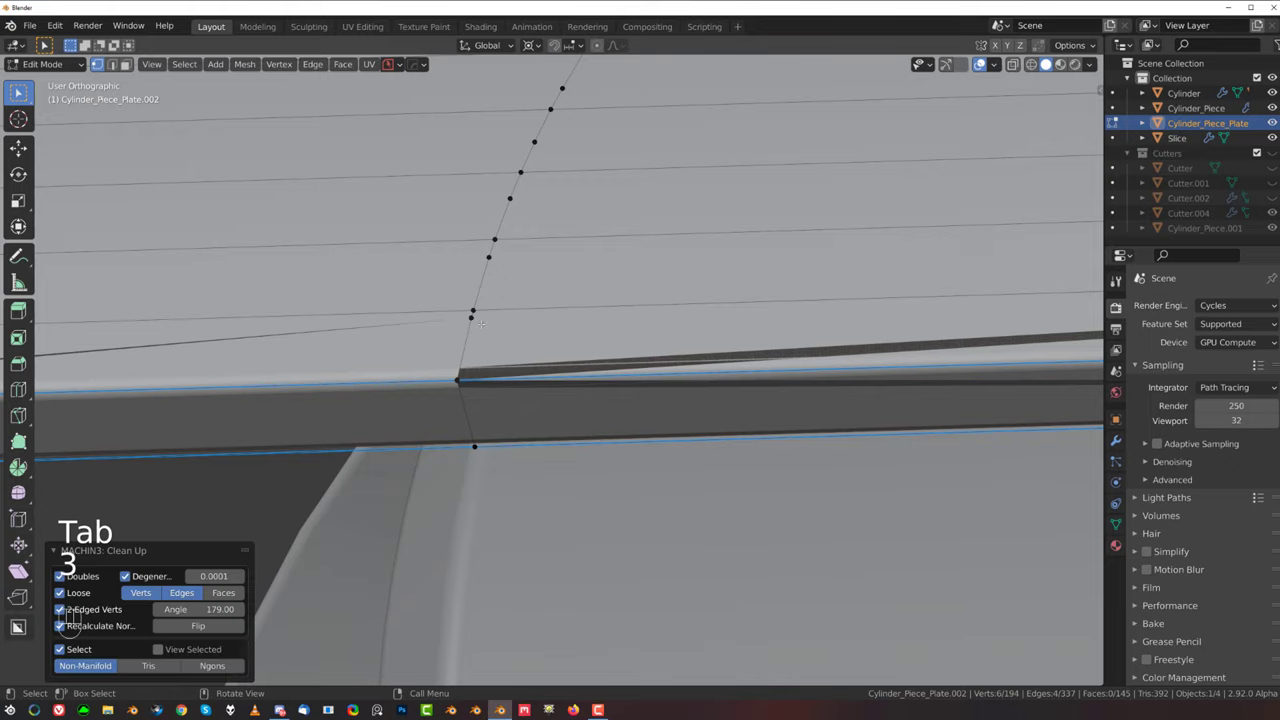
Step: Merge the stray vertices at the lower end of the knife line into the plate's edge vertex using Smart Vert with Merge Last
left_click(474, 320)
key("1")
left_click(458, 382, "shift")
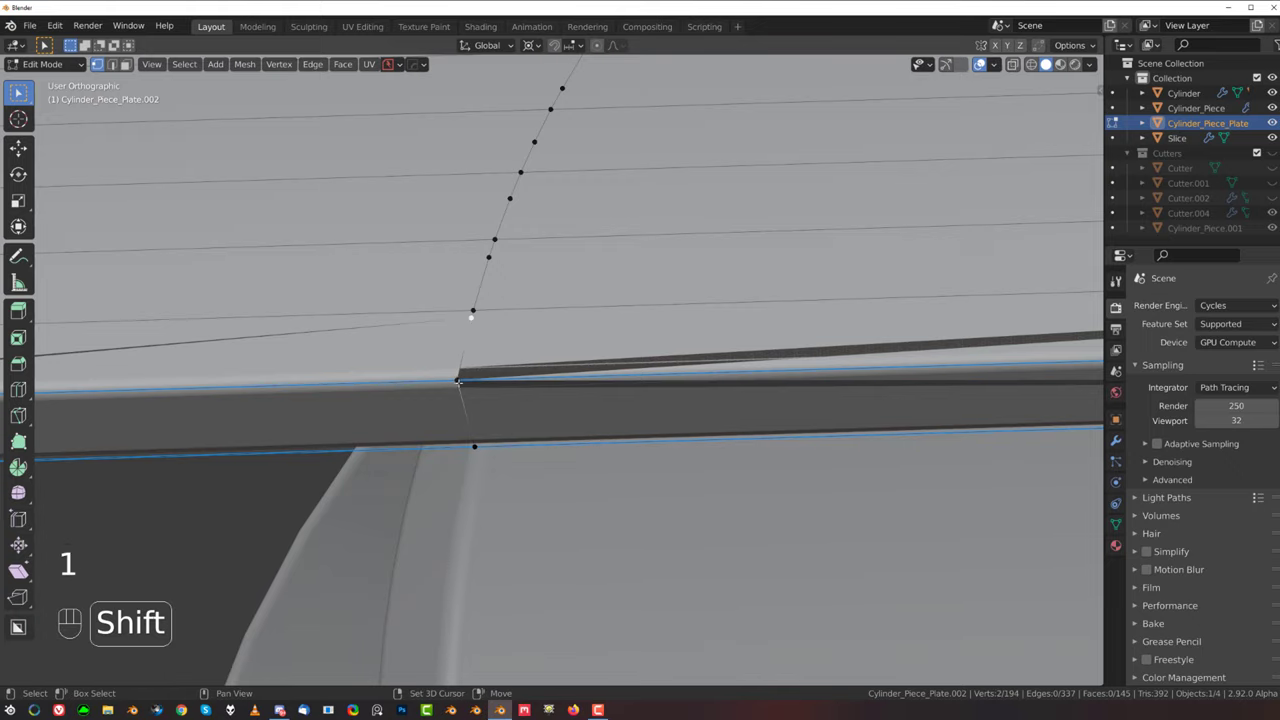
key("1")
left_click(464, 387)
left_click(457, 380, "shift")
key("1")
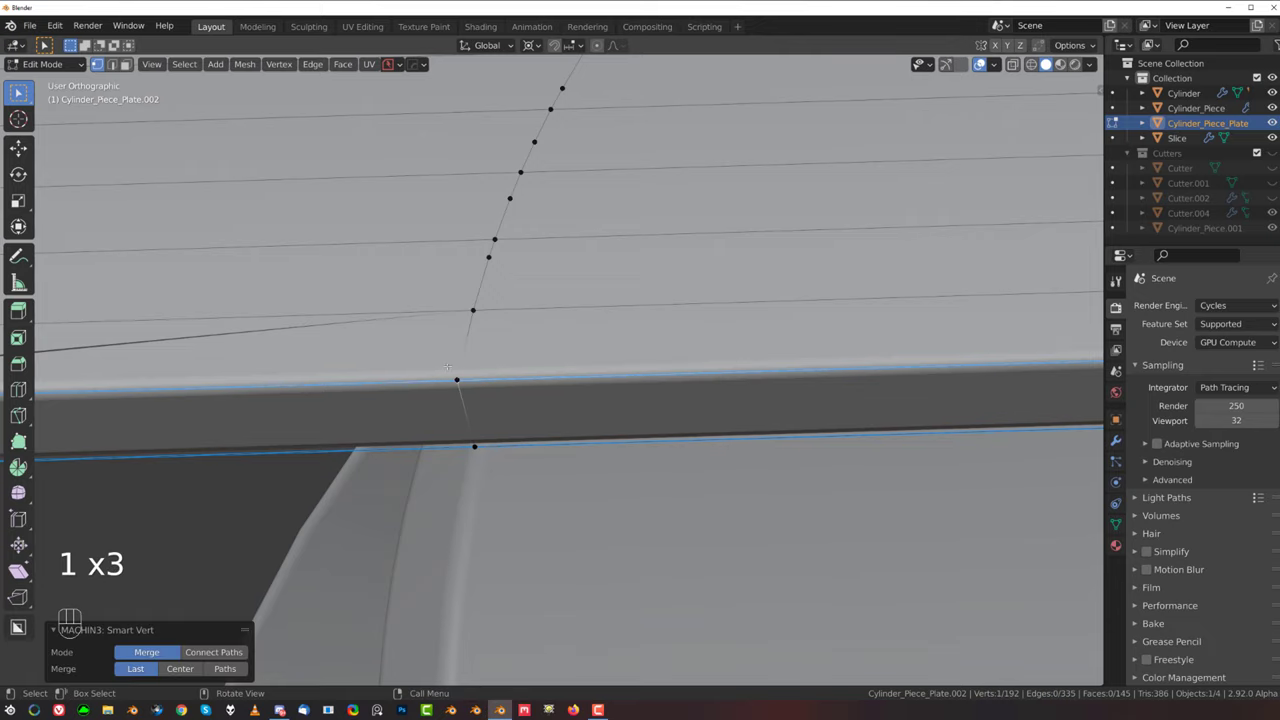
Step: Merge the duplicate vertex pair where the knife line crosses the plate's lower edge with Smart Vert set to Merge Last
left_click(457, 379)
left_click(458, 382, "shift")
key("1")
left_click(459, 384)
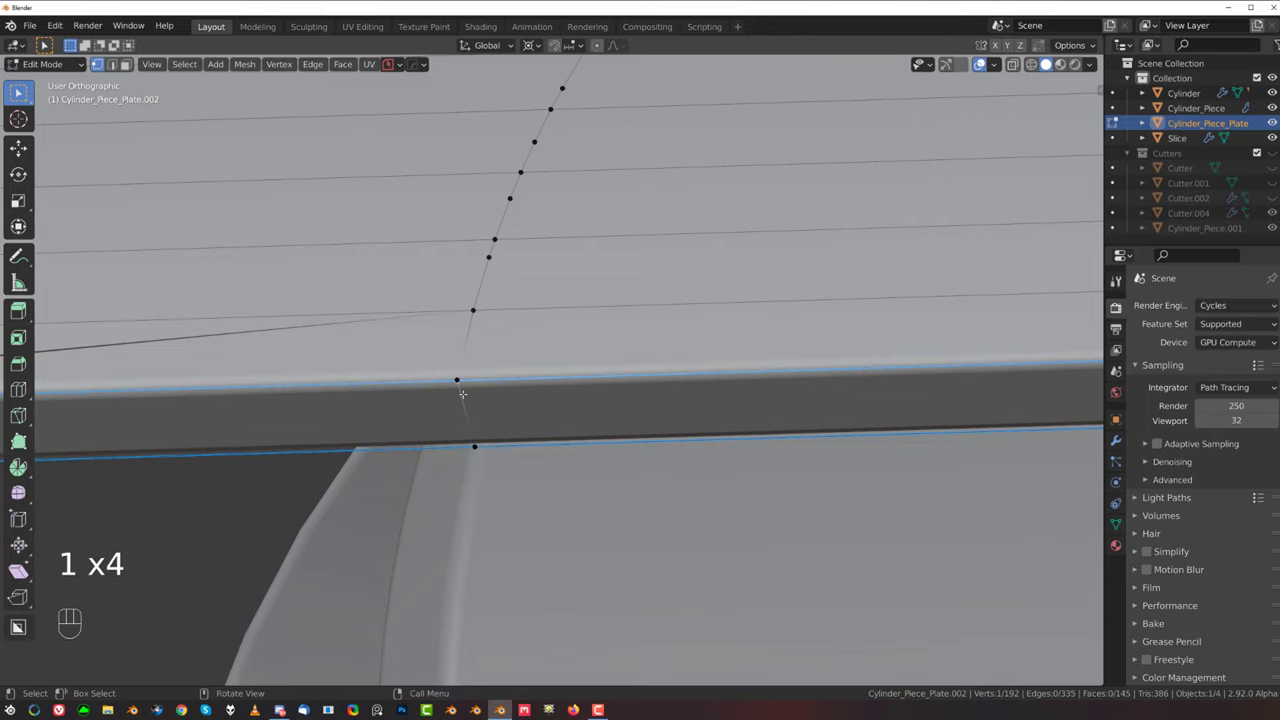
left_click(457, 381, "shift")
key("1")
Step: Merge the stray vertices at the plate's front lower corner into the corner vertex with Smart Vert
scroll(440, 364, "down", 4)
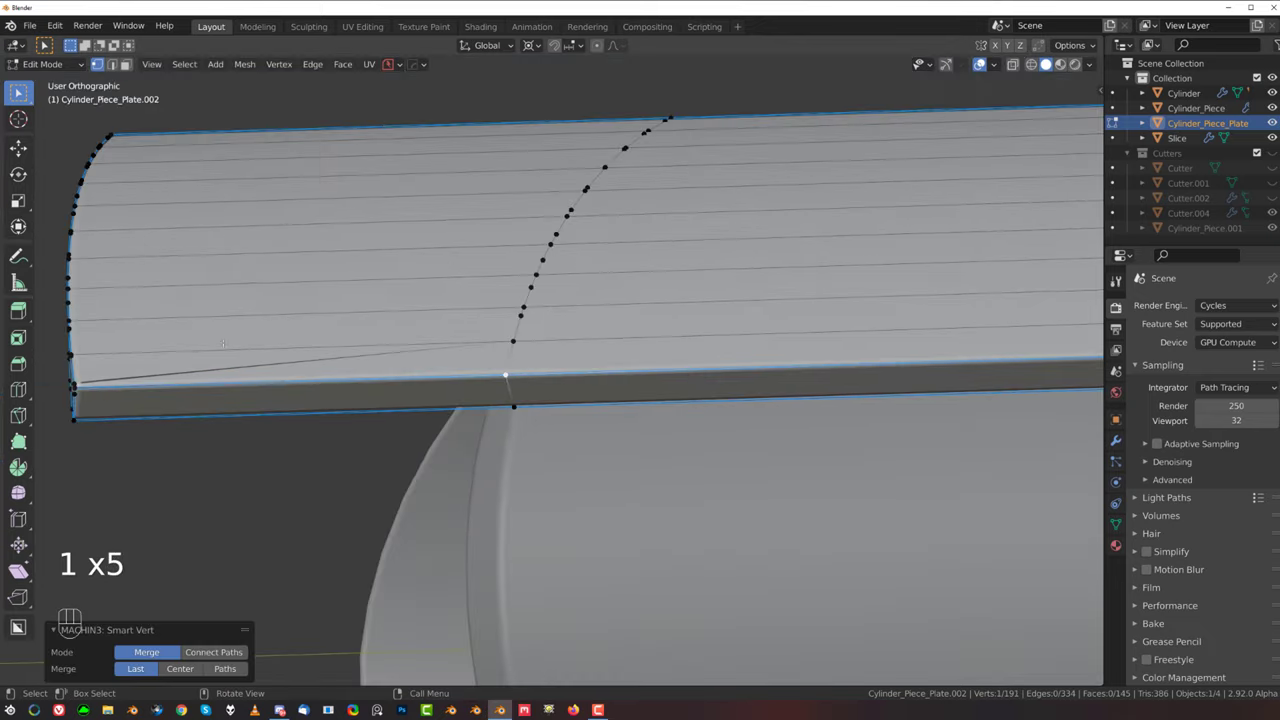
left_click(98, 378)
middle_click_drag(56, 344, 690, 405, "shift")
scroll(610, 390, "up", 3)
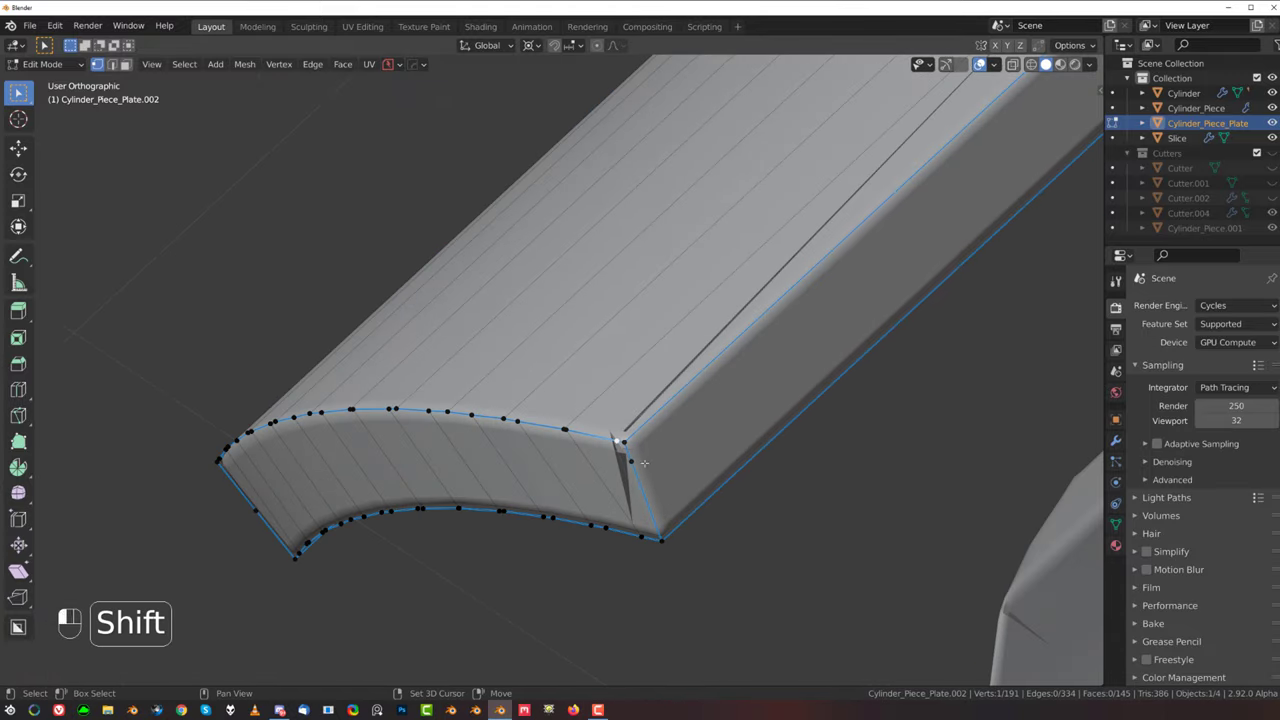
key("1")
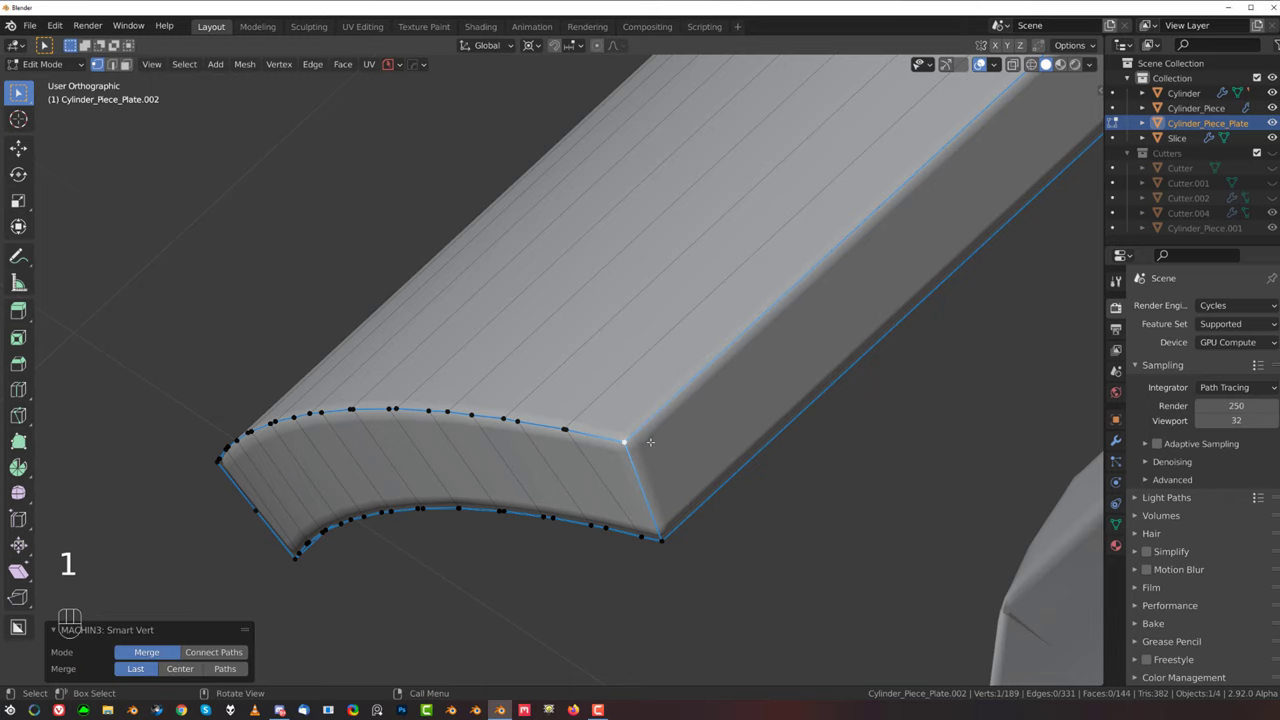
Step: Run MACHIN3 Clean Up on the plate's mesh again with a 0.0001 distance and a 179° angle, selecting non-manifold geometry
scroll(748, 280, "down", 4)
middle_click_drag(748, 280, 683, 411)
middle_click_drag(785, 363, 466, 371, "shift")
scroll(466, 371, "up", 3)
scroll(772, 352, "down", 4)
middle_click_drag(728, 324, 537, 380, "shift")
scroll(503, 405, "down", 3)
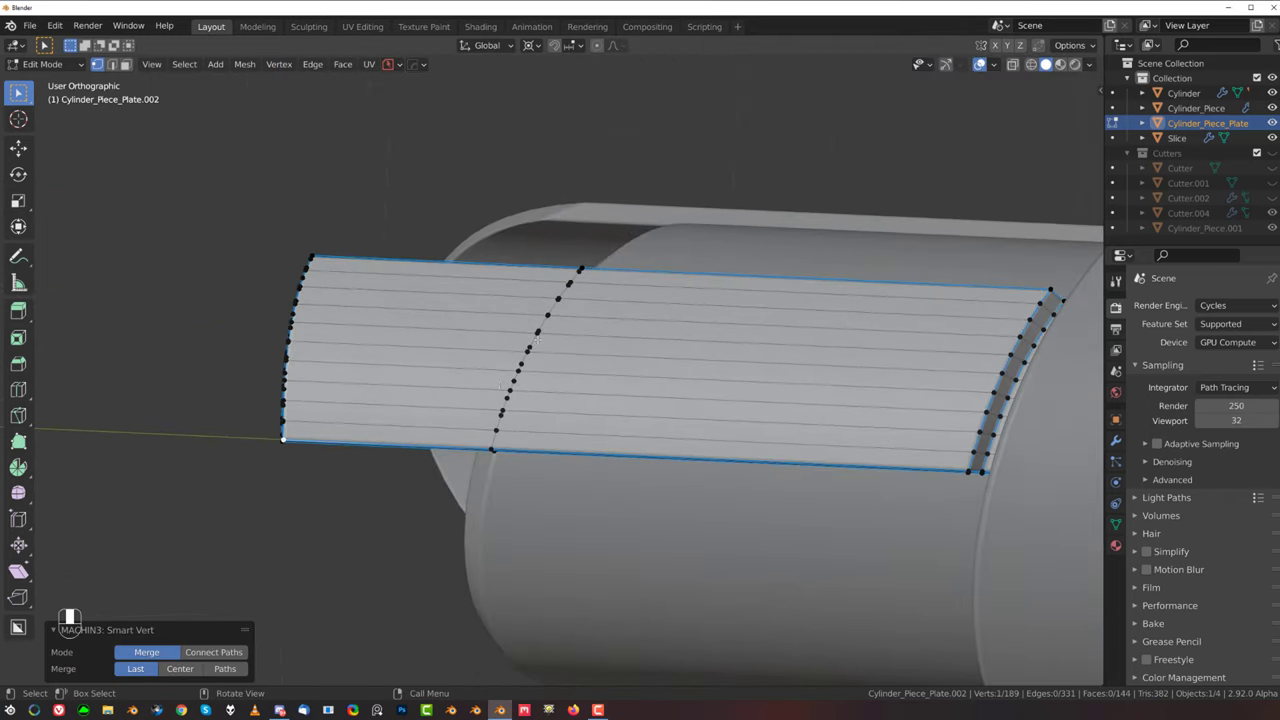
scroll(537, 379, "up", 2)
scroll(482, 361, "up", 3)
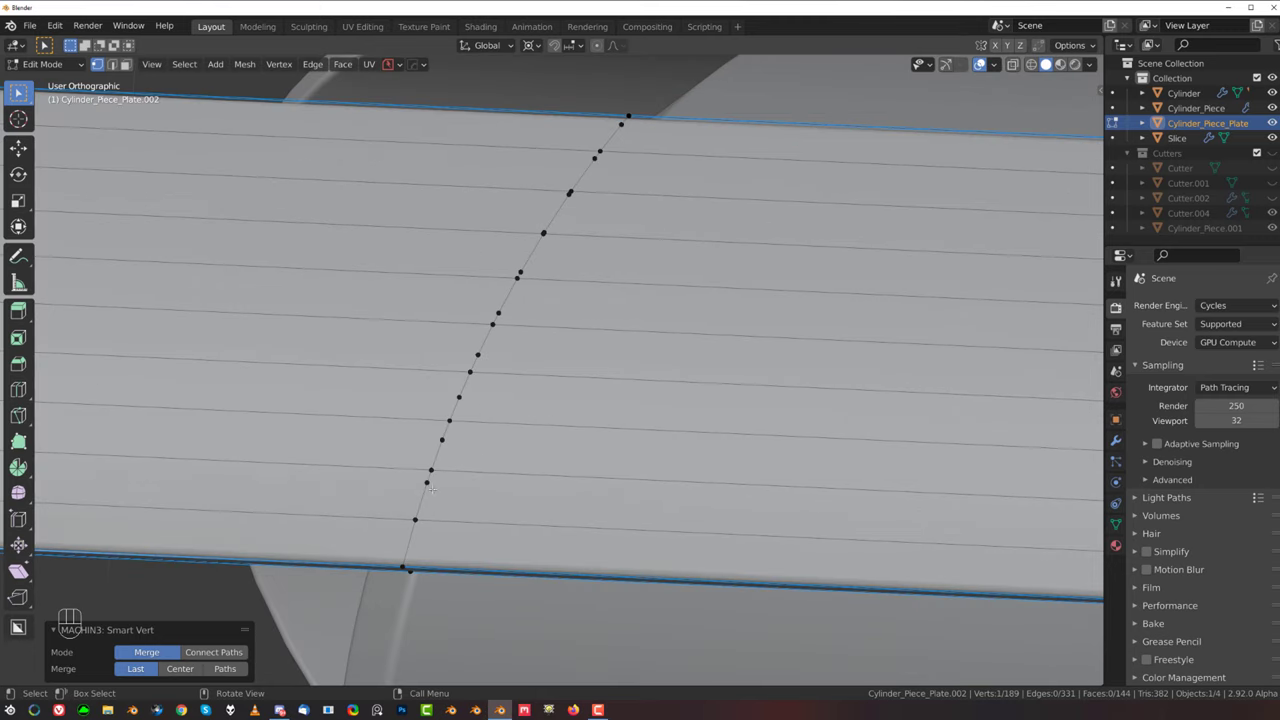
middle_click_drag(664, 380, 592, 380, "shift")
key("Tab")
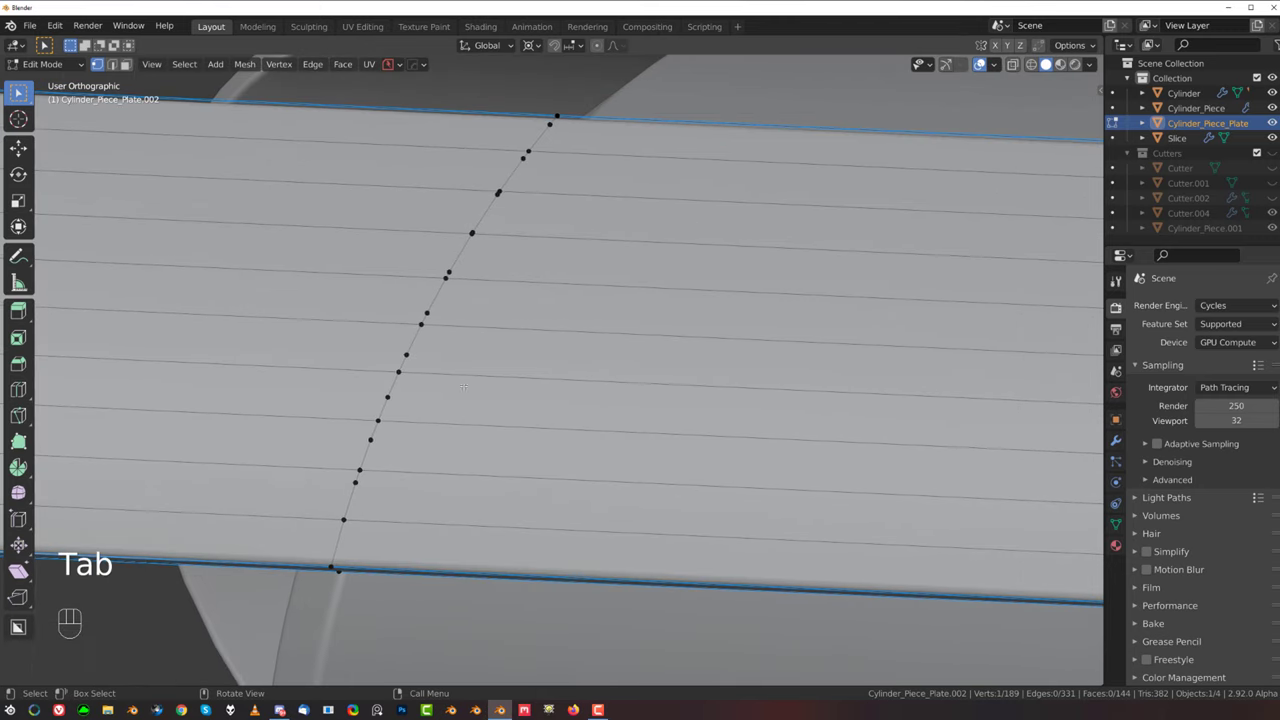
key("3")
scroll(600, 380, "down", 7)
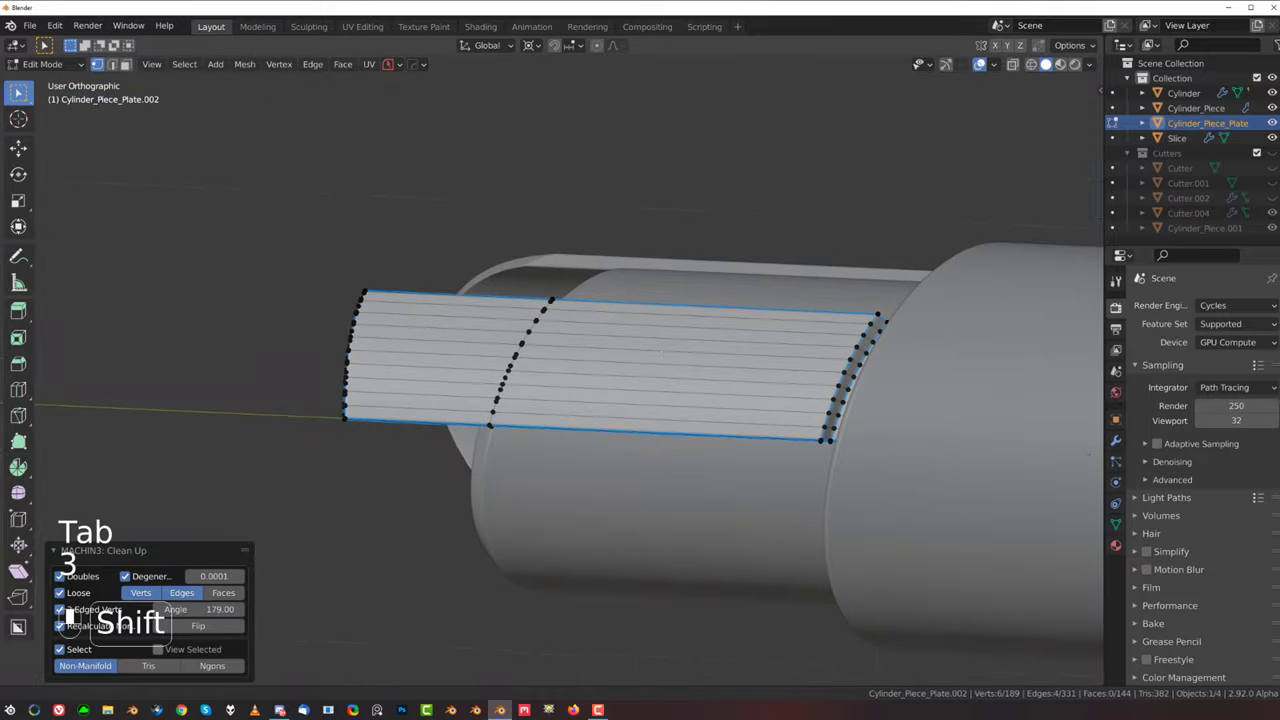
middle_click_drag(627, 361, 573, 363, "shift")
Step: Make the lower plate's mesh manifold with the 3D-Print clean-up tool
key("n")
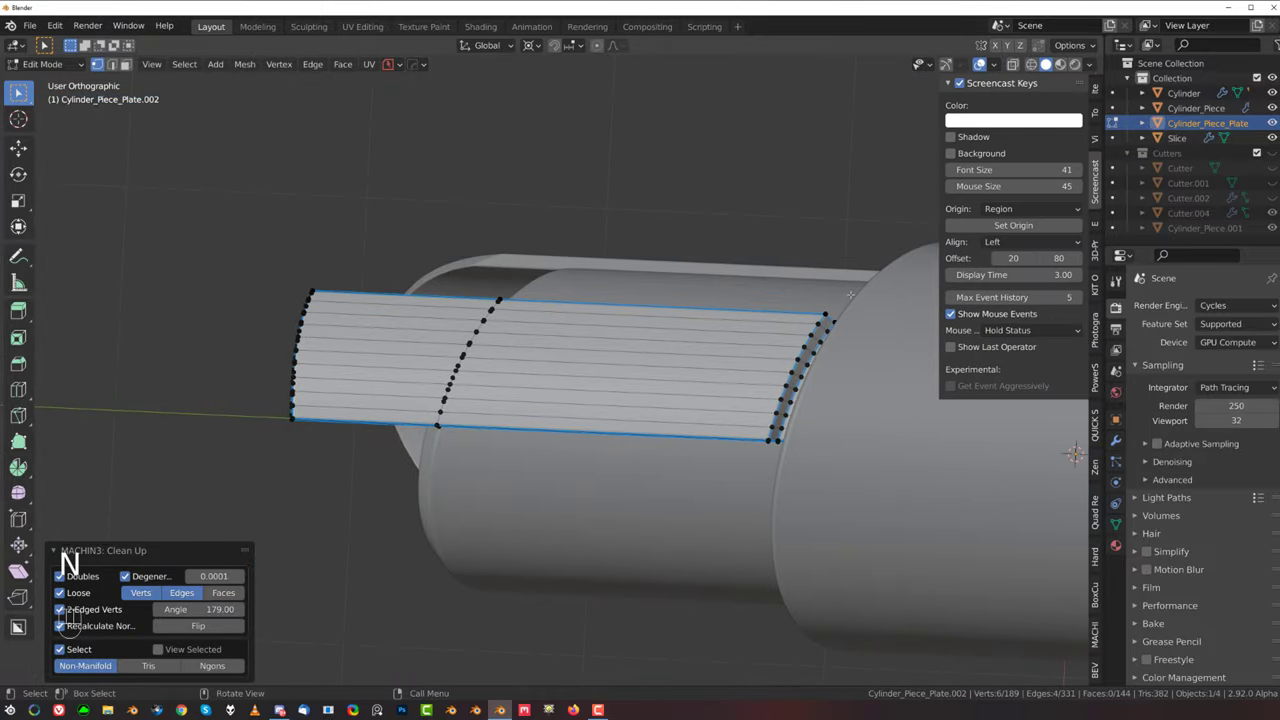
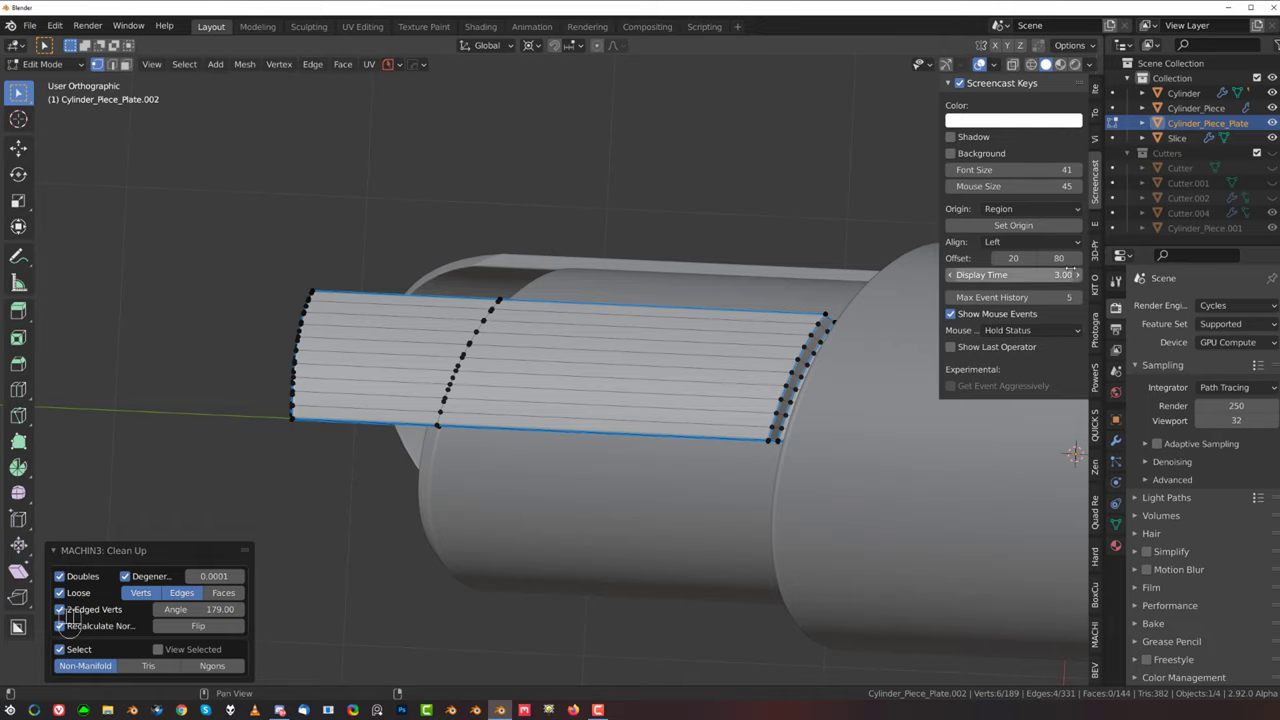
left_click(1094, 255)
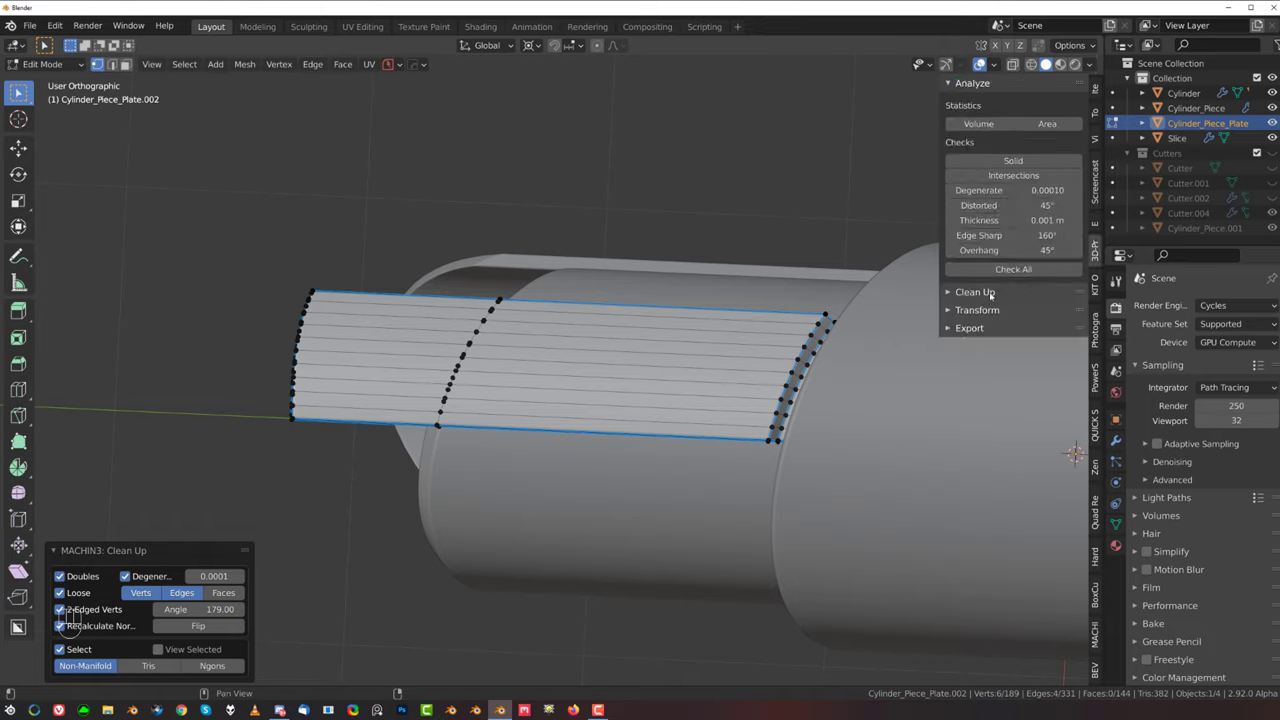
left_click(990, 292)
left_click(1008, 336)
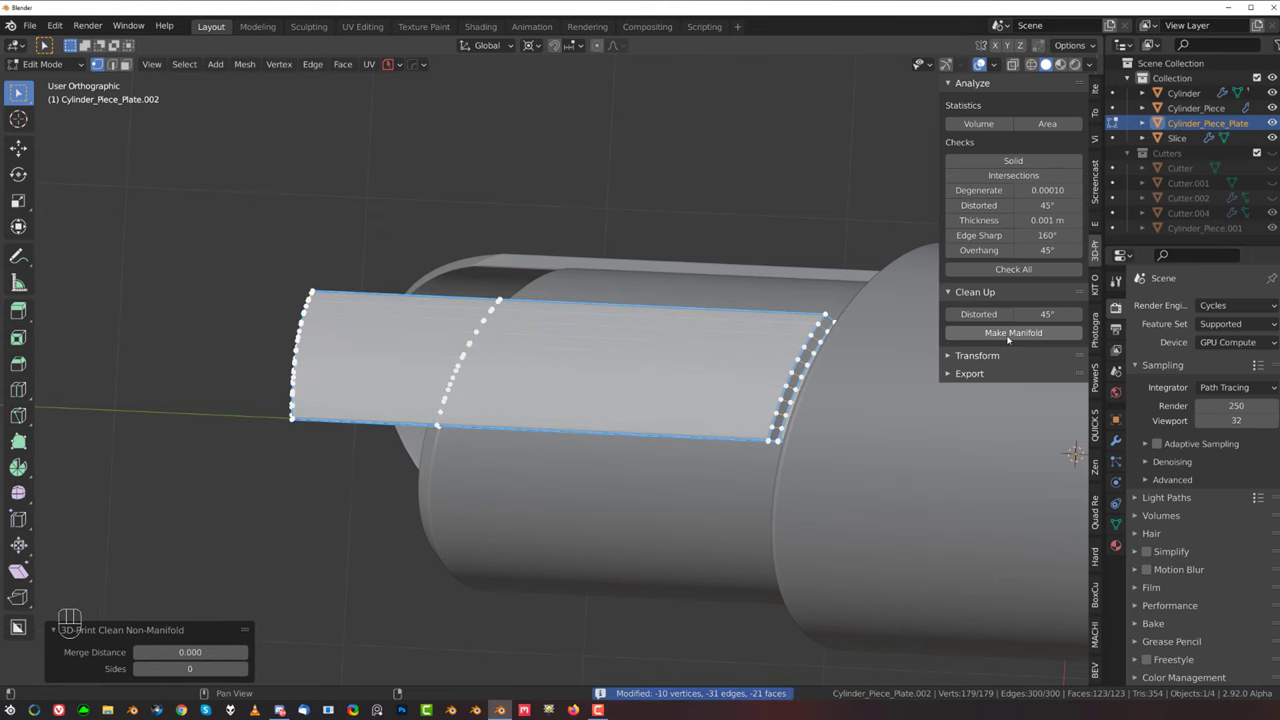
Step: Merge the extra vertices along the lower half of the knife line into the vertices on the plate's lengthwise edges using Smart Vert
scroll(456, 372, "up", 10)
key("Tab")
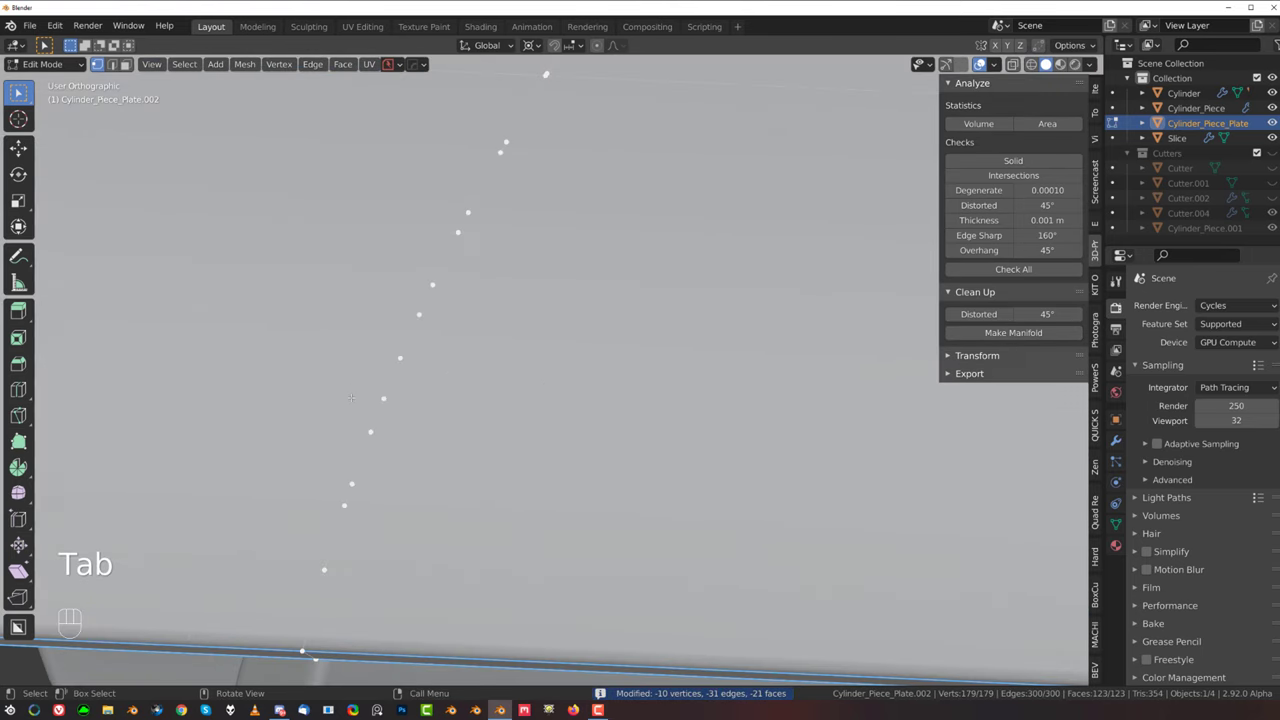
left_click(385, 432)
left_click(385, 401, "shift")
key("1")
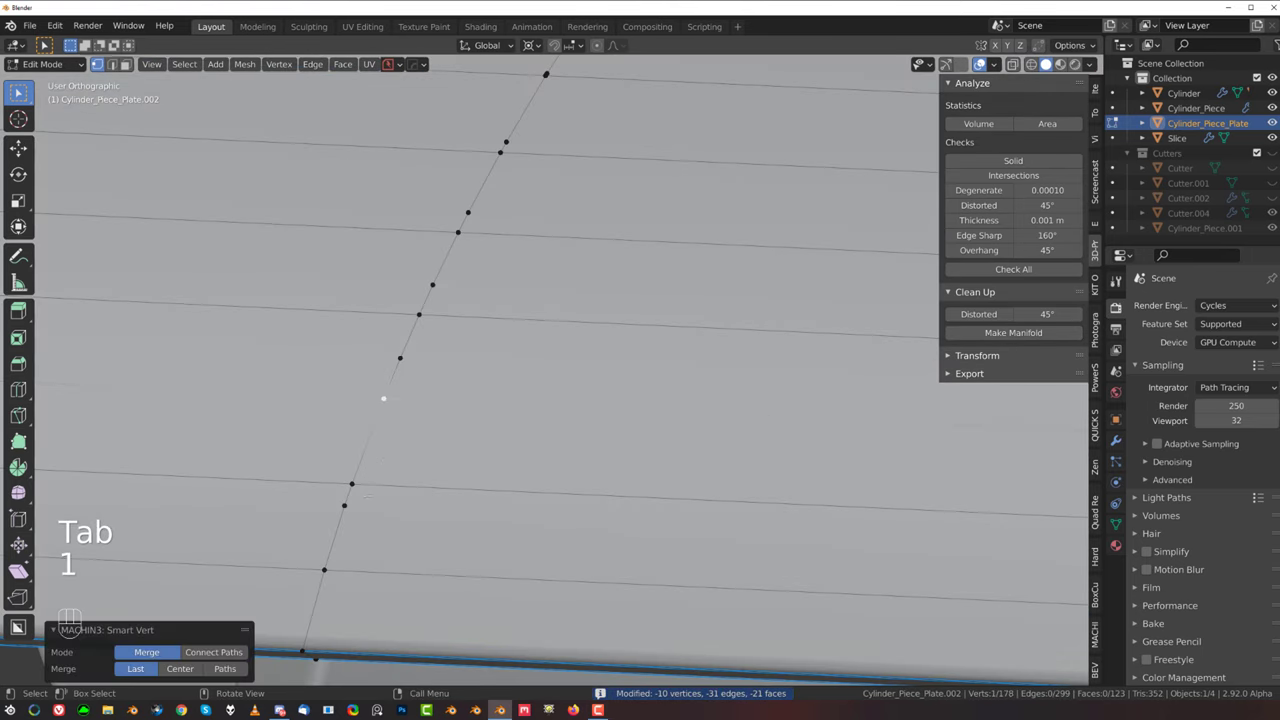
left_click(345, 507)
left_click(353, 483, "shift")
key("1")
left_click(400, 358)
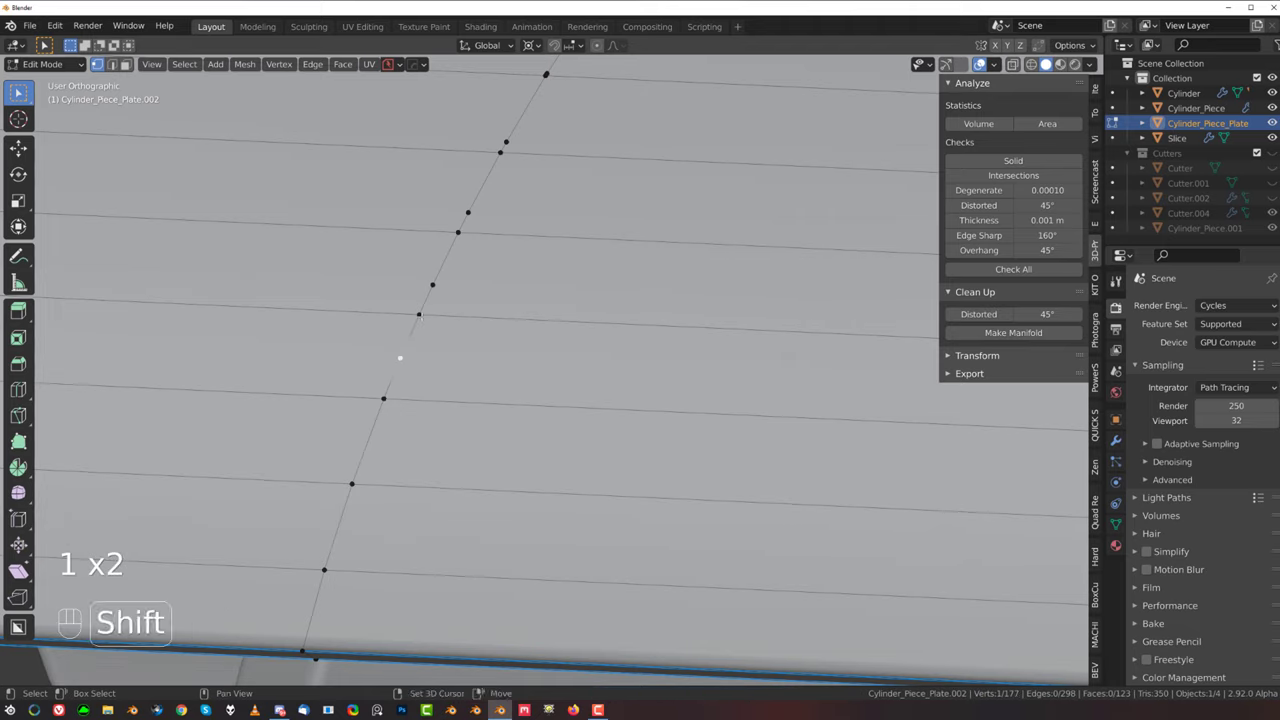
key("1")
left_click(424, 303, "shift")
key("1")
left_click(432, 286, "shift")
left_click(460, 231, "shift")
key("1")
Step: Merge the doubled vertices along the upper half of the knife line, up to the plate's upper edge, using Smart Vert
middle_click_drag(500, 150, 426, 410, "shift")
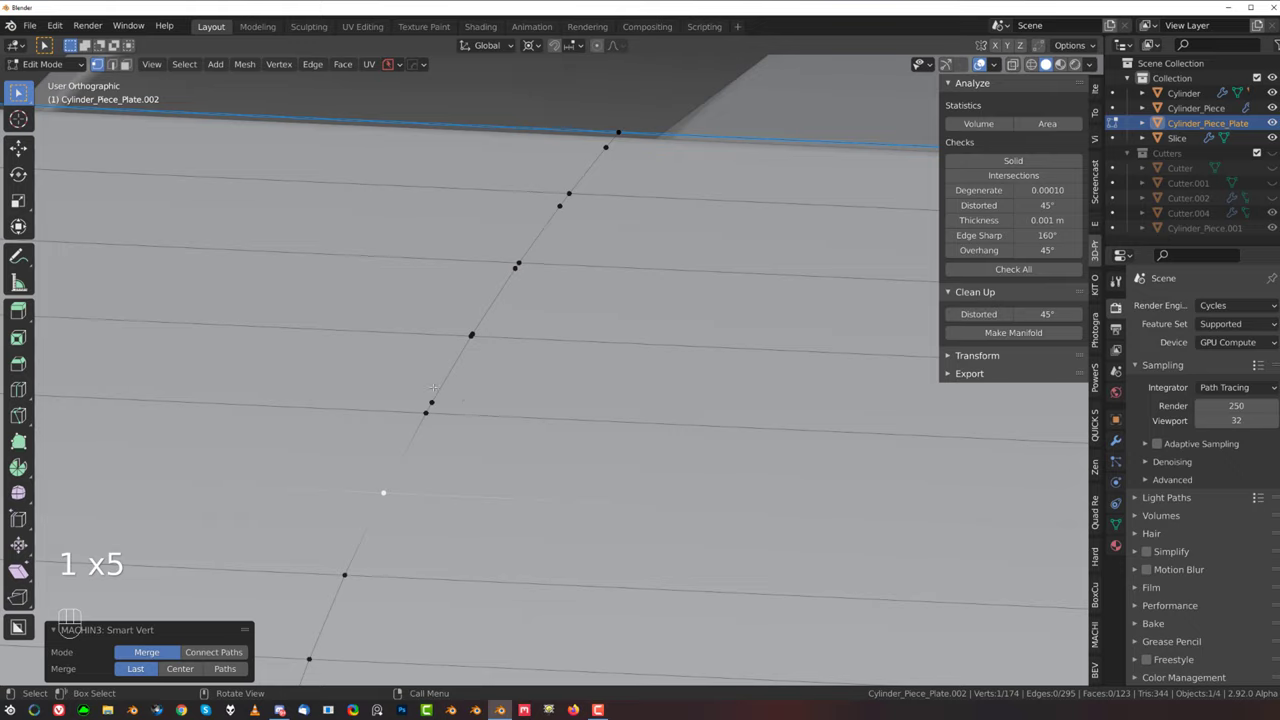
left_click(447, 377)
left_click(426, 412, "shift")
key("1")
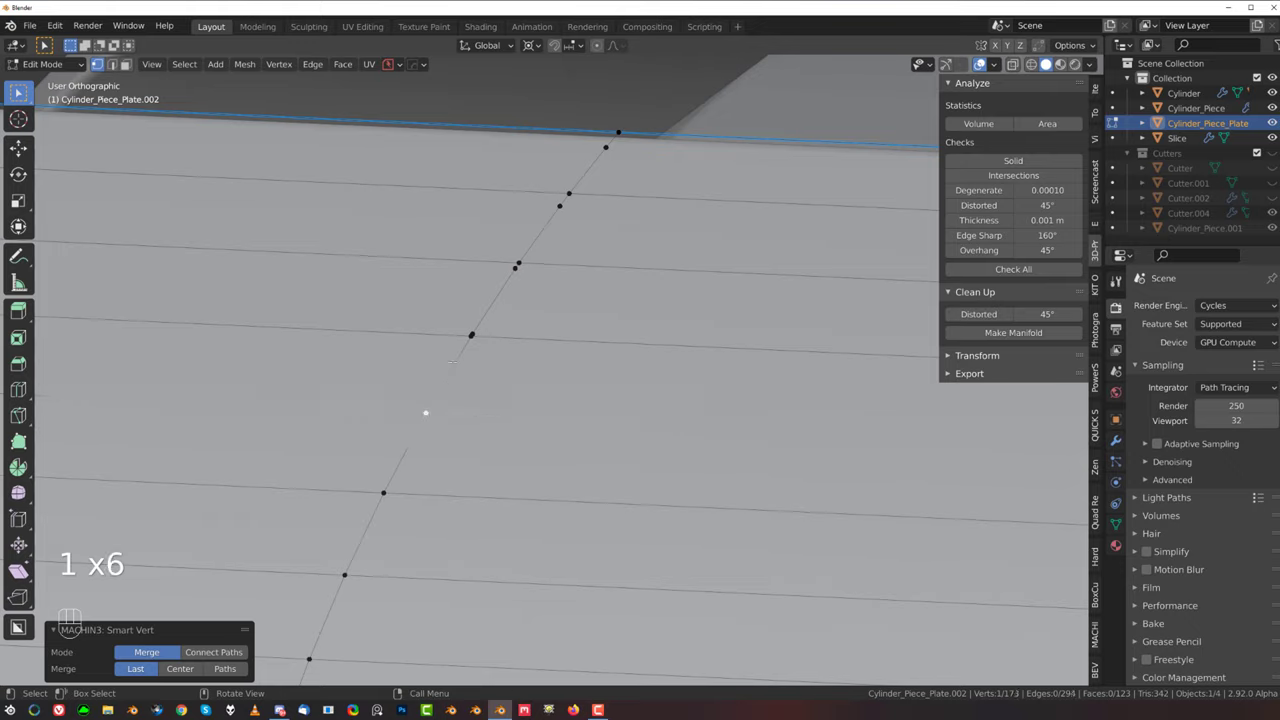
left_click(475, 332)
left_click(470, 337, "shift")
key("1")
left_click(515, 268)
left_click(520, 262, "shift")
key("1")
left_click(560, 207)
left_click(571, 192, "shift")
key("1")
left_click(606, 148)
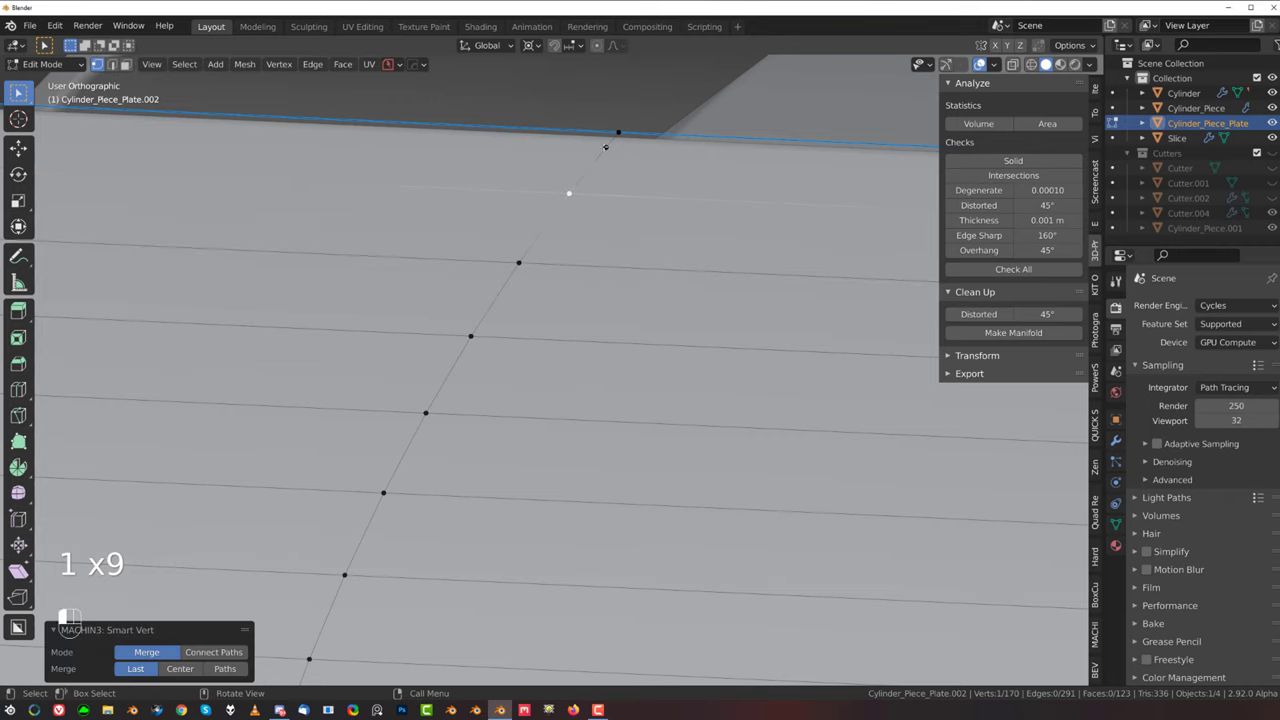
left_click(621, 131, "shift")
key("1")
Step: Merge the doubled vertices near the upper corner of the plate's front end edge using Smart Vert
scroll(628, 127, "down", 9)
middle_click_drag(640, 240, 540, 270, "shift")
scroll(600, 130, "up", 4)
scroll(544, 268, "up", 5)
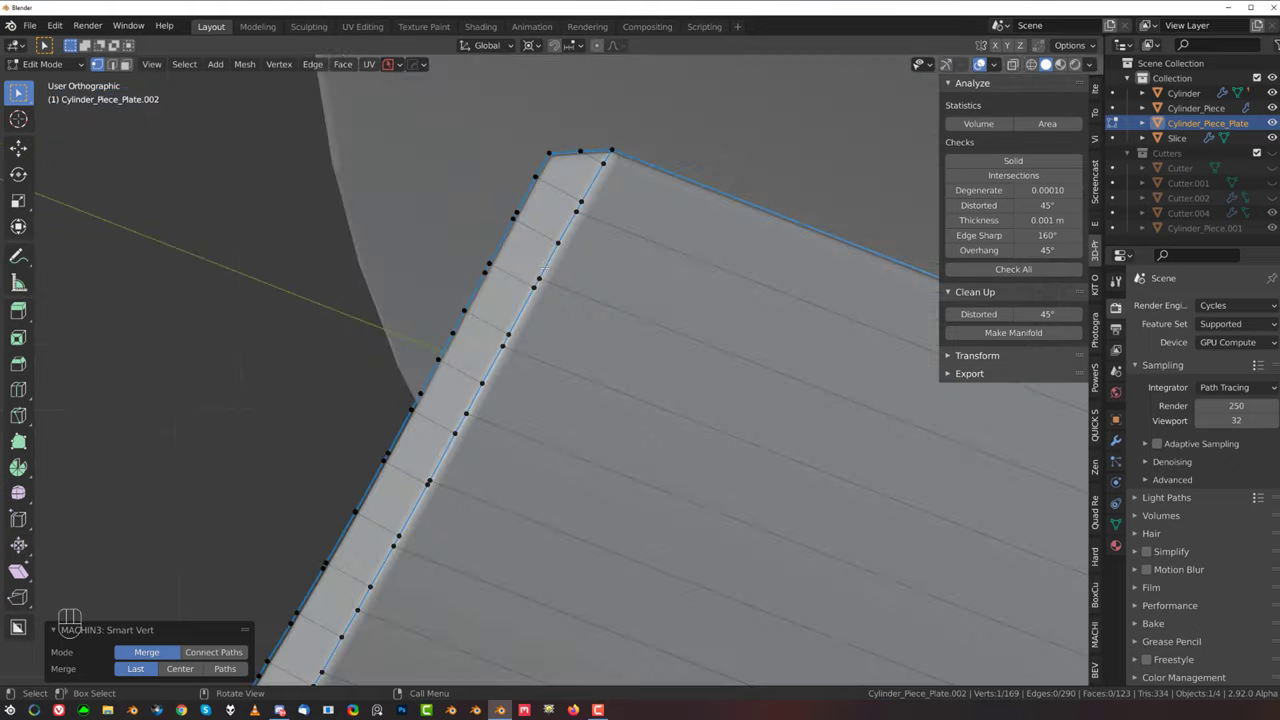
middle_click_drag(630, 362, 538, 362, "shift")
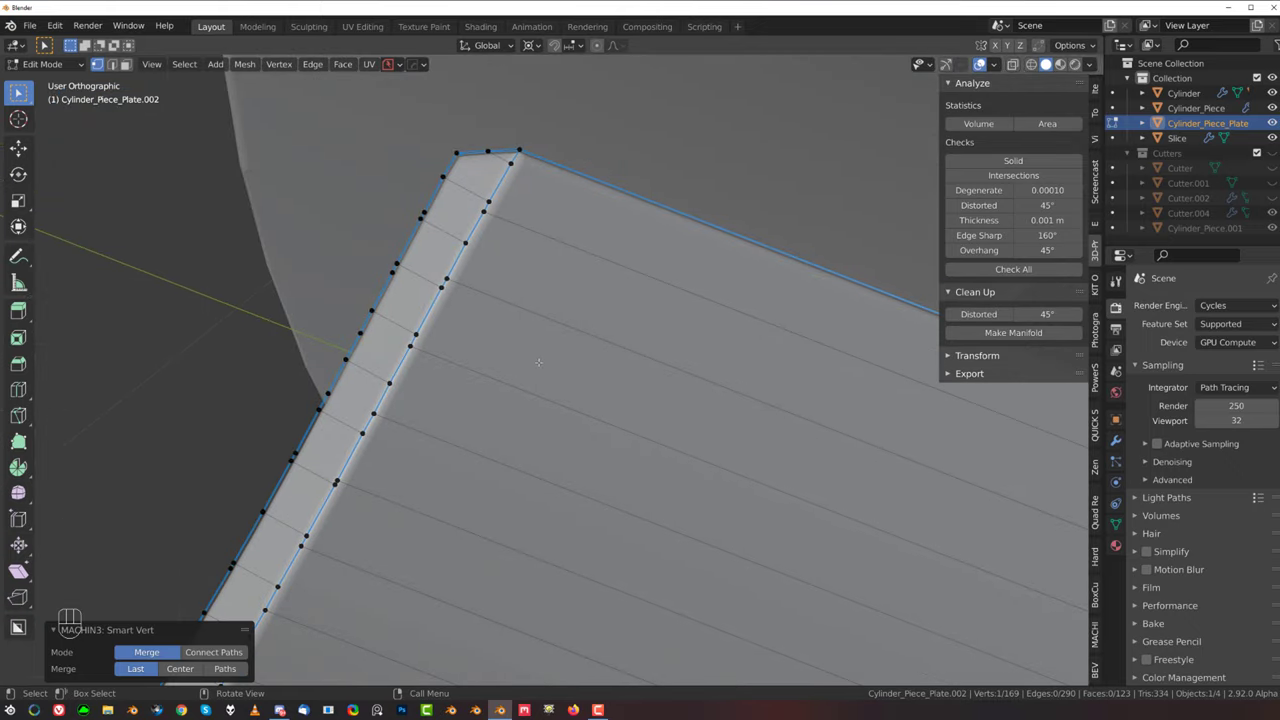
left_click(441, 285, "shift")
key("1")
left_click(489, 208, "shift")
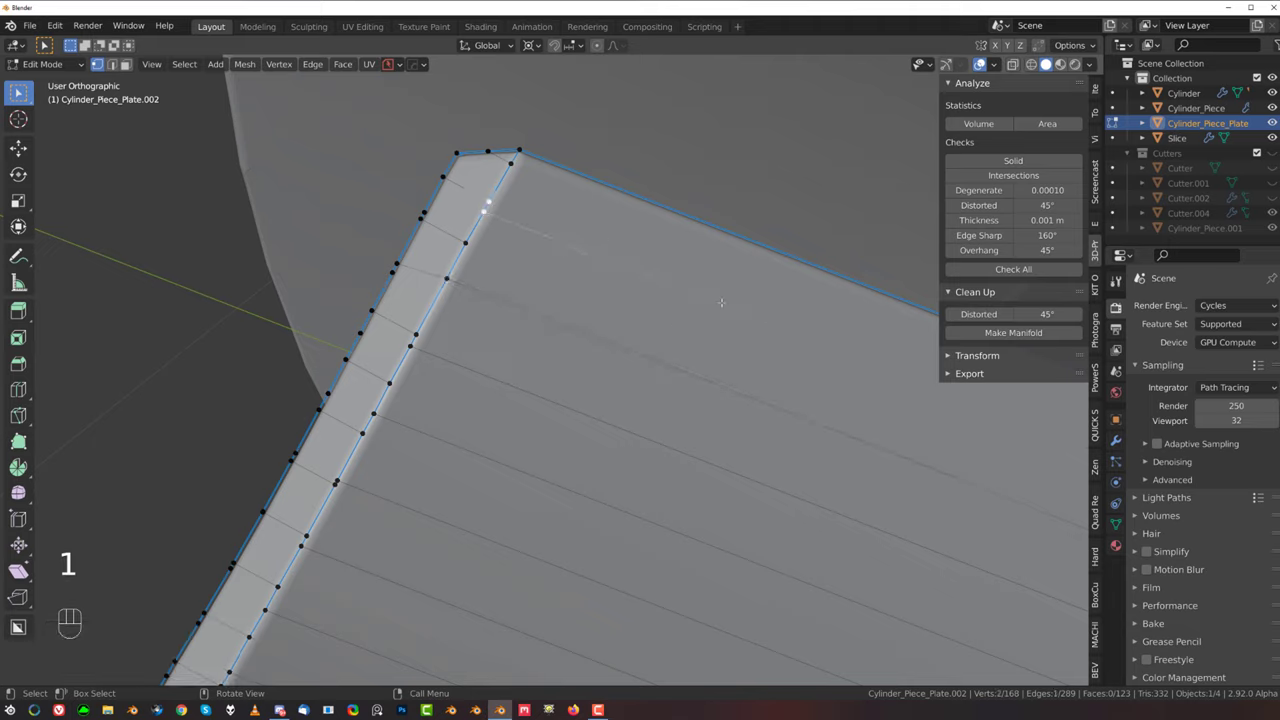
key("1")
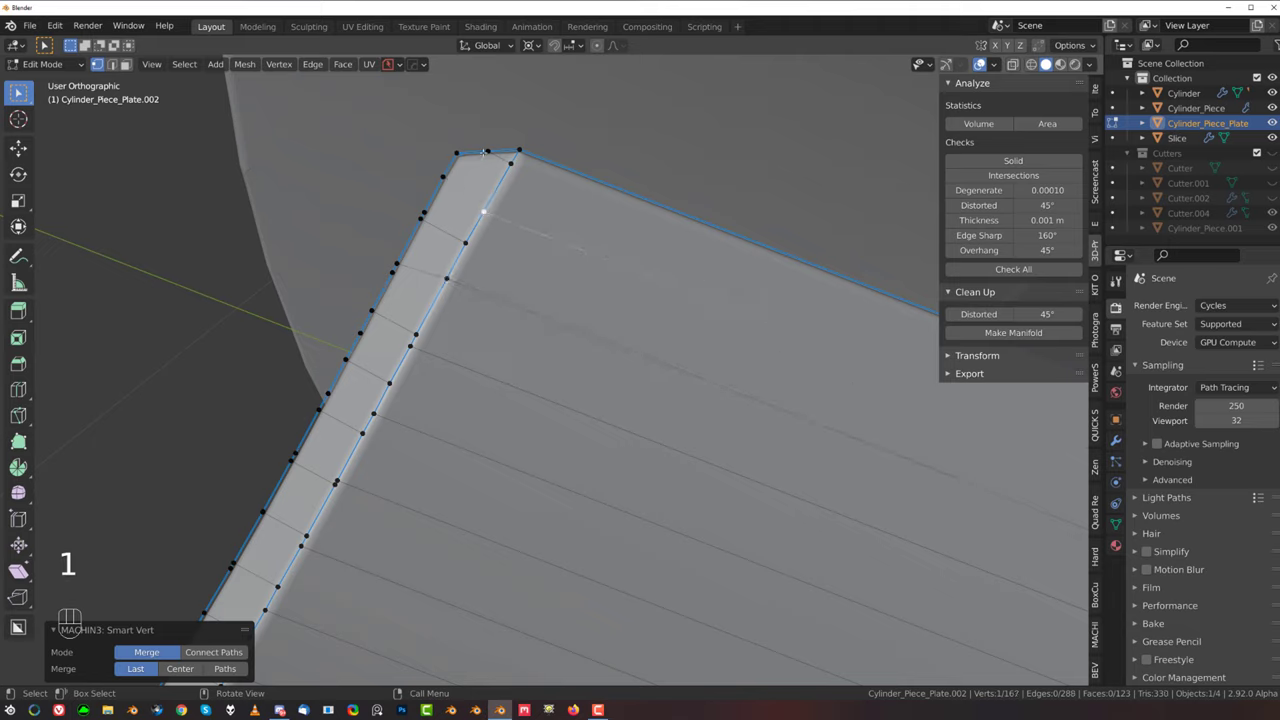
Step: Dissolve the stray short edge at the upper corner of the plate's front end face
key("Tab")
key("x")
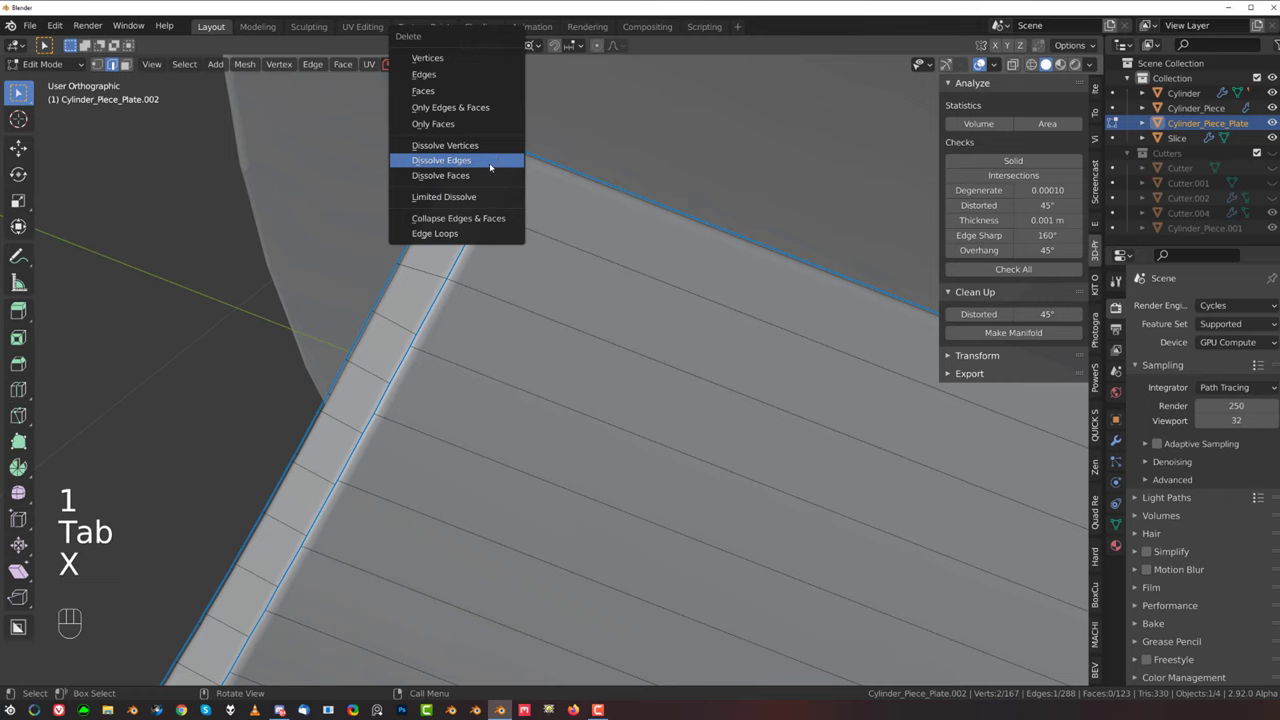
left_click(490, 166)
Step: Merge the doubled vertices along the middle stretch of the plate's front end edge using Smart Vert
middle_click_drag(408, 349, 449, 299, "shift")
key("Tab")
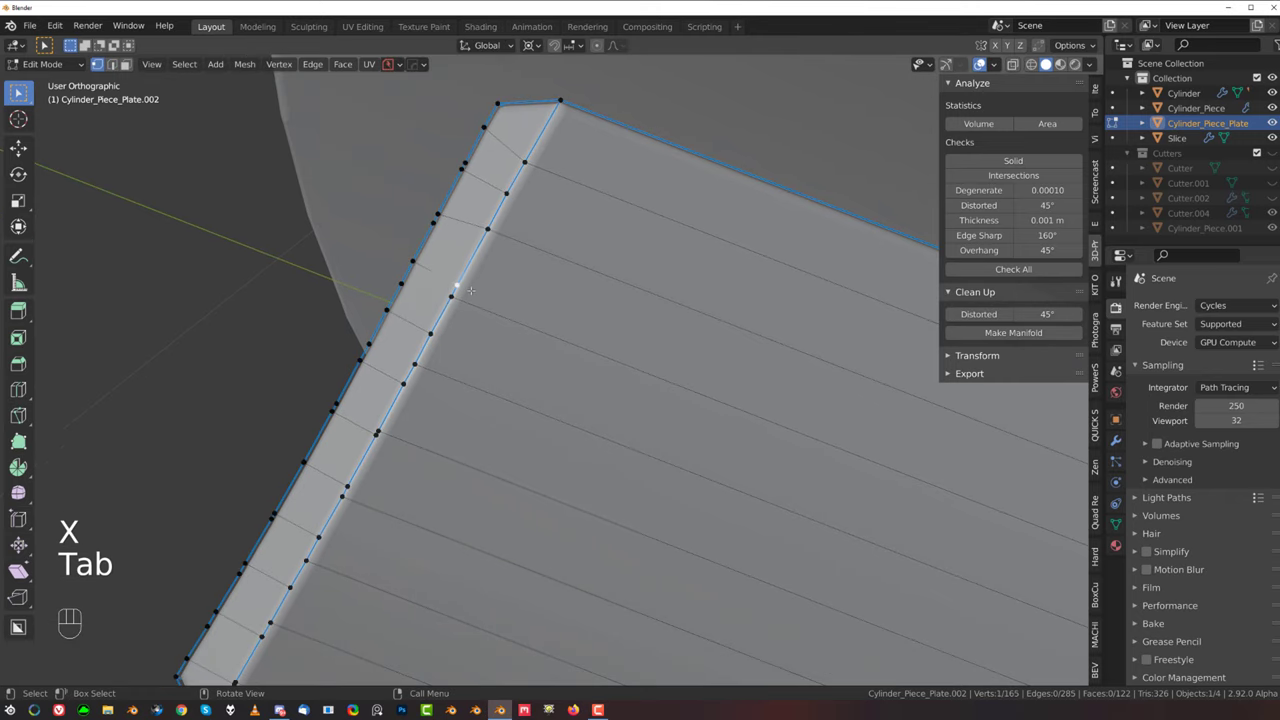
left_click(451, 297, "shift")
key("1")
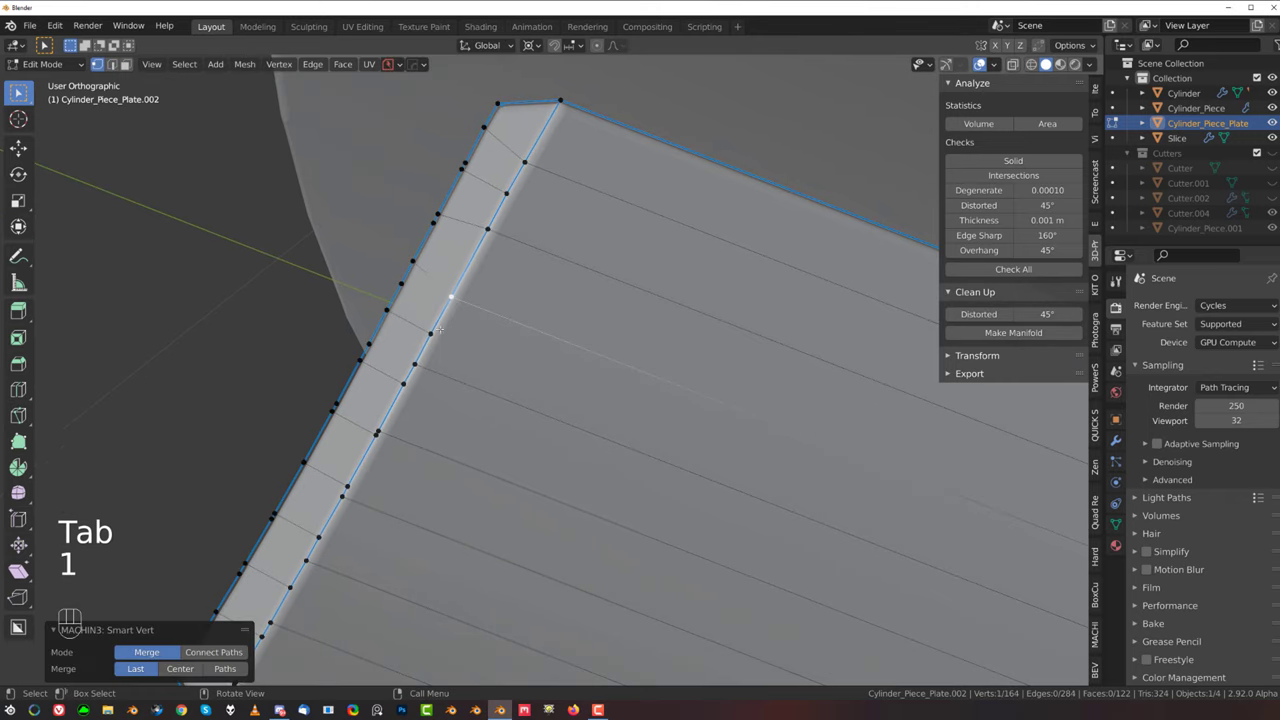
left_click(416, 365)
left_click(406, 386, "shift")
left_click(407, 386)
left_click(415, 366, "shift")
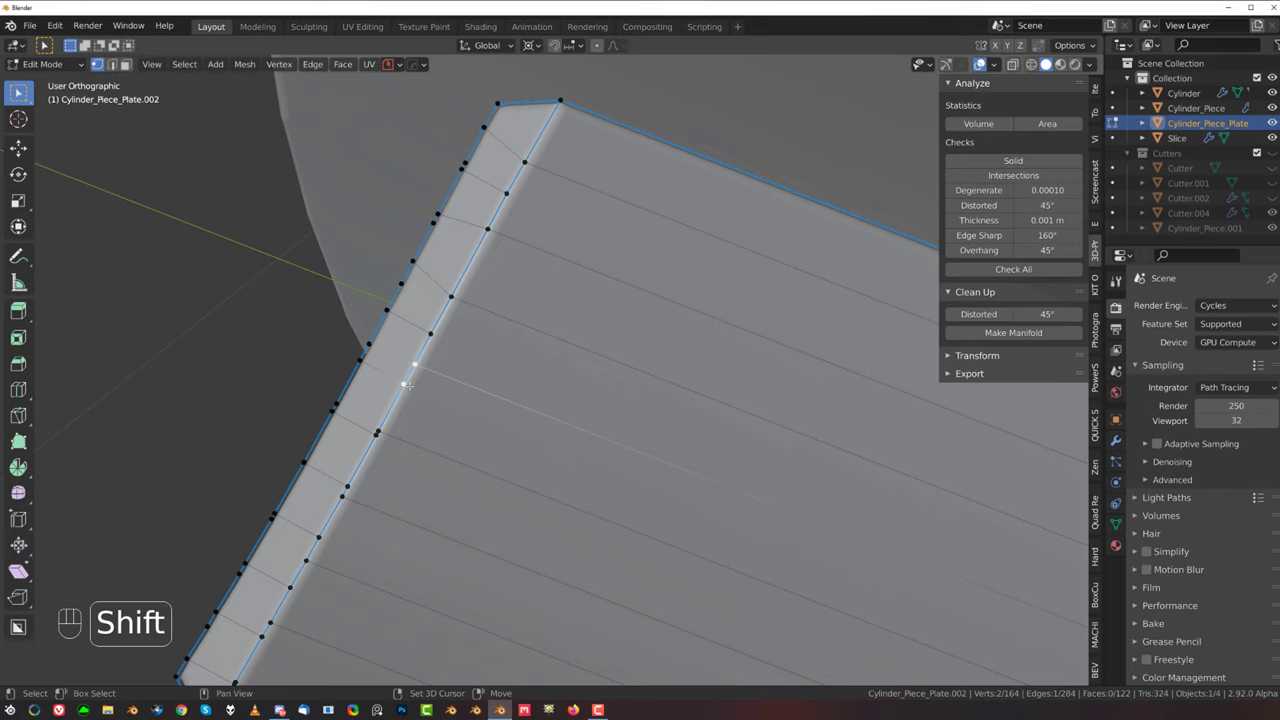
key("1")
middle_click_drag(388, 442, 475, 323, "shift")
left_click(463, 318)
left_click(466, 311, "shift")
key("1")
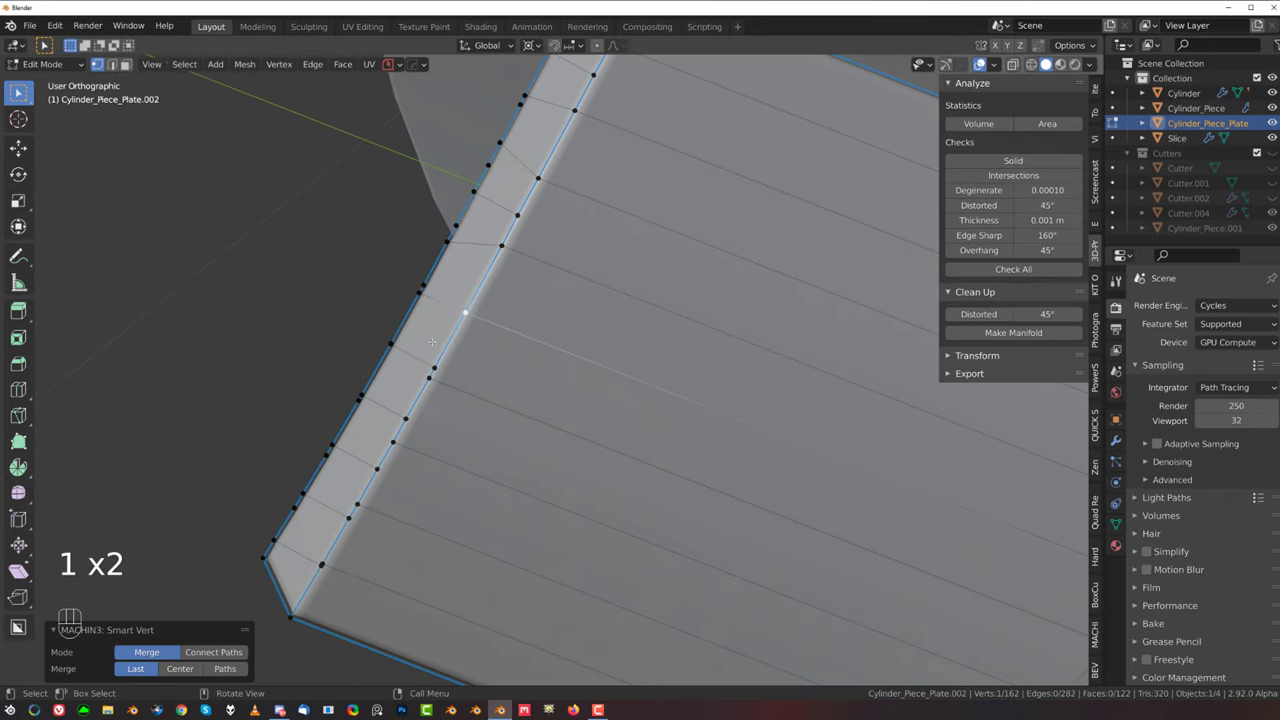
Step: Merge the remaining doubled vertices down to the lower corner of the plate's front end edge using Smart Vert
left_click(433, 373, "shift")
key("1")
scroll(395, 442, "down", 4)
scroll(400, 437, "up", 3)
left_click(424, 415)
key("1")
left_click(414, 434, "shift")
key("1")
left_click(388, 484, "shift")
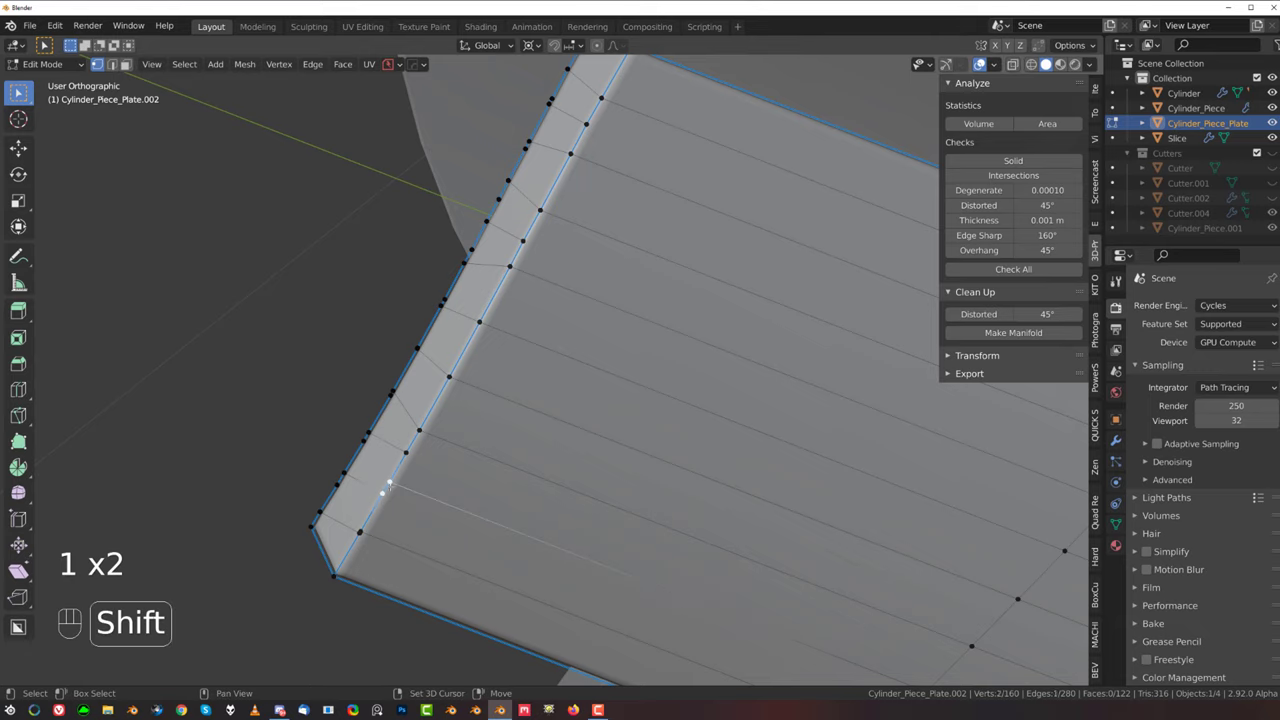
key("1")
left_click(366, 530)
left_click(360, 540)
left_click(362, 533, "shift")
key("1")
Step: Bevel the slanted knife edge loop on the lower plate into a narrow band of faces
scroll(546, 497, "down", 5)
key("Tab")
scroll(568, 395, "down", 5)
middle_click_drag(568, 395, 589, 340)
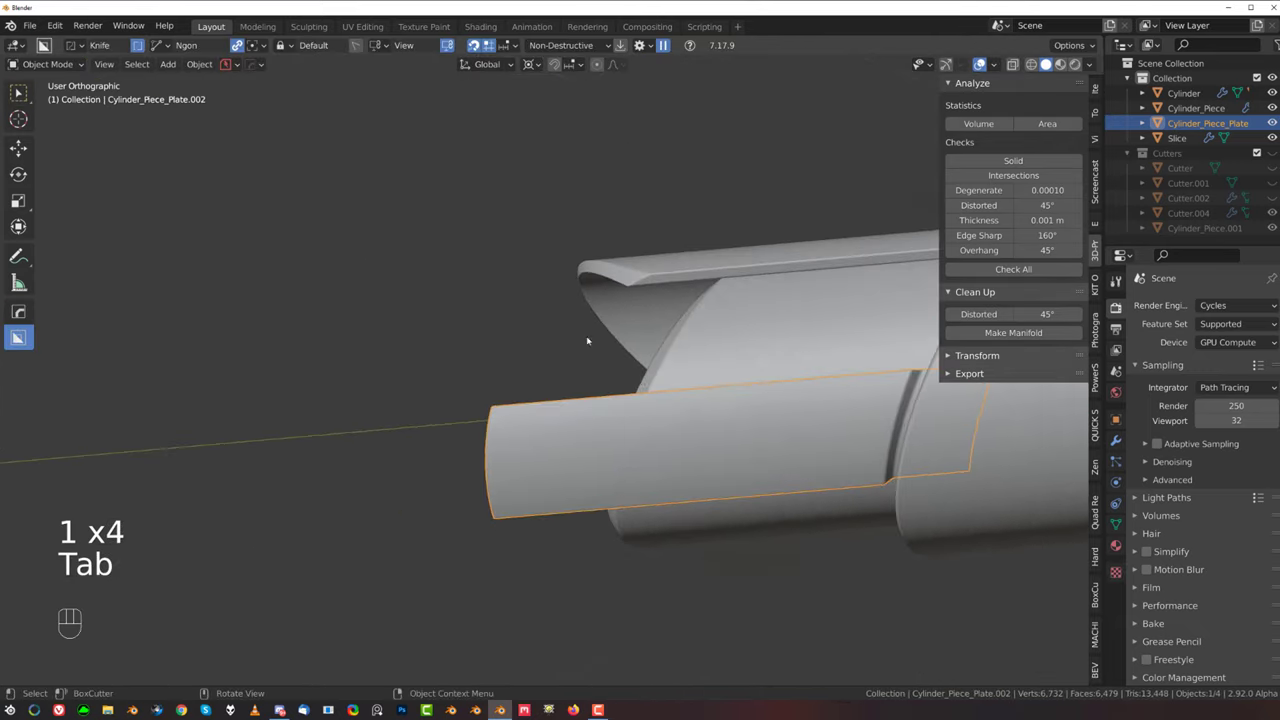
scroll(589, 340, "up", 2)
key("Tab")
left_click(572, 417, "alt")
key("ctrl+b")
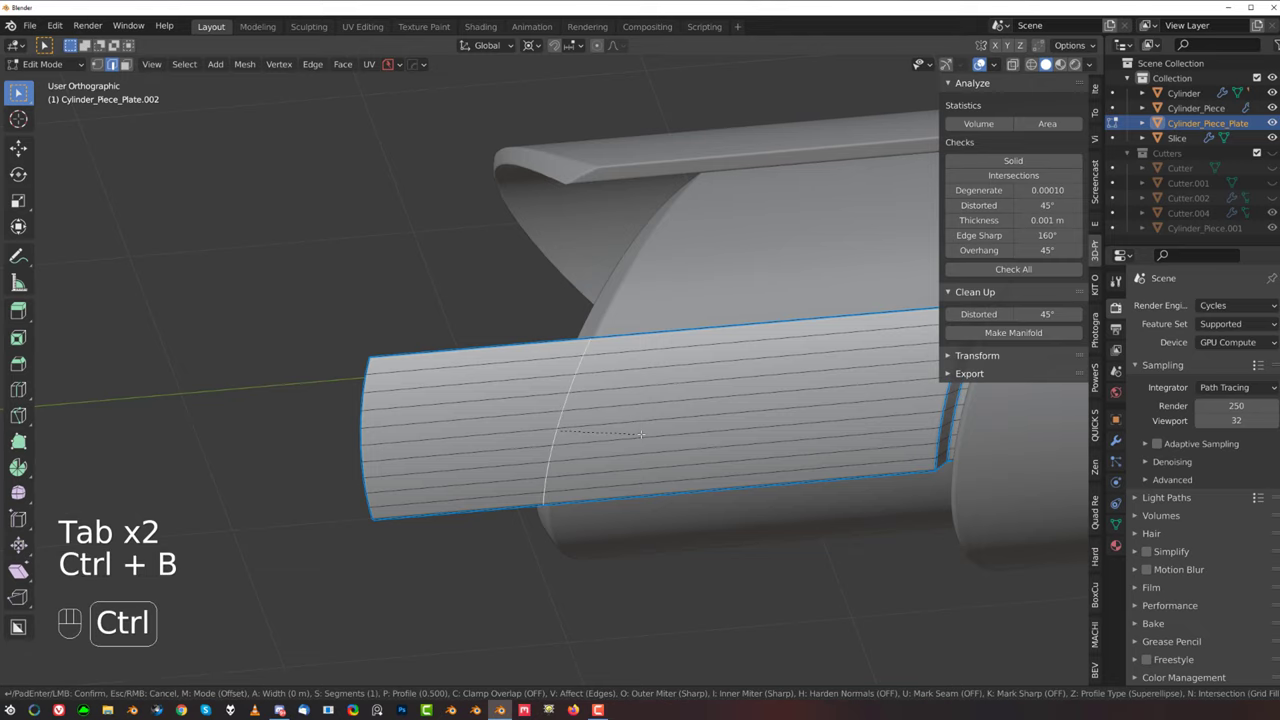
left_click(507, 387)
Step: Select the strip of outer faces in front of the bevelled band and scale it to about 0.95 with the Y axis locked
key("Tab")
left_click(543, 341)
left_click(540, 351)
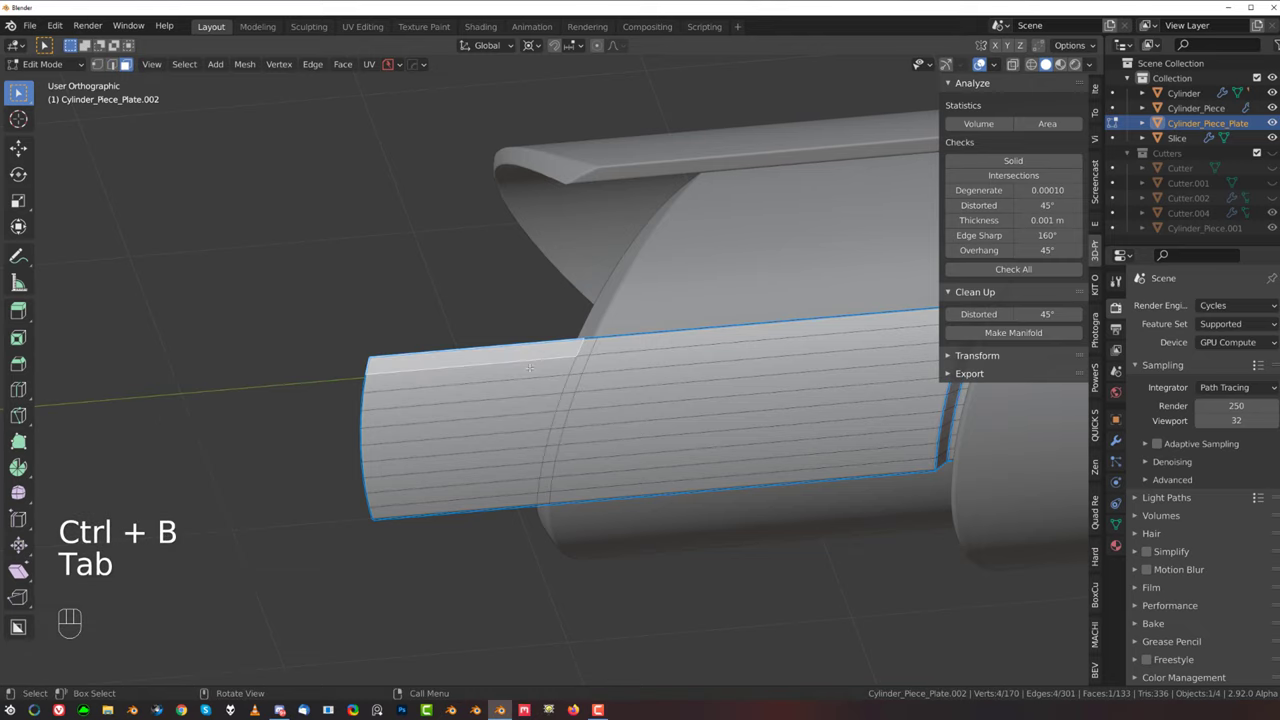
left_click(507, 494, "ctrl")
middle_click_drag(507, 500, 681, 487)
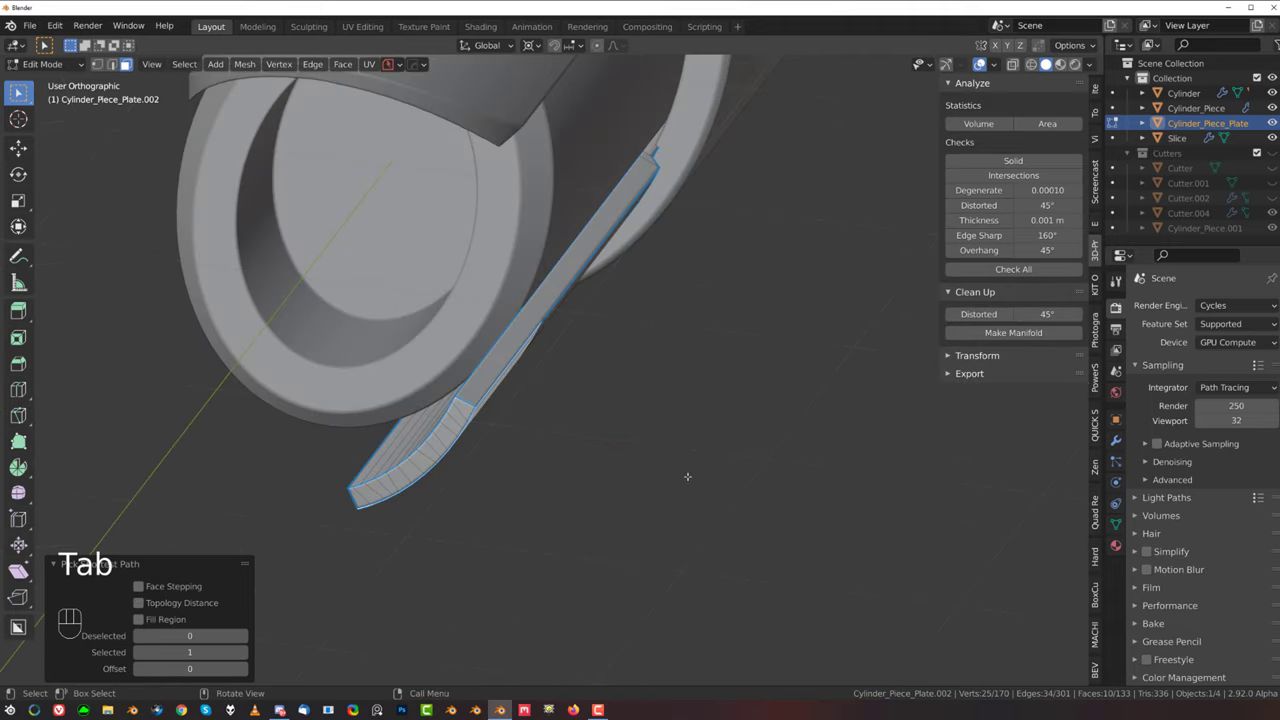
key("s")
key("shift+y")
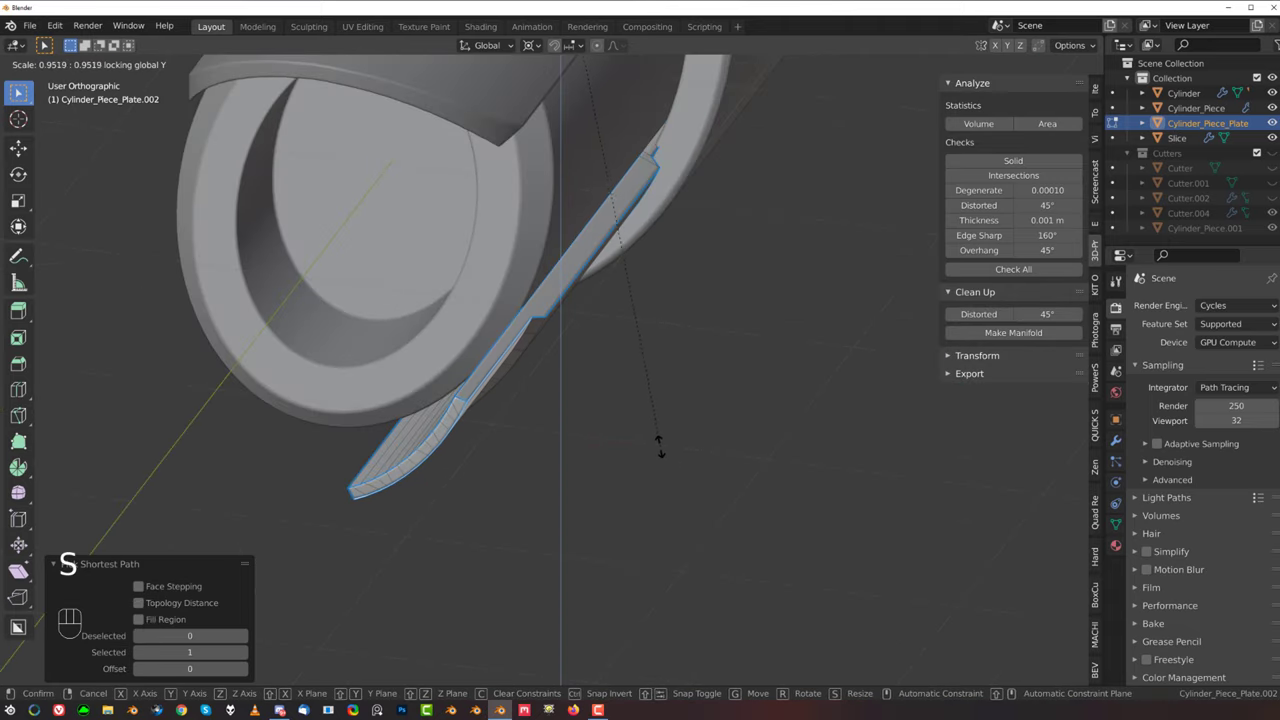
left_click(657, 446)
Step: Leave mesh editing and resharpen the lower plate's shading with HOps at 30° sharpness and 60° auto smooth
mouse_move(654, 446)
middle_mouse_down()
mouse_move(526, 351)
mouse_move(580, 214)
mouse_move(601, 300)
mouse_move(600, 400)
mouse_move(718, 470)
middle_mouse_up()
key("Tab")
scroll(580, 214, "down", 5)
scroll(592, 333, "up", 4)
key("q")
left_click(569, 335, "ctrl+shift")
scroll(600, 400, "down", 5)
left_click(721, 475)
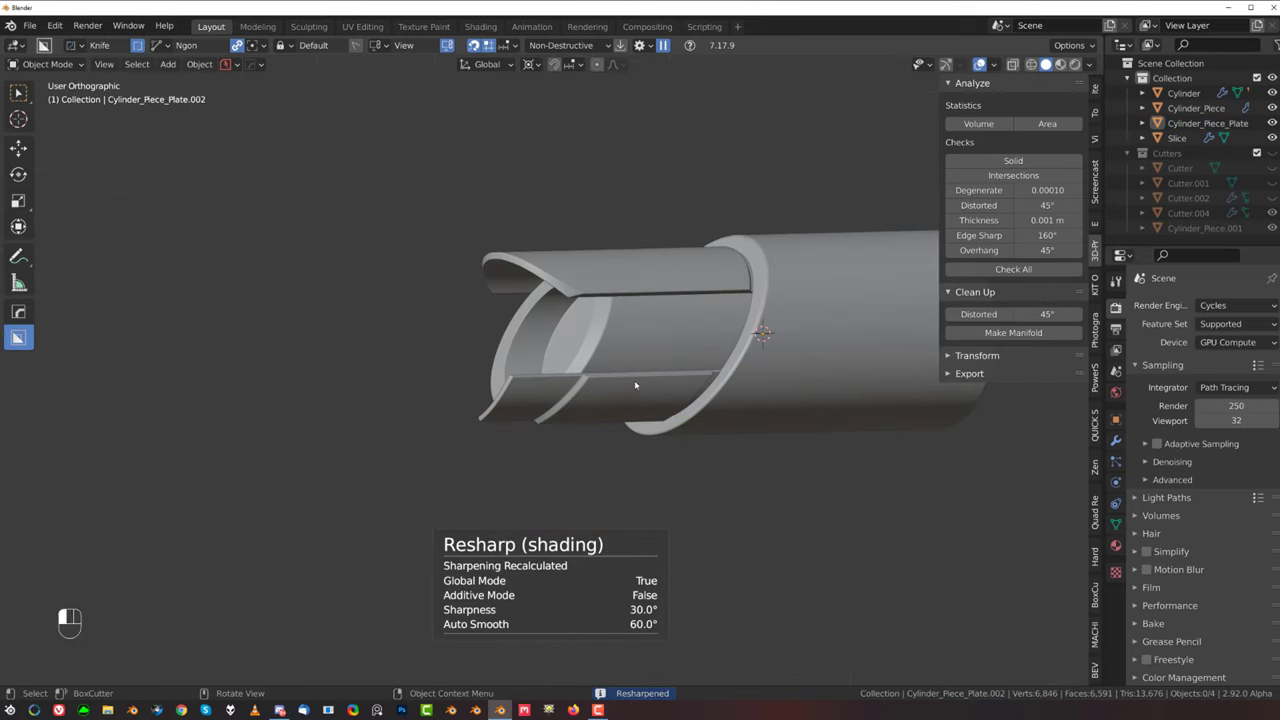
Step: Mirror the lower plate along the X axis to the opposite side, using the inner cylinder piece as the mirror object
left_click(635, 385)
left_click(647, 353, "shift")
key("alt+x")
middle_click_drag(652, 365, 749, 297)
left_click(743, 287)
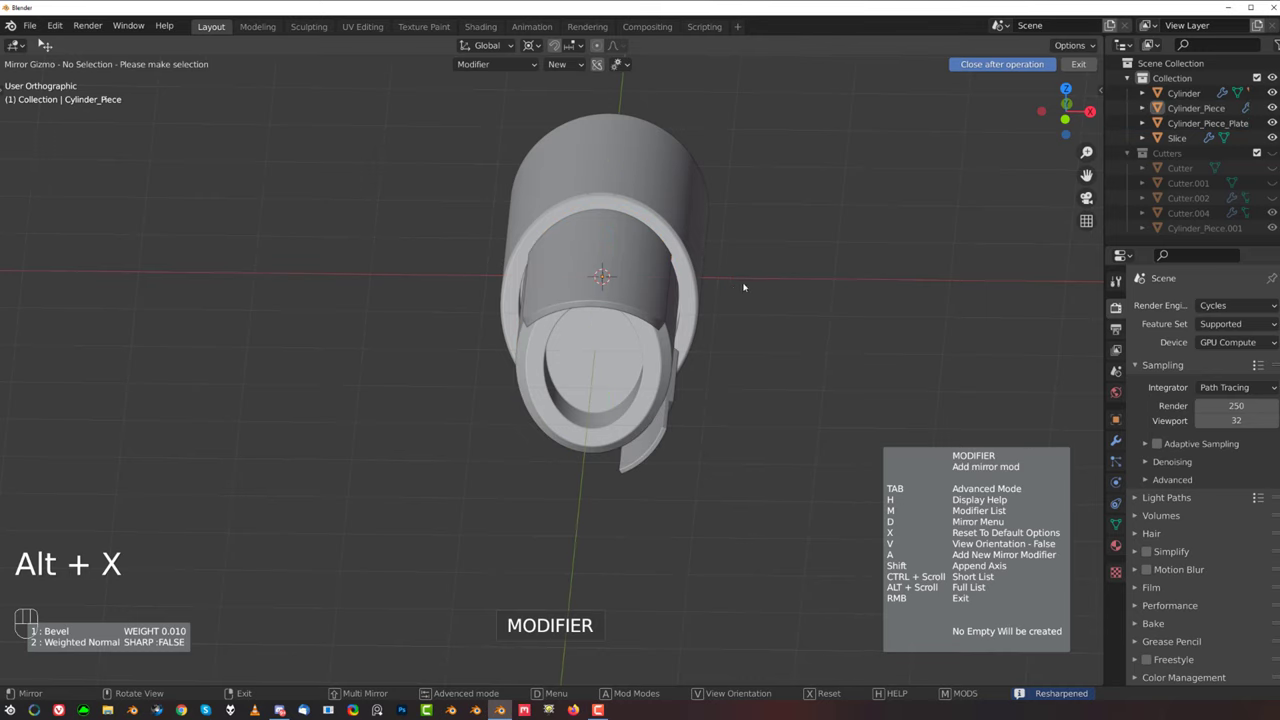
middle_click_drag(791, 378, 957, 400)
left_click(715, 406)
left_click(716, 379, "shift")
left_click(839, 333)
left_click(848, 400)
Step: Start mesh editing on the upper plate, select the edge path along its long side, and isolate the plate in local view
middle_click_drag(848, 401, 417, 367)
scroll(417, 367, "up", 2)
middle_click_drag(514, 317, 585, 368)
scroll(484, 280, "up", 3)
scroll(574, 357, "up", 2)
left_click(583, 294)
key("Tab")
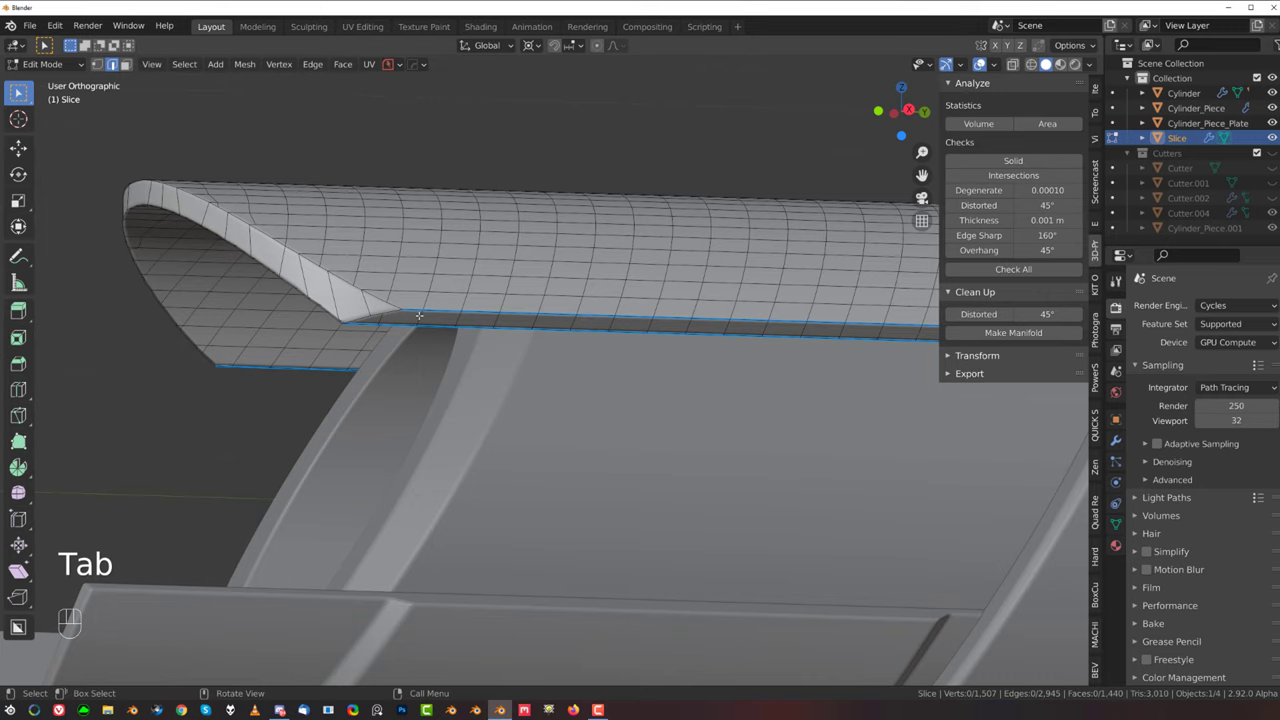
middle_click_drag(514, 363, 199, 396, "shift")
left_click(783, 369, "ctrl")
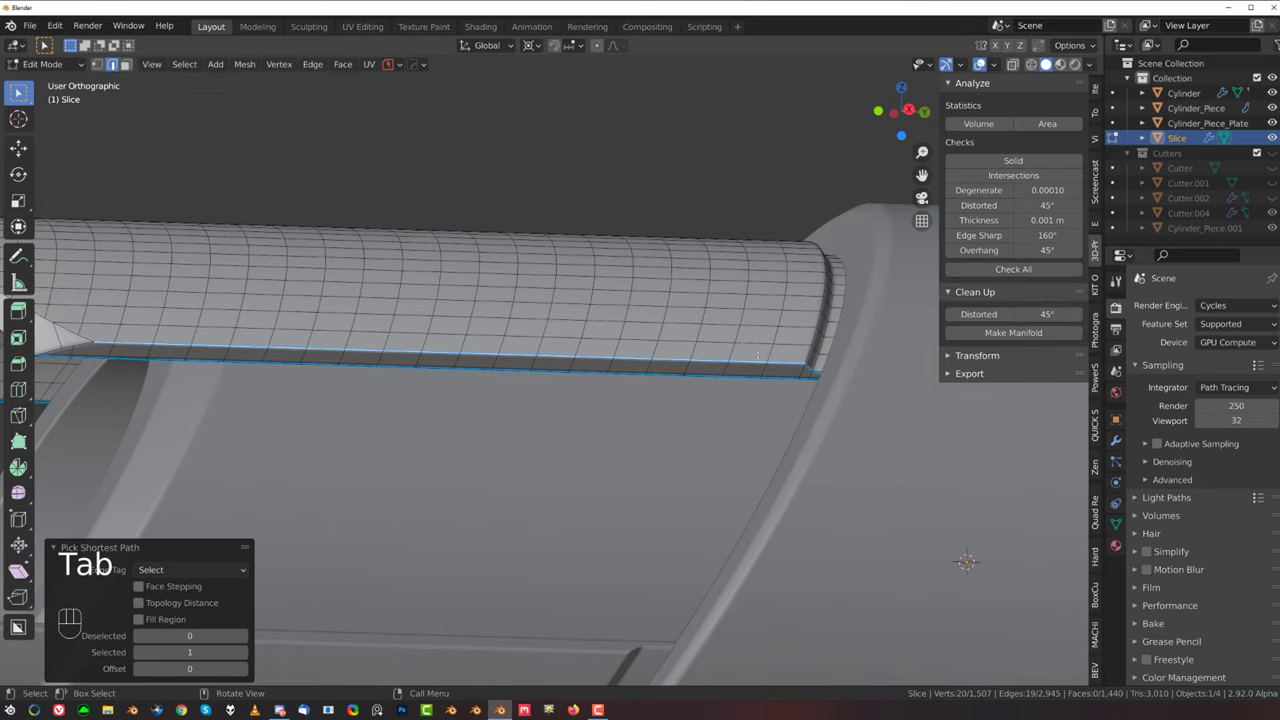
key("slash")
scroll(761, 384, "up", 2)
scroll(457, 383, "up", 6)
middle_click_drag(976, 415, 620, 366, "shift")
scroll(620, 366, "up", 2)
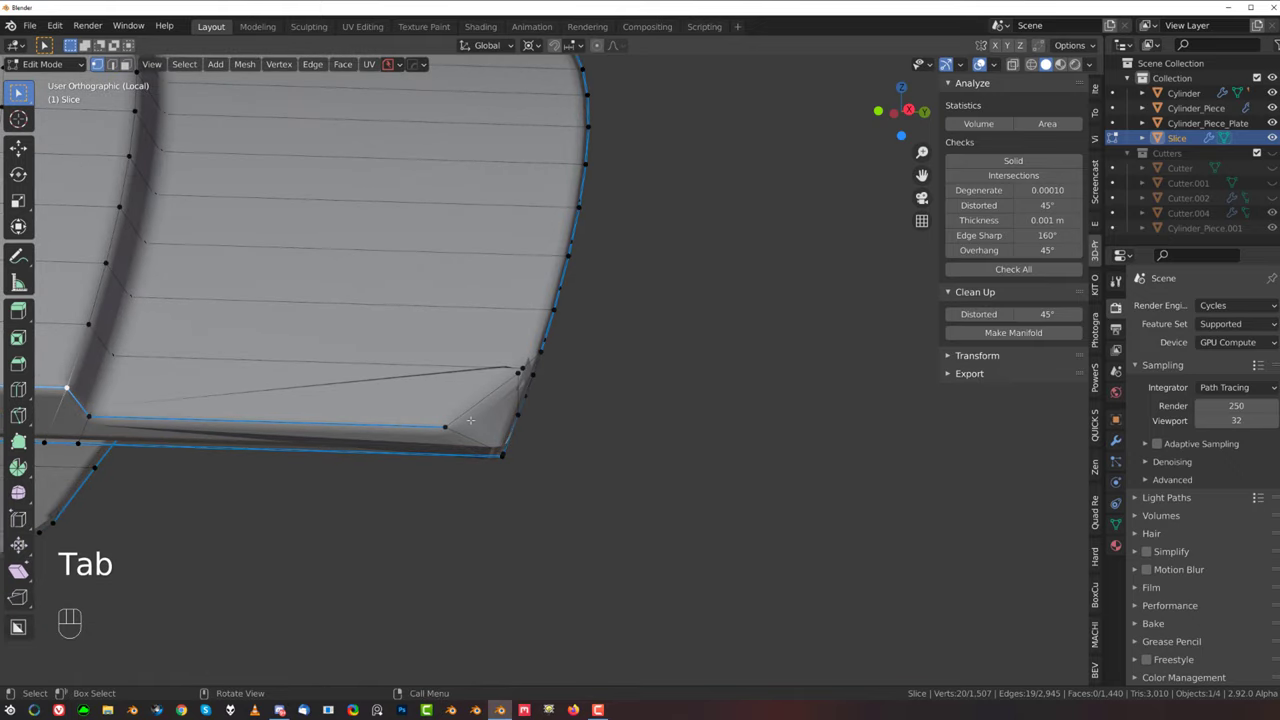
Step: Try to move the stray vertex near the upper plate's end corner outward, and undo the move
key("g")
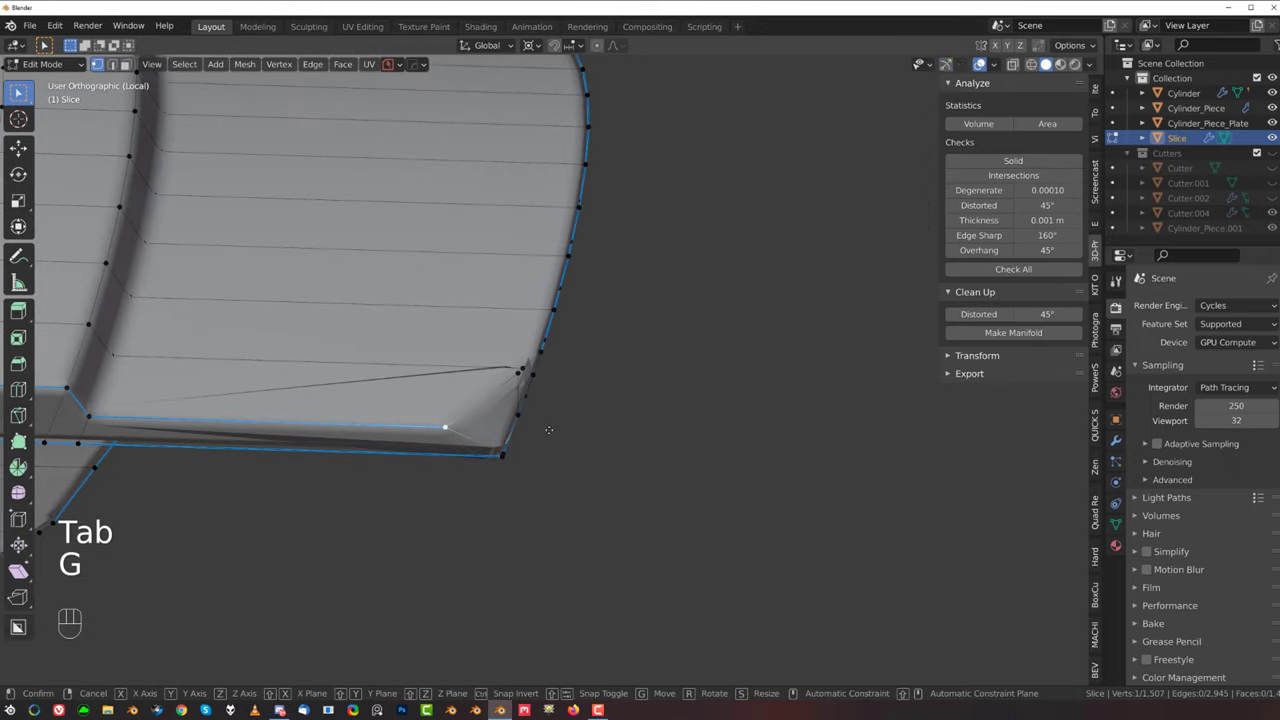
left_click(599, 445)
scroll(575, 432, "down", 4)
middle_click_drag(560, 423, 400, 440)
scroll(440, 452, "down", 4)
middle_click_drag(641, 401, 508, 468, "shift")
key("ctrl+z")
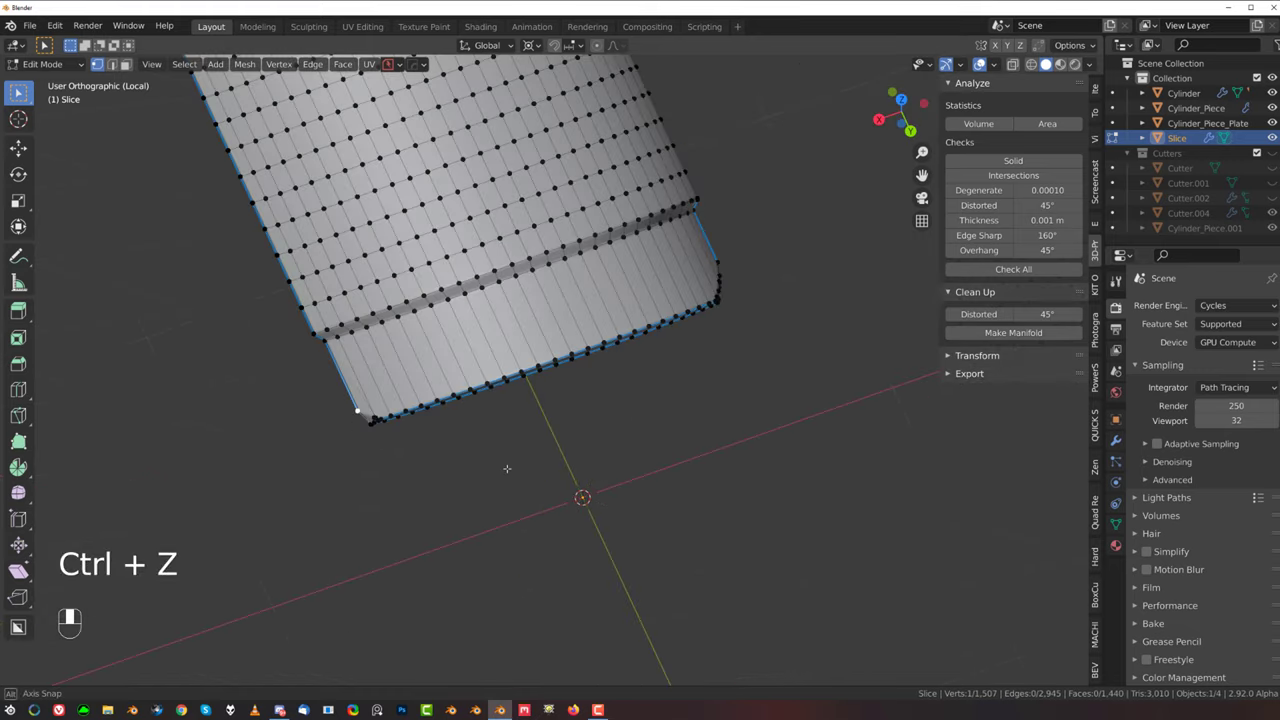
Step: Try mirroring the isolated upper plate across the X axis
key("Tab")
middle_click_drag(508, 360, 557, 286)
key("alt+x")
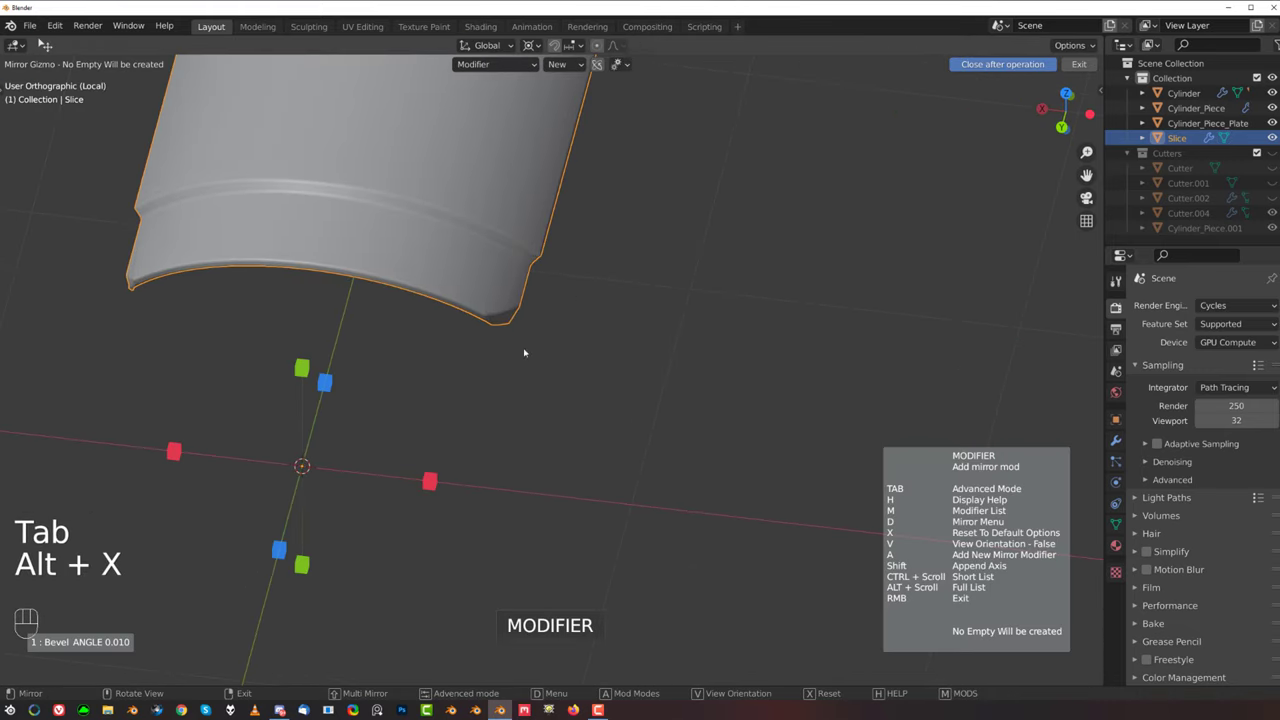
left_click(432, 486)
middle_click_drag(397, 337, 557, 411)
scroll(558, 395, "up", 5)
Step: Dissolve the stray edges running into the upper plate's stepped end corner
key("Tab")
key("Tab")
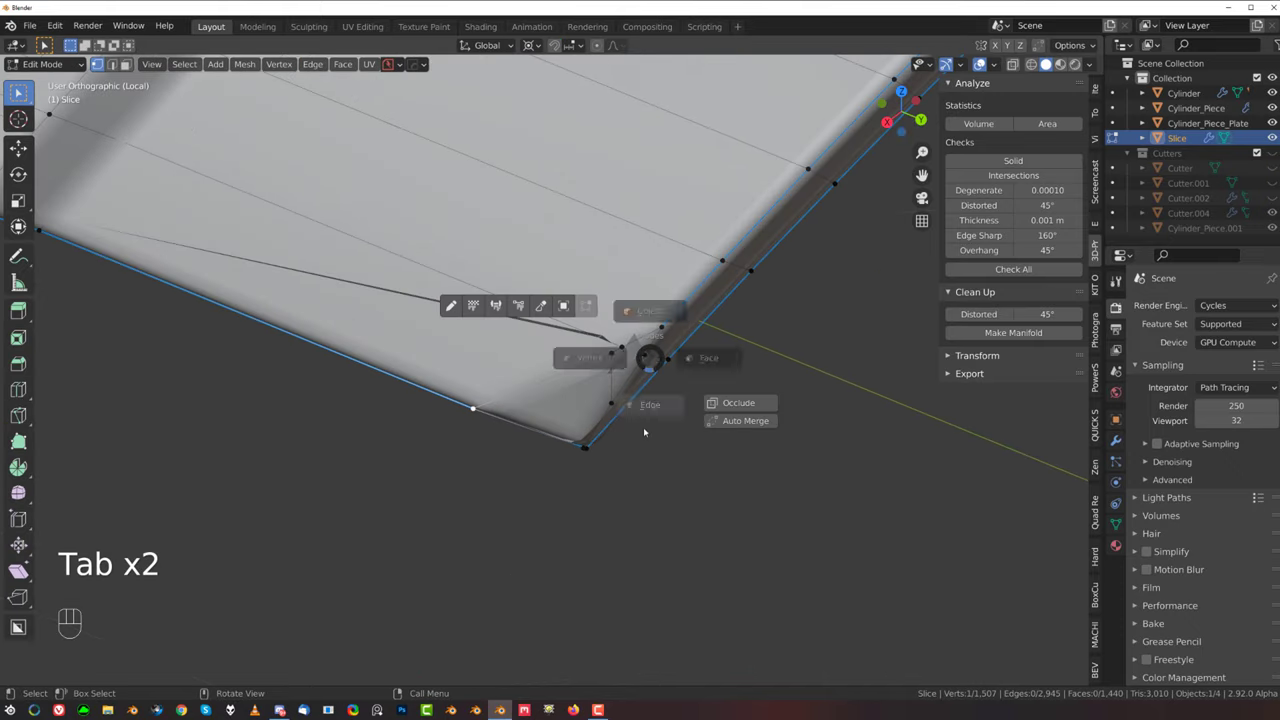
key("x")
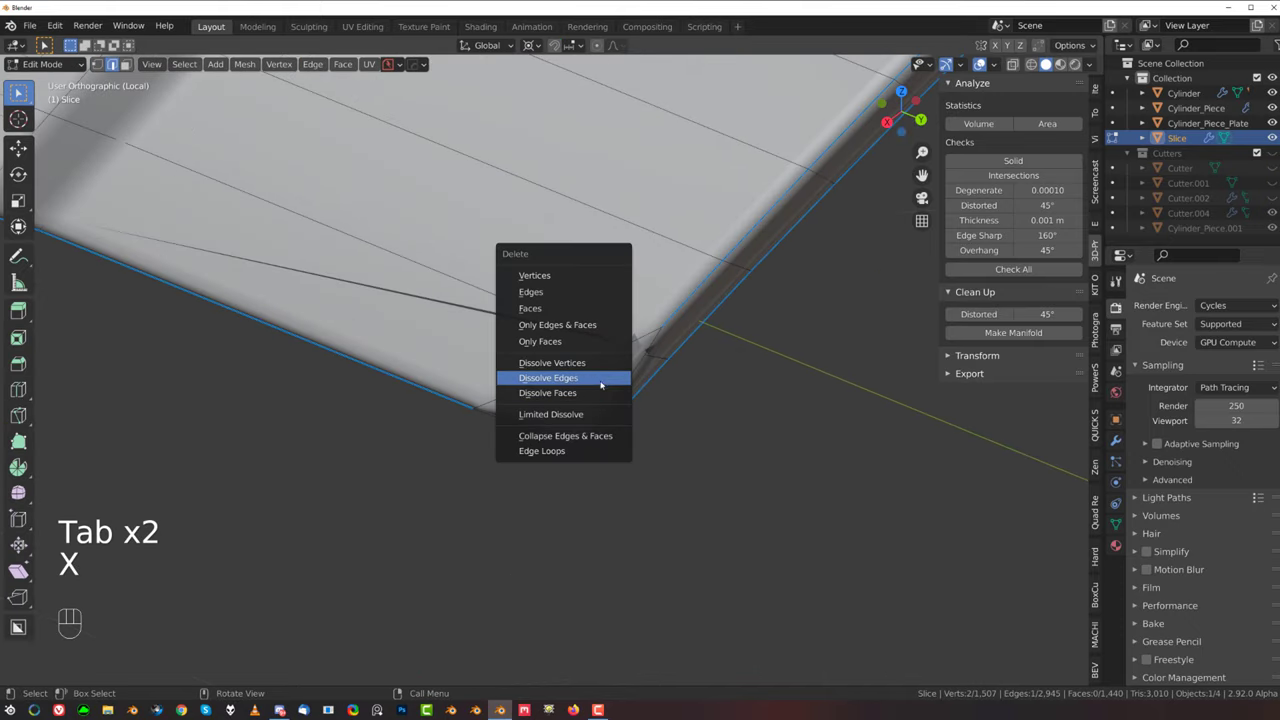
left_click(600, 377)
left_click(626, 354)
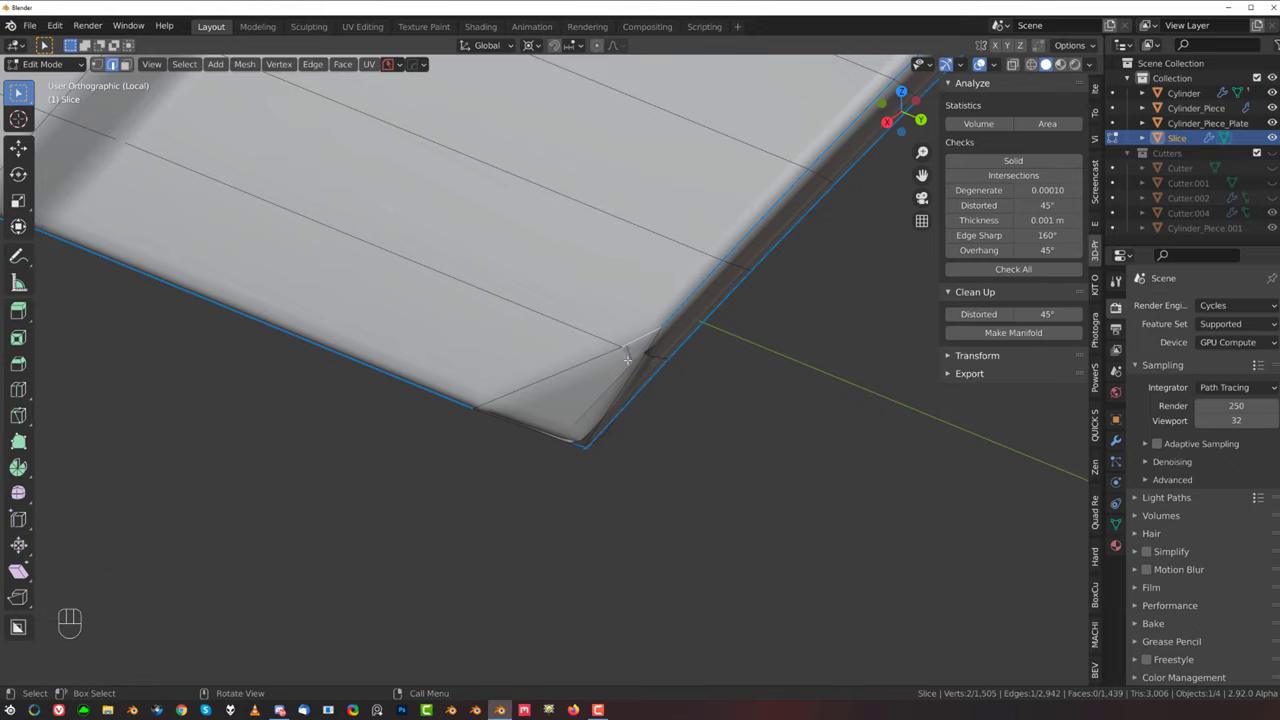
key("Tab")
left_click(652, 364)
key("x")
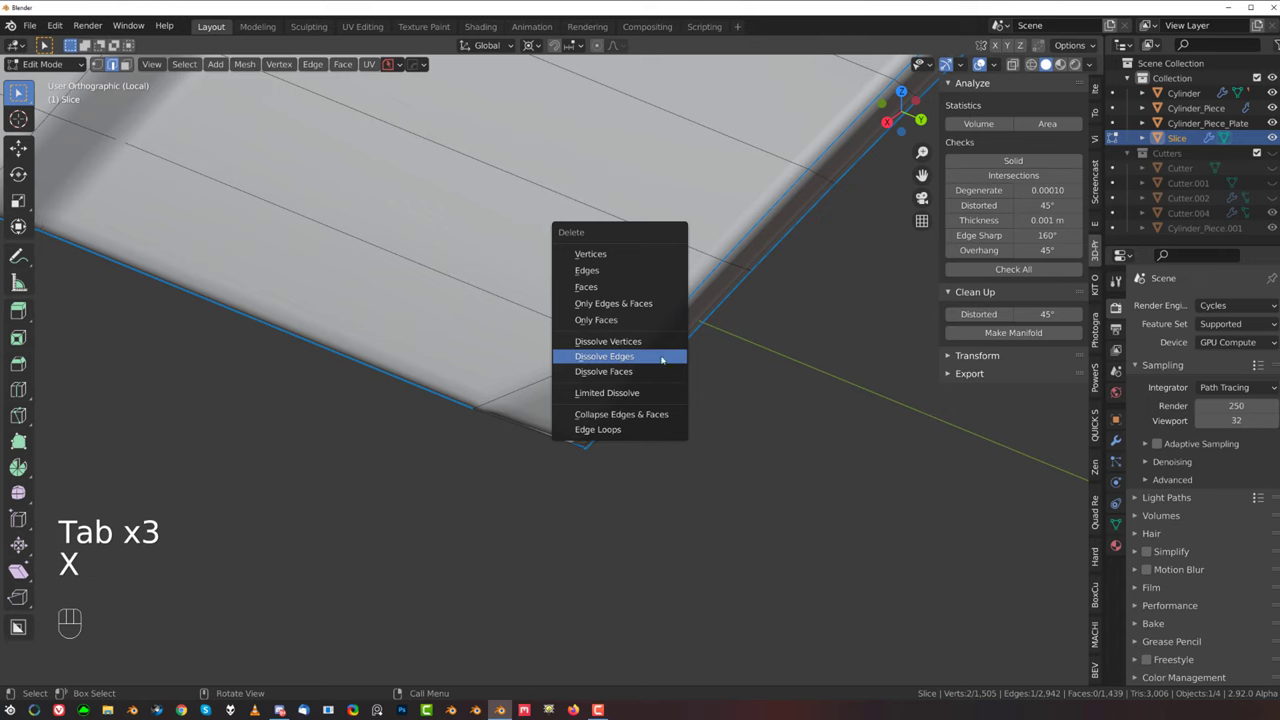
left_click(656, 360)
key("Tab")
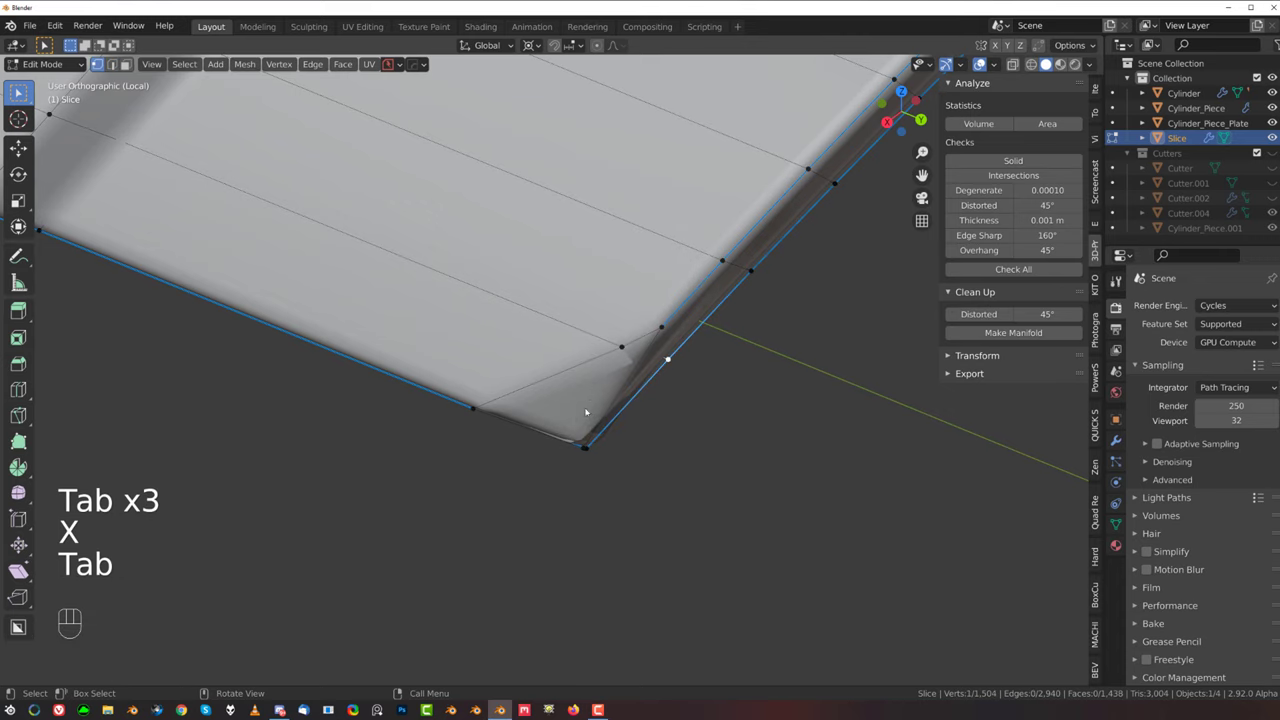
Step: Resharpen the upper plate's shading with HOps at 30° sharpness and 60° auto smooth, and resume mesh editing
key("Tab")
key("q")
left_click(577, 365, "ctrl+shift")
key("Tab")
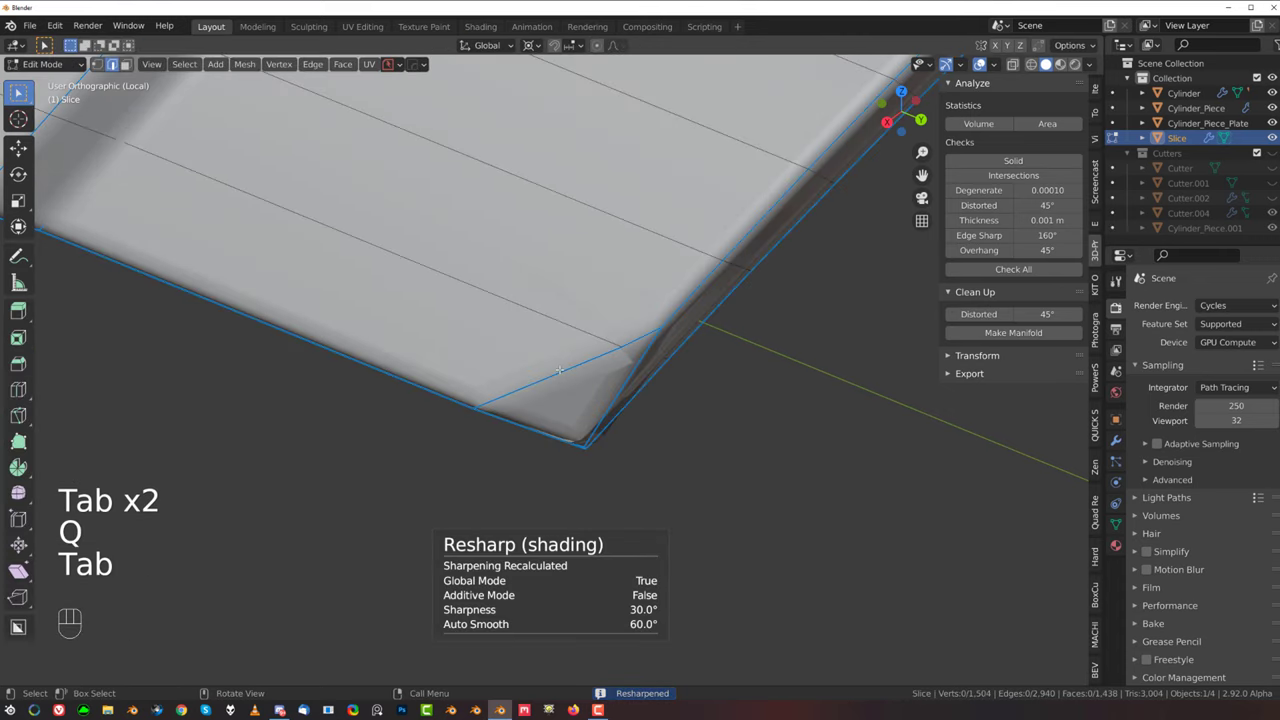
Step: Merge the extra vertex on the corner's diagonal edge into the adjacent vertex on the plate's curved end edge using Smart Vert
scroll(562, 372, "down", 4)
middle_click_drag(614, 449, 622, 330)
scroll(606, 384, "up", 4)
middle_click_drag(604, 388, 572, 442, "shift")
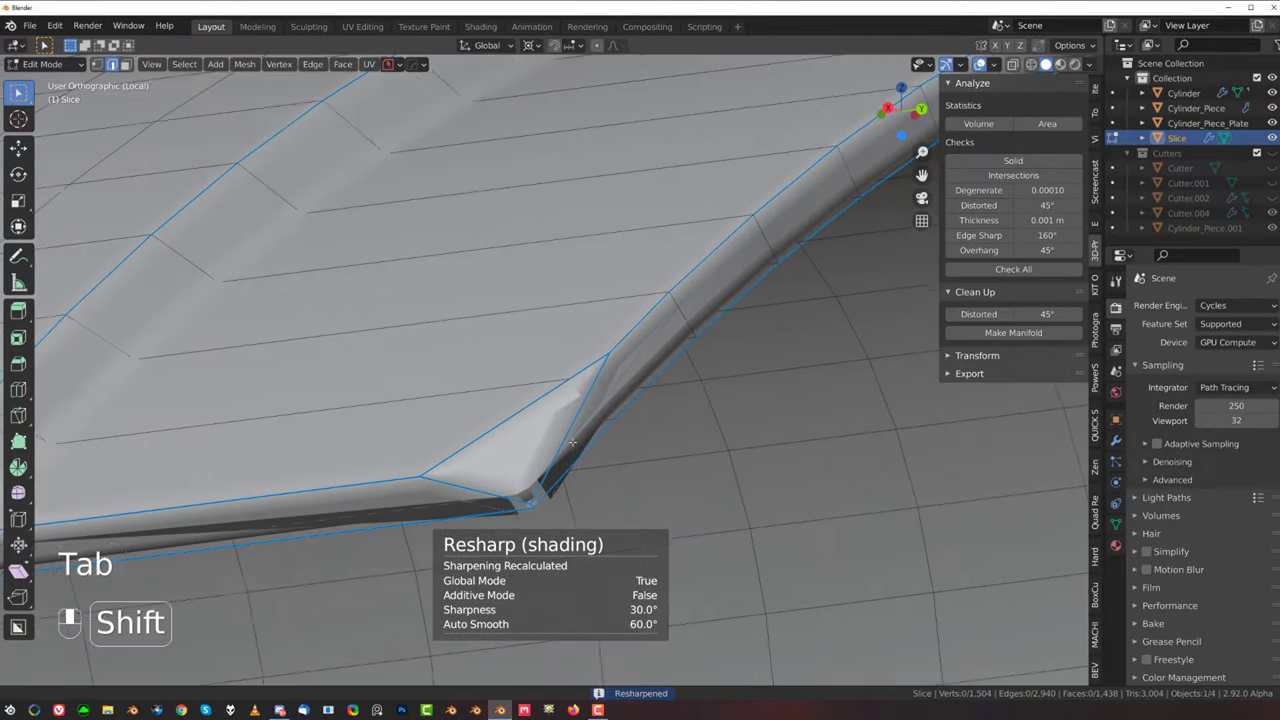
key("Tab")
left_click(595, 361, "shift")
left_click(555, 387)
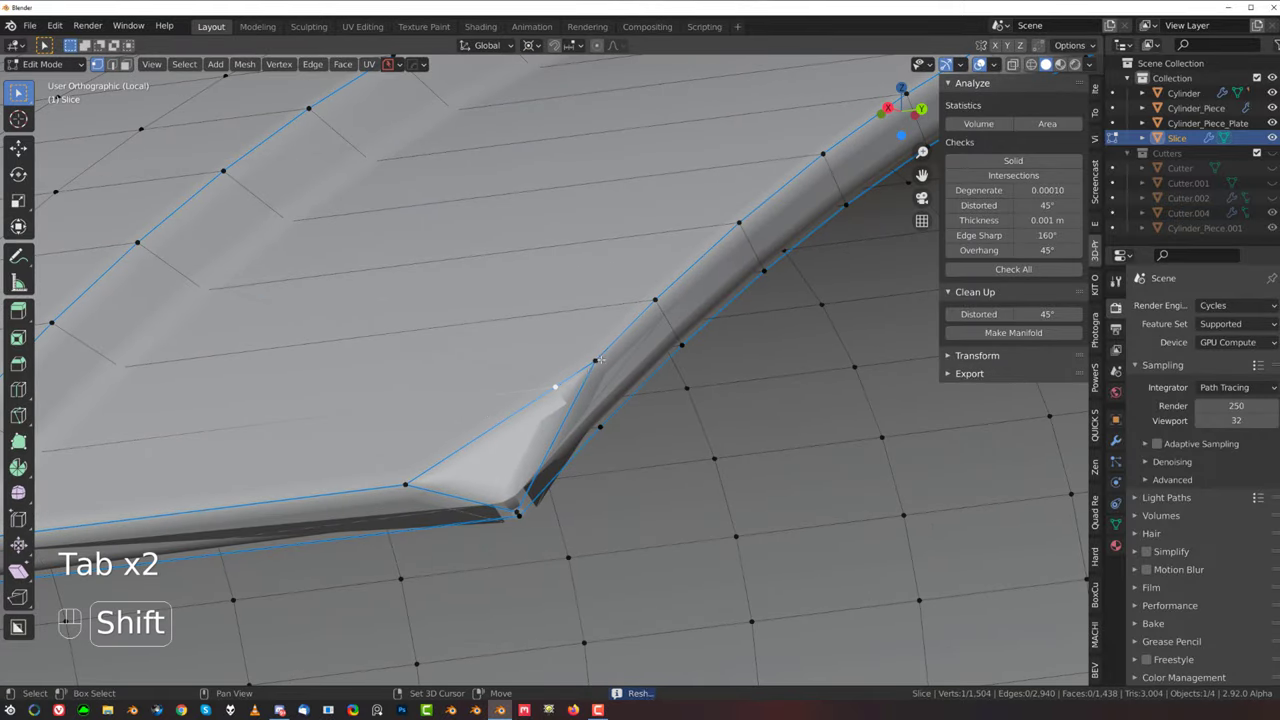
left_click(595, 361, "shift")
key("1")
scroll(592, 443, "down", 3)
key("ctrl+z")
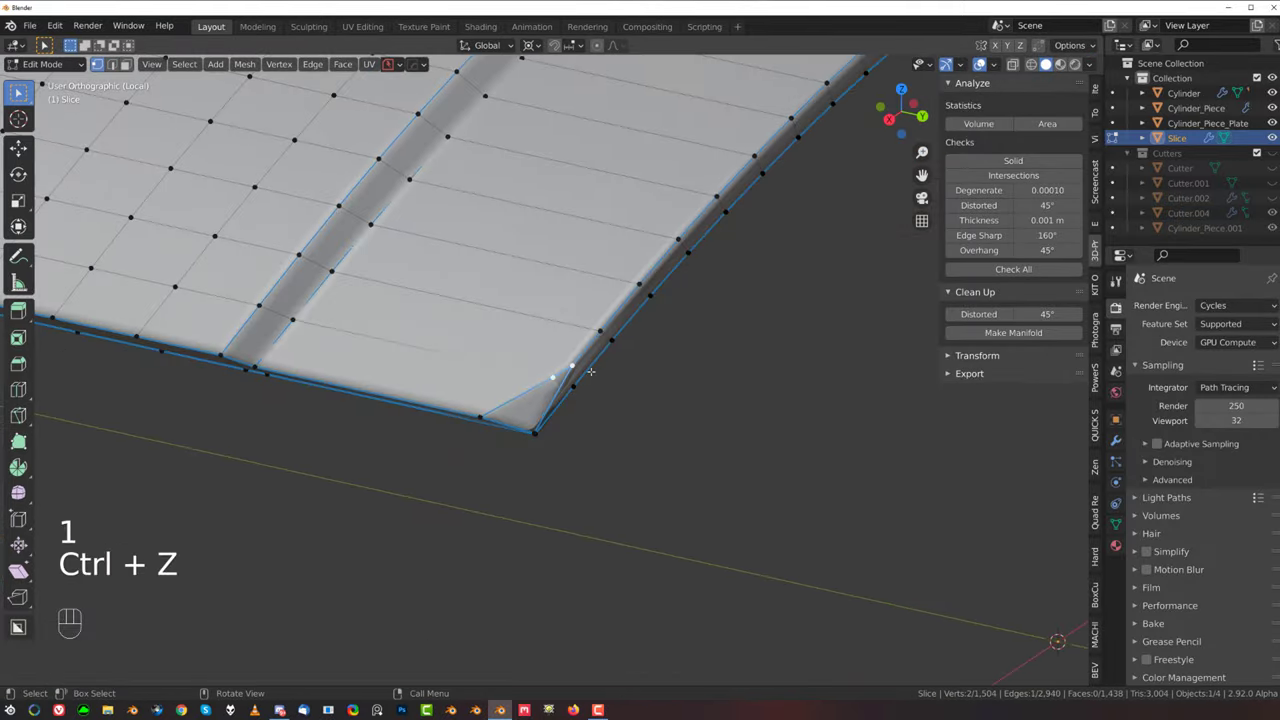
key("1")
Step: Merge the doubled vertices at the lower tip of the same end corner using Smart Vert, and leave mesh editing
middle_click_drag(594, 470, 588, 436)
scroll(588, 440, "up", 4)
middle_click_drag(594, 505, 507, 445)
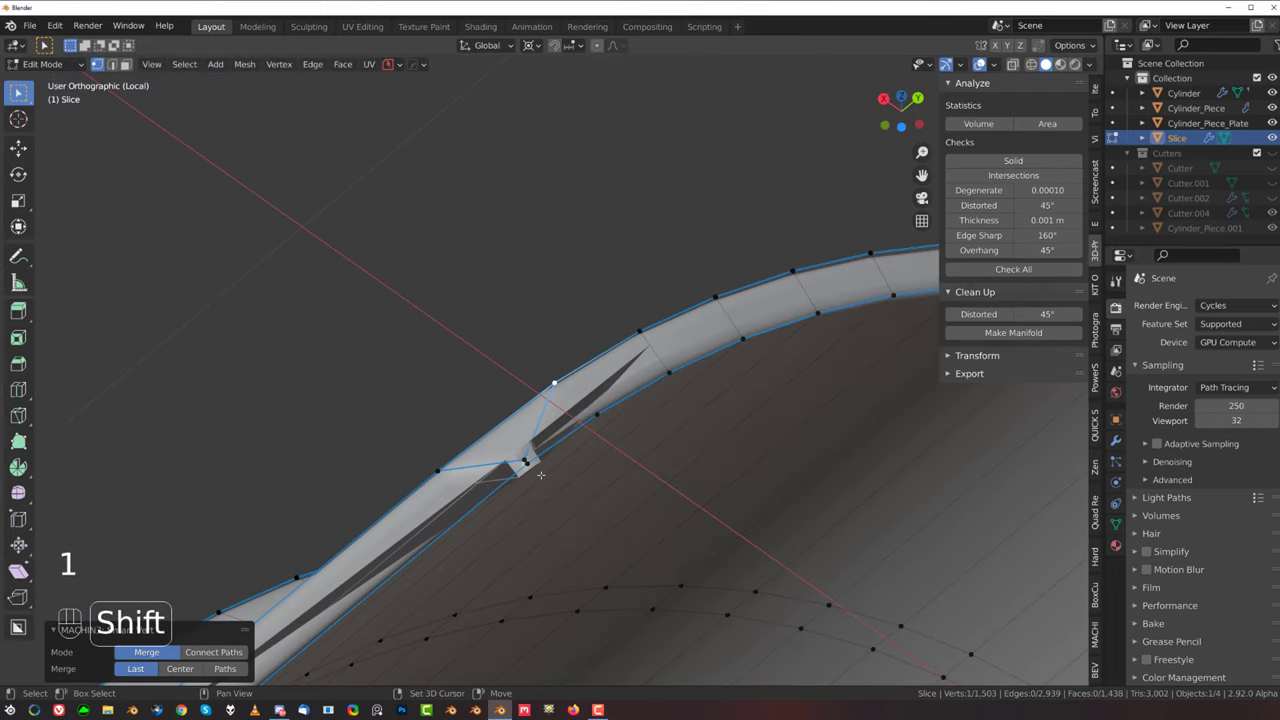
left_click(530, 467, "shift")
left_click(523, 458)
left_click(530, 467, "shift")
key("1")
middle_click_drag(546, 486, 537, 543)
key("Tab")
Step: Merge the doubled vertices where the raised step meets the upper plate's long side edge using Smart Vert
scroll(538, 530, "down", 2)
middle_click_drag(541, 490, 549, 302)
scroll(559, 507, "down", 4)
scroll(549, 302, "up", 5)
middle_click_drag(740, 350, 610, 380)
middle_click_drag(610, 380, 683, 352, "shift")
scroll(600, 346, "up", 5)
middle_click_drag(476, 338, 504, 354, "shift")
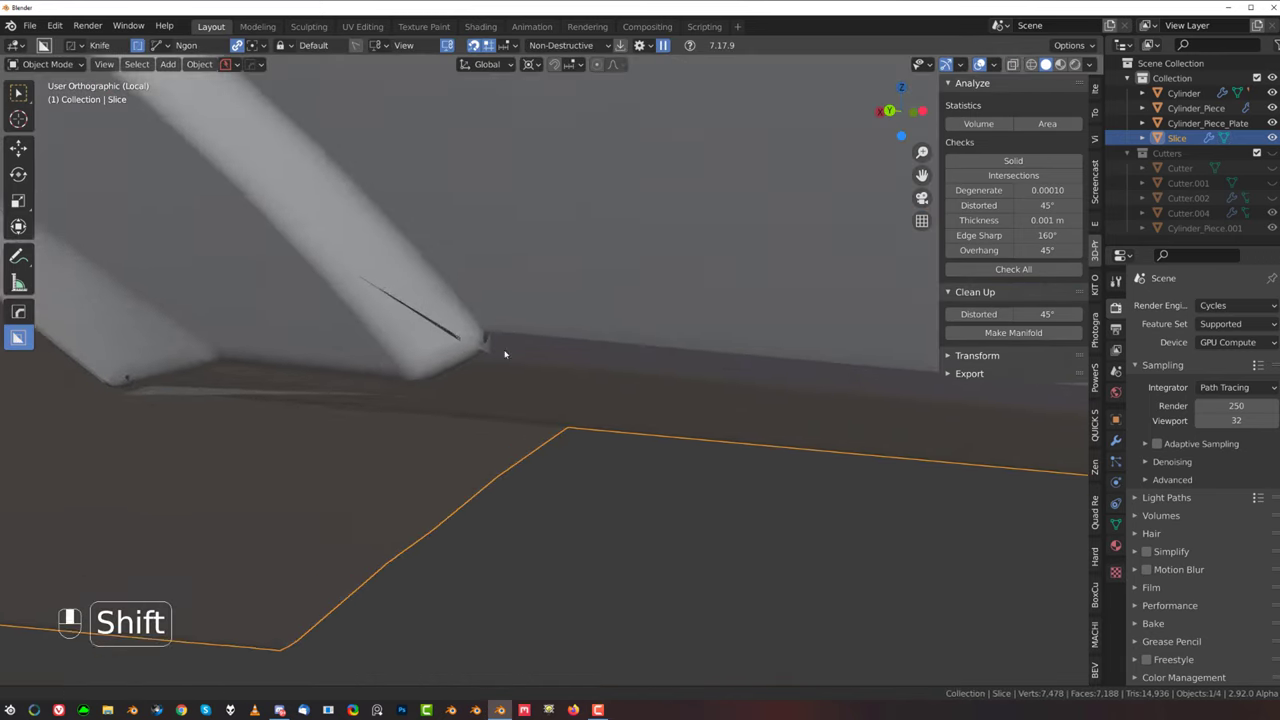
key("Tab")
scroll(669, 393, "up", 2)
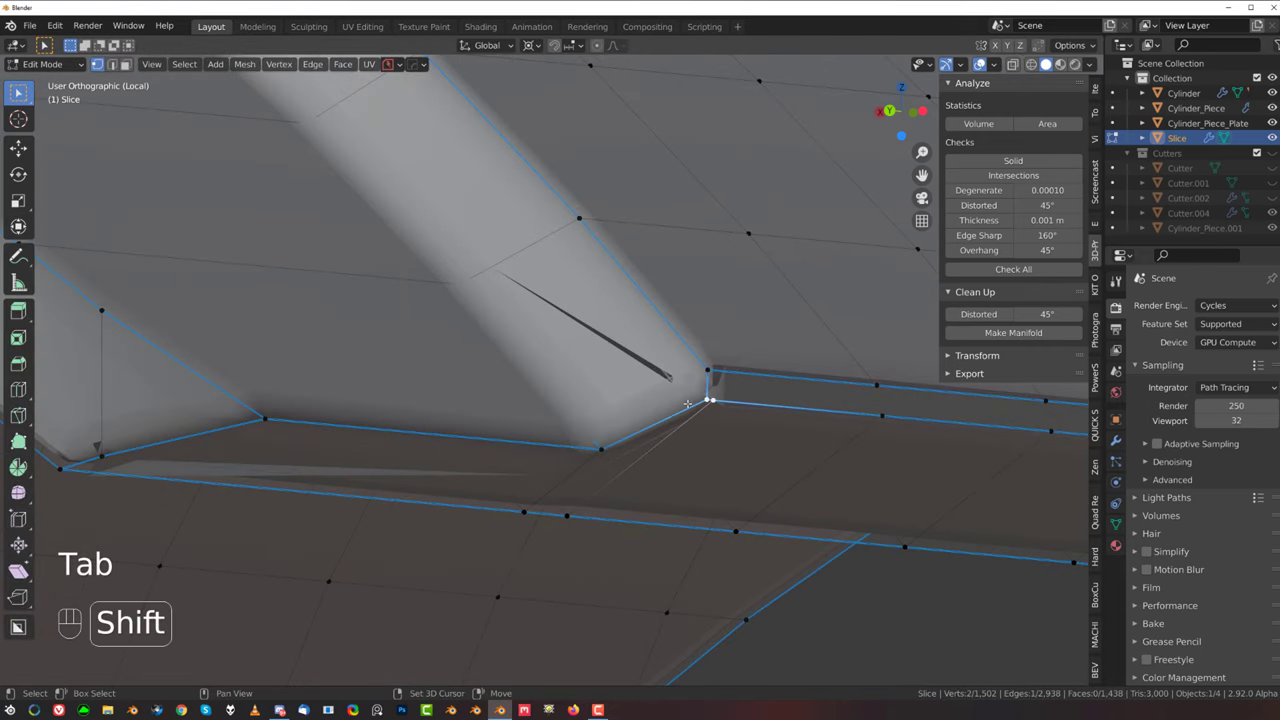
middle_click_drag(729, 441, 732, 361)
key("1")
Step: Dissolve the short edge crossing the thickness of the plate beside the corner's diagonal edge
scroll(658, 397, "down", 3)
middle_click_drag(658, 397, 634, 358)
middle_click_drag(544, 363, 522, 350)
middle_click_drag(522, 350, 836, 514, "shift")
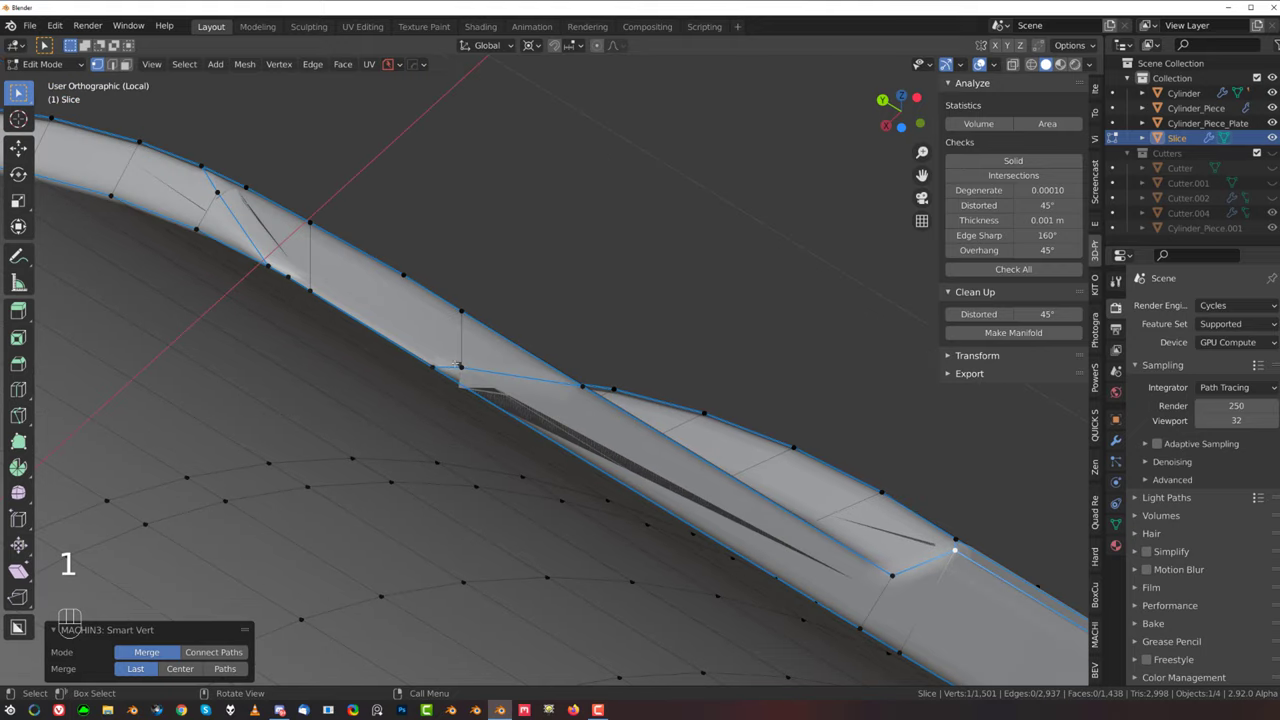
left_click(461, 358)
mouse_move(461, 358)
middle_mouse_down()
mouse_move(463, 385)
mouse_move(464, 366)
middle_mouse_up()
middle_click_drag(464, 366, 512, 395, "shift")
scroll(510, 396, "up", 4)
key("Tab")
left_click(505, 347)
key("x")
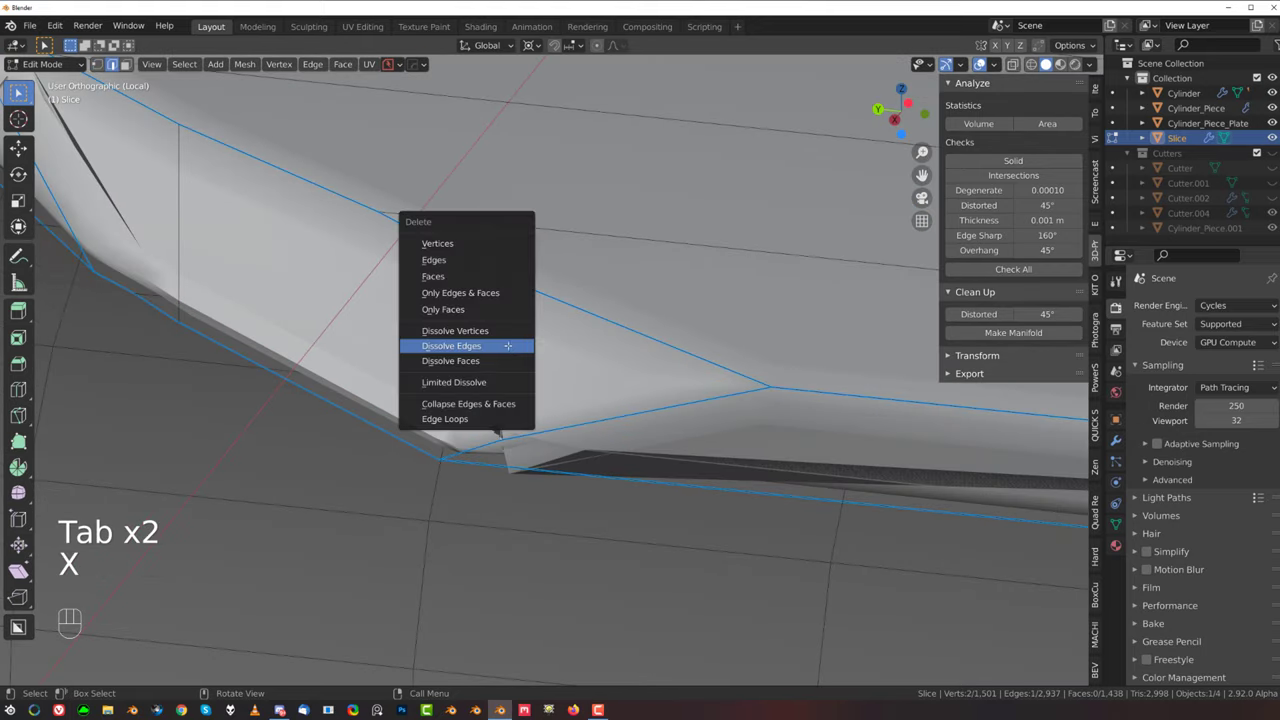
left_click(507, 346)
Step: Dissolve the two remaining cross edges on either side of the diagonal on the upper plate's thin end face
scroll(495, 380, "down", 5)
middle_click_drag(490, 385, 579, 359)
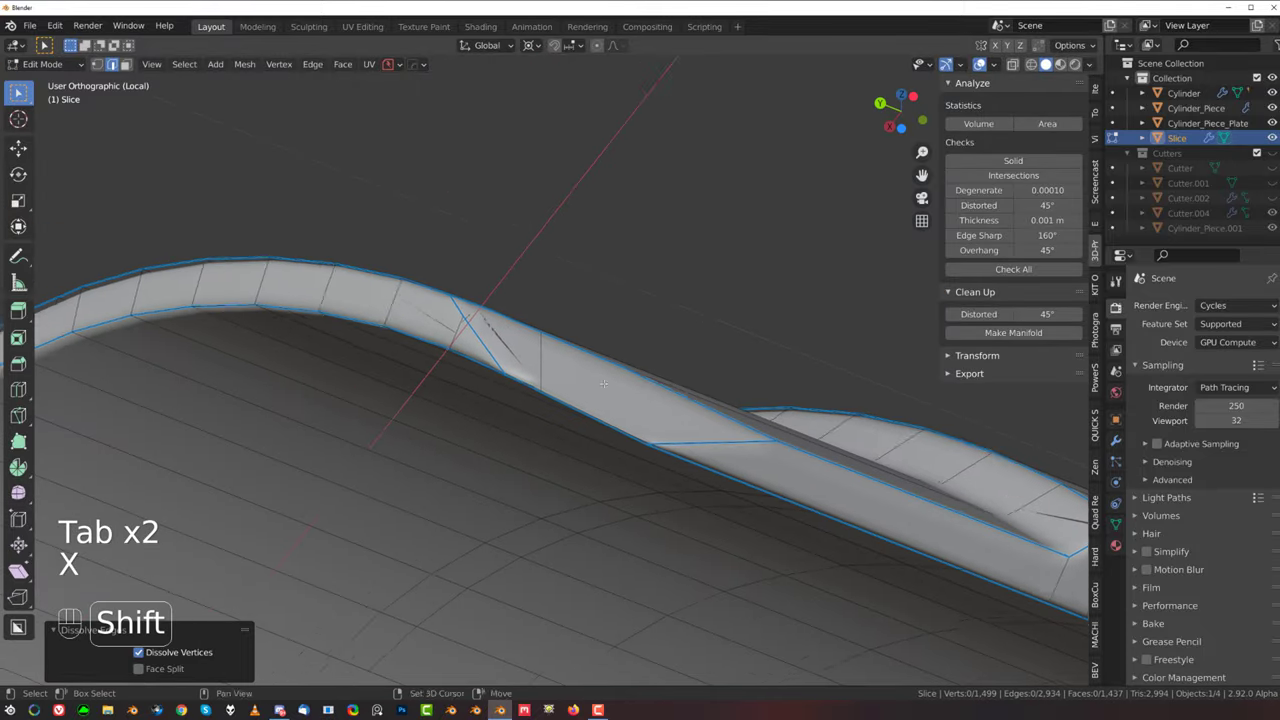
scroll(590, 378, "up", 4)
left_click(532, 352)
key("x")
left_click(534, 353)
scroll(555, 365, "down", 4)
scroll(548, 352, "up", 4)
key("Tab")
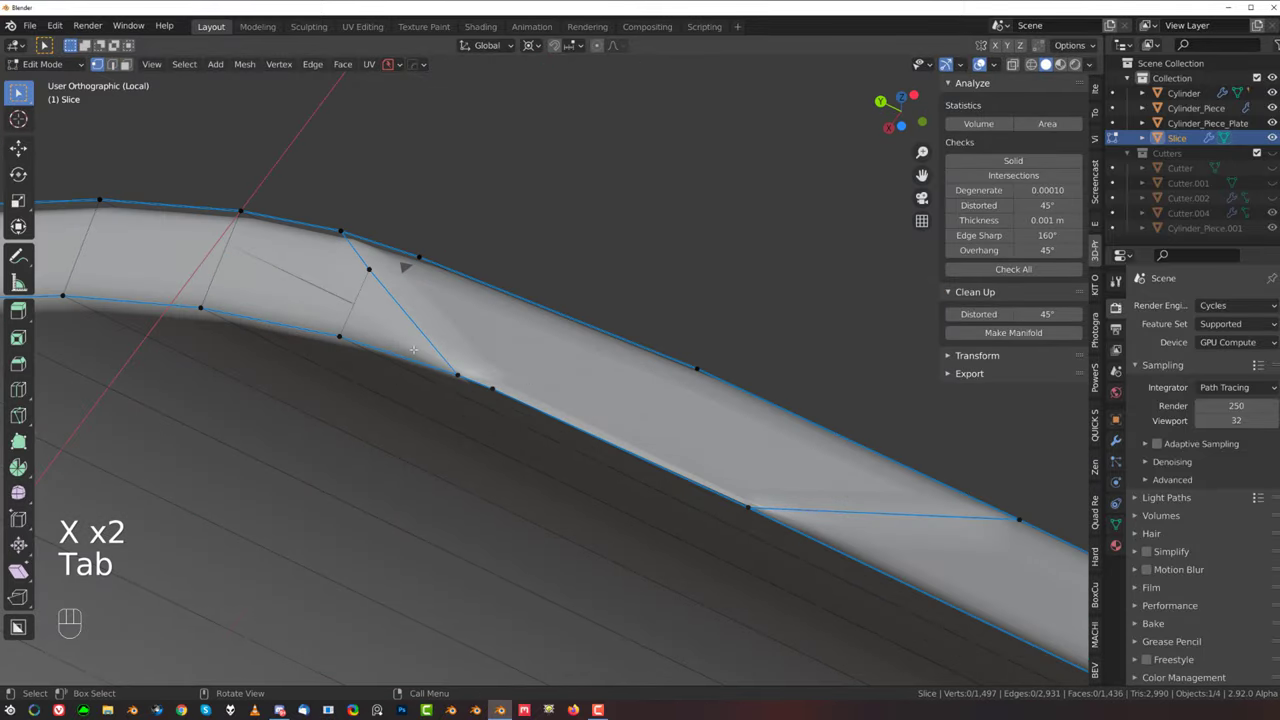
middle_click_drag(415, 300, 394, 271)
key("Tab")
left_click(366, 245)
key("x")
left_click(368, 245)
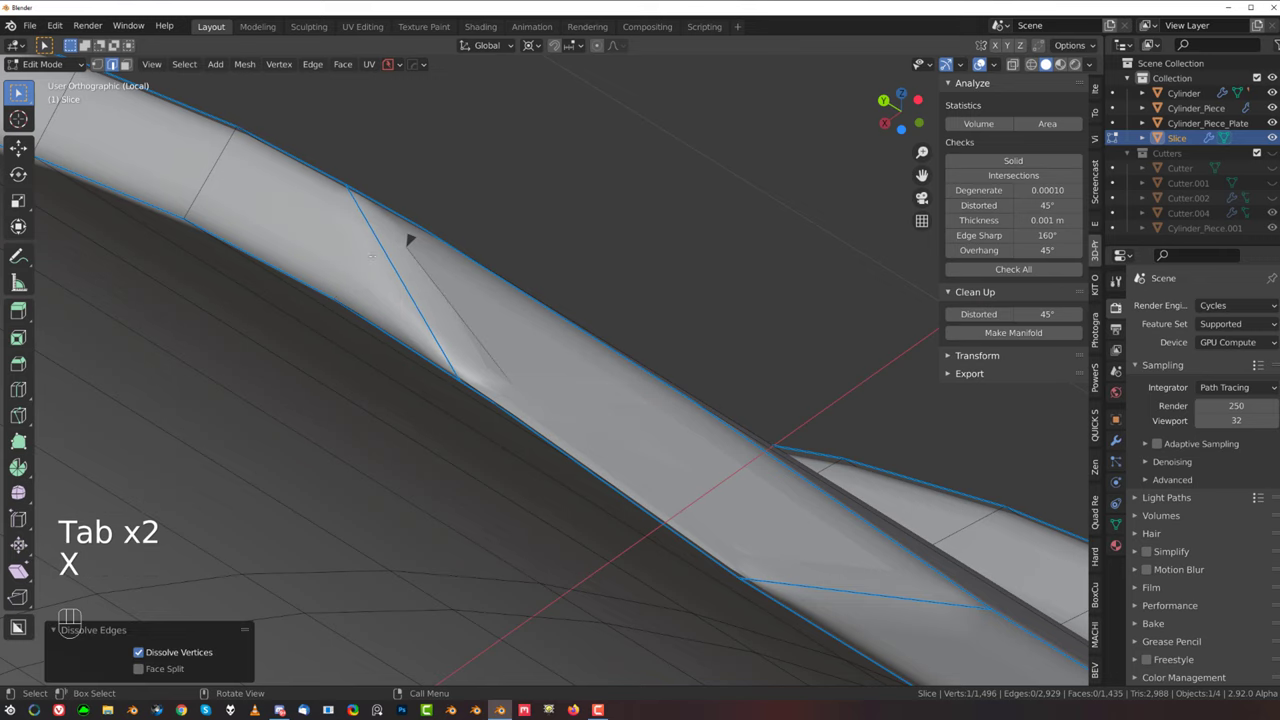
Step: Merge the diagonal's foot vertex on the inner rim edge into the extra vertex beside it with Smart Vert
scroll(470, 360, "down", 3)
key("Tab")
middle_click_drag(483, 378, 479, 455)
scroll(484, 376, "up", 4)
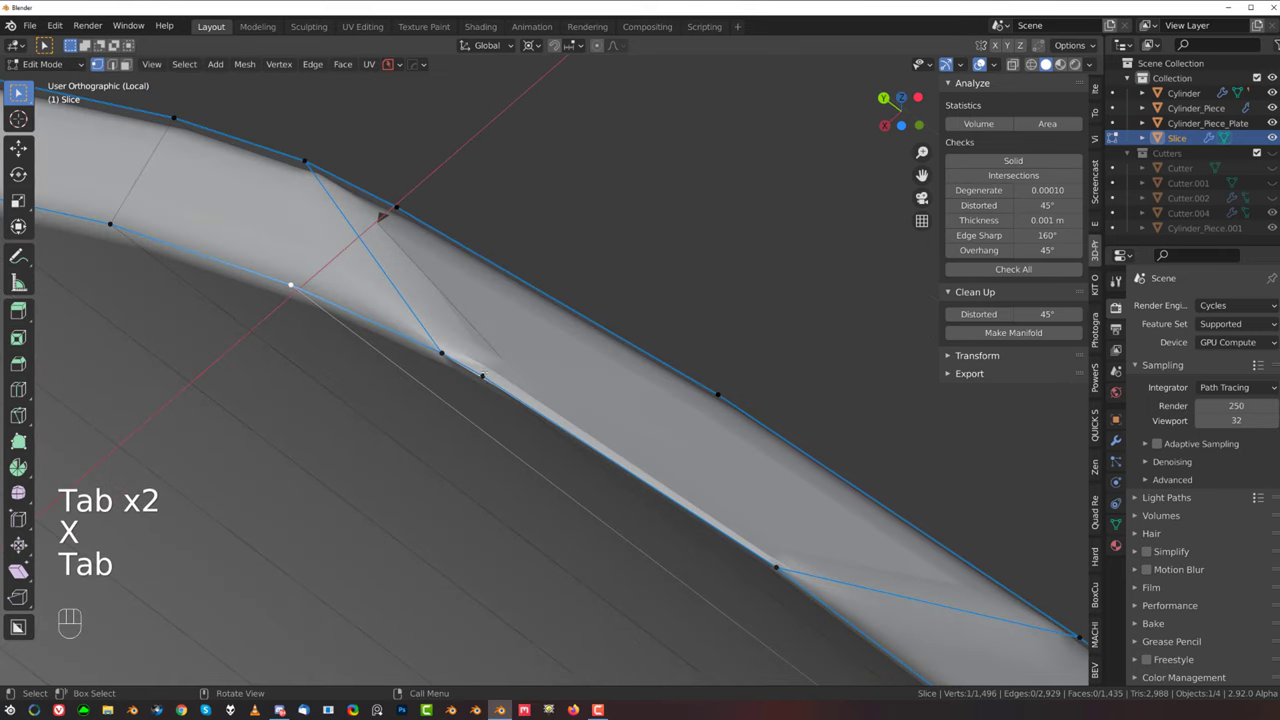
left_click(483, 376)
left_click(443, 354, "shift")
key("1")
key("ctrl+z")
left_click(446, 358)
left_click(478, 373, "shift")
key("1")
Step: Merge the neighbouring vertex pair on the outer rim edge with Smart Vert, then leave mesh editing and local view
scroll(526, 372, "down", 4)
middle_click_drag(526, 372, 413, 416)
left_click(436, 236)
left_click(475, 254, "shift")
key("1")
key("Tab")
scroll(500, 280, "down", 6)
middle_click_drag(498, 288, 721, 441)
scroll(721, 441, "down", 4)
middle_click_drag(664, 358, 613, 312, "shift")
key("/")
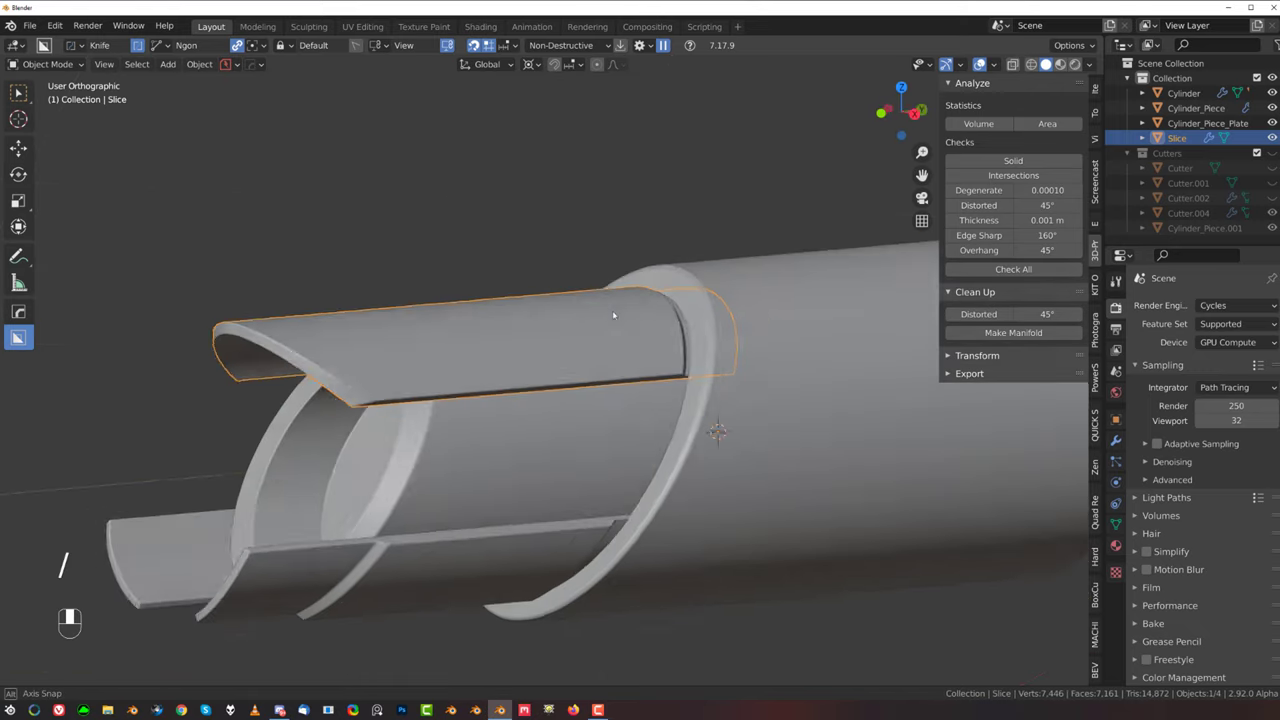
Step: Isolate the upper plate again and bevel its long outer side edge path through to the end corner, about 0.018 m wide
scroll(613, 315, "up", 2)
key("Tab")
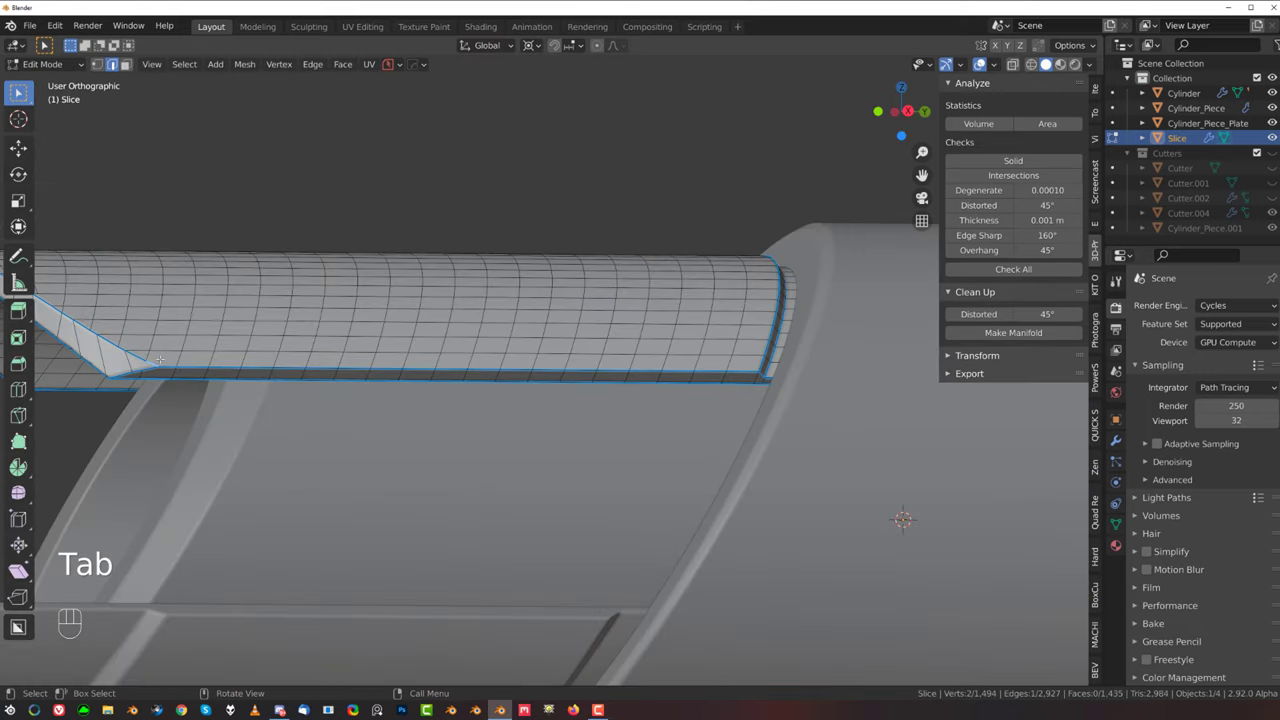
key("/")
middle_click_drag(490, 340, 371, 346)
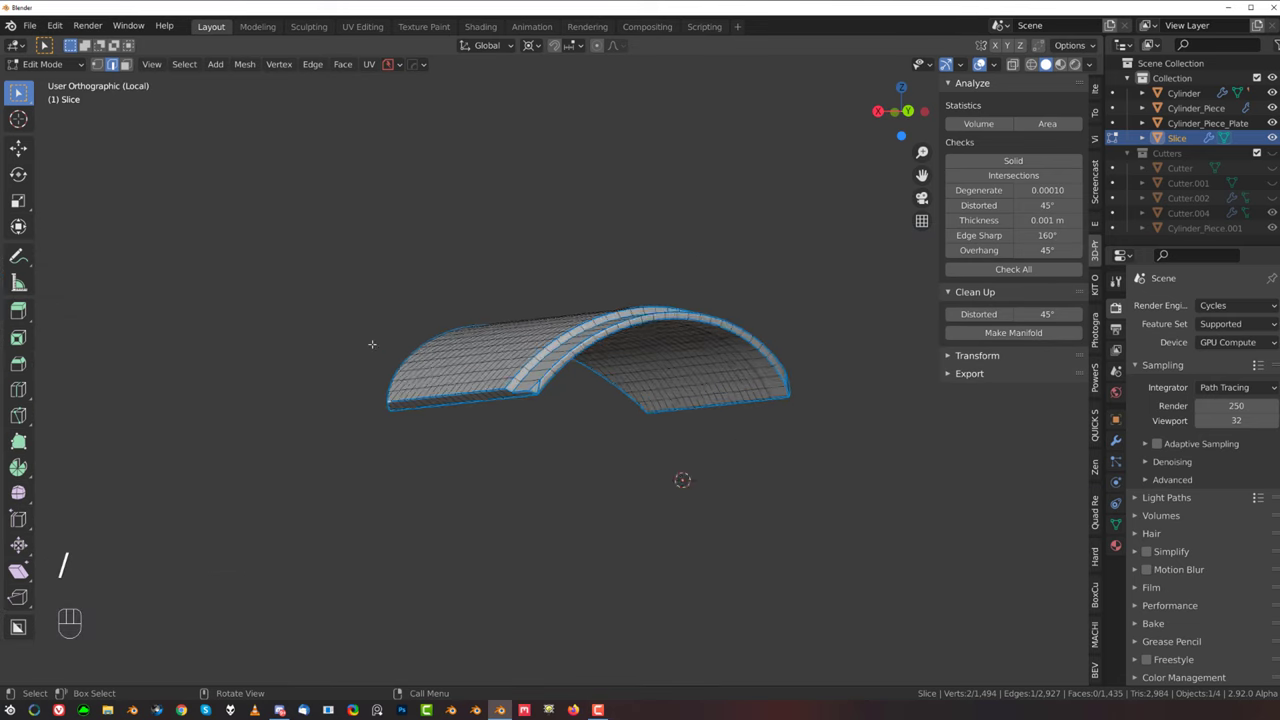
scroll(375, 346, "up", 2)
middle_click_drag(480, 385, 444, 331, "shift")
scroll(420, 332, "up", 5)
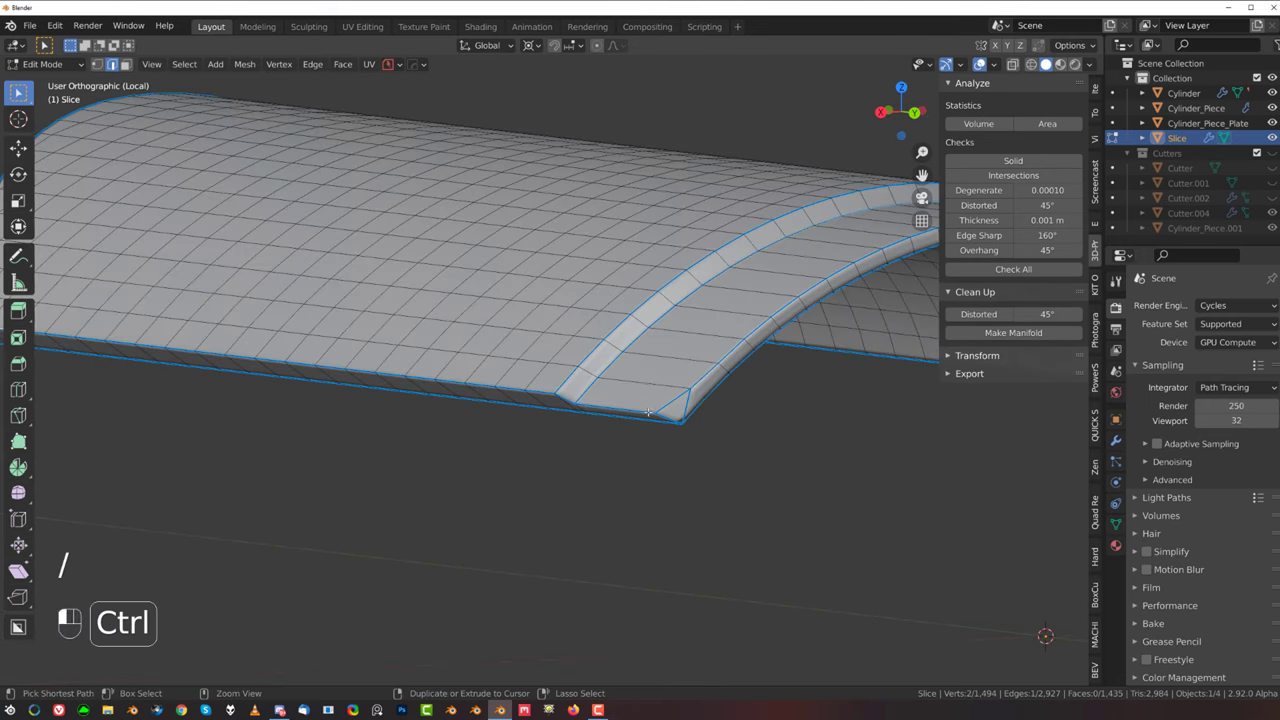
left_click(680, 422, "ctrl")
key("ctrl+b")
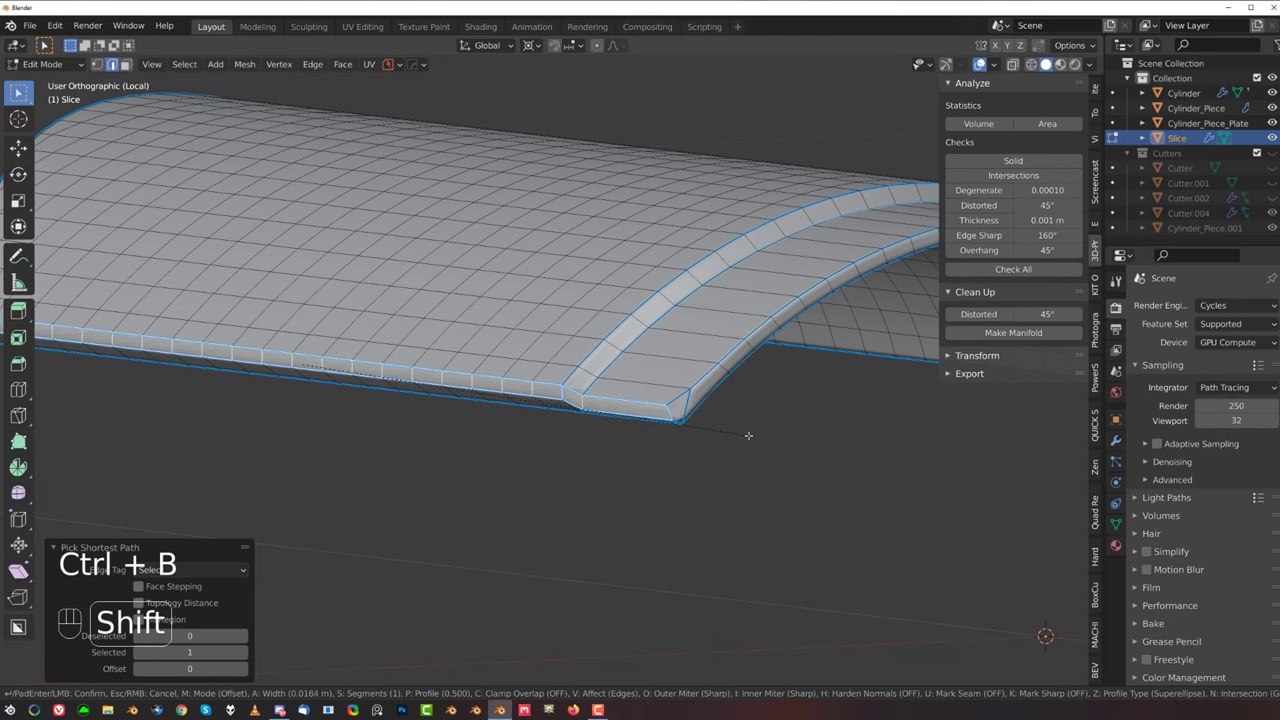
left_click(734, 435)
Step: Leave mesh editing and set the upper plate's HOps bevel width to 0.003
key("Tab")
key("q")
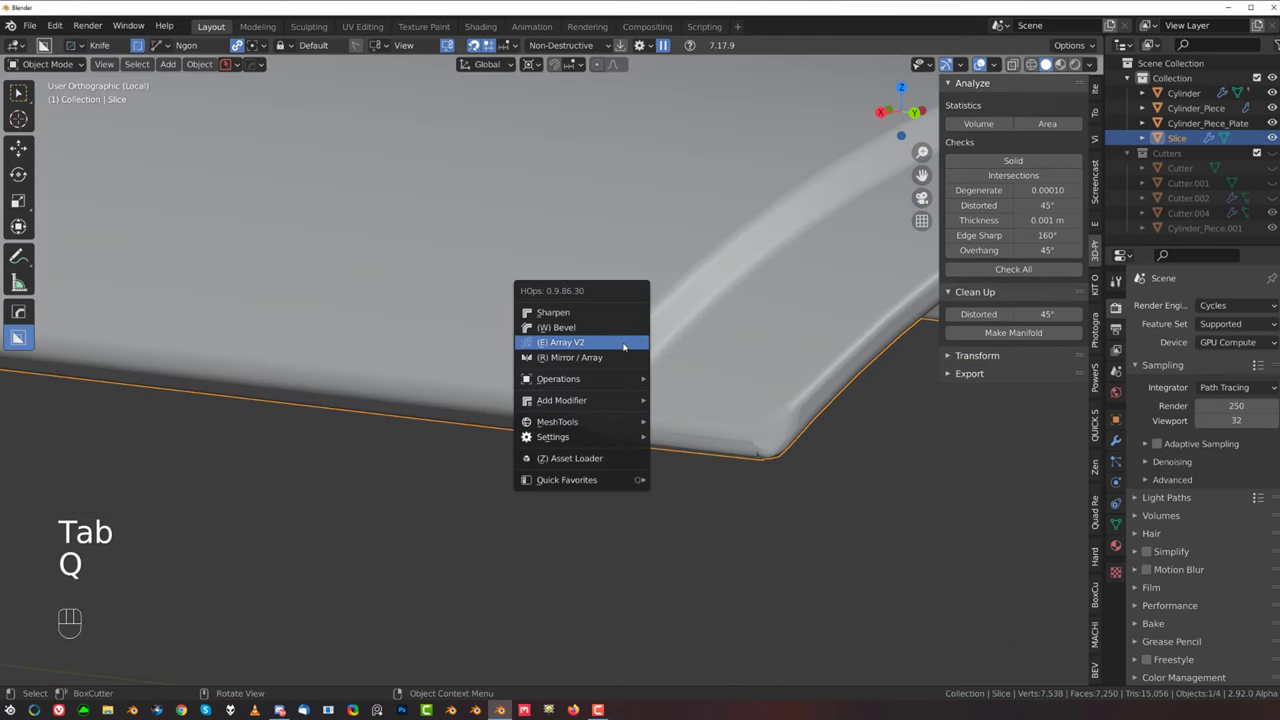
left_click(590, 327)
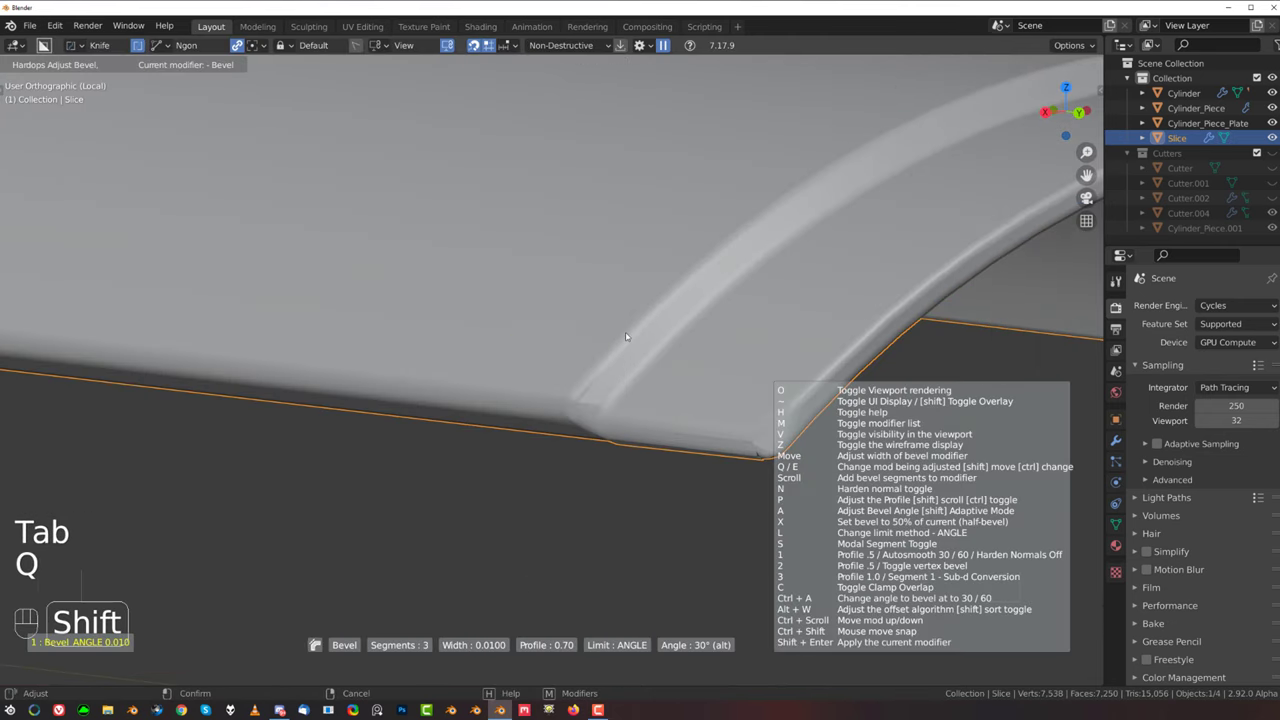
left_click(717, 336)
scroll(657, 340, "down", 5)
Step: Mirror the upper plate across the X axis and leave local view
middle_click_drag(640, 335, 660, 368)
key("alt+x")
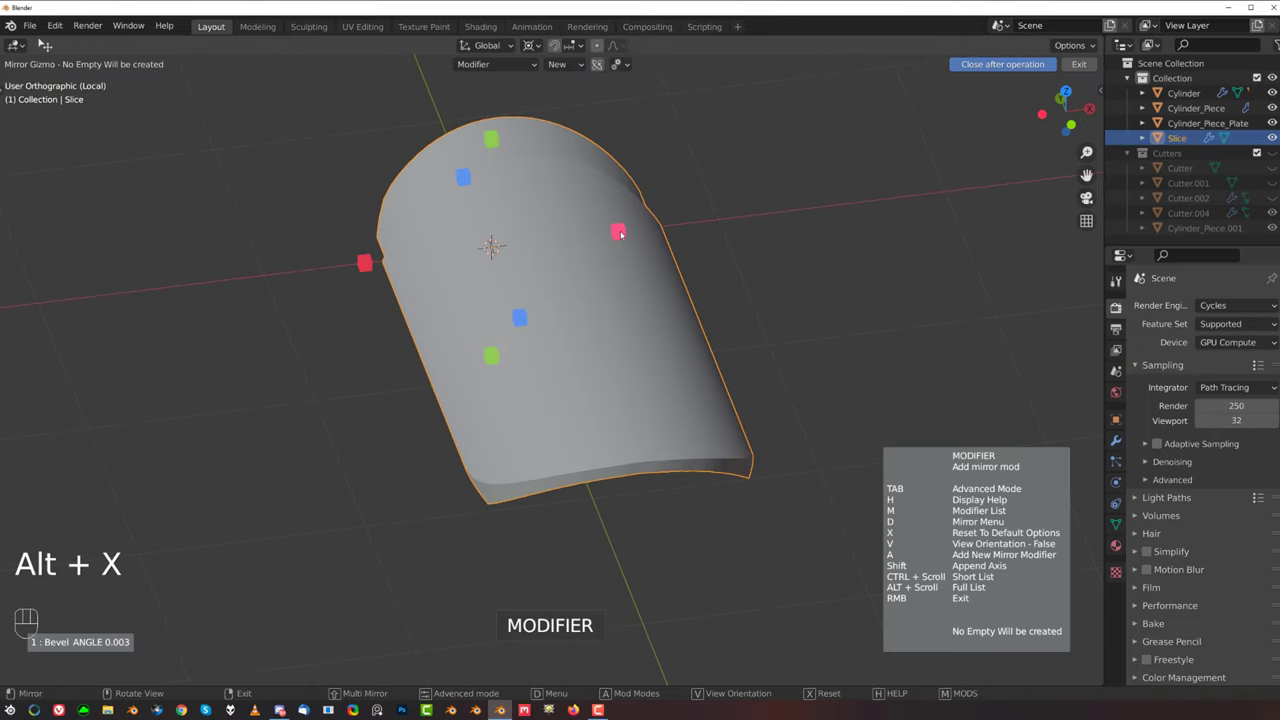
left_click(620, 234)
key("slash")
Step: Examine the upper plate's front rim and underside corner up close
scroll(643, 321, "down", 3)
middle_click_drag(417, 335, 552, 228)
scroll(486, 334, "up", 2)
scroll(552, 228, "up", 2)
middle_click_drag(552, 228, 531, 434, "shift")
scroll(590, 320, "up", 3)
key("Tab")
scroll(575, 367, "up", 3)
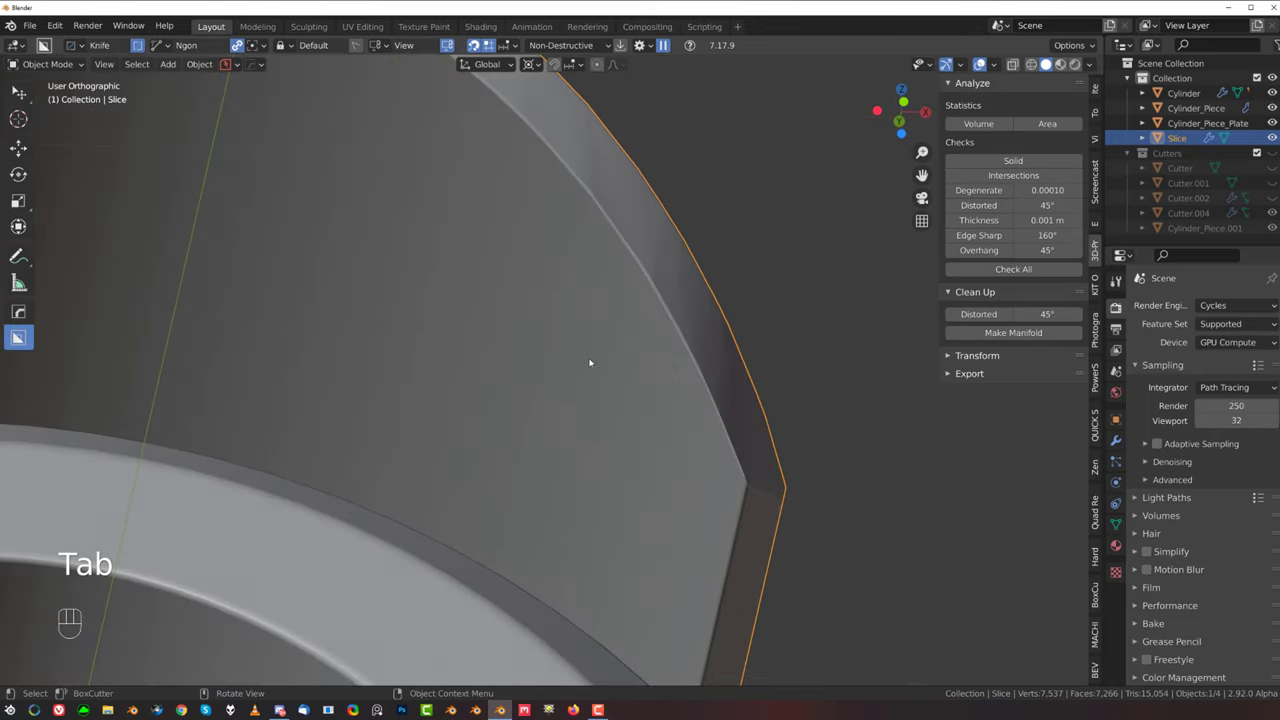
Step: Enter mesh editing on the upper plate and slide the grid vertex crowding its curved rim edge slightly inward along its edge
key("Tab")
middle_click_drag(551, 303, 518, 330)
left_click(508, 355)
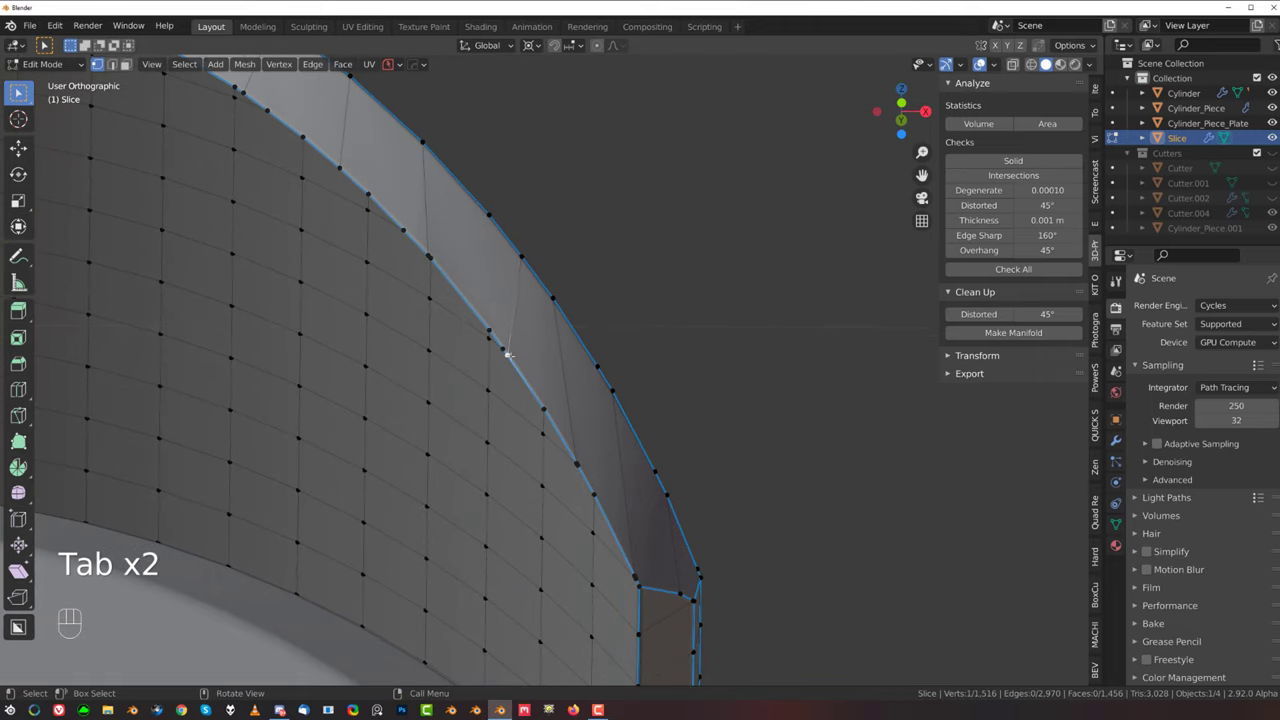
key("g")
key("g")
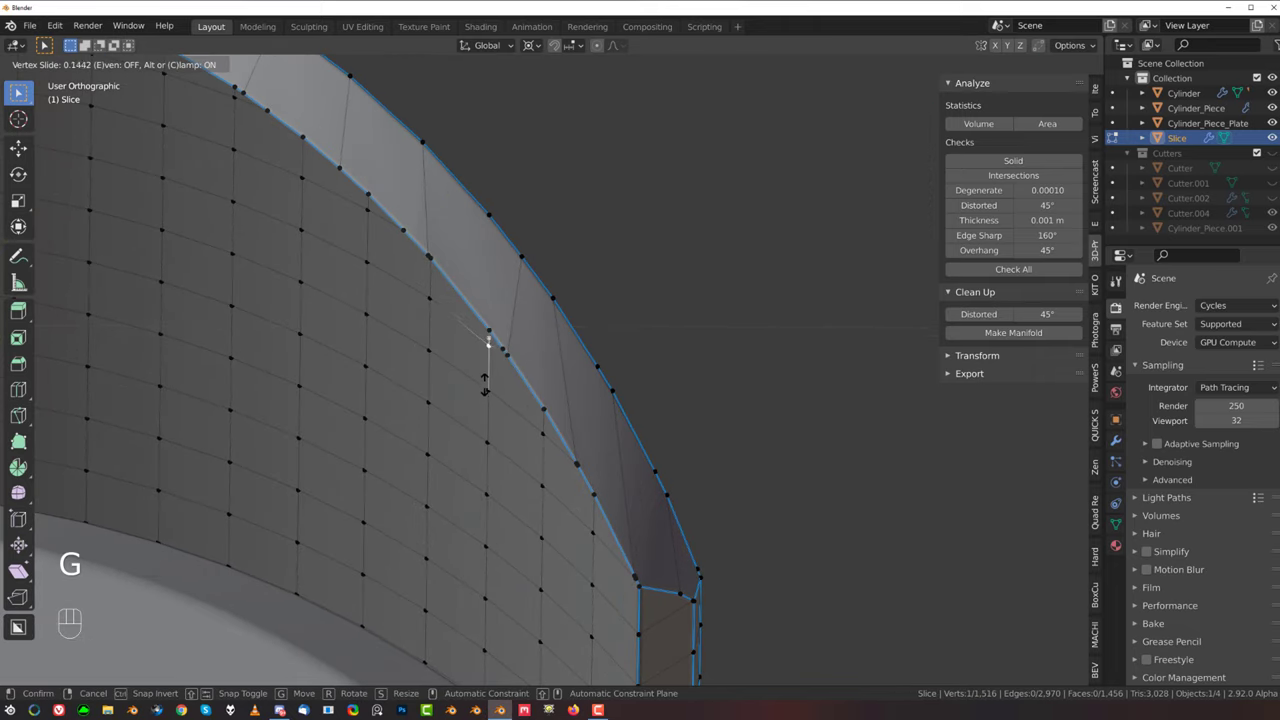
left_click(461, 314)
Step: Merge three closely spaced extra vertices along the plate's curved rim edge into their neighbours with Smart Vert, merging at last
left_click(429, 252)
left_click(405, 231, "shift")
key("1")
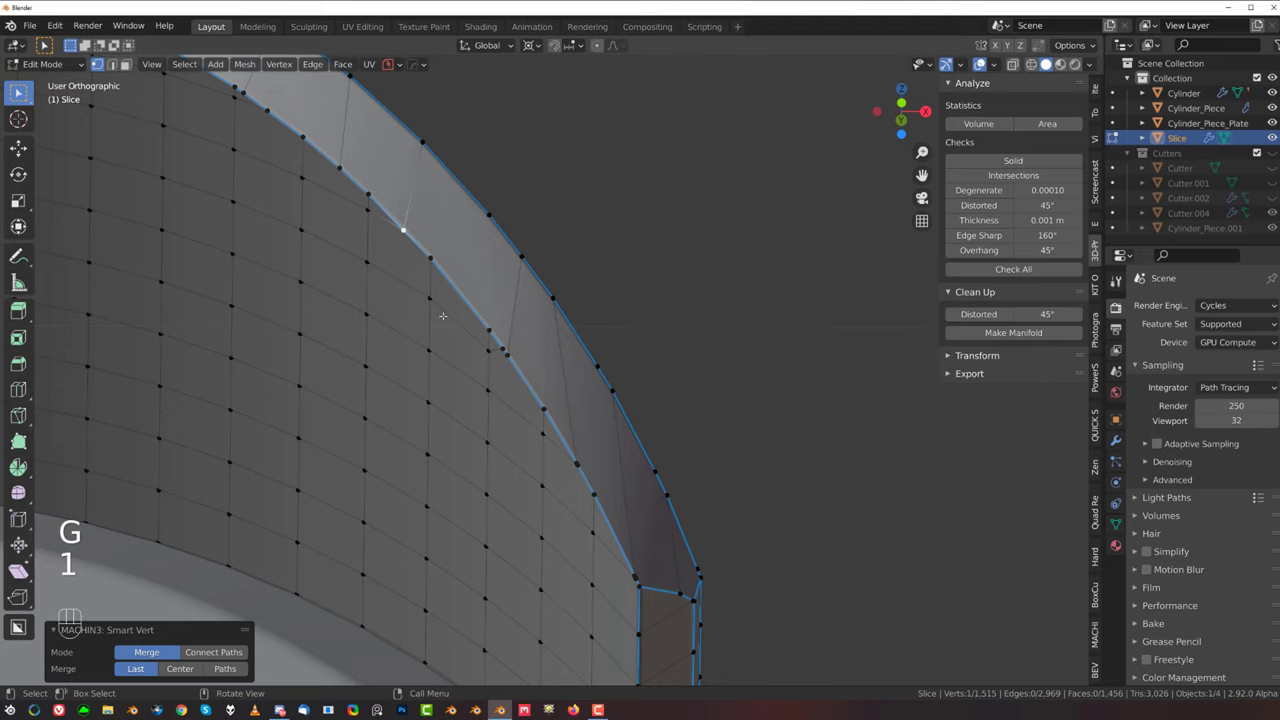
left_click_drag(510, 358, 509, 347)
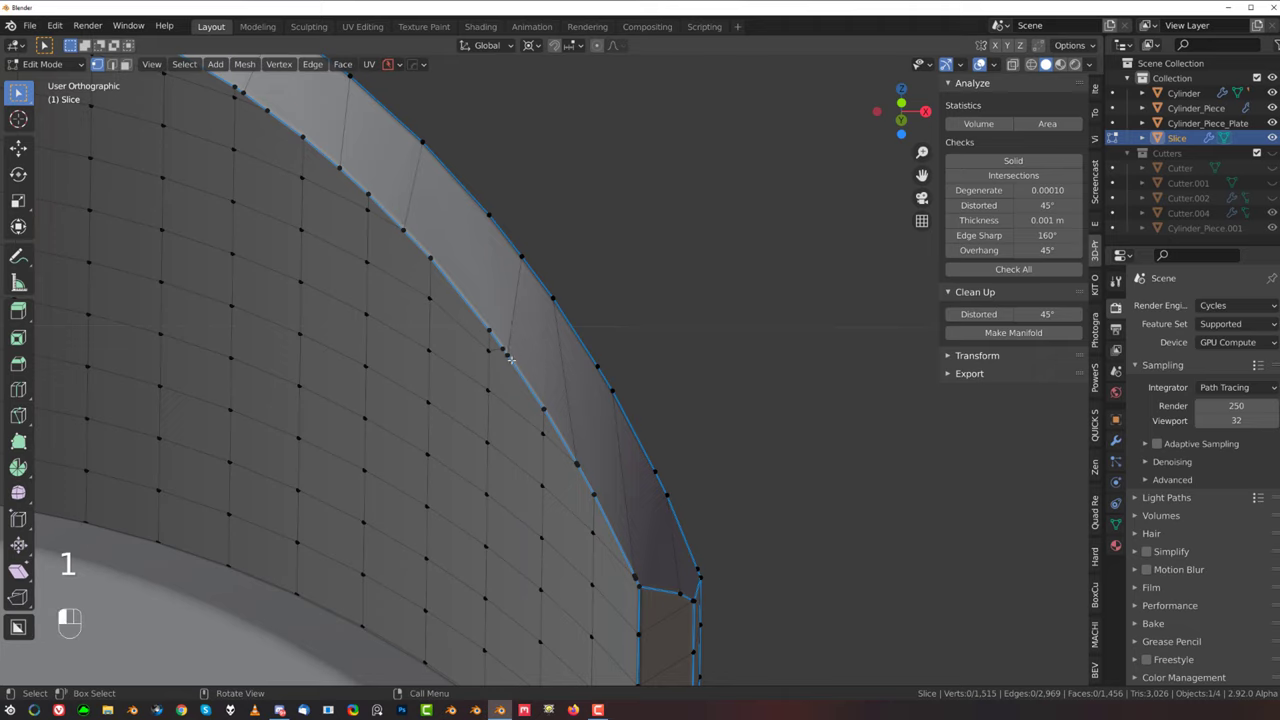
left_click(505, 362, "shift")
key("1")
middle_click_drag(537, 388, 562, 398)
left_click(487, 335)
left_click(495, 352, "shift")
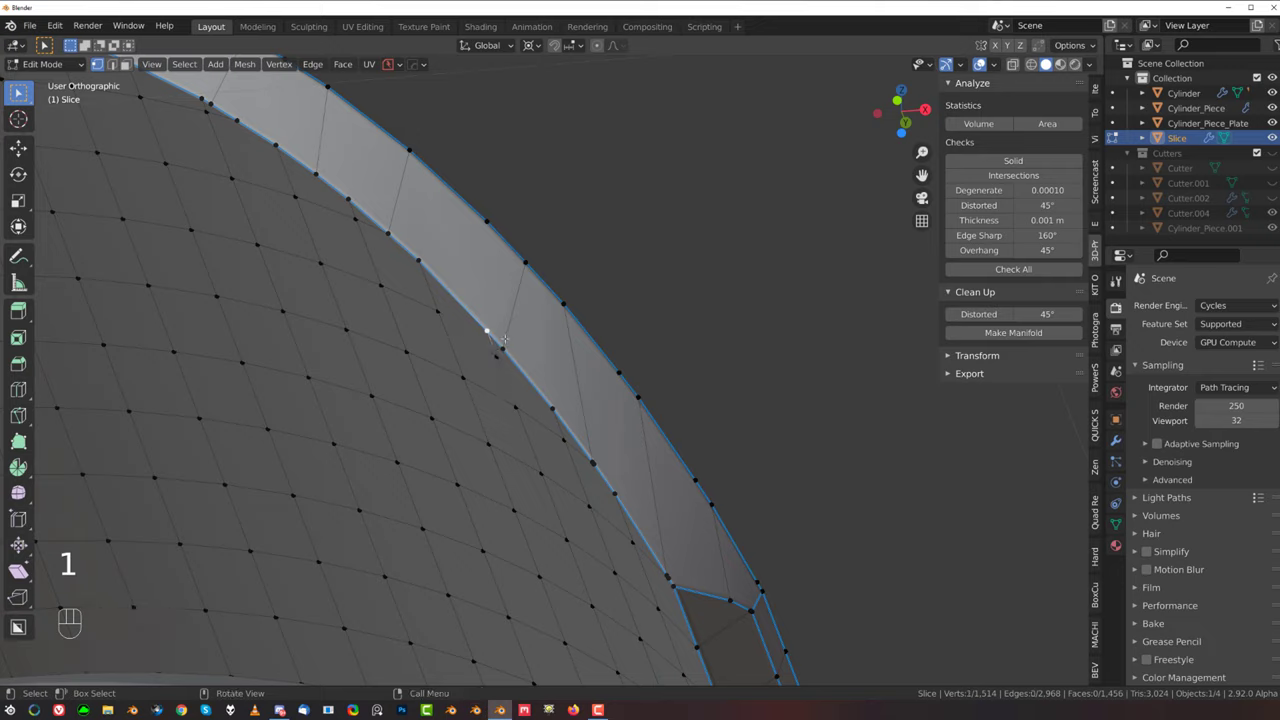
key("1")
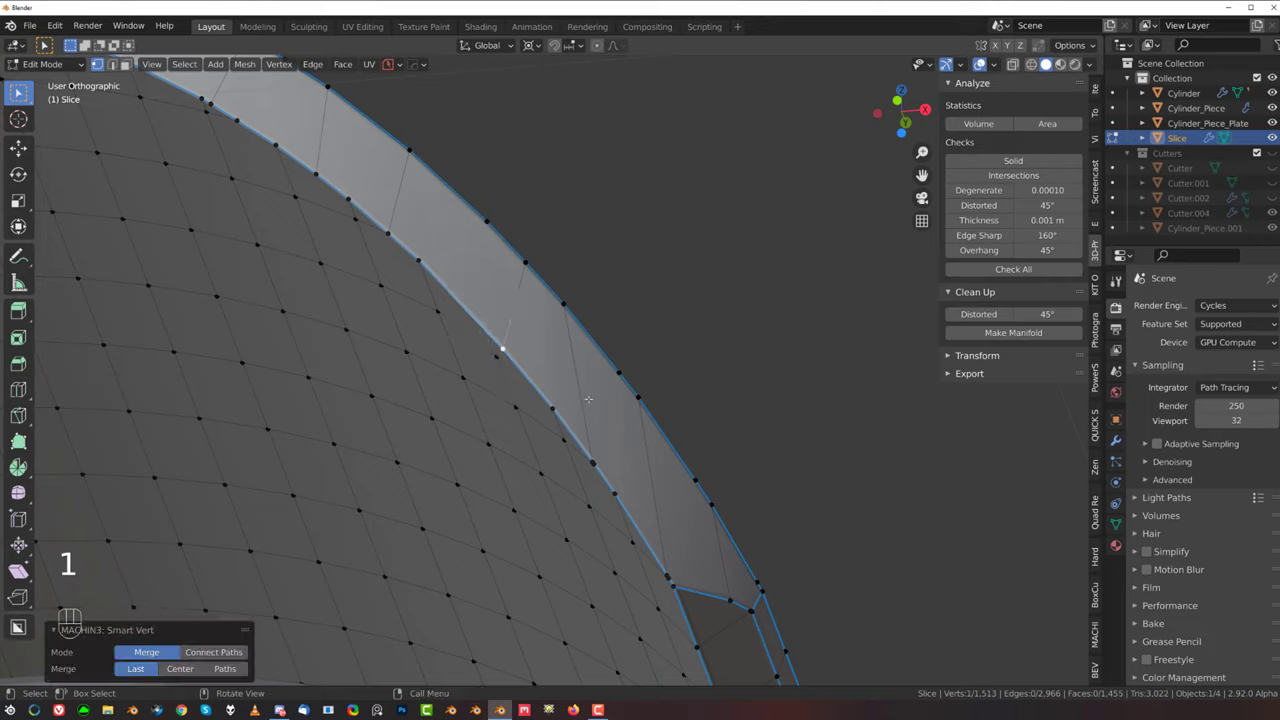
Step: Merge the closely spaced vertices on the slice's inner rim near its end corner, using Smart Vert merge at last
left_click(590, 458)
left_click(562, 415, "shift")
key("1")
middle_click_drag(610, 431, 583, 372)
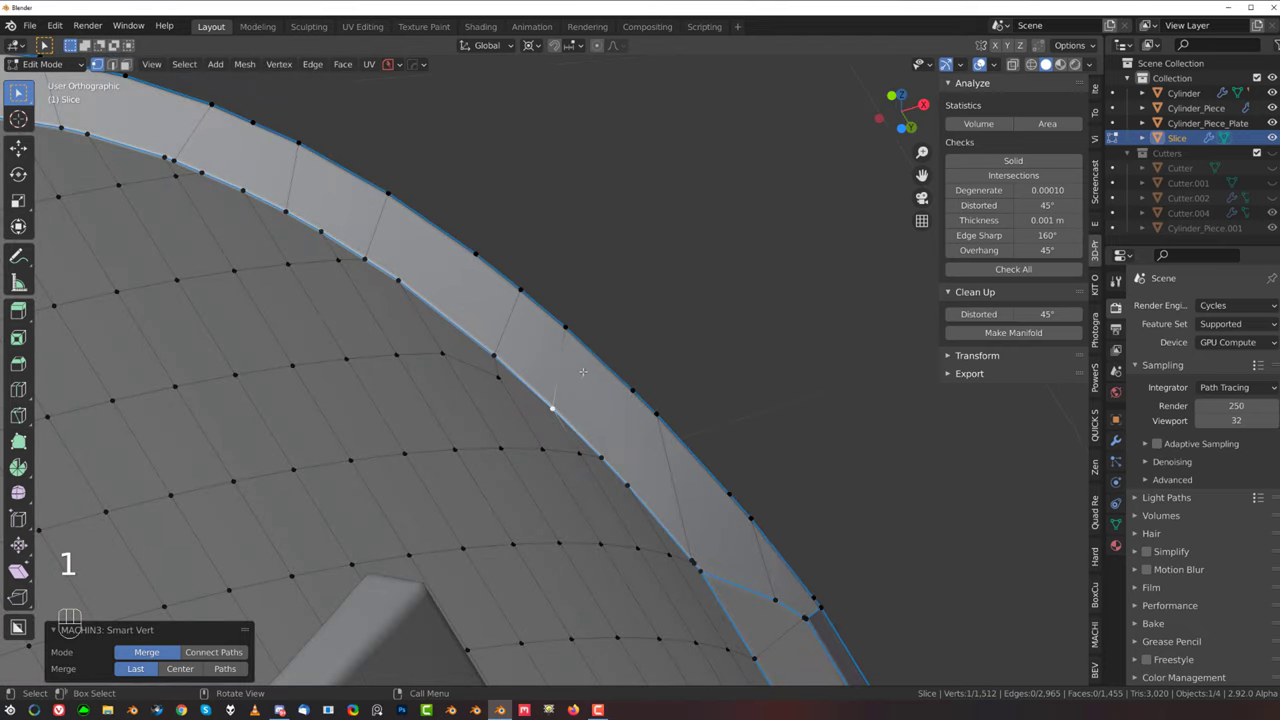
left_click(695, 557)
key("1")
left_click(635, 489, "shift")
key("1")
Step: Merge three closely spaced vertex pairs on the inner rim near the crown of the arc, each at the last vertex
middle_click_drag(672, 512, 566, 376)
middle_click_drag(456, 323, 716, 296, "shift")
middle_click_drag(395, 239, 588, 418, "shift")
middle_click_drag(588, 418, 540, 412)
left_click(484, 421)
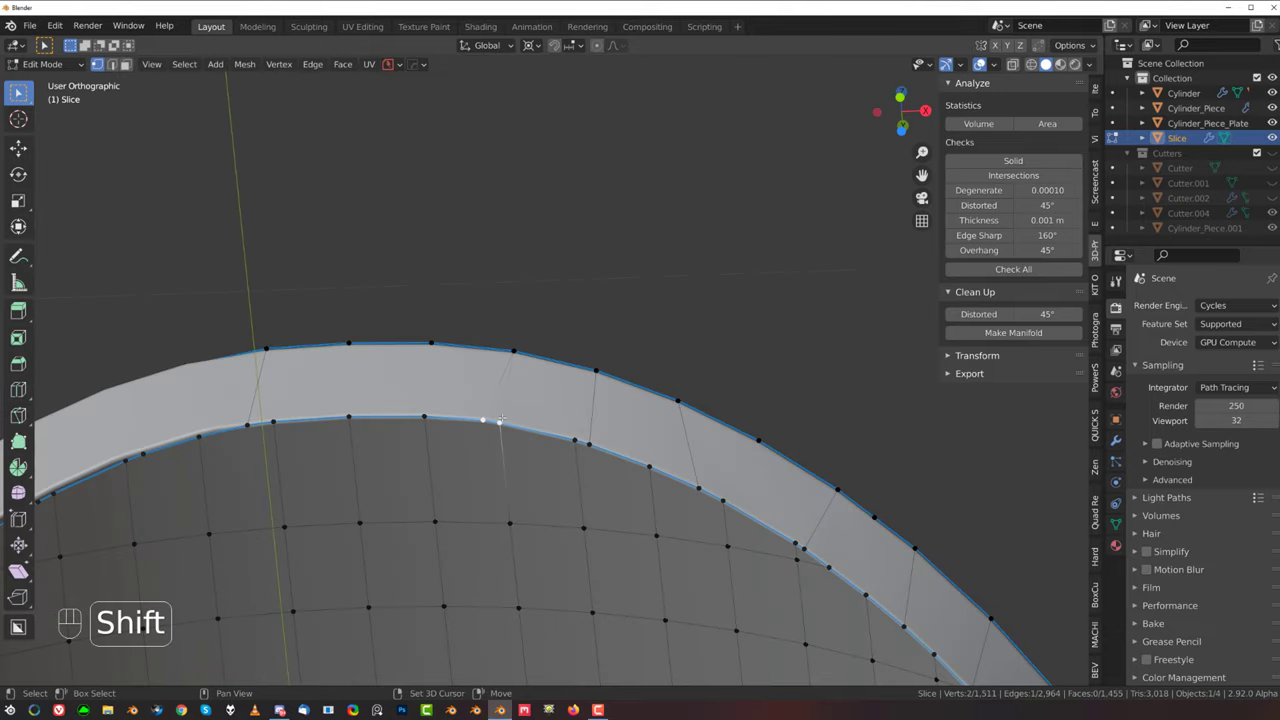
key("1")
left_click(588, 445, "shift")
key("1")
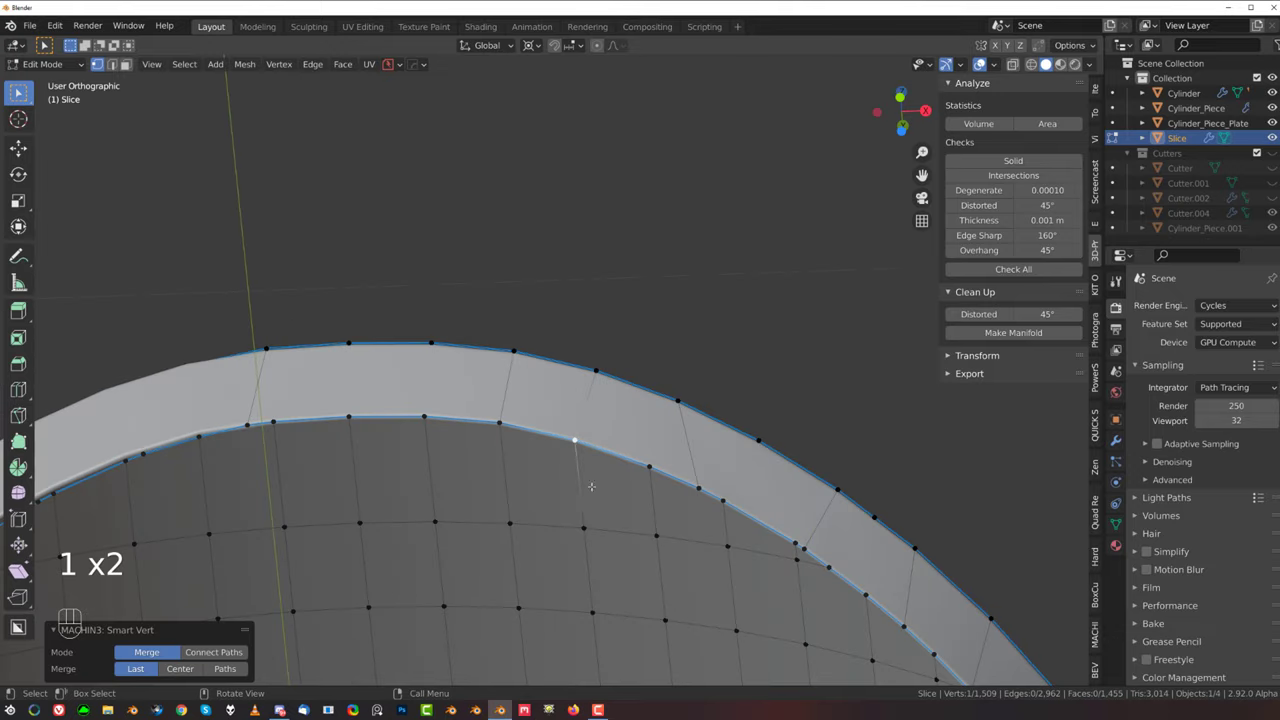
left_click(660, 484, "shift")
key("1")
Step: Connect the inner rim vertex to the opposite outer rim vertex with a new edge across the rim face
left_click(728, 496)
left_click(745, 443, "shift")
key("h")
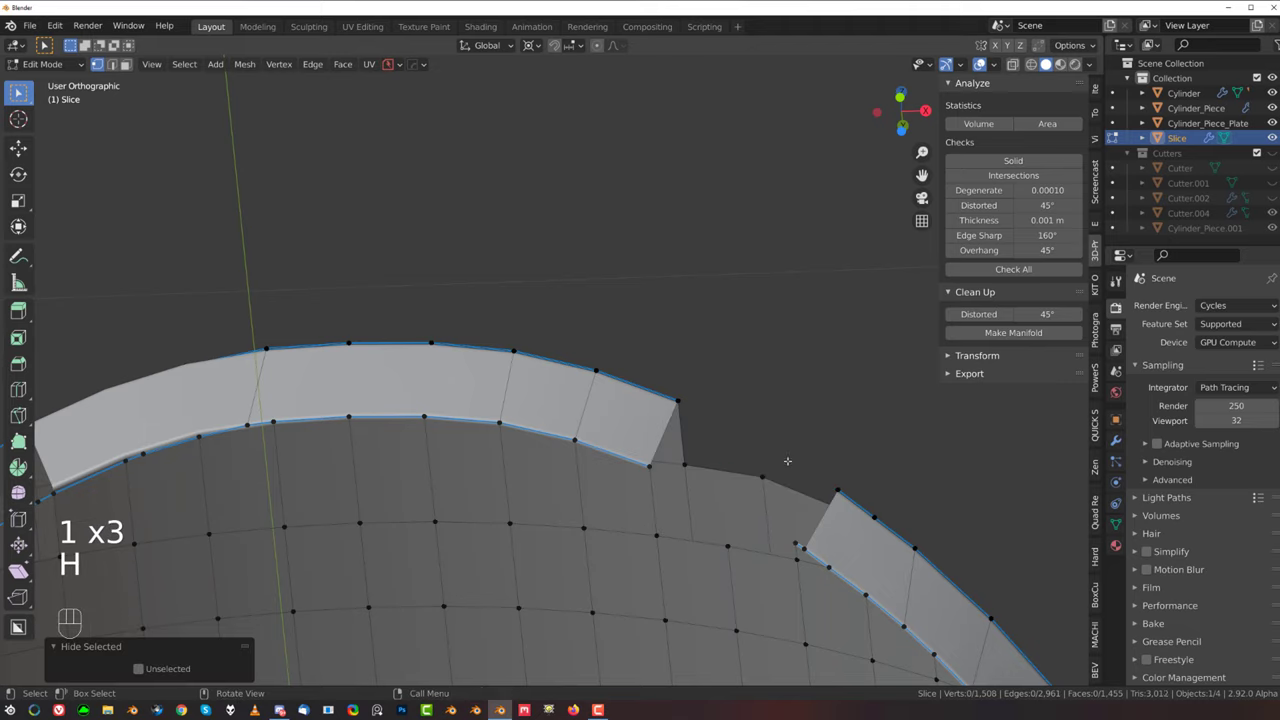
key("ctrl+z")
key("j")
Step: Merge the remaining doubled vertex pair beside the new cross edge at last and leave mesh editing
middle_click_drag(811, 451, 652, 331)
scroll(651, 331, "up", 3)
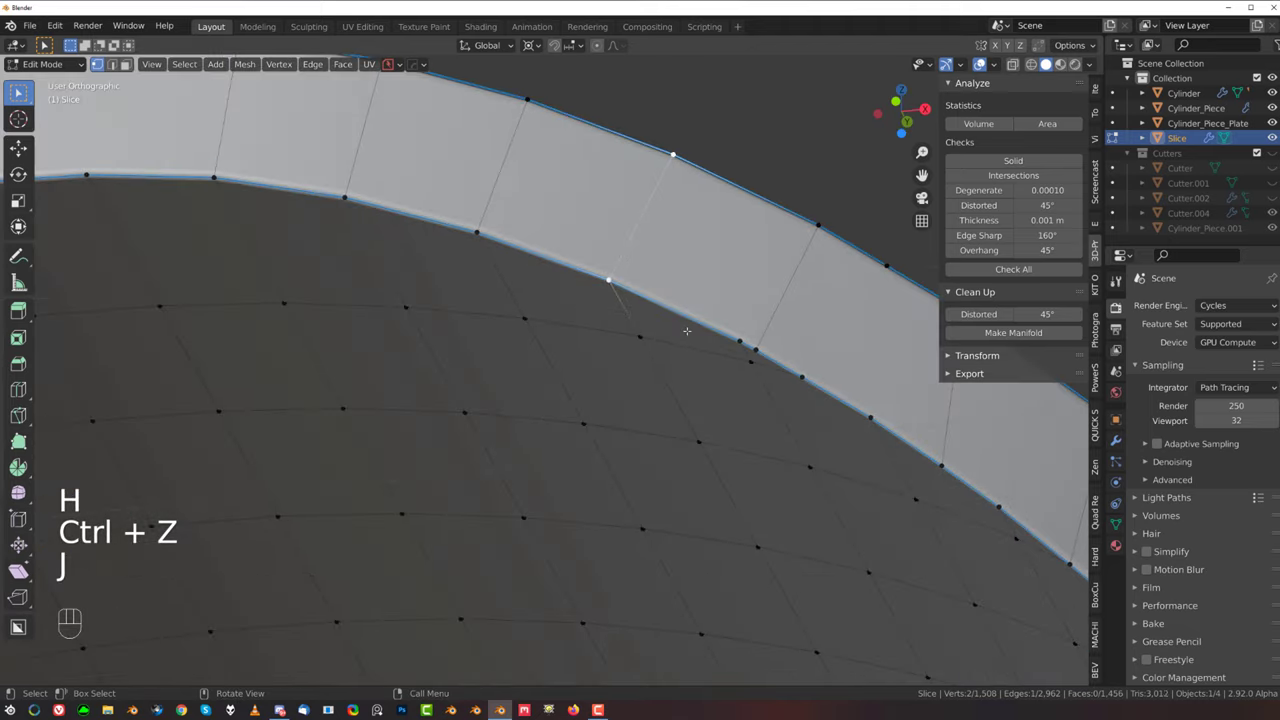
left_click(763, 344)
left_click(748, 347, "shift")
key("1")
scroll(733, 380, "down", 2)
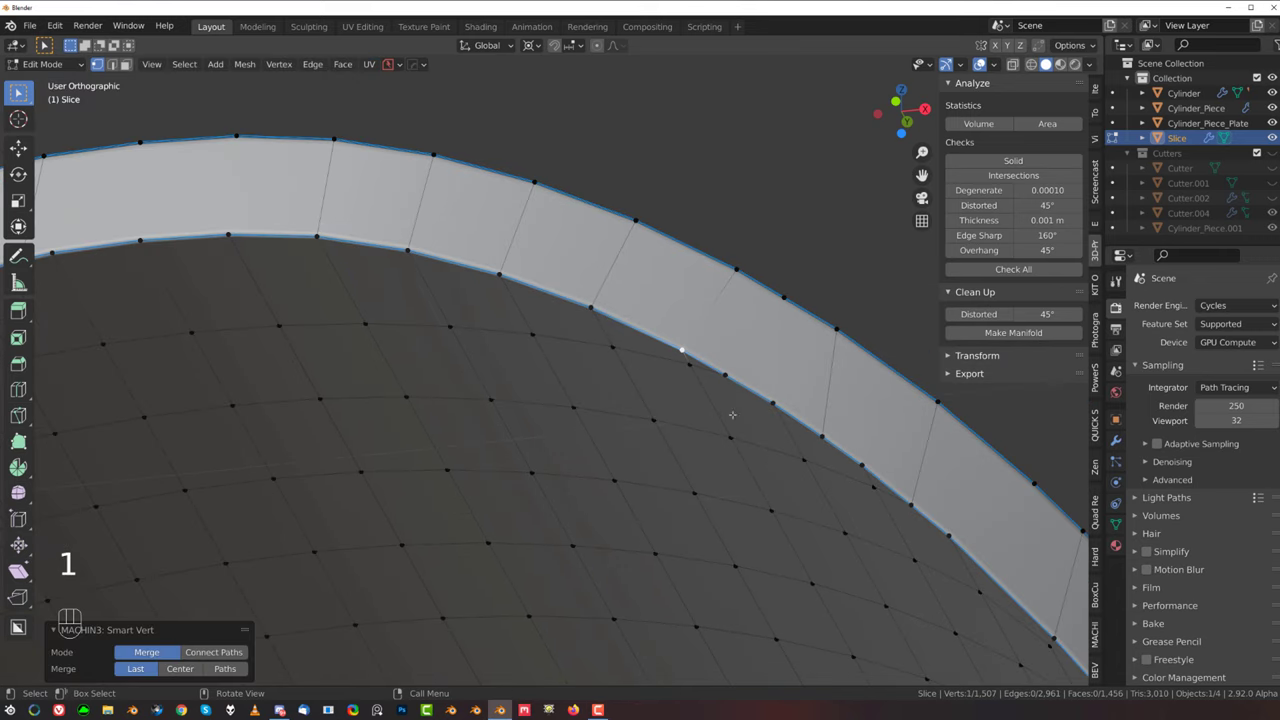
middle_click_drag(731, 414, 732, 361)
scroll(733, 362, "down", 5)
key("Tab")
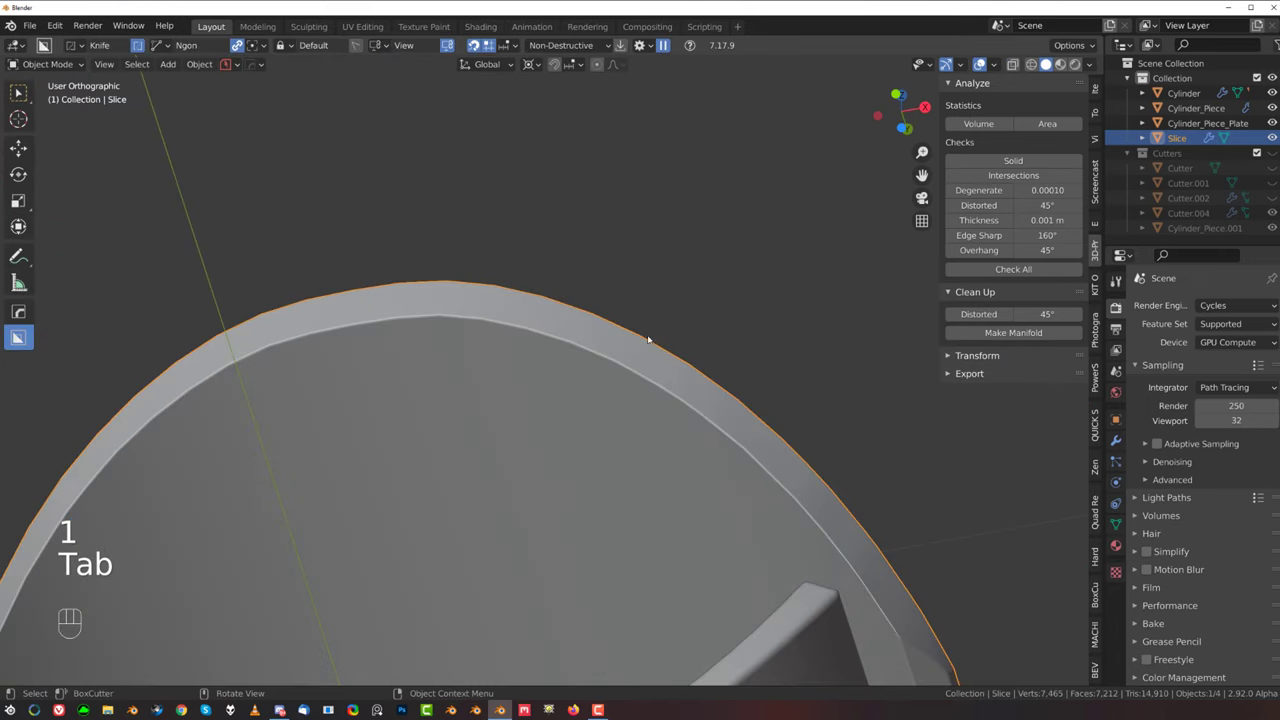
Step: Mirror the slice's mesh onto its other half using the mirror gizmo in Symmetry mode
key("alt+x")
scroll(695, 394, "down", 4)
middle_click_drag(695, 396, 666, 401)
scroll(690, 479, "down", 4)
key("d")
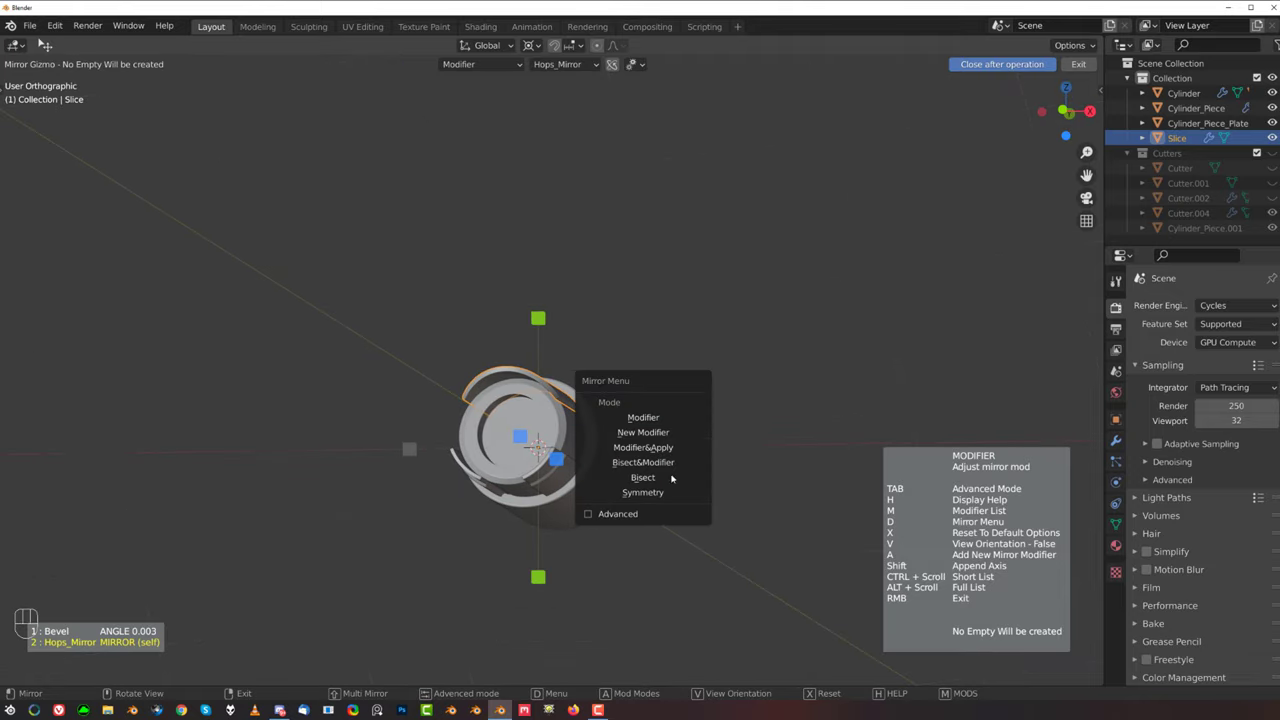
left_click(671, 495)
left_click(668, 450)
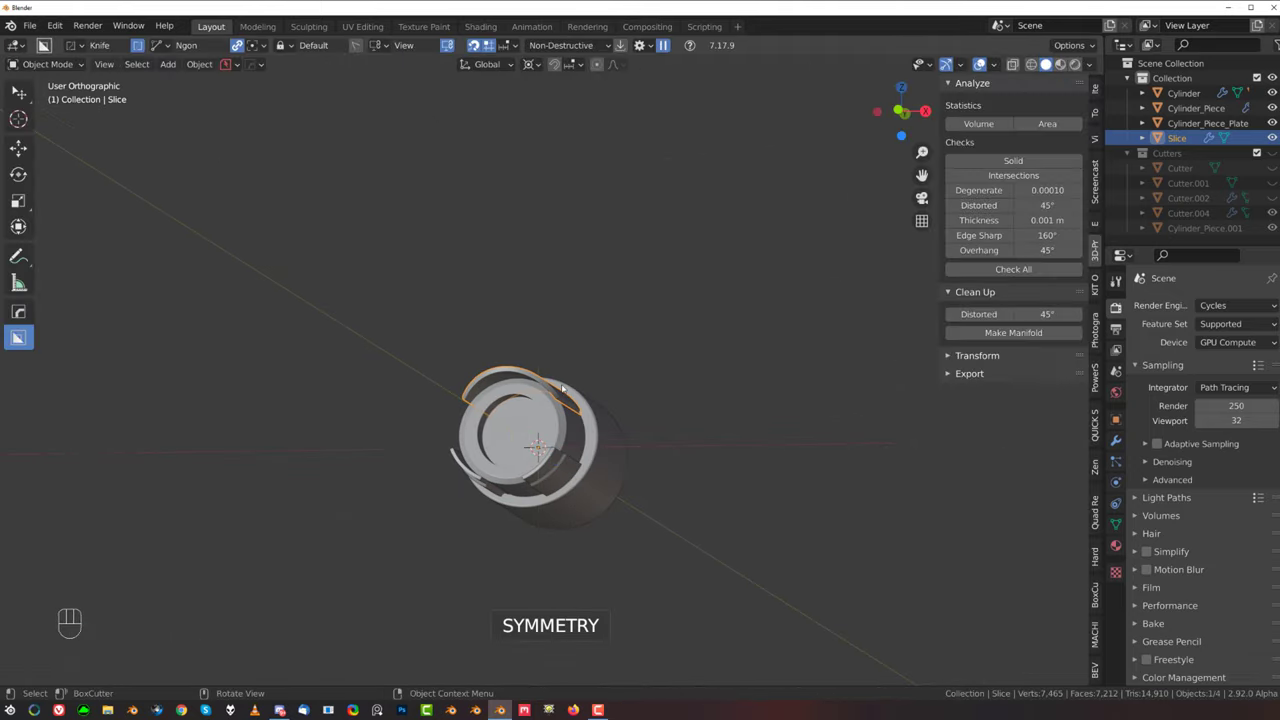
Step: Knife a cut on the slice from the last grid vertex to the rim's corner vertex
scroll(535, 376, "up", 8)
key("Tab")
middle_click_drag(530, 408, 582, 352)
scroll(555, 371, "up", 2)
middle_click_drag(486, 412, 551, 373)
scroll(551, 373, "up", 3)
middle_click_drag(629, 556, 646, 400, "shift")
scroll(700, 396, "up", 6)
key("Tab")
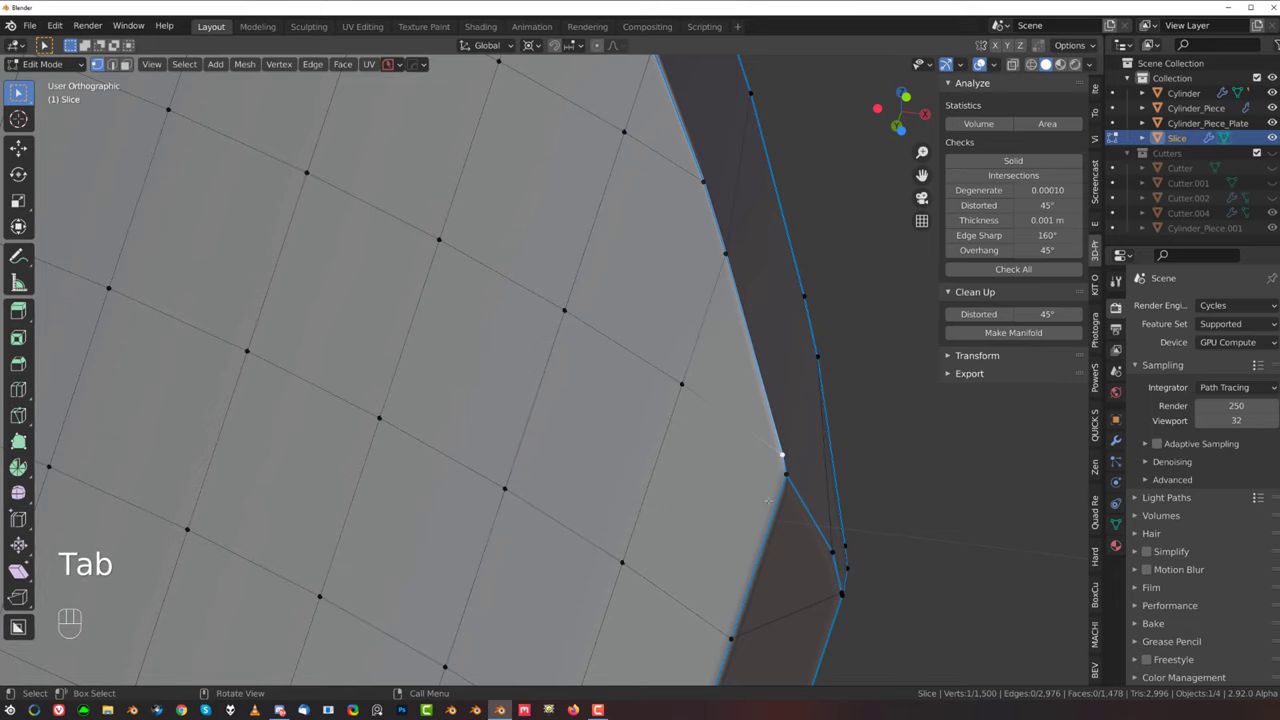
middle_click_drag(768, 501, 707, 336, "shift")
key("k")
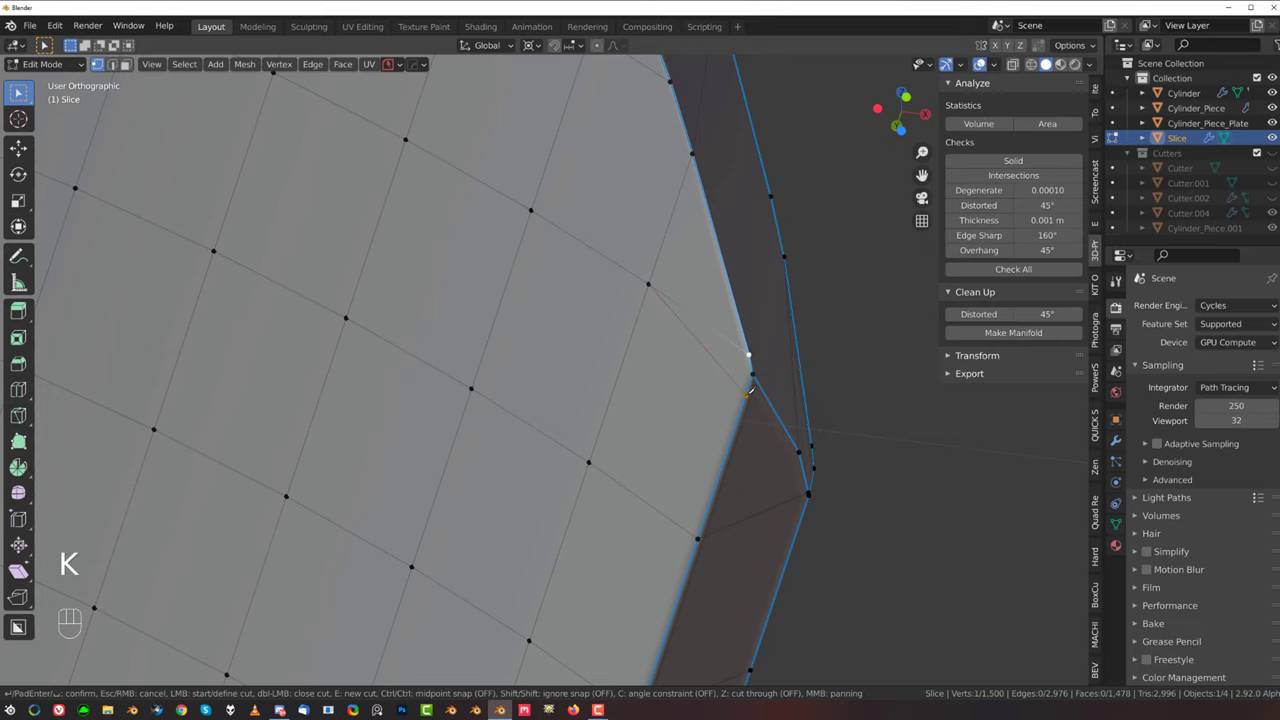
key("space")
Step: Dissolve the old diagonal edge beside the new knife cut at the rim corner
key("Tab")
left_click(712, 325)
key("x")
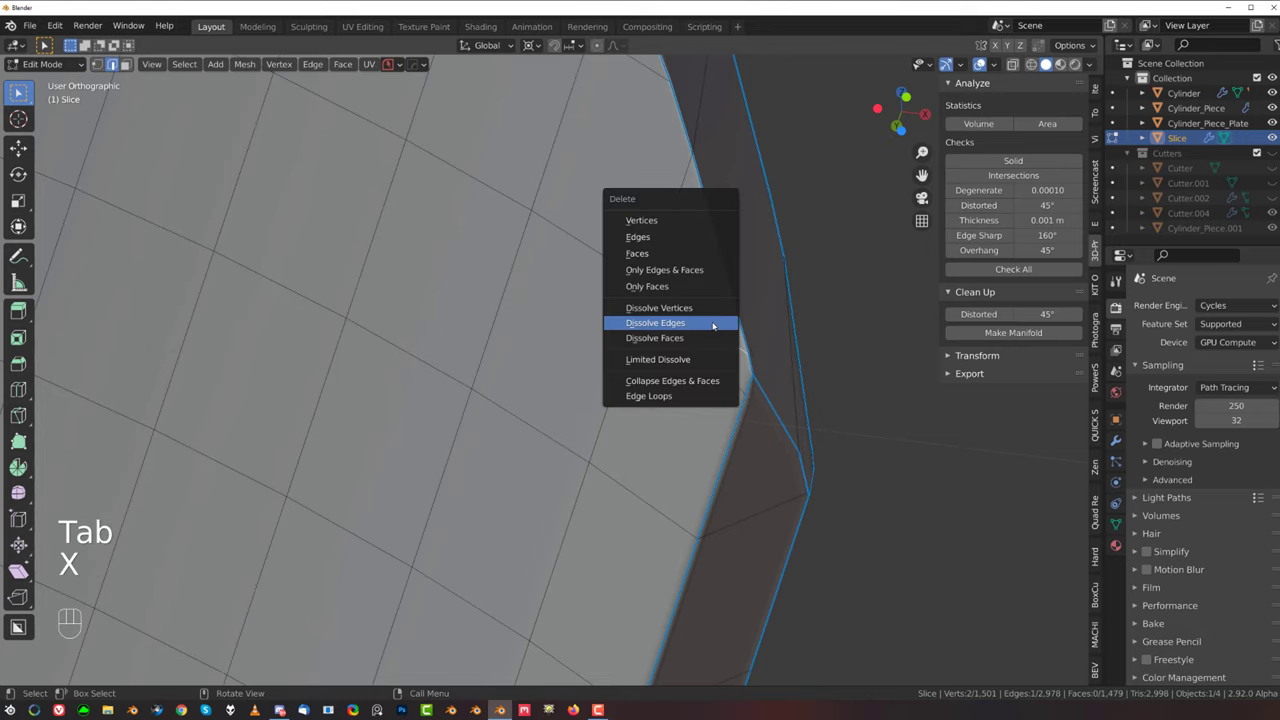
left_click(713, 326)
middle_click_drag(711, 329, 694, 357)
left_click(694, 357)
Step: Select the path of edges along the inner rim and bevel it with a width of 0.0135 m and one segment
scroll(693, 357, "down", 5)
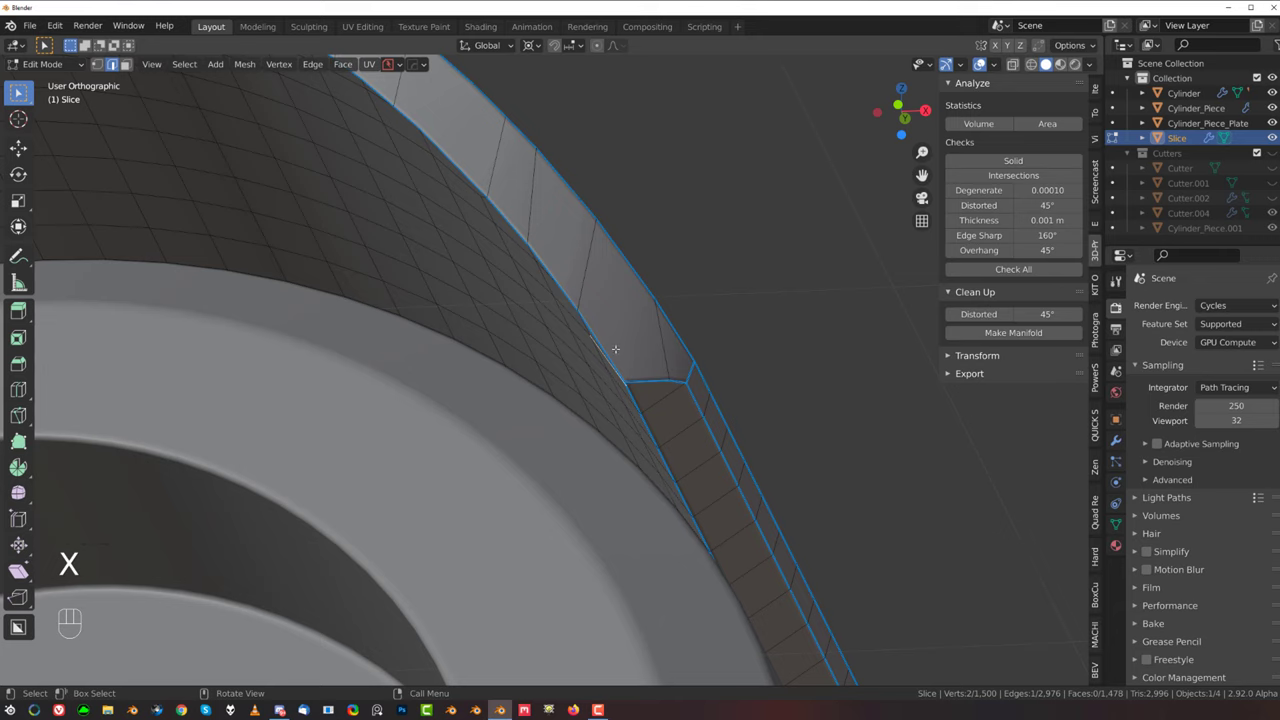
scroll(613, 351, "down", 3)
middle_click_drag(609, 354, 891, 505, "shift")
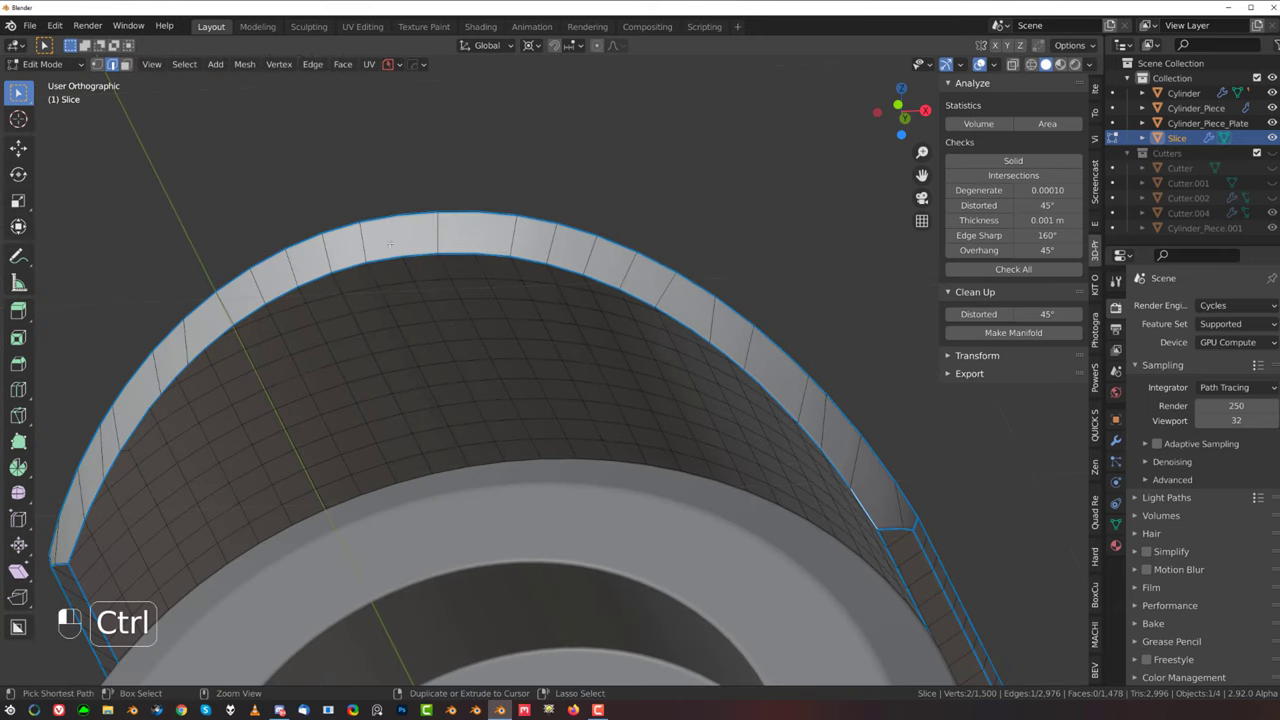
left_click(157, 367, "ctrl")
key("ctrl+z")
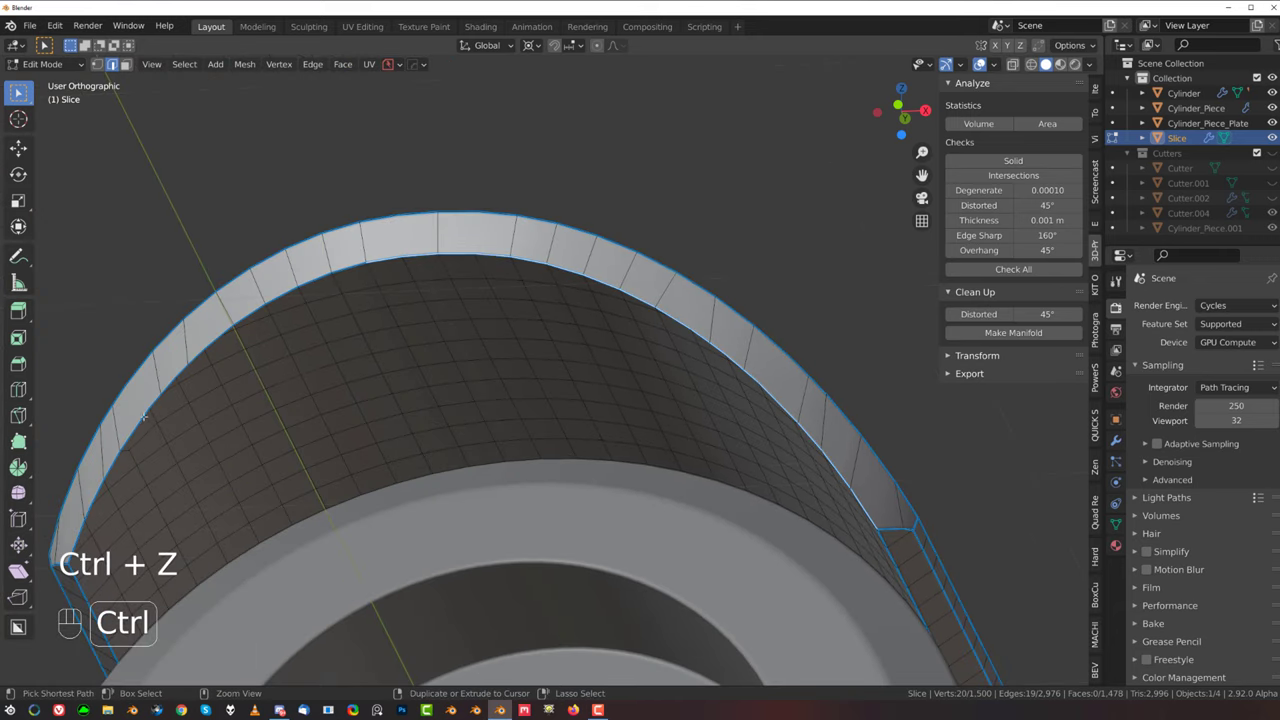
key("ctrl+z")
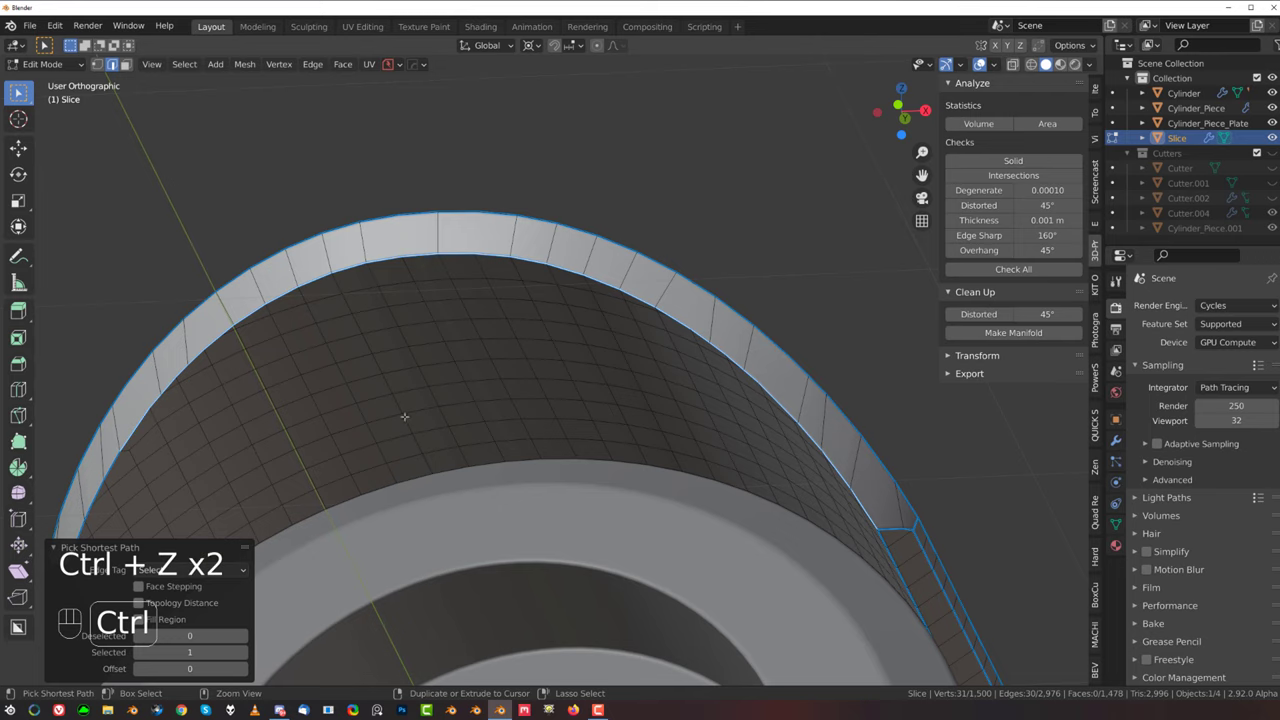
key("ctrl+b")
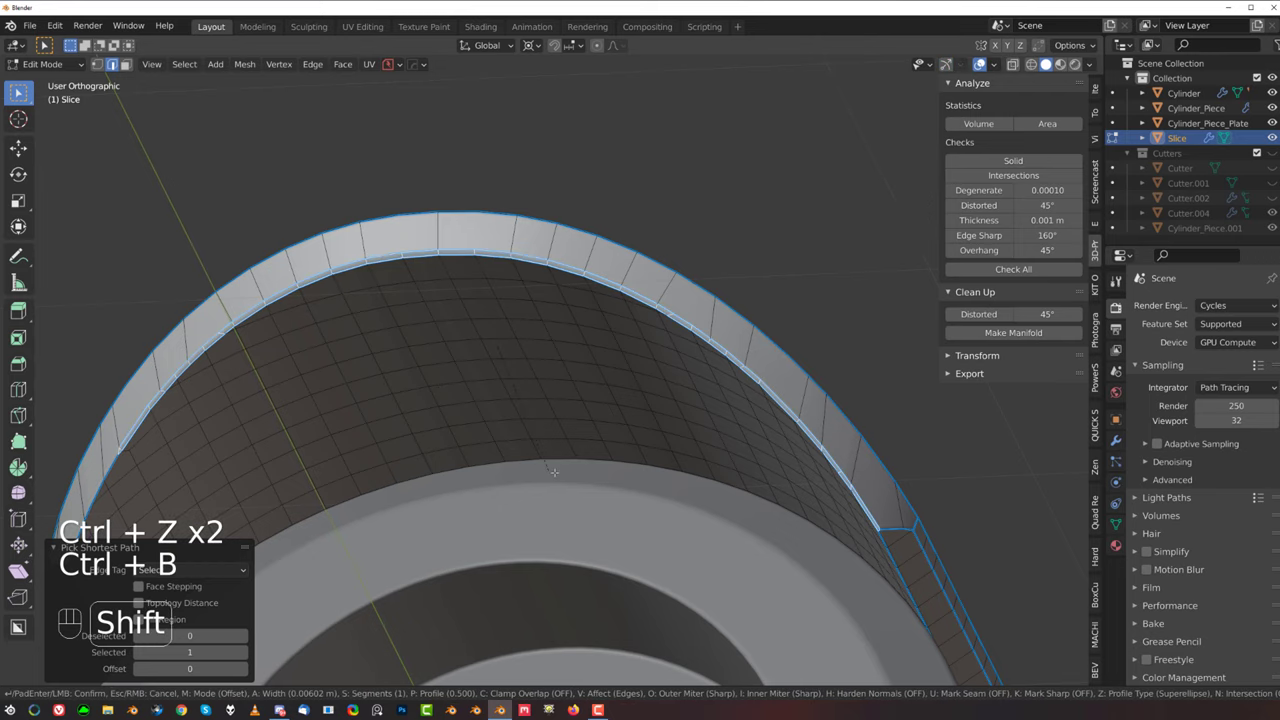
left_click(597, 504, "shift")
Step: Merge the close vertex pair on the inner edge of the new bevel strip at the last vertex
middle_click_drag(694, 395, 703, 294)
scroll(703, 294, "up", 7)
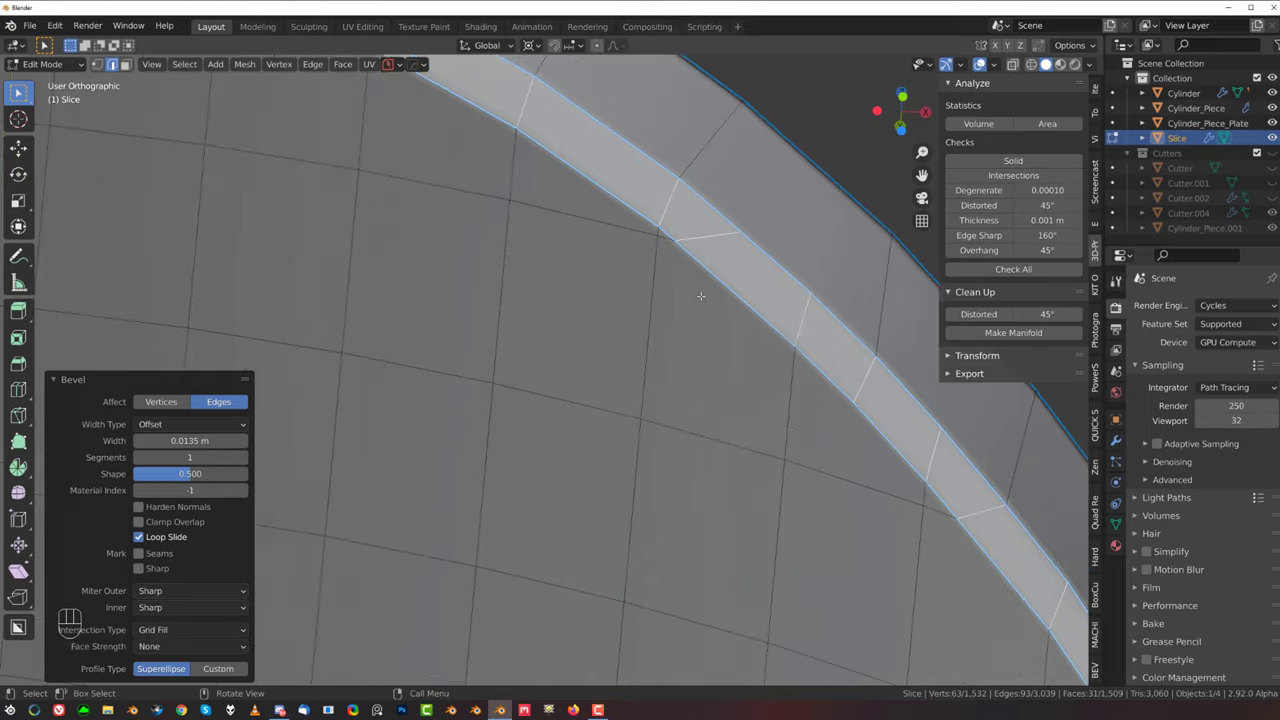
key("Tab")
middle_click_drag(494, 363, 465, 443, "shift")
scroll(671, 305, "up", 3)
left_click(633, 320)
left_click(604, 299, "shift")
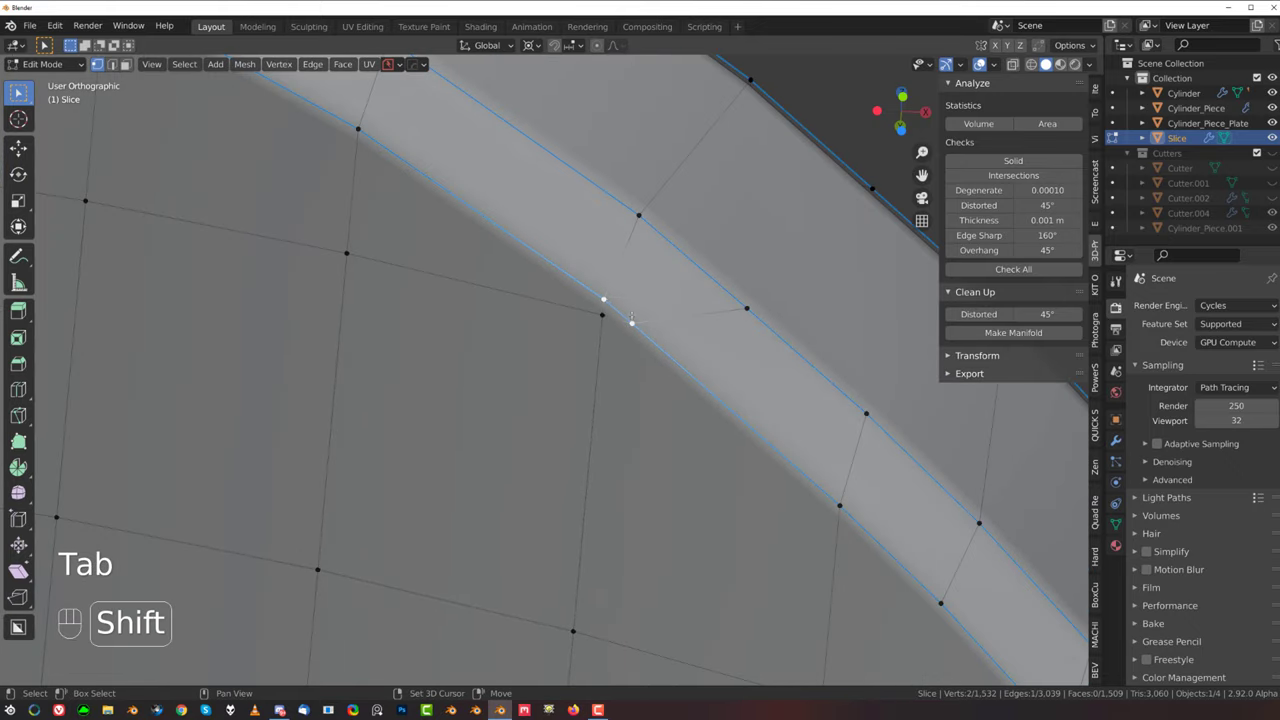
key("1")
Step: Merge the matching pair on the strip's outer edge and the adjoining grid vertex into the strip, each at last
left_click(747, 308)
left_click(639, 215, "shift")
key("1")
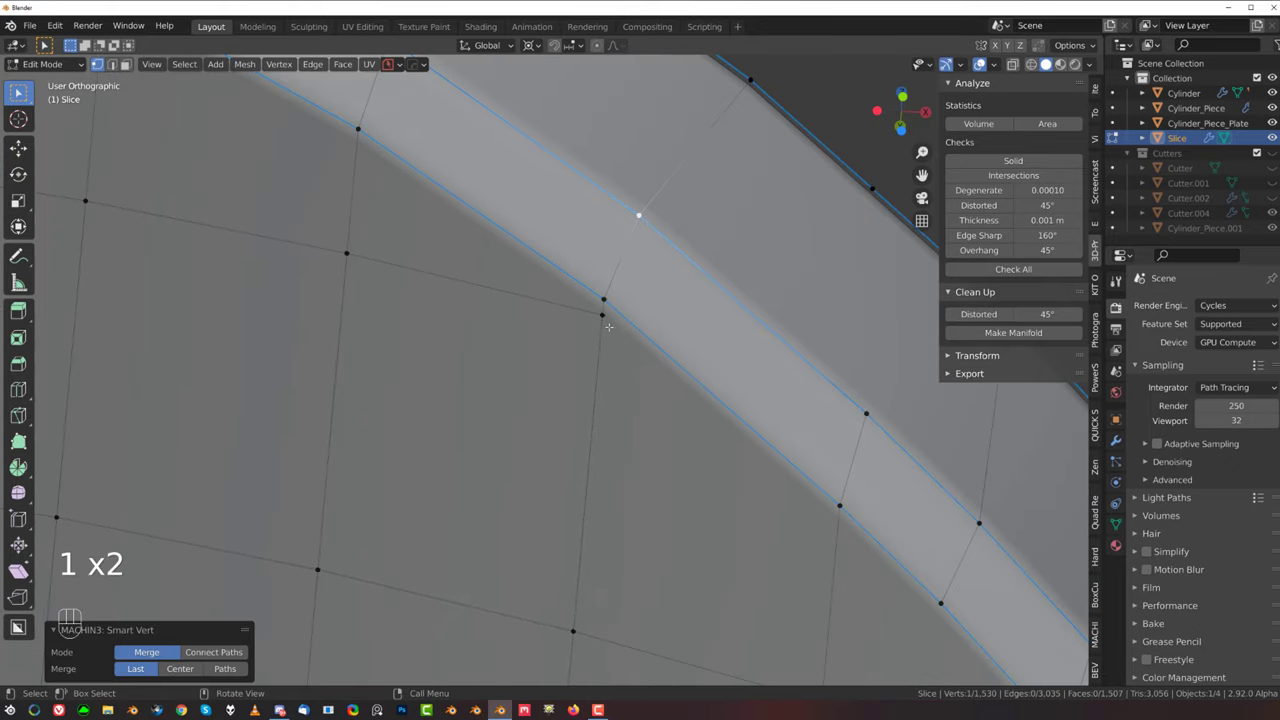
left_click(603, 316)
left_click(604, 299, "shift")
key("1")
Step: Merge the next skewed vertex pairs along both edges of the bevel strip at their centers
scroll(612, 304, "down", 5)
middle_click_drag(668, 336, 553, 229, "shift")
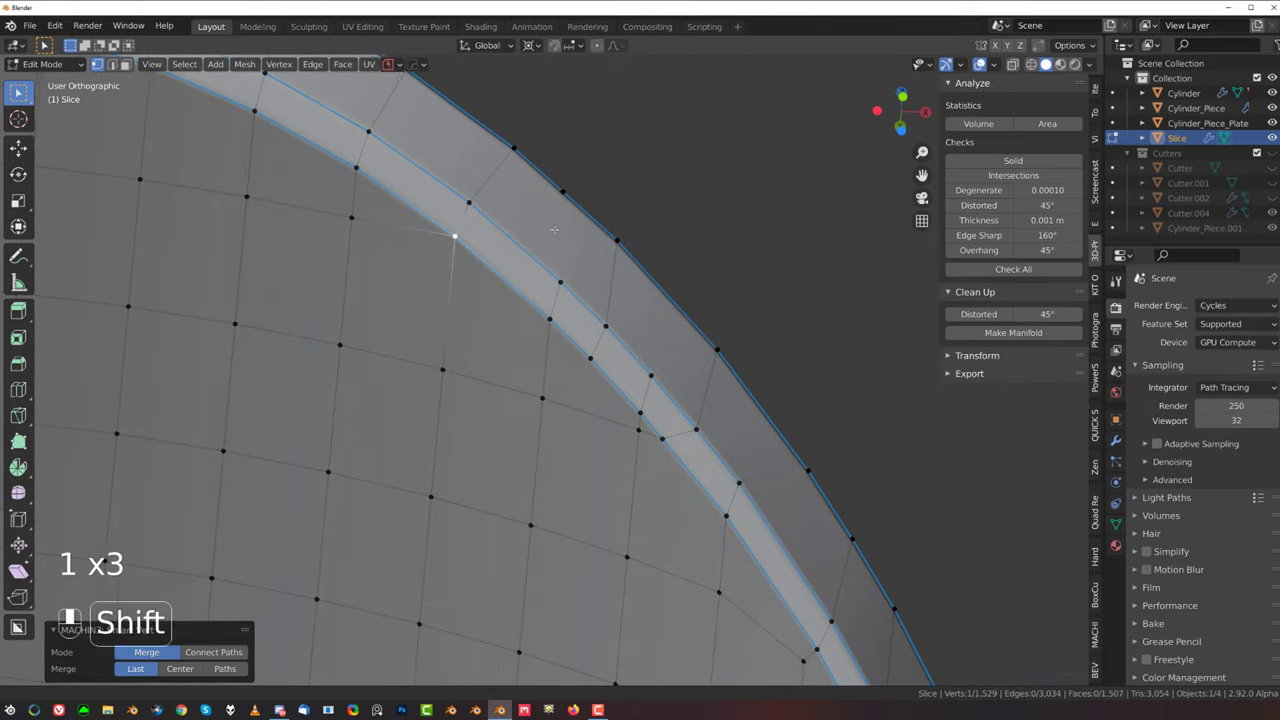
left_click(658, 436)
middle_click_drag(655, 420, 599, 352)
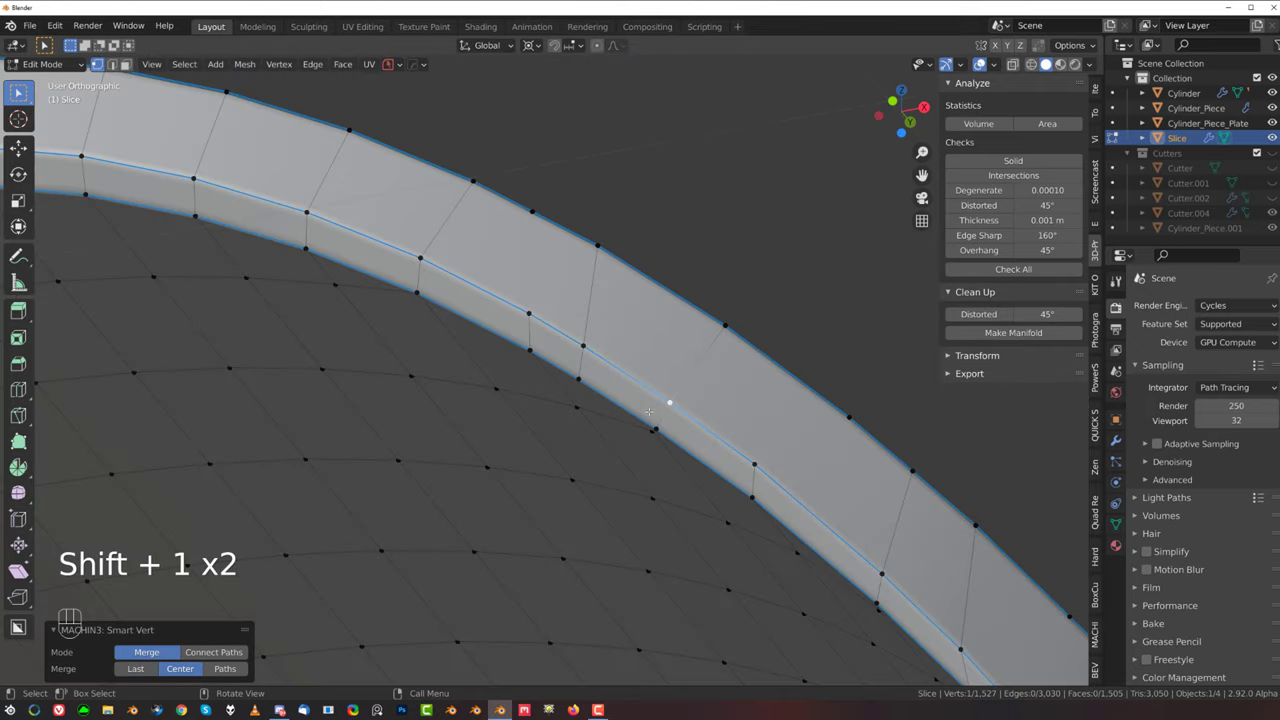
Step: Merge the following close vertex pair on the strip's inner edge and its outer-edge counterpart at their centers
scroll(600, 390, "up", 3)
left_click(599, 379)
left_click(515, 339, "shift")
key("shift+1")
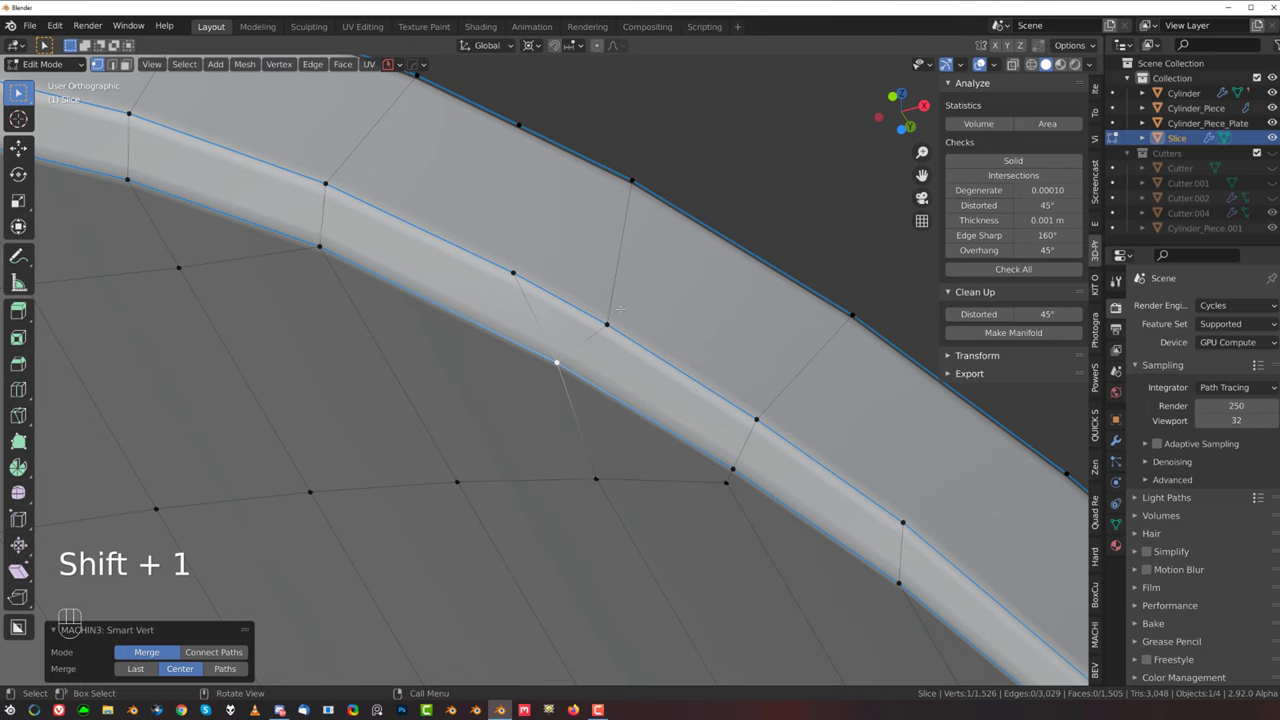
left_click(515, 271)
left_click(607, 323, "shift")
key("shift+1")
scroll(630, 337, "down", 7)
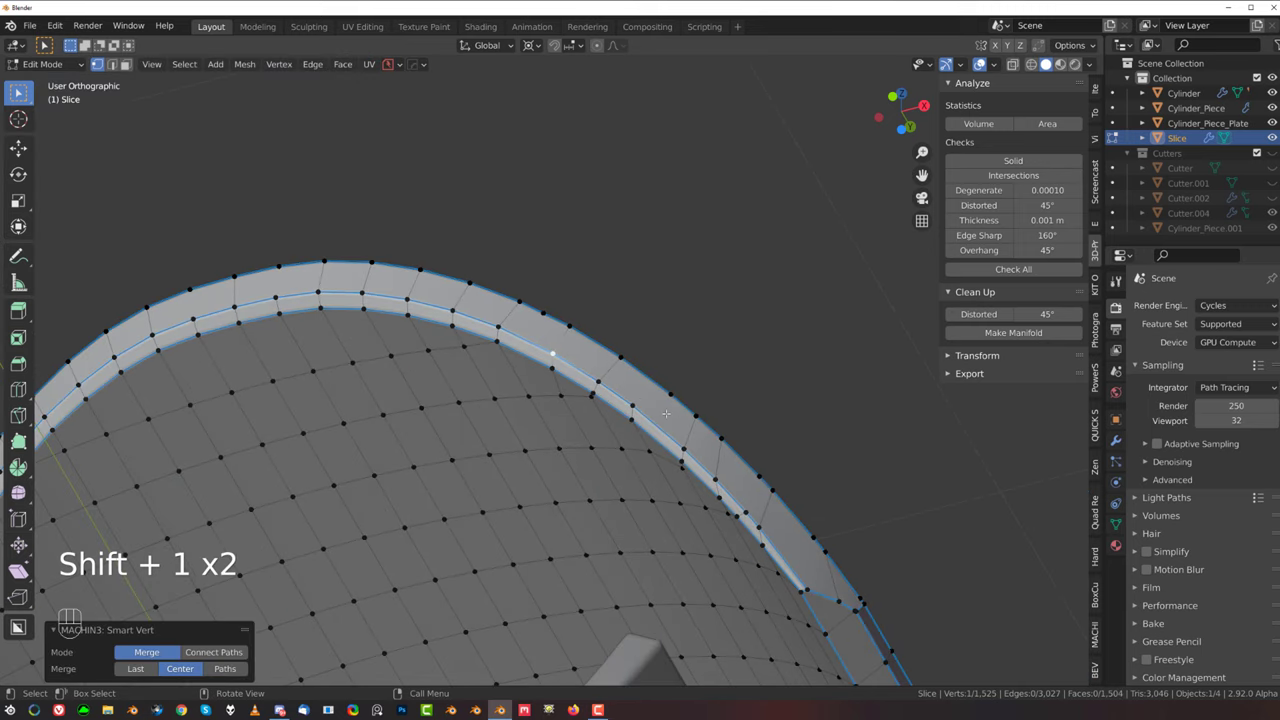
Step: Connect the strip's outer-edge vertex to the outer rim vertex and slide it along the rim by a factor of 0.186
middle_click_drag(653, 353, 598, 190, "shift")
scroll(606, 270, "up", 3)
left_click(562, 224)
left_click(617, 214, "shift")
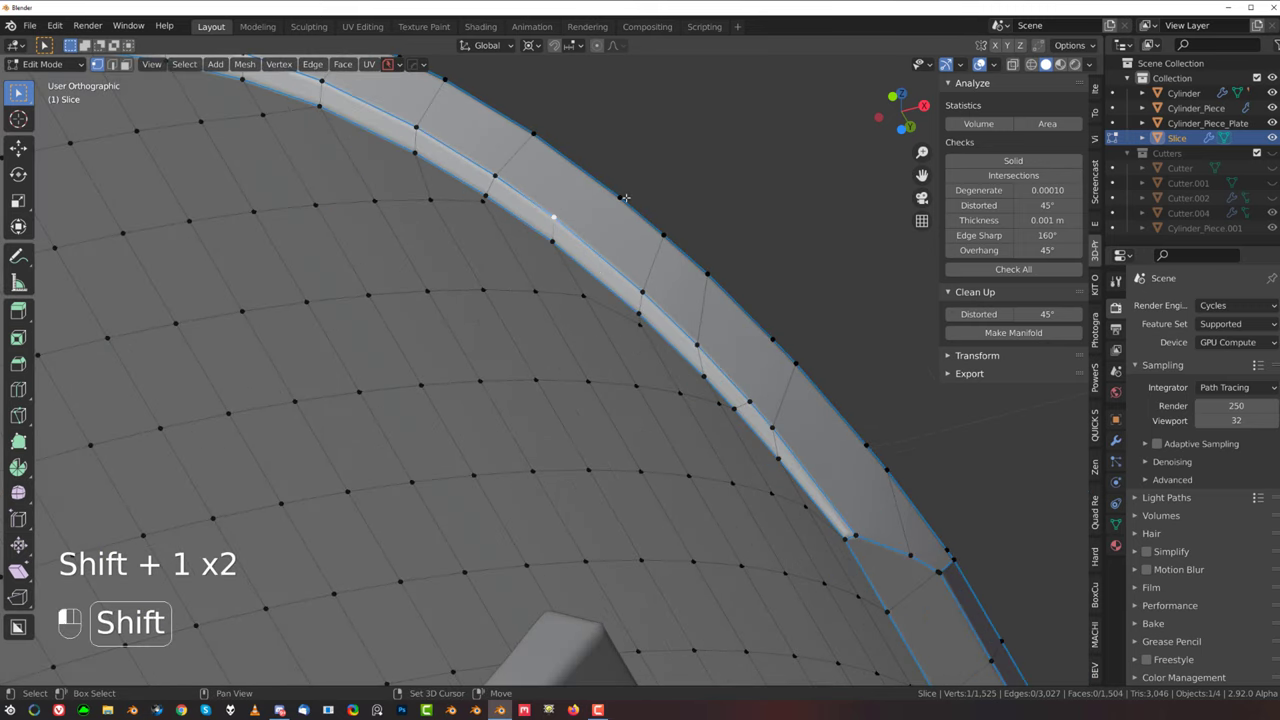
key("g")
key("g")
left_click(610, 292)
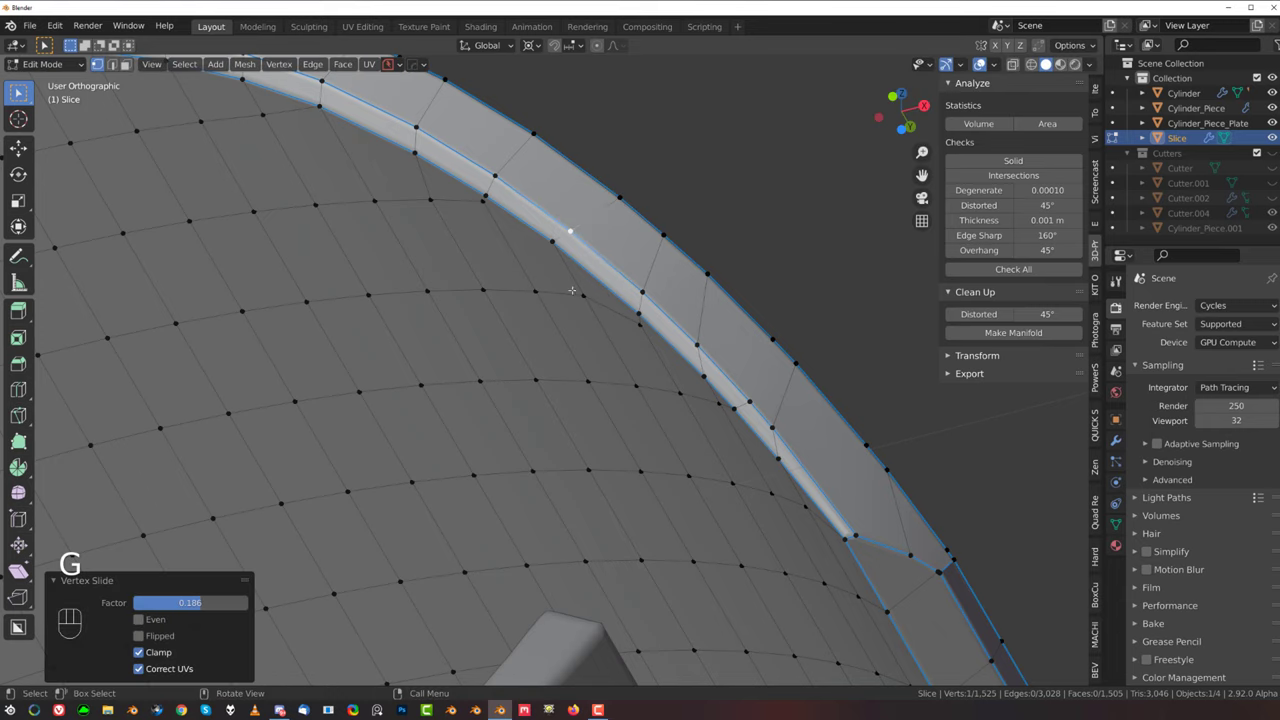
left_click(563, 259)
key("g")
key("g")
left_click(608, 290)
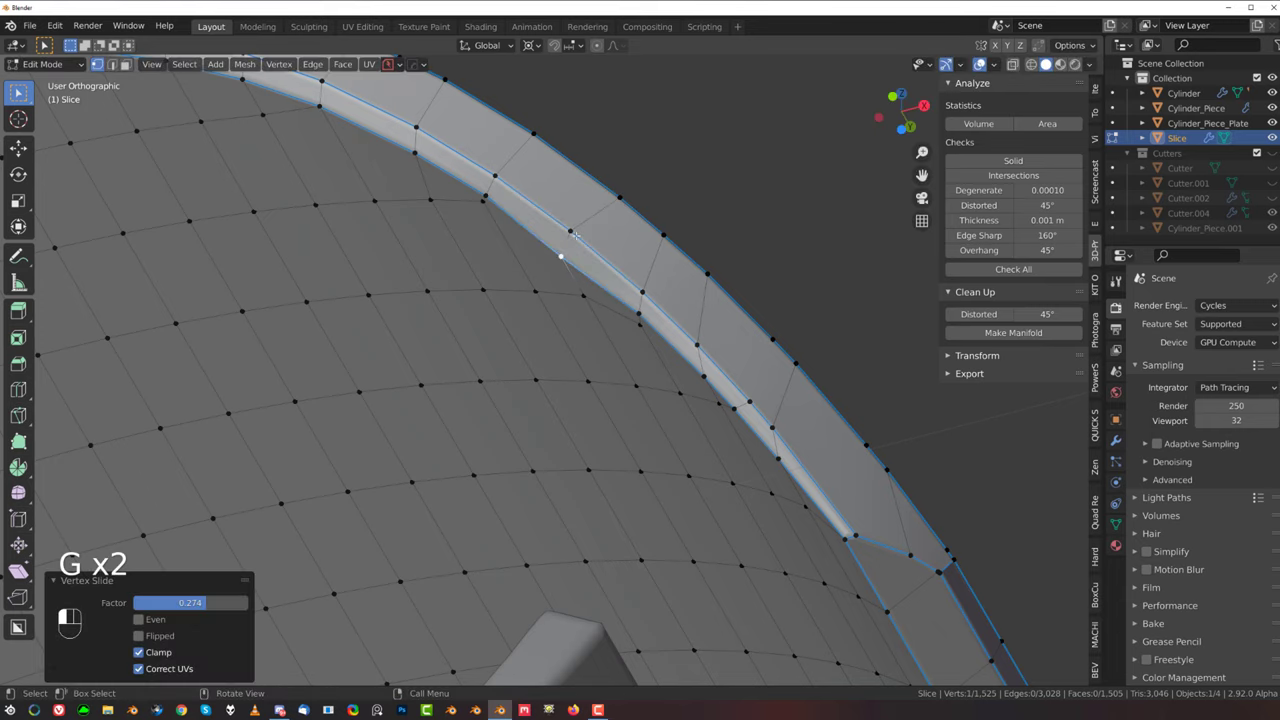
key("ctrl+z")
key("ctrl+z")
key("ctrl+z")
Step: Slide the strip's inner-edge vertex and its outer-edge neighbour along the rim to even out their spacing
key("g")
key("g")
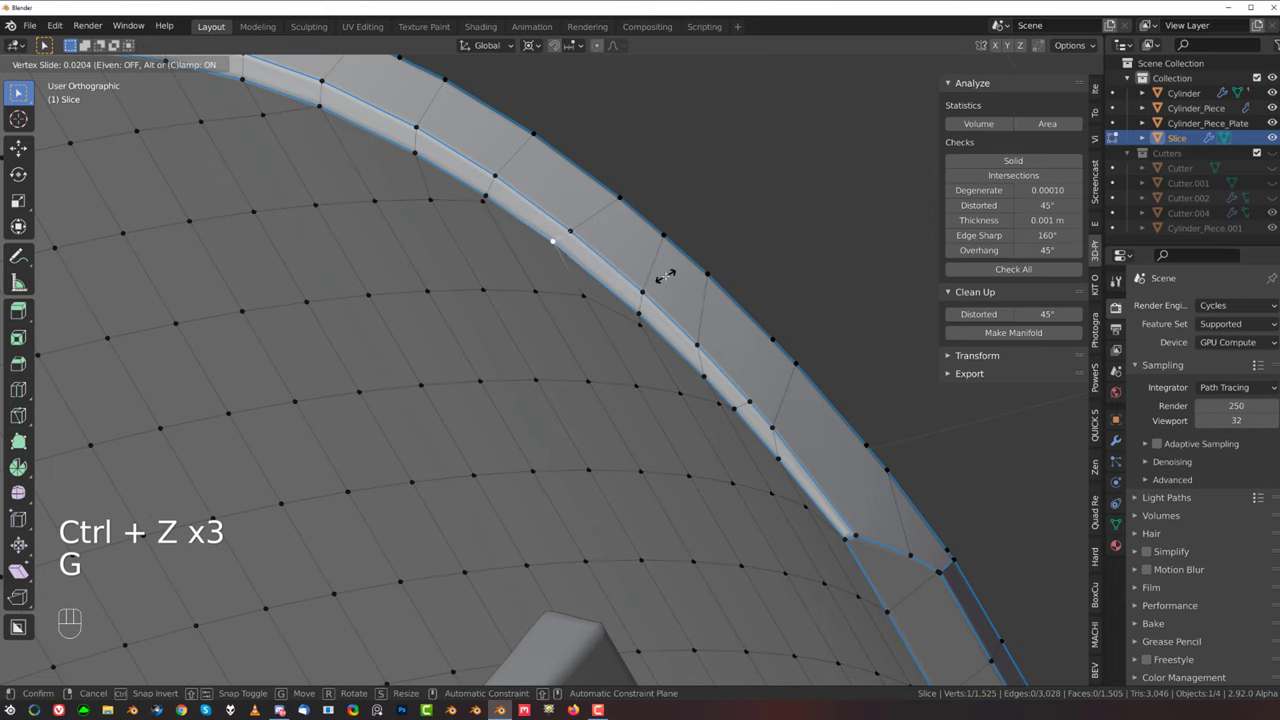
left_click(680, 290)
left_click(573, 233)
key("g")
key("g")
left_click(655, 275)
middle_click_drag(655, 275, 690, 345)
left_click(733, 360)
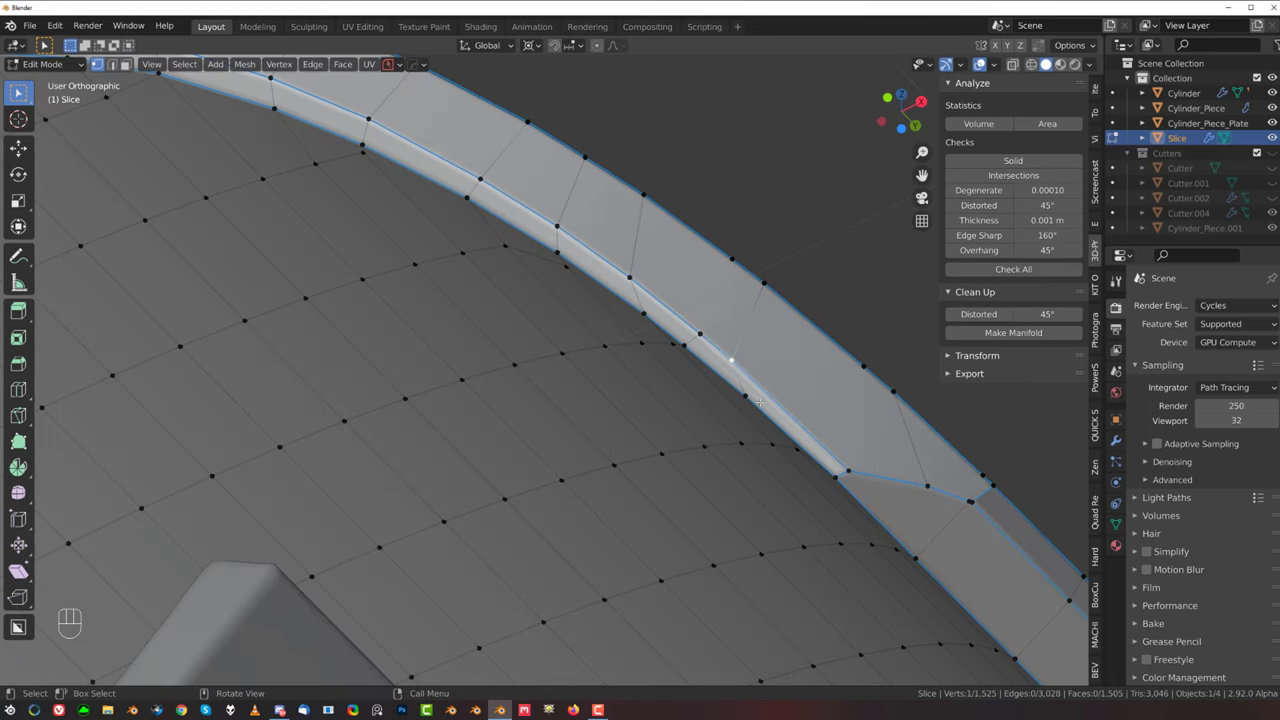
Step: Leave mesh editing and symmetrize the slice again so both halves share the cleaned-up bevel
key("Tab")
scroll(715, 350, "down", 4)
key("alt+x")
scroll(662, 362, "down", 4)
mouse_move(660, 366)
middle_mouse_down()
mouse_move(701, 471)
mouse_move(643, 346)
middle_mouse_up()
scroll(701, 471, "down", 3)
left_click(810, 497)
right_click(643, 346)
Step: Examine the symmetrized slice's shading and topology from several angles, including straight from above
scroll(612, 346, "up", 3)
mouse_move(565, 398)
middle_mouse_down()
mouse_move(612, 346)
mouse_move(557, 295)
mouse_move(489, 311)
middle_mouse_up()
scroll(471, 366, "up", 2)
middle_click_drag(471, 366, 491, 240, "shift")
key("grave")
scroll(653, 277, "down", 4)
middle_click_drag(652, 276, 597, 340)
key("Tab")
scroll(582, 271, "up", 1)
scroll(580, 265, "down", 2)
key("Tab")
key("grave")
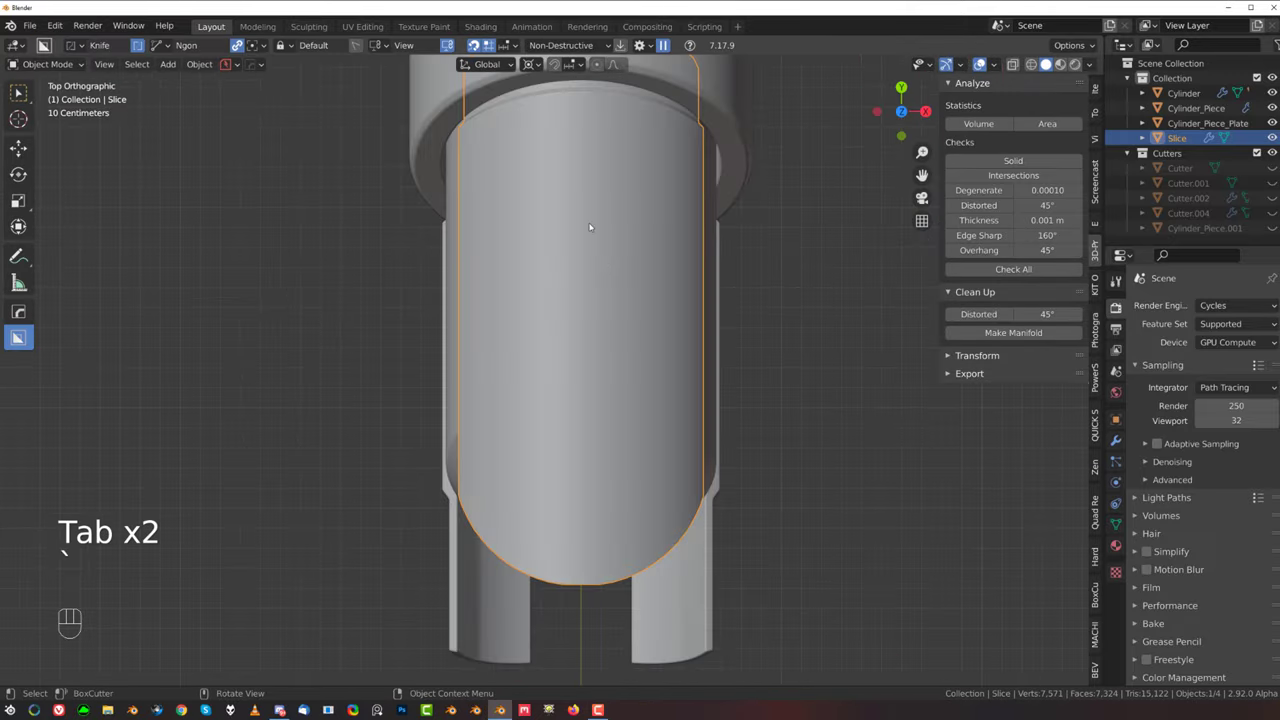
Step: Save the file as "base 7 abstarct 5 save1 _autosave_autosave.blend"
middle_click_drag(586, 239, 526, 309, "shift")
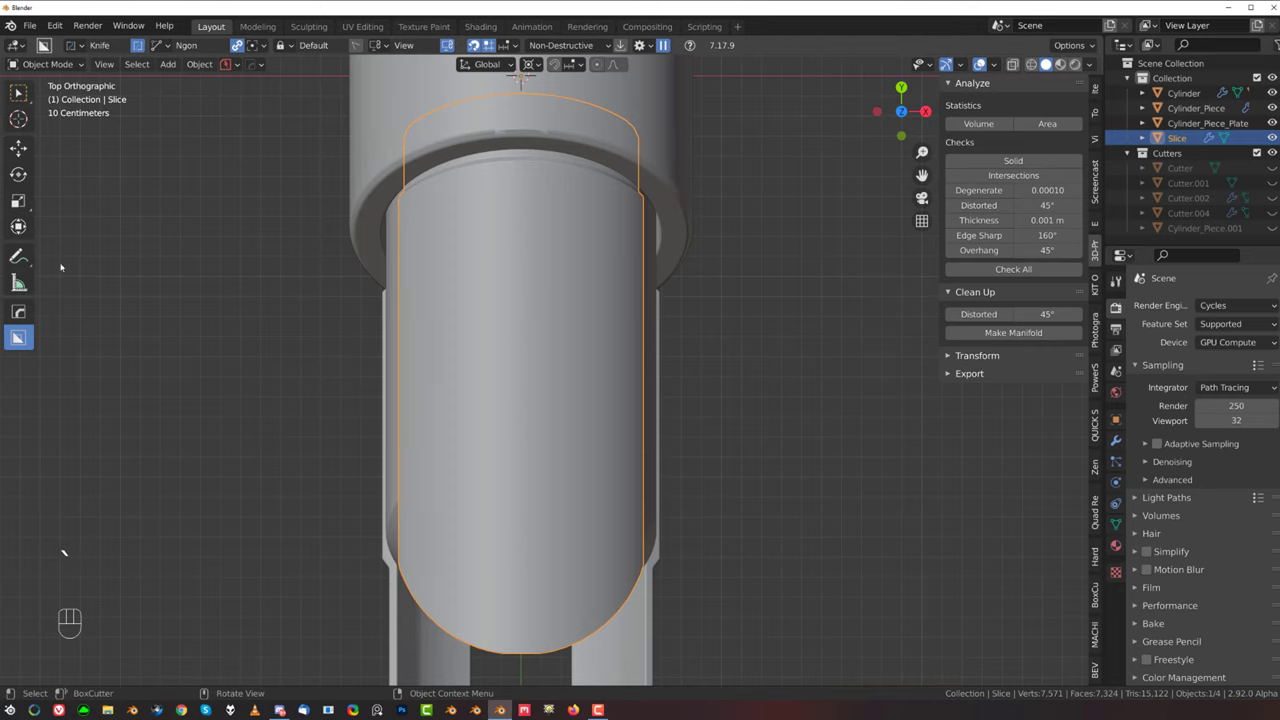
left_click(36, 29)
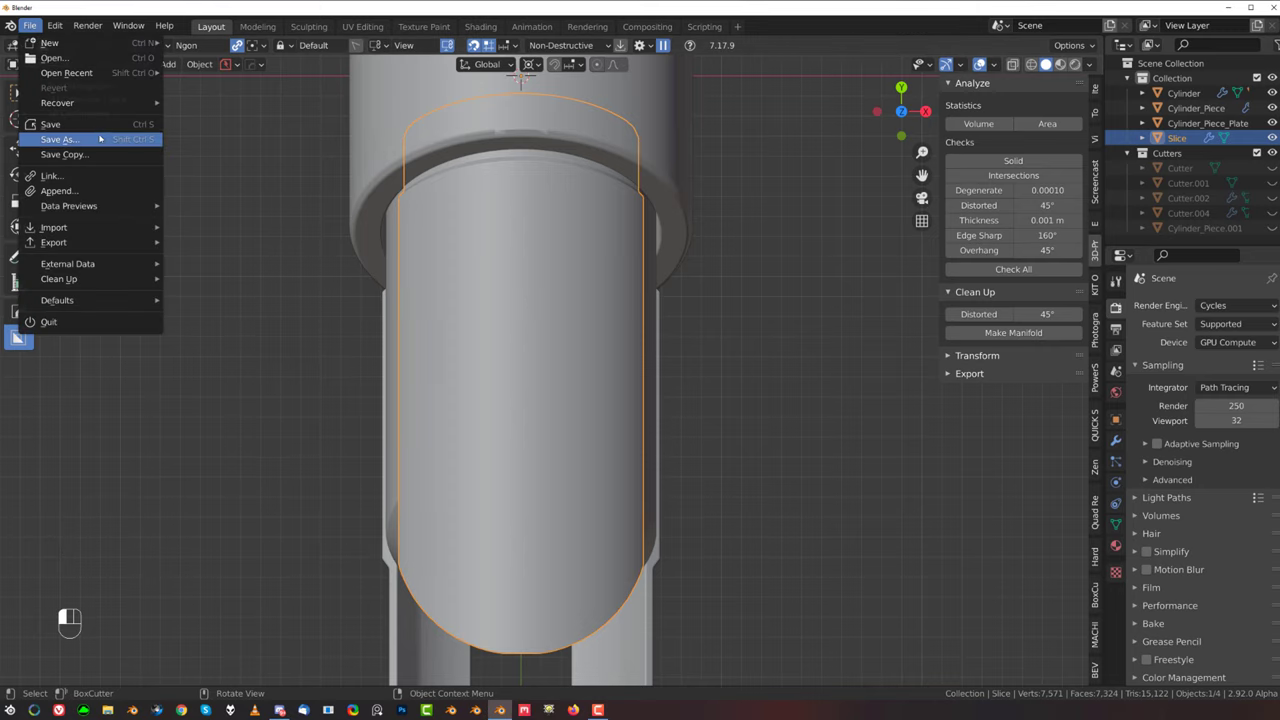
left_click(100, 137)
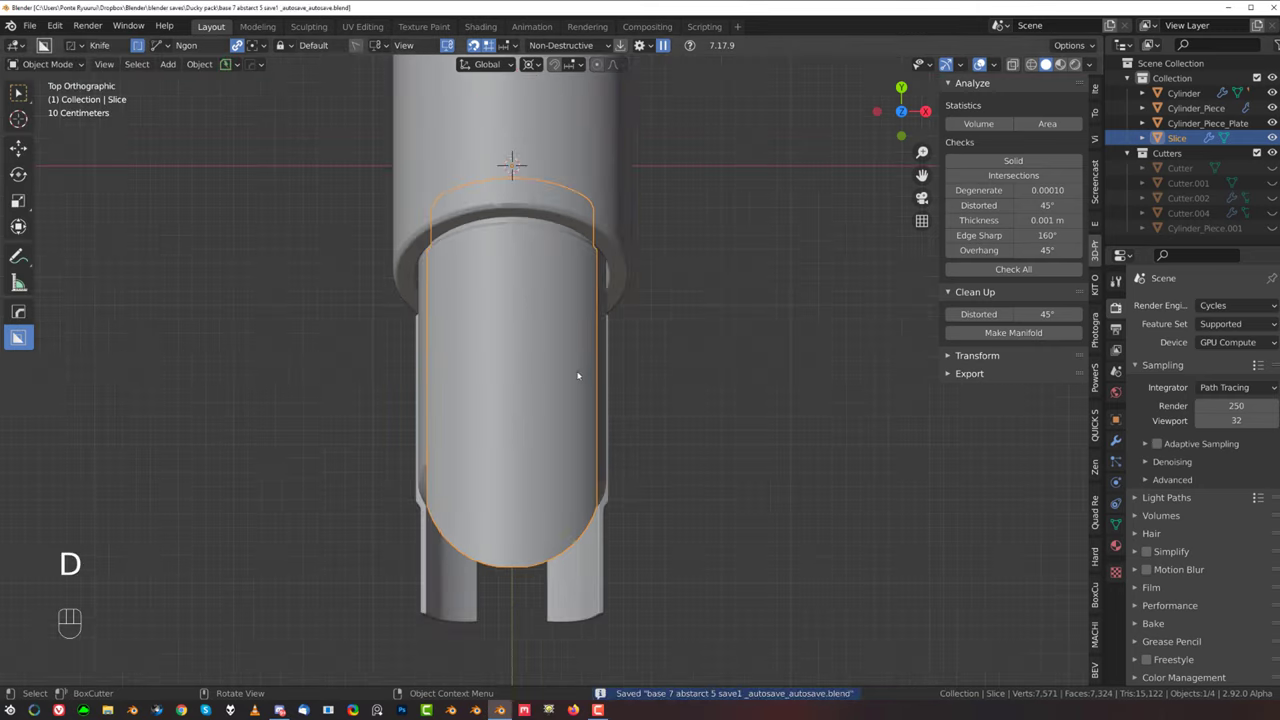
Step: Set the BoxCutter shape to Box and align the view squarely to the curved side of the slice
key("d")
left_click(486, 438)
scroll(514, 400, "up", 5)
middle_click_drag(523, 357, 460, 383, "shift")
scroll(506, 391, "down", 3)
key("Tab")
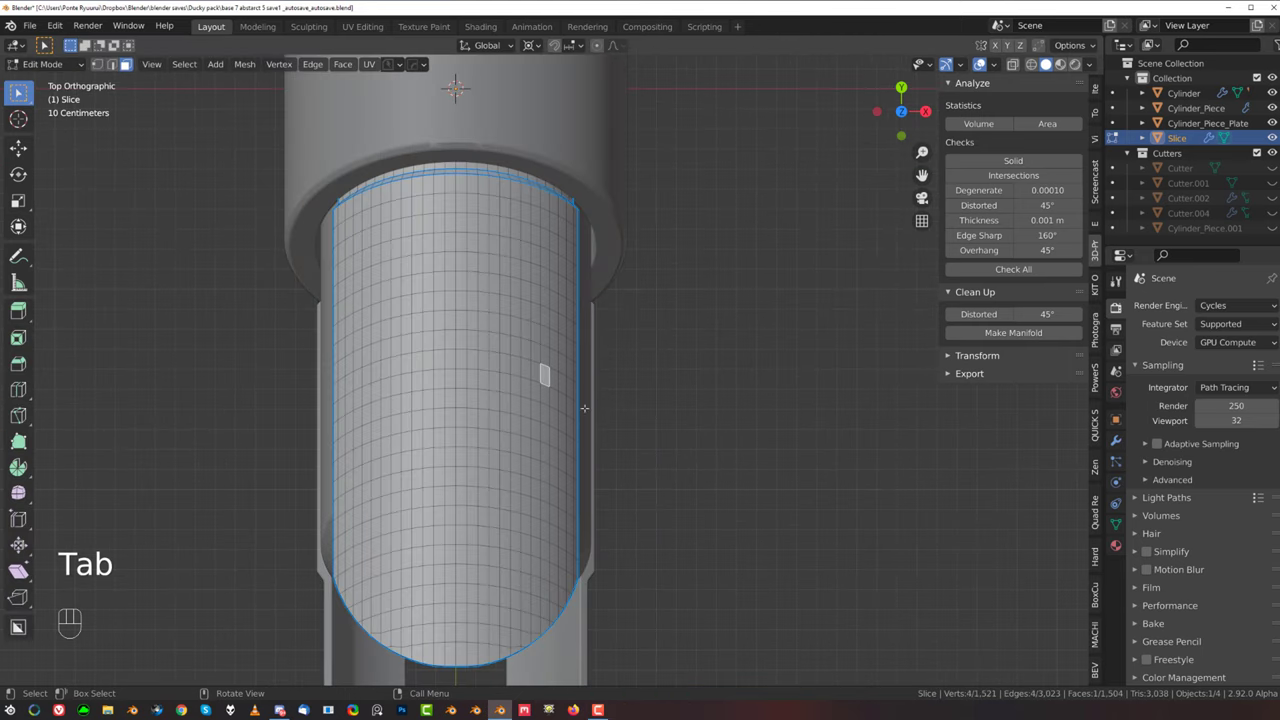
key("ctrl+q")
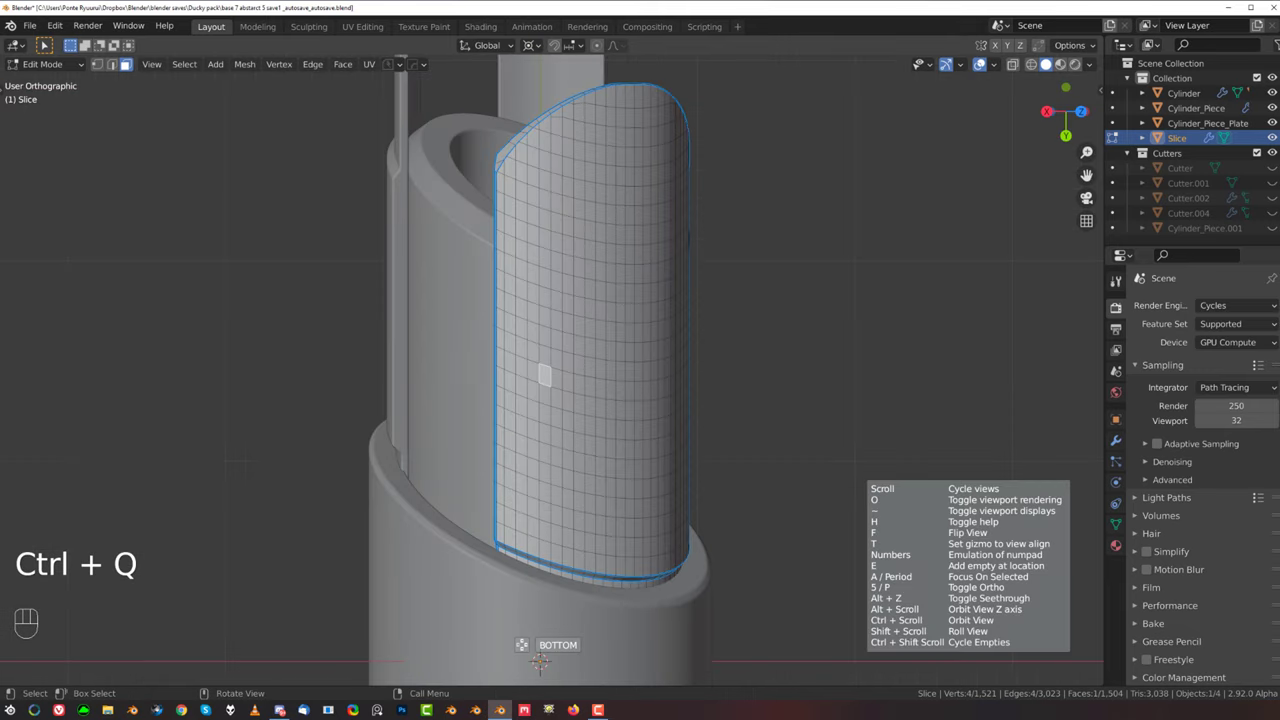
key("ctrl+q")
key("Tab")
mouse_move(530, 265)
left_mouse_down()
mouse_move(551, 446)
mouse_move(548, 436)
left_mouse_up()
right_click(548, 436)
Step: In Cut mode, cut a narrow lengthwise box about 0.095 by 0.796 with bevelled, rounded ends into the slice's side
key("d")
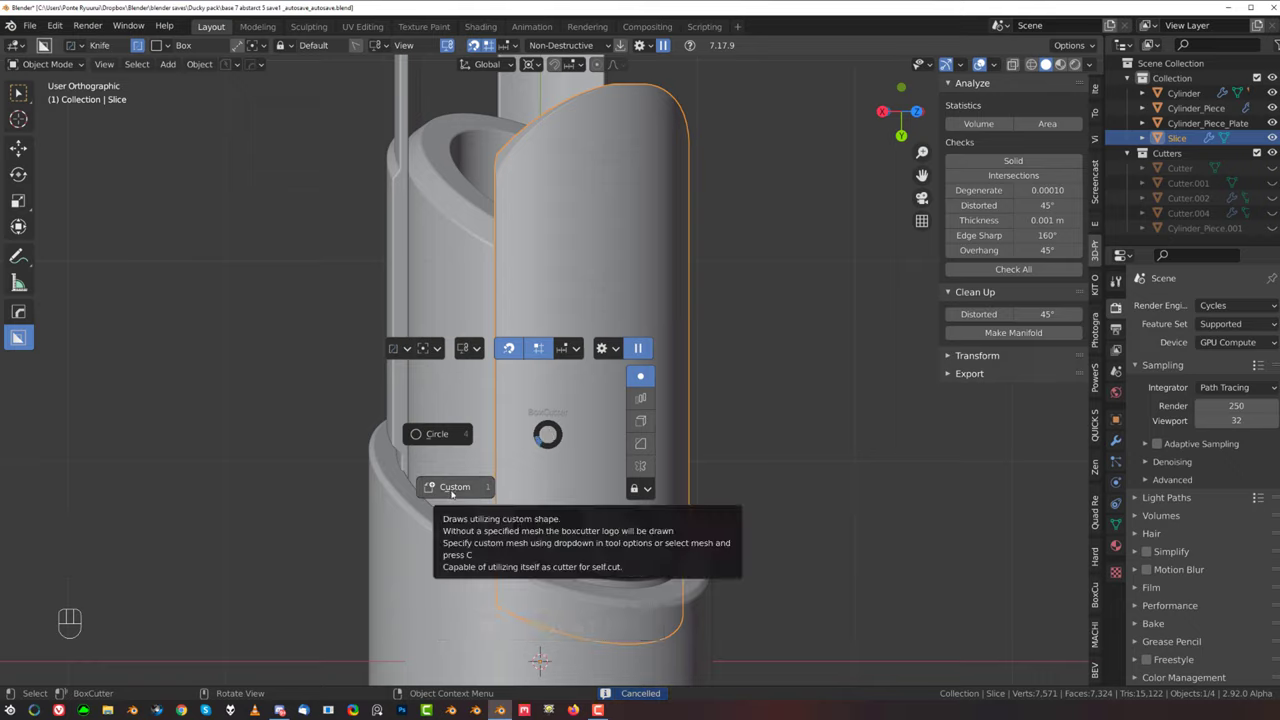
left_click(434, 354)
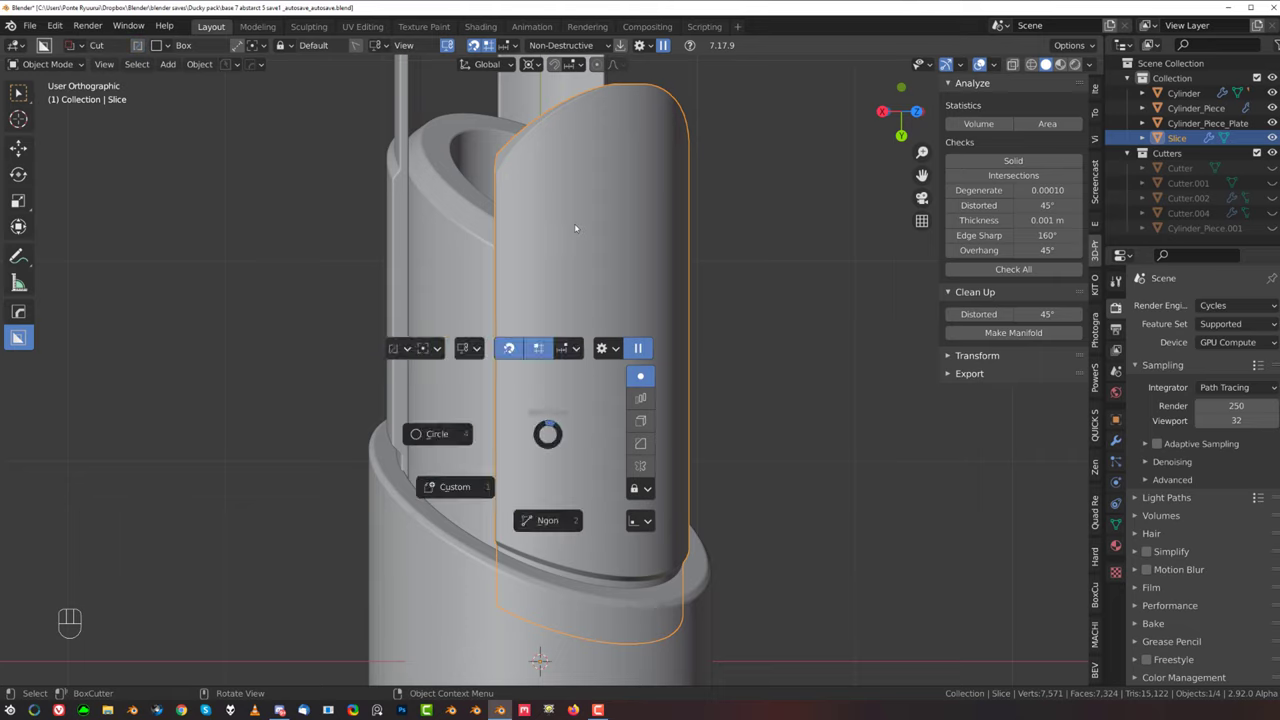
left_click(574, 223)
left_click_drag(531, 320, 549, 482)
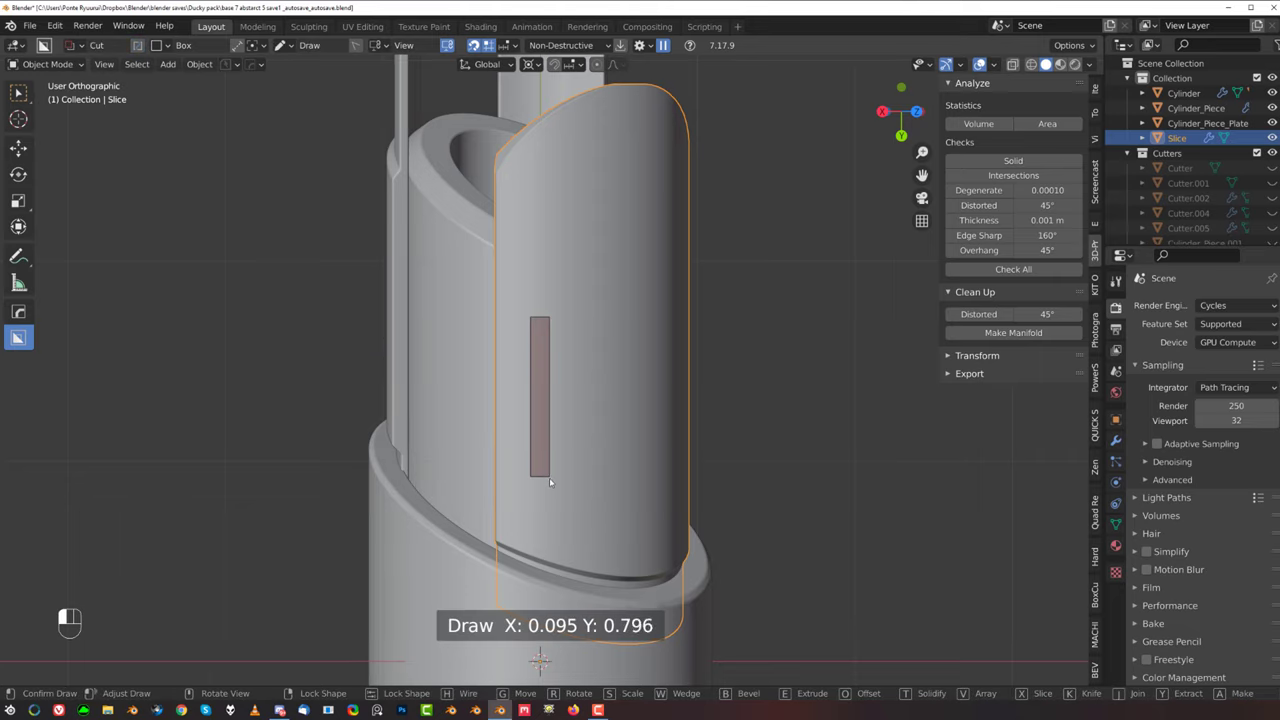
key("b")
key("Tab")
middle_click_drag(574, 482, 609, 387)
left_click_drag(721, 113, 489, 398)
left_click(449, 346, "shift")
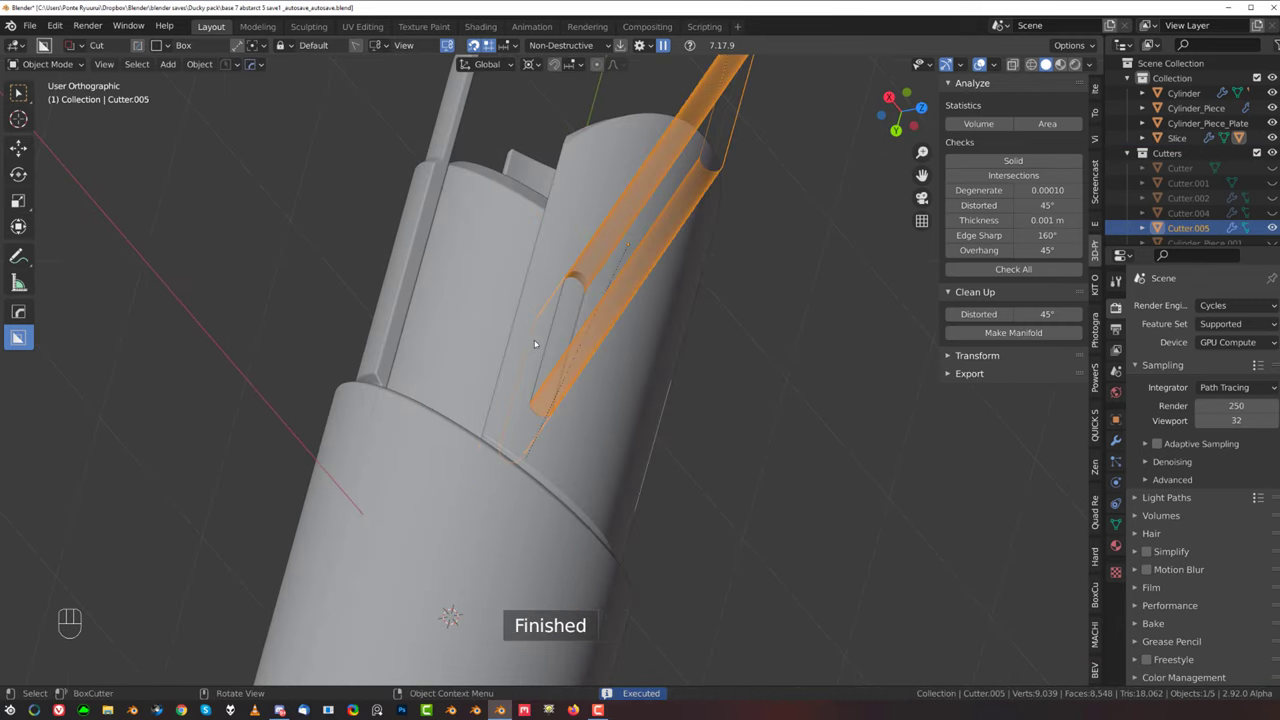
Step: Hide the cutter and examine the new slot from the right side and close up at its collar-side end
key("shift+2")
middle_click_drag(546, 302, 509, 337)
key("grave")
left_click(743, 374)
scroll(640, 345, "up", 9)
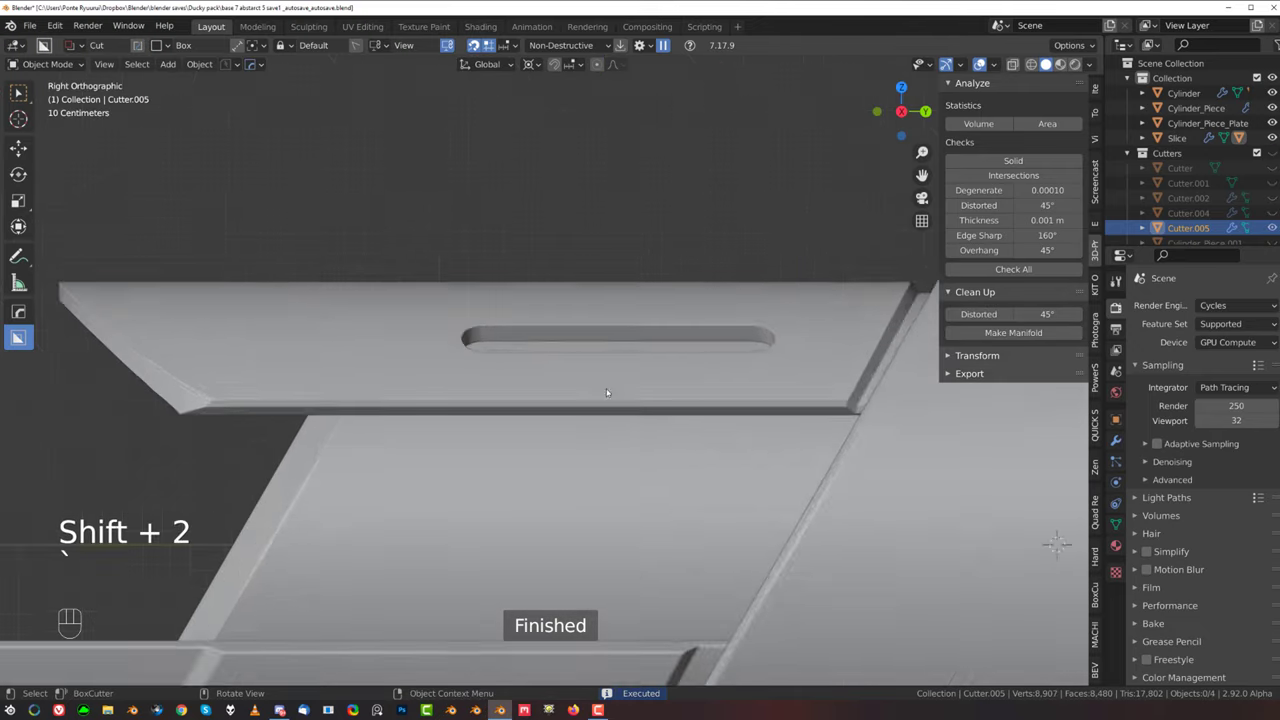
middle_click_drag(636, 342, 642, 390, "shift")
middle_click_drag(642, 390, 505, 379)
scroll(700, 390, "down", 3)
key("KP_5")
middle_click_drag(755, 388, 610, 528, "shift")
scroll(594, 410, "up", 6)
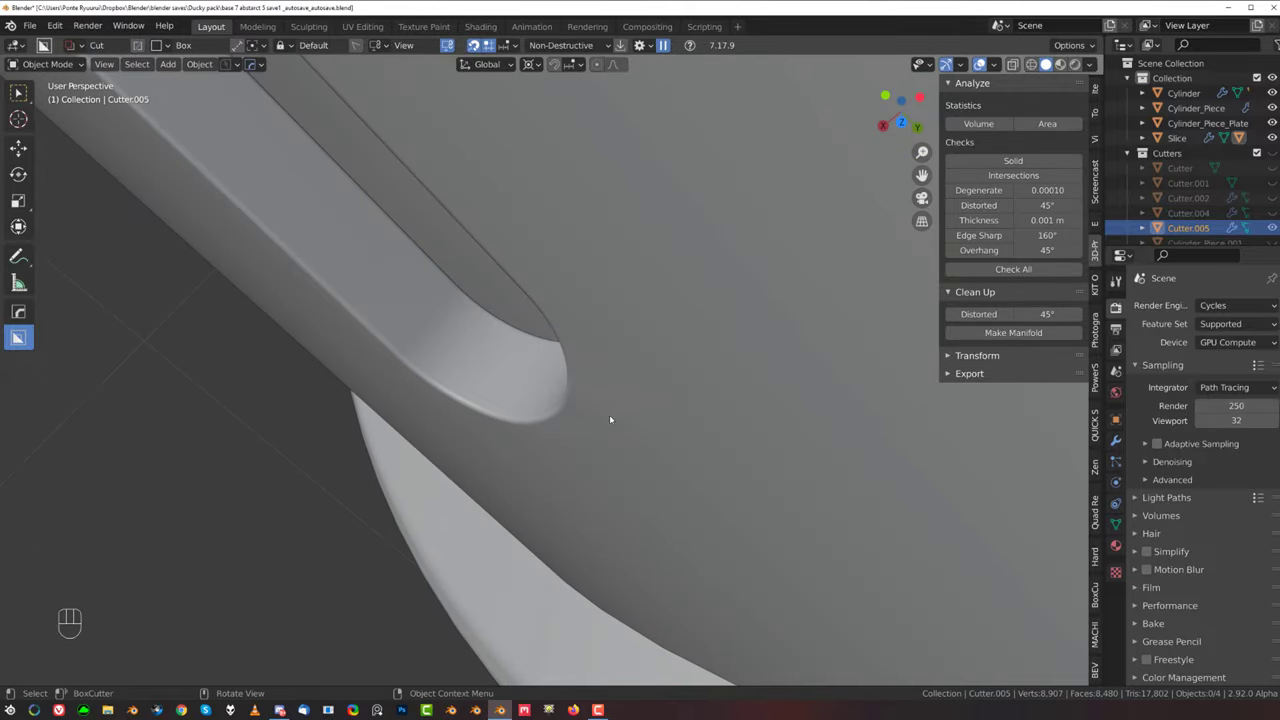
Step: Select the slice and apply the slot cut to its mesh with the HardOps Sharpen operation
key("q")
left_click(683, 360)
key("q")
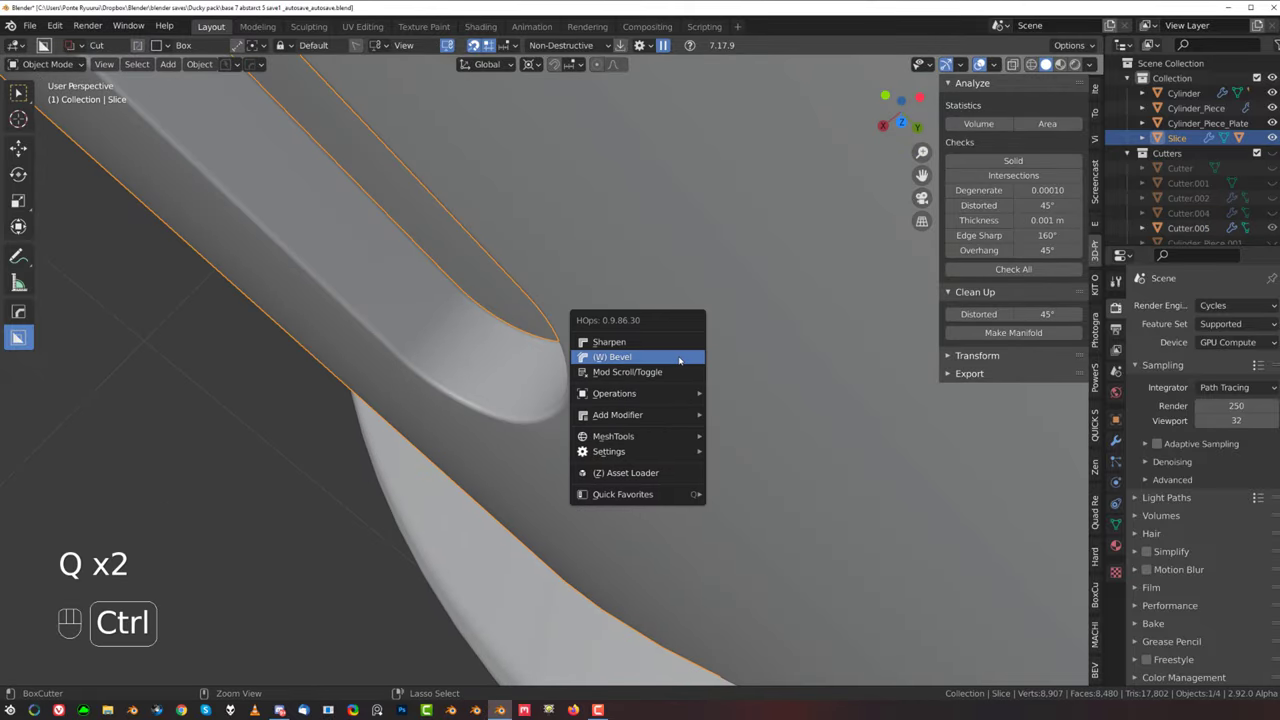
left_click(658, 346)
Step: Enter mesh editing and merge a close vertex pair at its centre on the slot's collar-side rounded rim
key("Tab")
scroll(643, 322, "up", 4)
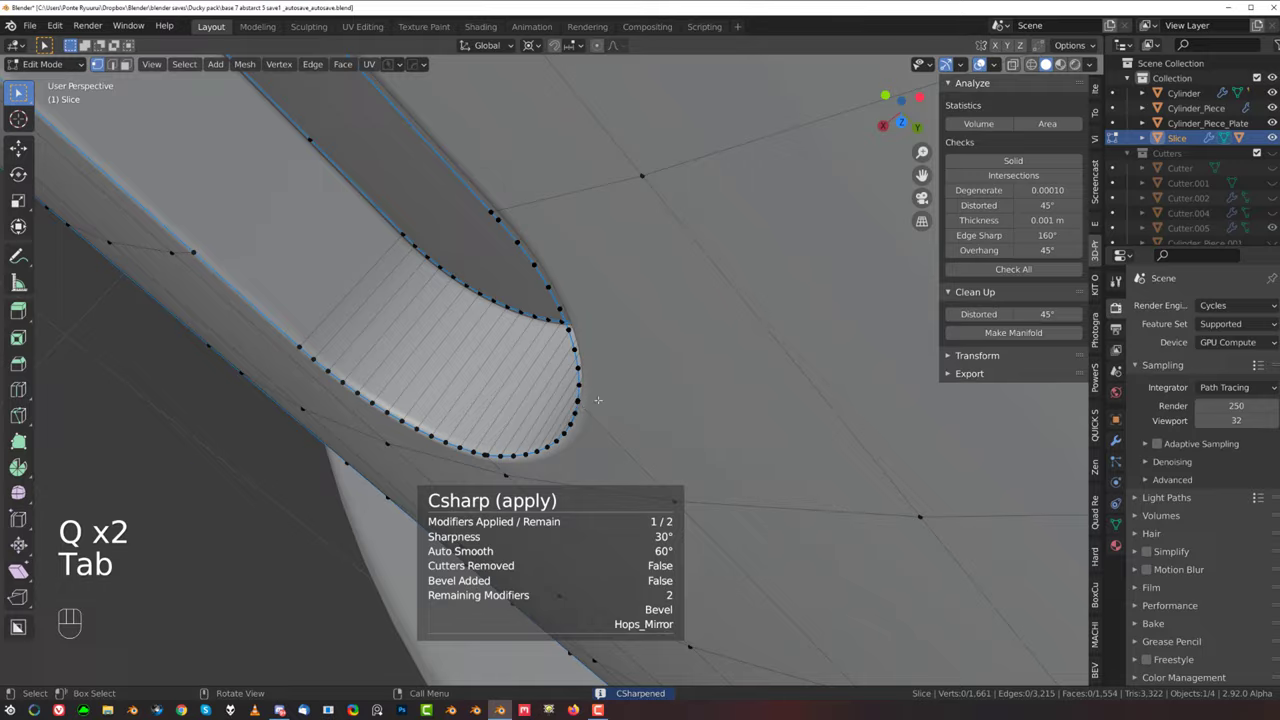
middle_click_drag(643, 322, 631, 331)
left_click(576, 409)
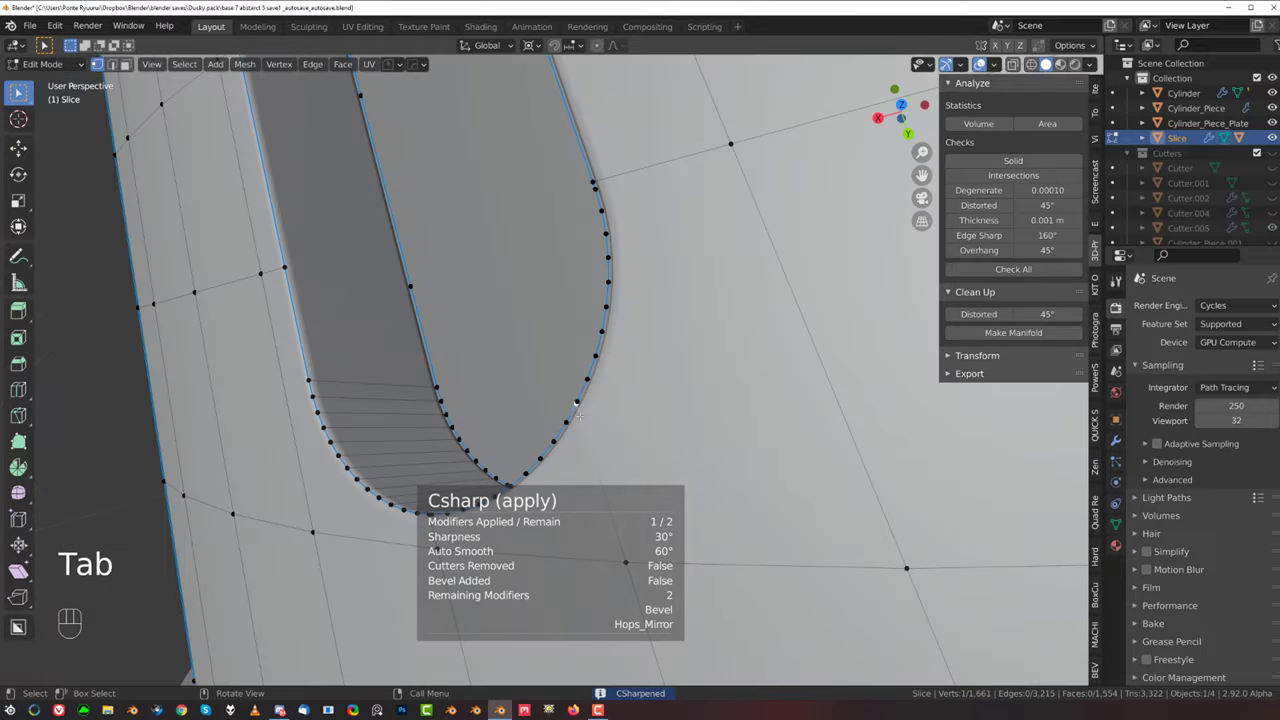
key("shift+1")
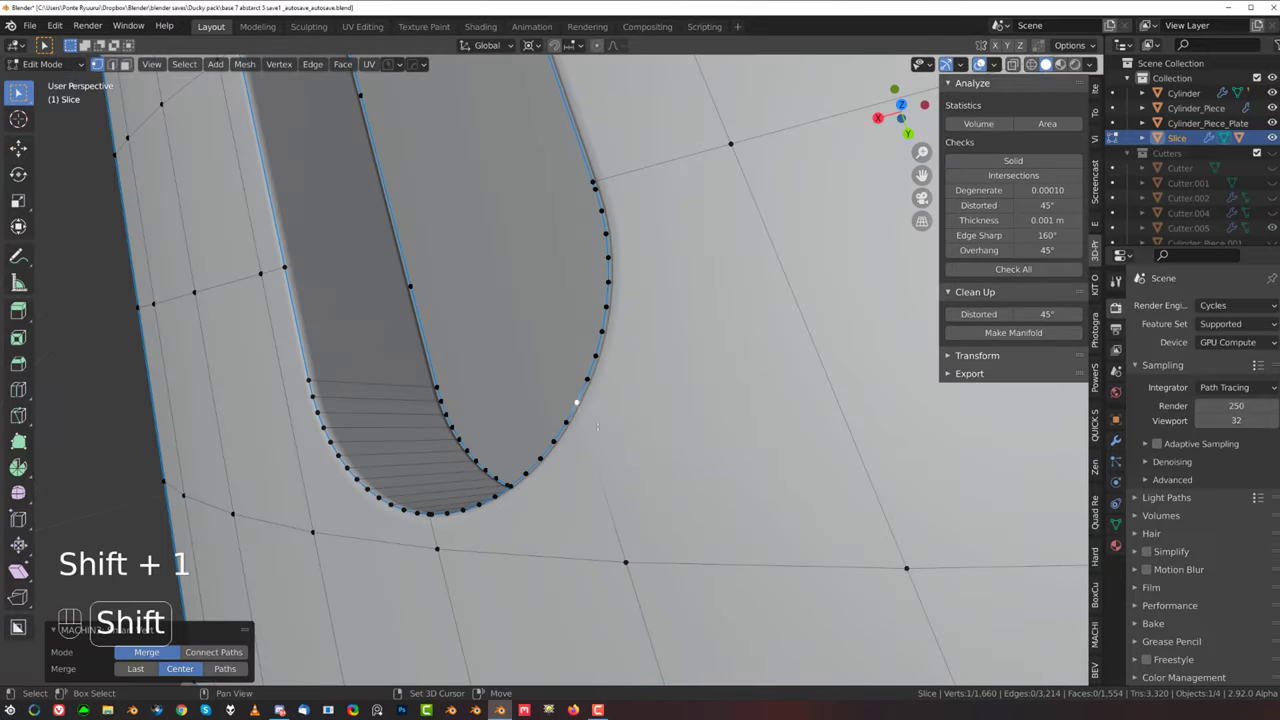
Step: Merge two more close vertex pairs around the collar-side rim, one to the last vertex and one at centre
scroll(605, 437, "down", 2)
middle_click_drag(605, 437, 648, 422)
left_click(549, 244, "shift")
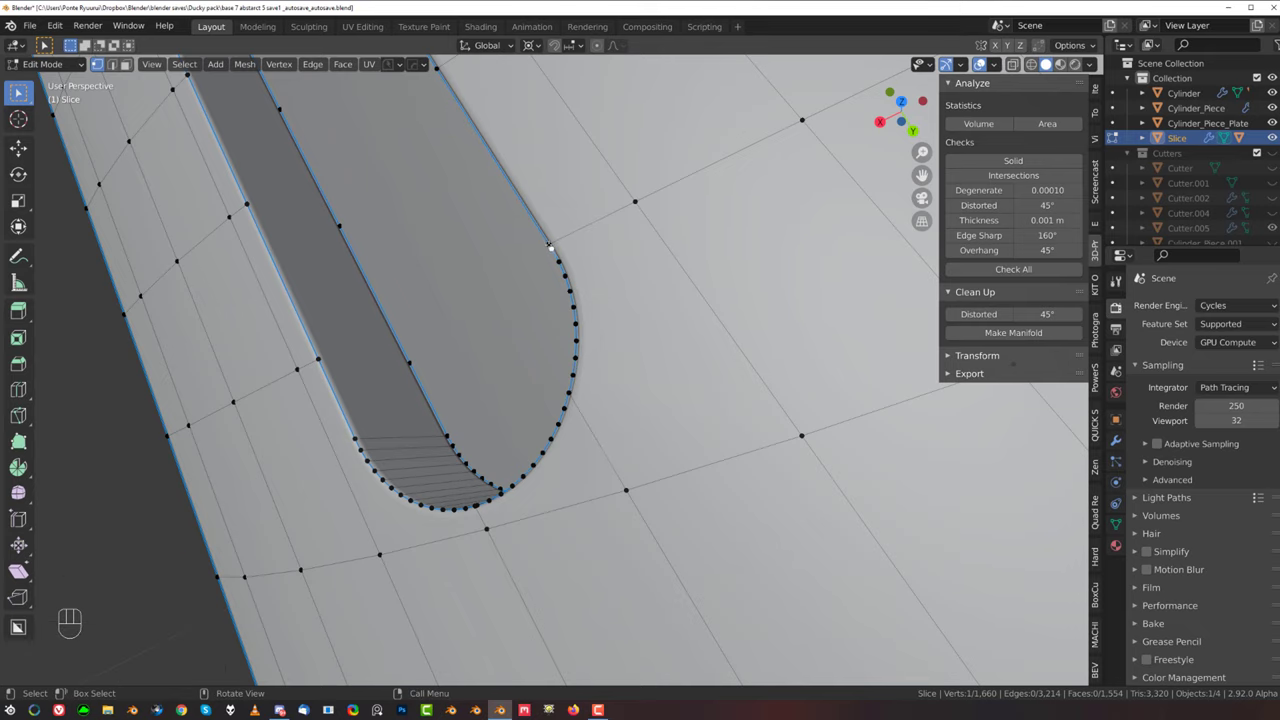
key("1")
middle_click_drag(523, 404, 727, 497)
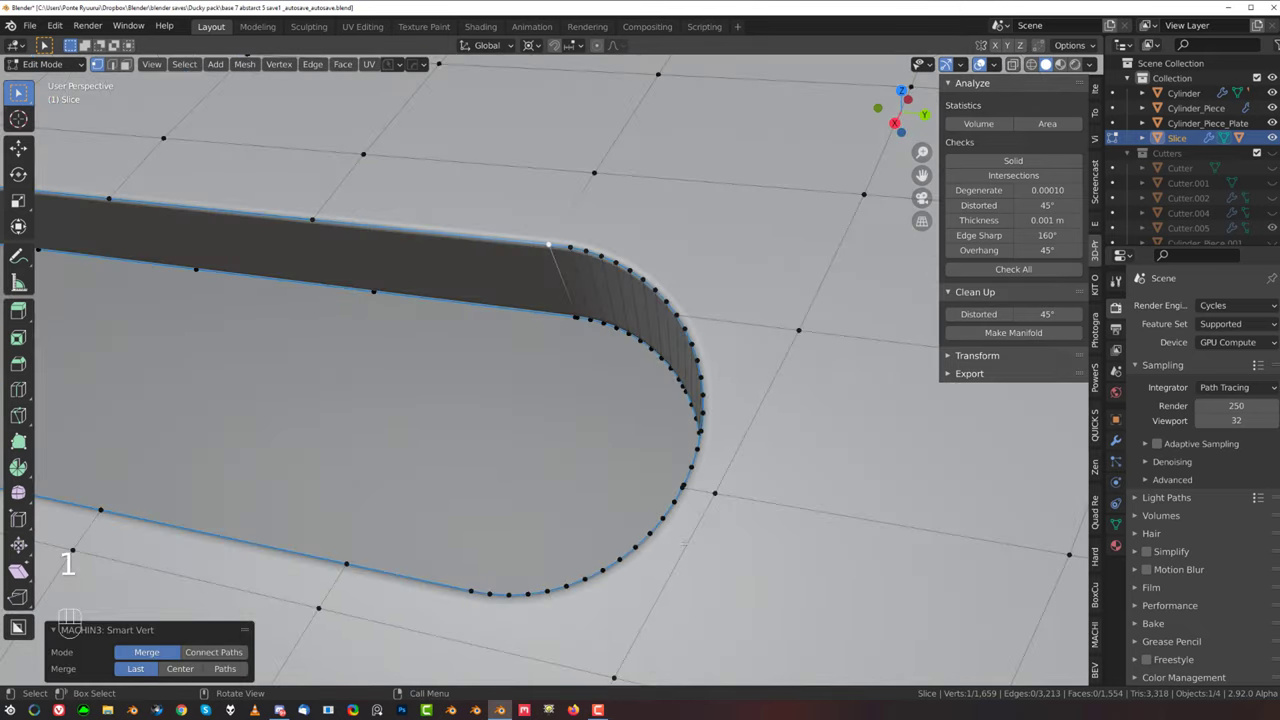
scroll(727, 497, "up", 4)
left_click(817, 603, "shift")
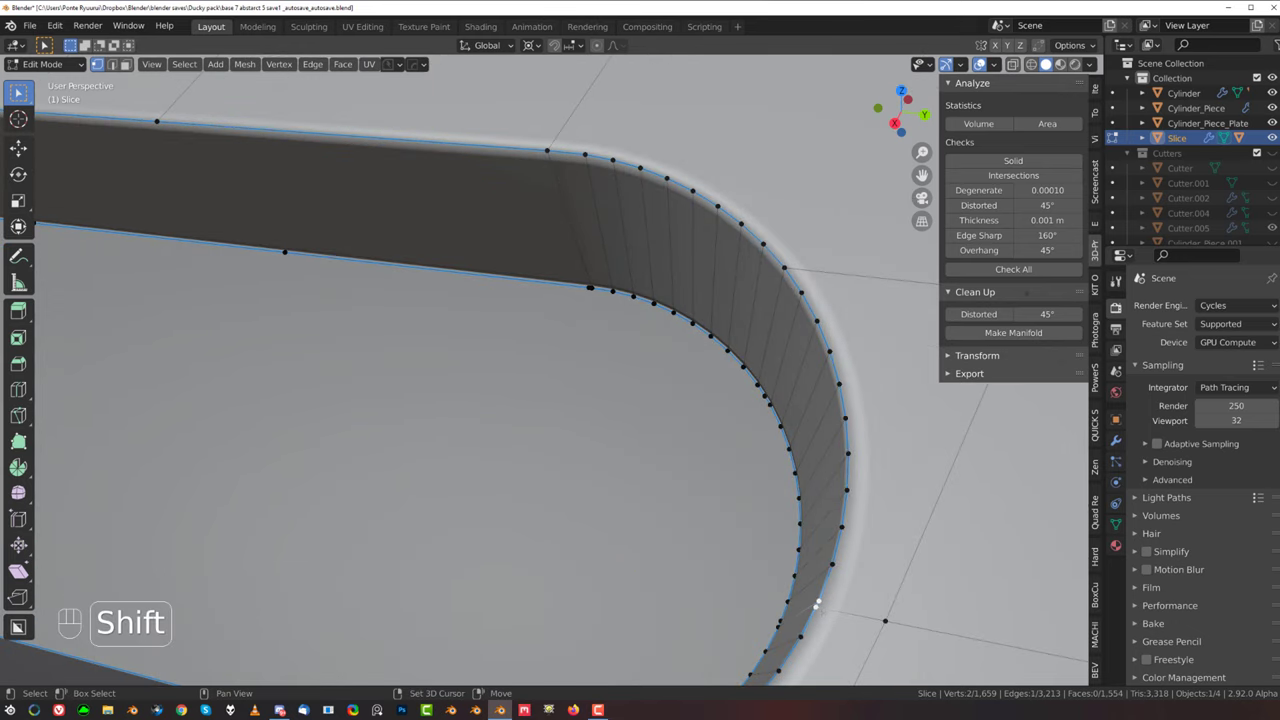
key("shift+1")
Step: At the slot's opposite end, merge the doubled outer-rim vertices at their centre where the straight edge meets the arc
scroll(817, 606, "down", 4)
middle_click_drag(640, 540, 770, 334, "shift")
scroll(770, 334, "up", 3)
middle_click_drag(500, 375, 866, 282)
scroll(556, 413, "down", 8)
middle_click_drag(240, 440, 310, 380)
middle_click_drag(310, 380, 562, 361, "shift")
scroll(562, 361, "up", 6)
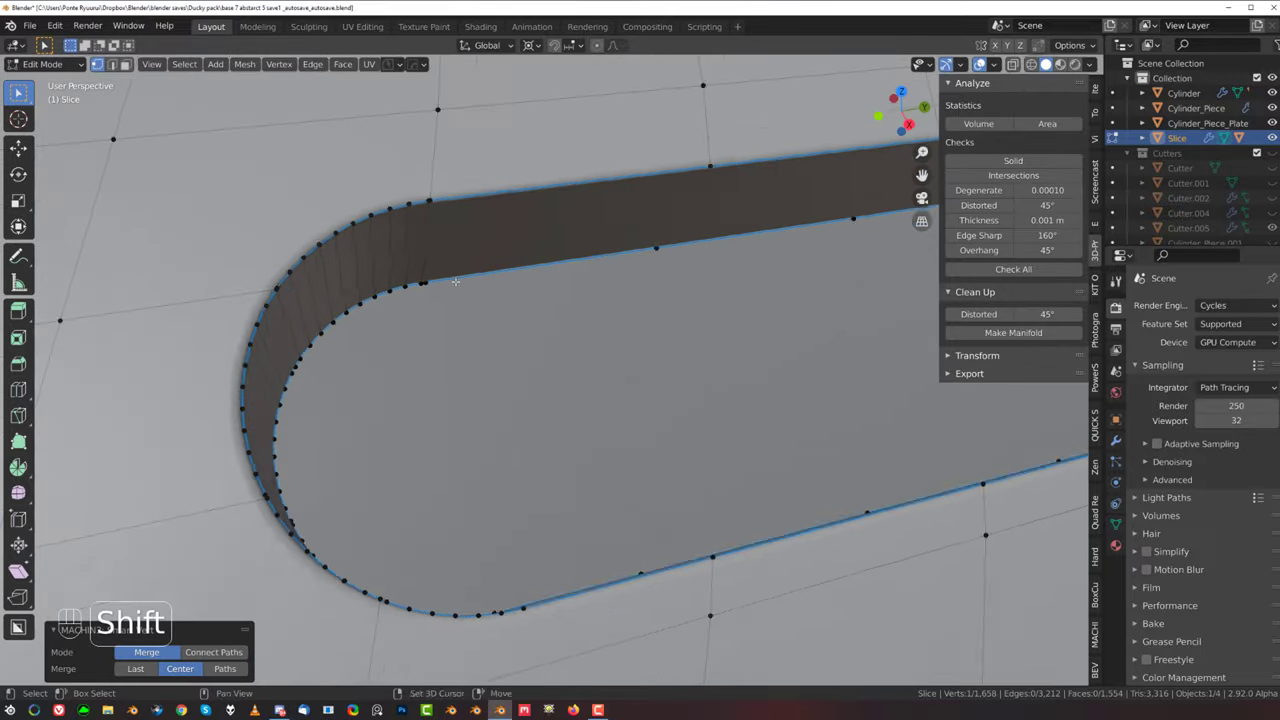
middle_click_drag(455, 281, 499, 284, "shift")
scroll(499, 284, "up", 2)
middle_click_drag(499, 284, 504, 305)
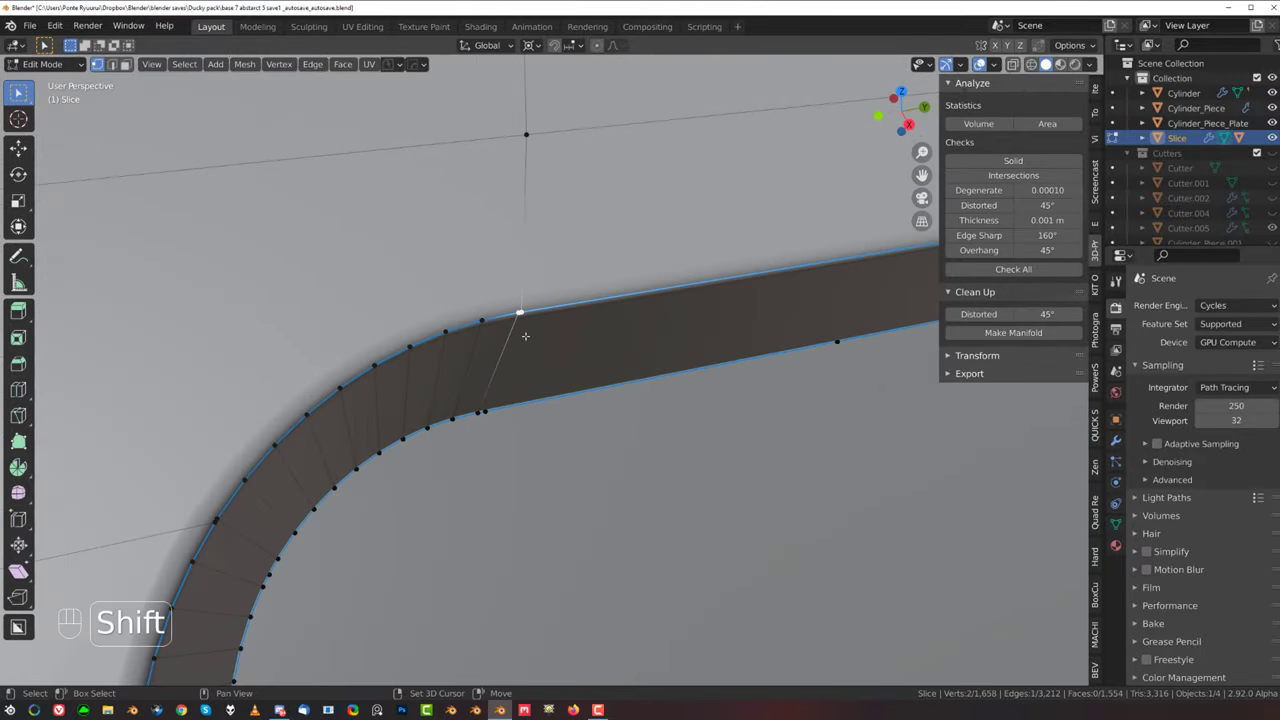
key("shift+1")
Step: Merge the remaining close vertex pairs around that end's outer rim at their centres and leave mesh editing
scroll(578, 326, "down", 2)
middle_click_drag(556, 423, 790, 325, "shift")
scroll(790, 325, "up", 3)
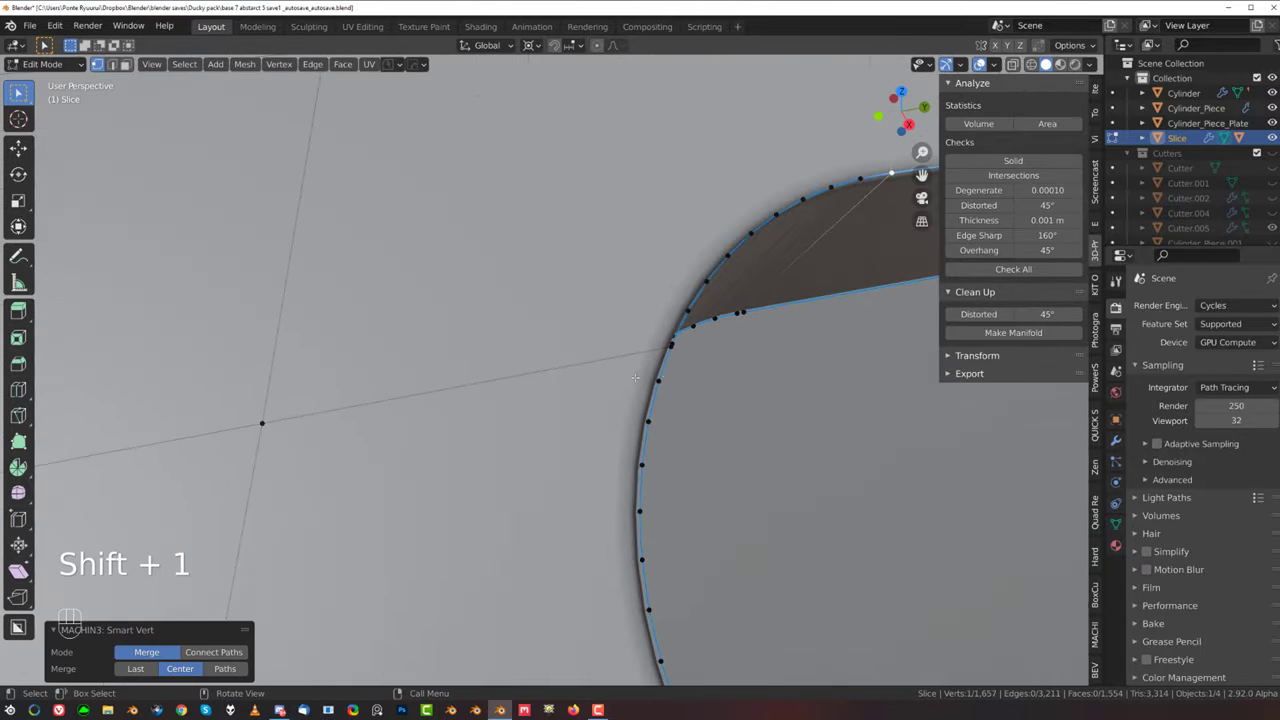
middle_click_drag(682, 325, 550, 440)
scroll(643, 371, "up", 1)
middle_click_drag(502, 392, 604, 190)
scroll(514, 403, "down", 3)
scroll(613, 323, "up", 1)
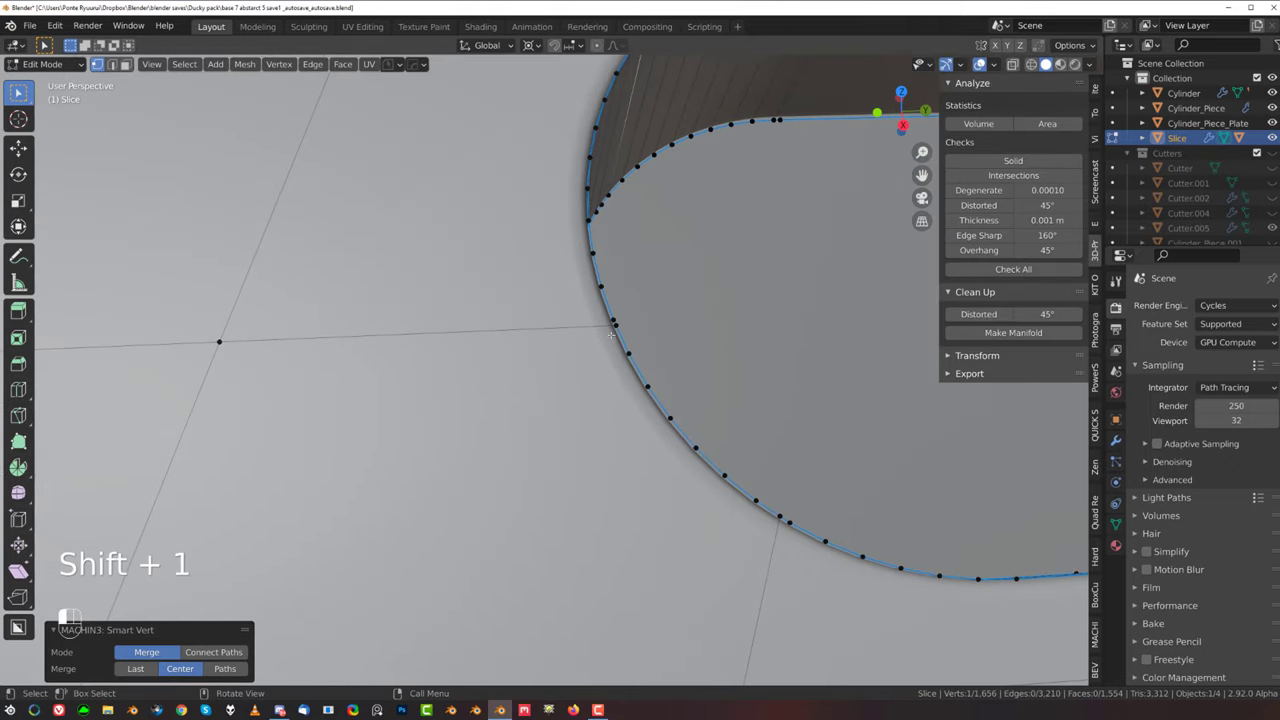
middle_click_drag(832, 455, 517, 334, "shift")
scroll(515, 334, "up", 3)
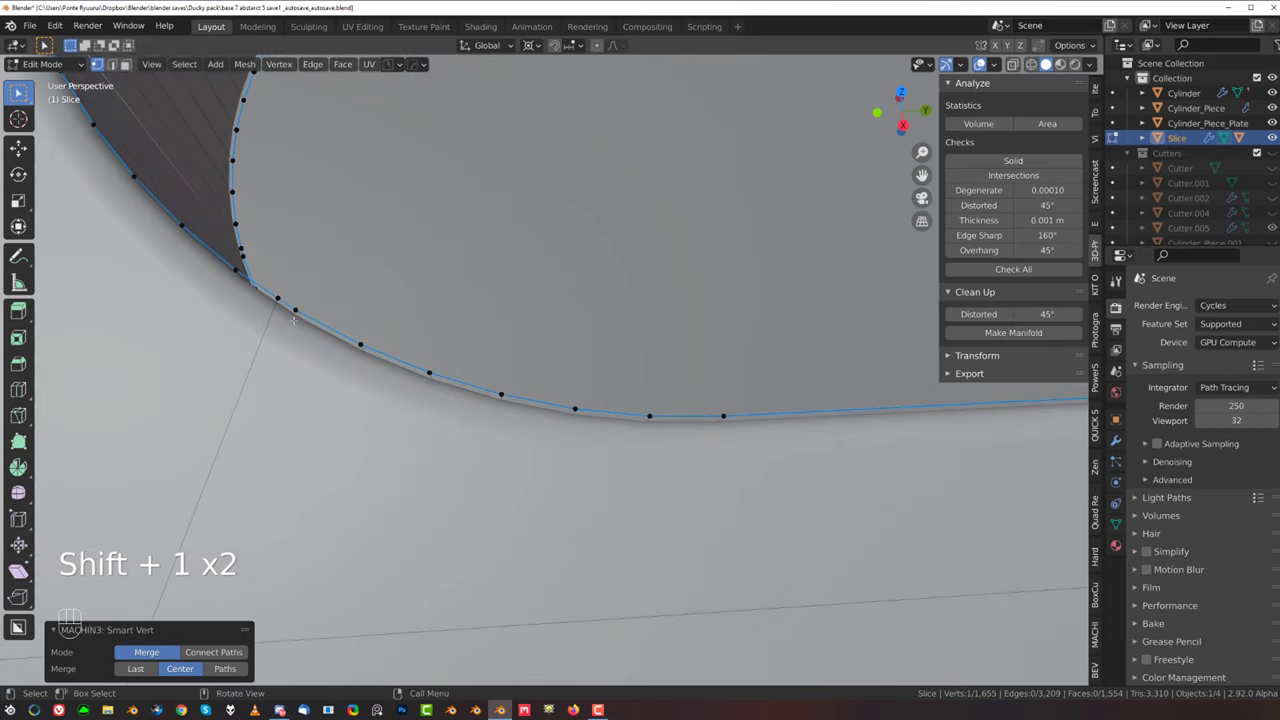
key("shift+1")
key("Tab")
scroll(509, 246, "down", 10)
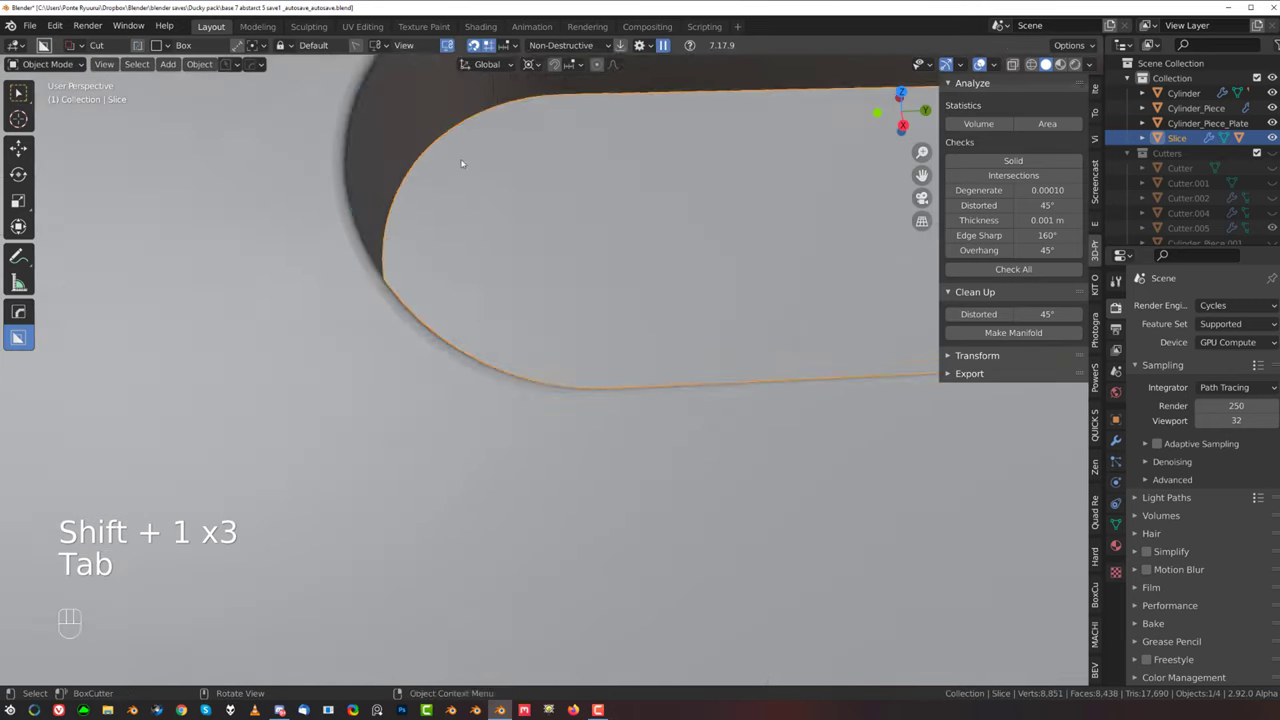
Step: Try to reroute the slot end's topology by joining a neighbouring grid vertex to the rim and dissolving the adjacent edge
middle_click_drag(629, 289, 475, 240)
scroll(663, 354, "up", 4)
middle_click_drag(475, 240, 710, 398)
scroll(647, 383, "up", 6)
key("Tab")
middle_click_drag(578, 463, 498, 322, "shift")
middle_click_drag(604, 280, 577, 427, "shift")
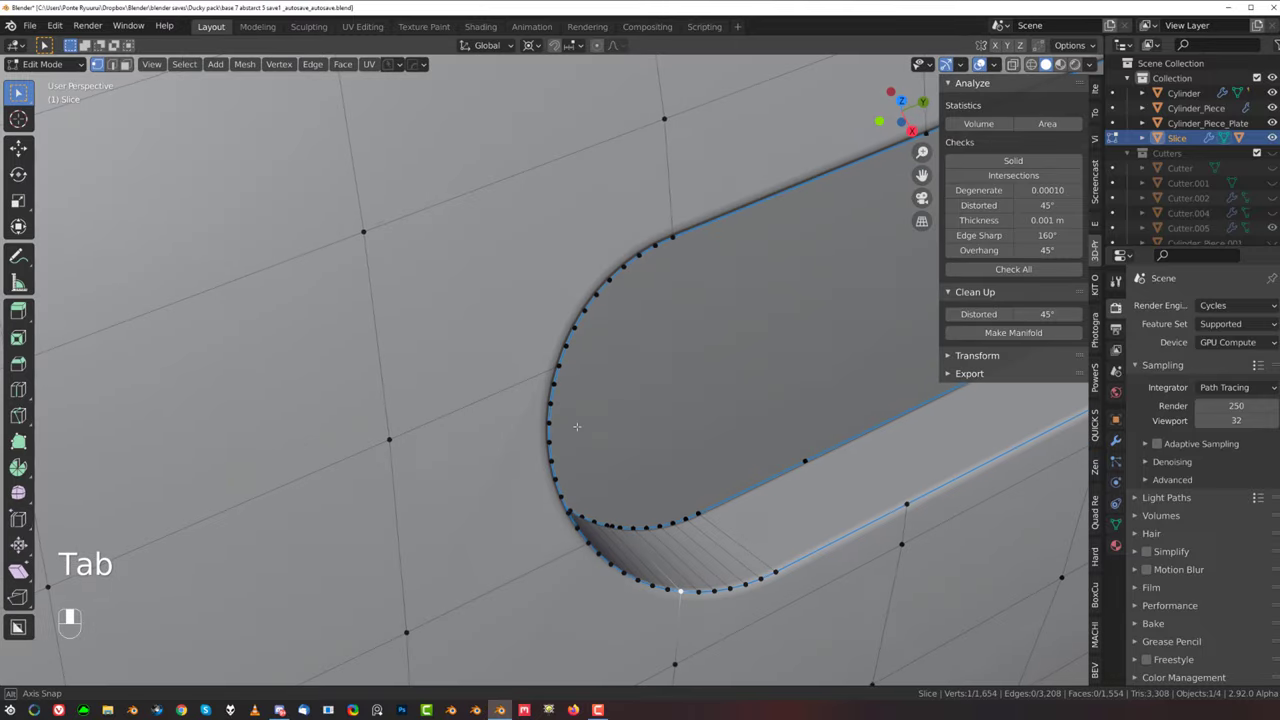
left_click(392, 441)
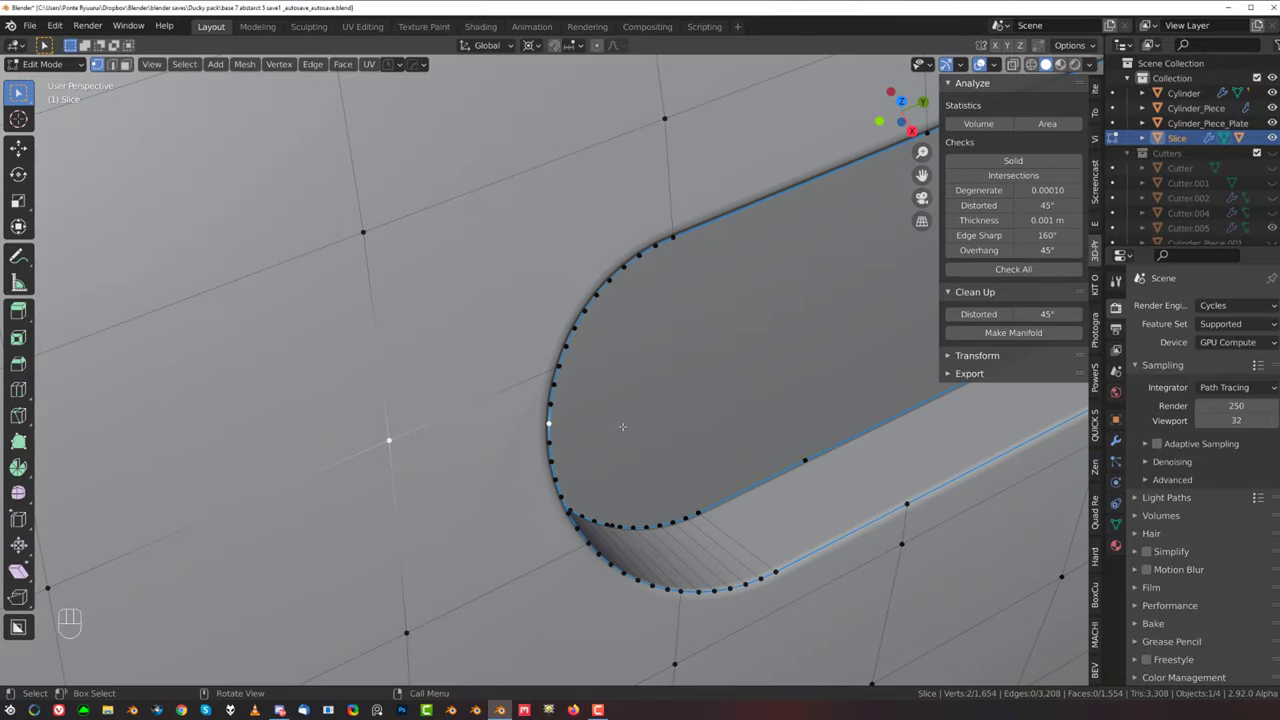
key("Tab")
left_click(490, 404)
key("x")
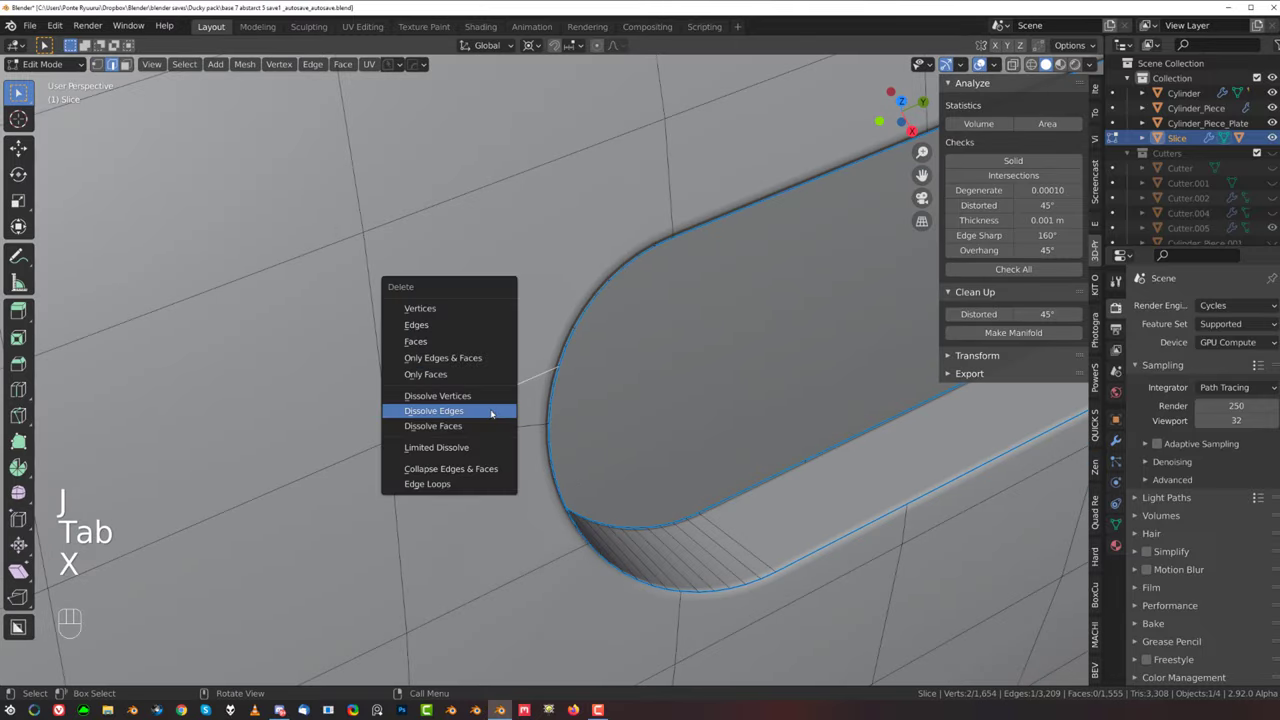
left_click(491, 413)
mouse_move(568, 402)
middle_mouse_down()
mouse_move(569, 480)
mouse_move(575, 424)
middle_mouse_up()
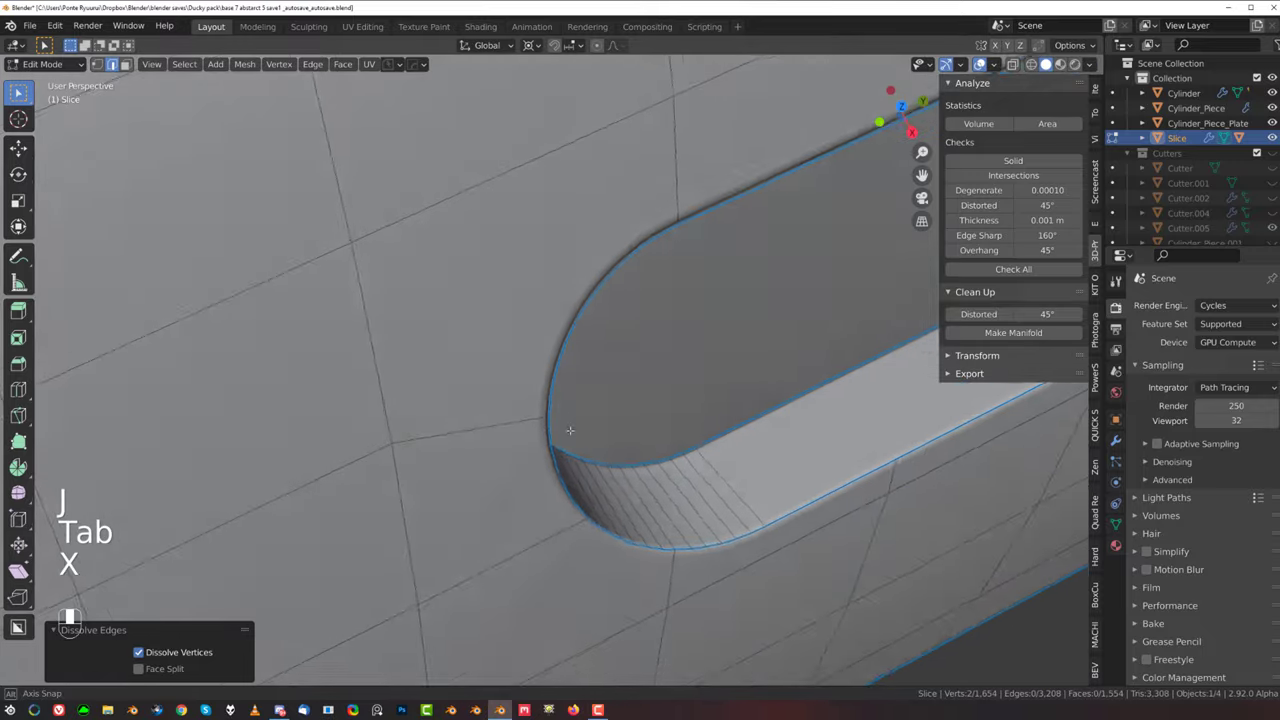
Step: Undo the edge dissolve and dissolve the newly added connecting edge instead
key("ctrl+z")
scroll(568, 455, "up", 1)
key("Tab")
key("x")
left_click(504, 431)
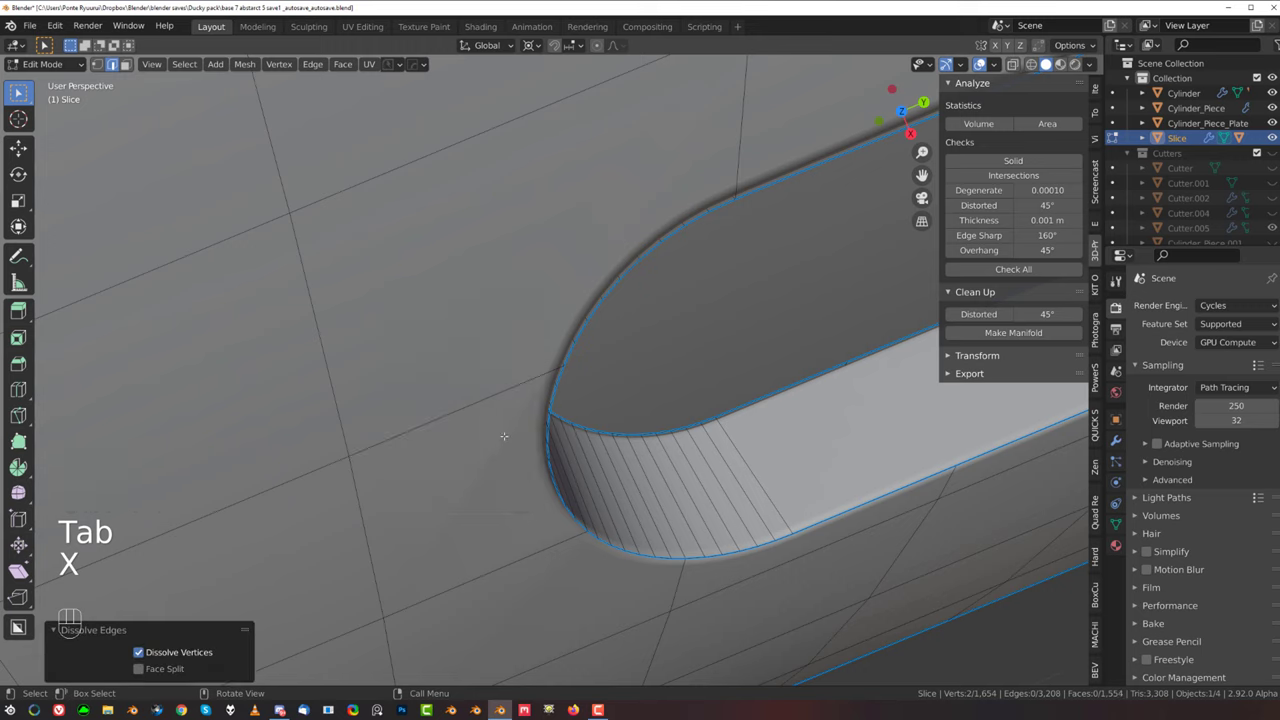
Step: Add one centred loop cut across the slice, running towards the upper curve of the slot's free end
scroll(557, 449, "down", 5)
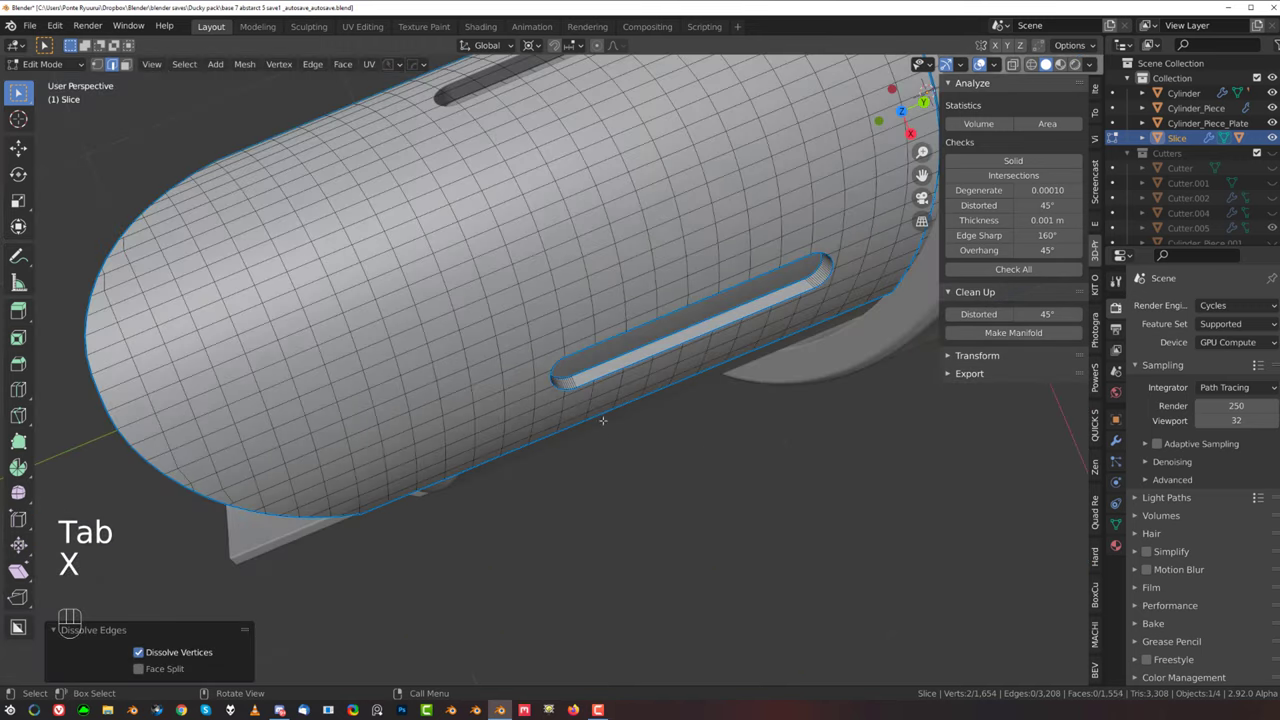
scroll(603, 420, "down", 4)
middle_click_drag(603, 420, 553, 374)
scroll(549, 378, "up", 4)
scroll(630, 192, "up", 5)
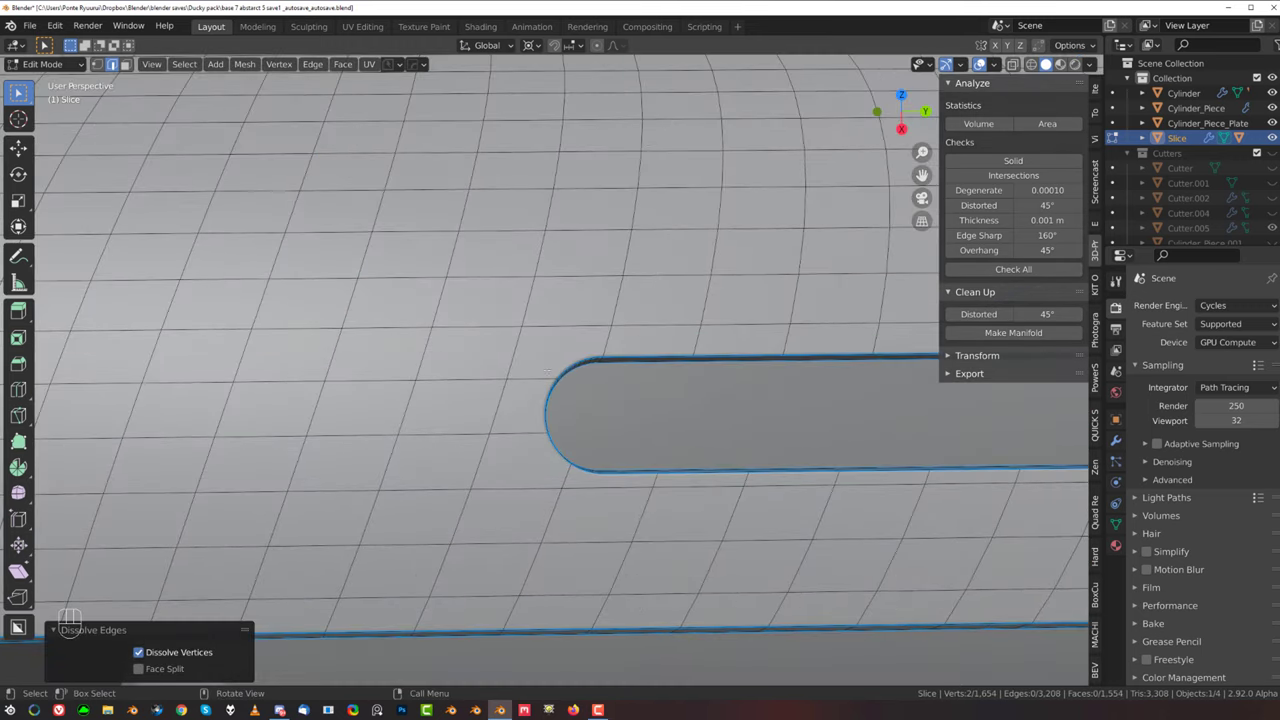
key("ctrl+r")
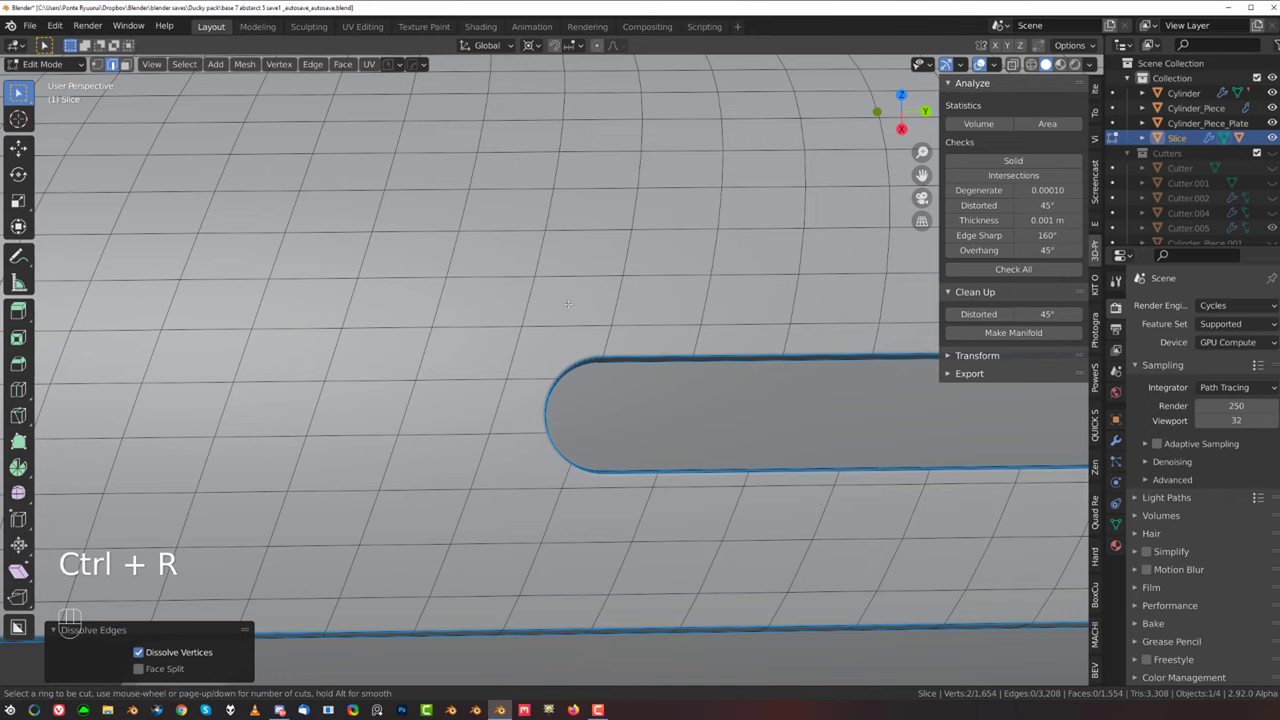
left_click(579, 292)
left_click(579, 292)
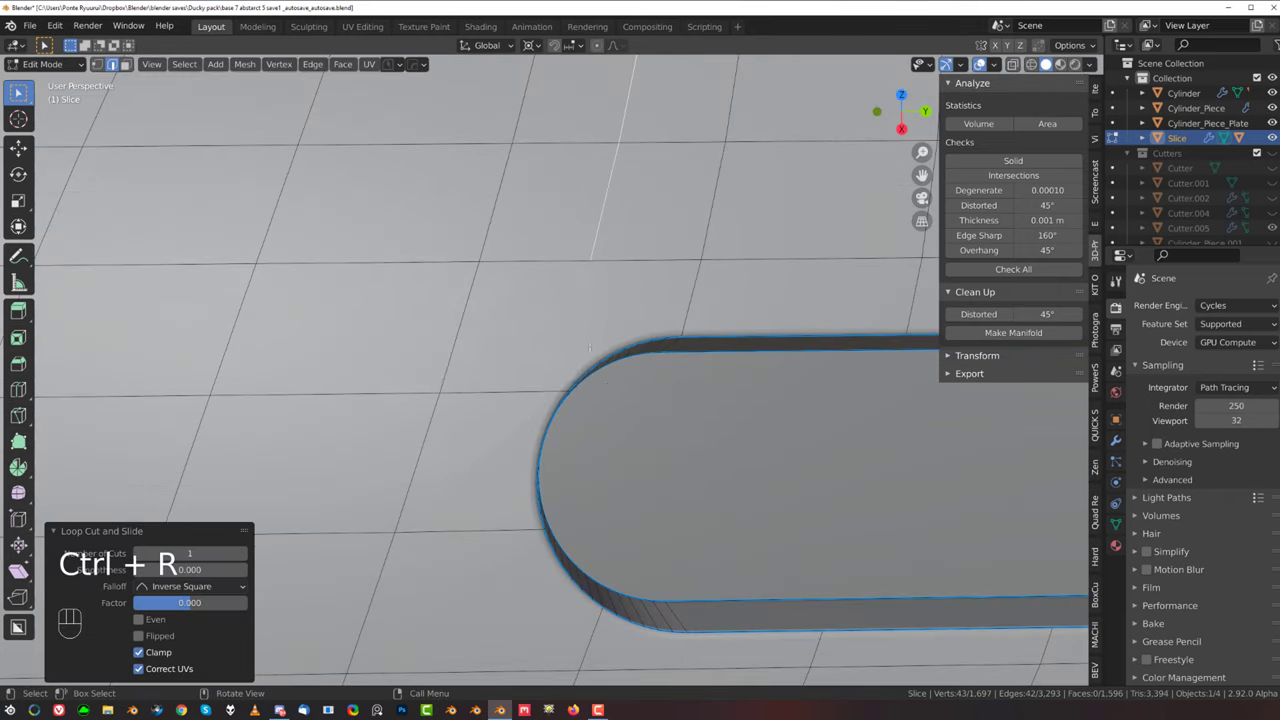
Step: Connect the new loop's end vertex to a vertex on the upper curve of the slot's rim
key("Tab")
left_click(596, 280)
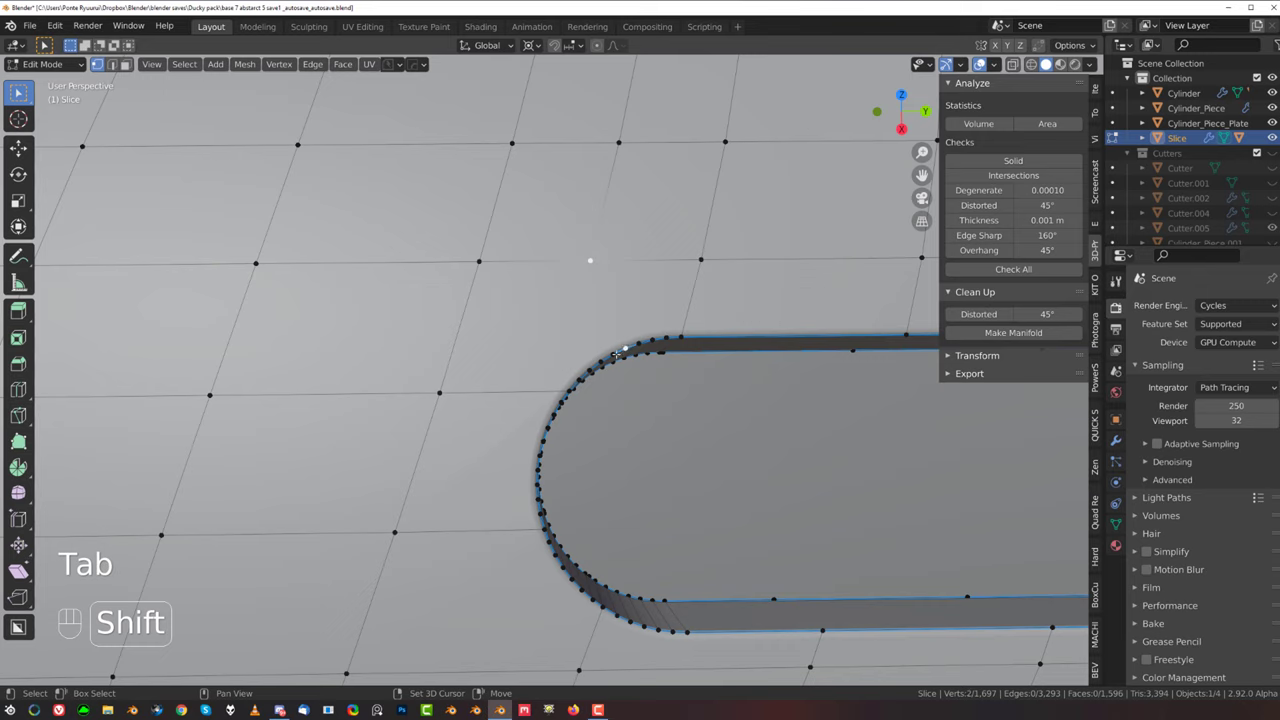
key("ctrl+z")
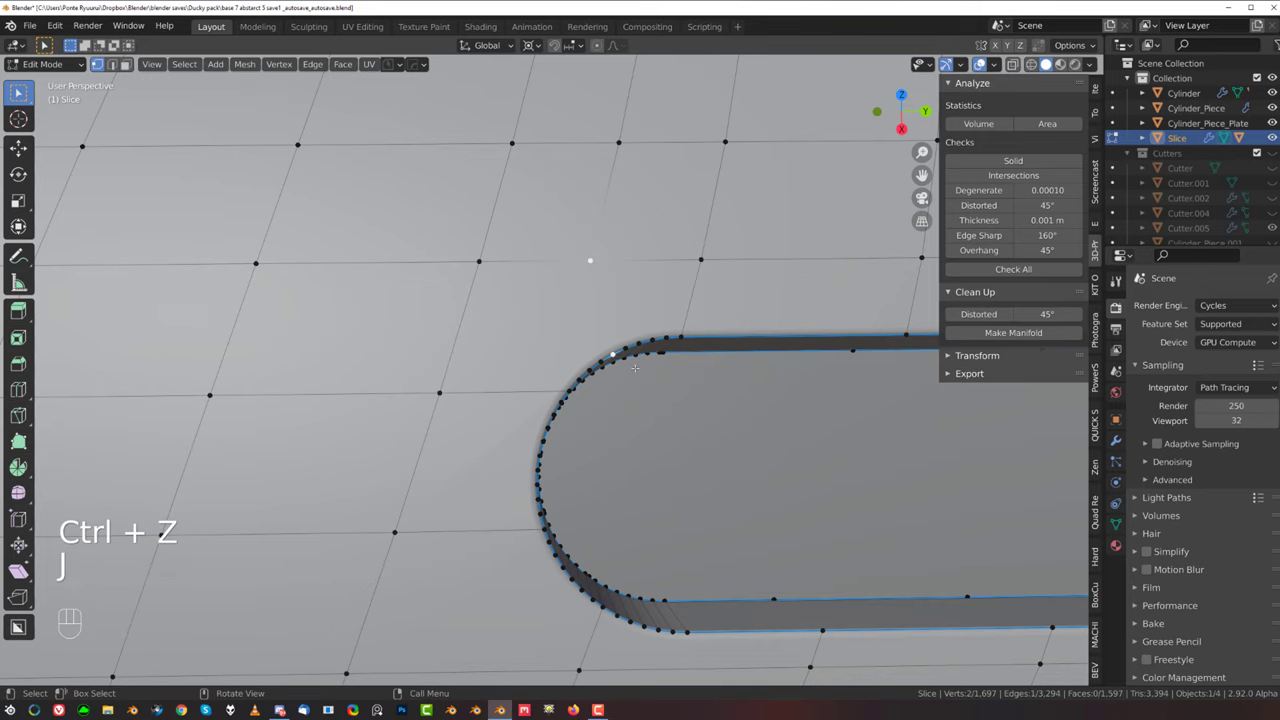
Step: Add a matching centred loop cut below the slot and connect its end vertex to the lower curve of the rim
scroll(476, 573, "down", 4)
key("ctrl+r")
left_click(508, 510)
right_click(510, 508)
scroll(510, 508, "up", 4)
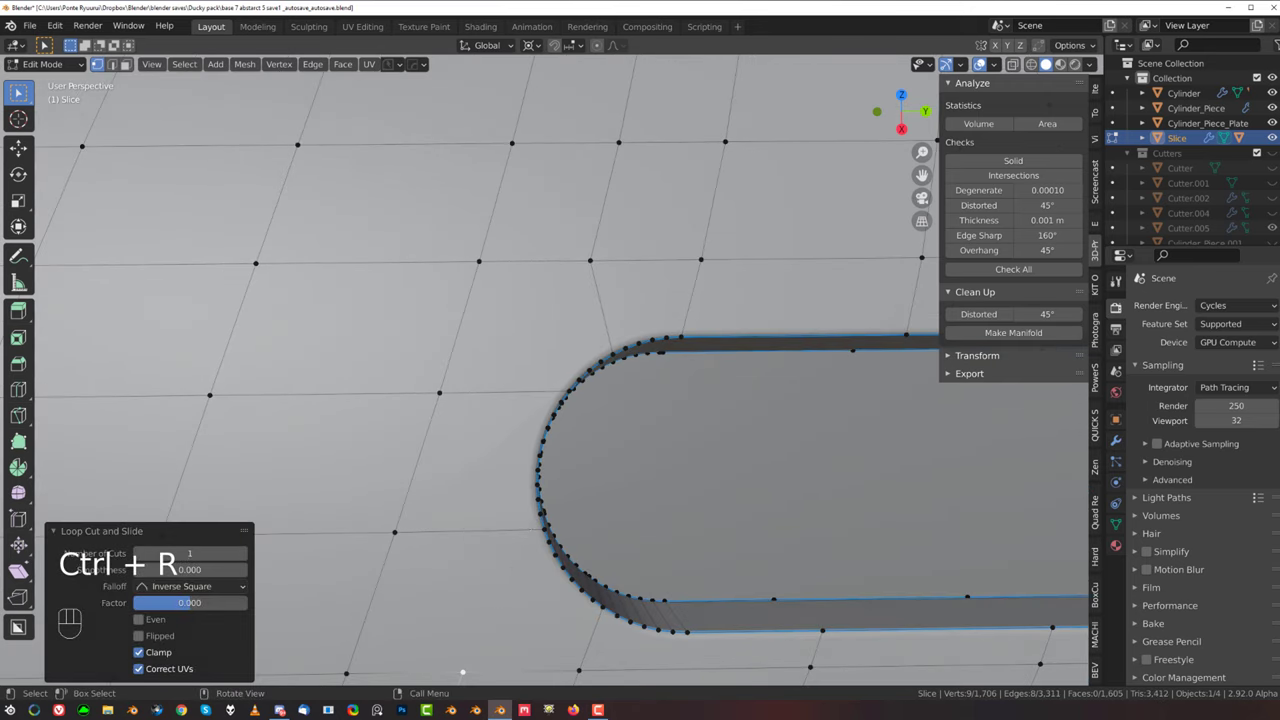
left_click(470, 667)
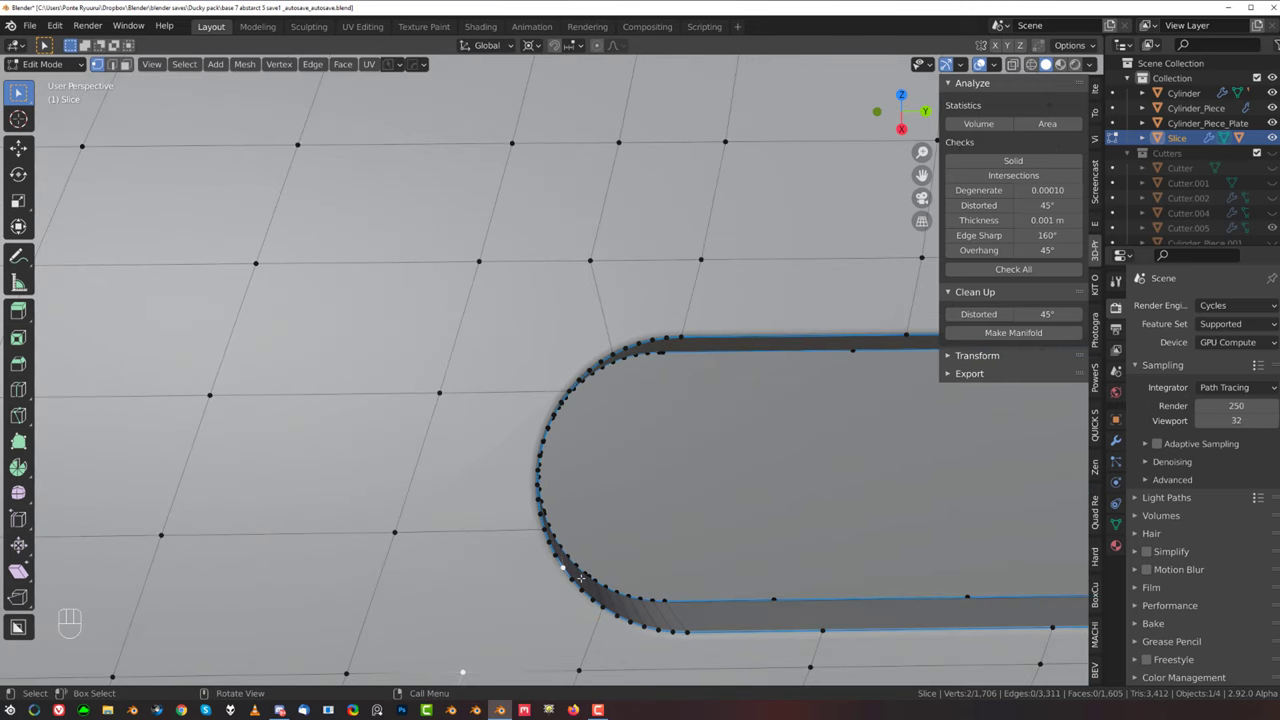
key("j")
Step: Leave mesh editing and examine the shading around the slot's reworked rounded end
scroll(540, 538, "down", 4)
key("Tab")
middle_click_drag(583, 282, 502, 270)
scroll(546, 457, "up", 4)
middle_click_drag(546, 457, 589, 340, "shift")
scroll(589, 346, "up", 4)
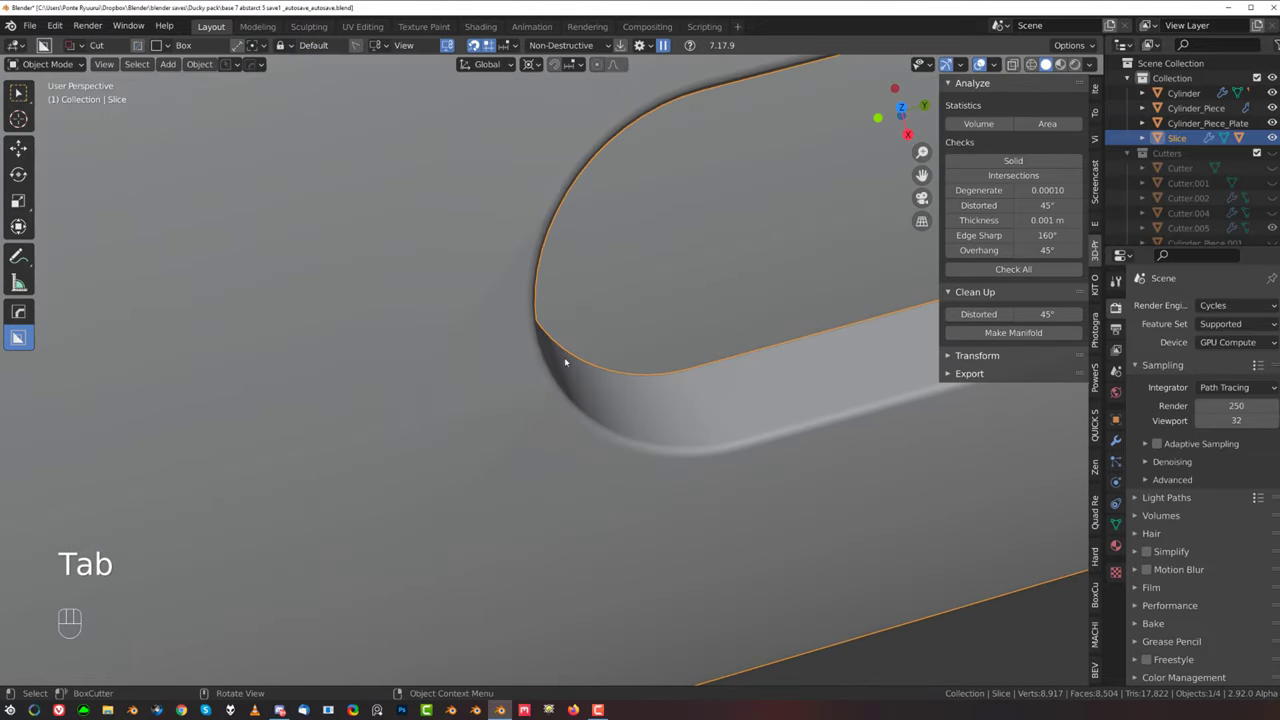
Step: Save the file and knife-cut a chain of edges around the slot's rounded end, joining the lower and upper corner vertices
key("Tab")
scroll(523, 284, "down", 3)
middle_click_drag(511, 326, 546, 357)
scroll(526, 270, "up", 2)
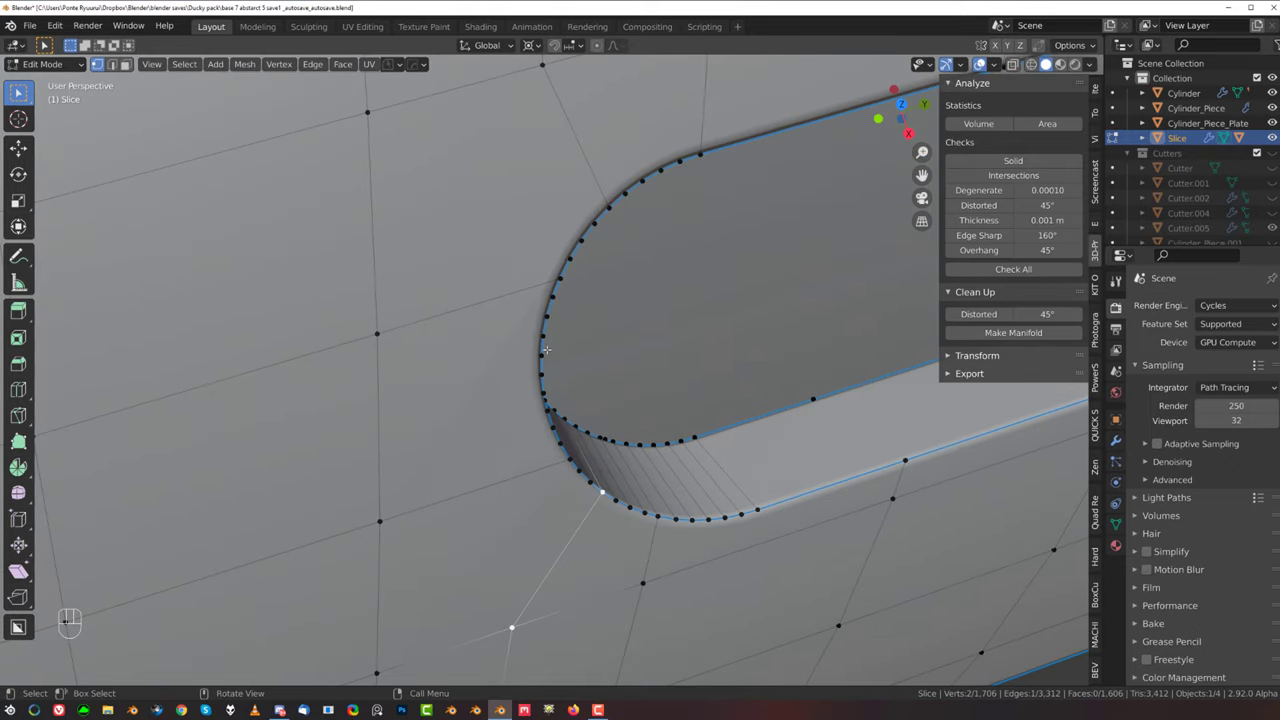
scroll(494, 396, "down", 2)
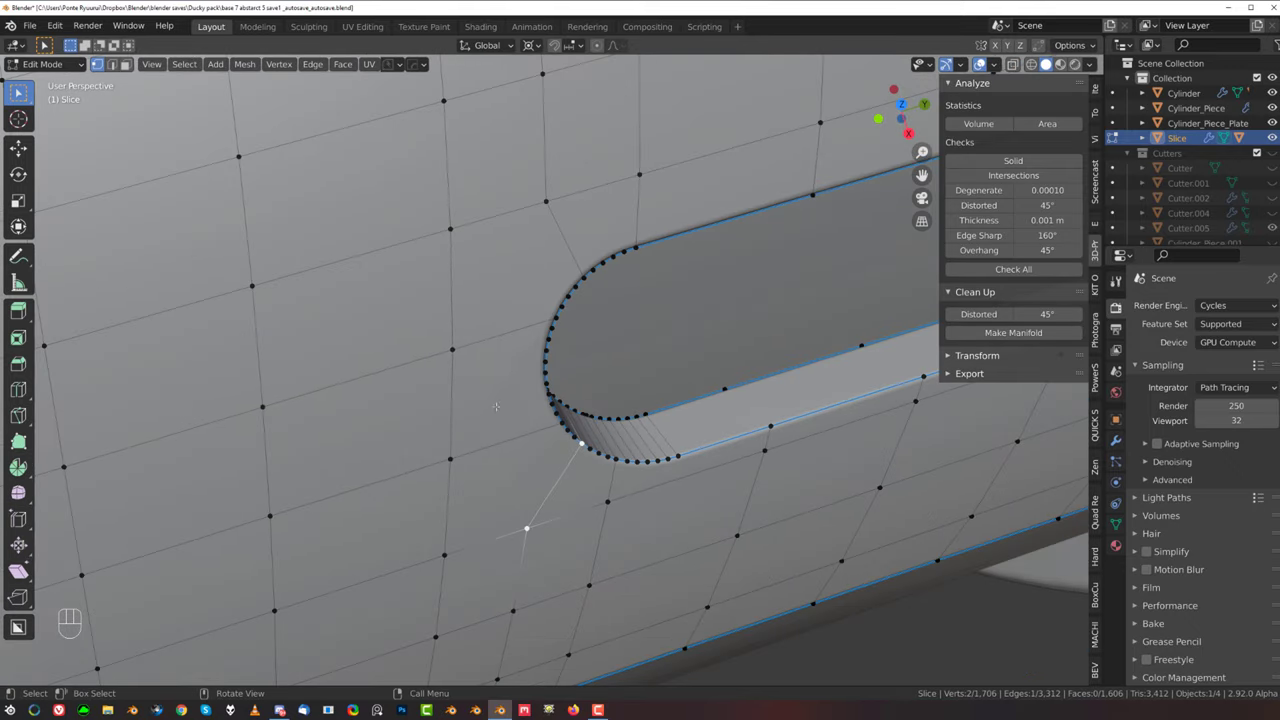
middle_click_drag(528, 312, 539, 283)
key("ctrl+s")
key("k")
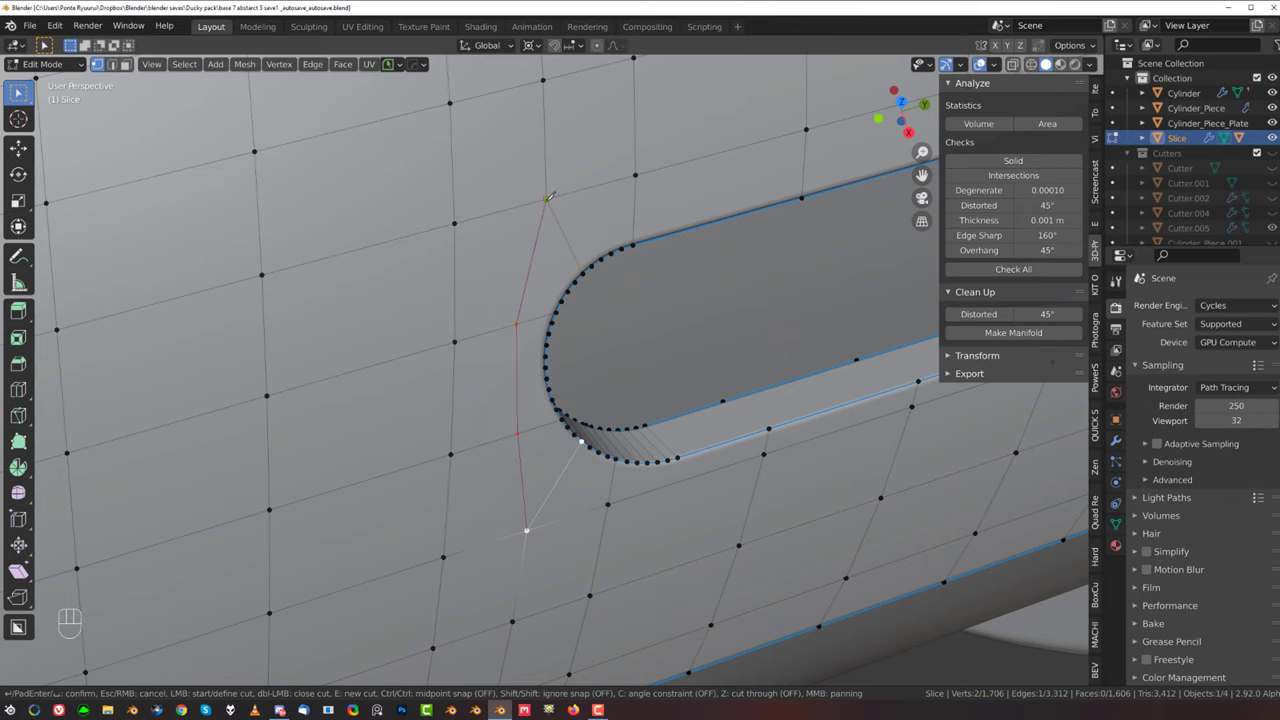
key("Return")
Step: Leave mesh editing and inspect the shading around the newly cut edges at the slot's rounded end
key("Tab")
scroll(573, 375, "up", 2)
scroll(557, 415, "down", 2)
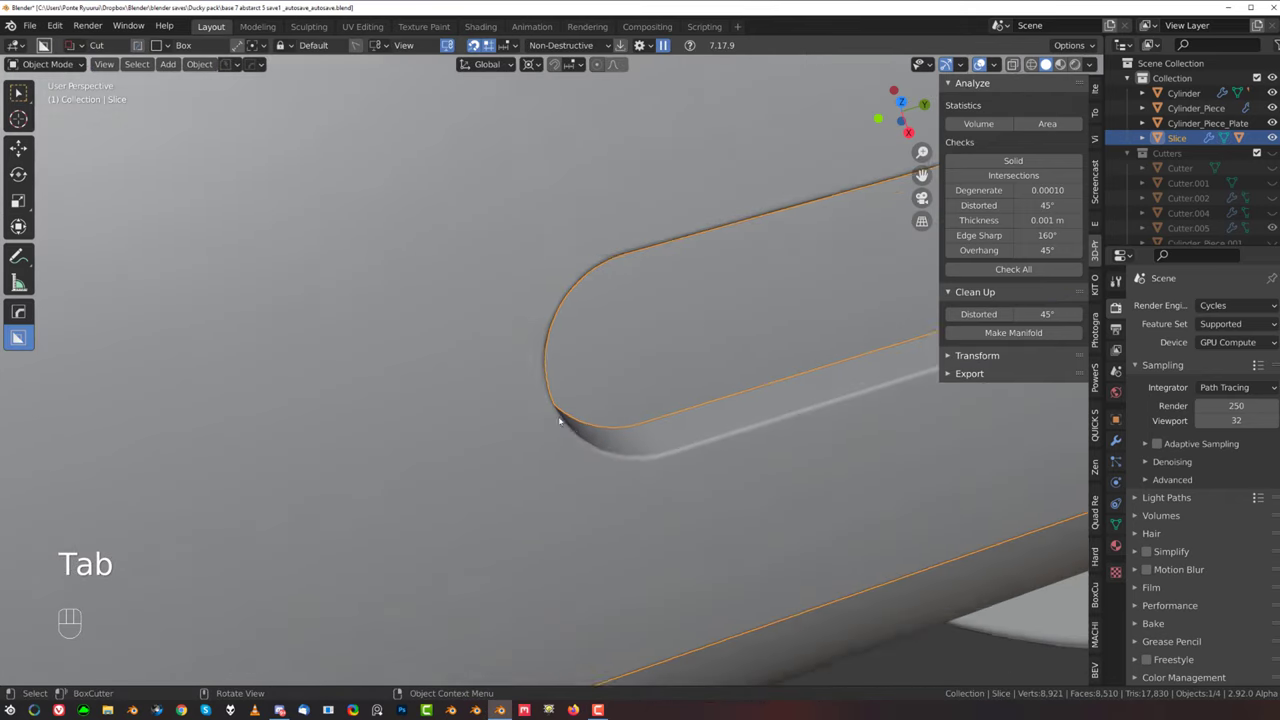
middle_click_drag(640, 318, 650, 405)
scroll(594, 371, "up", 5)
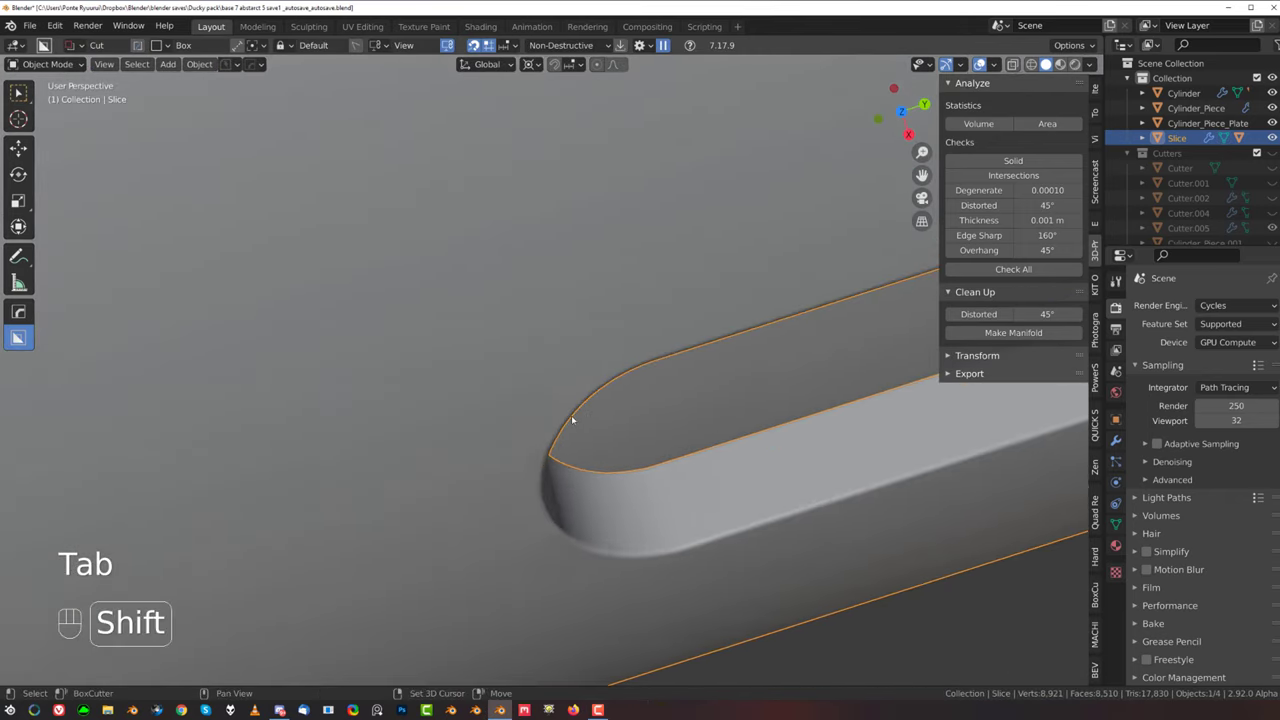
middle_click_drag(571, 420, 594, 302, "shift")
scroll(594, 302, "up", 4)
Step: Connect the upper vertex beside the rounded end to a lower rim vertex and dissolve its old edge to the rim
key("Tab")
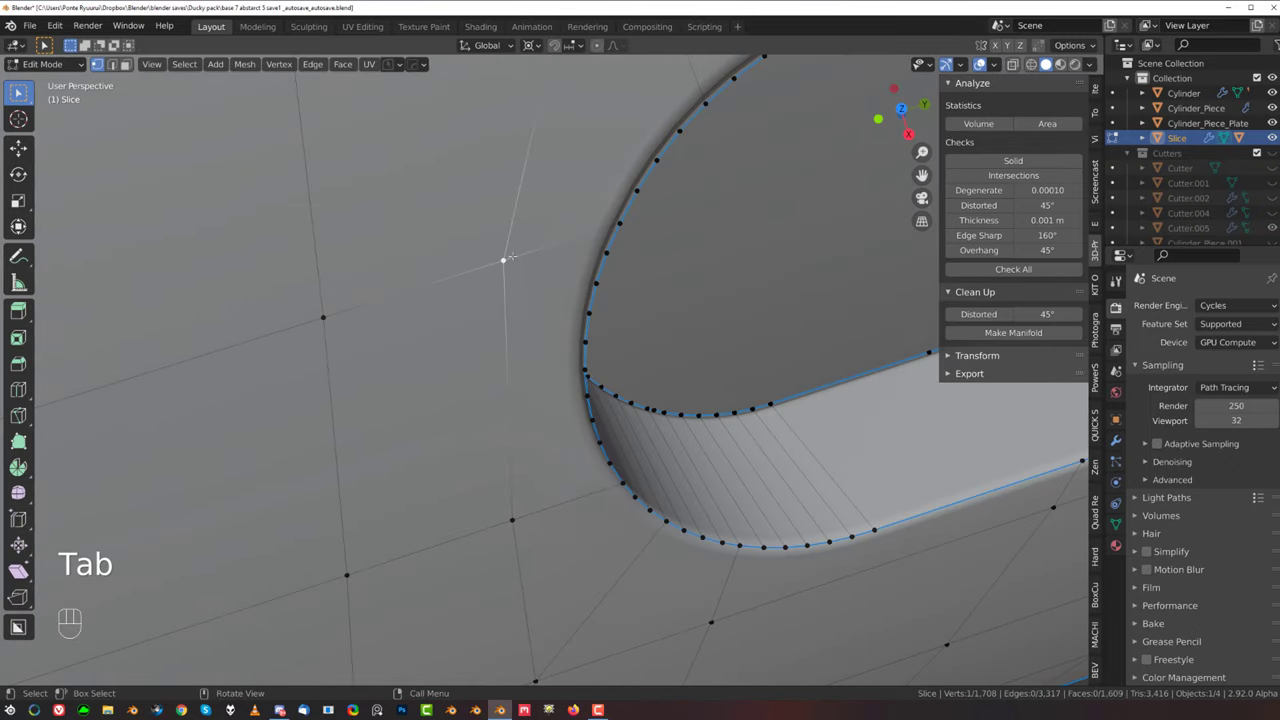
left_click(594, 281, "shift")
key("Tab")
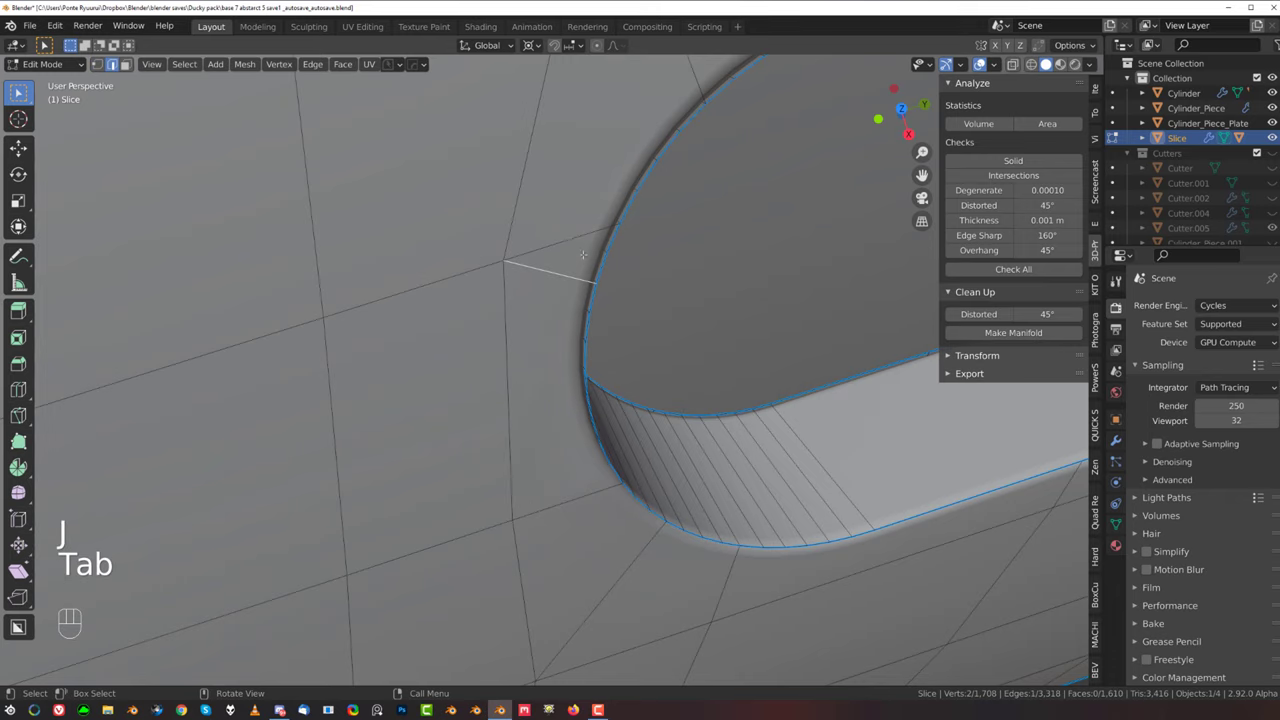
key("x")
scroll(578, 280, "down", 2)
Step: Connect the lower vertex beside the rounded end to a higher rim vertex and dissolve its old edge to the rim
key("Tab")
scroll(577, 289, "up", 2)
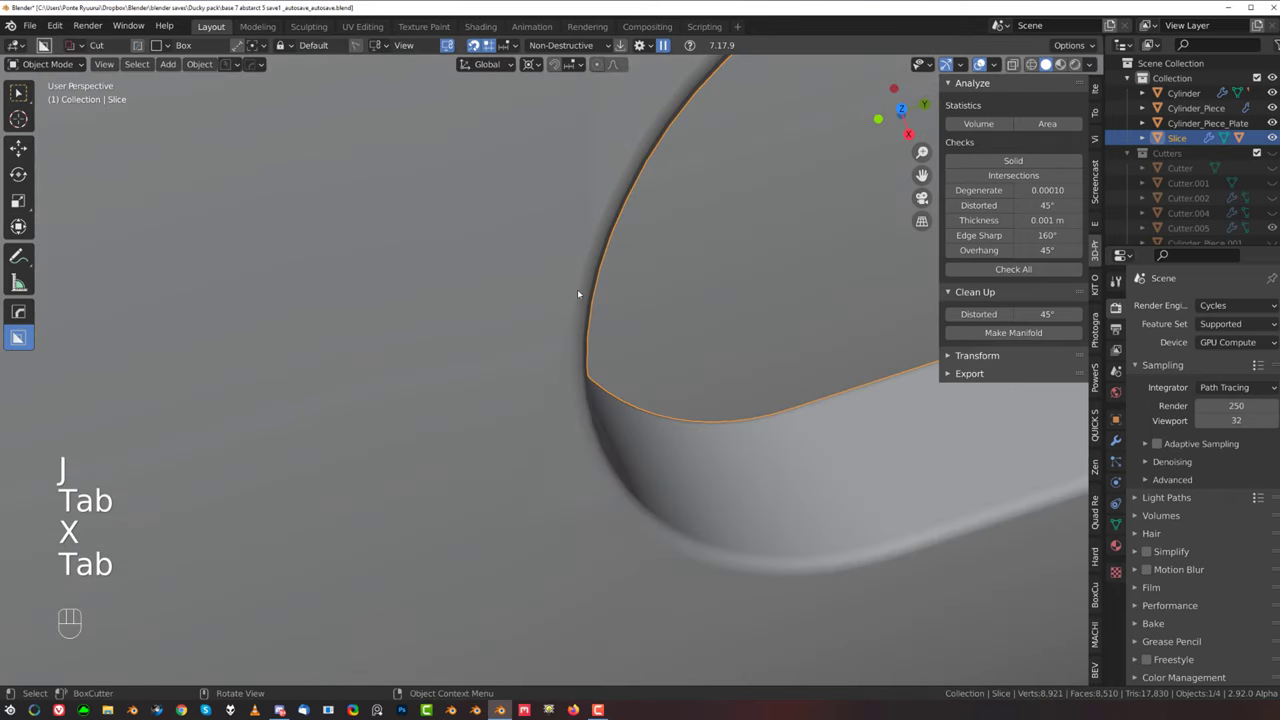
scroll(626, 328, "down", 3)
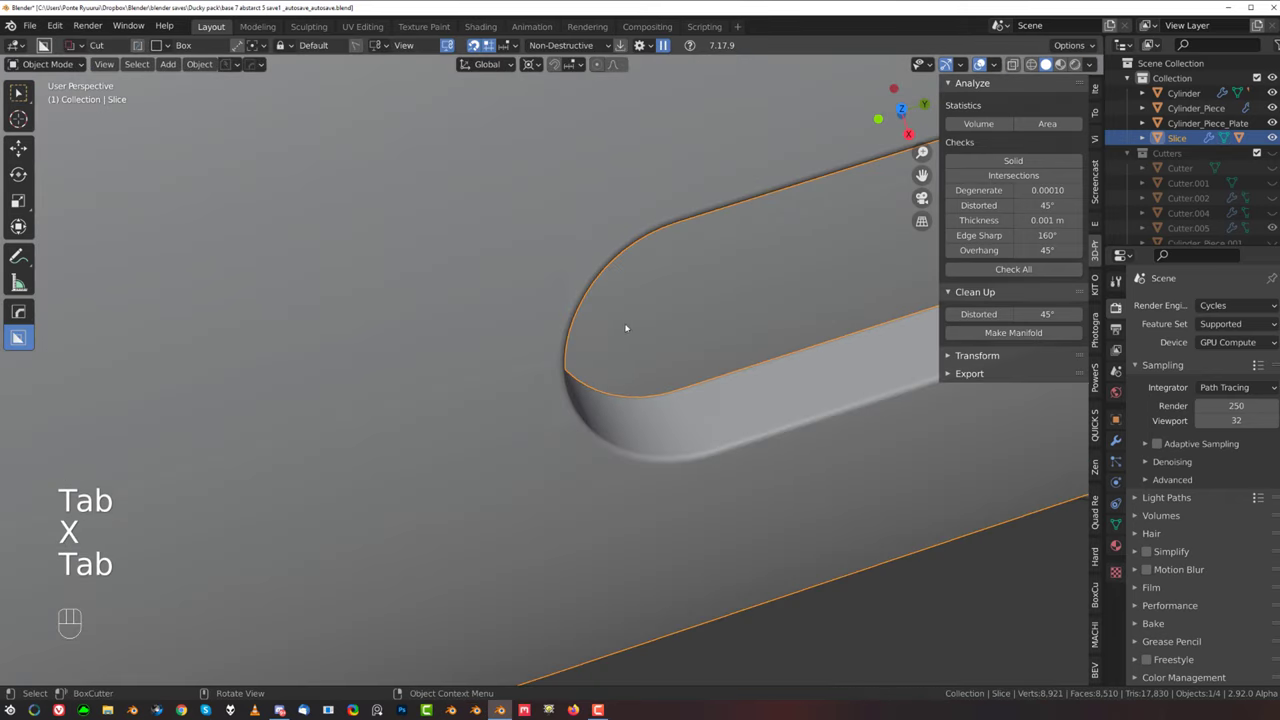
middle_click_drag(626, 328, 609, 326)
scroll(606, 328, "up", 2)
key("Tab")
middle_click_drag(500, 377, 566, 460)
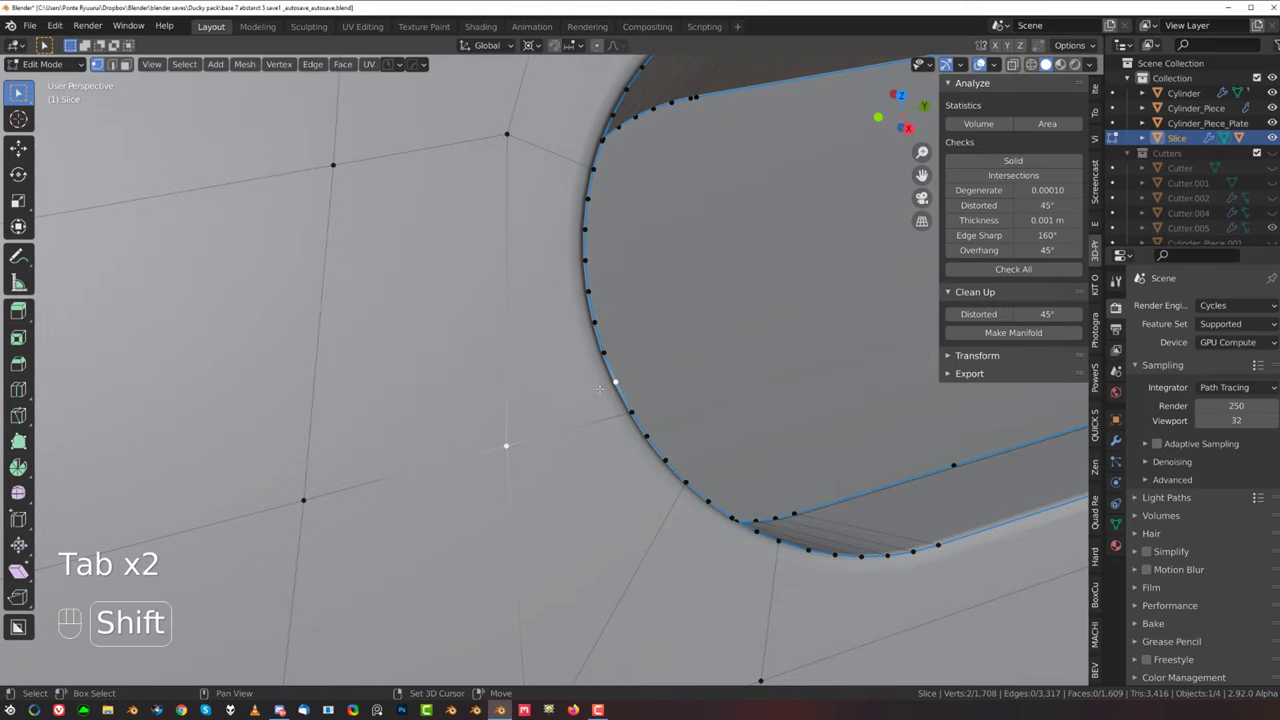
key("Tab")
key("x")
left_click(586, 423)
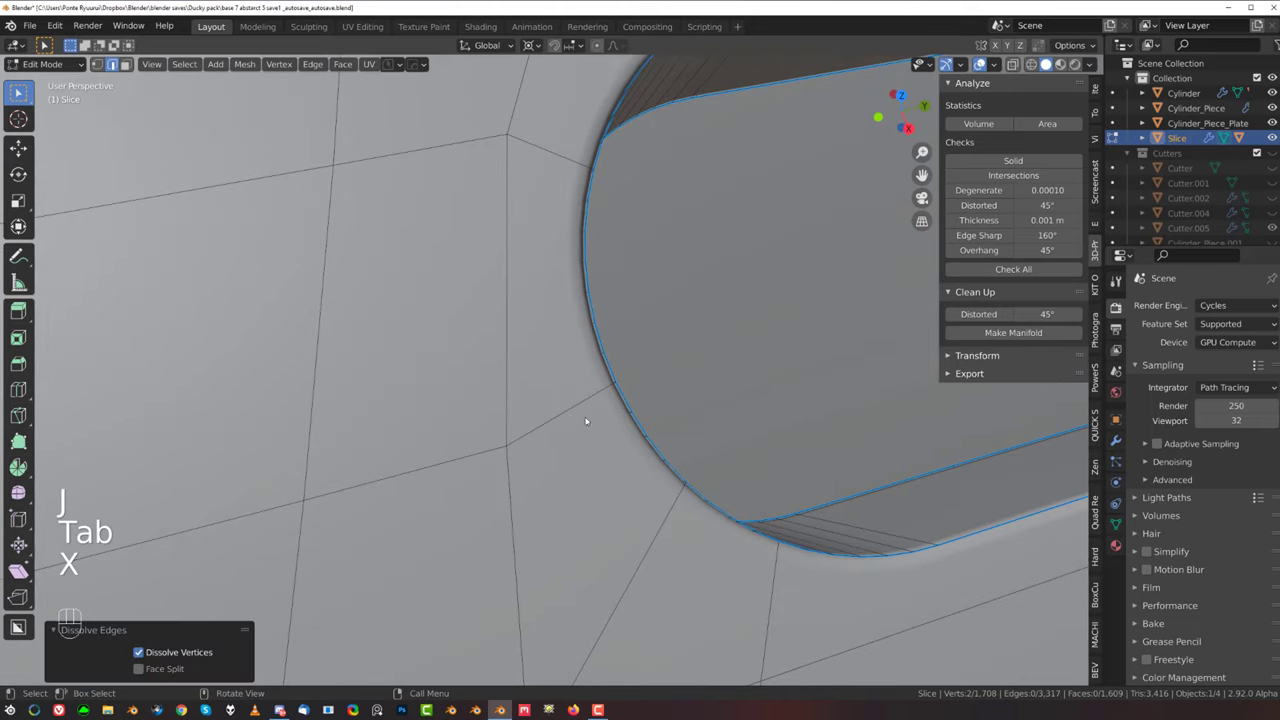
scroll(562, 422, "down", 4)
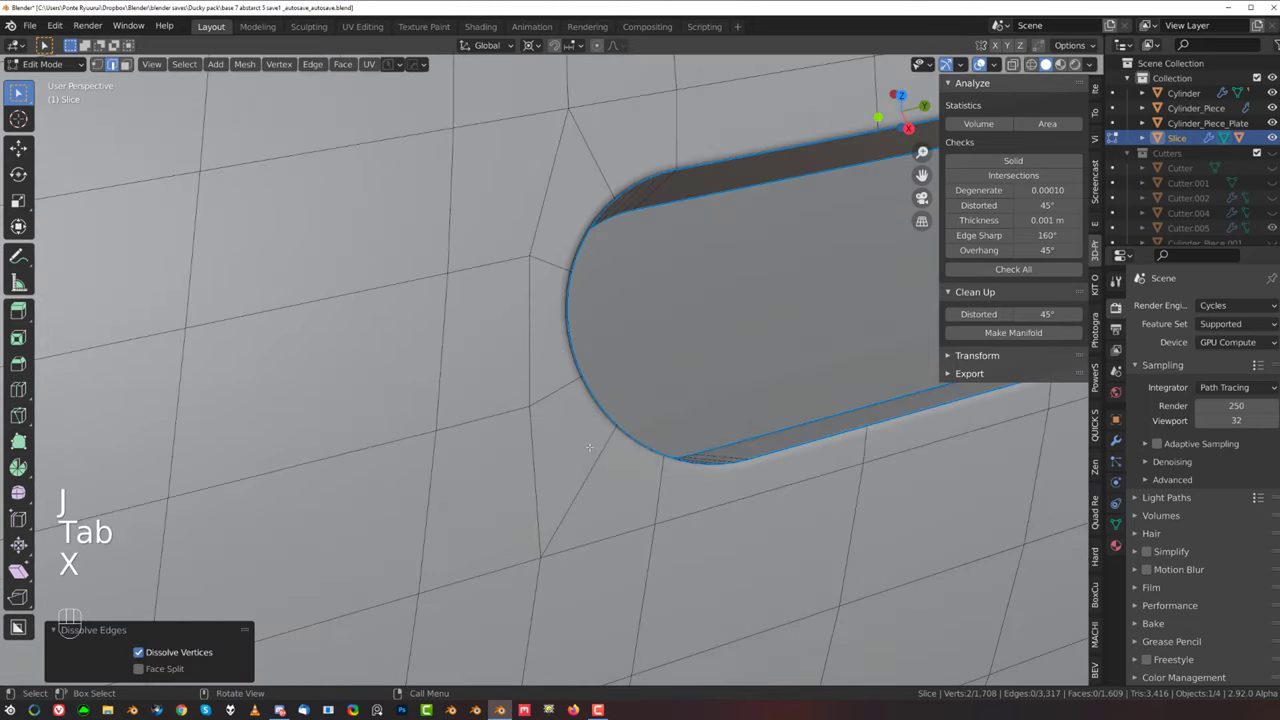
middle_click_drag(589, 447, 489, 369, "shift")
scroll(487, 375, "up", 3)
middle_click_drag(480, 415, 540, 375)
middle_click_drag(540, 375, 596, 376)
key("Tab")
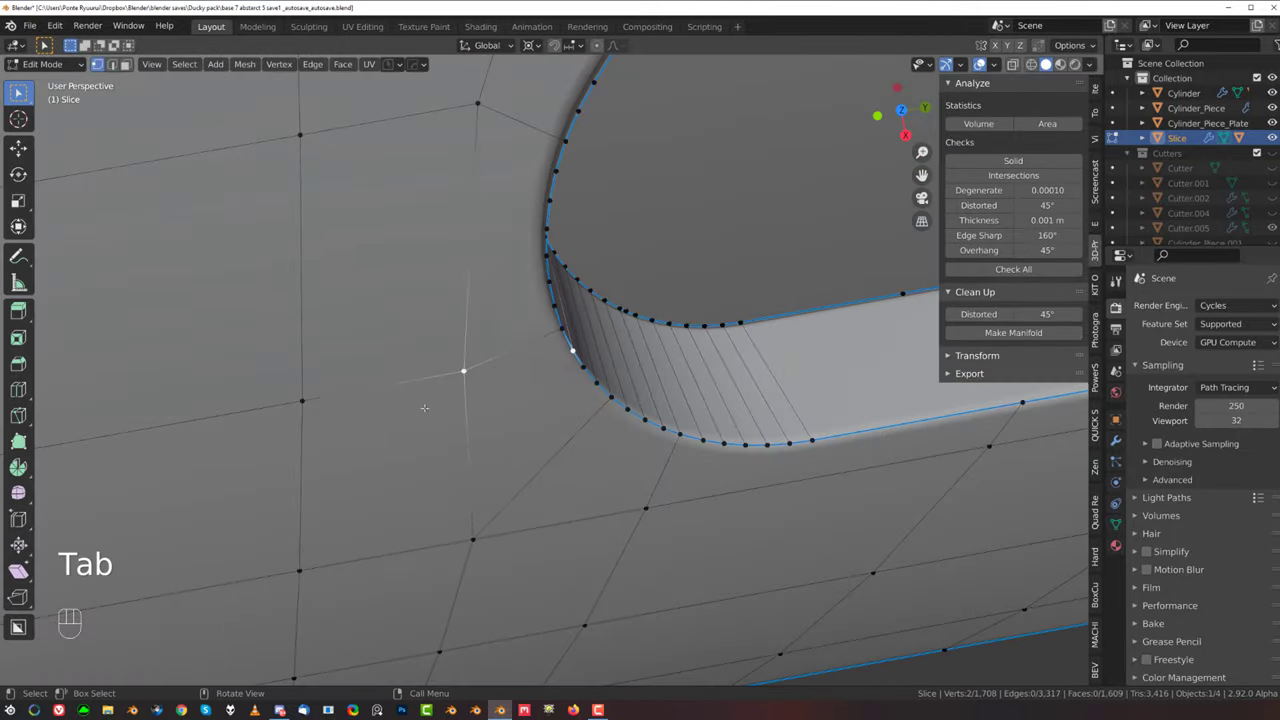
middle_click_drag(478, 366, 563, 406)
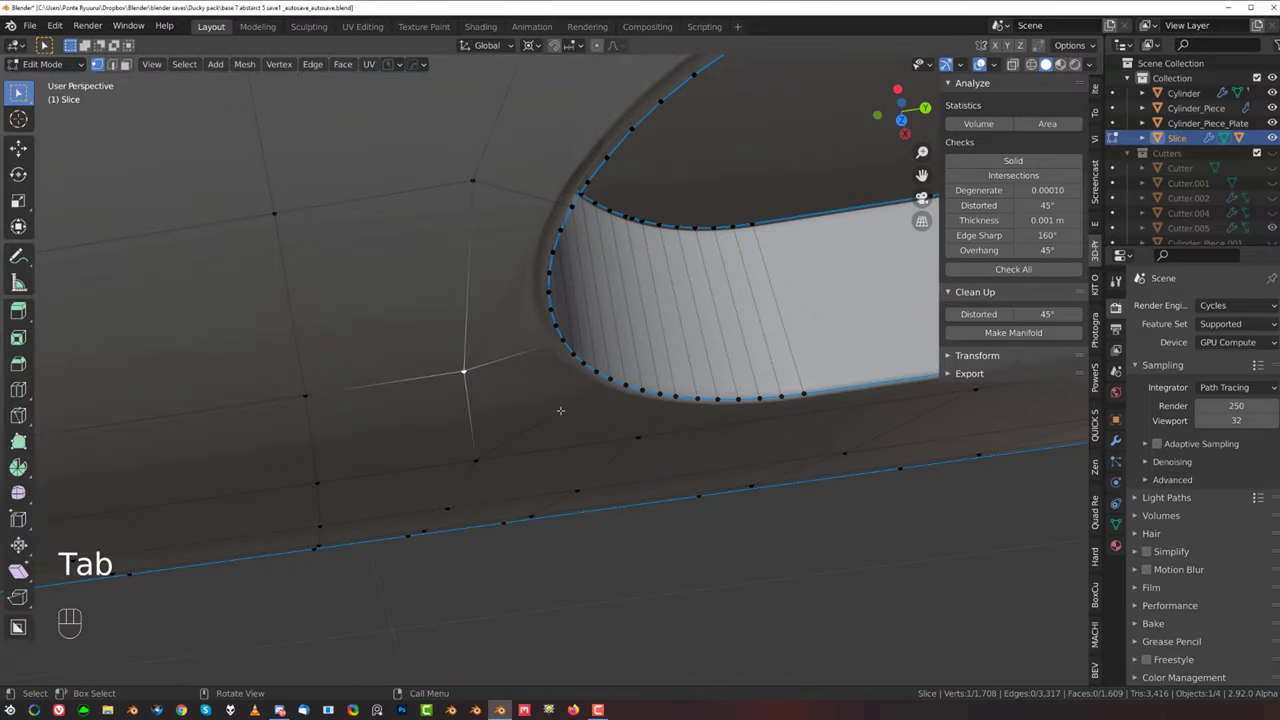
key("g")
key("g")
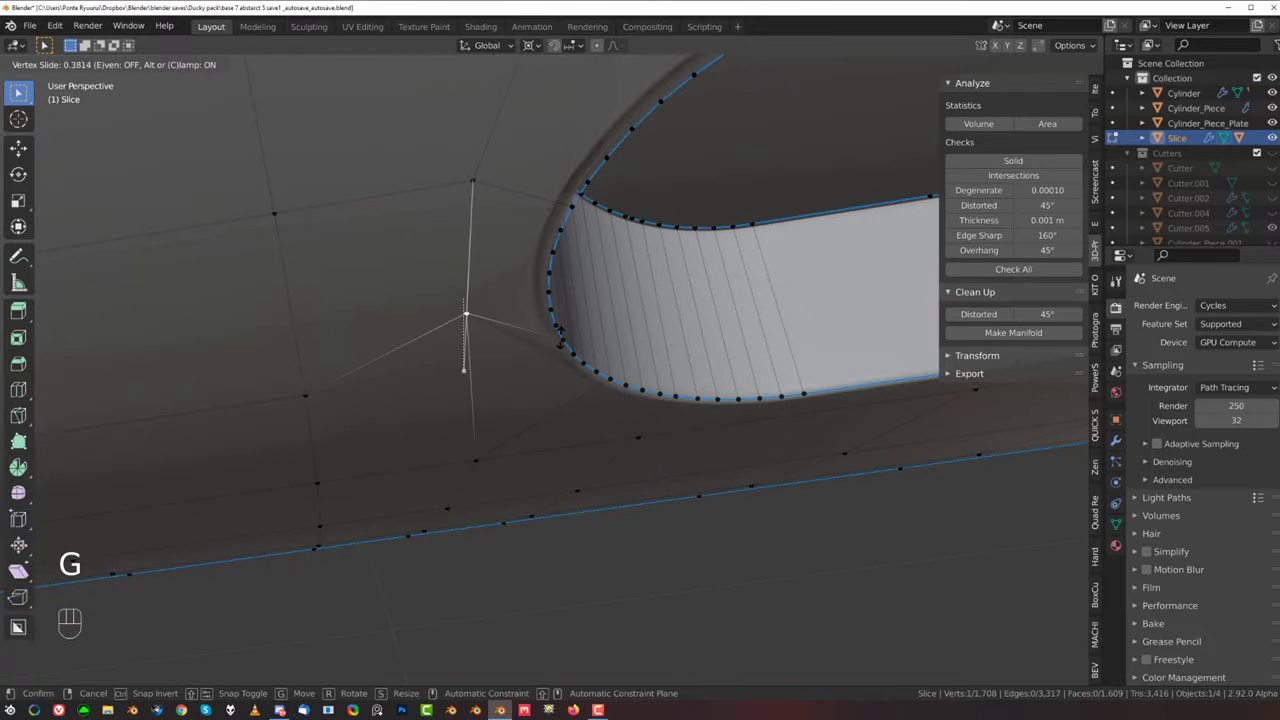
right_click(562, 393)
middle_click_drag(569, 389, 422, 207)
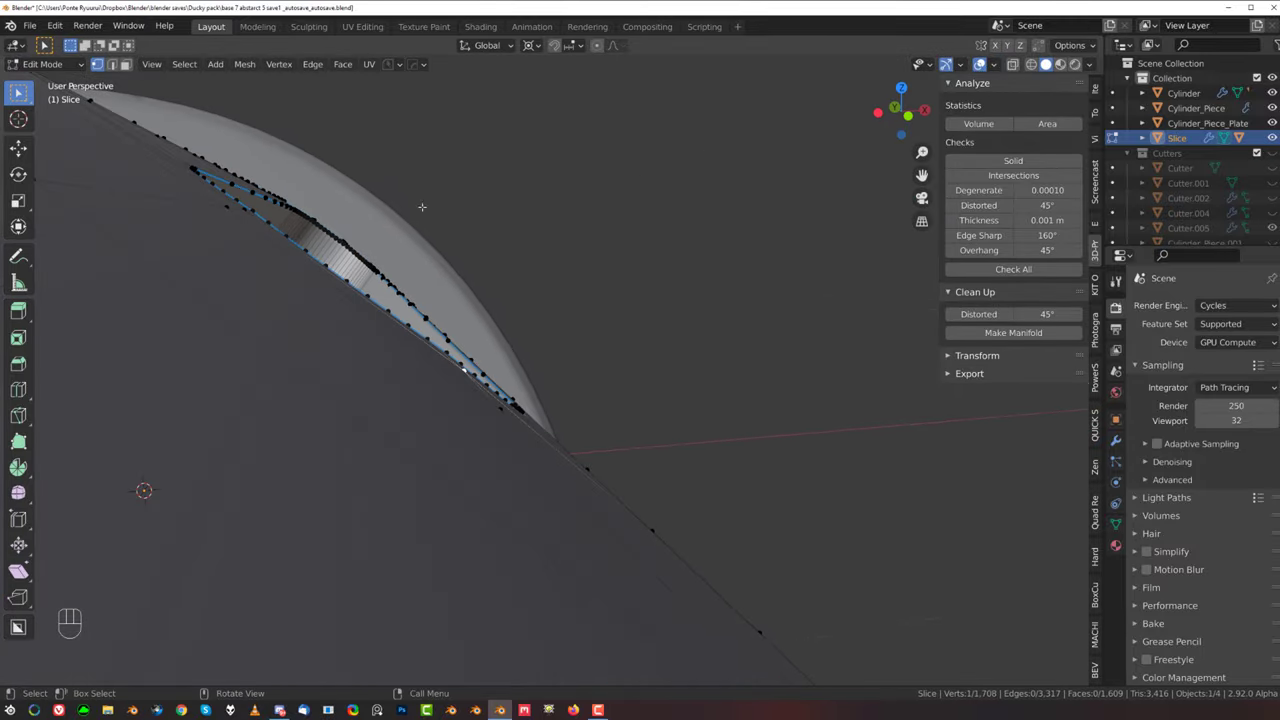
middle_click_drag(468, 281, 295, 360)
scroll(295, 360, "down", 6)
scroll(290, 364, "down", 2)
middle_click_drag(207, 463, 176, 430)
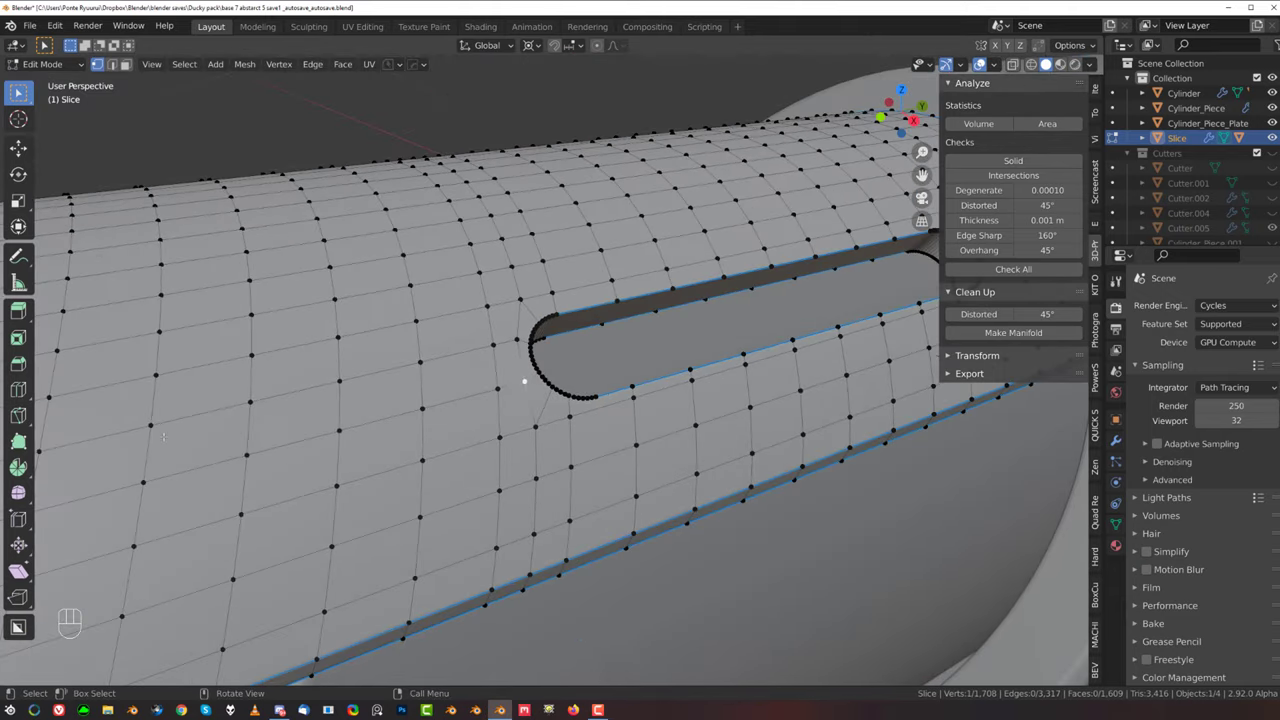
Step: Slide the vertex diagonally below the slot's rounded end along its edge towards the rim by a factor of about 0.7
scroll(554, 350, "up", 8)
middle_click_drag(406, 328, 426, 161, "shift")
scroll(508, 327, "up", 3)
scroll(556, 425, "down", 3)
left_click(410, 384)
scroll(483, 332, "down", 3)
middle_click_drag(483, 332, 478, 357, "shift")
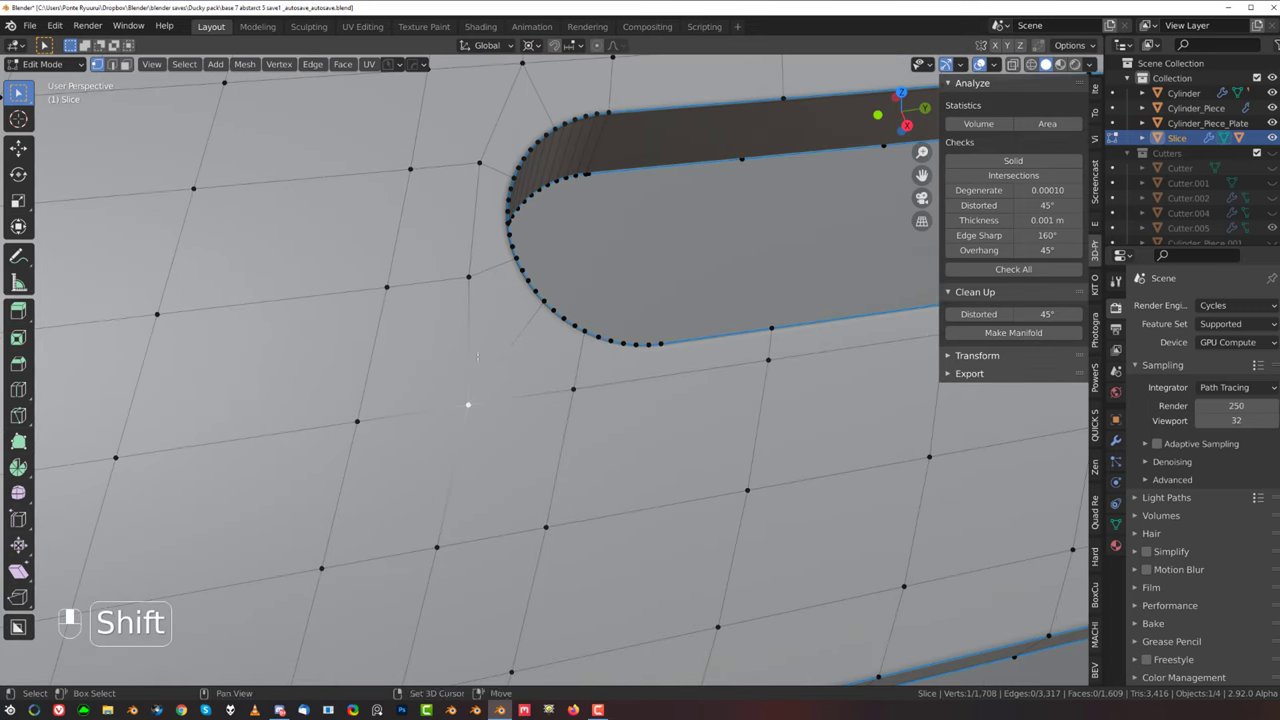
key("g")
key("g")
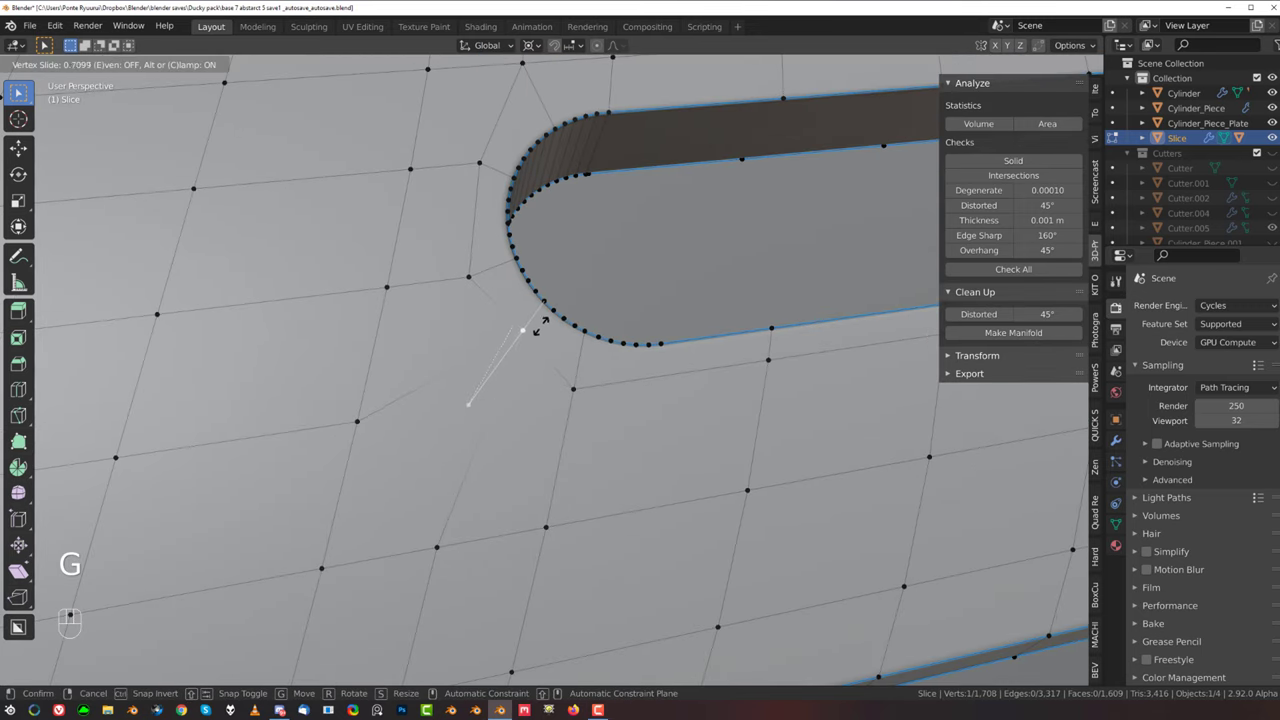
left_click(541, 326)
Step: Slide the two vertices beside the slot's rounded end along their edges closer to the rim
left_click(469, 277)
key("g")
key("g")
left_click(503, 266)
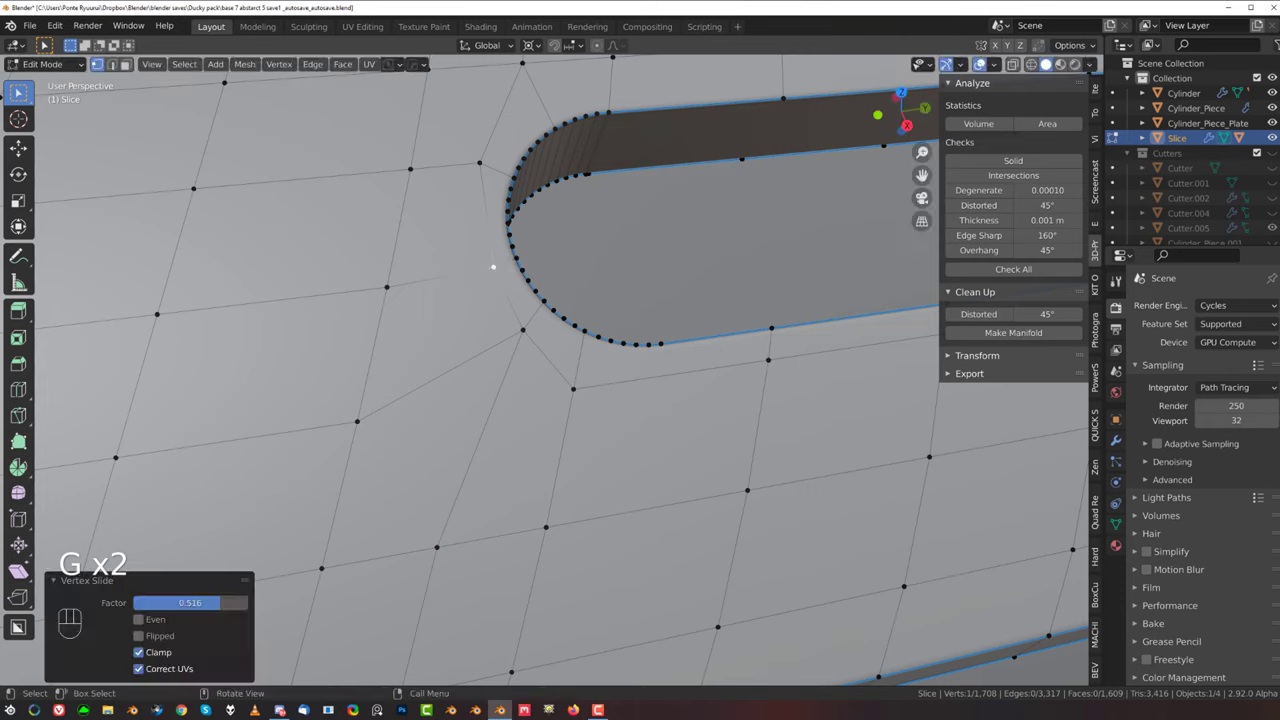
left_click(479, 155)
key("g")
key("g")
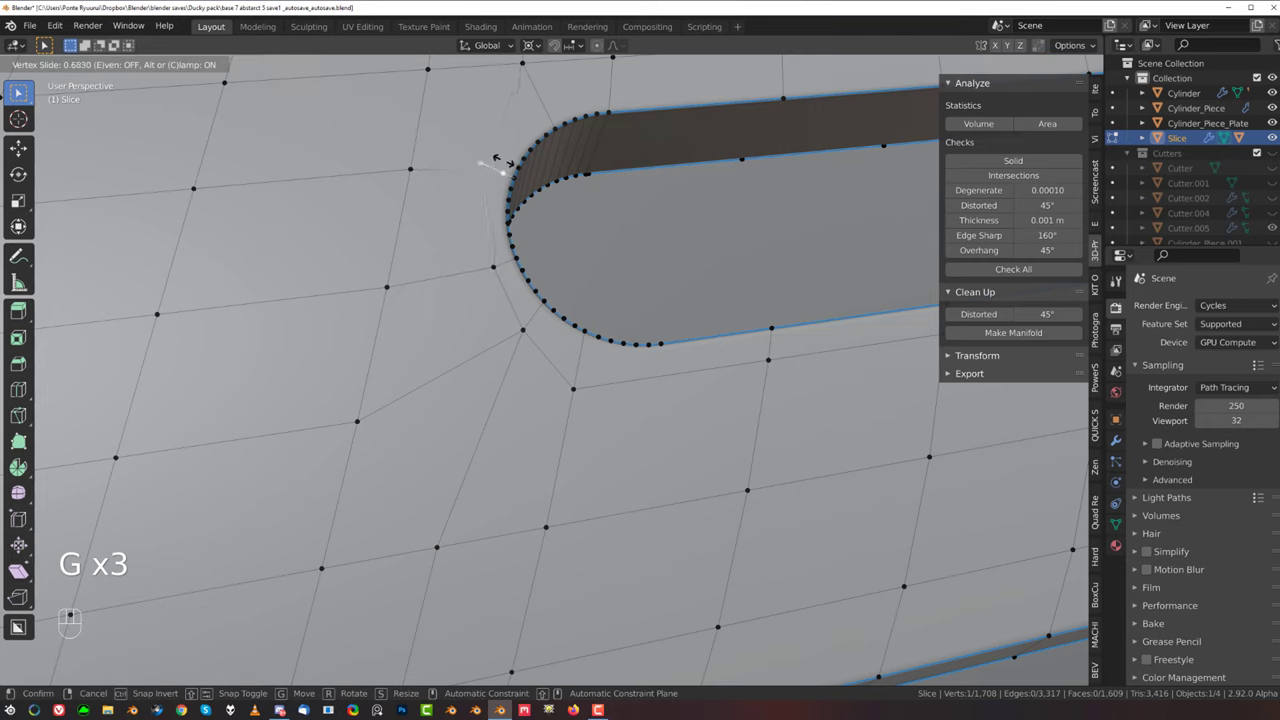
left_click(489, 162)
Step: Slide the two vertices above the slot's rounded end along their edges closer to the rim
left_click(521, 66)
key("g")
key("g")
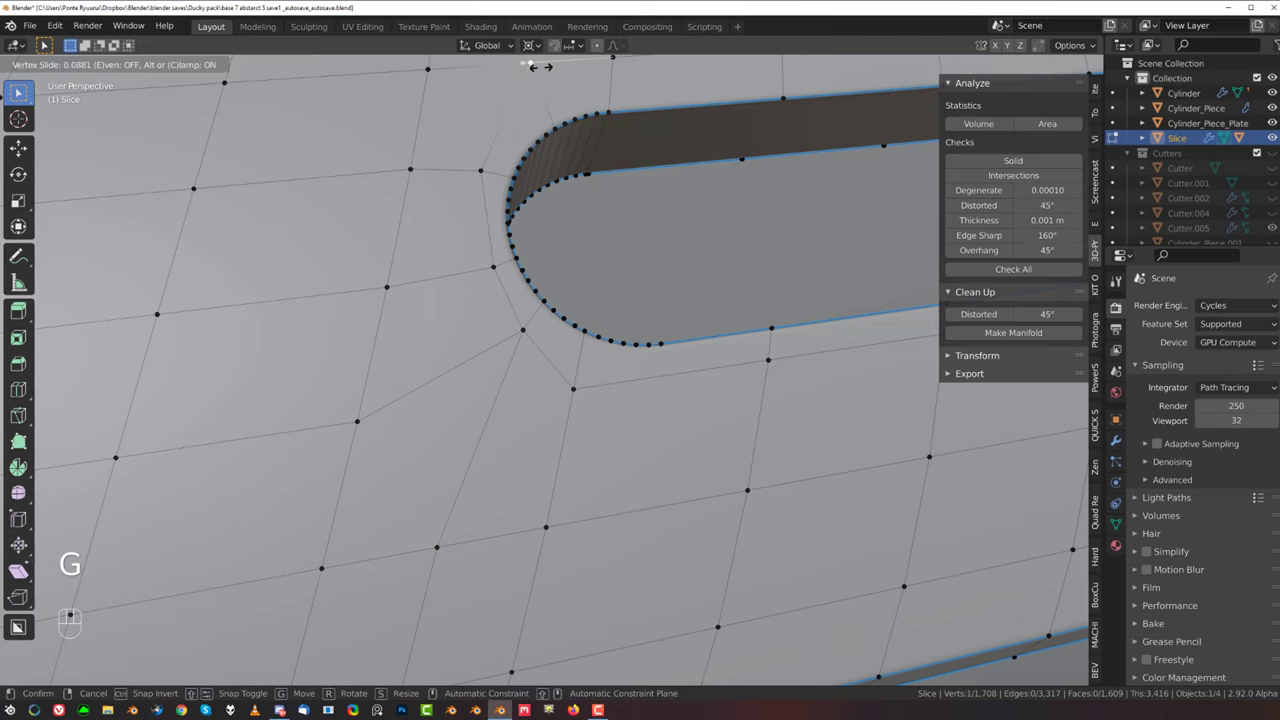
left_click(543, 89)
left_click(614, 62)
key("g")
key("g")
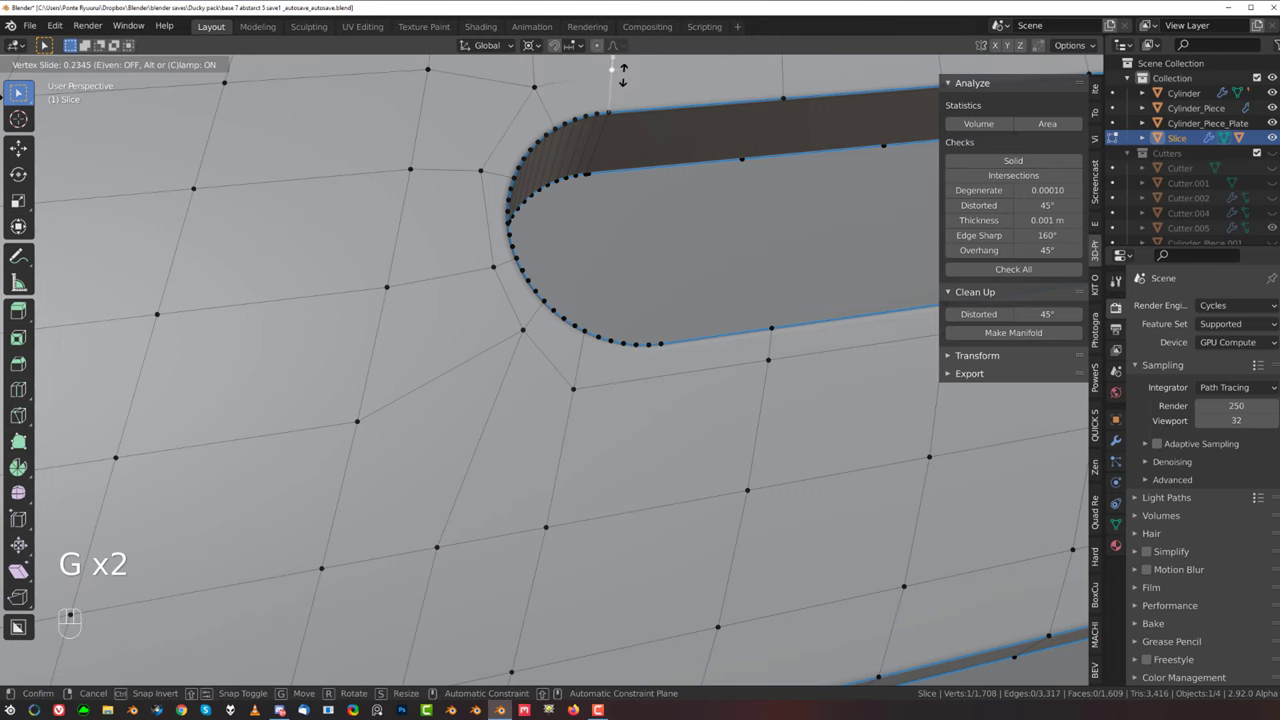
left_click(623, 83)
Step: Leave mesh editing and examine the shading around the rounded end with its tightened vertices
scroll(620, 88, "down", 3)
scroll(589, 209, "up", 1)
middle_click_drag(575, 135, 537, 251, "shift")
key("Tab")
scroll(565, 345, "up", 2)
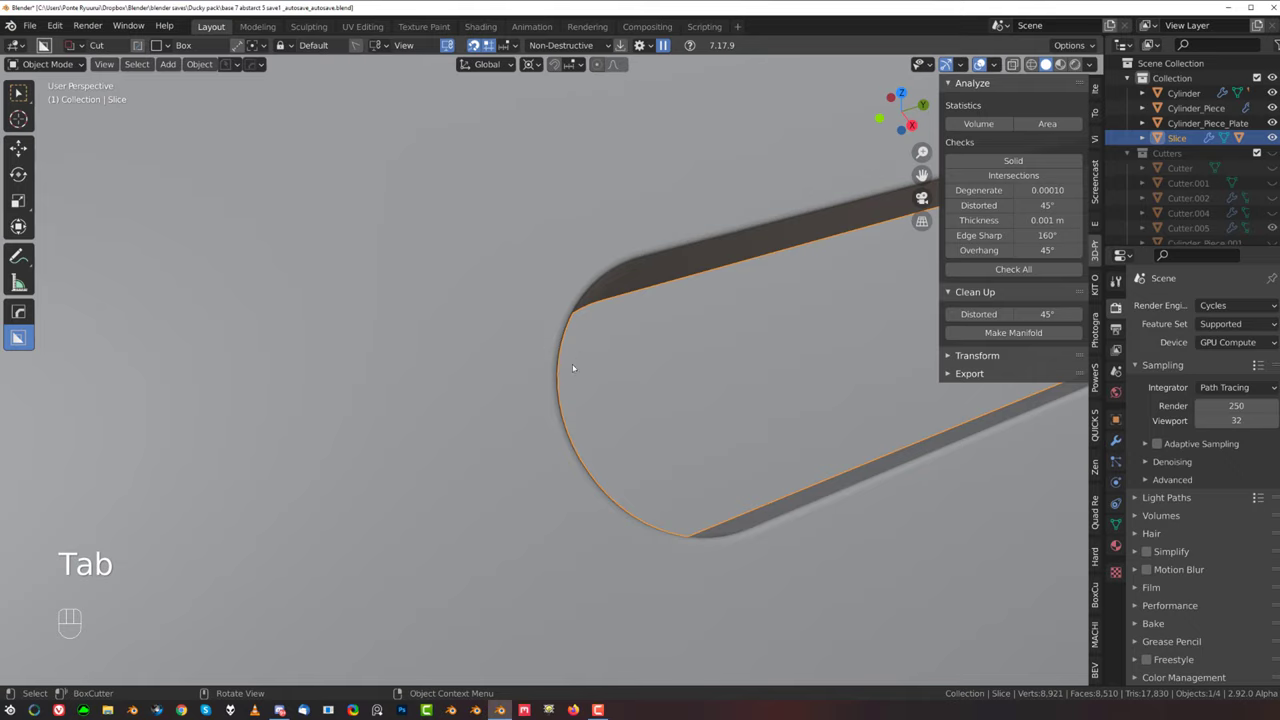
middle_click_drag(571, 366, 566, 420)
scroll(600, 380, "down", 2)
middle_click_drag(650, 325, 683, 263, "shift")
scroll(640, 285, "up", 1)
middle_click_drag(608, 306, 597, 266)
Step: Examine the shading and the mesh around the slot's opposite rounded end
scroll(560, 310, "down", 4)
middle_click_drag(474, 369, 185, 374, "shift")
middle_click_drag(770, 253, 476, 455, "shift")
scroll(444, 323, "up", 5)
middle_click_drag(498, 262, 537, 400)
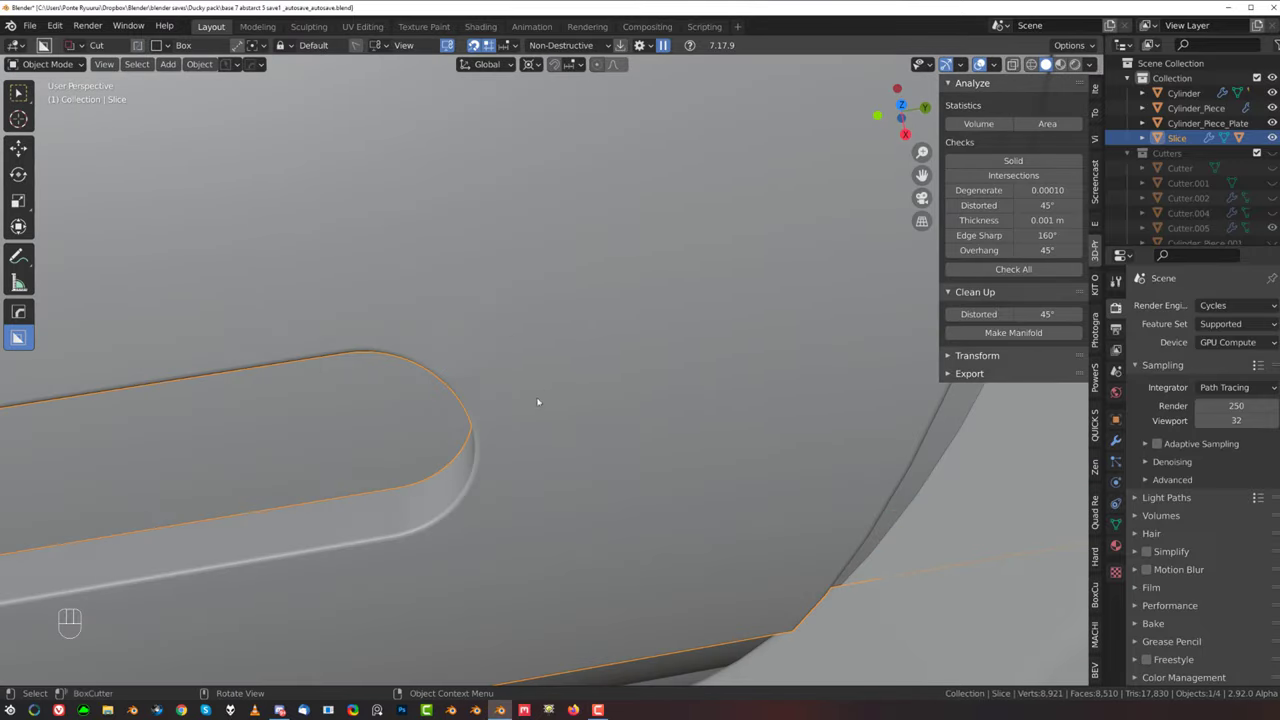
scroll(528, 388, "up", 3)
left_click(546, 370)
key("Tab")
middle_click_drag(500, 450, 600, 268, "shift")
key("Tab")
left_click(599, 266)
Step: In mesh editing, slide the vertex beside the upper curve of the opposite rounded end closer to the rim
key("Tab")
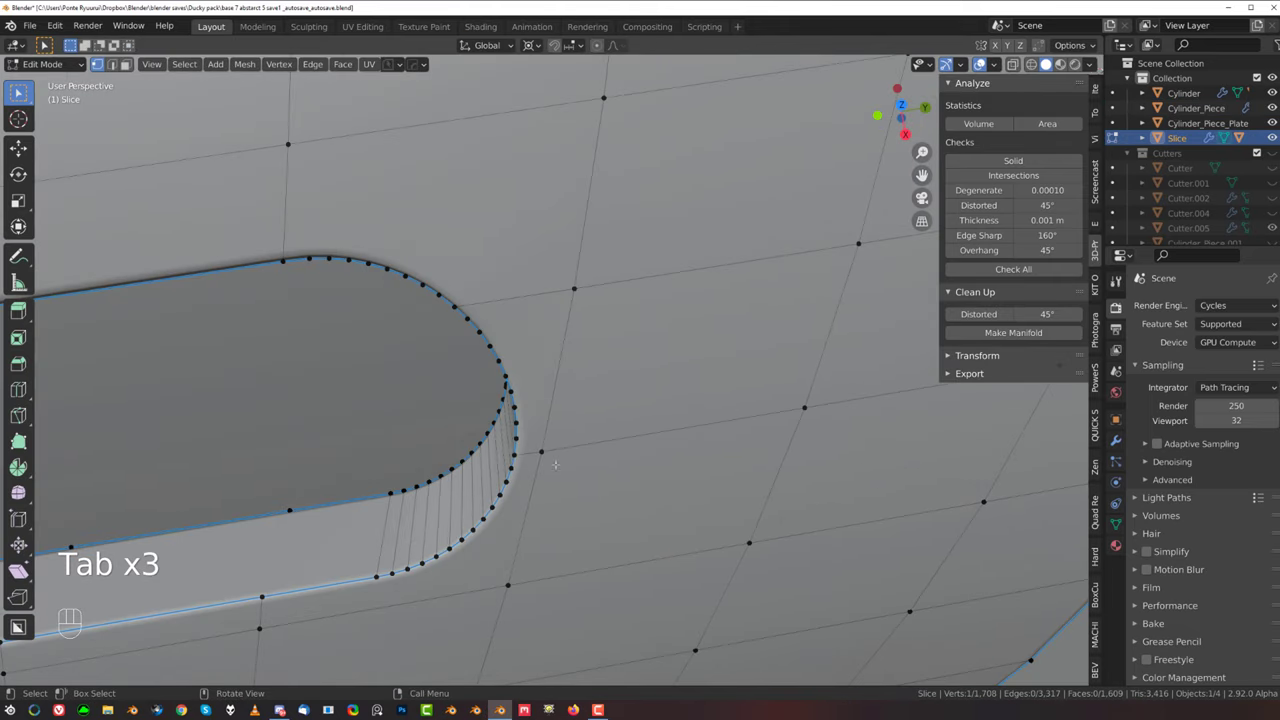
key("g")
key("g")
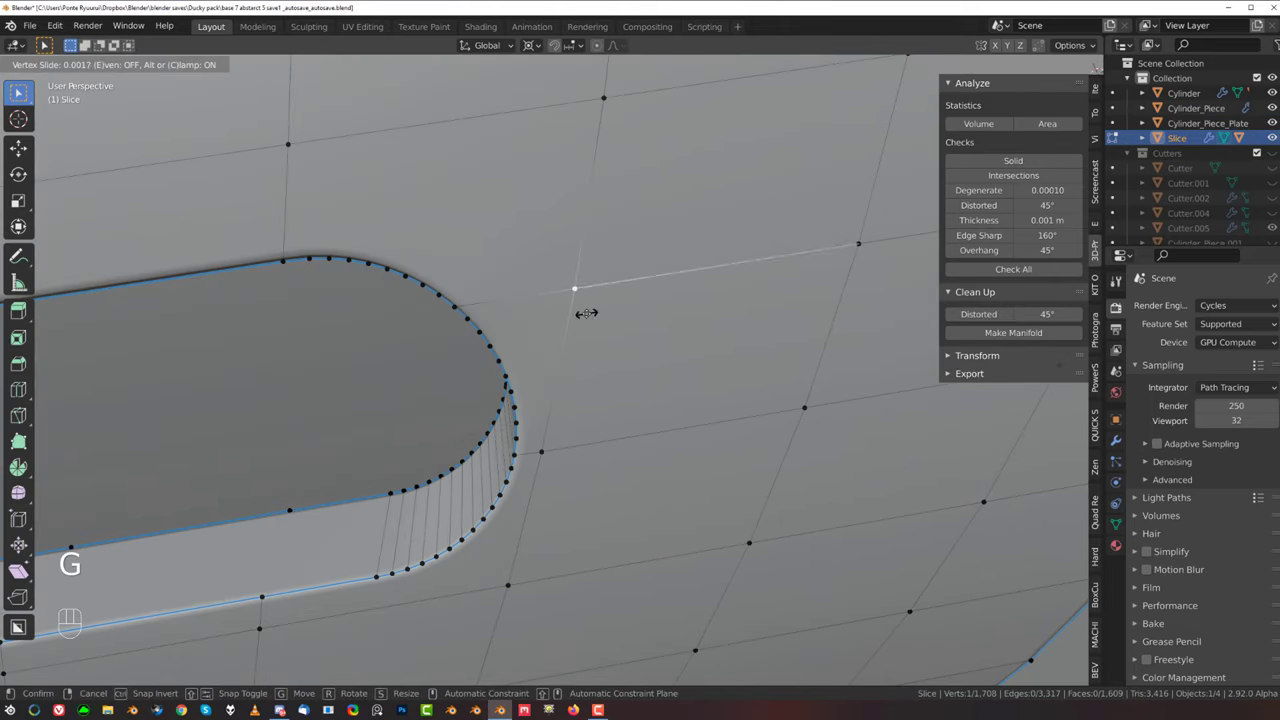
left_click(541, 325)
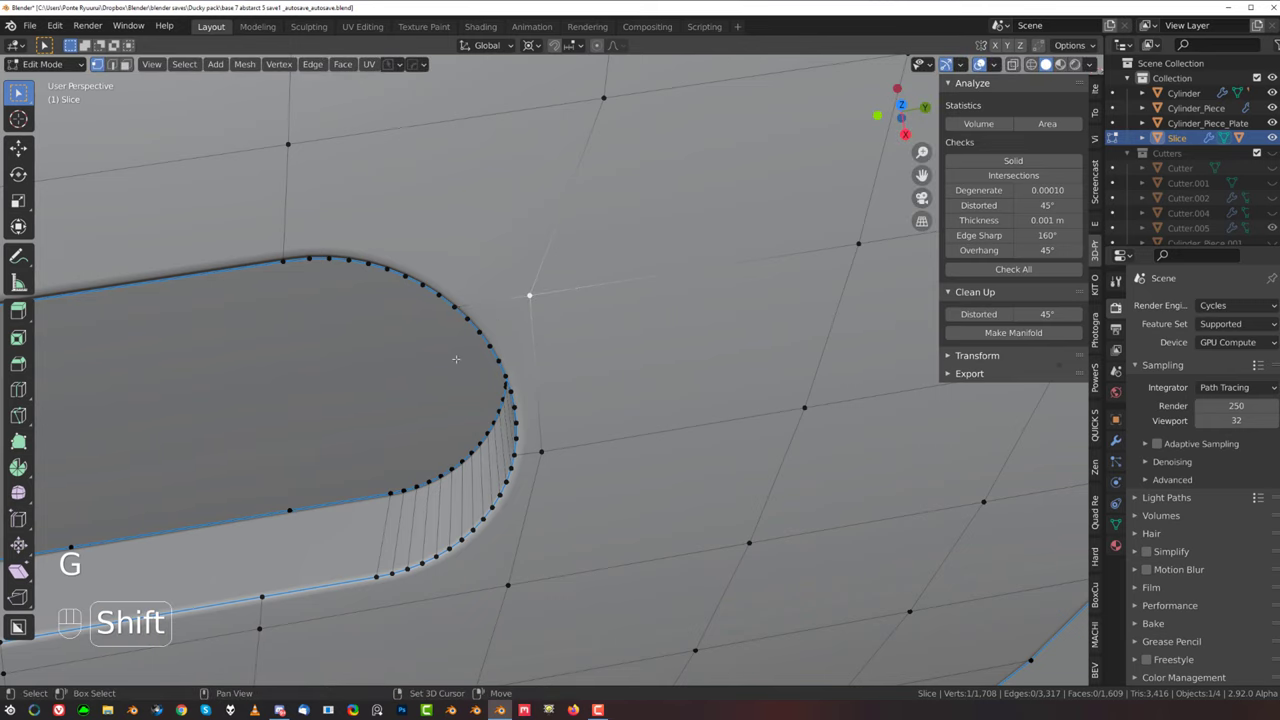
Step: Connect that vertex to a lower rim vertex and dissolve its old edge to the rim
key("ctrl+z")
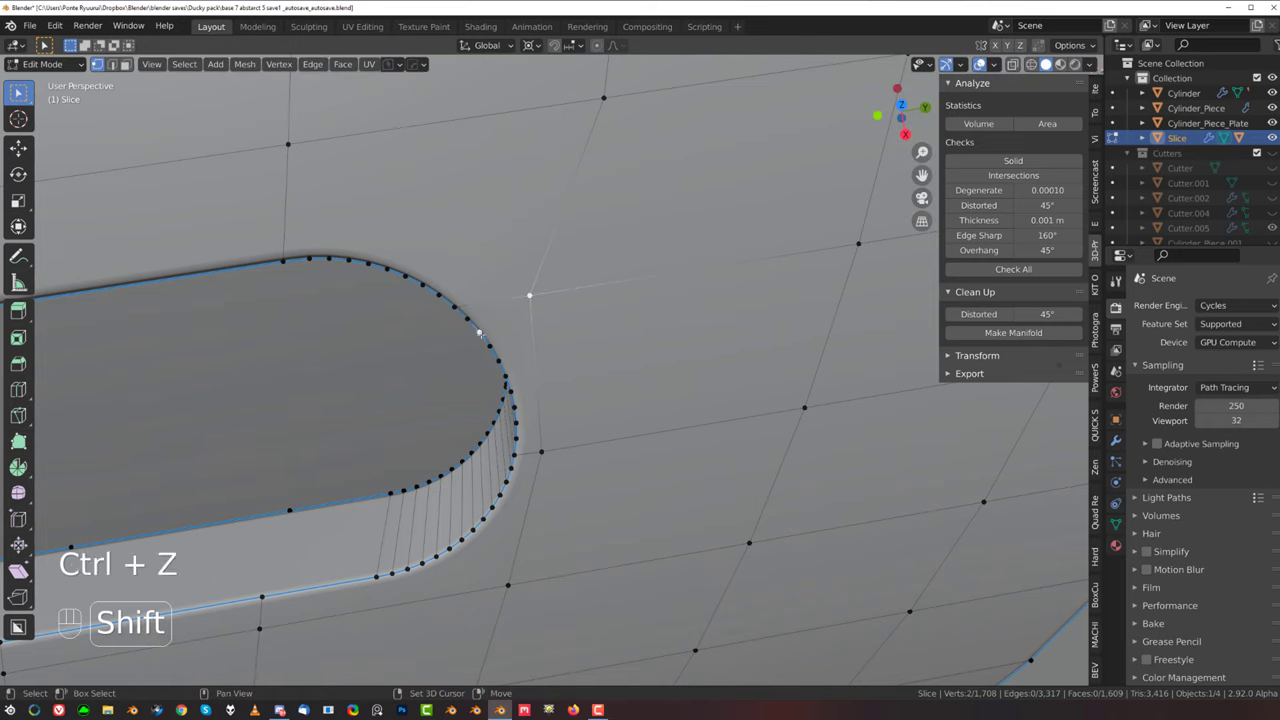
key("Tab")
key("x")
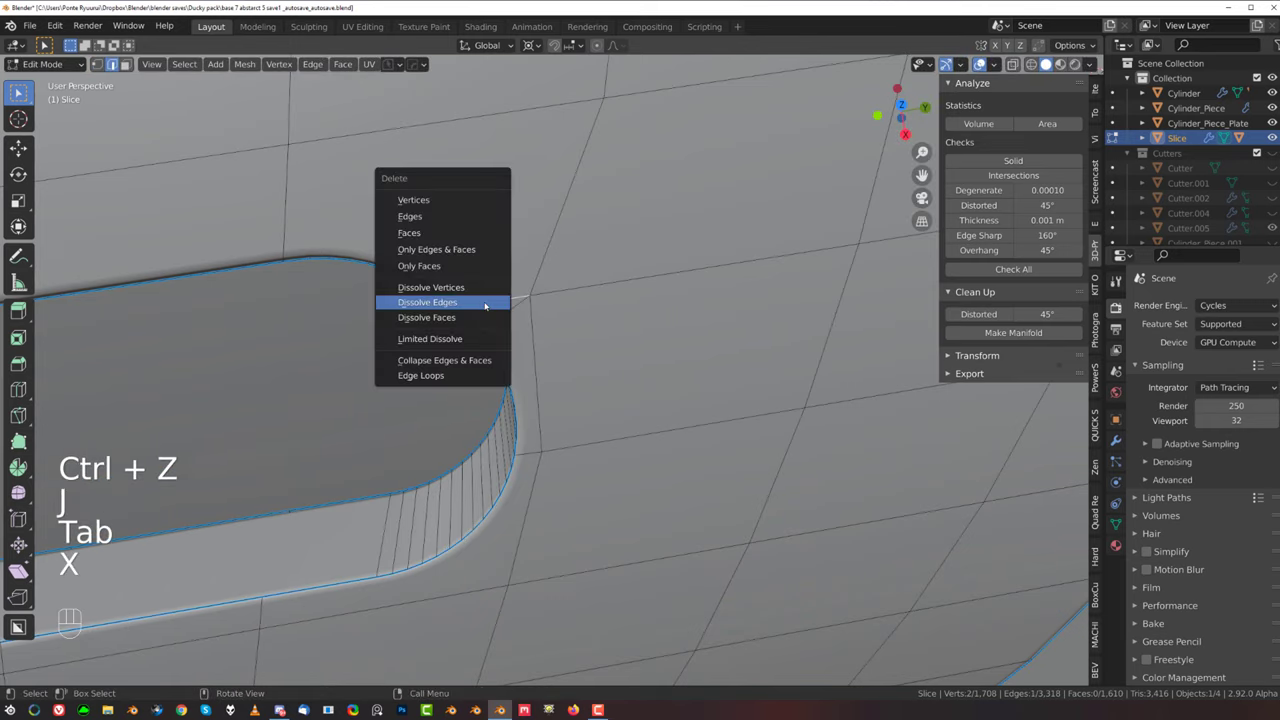
left_click(487, 305)
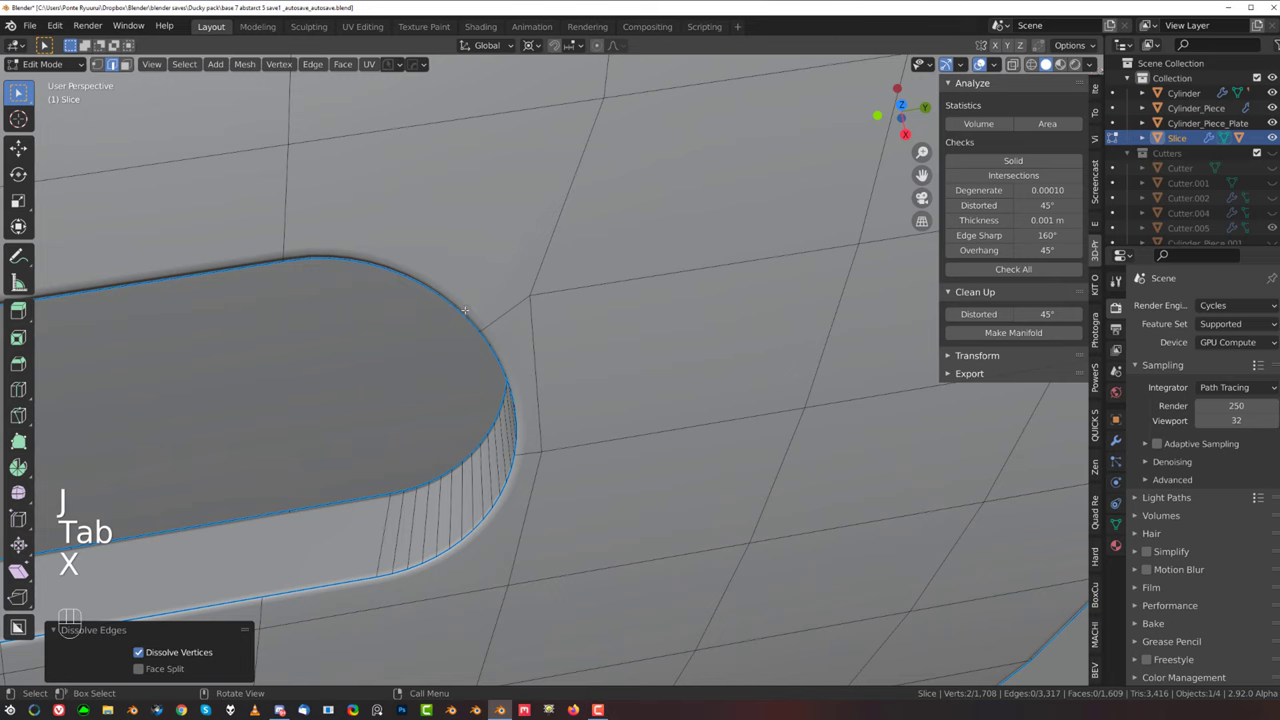
Step: Add one centred loop cut above the opposite rounded end and connect its end vertex to the rim and the adjacent corner vertex
middle_click_drag(465, 310, 398, 235)
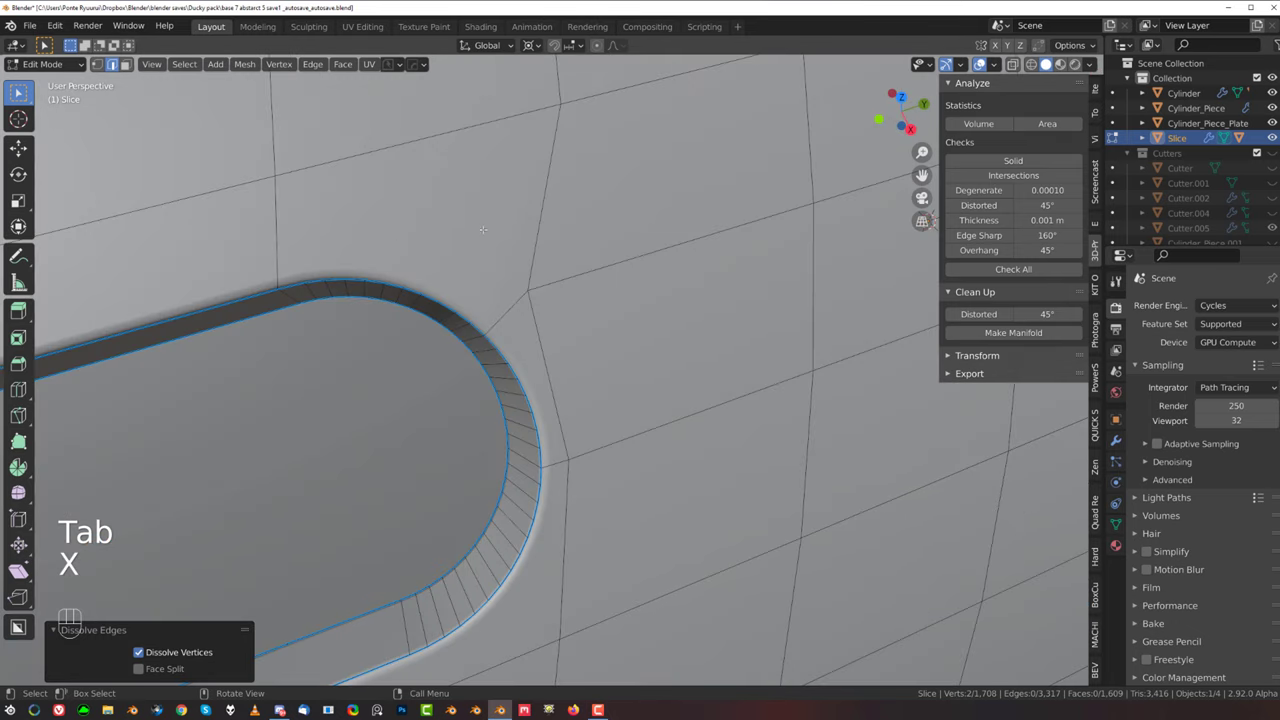
key("ctrl+r")
left_click(414, 143)
right_click(416, 143)
key("Tab")
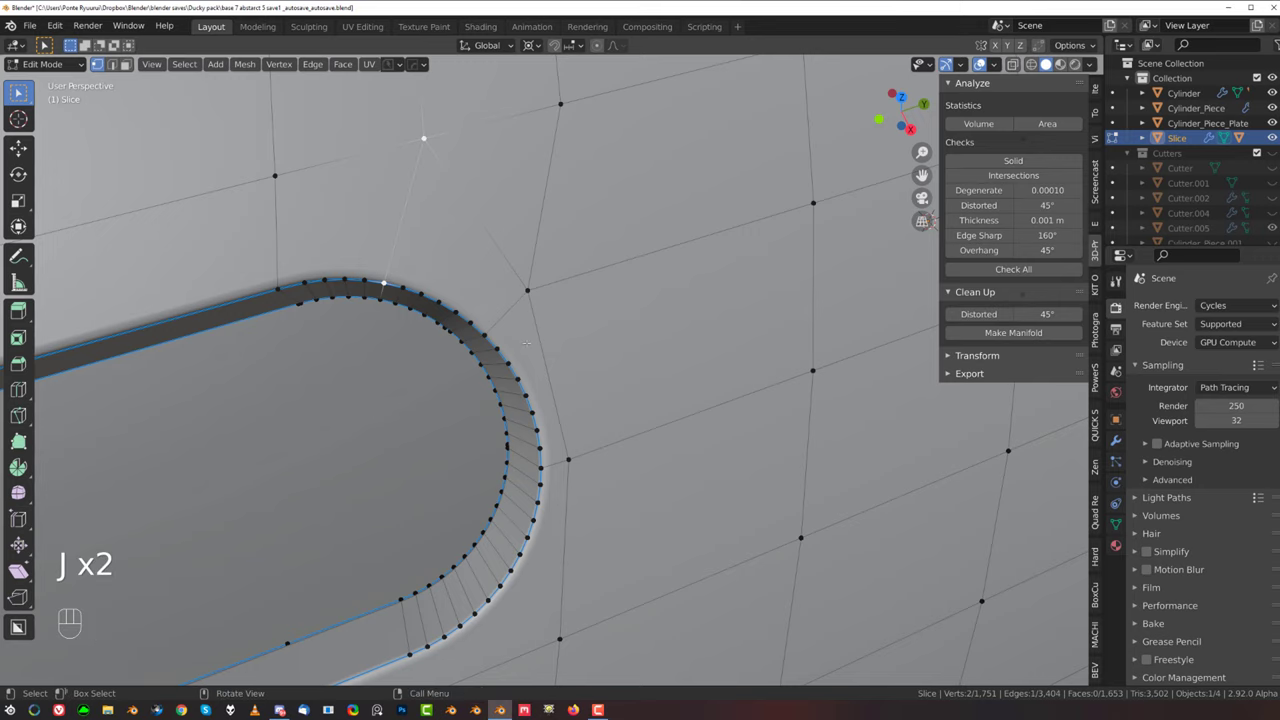
Step: Check the shading around the rounded end and slide the vertex beside its upper curve closer to the rim
scroll(559, 327, "down", 4)
scroll(540, 325, "up", 4)
key("Tab")
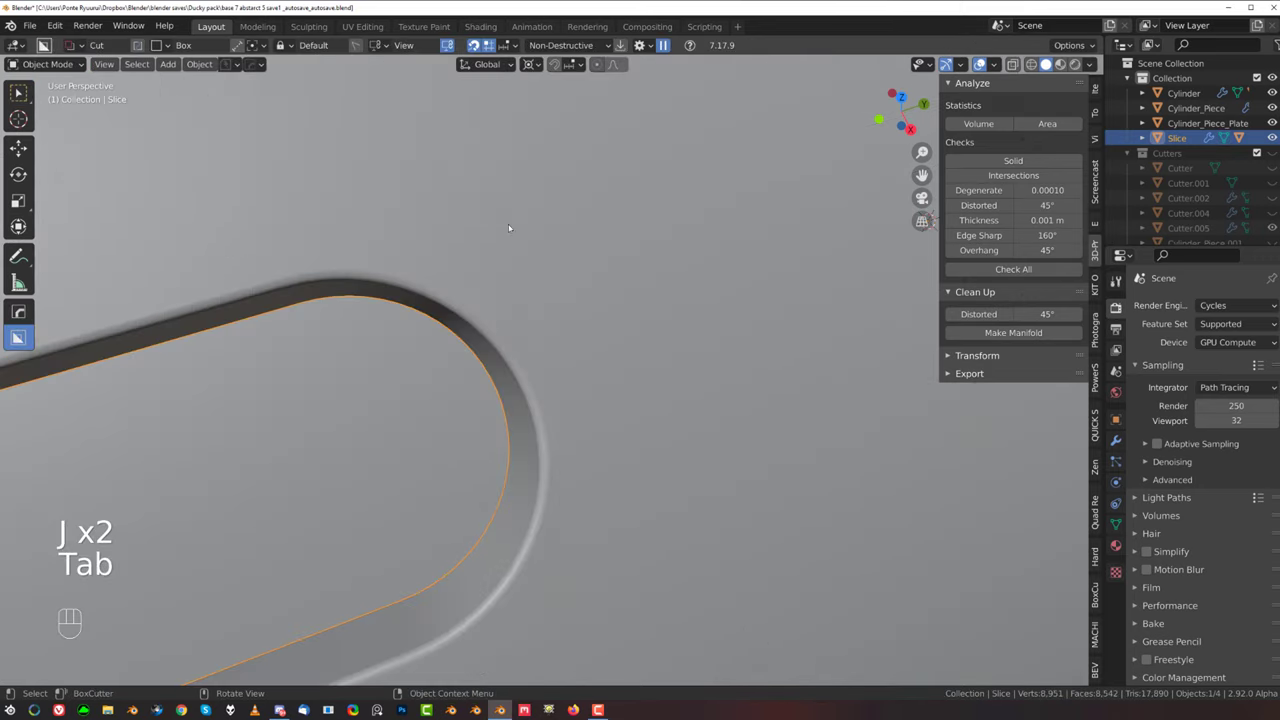
middle_click_drag(511, 229, 559, 371)
key("Tab")
scroll(495, 334, "down", 1)
left_click(547, 282)
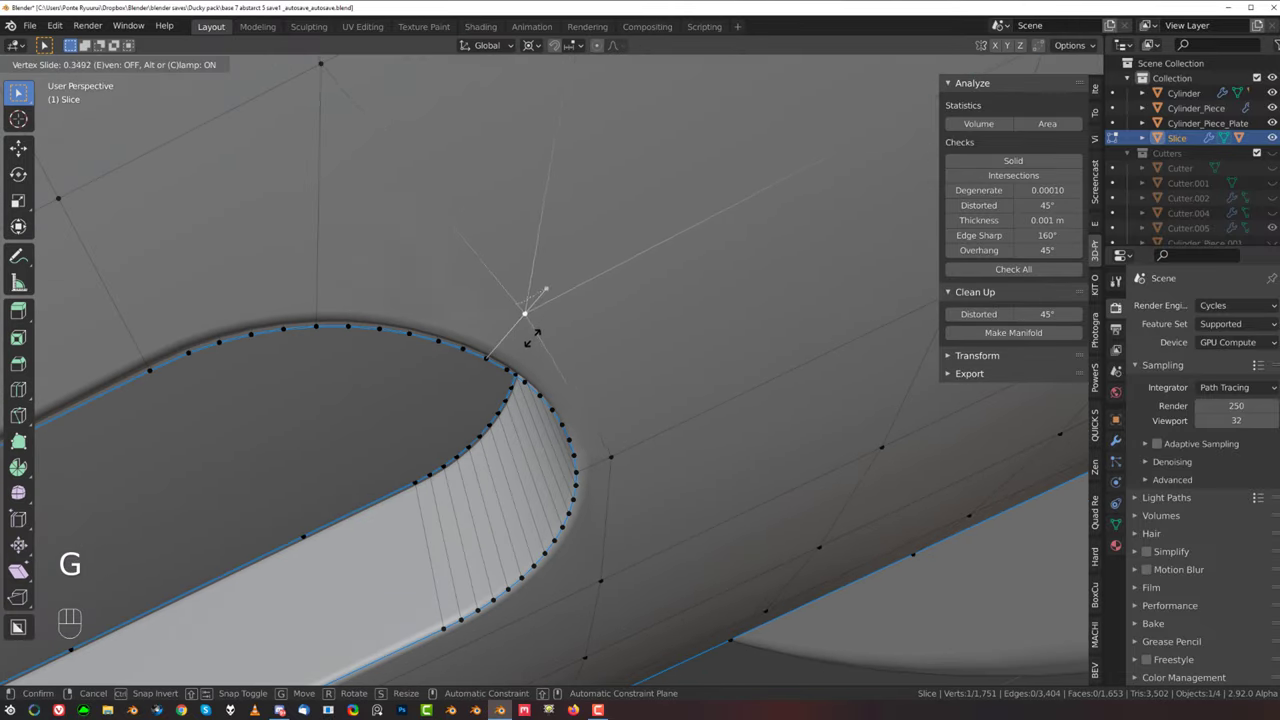
left_click(531, 334)
key("Tab")
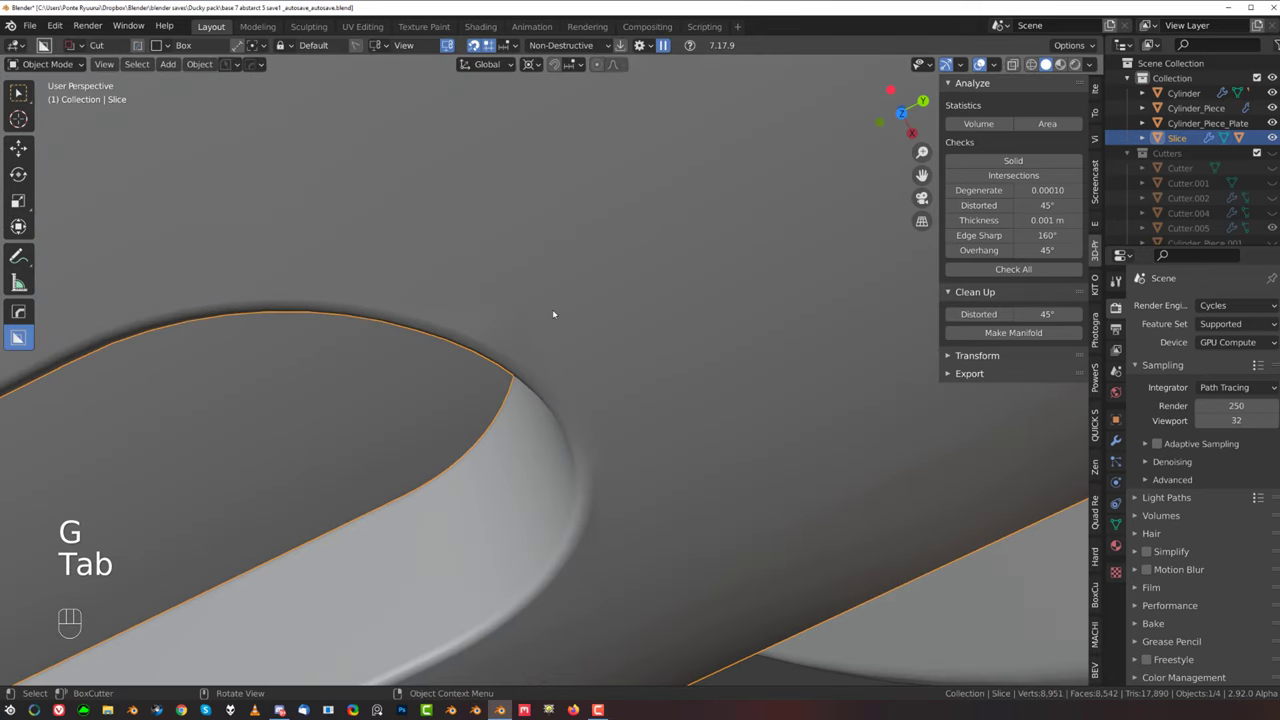
Step: Connect the mesh vertex below the rounded end to the nearest vertex on the lower curve of the slot's rim
middle_click_drag(553, 314, 392, 529)
key("Tab")
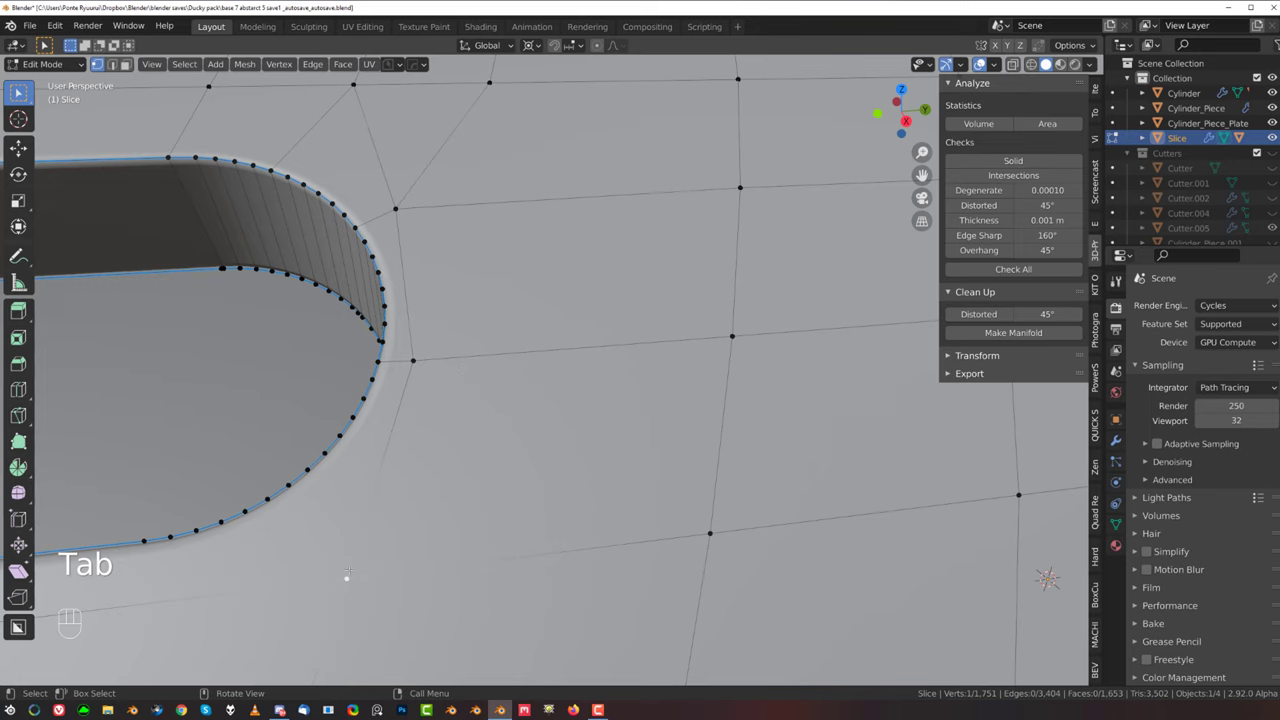
key("j")
scroll(574, 462, "down", 8)
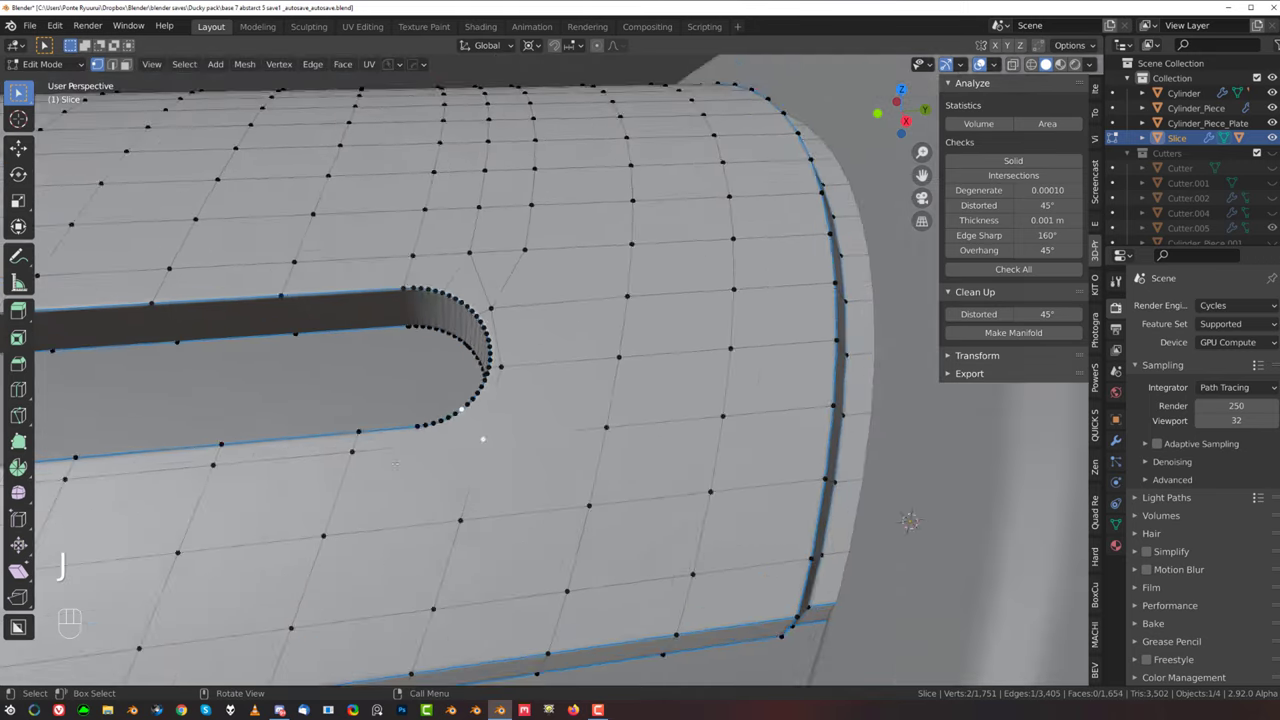
middle_click_drag(574, 462, 574, 420, "shift")
scroll(574, 420, "up", 2)
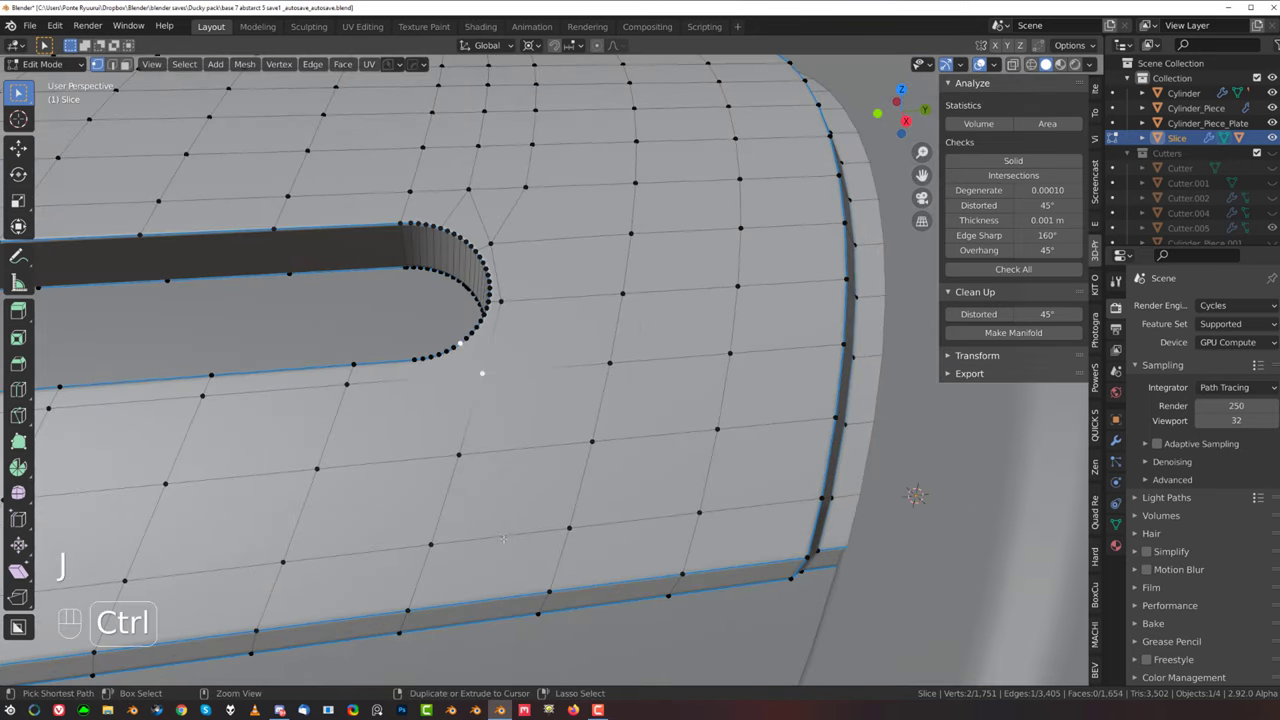
key("ctrl+r")
scroll(525, 466, "down", 3)
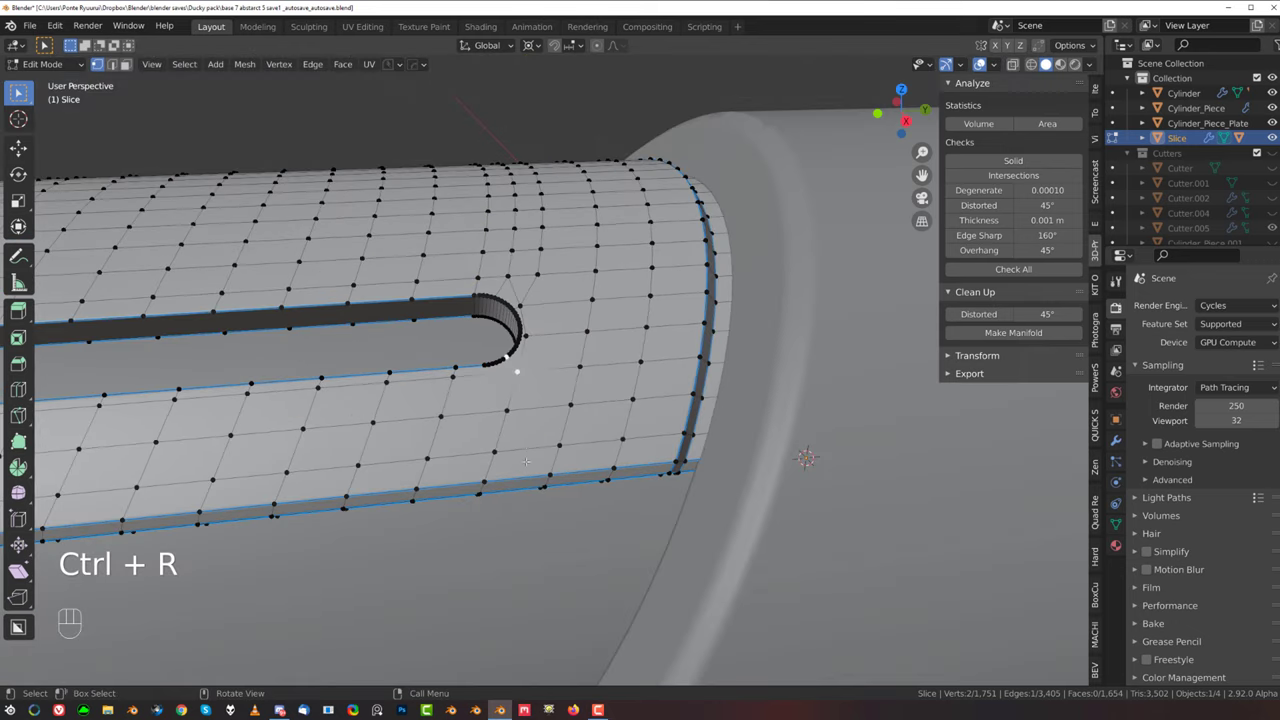
Step: Dissolve the diagonal edge running from the loop cut's end above the slot to the vertex beside the rounded end's upper curve
middle_click_drag(537, 307, 552, 371)
scroll(550, 370, "up", 3)
middle_click_drag(517, 328, 512, 290)
middle_click_drag(506, 188, 504, 272, "shift")
key("Tab")
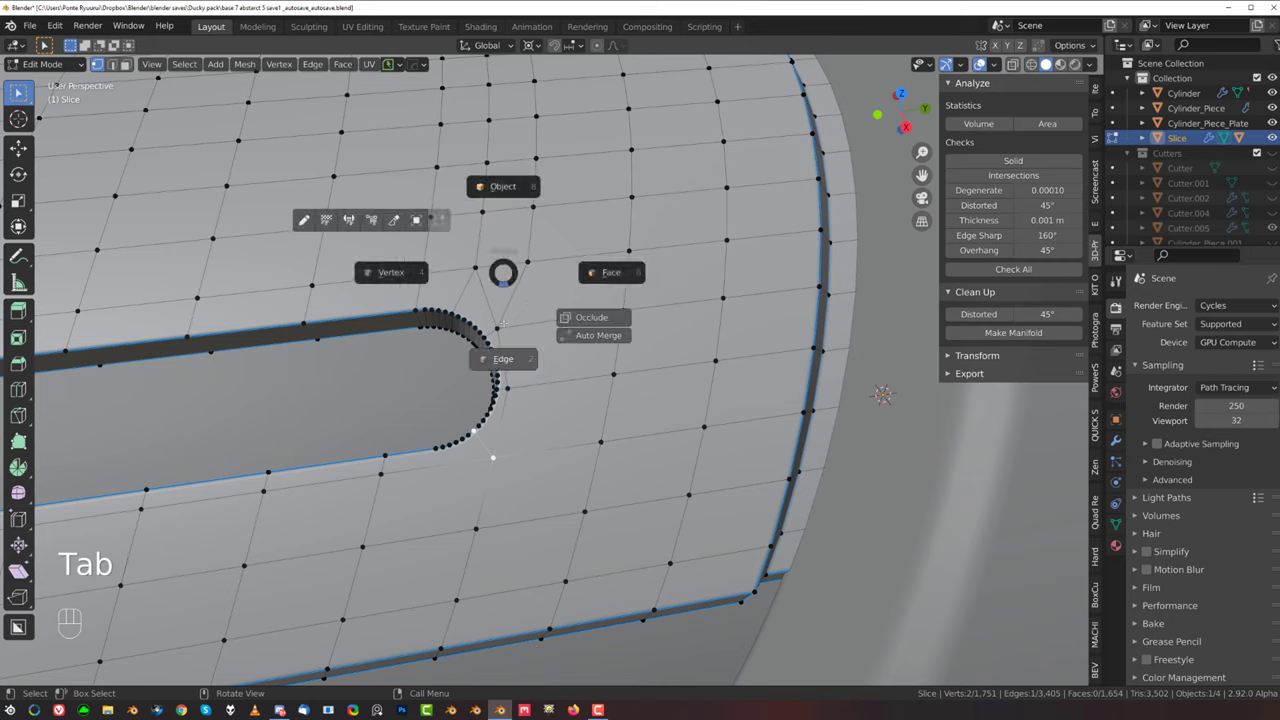
left_click(505, 358)
key("x")
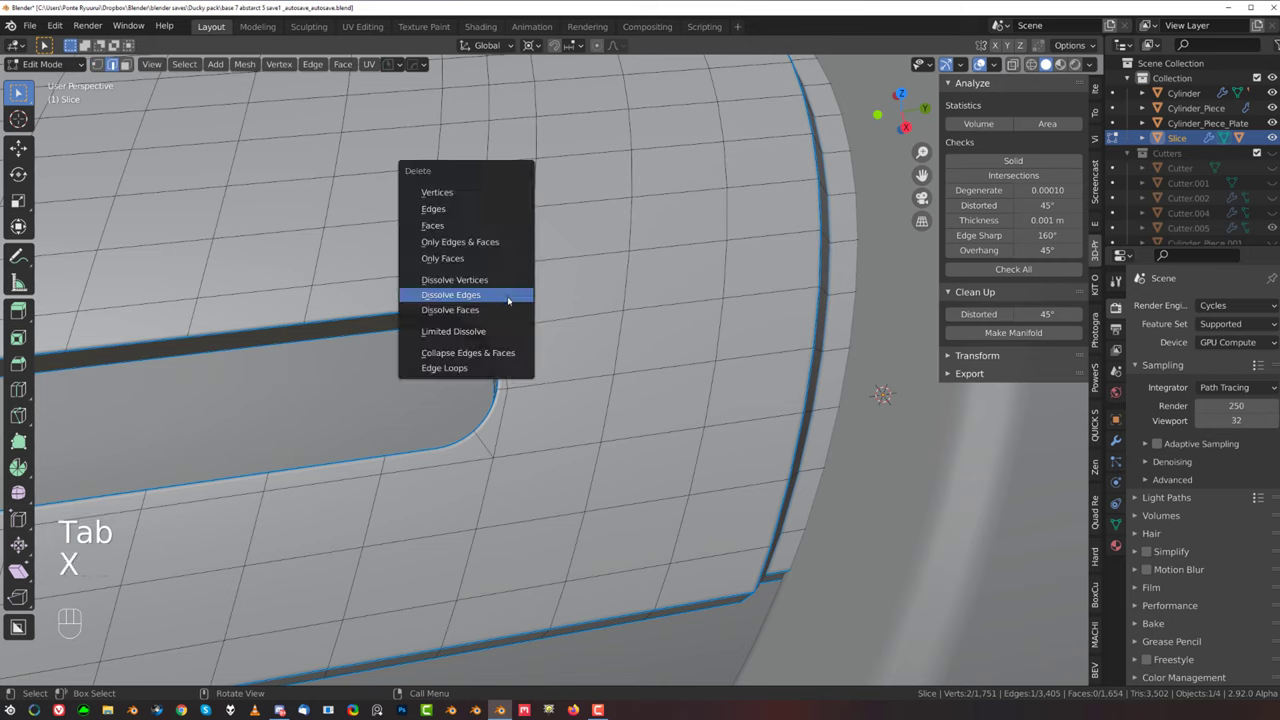
left_click(508, 298)
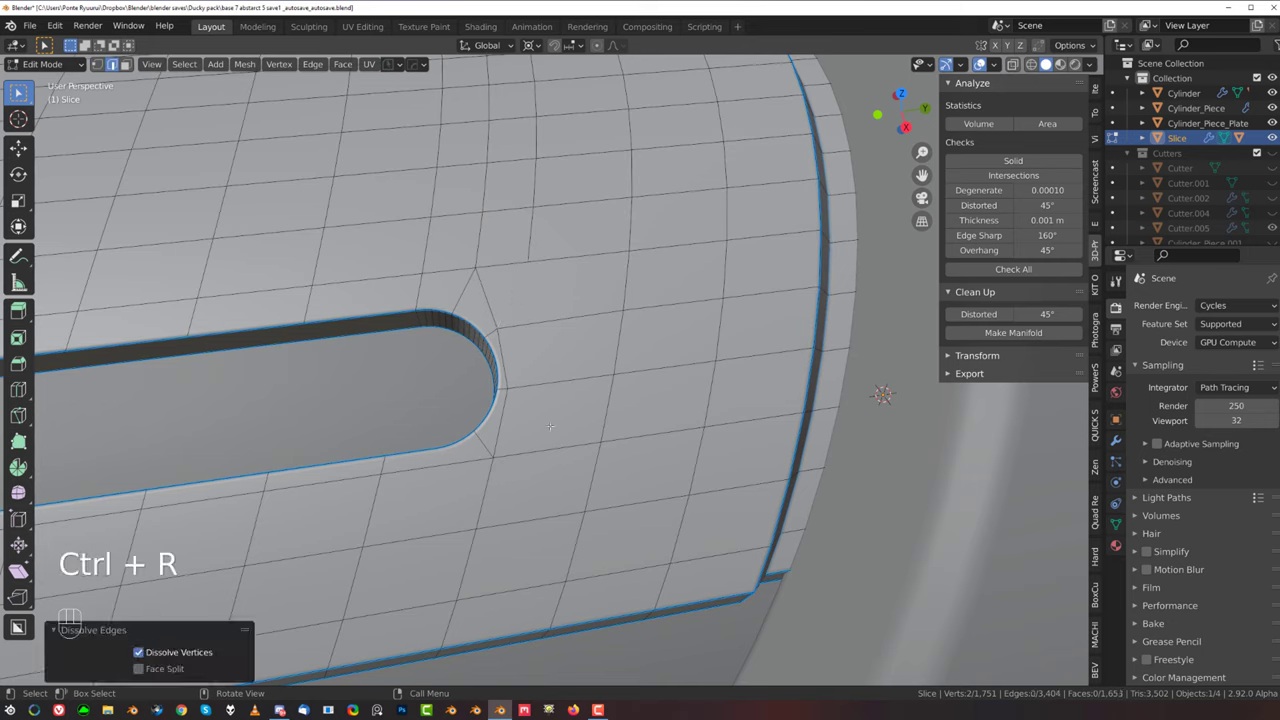
Step: Knife-cut a new edge line from the open loop end above the slot, past the rounded end, down toward the slice's lower edge
key("k")
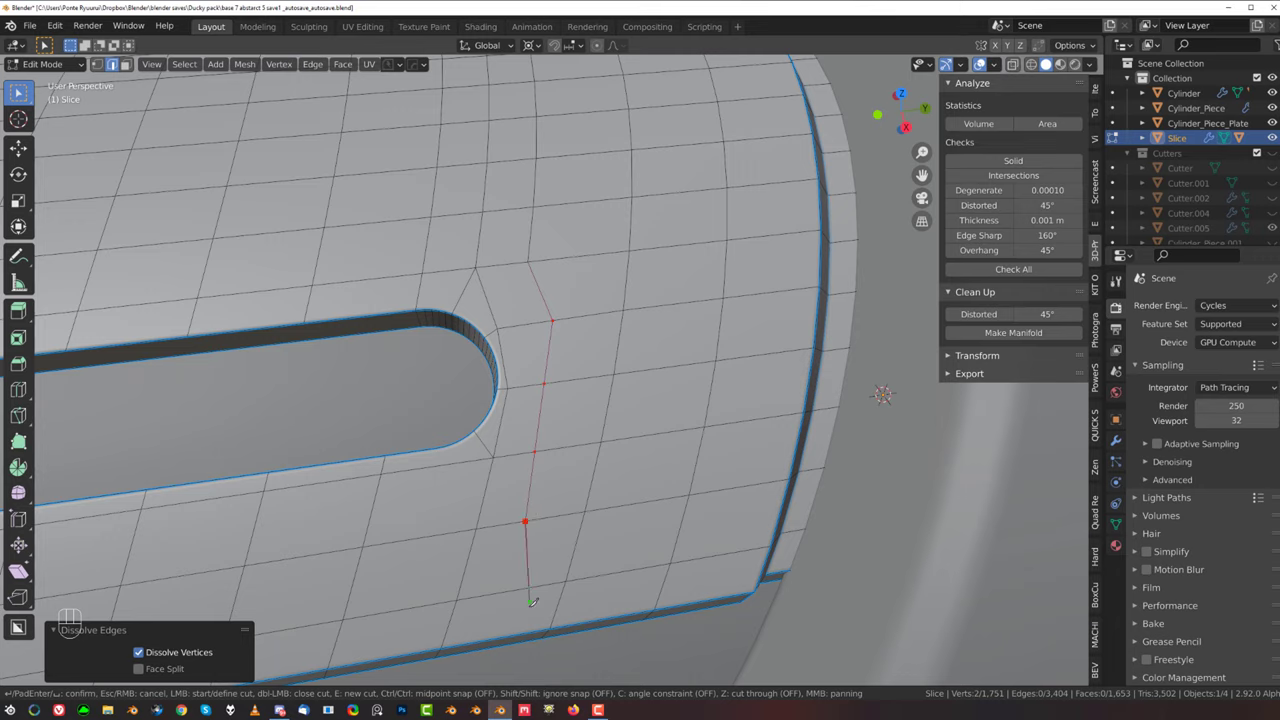
key("Return")
scroll(494, 447, "up", 3)
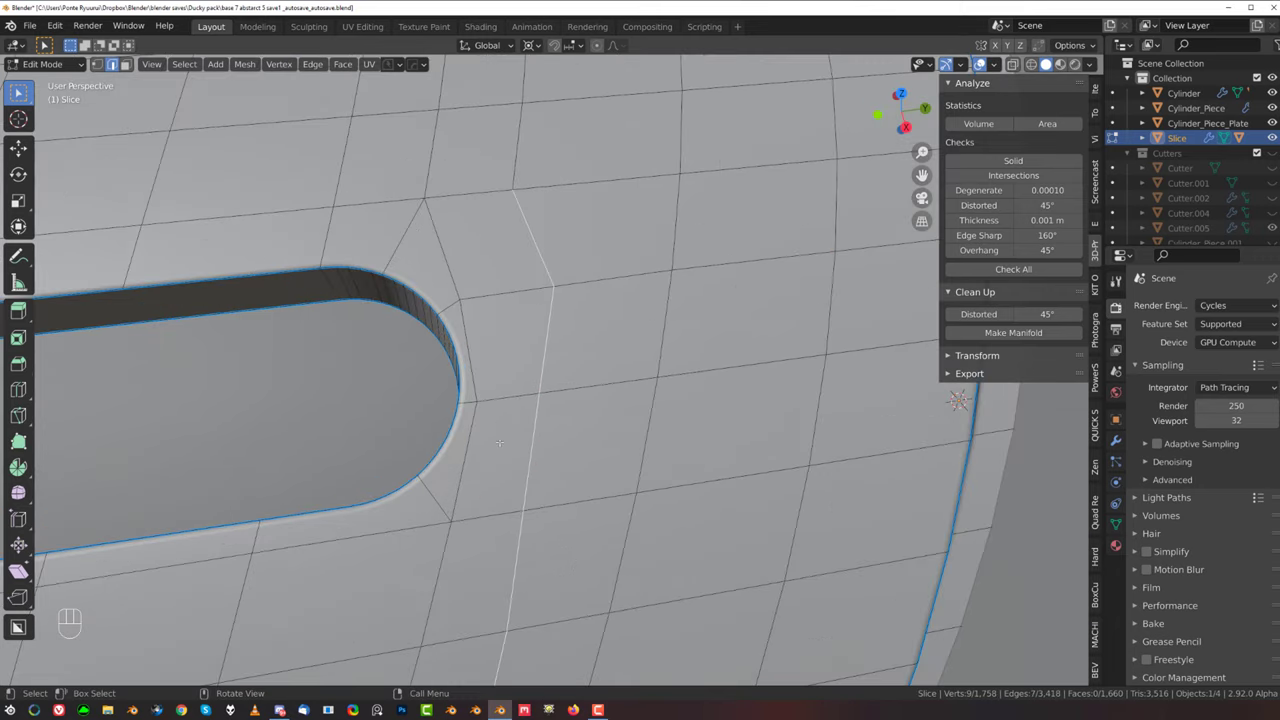
Step: Add one centred loop cut through the faces beside the lower part of the rounded end and connect its end vertex to the rim
key("Tab")
middle_click_drag(514, 383, 480, 243)
scroll(509, 423, "up", 4)
key("Tab")
middle_click_drag(480, 250, 443, 371, "shift")
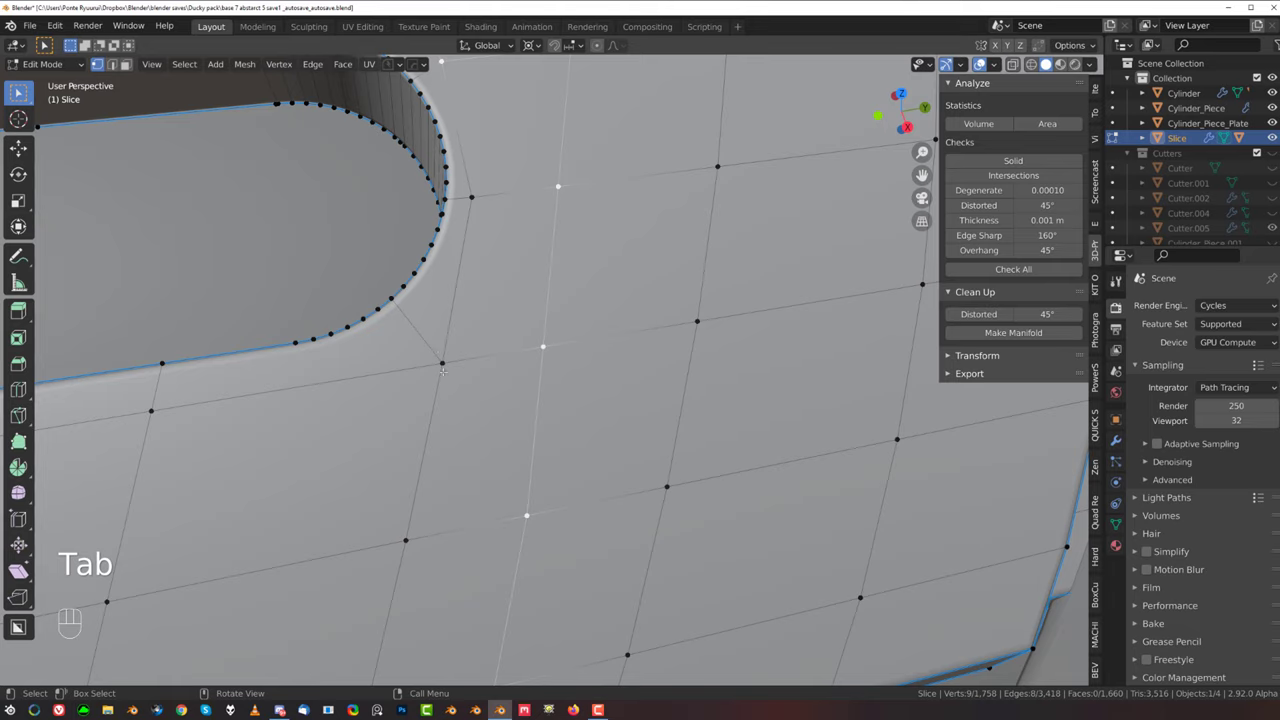
left_click(558, 257)
right_click(558, 257)
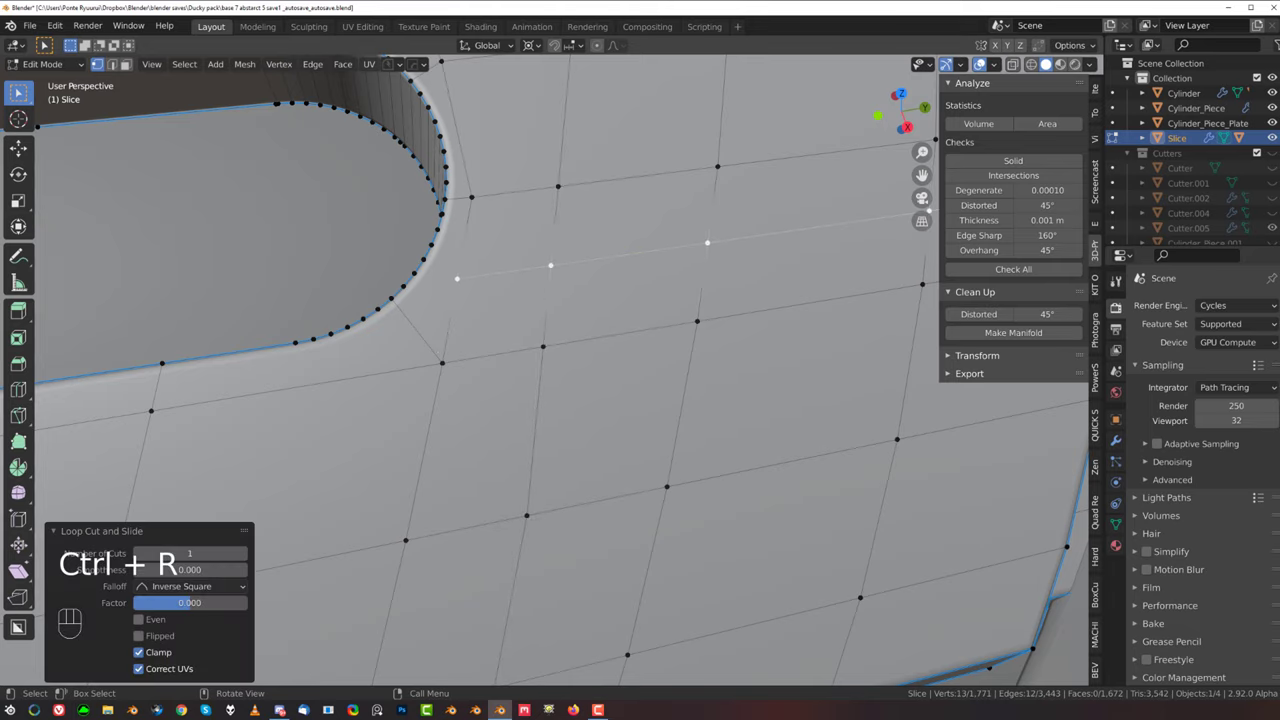
left_click(444, 269)
key("j")
scroll(494, 312, "down", 3)
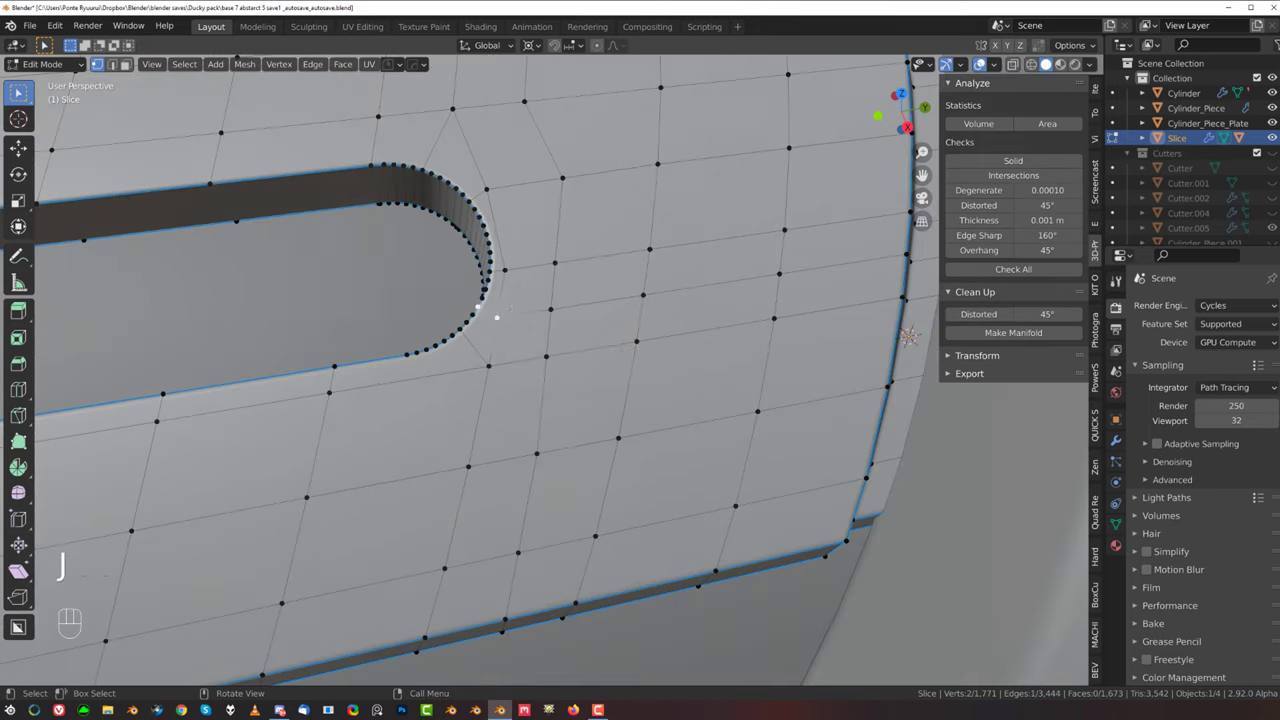
Step: Examine the shading and mesh flow around the whole slot and along the slice from several angles
key("Tab")
scroll(544, 252, "down", 3)
middle_click_drag(544, 252, 607, 260)
scroll(607, 260, "down", 4)
scroll(396, 321, "up", 4)
middle_click_drag(173, 440, 480, 290, "shift")
key("Tab")
scroll(650, 381, "up", 4)
middle_click_drag(650, 381, 562, 368, "shift")
scroll(534, 391, "down", 5)
scroll(560, 366, "down", 4)
middle_click_drag(562, 368, 574, 317)
key("Tab")
scroll(424, 366, "up", 2)
scroll(480, 336, "down", 3)
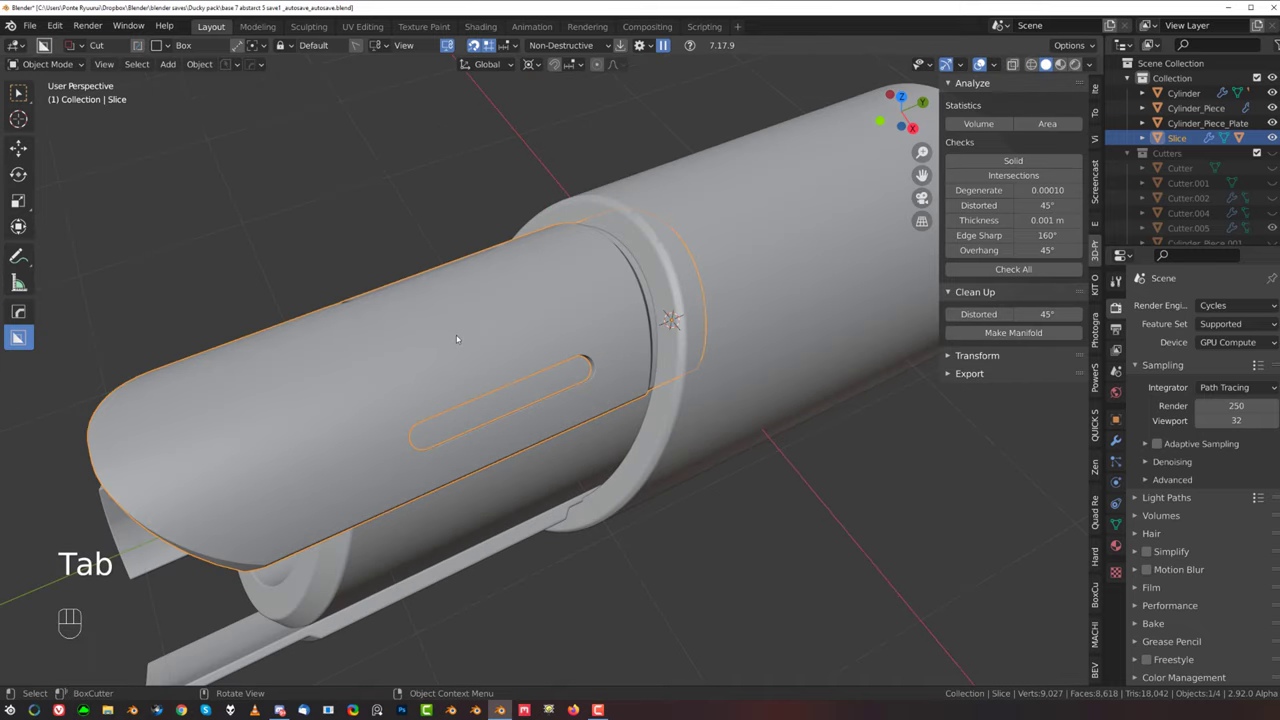
Step: Mirror the slotted slice symmetrically to its opposite side with the HardOps mirror tool, and deselect it
middle_click_drag(456, 335, 600, 266)
key("alt+x")
left_click(613, 395)
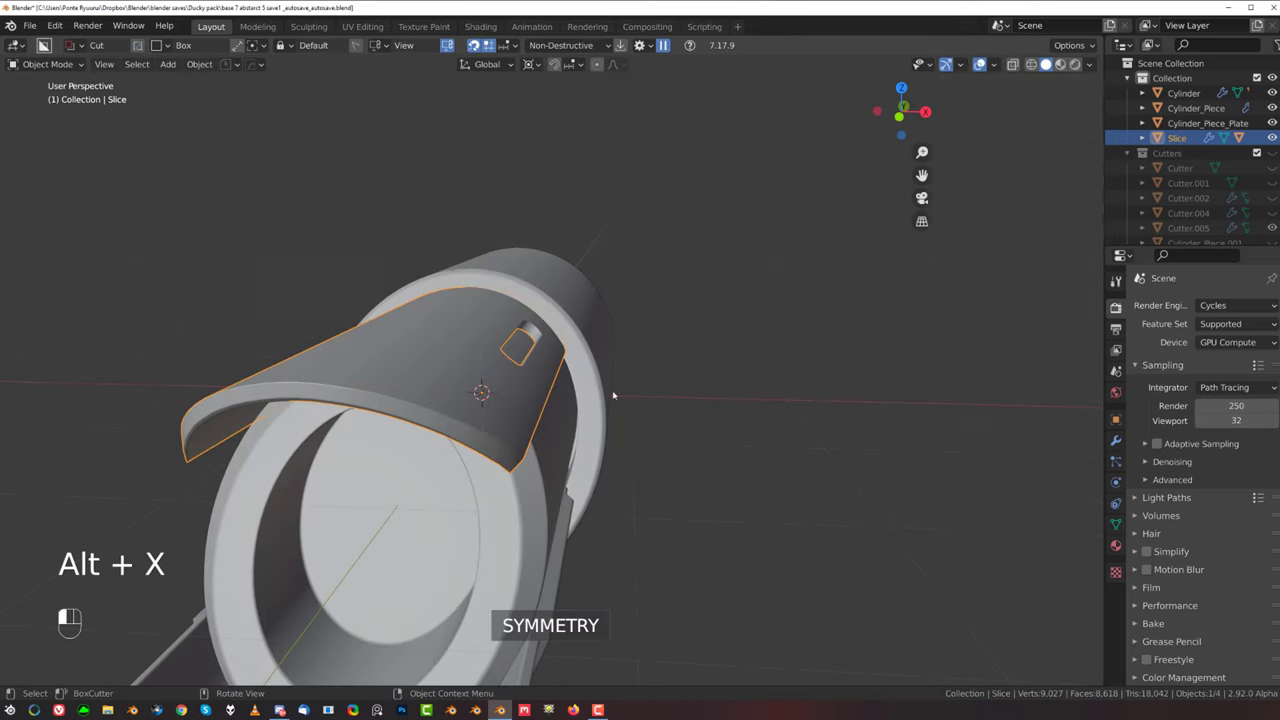
middle_click_drag(575, 355, 380, 233)
left_click(360, 217)
scroll(397, 283, "up", 4)
middle_click_drag(397, 283, 321, 279)
scroll(330, 290, "down", 1)
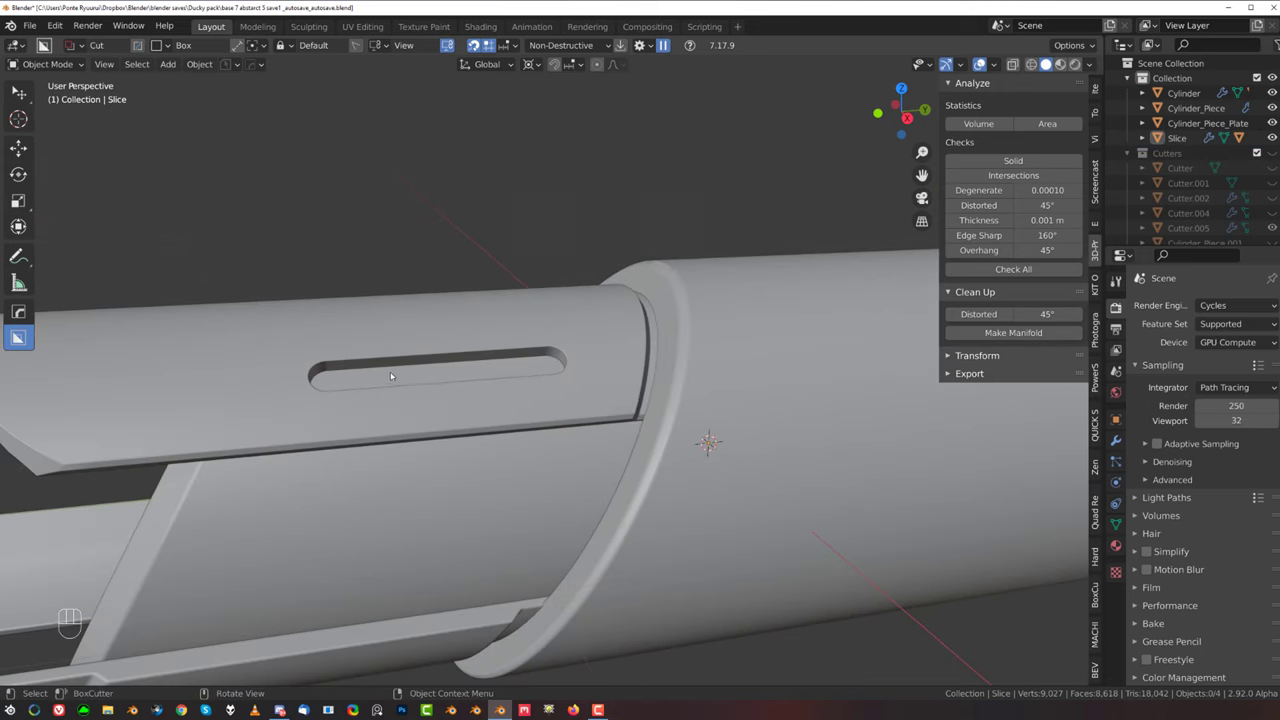
Step: Select the complete outer rim edge loop of the slot and bevel it with one segment, about 0.004 m wide
scroll(392, 377, "up", 4)
key("Tab")
middle_click_drag(388, 422, 523, 396, "shift")
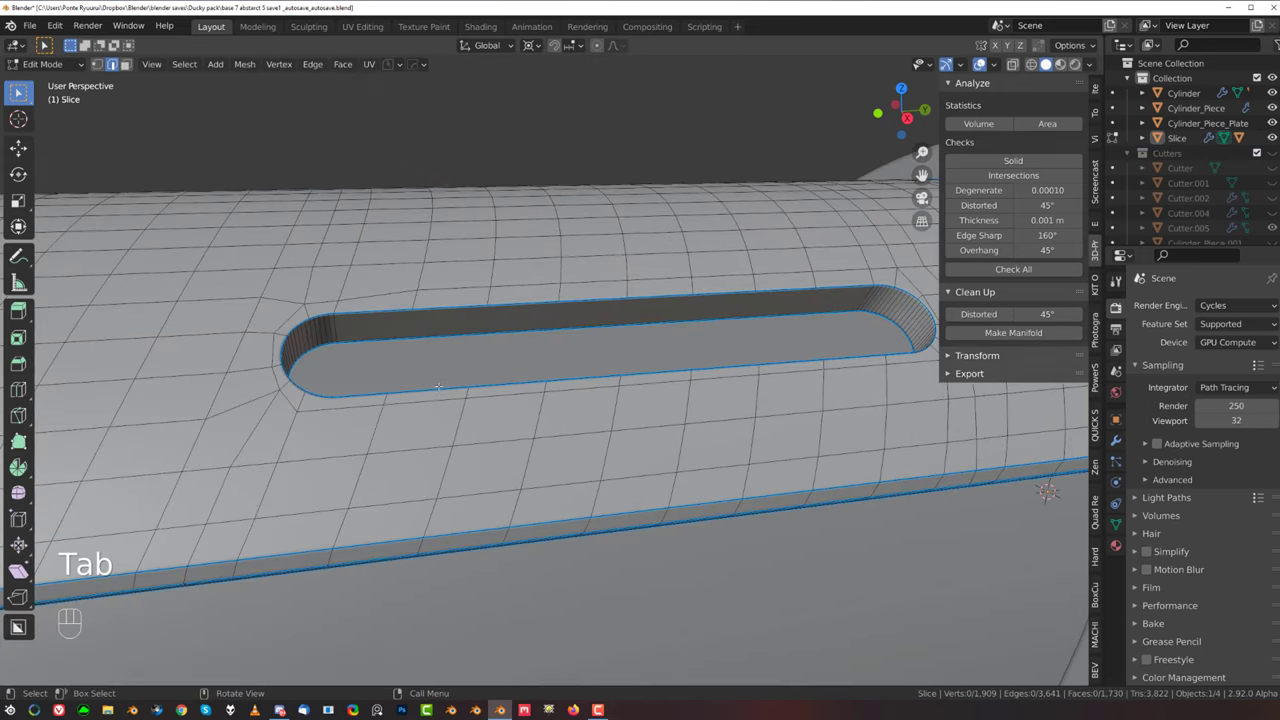
left_click(422, 318, "ctrl")
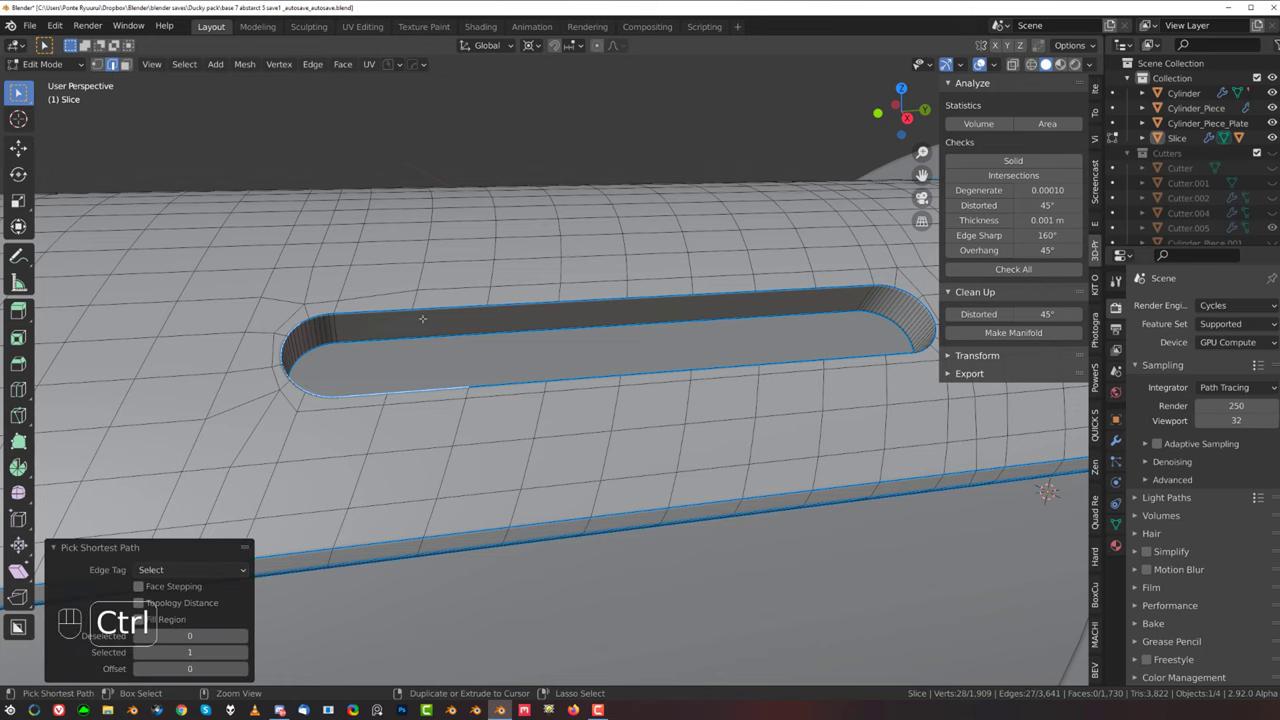
middle_click_drag(651, 309, 631, 279, "shift")
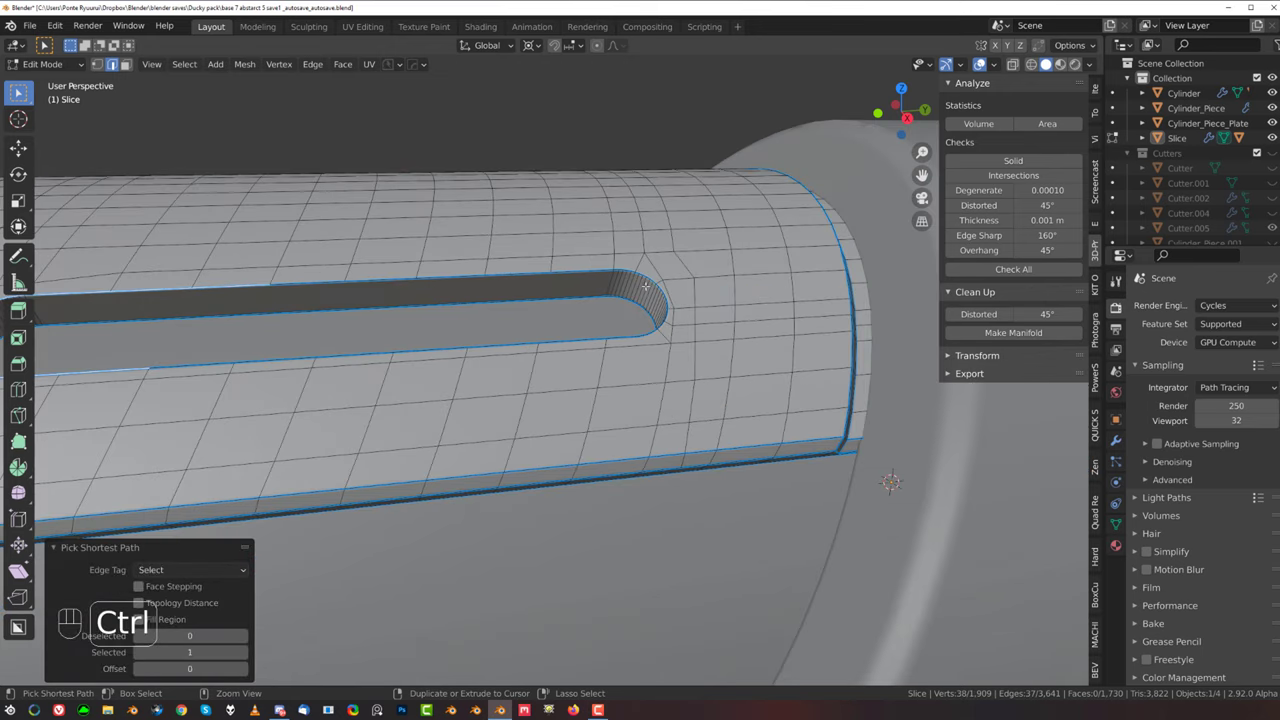
key("ctrl+z")
left_click(669, 305, "ctrl")
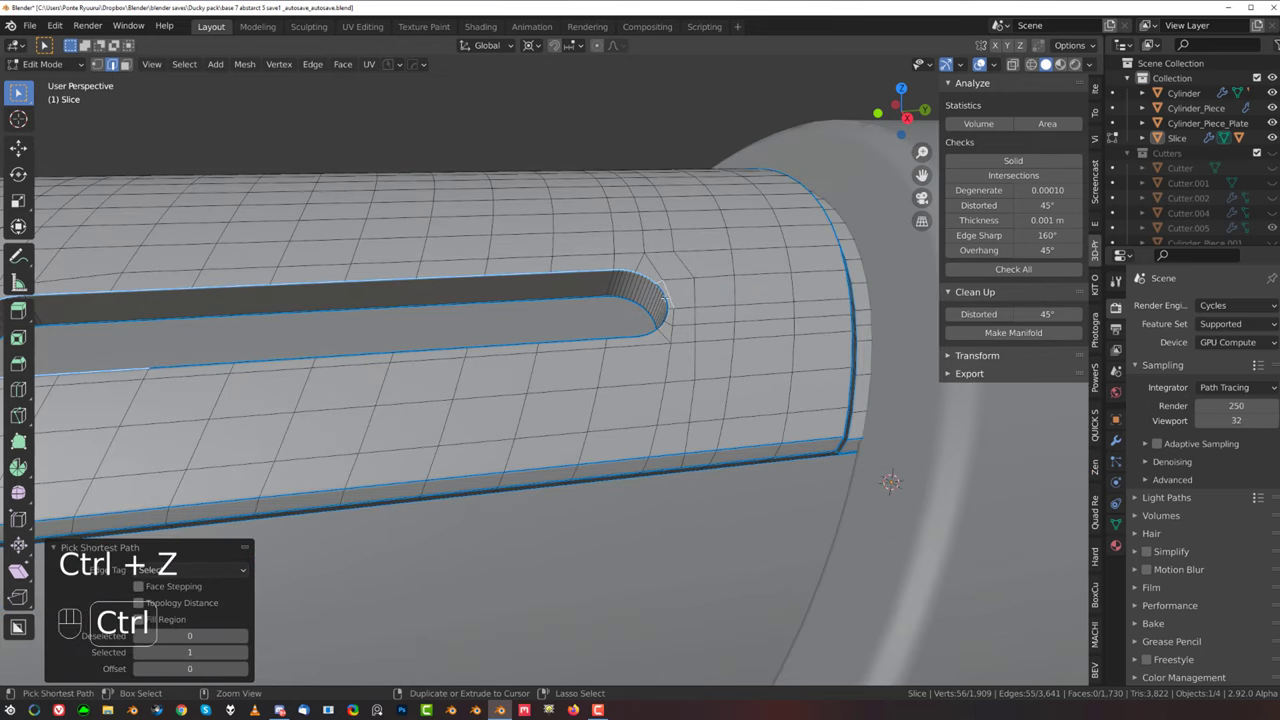
key("ctrl+z")
left_click(654, 281, "ctrl")
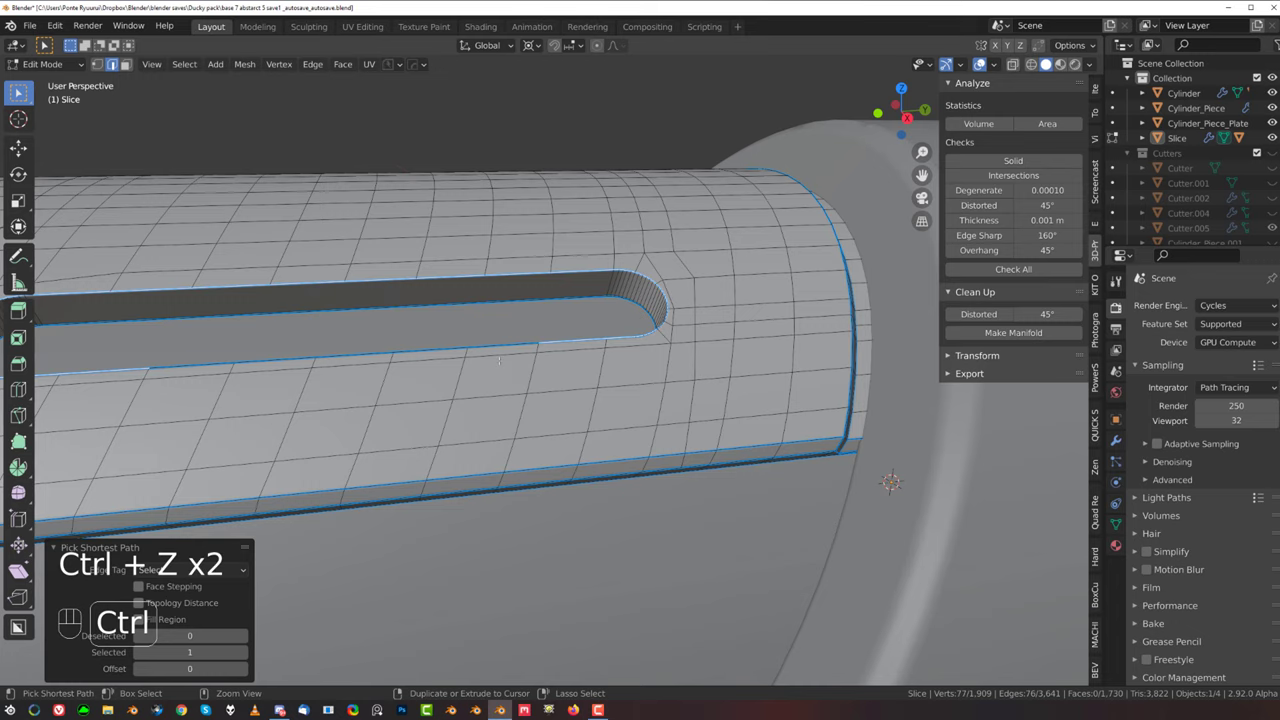
left_click(214, 361, "ctrl")
middle_click_drag(430, 315, 527, 351, "shift")
scroll(265, 340, "up", 4)
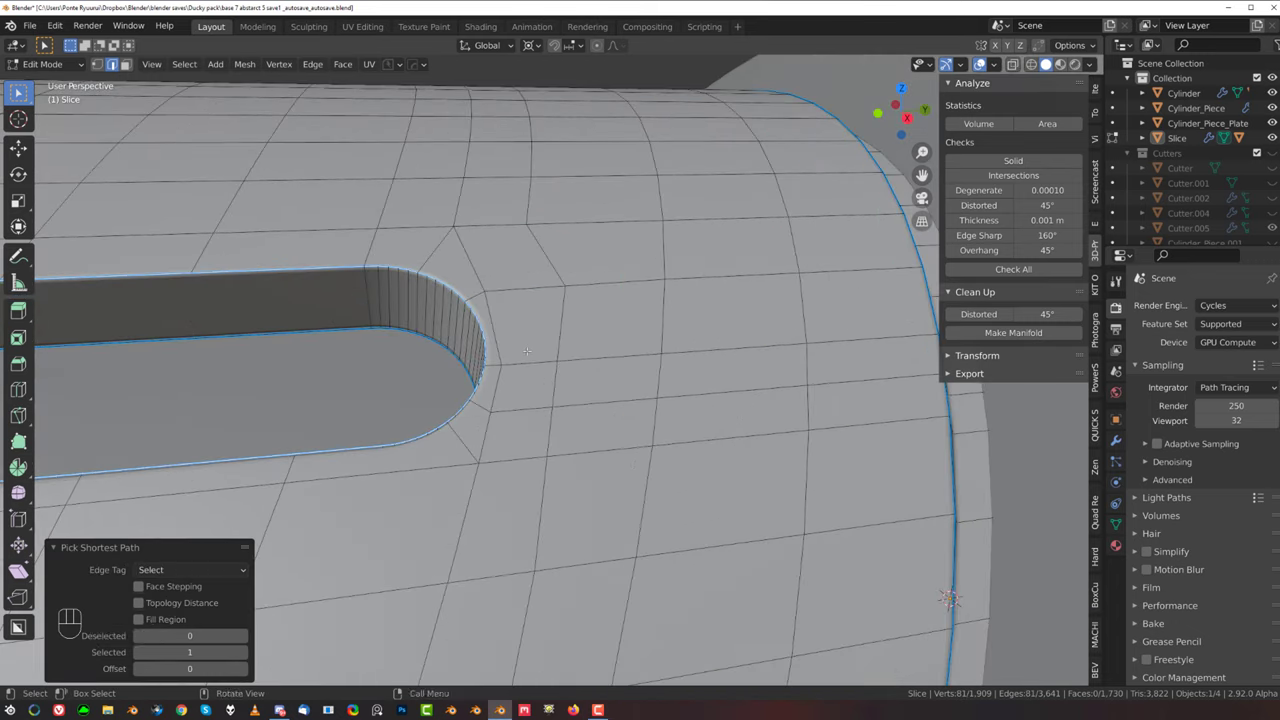
key("ctrl+b")
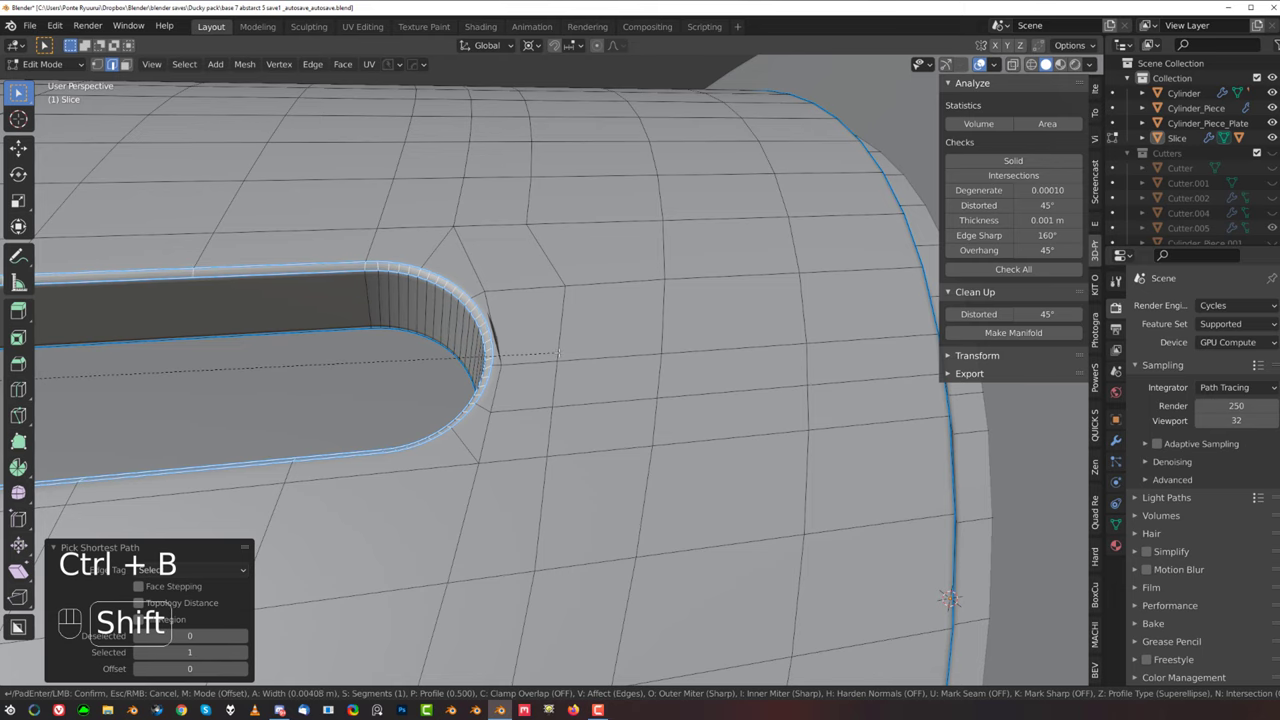
left_click(558, 353, "shift")
Step: Slide the vertex beside the rounded end outward by a factor of 0.178 and slide the one beside its upper curve clear of the bevel
key("Tab")
left_click(501, 365)
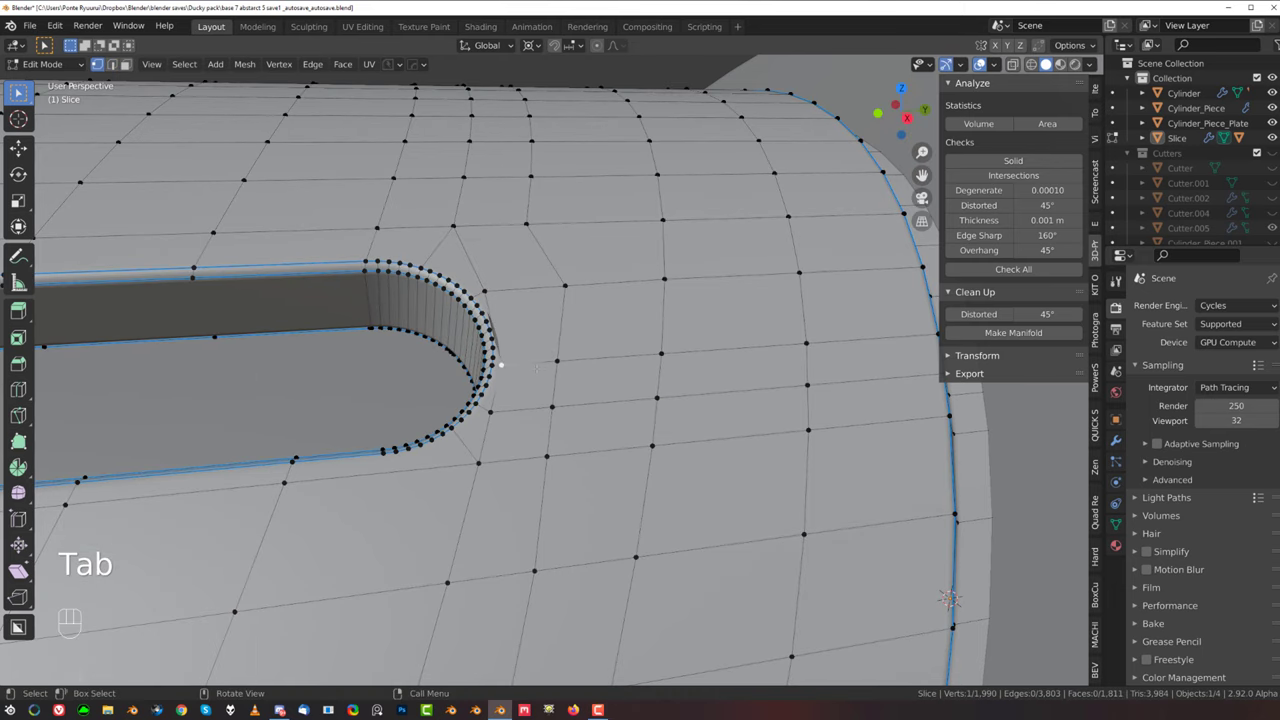
key("g")
key("g")
left_click(555, 366)
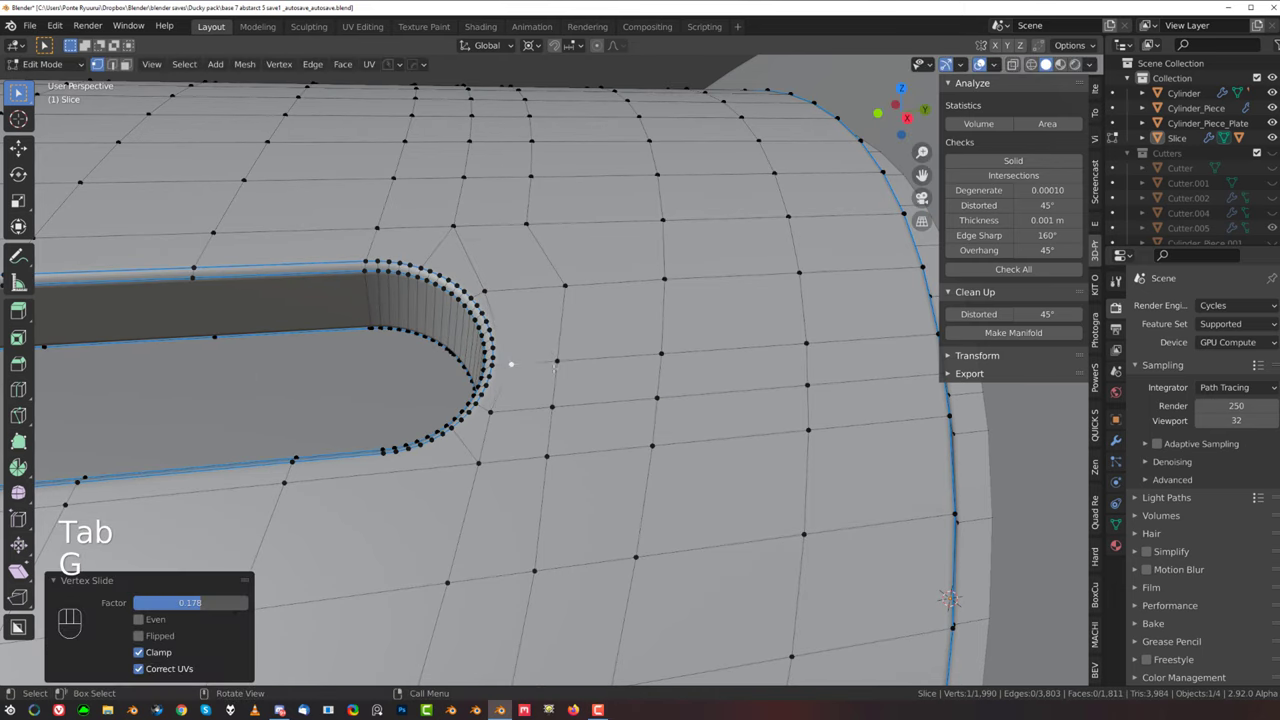
key("g")
key("g")
left_click(494, 286)
Step: Check the slot's shading in object mode and reduce the slice's bevel modifier width to about 0.0009
key("Tab")
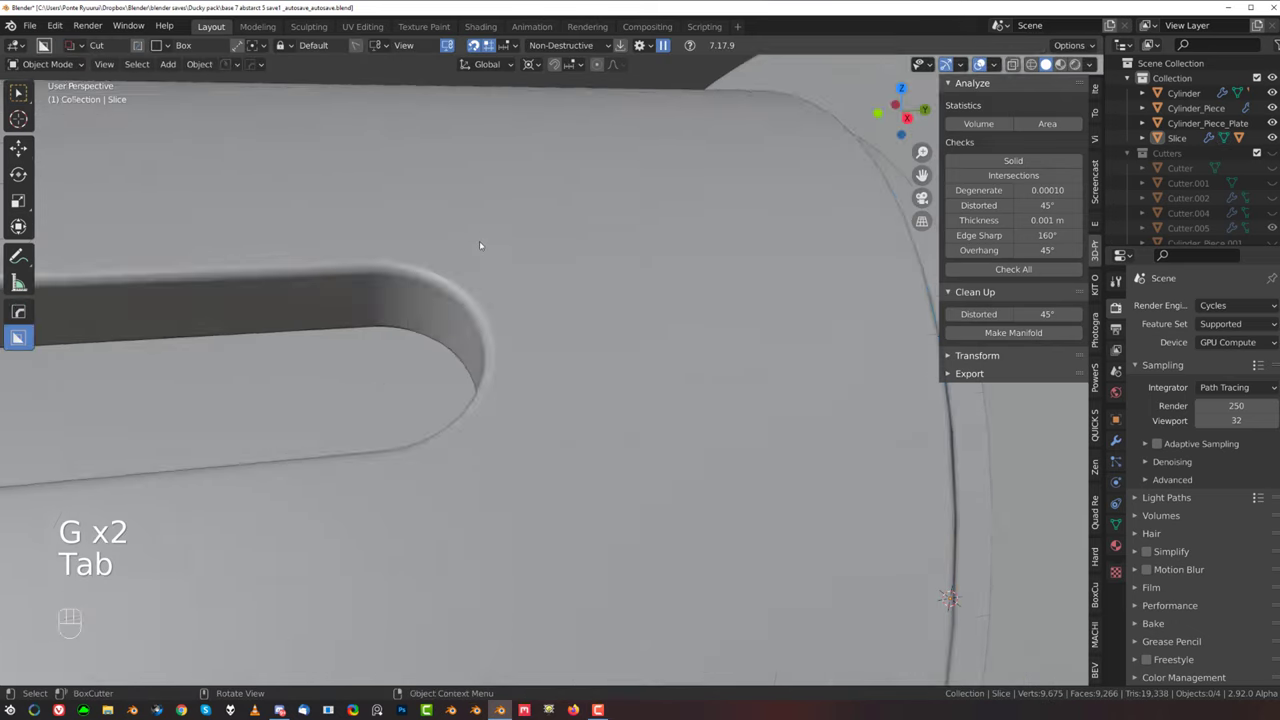
scroll(490, 300, "down", 3)
middle_click_drag(520, 350, 571, 346)
scroll(509, 351, "up", 3)
scroll(509, 351, "up", 2)
scroll(570, 340, "up", 3)
key("q")
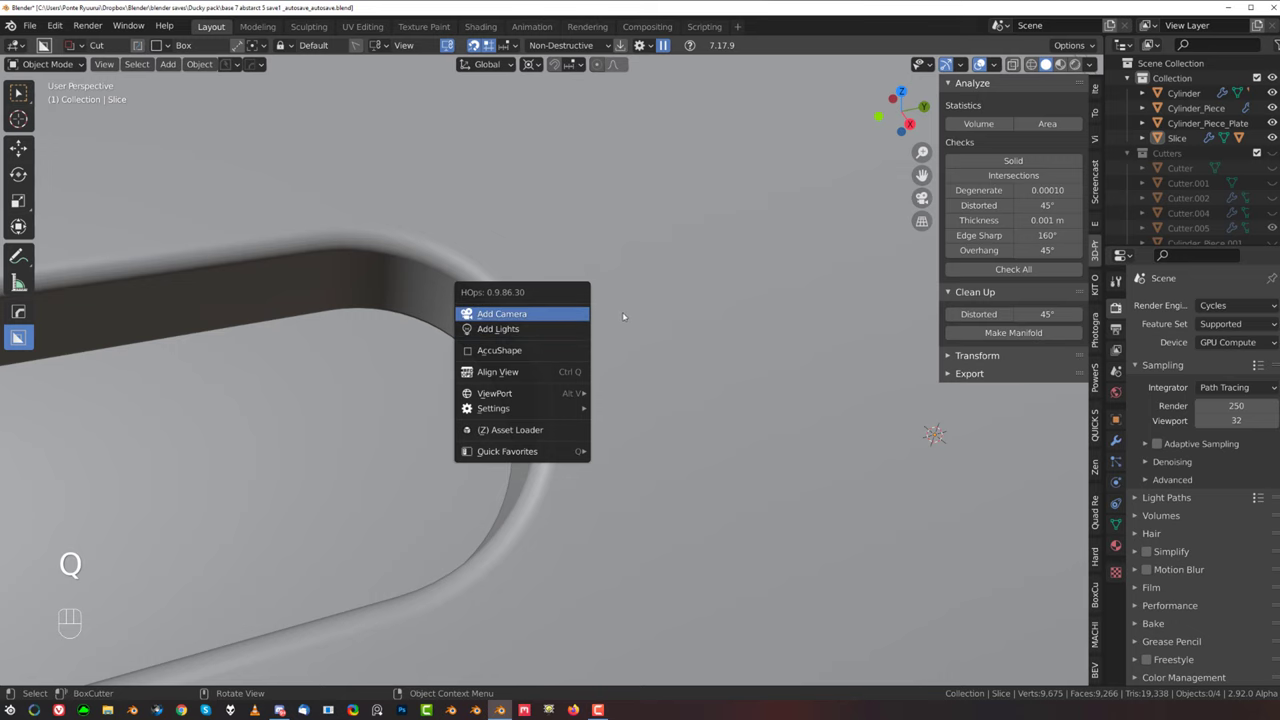
left_click(618, 314)
key("q")
left_click(608, 328)
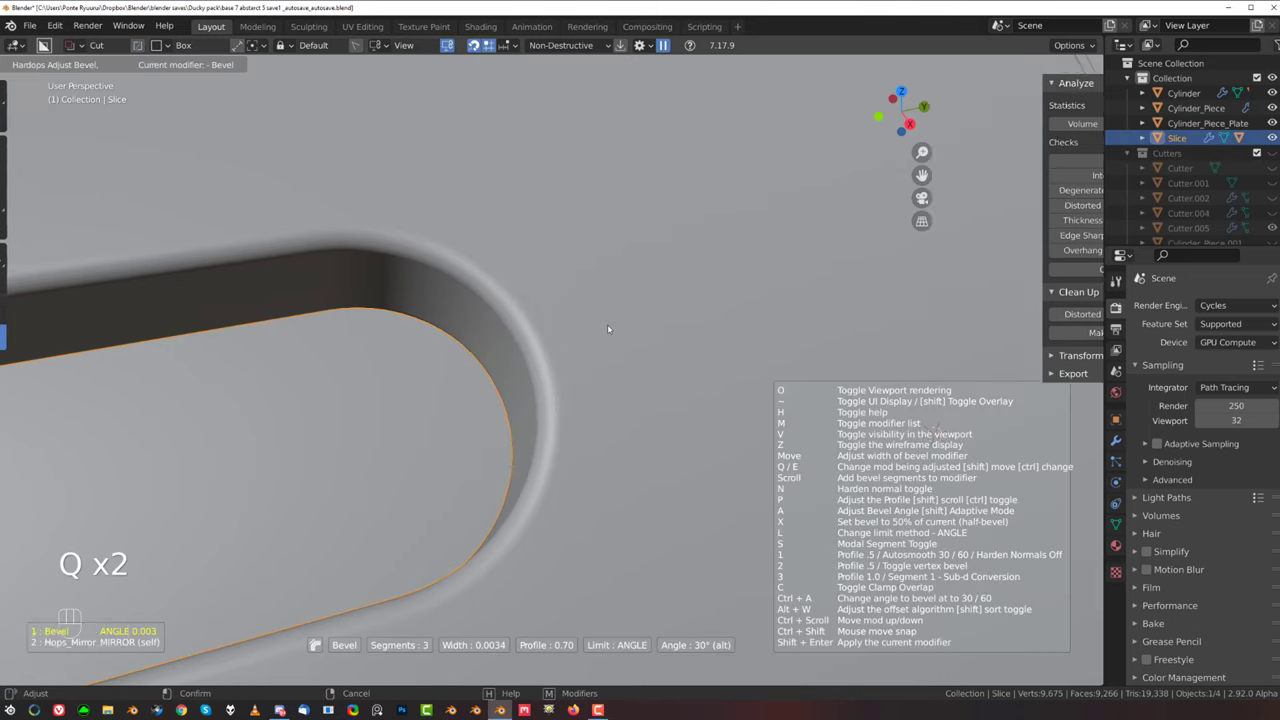
key("shift")
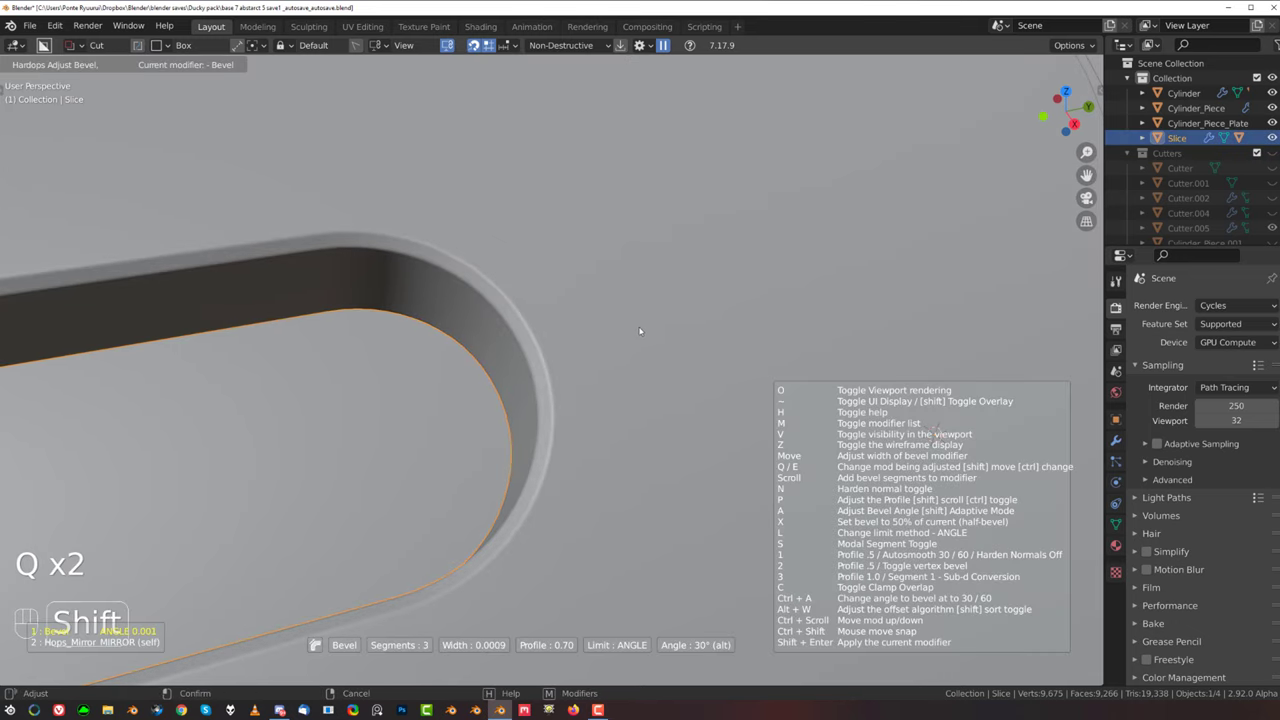
left_click(636, 330)
Step: Merge the two pairs of nearly coincident vertices at the slice's lower front corner, one on the upper and one on the lower edge
scroll(640, 335, "down", 10)
middle_click_drag(720, 397, 540, 463)
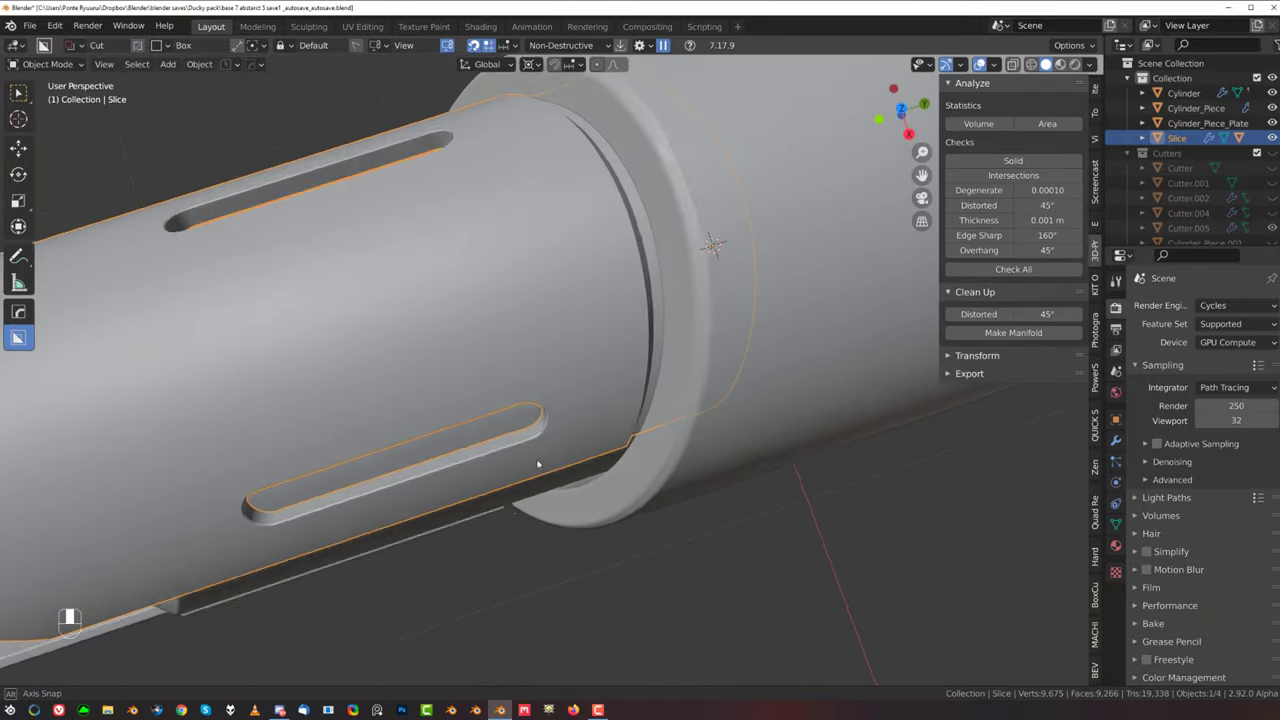
key("Tab")
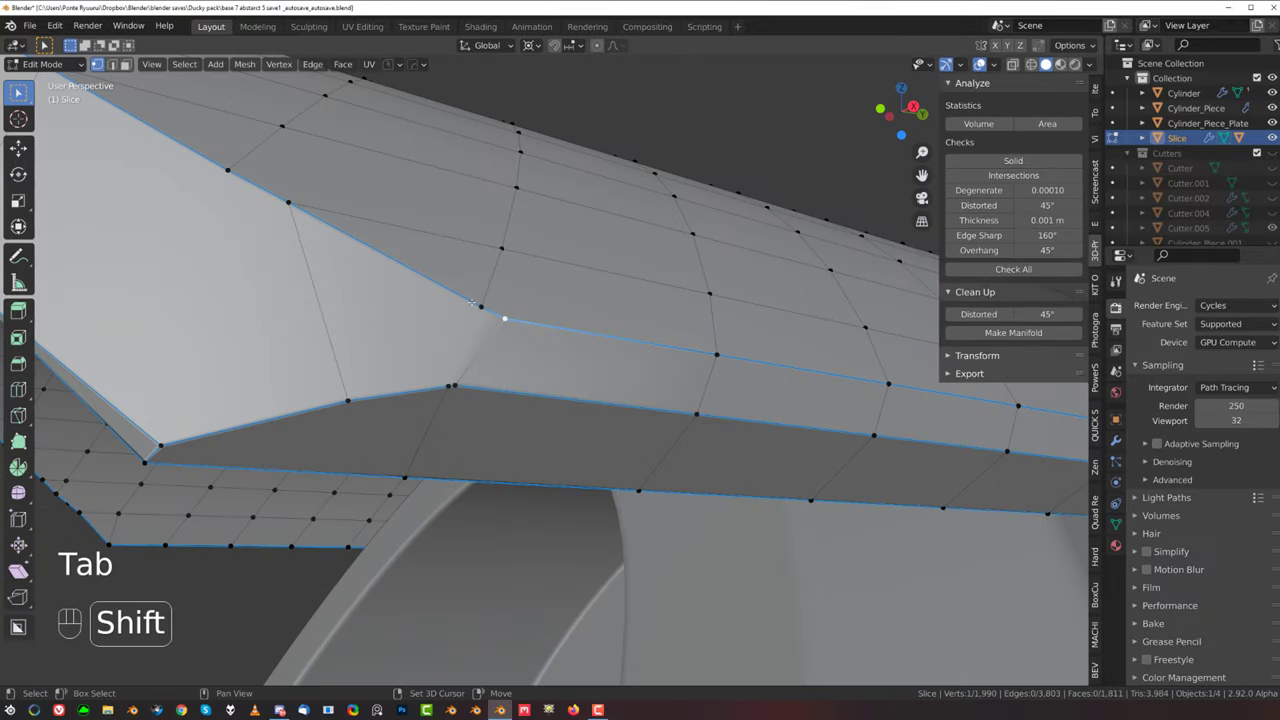
left_click(479, 305, "shift")
key("1")
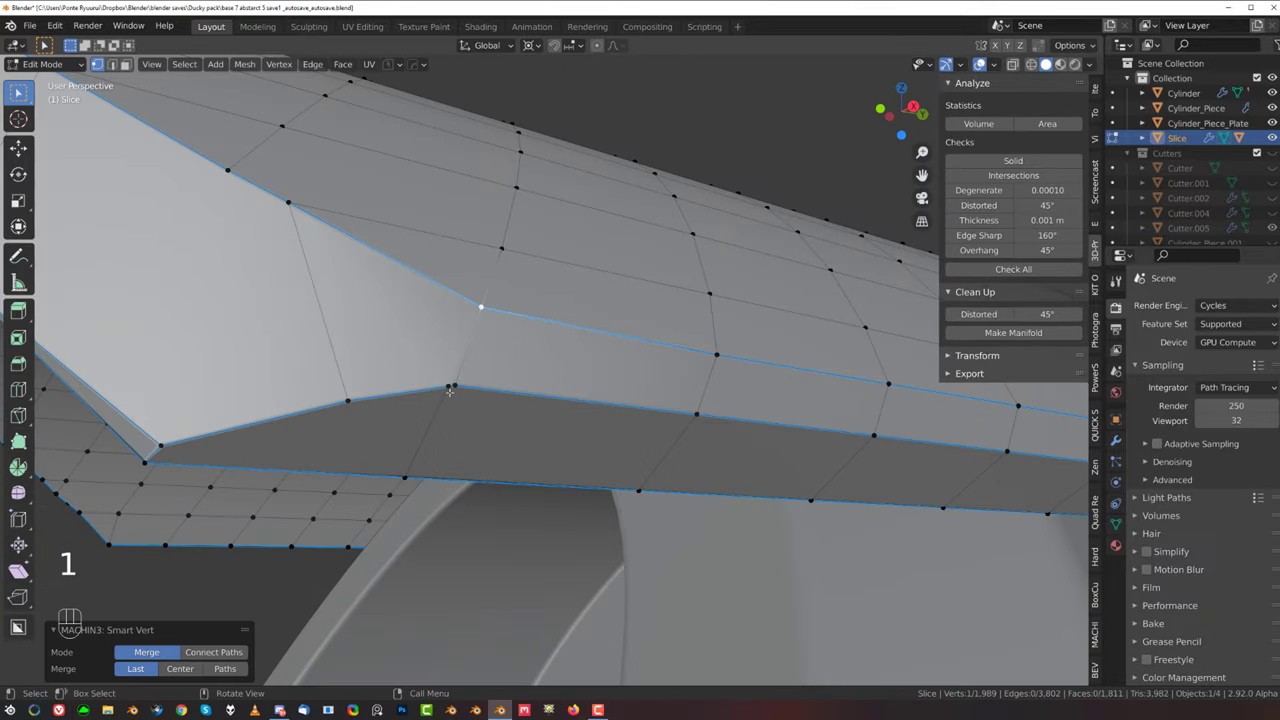
key("shift+1")
Step: Mark the short edge joining the two merged vertices at the slice's lower front corner as sharp
key("Tab")
key("q")
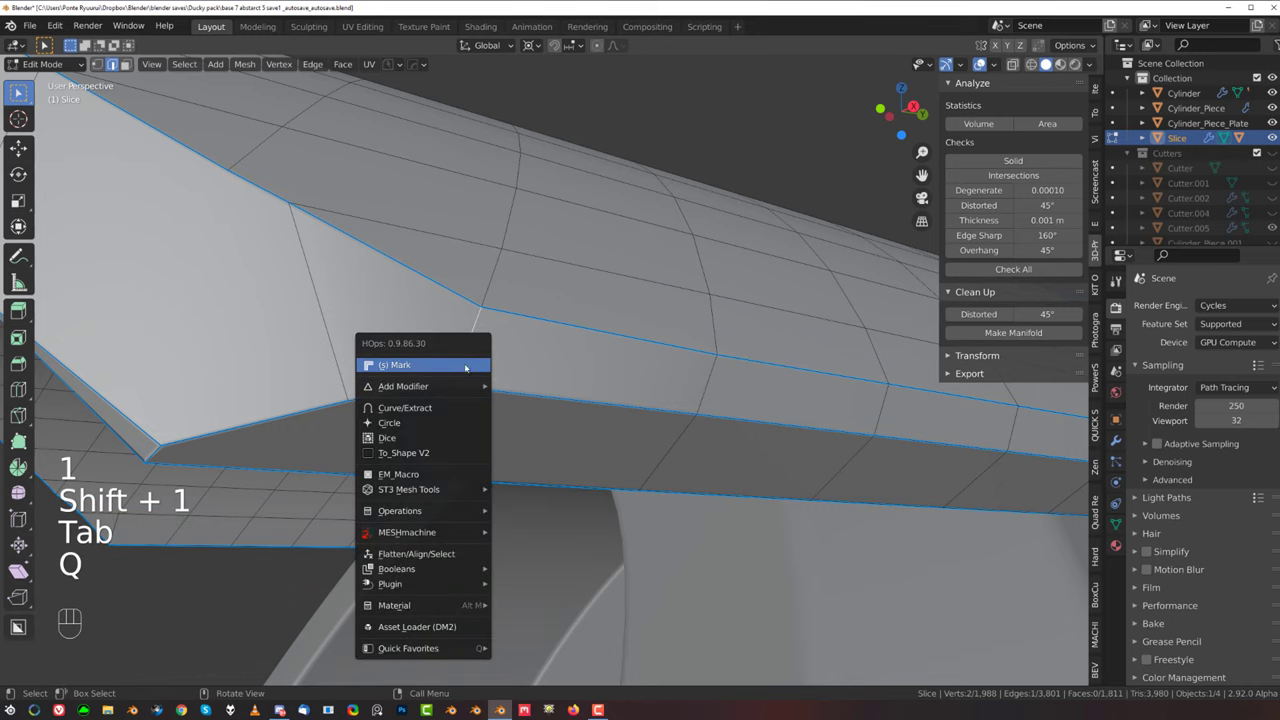
left_click(465, 368)
key("Tab")
scroll(522, 332, "down", 10)
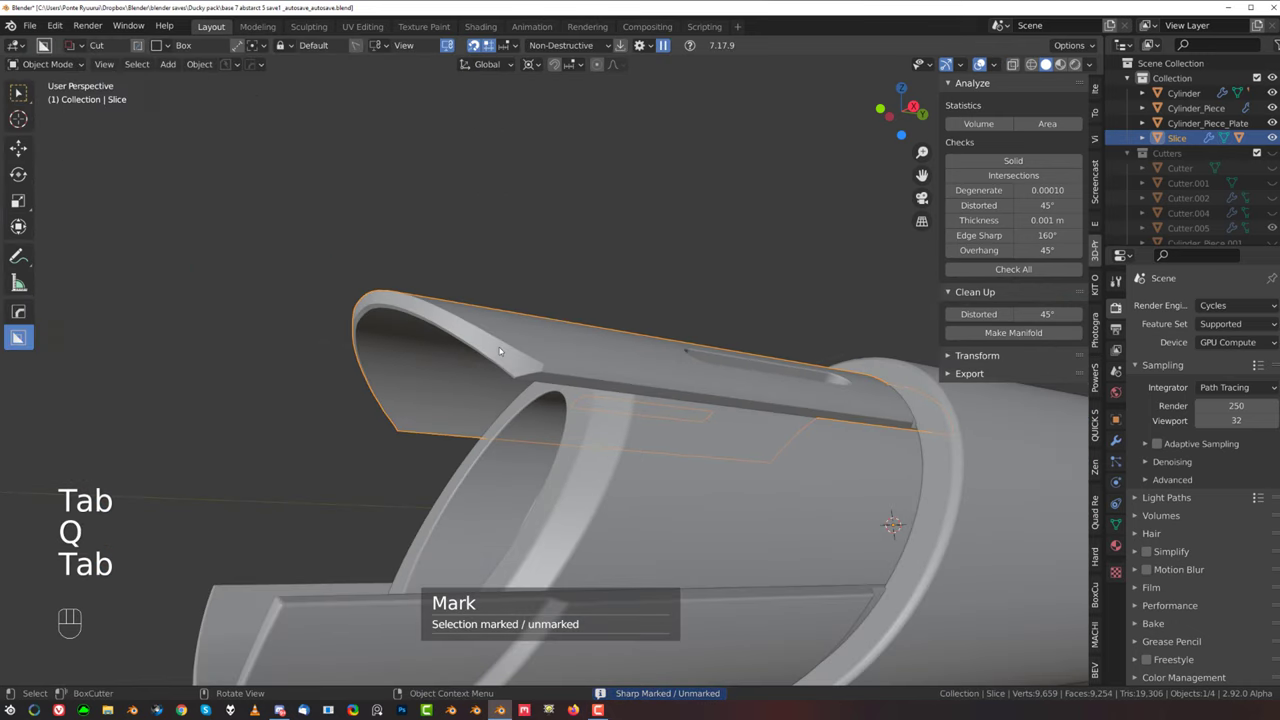
Step: Symmetrize the slice's mesh across the X axis so the corner cleanup is copied to its opposite half
middle_click_drag(500, 350, 690, 452)
key("alt+x")
left_click(820, 461)
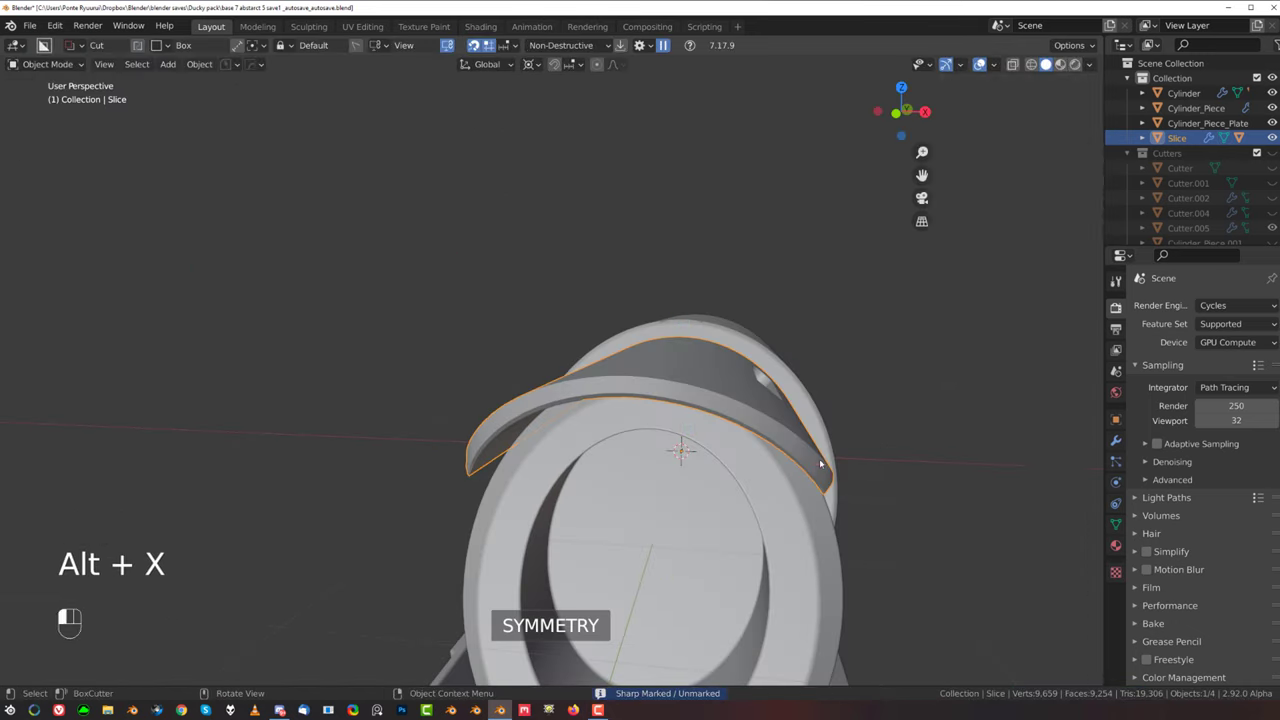
middle_click_drag(560, 395, 443, 400)
key("alt+x")
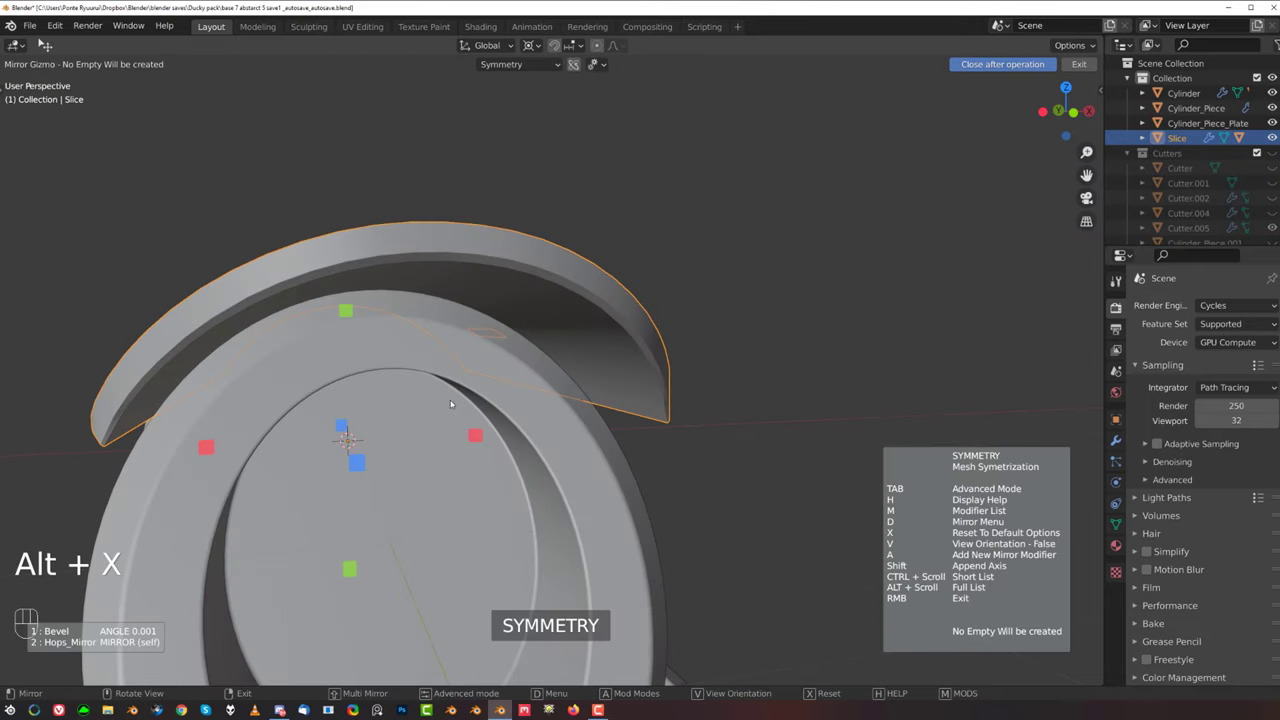
key("d")
left_click(460, 402)
left_click(475, 435)
Step: Save the project as a new incremental version with PowerSave
middle_click_drag(360, 408, 397, 307)
scroll(440, 396, "up", 3)
scroll(430, 309, "down", 5)
middle_click_drag(560, 366, 494, 398)
scroll(396, 381, "down", 3)
left_click(230, 64)
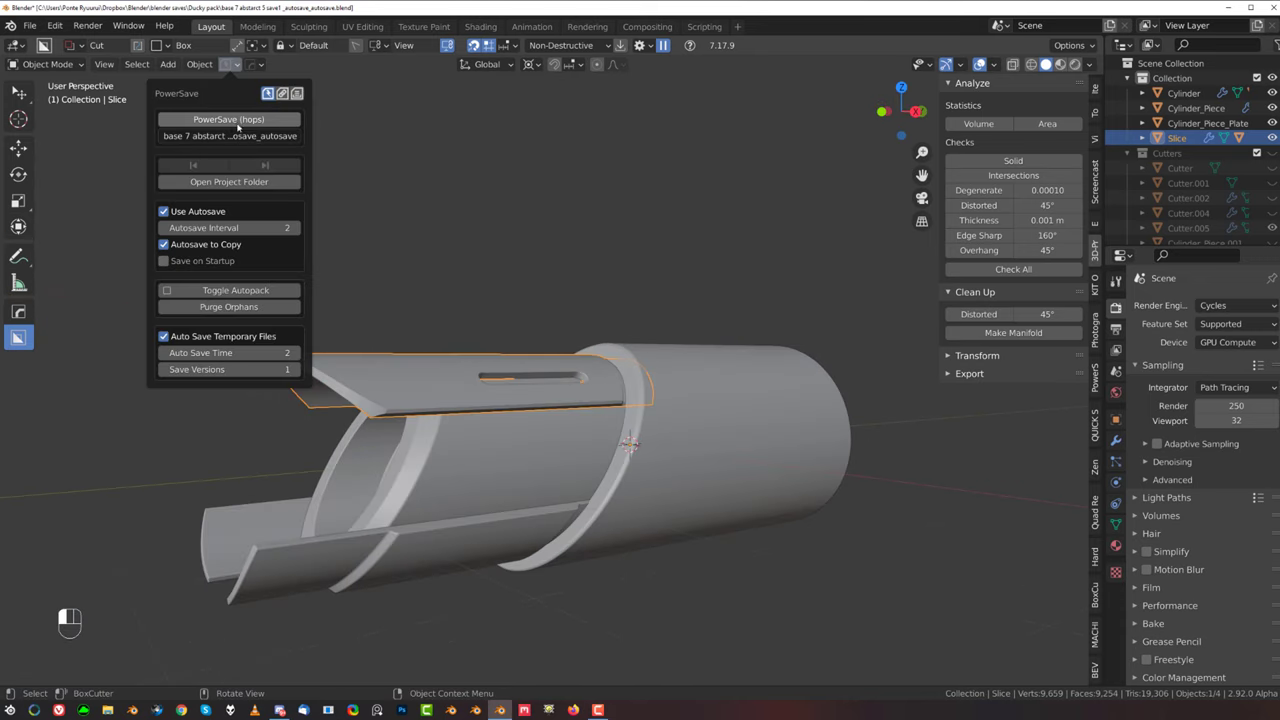
left_click(237, 122)
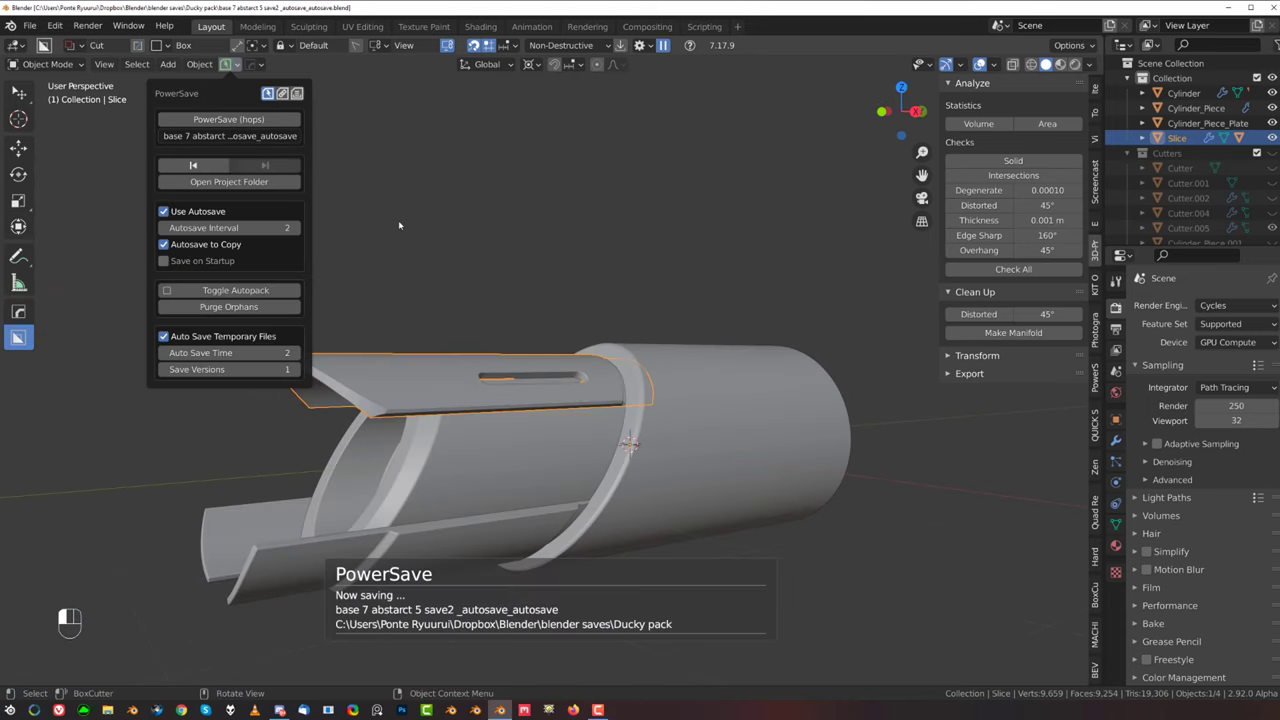
Step: Examine the whole model in the right orthographic view and in perspective around the slice and the open front end
middle_click_drag(447, 368, 457, 251, "shift")
scroll(480, 280, "up", 2)
middle_click_drag(680, 335, 577, 346)
key("grave")
key("KP_5")
middle_click_drag(495, 379, 572, 314, "shift")
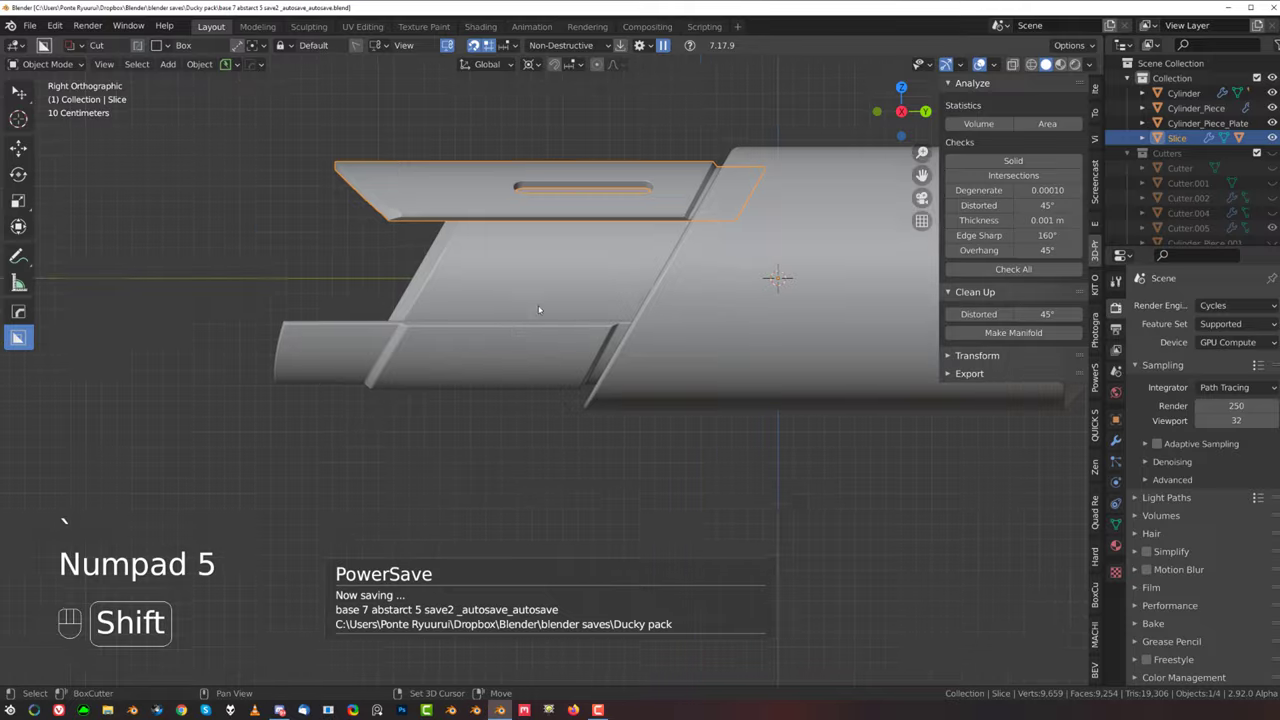
scroll(540, 312, "up", 3)
scroll(486, 380, "down", 1)
middle_click_drag(417, 346, 491, 351, "shift")
scroll(486, 378, "down", 1)
scroll(460, 325, "down", 3)
middle_click_drag(446, 314, 428, 407)
scroll(591, 323, "up", 4)
key("KP_5")
middle_click_drag(531, 368, 475, 268)
key("Tab")
key("Tab")
Step: Open the mesh of Cylinder_Piece for editing and select the complete inner edge loop of its front ring
left_click(404, 482)
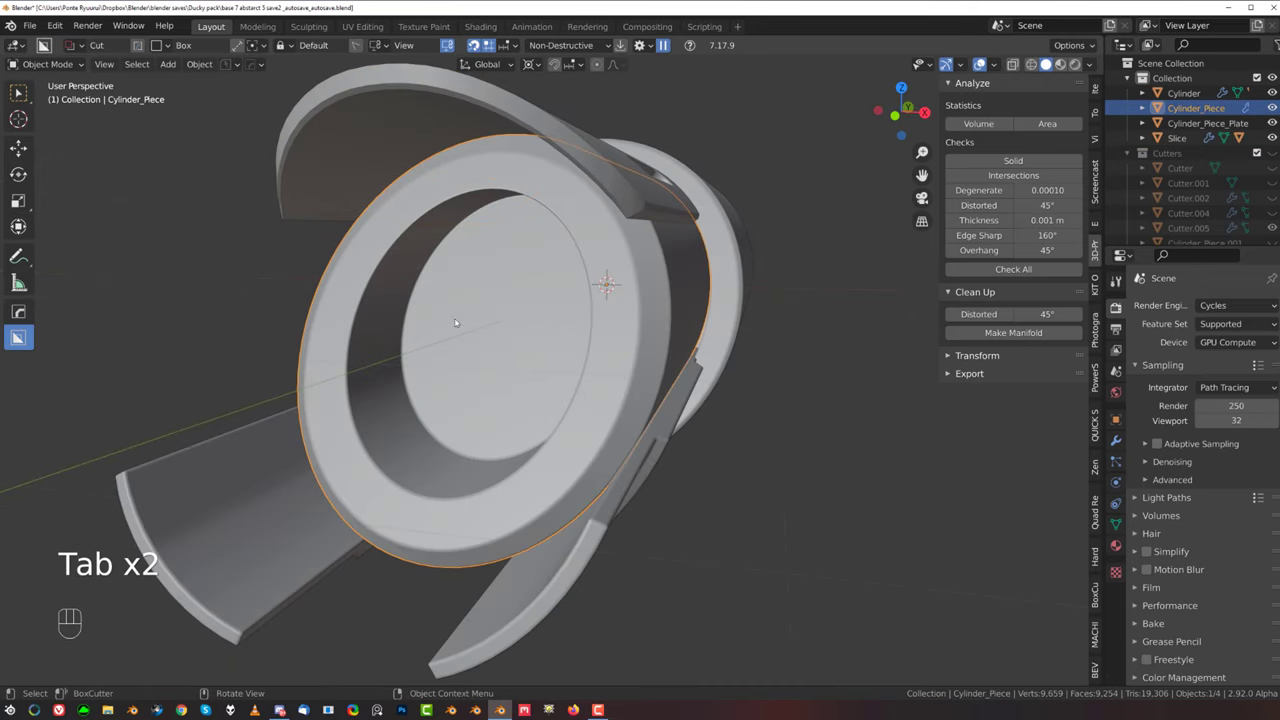
key("Tab")
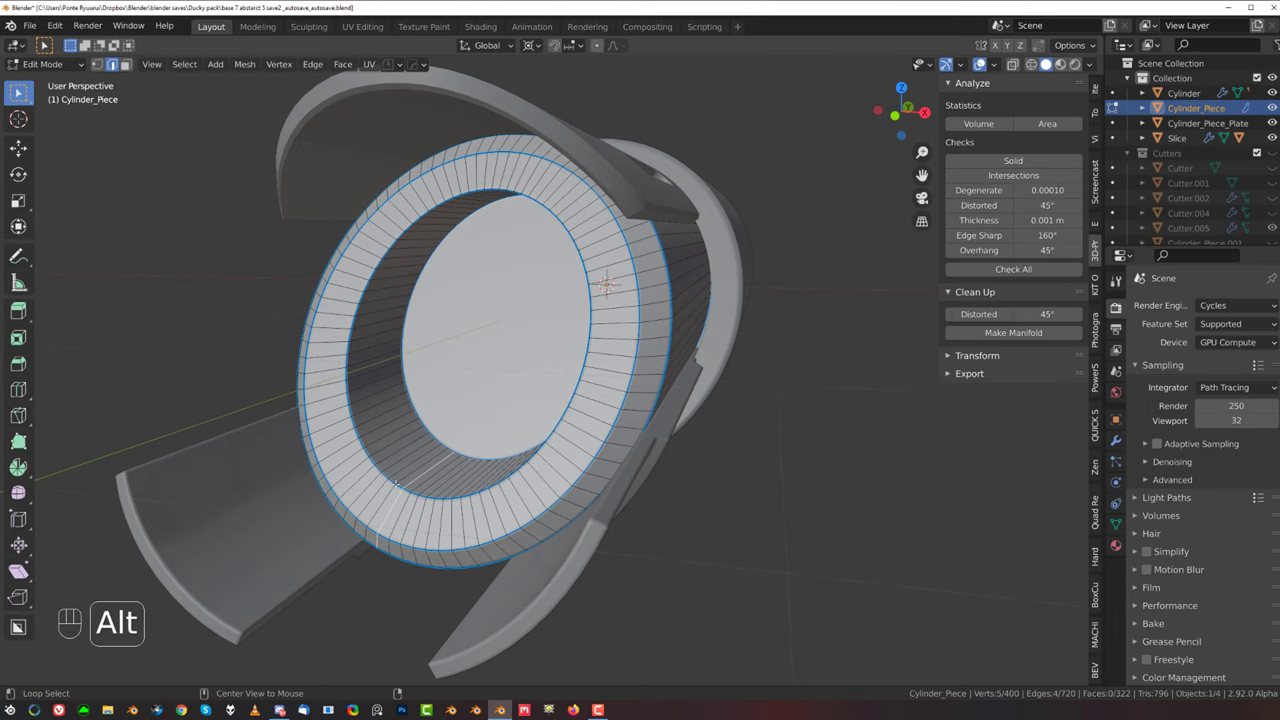
key("ctrl+b")
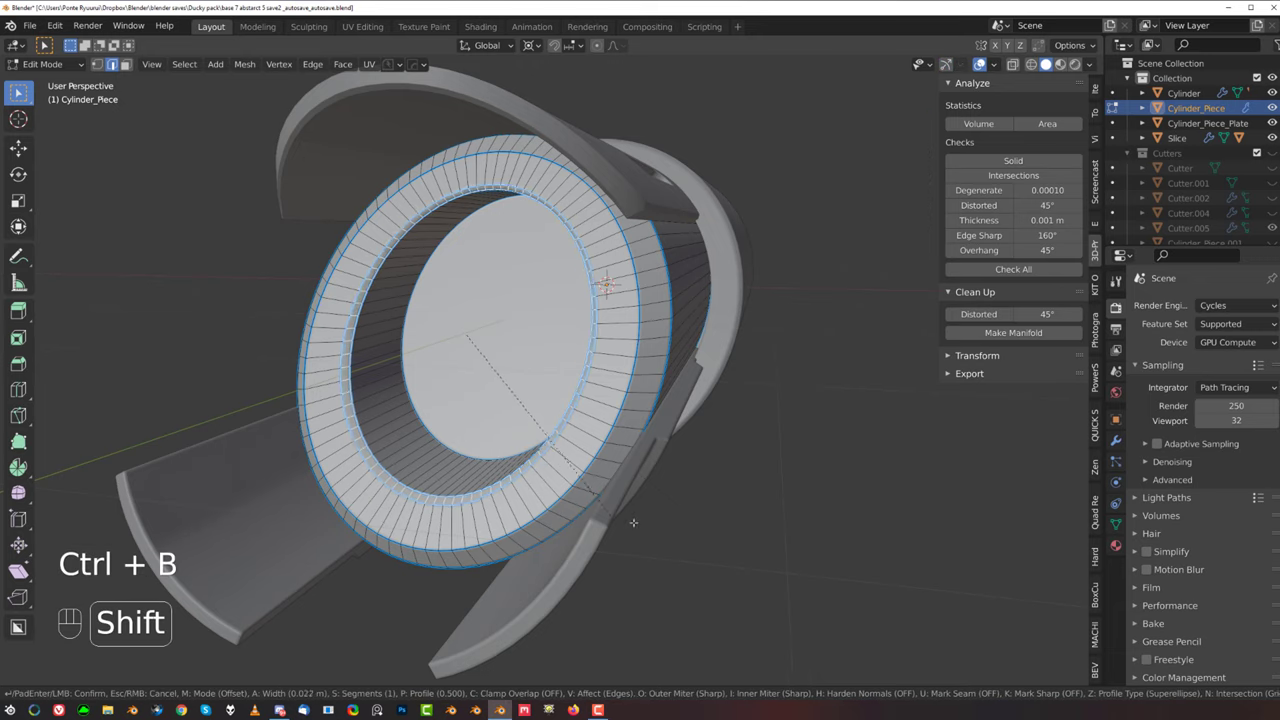
left_click(563, 515, "shift")
key("Tab")
scroll(470, 282, "down", 5)
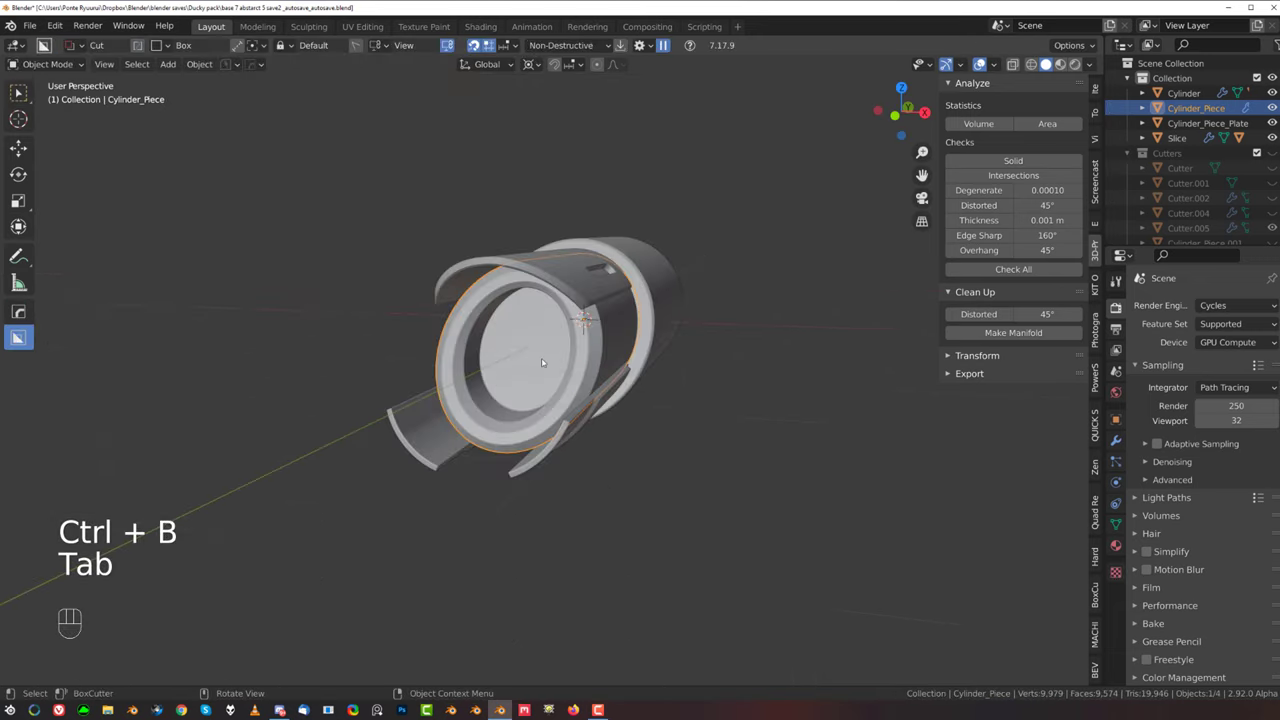
middle_click_drag(543, 362, 492, 336)
scroll(492, 336, "up", 3)
key("ctrl+z")
key("ctrl+z")
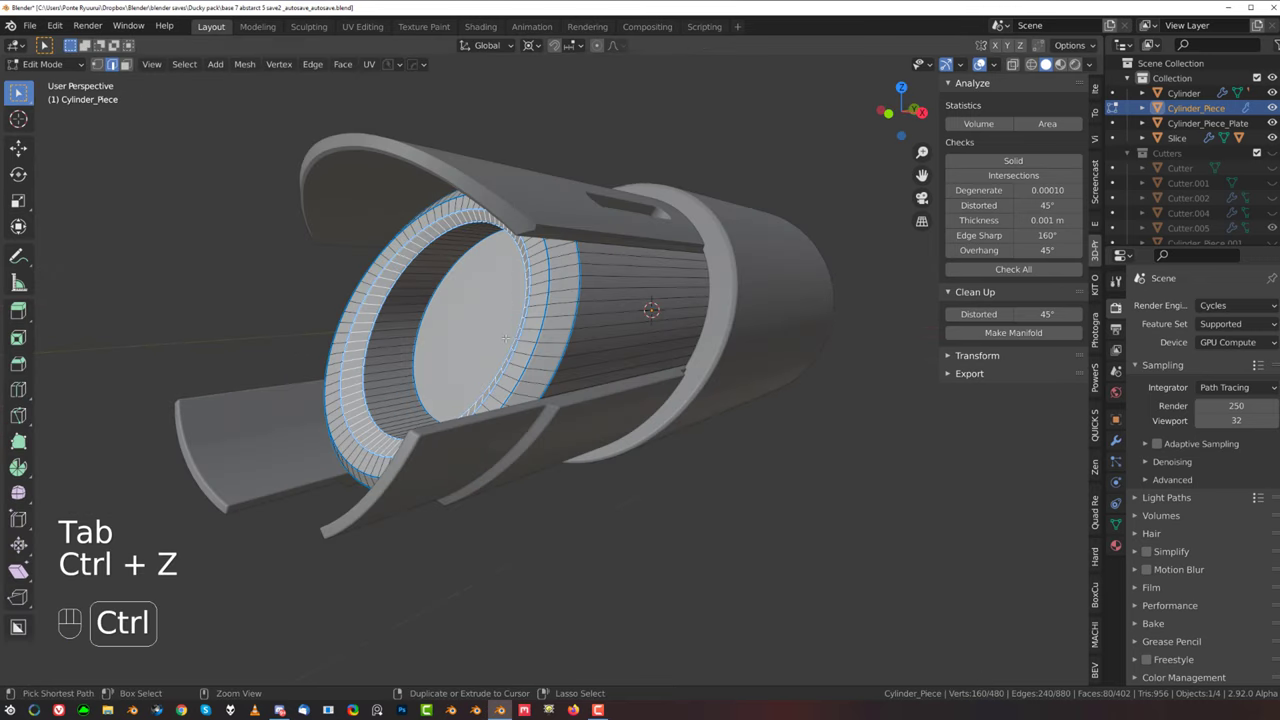
Step: Bevel the front ring's inner edge loop narrowly with one segment
key("ctrl+b")
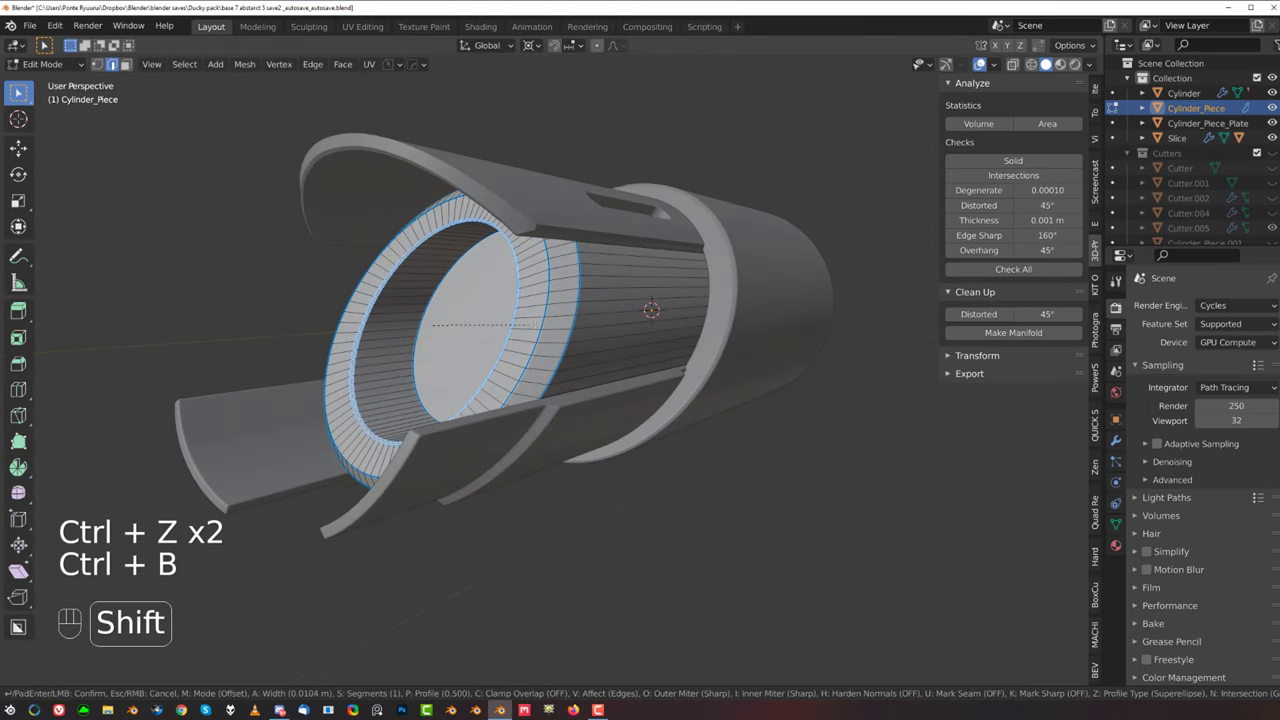
left_click(550, 325, "shift")
scroll(540, 325, "up", 2)
middle_click_drag(520, 322, 538, 322)
Step: Select the recessed disc face inside the ring and scale it uniformly to 0.865
key("Tab")
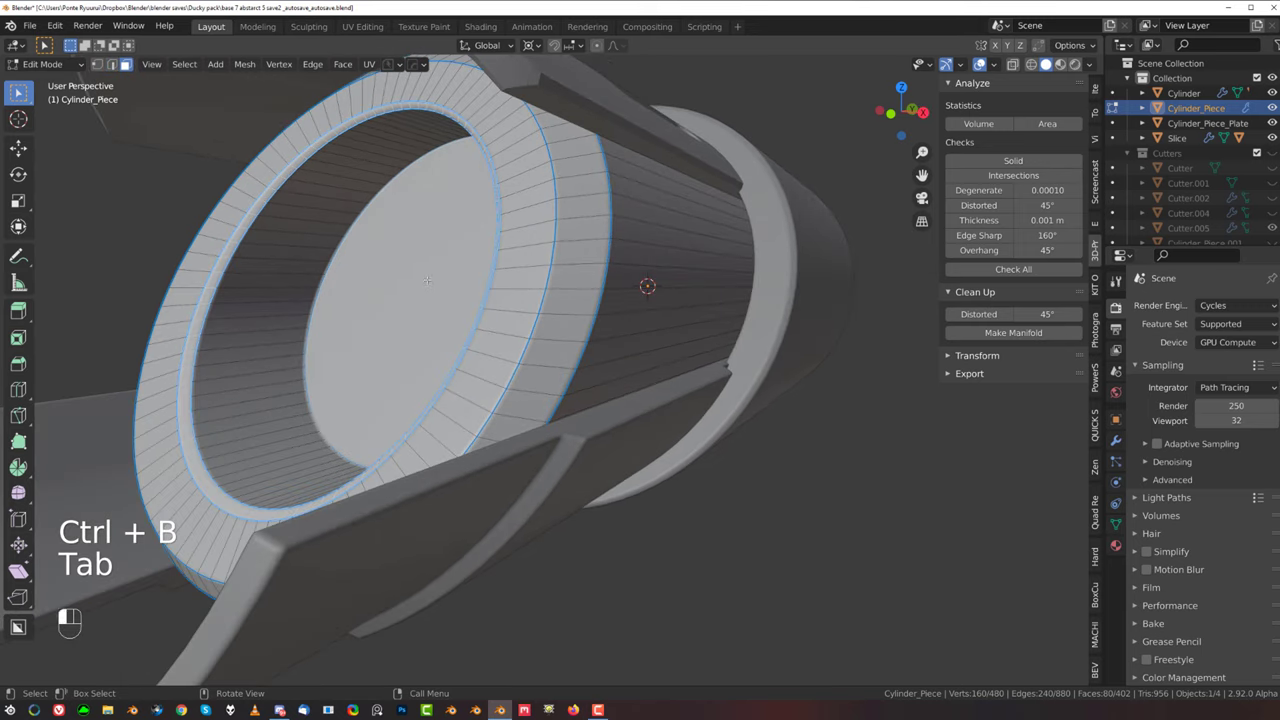
left_click(436, 297)
scroll(436, 297, "down", 2)
middle_click_drag(435, 295, 499, 295)
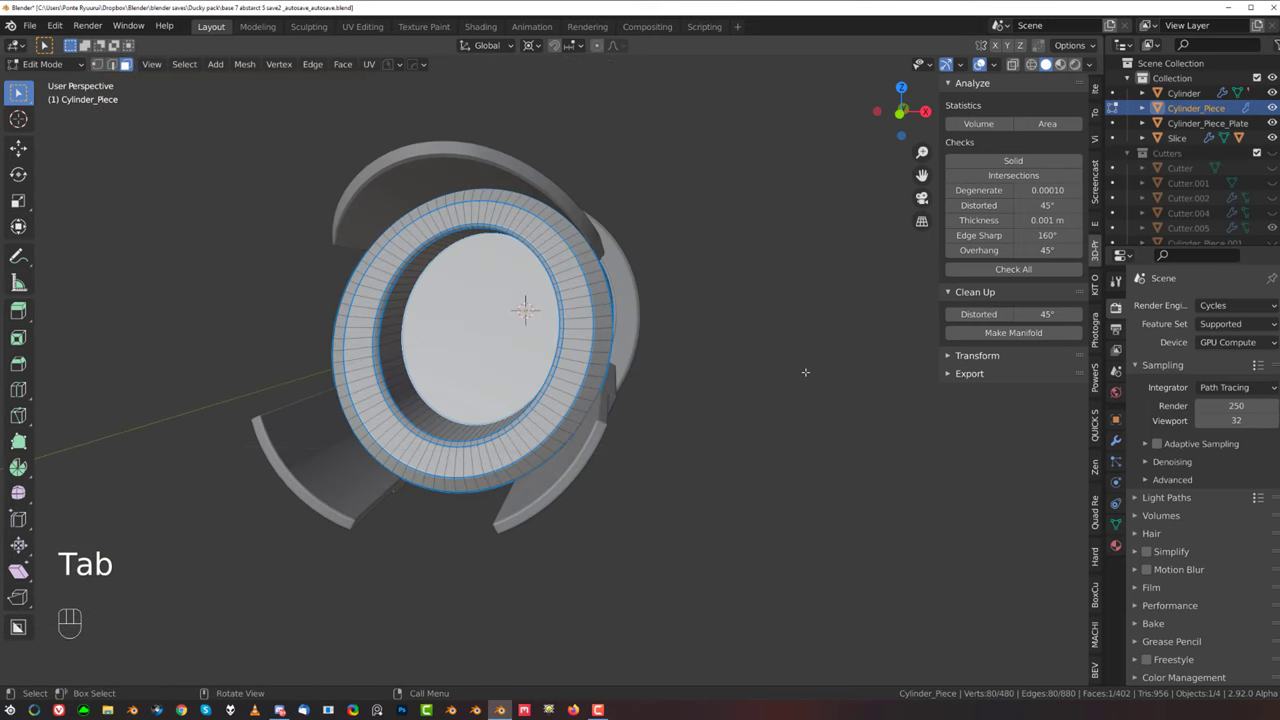
key("s")
left_click(757, 372)
scroll(720, 360, "up", 3)
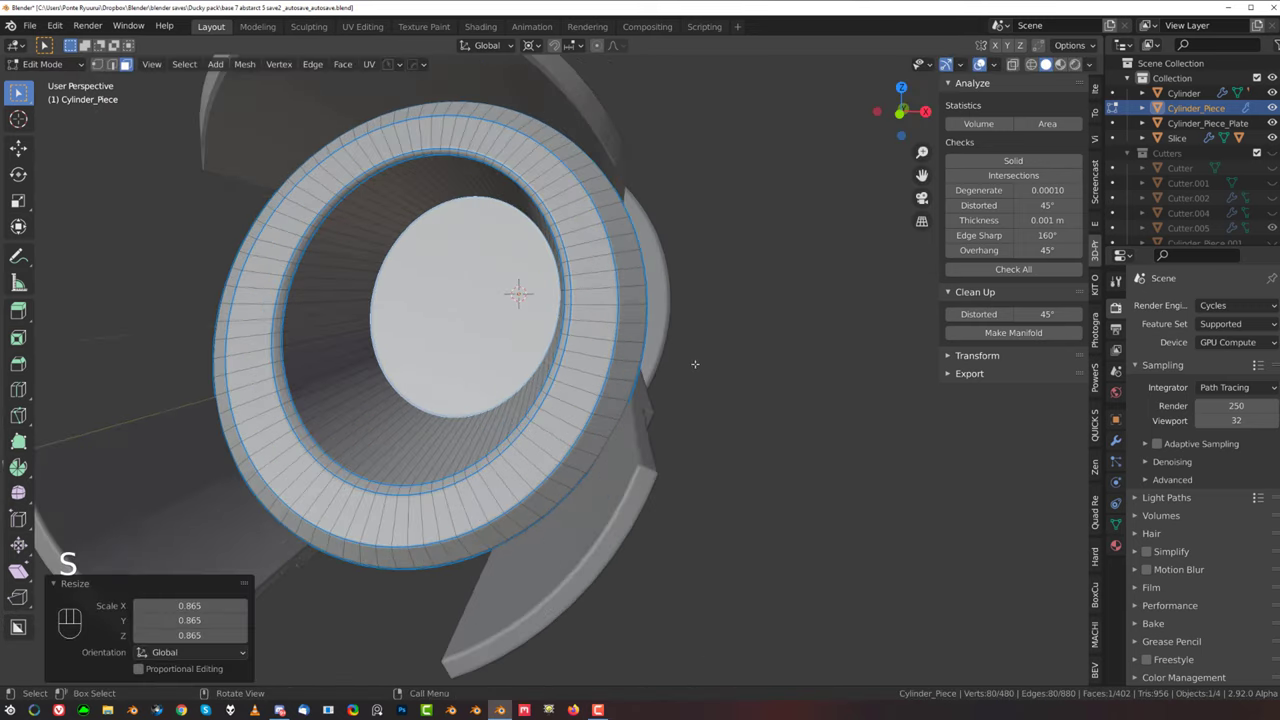
Step: Inset the disc face by about 0.034 m and extrude the inner face about 0.363 m forward along Y
key("i")
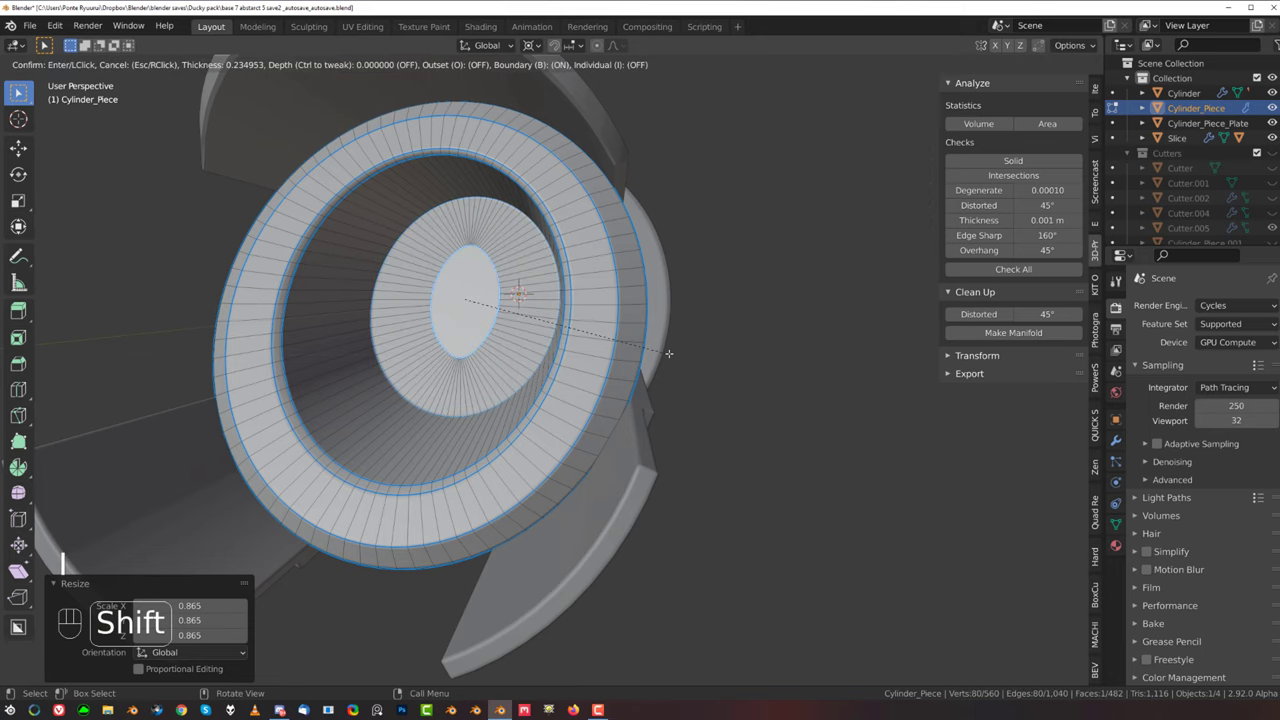
left_click(719, 353)
middle_click_drag(719, 353, 666, 339)
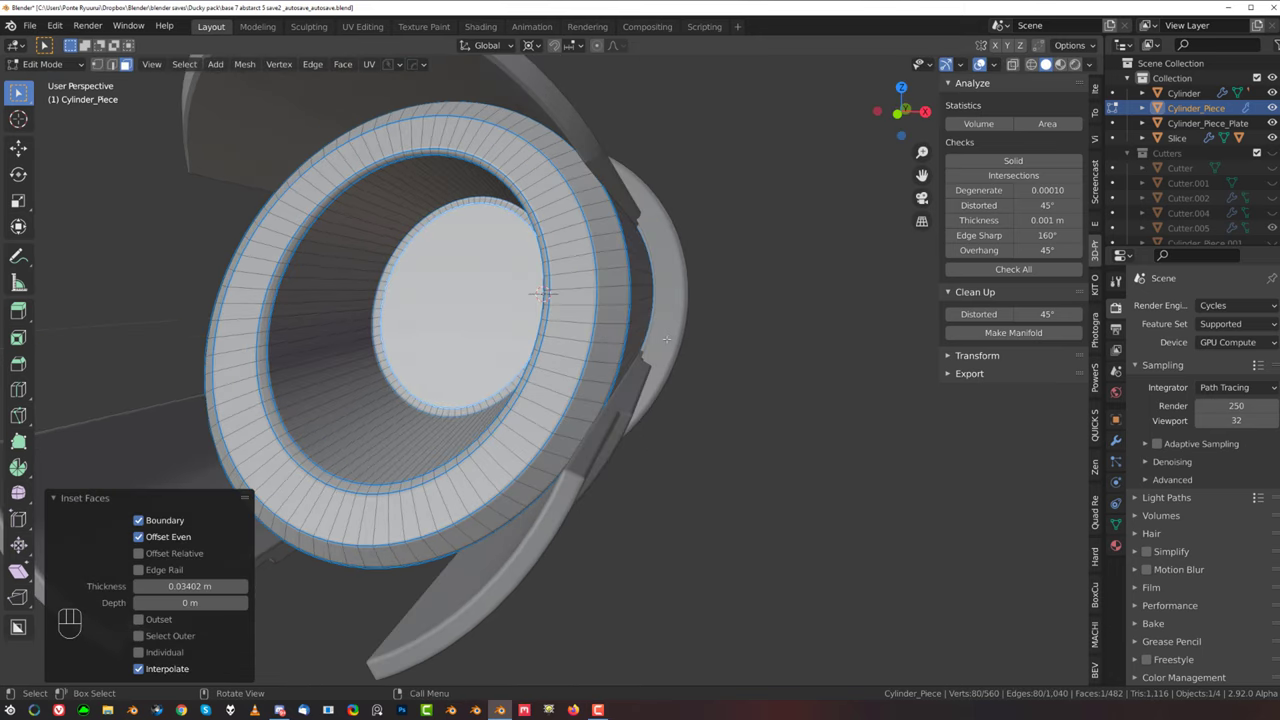
key("e")
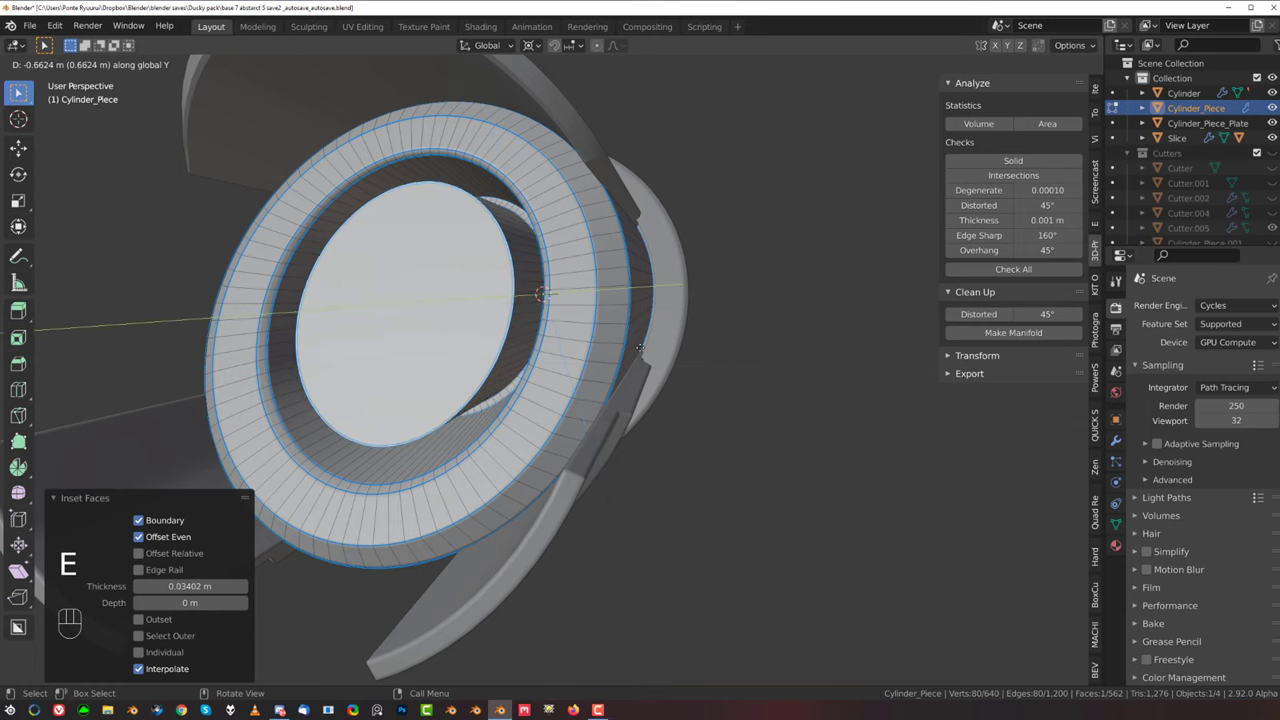
left_click(657, 355)
Step: Bevel the rim of the extruded disc face slightly with one segment and check its shading in object mode
key("ctrl+b")
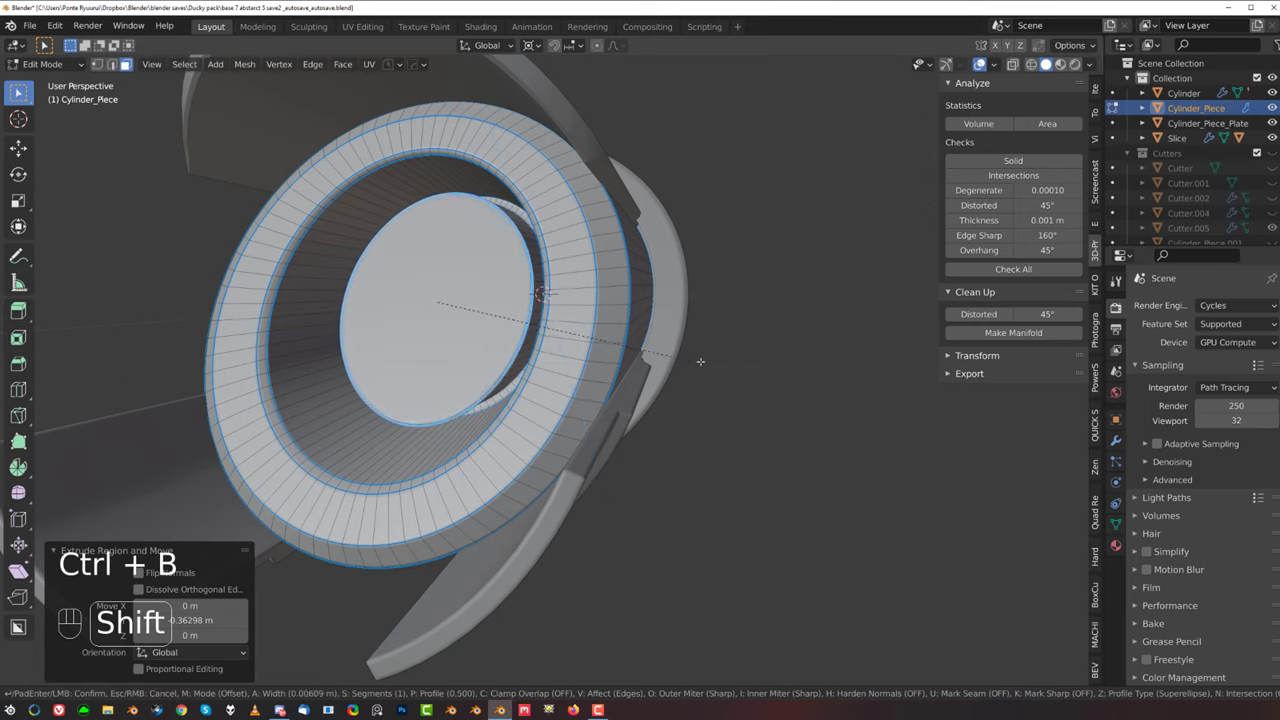
left_click(695, 358)
middle_click_drag(695, 358, 621, 343)
middle_click_drag(565, 303, 480, 274)
key("Tab")
scroll(475, 273, "down", 5)
scroll(515, 290, "up", 4)
Step: Set up a front orthographic view of the recessed disc and select the main Cylinder object
key("Tab")
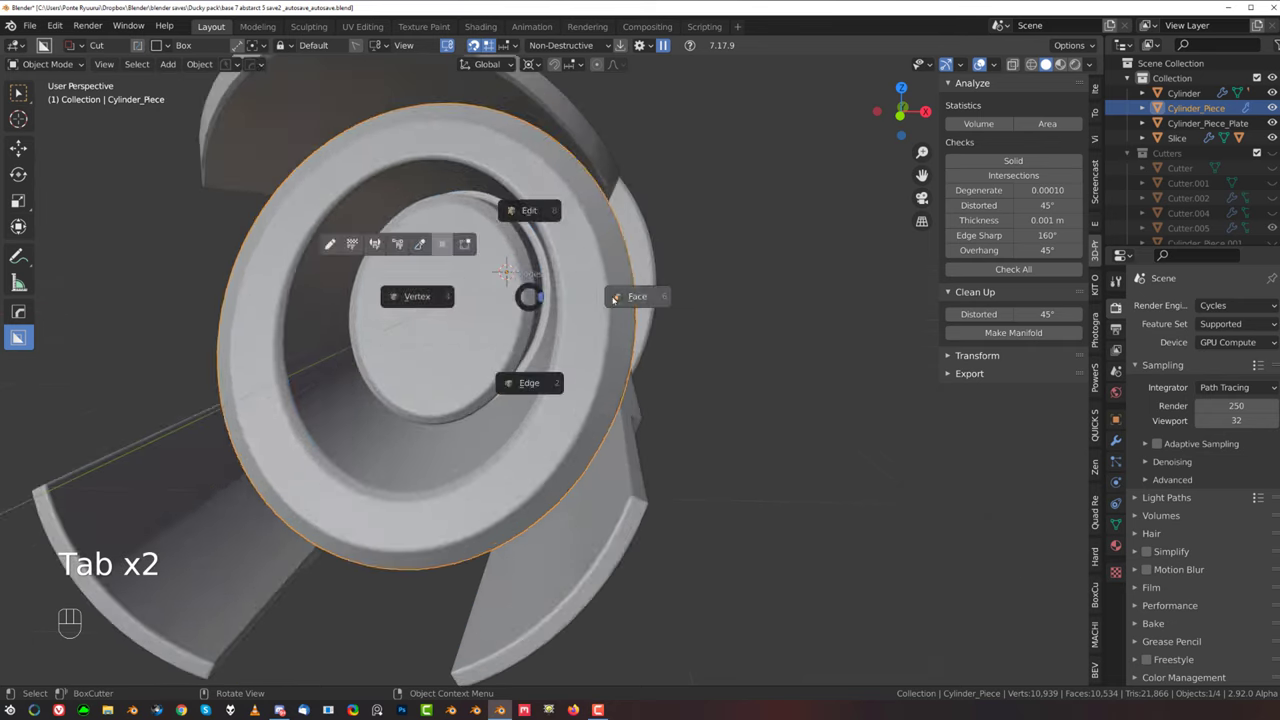
scroll(528, 260, "down", 4)
key("grave")
key("Tab")
key("KP_5")
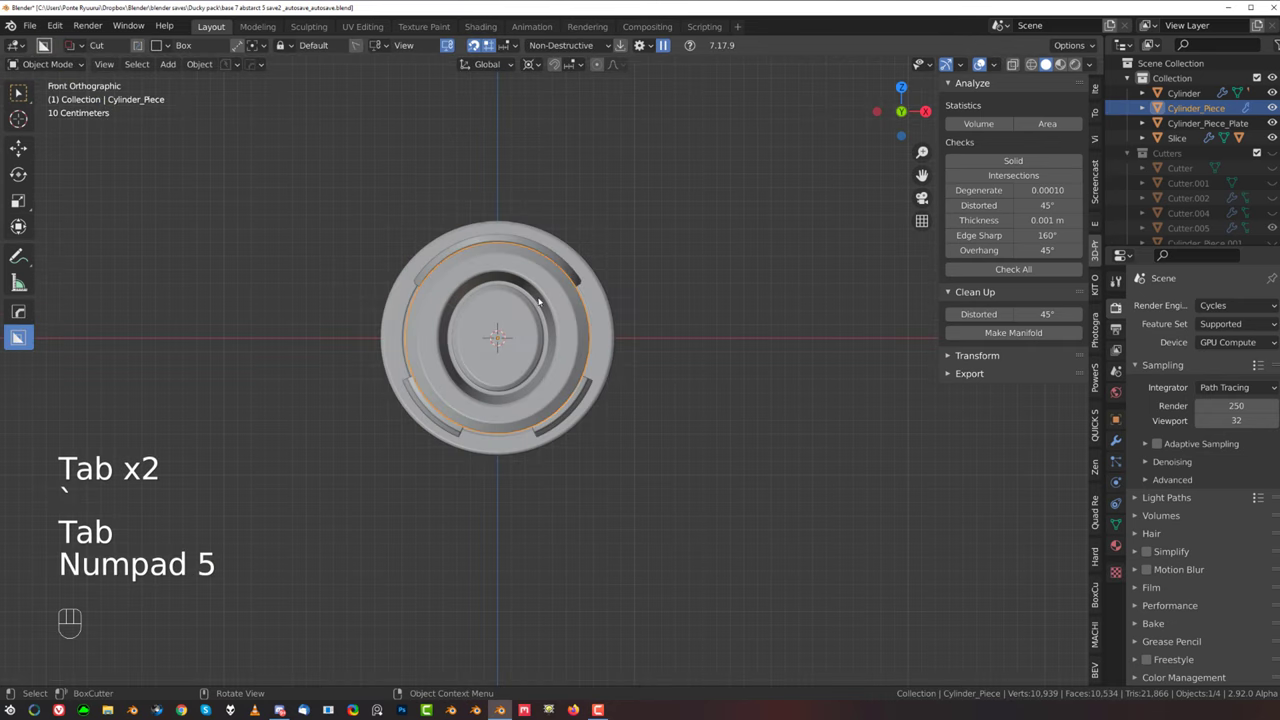
scroll(545, 345, "up", 3)
middle_click_drag(449, 245, 523, 311, "shift")
scroll(545, 365, "up", 2)
scroll(610, 420, "up", 2)
key("d")
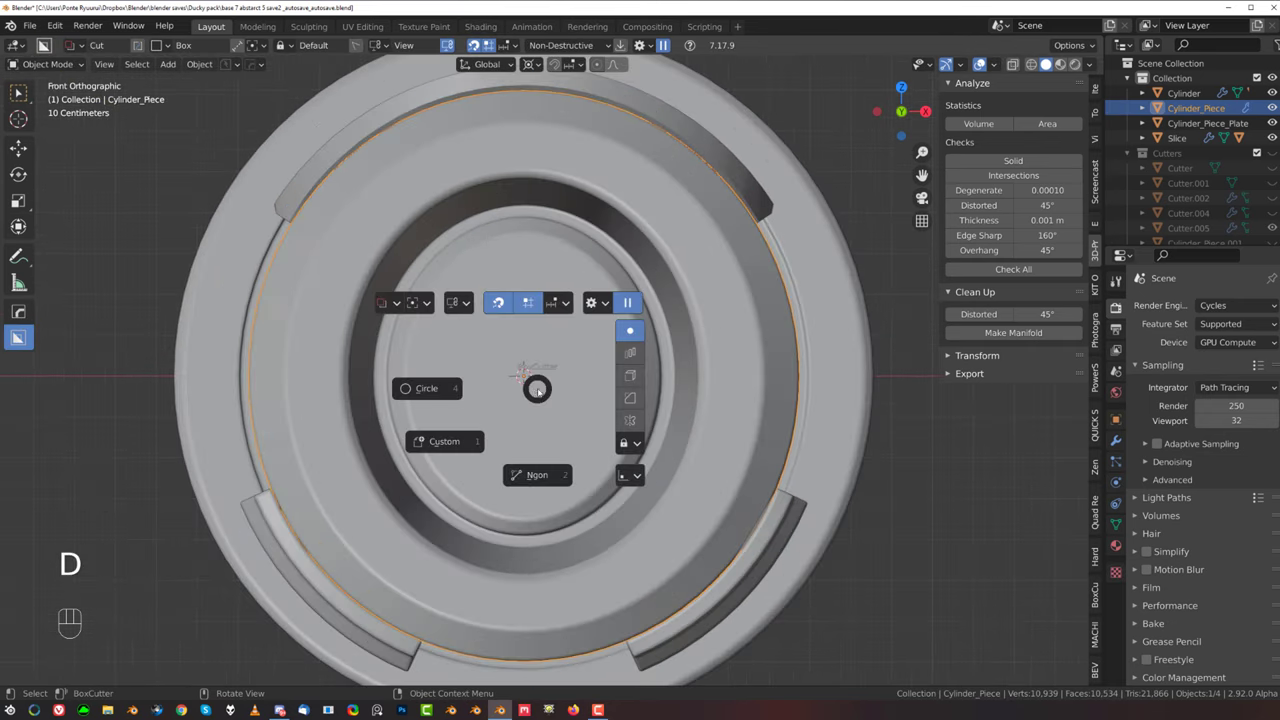
key("Escape")
left_click(493, 324)
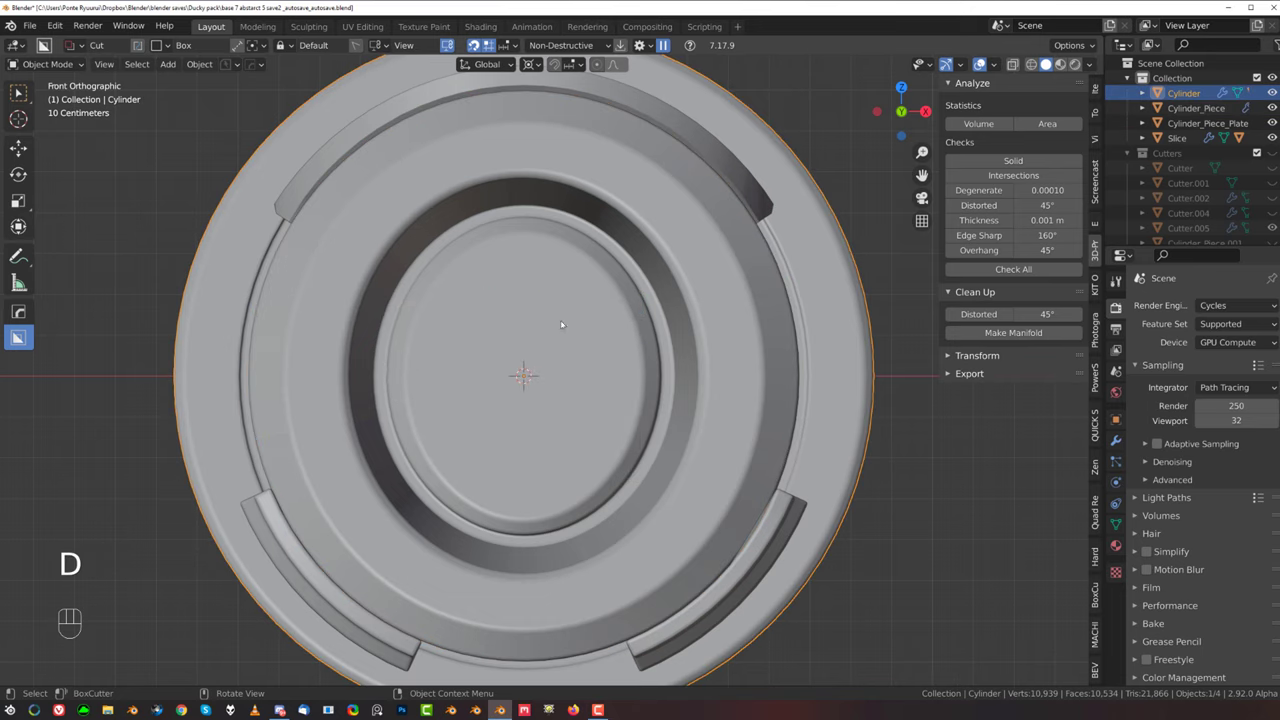
left_click_drag(565, 303, 583, 467)
key("b")
left_click(506, 272)
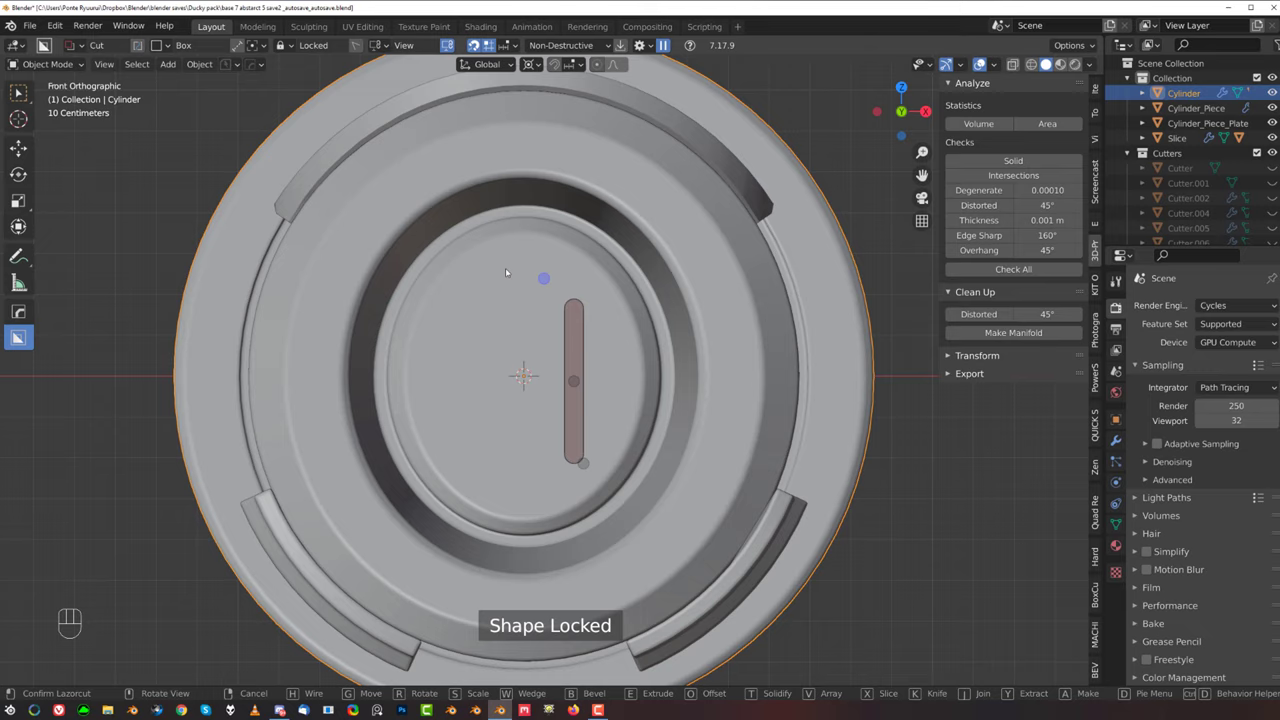
left_click(576, 291)
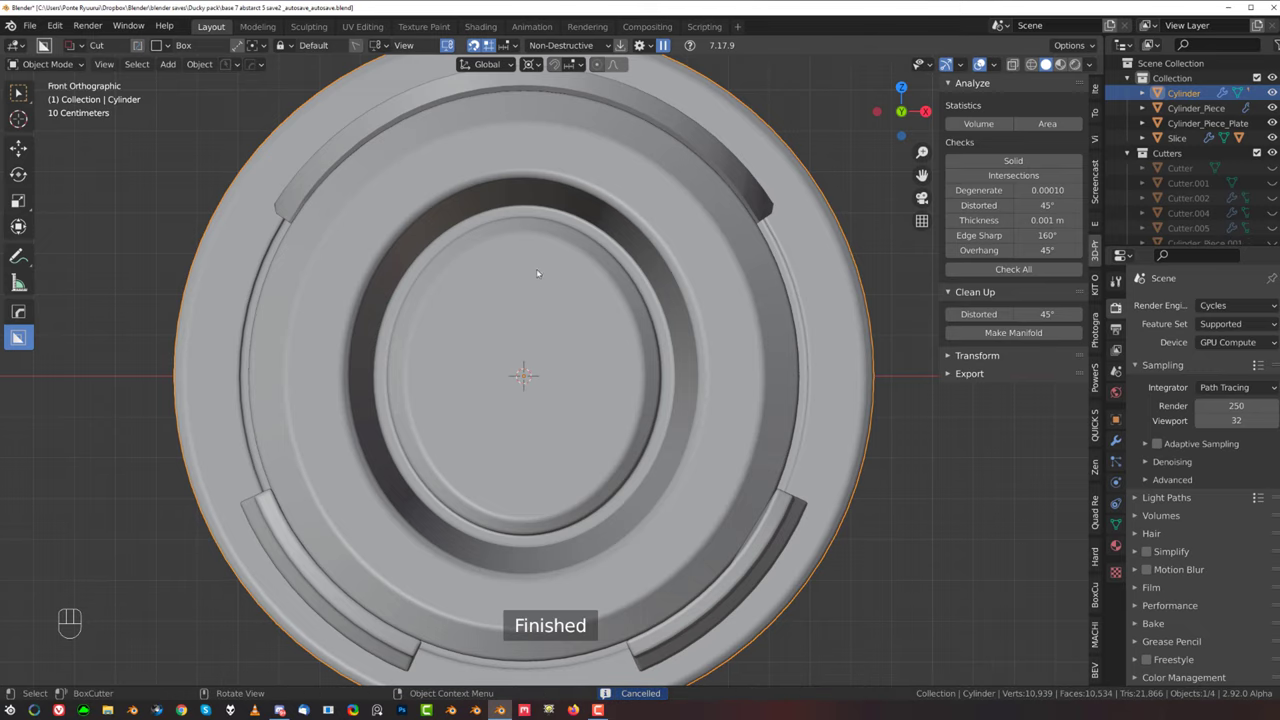
Step: Draw a tall box cutter just beside the disc's centre, bevel its corners about 0.036, and extrude it through the disc
mouse_move(544, 271)
left_mouse_down()
mouse_move(550, 481)
mouse_move(589, 483)
left_mouse_up()
key("b")
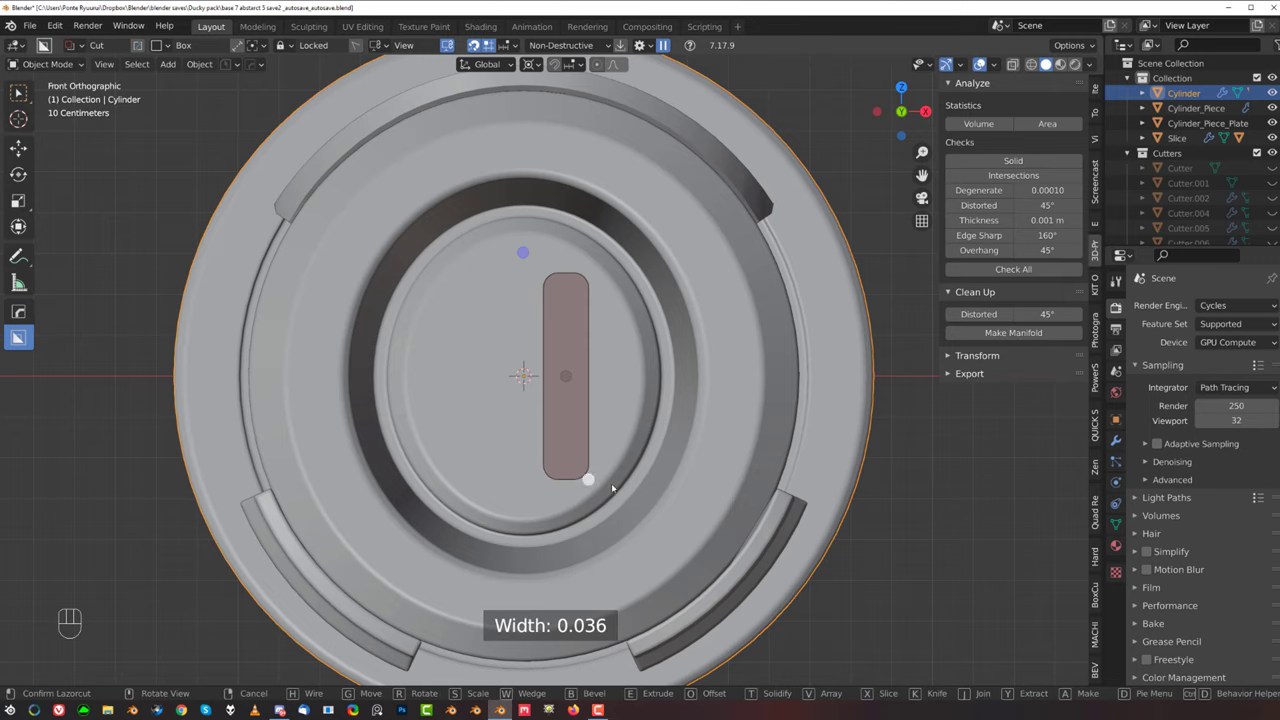
middle_click_drag(586, 480, 288, 408)
left_click_drag(147, 407, 348, 407)
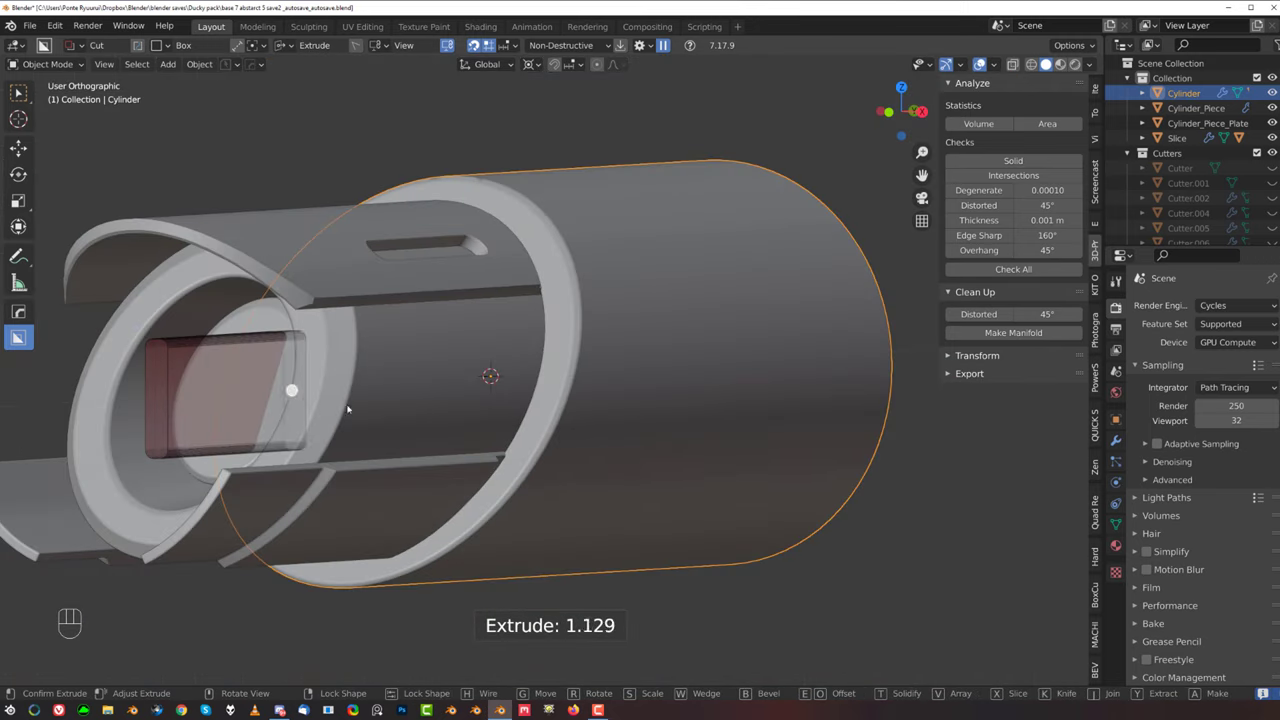
left_click(373, 407, "shift")
Step: Add Cylinder_Piece to the cutter selection and cut the slot out of its disc with a Difference boolean
middle_click_drag(391, 351, 550, 308)
scroll(397, 329, "up", 3)
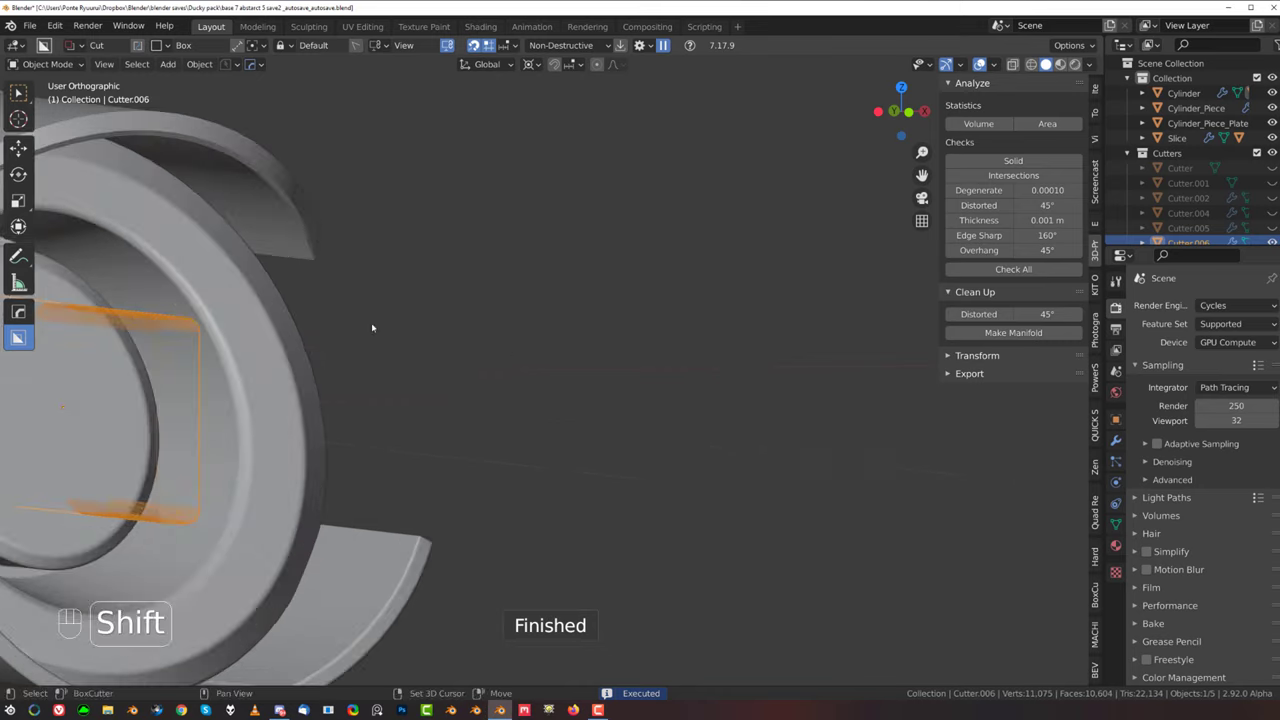
middle_click_drag(397, 329, 646, 321, "shift")
left_click(268, 311, "shift")
key("q")
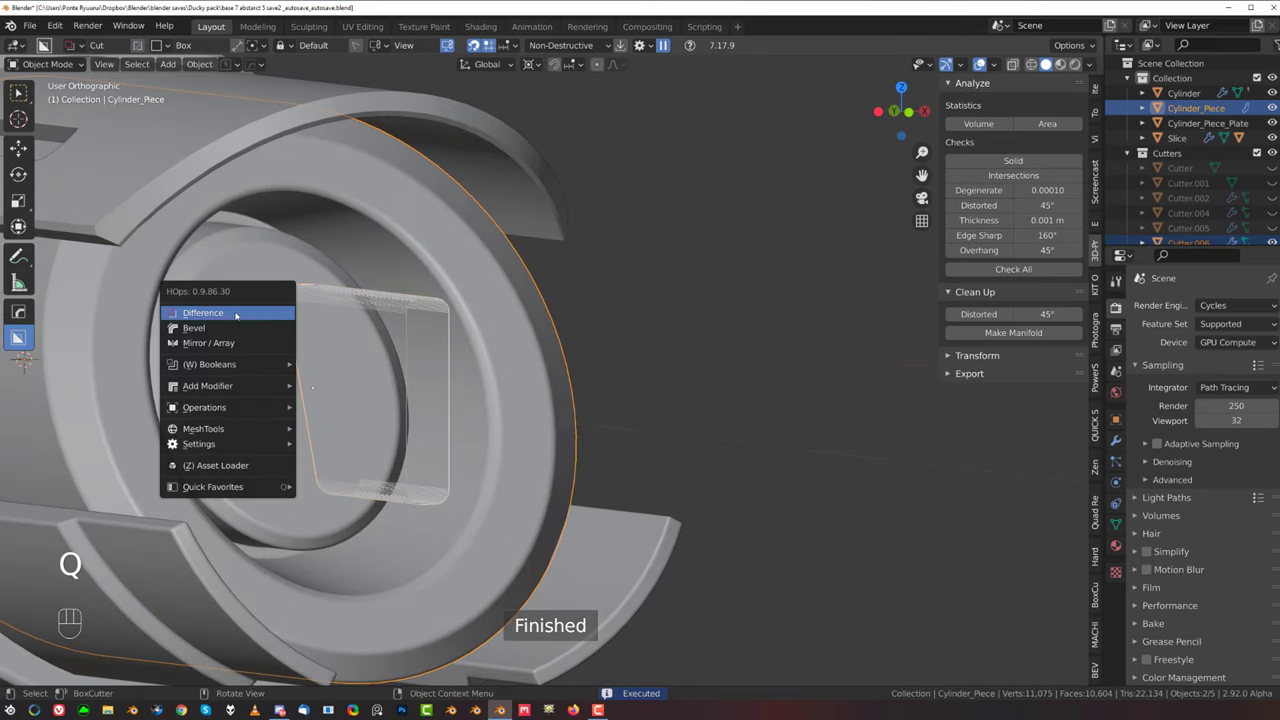
left_click(237, 314)
middle_click_drag(414, 347, 330, 312)
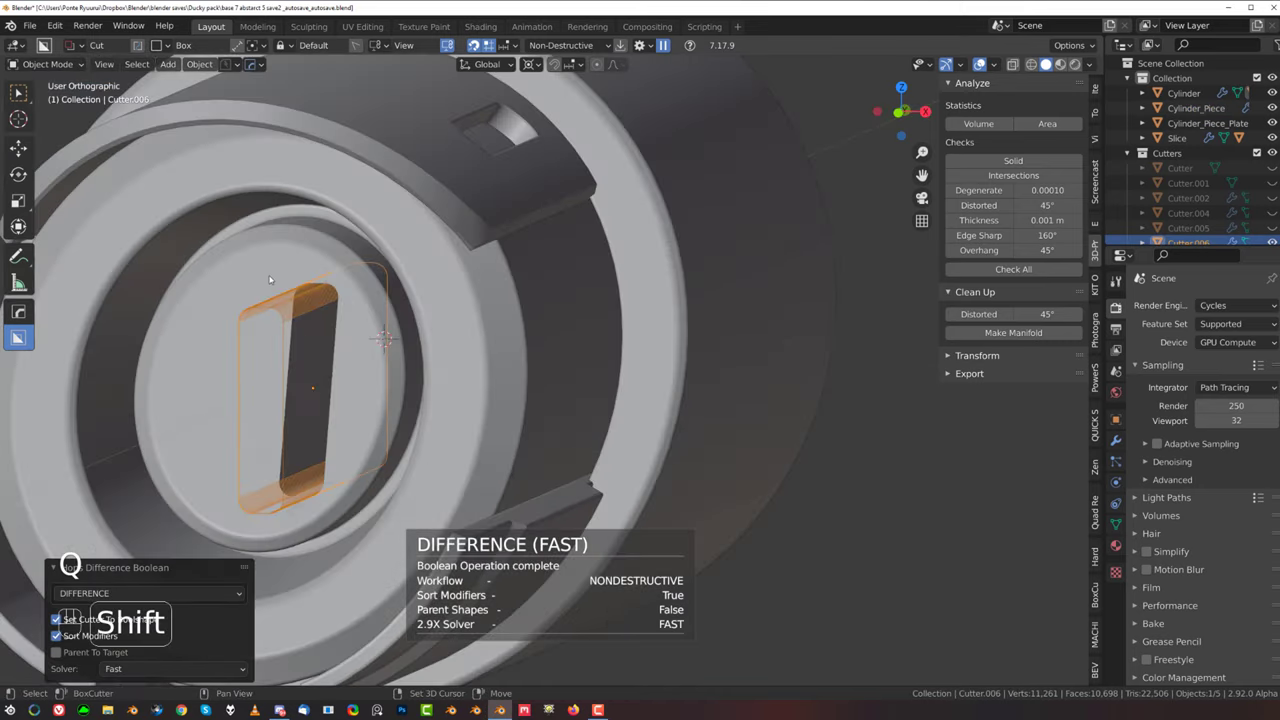
Step: Mirror the slot cutter across Cylinder_Piece on the X axis using a new mirror modifier
left_click(270, 281, "shift")
key("alt+x")
key("alt+z")
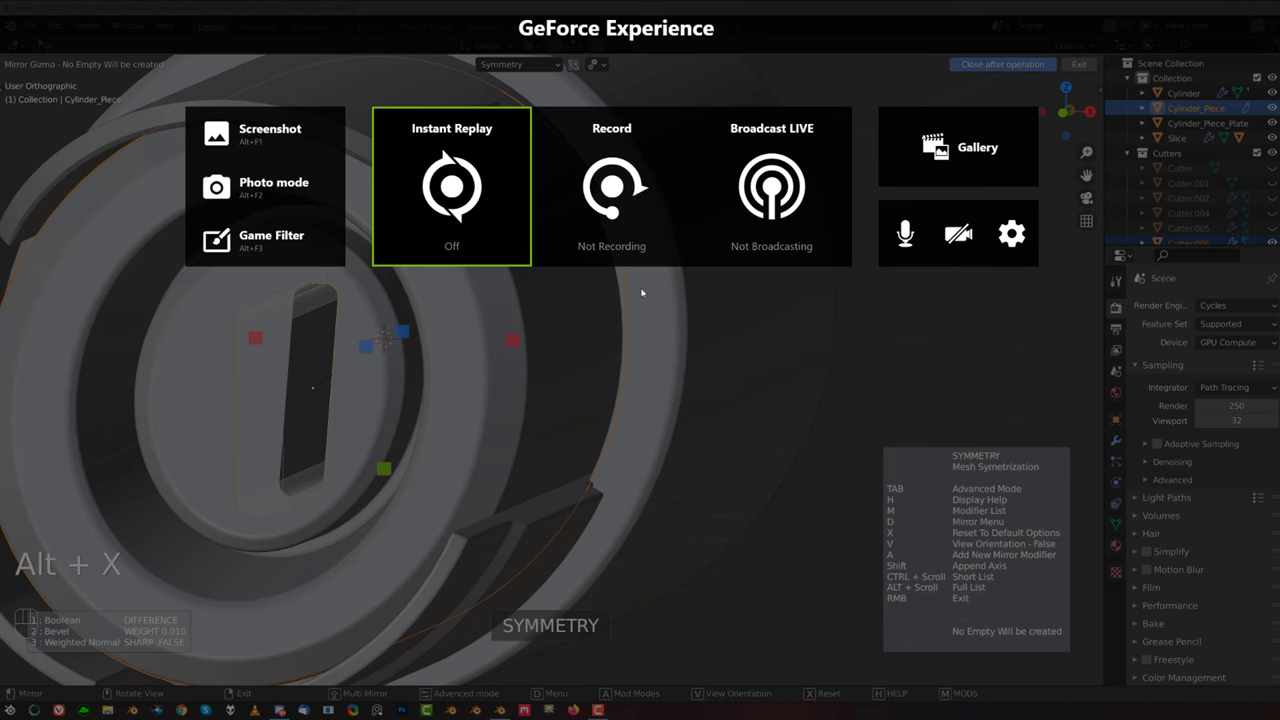
key("alt+z")
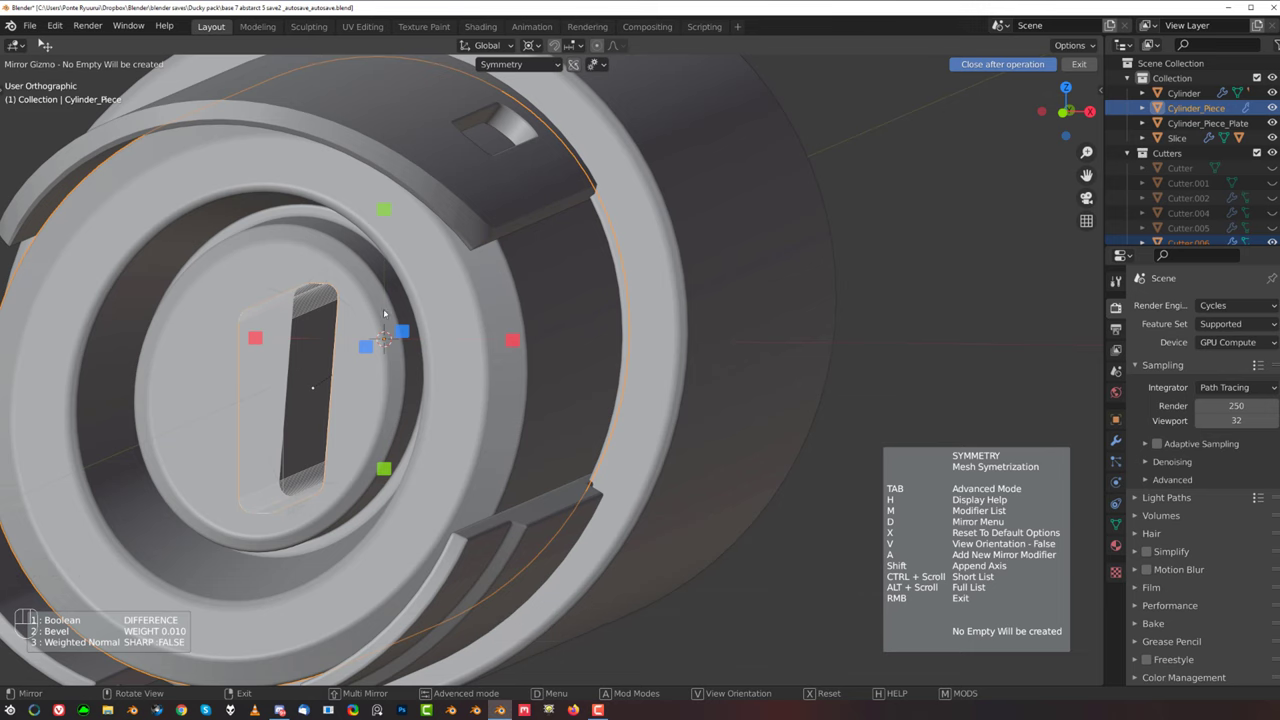
scroll(422, 394, "up", 1, "alt")
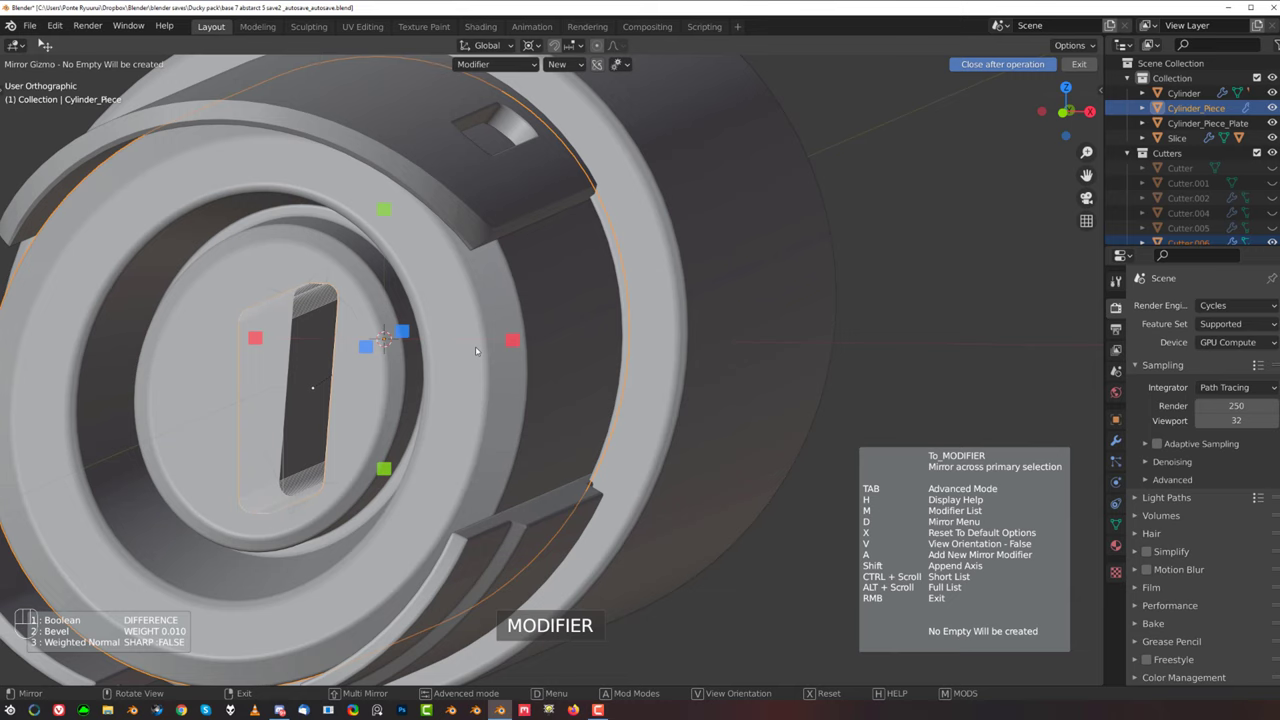
left_click(516, 343)
scroll(460, 362, "down", 2)
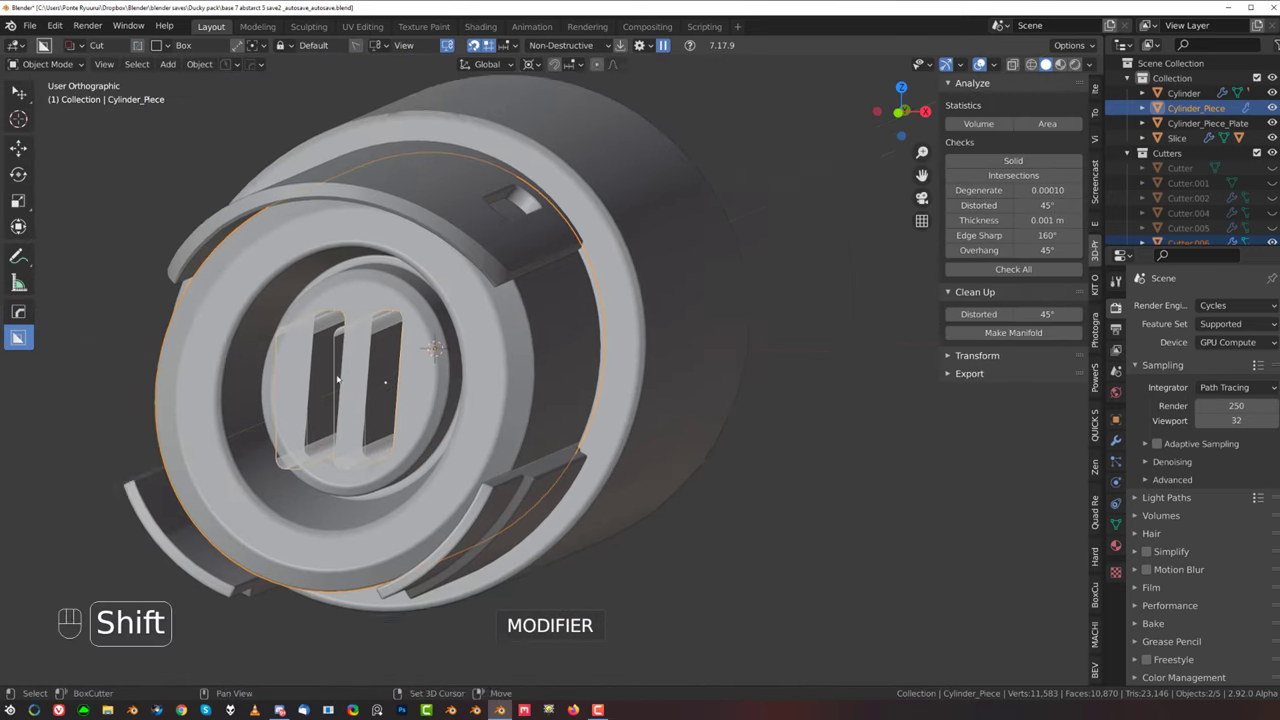
Step: Examine the main Cylinder's boolean modifiers one at a time and inspect where the mirrored slot cutter reaches
middle_click_drag(402, 376, 614, 343, "shift")
key("shift+2")
scroll(573, 381, "down", 2)
scroll(609, 348, "up", 5)
left_click(618, 341)
key("q")
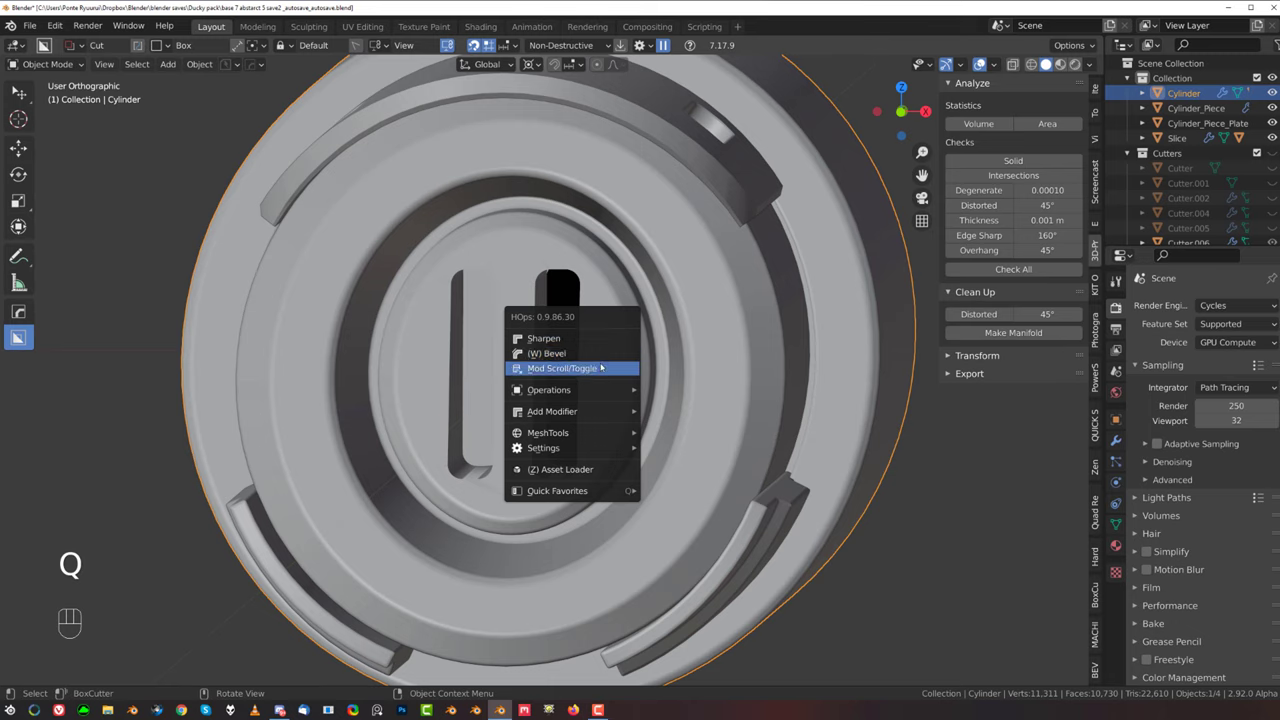
left_click(601, 368)
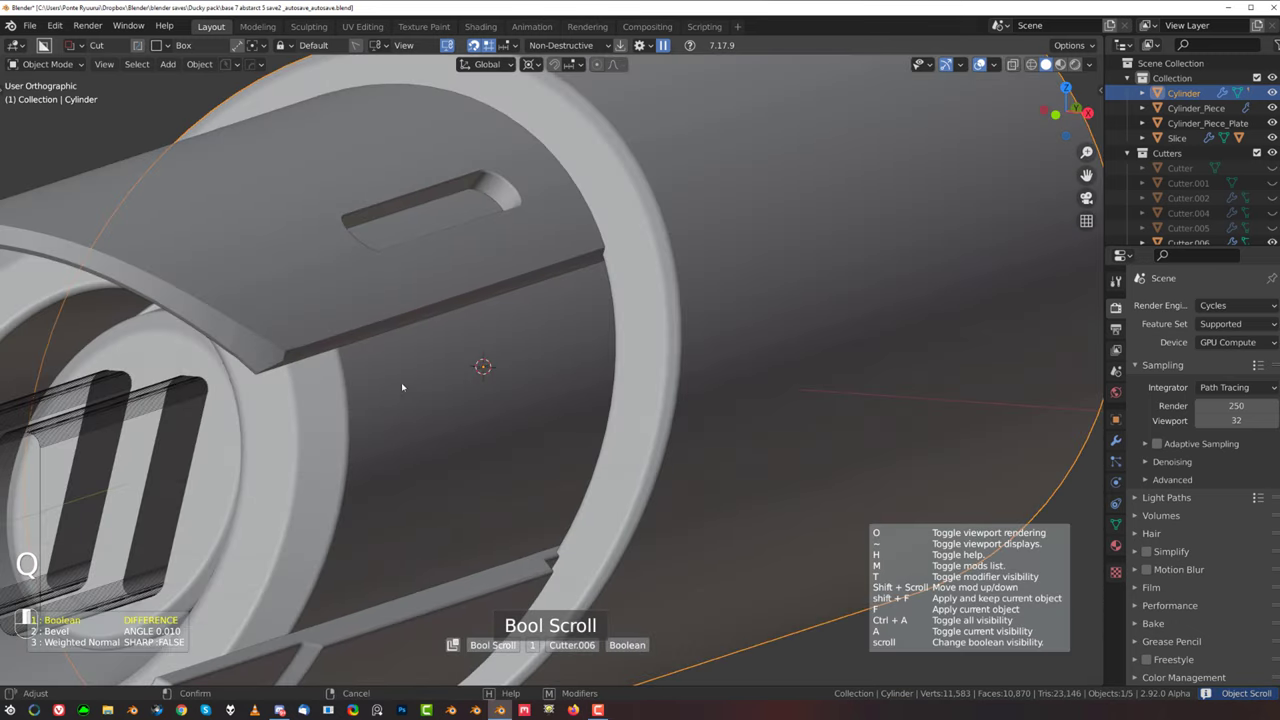
middle_click_drag(523, 366, 480, 450)
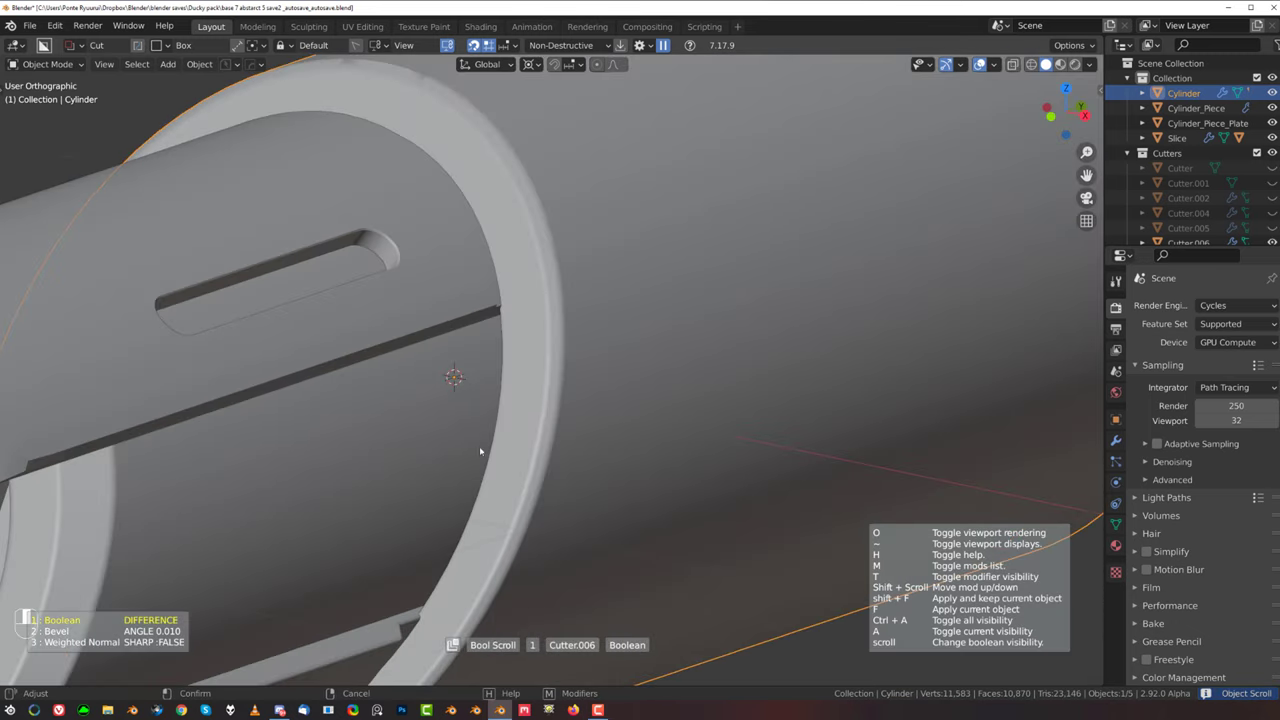
mouse_move(529, 350)
middle_mouse_down()
mouse_move(631, 443)
mouse_move(549, 349)
middle_mouse_up()
left_click(914, 280)
scroll(559, 379, "down", 6)
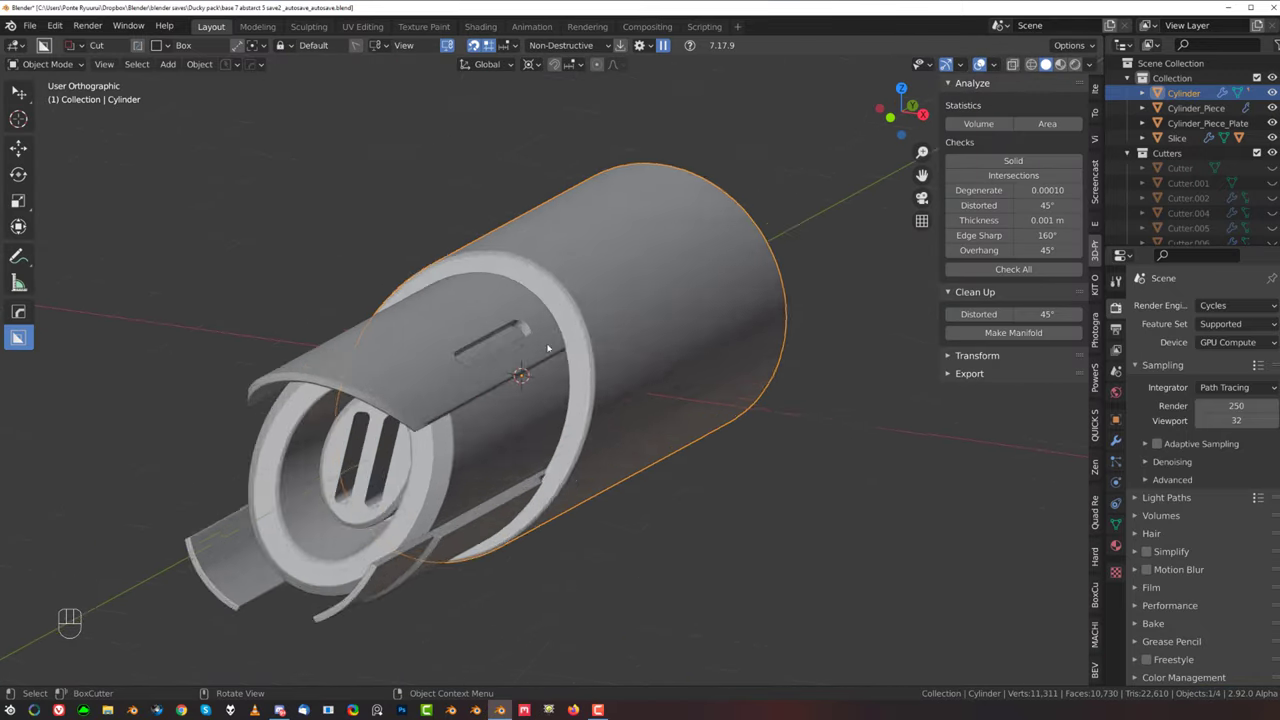
Step: Reveal the mirrored slot cutter through the Cylinder's boolean scroll and scale it 1.64 along Y
key("KP_5")
key("q")
left_click(473, 387)
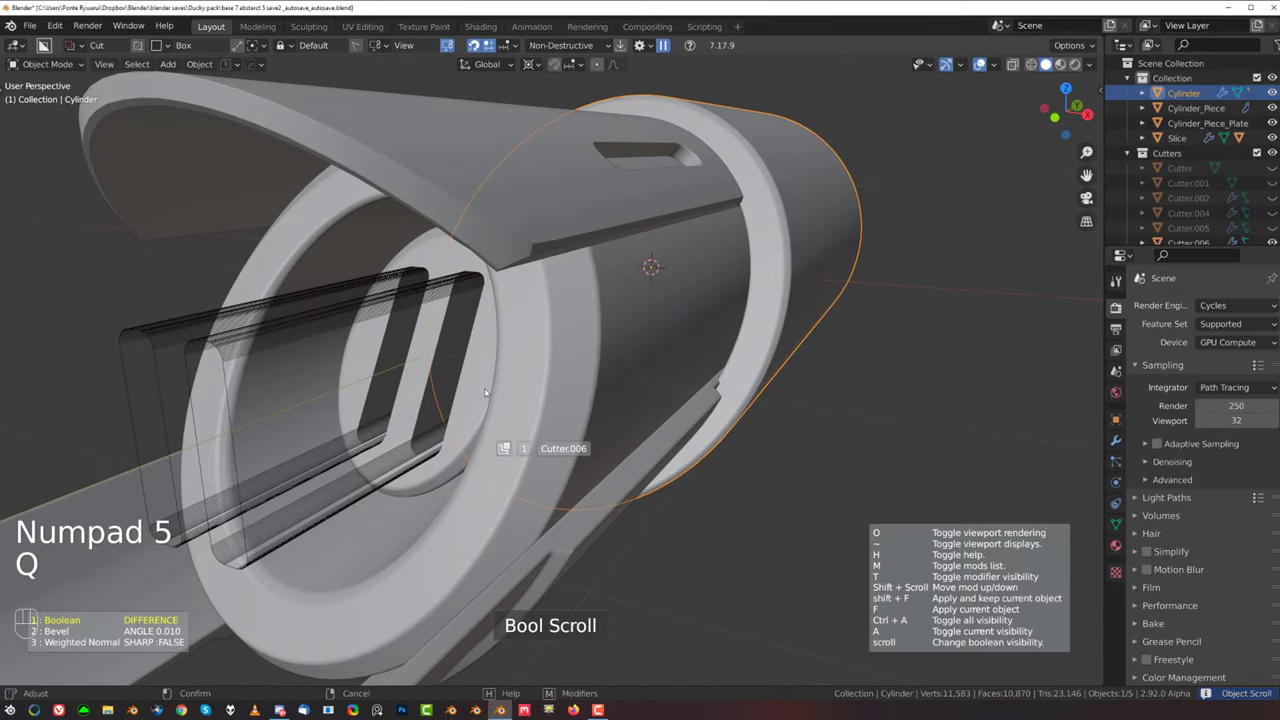
left_click(485, 393)
key("s")
key("y")
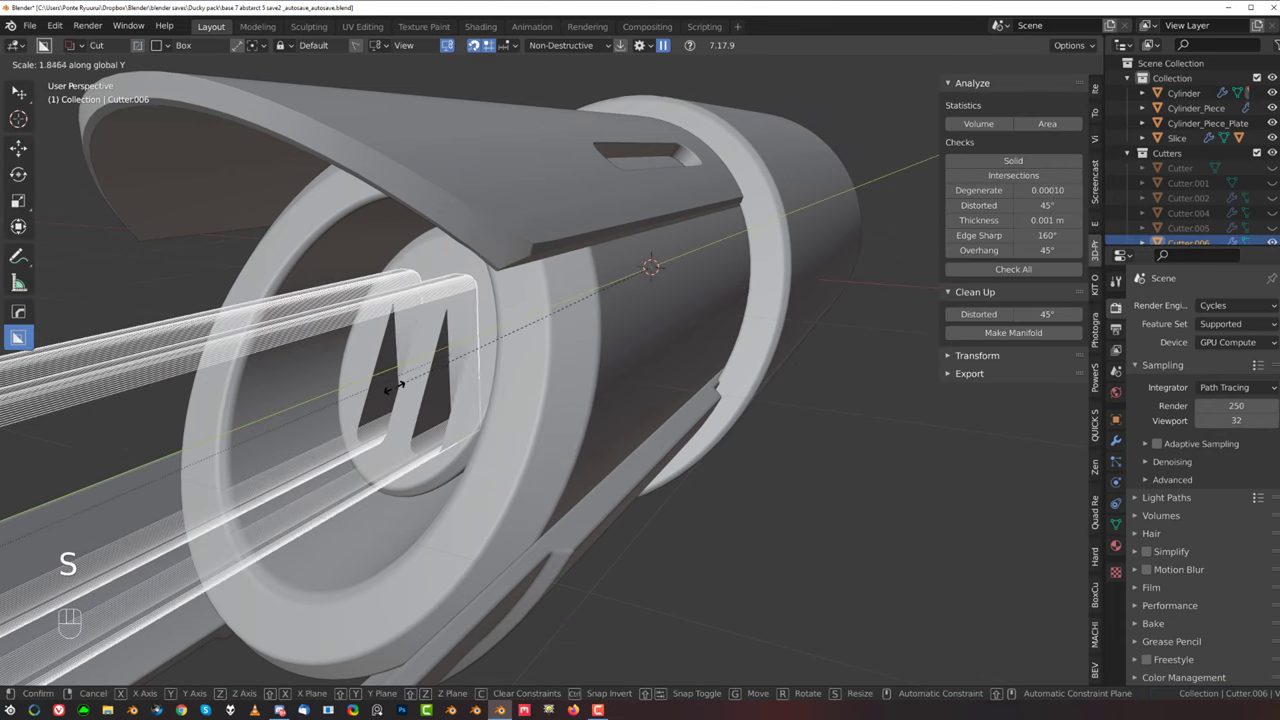
left_click(390, 387)
Step: Set the transform pivot to Individual Origins and scale the slot cutter 1.48 along Y
left_click(540, 65)
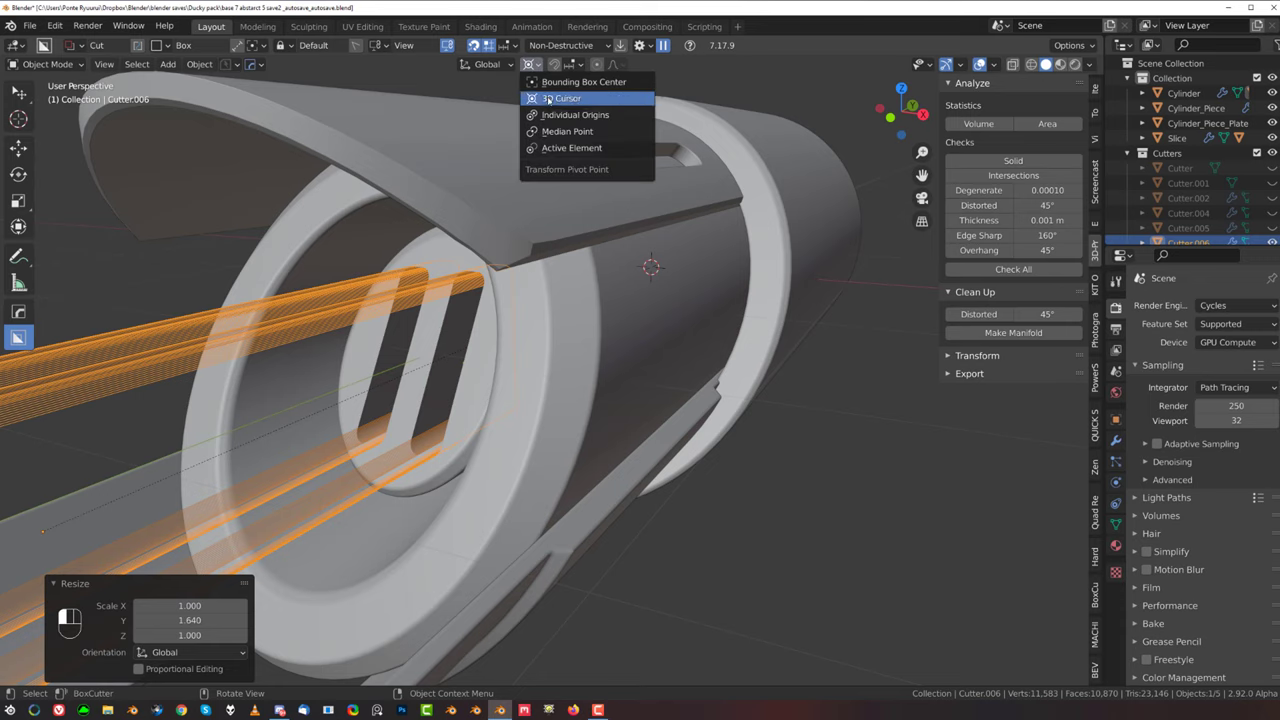
left_click(550, 117)
key("s")
key("y")
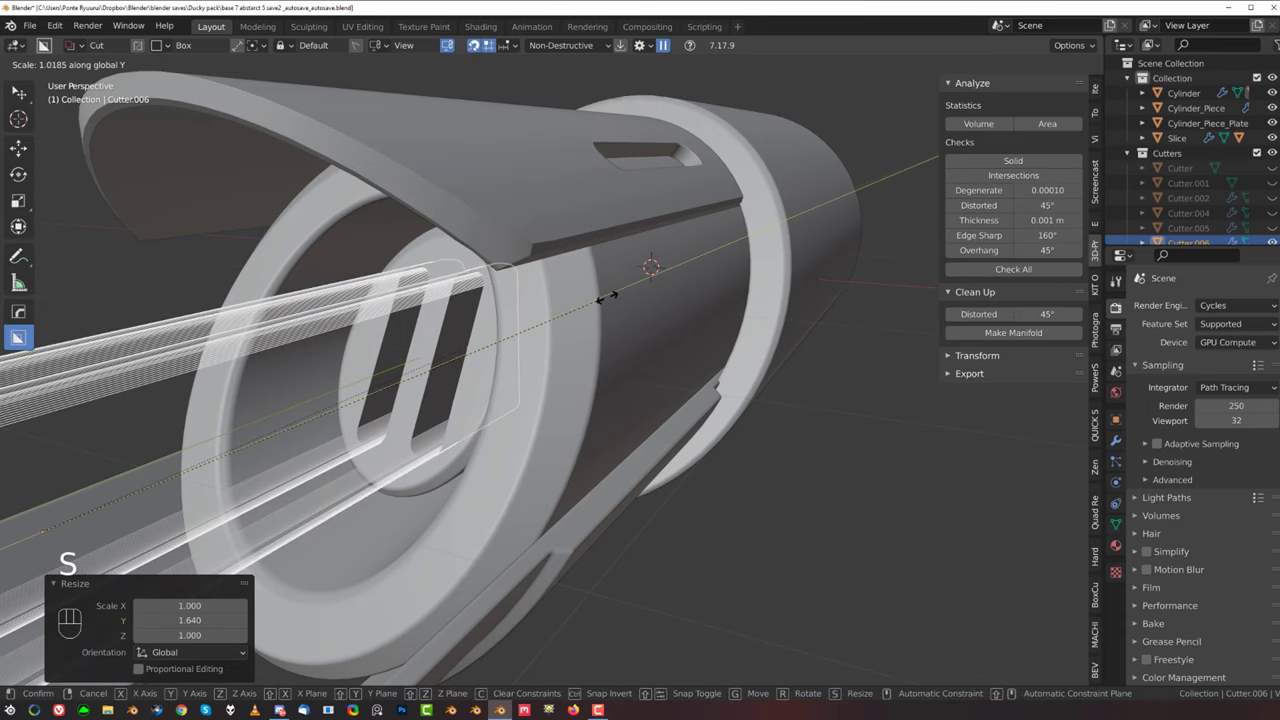
left_click(897, 300)
Step: Move the slot cutter about -0.155 m along Y
middle_click_drag(660, 322, 534, 334)
middle_click_drag(333, 341, 515, 386)
key("g")
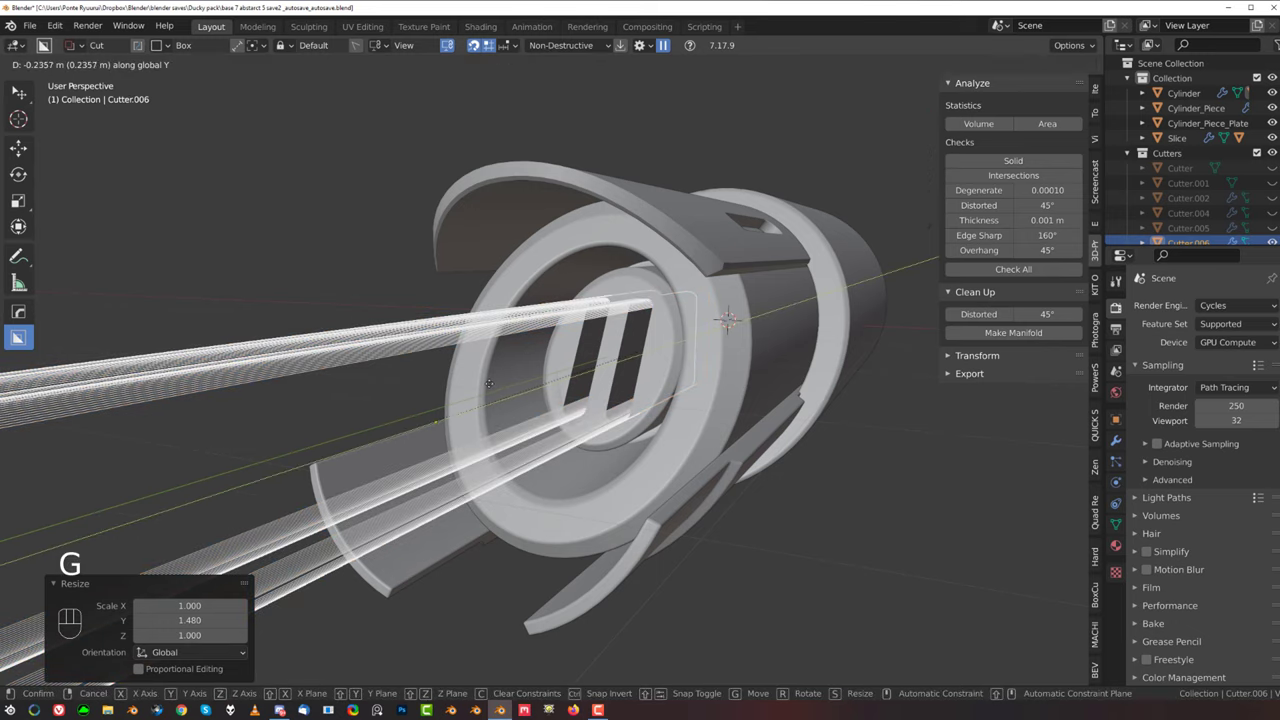
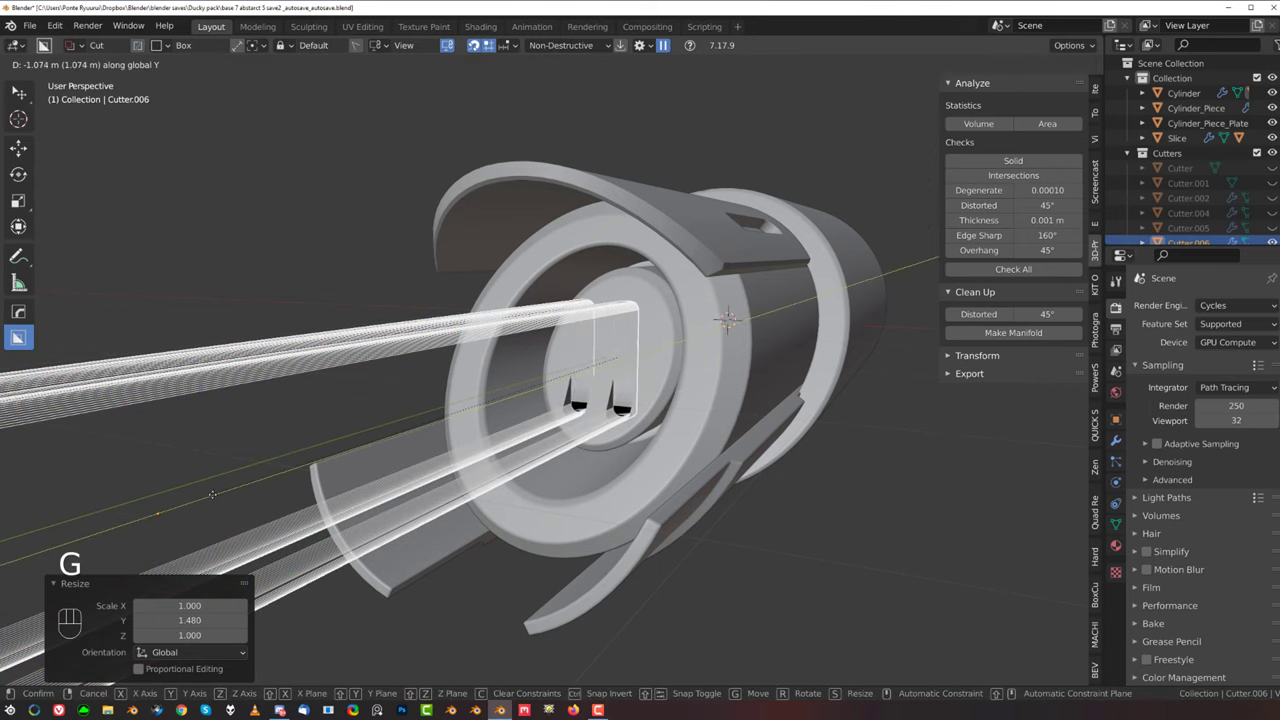
left_click(428, 538)
key("ctrl+s")
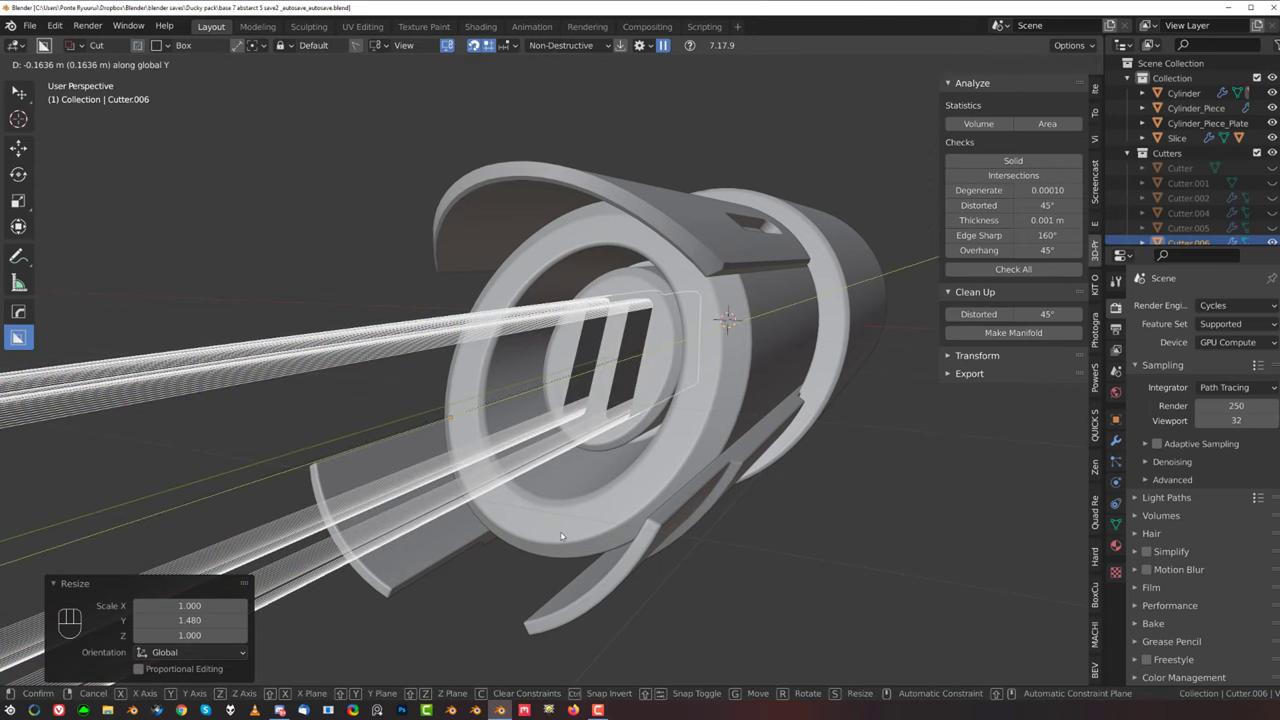
left_click(562, 537)
Step: Widen the slot cutter's bevel until its ends are fully rounded and reduce the bevel segments
scroll(634, 471, "up", 6)
middle_click_drag(634, 471, 766, 471)
scroll(714, 417, "up", 3)
key("q")
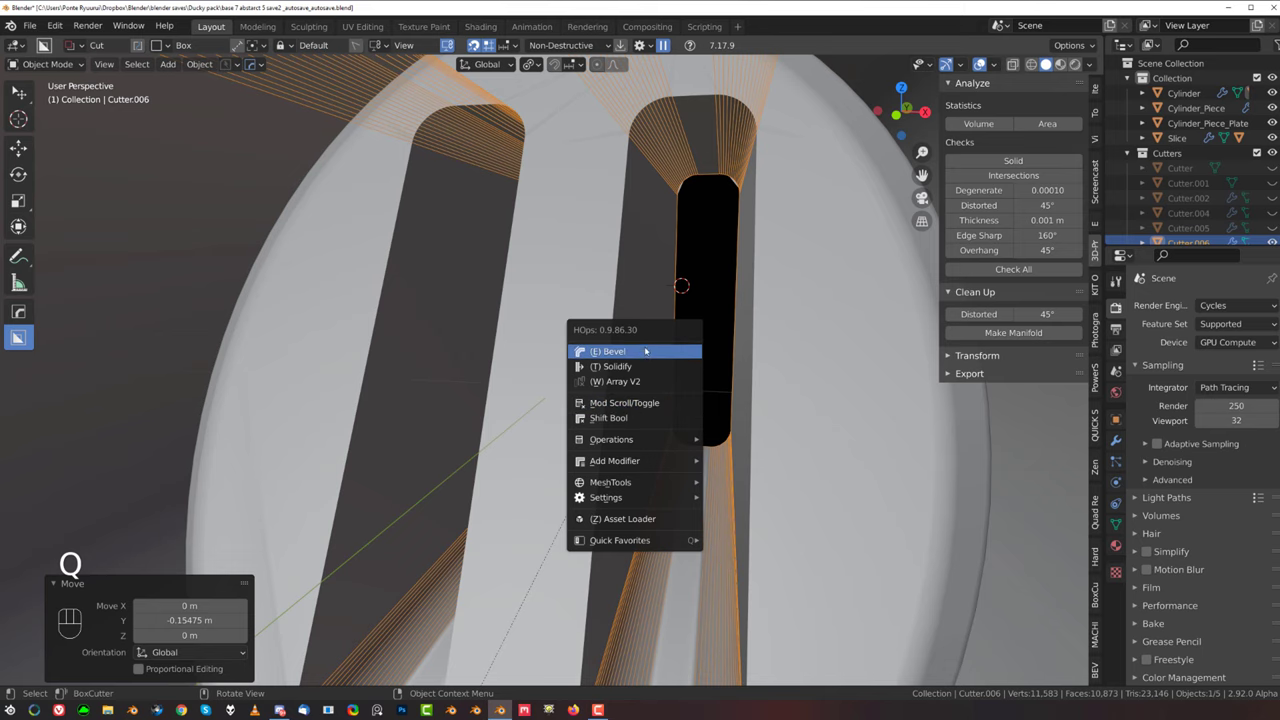
left_click(645, 351)
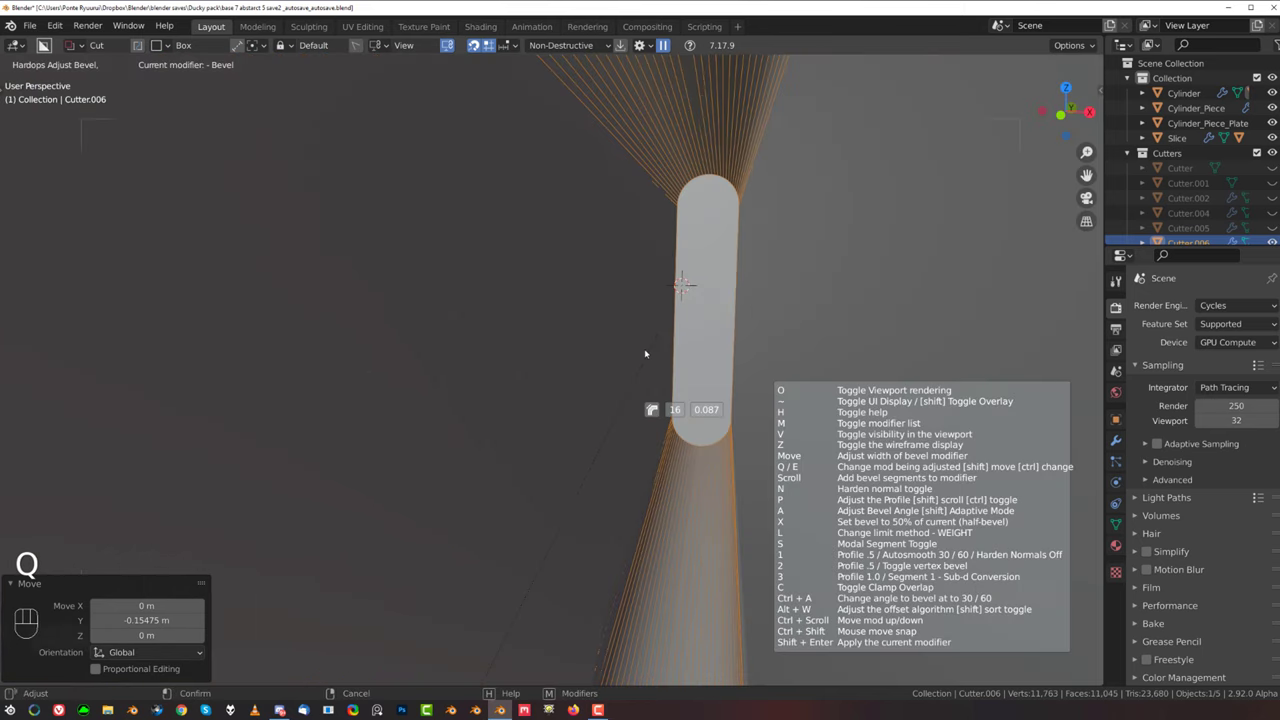
scroll(633, 410, "down", 3)
left_click(623, 397)
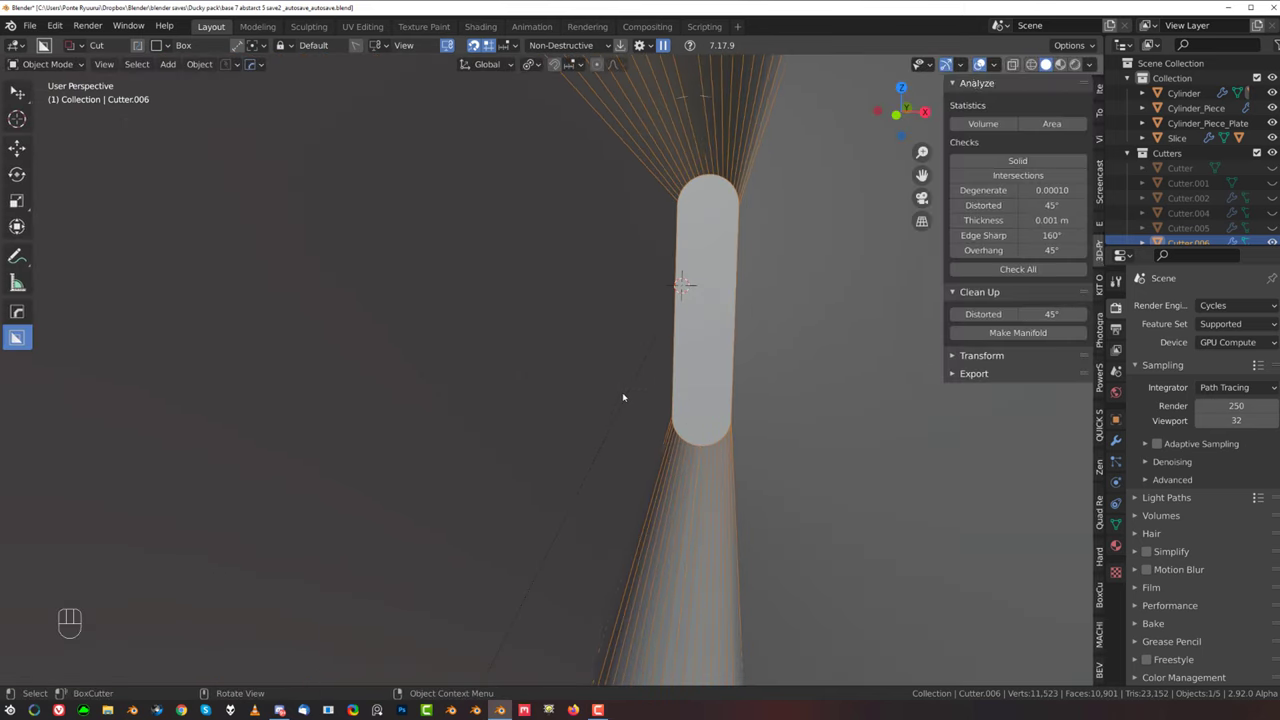
Step: Try other boolean operations on the slot cutter with Shift Bool
scroll(625, 395, "down", 10)
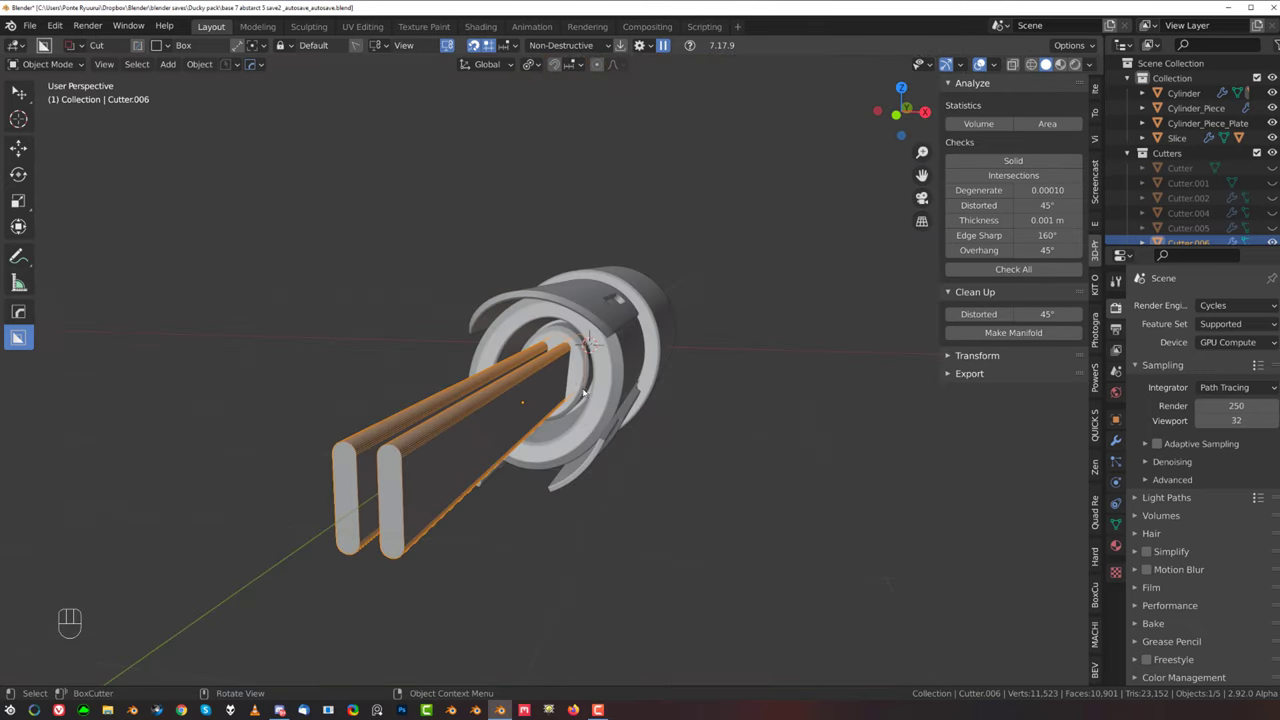
scroll(562, 384, "up", 3)
middle_click_drag(561, 383, 542, 385)
key("q")
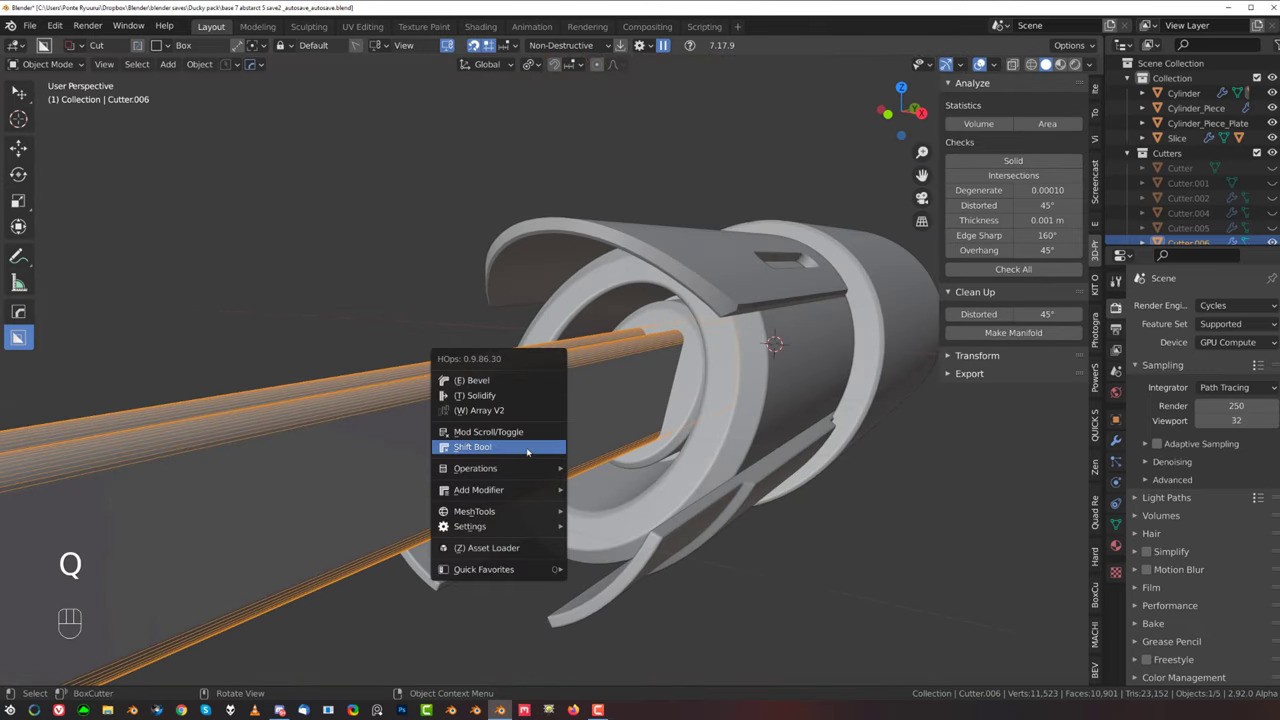
left_click(527, 447)
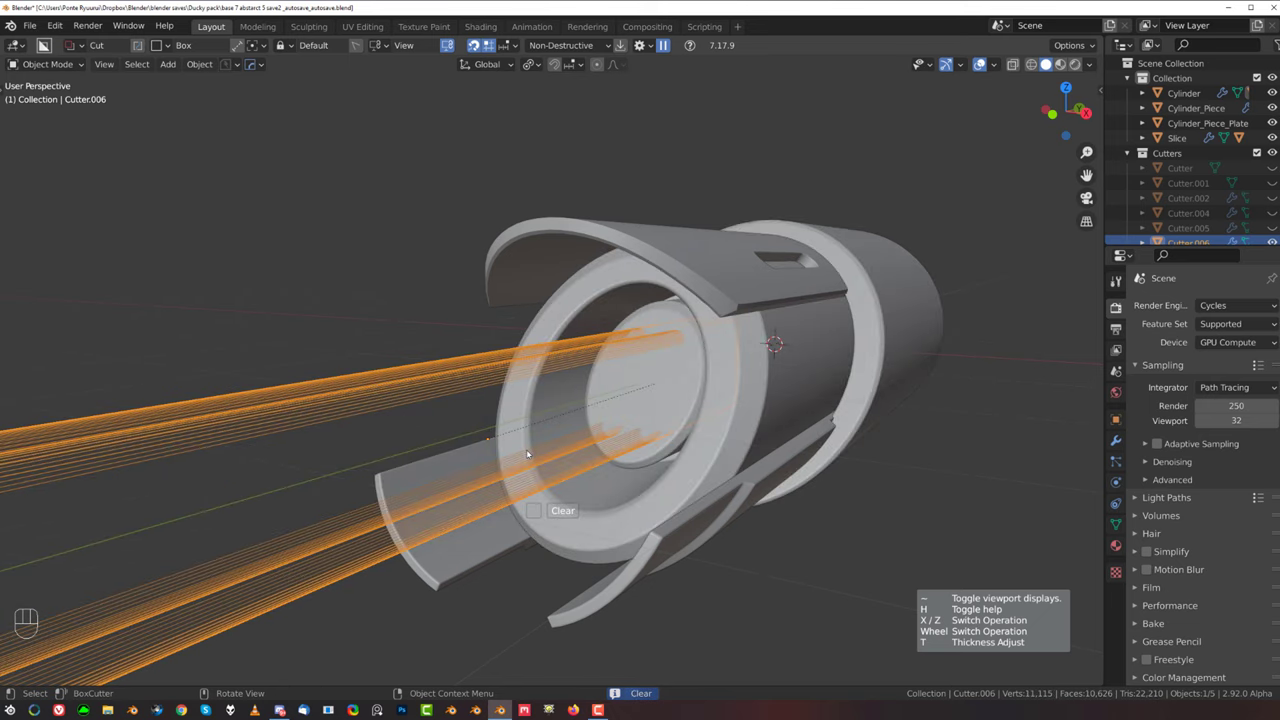
scroll(527, 454, "down", 2)
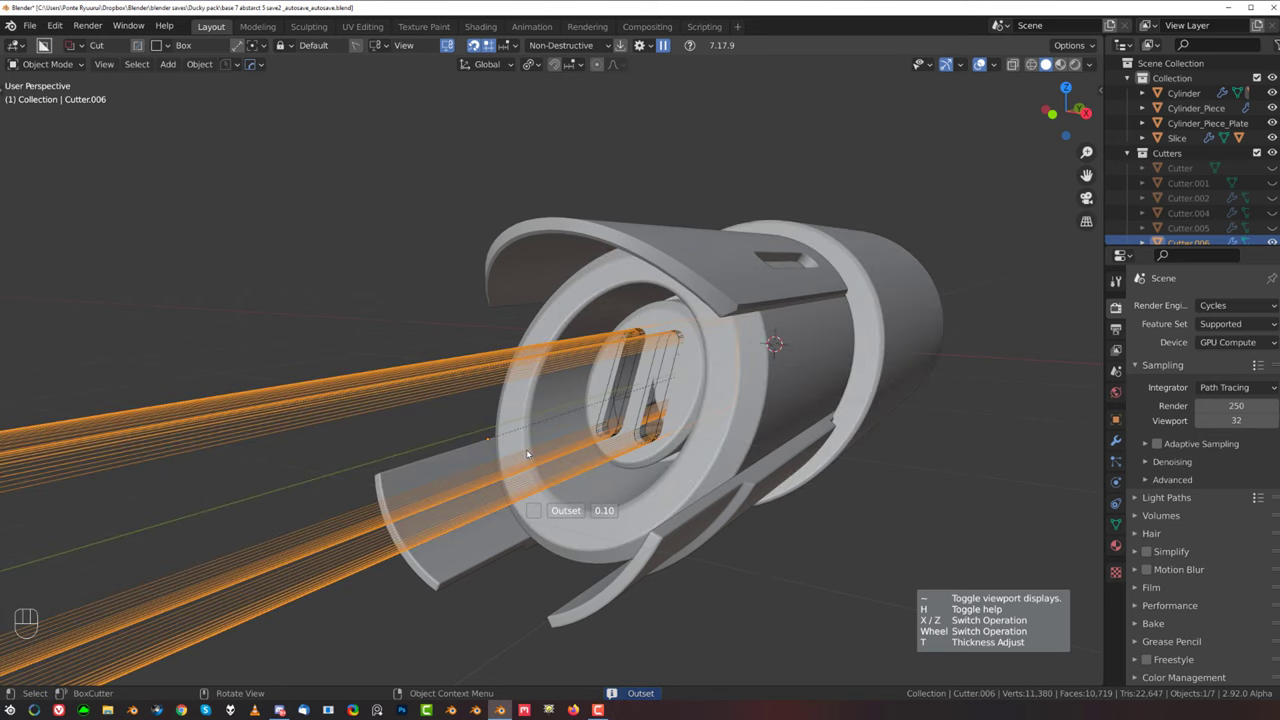
scroll(509, 457, "down", 4)
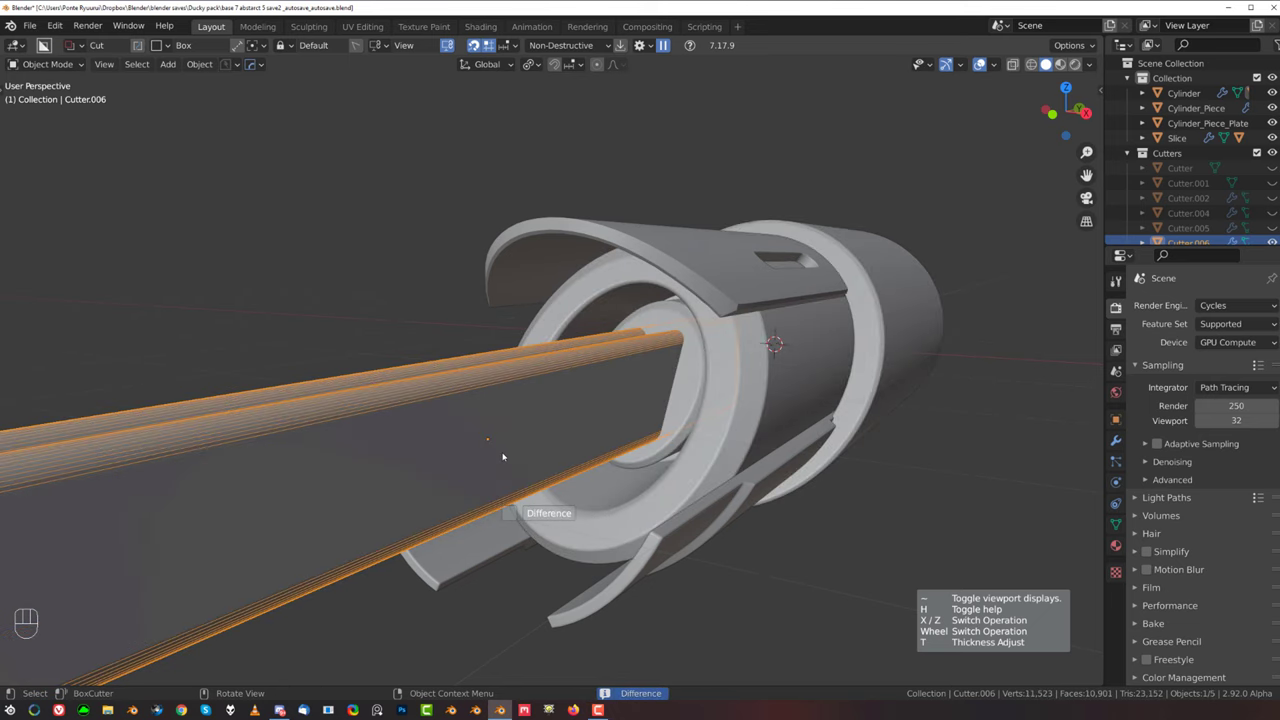
right_click(502, 457)
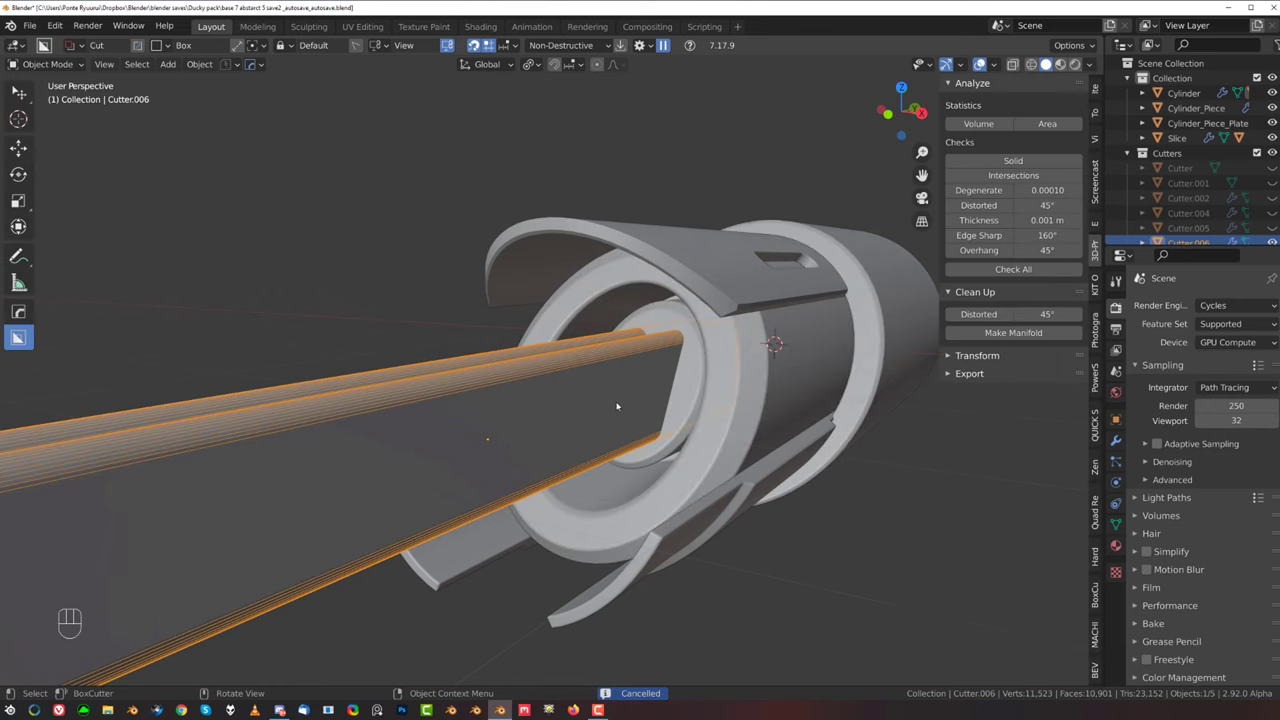
Step: Delete the mirrored slot cutter from the recessed disc
left_click(625, 399)
left_click_drag(660, 386, 662, 375)
scroll(740, 381, "up", 3)
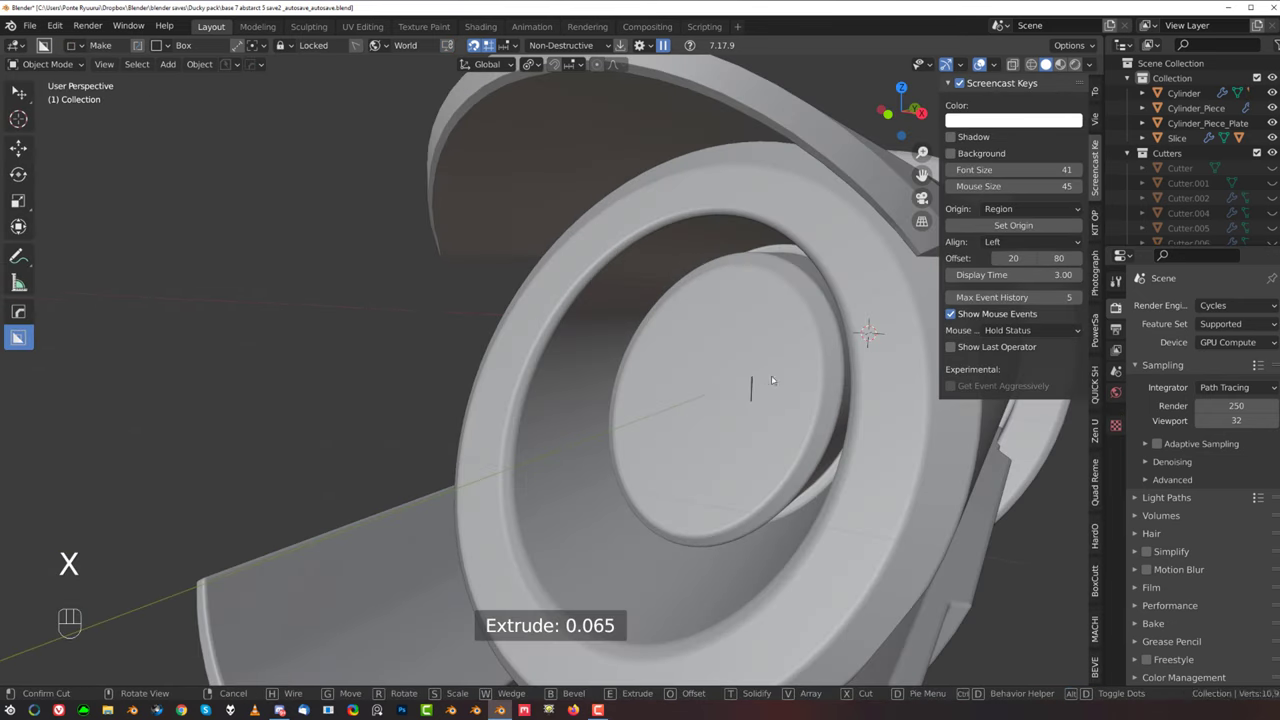
left_click(754, 384)
Step: Select the central disc's front face on Cylinder_Piece, grow the selection twice, and separate it into its own object
left_click(728, 393)
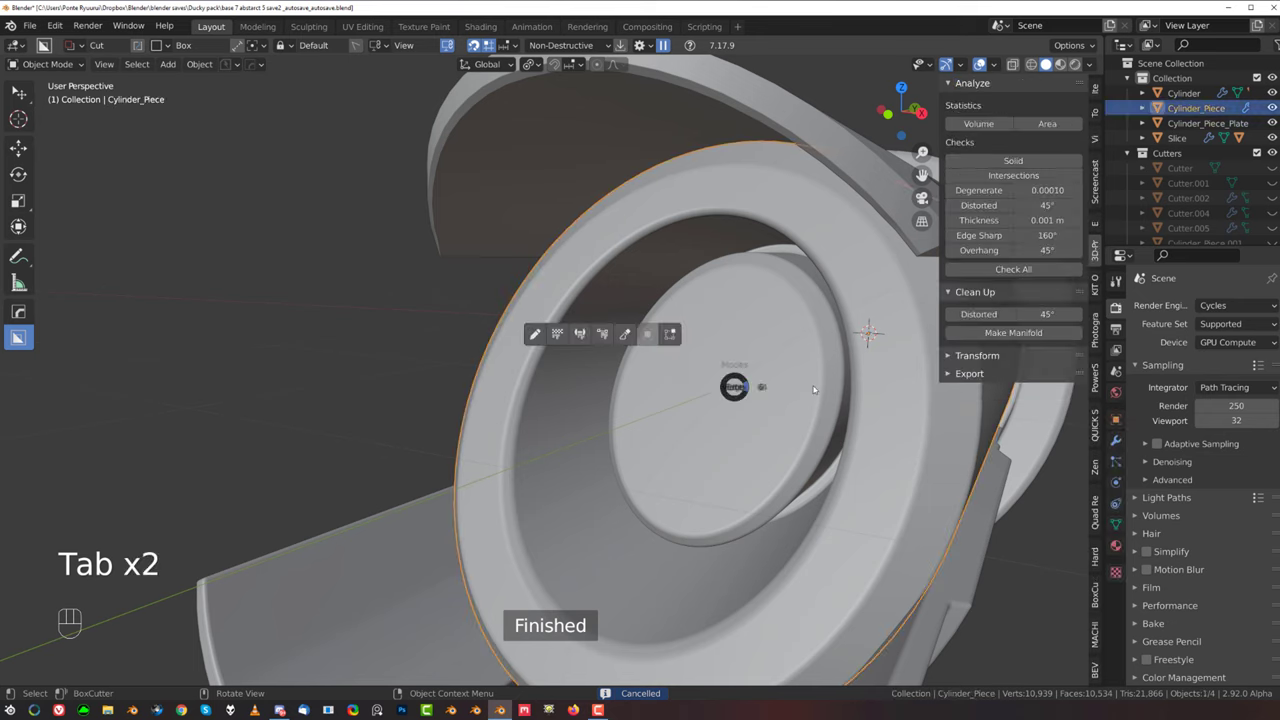
key("Tab")
left_click(728, 393)
middle_click_drag(728, 393, 592, 389)
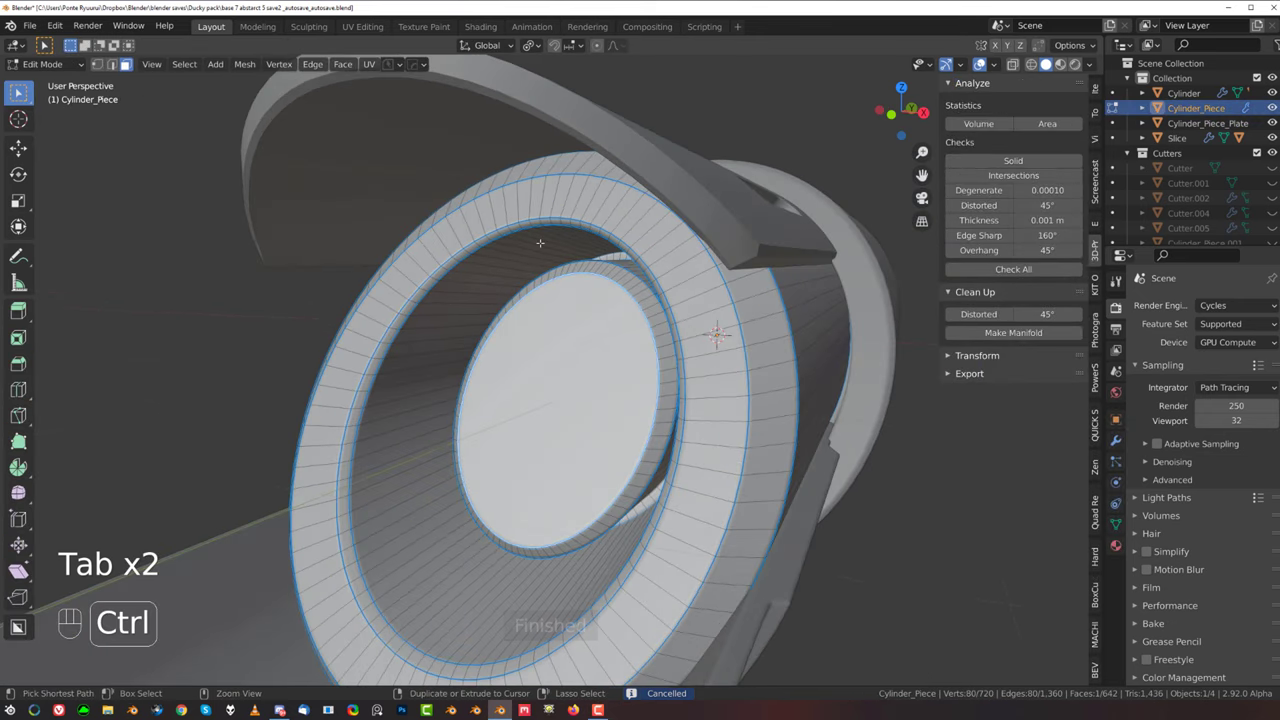
key("ctrl+KP_Add")
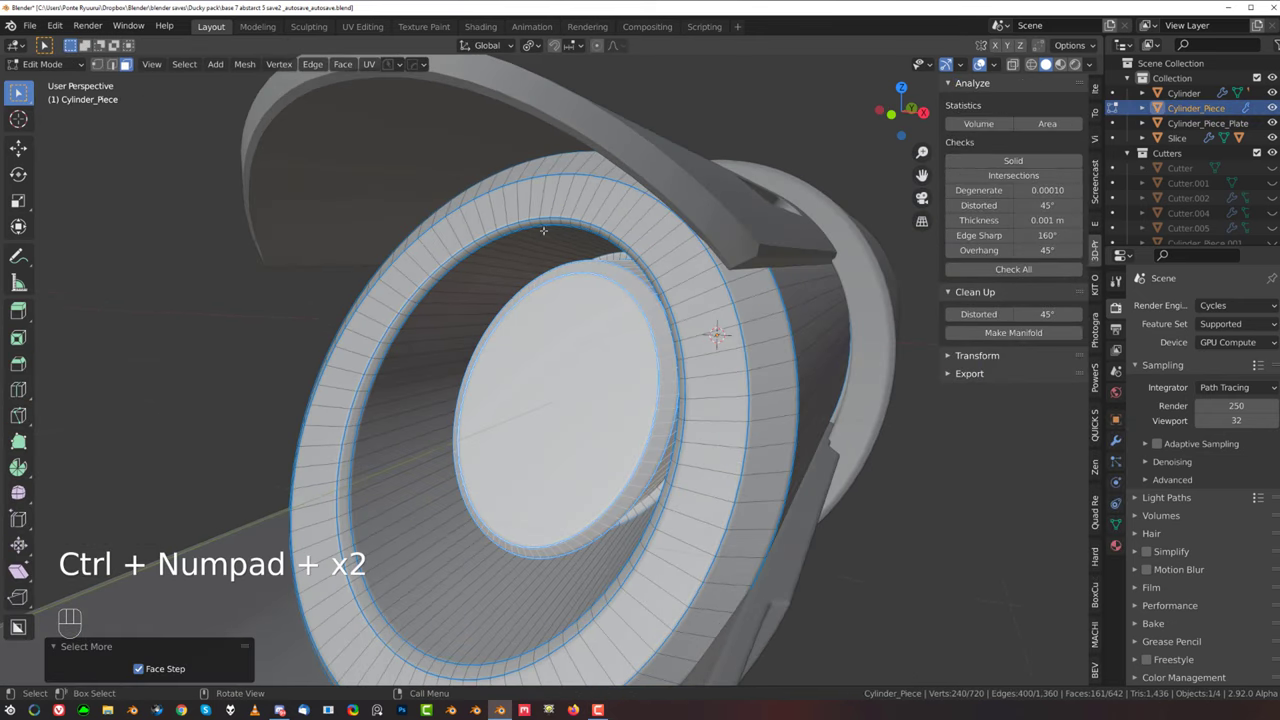
middle_click_drag(681, 286, 520, 276)
middle_click_drag(430, 262, 592, 303)
key("p")
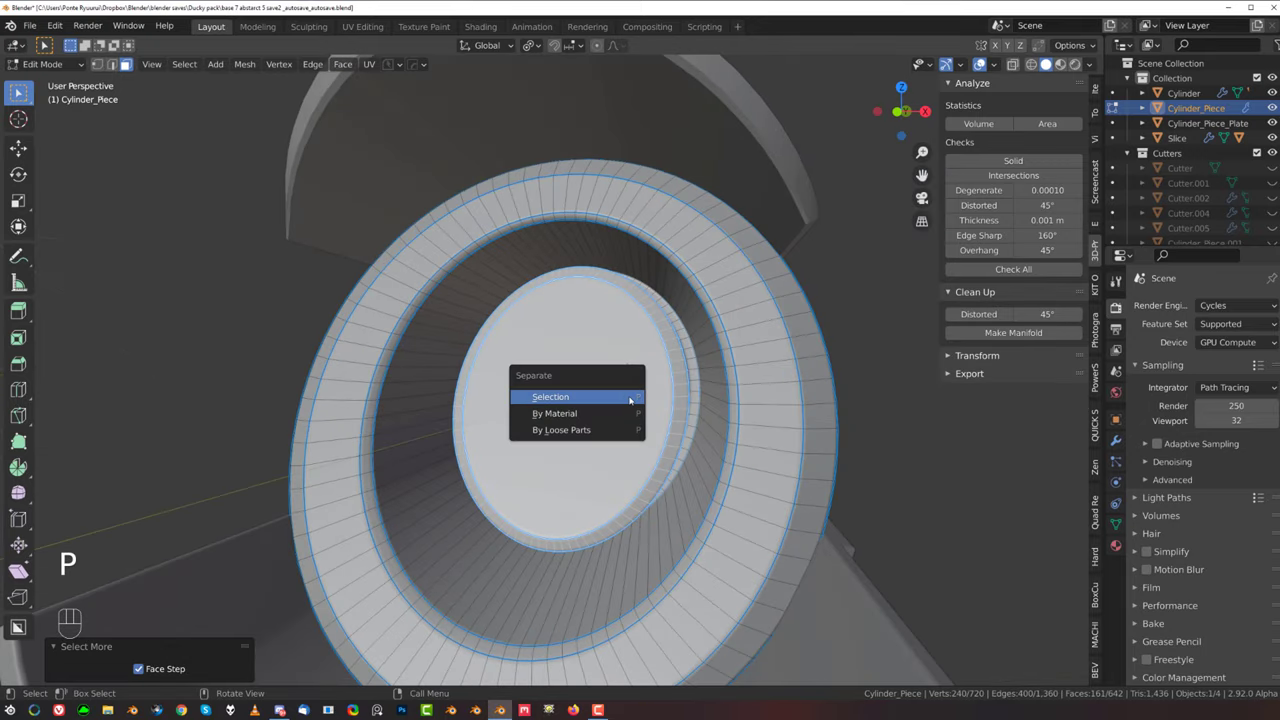
left_click(630, 400)
Step: Isolate the separated disc in local view and fill its open back with a face
key("Tab")
left_click(635, 239)
left_click(604, 340)
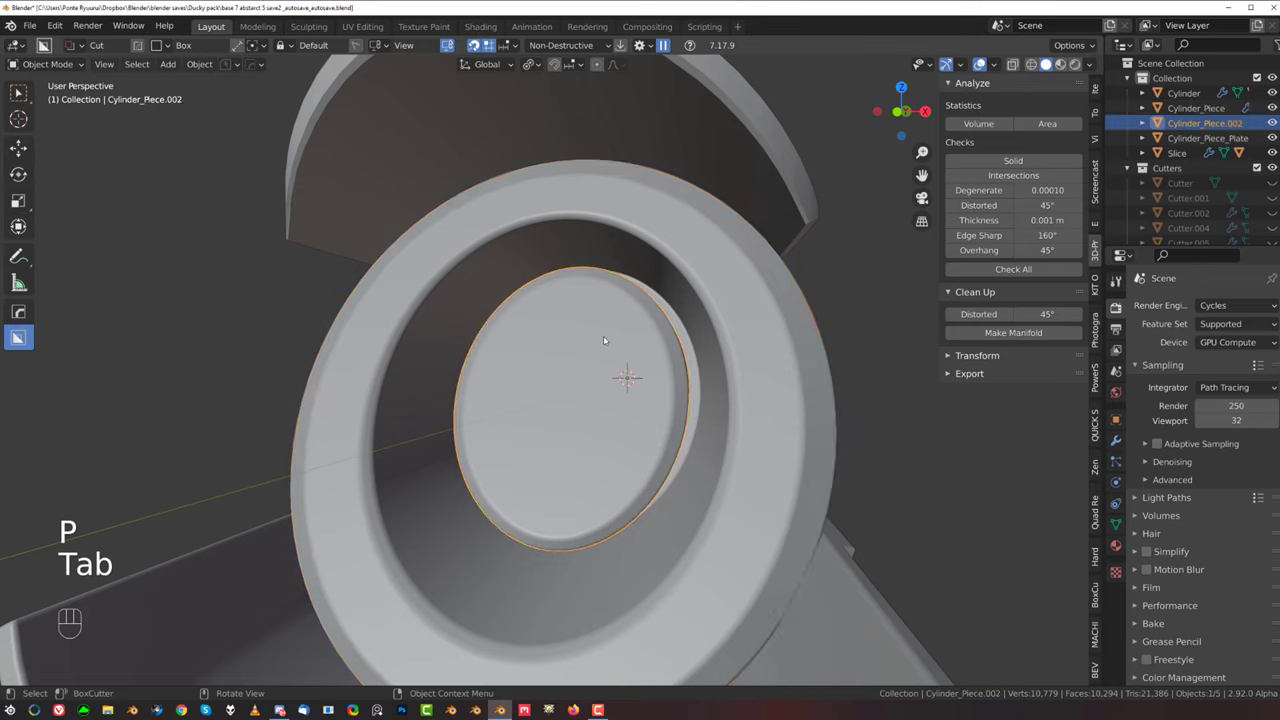
key("slash")
middle_click_drag(594, 364, 517, 352)
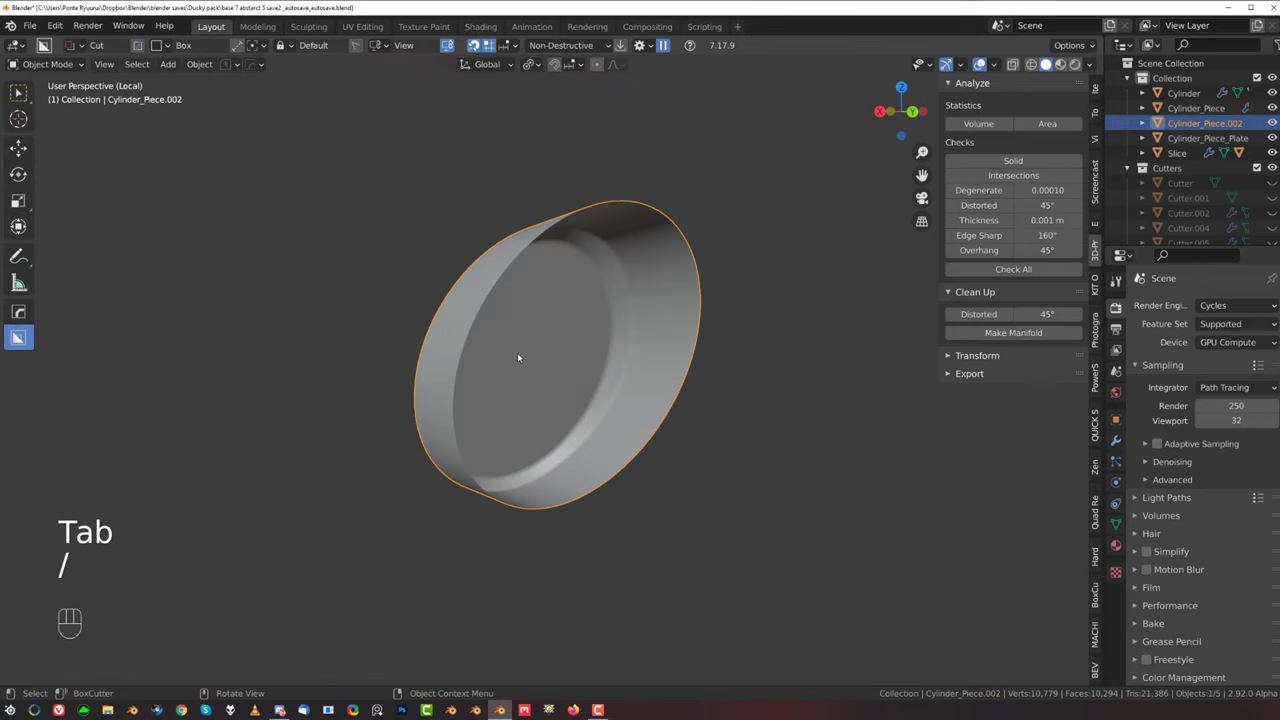
key("Tab")
key("f")
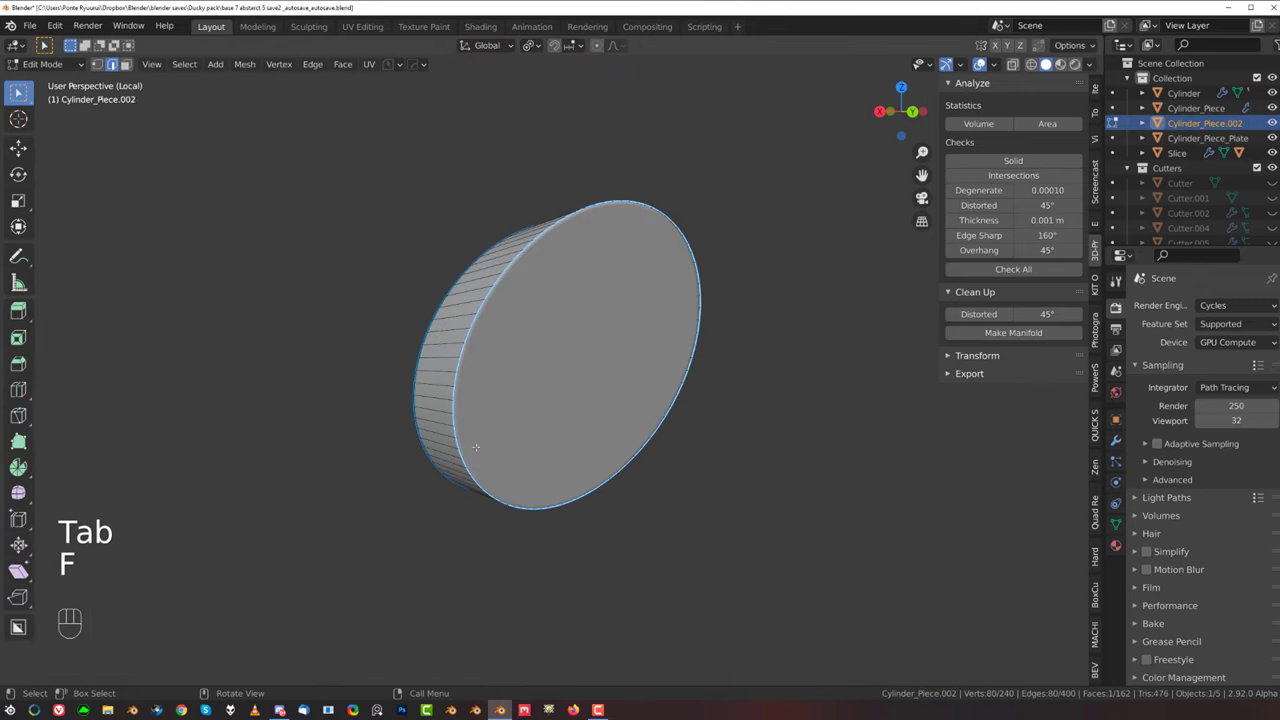
middle_click_drag(477, 443, 649, 420)
key("Tab")
Step: Draw a tall box cutter beside the disc's centre in front orthographic view and bevel its corners
left_click(647, 254)
scroll(535, 388, "down", 4)
key("grave")
left_click(443, 240)
key("KP_5")
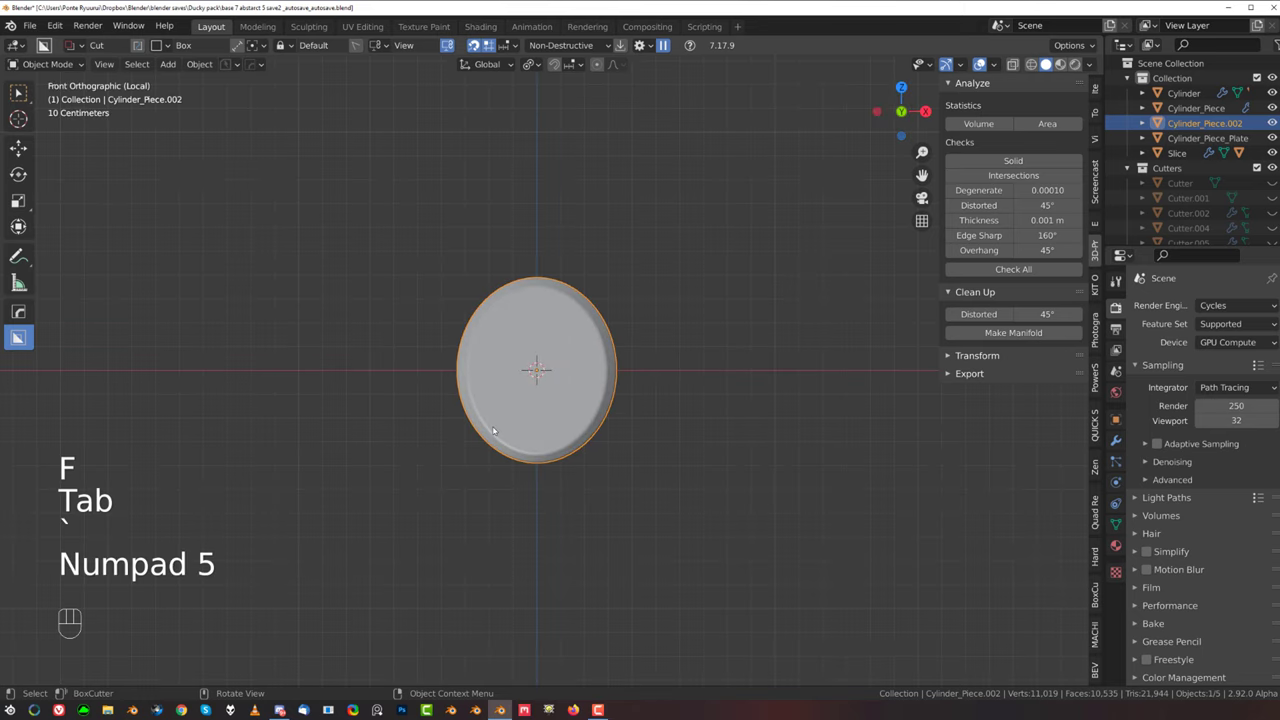
scroll(546, 351, "up", 4)
mouse_move(548, 263)
left_mouse_down()
mouse_move(617, 472)
mouse_move(603, 481)
left_mouse_up()
key("b")
key("Tab")
Step: Extend the box cutter through both sides of the isolated disc and confirm the slot cut
middle_click_drag(600, 480, 532, 470)
left_click(217, 425)
left_click_drag(265, 433, 857, 419)
left_click(848, 412)
Step: Mirror the slot cutter across the separated disc on the X axis and leave local view
left_click(706, 164, "shift")
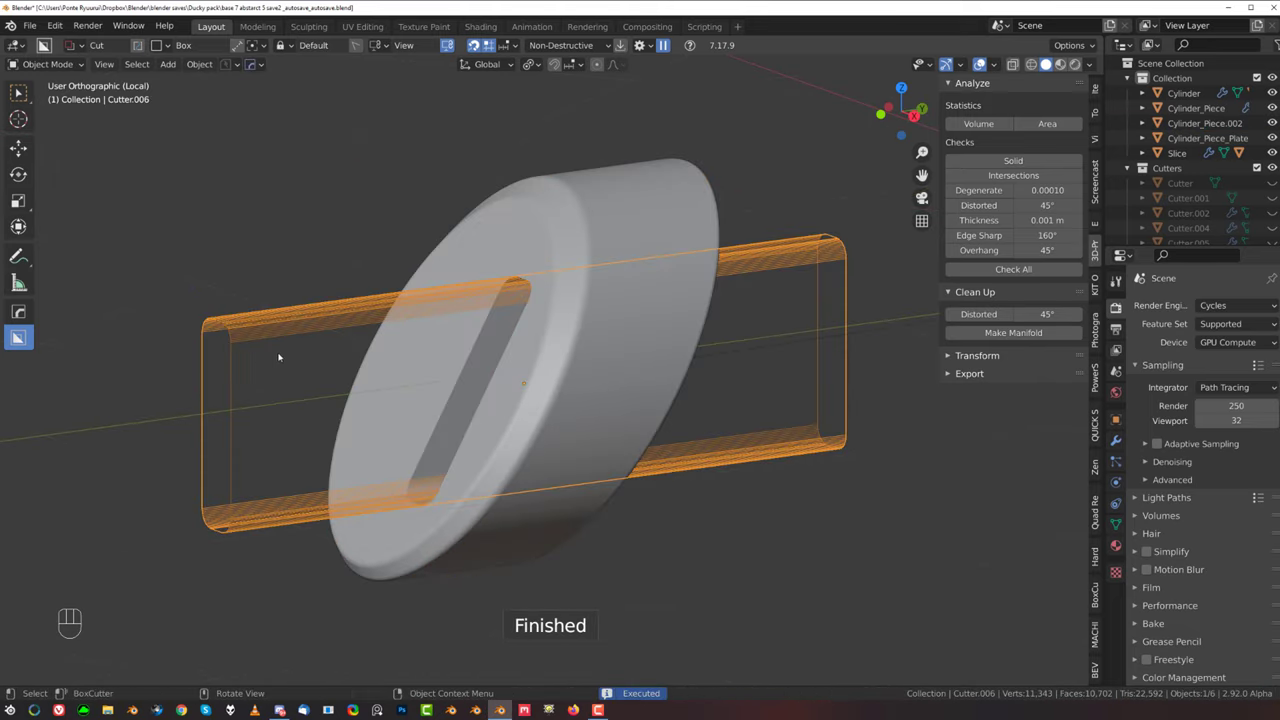
middle_click_drag(280, 357, 406, 340)
left_click(320, 313, "shift")
key("alt+x")
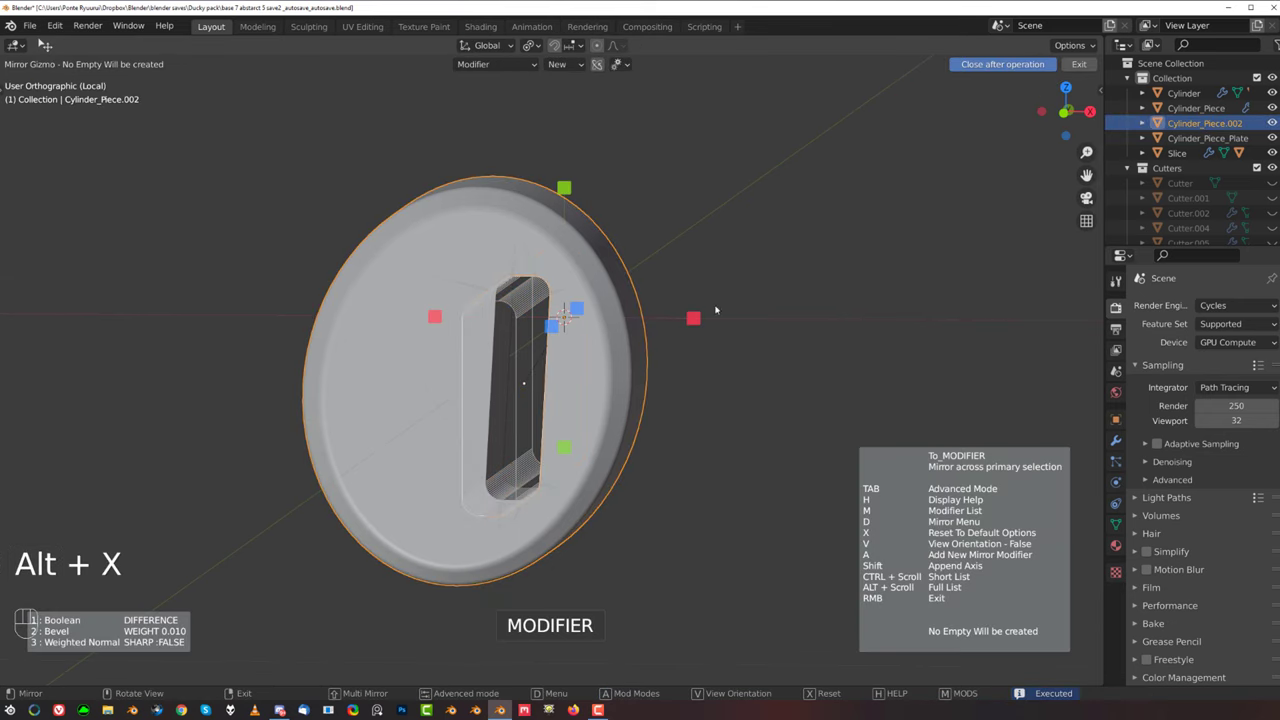
left_click(695, 321)
key("slash")
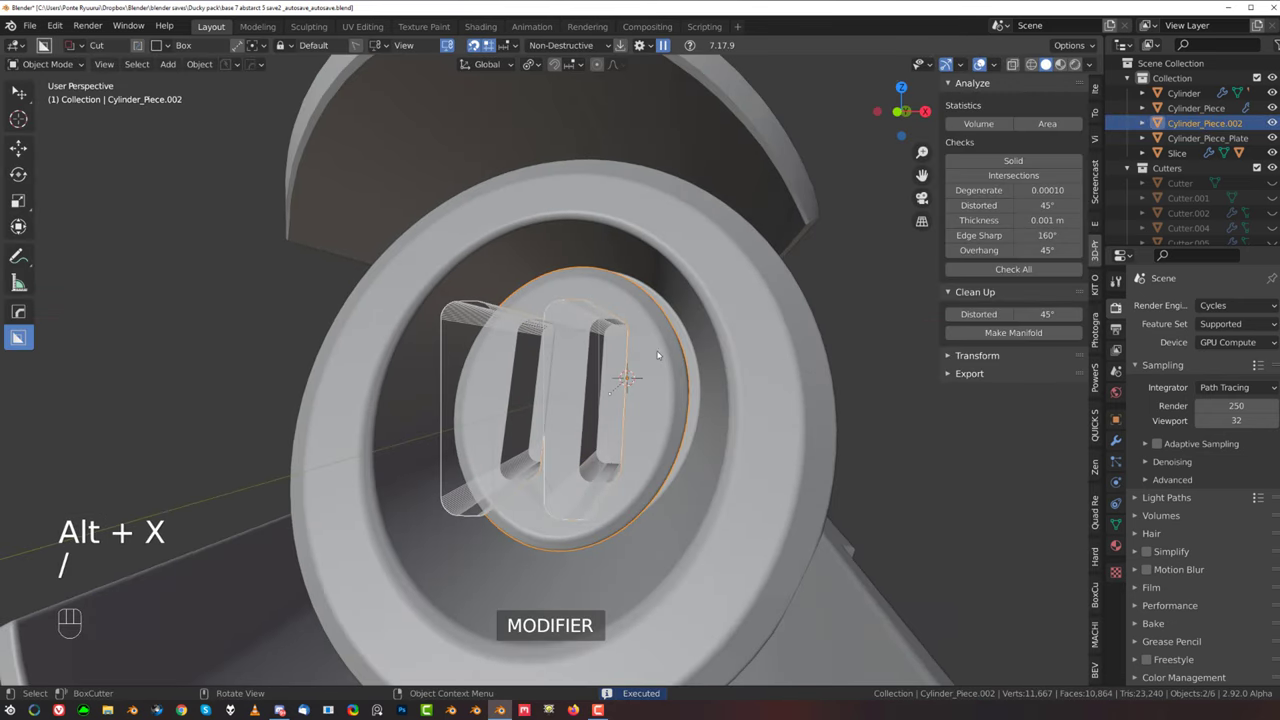
Step: Add a thin Solidify to the mirrored slot cutter so it cuts narrow outline grooves, and hide the Cutters collection
key("shift")
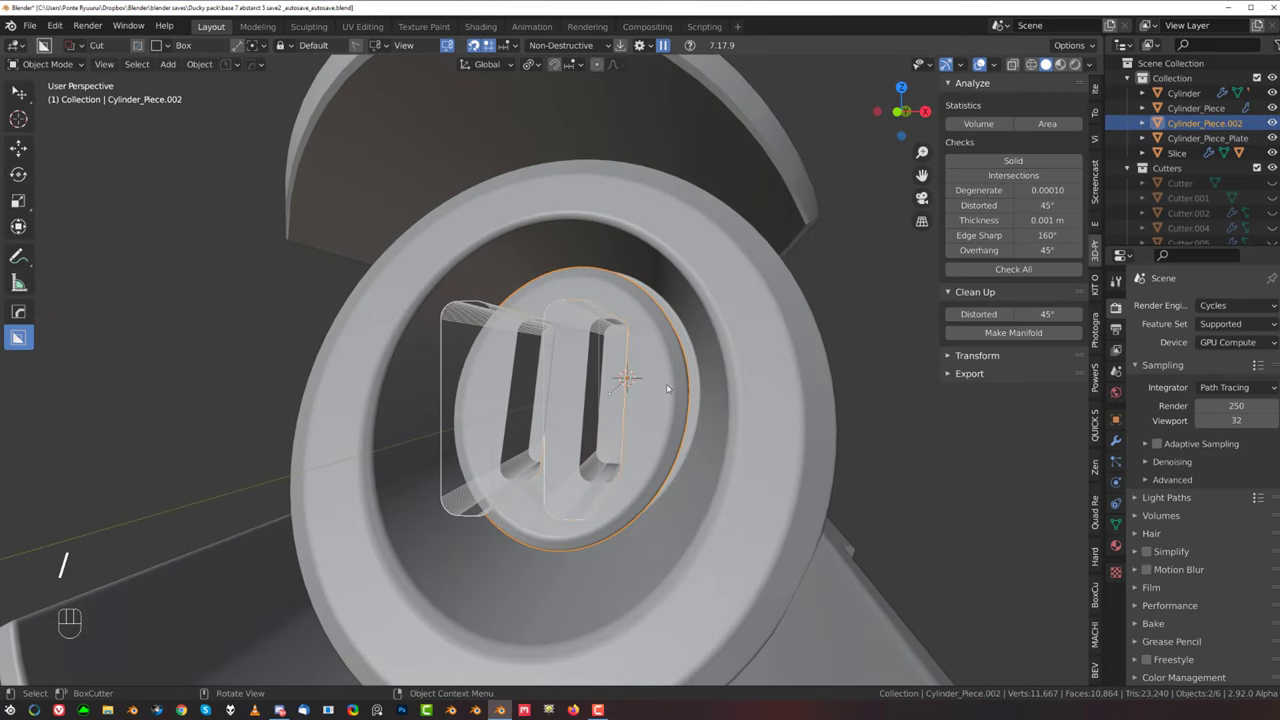
key("q")
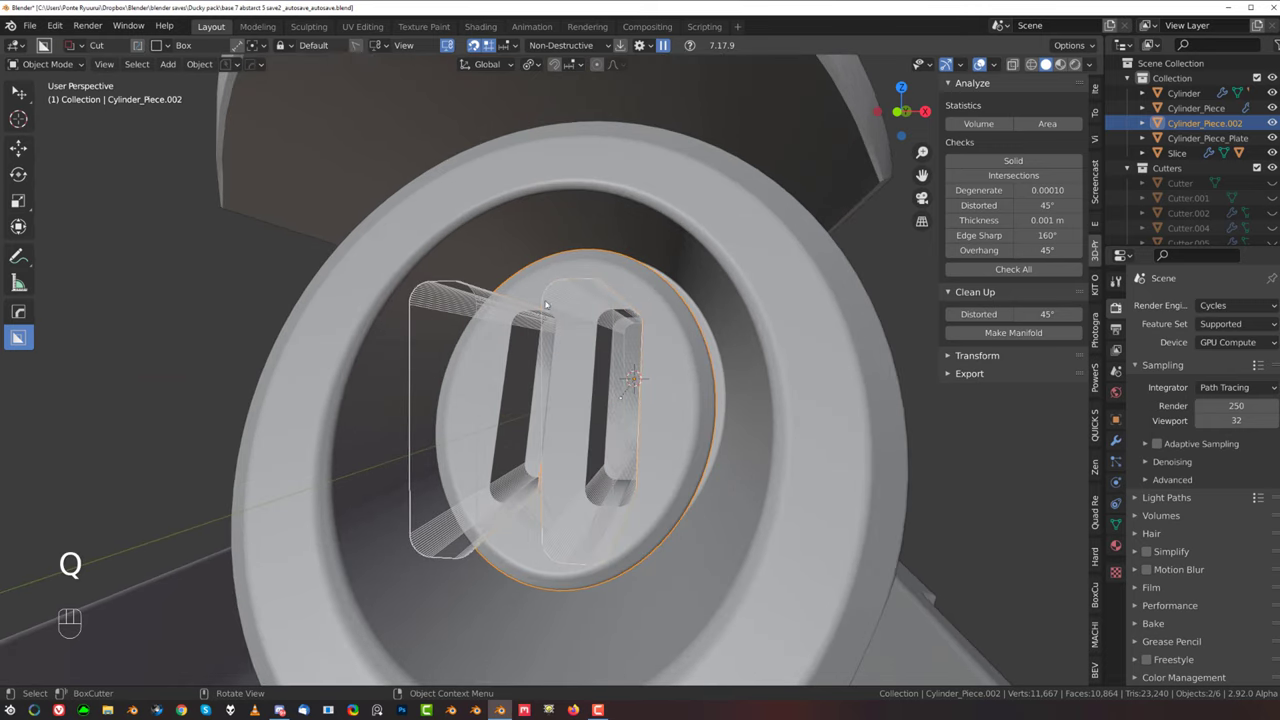
left_click(607, 286)
key("q")
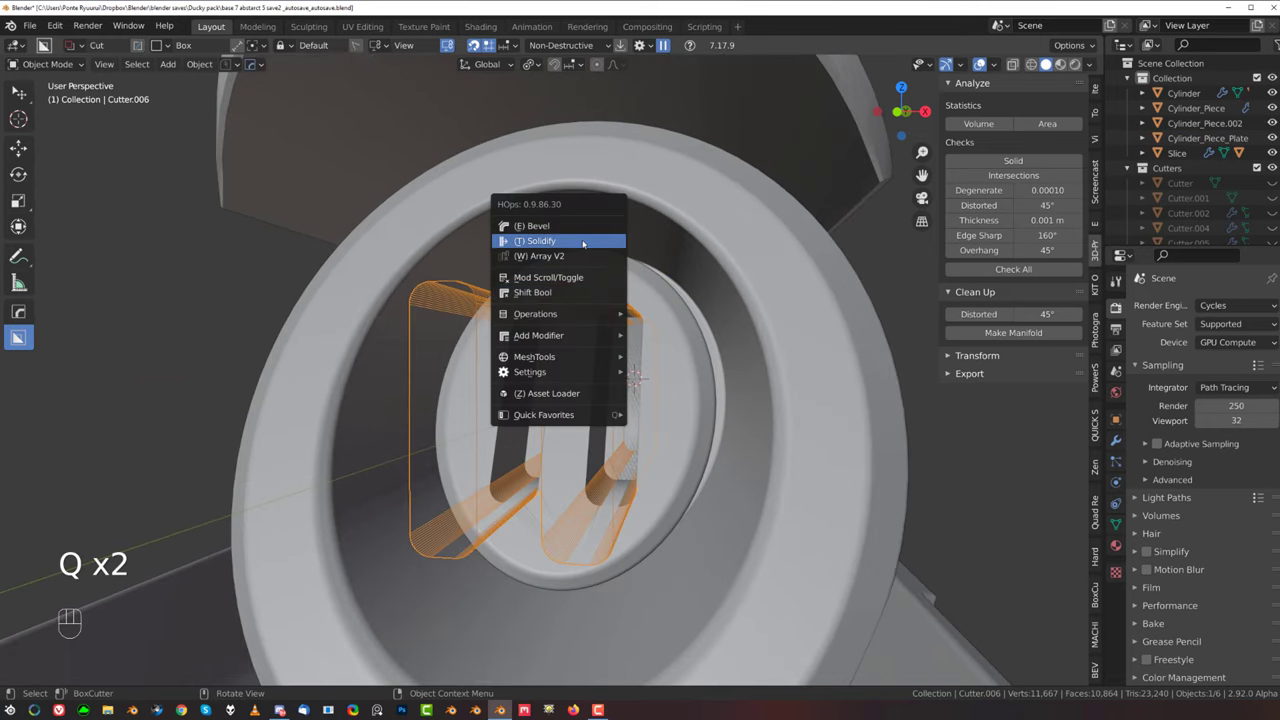
left_click(583, 244)
key("shift")
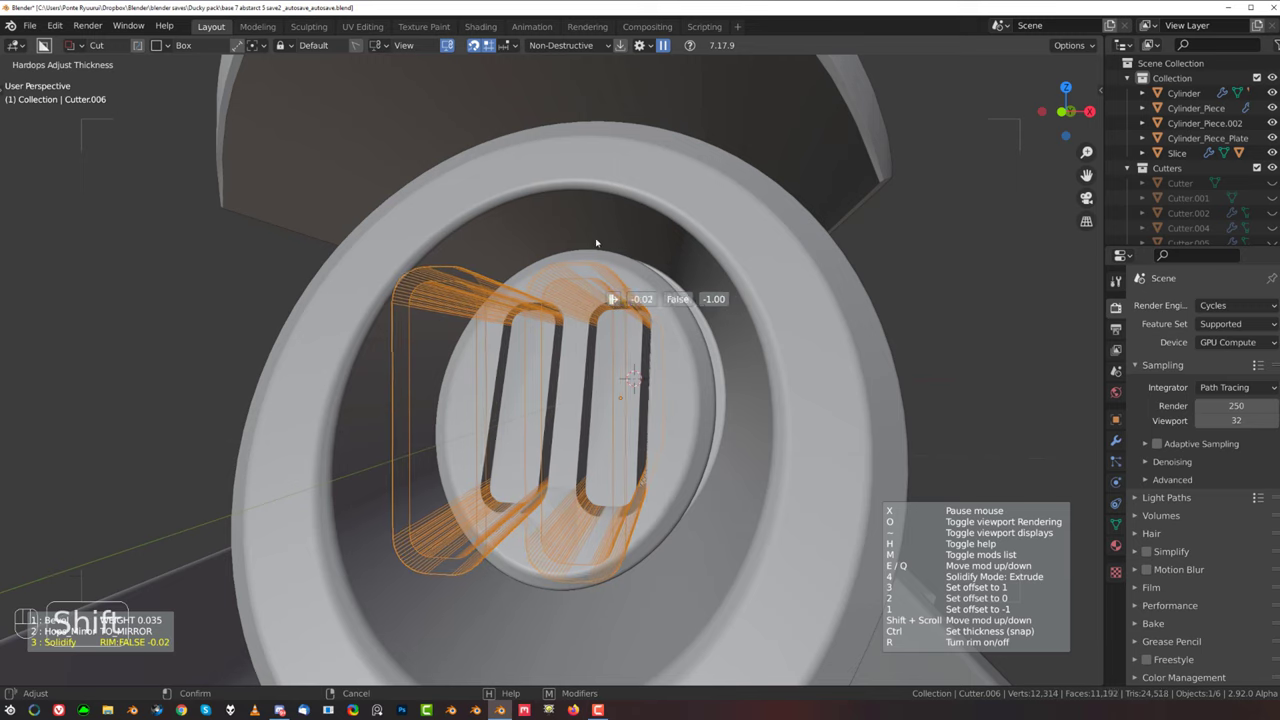
left_click(532, 254)
key("shift+2")
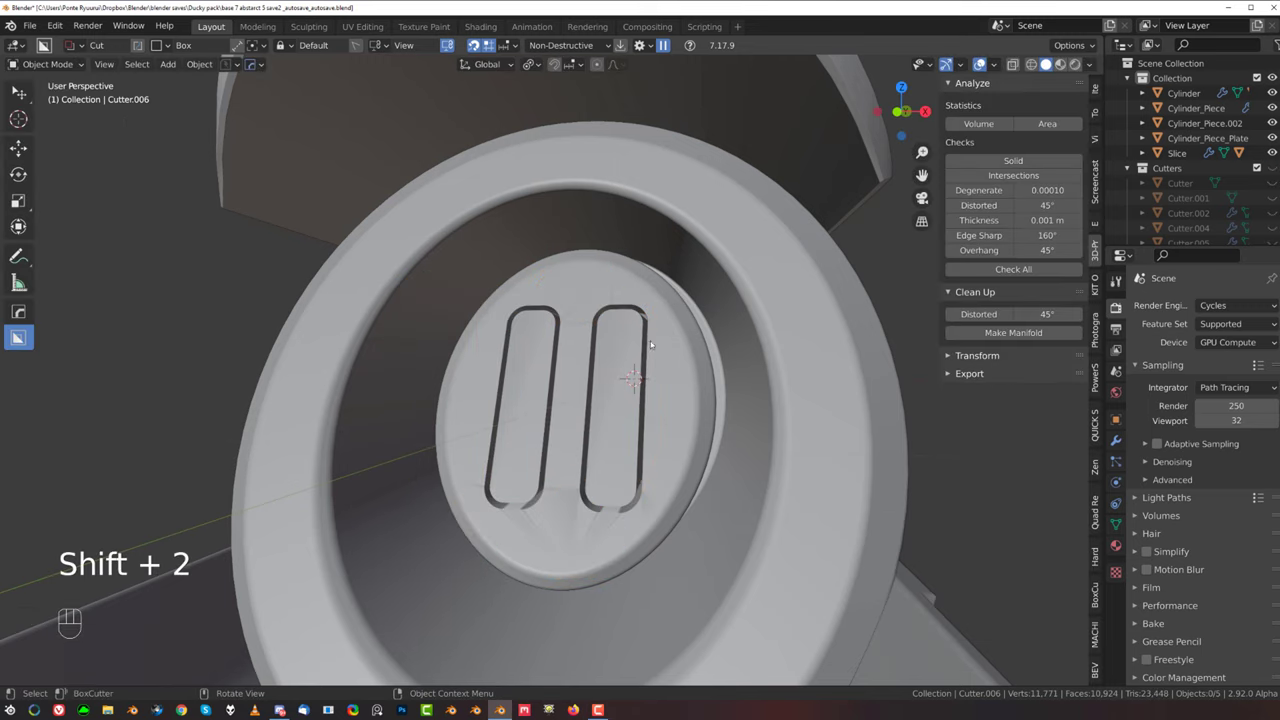
Step: Sharpen the slotted disc with Csharp to apply its boolean cuts, and isolate the disc in local view
left_click(649, 344)
key("q")
left_click(642, 345, "ctrl")
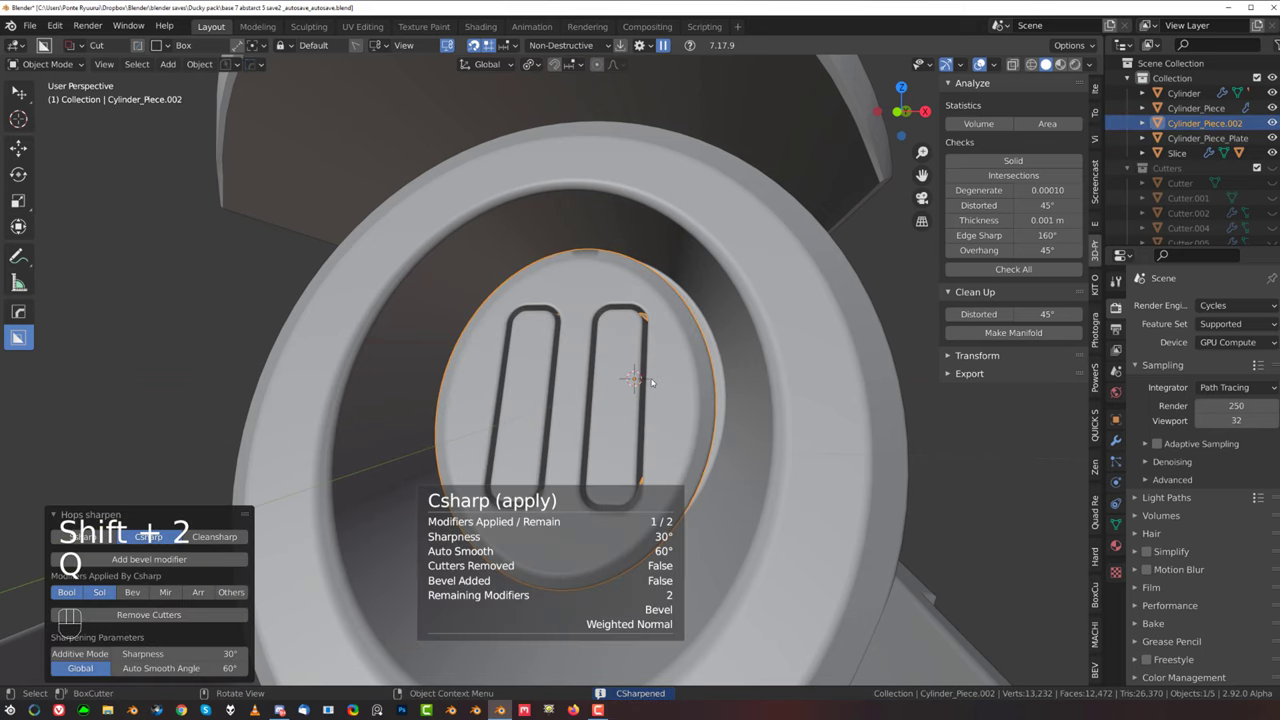
key("ctrl+grave")
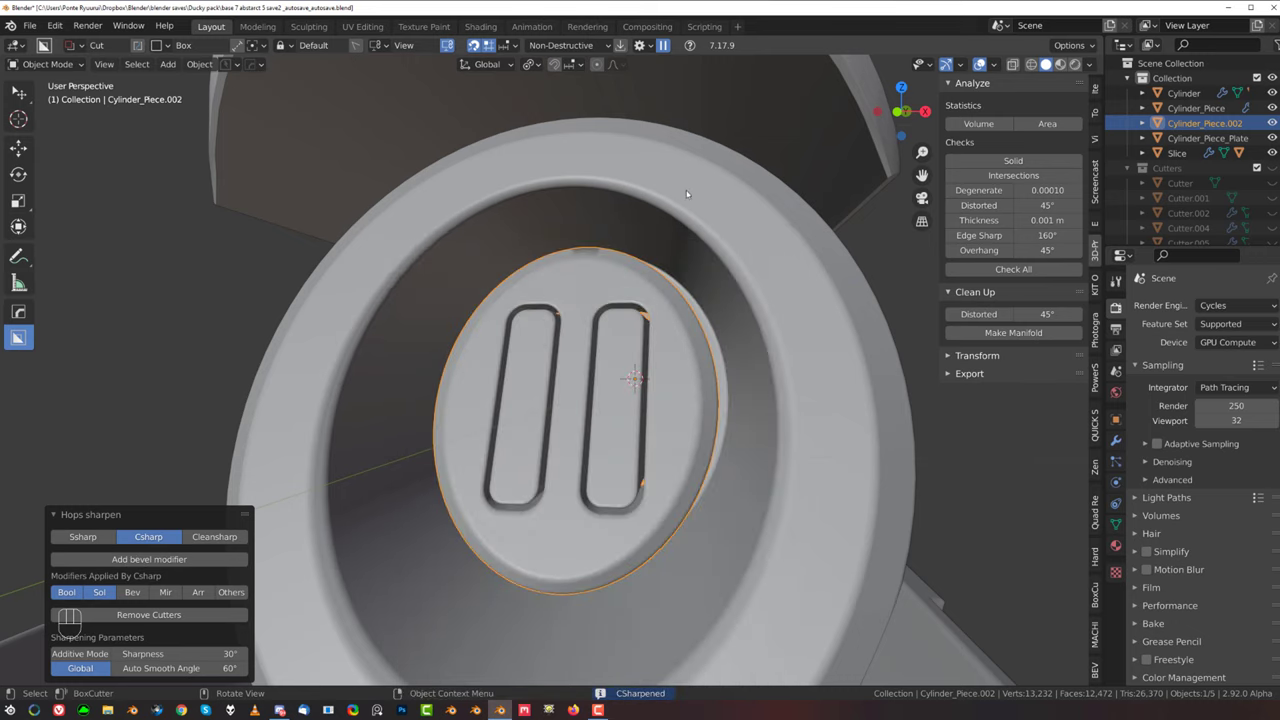
scroll(640, 230, "up", 4)
middle_click_drag(586, 263, 542, 340)
key("slash")
scroll(538, 280, "up", 3)
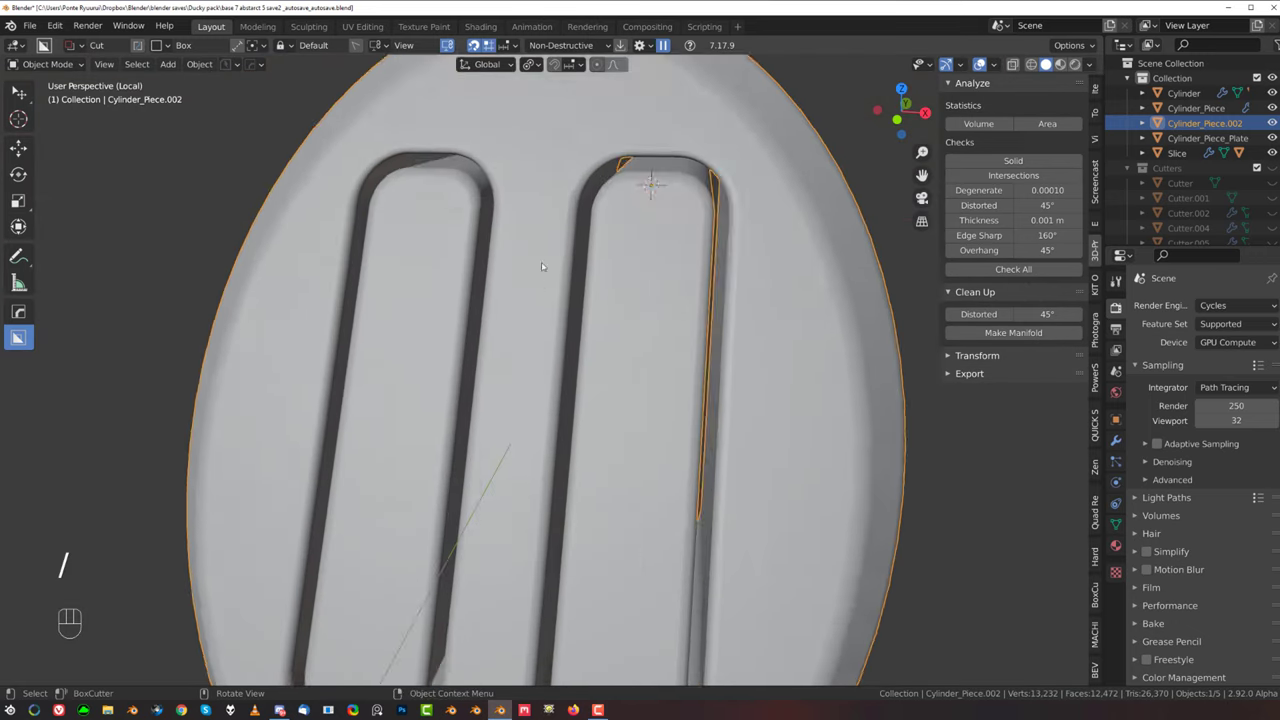
Step: Mark the entire outer edge loop of the disc's chamfered rim as sharp
middle_click_drag(580, 90, 560, 303, "shift")
scroll(560, 300, "up", 2)
middle_click_drag(560, 213, 560, 268)
key("Tab")
left_click(543, 457)
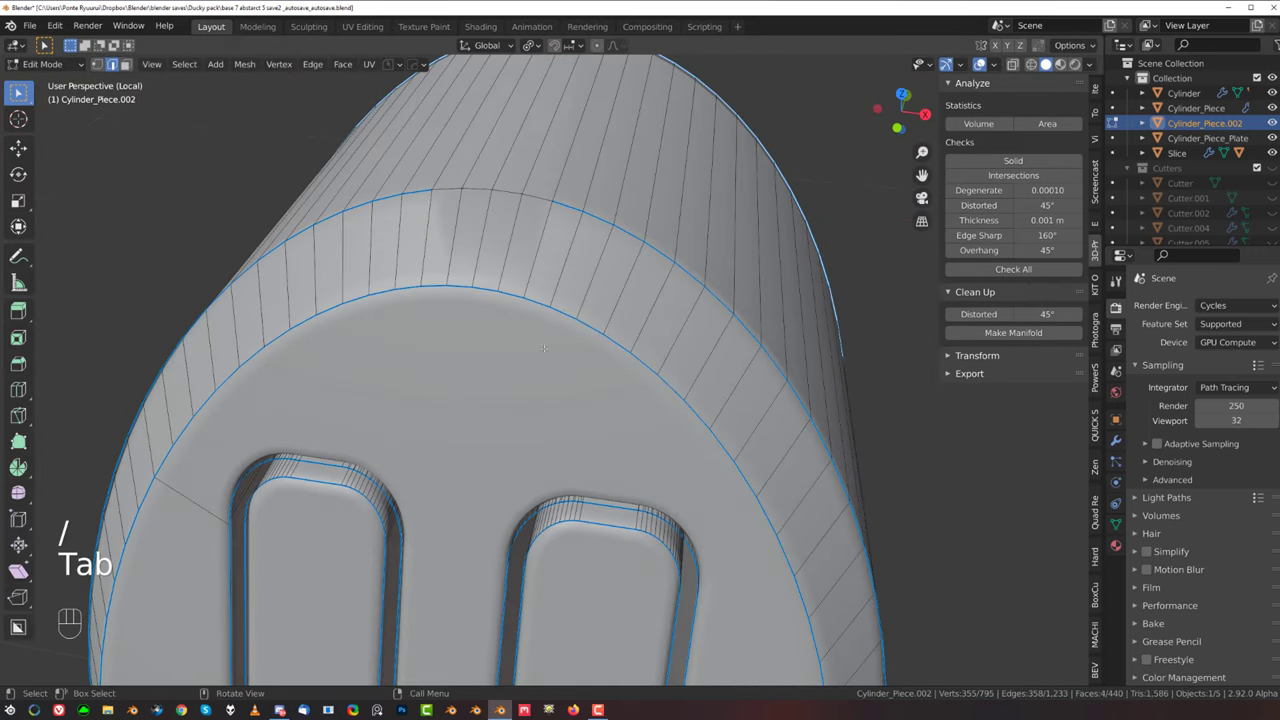
left_click(503, 192, "alt")
key("q")
left_click(503, 192)
key("q")
left_click(503, 192)
scroll(534, 448, "down", 5)
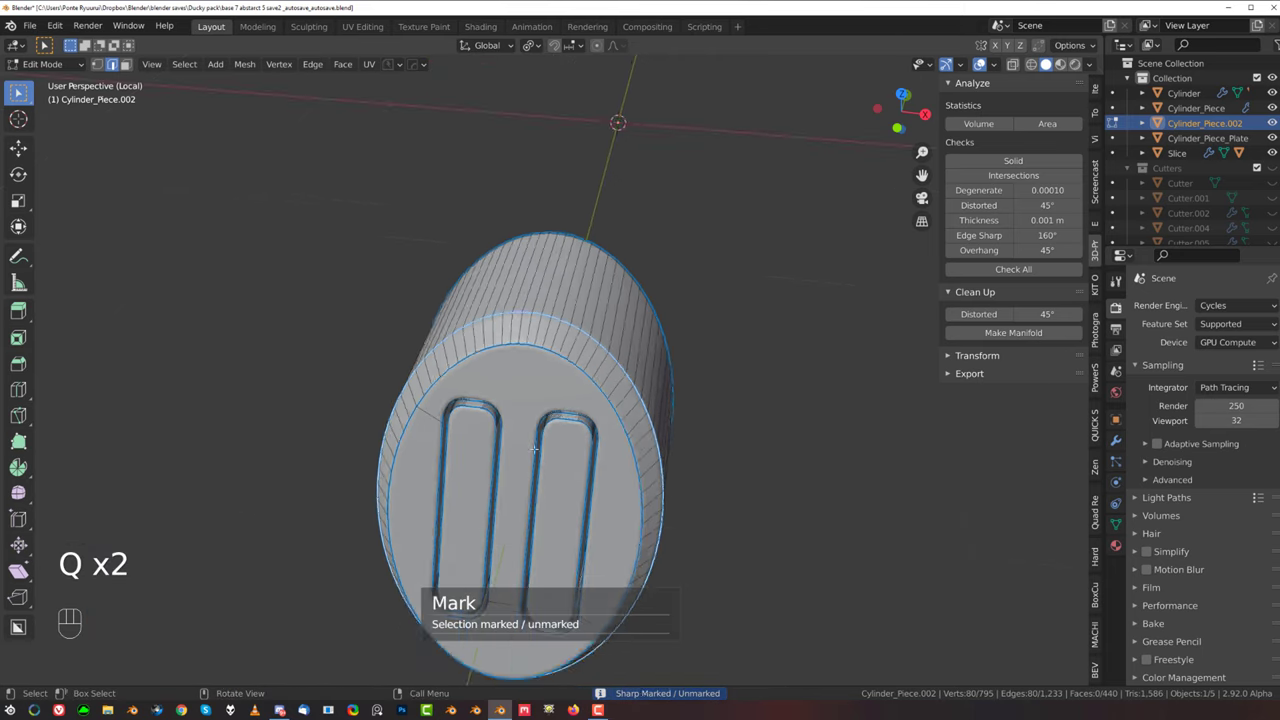
Step: Return to object mode and adjust the width of the disc's existing Bevel modifier
middle_click_drag(534, 448, 550, 403)
scroll(545, 290, "up", 4)
key("Tab")
left_click(583, 403)
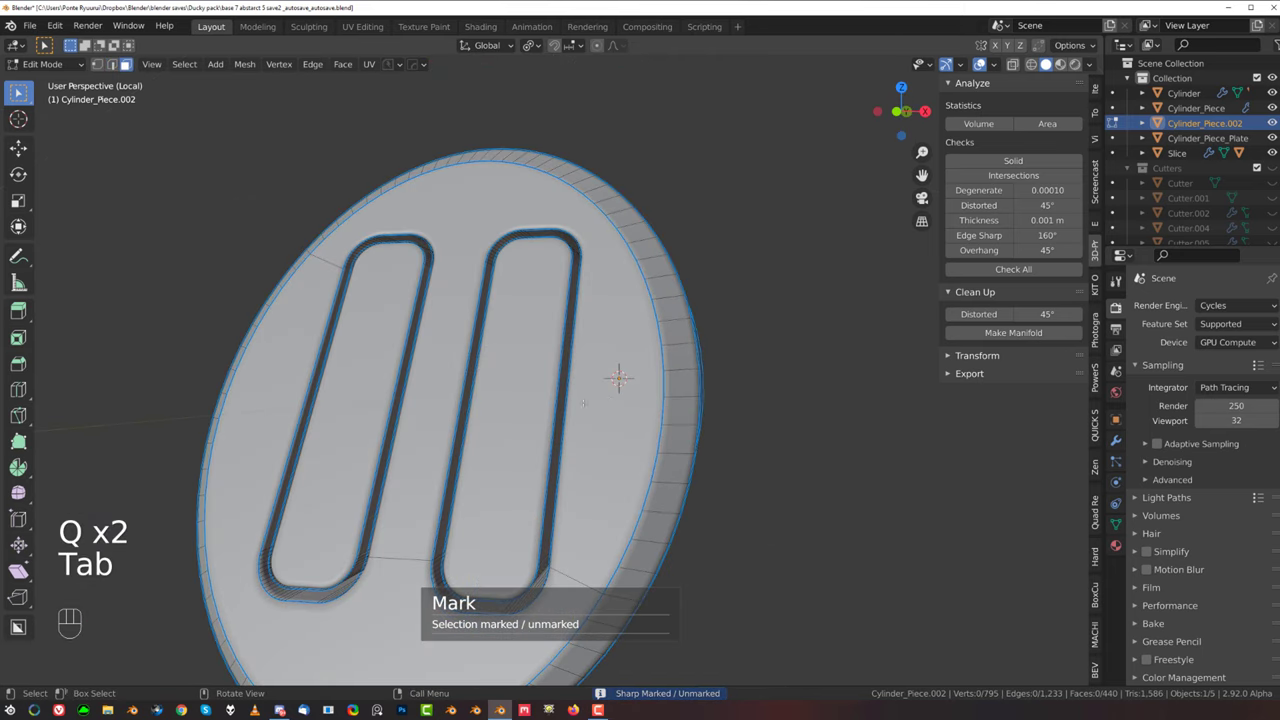
scroll(583, 403, "up", 2)
scroll(500, 386, "down", 4)
key("Tab")
left_click(504, 304)
scroll(508, 306, "up", 3)
key("q")
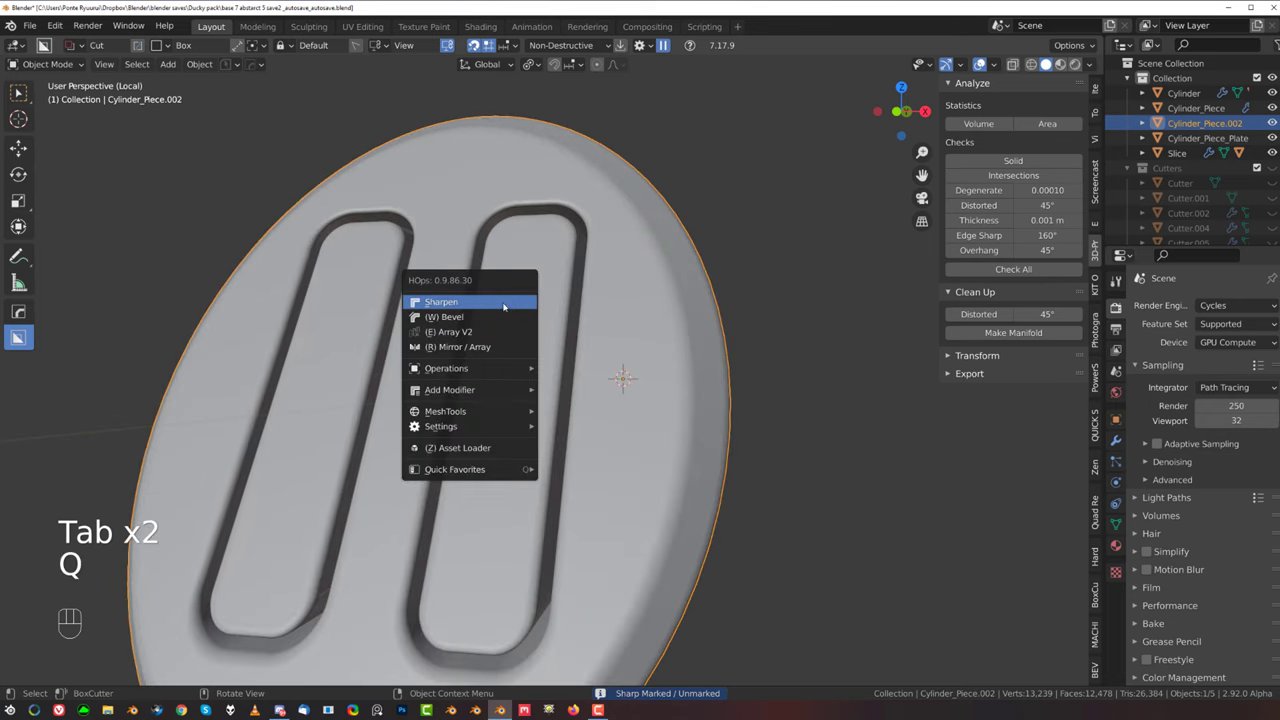
left_click(489, 317)
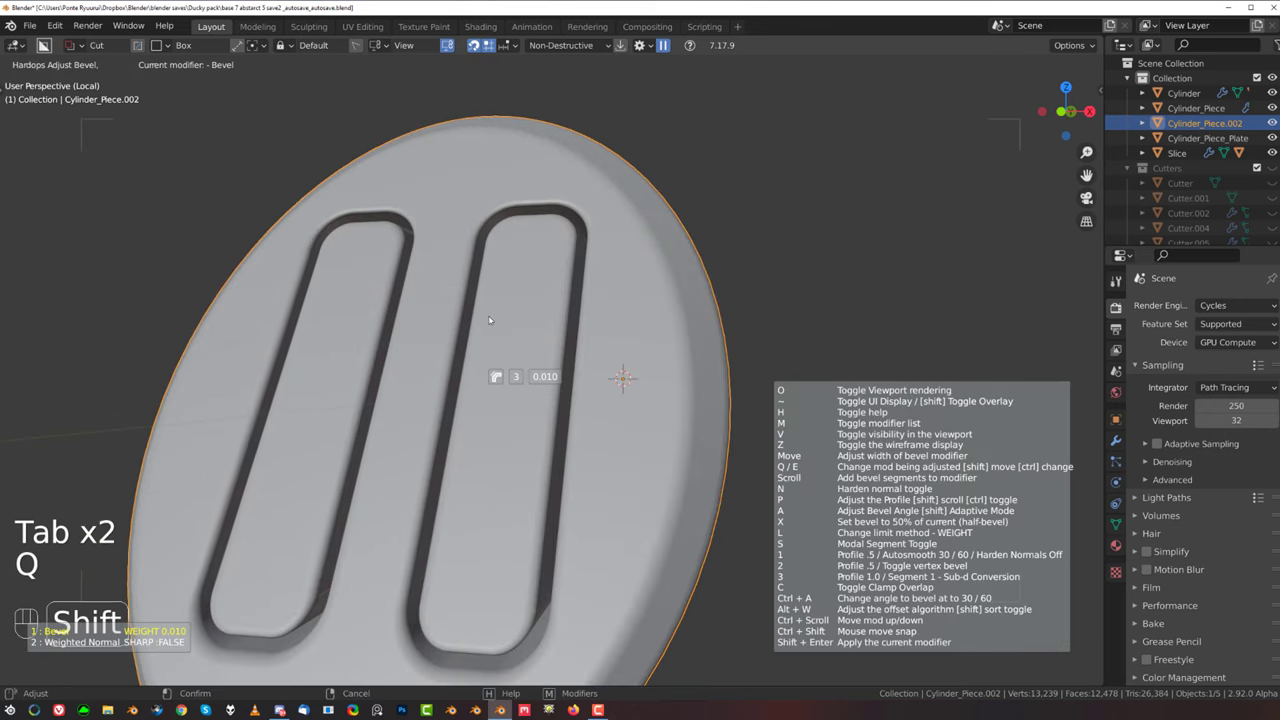
left_click(565, 321, "shift")
Step: Bevel the edges of the two raised slot faces by about 0.0103 m with one segment
scroll(550, 340, "down", 1)
key("Tab")
left_click(526, 362)
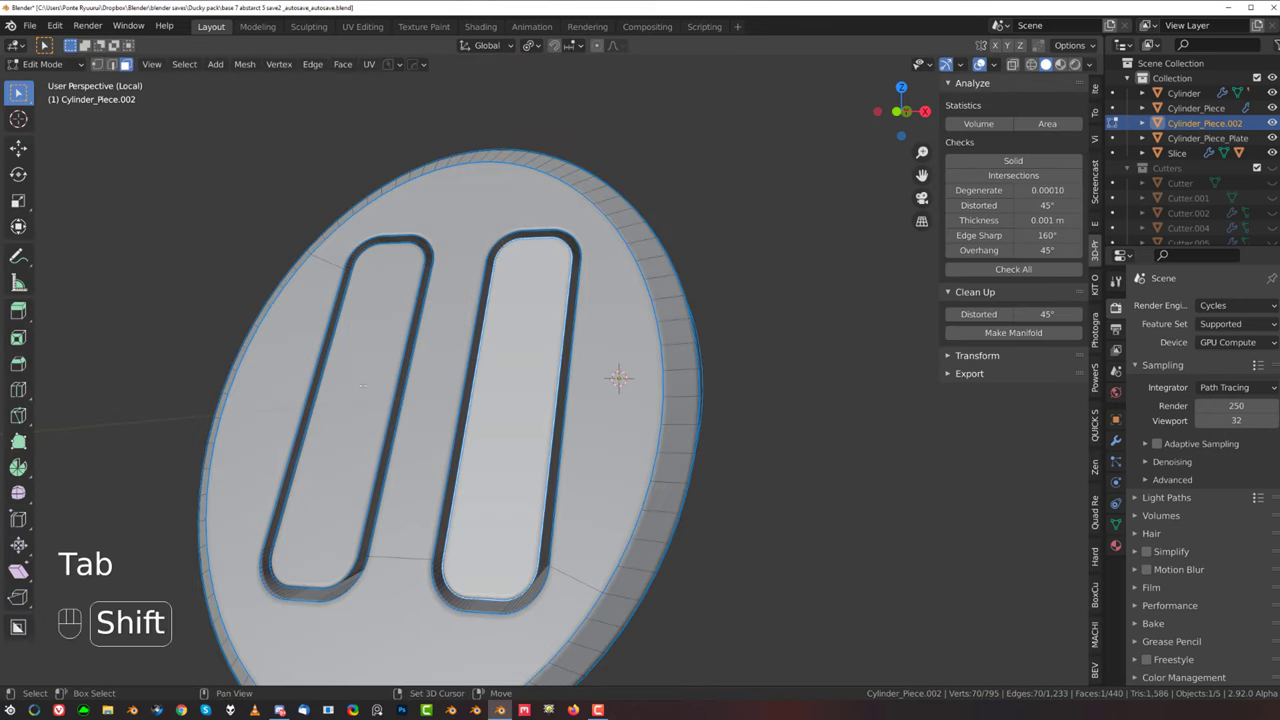
left_click(362, 385, "shift")
key("ctrl+b")
left_click(563, 398)
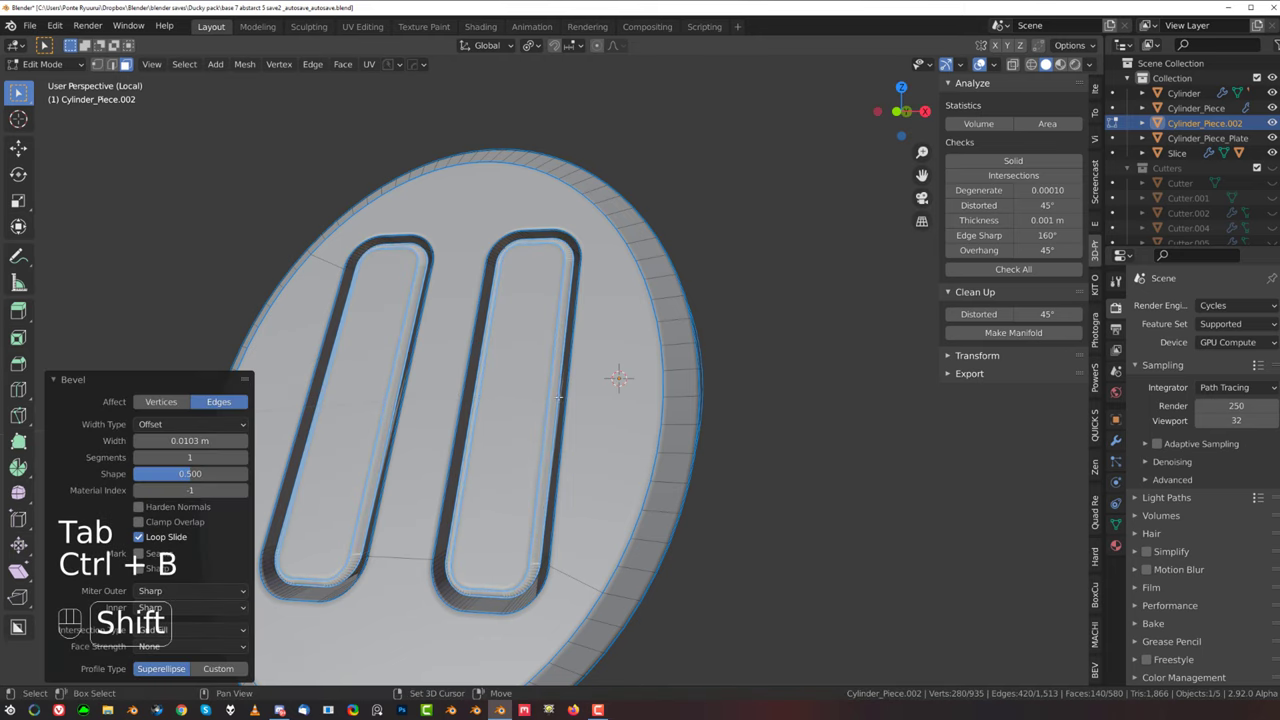
scroll(606, 380, "down", 2)
middle_click_drag(606, 380, 624, 384)
scroll(560, 400, "up", 3)
middle_click_drag(534, 410, 549, 427)
key("Tab")
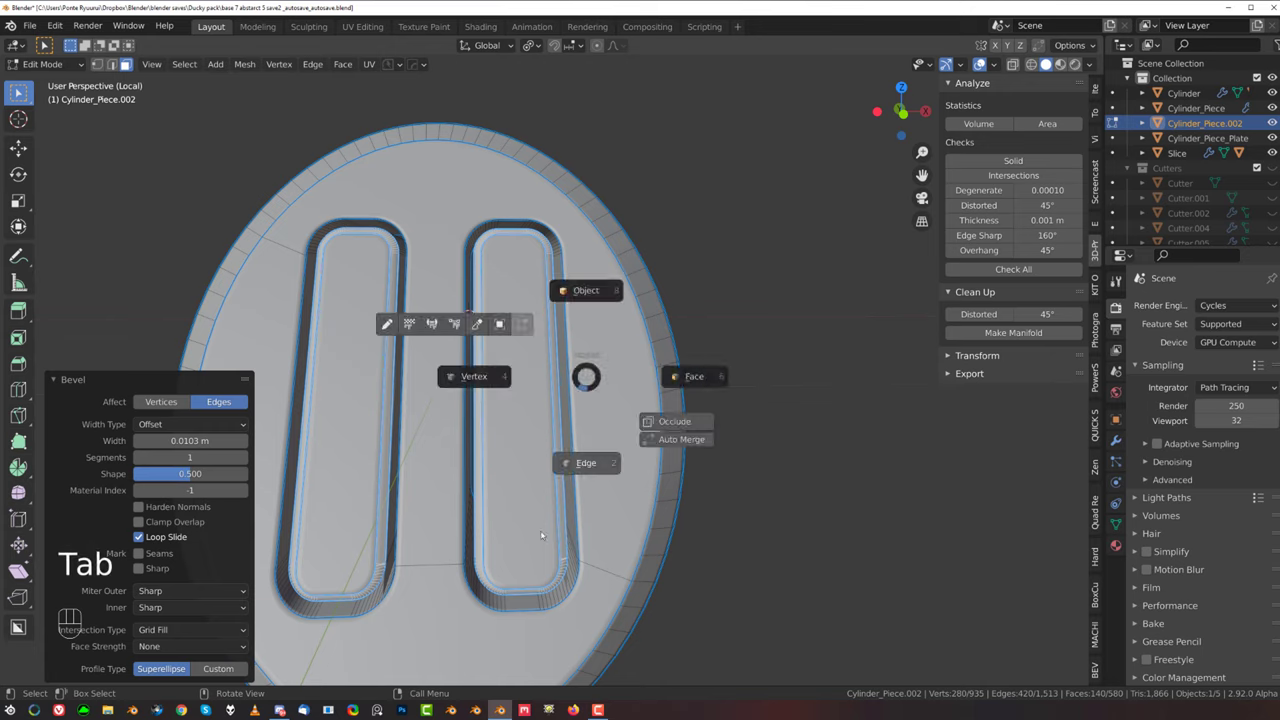
left_click(586, 458)
left_click(571, 411, "alt")
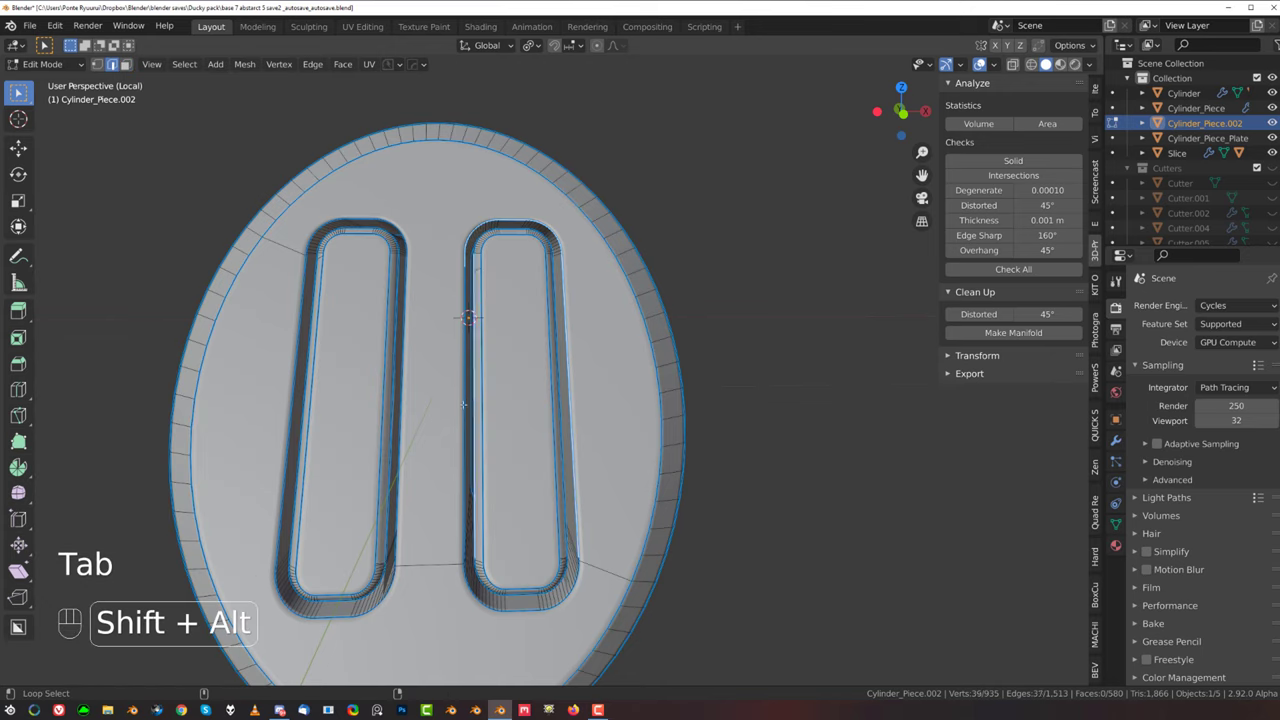
key("ctrl+z")
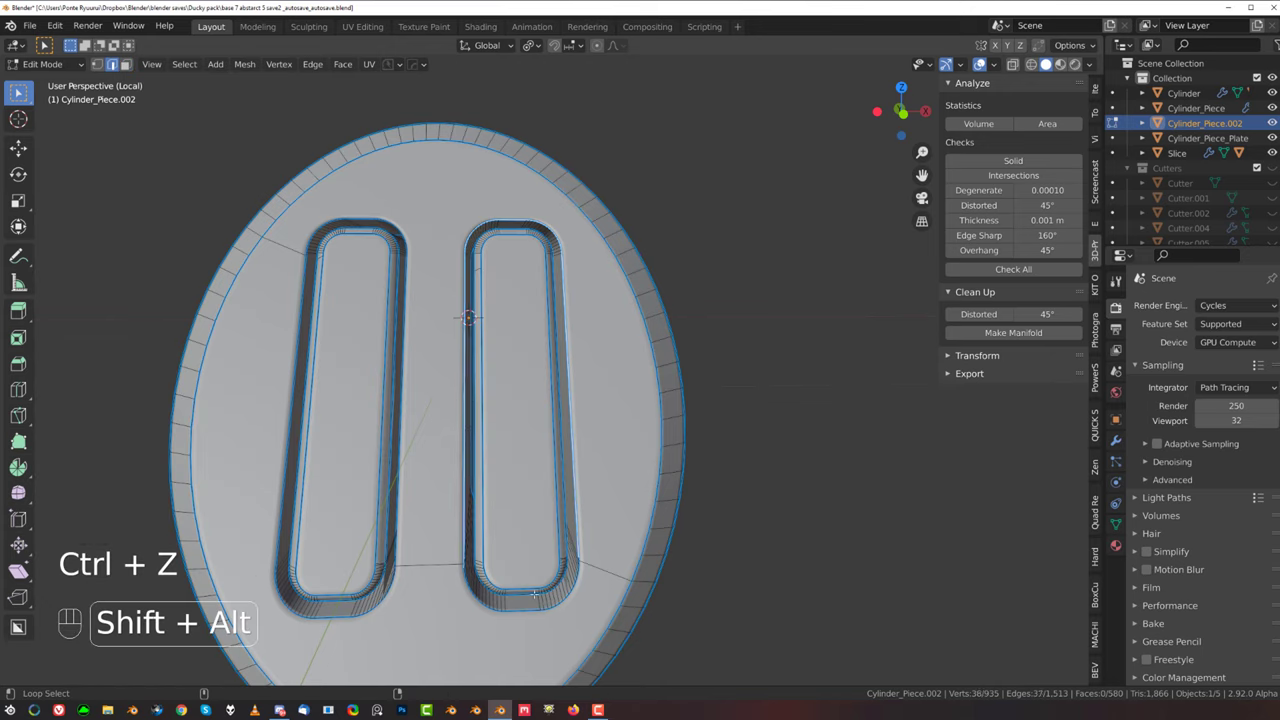
Step: Merge the overlapping vertices at the lower corner of the slot's raised island into the last selected one
scroll(595, 556, "up", 2)
scroll(502, 242, "up", 5)
middle_click_drag(595, 556, 506, 369, "shift")
scroll(506, 369, "up", 3)
key("Tab")
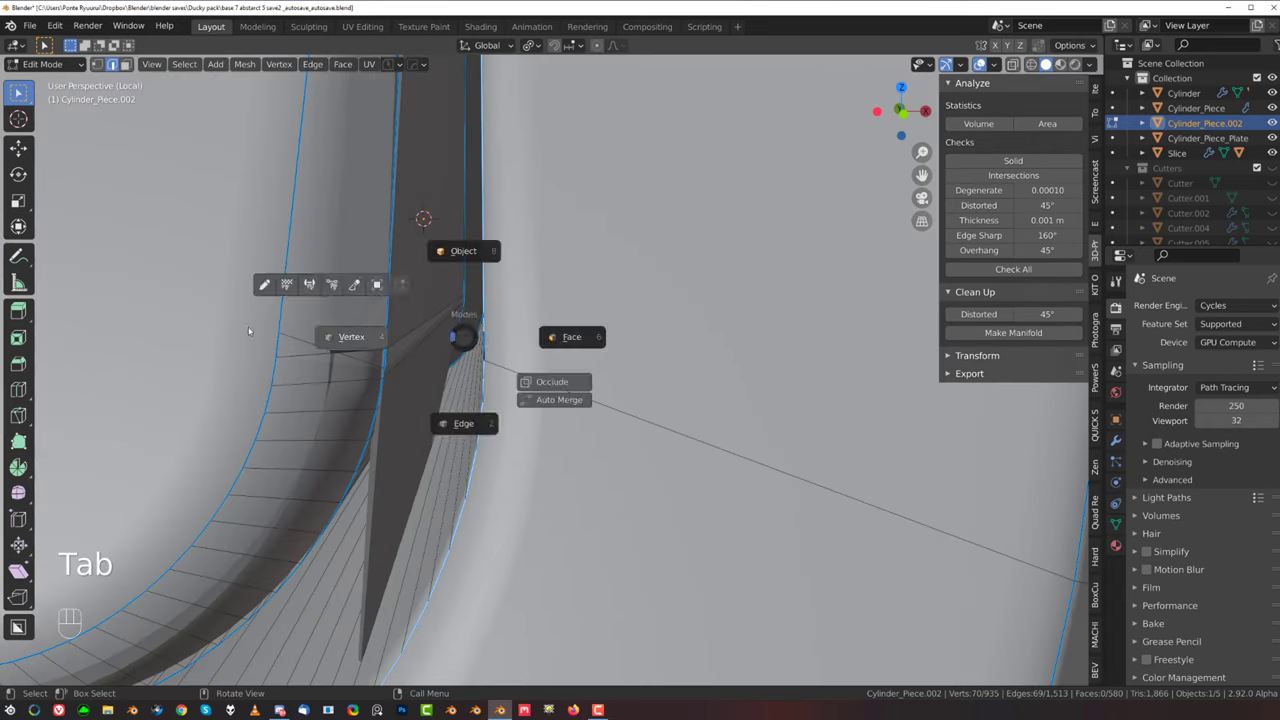
left_click(368, 372)
left_click(387, 365)
left_click(387, 350, "shift")
key("1")
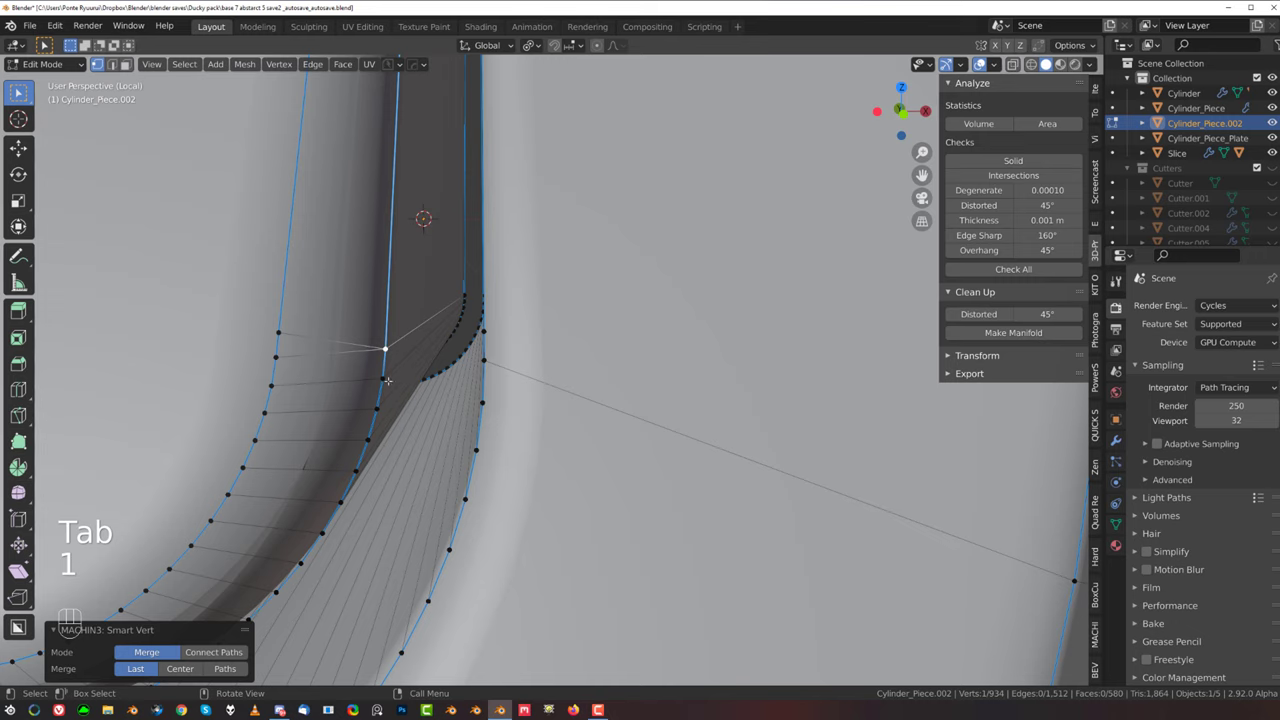
Step: Inspect the slot corner around the merged vertex for remaining mesh errors
scroll(397, 375, "down", 6)
middle_click_drag(397, 375, 702, 406, "shift")
scroll(702, 406, "up", 1)
scroll(580, 394, "down", 1)
middle_click_drag(580, 394, 443, 396, "shift")
scroll(553, 365, "up", 4)
scroll(385, 362, "up", 2)
middle_click_drag(555, 365, 520, 412, "shift")
scroll(486, 447, "up", 2)
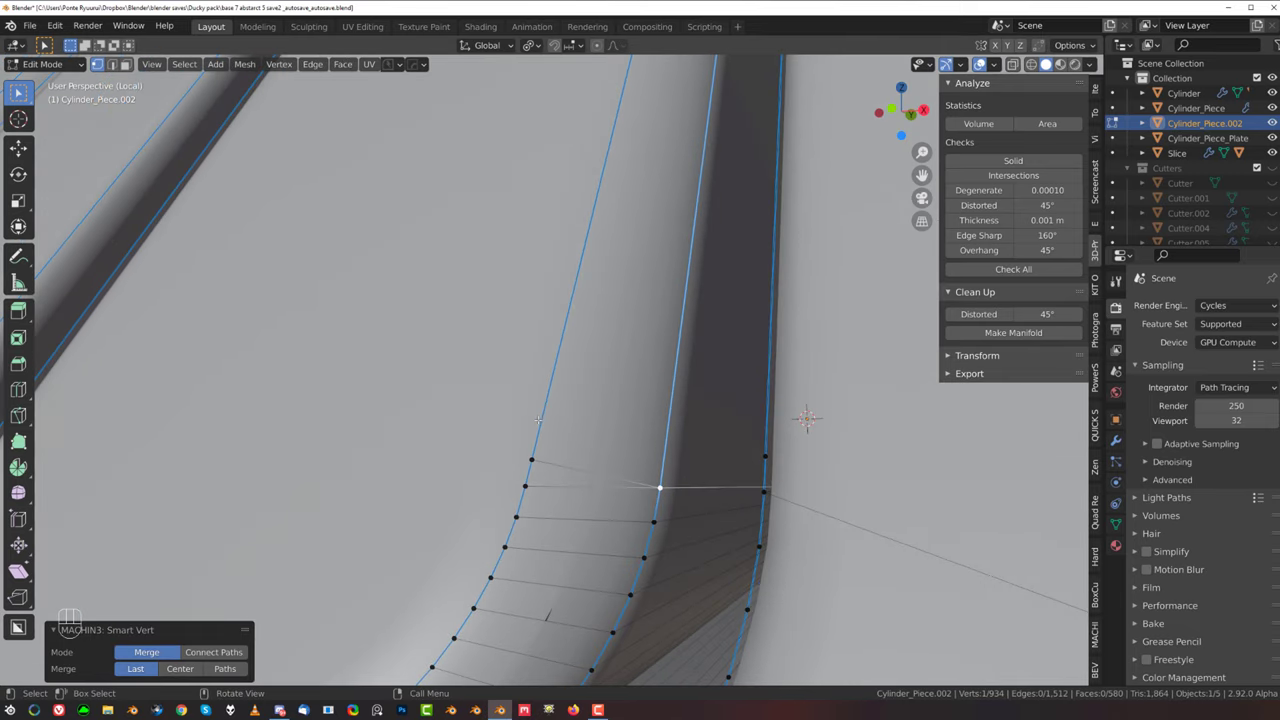
Step: Return to object mode and set the disc's Bevel modifier width to 0.003
key("Tab")
scroll(554, 468, "down", 4)
key("Tab")
key("q")
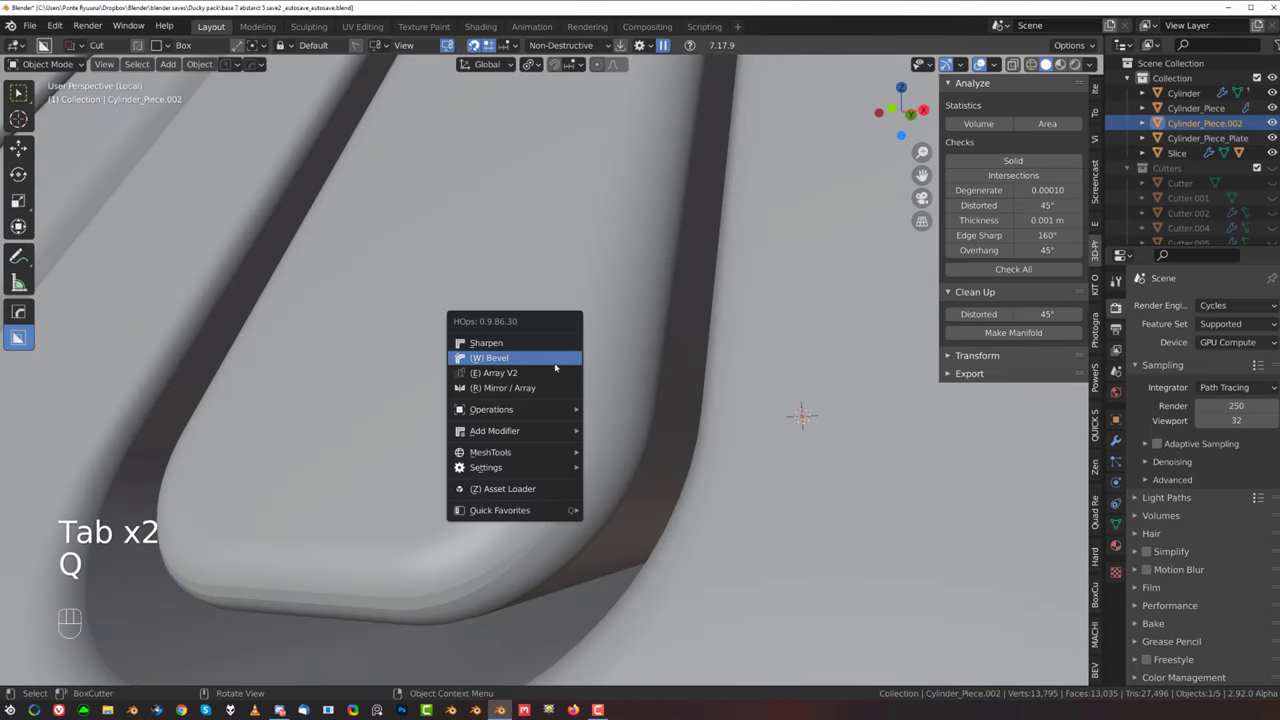
left_click(540, 366)
key("shift")
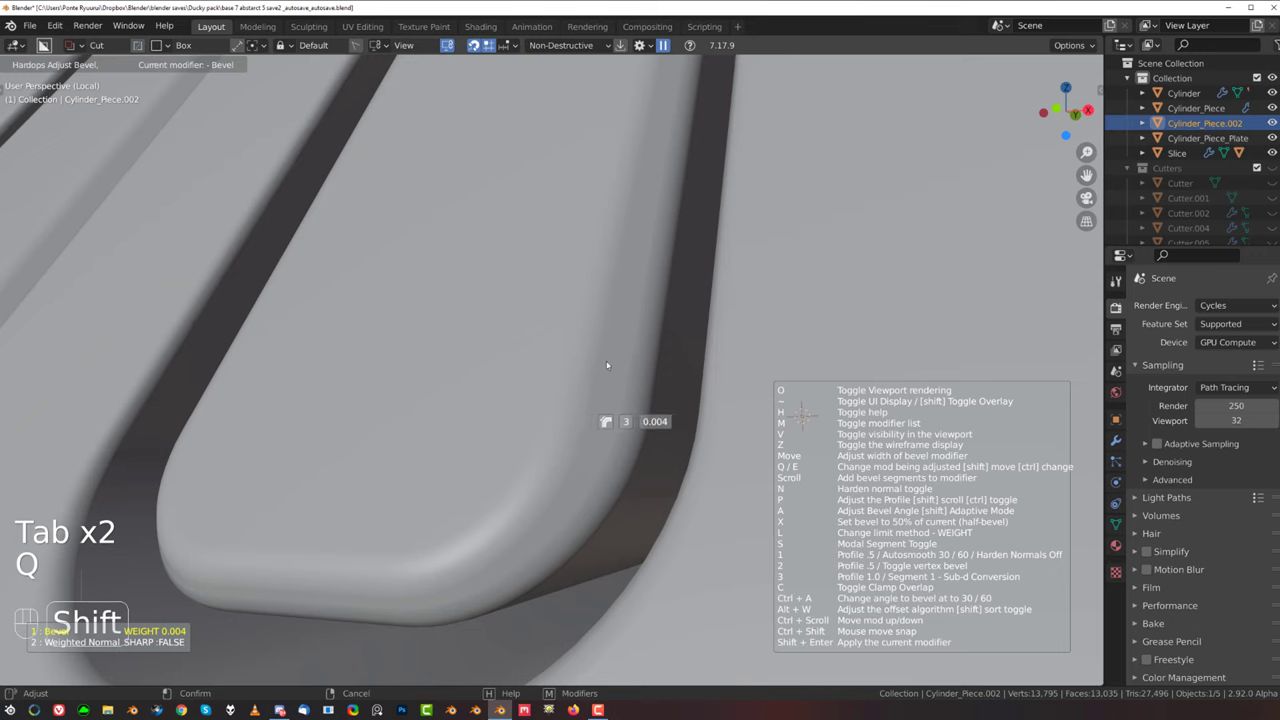
left_click(653, 365)
scroll(611, 361, "down", 5)
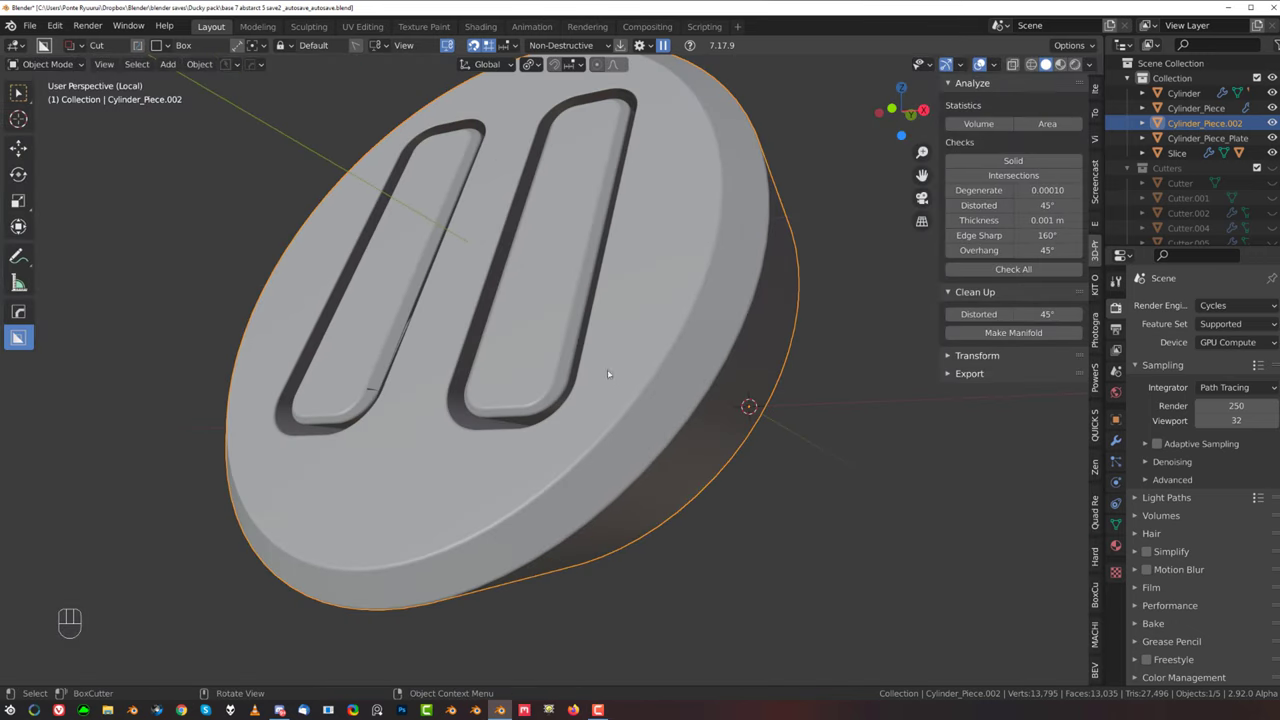
Step: Mirror the disc across the X axis, leave local view and deselect everything
middle_click_drag(607, 370, 597, 355)
scroll(591, 368, "up", 1)
key("alt+x")
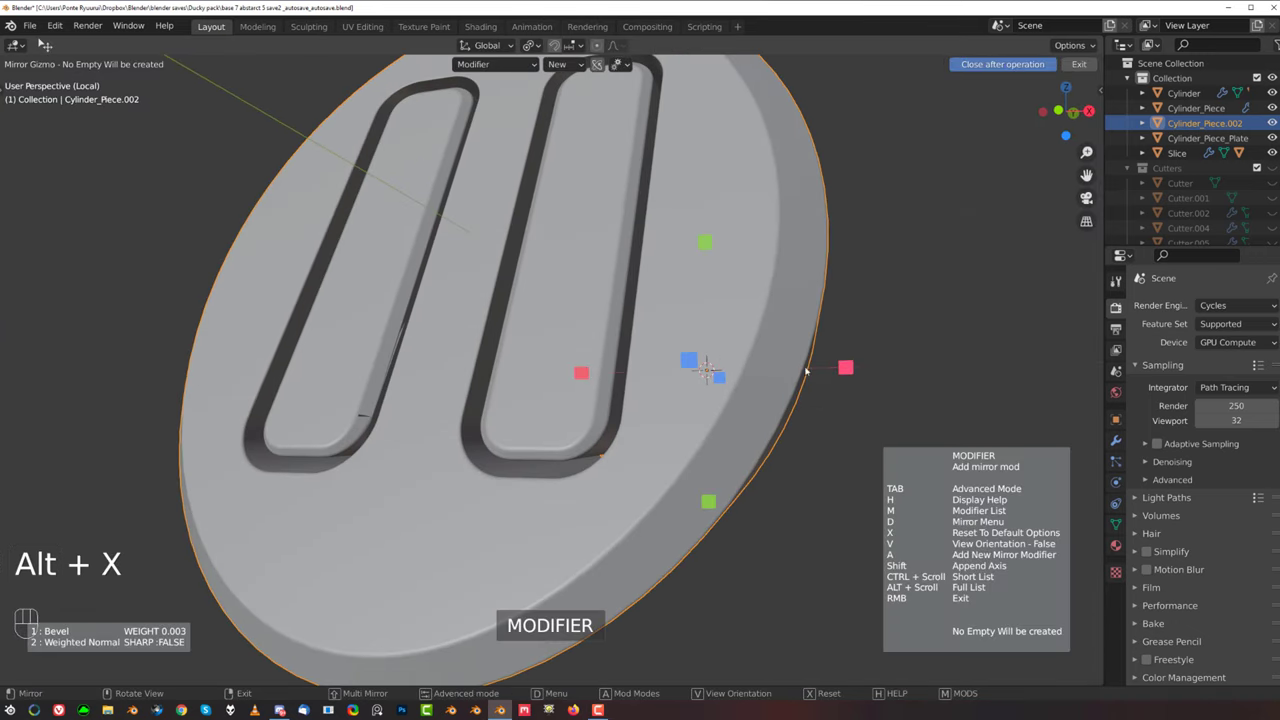
left_click(845, 370)
scroll(566, 316, "down", 3)
middle_click_drag(604, 340, 583, 282)
key("/")
scroll(592, 334, "down", 10)
left_click(814, 226)
scroll(694, 275, "down", 1)
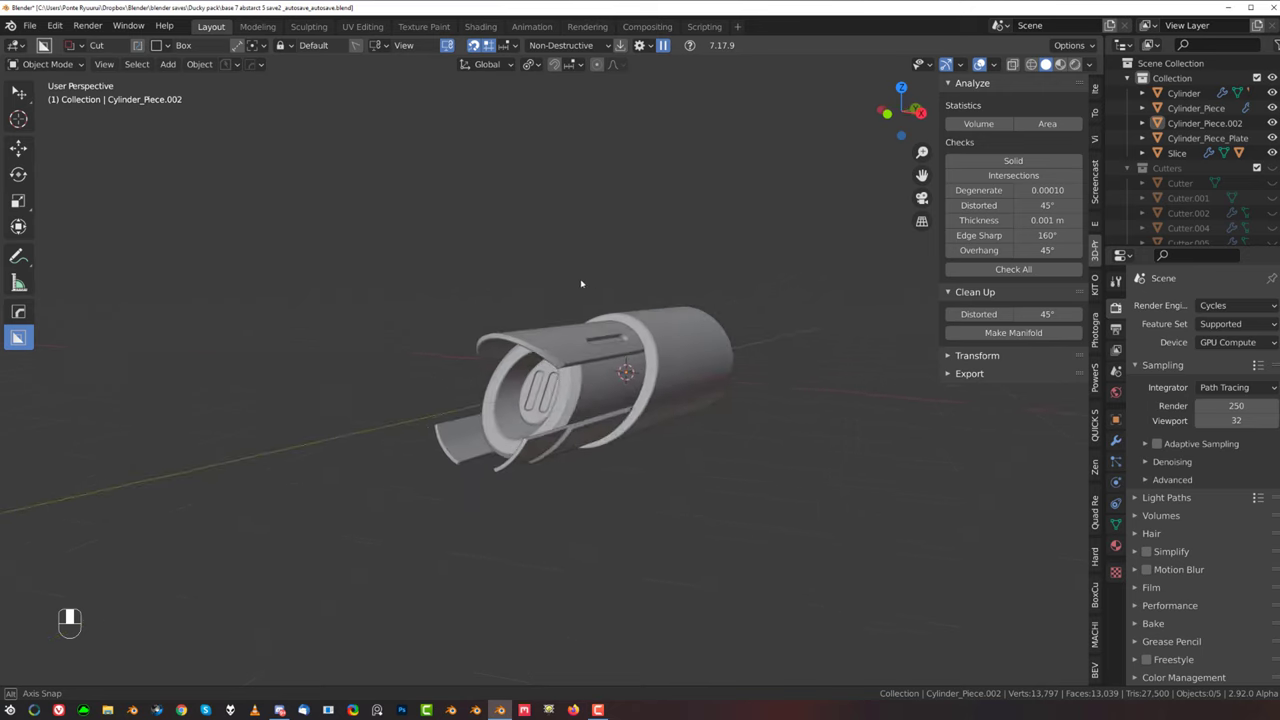
Step: Push both raised slot islands with their bevelled borders about 0.065 m deeper into the disc along Y
scroll(570, 278, "up", 1)
scroll(457, 431, "up", 8)
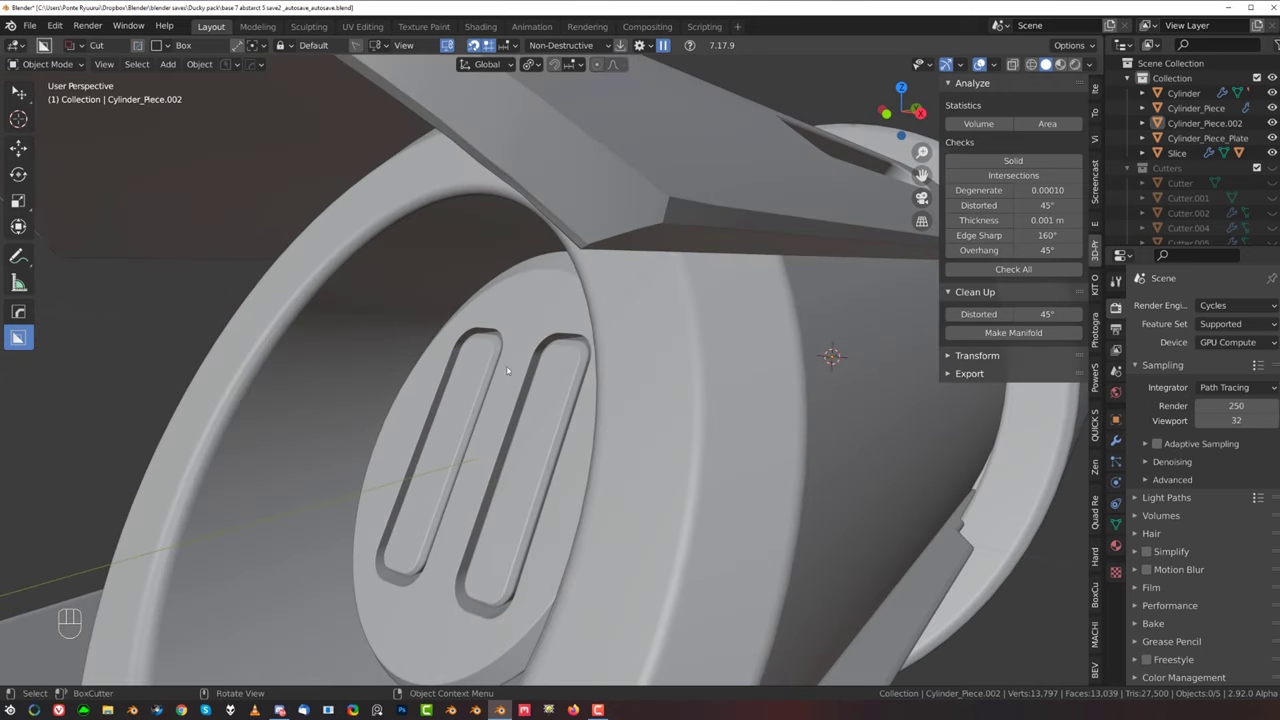
key("Tab")
left_click(514, 436)
left_click(460, 404, "shift")
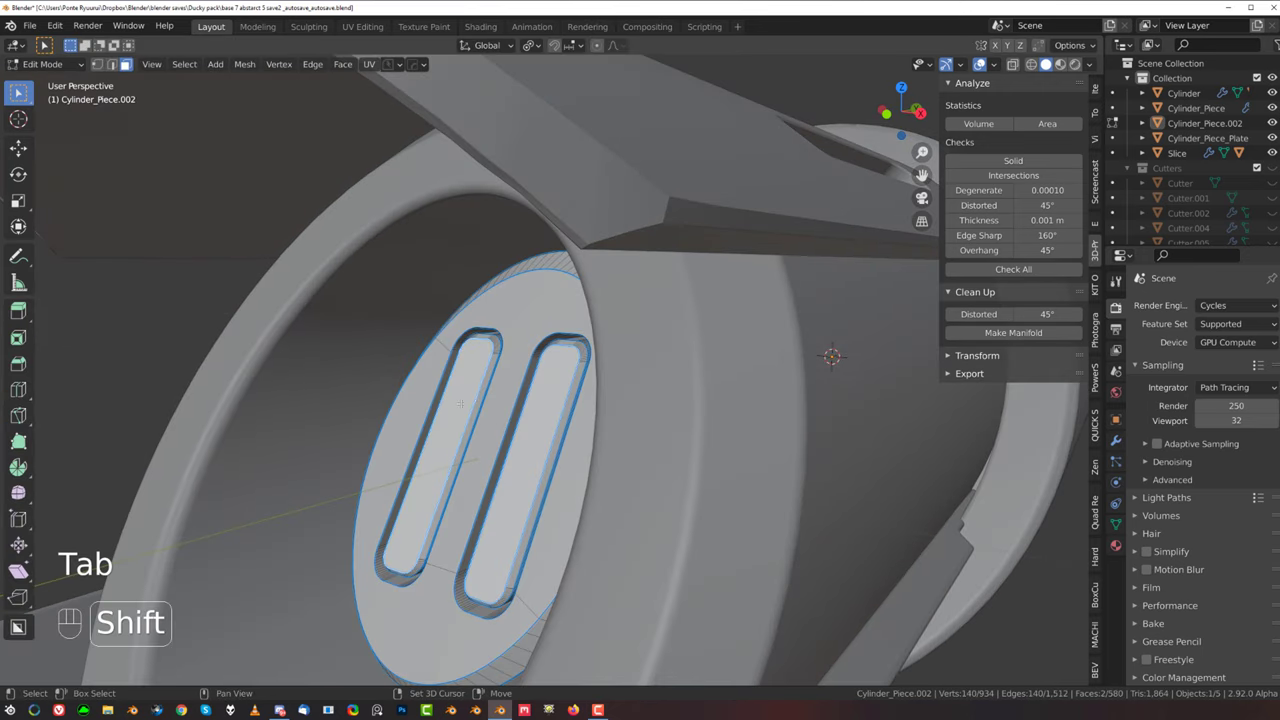
key("ctrl+KP_Add")
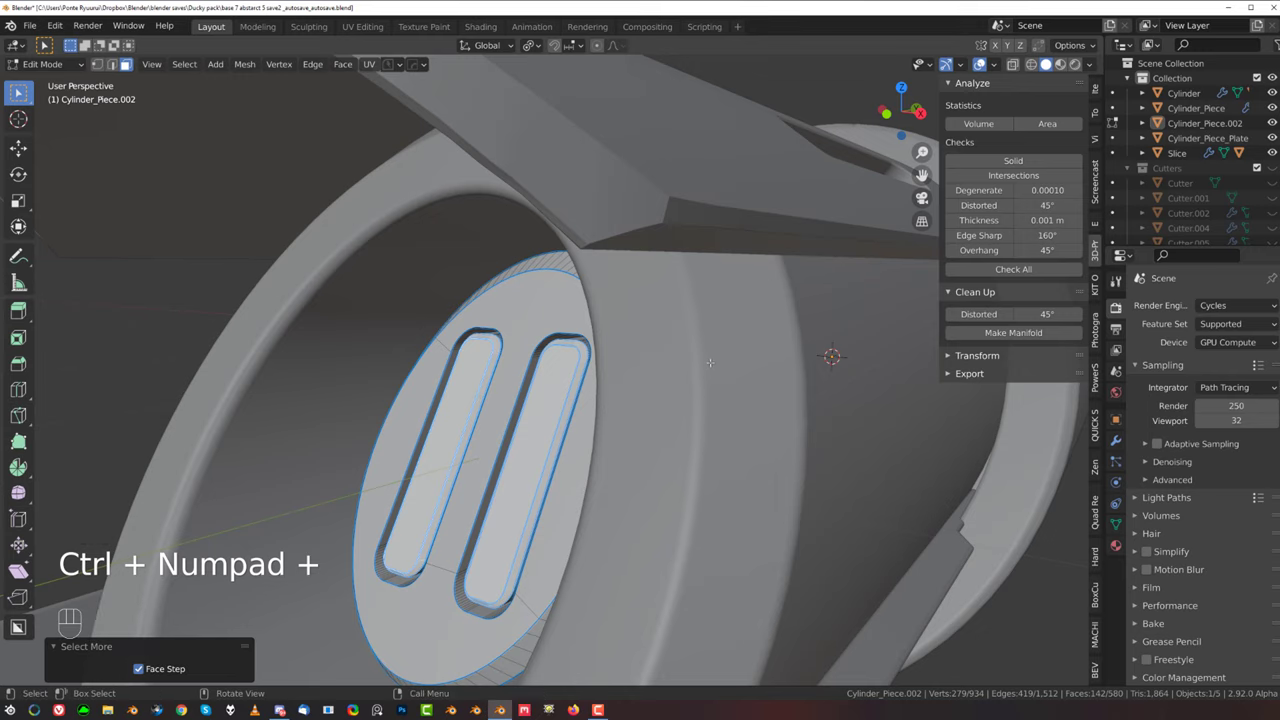
key("g")
key("y")
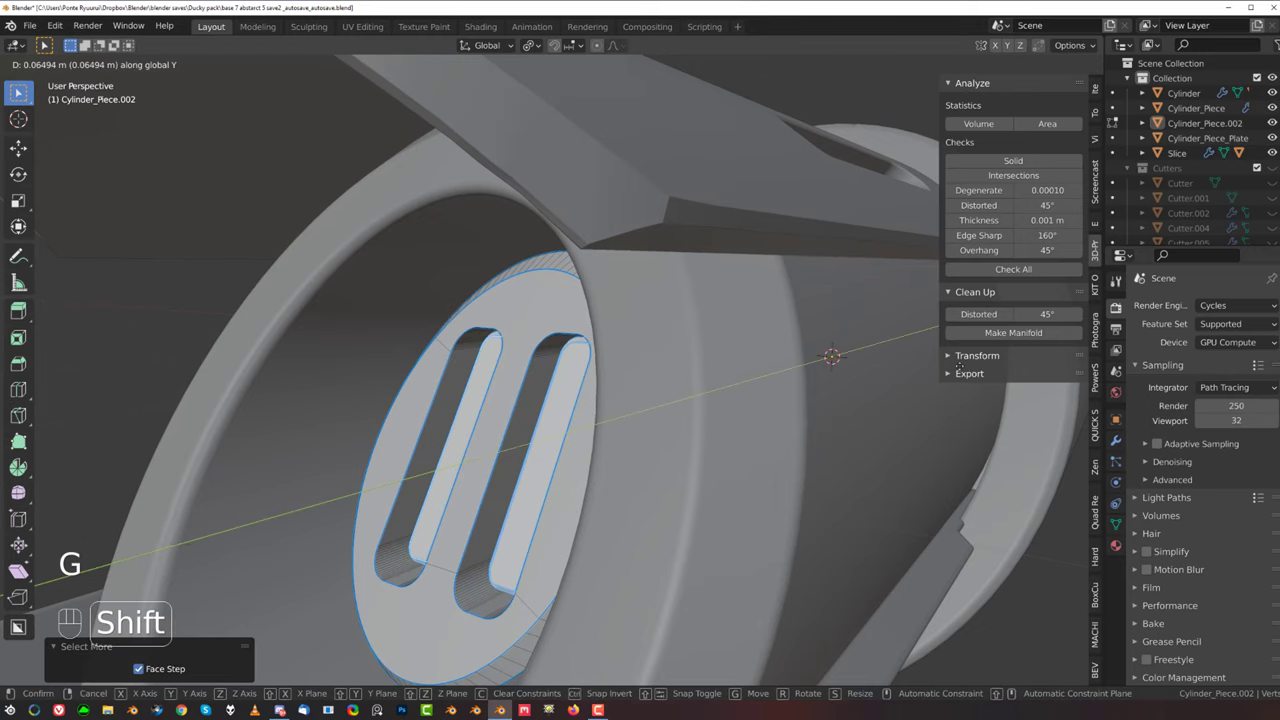
left_click(961, 366)
middle_click_drag(572, 384, 686, 402)
key("Tab")
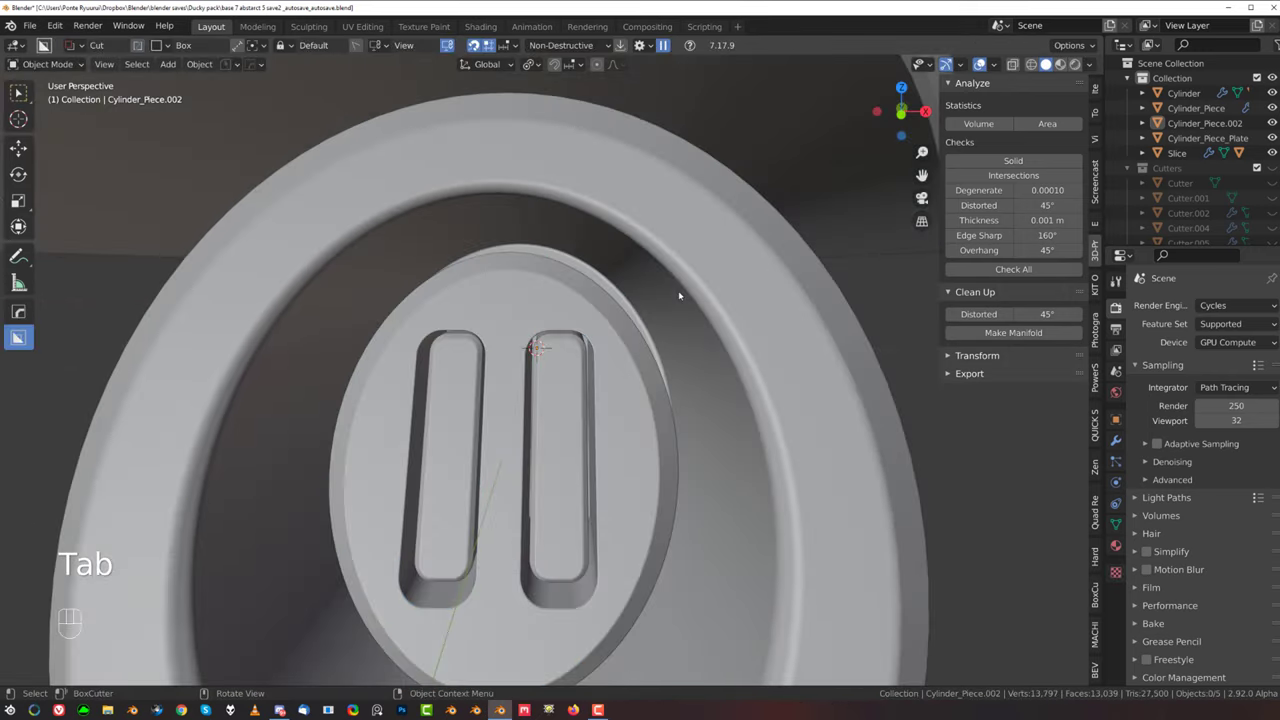
Step: Examine the disc's recessed slot islands and the surrounding ring from several angles
scroll(672, 330, "down", 7)
middle_click_drag(666, 336, 614, 312)
scroll(614, 312, "up", 6)
middle_click_drag(690, 282, 78, 395)
middle_click_drag(530, 360, 53, 484, "shift")
scroll(327, 376, "down", 5)
middle_click_drag(327, 376, 424, 408)
scroll(424, 408, "up", 3)
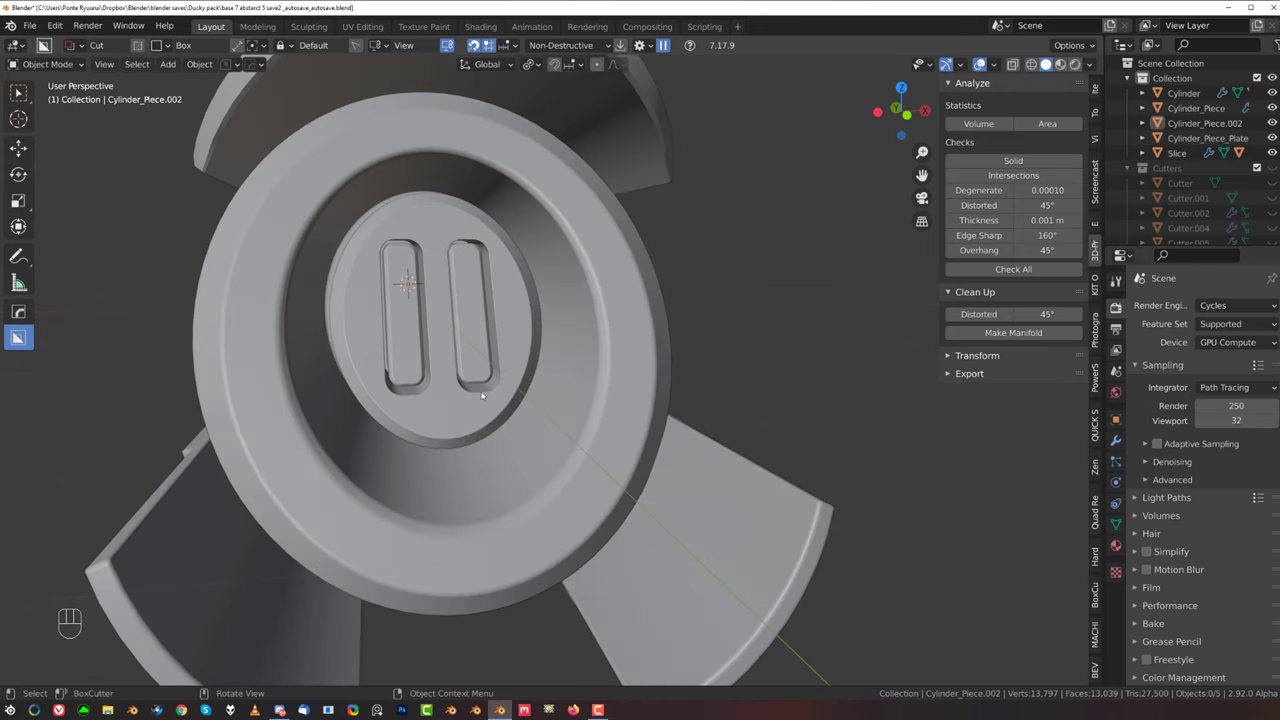
Step: Add a loop cut around the ring's inner wall and bevel it into a band about 0.102 m wide
middle_click_drag(516, 396, 460, 379)
scroll(460, 379, "up", 2)
middle_click_drag(276, 236, 353, 320, "shift")
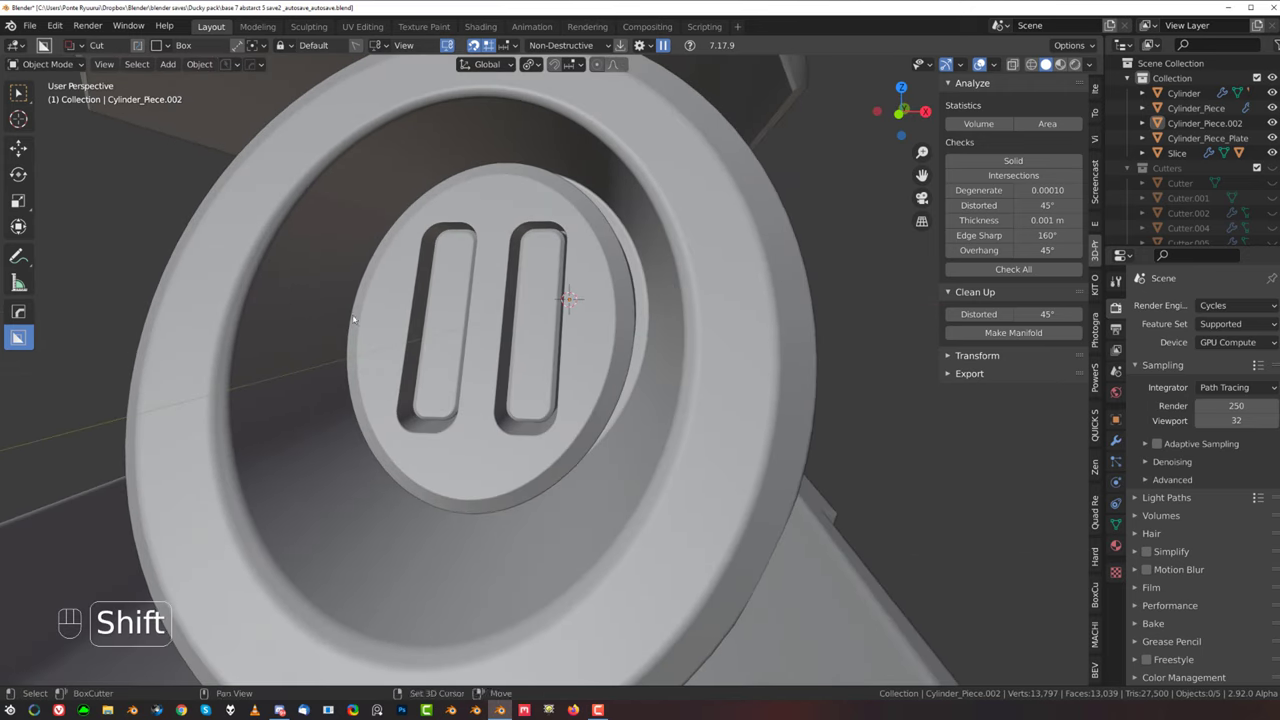
left_click(315, 270)
key("Tab")
key("ctrl+r")
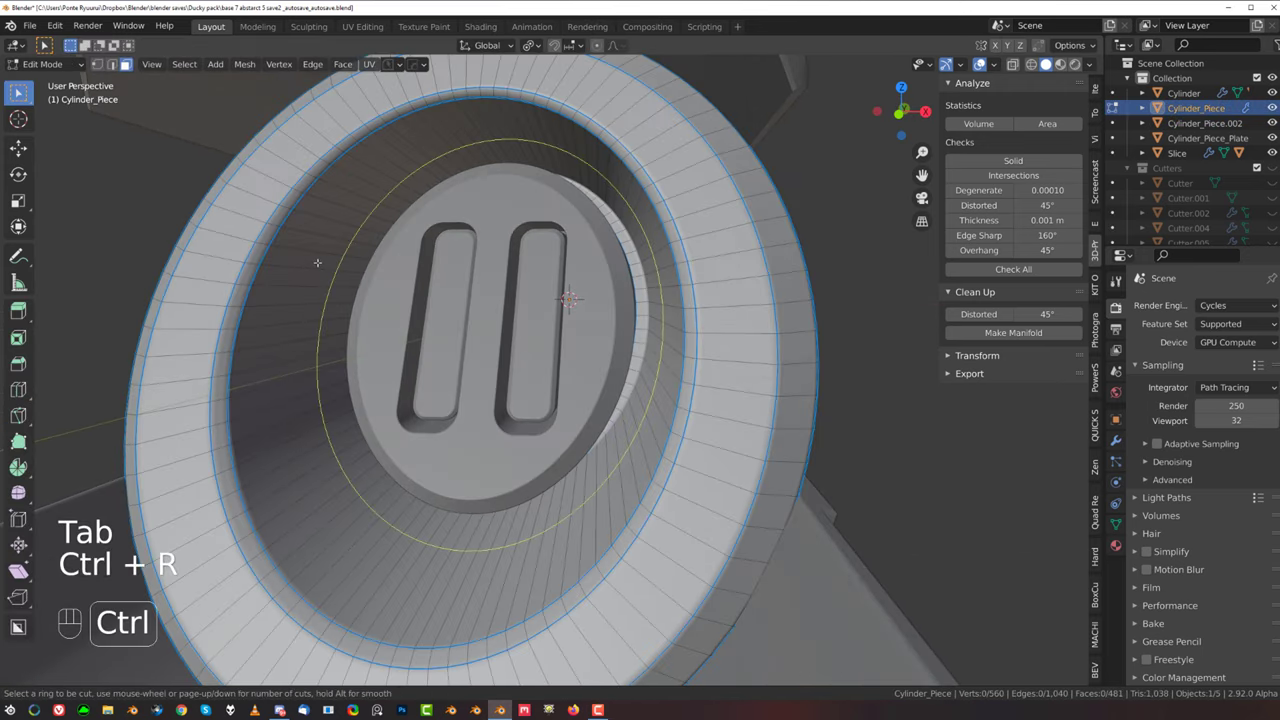
left_click(318, 263)
right_click(327, 261)
key("ctrl+b")
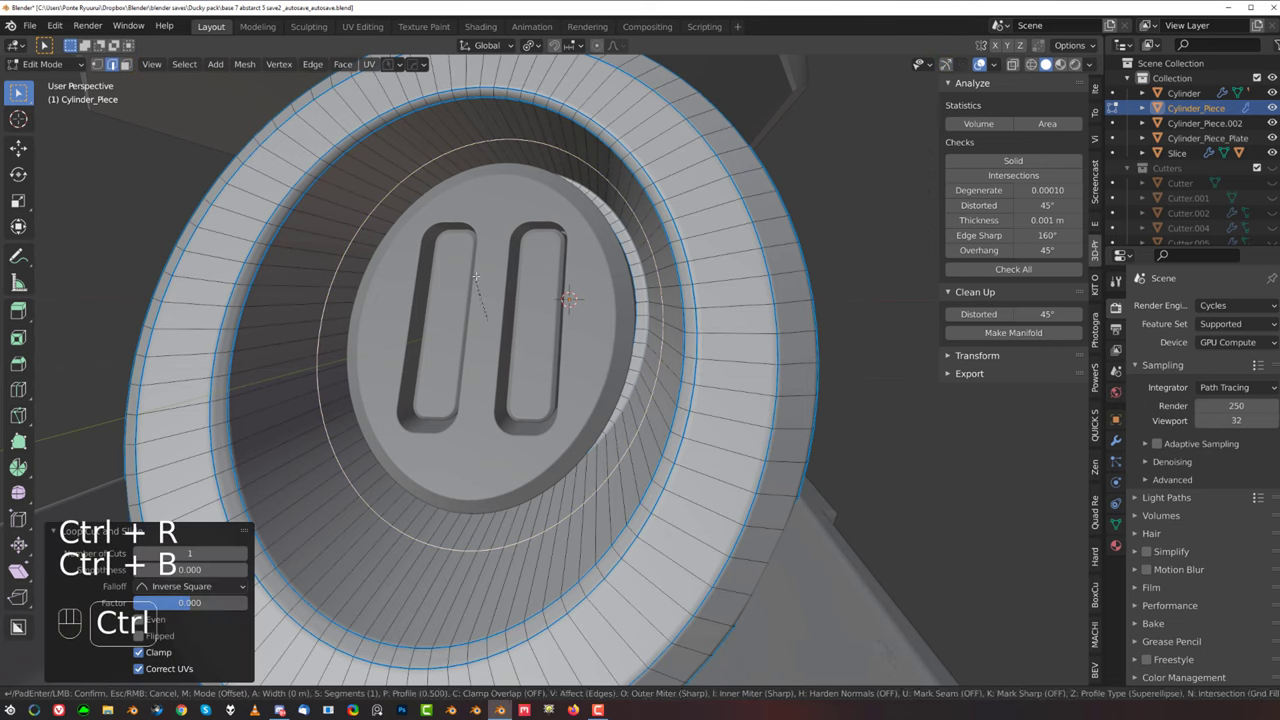
left_click(689, 344)
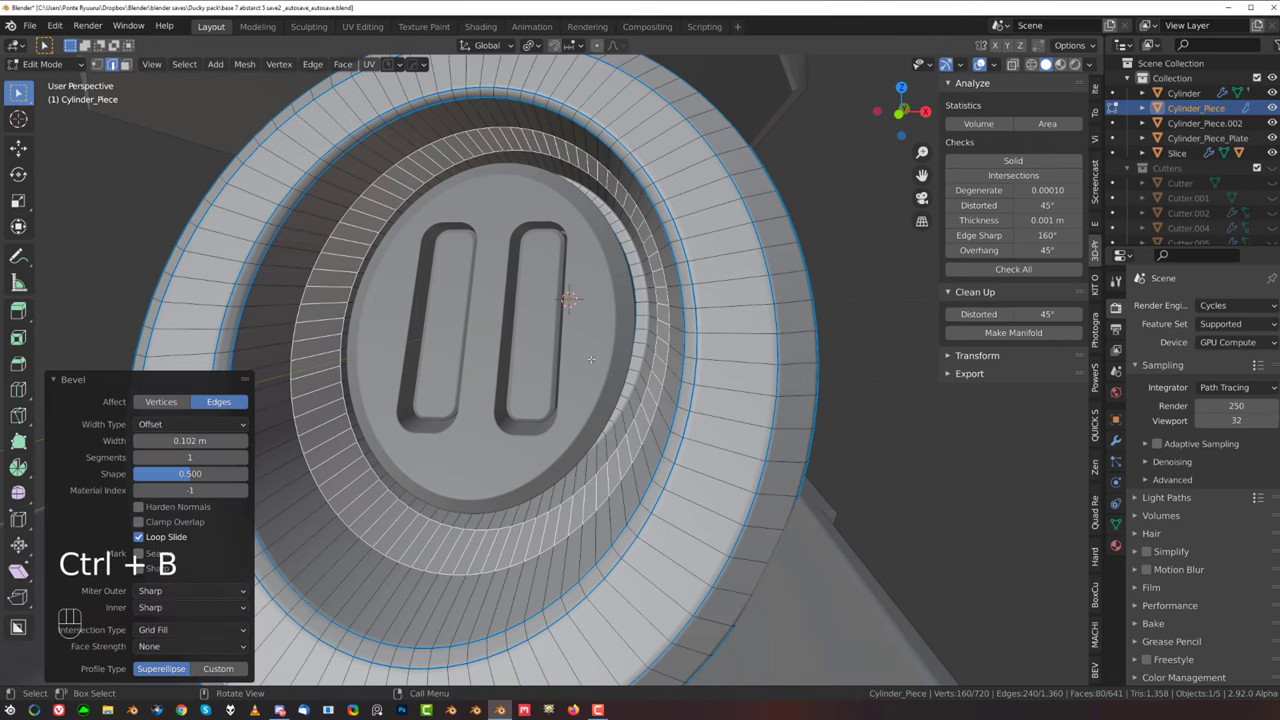
Step: Panel the band's faces into an inset recess, scale its face loop slightly along Y and return to object mode
key("q")
left_click(537, 468, "alt")
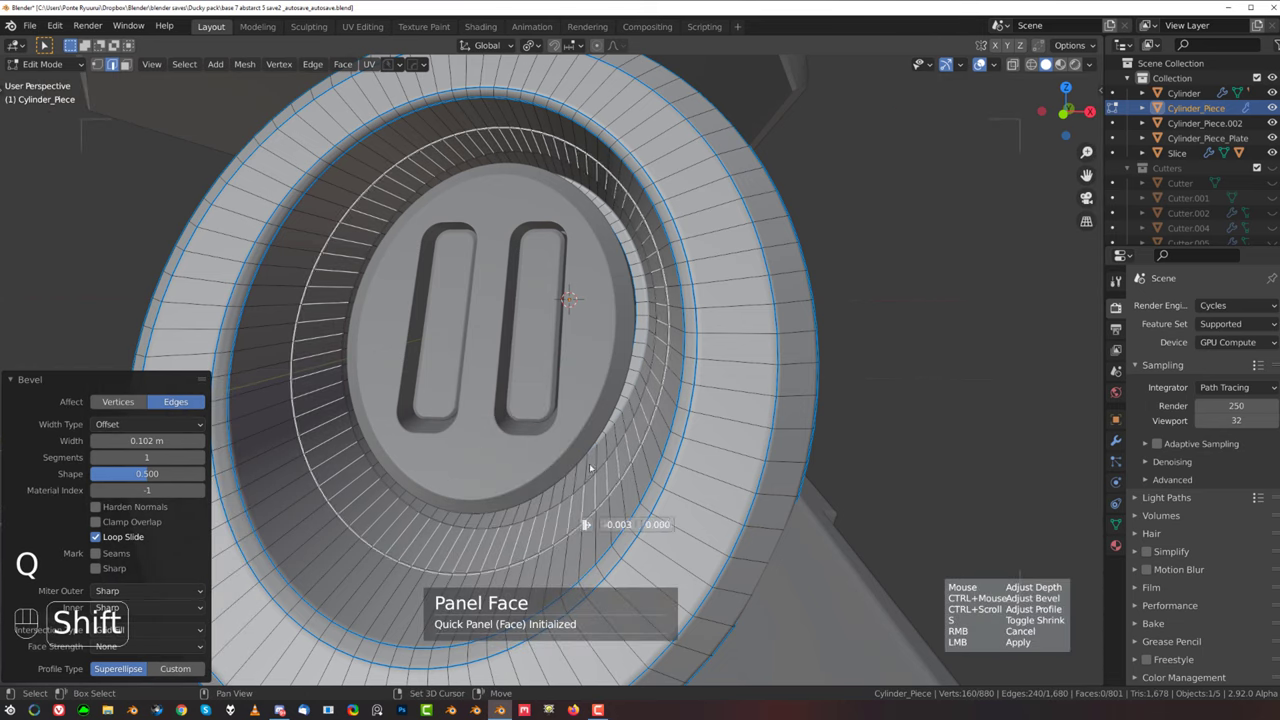
left_click(940, 468)
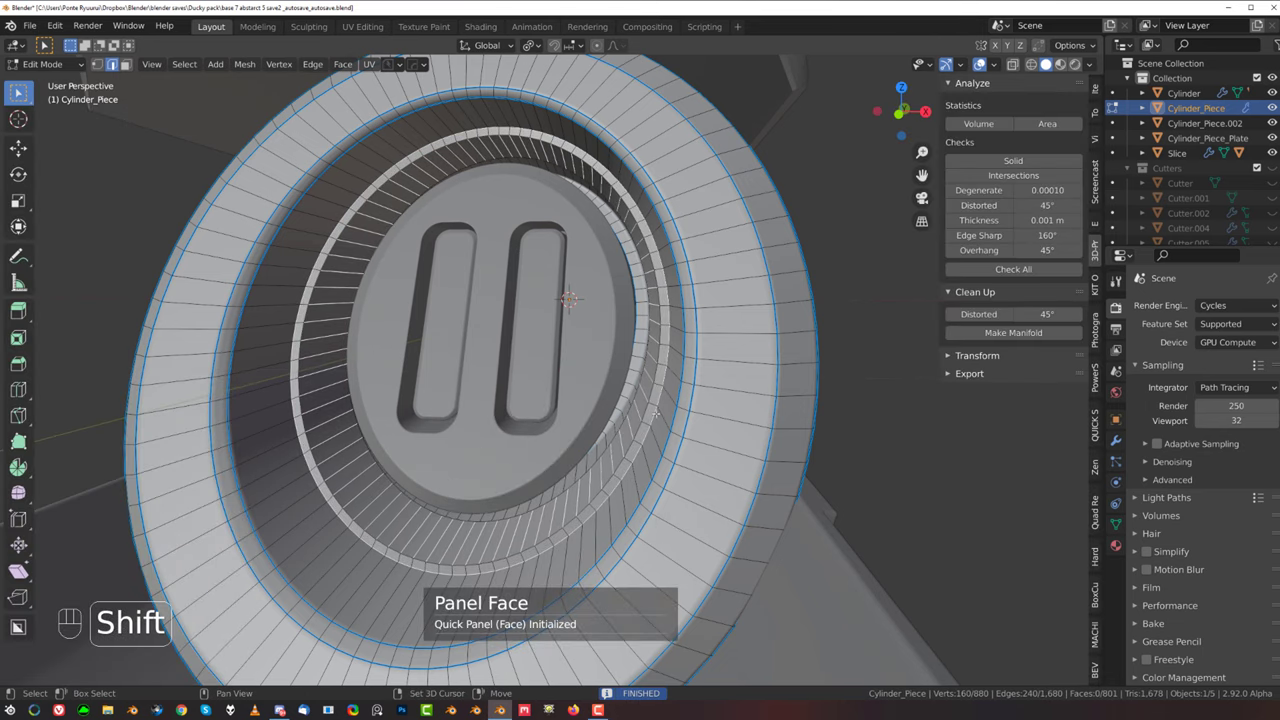
key("Tab")
left_click(311, 337, "alt")
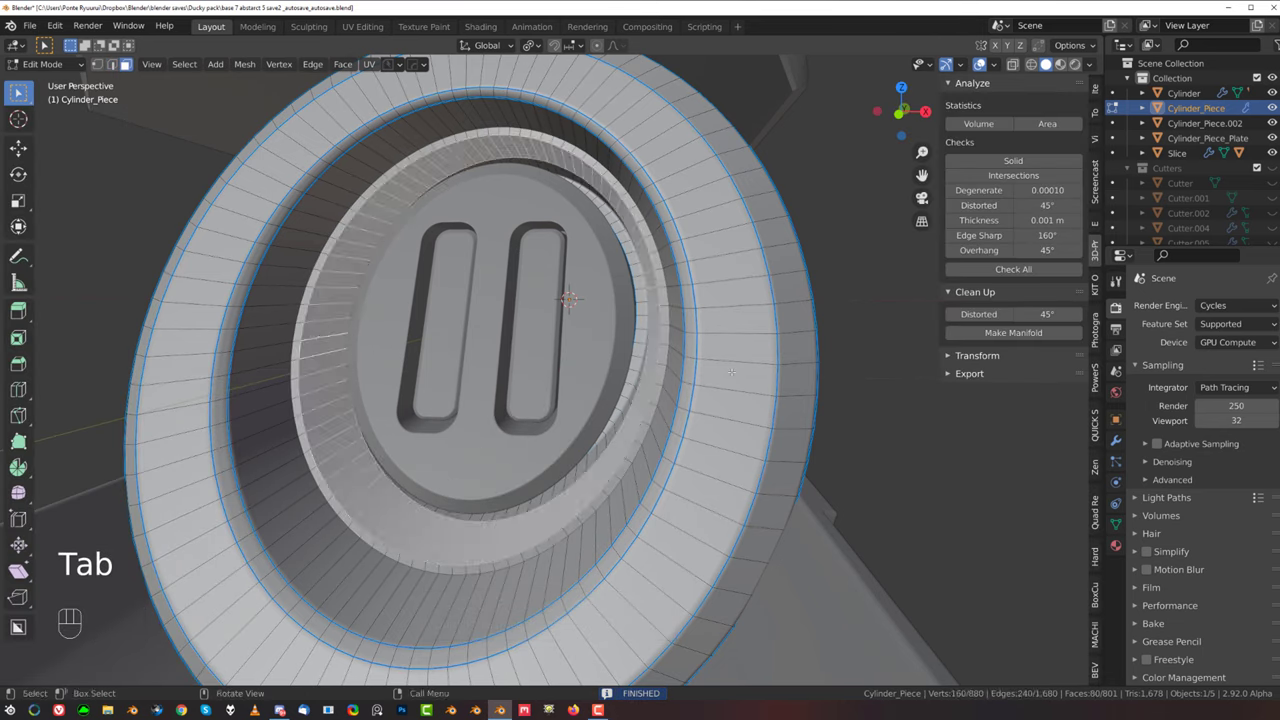
key("s")
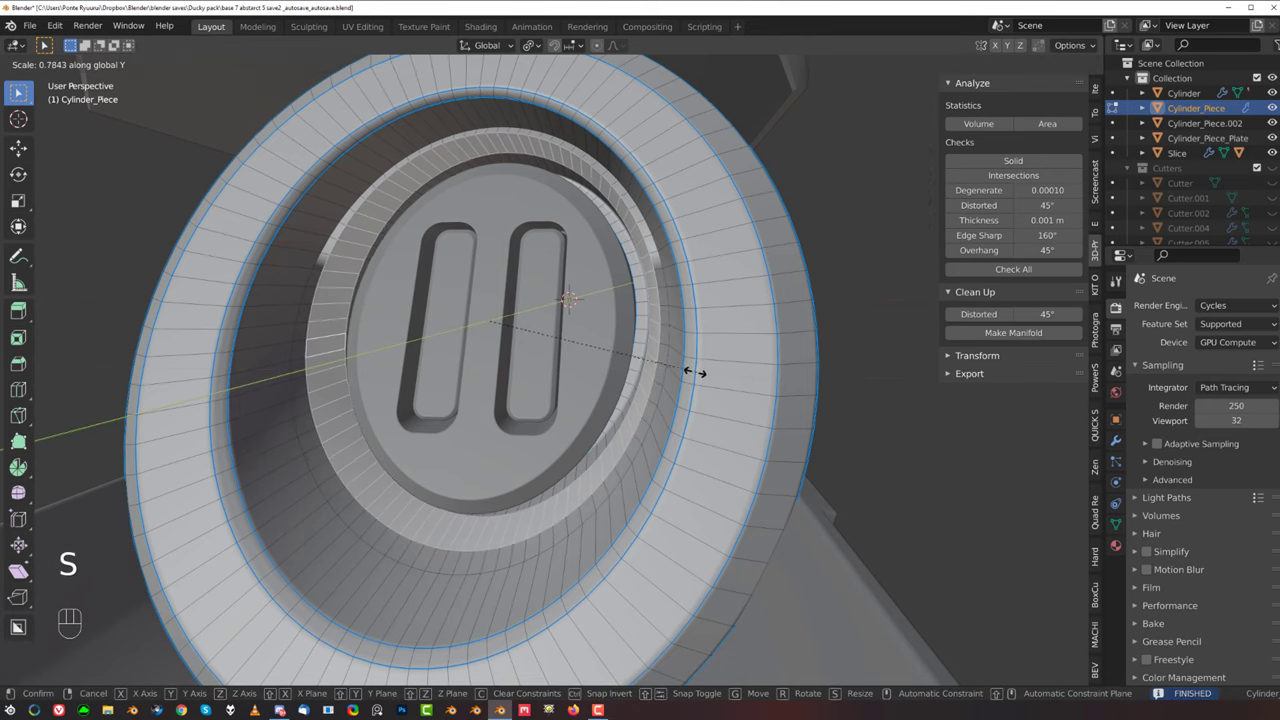
left_click(724, 372)
key("Tab")
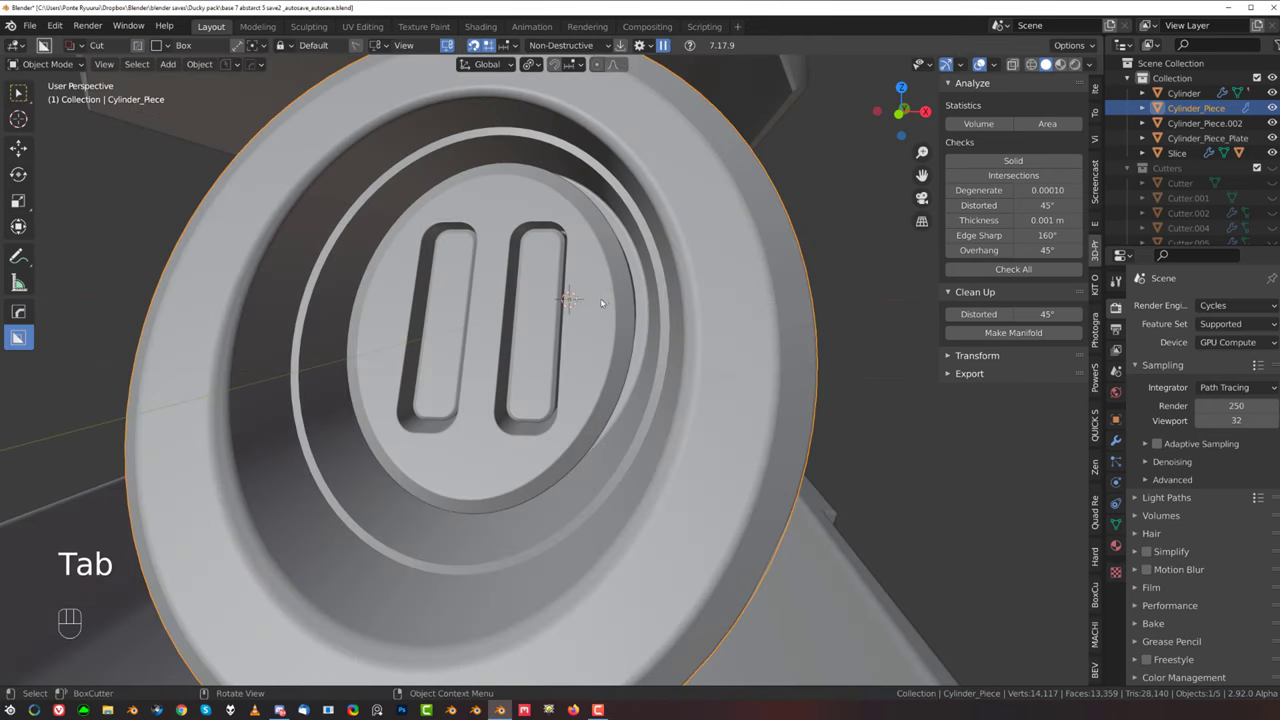
Step: Recalculate the ring's sharp edges with 30° sharpness and a 60° auto smooth angle
key("q")
left_click(595, 301, "ctrl+shift")
scroll(523, 301, "down", 8)
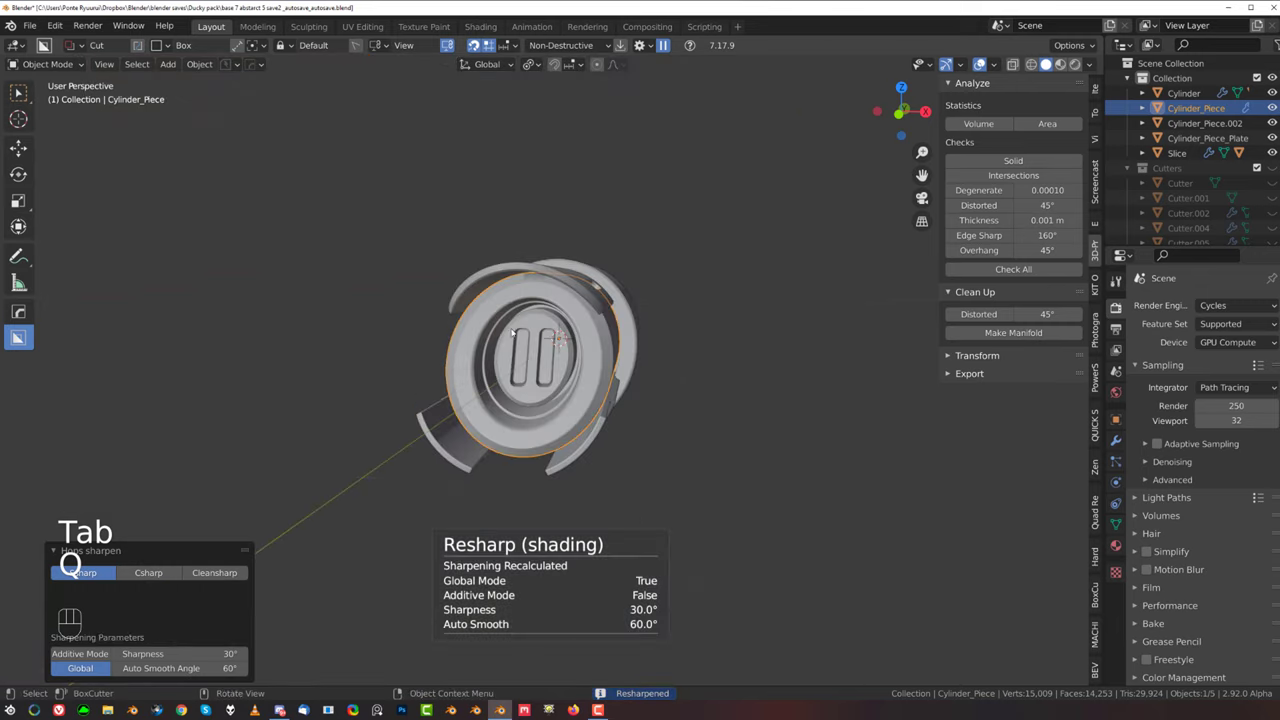
Step: Mark the ring's outermost front edge loop as sharp and return to object mode
middle_click_drag(523, 301, 622, 320)
scroll(697, 339, "up", 3)
middle_click_drag(697, 339, 646, 334)
scroll(436, 340, "up", 2)
scroll(535, 353, "down", 2)
middle_click_drag(436, 340, 588, 335, "shift")
scroll(600, 318, "up", 2)
key("Tab")
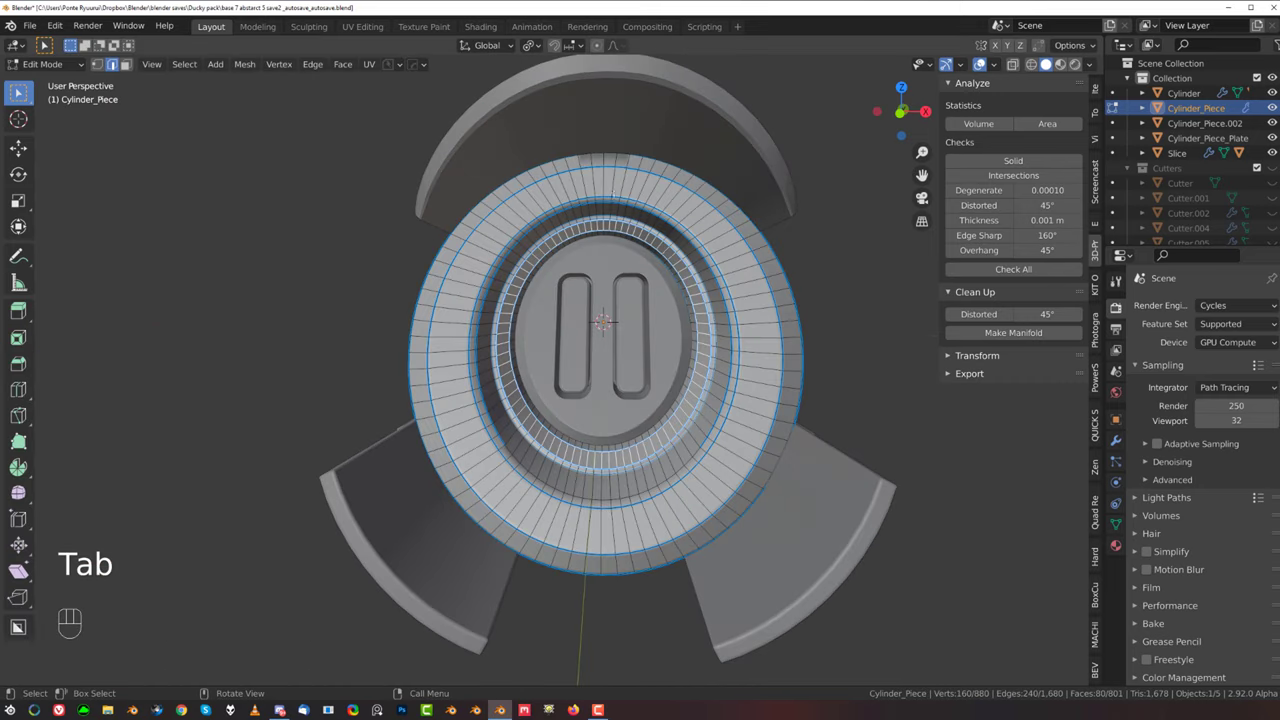
left_click(612, 155, "alt")
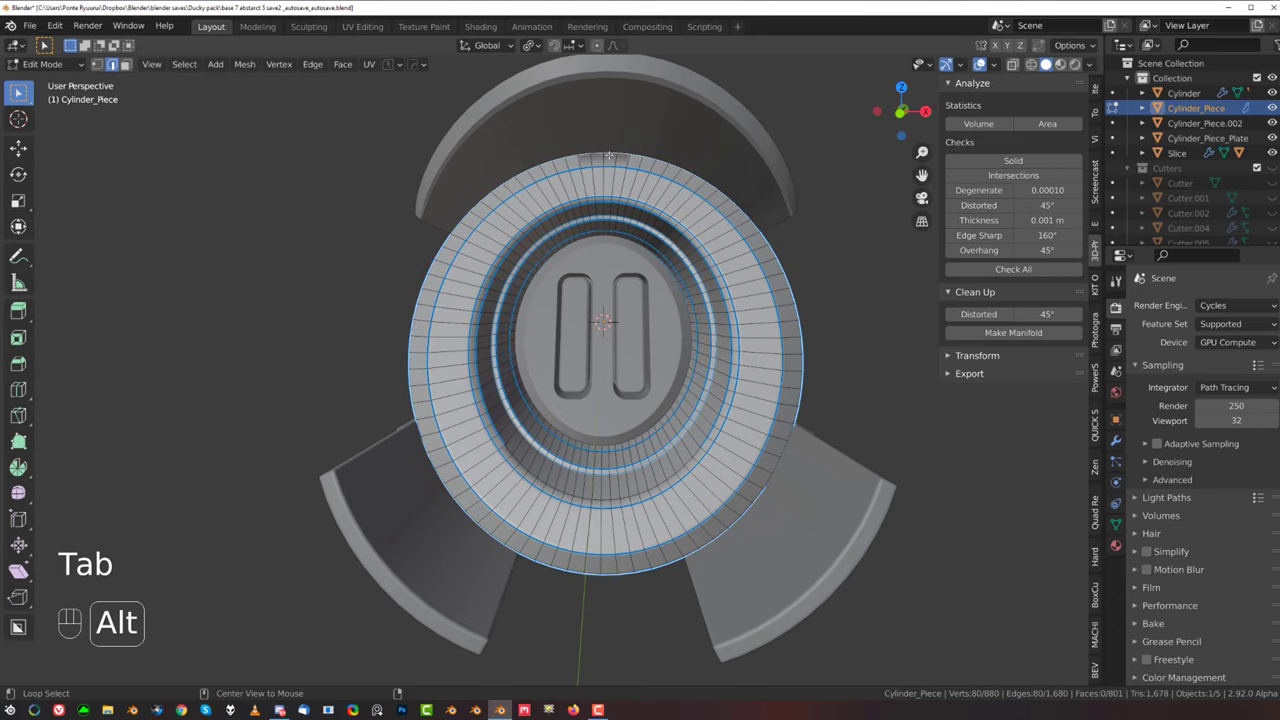
key("q")
left_click(599, 164)
key("q")
left_click(597, 164)
key("Tab")
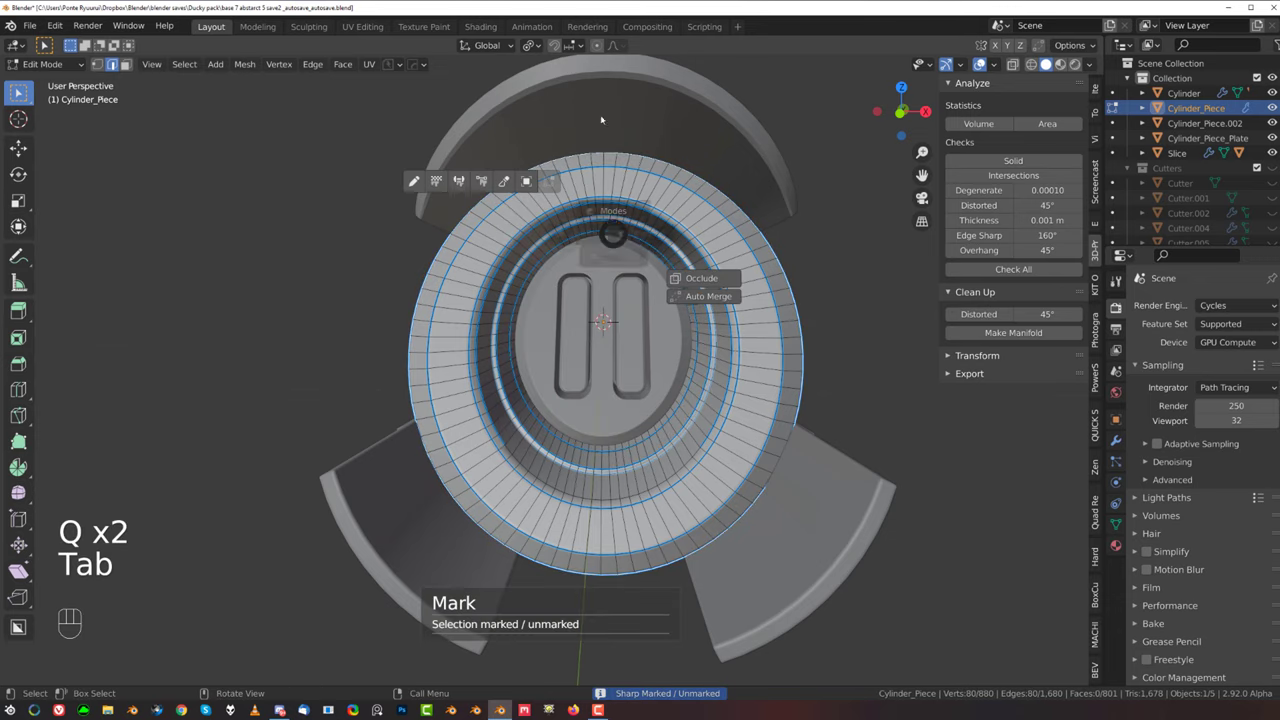
Step: Convert the large rear cylinder's outer side faces into a separate plate with thickness, working in the right orthographic view
scroll(604, 300, "down", 2)
middle_click_drag(610, 382, 511, 389)
scroll(411, 384, "down", 2)
middle_click_drag(571, 318, 325, 361, "shift")
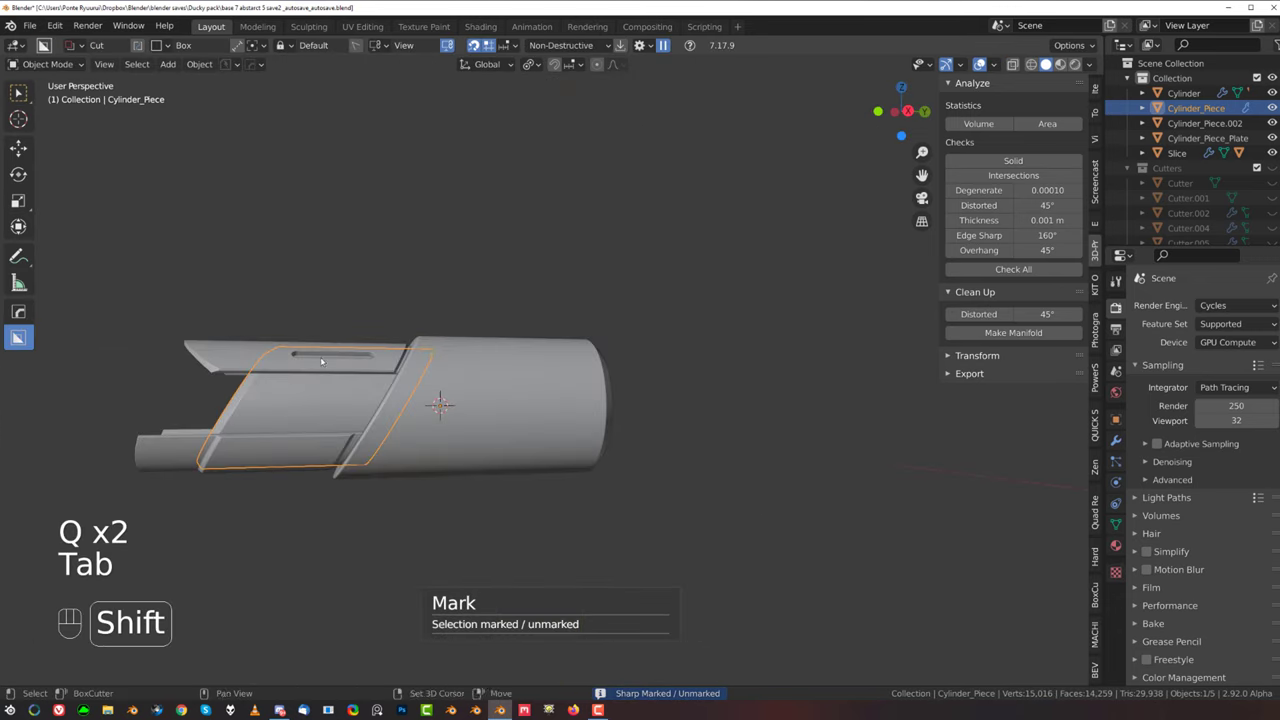
middle_click_drag(405, 362, 487, 383)
key("grave")
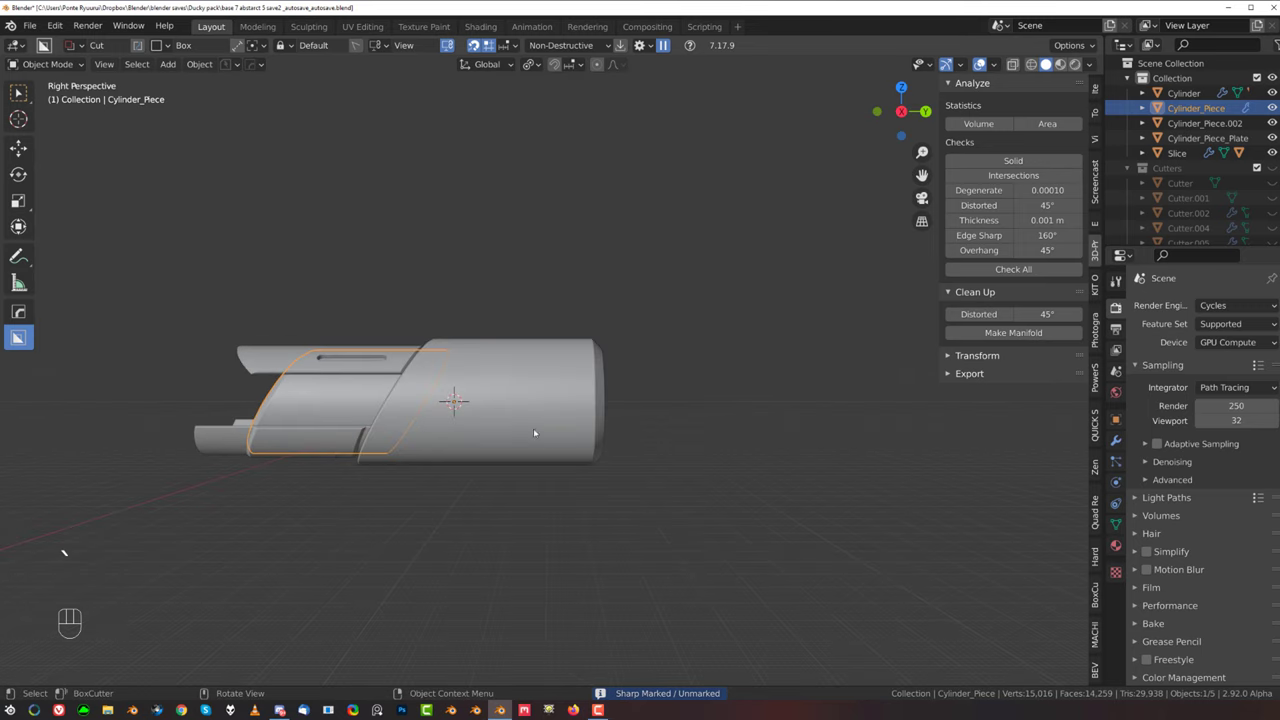
key("KP_5")
scroll(390, 440, "up", 3)
middle_click_drag(402, 443, 632, 441, "shift")
scroll(792, 438, "up", 1)
scroll(632, 441, "down", 1)
middle_click_drag(699, 411, 557, 394, "shift")
scroll(600, 417, "down", 2)
left_click(602, 420)
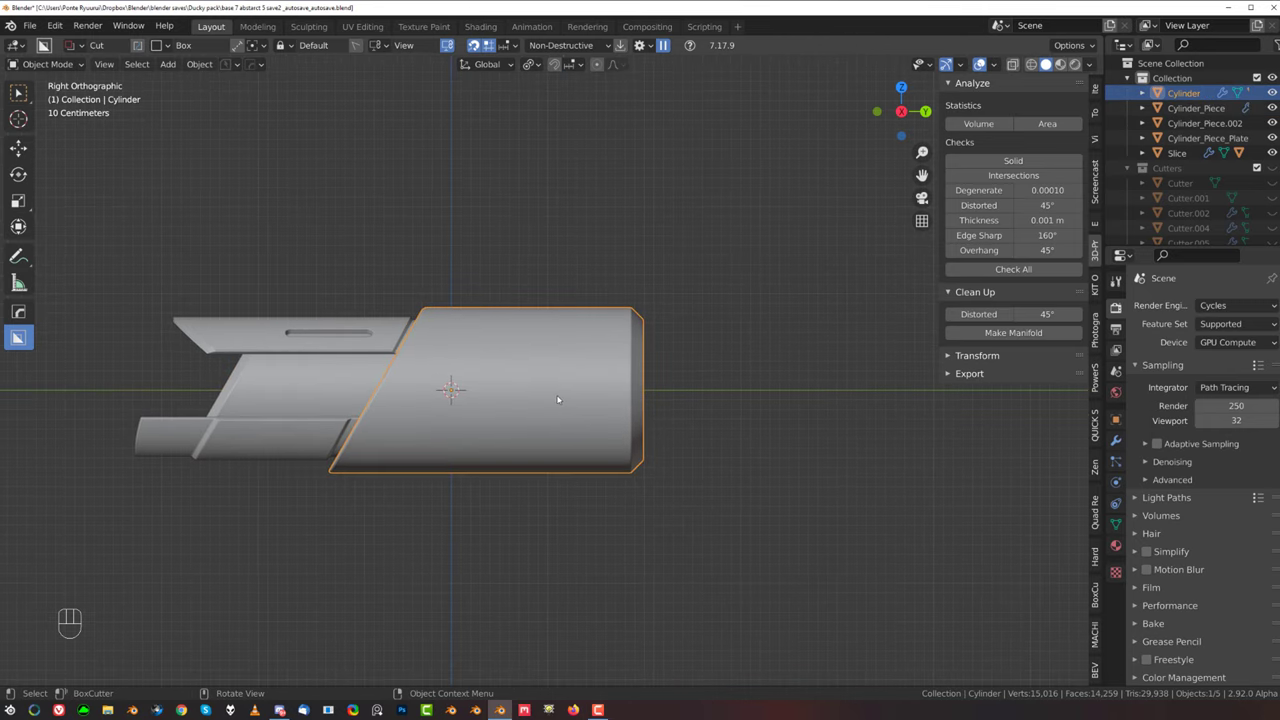
key("Tab")
left_click(547, 366, "alt")
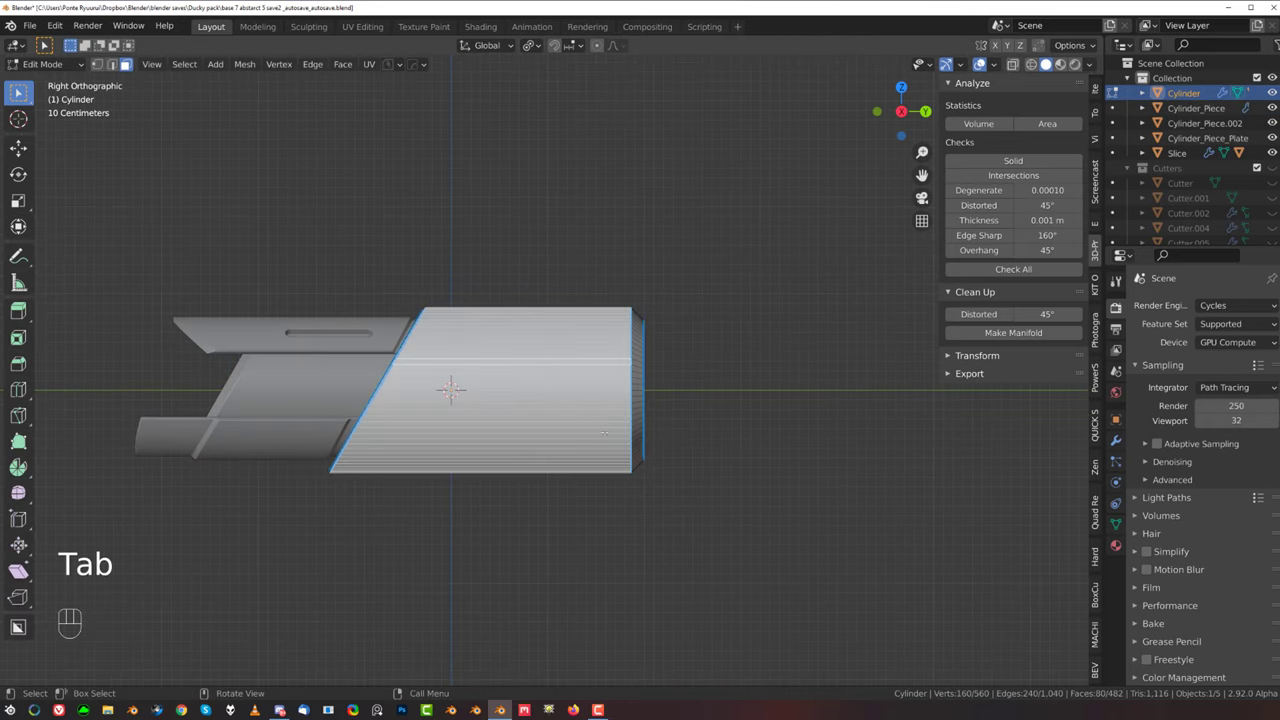
key("q")
left_click(648, 449, "shift")
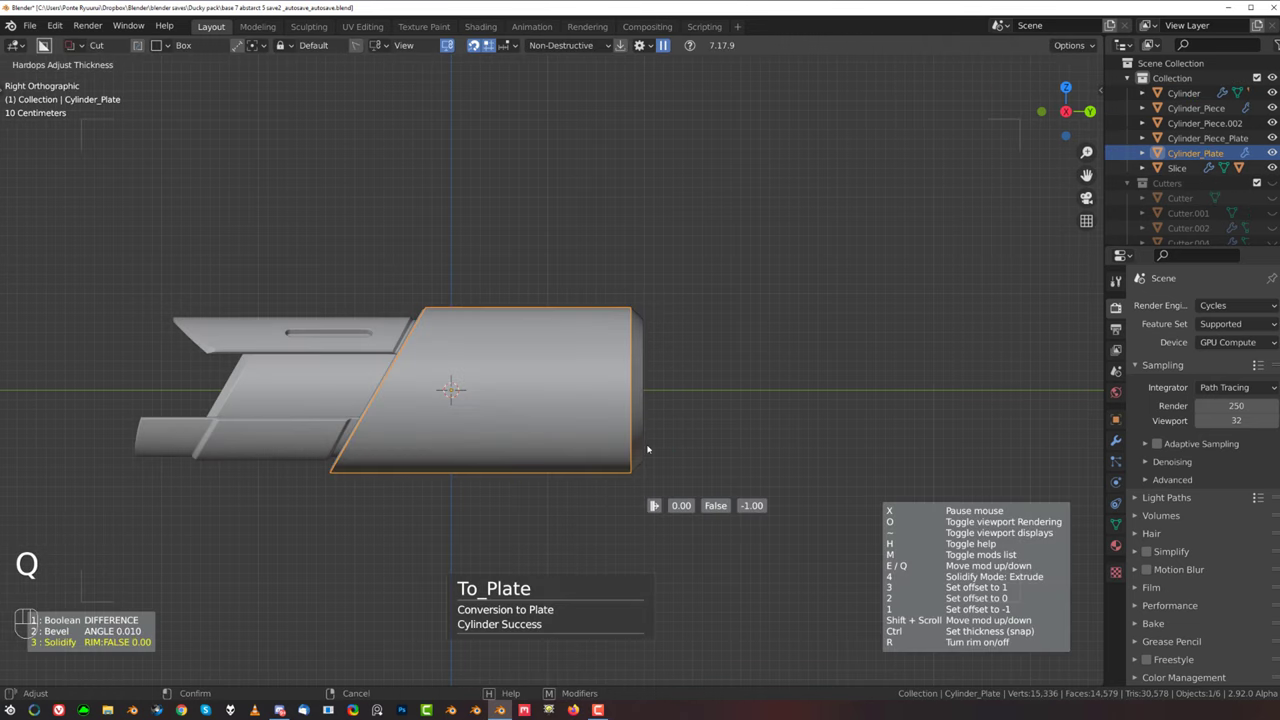
left_click(676, 449)
Step: Apply the new plate's modifiers with Csharp, keeping the Bevel modifier
middle_click_drag(717, 431, 631, 434)
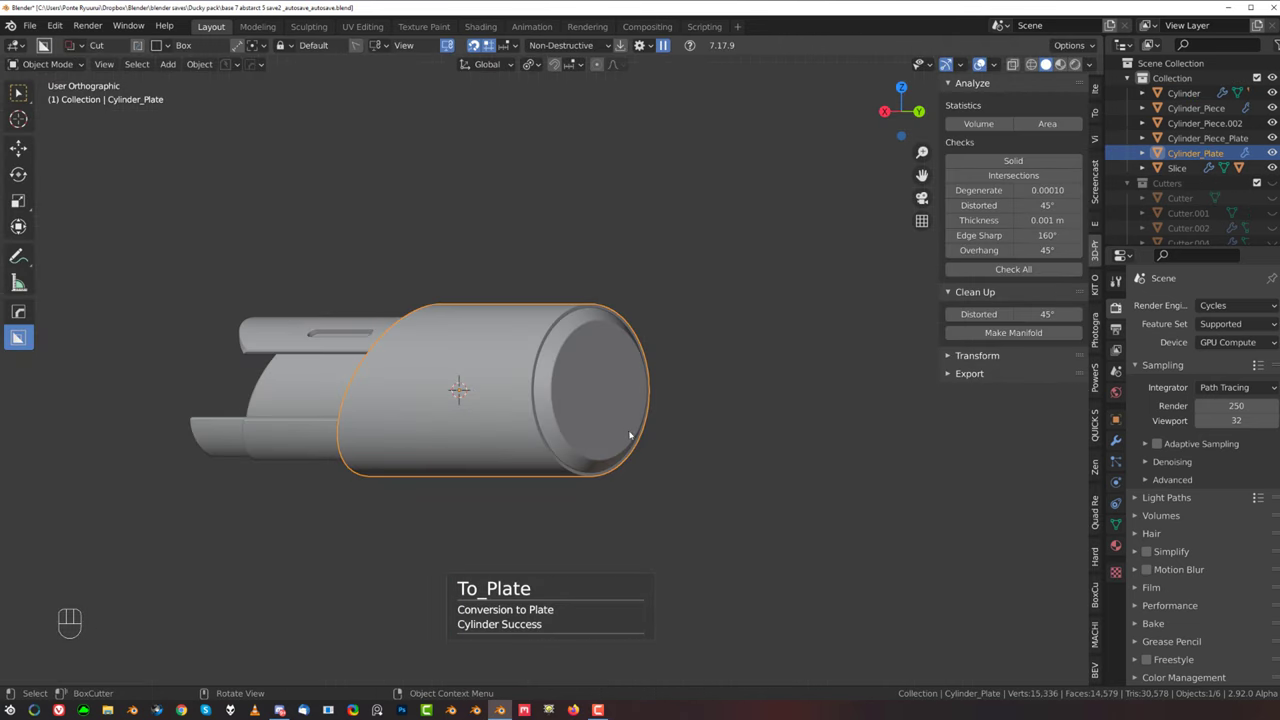
key("q")
left_click(637, 430, "ctrl")
Step: Extend the plate past the cylinder's flat end by moving its end rim face loop along Y, then return to object mode
key("Tab")
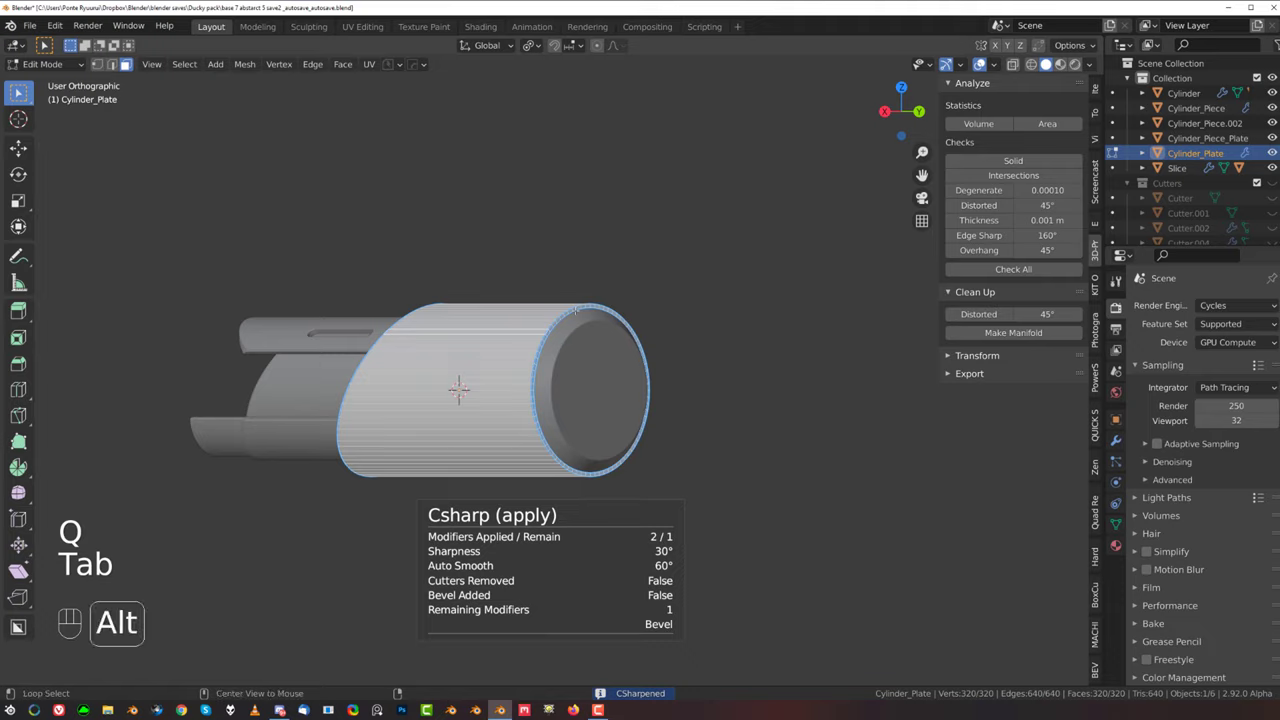
left_click(575, 310, "alt")
left_click(594, 307, "alt")
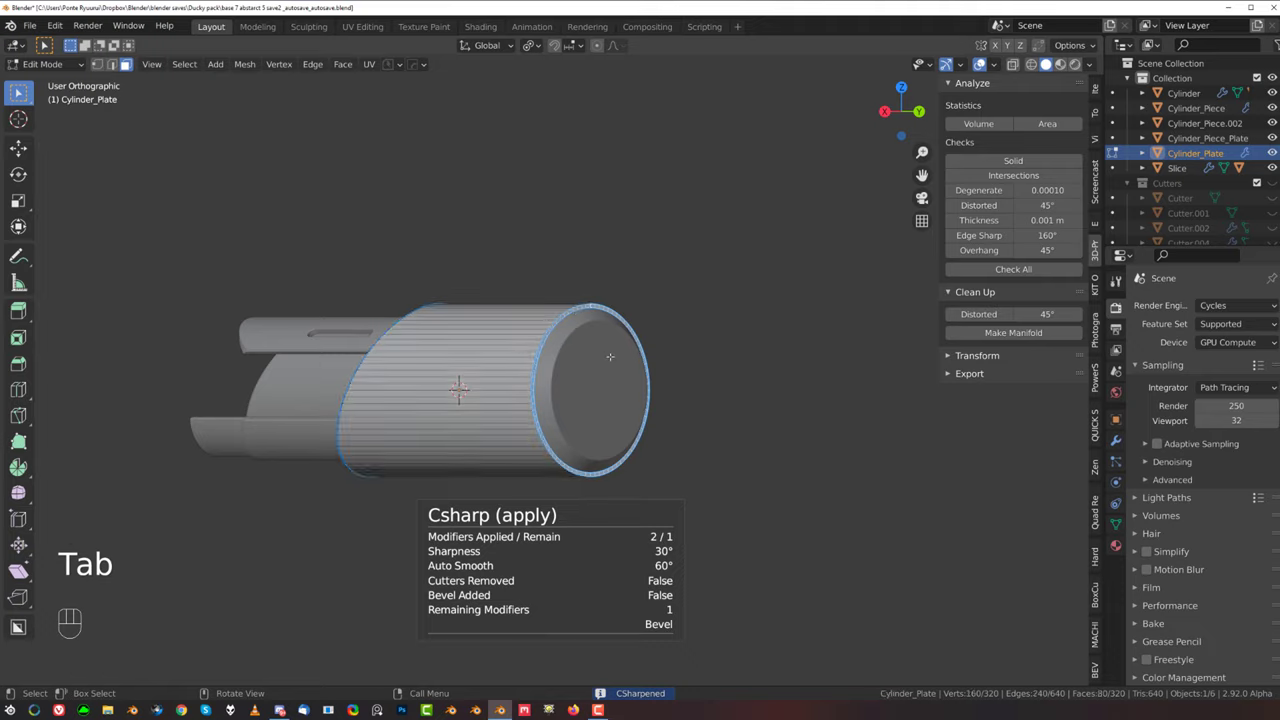
key("g")
key("y")
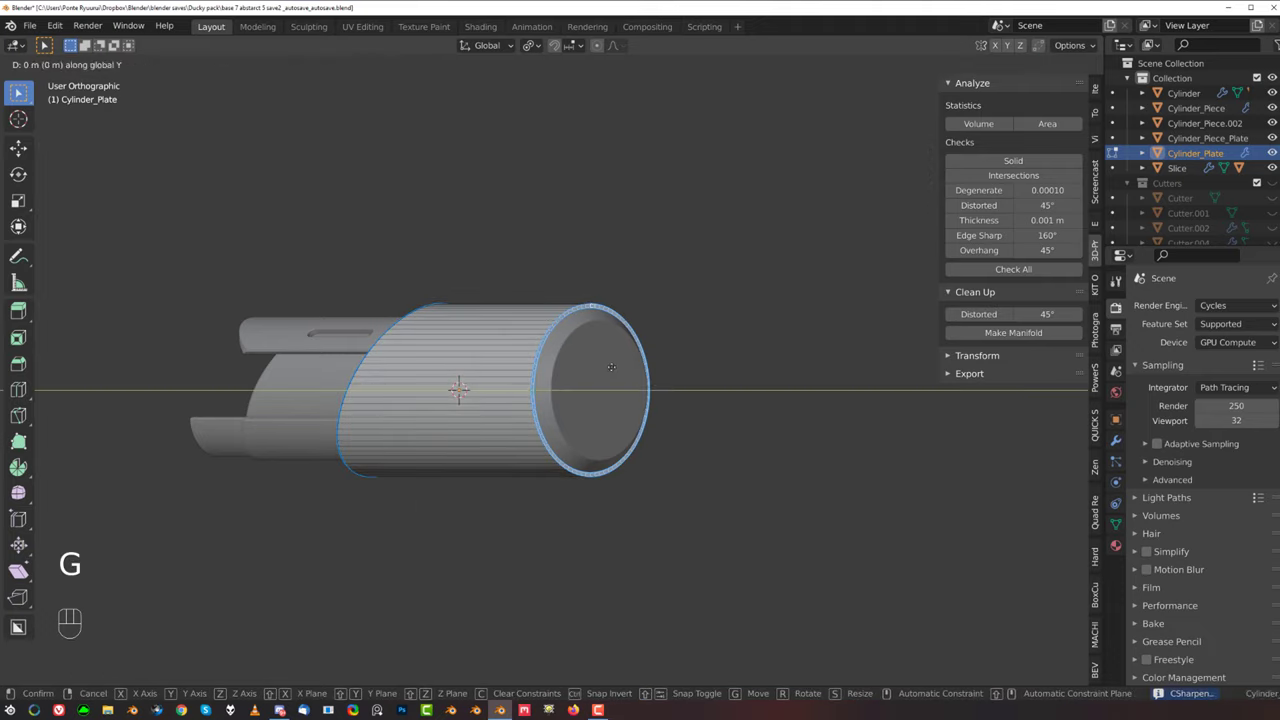
left_click(671, 378)
key("grave")
key("Tab")
Step: Cut back the plate's slanted front edge with a freely drawn Ngon cutter that kinks at mid-height and has bevelled corners
middle_click_drag(593, 345, 721, 317, "shift")
left_click_drag(572, 209, 335, 541)
right_click(335, 541)
key("d")
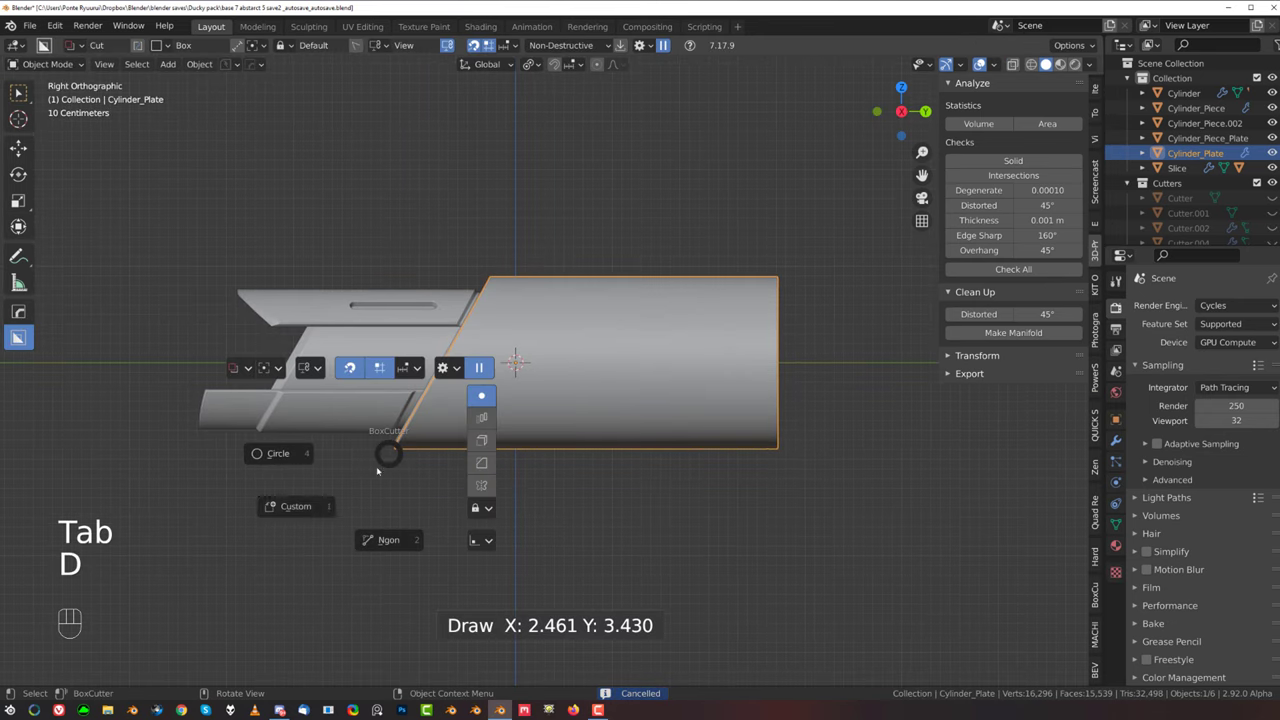
left_click(380, 543)
left_click_drag(552, 218, 355, 577)
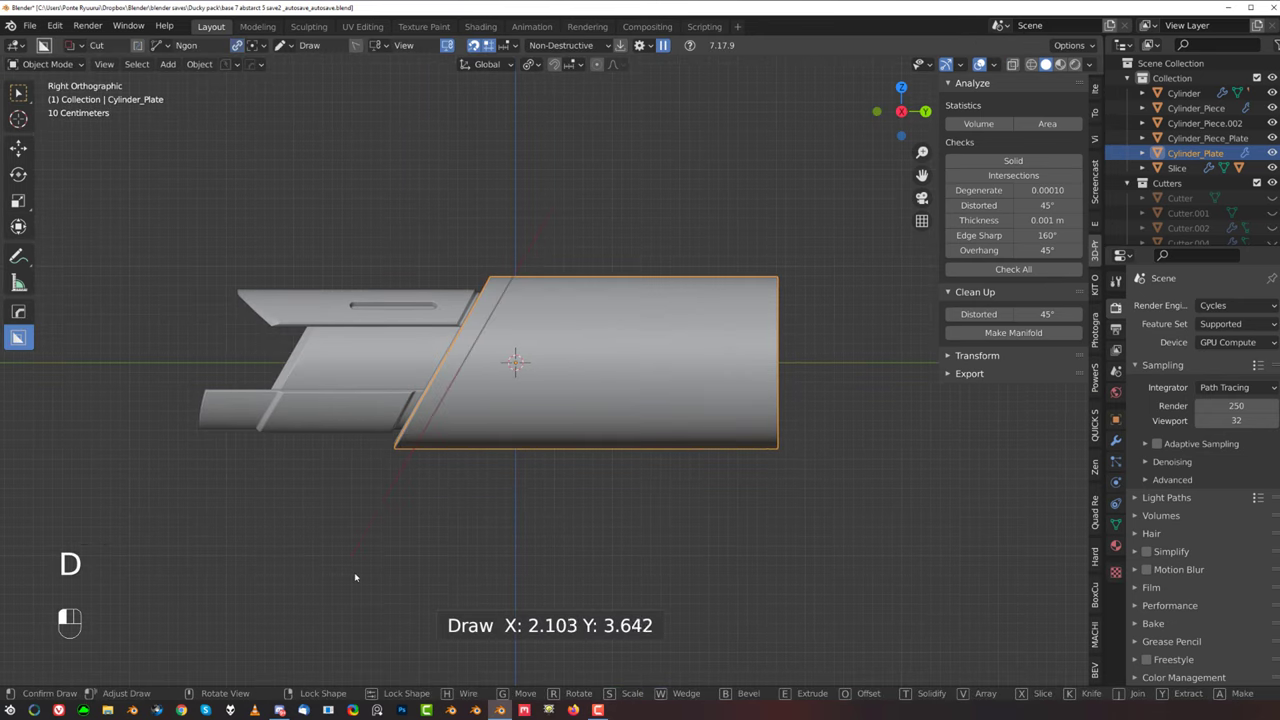
left_click(471, 347)
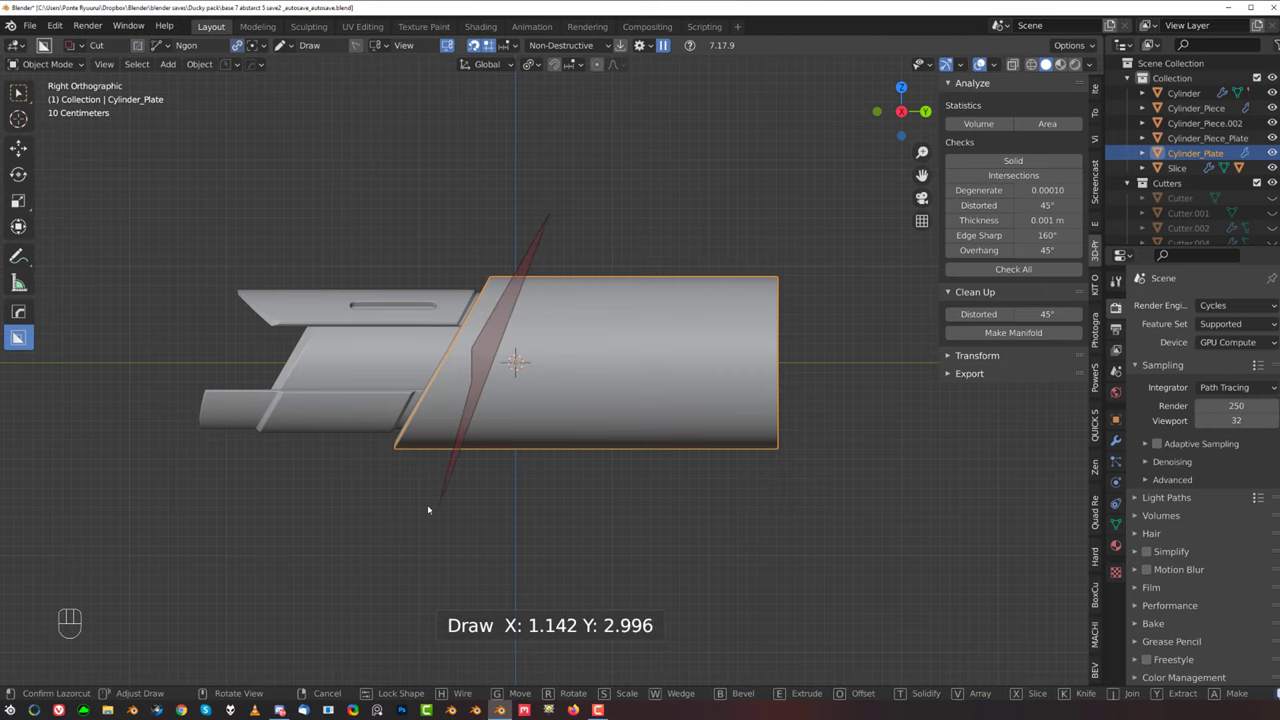
left_click(395, 543)
left_click(90, 479)
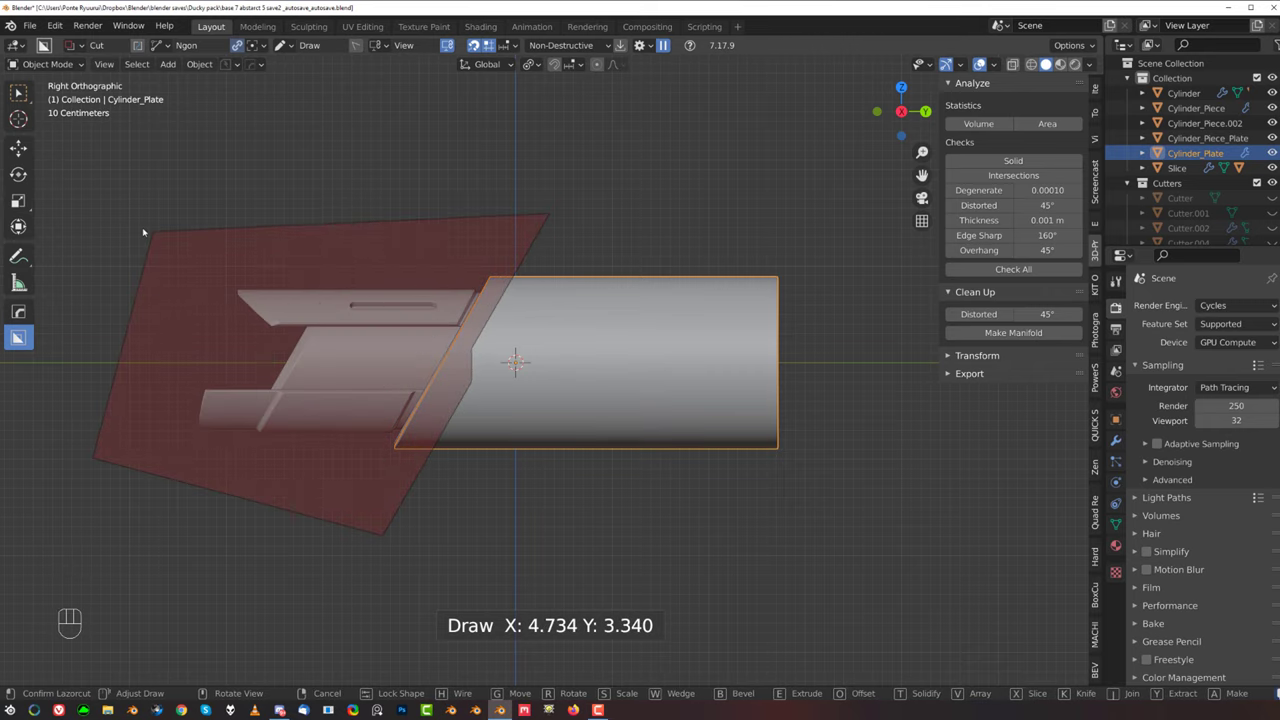
key("b")
key("Tab")
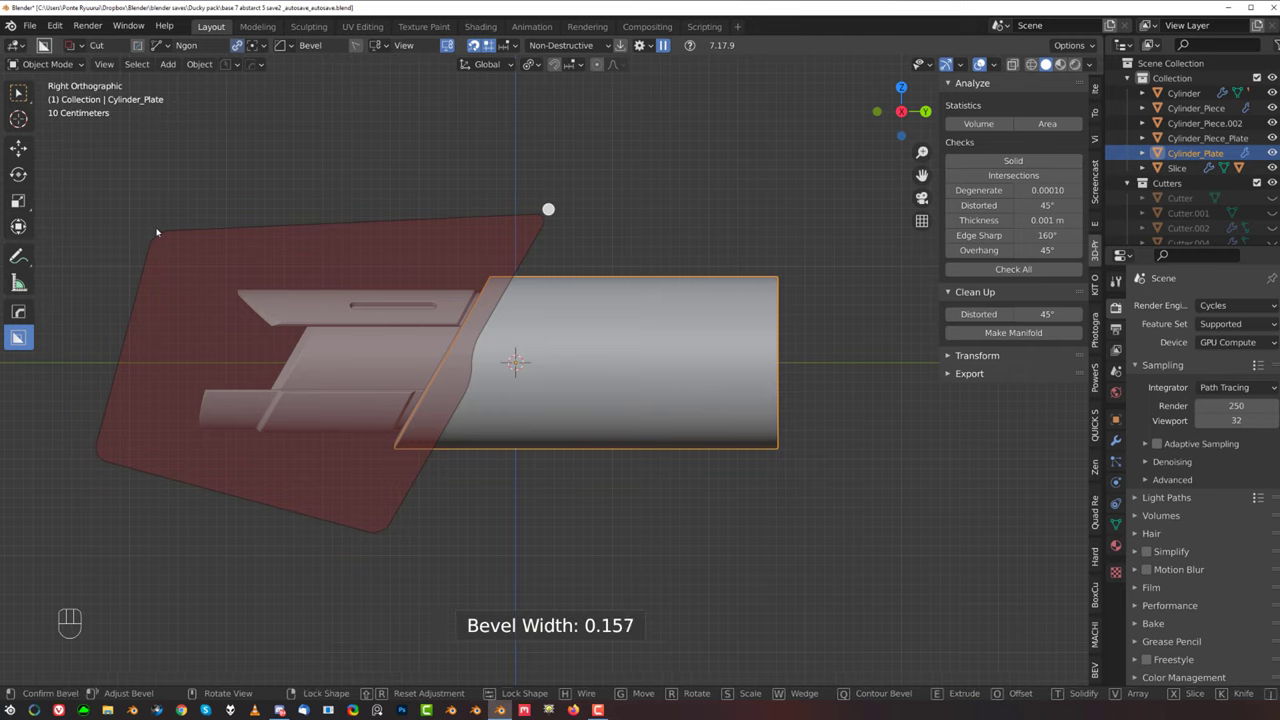
left_click(156, 198)
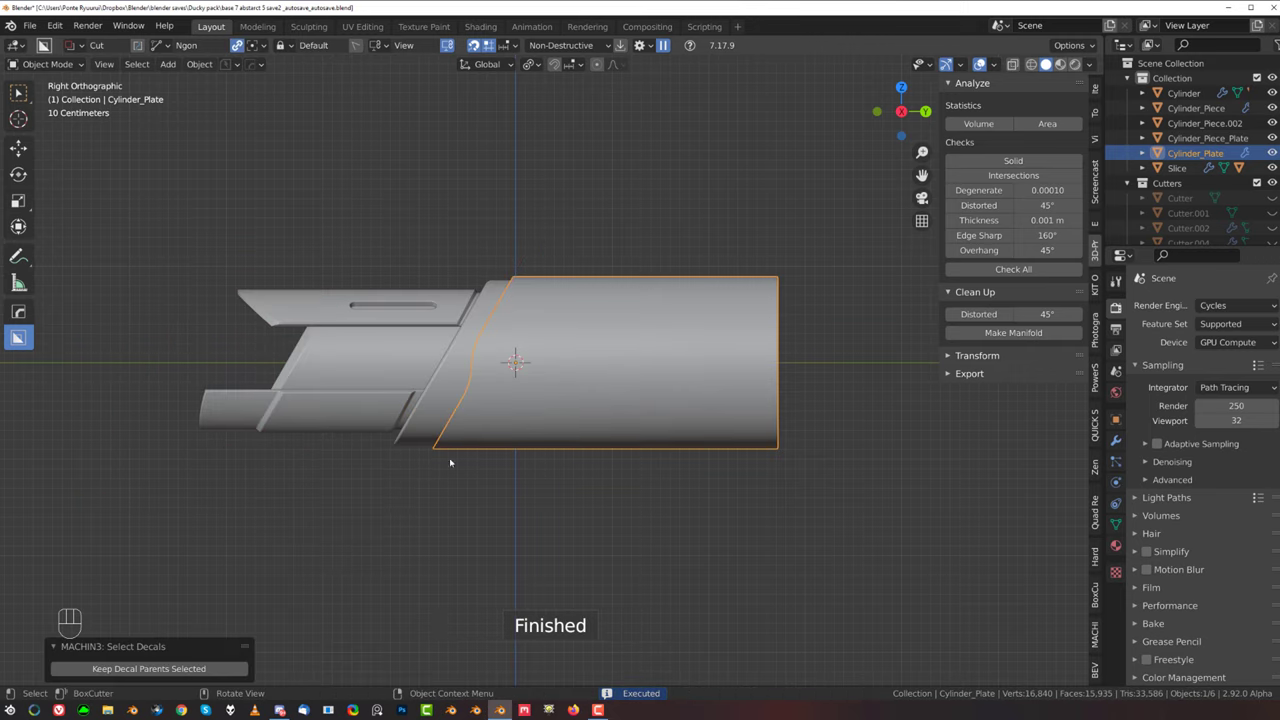
Step: Add 31 evenly spaced loop cuts along the plate's length and return to object mode
scroll(450, 462, "up", 3)
scroll(474, 354, "down", 2)
key("Tab")
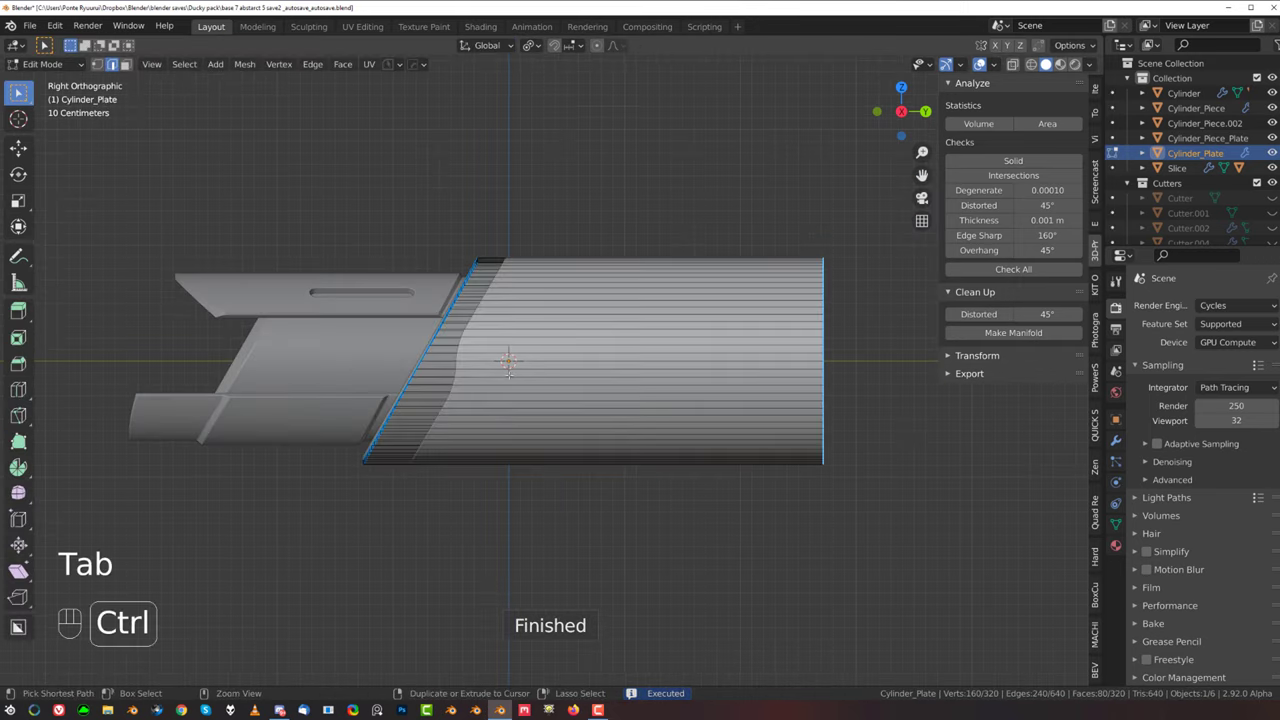
key("ctrl+r")
scroll(486, 395, "up", 20)
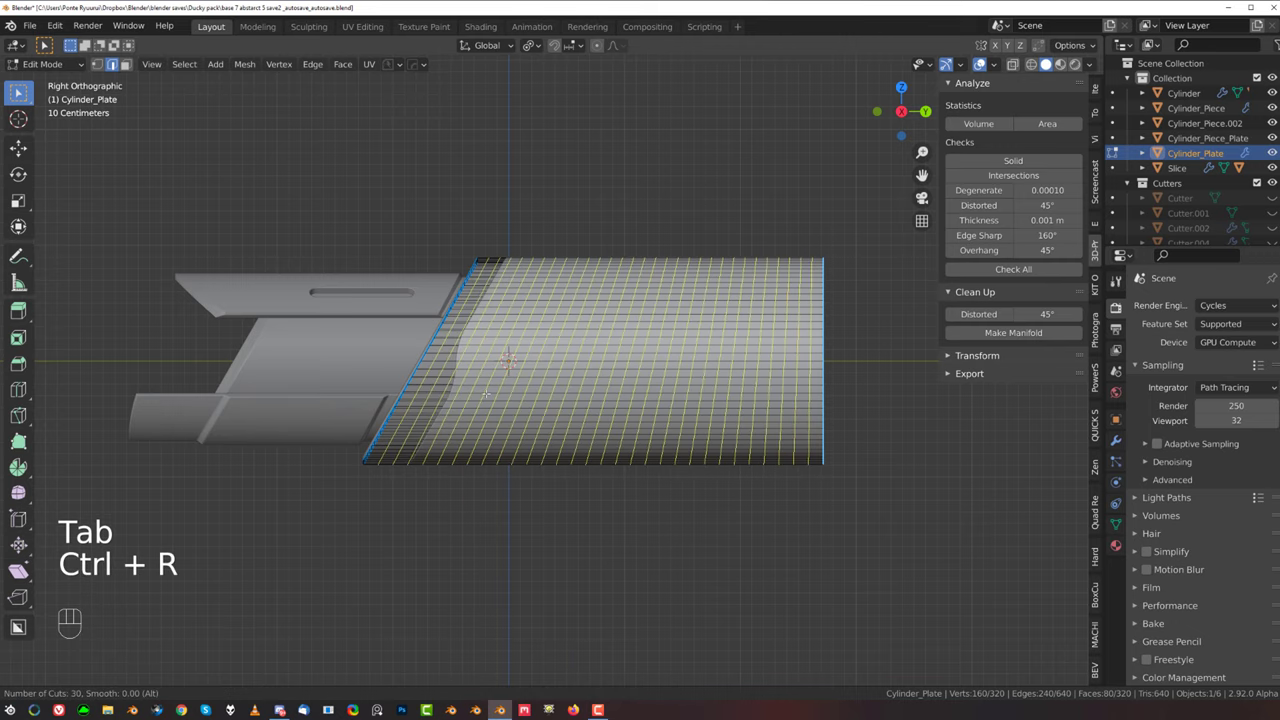
scroll(486, 394, "up", 2)
left_click(486, 394)
right_click(486, 394)
scroll(548, 369, "up", 3)
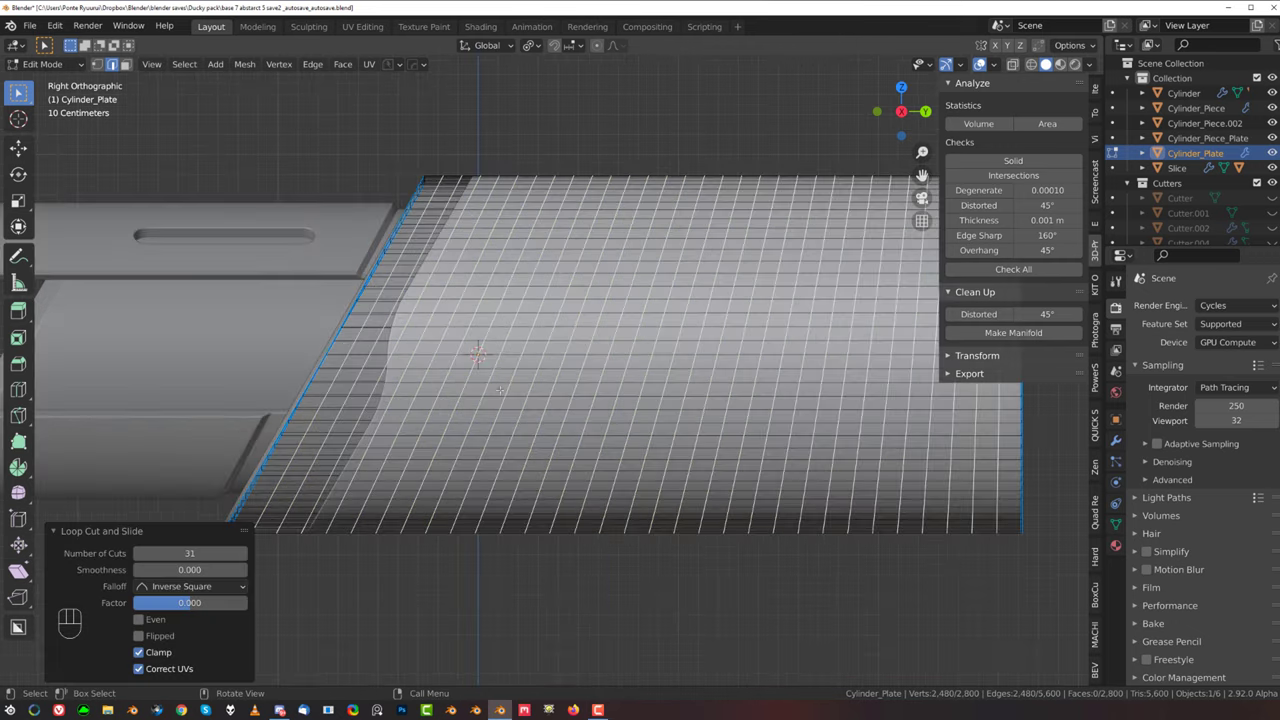
key("Tab")
Step: Examine the bevel and shading along the plate's curved front edge, and check the cylinder beneath it
scroll(455, 276, "up", 3)
scroll(455, 276, "down", 3)
middle_click_drag(505, 337, 543, 354)
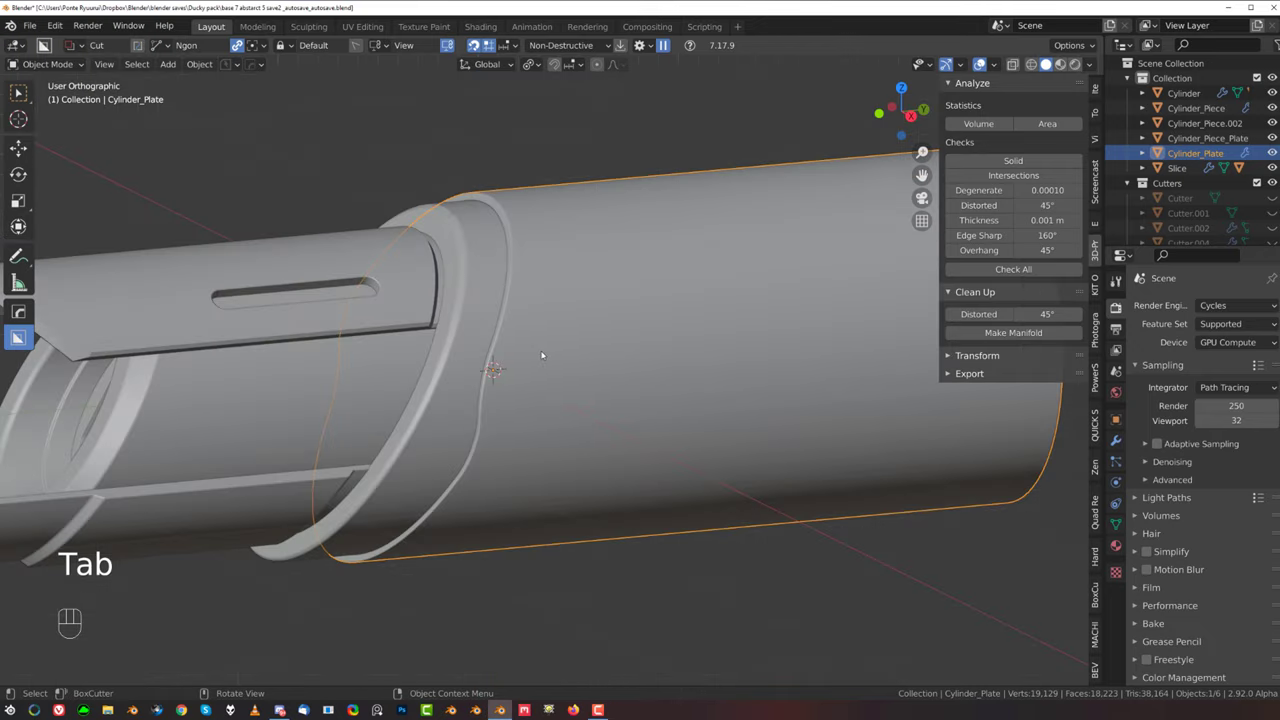
scroll(505, 408, "up", 6)
middle_click_drag(505, 408, 587, 262, "shift")
scroll(498, 306, "up", 5)
scroll(498, 304, "down", 4)
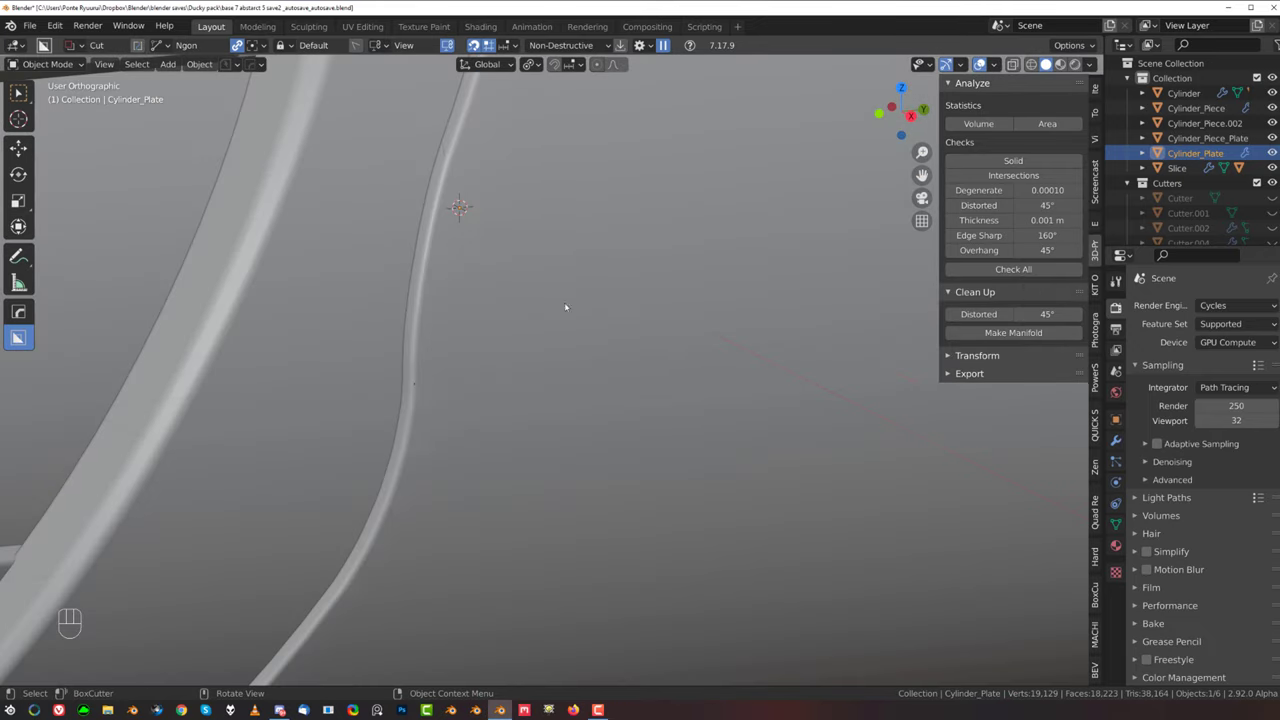
left_click(560, 288)
scroll(559, 287, "down", 8)
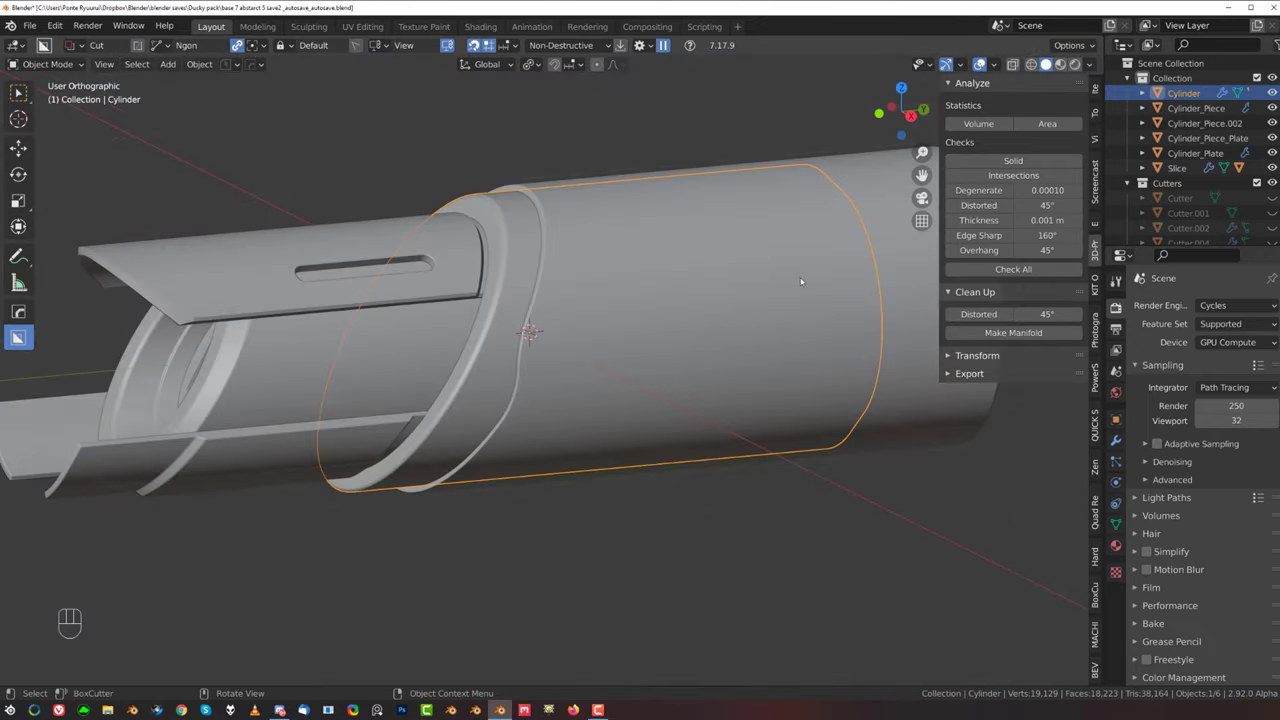
scroll(620, 309, "down", 3)
Step: Select the outer plate and cut its rear end at a slant with a freely drawn four-sided Ngon cutter from the right side view
middle_click_drag(801, 281, 563, 308)
scroll(563, 310, "up", 1)
key("grave")
scroll(708, 378, "up", 3)
middle_click_drag(670, 348, 556, 354, "shift")
left_click(727, 302)
scroll(727, 302, "down", 3)
middle_click_drag(650, 355, 648, 368, "shift")
scroll(641, 358, "up", 1)
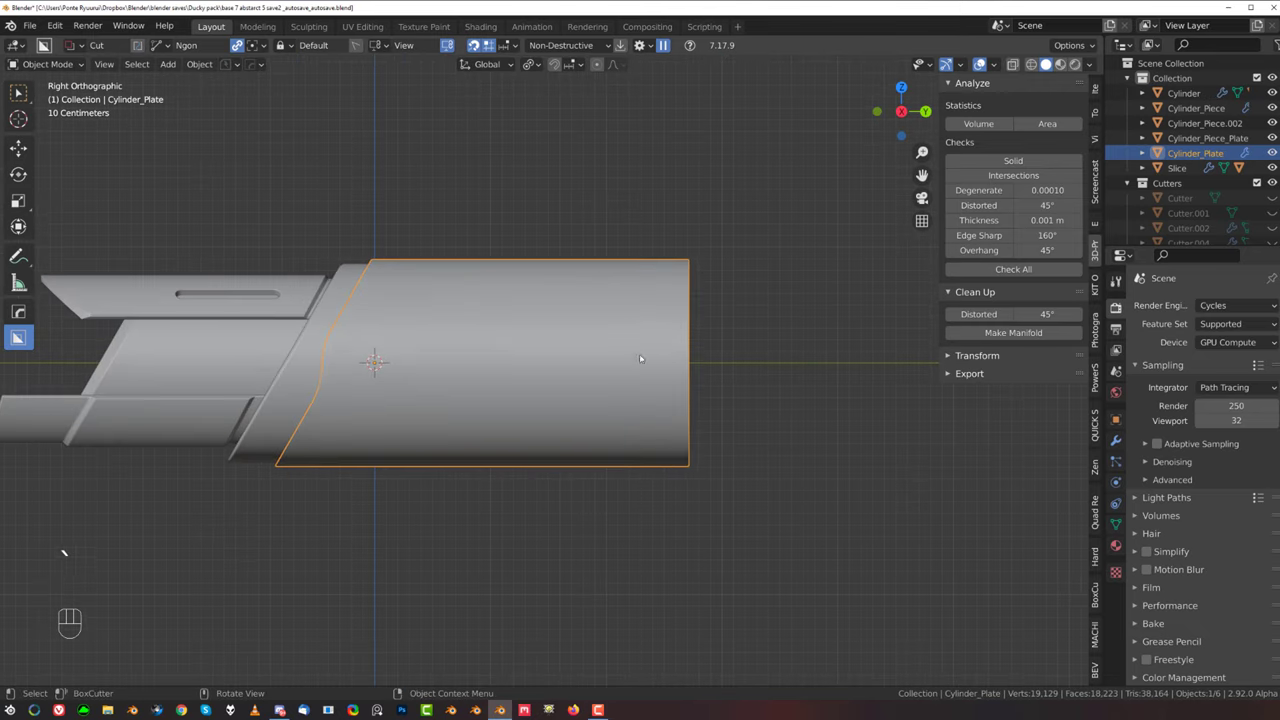
left_click_drag(511, 522, 558, 436)
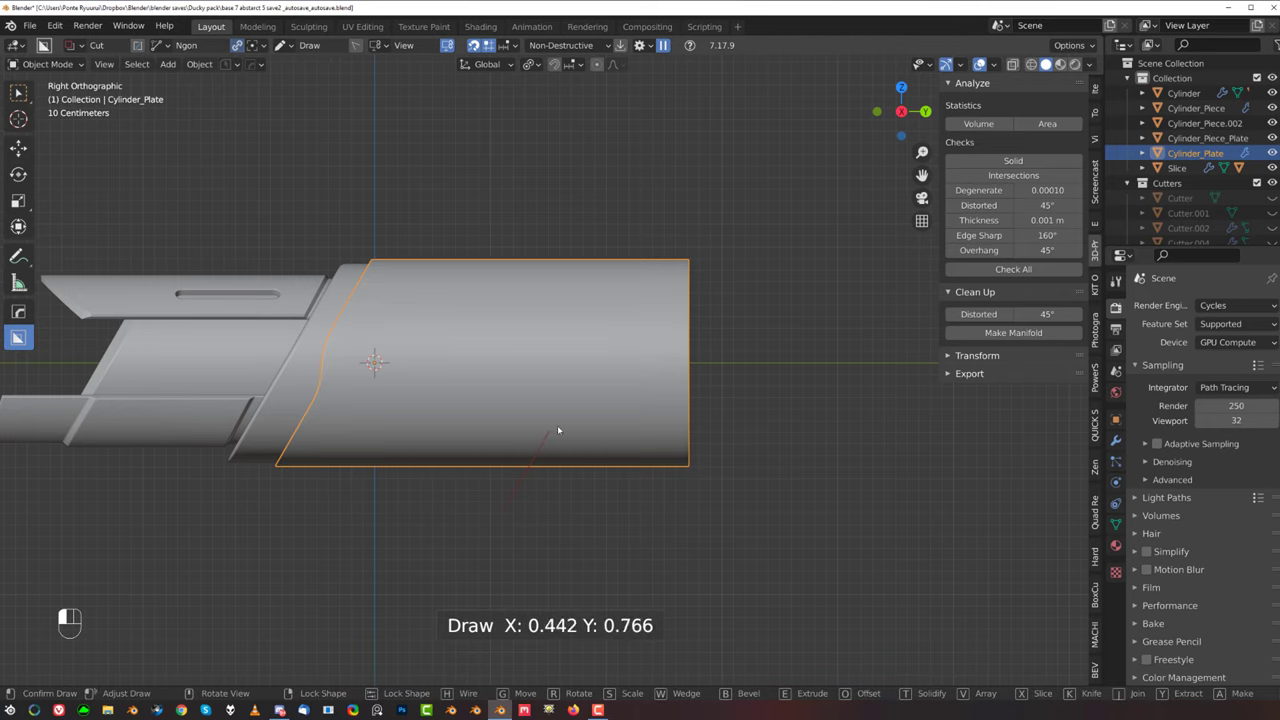
left_click_drag(687, 216, 685, 212)
left_click(867, 257)
left_click(805, 517)
left_click(812, 515)
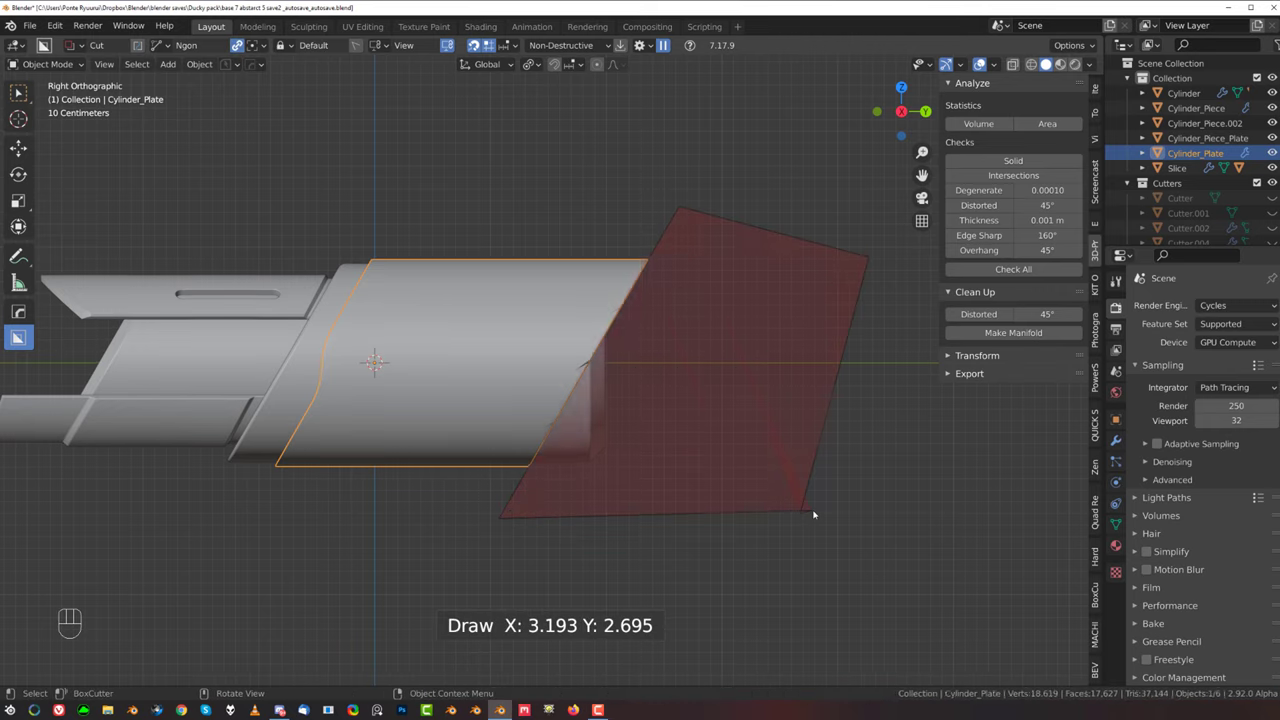
left_click(598, 428)
scroll(612, 350, "up", 2)
left_click(626, 322)
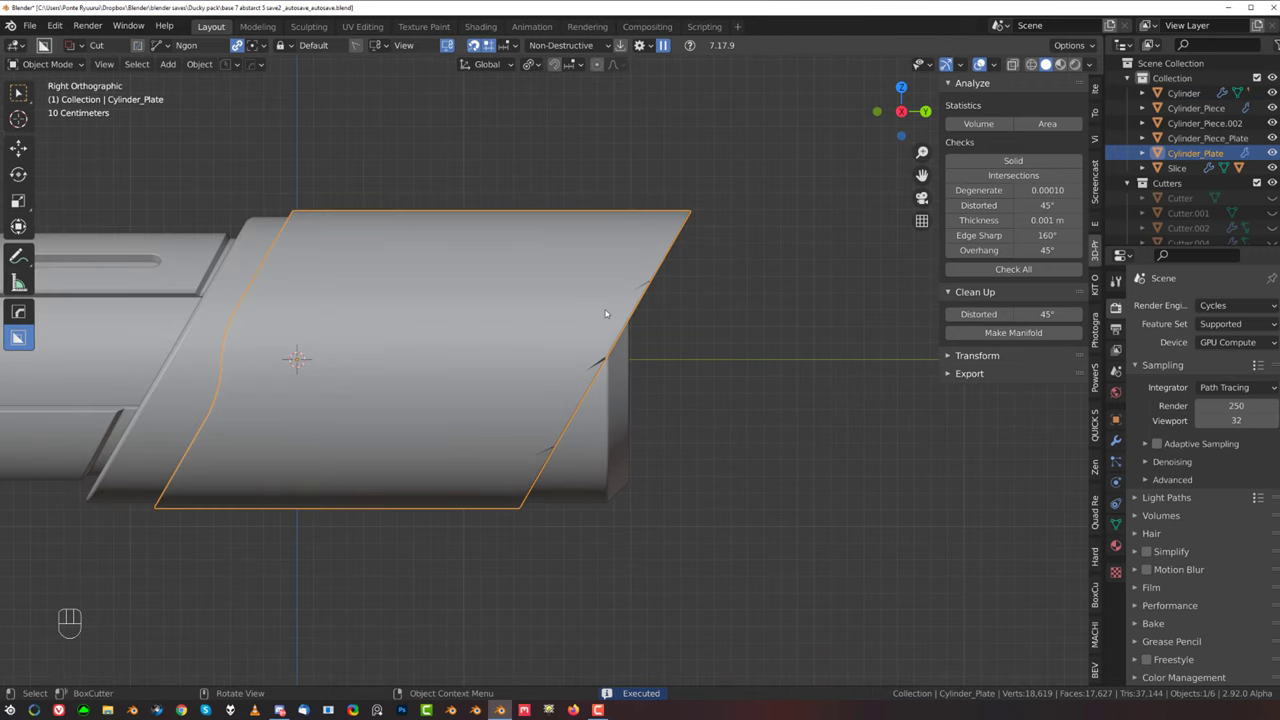
Step: Pick the slanted rear cutter through Bool Scroll and shift it along Y by about -0.071 m and then -0.019 m
scroll(606, 329, "up", 2)
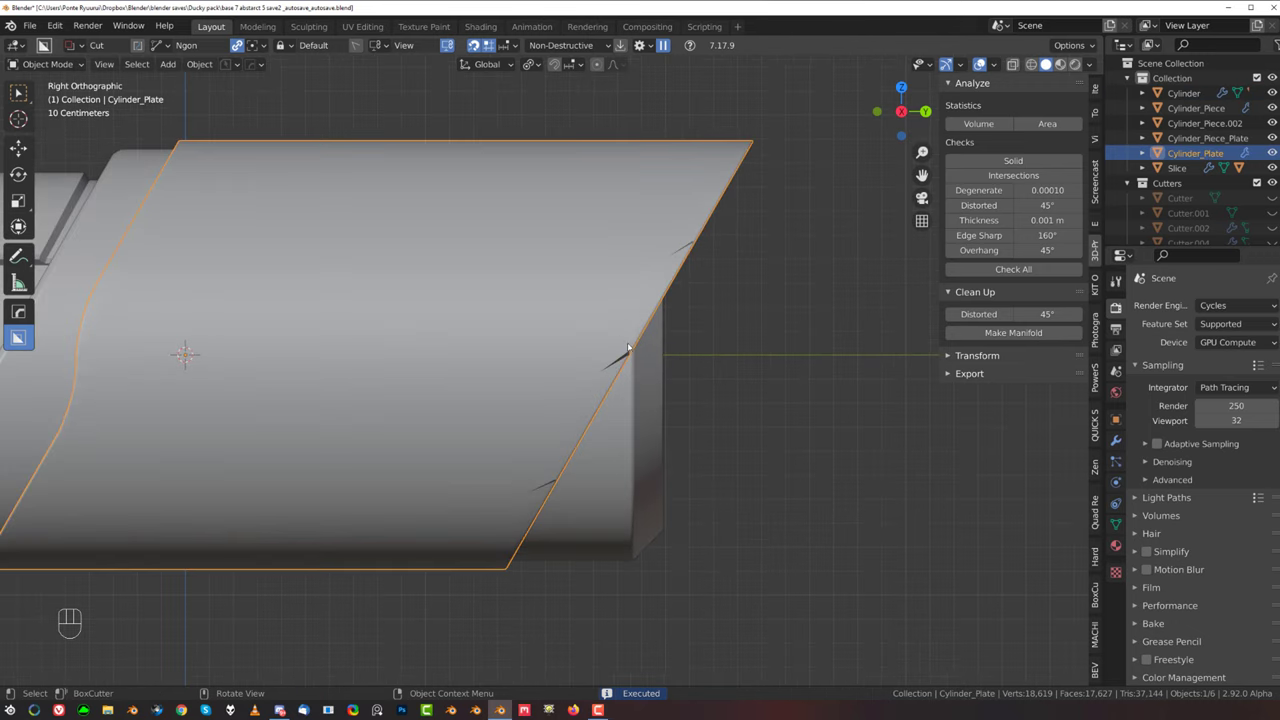
key("q")
left_click(631, 338)
key("q")
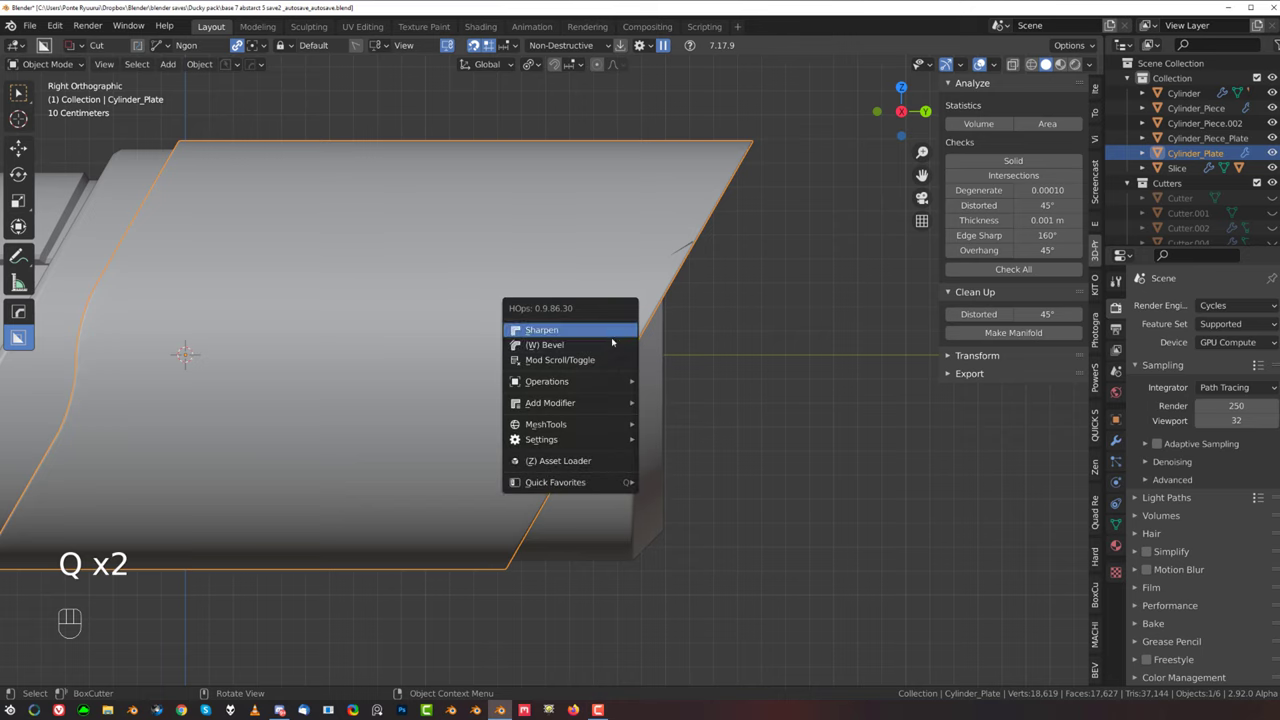
left_click(612, 330)
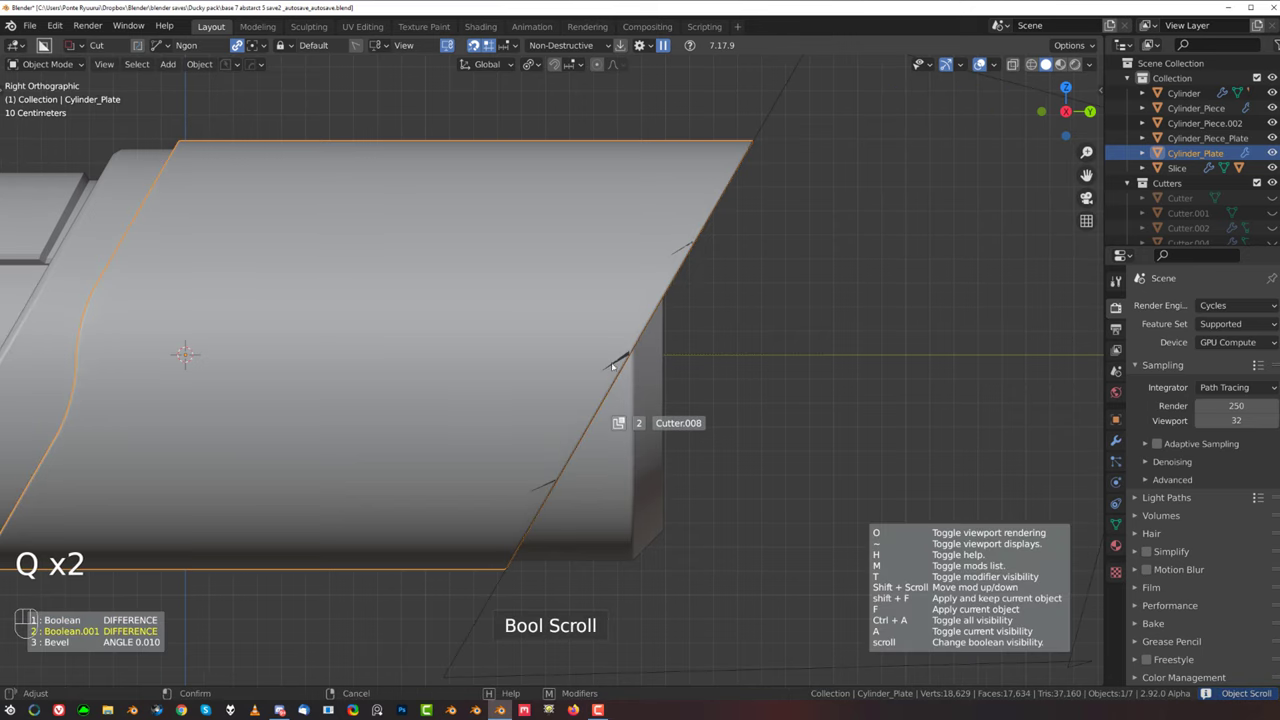
left_click(612, 366)
scroll(614, 367, "down", 4)
middle_click_drag(629, 366, 563, 366, "shift")
scroll(631, 342, "up", 5)
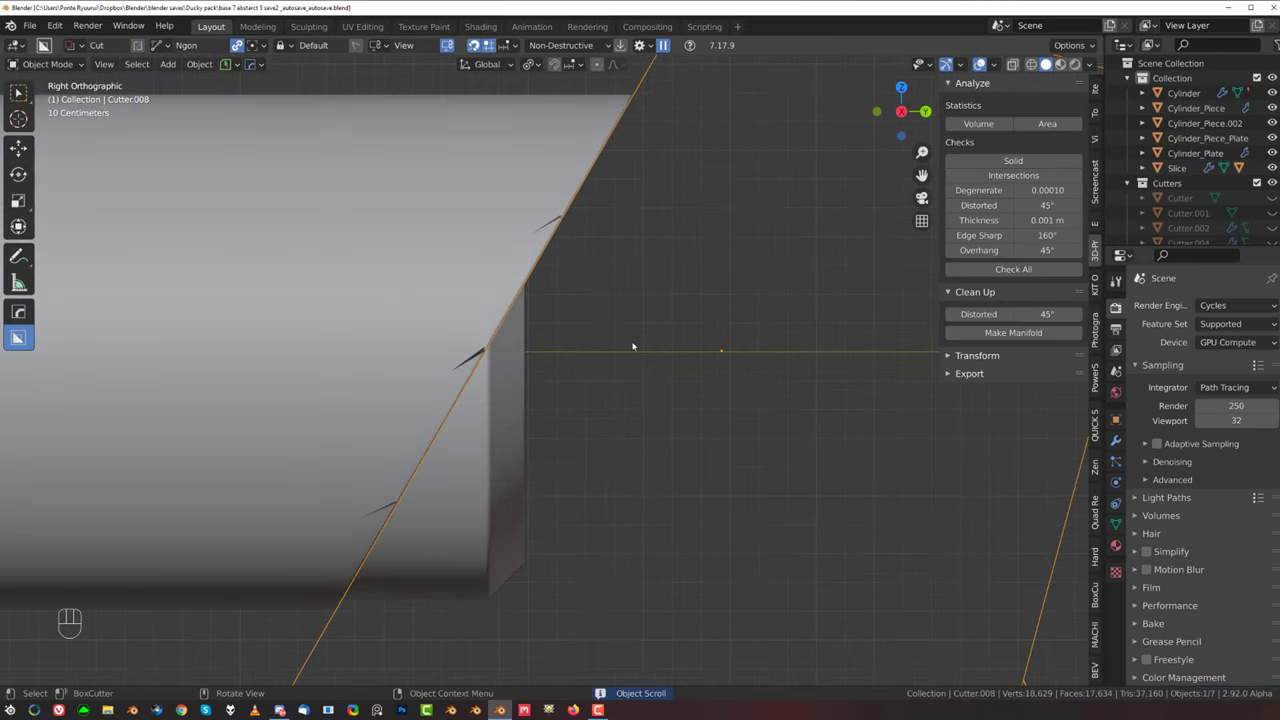
key("g")
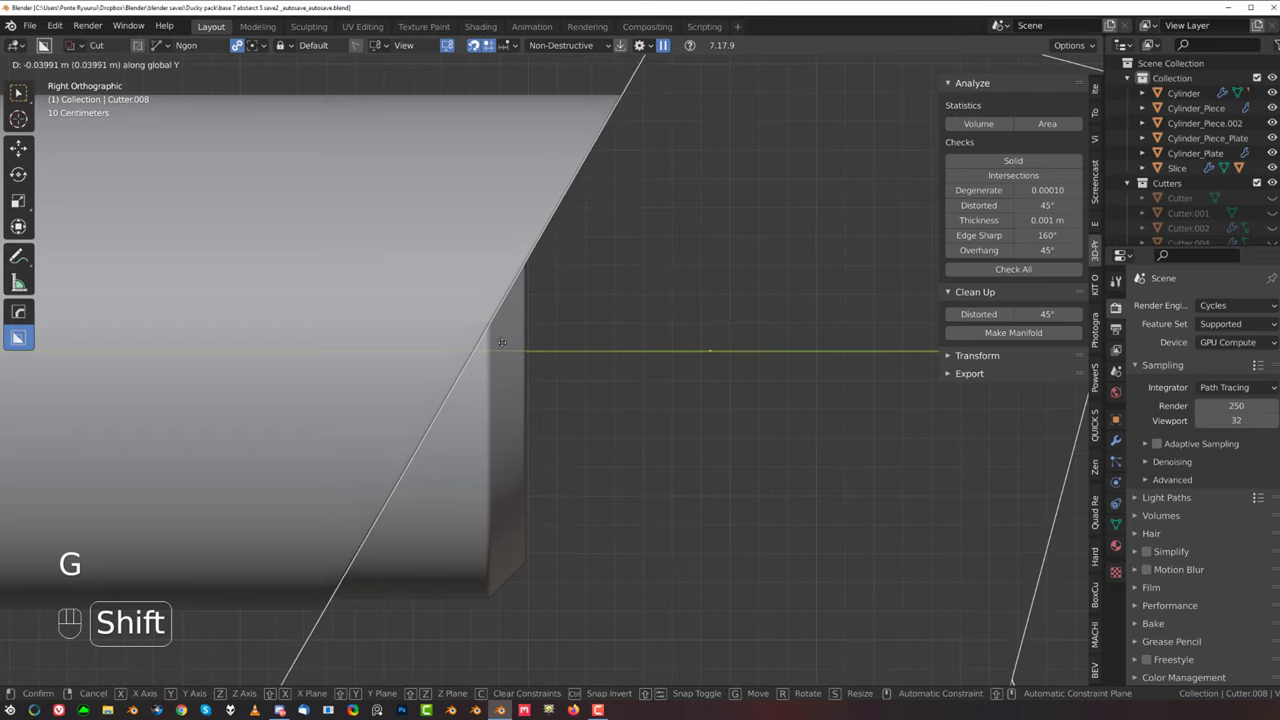
left_click(427, 342)
key("g")
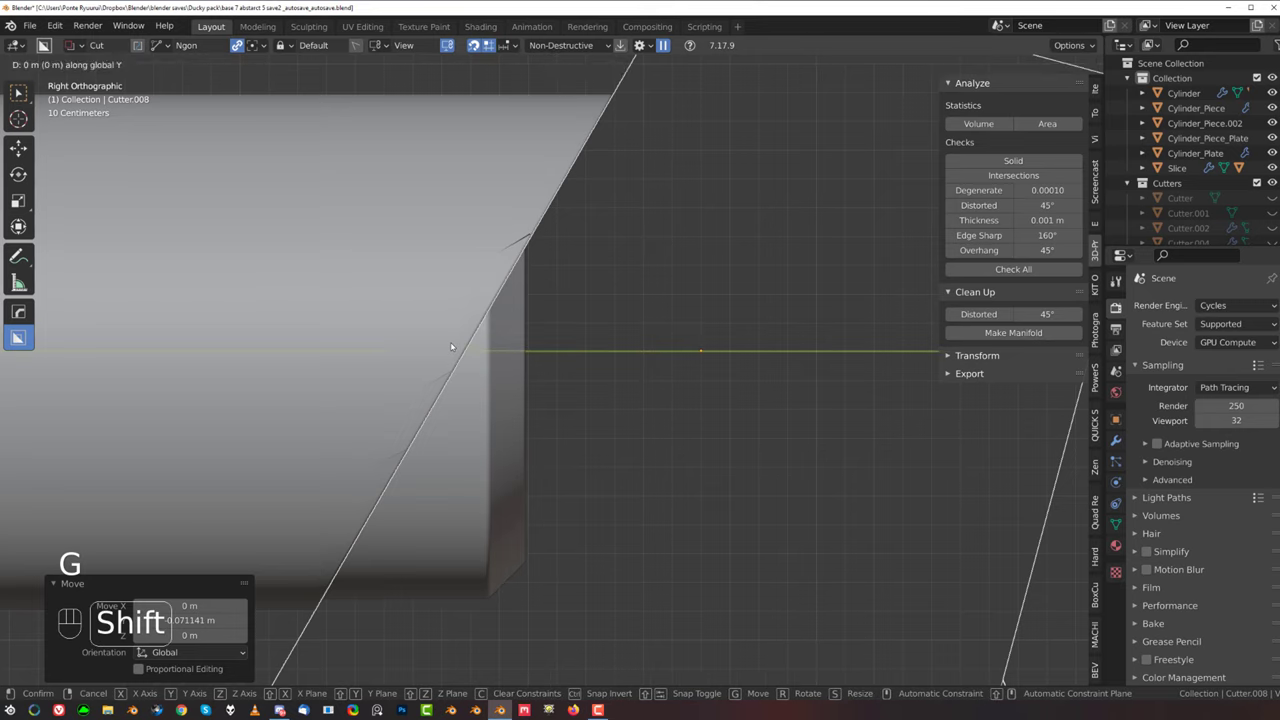
left_click(394, 343)
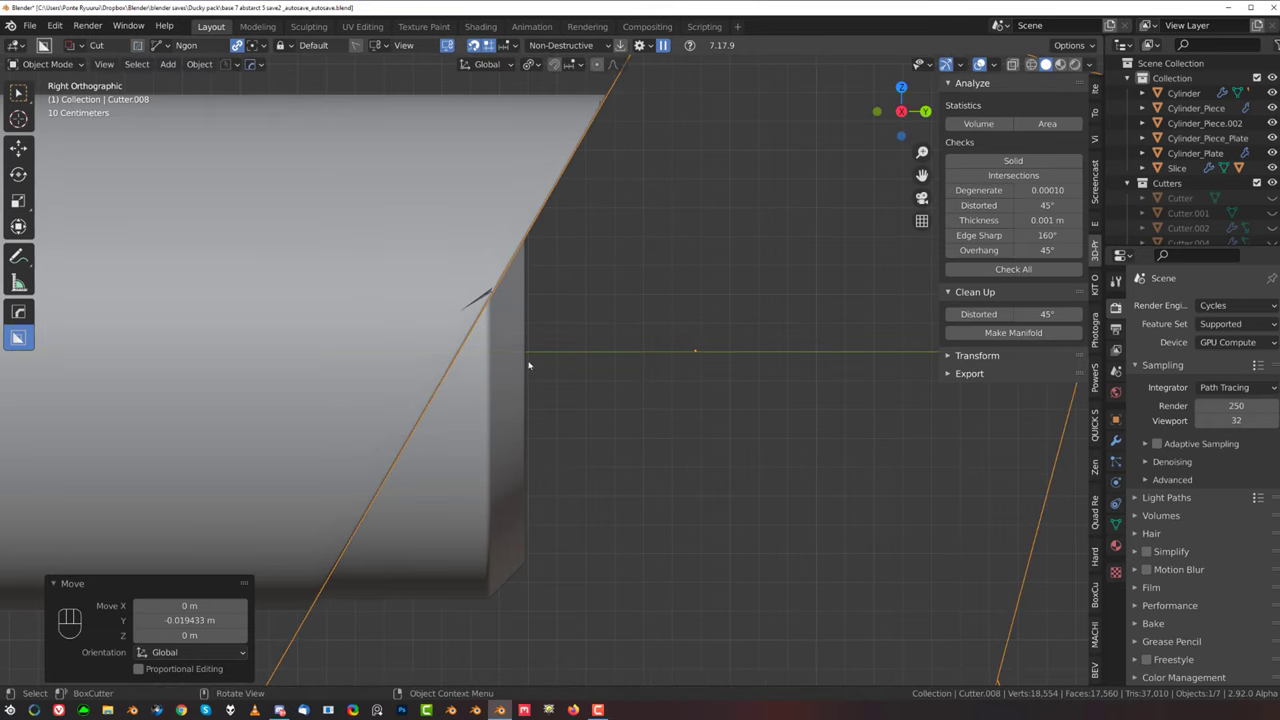
Step: Isolate the plate in local view and apply its boolean cuts with the Csharp sharpen operation
left_click(411, 298)
key("KP_Divide")
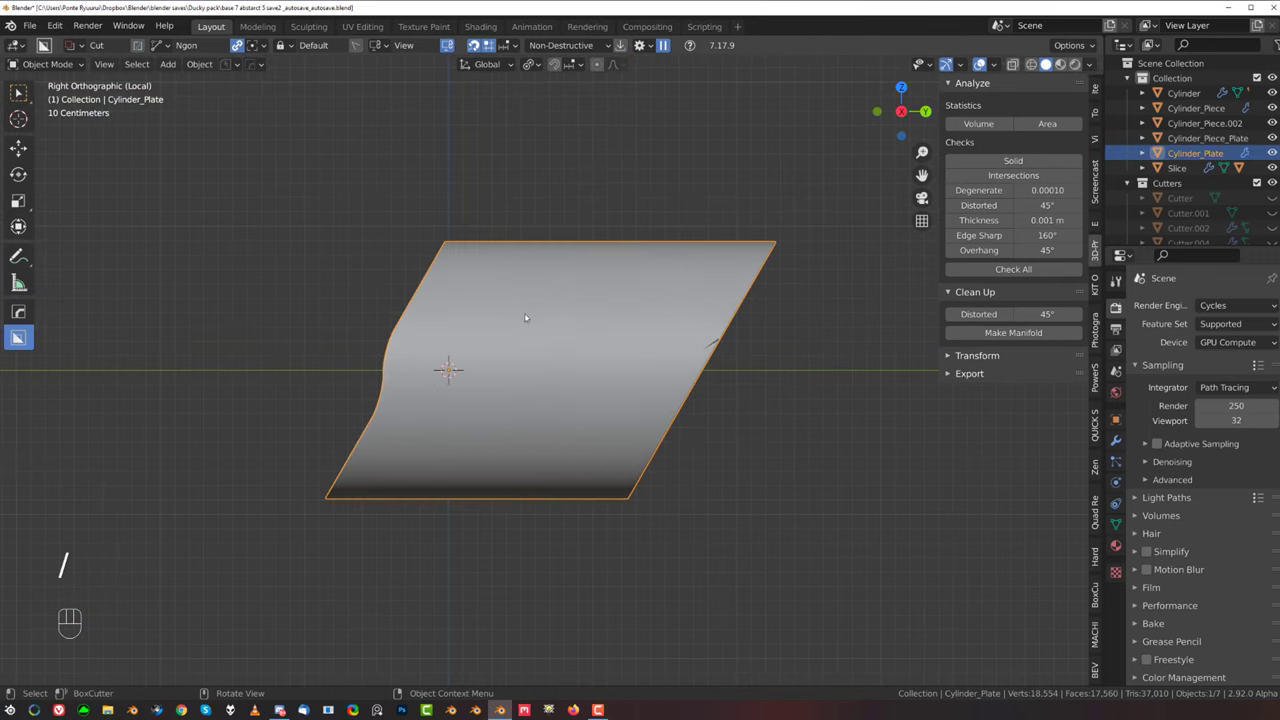
key("q")
left_click(640, 314, "ctrl")
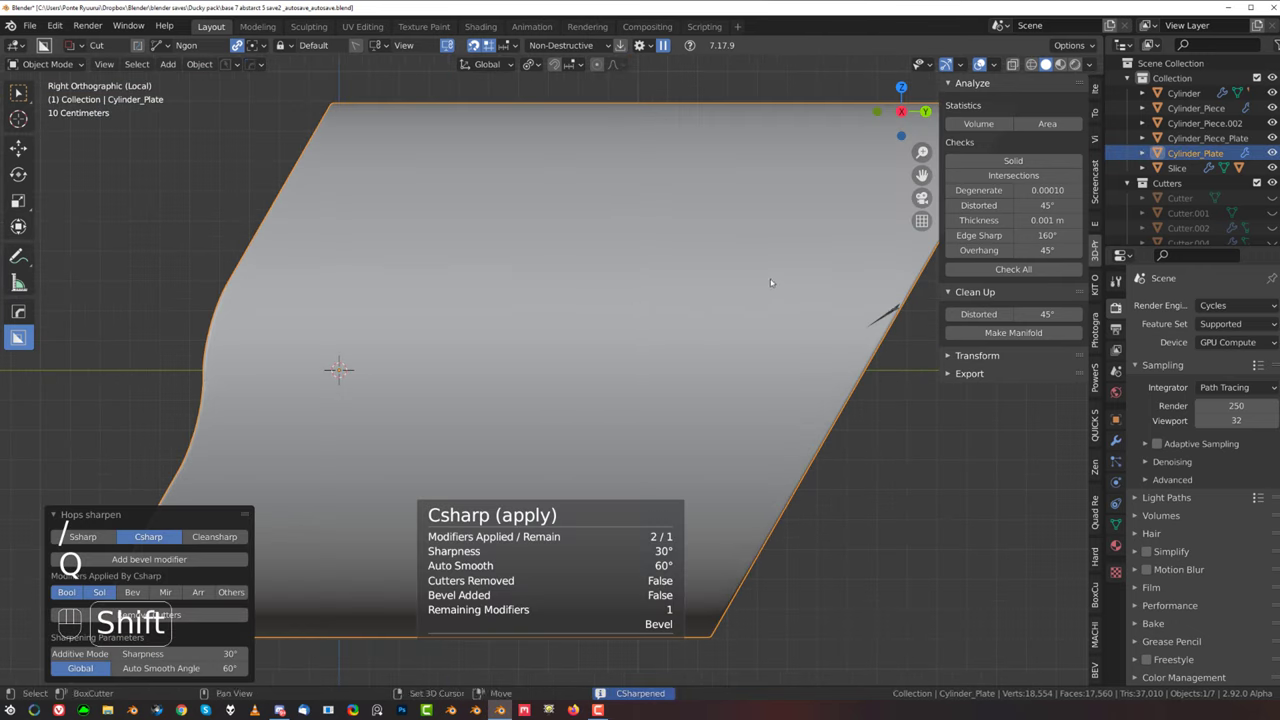
Step: Select the outer edge loop of the slanted rear rim and run Boolean Cleanup on side B with a threshold of 0.41
middle_click_drag(770, 280, 523, 280, "shift")
scroll(523, 280, "up", 3)
key("Tab")
scroll(504, 321, "up", 6)
mouse_move(678, 312)
middle_mouse_down("shift")
mouse_move(504, 321)
mouse_move(330, 309)
middle_mouse_up("shift")
scroll(504, 321, "down", 7)
key("Tab")
scroll(330, 309, "up", 2)
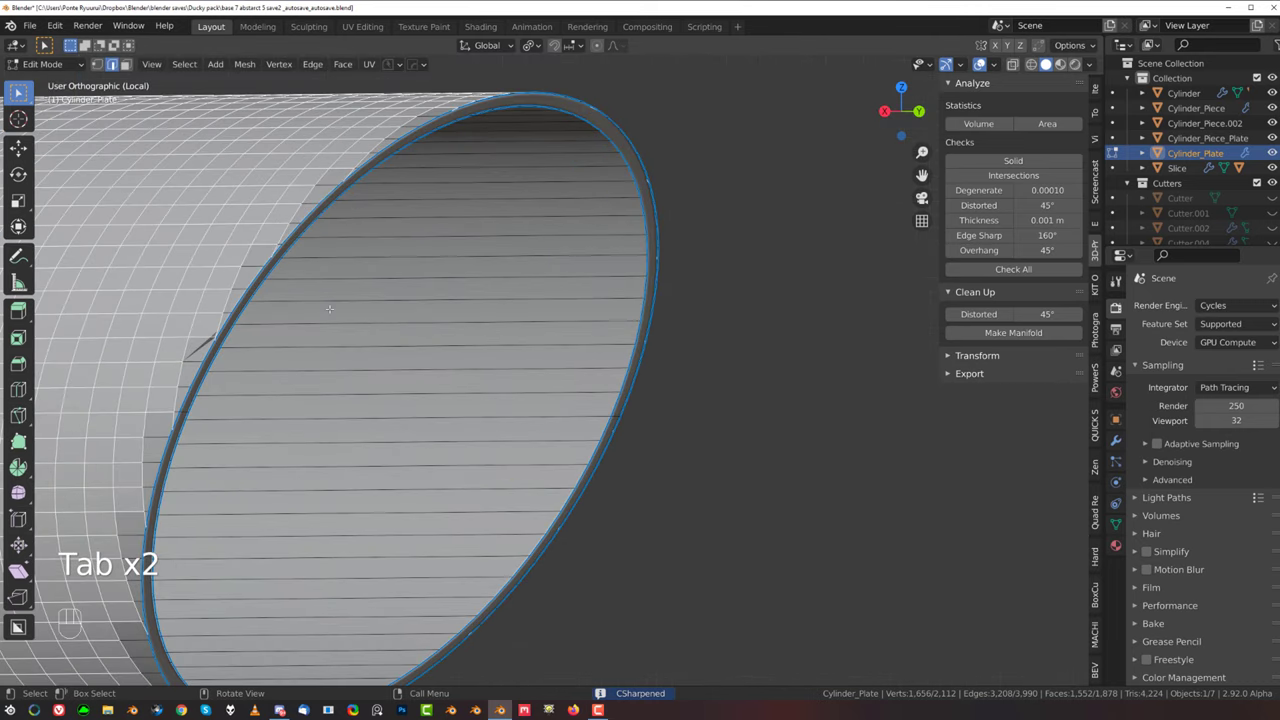
left_click(305, 219, "alt")
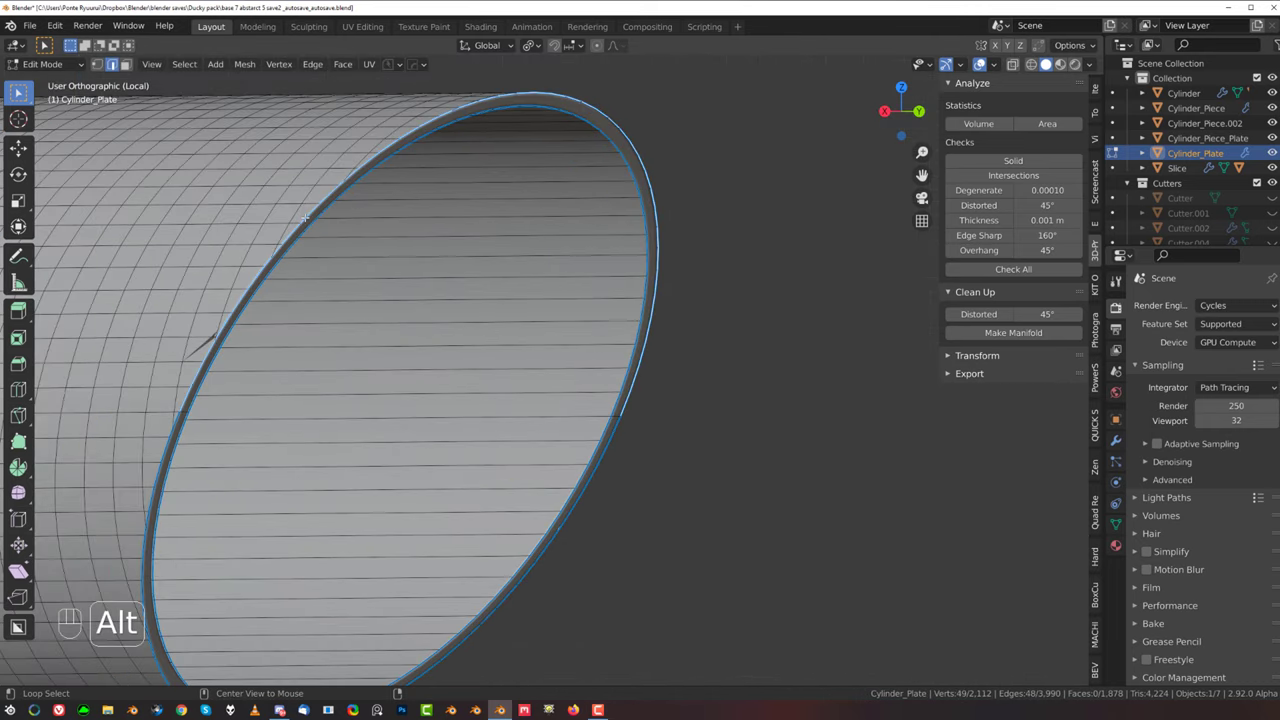
scroll(305, 454, "down", 2)
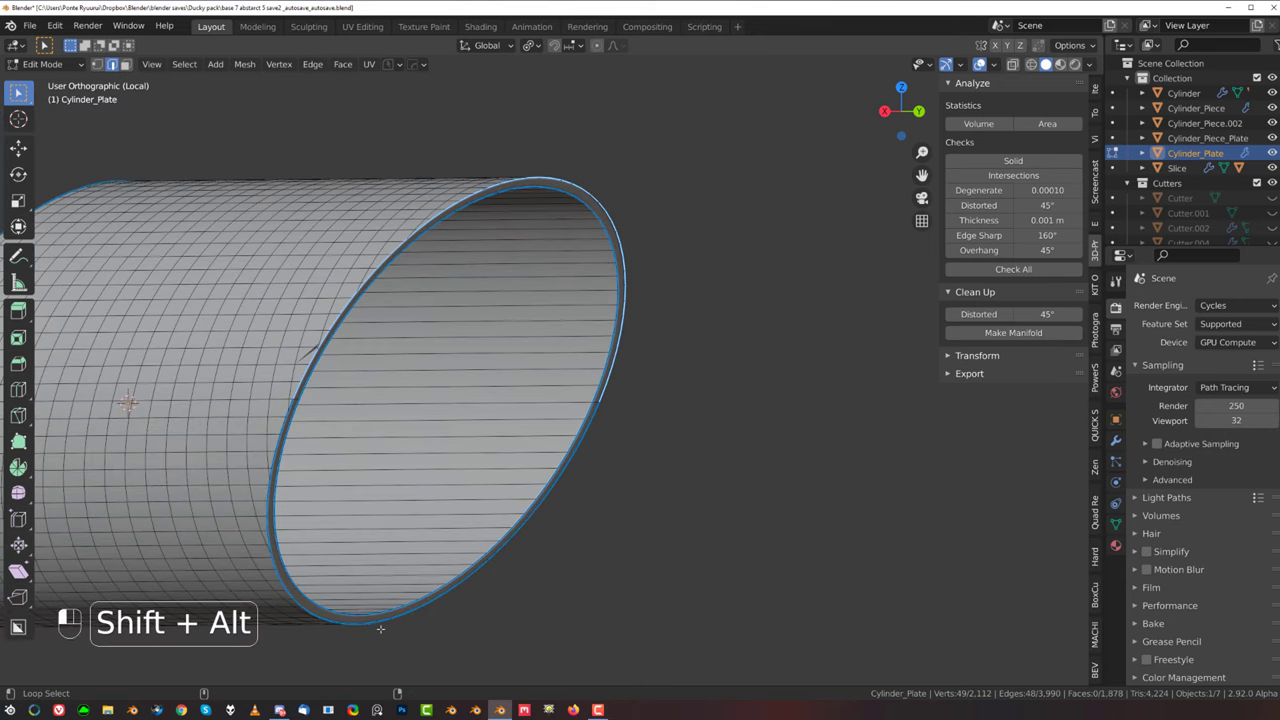
scroll(383, 377, "up", 2)
key("y")
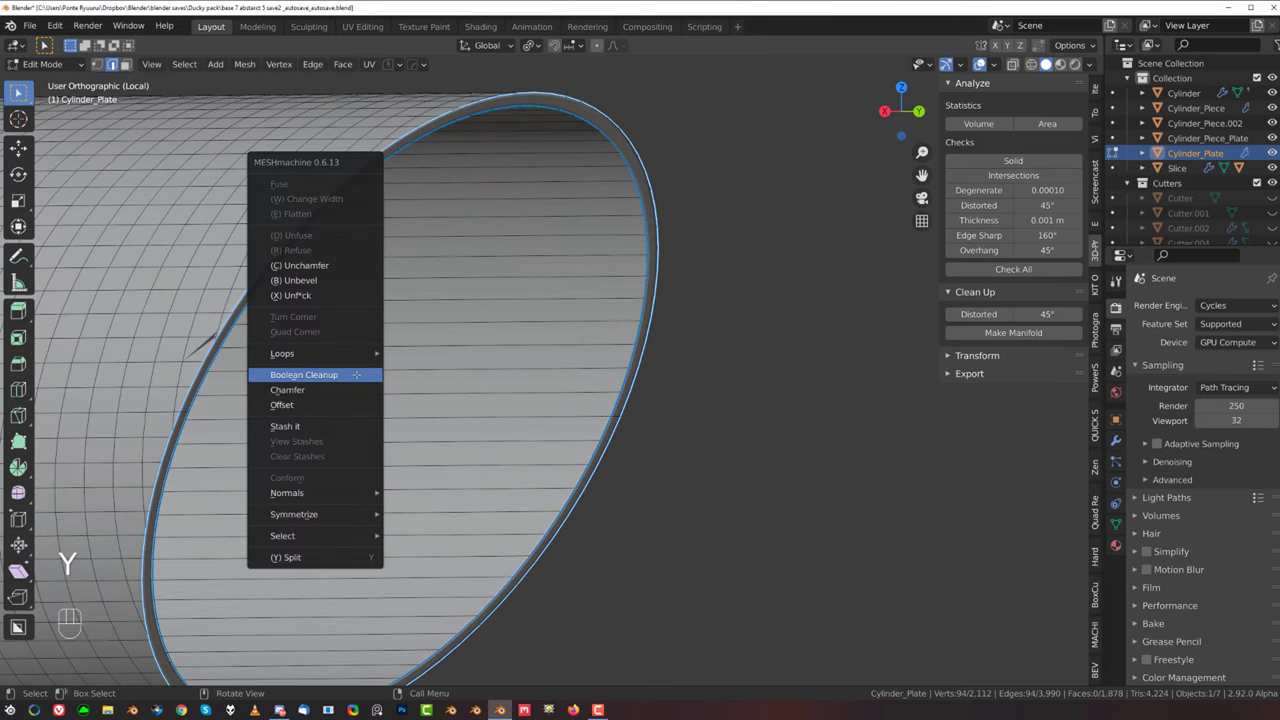
left_click(357, 374)
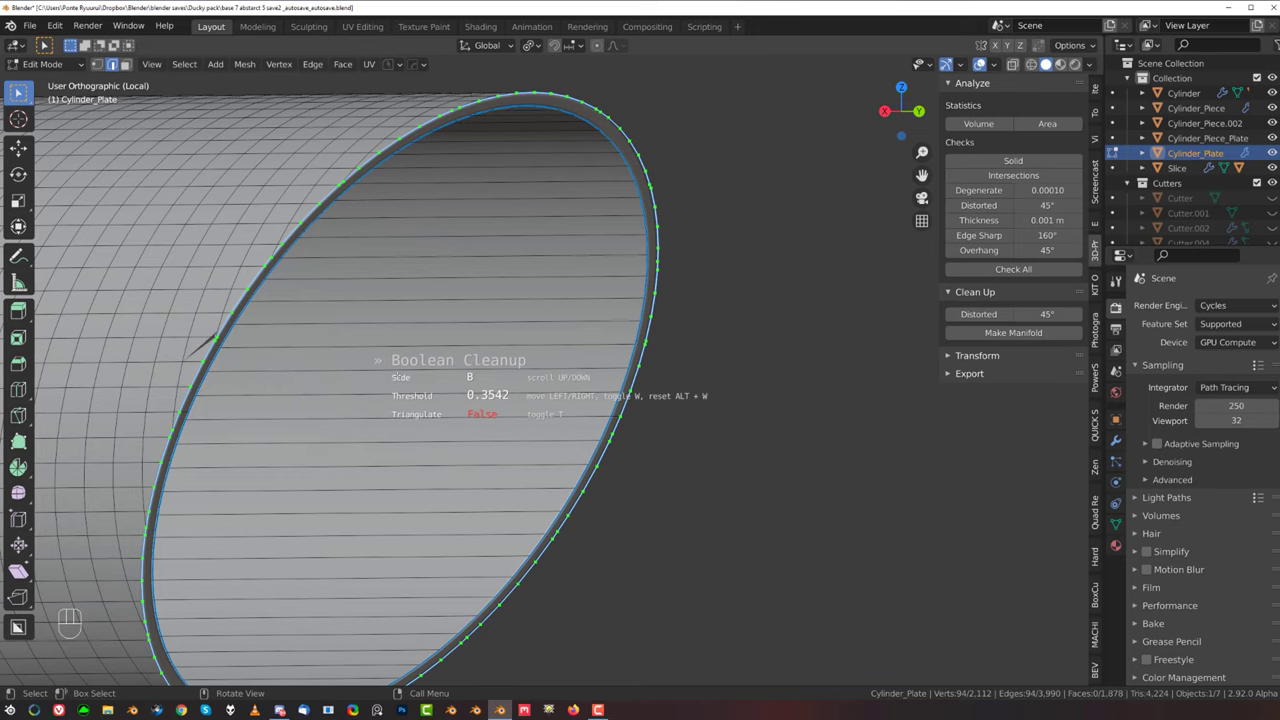
left_click(404, 376)
Step: Slide the stray vertex at the dark shading spike away from the rear rim with a Vertex Slide factor of 0.121
middle_click_drag(404, 376, 680, 356, "shift")
scroll(600, 350, "up", 4)
middle_click_drag(534, 240, 534, 336, "shift")
scroll(534, 336, "up", 4)
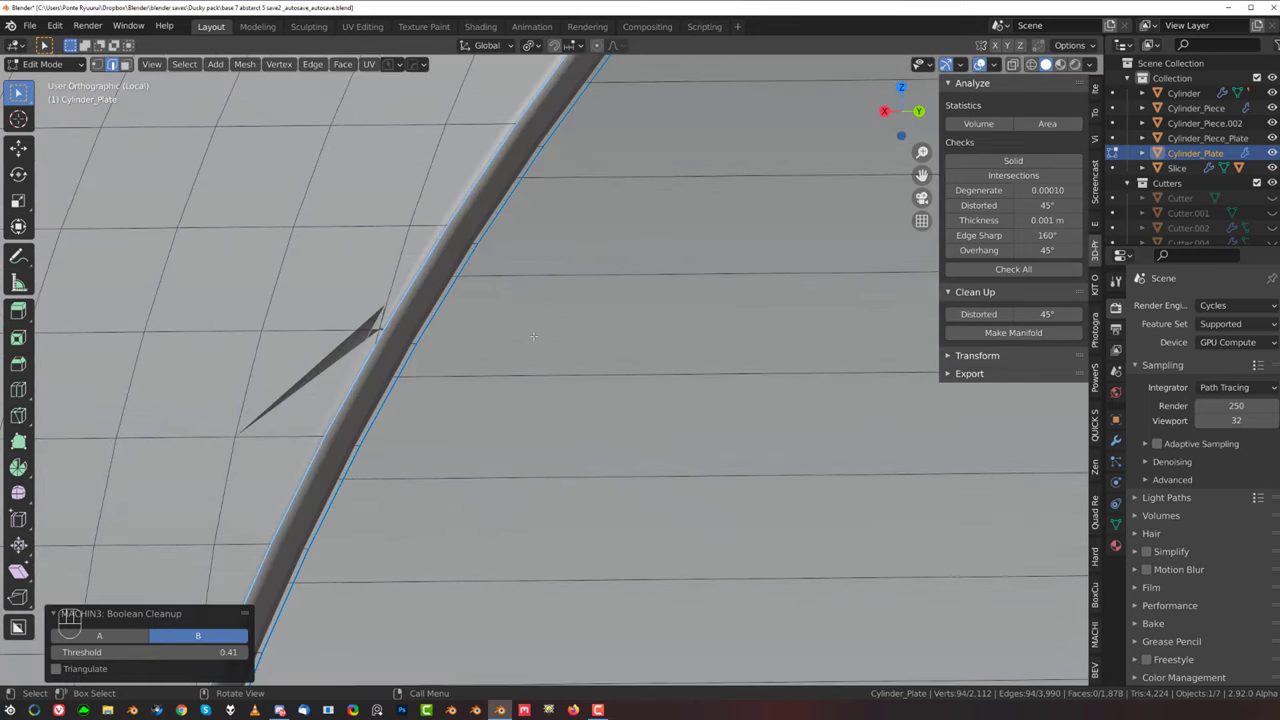
scroll(534, 336, "down", 7)
scroll(534, 336, "up", 6)
key("Tab")
scroll(534, 336, "up", 4)
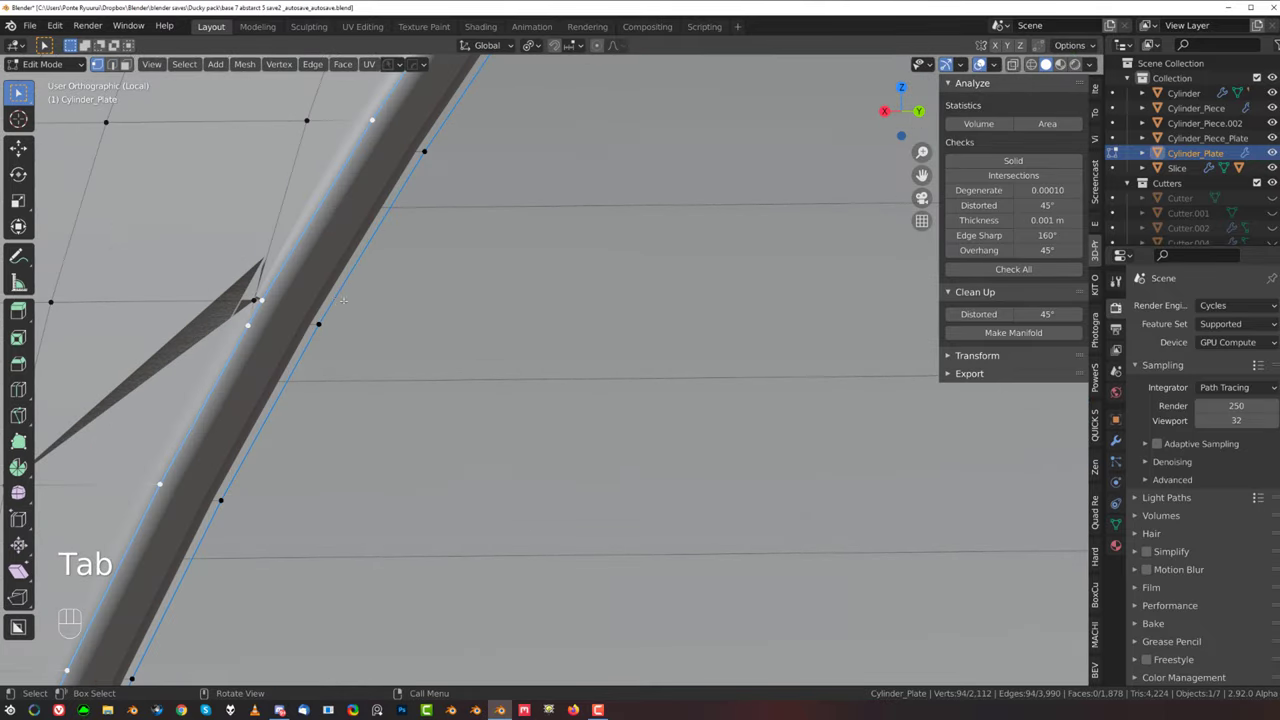
middle_click_drag(349, 303, 681, 337, "shift")
scroll(660, 332, "up", 2)
left_click(598, 321)
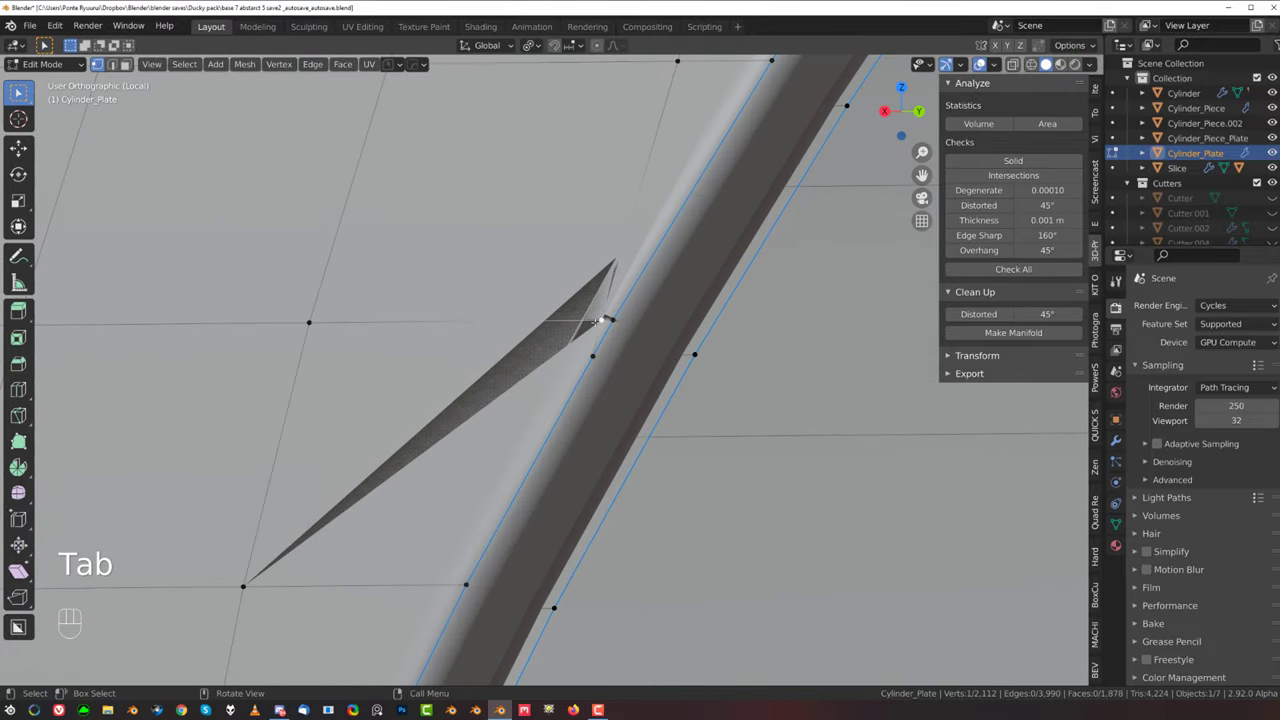
key("g")
key("g")
left_click(566, 322)
scroll(580, 322, "down", 13)
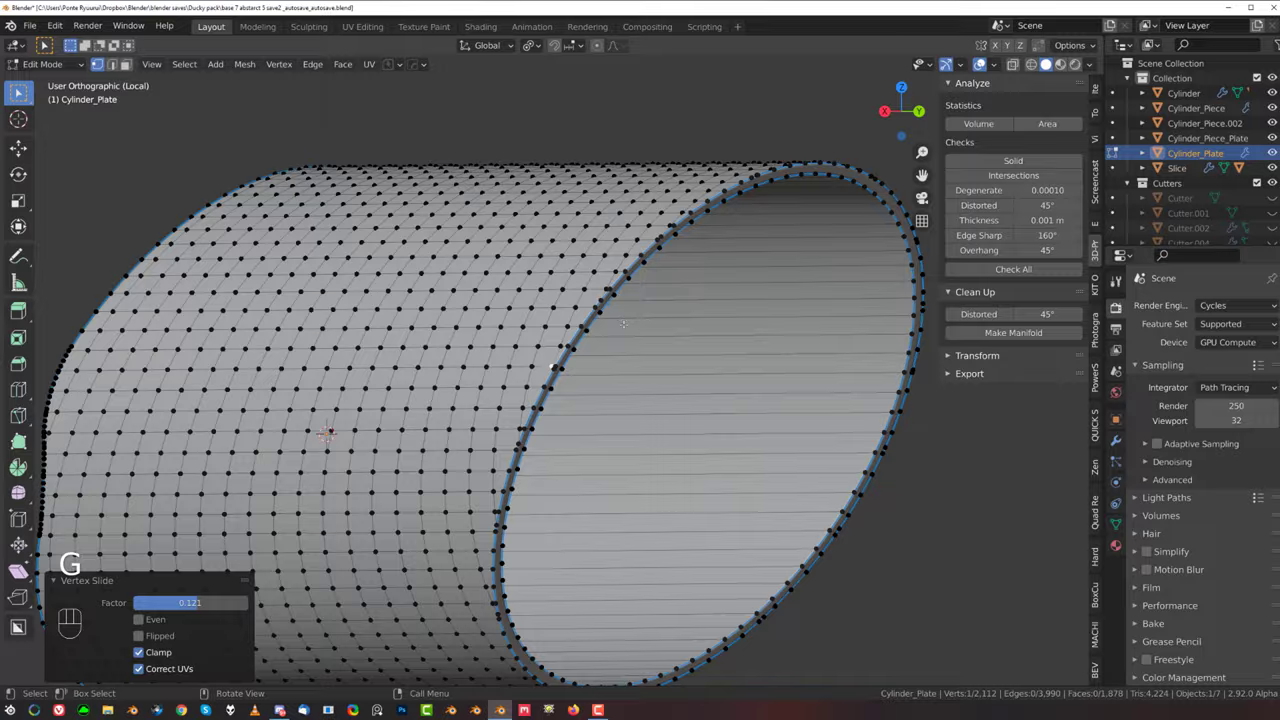
middle_click_drag(623, 324, 492, 320)
scroll(492, 310, "up", 5)
Step: Remove the short partial edge loop running close to the plate's slanted rim and return to object mode
key("Tab")
key("Tab")
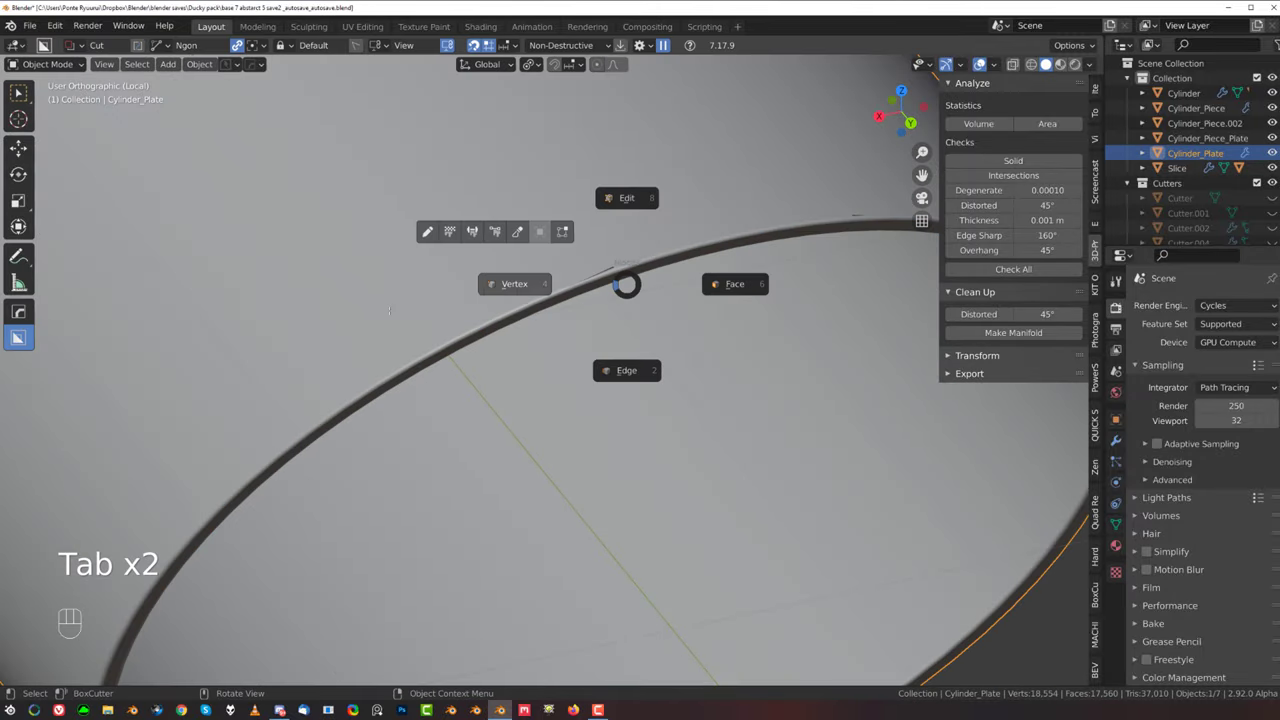
left_click(389, 311)
middle_click_drag(703, 222, 641, 425, "shift")
scroll(641, 430, "up", 5)
key("Tab")
left_click(674, 486)
left_click(675, 469, "alt")
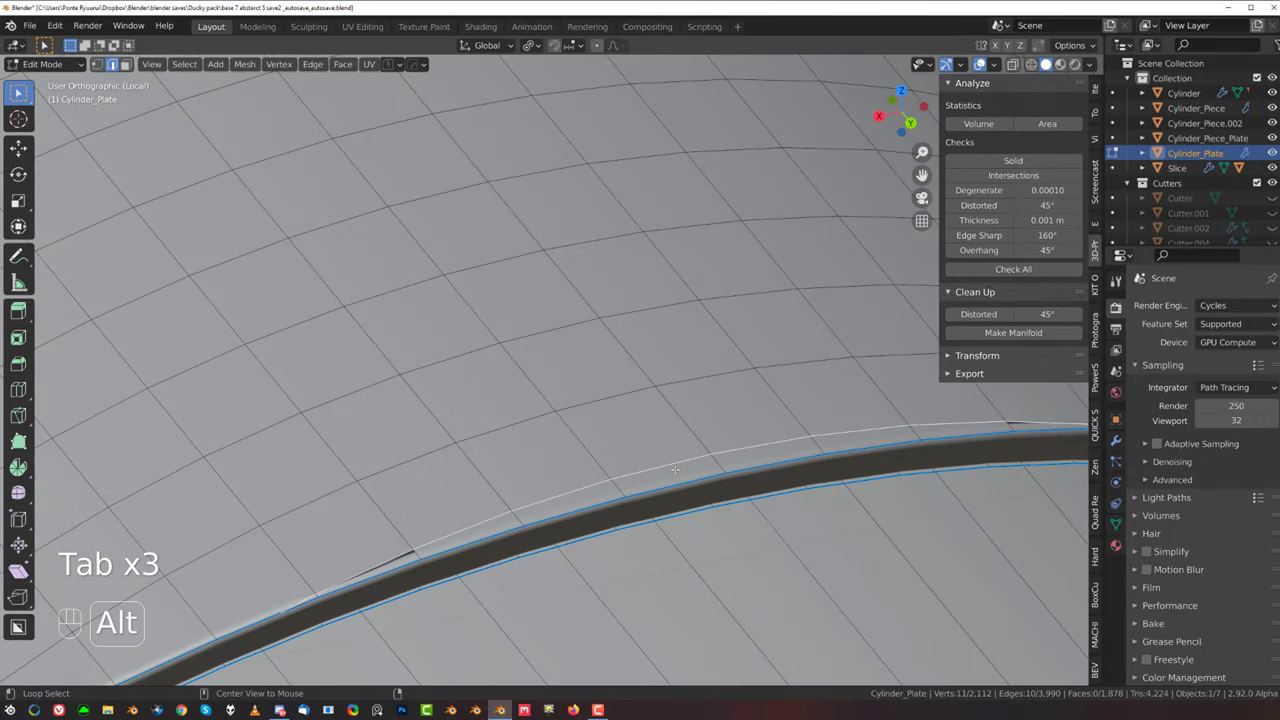
key("x")
scroll(660, 485, "down", 6)
key("Tab")
left_click(674, 223)
Step: Slide the stray vertex at the opposite side's shading spike away from the rim and return to object mode
scroll(643, 457, "down", 5)
middle_click_drag(643, 457, 477, 379)
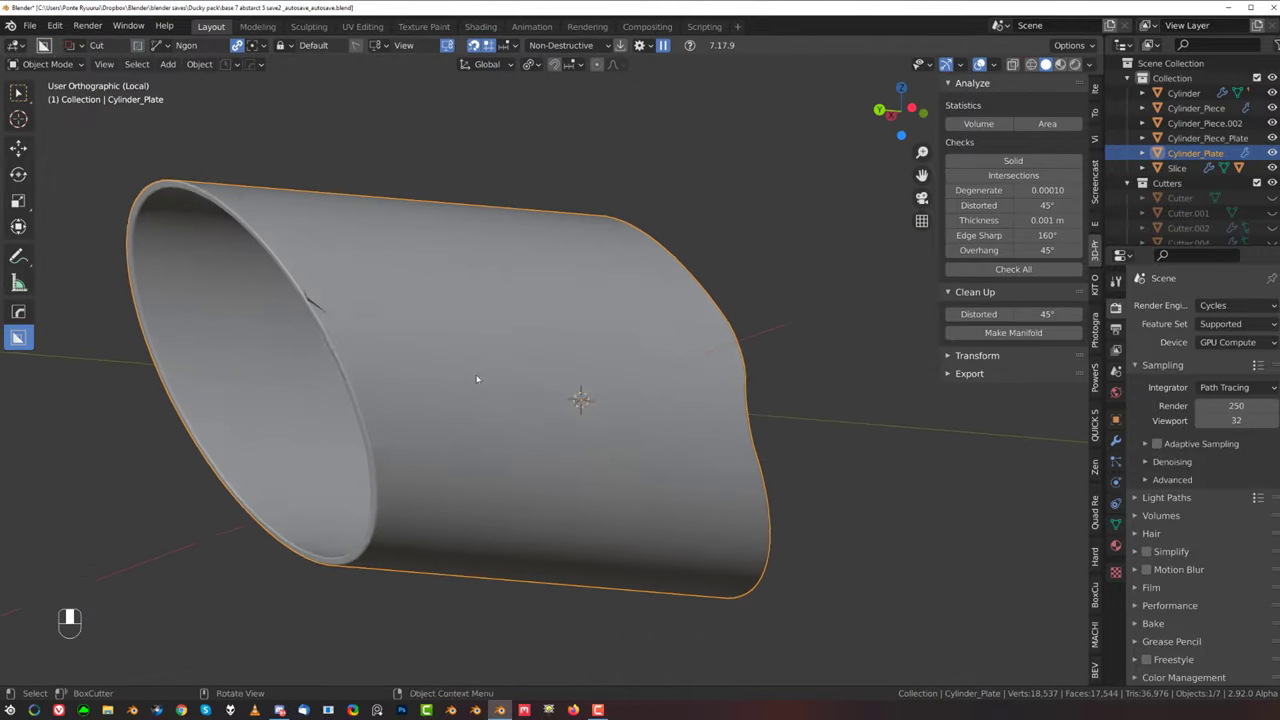
scroll(477, 379, "up", 1)
middle_click_drag(412, 324, 690, 420, "shift")
scroll(671, 423, "up", 10)
key("Tab")
left_click(521, 480)
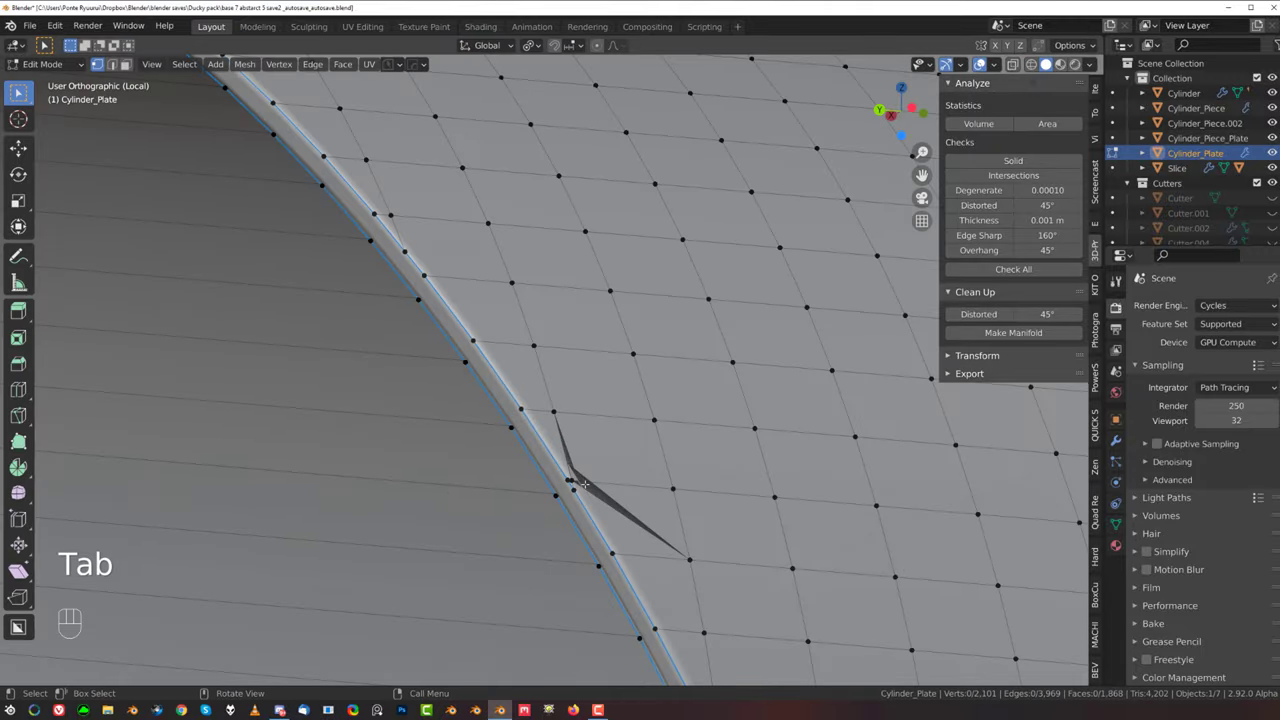
key("g")
key("g")
left_click(602, 476)
key("Tab")
left_click(631, 210)
scroll(514, 363, "down", 10)
middle_click_drag(514, 363, 806, 360)
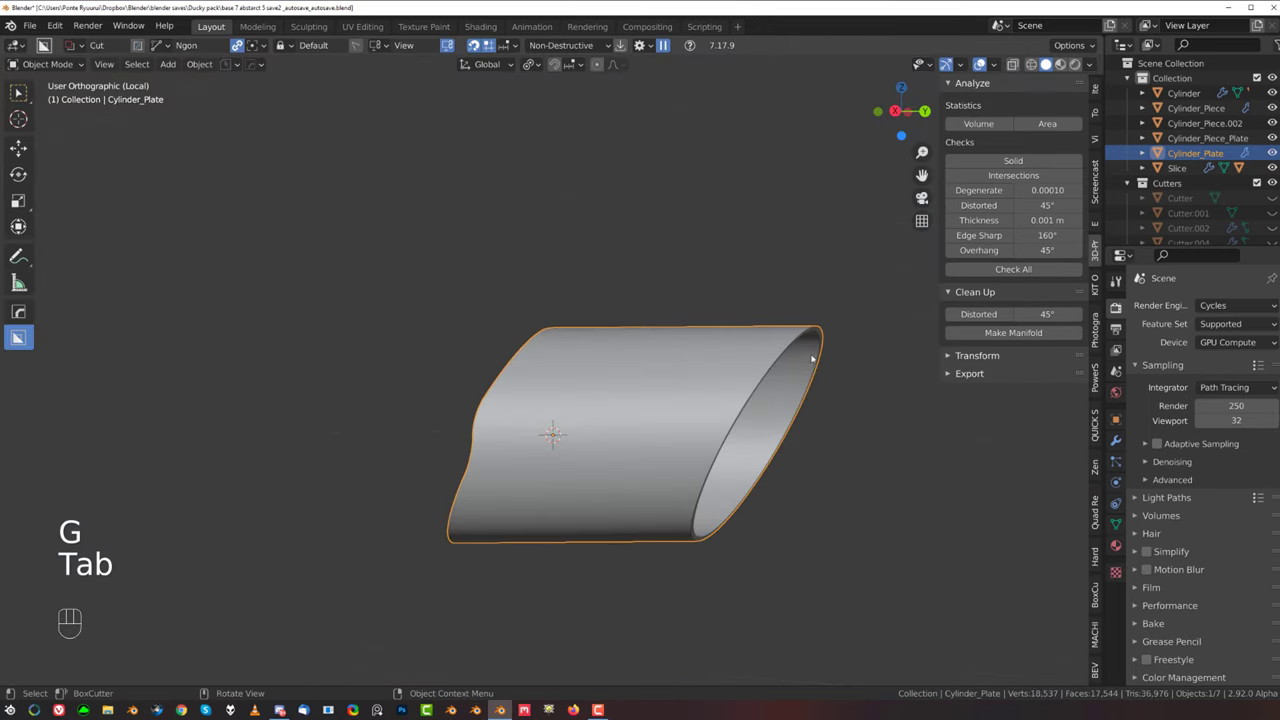
Step: Leave local view and examine how the slanted plate sits over the cylinder from the right side view
key("slash")
scroll(531, 380, "down", 2)
key("shift+2")
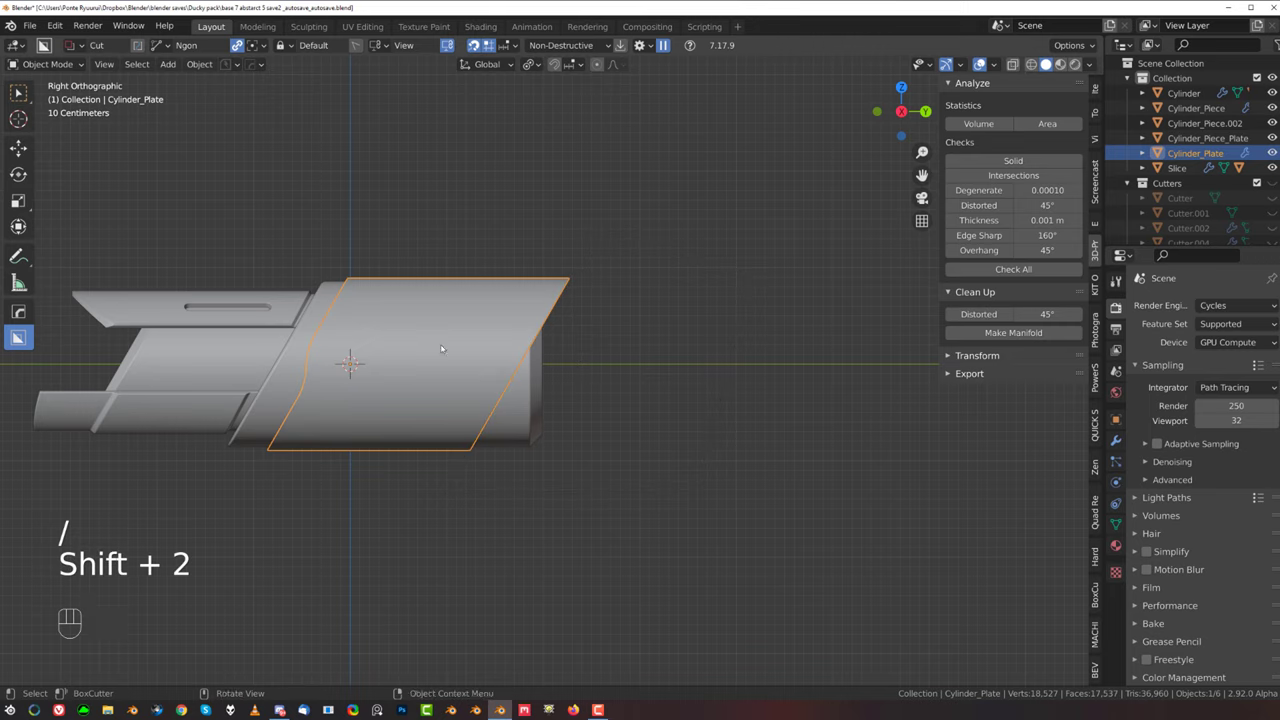
scroll(553, 343, "up", 2)
middle_click_drag(480, 345, 552, 382, "shift")
left_click(591, 351)
scroll(545, 373, "down", 2)
scroll(539, 376, "up", 2)
left_click(583, 393)
scroll(554, 379, "up", 2)
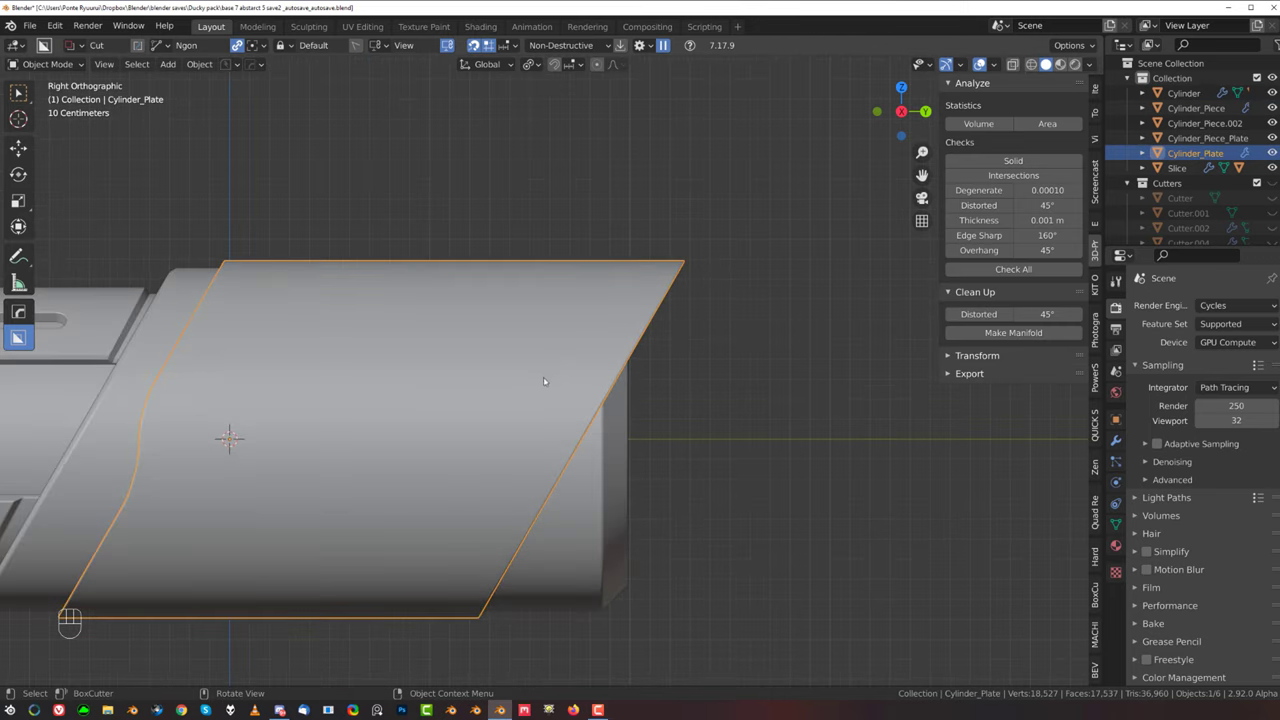
scroll(556, 368, "down", 2)
middle_click_drag(326, 503, 391, 469, "shift")
mouse_move(485, 348)
middle_mouse_down("shift")
mouse_move(539, 325)
mouse_move(502, 364)
middle_mouse_up("shift")
scroll(539, 325, "up", 3)
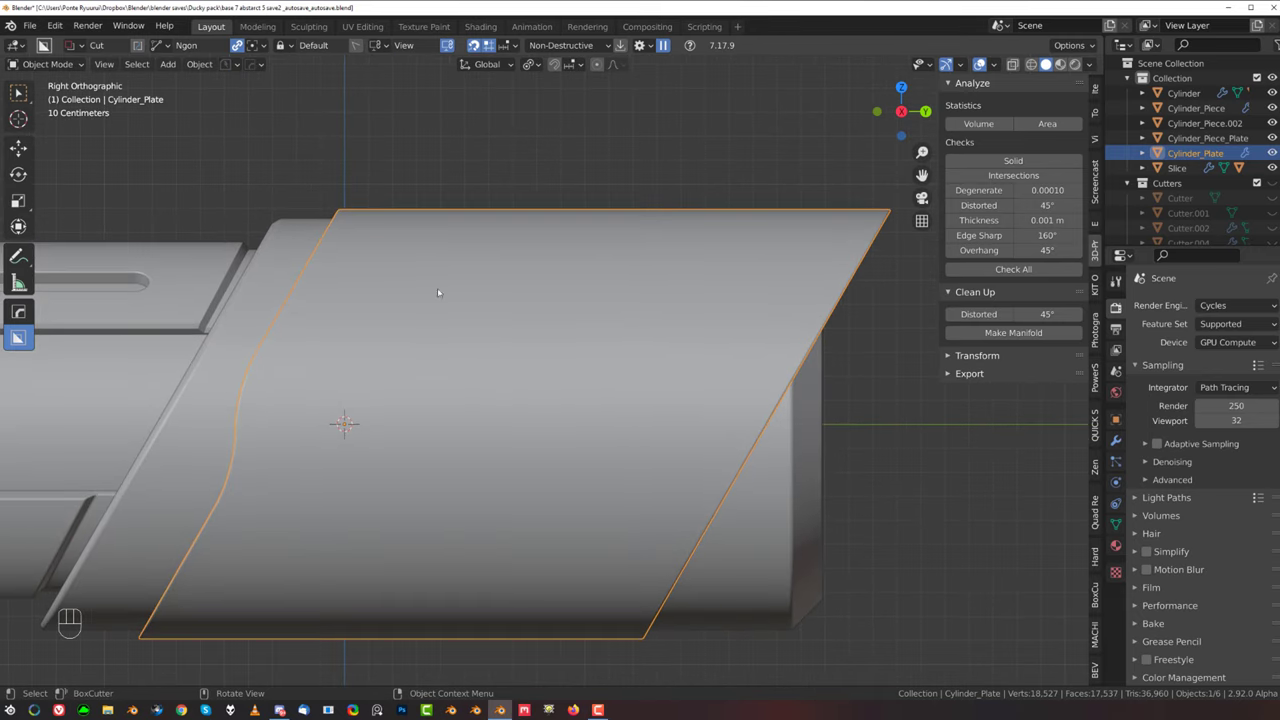
middle_click_drag(437, 332, 453, 320, "shift")
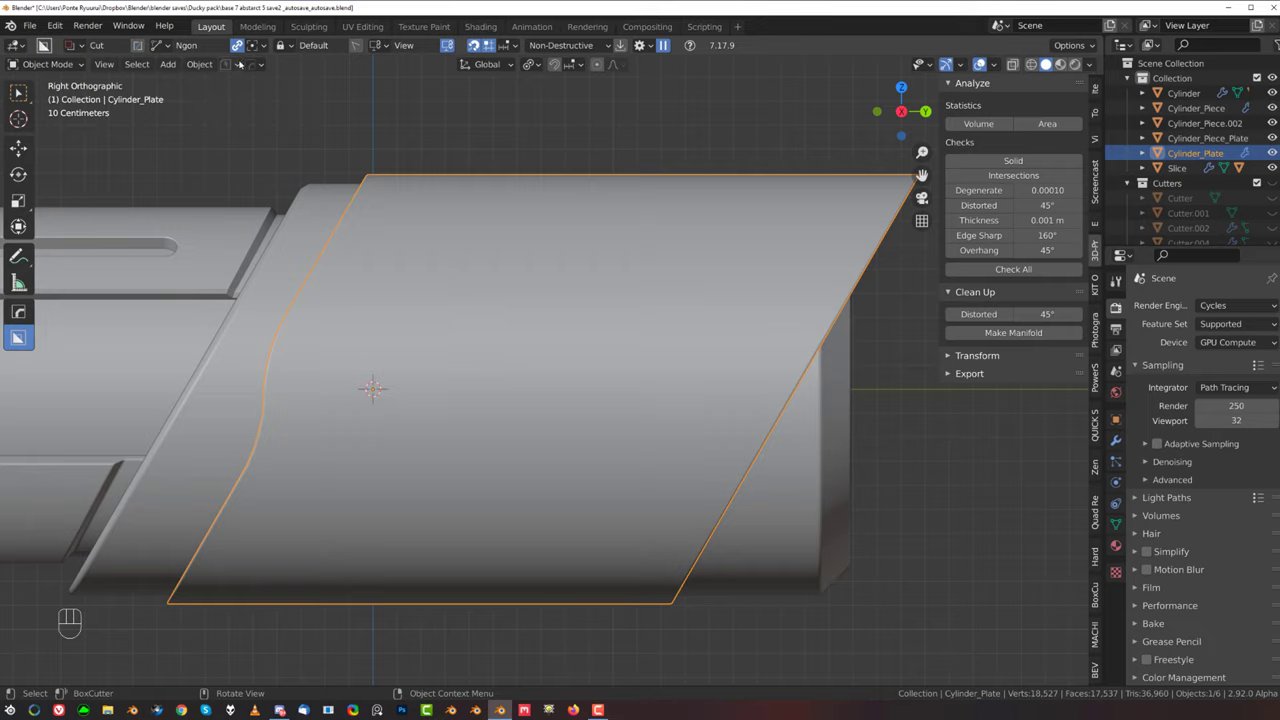
Step: Try to cut a slanted slot about 0.689 by 0.746 with beveled corners through the side of the plate
key("shift+a")
left_click_drag(444, 247, 342, 424)
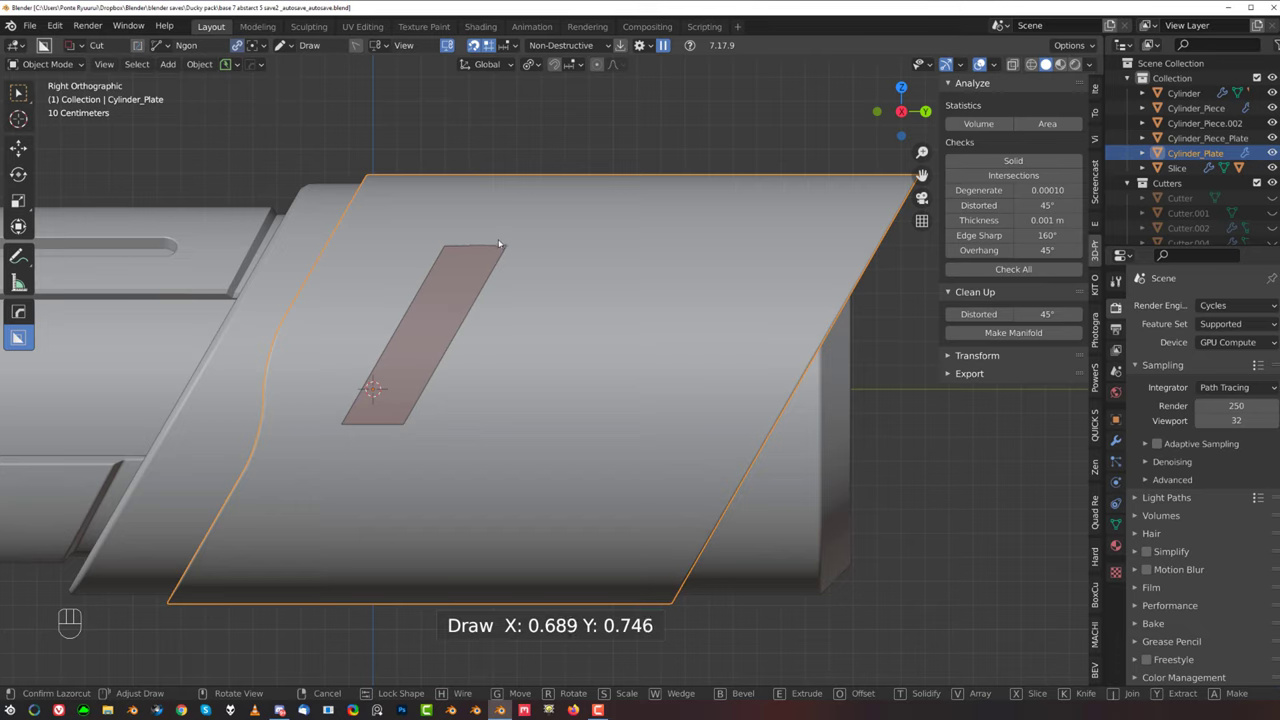
key("b")
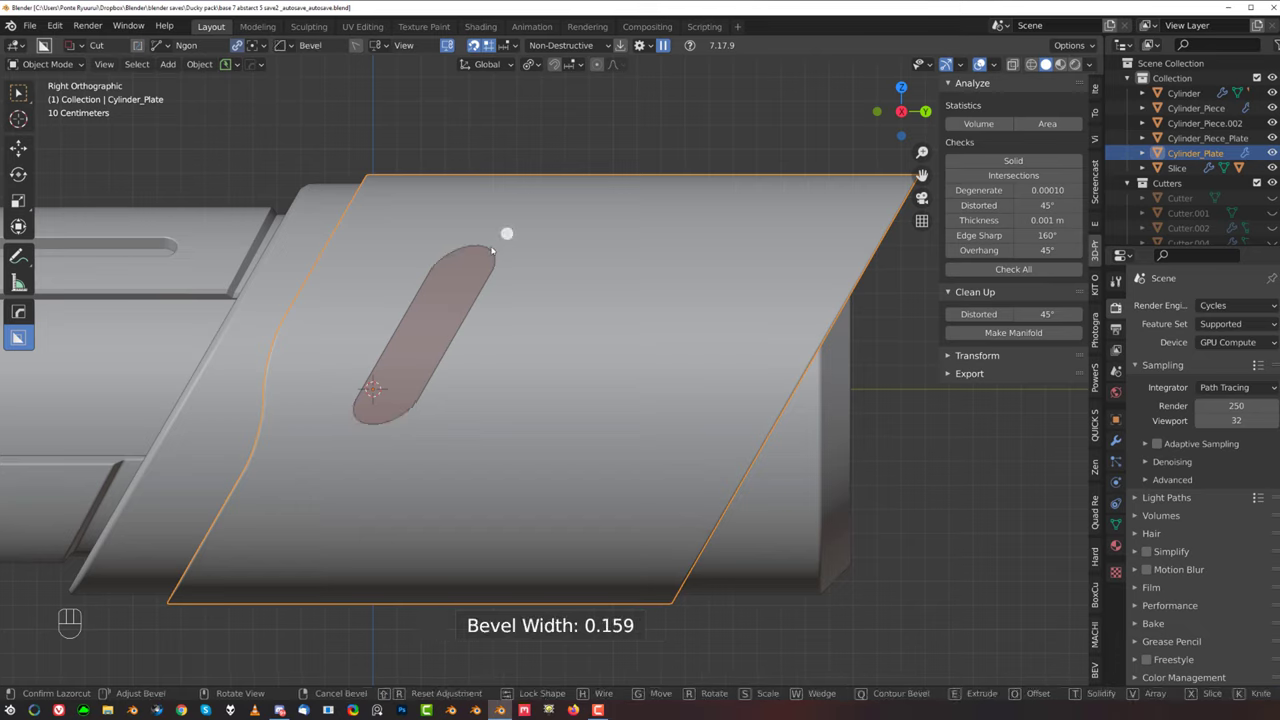
key("Tab")
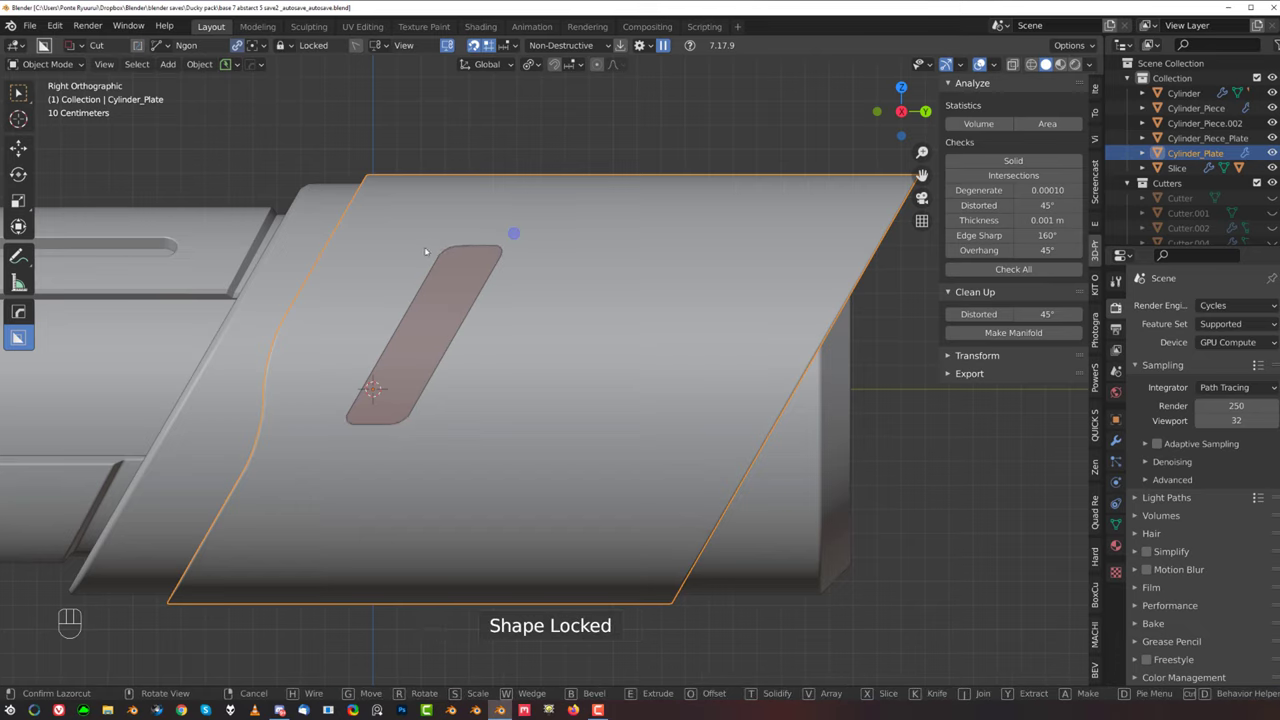
middle_click_drag(477, 306, 246, 411)
scroll(246, 411, "down", 3)
left_click_drag(220, 481, 486, 349)
key("grave")
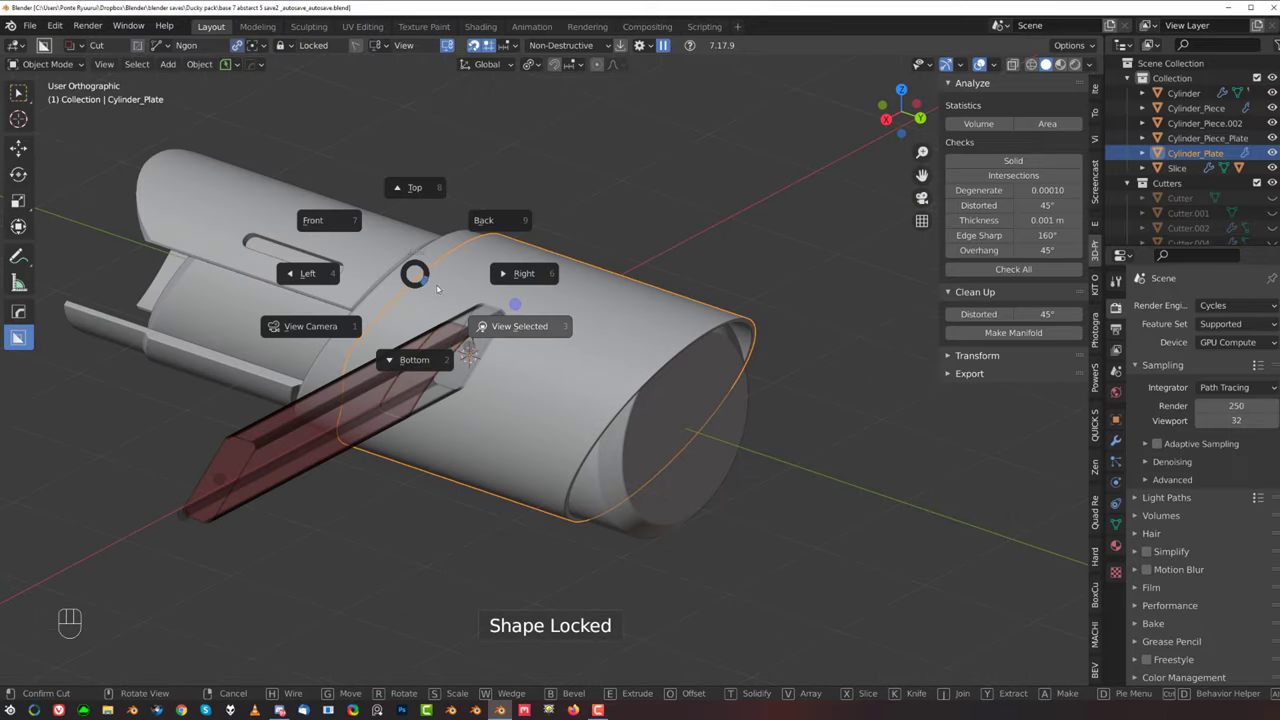
right_click(478, 332)
key("grave")
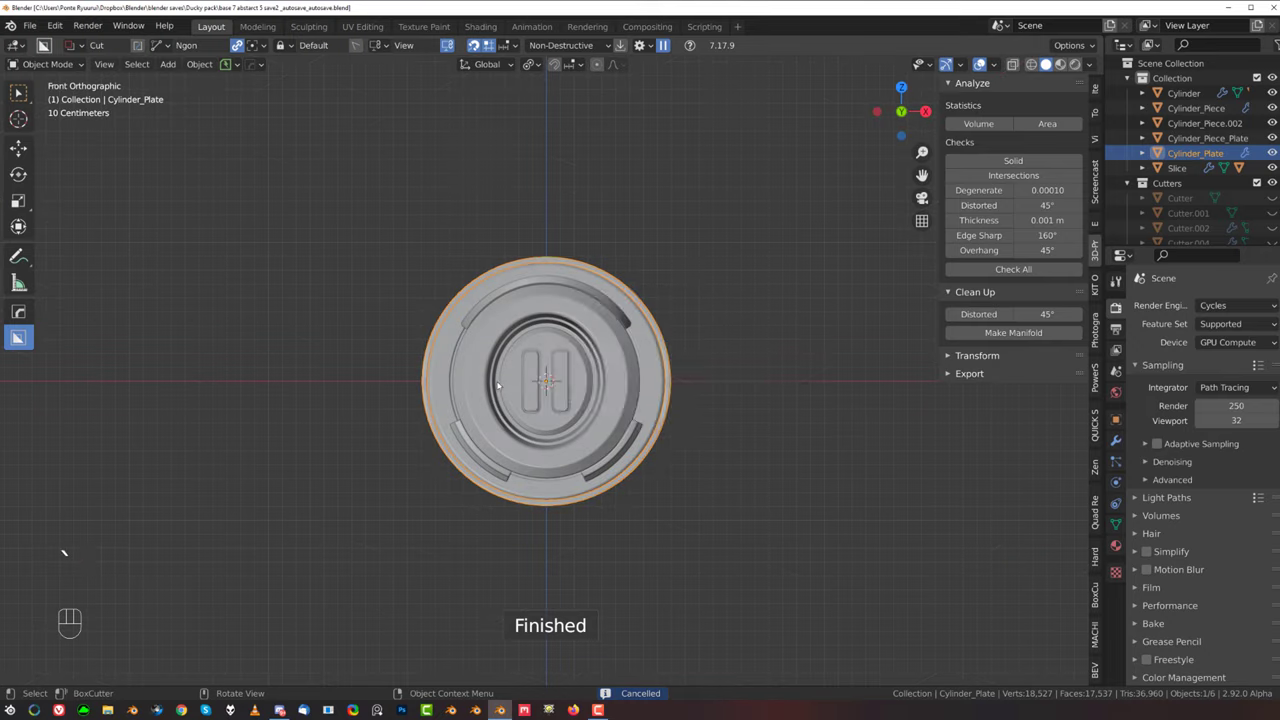
key("grave")
scroll(420, 298, "up", 4)
middle_click_drag(407, 292, 512, 257, "shift")
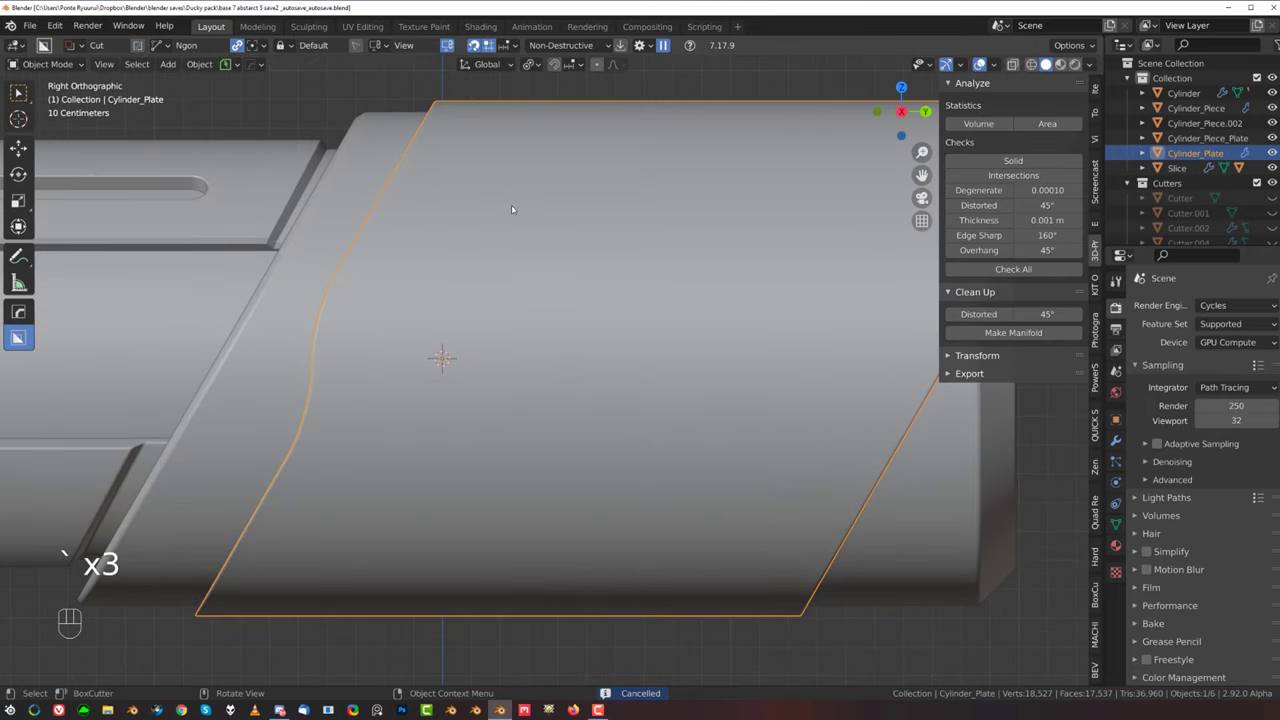
left_click_drag(512, 209, 458, 305)
left_click(431, 380)
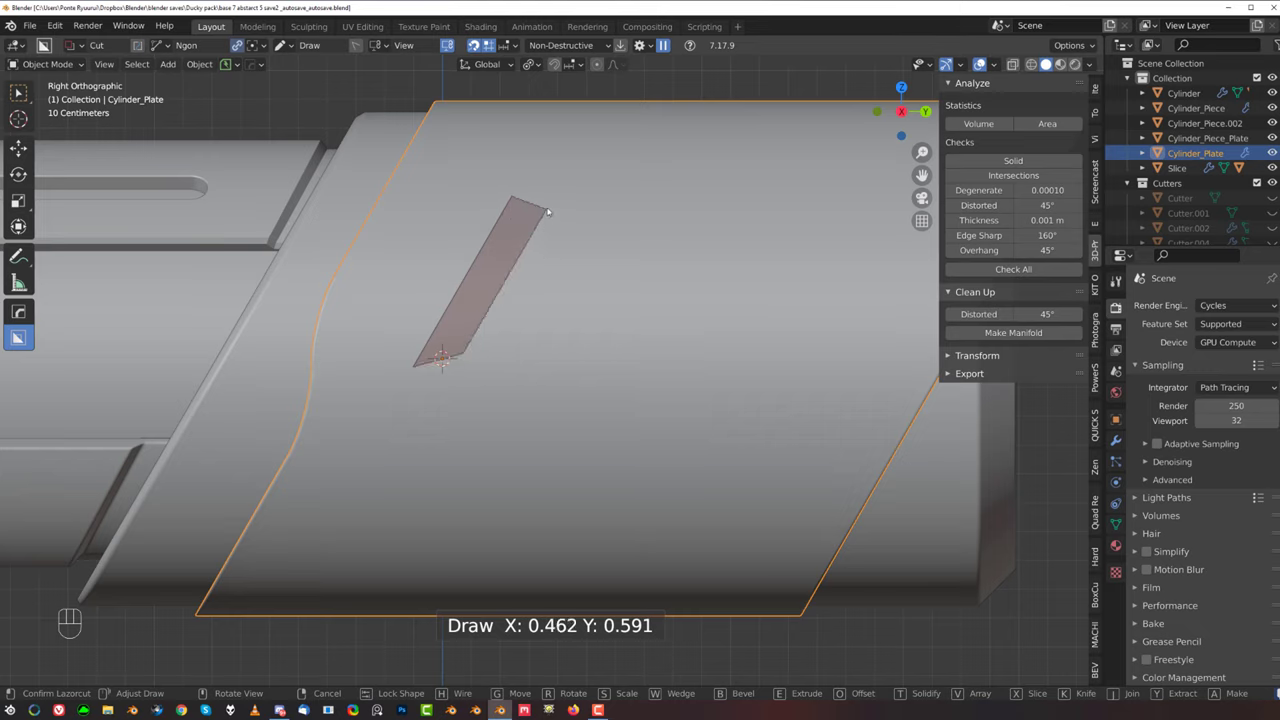
right_click(508, 238)
Step: Draw a slanted four-point Ngon cutter about 0.487 by 0.529 on the plate's side and bevel its corners
left_click_drag(503, 211, 427, 336)
left_click(418, 353)
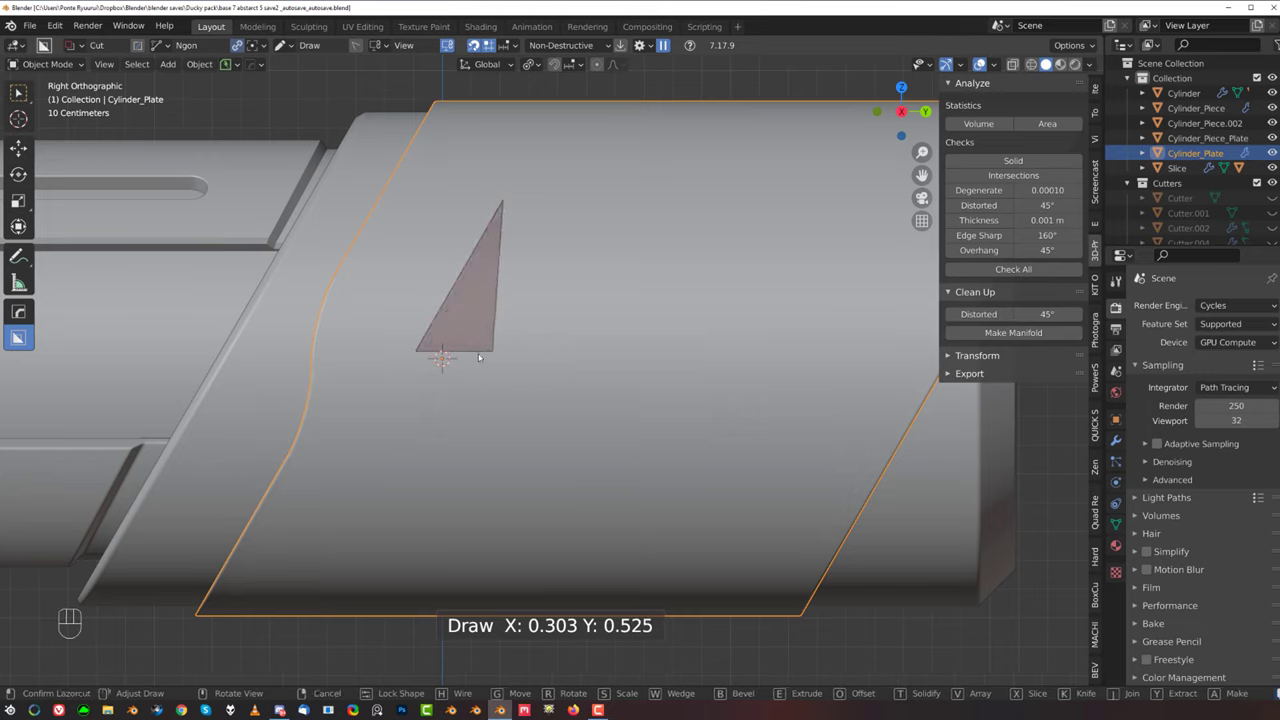
left_click(465, 355)
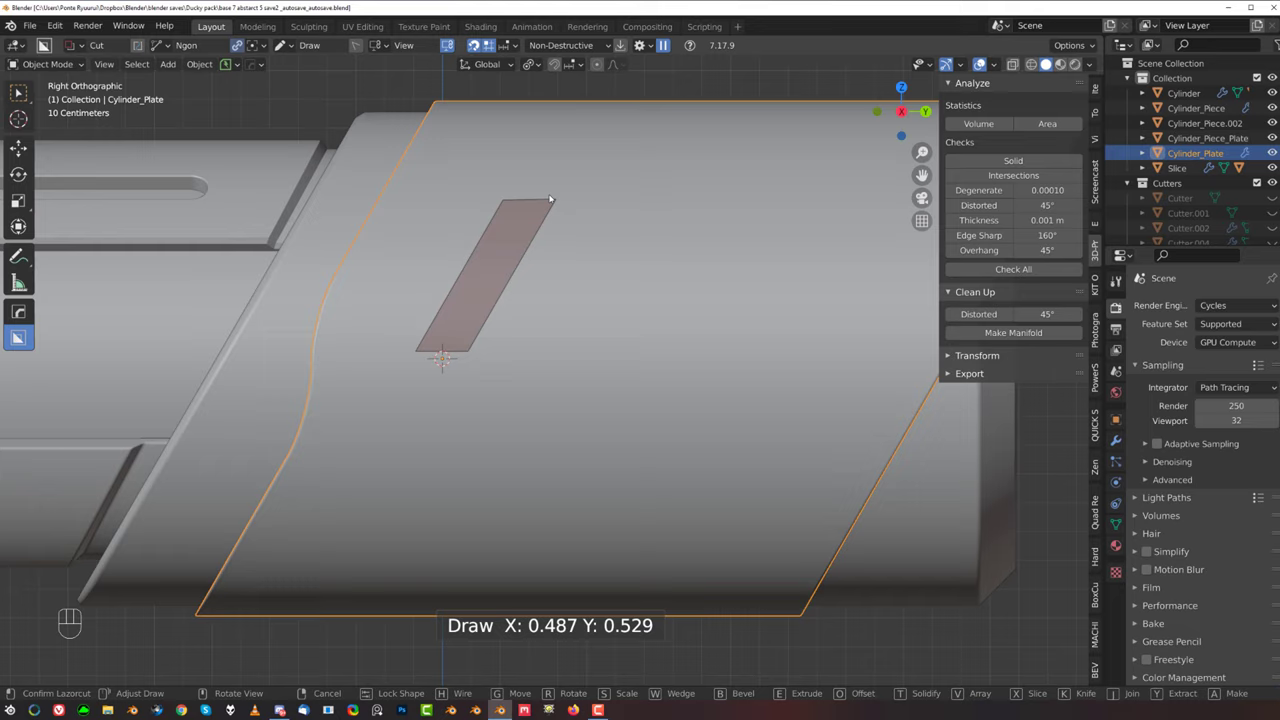
key("b")
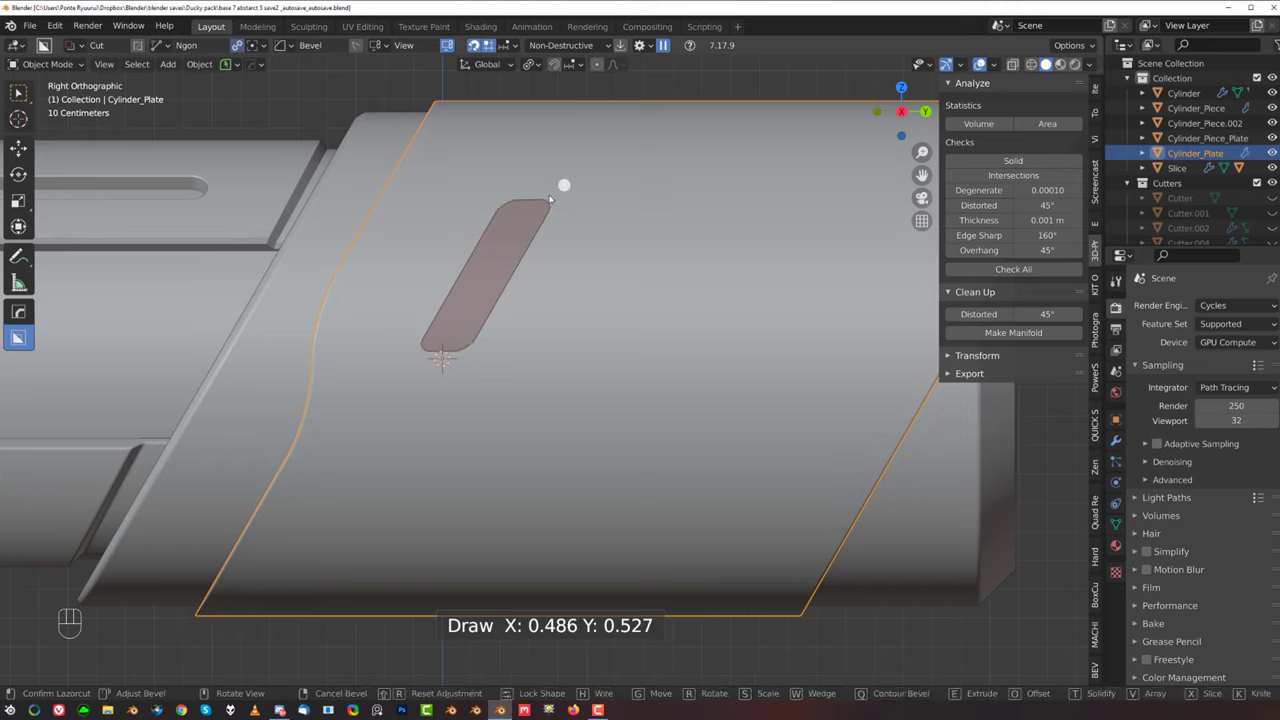
Step: Array the slanted slot cutter along the X axis on the cylinder plate
key("Tab")
key("v")
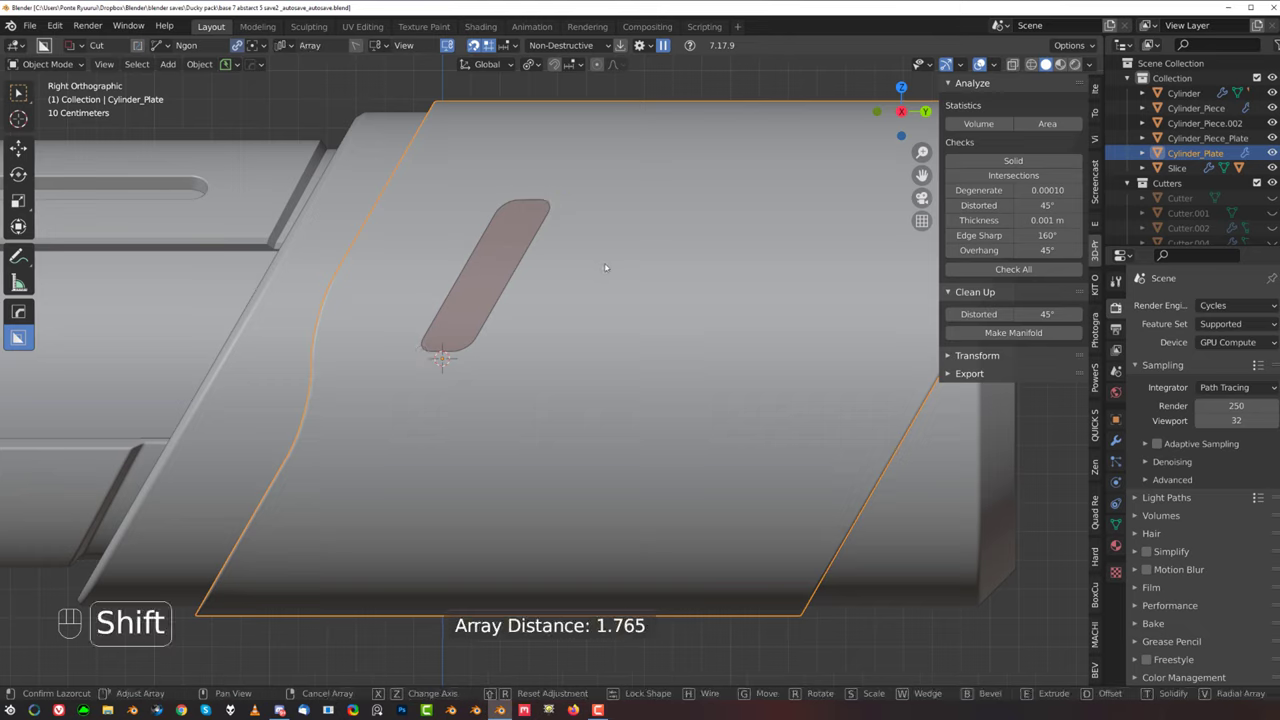
key("shift+r")
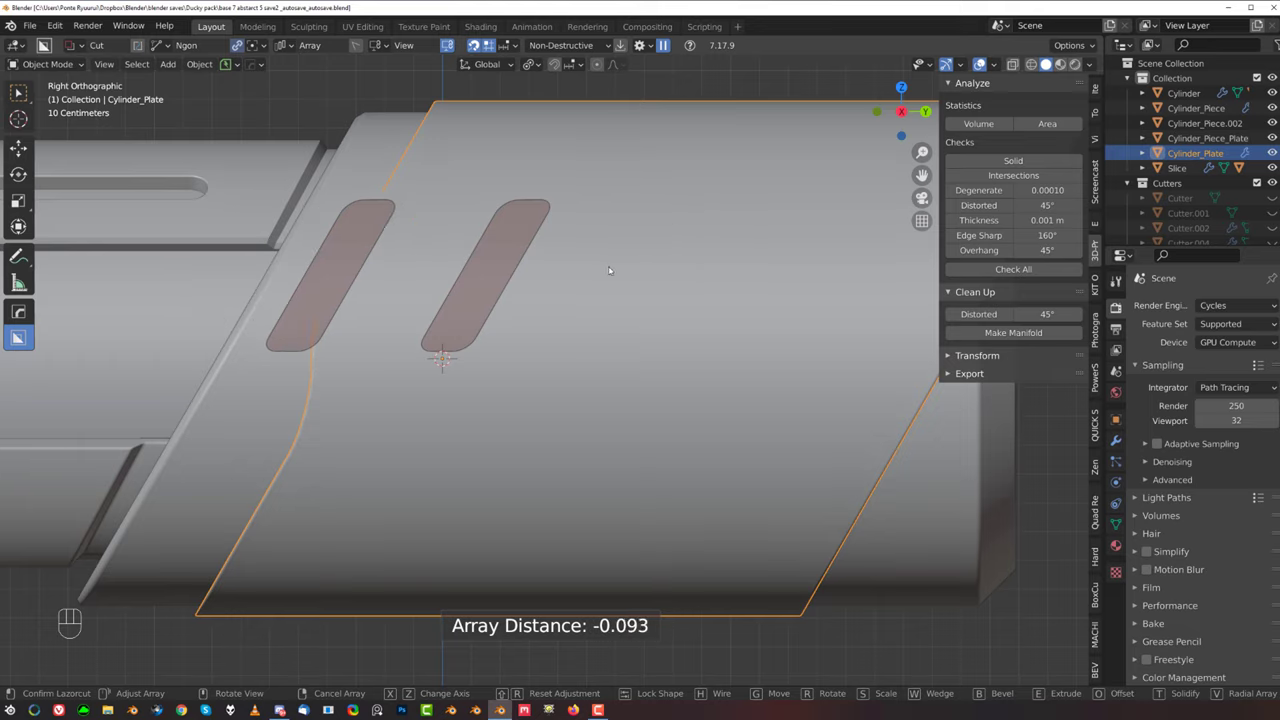
key("y")
key("x")
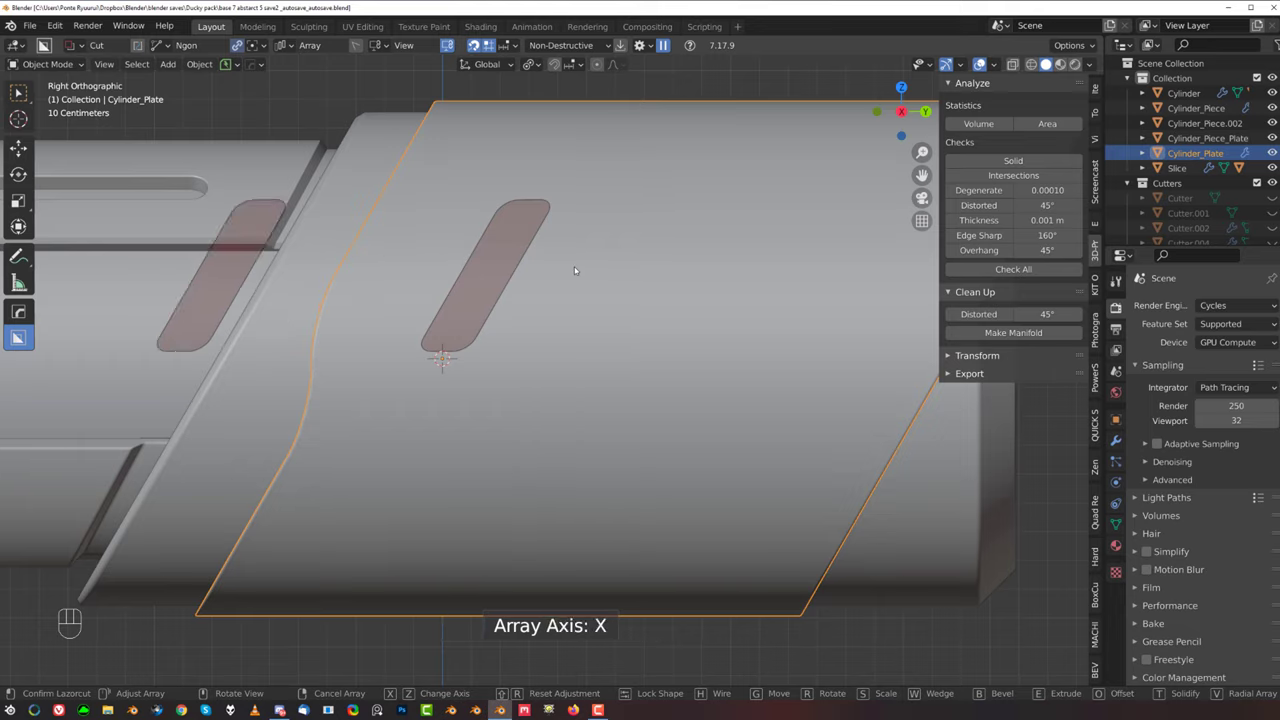
Step: Extrude the arrayed slot cutter about 2.7 through the plate and finish the cut, keeping the cutter visible and selected
key("e")
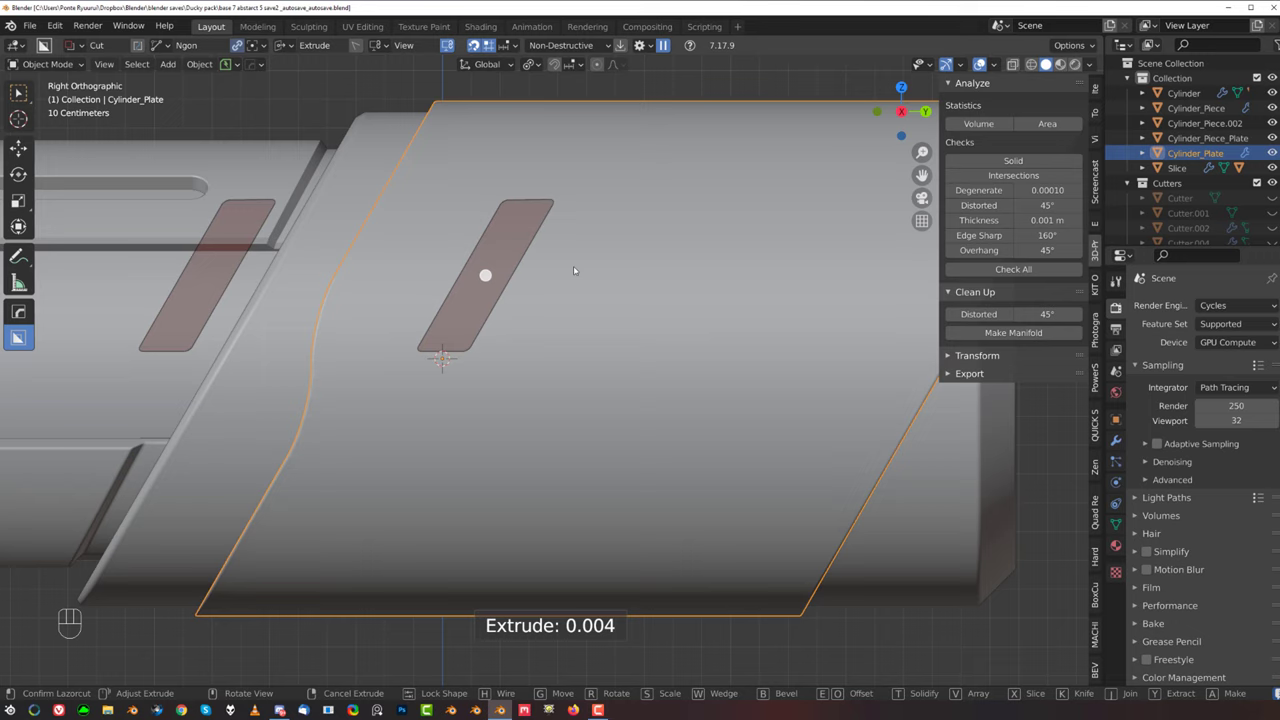
middle_click_drag(523, 310, 488, 337)
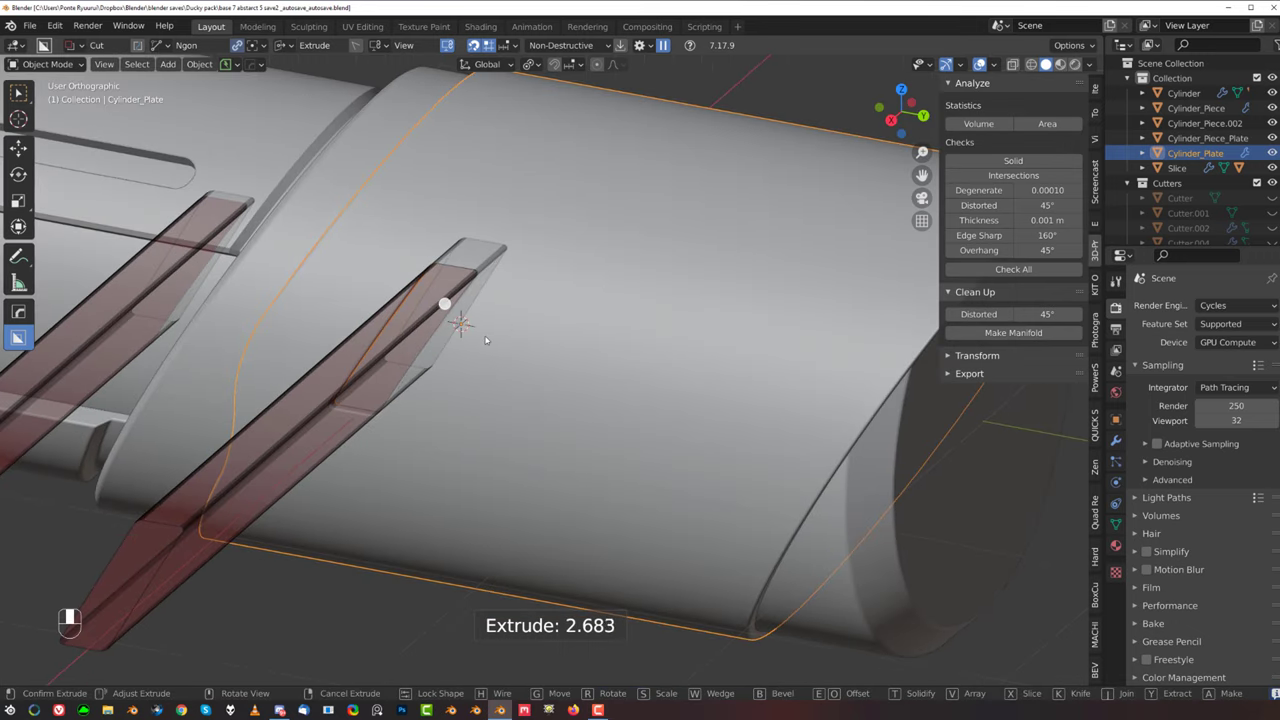
left_click(492, 333, "shift")
left_click(492, 333)
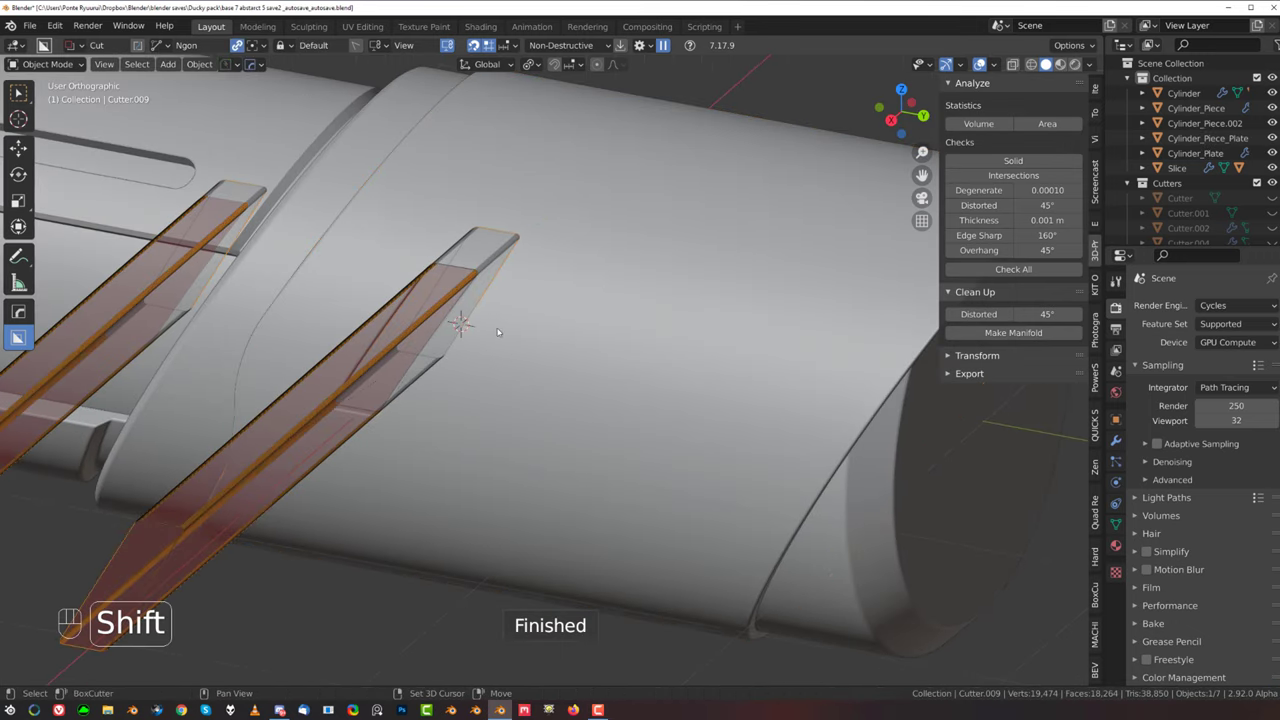
Step: In the right view, use Array V2 to set the cutter's array to 5 copies with a relative X offset of about 0.652
scroll(506, 350, "down", 4)
middle_click_drag(520, 365, 566, 323)
key("grave")
scroll(523, 311, "up", 1)
key("grave")
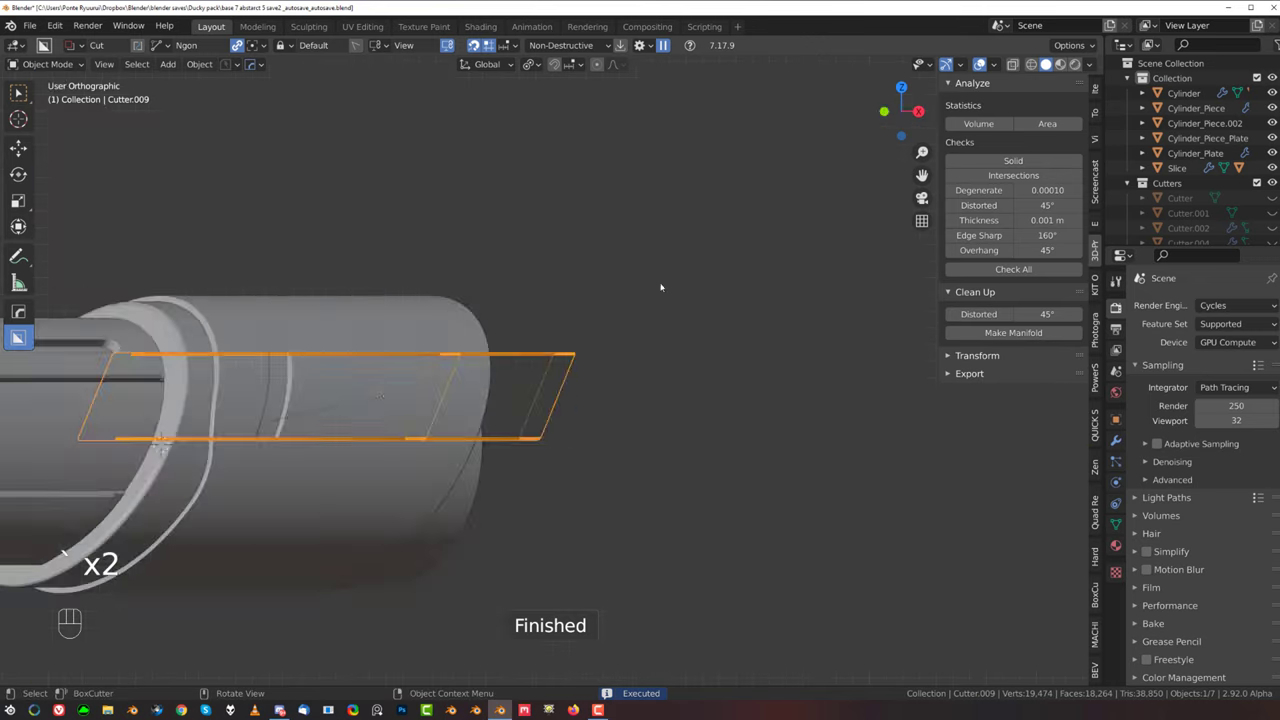
scroll(559, 317, "up", 2)
middle_click_drag(557, 367, 509, 348, "shift")
key("q")
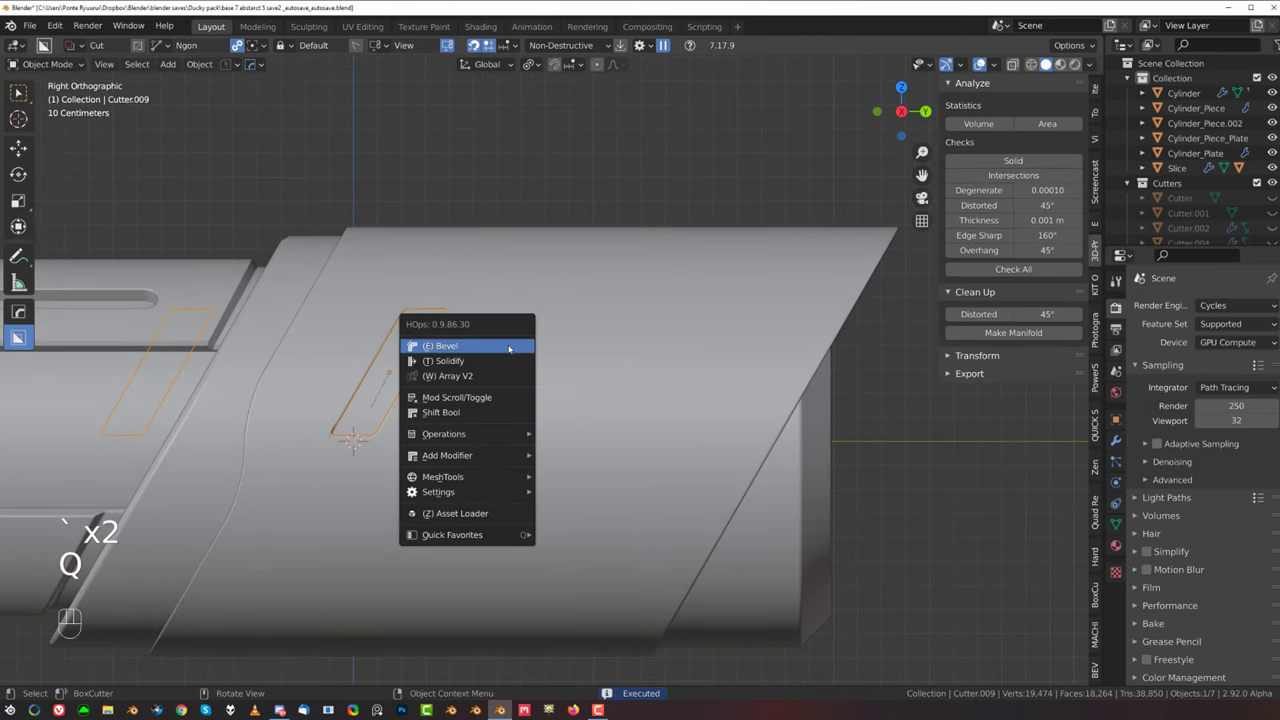
left_click(493, 376)
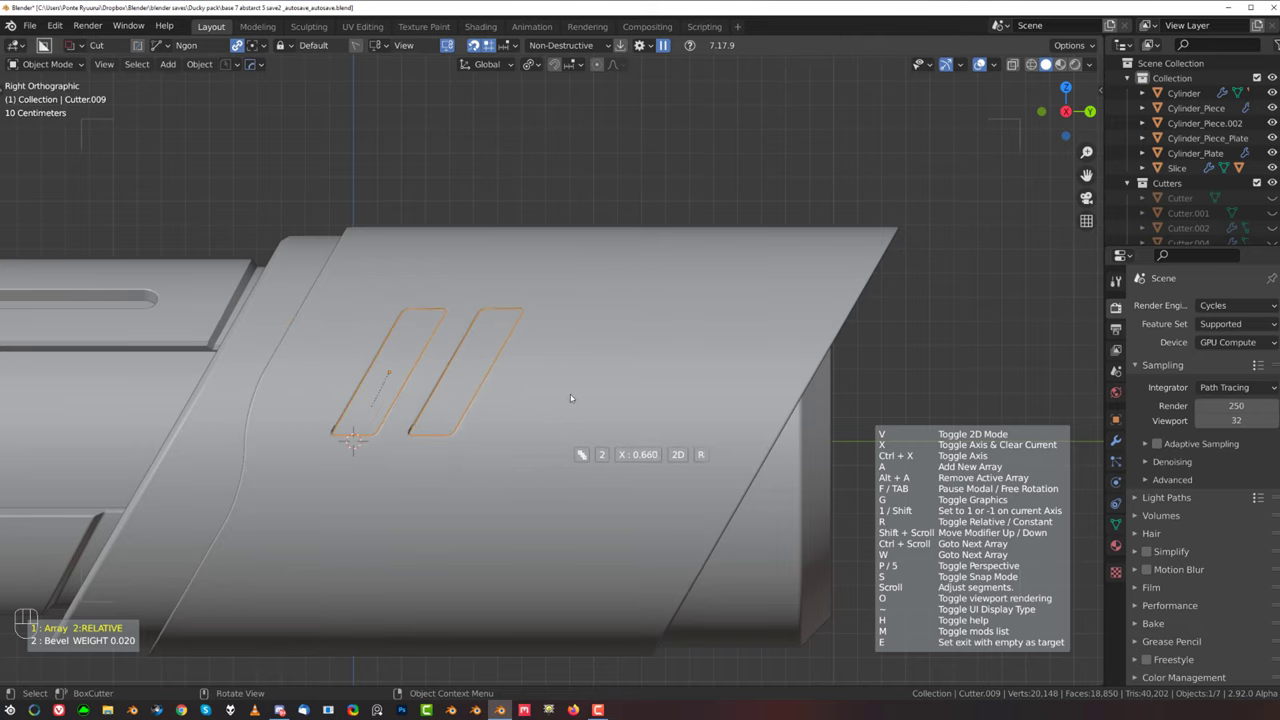
key("shift")
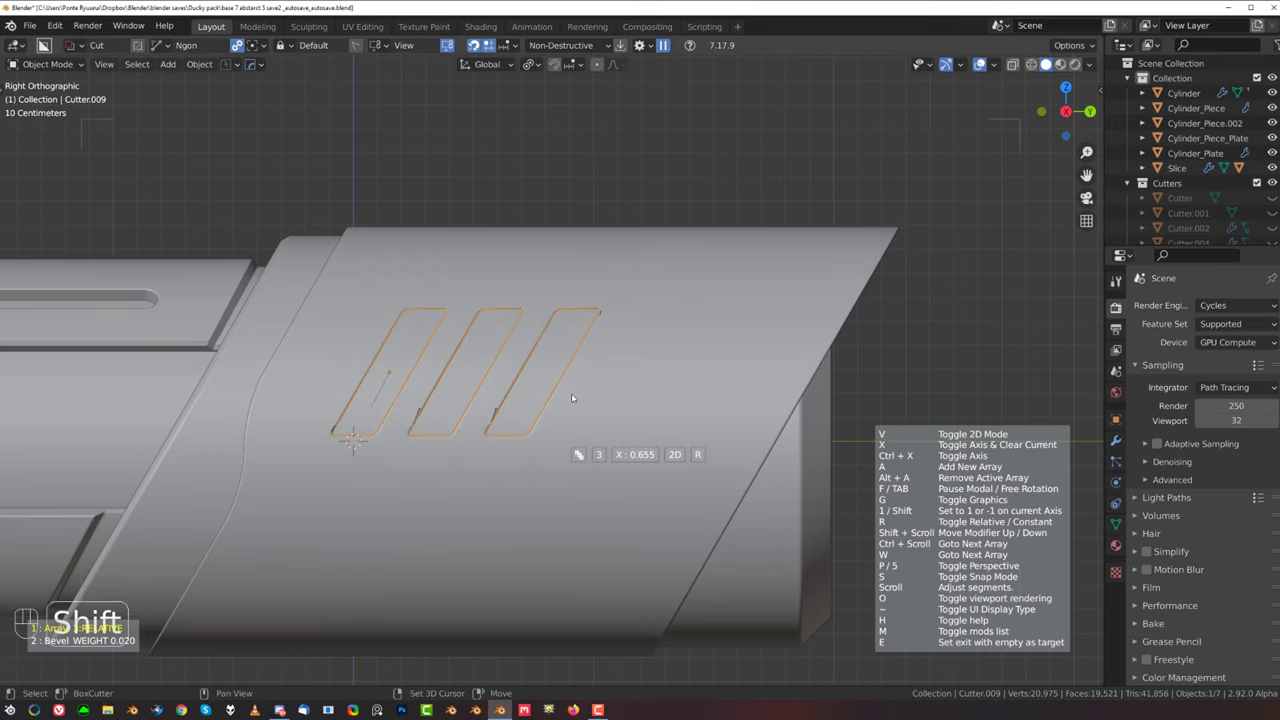
scroll(560, 398, "up", 1)
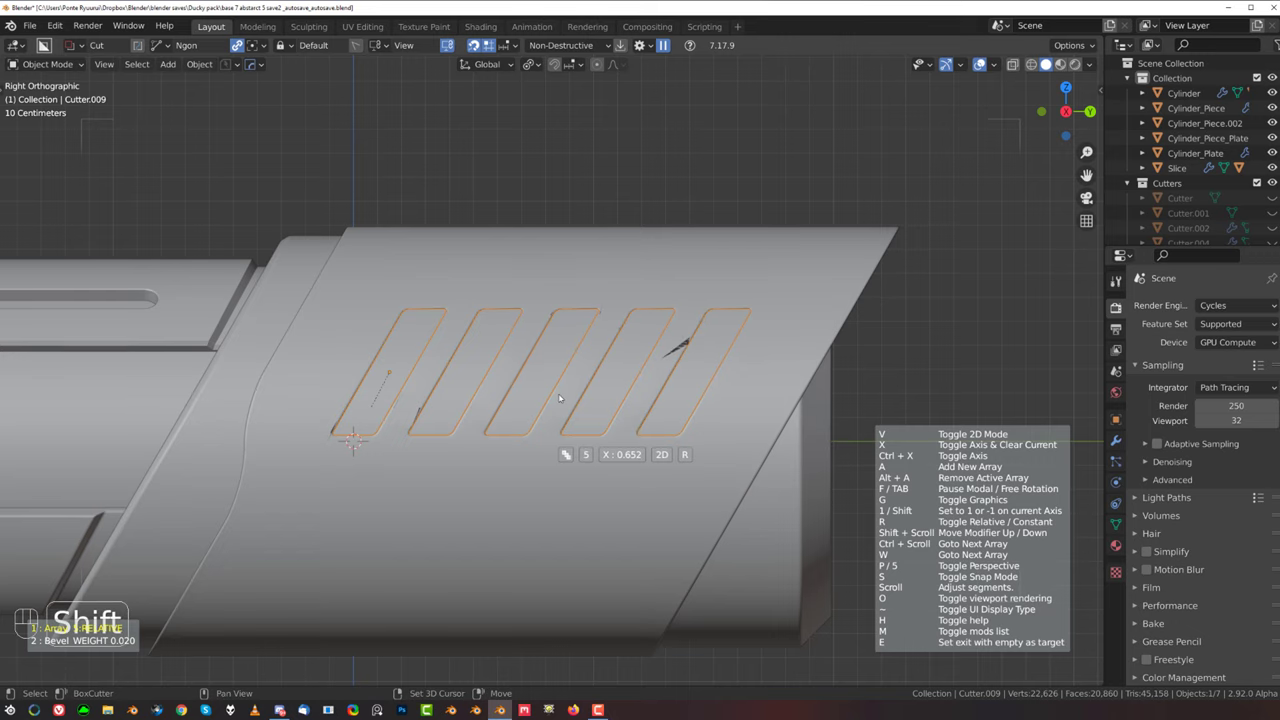
left_click(560, 398, "shift")
Step: Examine the row of slots on the plate for shading and bevel errors, with the cutters hidden
scroll(556, 396, "down", 5)
middle_click_drag(487, 358, 432, 384)
scroll(431, 383, "up", 2)
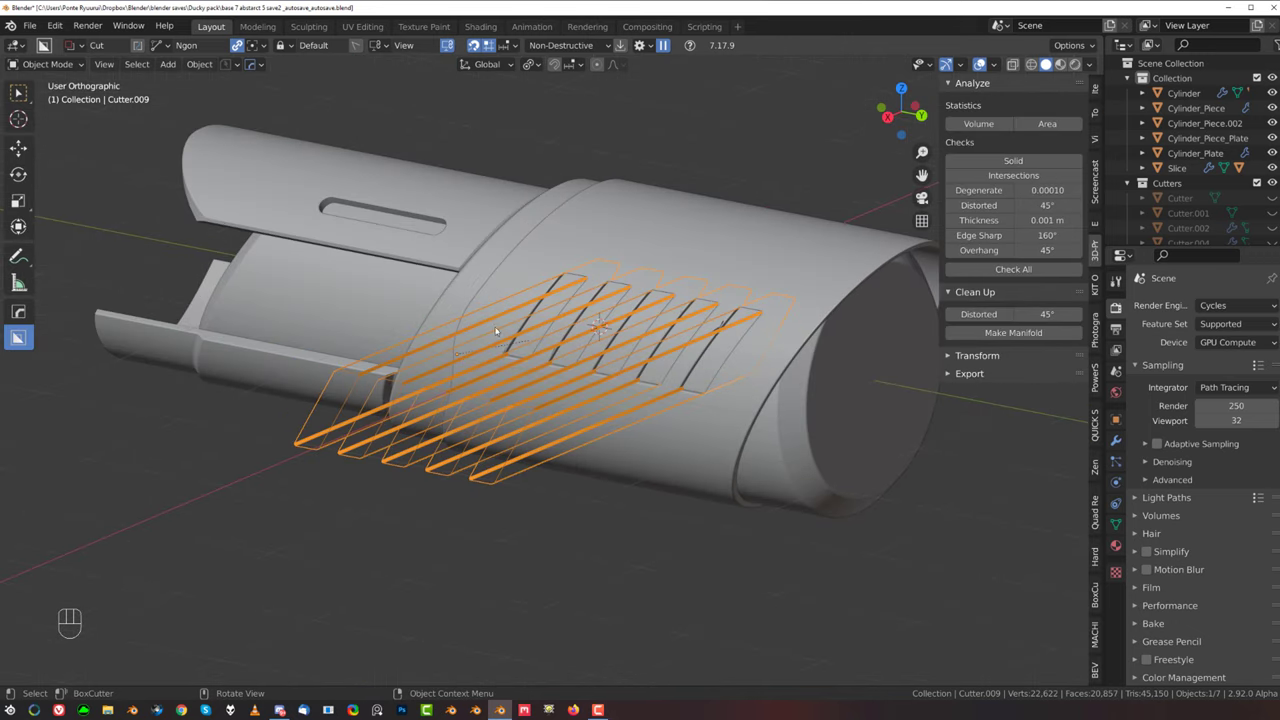
key("shift+2")
scroll(590, 350, "up", 3)
middle_click_drag(595, 352, 643, 354)
scroll(608, 365, "up", 2)
middle_click_drag(490, 368, 424, 376)
scroll(534, 380, "up", 2)
scroll(534, 380, "down", 4)
middle_click_drag(534, 380, 582, 368)
Step: Bring up the plate's boolean cutter with Bool Scroll and move it slightly along the global Y axis
left_click(632, 326)
key("q")
left_click(621, 363)
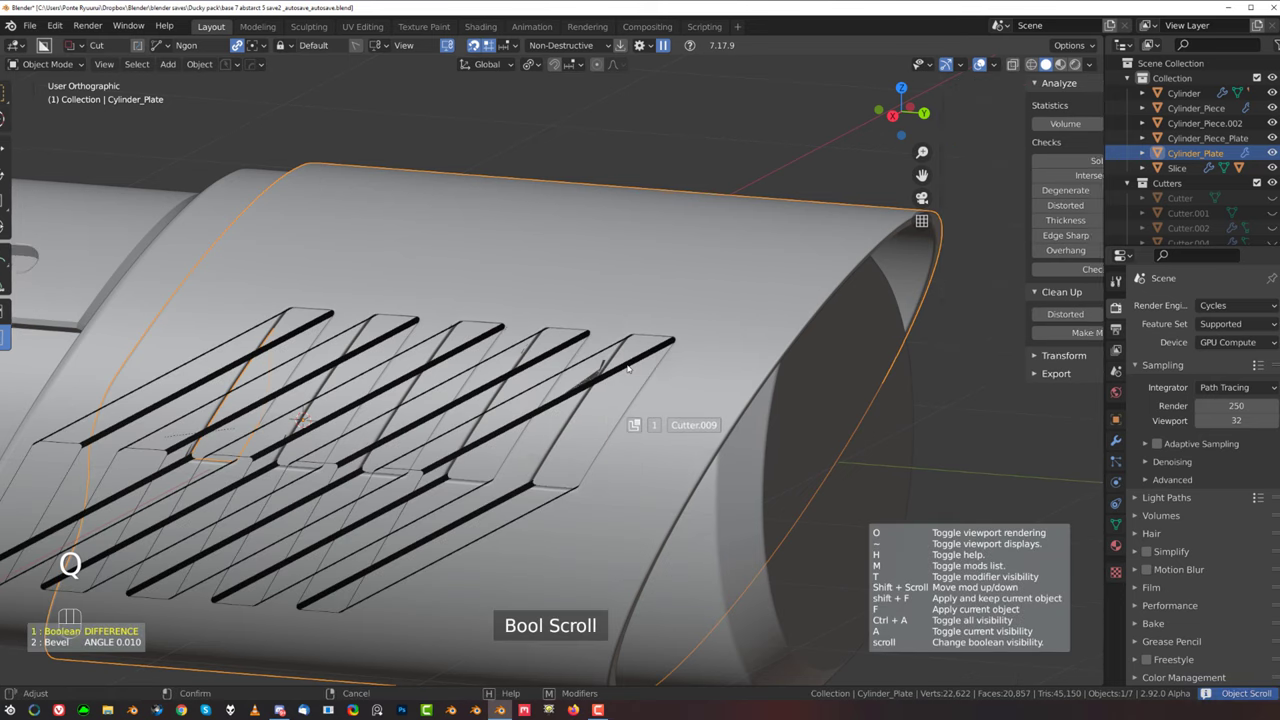
left_click(620, 388)
scroll(615, 390, "up", 2)
key("g")
key("y")
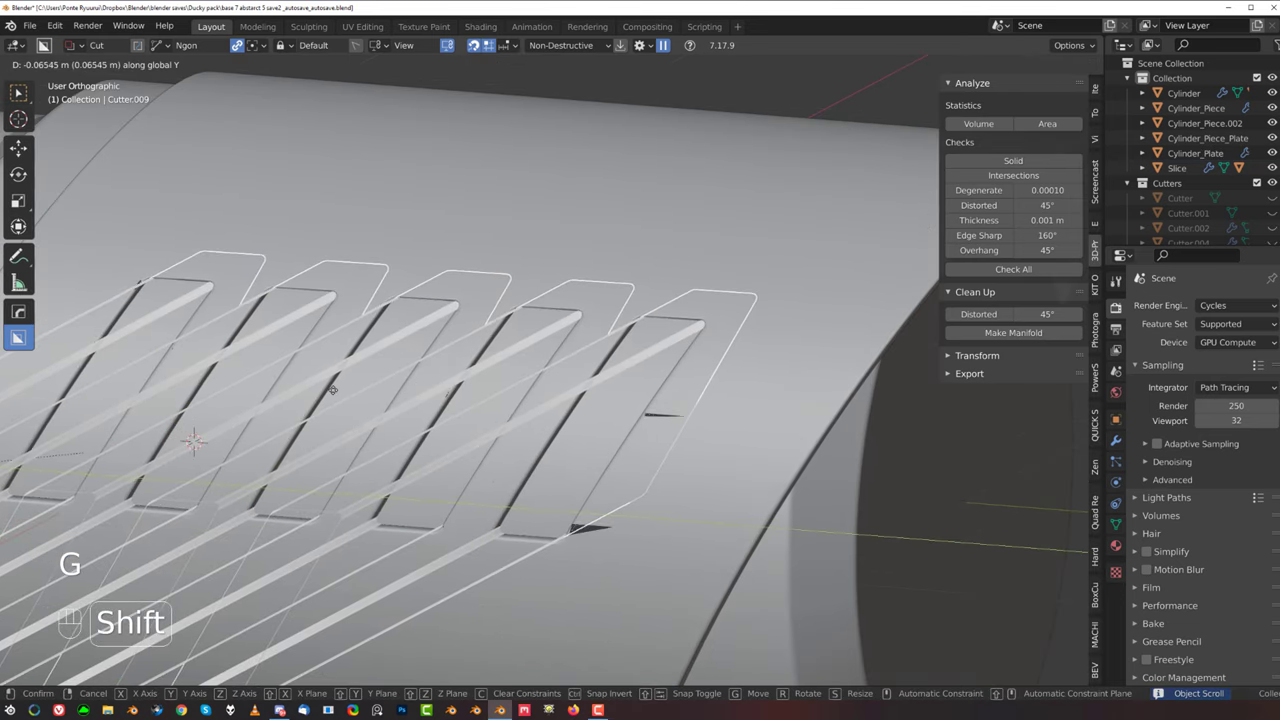
left_click(549, 398)
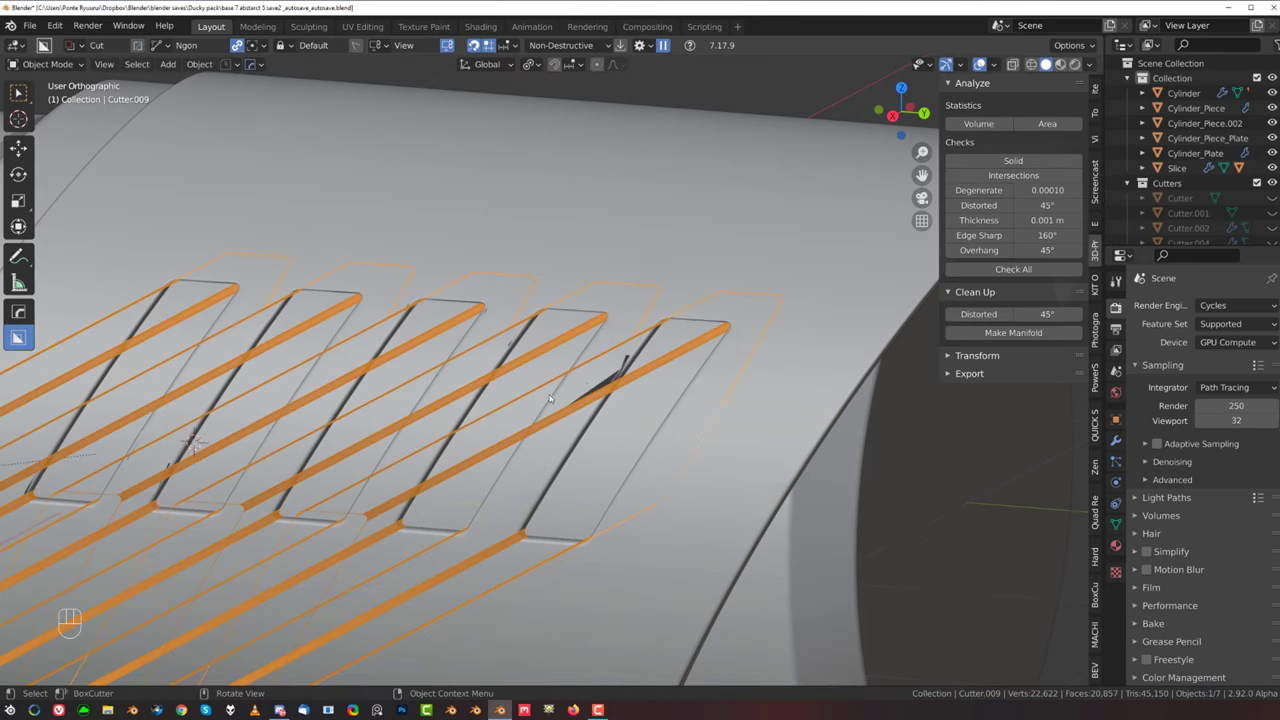
Step: Hide the cutters collection and apply the plate's boolean with Csharp
key("shift+2")
key("q")
left_click(535, 267, "ctrl")
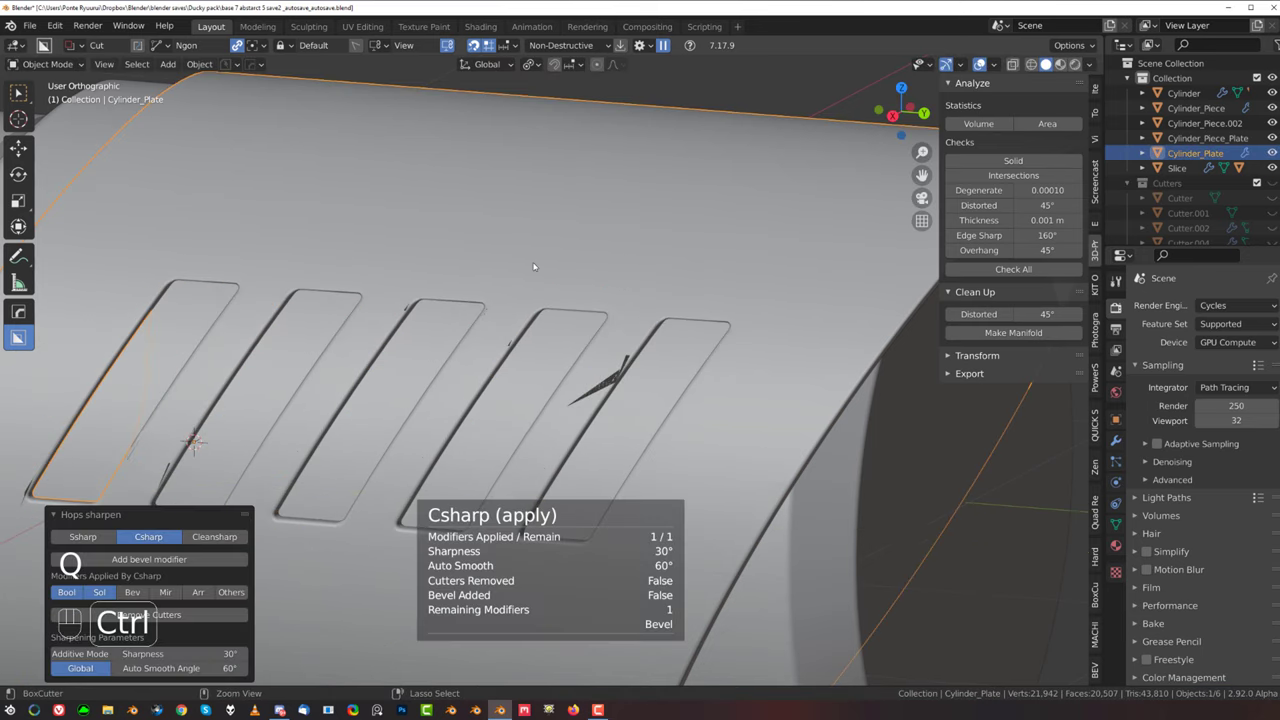
Step: Isolate the plate in Edit Mode and slide the vertex beside the fifth slot's edge away from it, factor about 0.232
key("slash")
scroll(520, 370, "up", 5)
middle_click_drag(599, 343, 431, 414, "shift")
key("Tab")
scroll(430, 414, "up", 4)
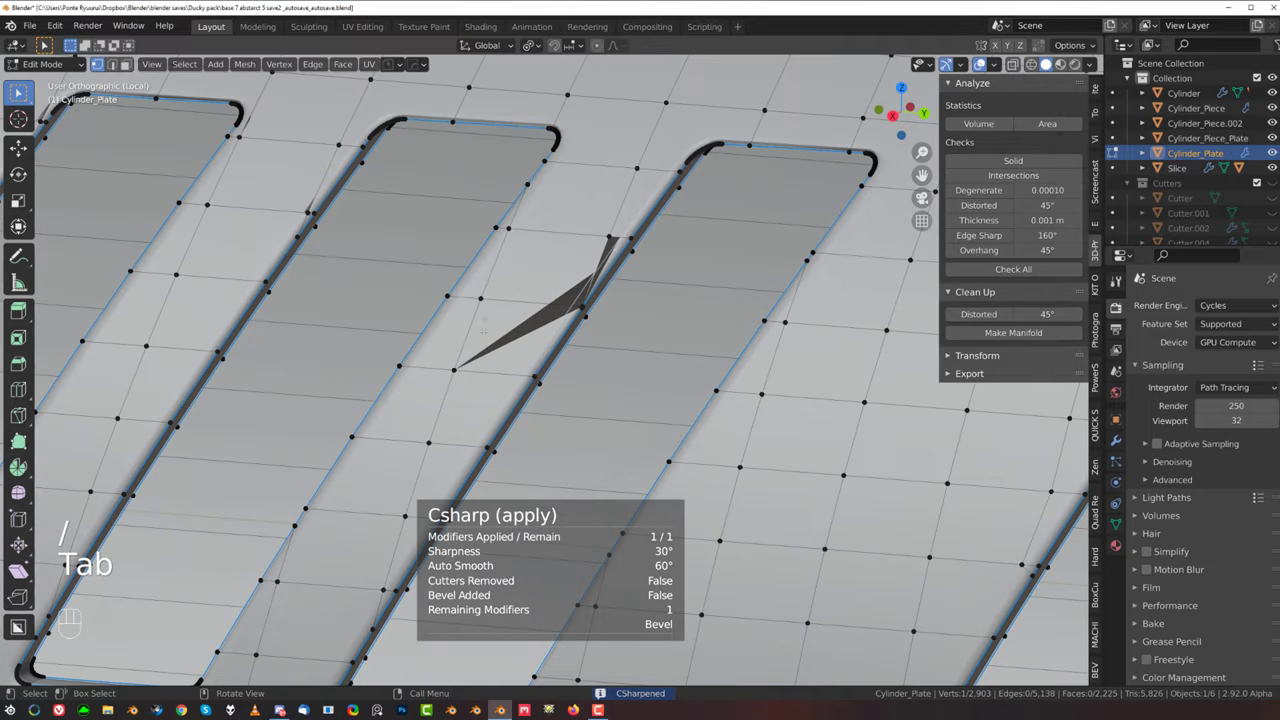
key("g")
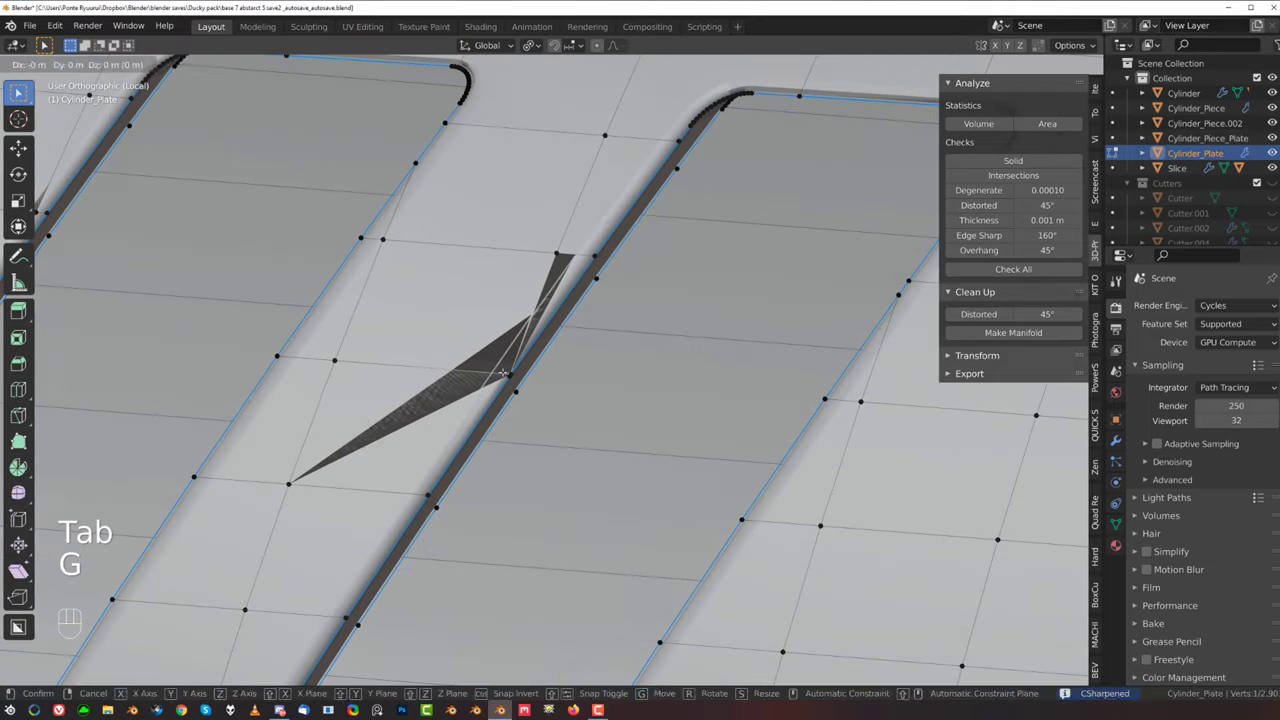
left_click(470, 372)
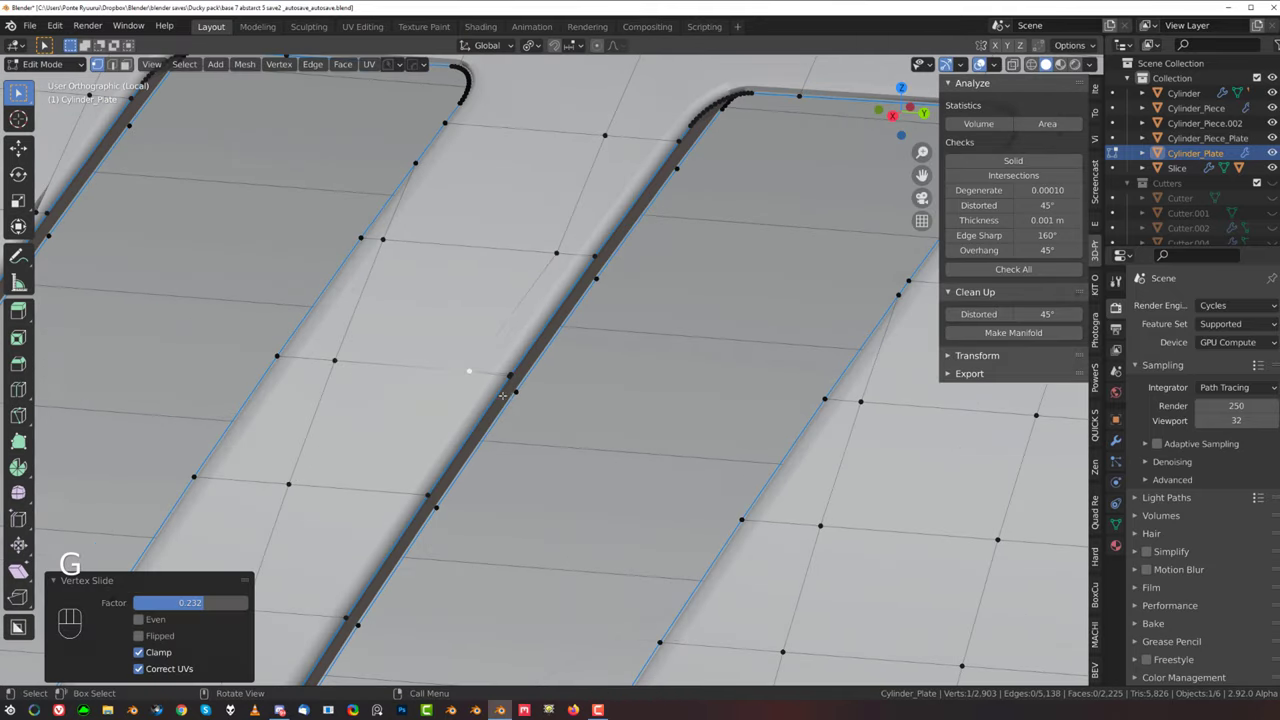
Step: Slide the neighbouring vertex on the fifth slot's rim down along the rim and return to Object Mode
left_click(517, 389)
key("g")
key("g")
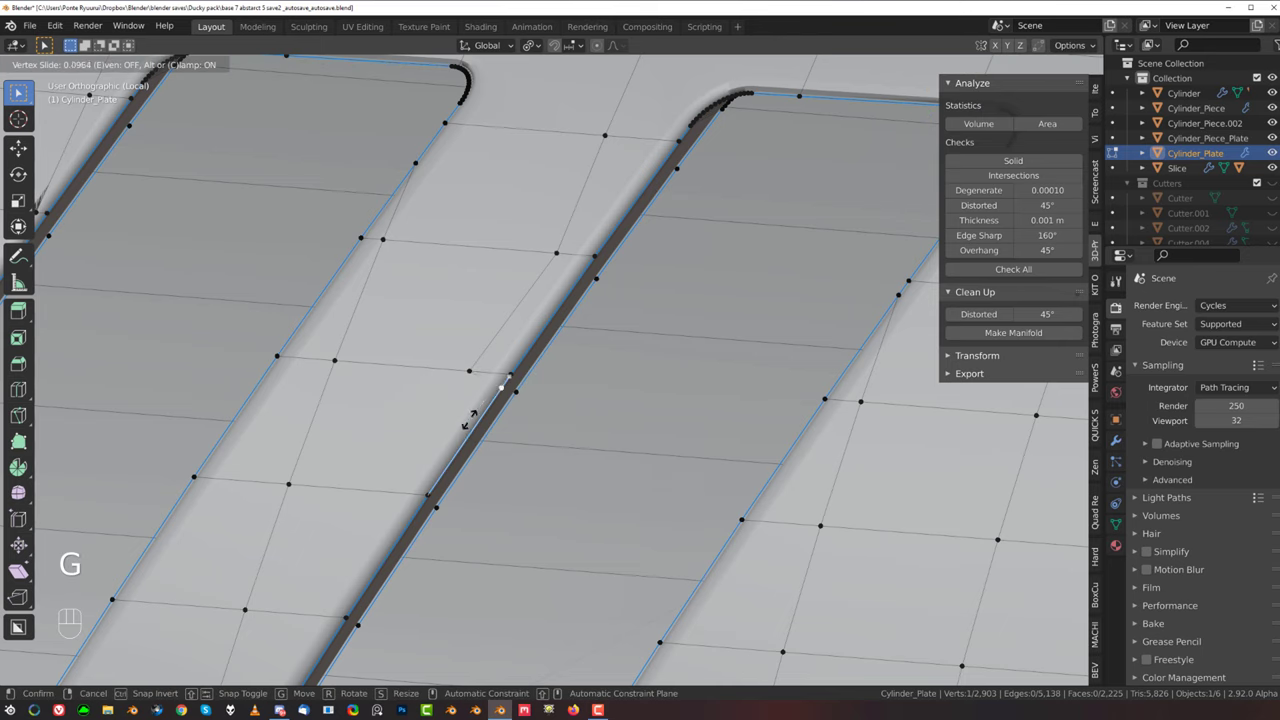
left_click(435, 458)
scroll(434, 490, "down", 5)
middle_click_drag(430, 525, 655, 259, "shift")
scroll(480, 398, "up", 3)
middle_click_drag(330, 430, 570, 370, "shift")
scroll(565, 370, "down", 3)
key("Tab")
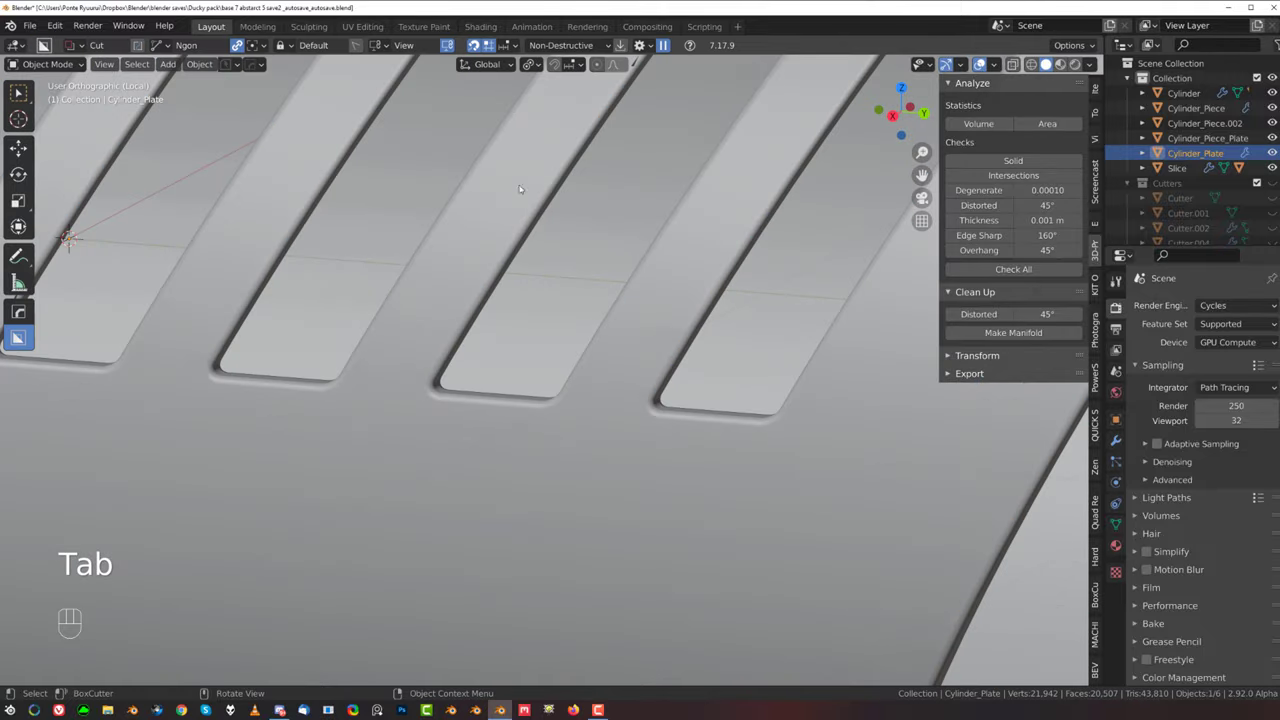
Step: Slide the two vertices beside the lower left edge of the second slot away from its rim
middle_click_drag(491, 304, 728, 504, "shift")
scroll(470, 430, "up", 5)
middle_click_drag(260, 475, 466, 345, "shift")
key("Tab")
scroll(460, 435, "up", 1)
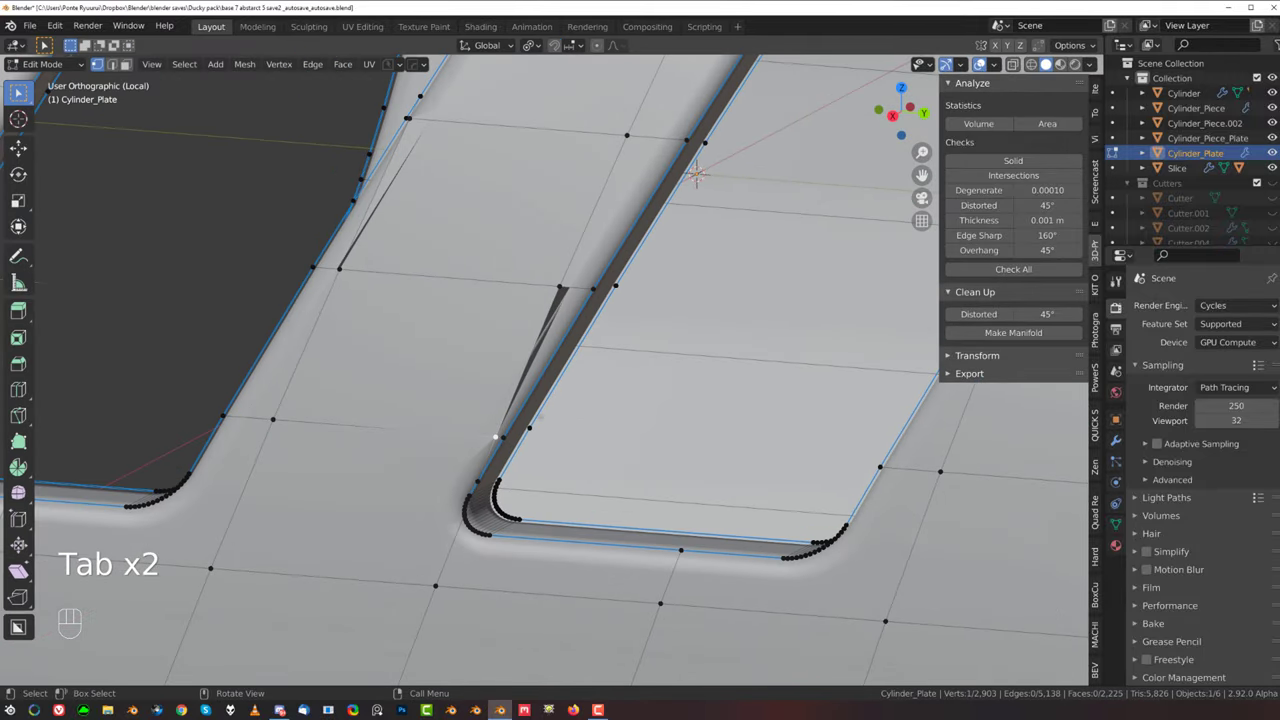
key("g")
key("g")
left_click(512, 416)
key("g")
key("g")
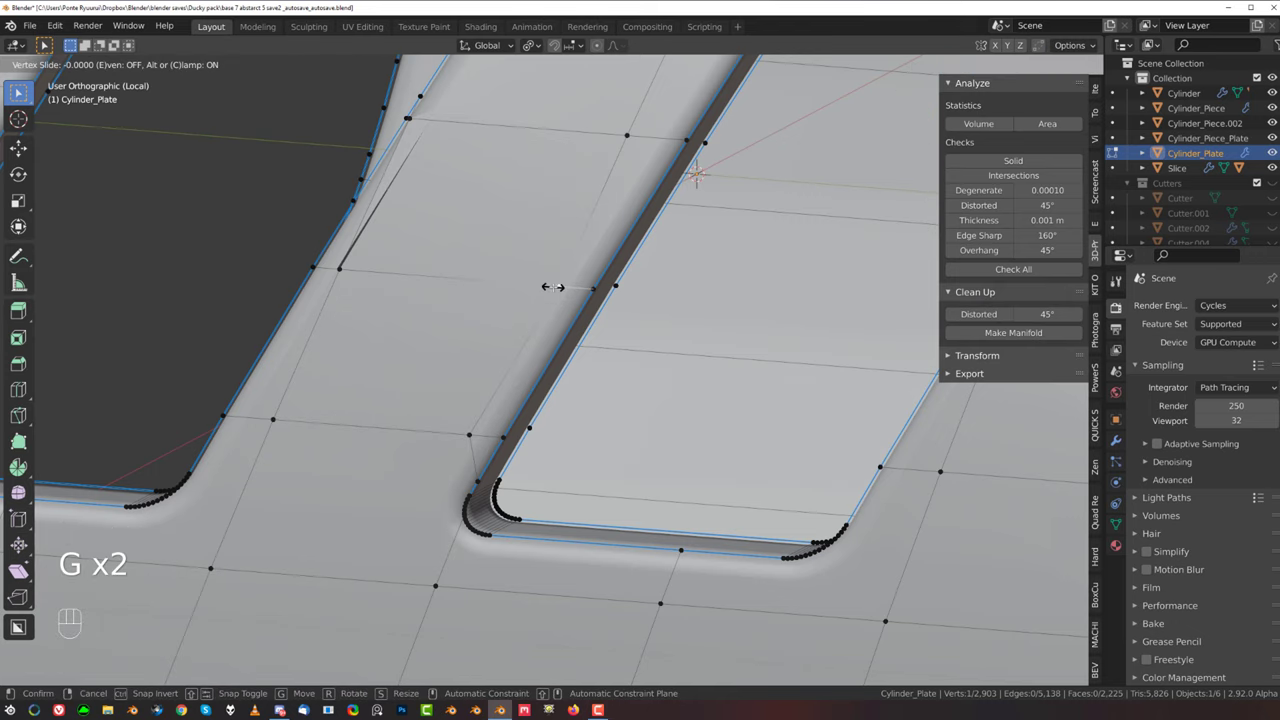
left_click(530, 286)
Step: Slide the vertices beside the first slot's right edge toward the second slot, then return to Object Mode
left_click(343, 269)
key("g")
key("g")
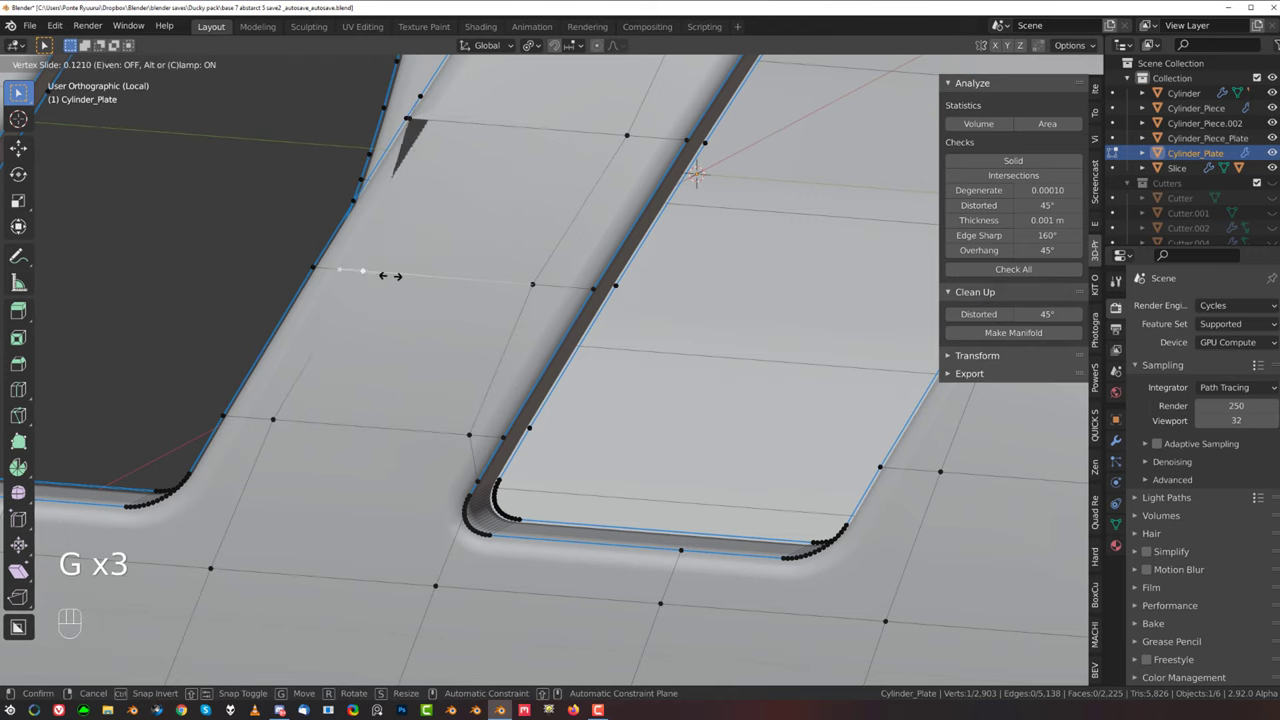
left_click(415, 275)
left_click(420, 123)
key("g")
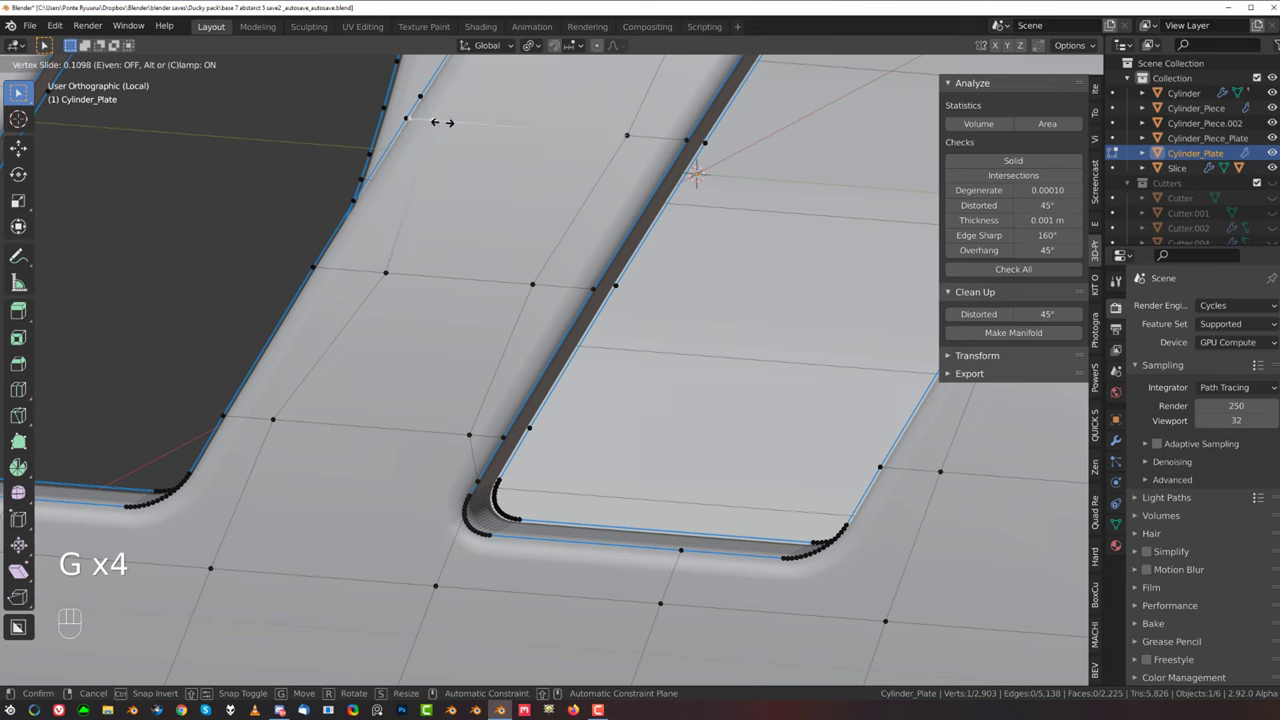
left_click(442, 122)
scroll(442, 126, "down", 2)
left_click(443, 302)
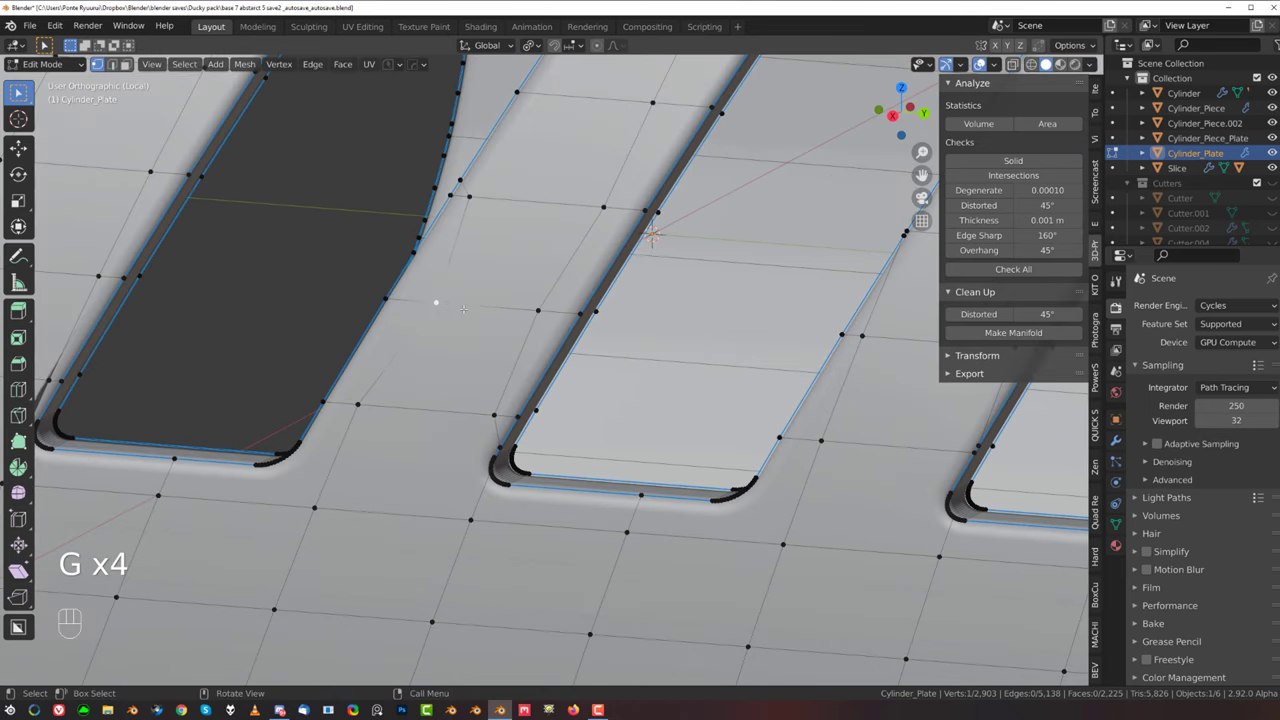
key("g")
key("g")
left_click(436, 308)
key("Tab")
scroll(446, 300, "down", 3)
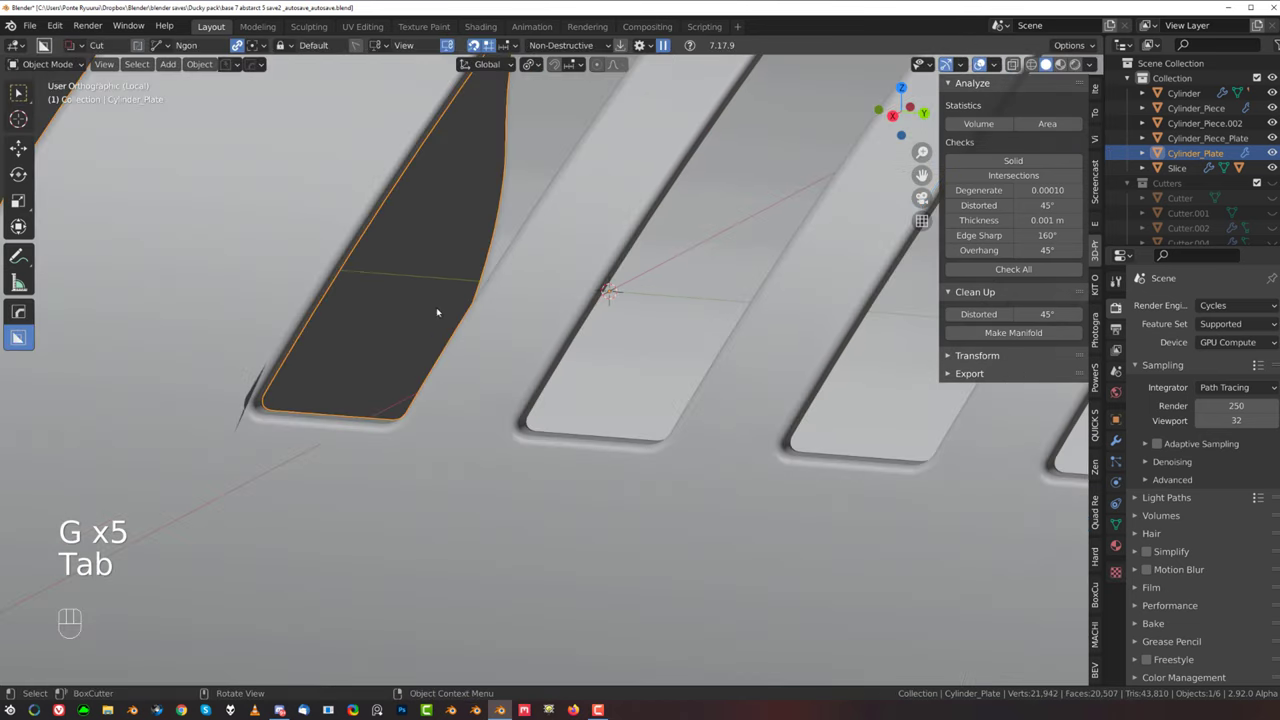
Step: Slide the vertex beside the first slot's lower left corner outward by a factor of about 0.15
middle_click_drag(446, 300, 651, 326, "shift")
scroll(560, 345, "up", 4)
key("Tab")
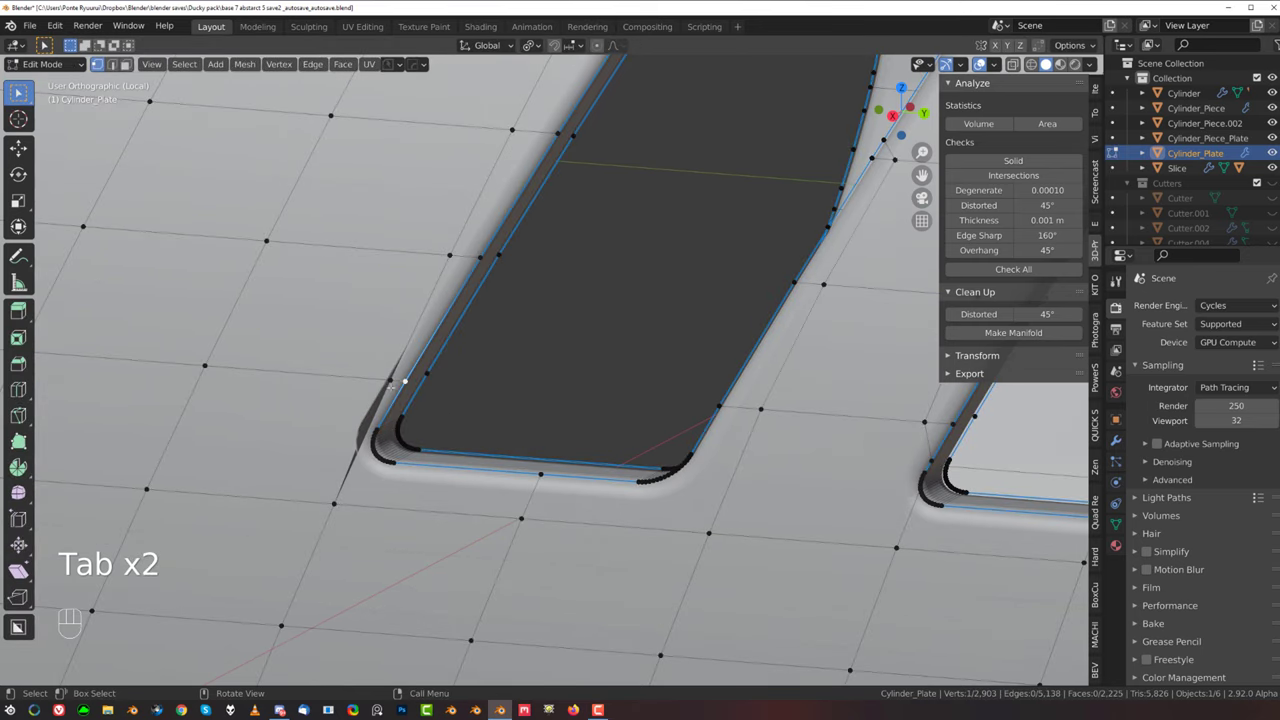
key("g")
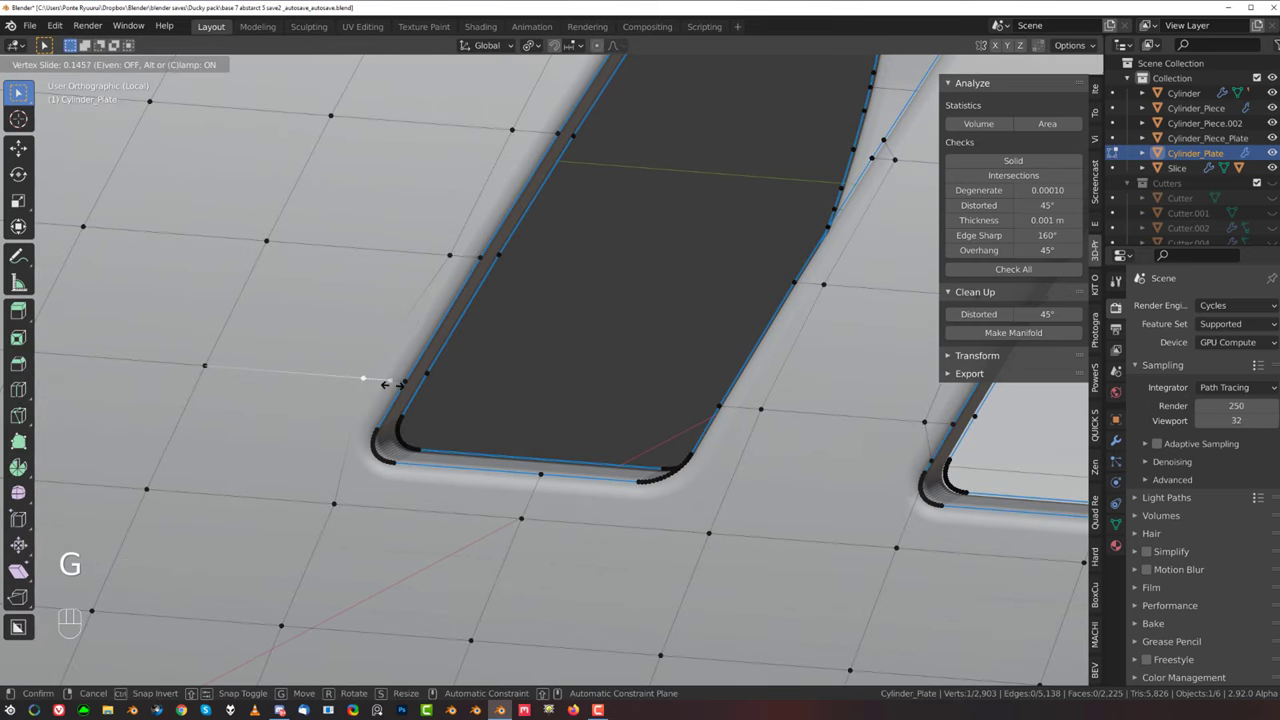
left_click(393, 385)
key("Tab")
scroll(442, 173, "down", 5)
middle_click_drag(626, 312, 427, 407, "shift")
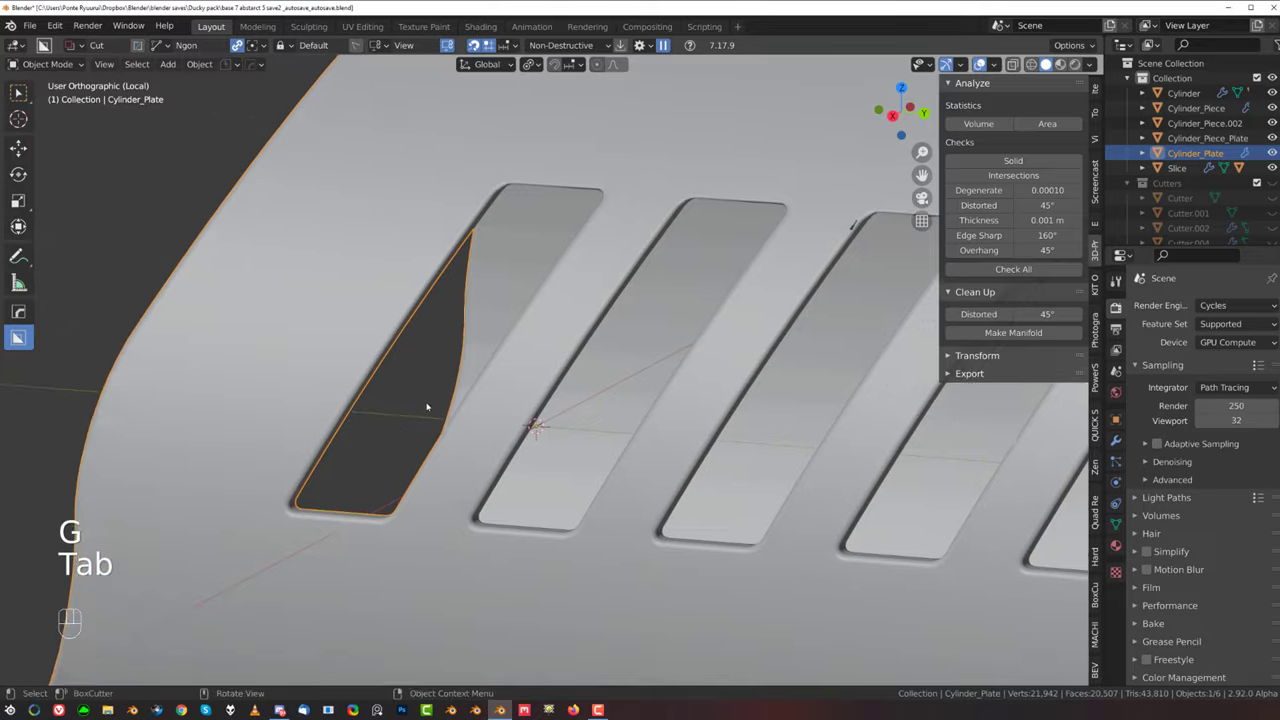
Step: Slide the vertex beside the third slot's upper left corner away from the rim, factor 0.095
middle_click_drag(825, 261, 506, 394, "shift")
scroll(506, 394, "up", 10)
key("Tab")
left_click(443, 333)
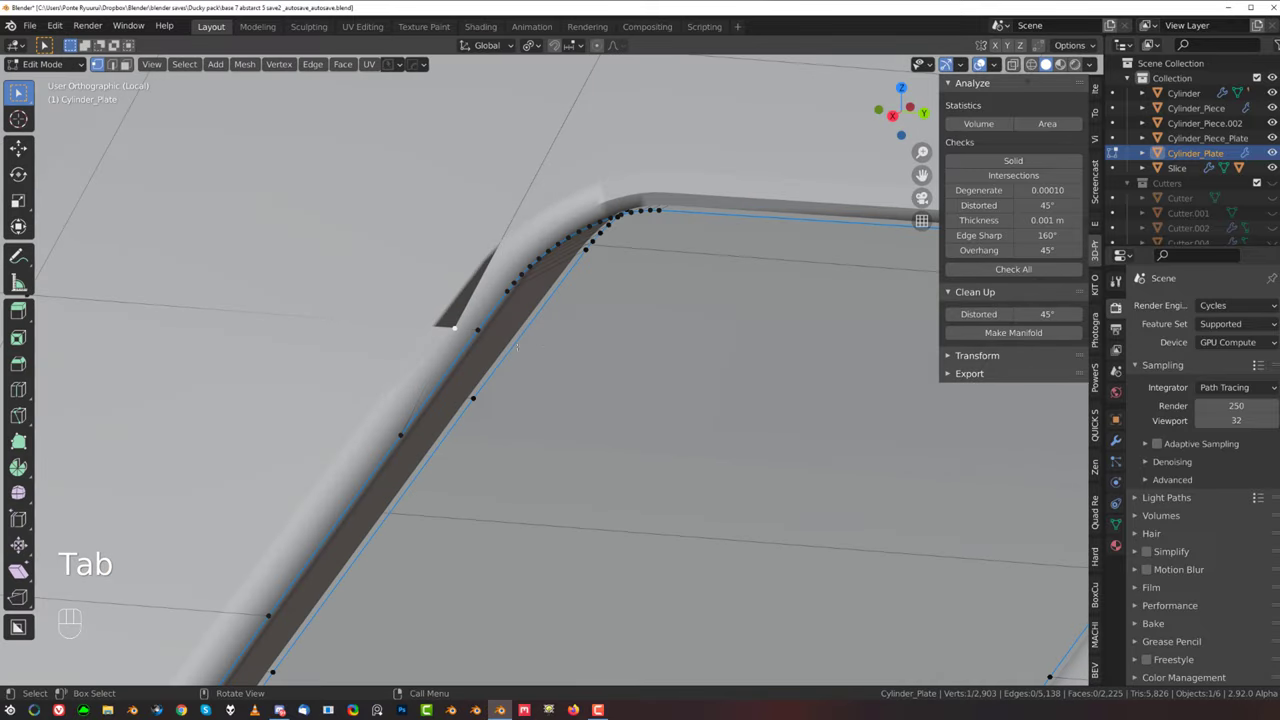
key("g")
key("g")
left_click(507, 347)
scroll(549, 366, "down", 4)
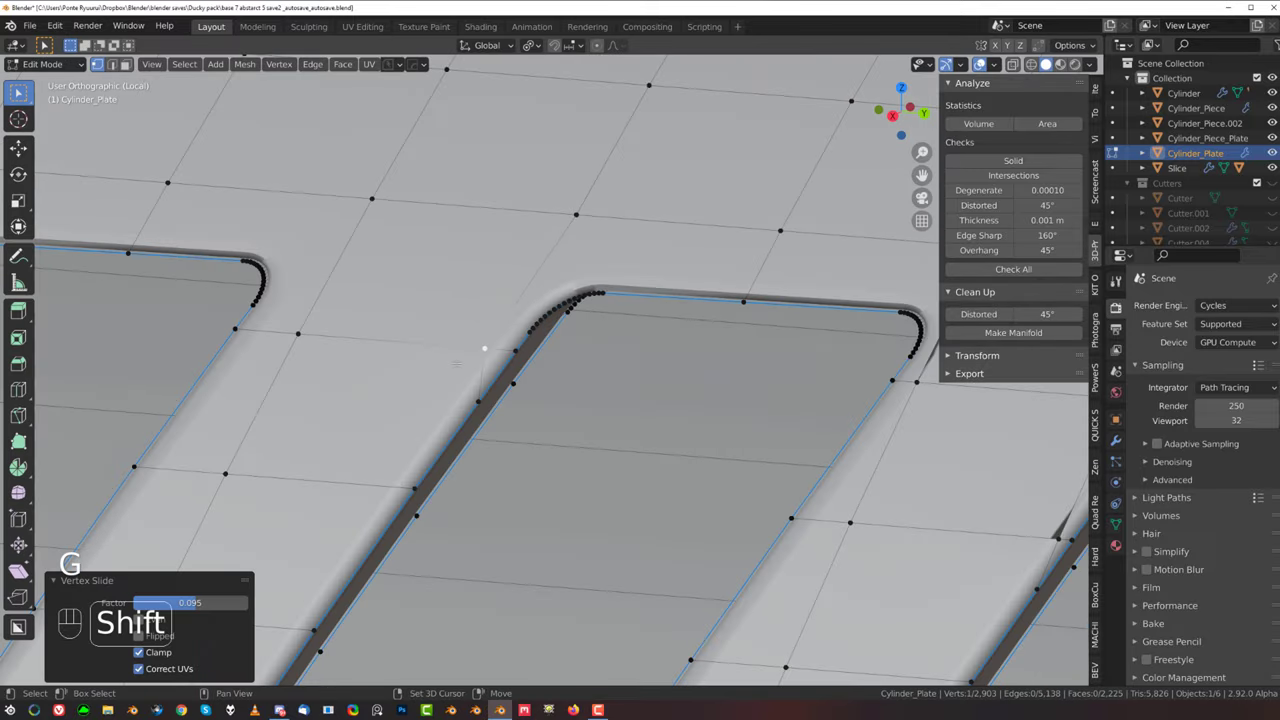
Step: In Object Mode, set the limit method of the plate's Bevel modifier to Weight
middle_click_drag(457, 364, 283, 416, "shift")
scroll(270, 408, "up", 5)
key("Tab")
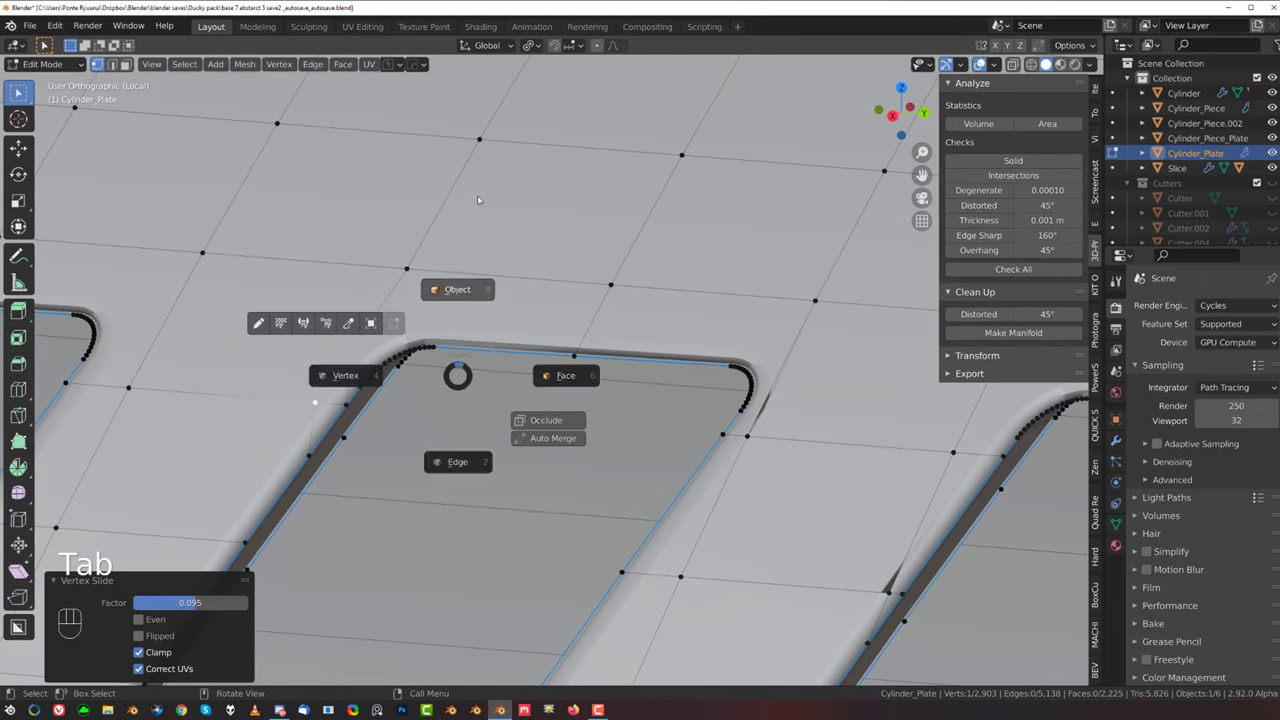
key("ctrl+grave")
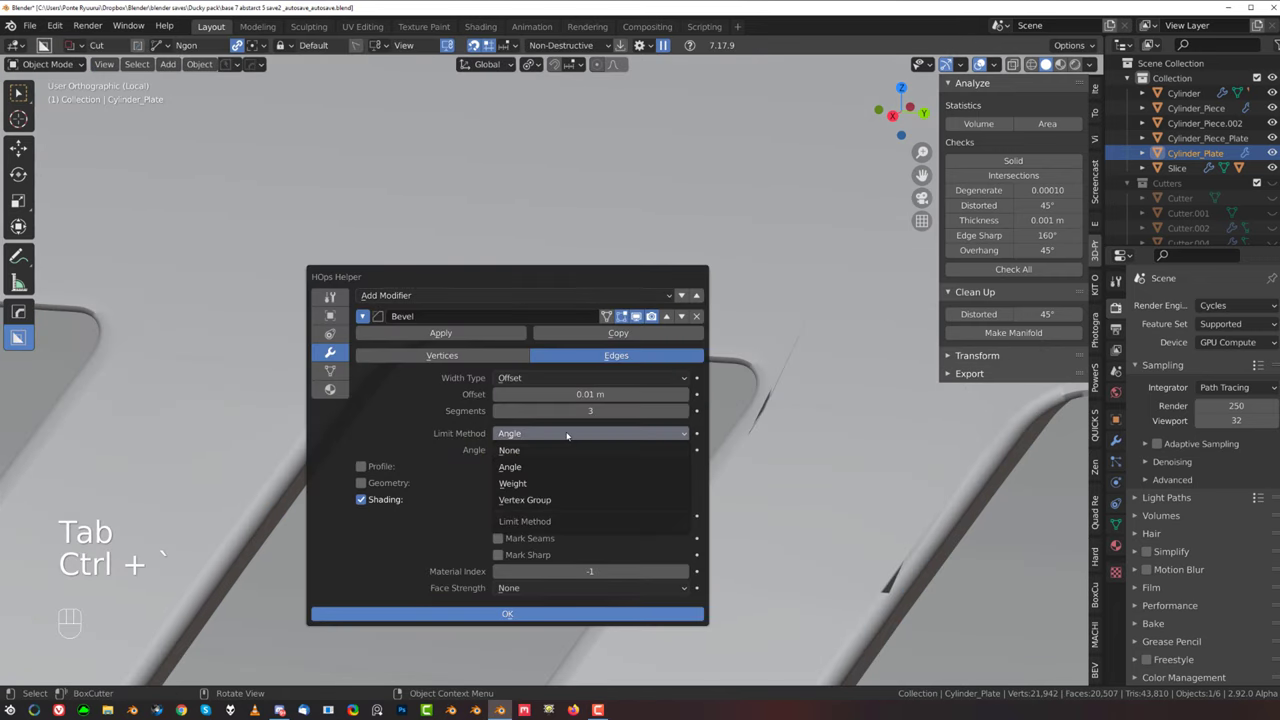
left_click(534, 482)
left_click(546, 250)
scroll(456, 329, "up", 5)
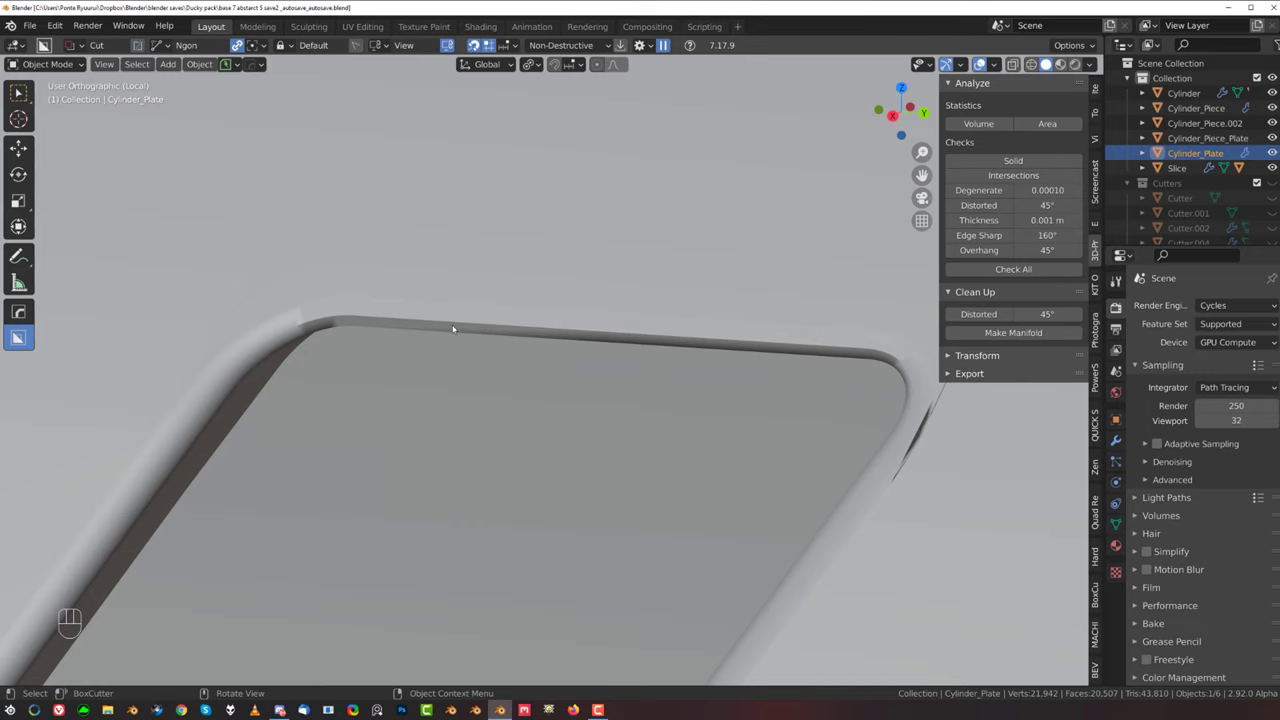
Step: Adjust the plate's Bevel modifier to 5 segments and a width of 0.012
key("Tab")
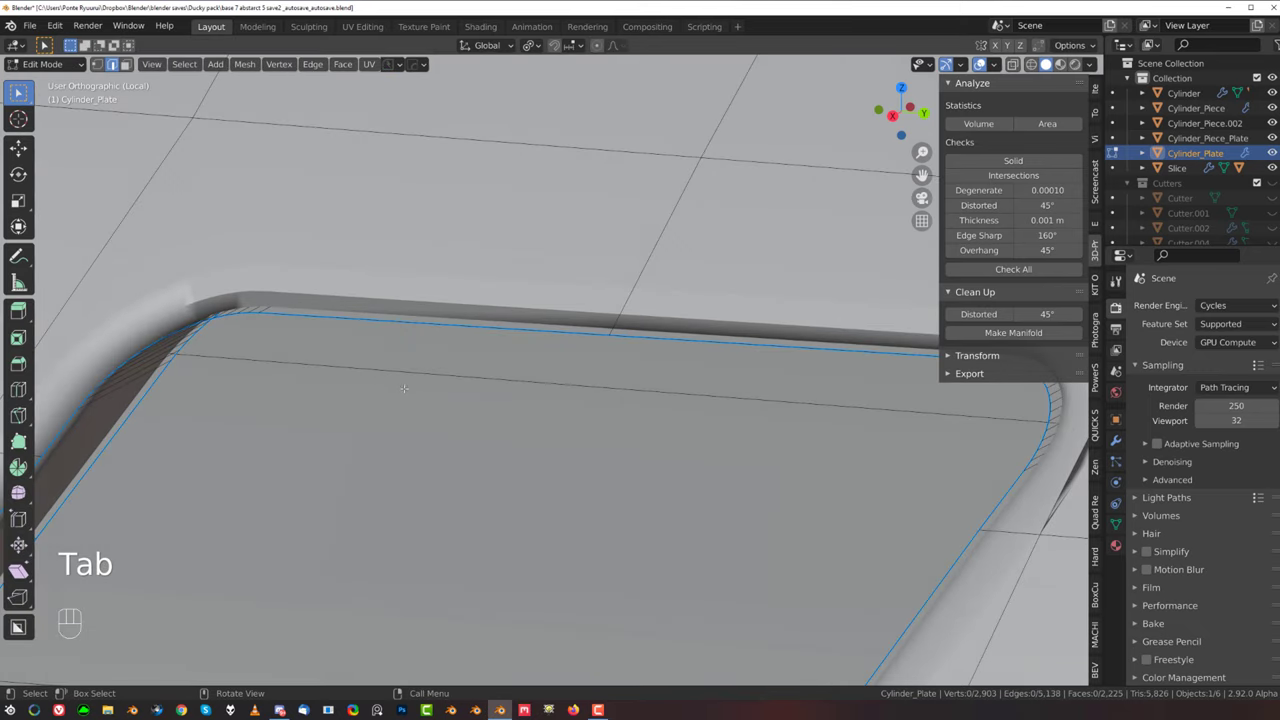
key("Tab")
middle_click_drag(387, 314, 383, 471, "shift")
scroll(412, 398, "down", 5)
scroll(469, 369, "up", 6)
middle_click_drag(369, 353, 369, 407, "shift")
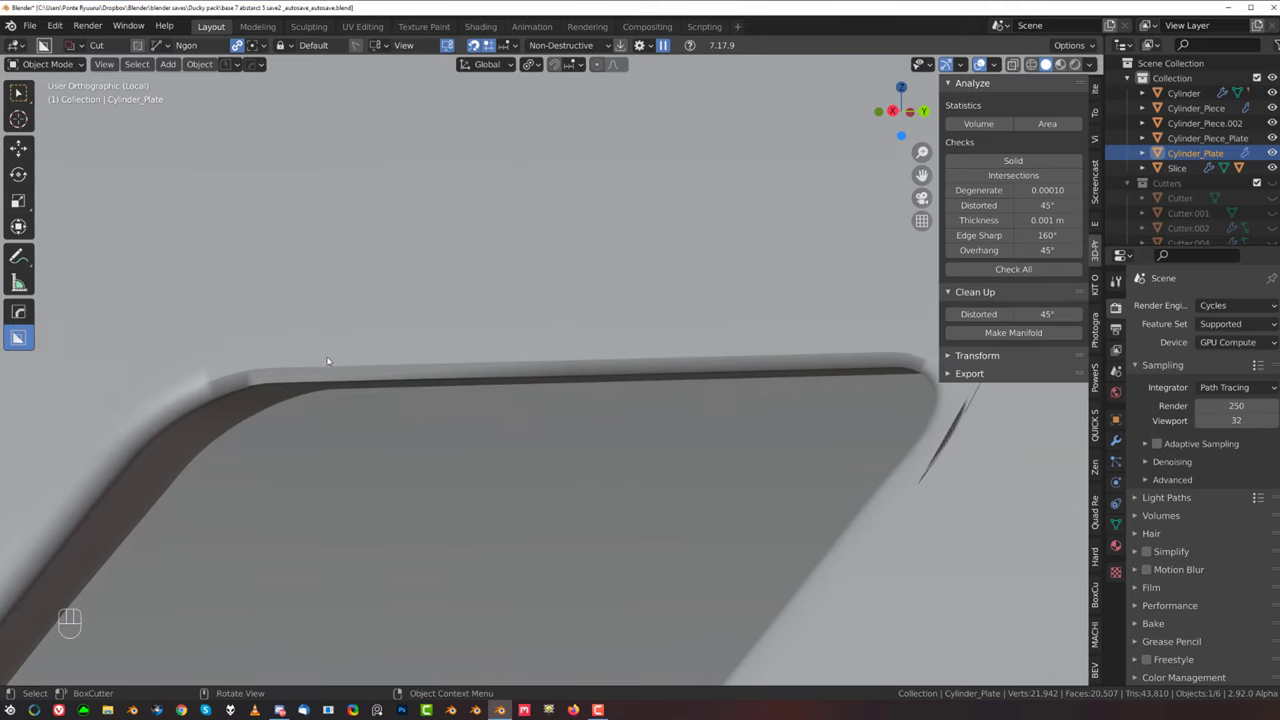
key("q")
left_click(477, 371)
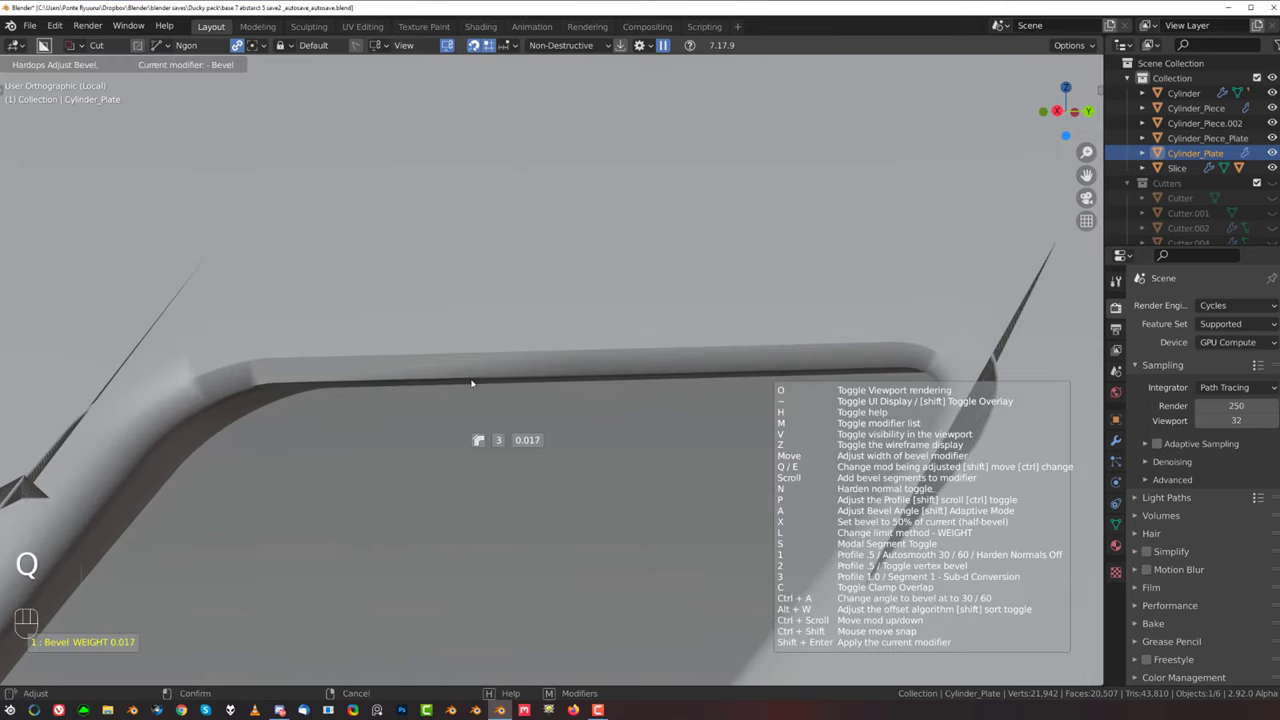
scroll(477, 385, "up", 2)
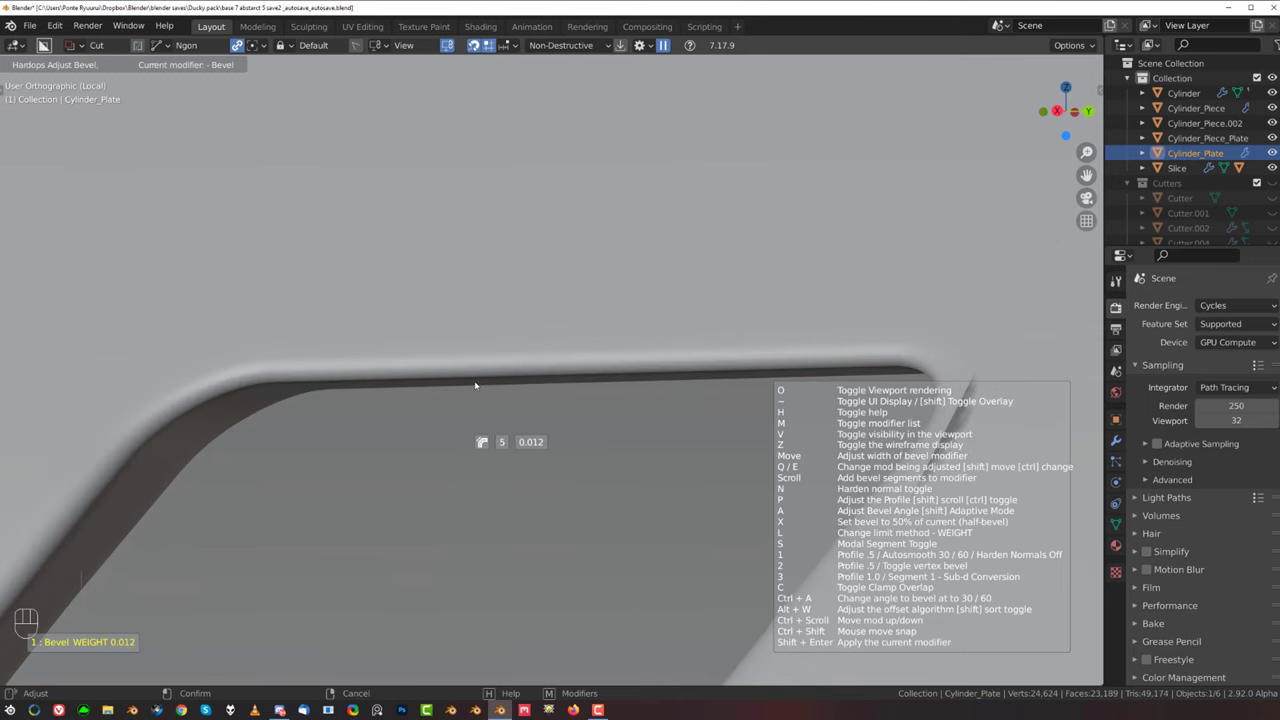
left_click(476, 385)
Step: In Edit Mode, slide the vertex beside the middle slot's upper right corner away from the rim, factor 0.088
scroll(490, 430, "down", 5)
middle_click_drag(580, 436, 460, 440, "shift")
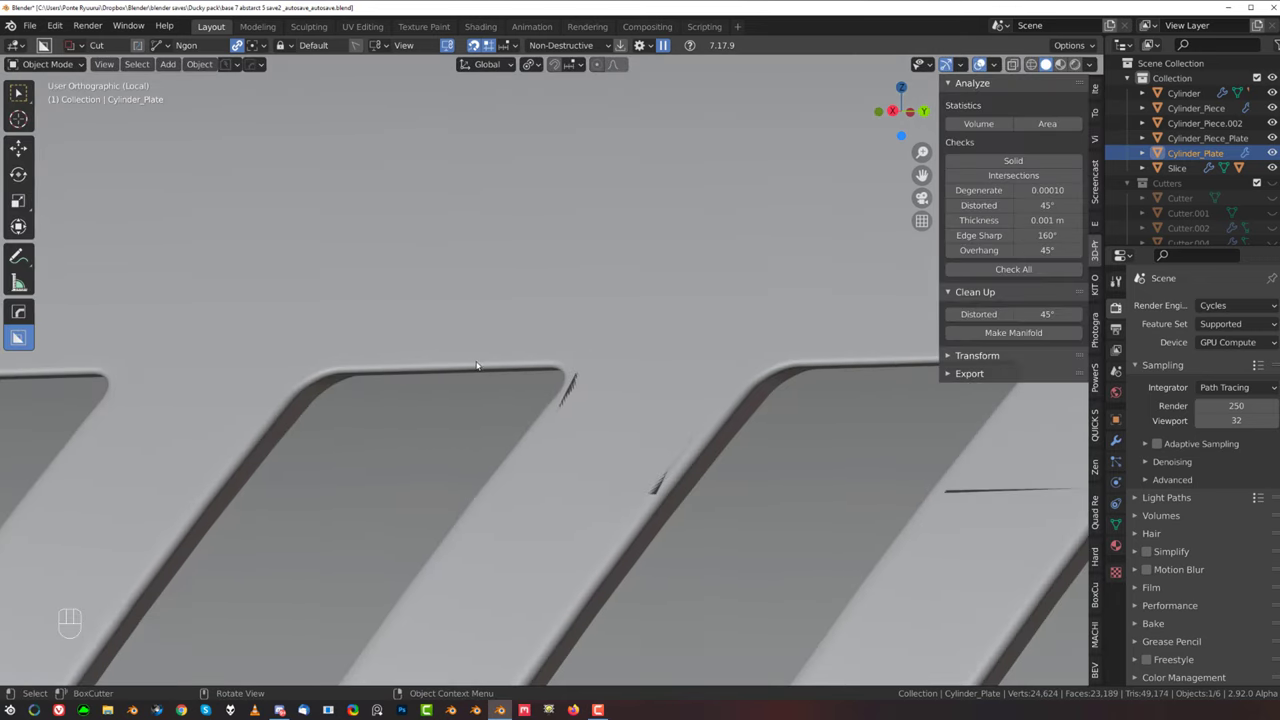
scroll(460, 440, "up", 3)
key("Tab")
scroll(578, 470, "up", 3)
key("g")
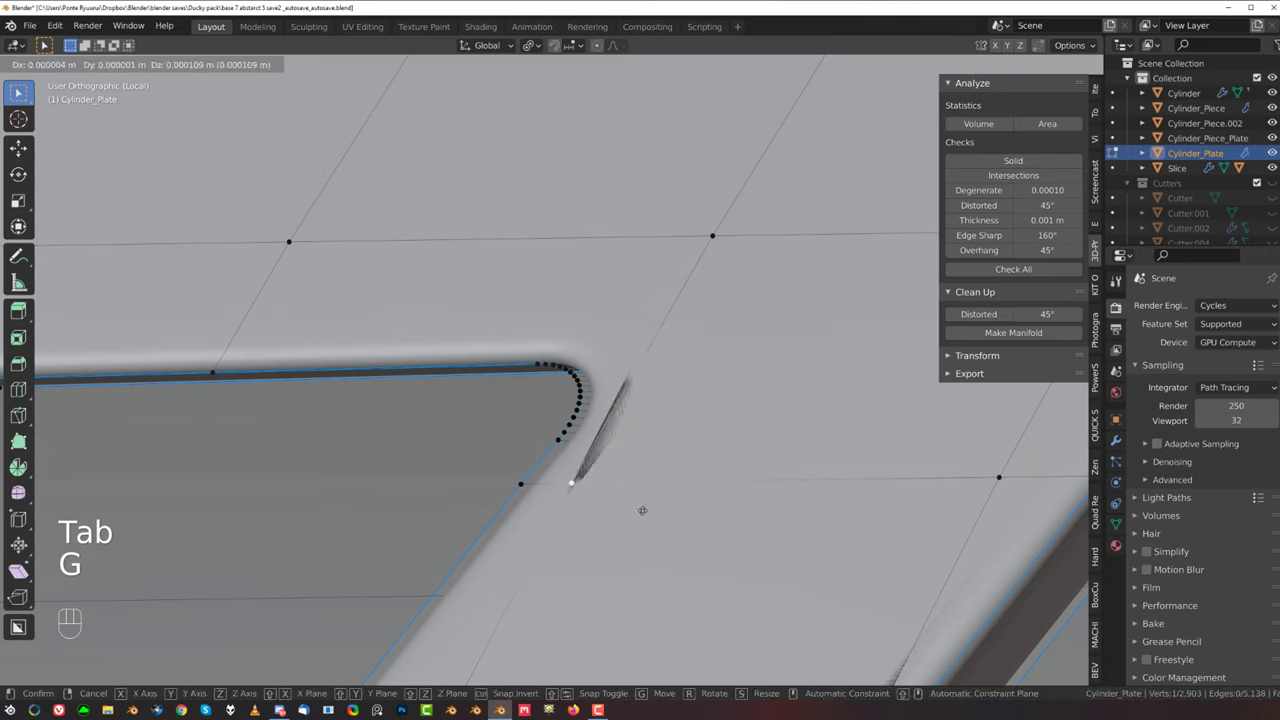
left_click(680, 516)
Step: Slide the vertex beside the upper part of the fourth slot's left edge away from the slot, factor about 0.113
scroll(563, 394, "down", 10)
middle_click_drag(540, 285, 567, 211, "shift")
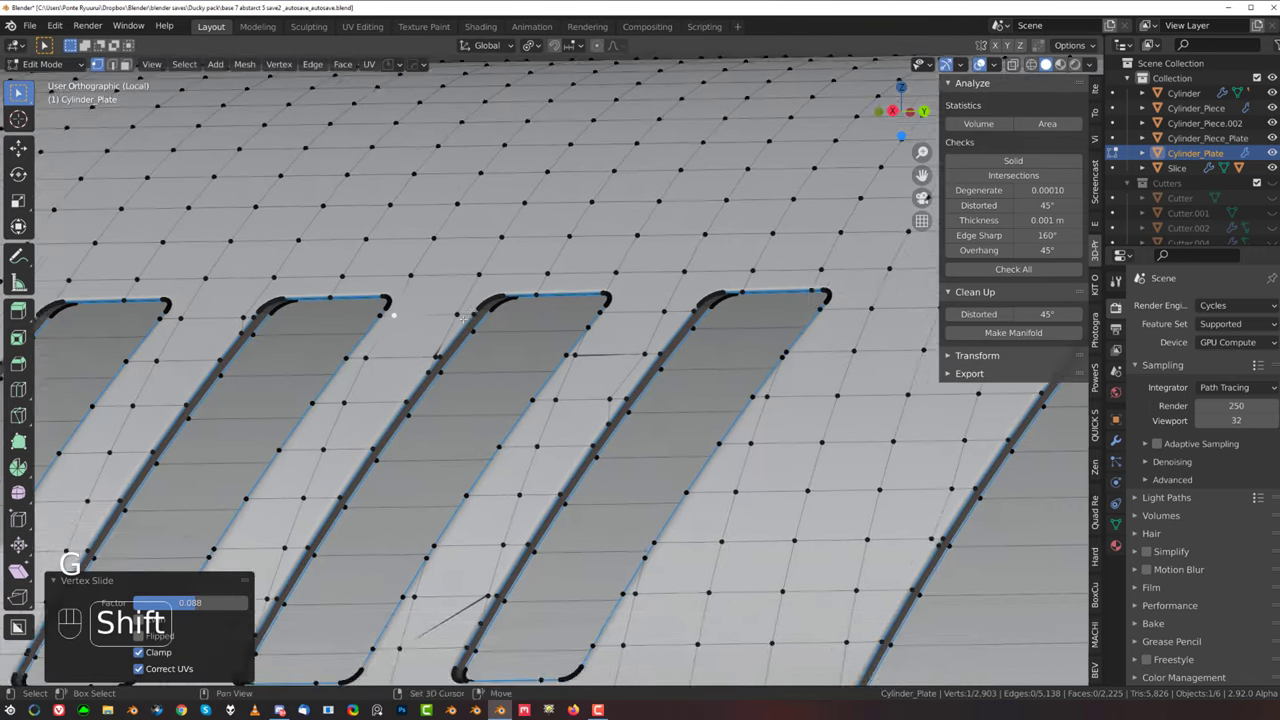
scroll(567, 209, "up", 2)
key("Tab")
scroll(740, 364, "up", 4)
key("Tab")
middle_click_drag(137, 327, 347, 384, "shift")
scroll(347, 384, "up", 2)
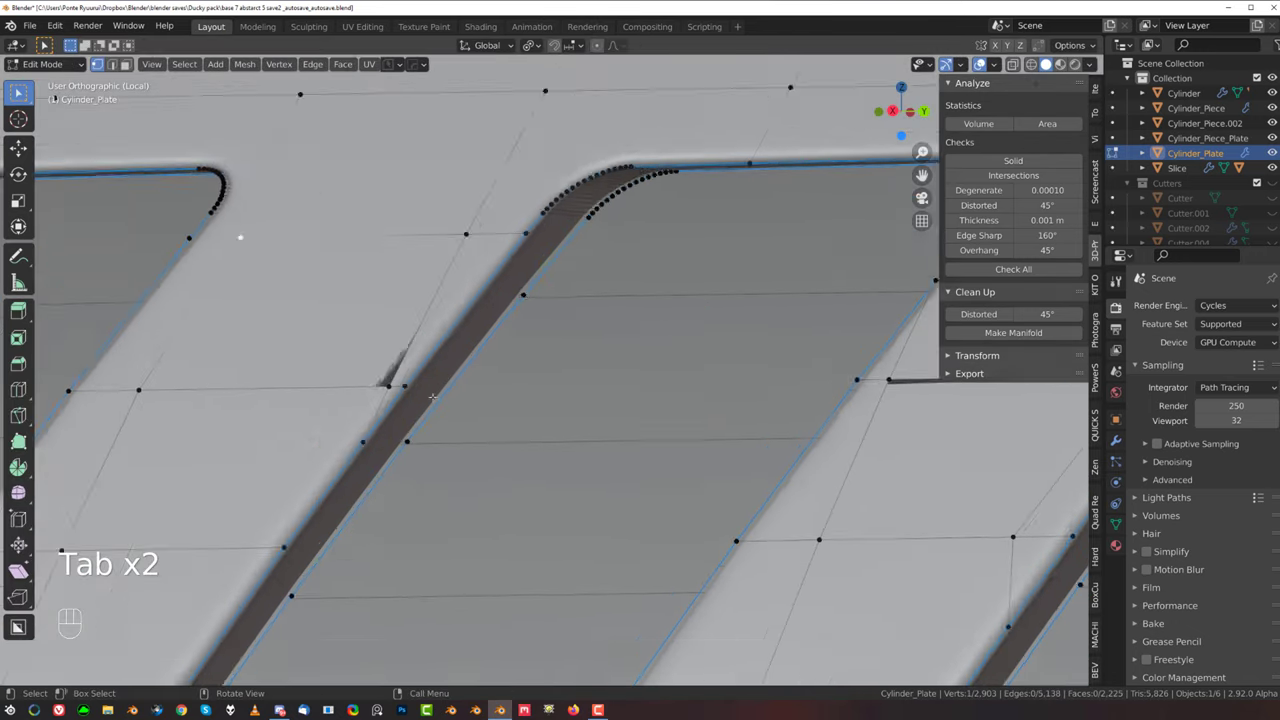
key("g")
key("g")
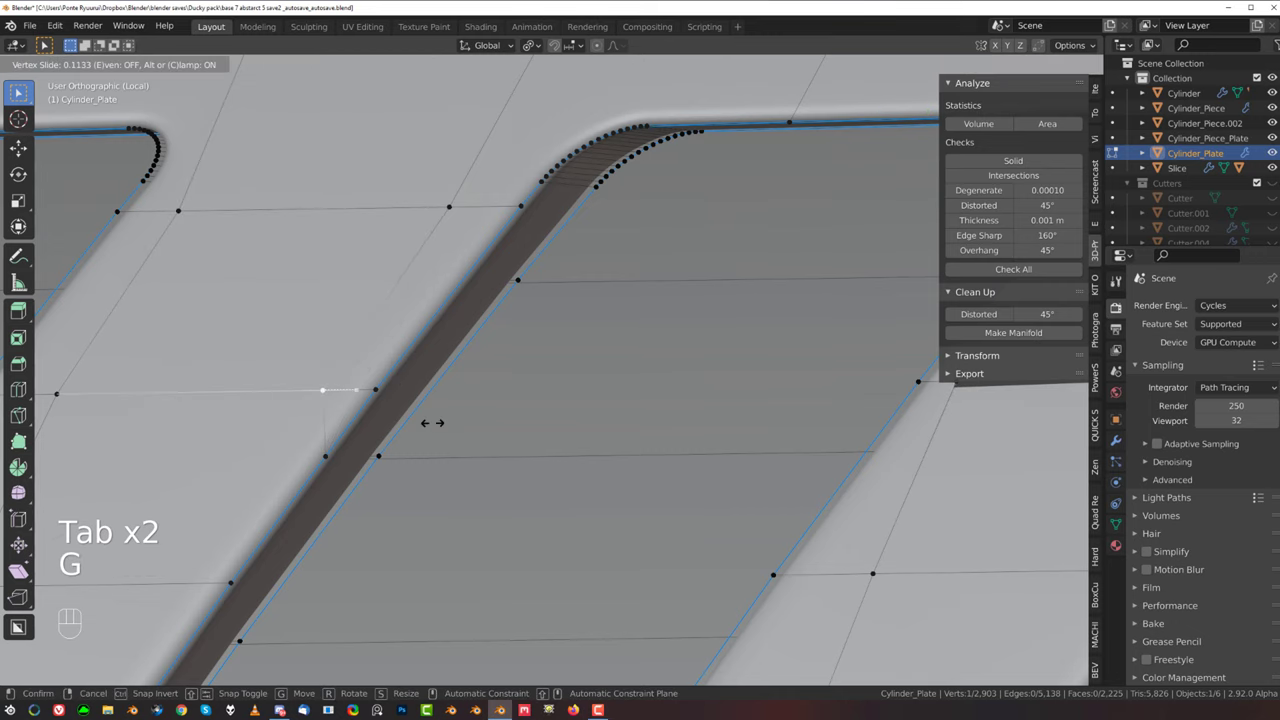
left_click(432, 423)
Step: Slide the vertex beside the fourth slot's upper right edge outward by a factor of about 0.156
scroll(732, 435, "down", 2)
left_click(785, 377)
key("g")
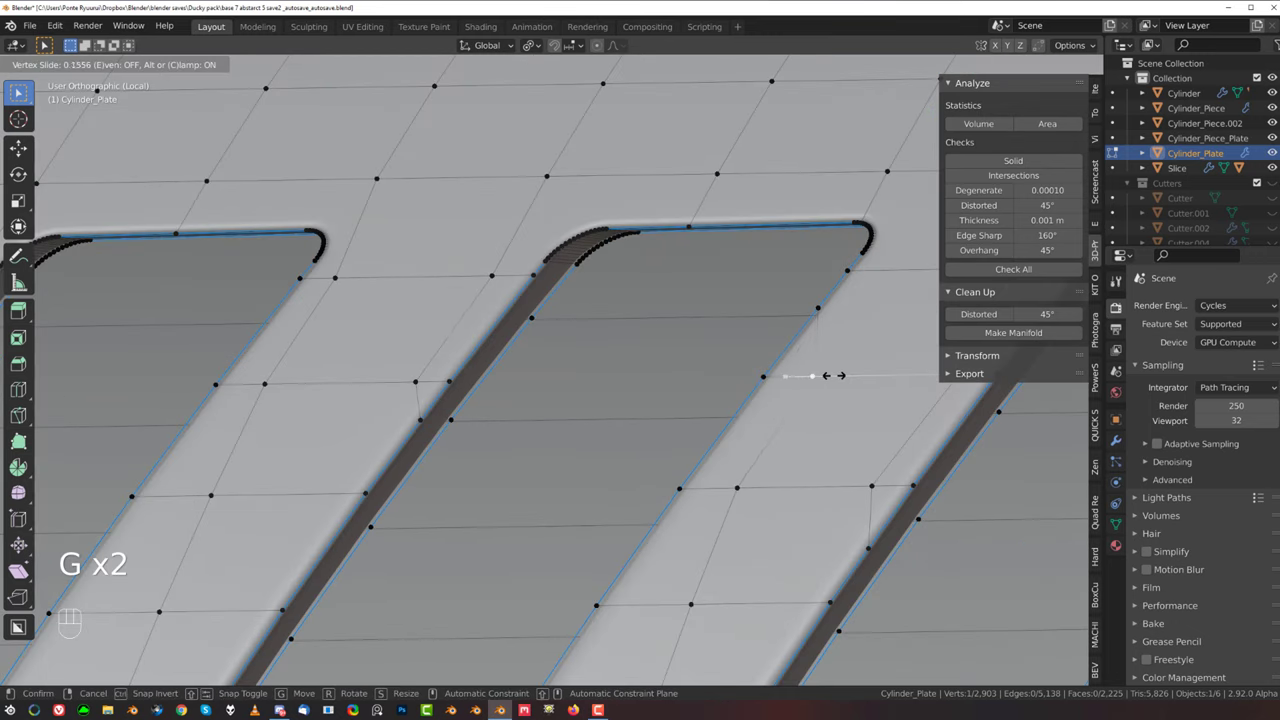
left_click(836, 376)
Step: Slide the vertex beside the lower part of the last slot's left edge away from the rim, factor about 0.12
scroll(836, 376, "down", 5)
middle_click_drag(832, 376, 562, 318, "shift")
scroll(433, 304, "down", 4)
scroll(713, 411, "up", 2)
scroll(636, 428, "down", 4)
key("Tab")
scroll(470, 335, "down", 4)
scroll(562, 318, "up", 2)
scroll(562, 318, "up", 3)
key("Tab")
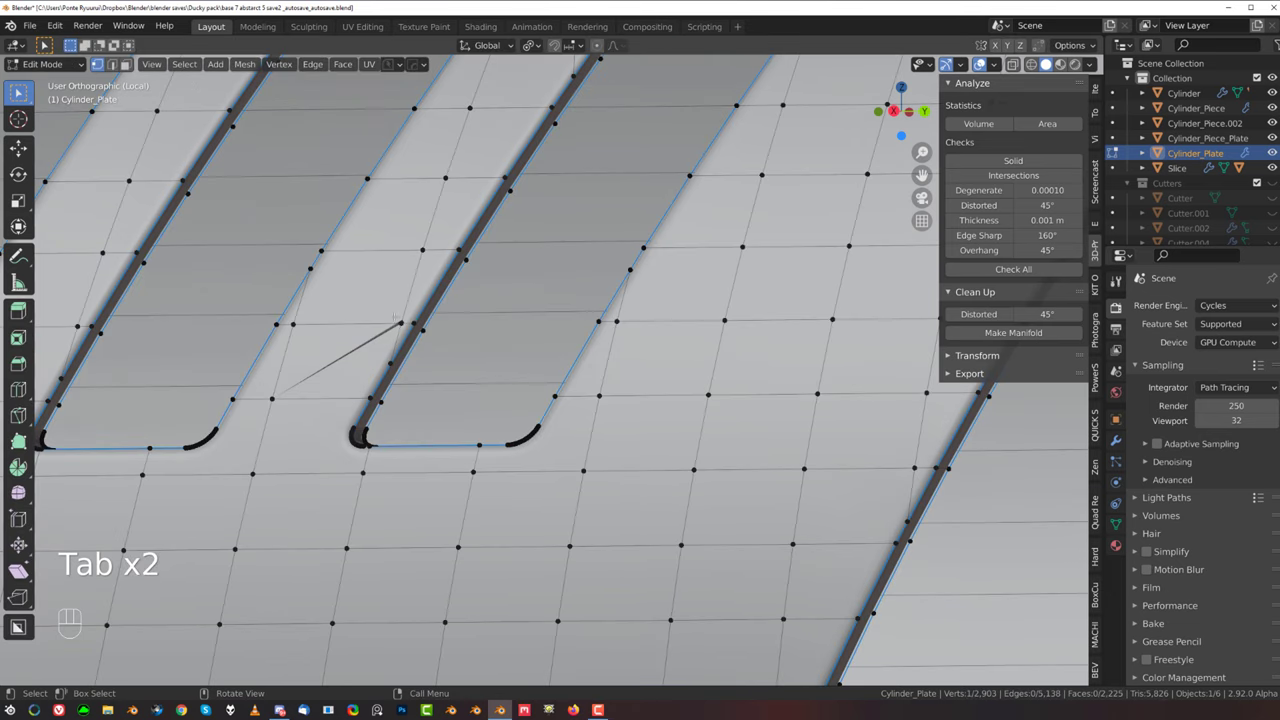
key("g")
key("g")
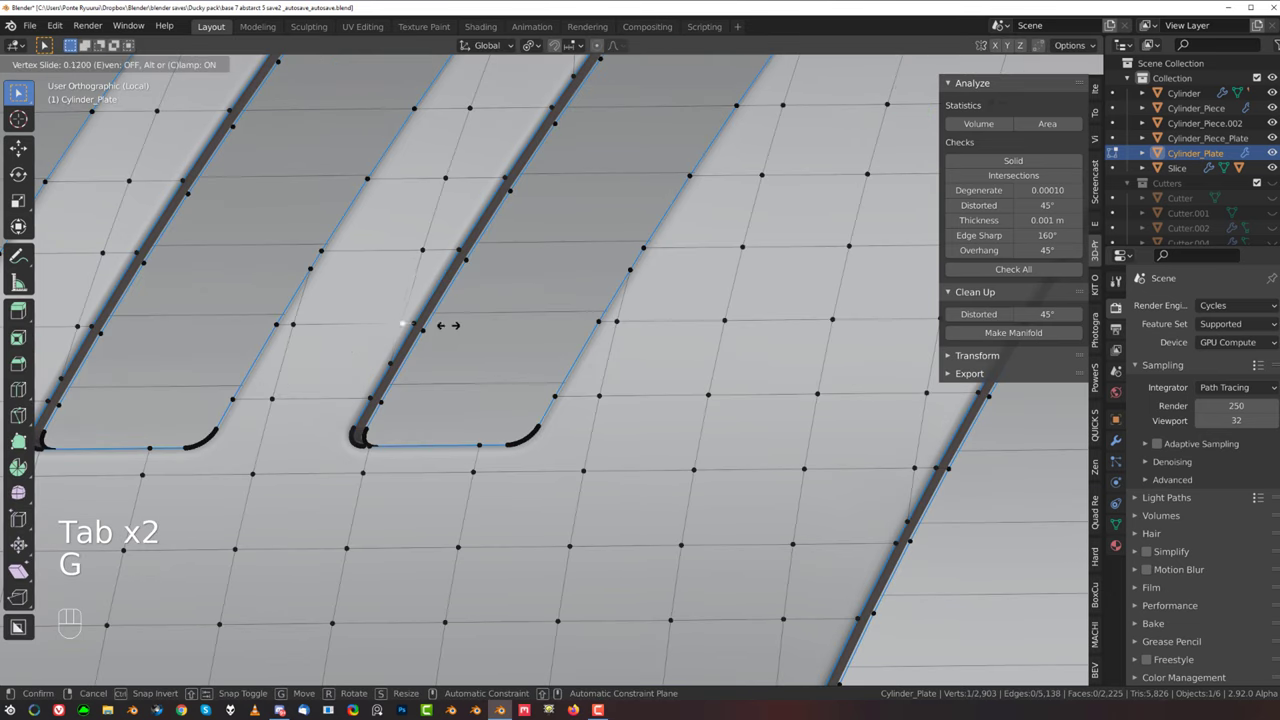
left_click(431, 325)
Step: Return to Object Mode, mirror the slotted plate to the other side with a mirror modifier, and leave local view
key("Tab")
scroll(425, 270, "down", 8)
middle_click_drag(449, 303, 424, 363, "shift")
key("alt+x")
left_click(365, 435)
key("/")
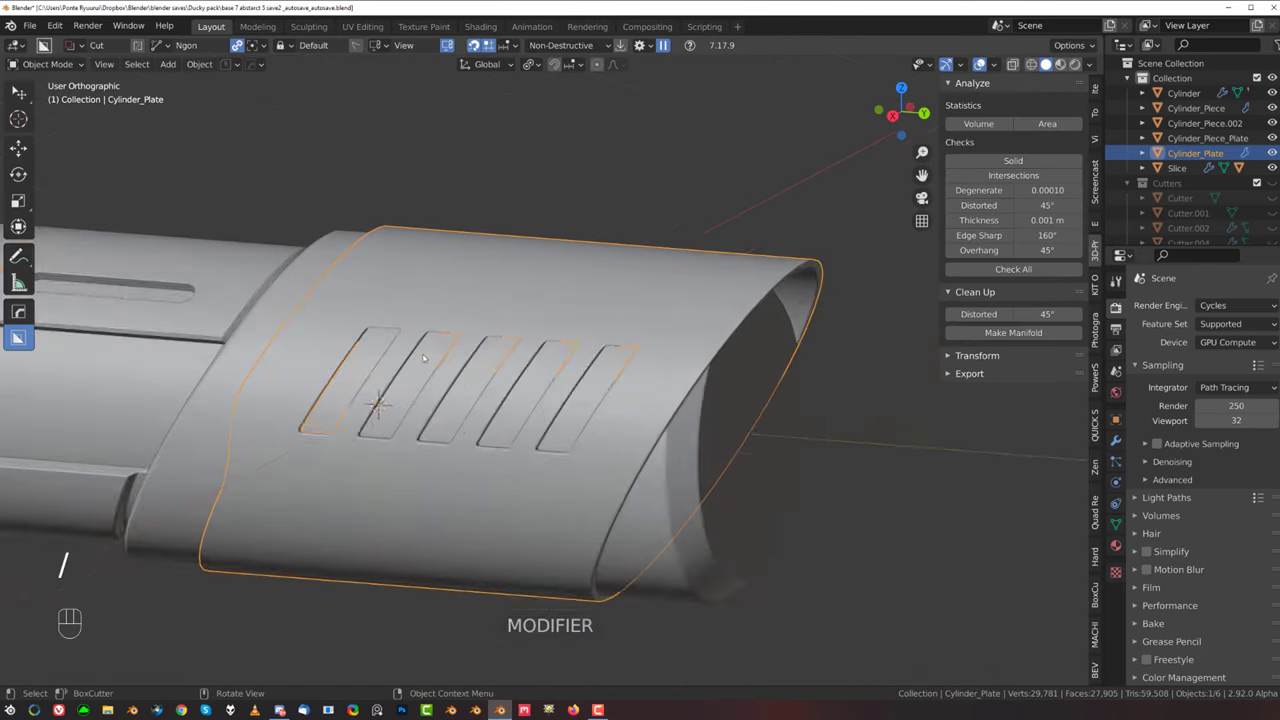
Step: Deselect the plate and examine its row of slots on the whole assembly from the right side and at an angle
scroll(424, 363, "down", 3)
left_click(682, 211)
scroll(543, 323, "down", 2)
key("grave")
scroll(574, 374, "up", 3)
middle_click_drag(574, 374, 760, 296, "shift")
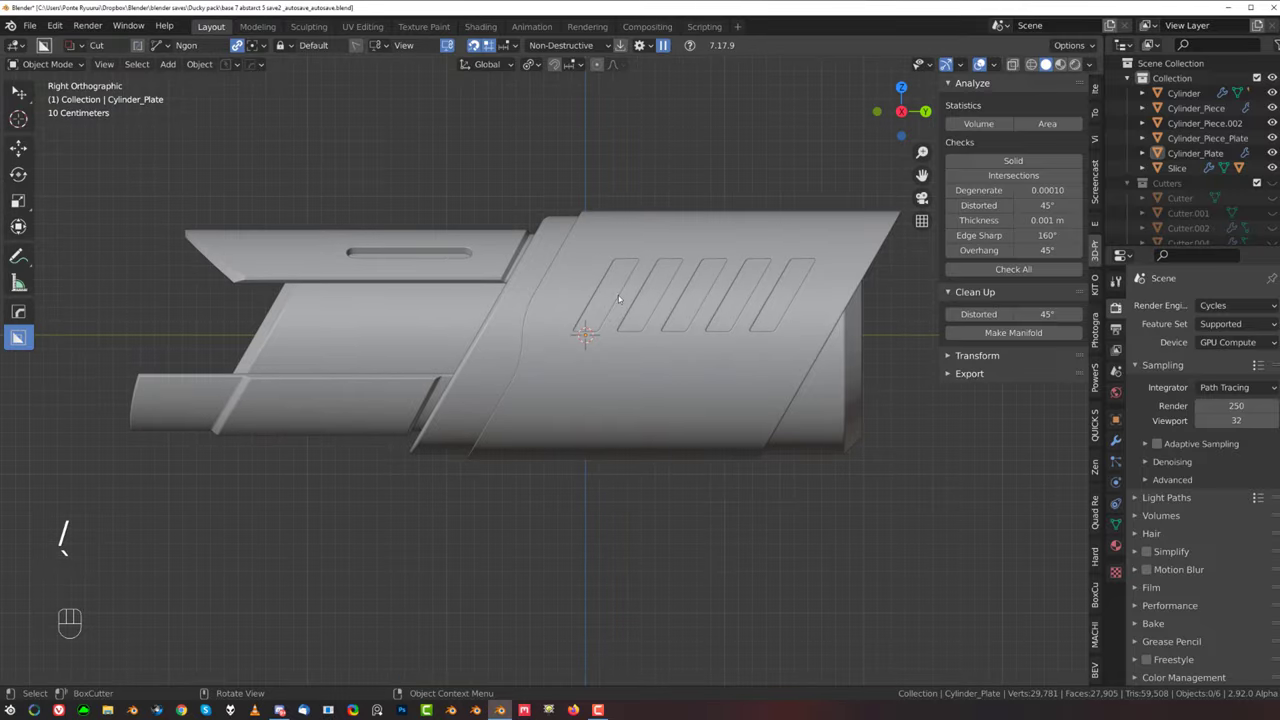
scroll(525, 378, "up", 2)
middle_click_drag(553, 309, 531, 351, "shift")
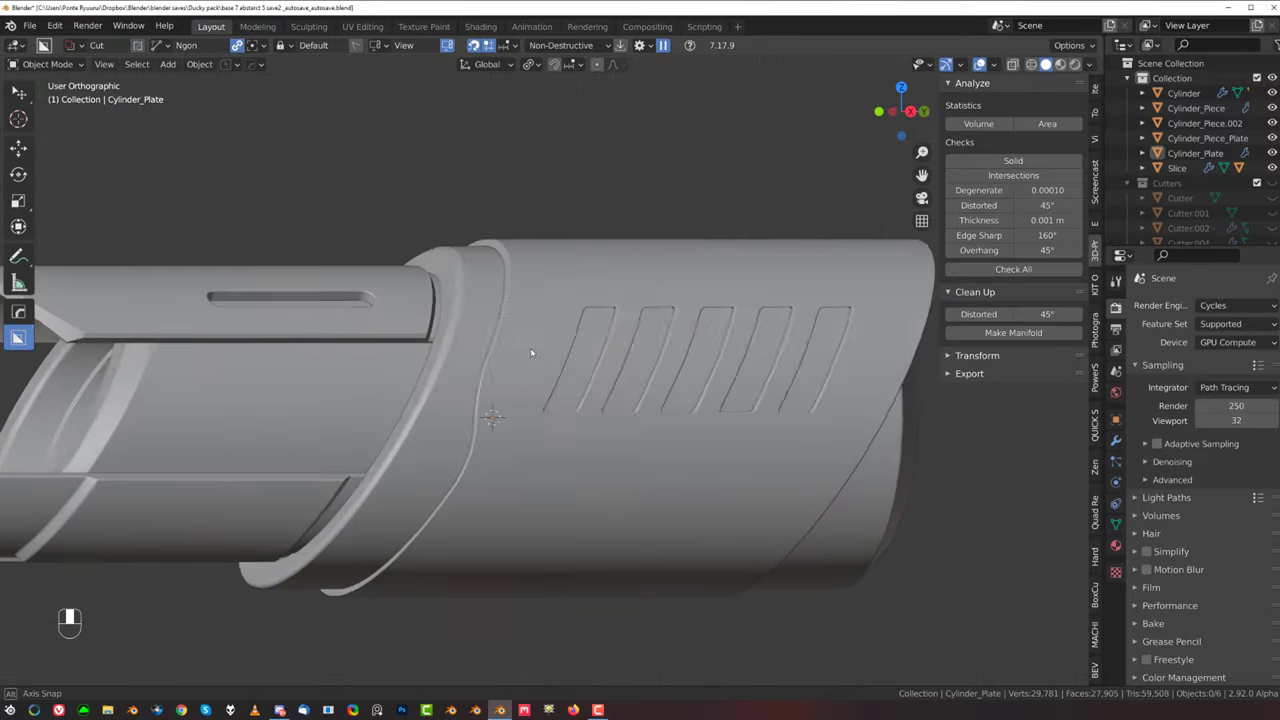
Step: In right view, slice off the plate's lower part with a BoxCutter Ngon whose upper edge has an angled step
key("grave")
scroll(663, 380, "down", 4)
middle_click_drag(663, 380, 591, 394, "shift")
scroll(490, 315, "up", 2)
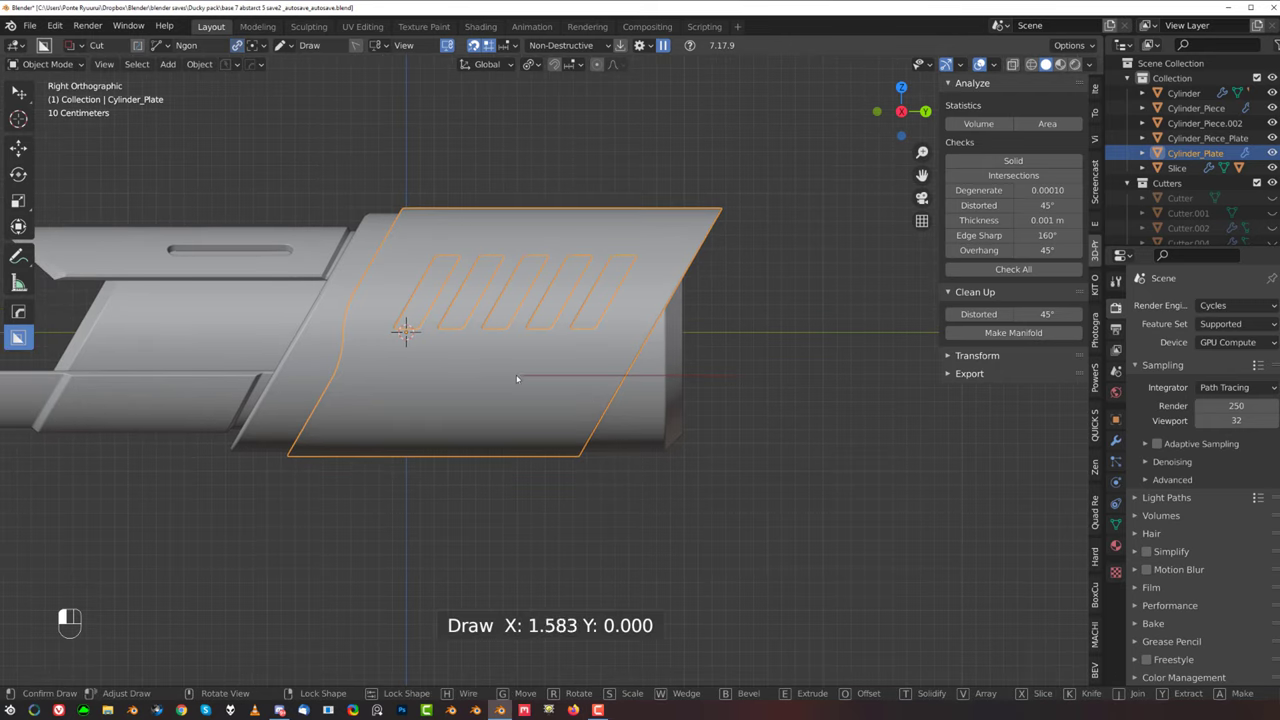
left_click(212, 413)
left_click(774, 565)
key("x")
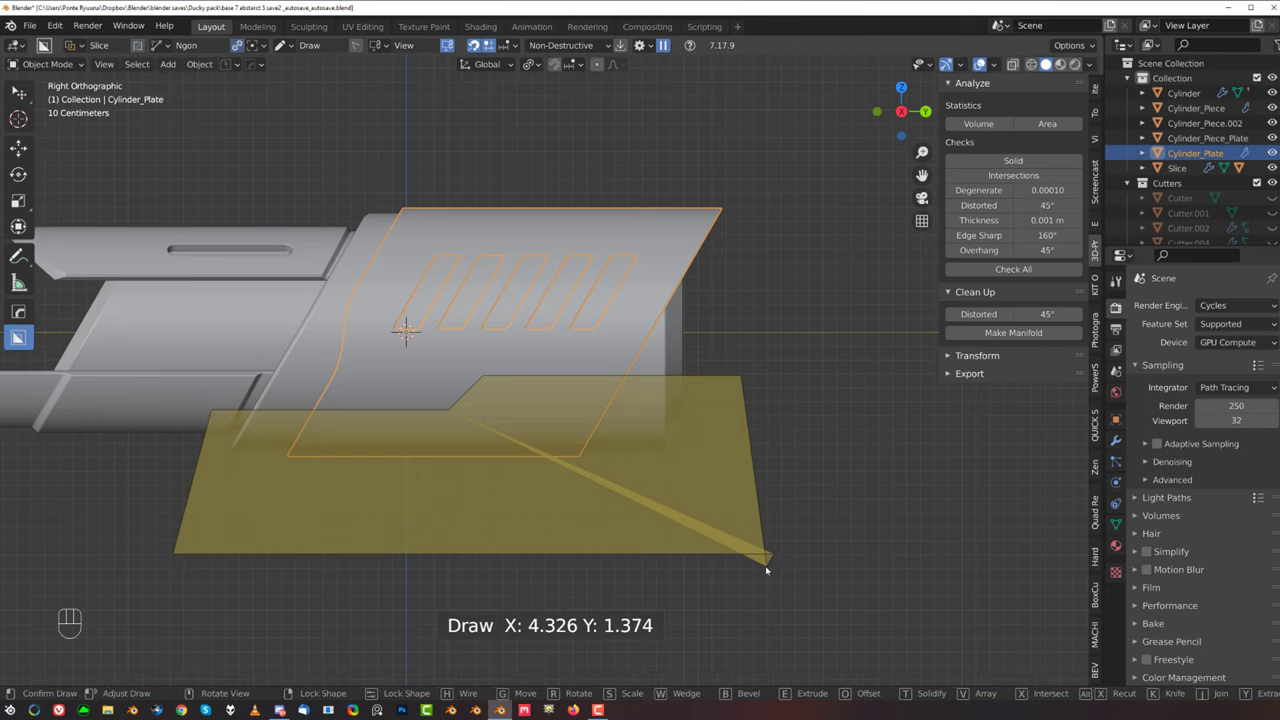
left_click(766, 566)
left_click(766, 585)
scroll(564, 346, "up", 2)
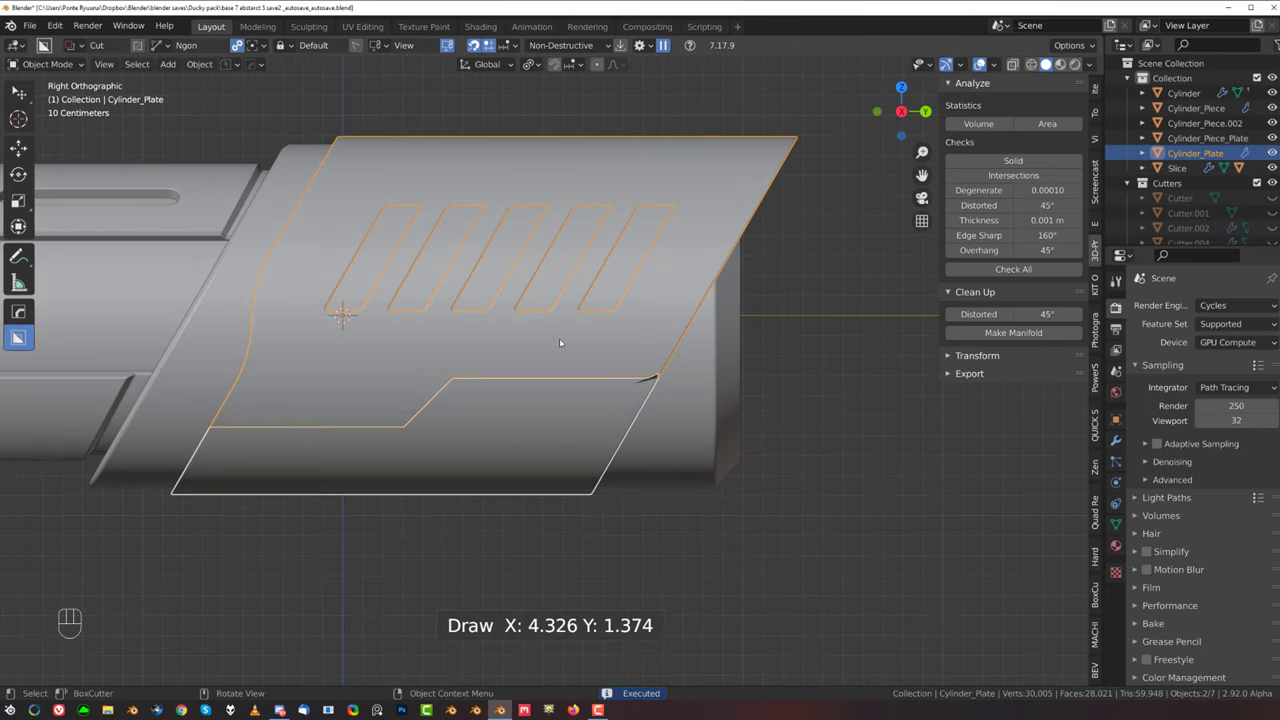
Step: Run Csharp on the upper plate and on the sliced lower piece to apply their booleans, sharpness 30°
left_click(567, 359)
middle_click_drag(554, 404, 697, 403, "shift")
scroll(691, 391, "down", 2)
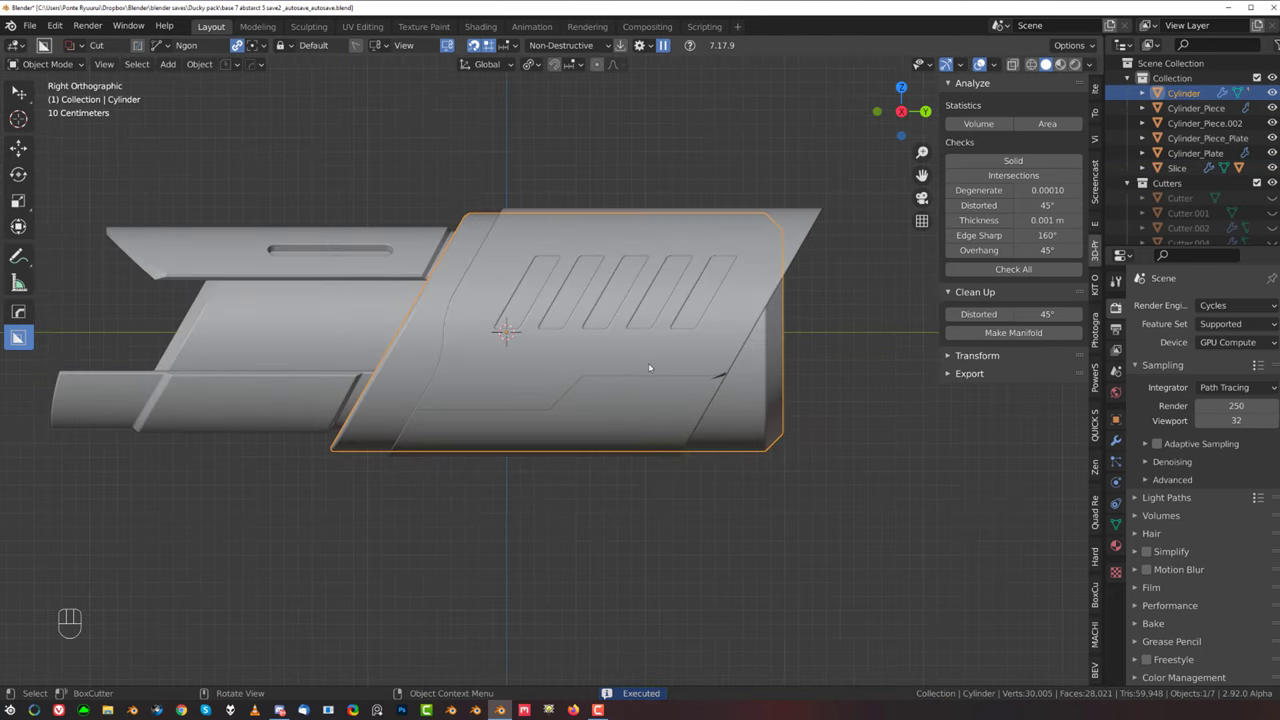
left_click(650, 370)
key("q")
left_click(633, 349, "ctrl")
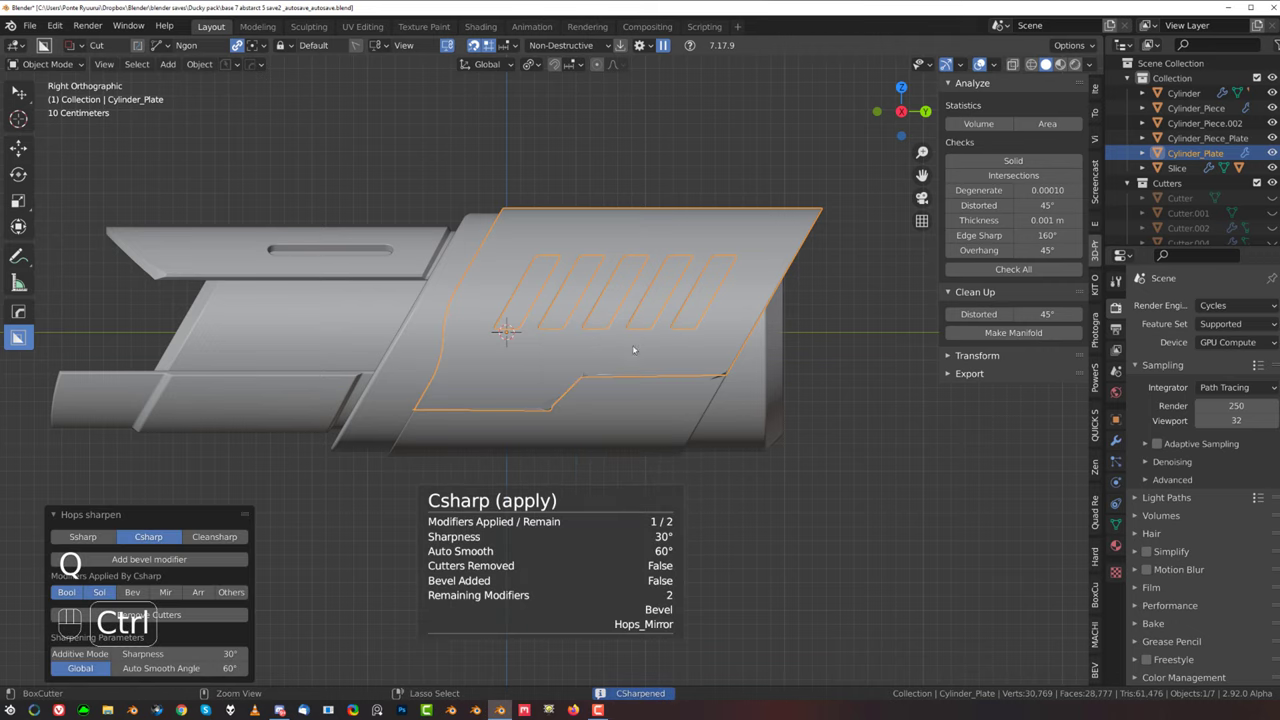
left_click(665, 427)
key("q")
left_click(666, 424, "ctrl")
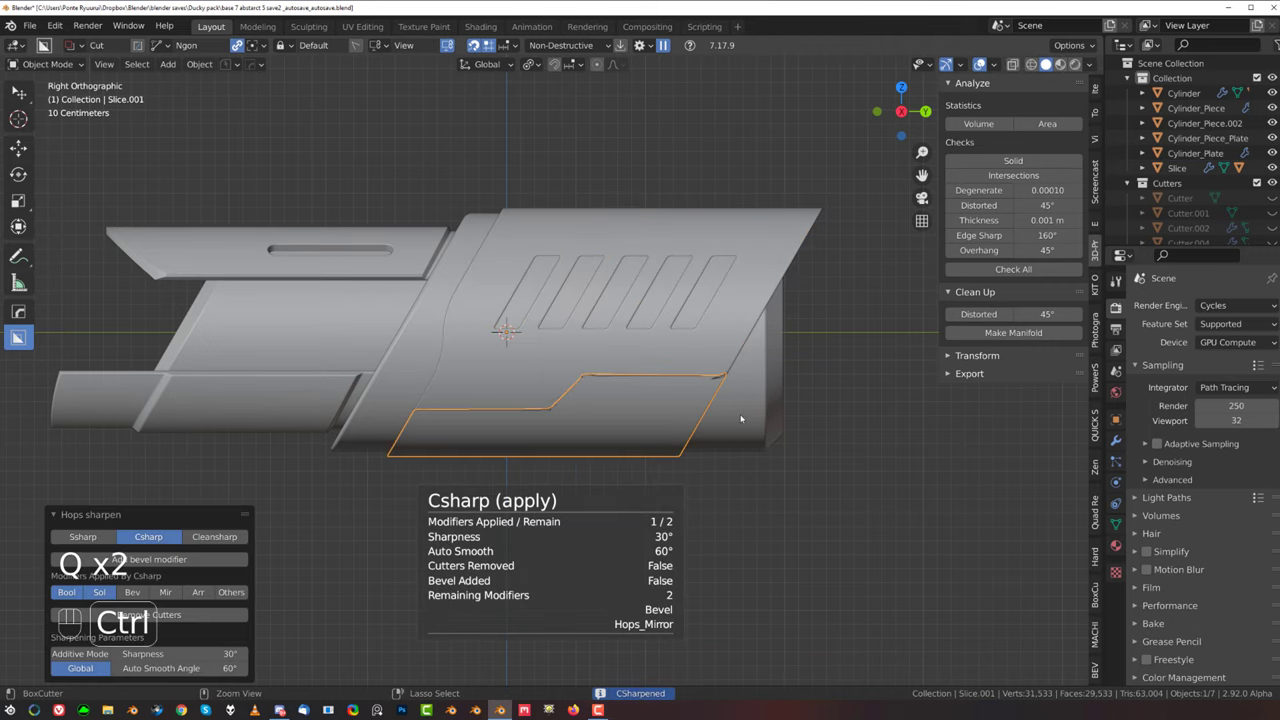
Step: Inspect the bevel artifacts along the stepped cut and isolate the lower piece in local view for mesh editing
left_click(826, 377)
scroll(552, 373, "up", 6)
scroll(441, 290, "up", 2)
middle_click_drag(691, 395, 394, 320, "shift")
scroll(442, 290, "up", 1)
middle_click_drag(697, 250, 483, 381, "shift")
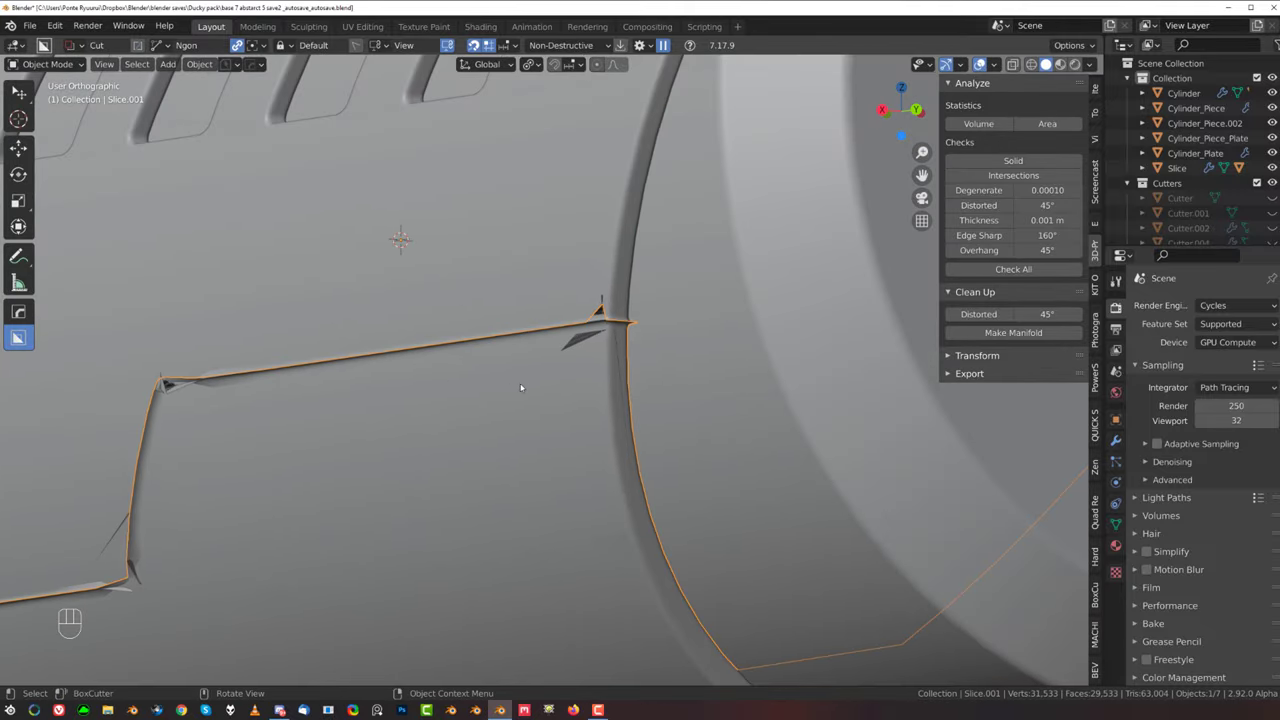
key("q")
key("Tab")
key("slash")
Step: Select the lower piece's entire mesh in Edit Mode and recalculate its normals to the outside
middle_click_drag(498, 263, 550, 370)
scroll(558, 360, "up", 6)
scroll(600, 345, "up", 3)
middle_click_drag(612, 338, 477, 400, "shift")
scroll(477, 400, "up", 3)
scroll(540, 454, "down", 3)
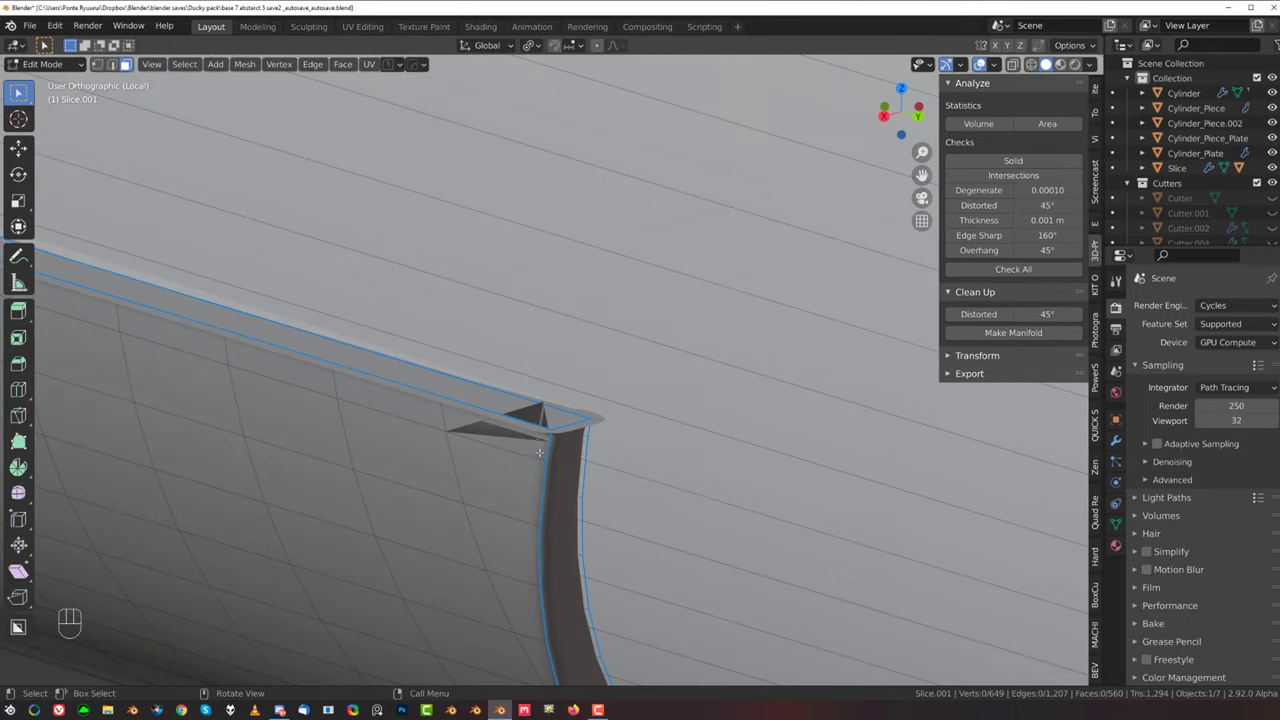
key("Tab")
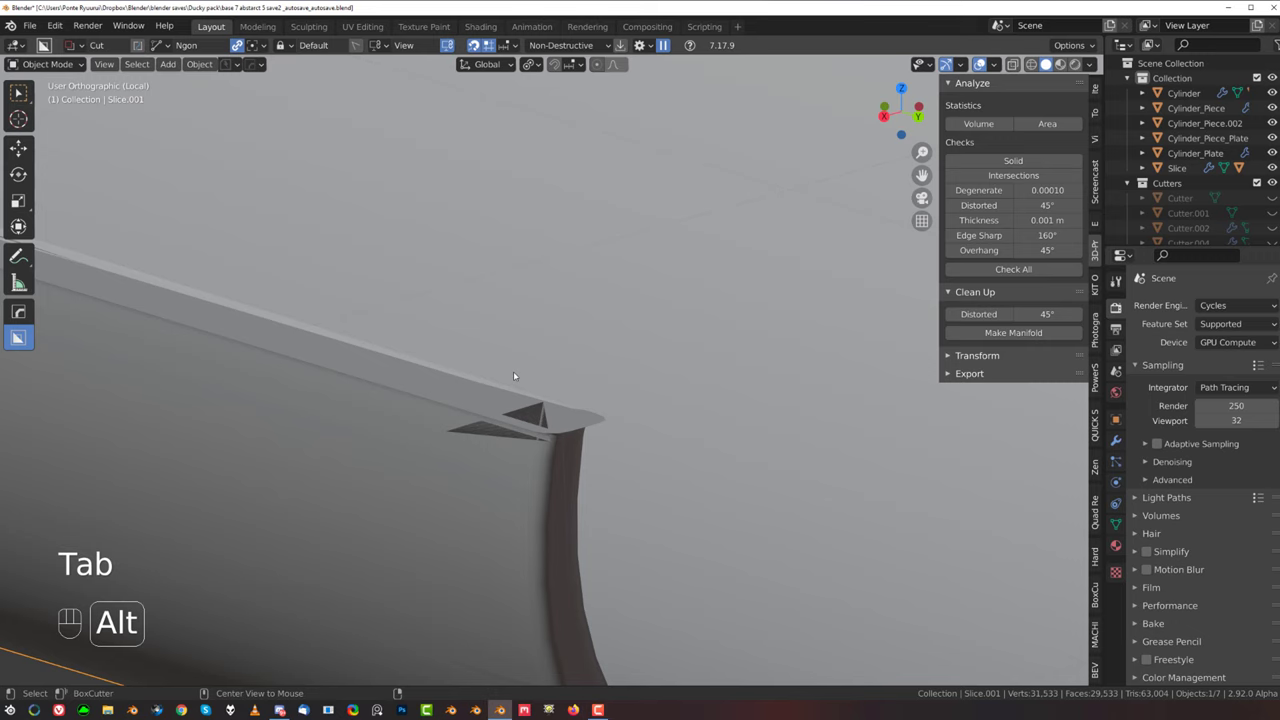
key("Tab")
key("a")
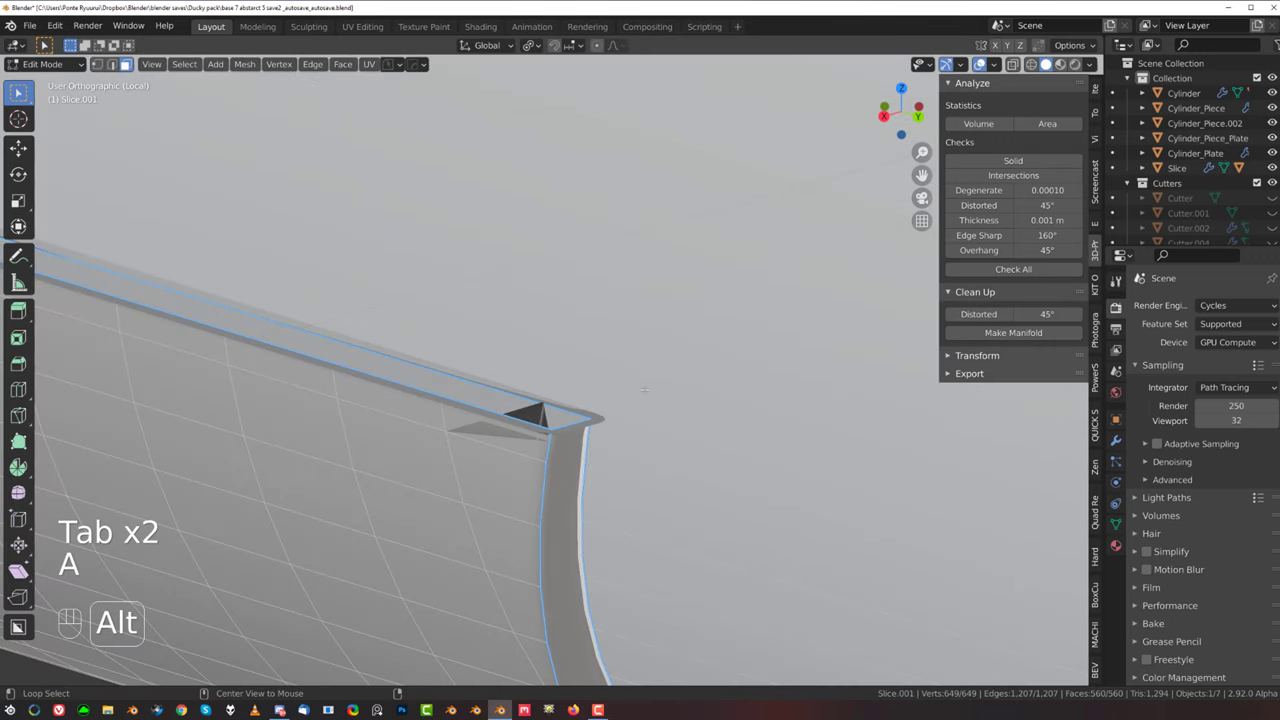
key("alt+n")
left_click(644, 410)
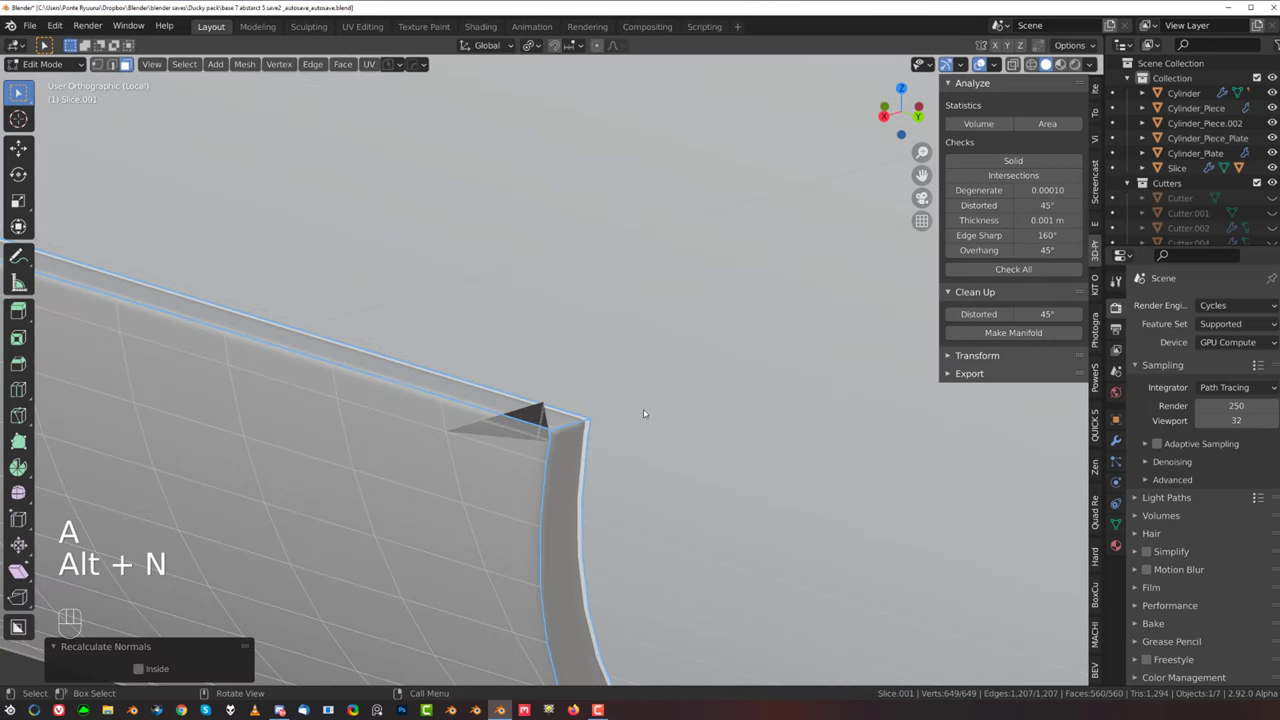
Step: Remove the stray vertices causing the dark bevel artifact at the lower piece's upper corner near the slanted end
key("Tab")
scroll(502, 384, "up", 2)
key("Tab")
scroll(502, 388, "up", 3)
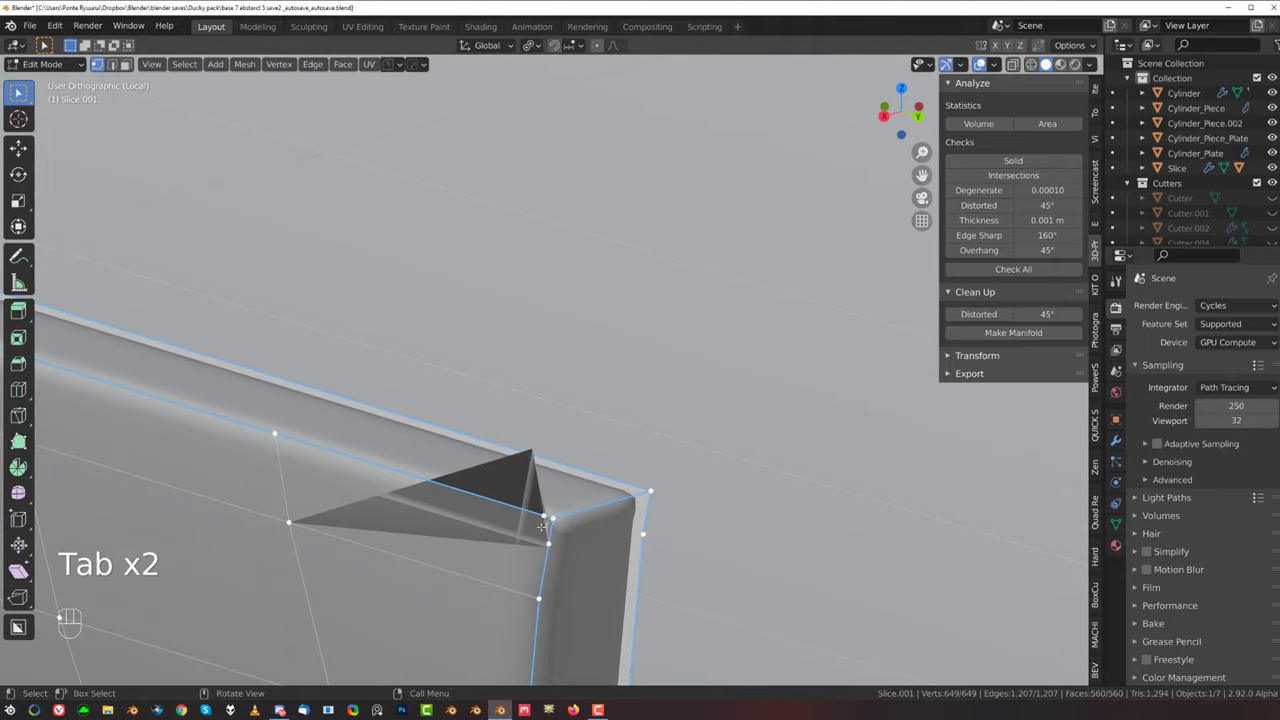
key("Tab")
left_click(543, 612)
left_click(545, 530)
key("x")
left_click(542, 531)
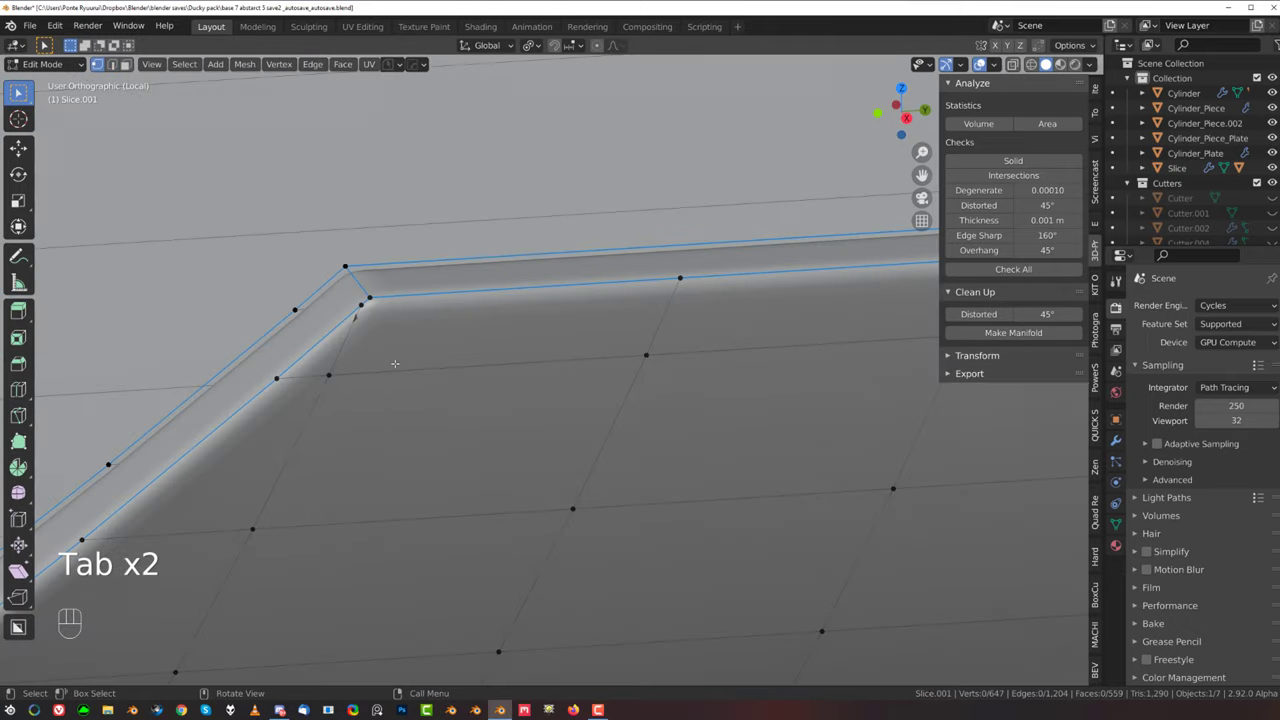
Step: Merge the stray vertex beside the step's upper corner into the next vertex down the angled edge with Smart Vert, merging at last
scroll(394, 363, "up", 1)
middle_click_drag(358, 322, 470, 356, "shift")
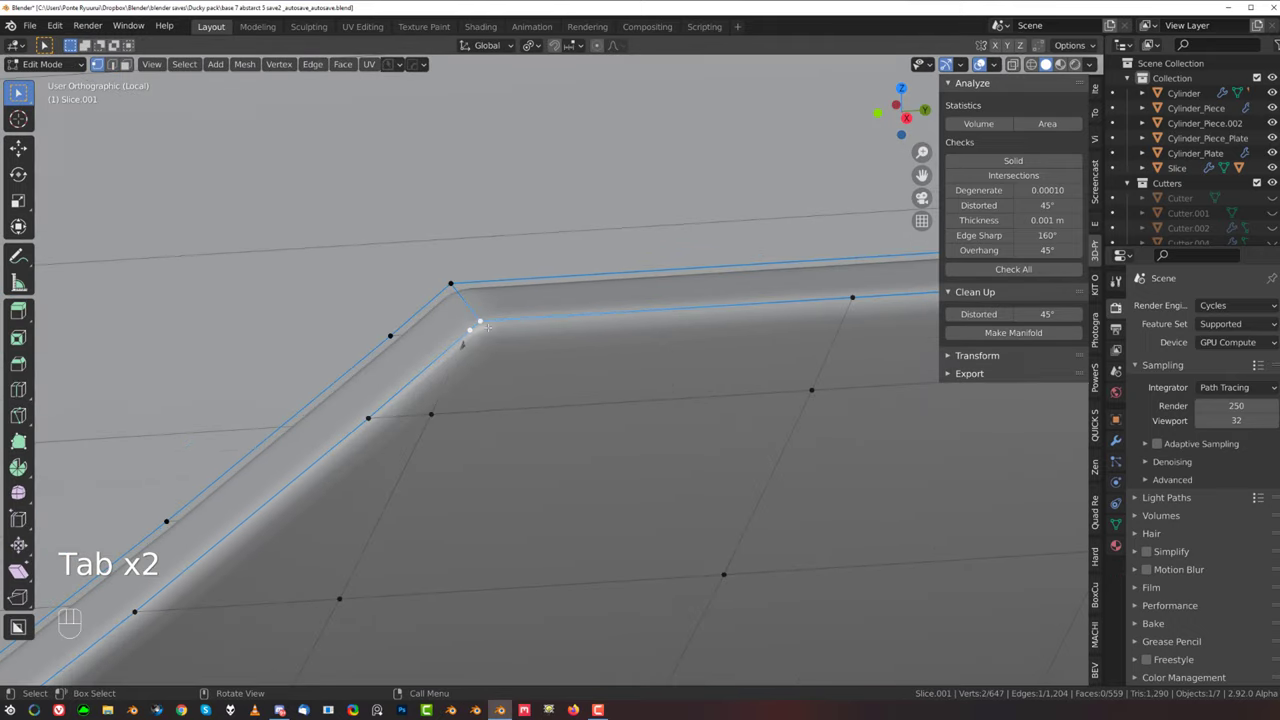
key("1")
key("ctrl+z")
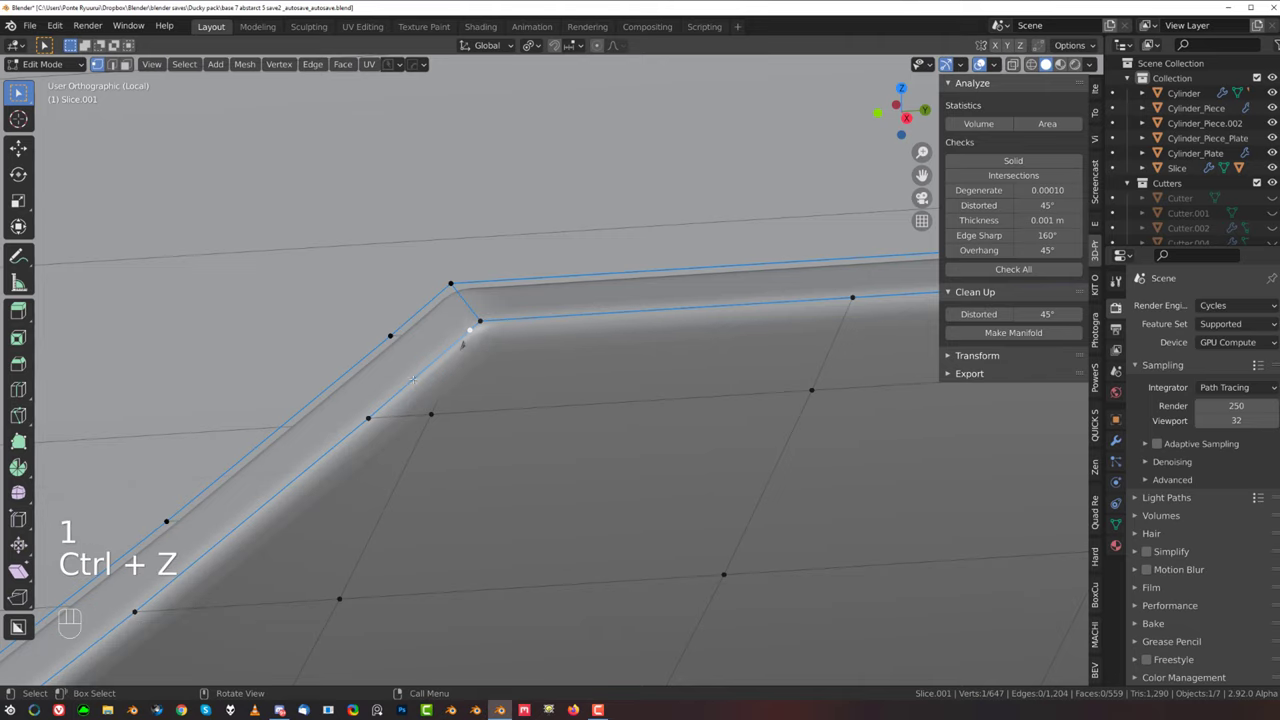
key("1")
left_click(378, 418, "shift")
key("1")
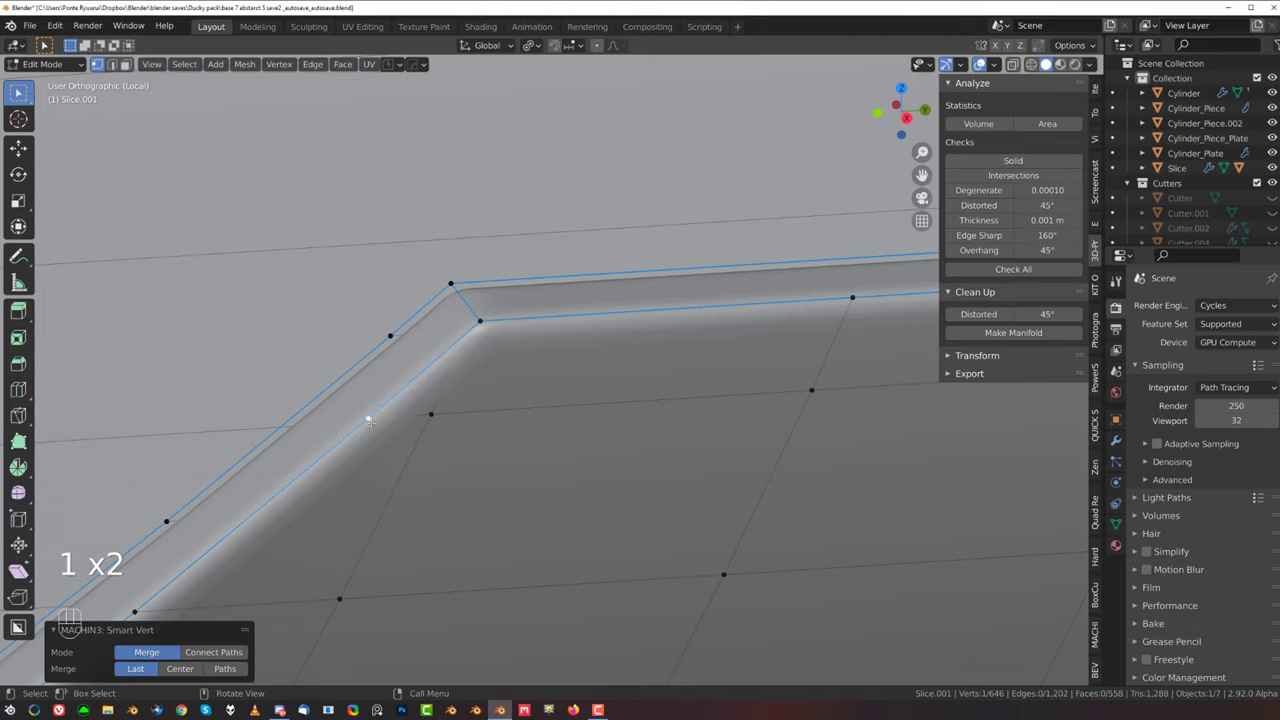
Step: Merge the surface vertex close to the angled edge into the neighbouring edge vertex with Smart Vert
scroll(509, 422, "down", 4)
left_click(490, 394)
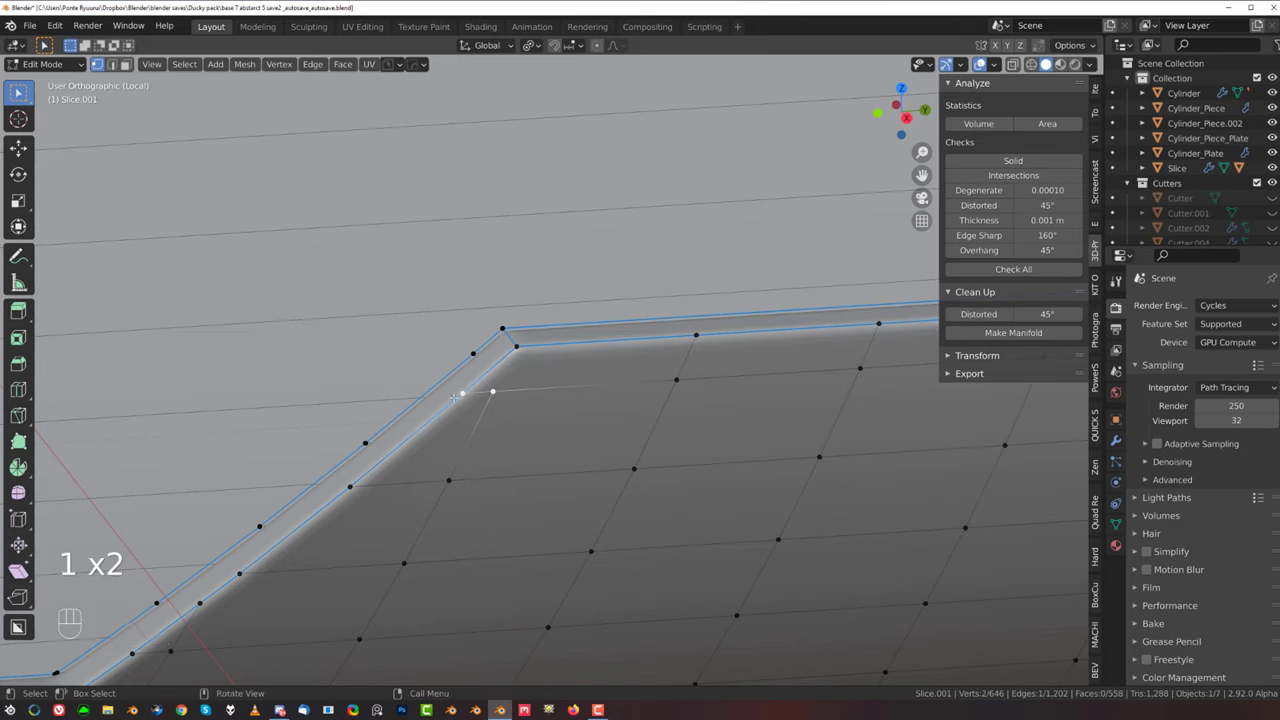
key("1")
Step: Check the lower piece's remaining rim and corners, return to Object Mode and leave local view
scroll(456, 396, "down", 6)
middle_click_drag(456, 396, 1045, 262, "shift")
scroll(487, 356, "up", 3)
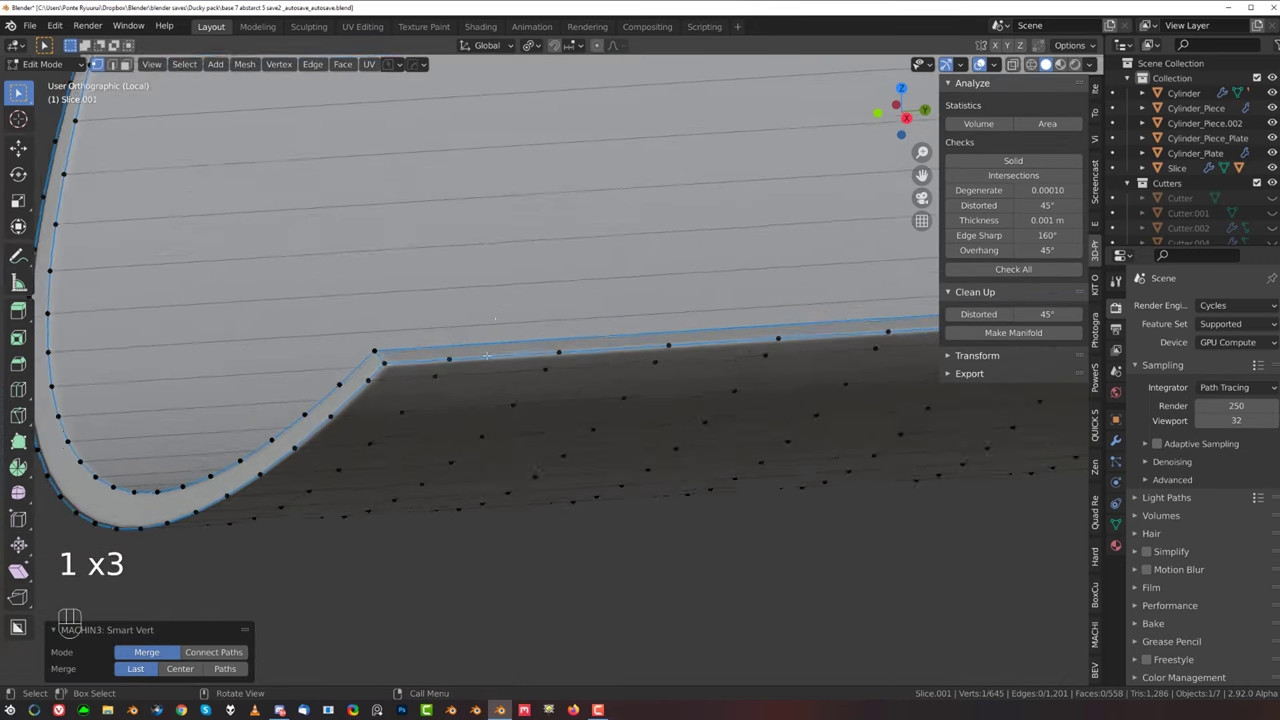
middle_click_drag(487, 356, 480, 230)
scroll(472, 212, "up", 3)
key("Tab")
scroll(465, 239, "down", 5)
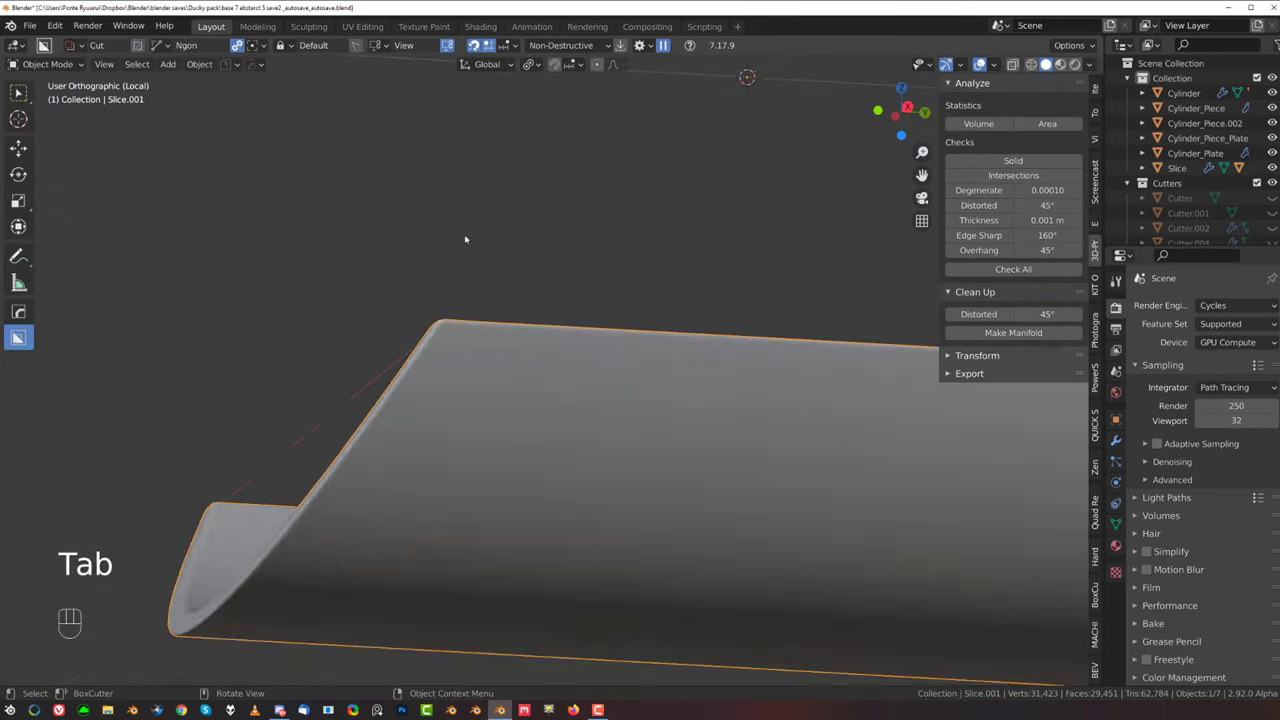
key("slash")
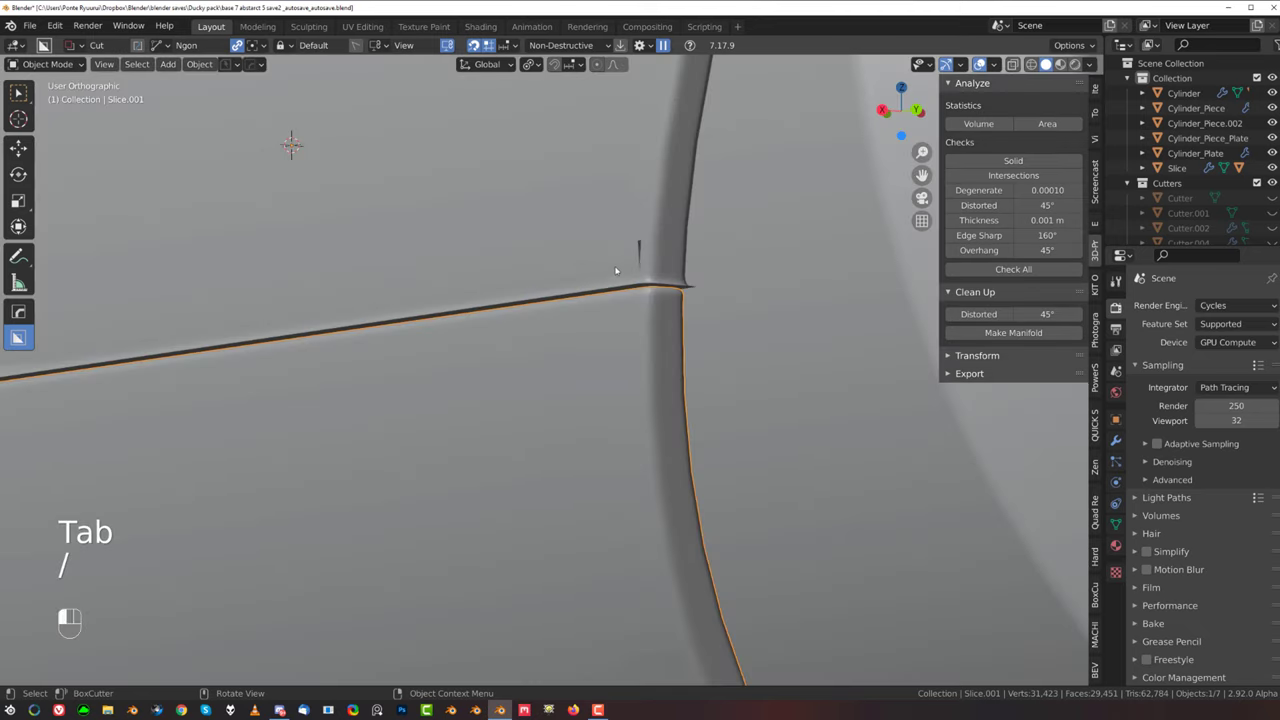
Step: Isolate the slotted upper plate in local view and recalculate the normals of all its faces
left_click(616, 270)
key("slash")
key("Tab")
key("a")
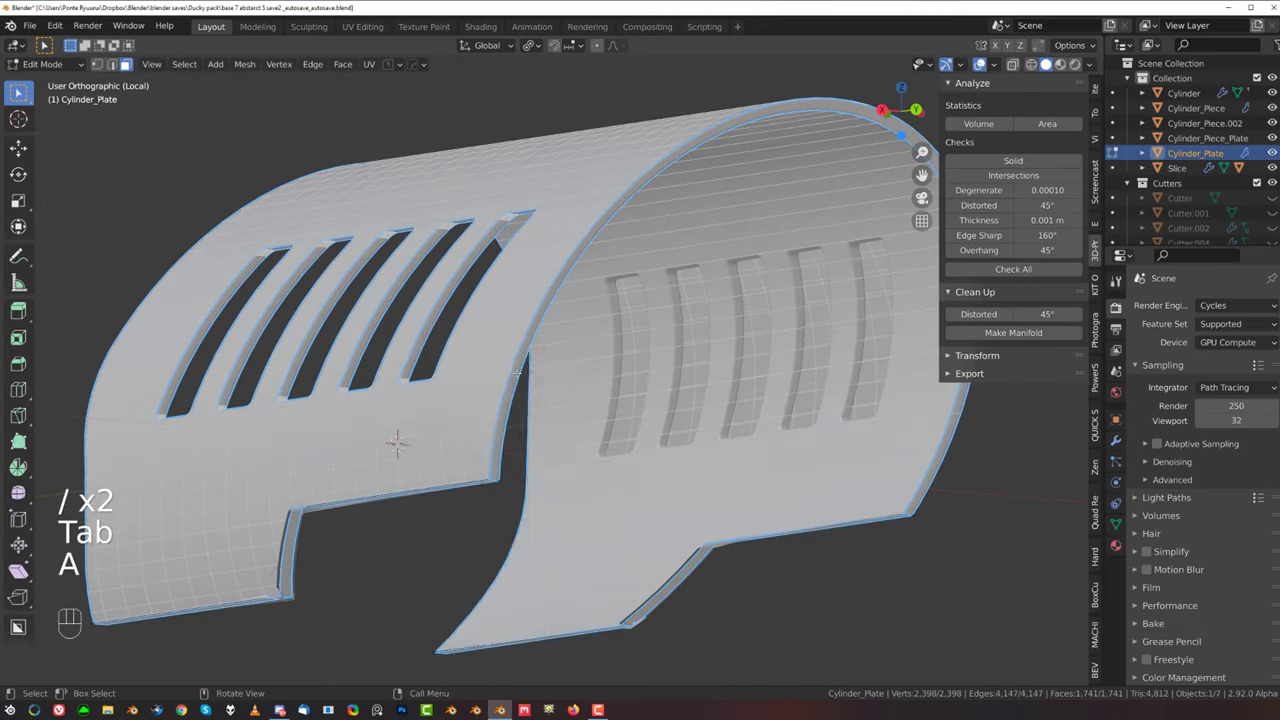
key("q")
key("alt+n")
left_click(425, 438)
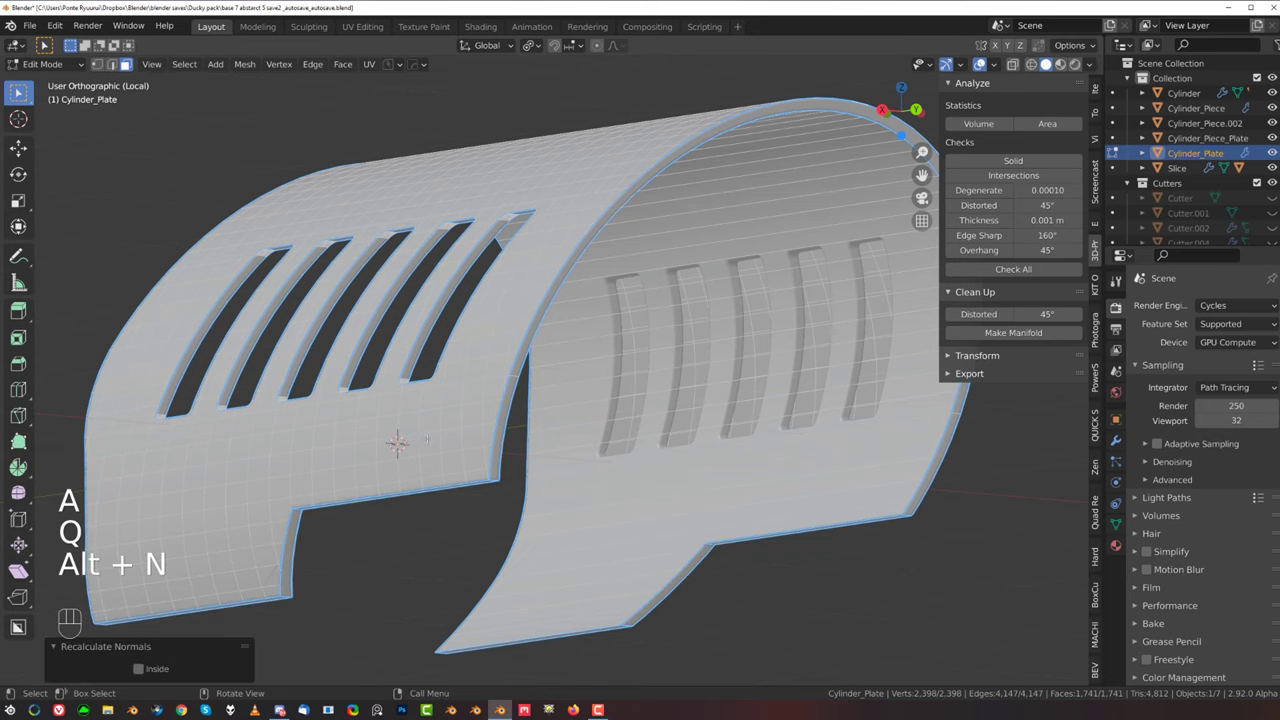
key("Tab")
Step: Slide the short edge by the dark artifact at the plate's lower corner sideways, with a factor of about -0.08
scroll(500, 443, "up", 5)
middle_click_drag(497, 441, 500, 340)
scroll(528, 450, "up", 3)
scroll(569, 408, "up", 3)
key("Tab")
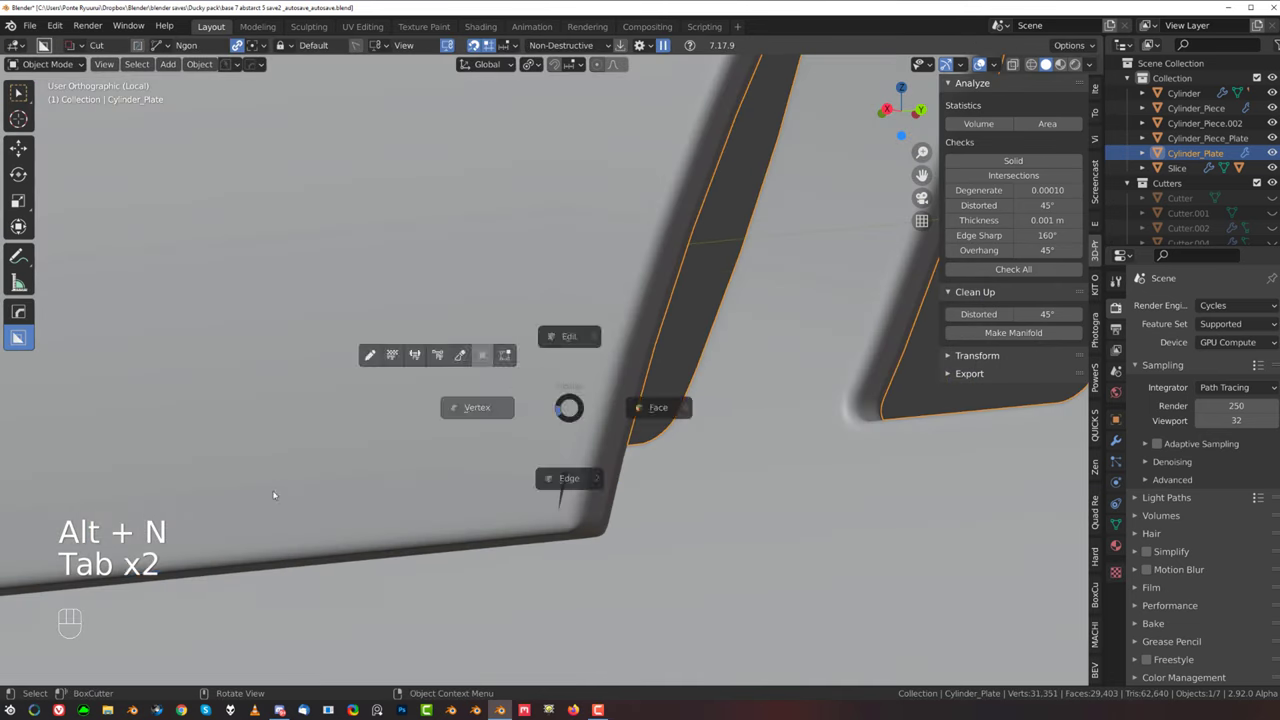
left_click(561, 471)
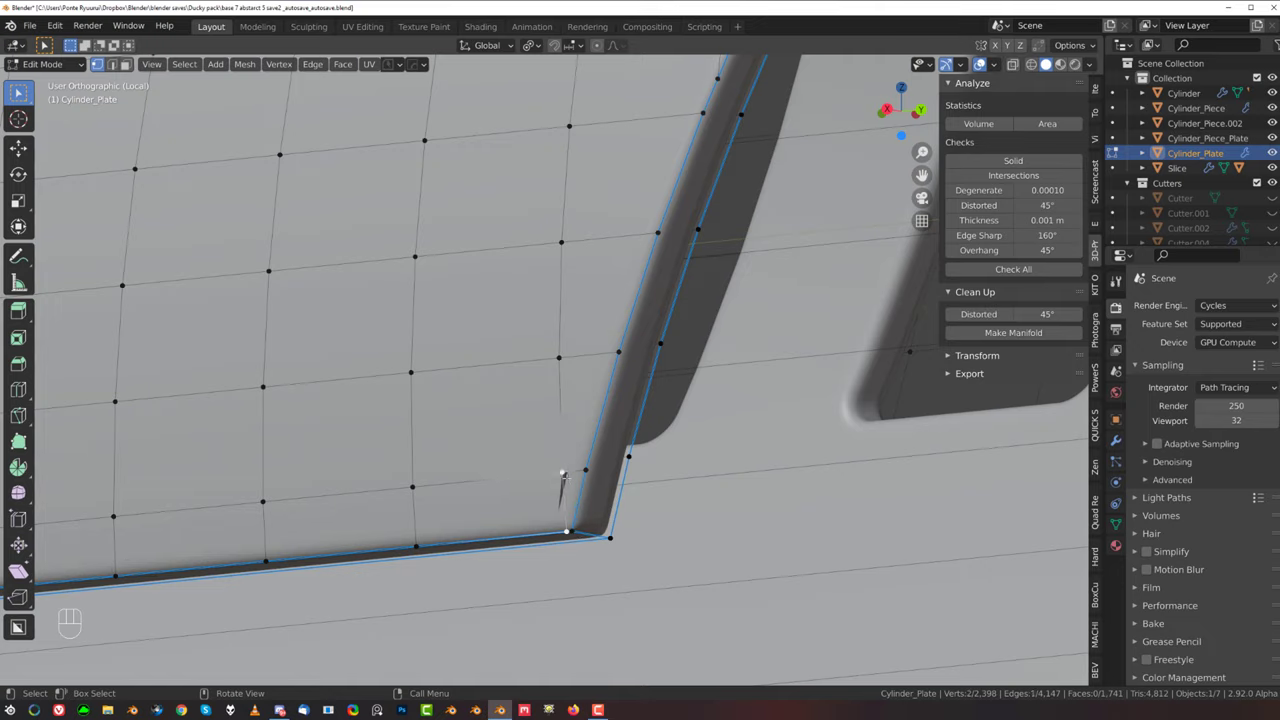
key("g")
left_click(545, 484)
Step: Merge the doubled vertices at the upper corner of the plate's stepped cut with Smart Vert, merging at last
scroll(551, 429, "down", 5)
middle_click_drag(551, 429, 828, 288, "shift")
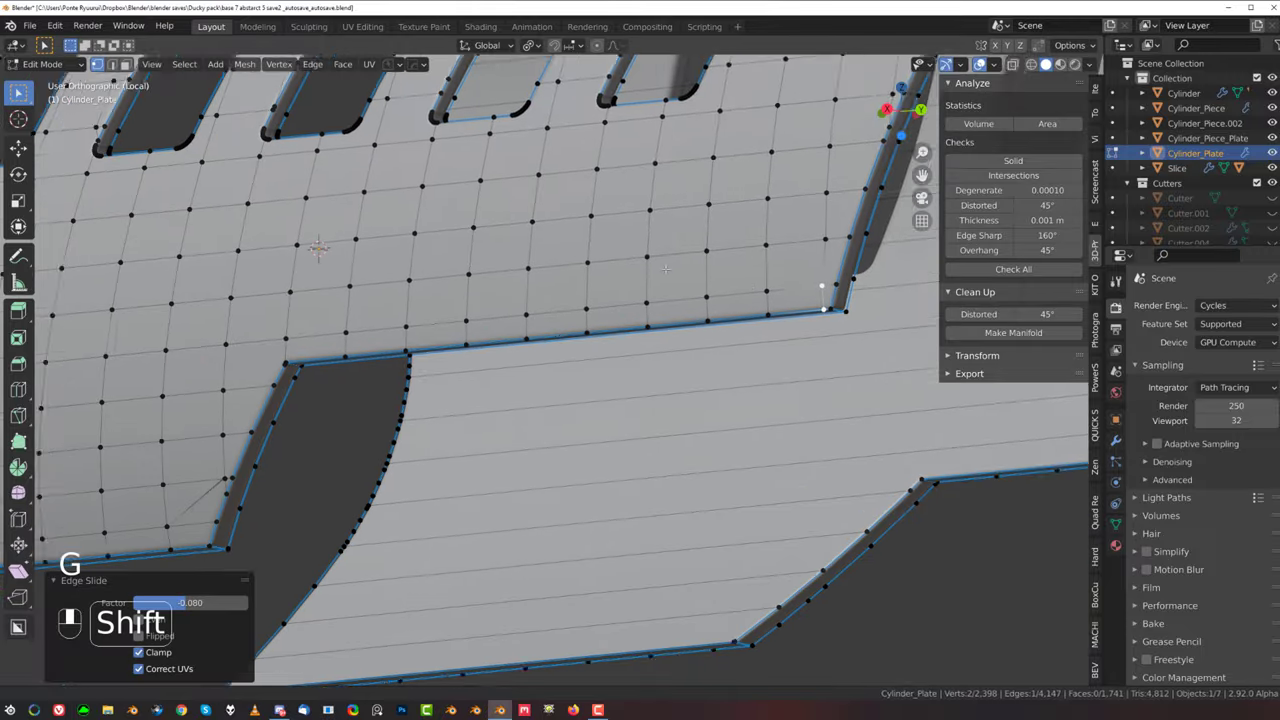
middle_click_drag(323, 391, 594, 314, "shift")
scroll(510, 374, "up", 4)
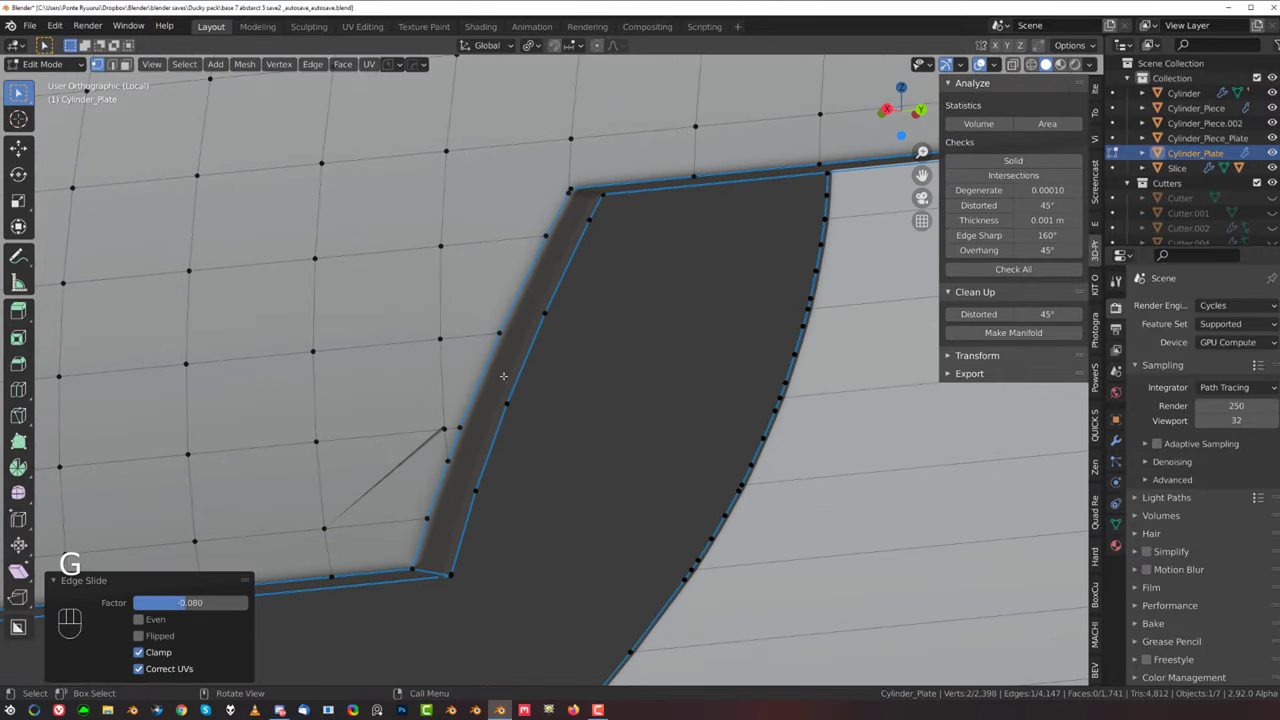
left_click(570, 193)
key("1")
Step: Slide the stray surface vertex beside the step's angled edge away from the rim, with a factor of about 0.17
middle_click_drag(480, 404, 666, 284, "shift")
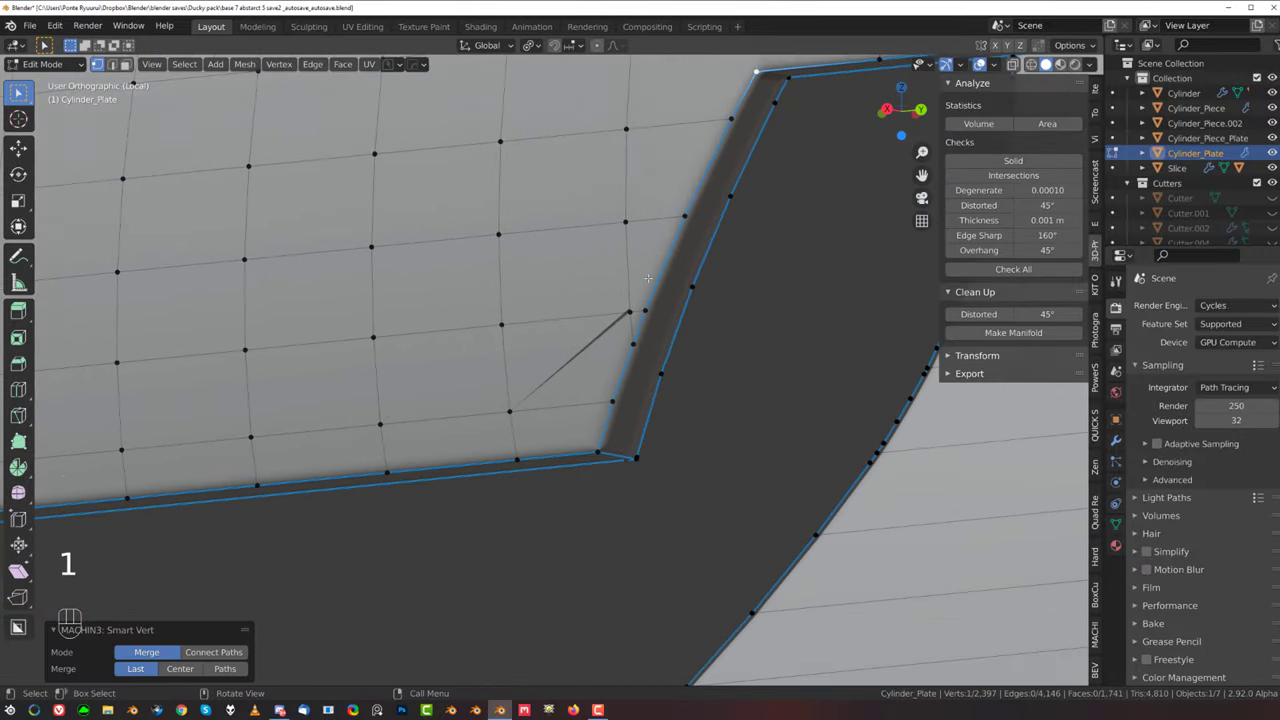
scroll(668, 285, "up", 3)
left_click(670, 285)
key("f")
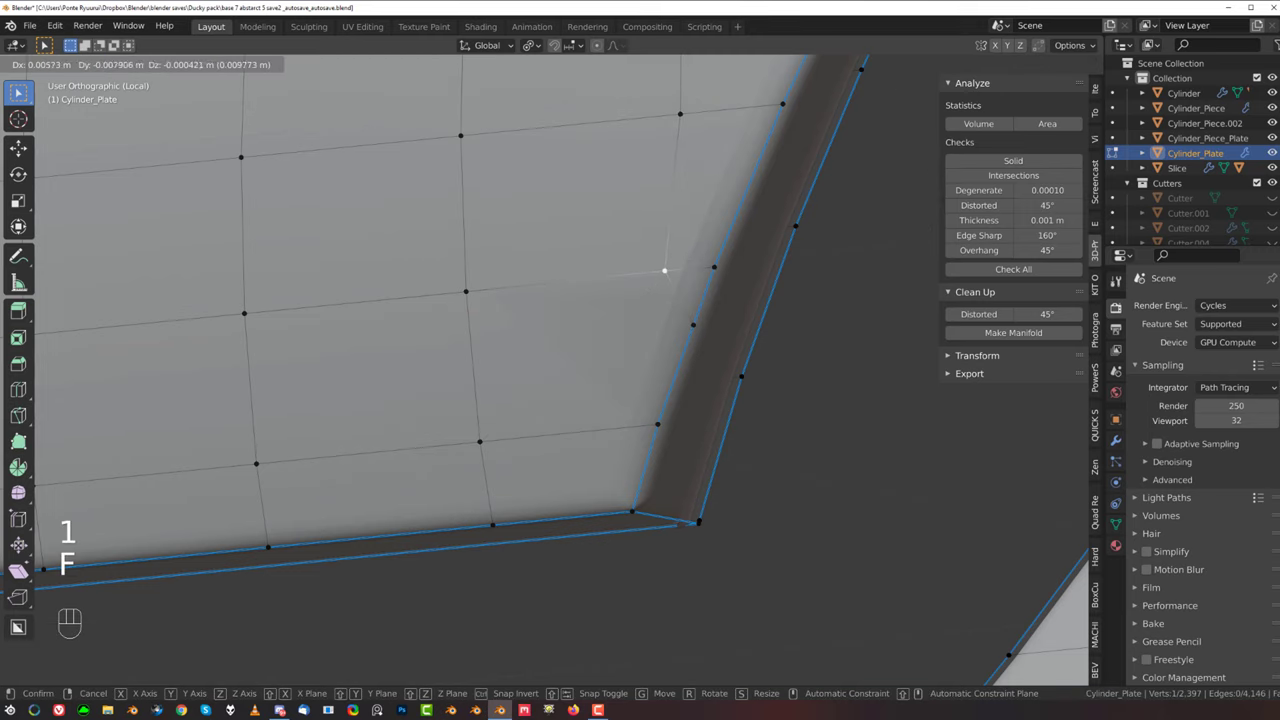
key("g")
left_click(681, 289)
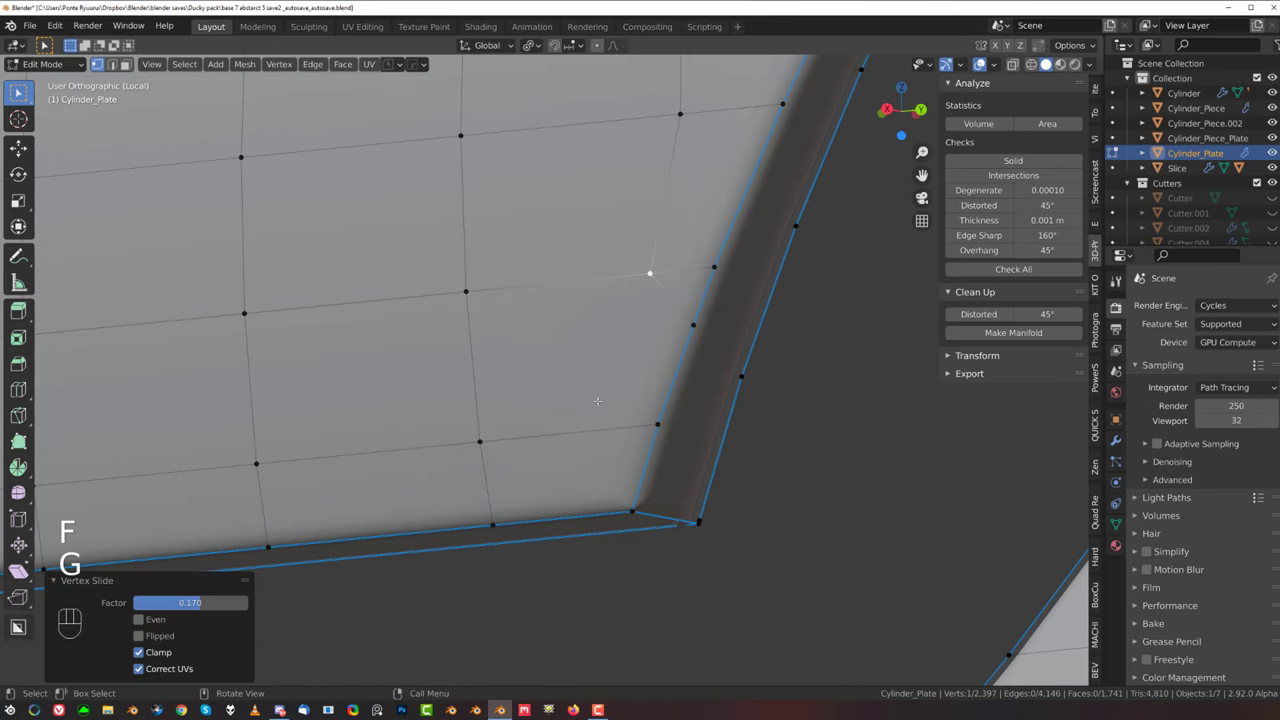
Step: Merge the remaining stray vertex on the plate's rim with Smart Vert and leave local view
scroll(443, 477, "down", 8)
middle_click_drag(278, 331, 453, 314, "shift")
scroll(453, 314, "up", 3)
key("Tab")
left_click(453, 228)
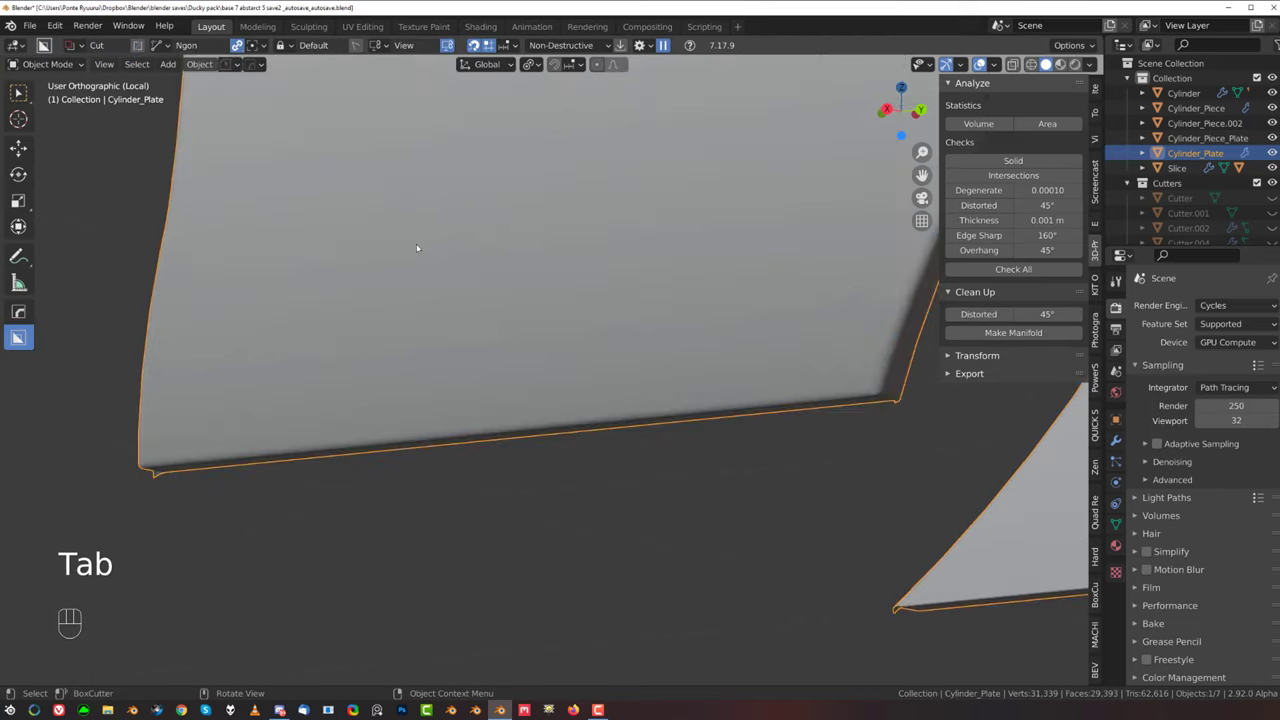
middle_click_drag(417, 249, 694, 354)
scroll(657, 420, "up", 4)
middle_click_drag(740, 291, 832, 465, "shift")
key("Tab")
key("1")
key("Tab")
scroll(660, 190, "down", 8)
middle_click_drag(600, 283, 378, 288)
key("slash")
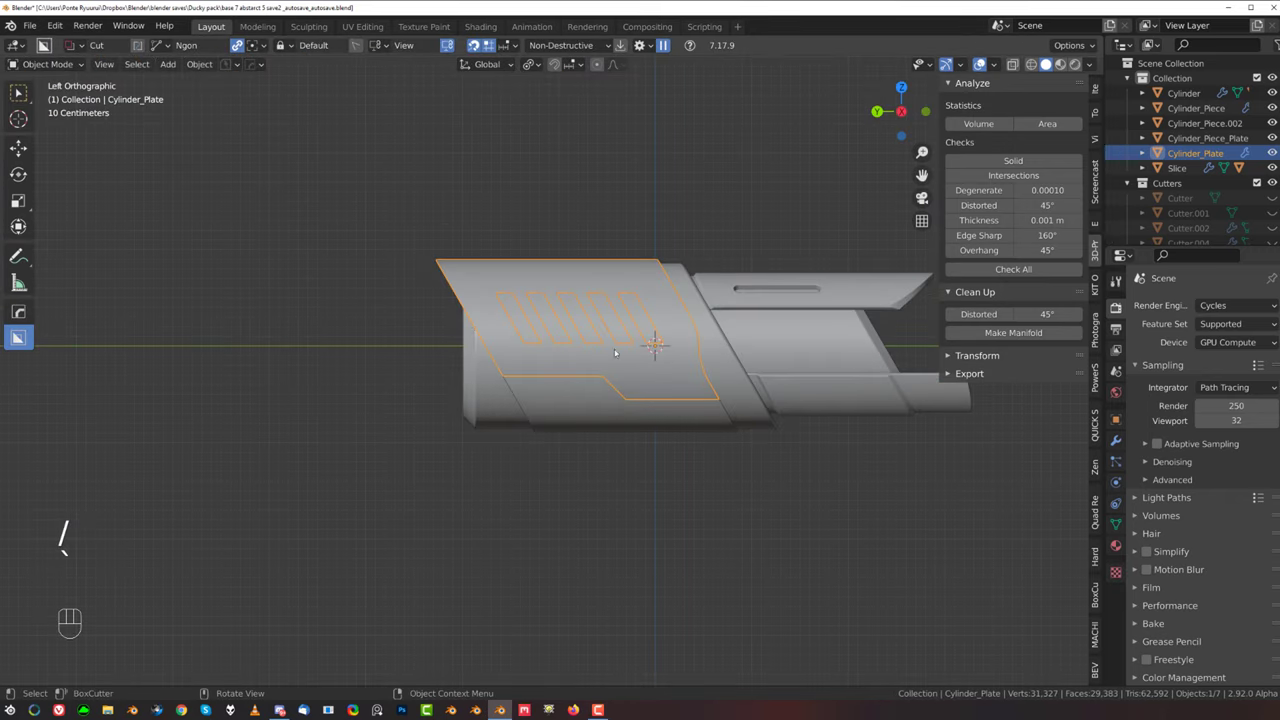
Step: Examine the assembled model from several sides, including the main cylinder's closed end
left_click(553, 477)
scroll(500, 425, "up", 3)
middle_click_drag(494, 421, 810, 405)
scroll(603, 423, "down", 3)
key("grave")
middle_click_drag(462, 357, 655, 356, "shift")
scroll(600, 310, "up", 2)
middle_click_drag(505, 317, 314, 290)
left_click_drag(620, 318, 445, 332, "shift")
scroll(450, 335, "down", 2)
middle_click_drag(500, 340, 462, 342)
scroll(499, 342, "up", 2)
Step: Inset the main cylinder's round end-cap face by about 0.085 m
left_click(531, 342)
key("Tab")
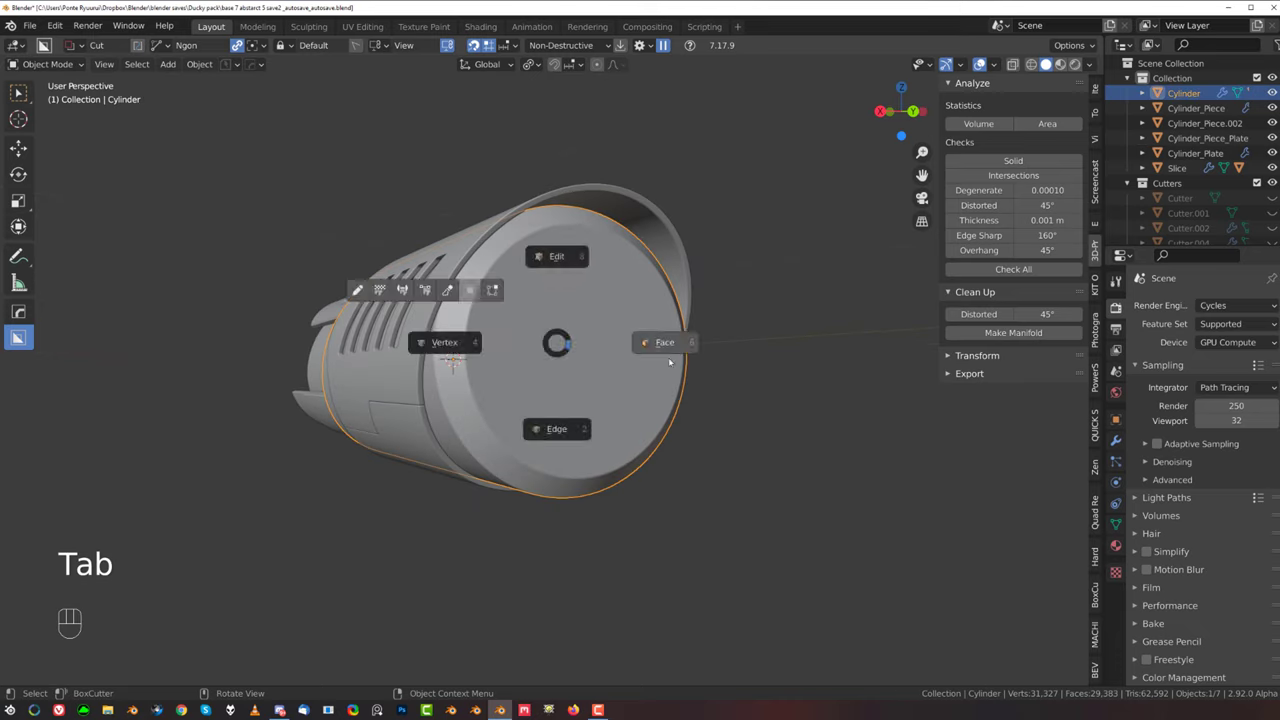
left_click(670, 362)
middle_click_drag(557, 331, 491, 377, "shift")
left_click(491, 377)
scroll(675, 369, "up", 1)
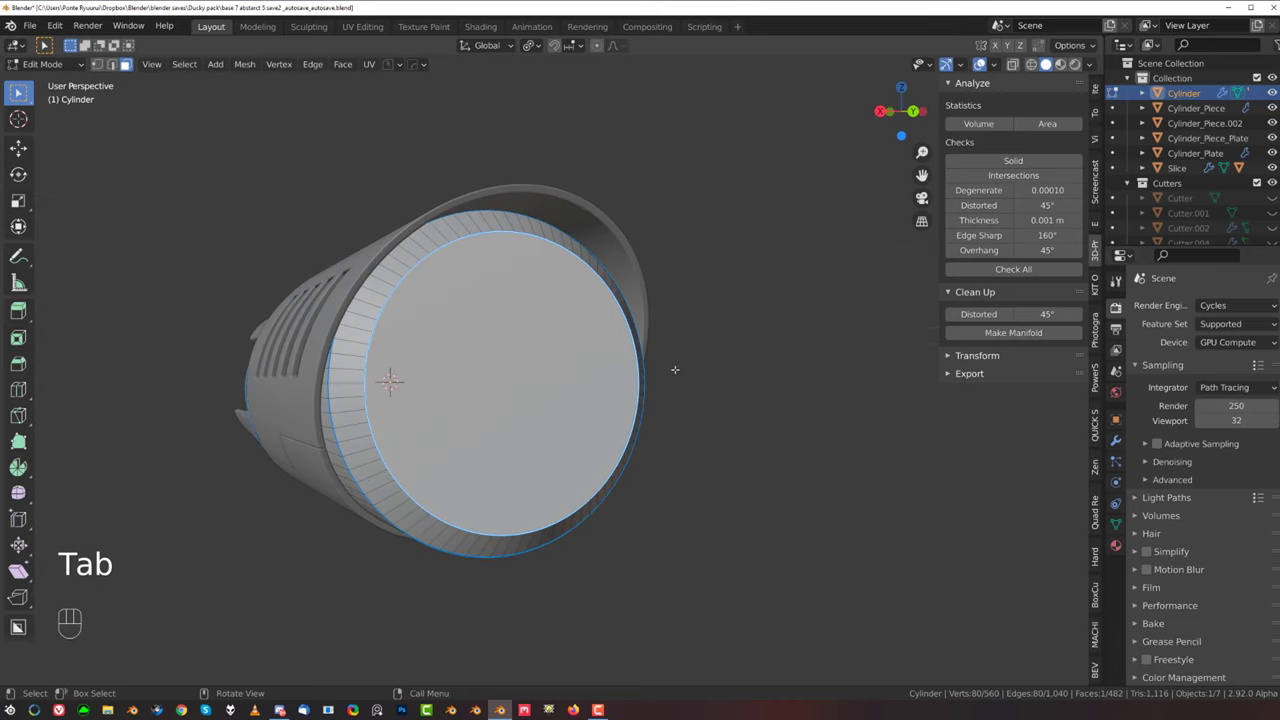
middle_click_drag(675, 370, 823, 380)
key("i")
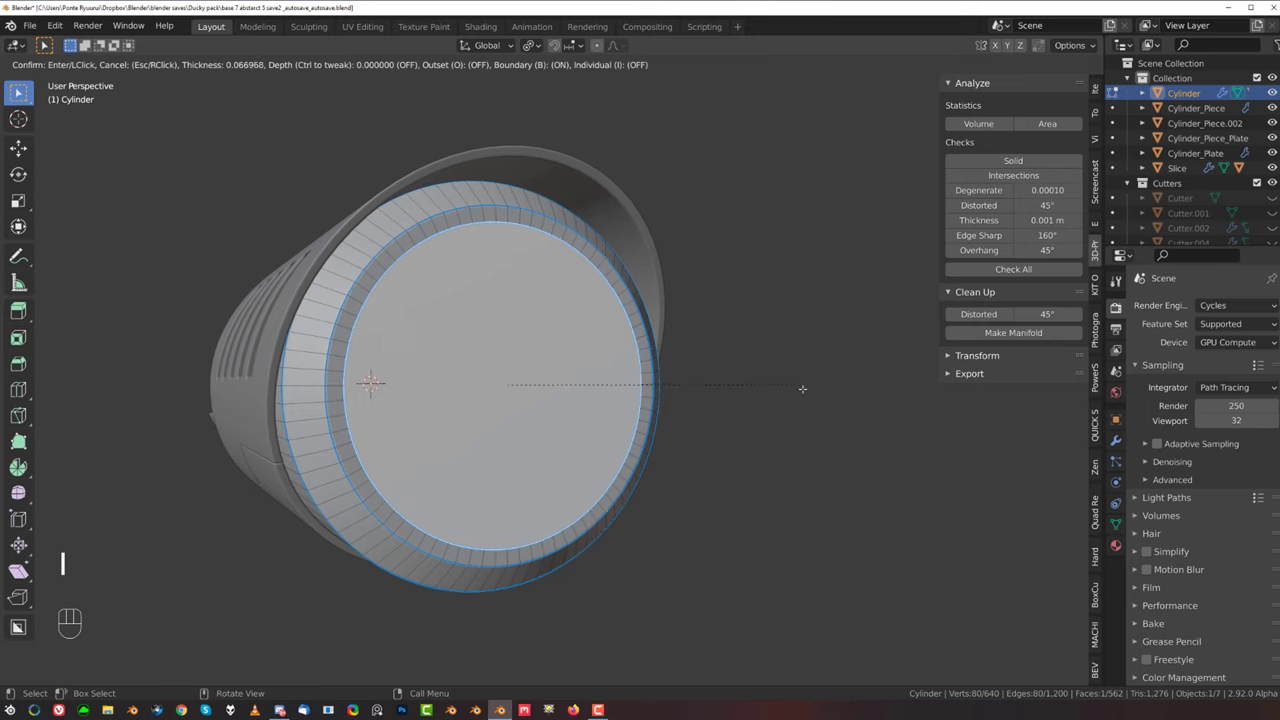
left_click(802, 390)
Step: Extrude the inset end face about 0.33 m into the cylinder and inset the recessed face slightly
middle_click_drag(767, 419, 843, 412)
key("e")
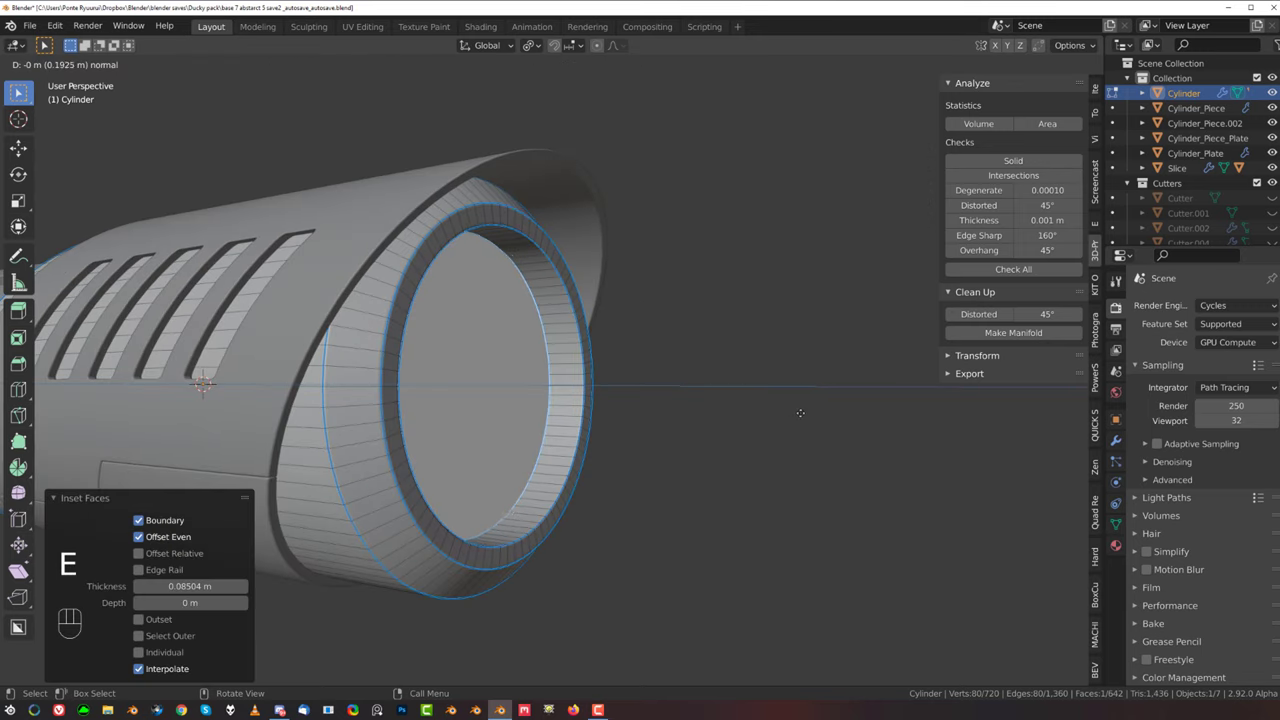
left_click(802, 426)
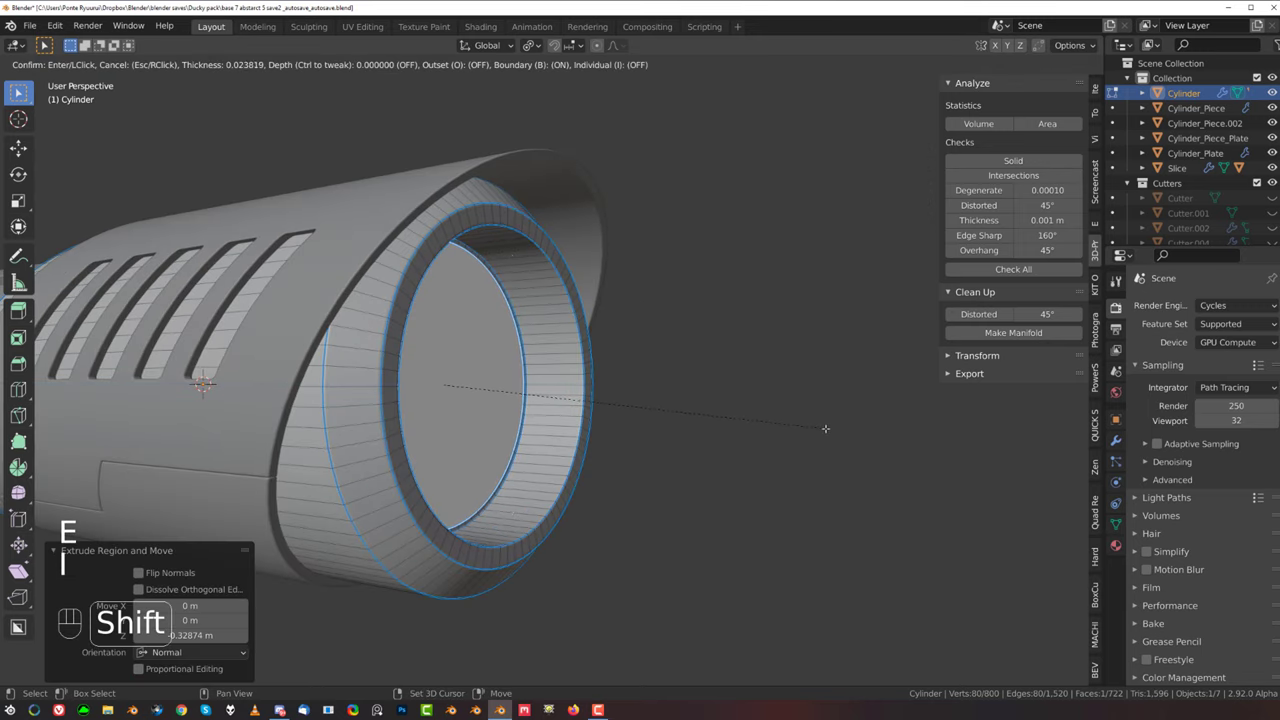
left_click(825, 429)
Step: Extrude the recessed face about 0.56 m outward and chamfer its rim by about 0.14 m with one segment
key("e")
left_click(853, 422)
key("ctrl+b")
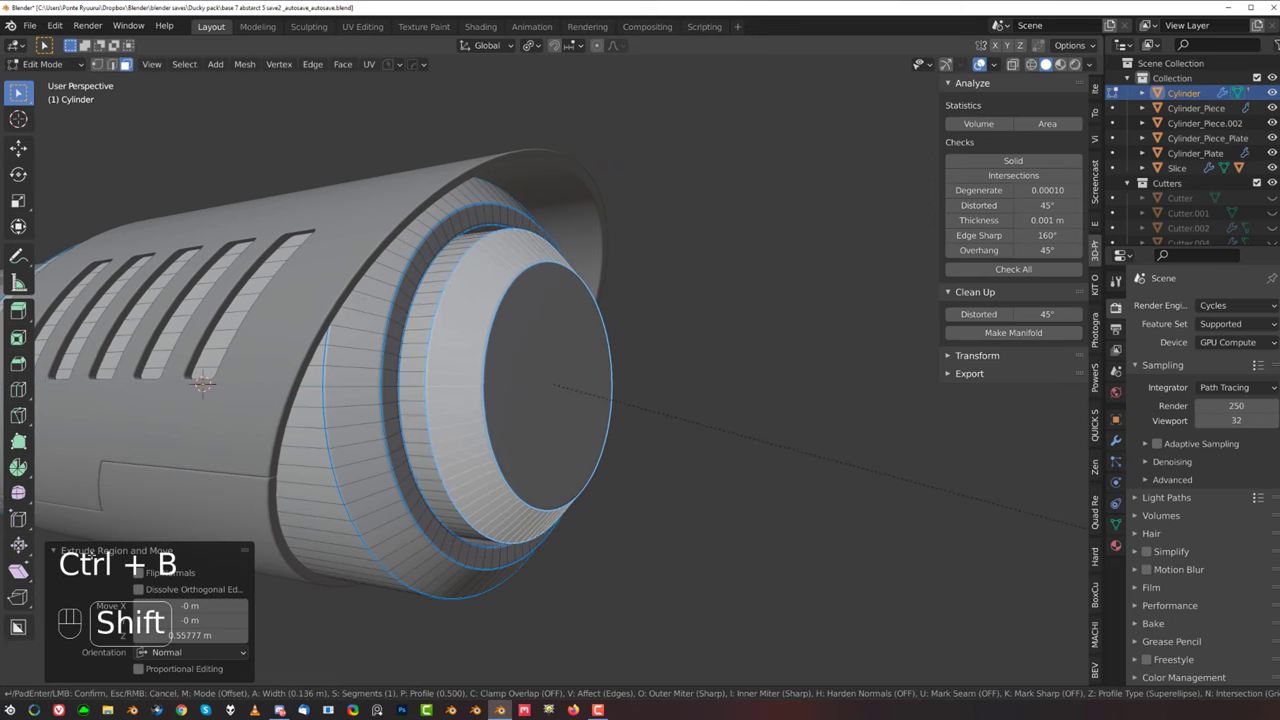
left_click(1088, 528)
Step: Inset the plug's front face and extrude it about 0.24 m inward
left_click(595, 406)
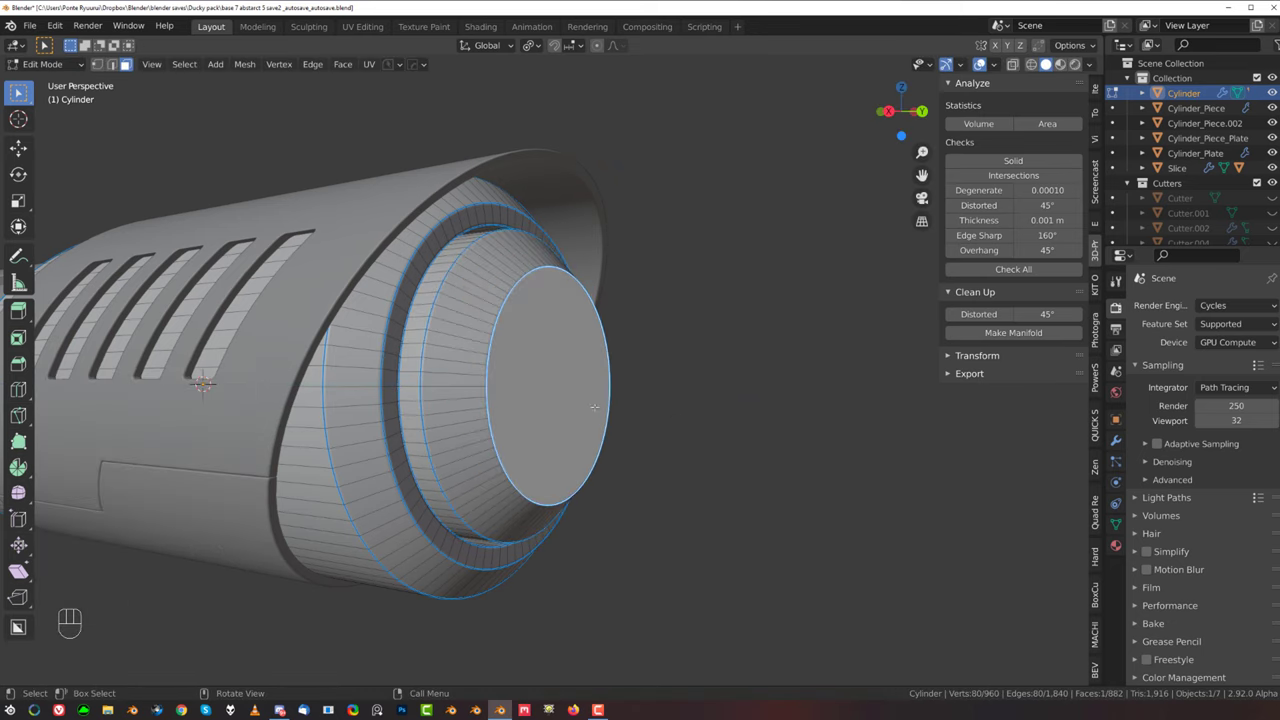
key("i")
left_click(749, 414)
key("e")
left_click(706, 427)
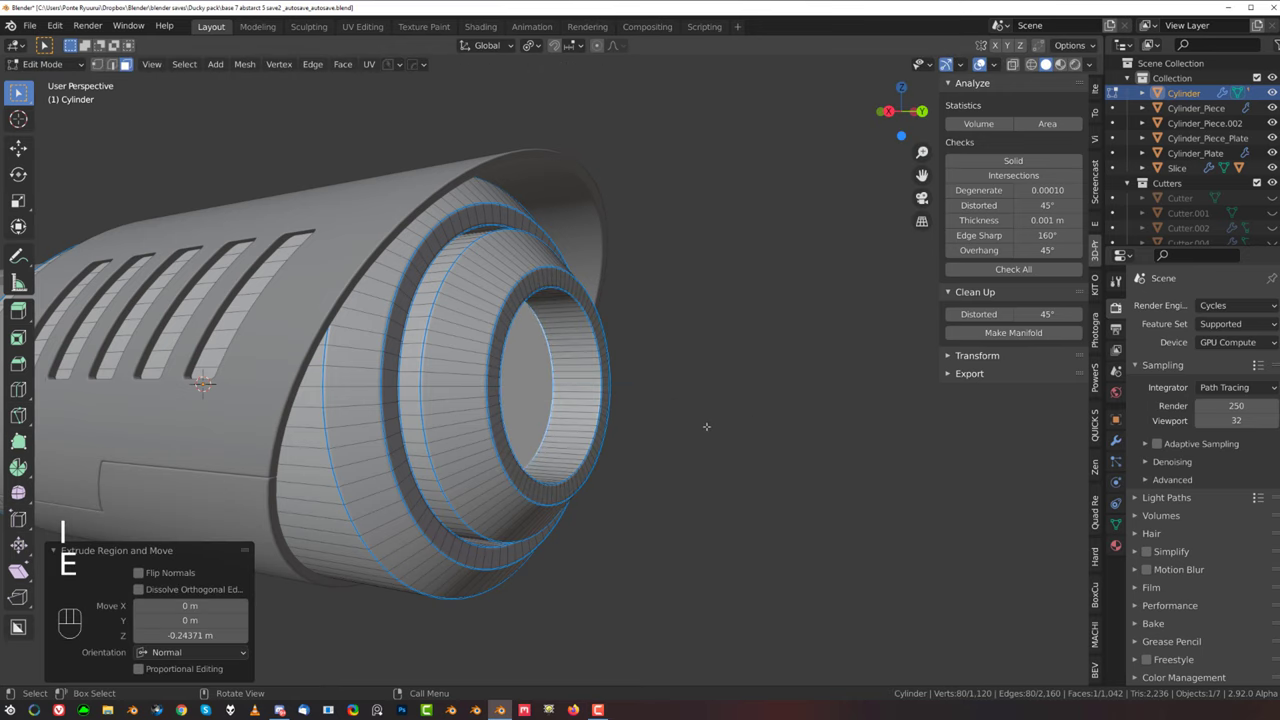
Step: Inset the bottom face of the new recess by about 0.058 m and extrude it about 0.47 m outward
key("i")
left_click(704, 427)
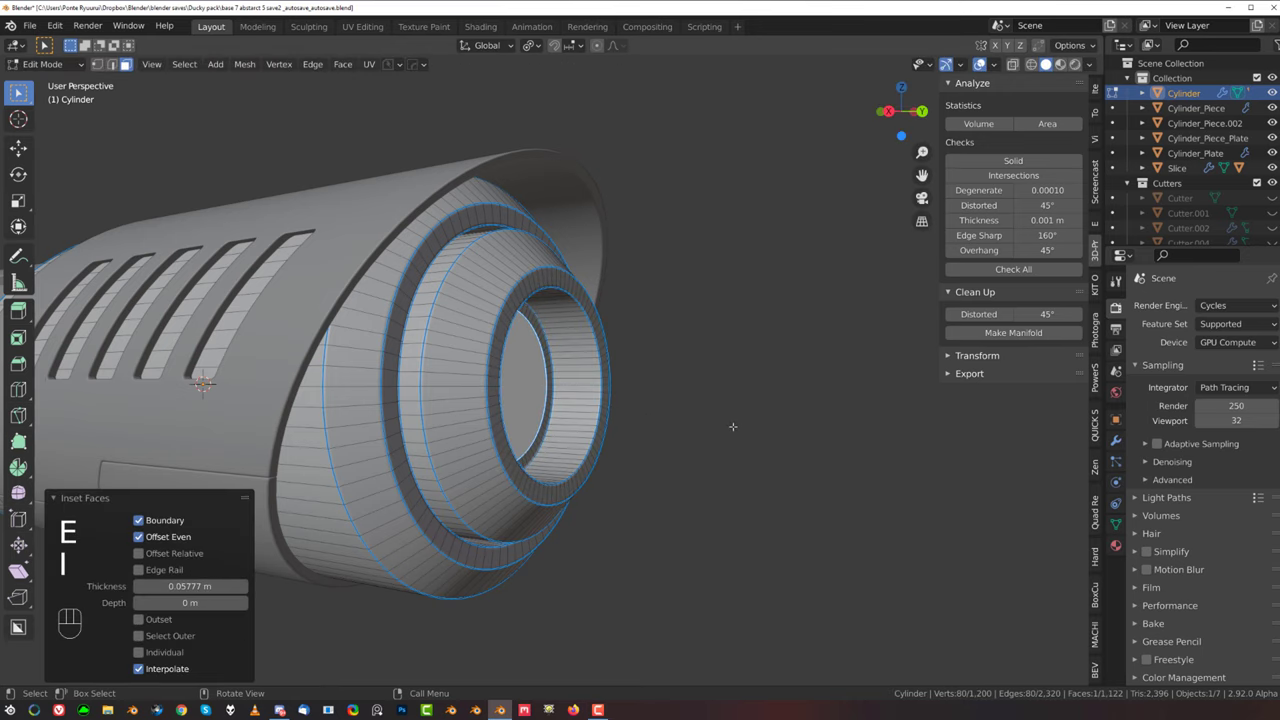
key("e")
left_click(801, 435)
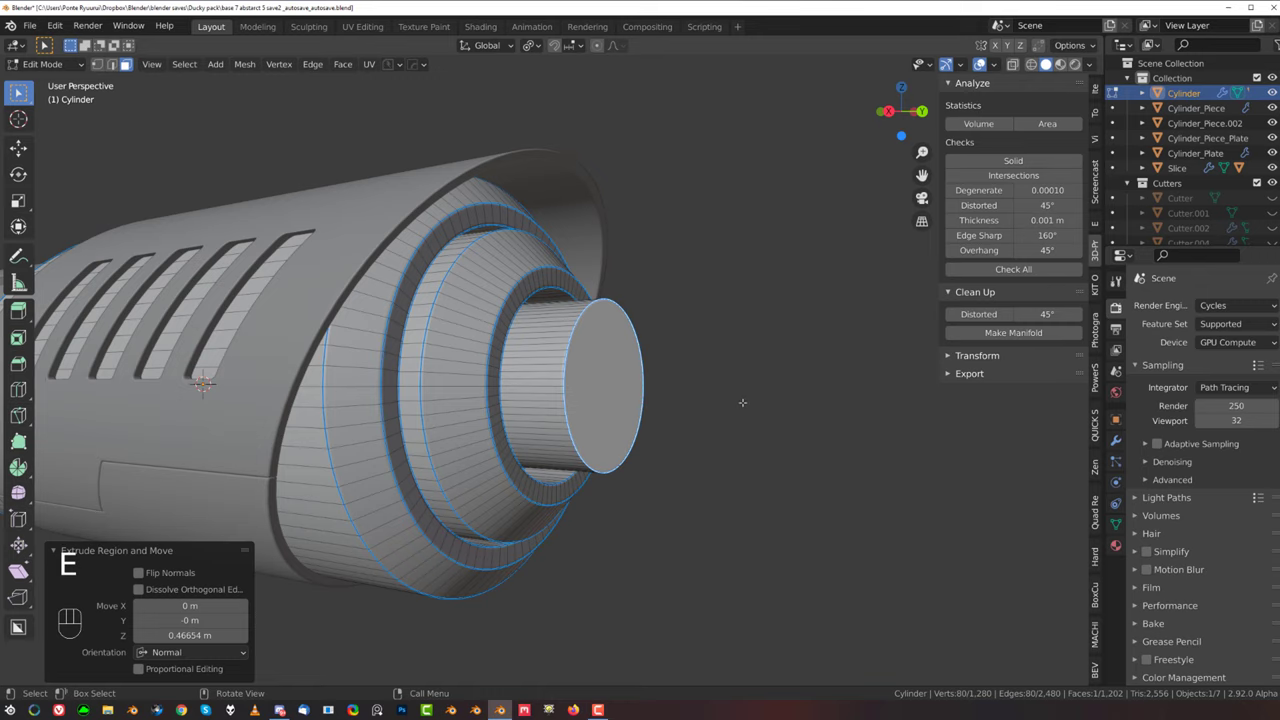
Step: Round the small central plug's rim with a multi-segment bevel about 0.05 m wide and return to Object Mode
key("ctrl+b")
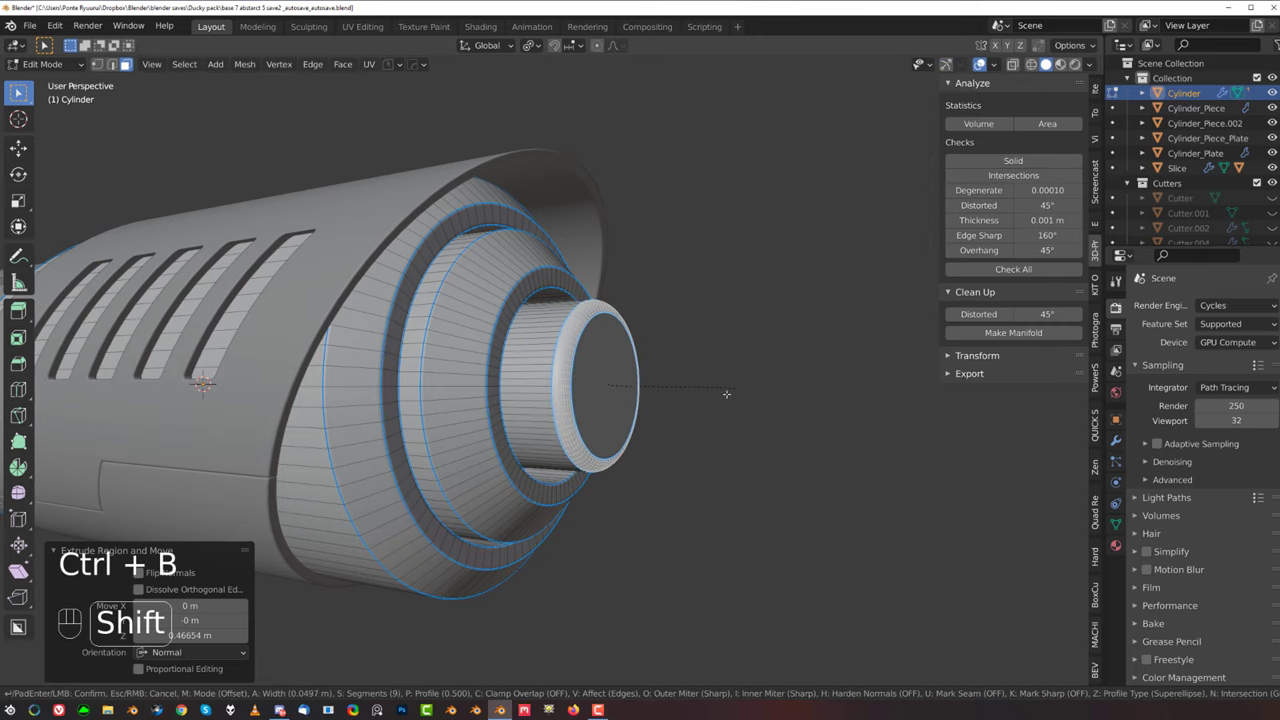
scroll(732, 395, "up", 3)
left_click(785, 397)
key("Tab")
Step: Examine the stepped cylinder end and the rest of the model from several angles, finishing in the right orthographic view
scroll(589, 395, "down", 5)
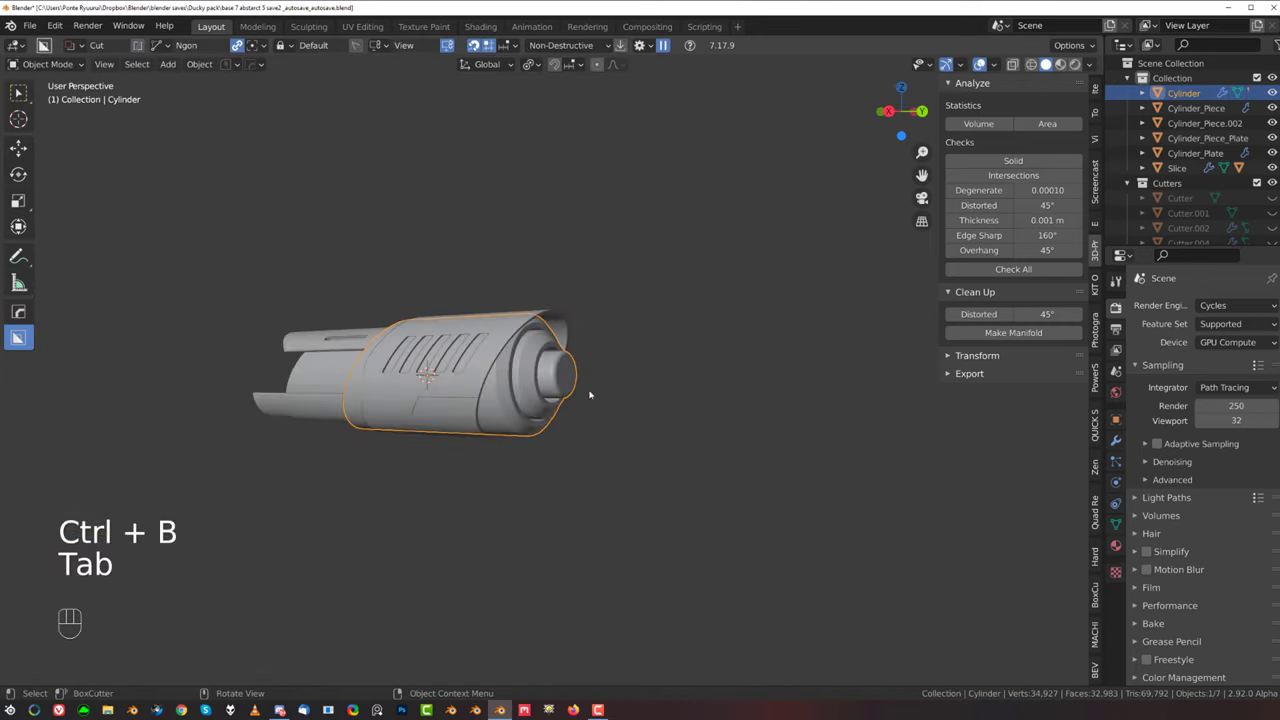
middle_click_drag(345, 406, 541, 383)
scroll(500, 417, "up", 3)
middle_click_drag(586, 479, 450, 457)
middle_click_drag(538, 424, 672, 395, "shift")
middle_click_drag(320, 440, 572, 432)
middle_click_drag(248, 408, 450, 380, "shift")
middle_click_drag(450, 380, 342, 356)
scroll(396, 340, "down", 3)
middle_click_drag(590, 337, 439, 373, "shift")
key("grave")
scroll(440, 348, "up", 2)
key("KP_5")
scroll(357, 363, "up", 3)
Step: Add one edge loop around the narrow cylinder piece near its slanted free end, with a slide factor of -0.68
left_click(427, 353)
key("Tab")
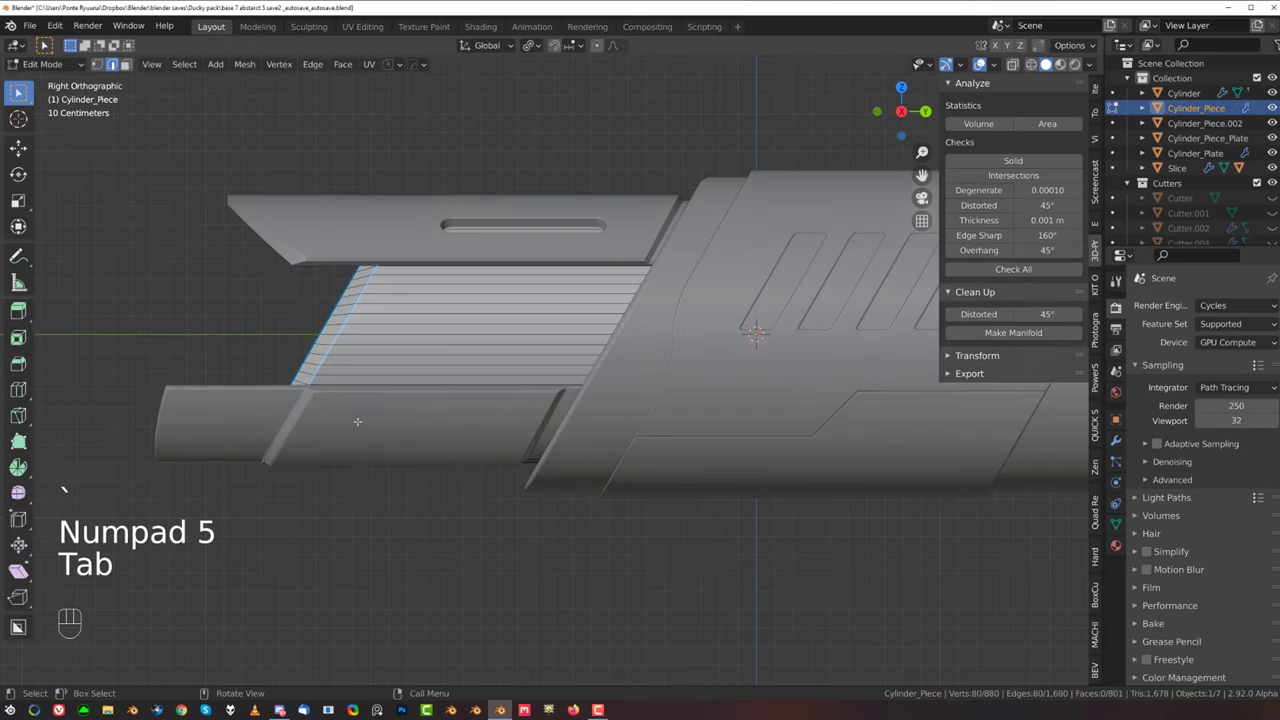
scroll(336, 323, "up", 3)
key("ctrl+r")
left_click(315, 315)
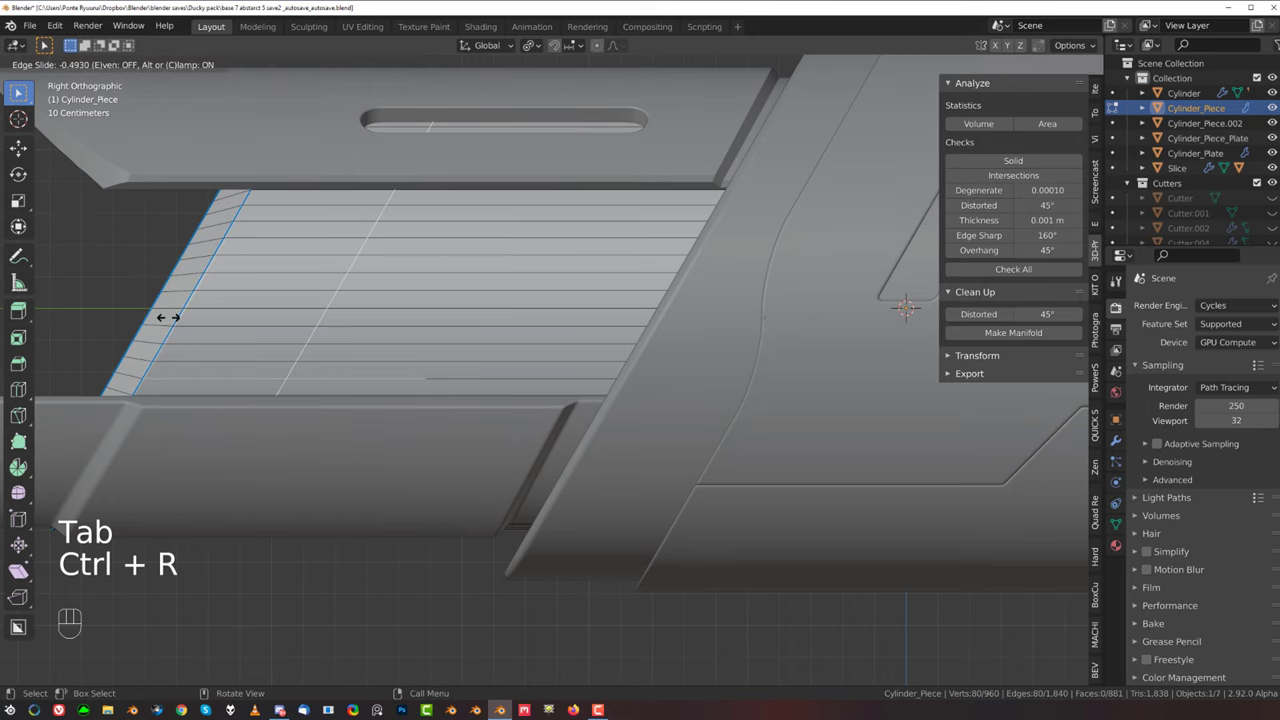
left_click(131, 326)
Step: Bevel the new edge loop into a thin band with one segment and a width of about 0.0087 m
key("ctrl+b")
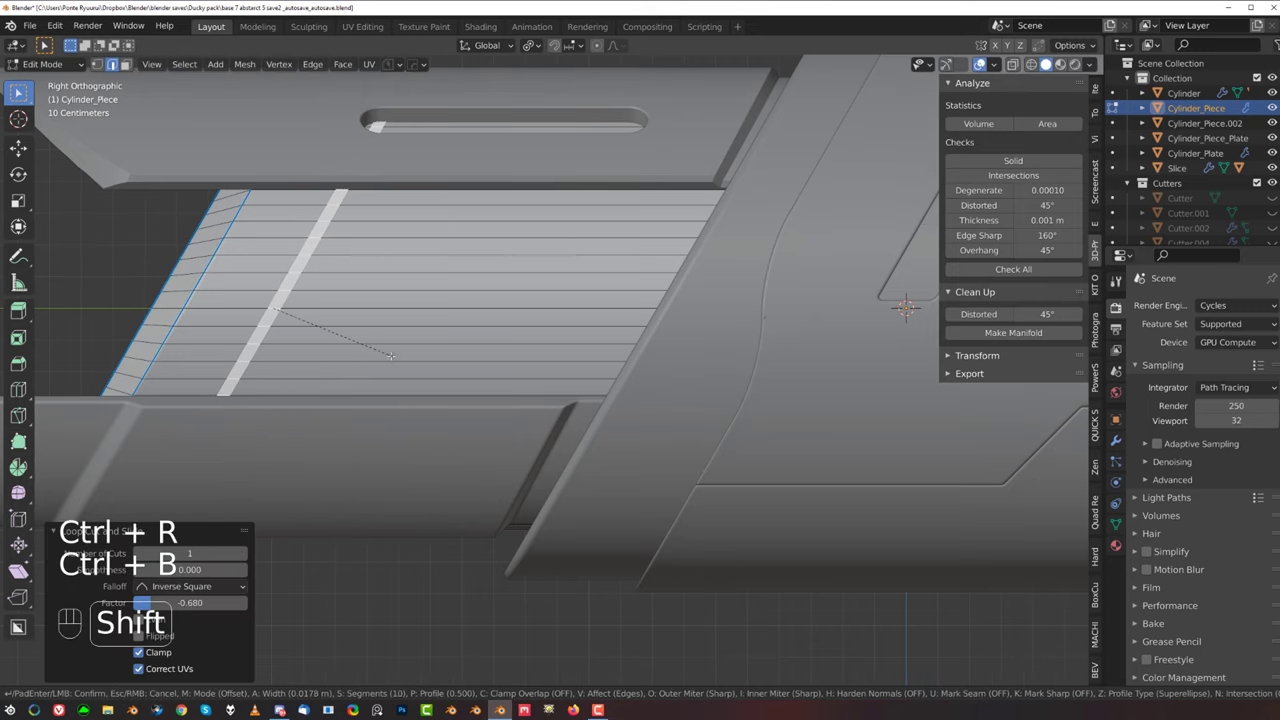
scroll(395, 359, "down", 9)
left_click(394, 345)
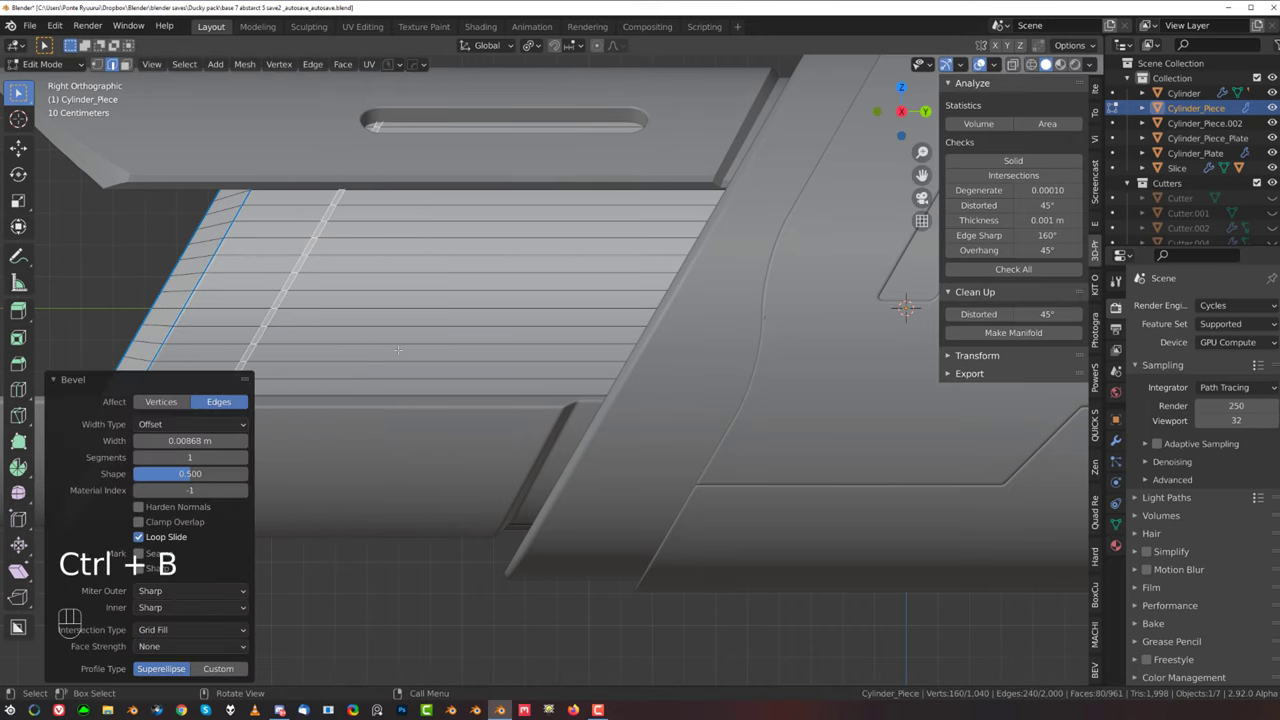
Step: Turn the thin band into a panel groove with Panel Face at a depth of about 0.022
middle_click_drag(394, 340, 375, 333)
key("q")
left_click(340, 441)
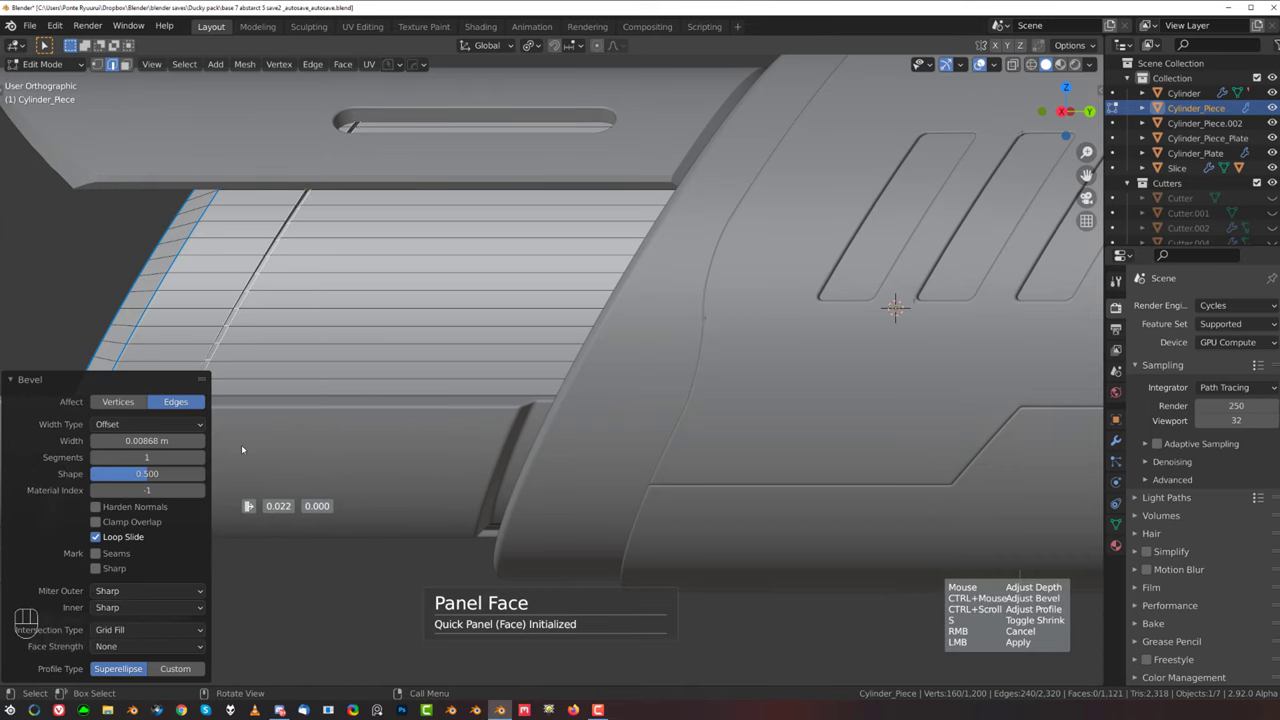
left_click(241, 447)
middle_click_drag(230, 410, 270, 402)
Step: Return to Object Mode and apply the groove cut to the narrow cylinder piece with Csharp at 30° sharpness
key("Tab")
scroll(238, 310, "up", 3)
middle_click_drag(234, 301, 470, 363, "shift")
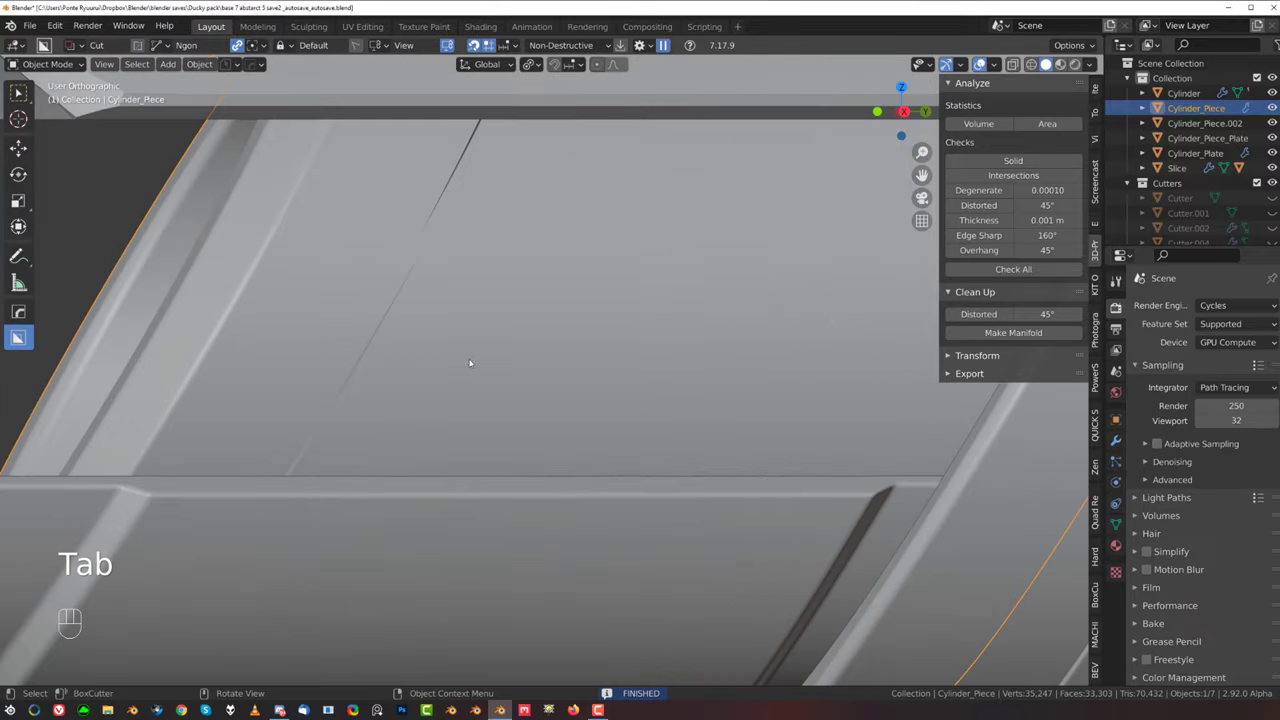
key("q")
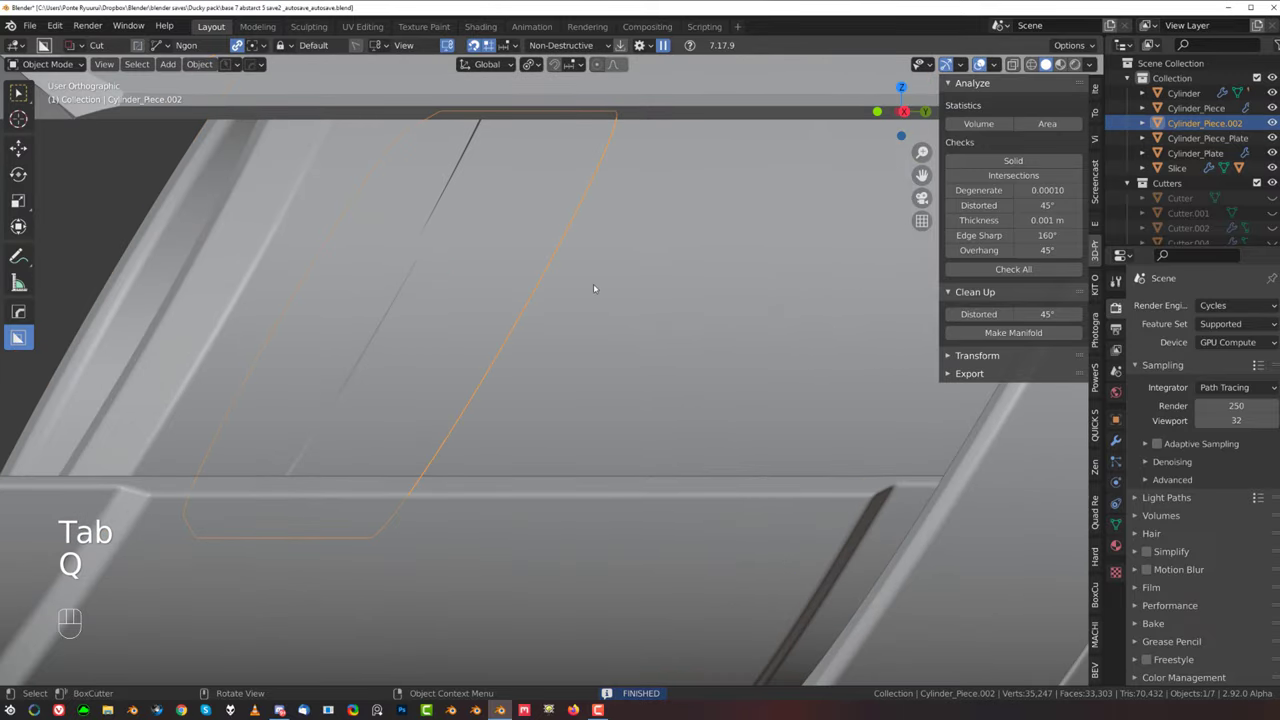
key("q")
left_click(573, 287, "ctrl")
scroll(463, 351, "down", 8)
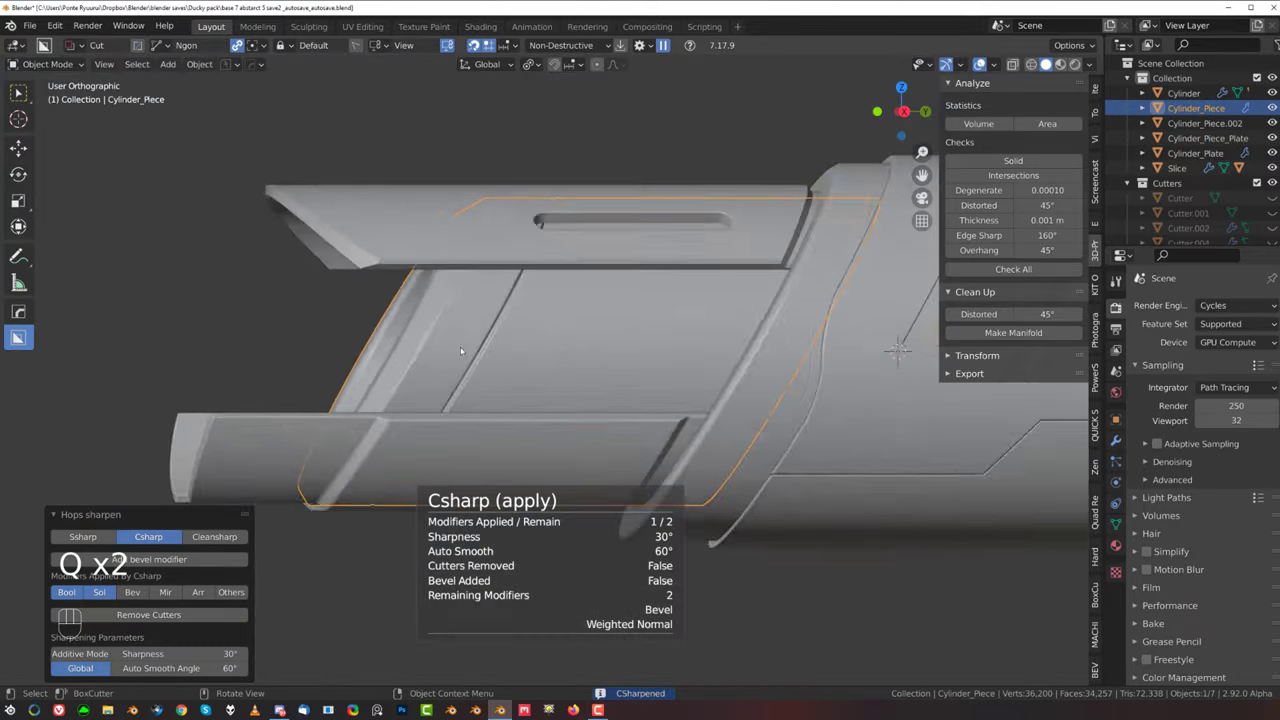
Step: Examine the grooved cylinder piece in the right orthographic view with nothing selected
key("grave")
scroll(295, 311, "up", 1)
left_click(295, 310)
scroll(288, 333, "up", 2)
middle_click_drag(288, 333, 194, 322, "shift")
scroll(523, 260, "down", 3)
scroll(456, 344, "up", 3)
middle_click_drag(455, 343, 392, 343, "shift")
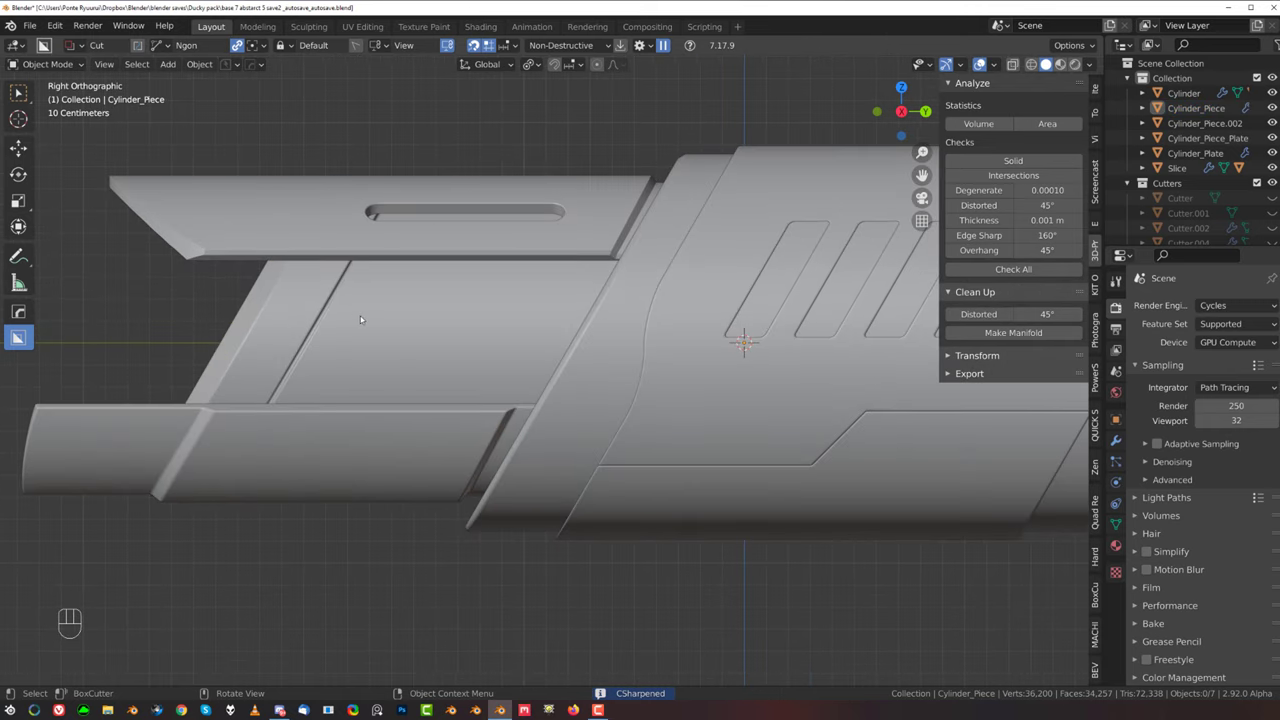
middle_click_drag(553, 332, 604, 314, "shift")
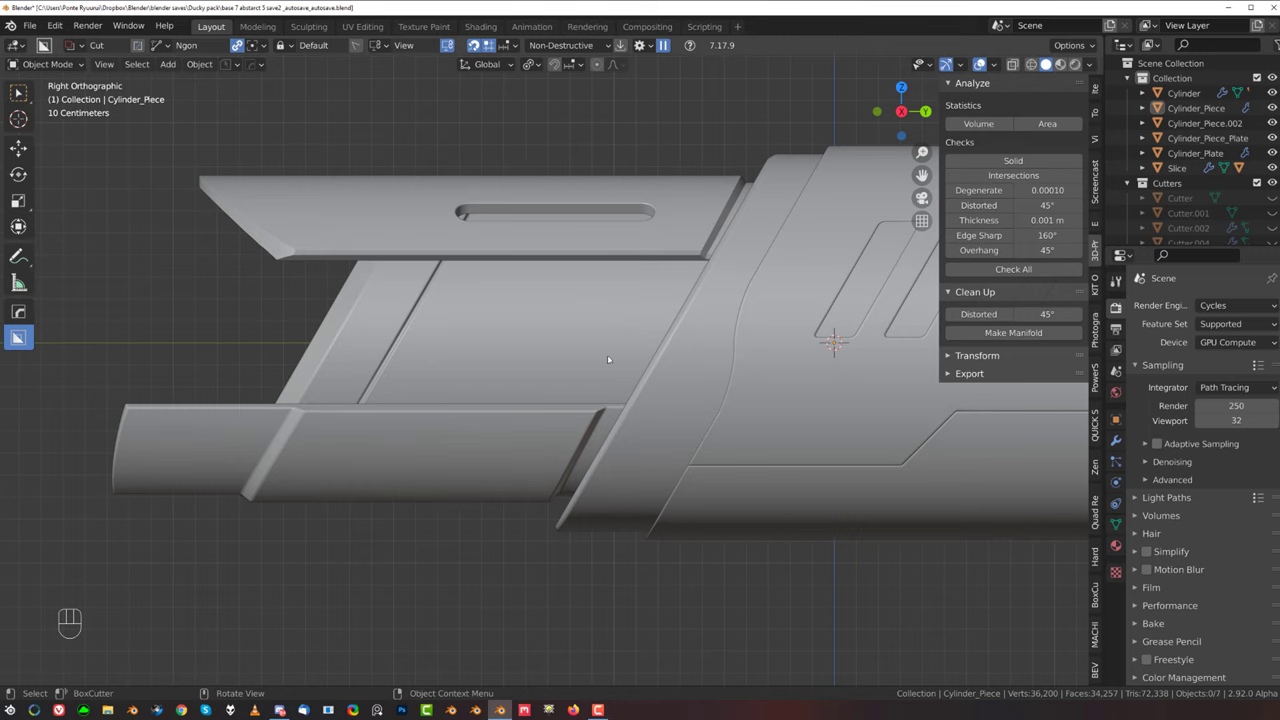
Step: Add an edge loop to the narrow cylinder piece near the main body and bevel it into a one-segment band about 0.0656 m wide
left_click(642, 301)
key("Tab")
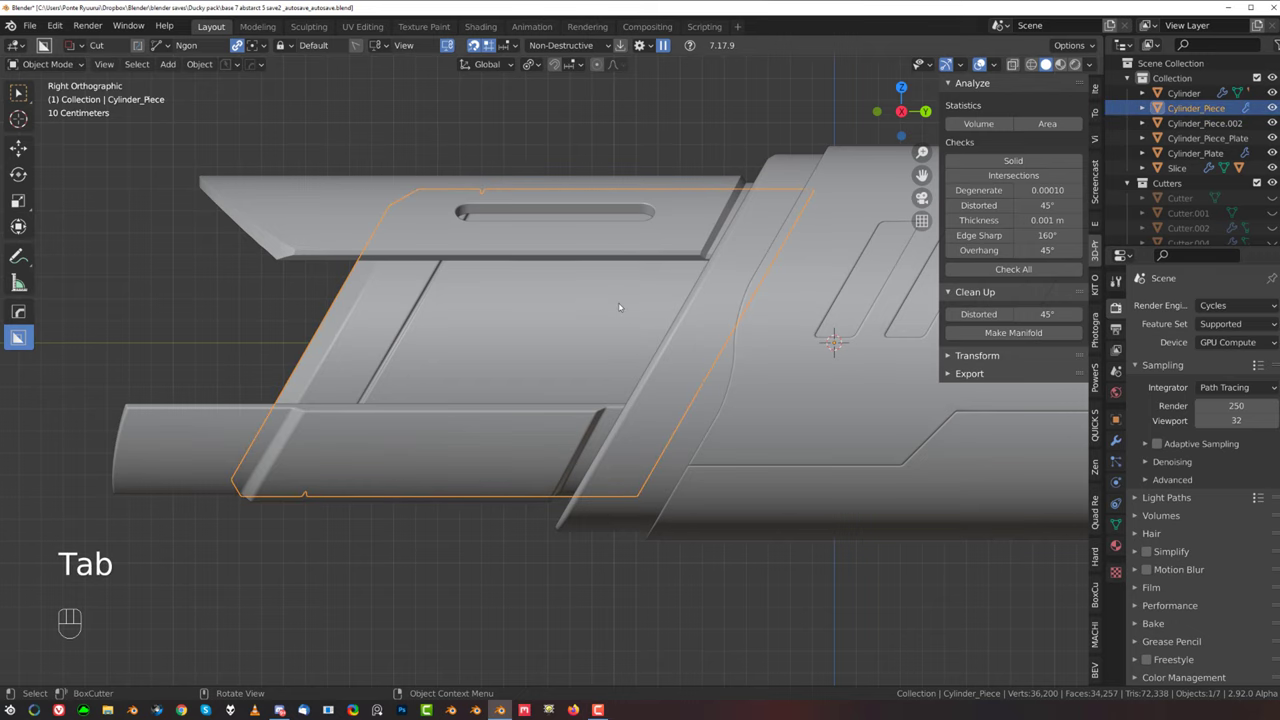
key("Tab")
key("ctrl+r")
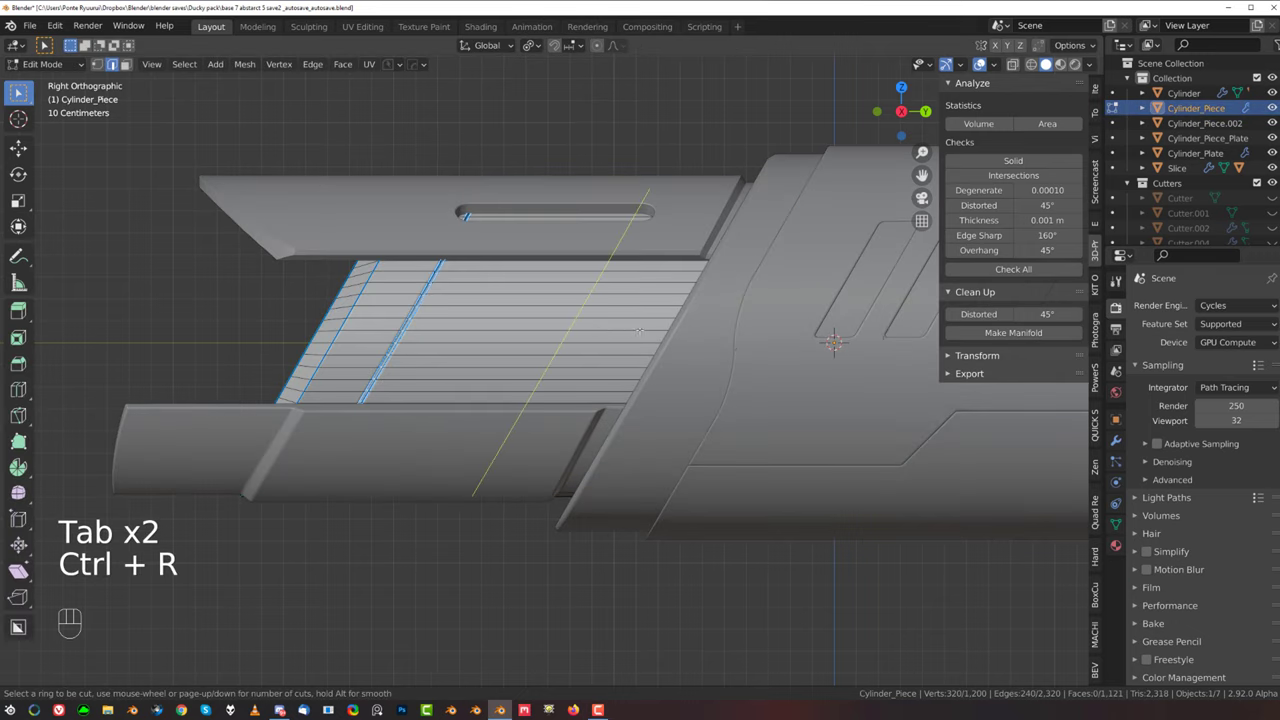
left_click(638, 331)
left_click(690, 330)
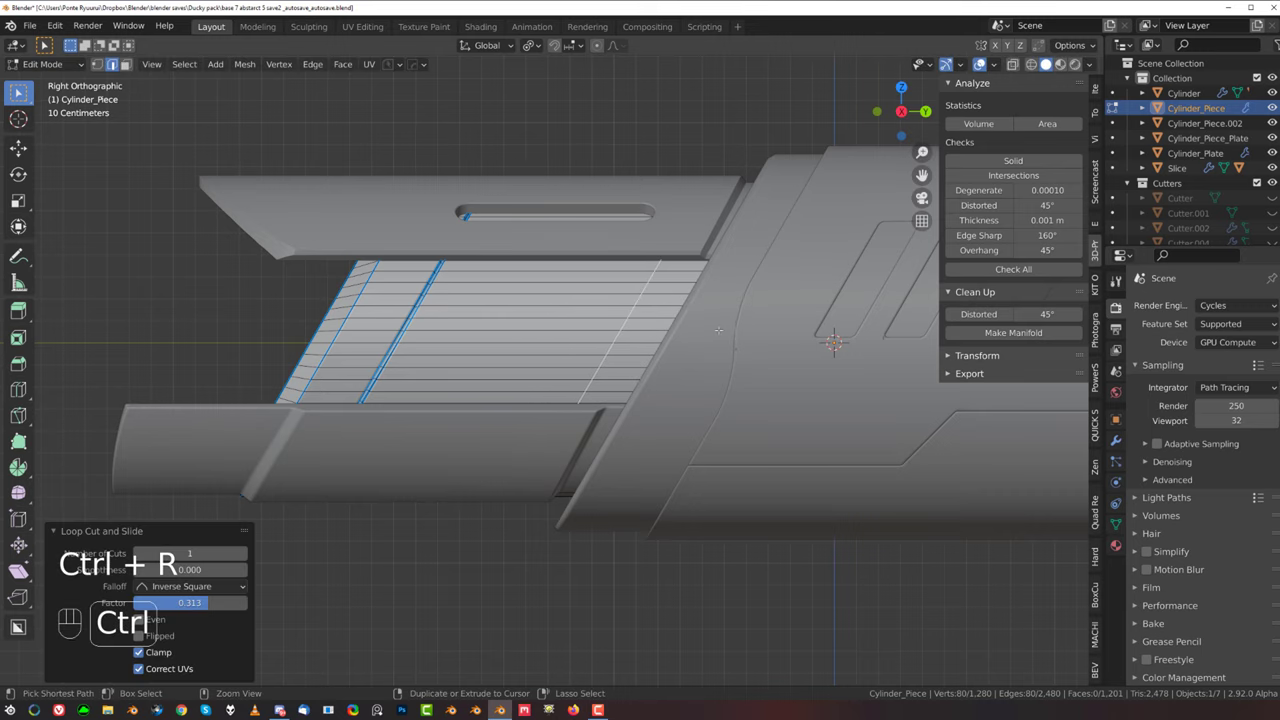
key("ctrl+b")
left_click(670, 344)
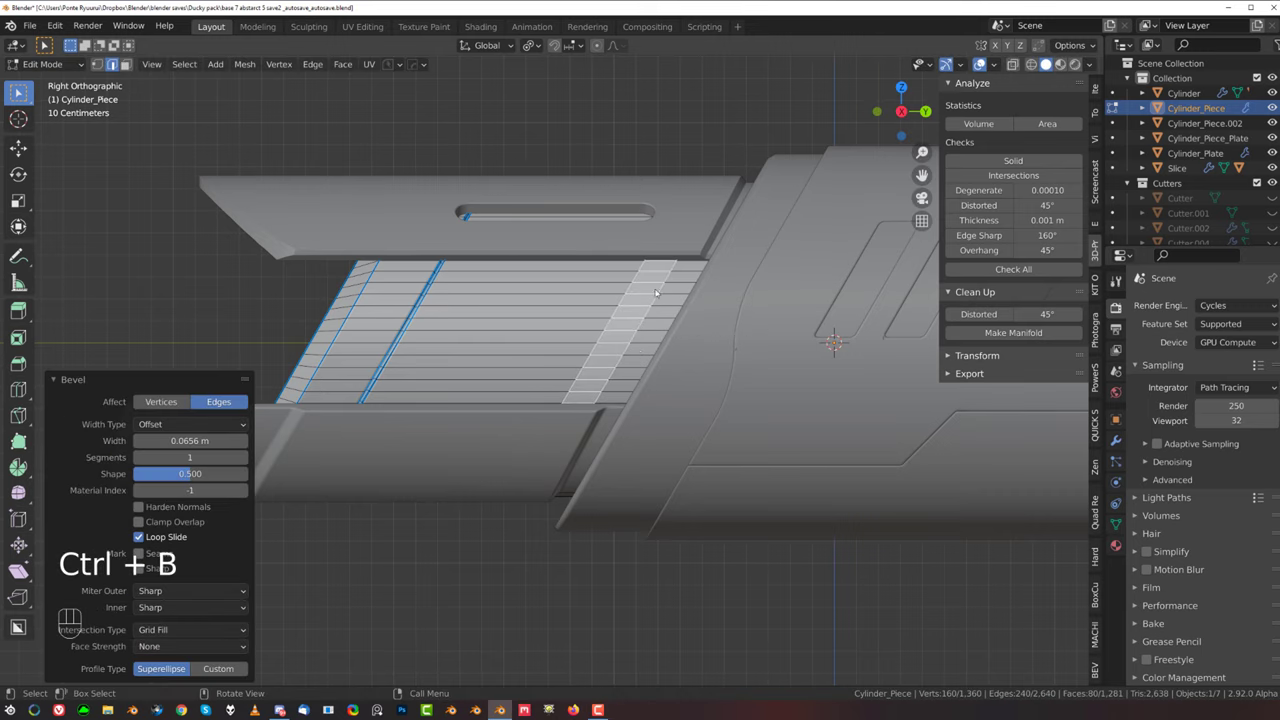
Step: Turn the wide band near the main body into a panel groove with Panel Face at a depth of about 0.021
key("Tab")
key("q")
key("Tab")
key("q")
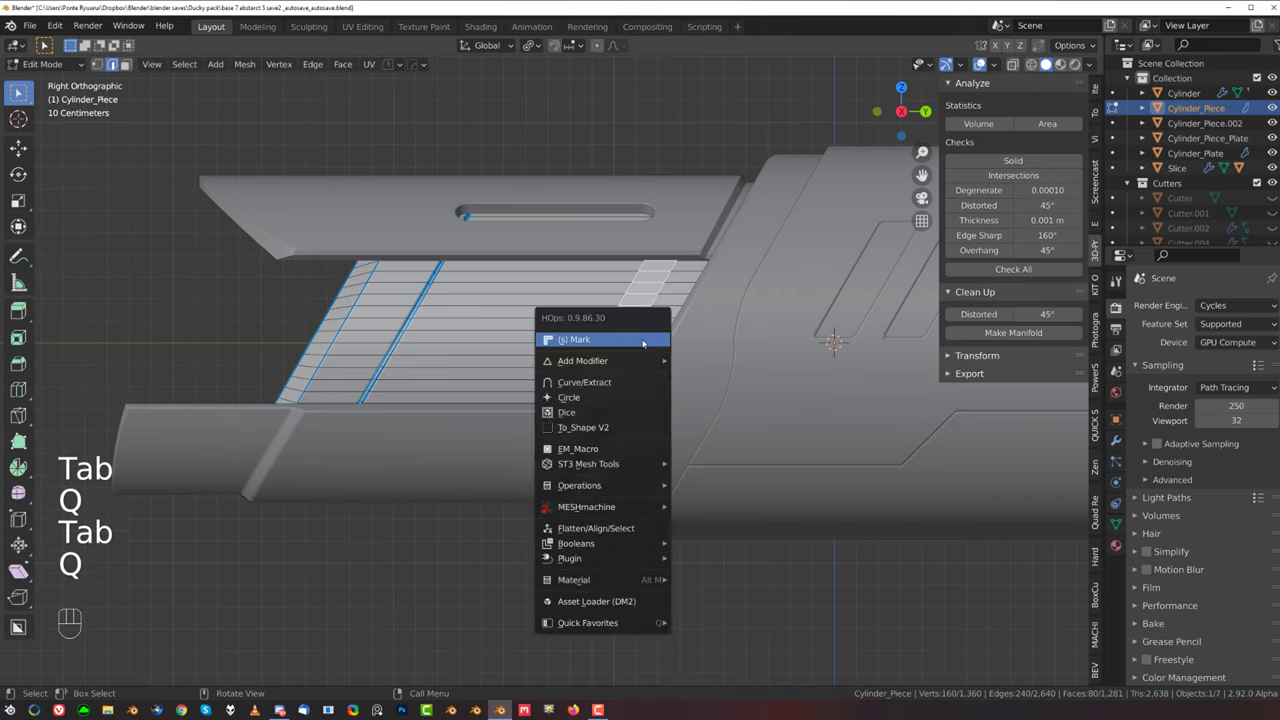
left_click(629, 447, "alt")
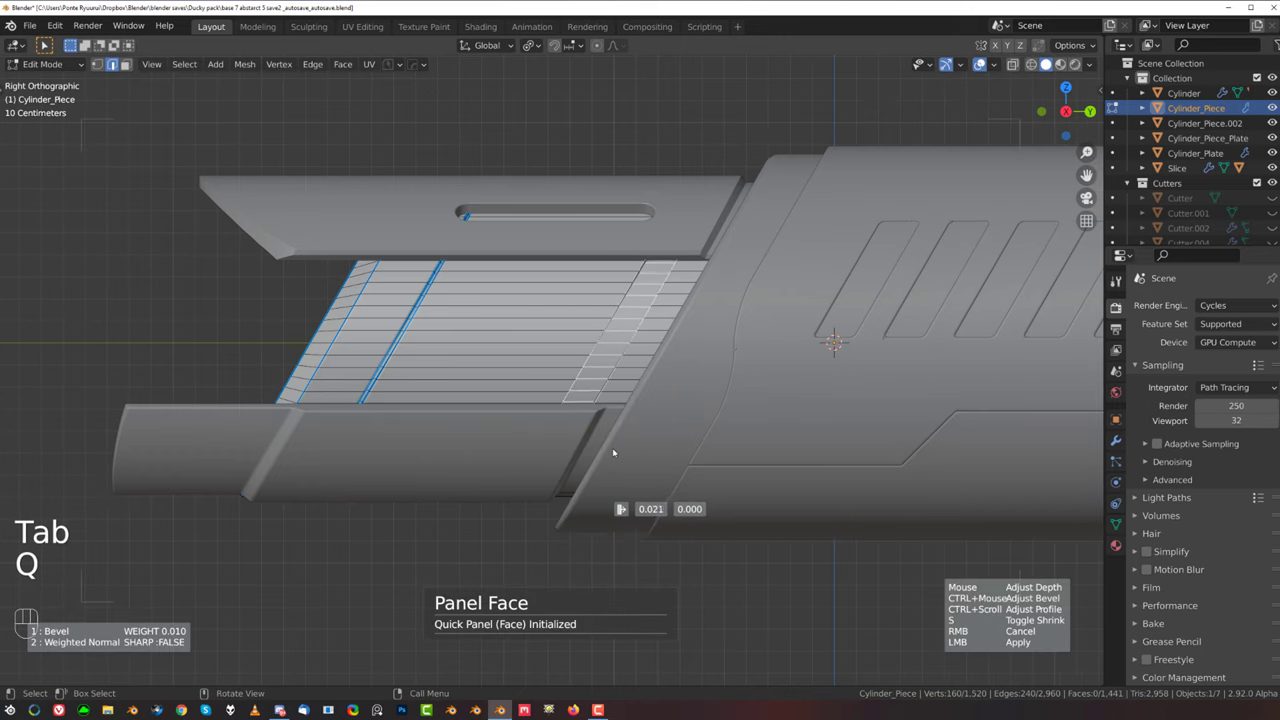
left_click(603, 453)
Step: Return to Object Mode and apply Csharp at 30° sharpness to the newly grooved narrow piece
scroll(690, 380, "up", 3)
key("Tab")
mouse_move(652, 329)
middle_mouse_down("shift")
mouse_move(543, 346)
mouse_move(666, 351)
mouse_move(682, 332)
mouse_move(664, 336)
middle_mouse_up("shift")
key("q")
left_click(672, 341, "ctrl")
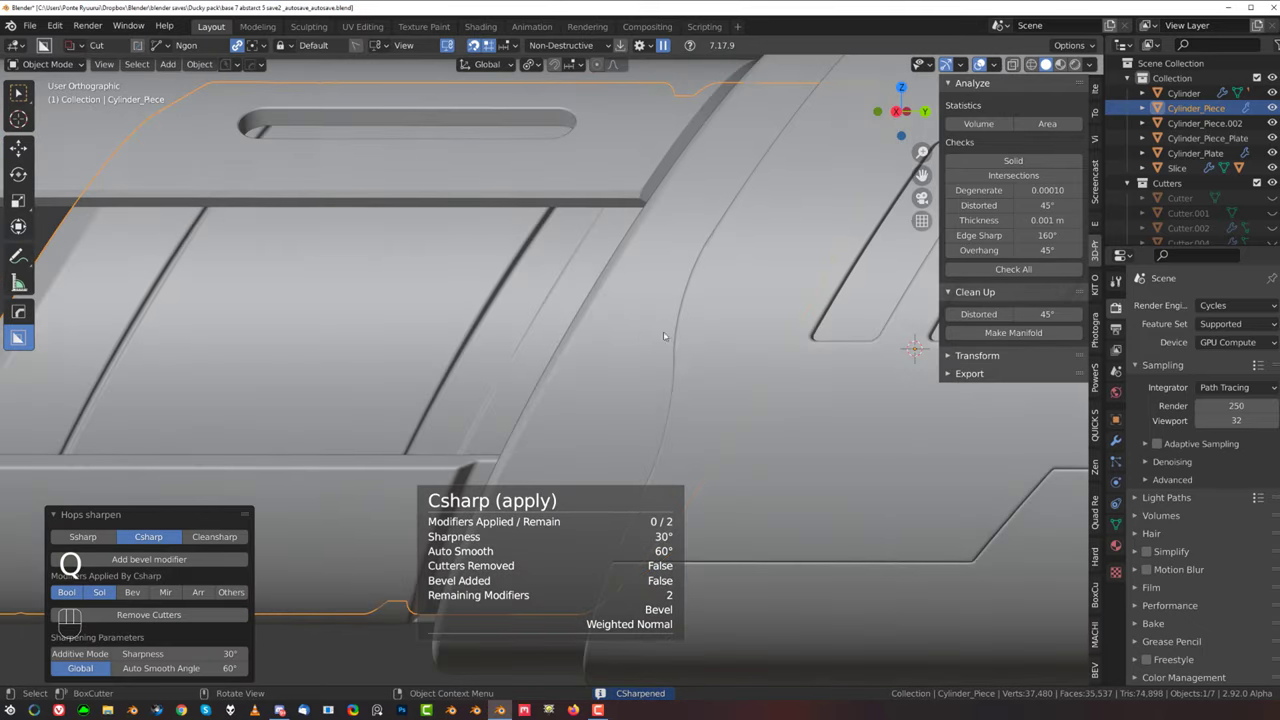
Step: Examine the new grooves on the narrow piece in the right orthographic view with nothing selected
key("grave")
left_click(770, 340)
scroll(657, 341, "down", 3)
scroll(560, 380, "down", 5)
left_click(470, 481)
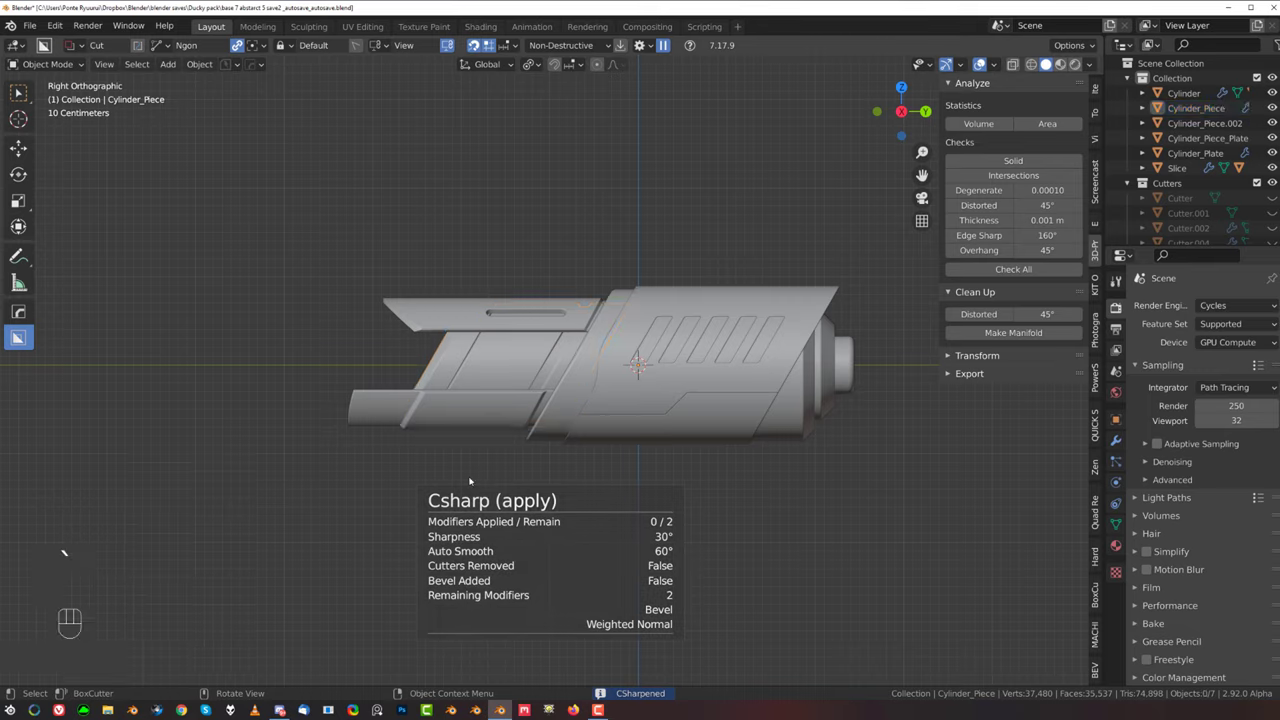
scroll(530, 450, "up", 4)
scroll(489, 360, "up", 2)
middle_click_drag(560, 437, 509, 386, "shift")
scroll(481, 390, "down", 3)
key("grave")
left_click(674, 384)
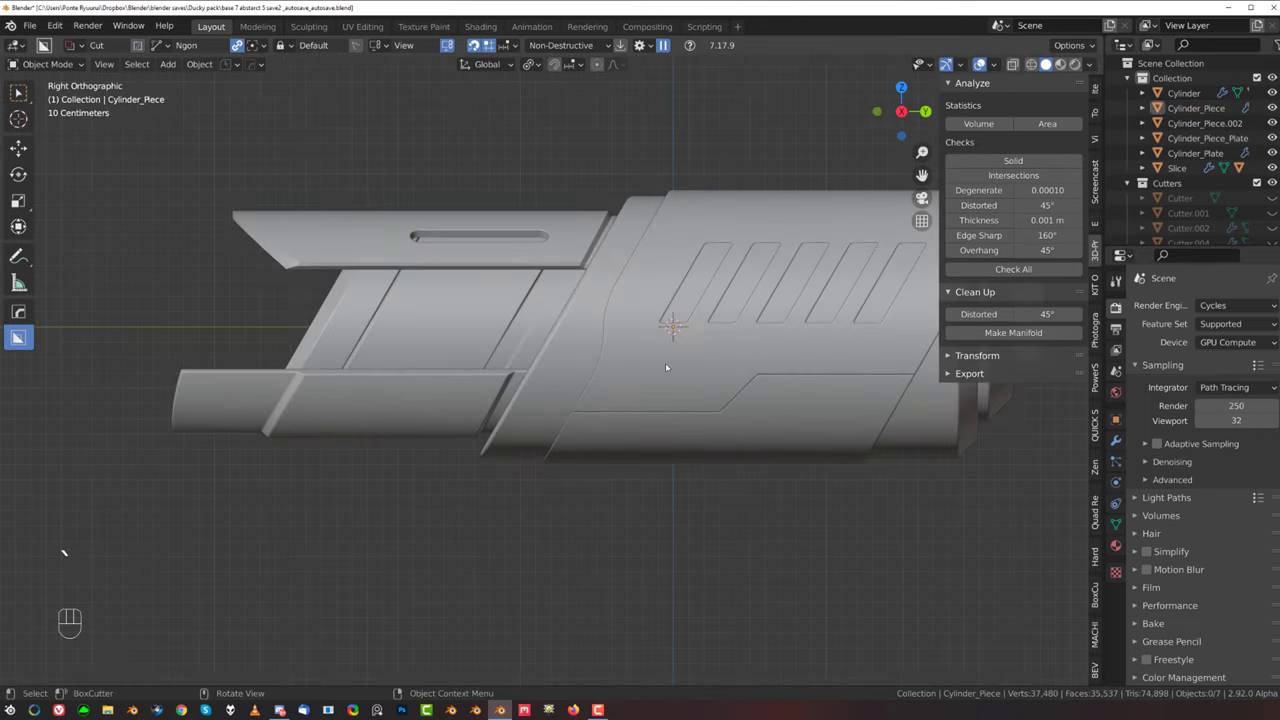
middle_click_drag(559, 350, 480, 380, "shift")
scroll(474, 380, "down", 3)
scroll(450, 386, "up", 9)
key("d")
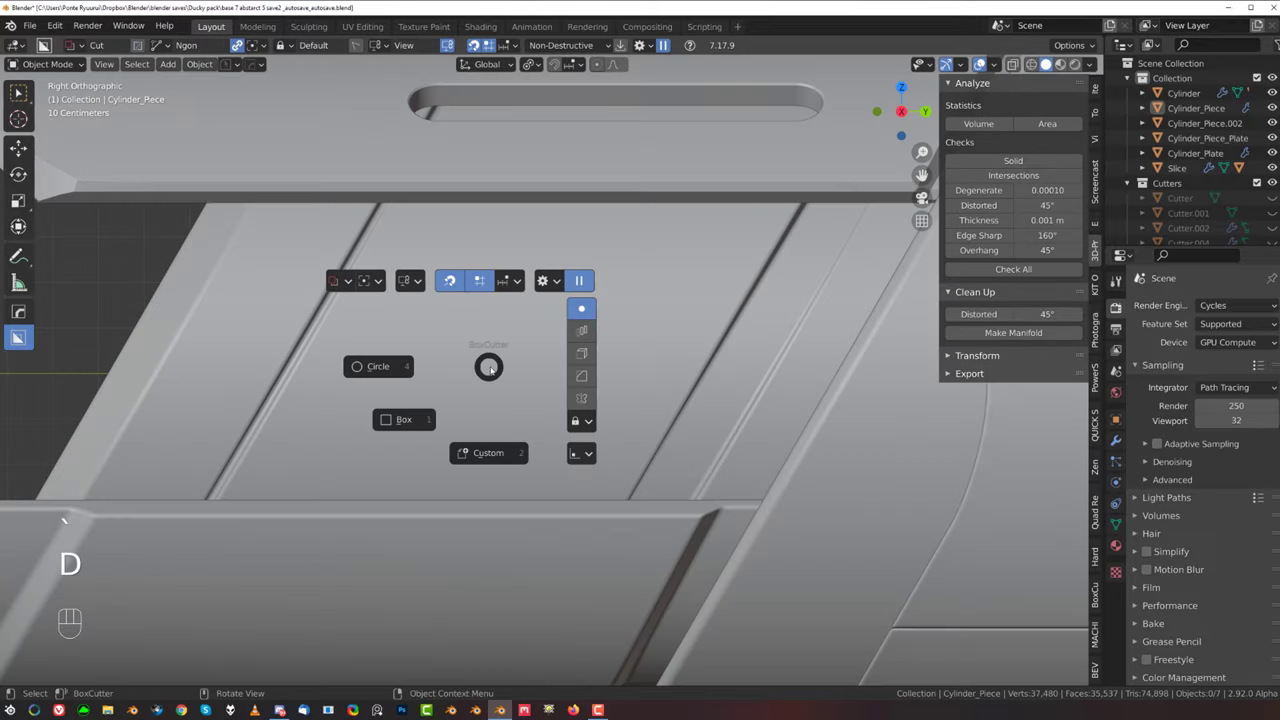
key("Tab")
key("ctrl+r")
scroll(492, 342, "up", 7)
left_click(494, 340)
right_click(494, 340)
key("ctrl+z")
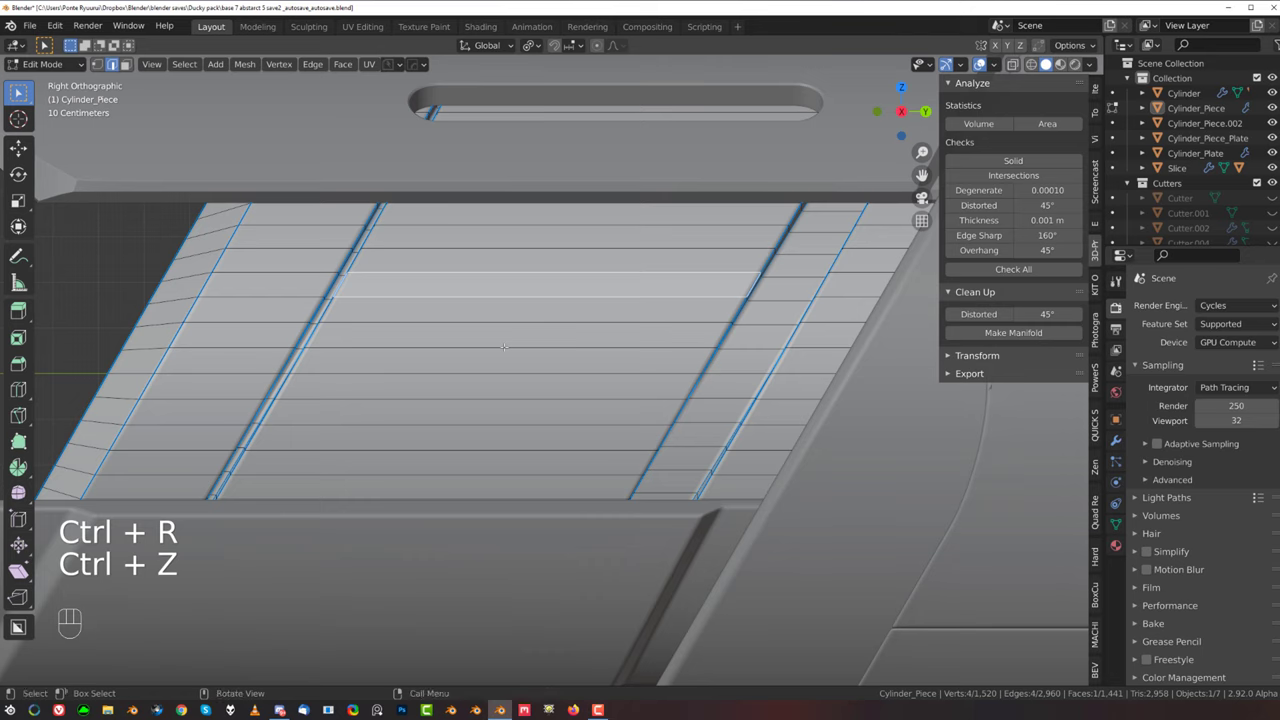
Step: Add 12 evenly spaced edge loops across the section between the grooves, and switch BoxCutter to the Box shape in Object Mode
key("ctrl+r")
scroll(504, 348, "up", 8)
left_click(505, 347)
right_click(505, 347)
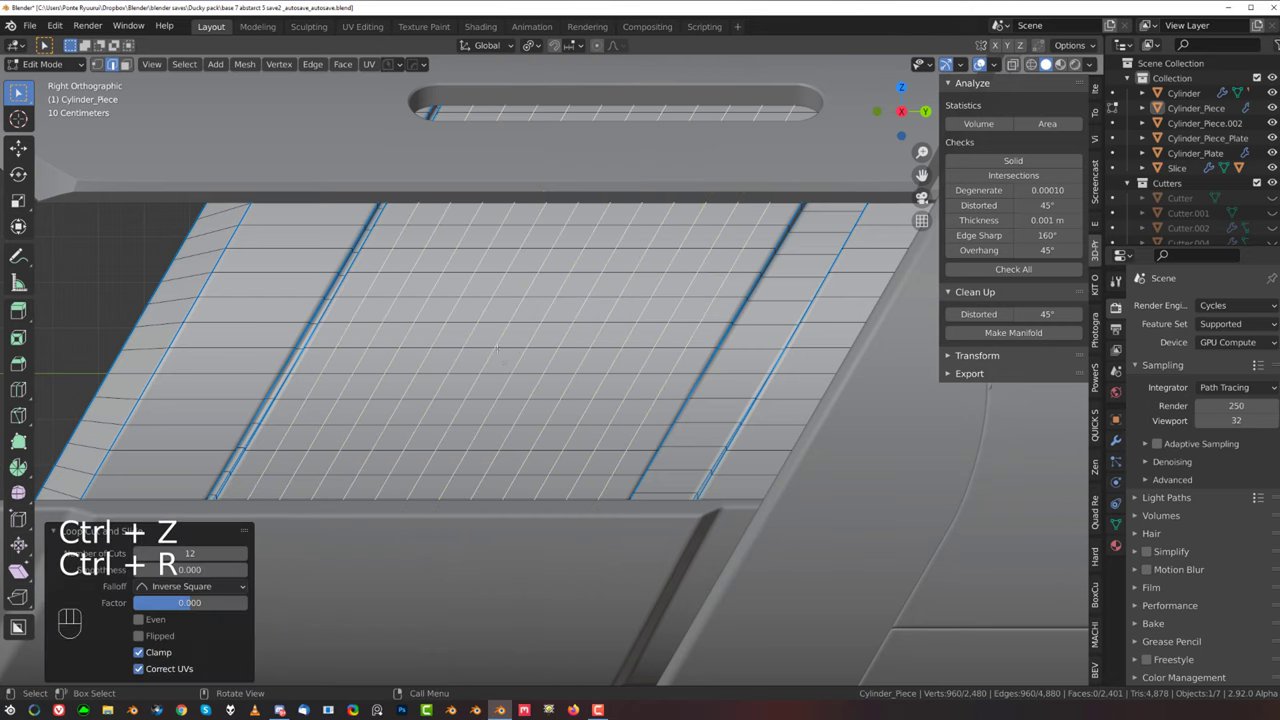
key("Tab")
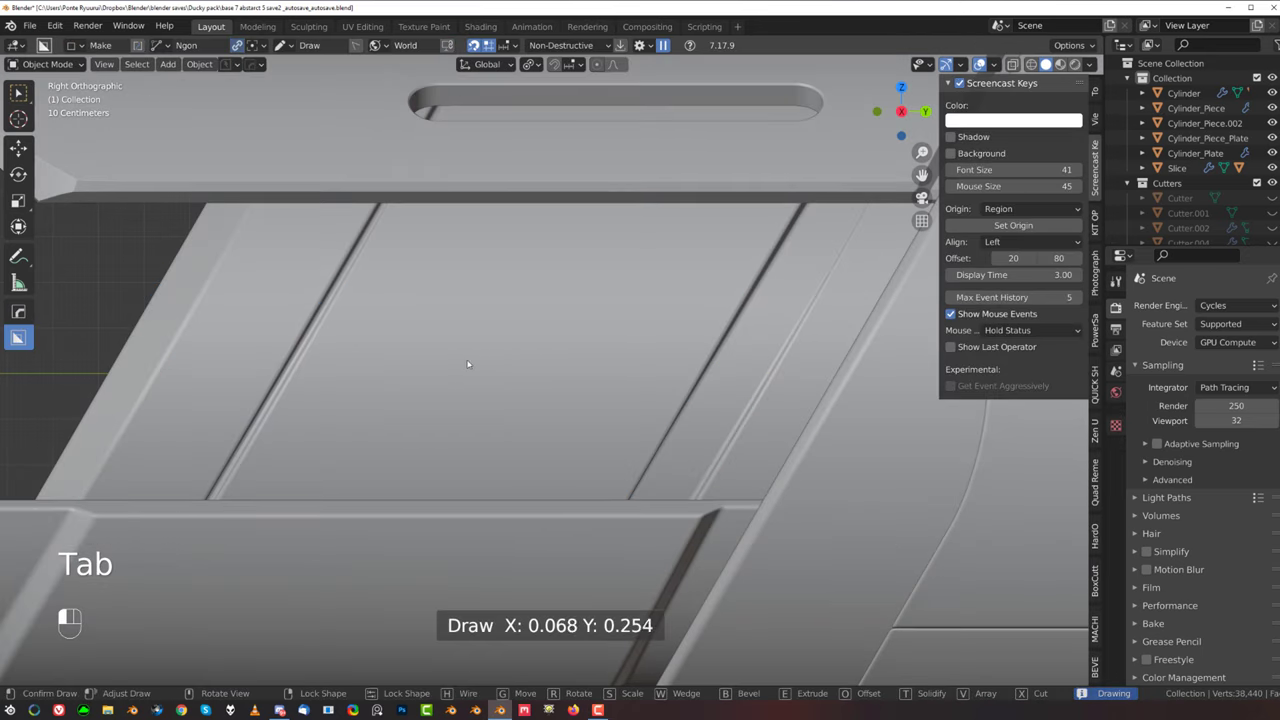
key("d")
left_click(395, 414)
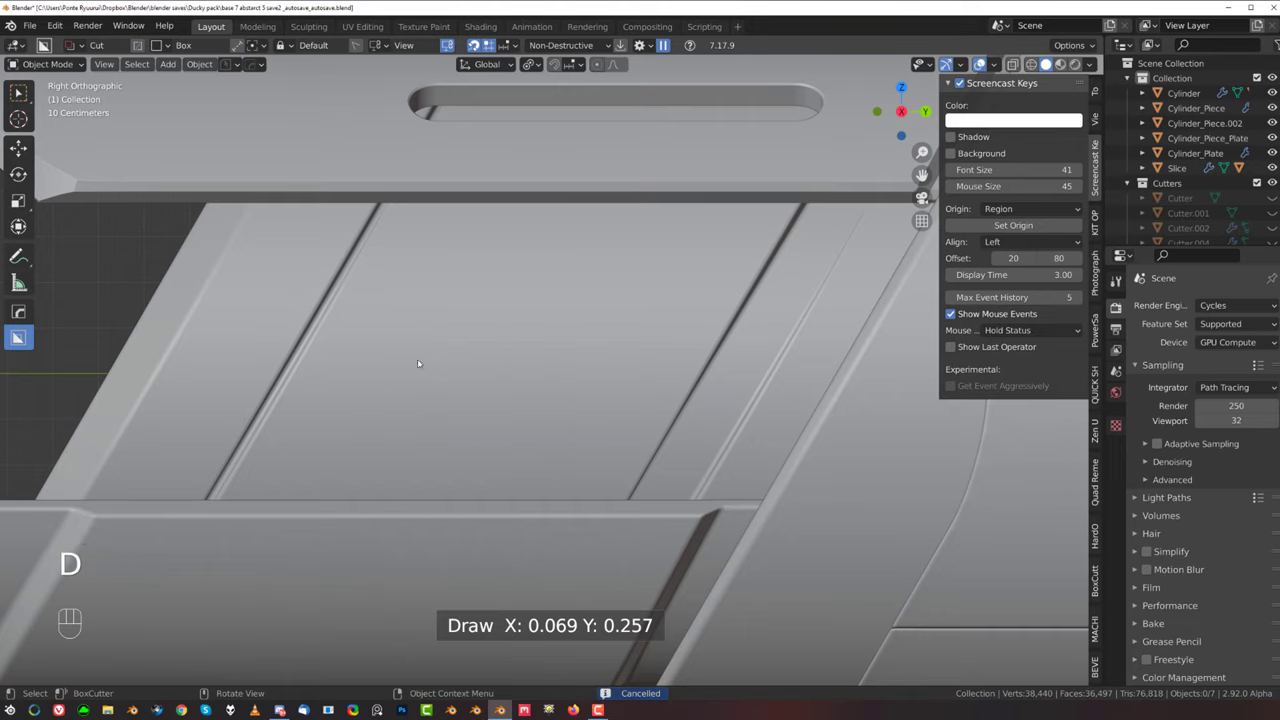
left_click_drag(350, 355, 507, 376)
right_click(460, 362)
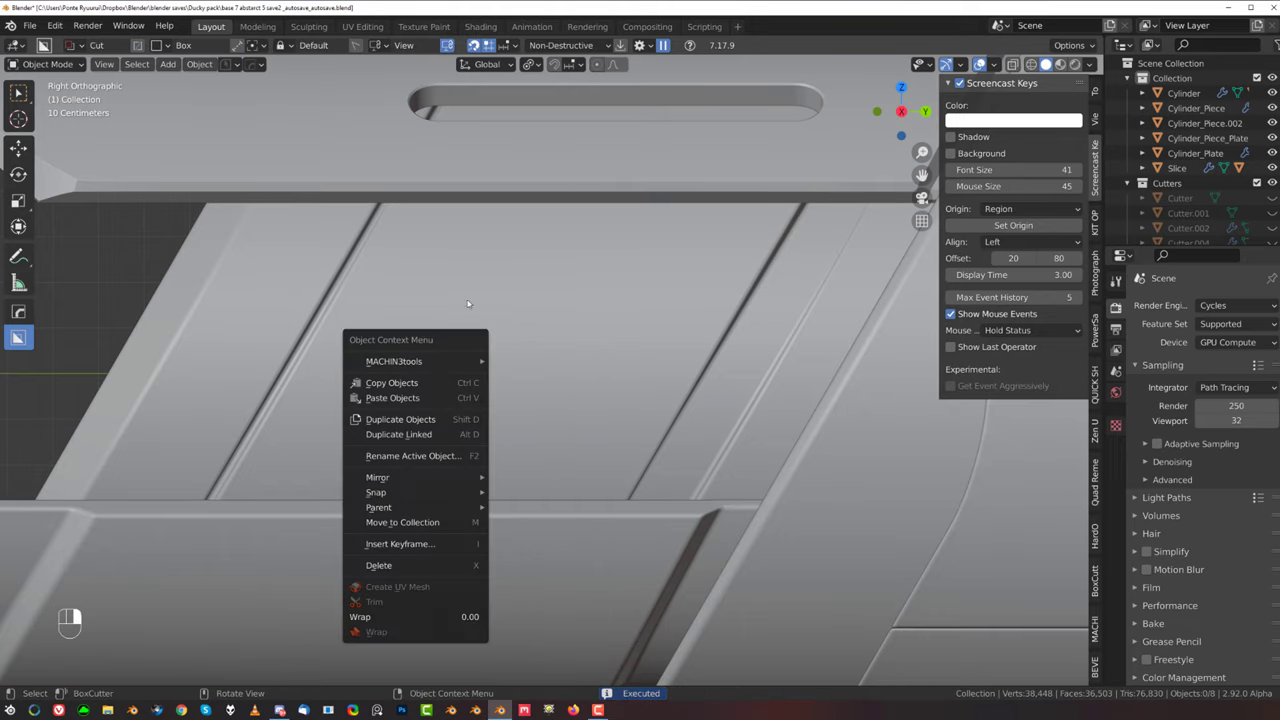
mouse_move(345, 332)
left_mouse_down()
mouse_move(518, 379)
mouse_move(570, 376)
left_mouse_up()
right_click(524, 368)
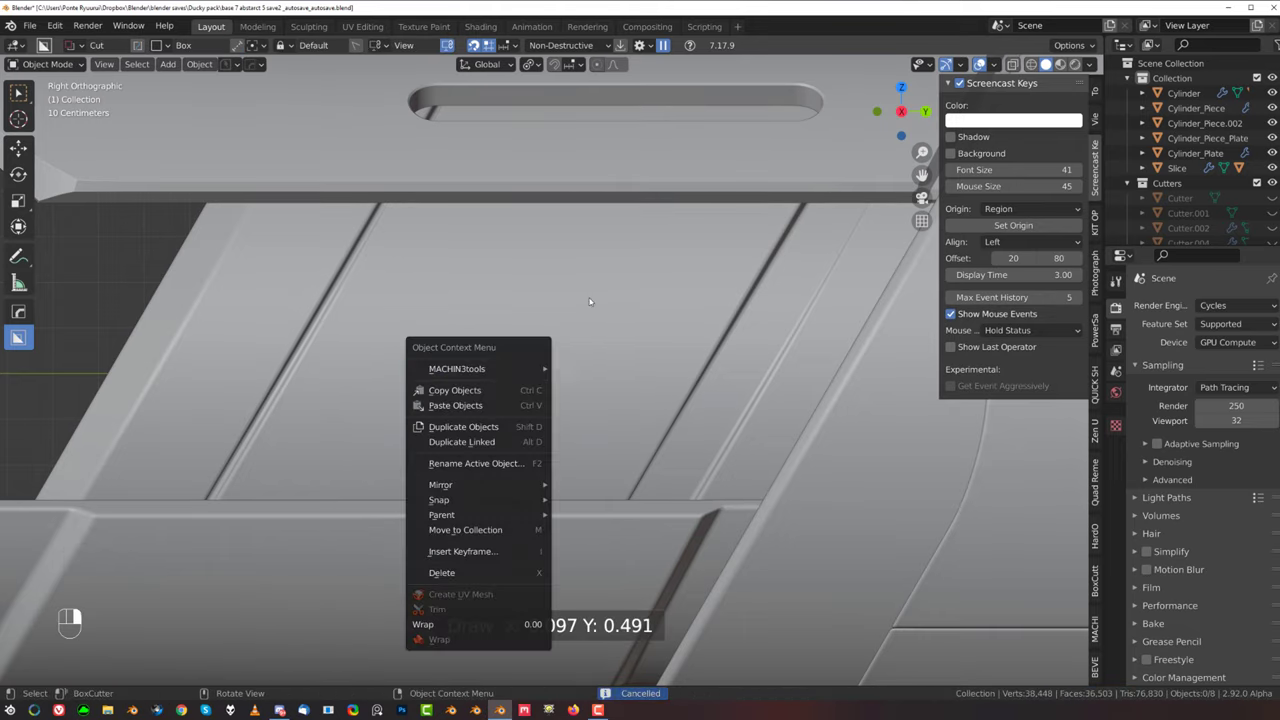
Step: Cut a horizontal rounded box between the narrow piece's grooves, with a bevel width of about 0.037 and an extrusion of about 2.045, keeping its cutter
left_click(520, 315)
left_click_drag(368, 313, 638, 377)
key("b")
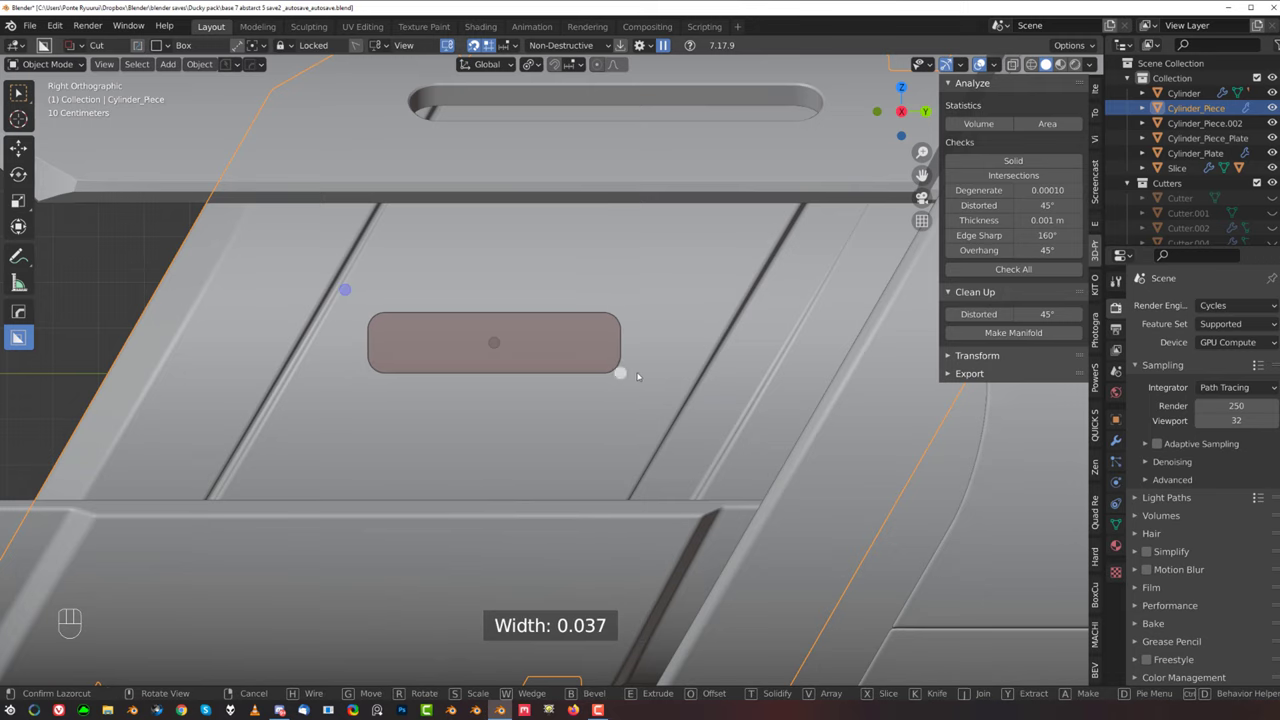
middle_click_drag(593, 346, 825, 446)
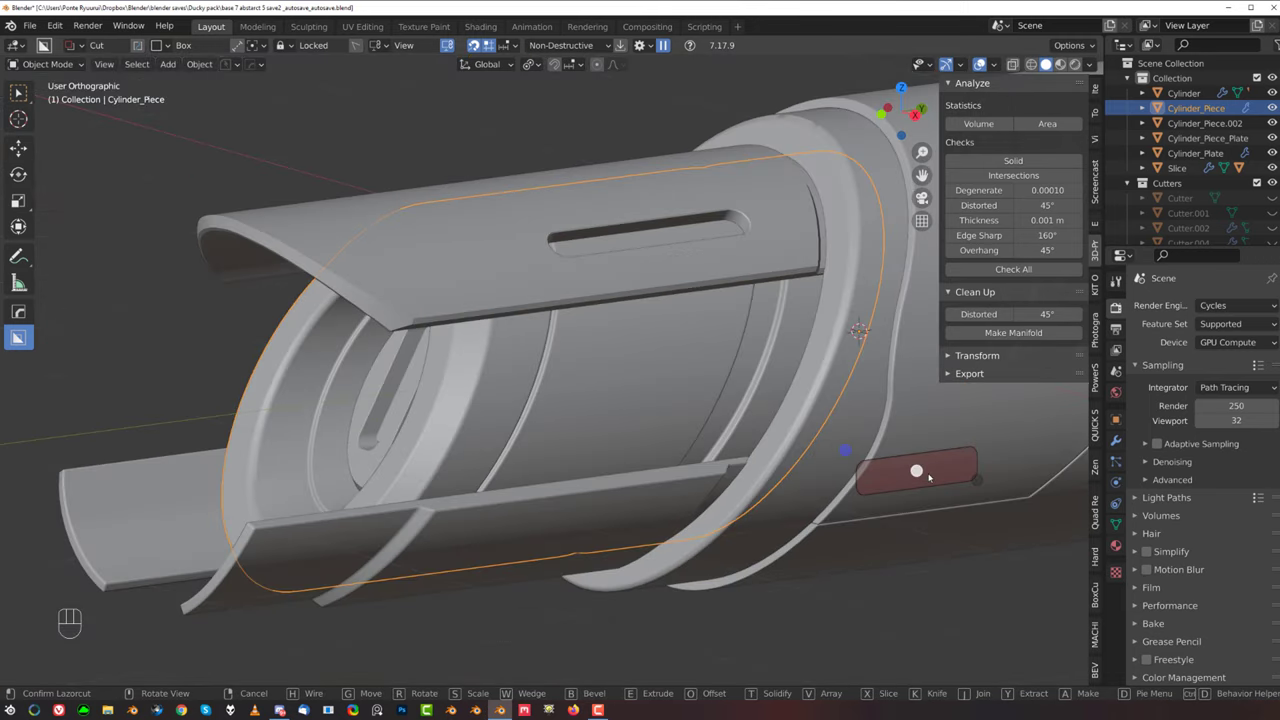
key("e")
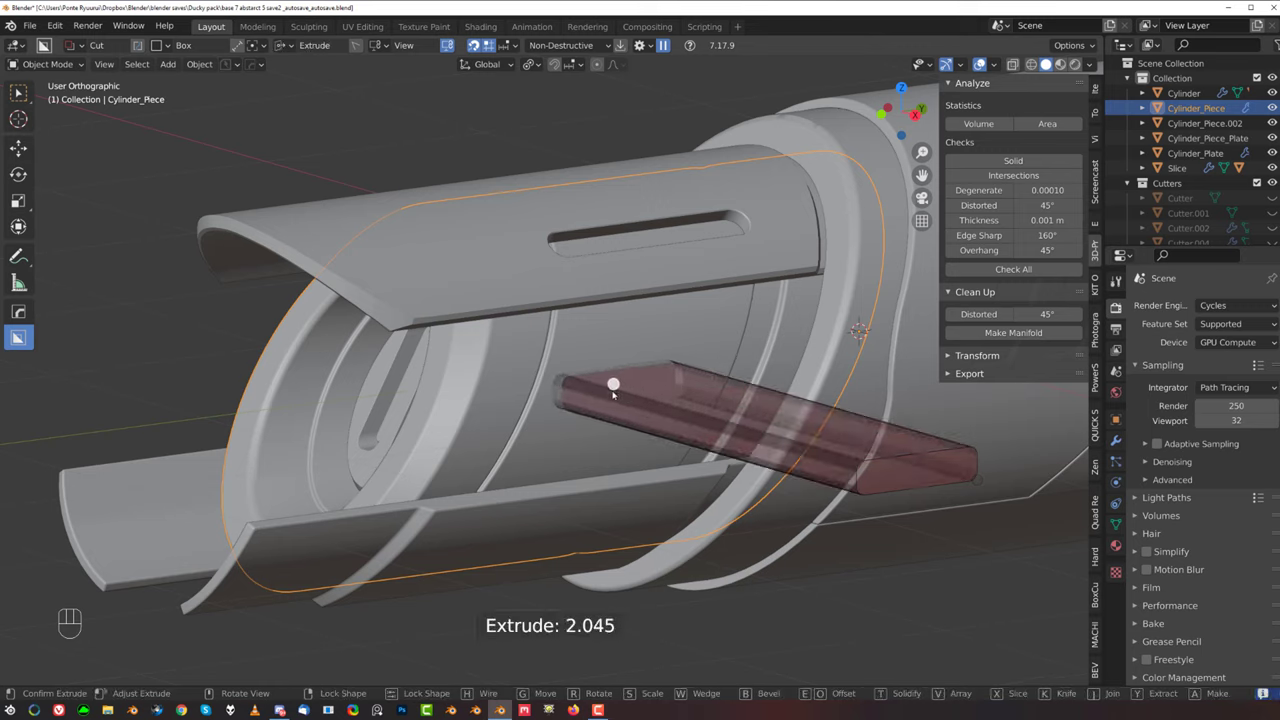
left_click(612, 388)
left_click(668, 334, "shift")
Step: Duplicate the rounded box cutter and rotate the copy about 24.8° upward around the cylinder in the front view
key("grave")
middle_click_drag(805, 406, 517, 377, "shift")
scroll(481, 388, "up", 3)
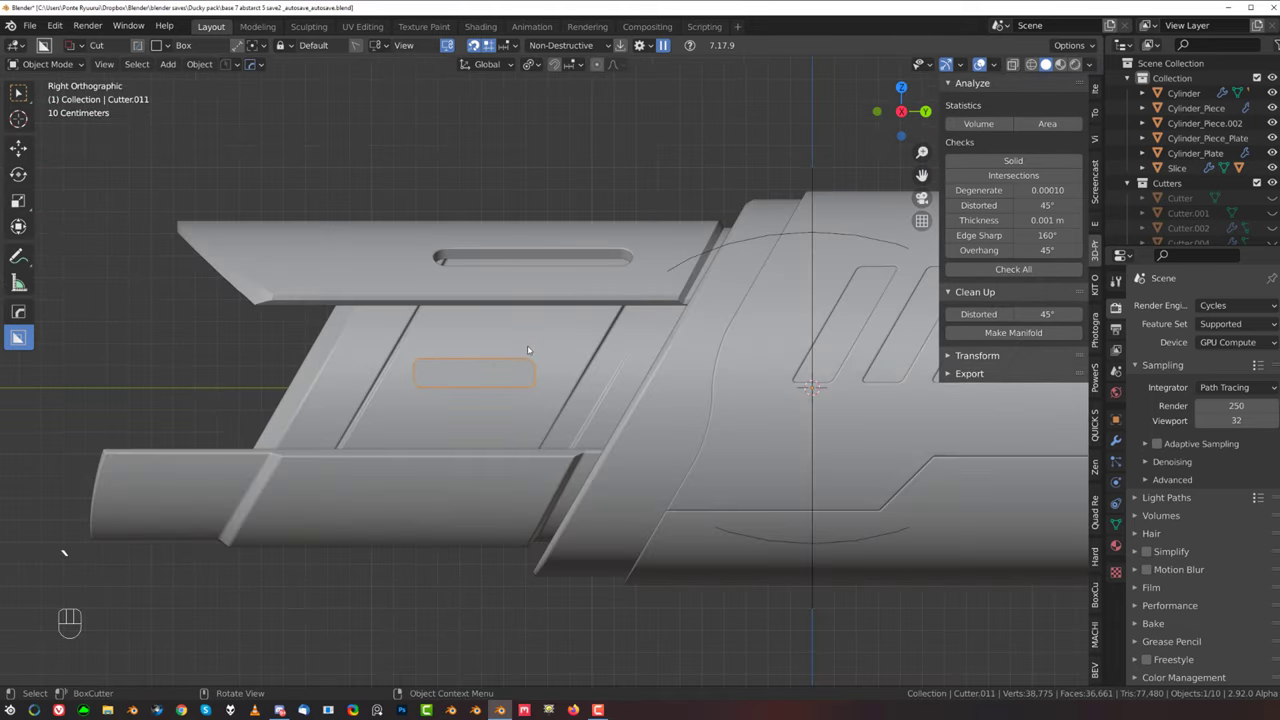
middle_click_drag(536, 351, 617, 355)
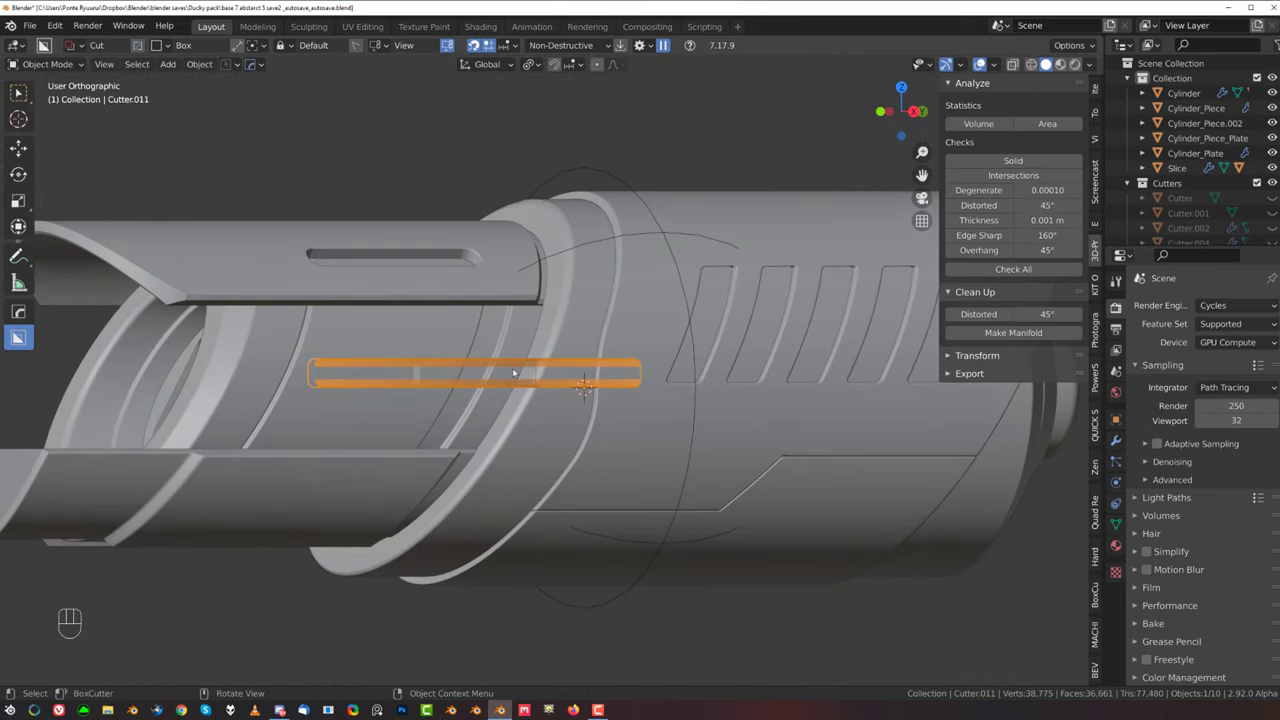
middle_click_drag(513, 372, 706, 356, "shift")
middle_click_drag(622, 352, 705, 357)
scroll(650, 376, "down", 2)
key("grave")
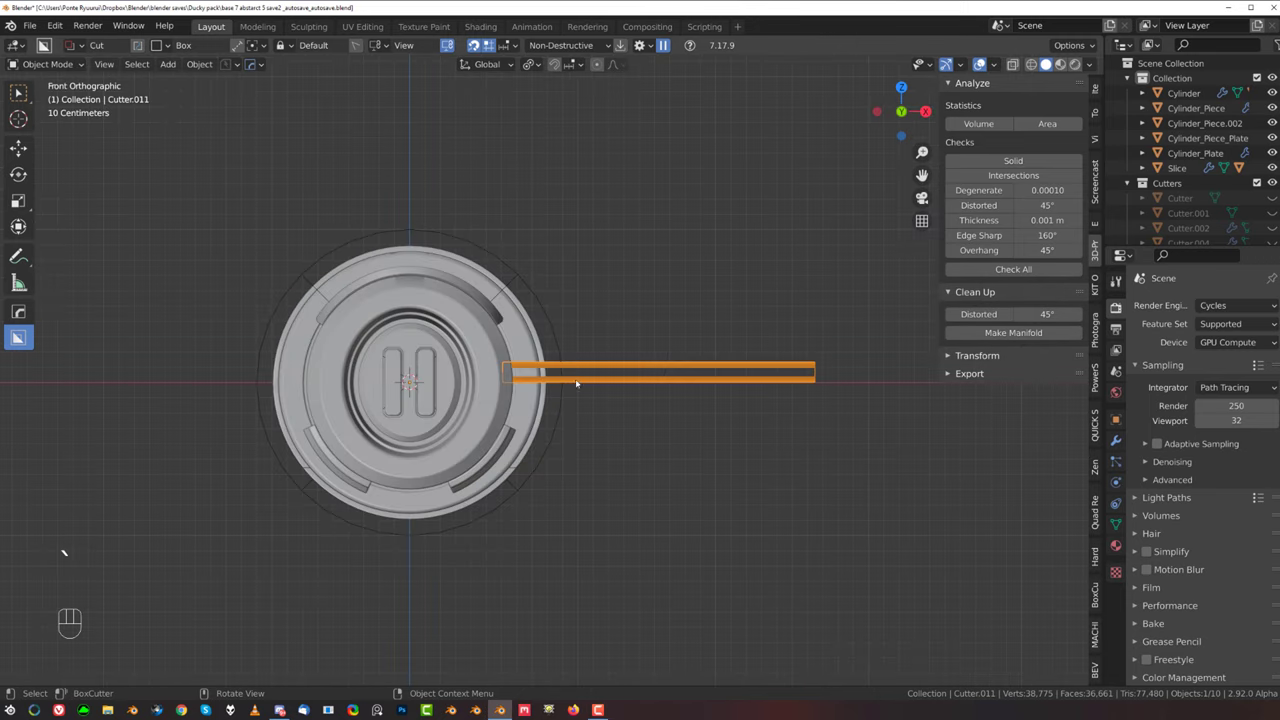
scroll(576, 383, "up", 1)
key("shift+d")
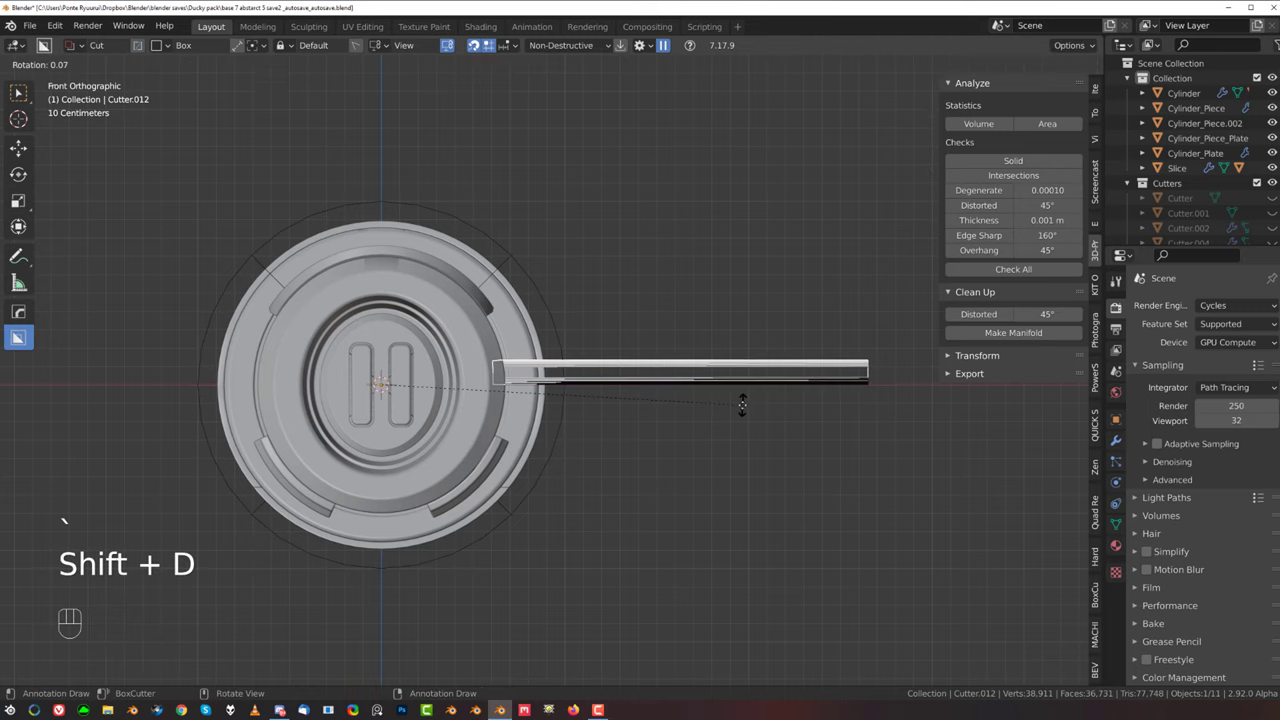
key("r")
left_click(721, 255)
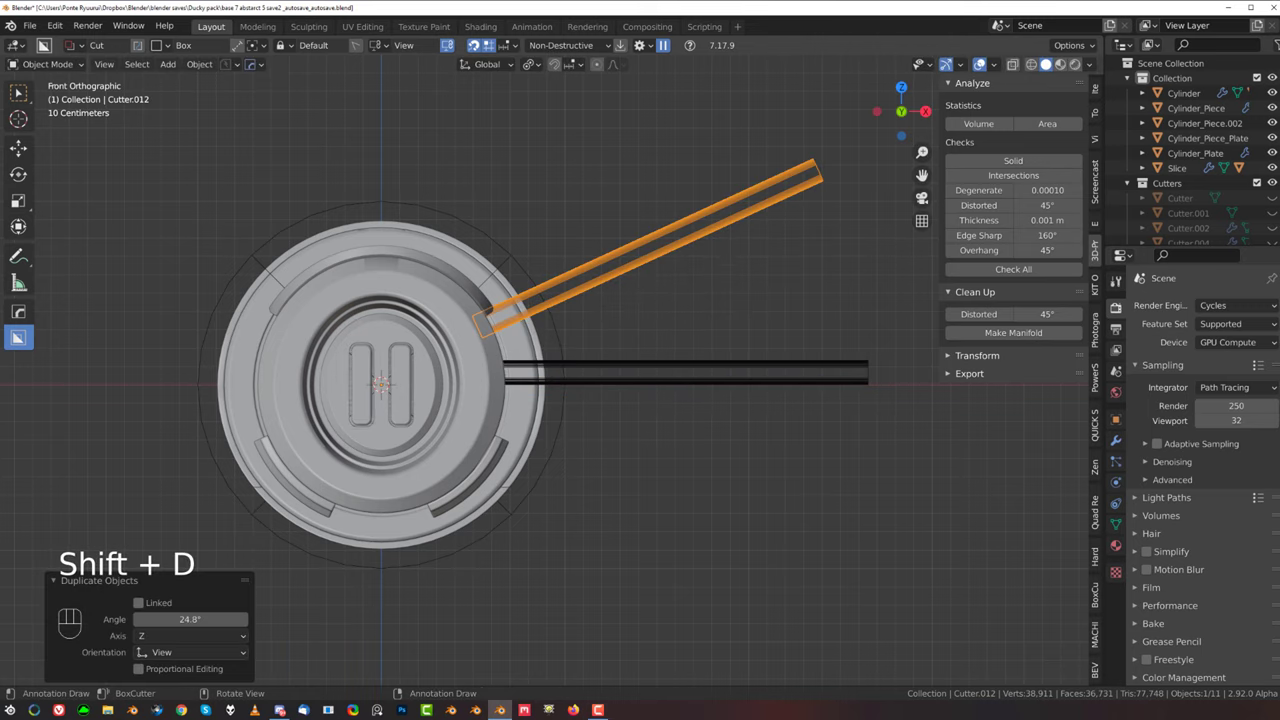
Step: Move the upper cutter copy about 0.156 m along Y in the right view to follow the slanted grooves
key("grave")
middle_click_drag(820, 348, 590, 326, "shift")
scroll(590, 326, "up", 2)
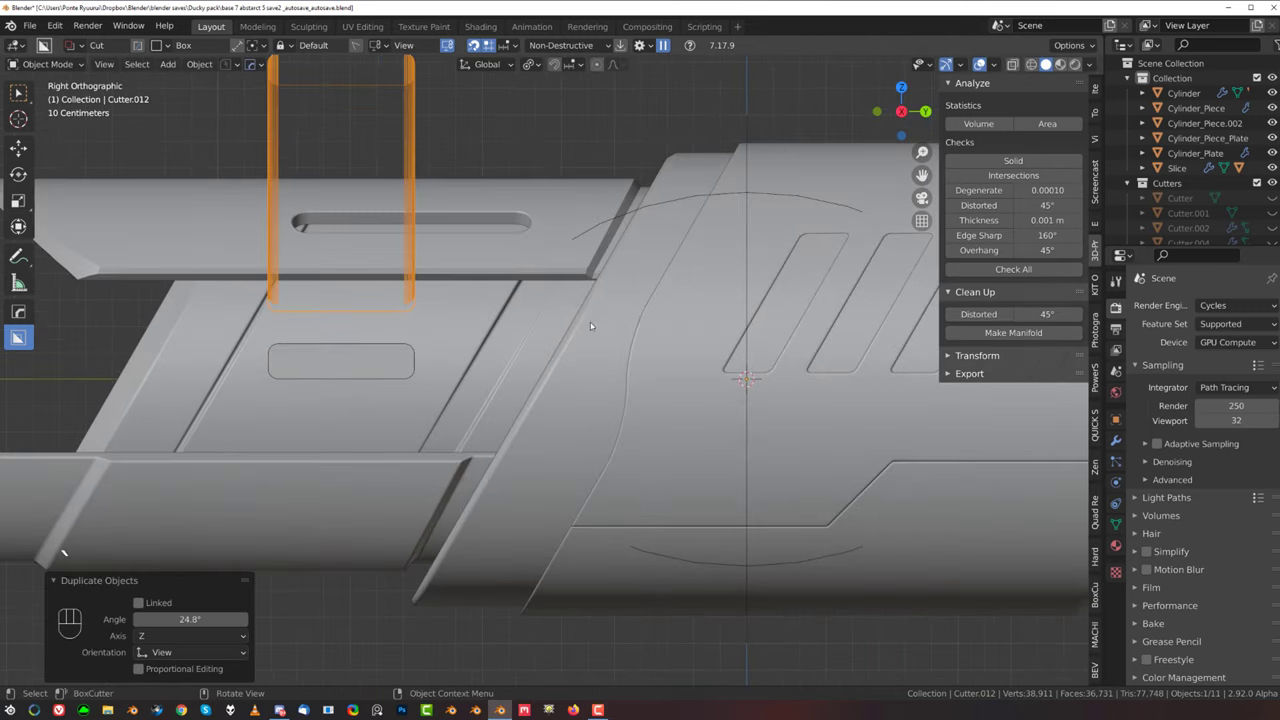
key("g")
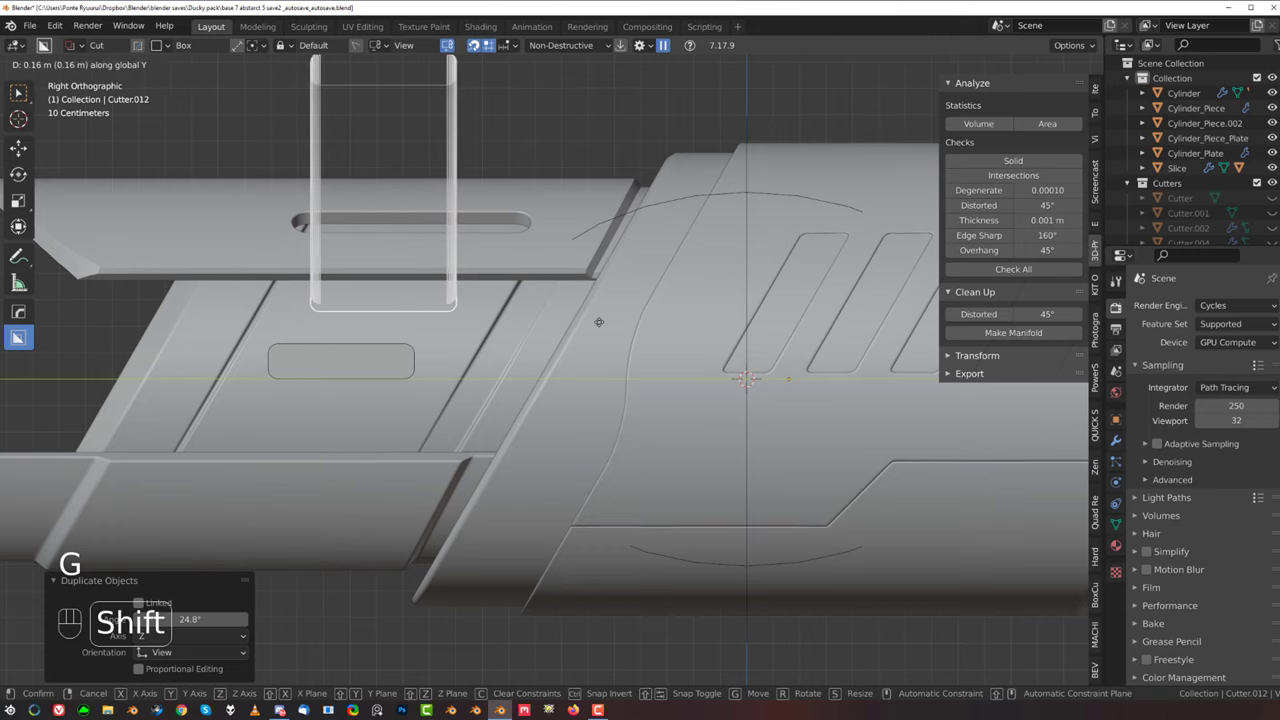
left_click(590, 322)
scroll(574, 350, "down", 2)
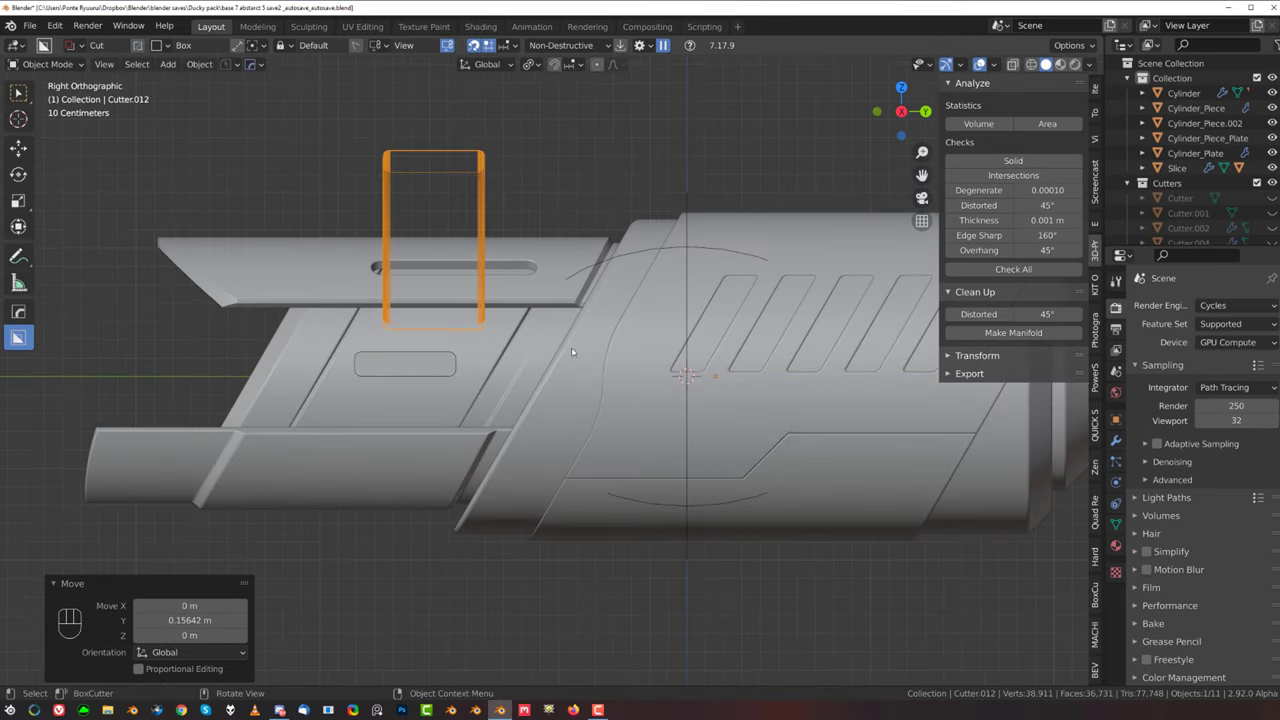
Step: Duplicate the original rounded box cutter and rotate the copy about -24.1° around the cylinder in the front view
middle_click_drag(549, 341, 626, 340)
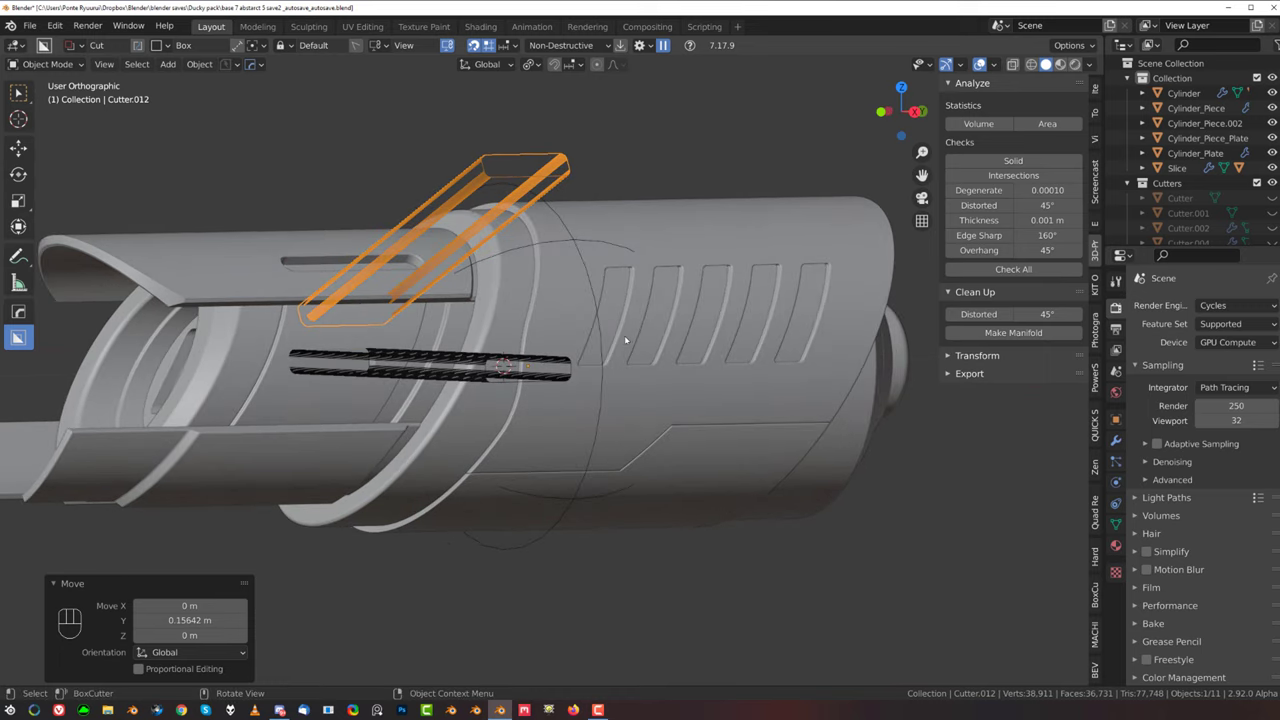
key("grave")
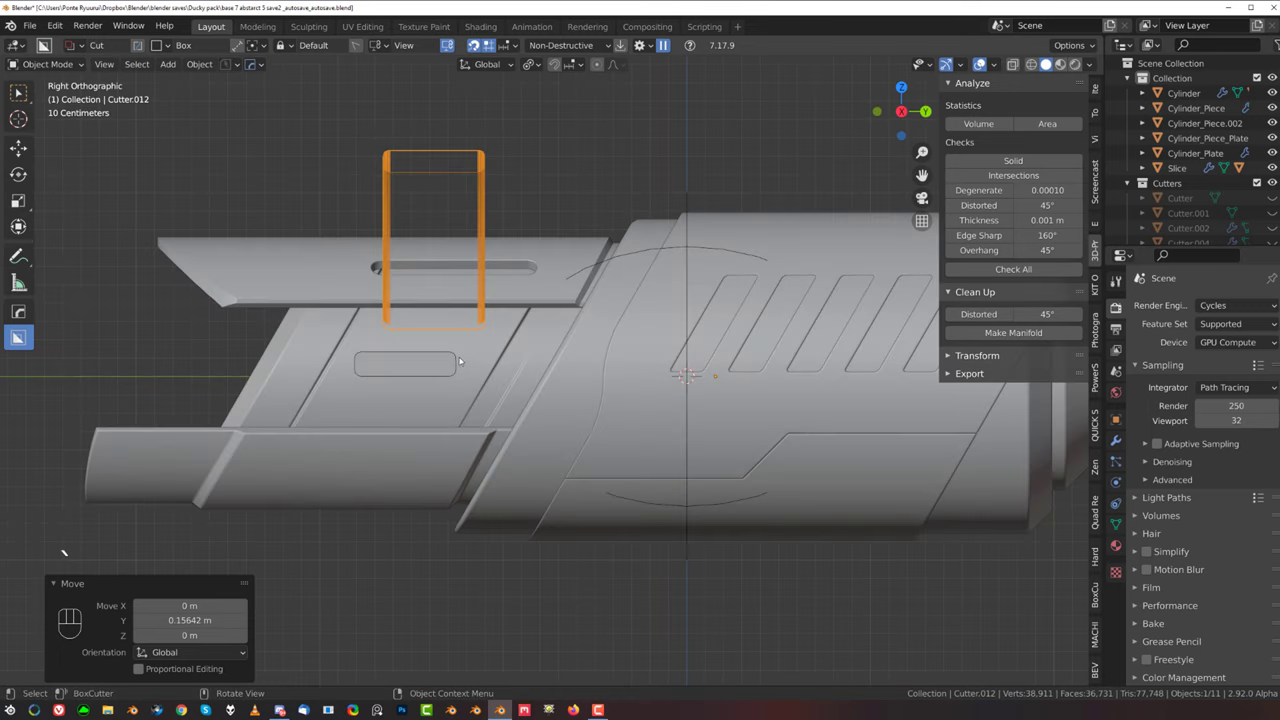
left_click(454, 361)
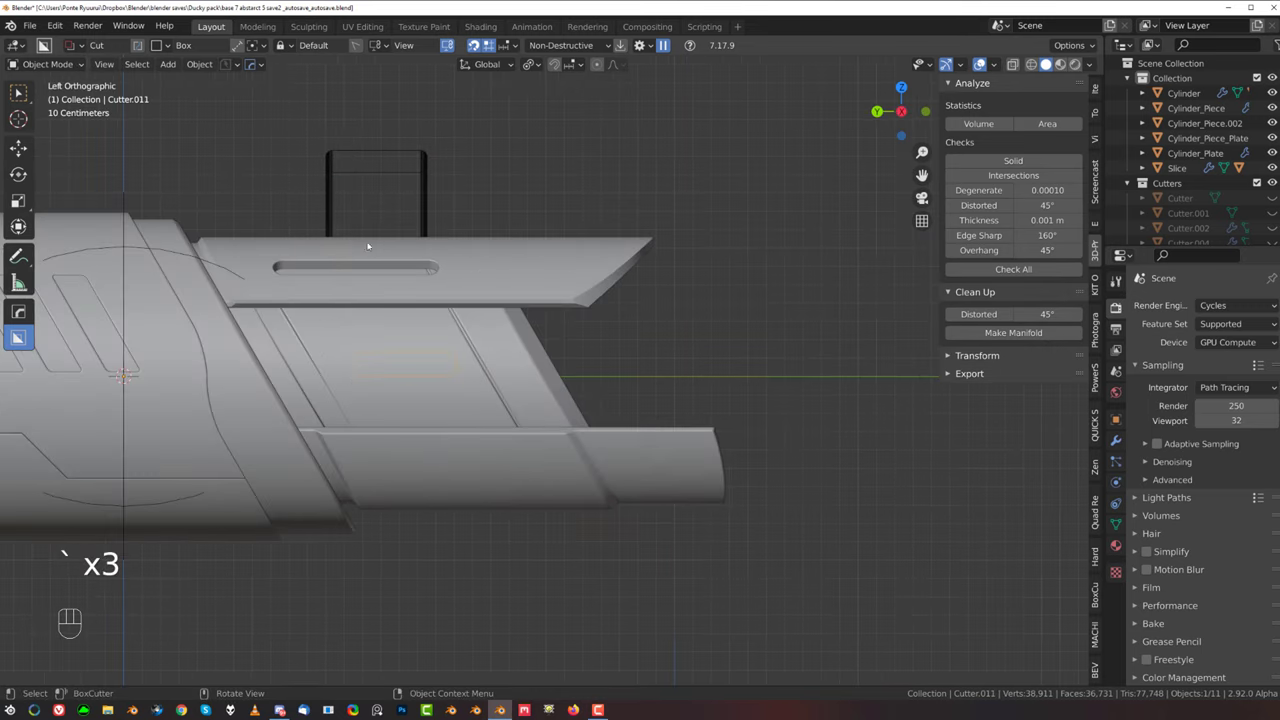
key("grave")
key("grave")
key("grave")
middle_click_drag(377, 231, 445, 214, "shift")
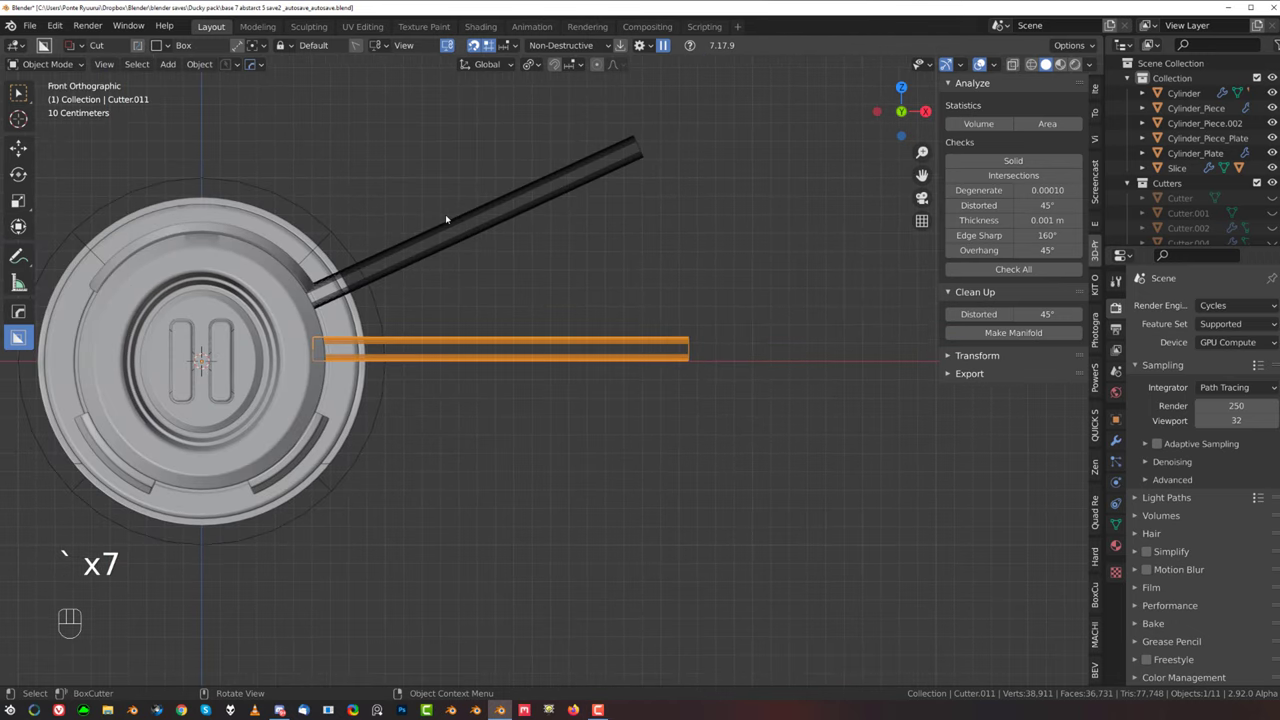
key("shift+d")
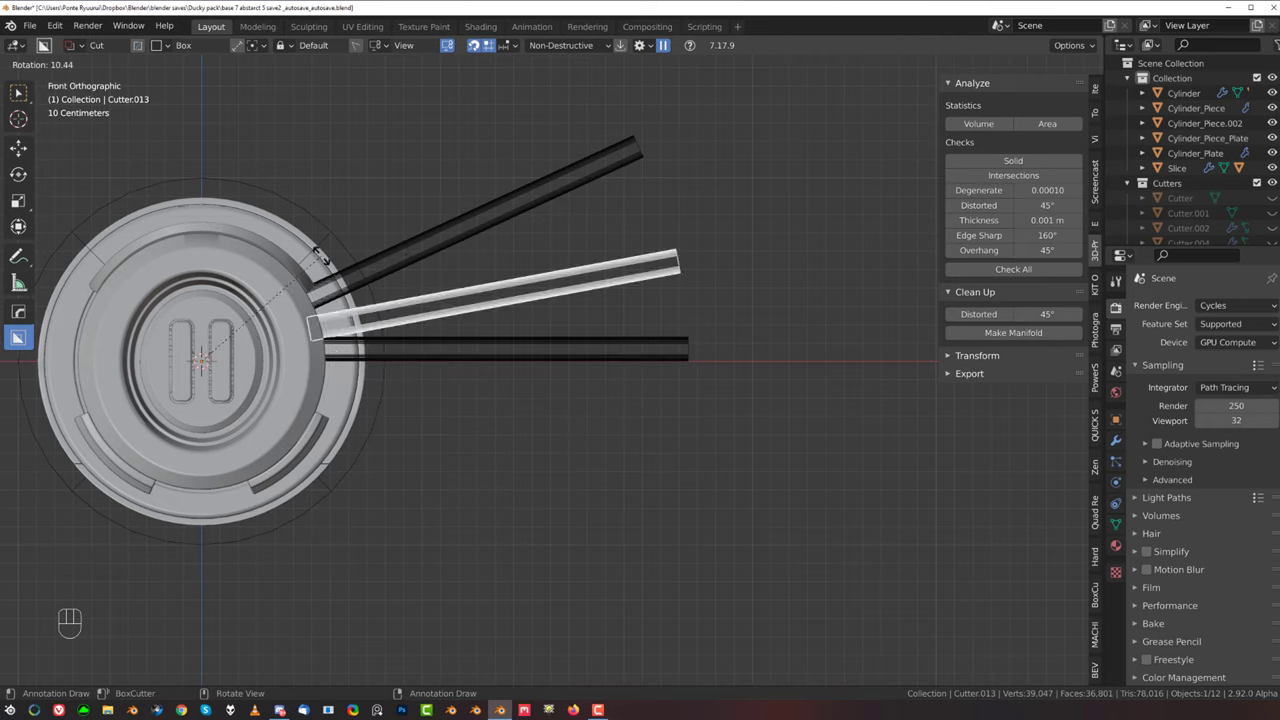
left_click(398, 335)
Step: Move the lower cutter copy about -0.141 m along Y in the right view to continue the slanted row
key("grave")
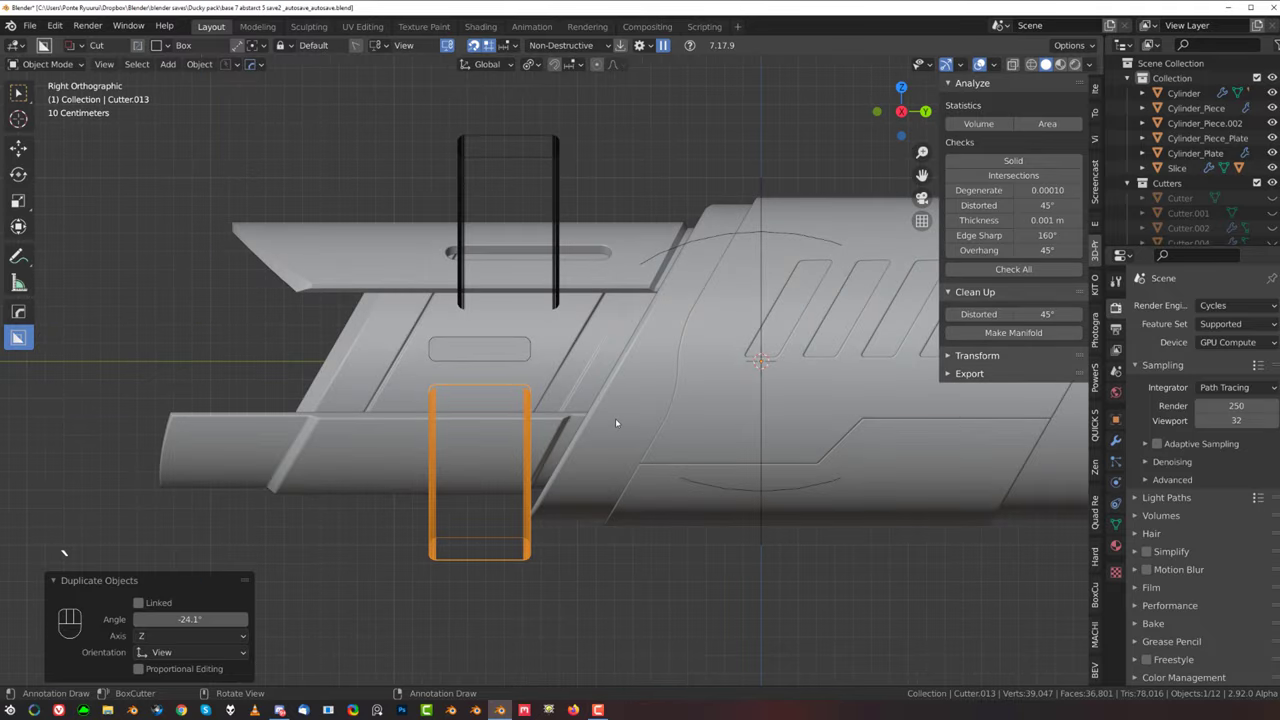
key("g")
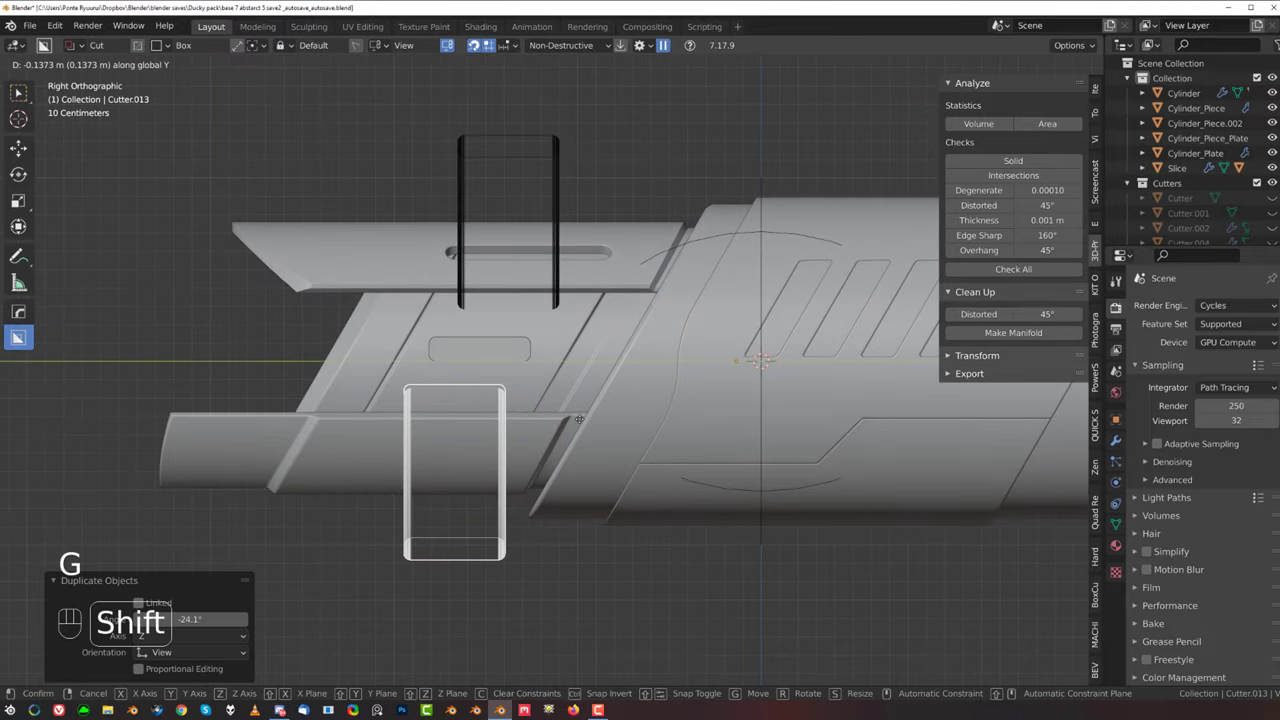
left_click(573, 420)
scroll(573, 375, "up", 2)
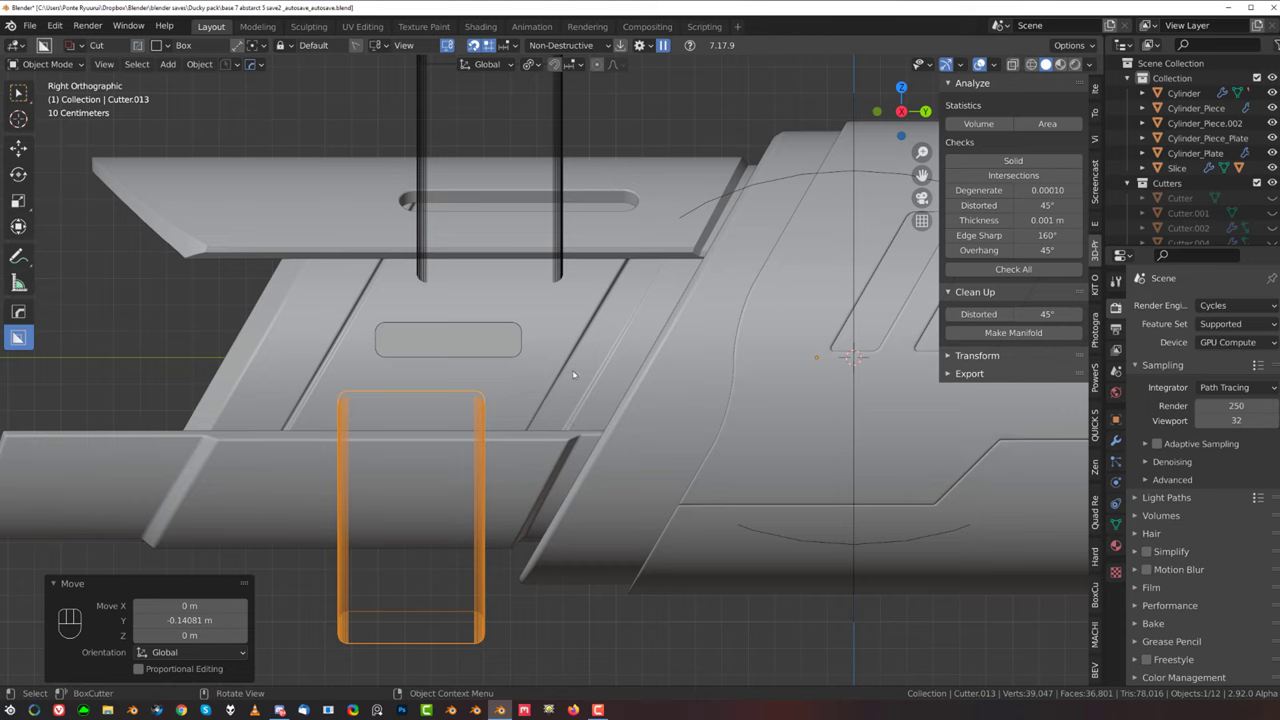
Step: Try to cut the upper rounded slot into the narrow piece with a Boolean difference
left_click(560, 264)
left_click(560, 266)
left_click(560, 308, "shift")
key("q")
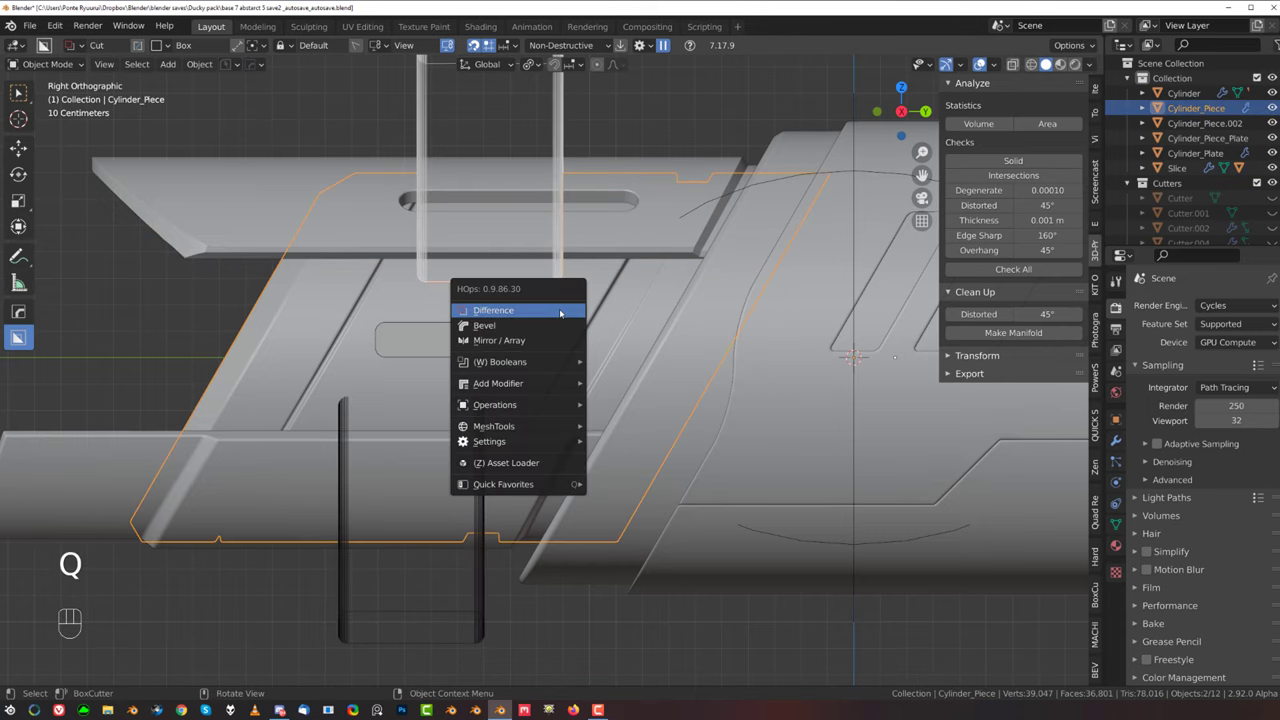
left_click(560, 312)
left_click(481, 414)
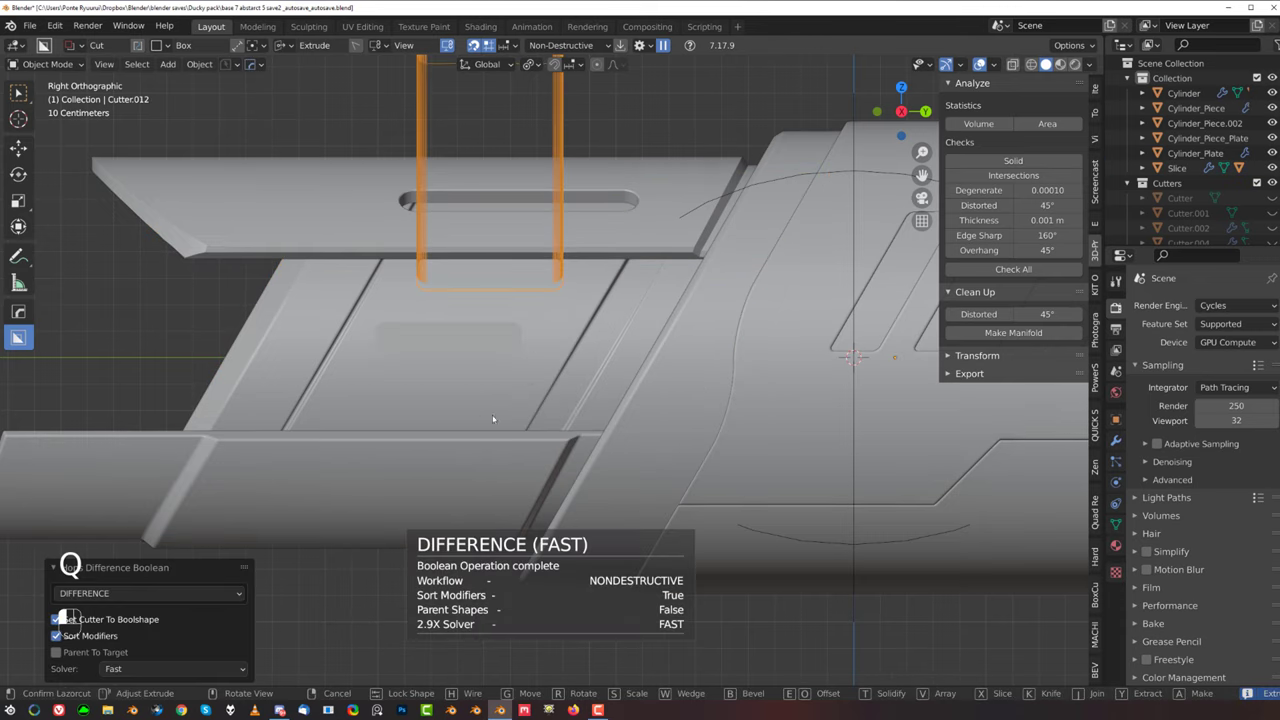
key("ctrl+z")
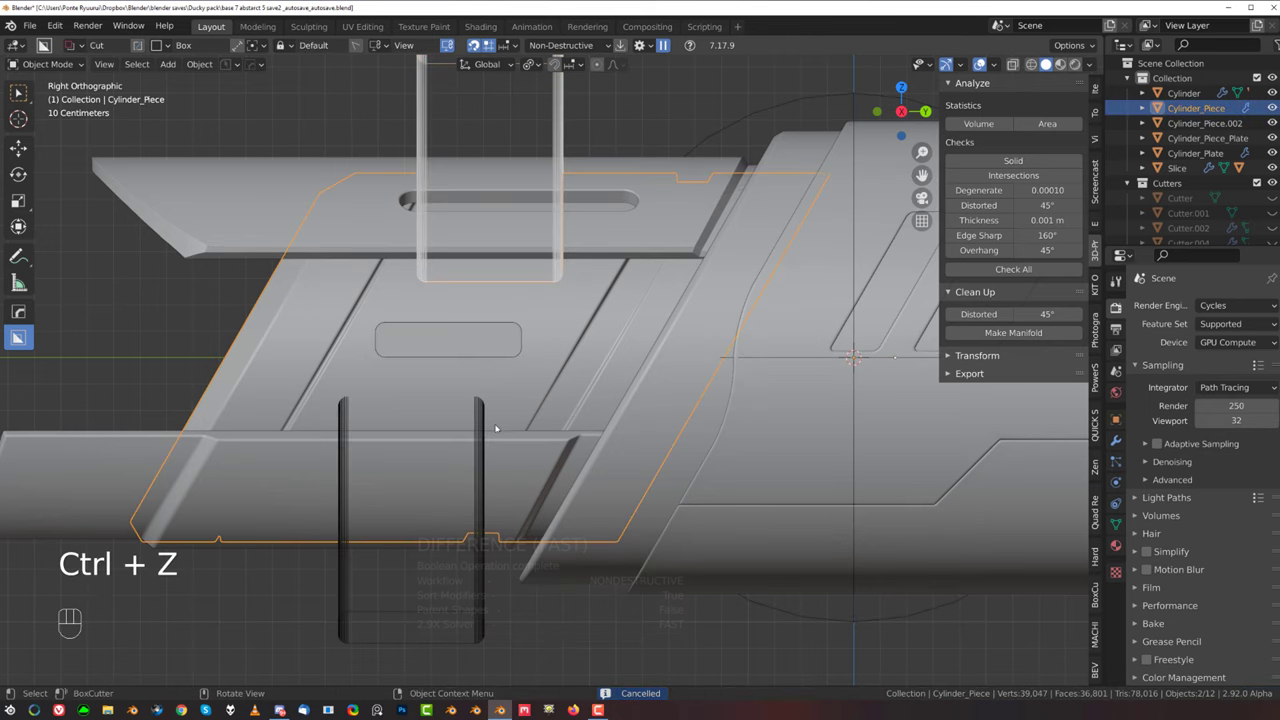
Step: Subtract the lower rounded box cutter from the narrow piece with a Boolean difference
left_click(479, 428)
left_click(510, 399, "shift")
key("q")
left_click(510, 396)
middle_click_drag(510, 396, 594, 399)
Step: Subtract the upper rounded box cutter from the narrow piece with a Boolean difference
left_click(421, 272)
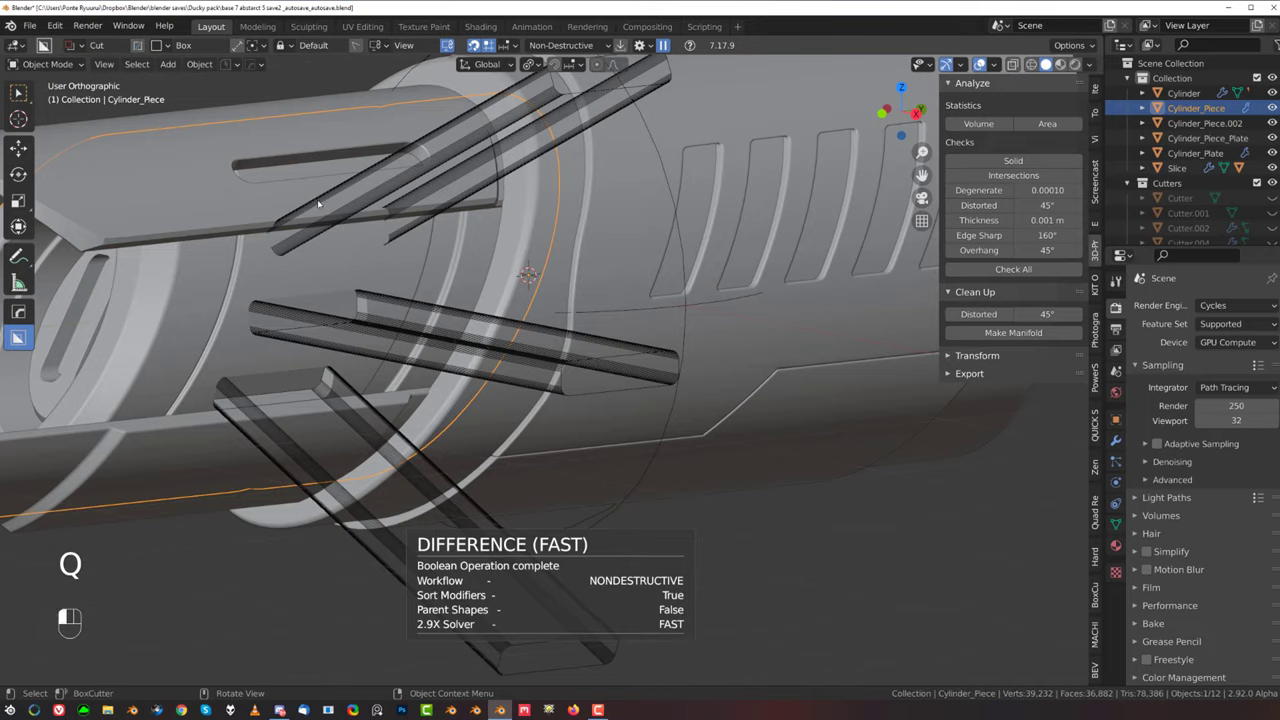
left_click(386, 243)
middle_click_drag(368, 259, 494, 348, "shift")
scroll(503, 353, "up", 3)
left_click(486, 350, "shift")
key("q")
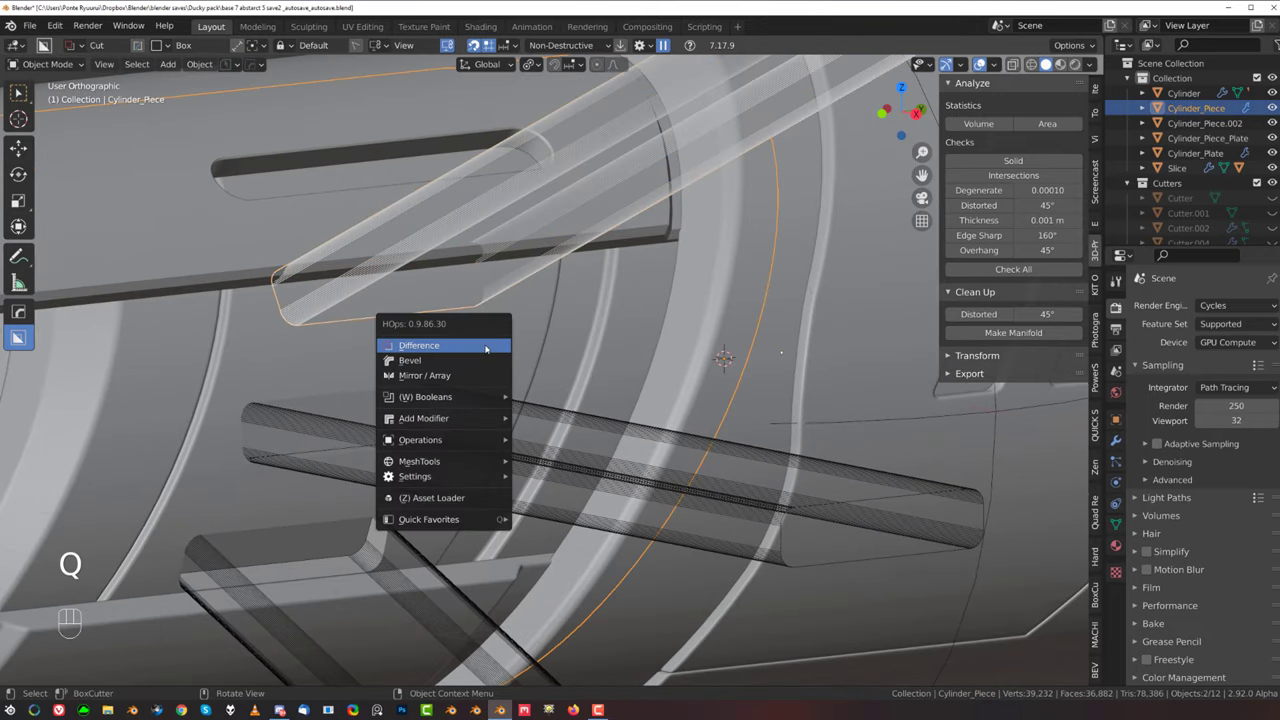
left_click(486, 348)
scroll(487, 356, "down", 6)
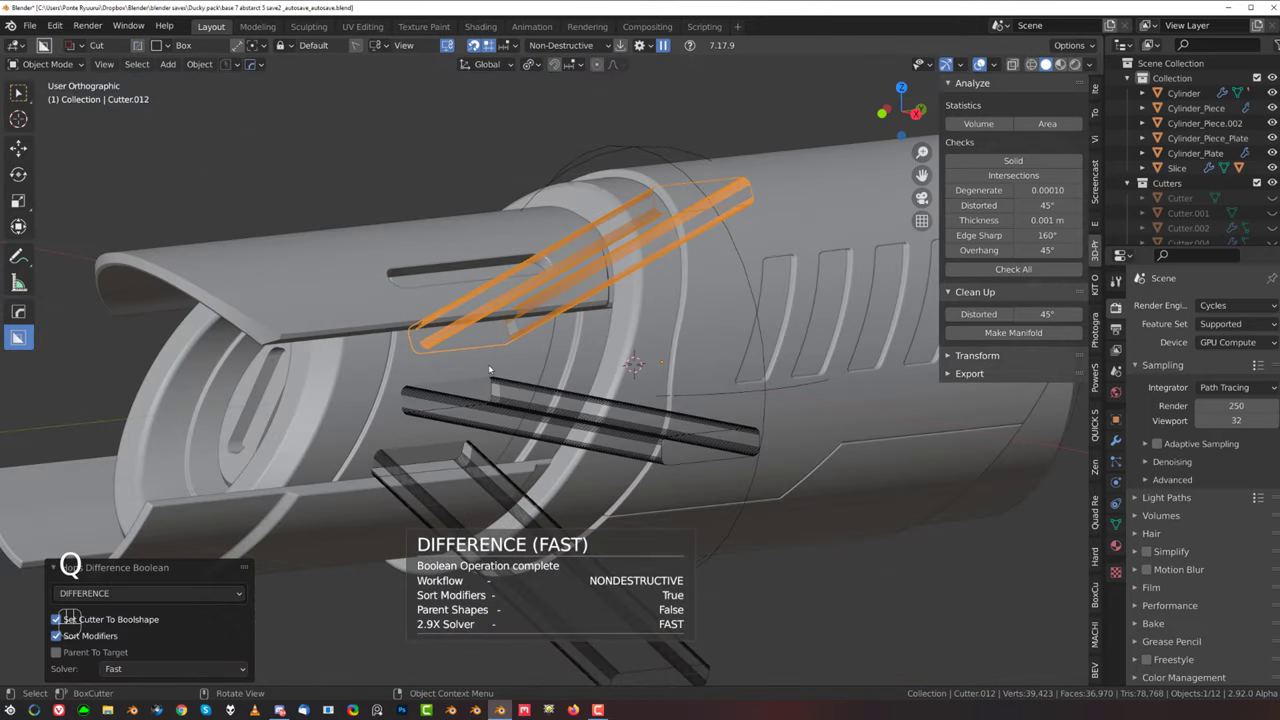
Step: Isolate the narrow cylinder piece in local view and apply its Booleans with Csharp
left_click(488, 363)
key("slash")
scroll(489, 379, "up", 3)
middle_click_drag(561, 344, 706, 312, "shift")
key("grave")
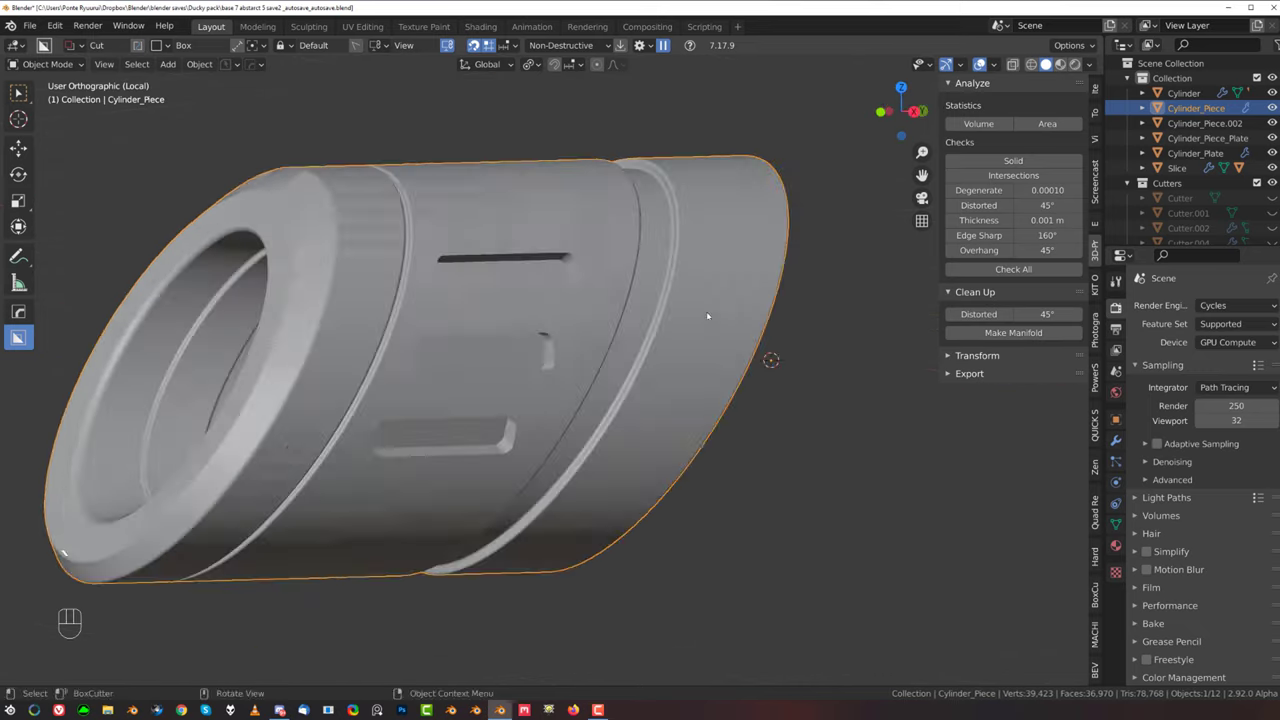
middle_click_drag(421, 373, 494, 337)
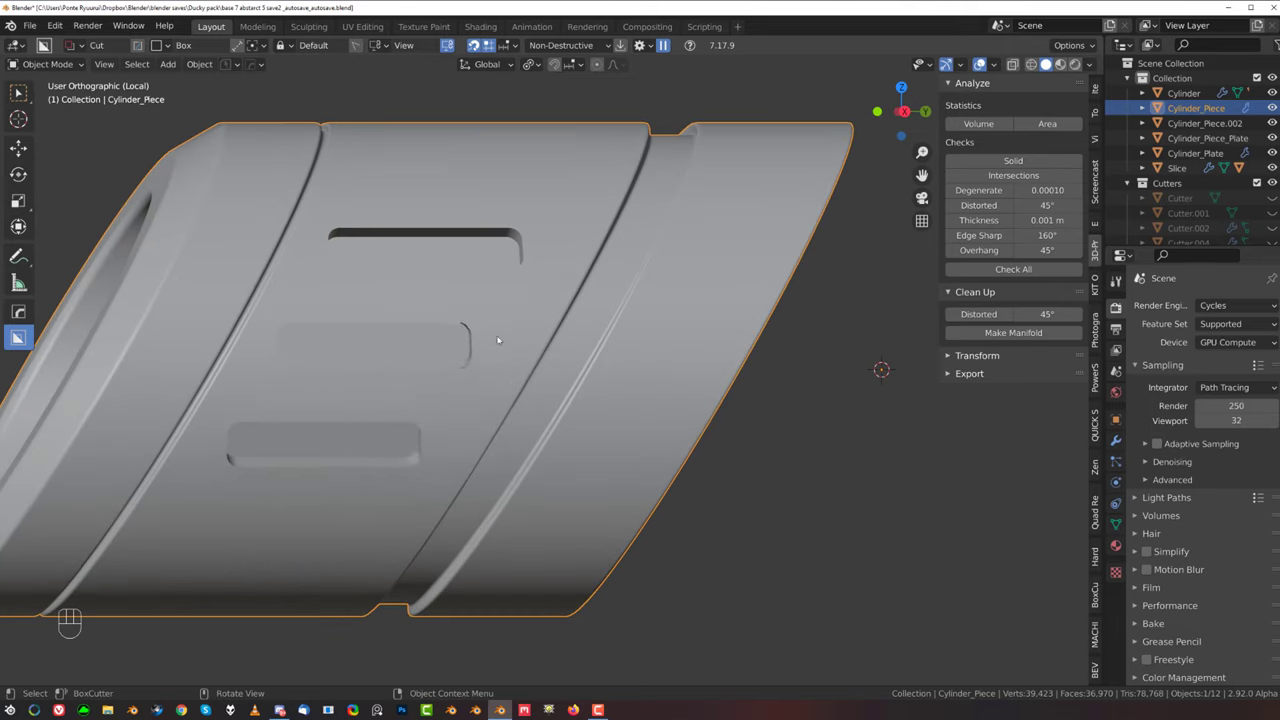
key("q")
left_click(478, 313, "ctrl")
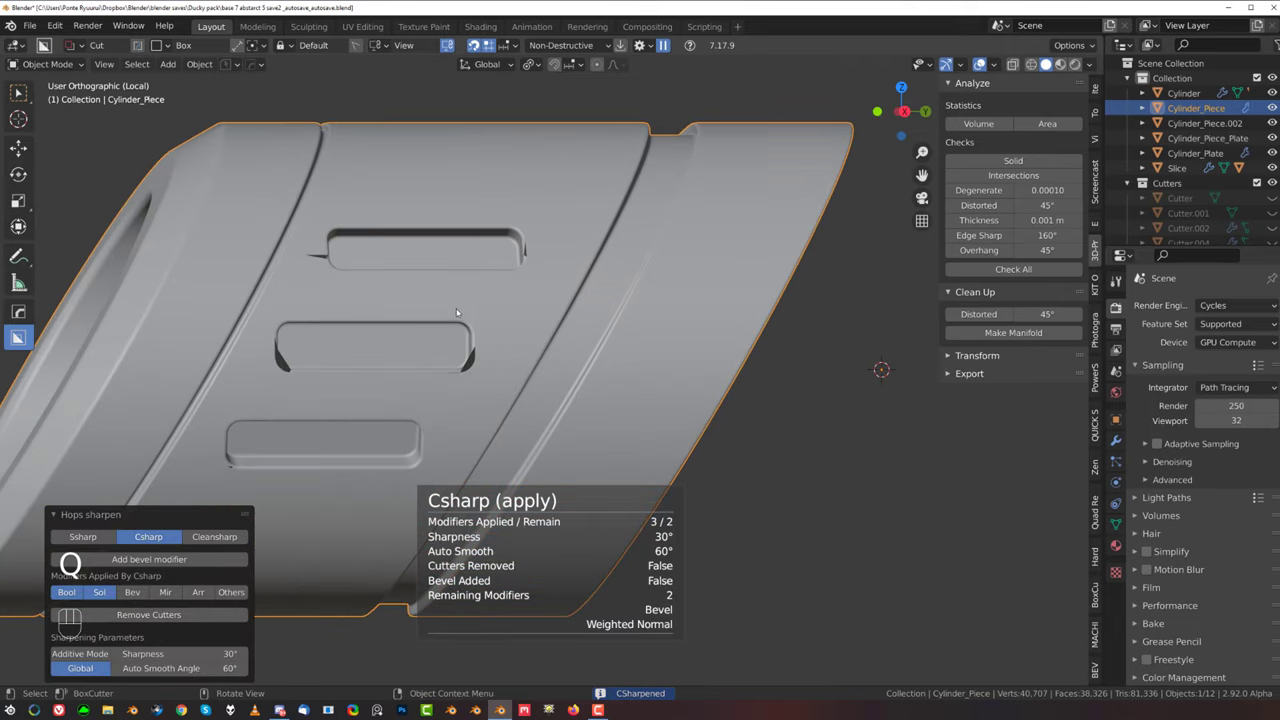
Step: In vertex editing, slide the stray vertex beside the upper slot's right end outward along its edge by a factor of about 0.218
scroll(430, 302, "up", 5)
middle_click_drag(281, 145, 686, 357, "shift")
scroll(600, 325, "up", 3)
key("Tab")
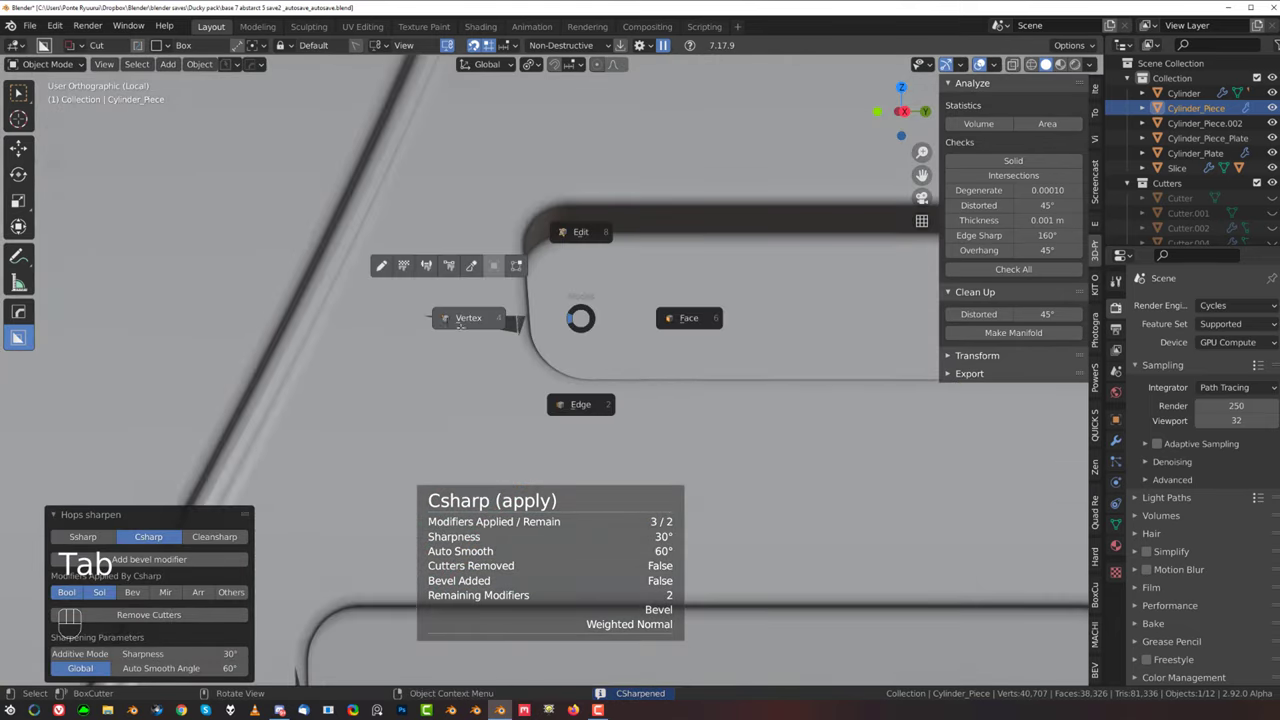
left_click(488, 316)
scroll(515, 272, "up", 3)
left_click(504, 280)
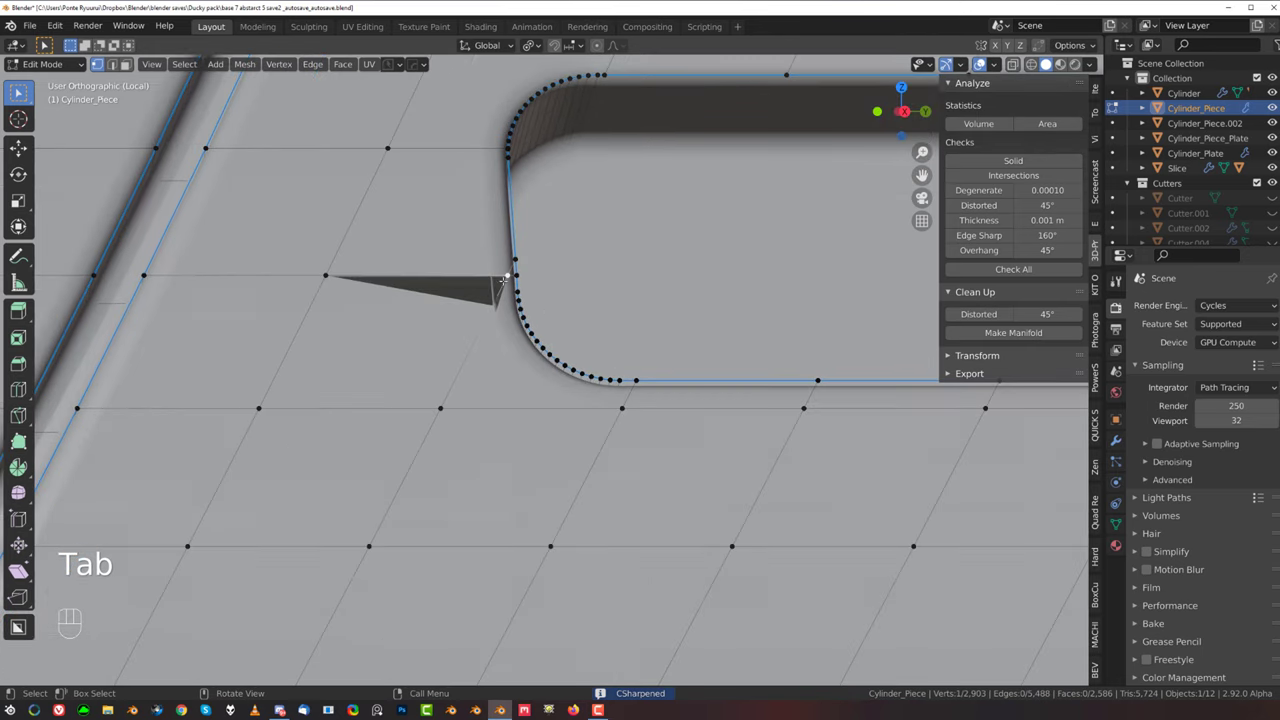
left_click(617, 315)
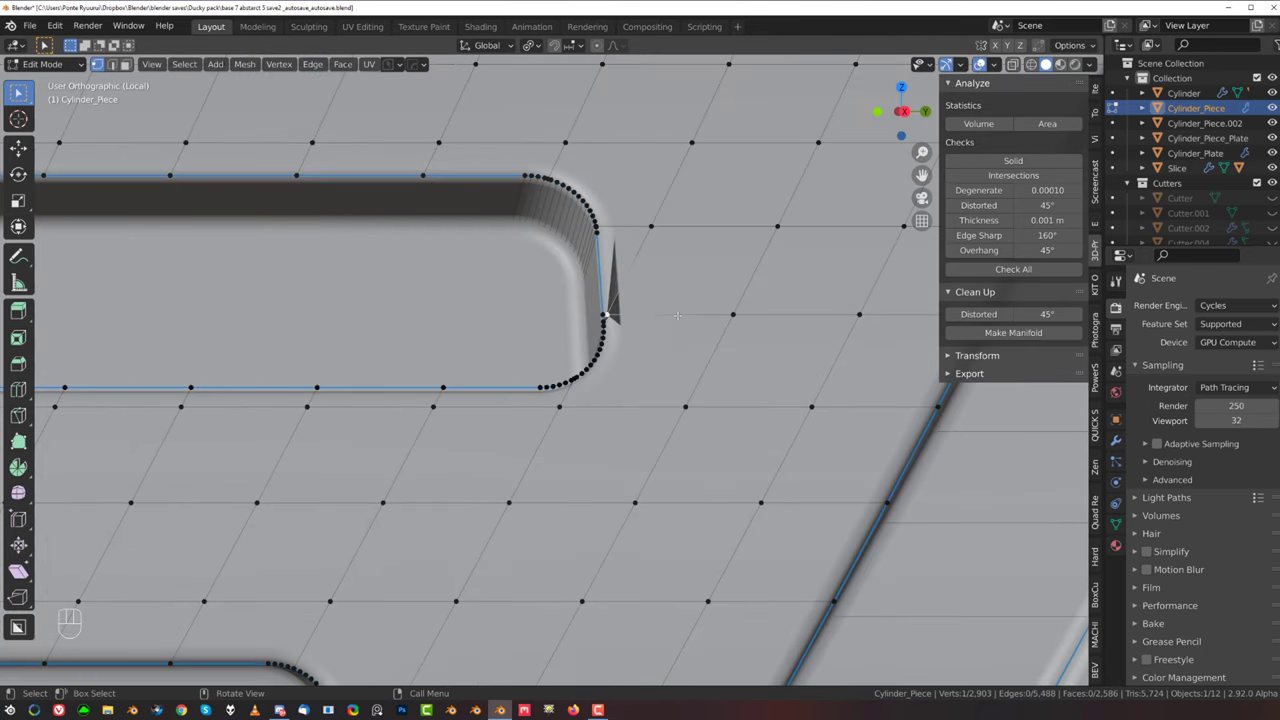
key("g")
key("g")
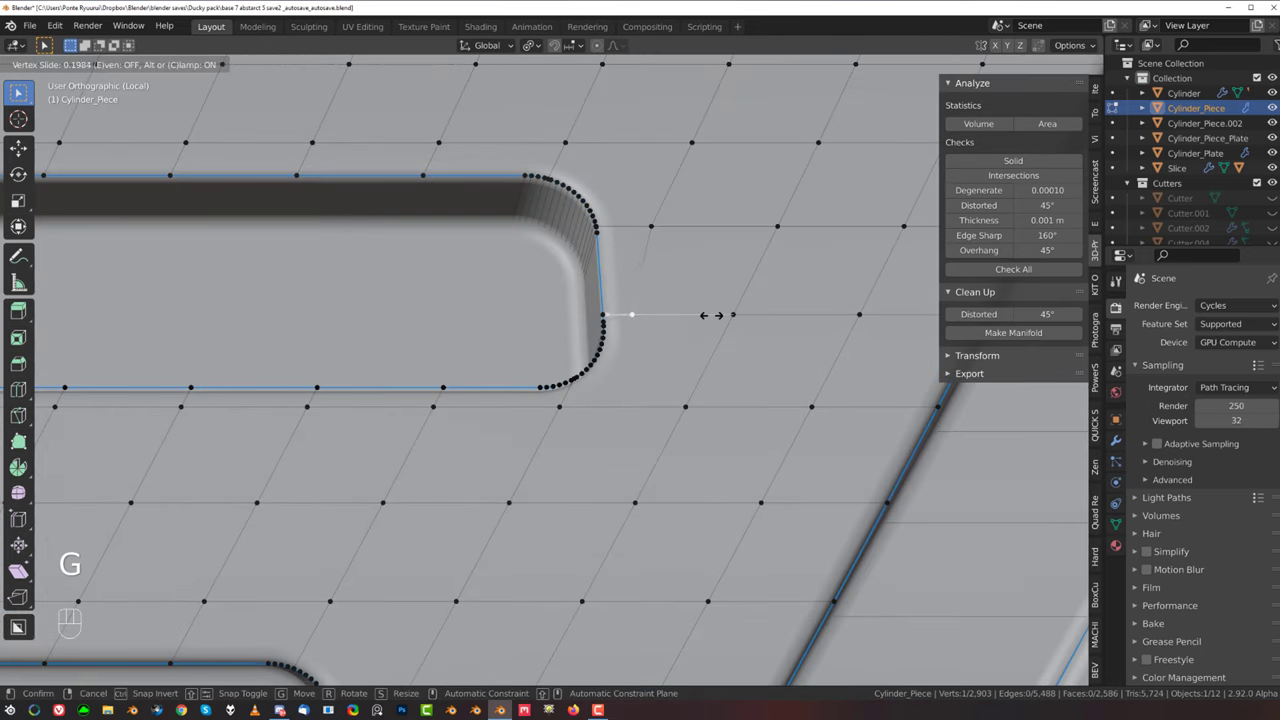
left_click(714, 315)
Step: Try to slide the stray vertex below the middle slot's lower-right corner downward along its slanted edge
scroll(591, 343, "down", 4)
middle_click_drag(591, 343, 846, 171, "shift")
scroll(800, 360, "up", 2)
middle_click_drag(769, 419, 454, 376, "shift")
scroll(454, 376, "up", 3)
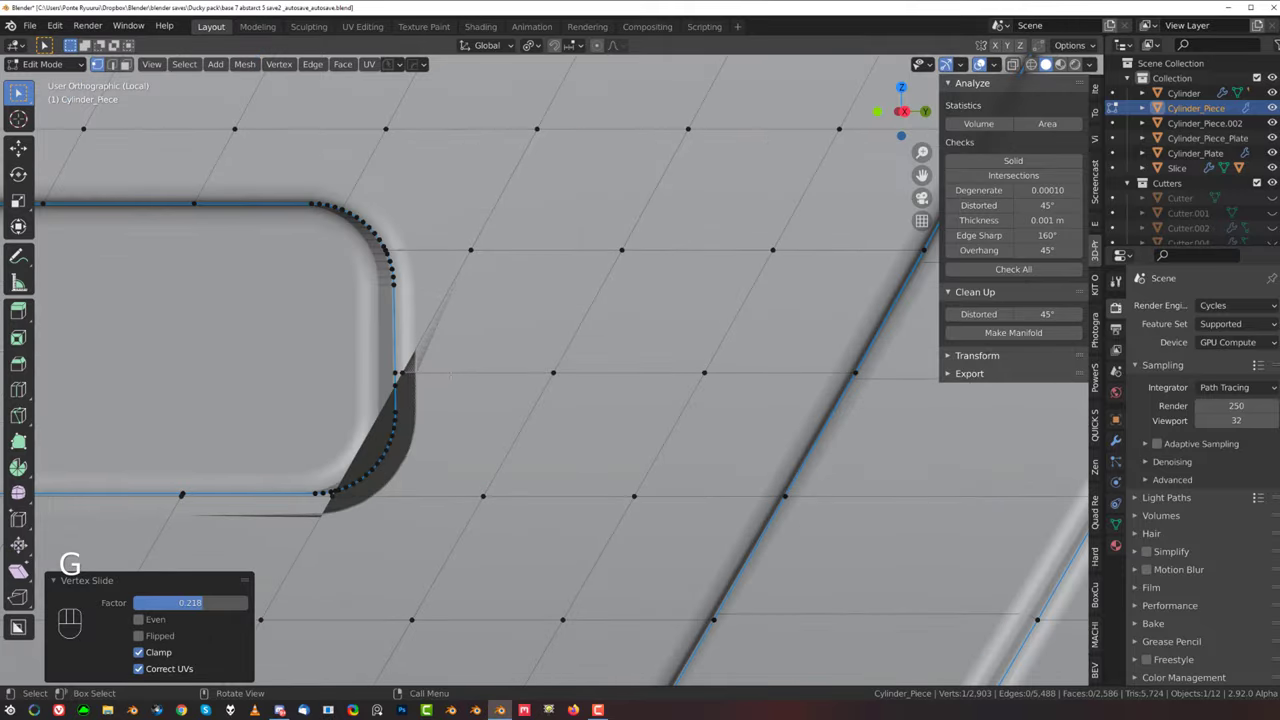
middle_click_drag(409, 428, 440, 328, "shift")
scroll(440, 328, "up", 2)
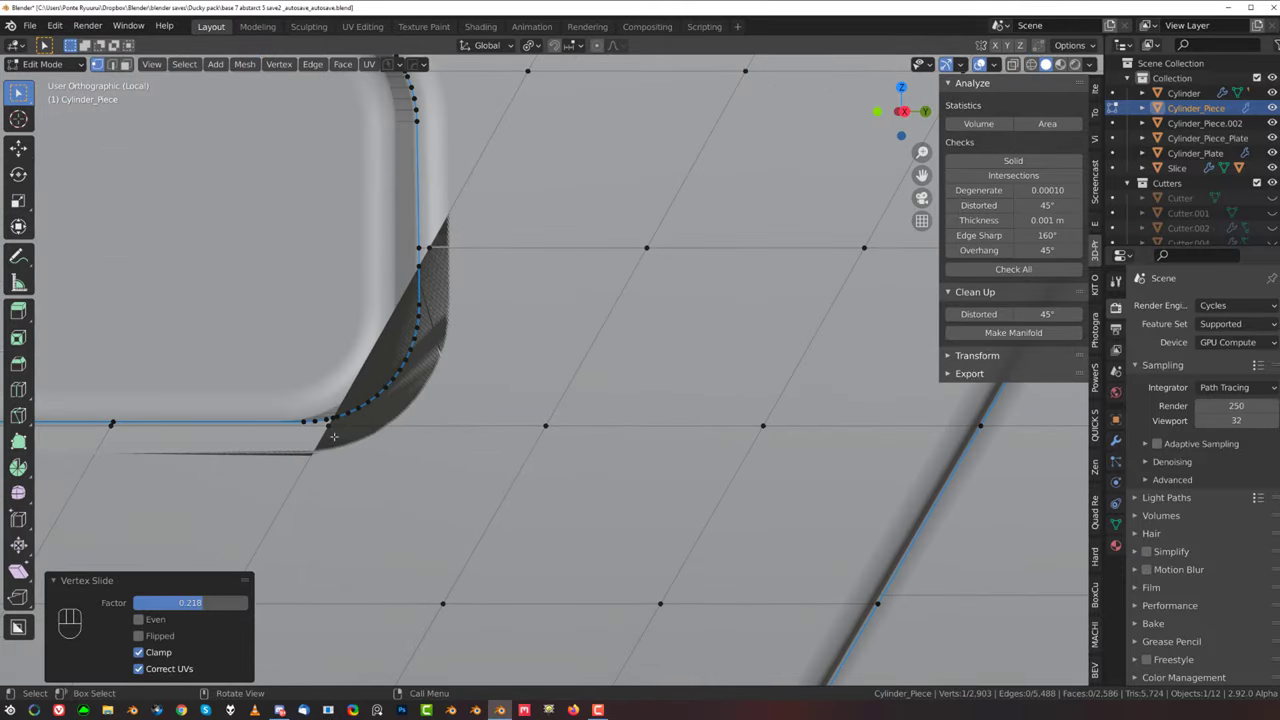
left_click(336, 436)
middle_click_drag(314, 341, 423, 273, "shift")
scroll(423, 273, "up", 4)
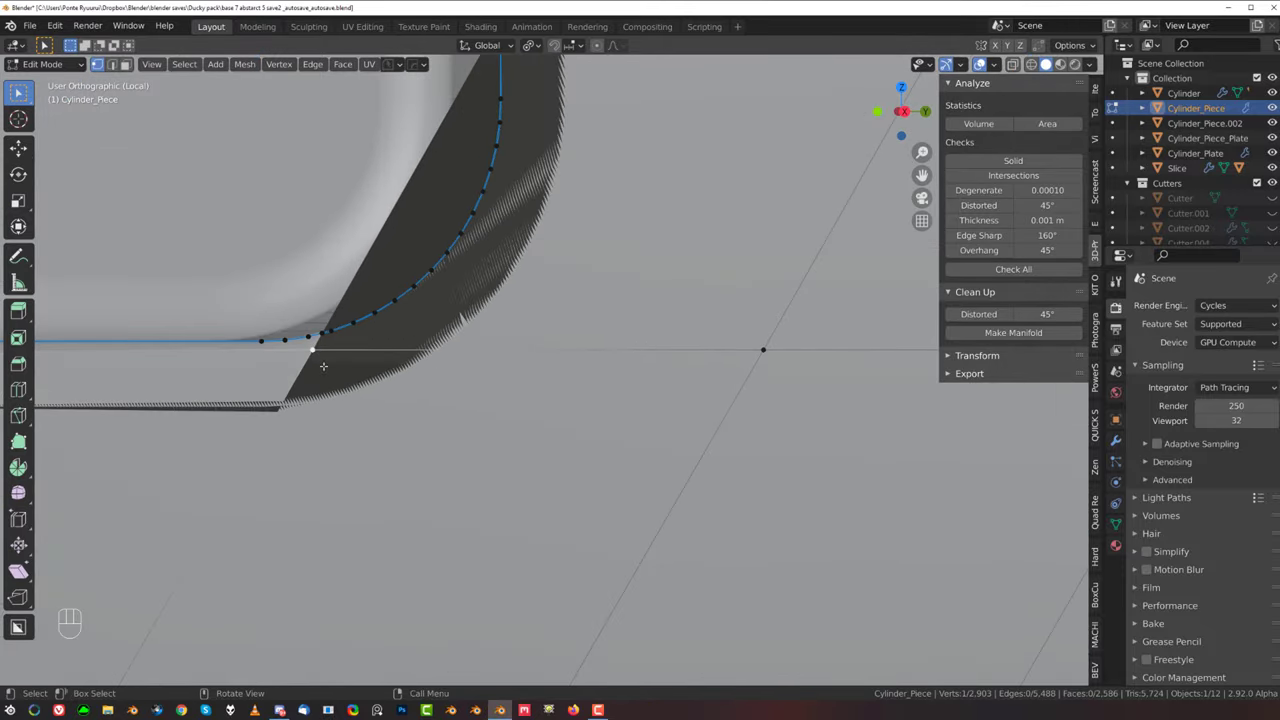
scroll(404, 376, "down", 6)
middle_click_drag(518, 375, 425, 405, "shift")
scroll(601, 373, "up", 4)
scroll(434, 398, "up", 2)
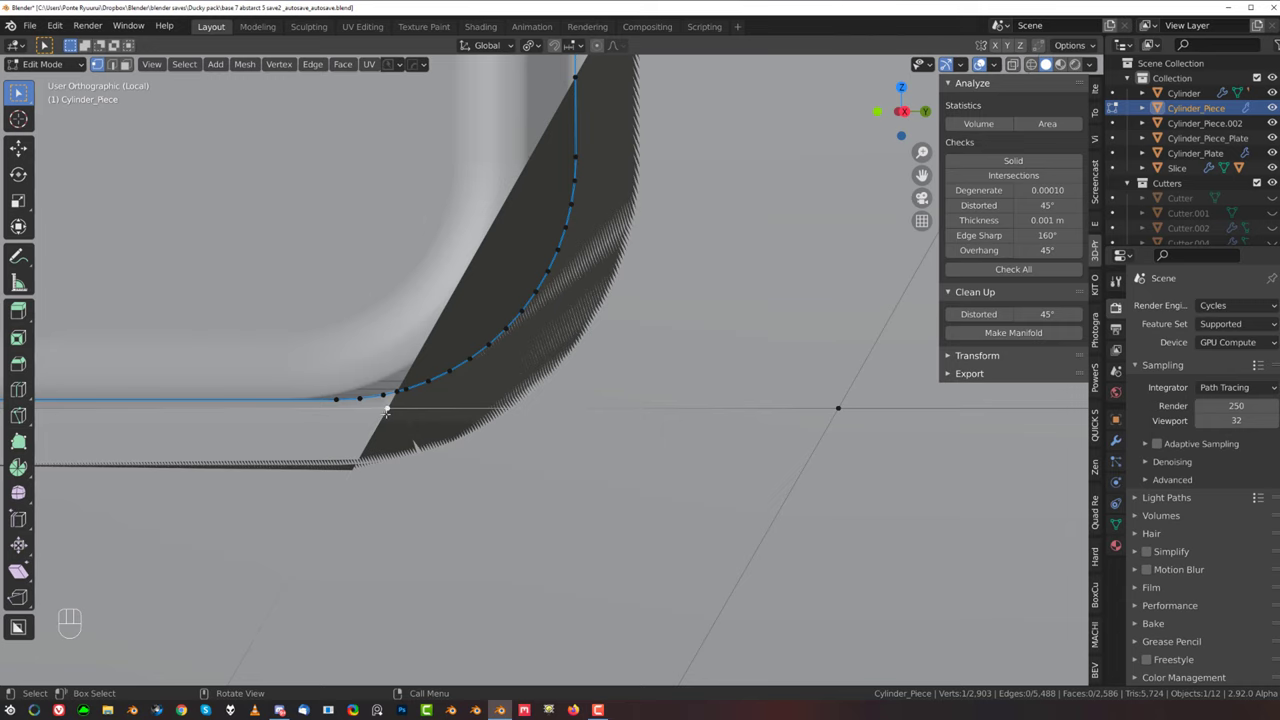
key("g")
key("g")
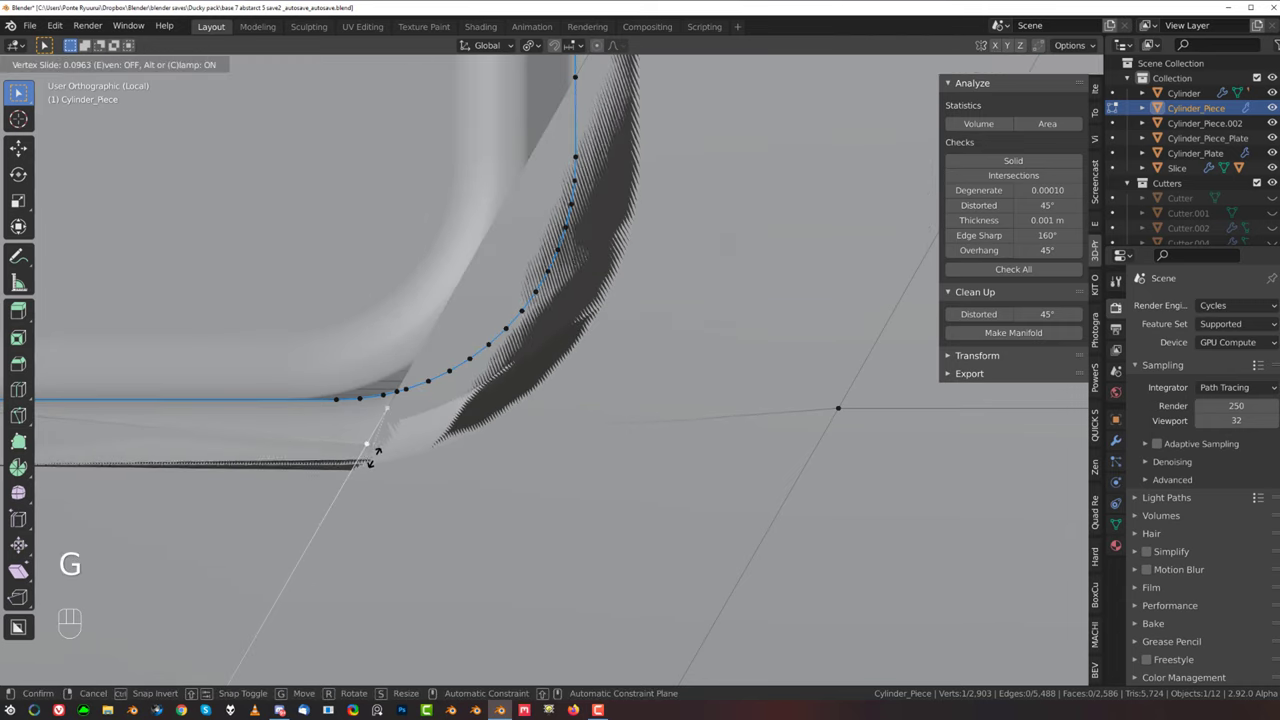
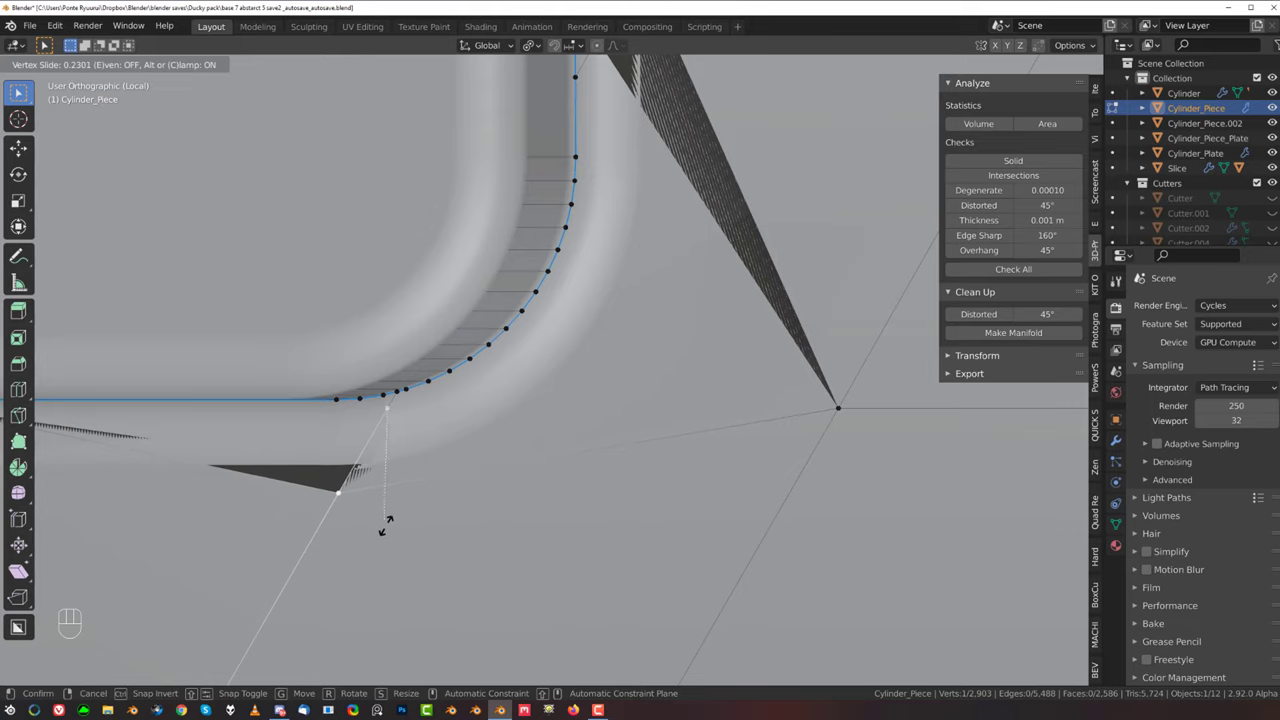
left_click(435, 479)
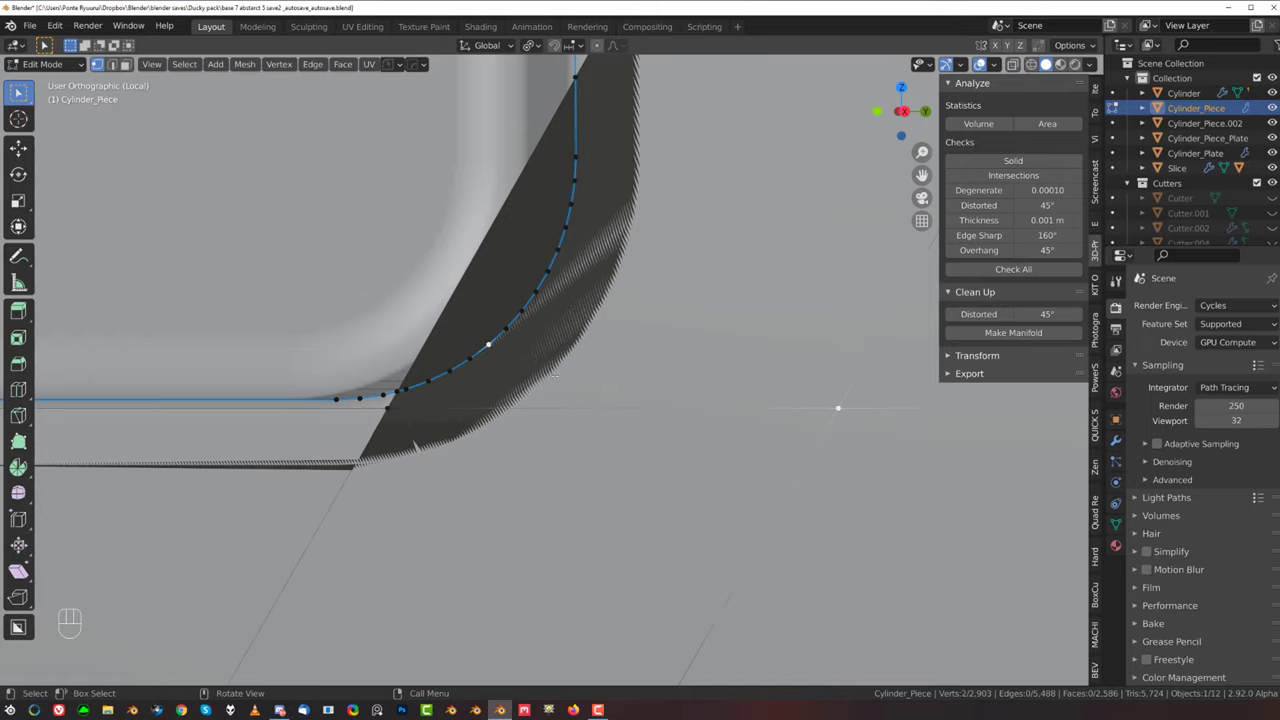
Step: Connect the nearby grid vertex to the middle slot's lower-right arc and merge the stray vertex onto the corner outline
key("j")
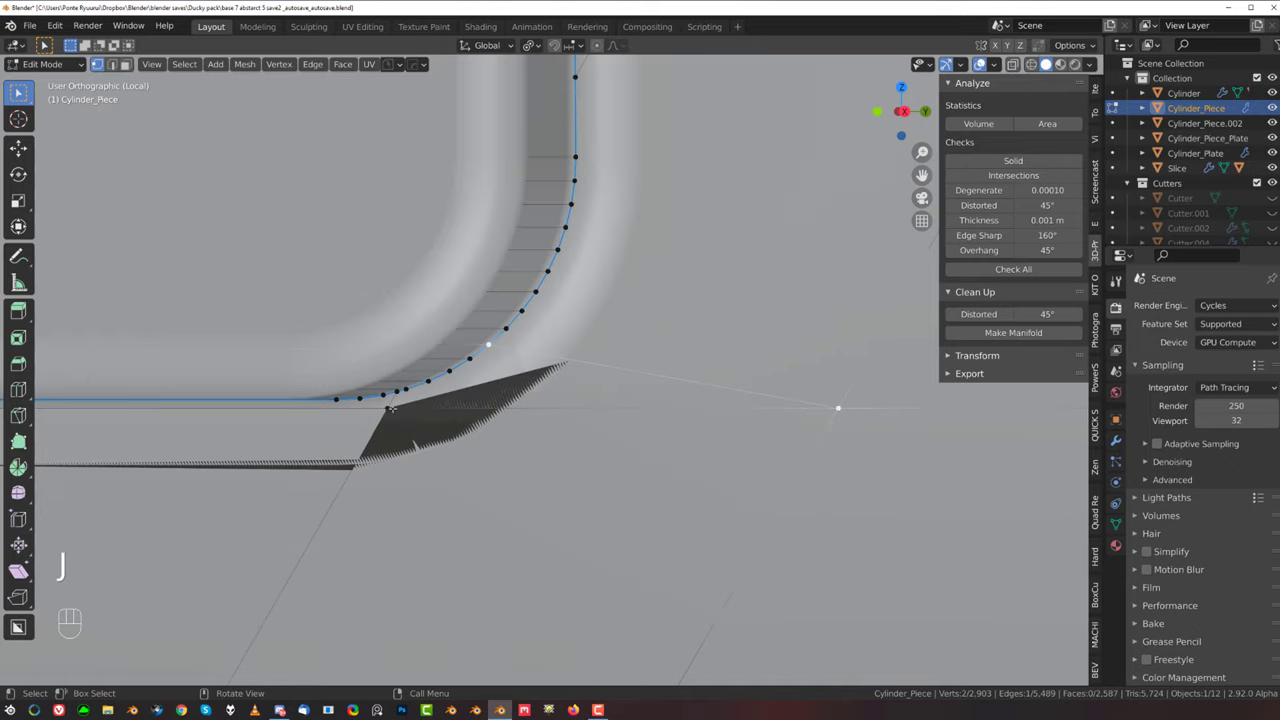
left_click(388, 408)
left_click(400, 390, "shift")
key("1")
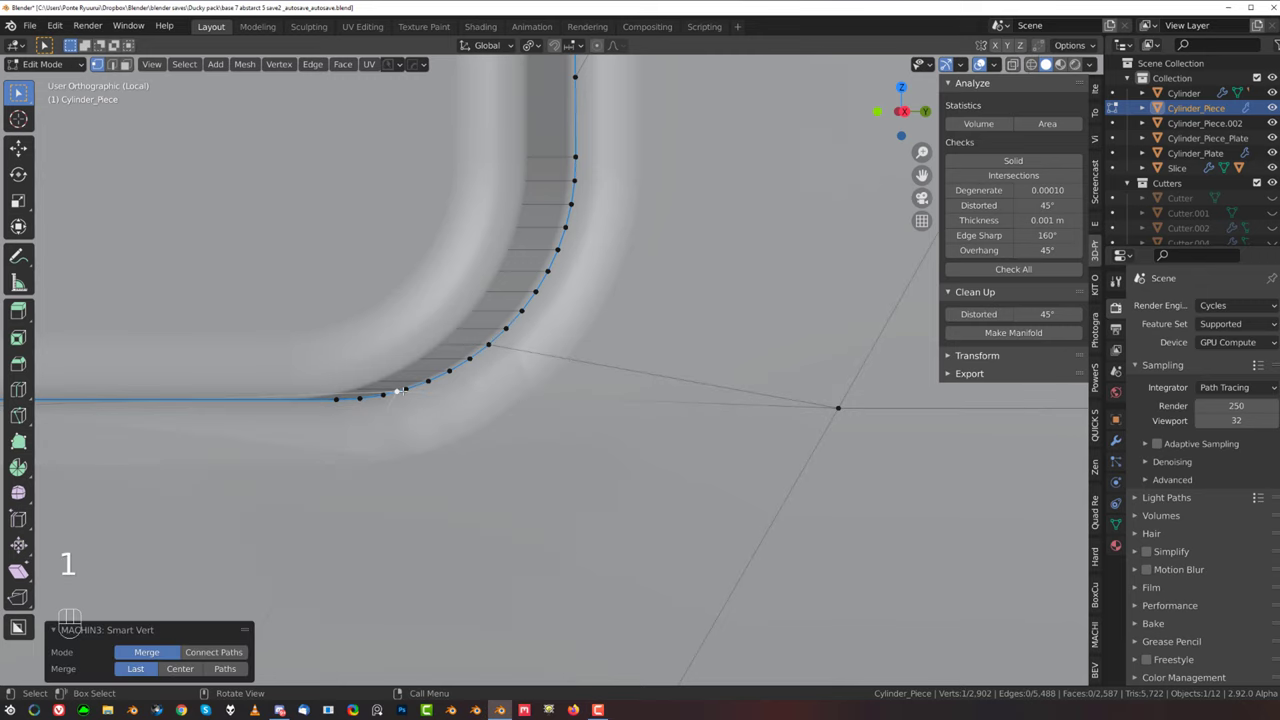
Step: Dissolve the run of surplus edges lying close beneath the middle slot's lower edge
scroll(392, 388, "down", 4)
key("Tab")
left_click(386, 442)
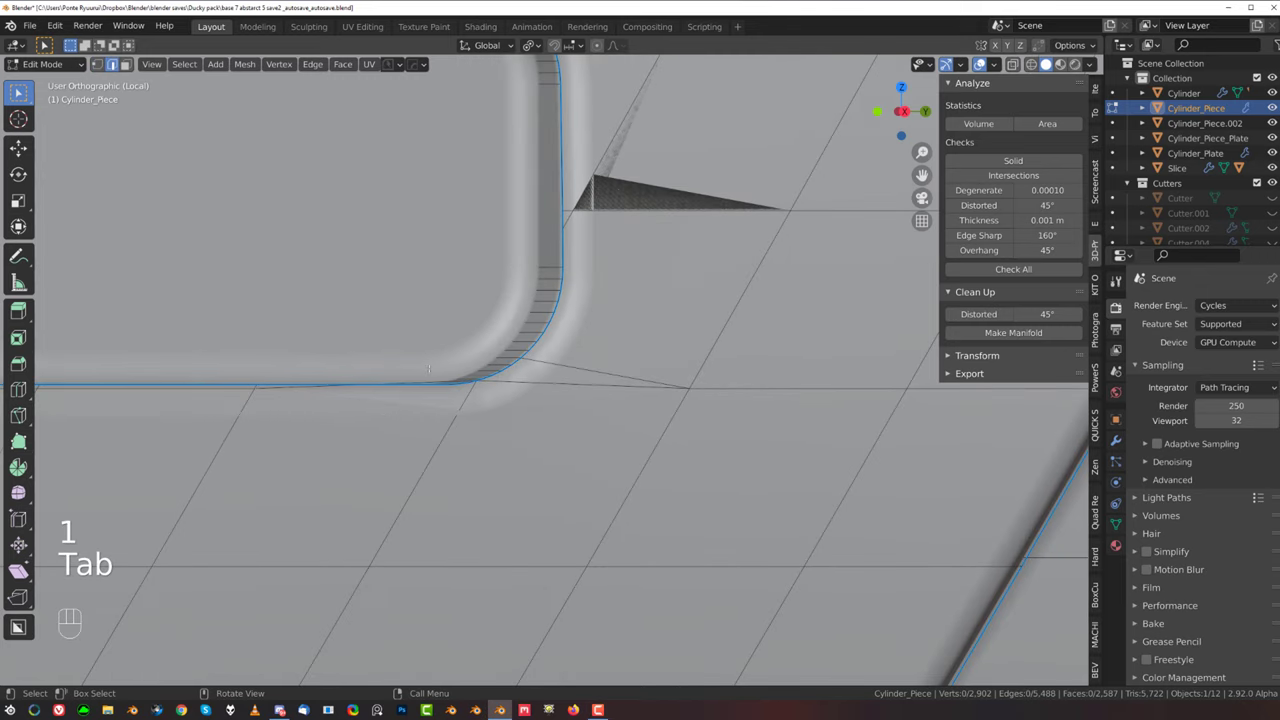
key("z")
left_click(489, 391)
scroll(400, 388, "down", 2)
mouse_move(133, 343)
middle_mouse_down("shift")
mouse_move(683, 370)
mouse_move(1062, 359)
middle_mouse_up("shift")
left_click(425, 406, "ctrl")
key("x")
left_click(425, 410)
Step: Connect the grid vertex left of the middle slot's lower-left corner to the corner arc and dissolve the old edge
scroll(338, 405, "up", 3)
middle_click_drag(338, 405, 537, 397, "shift")
key("Tab")
left_click(447, 396)
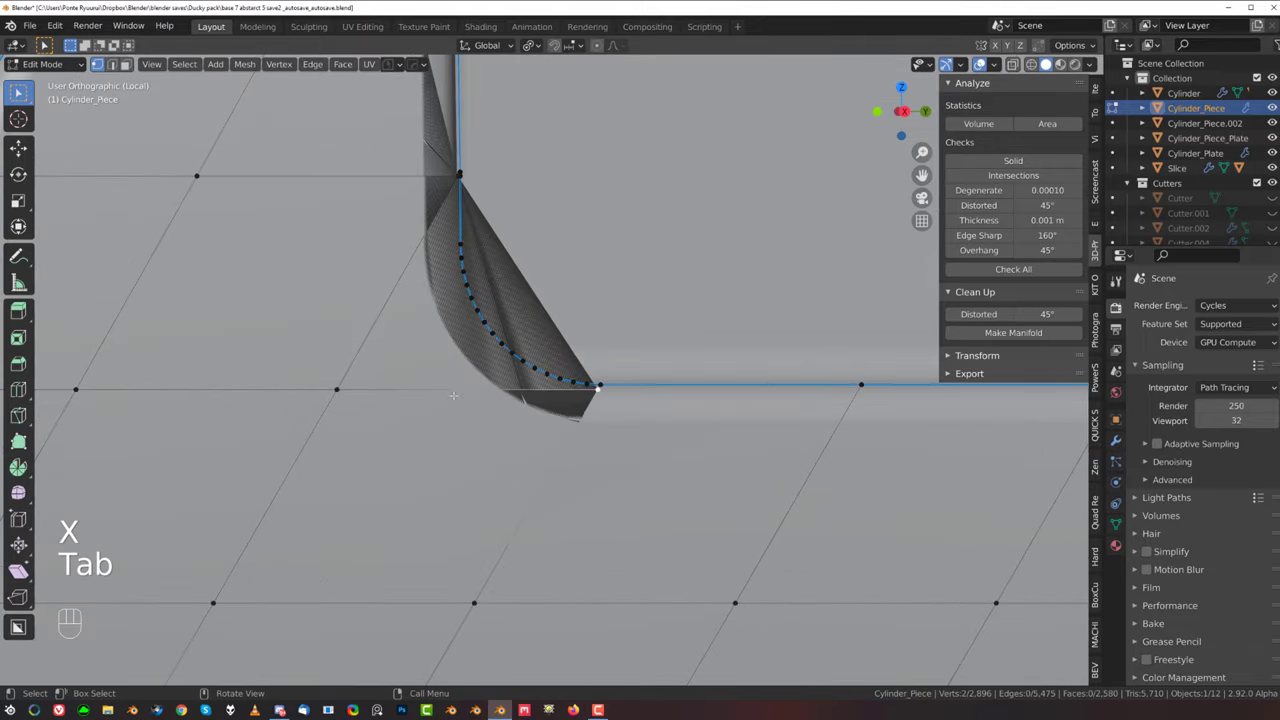
left_click(339, 390)
left_click(486, 325, "shift")
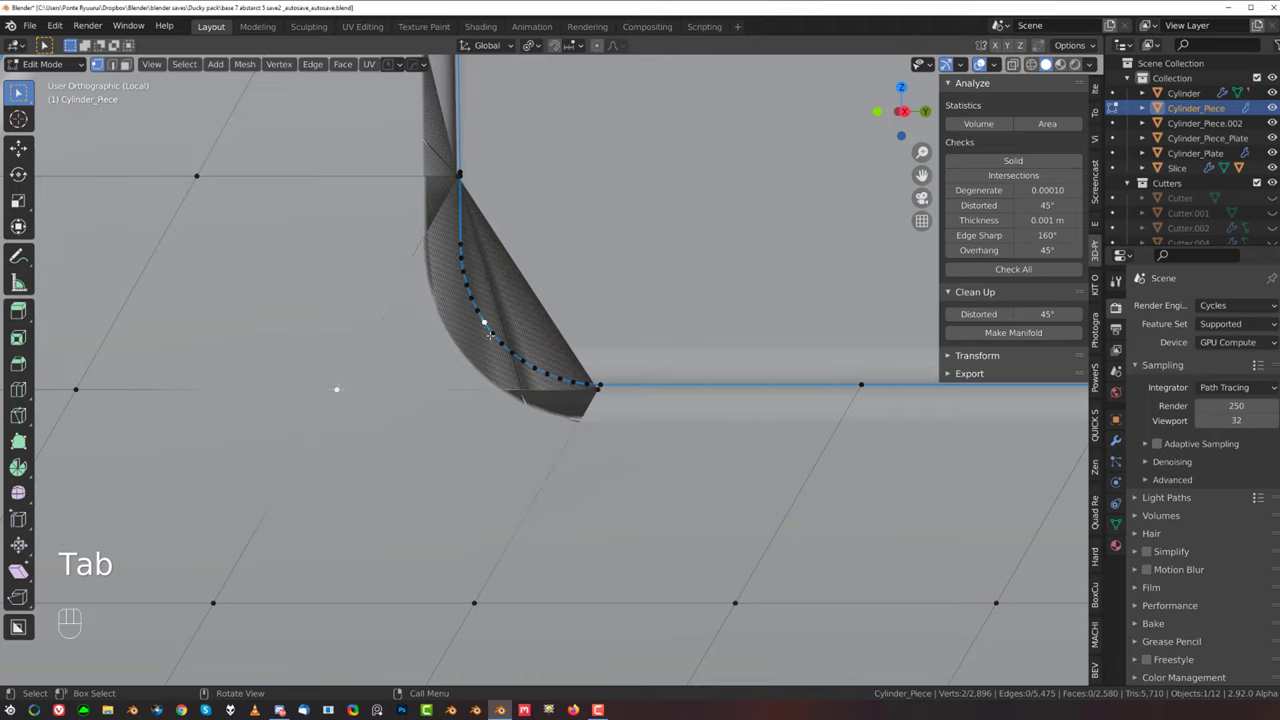
key("j")
key("Tab")
key("x")
left_click(500, 409)
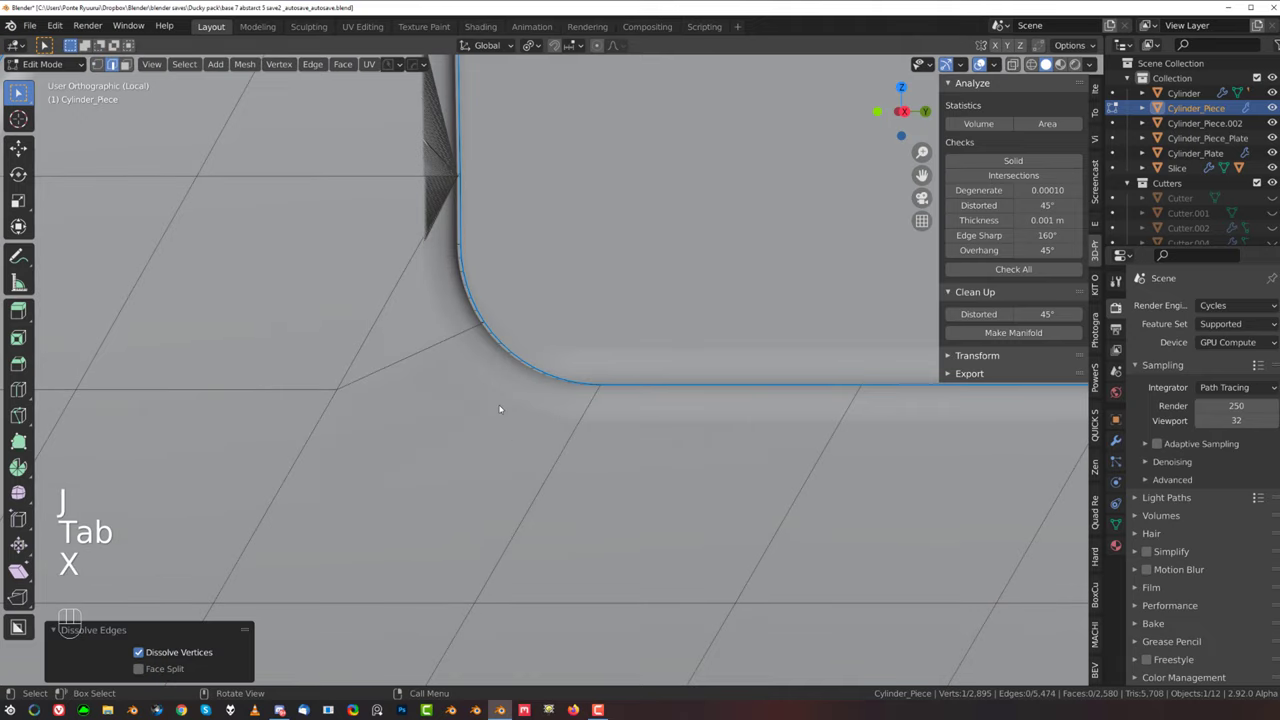
Step: Connect the grid vertex below the middle slot's lower-left corner to the corner arc and dissolve the edge it replaces
key("Tab")
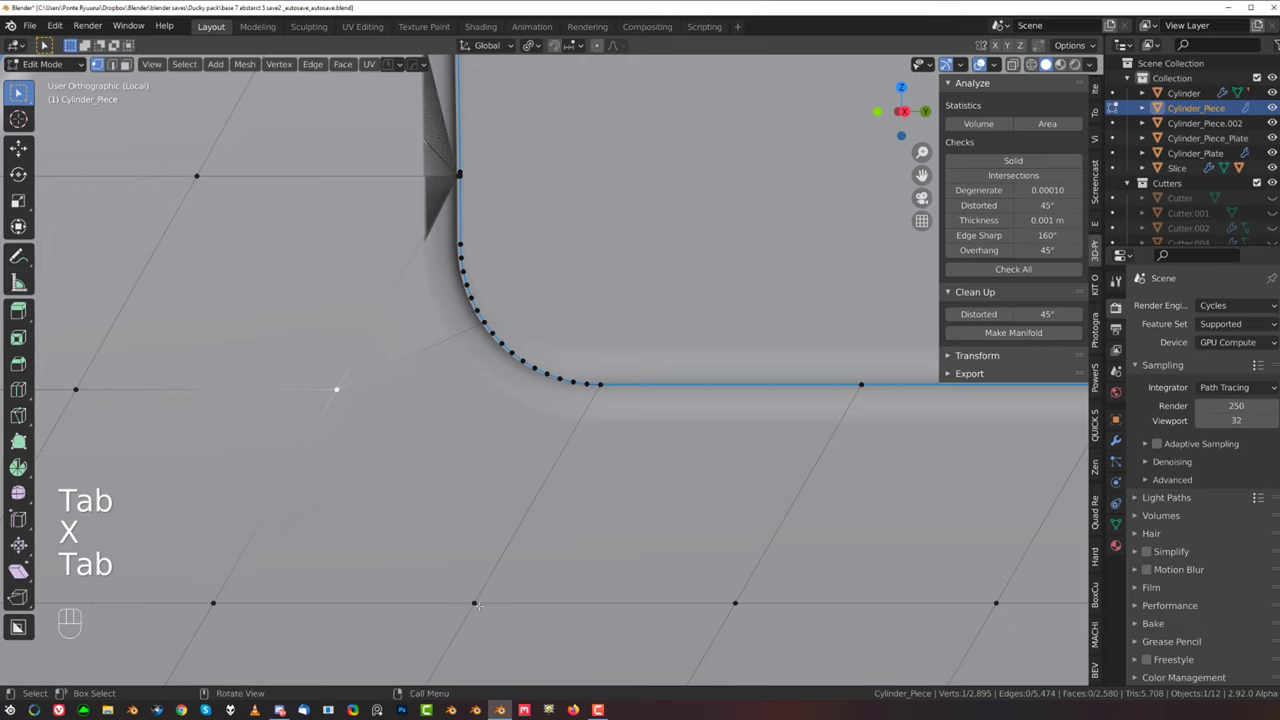
left_click(474, 603, "shift")
key("j")
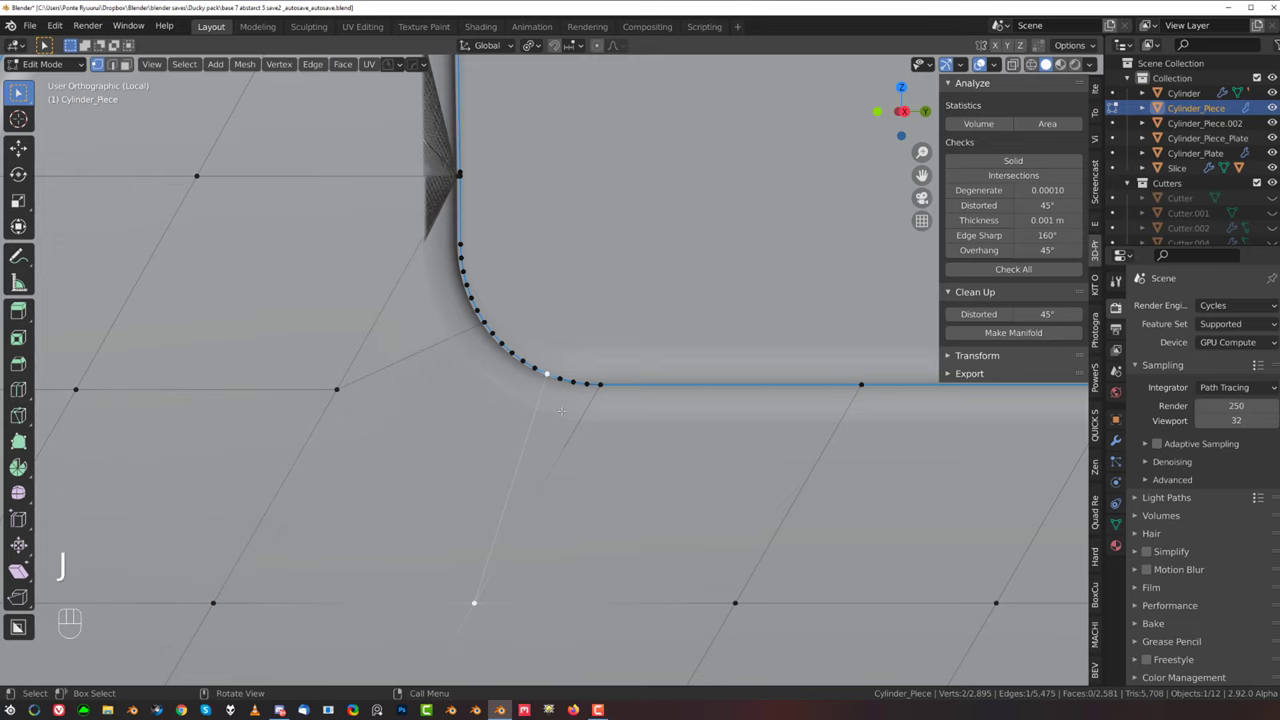
key("Tab")
key("x")
left_click(559, 479)
scroll(556, 470, "down", 4)
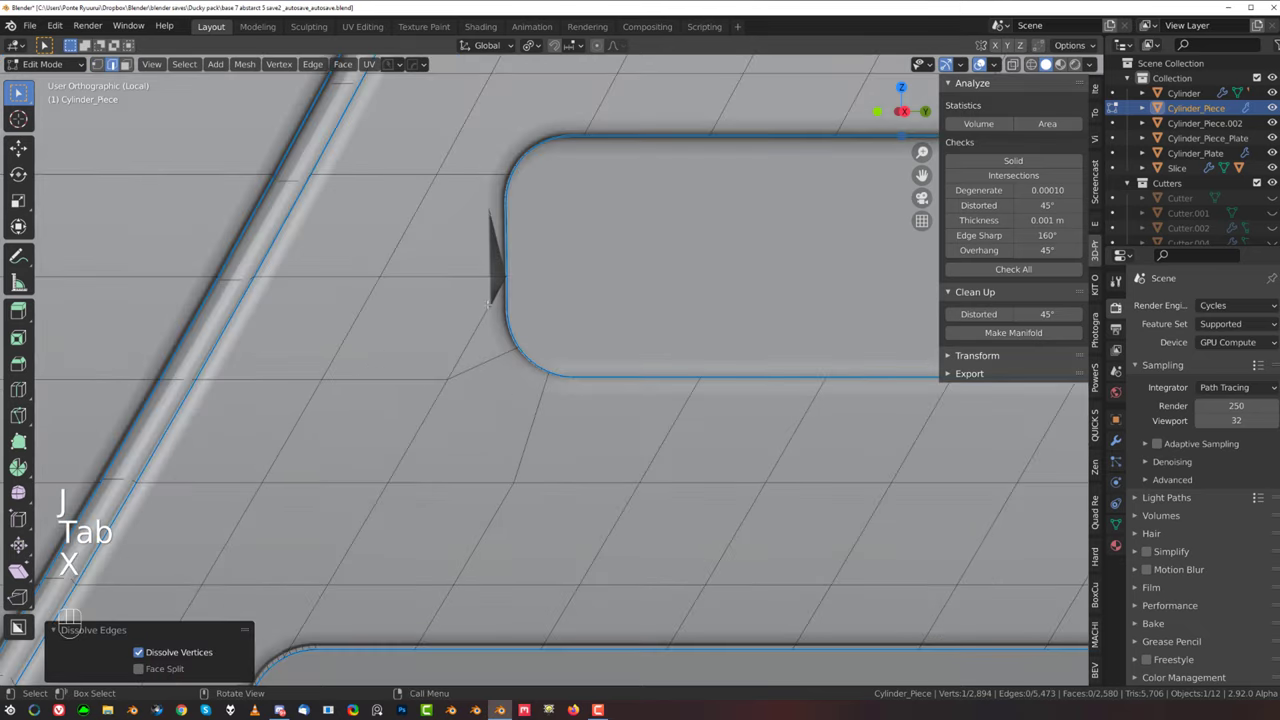
Step: Dissolve the slanted grid edge running past the middle slot's left side above the lower-left corner
scroll(500, 400, "up", 2)
key("Tab")
left_click(430, 301)
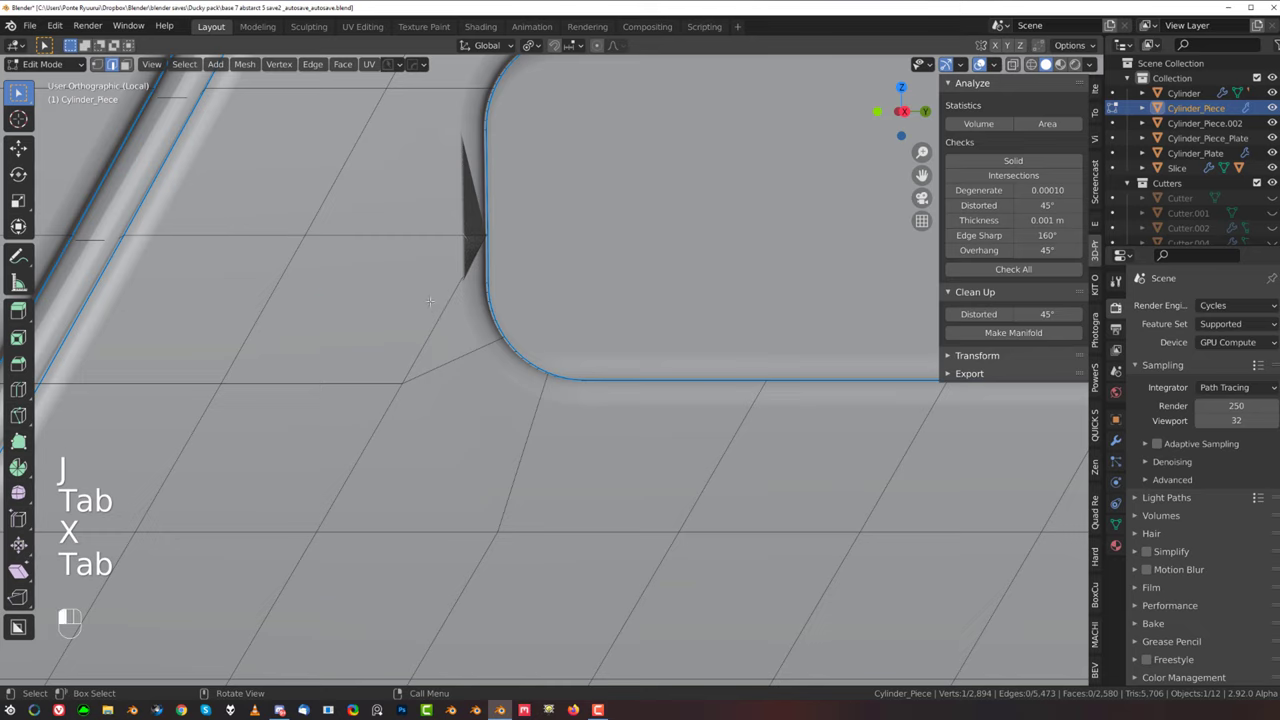
key("x")
left_click(433, 306)
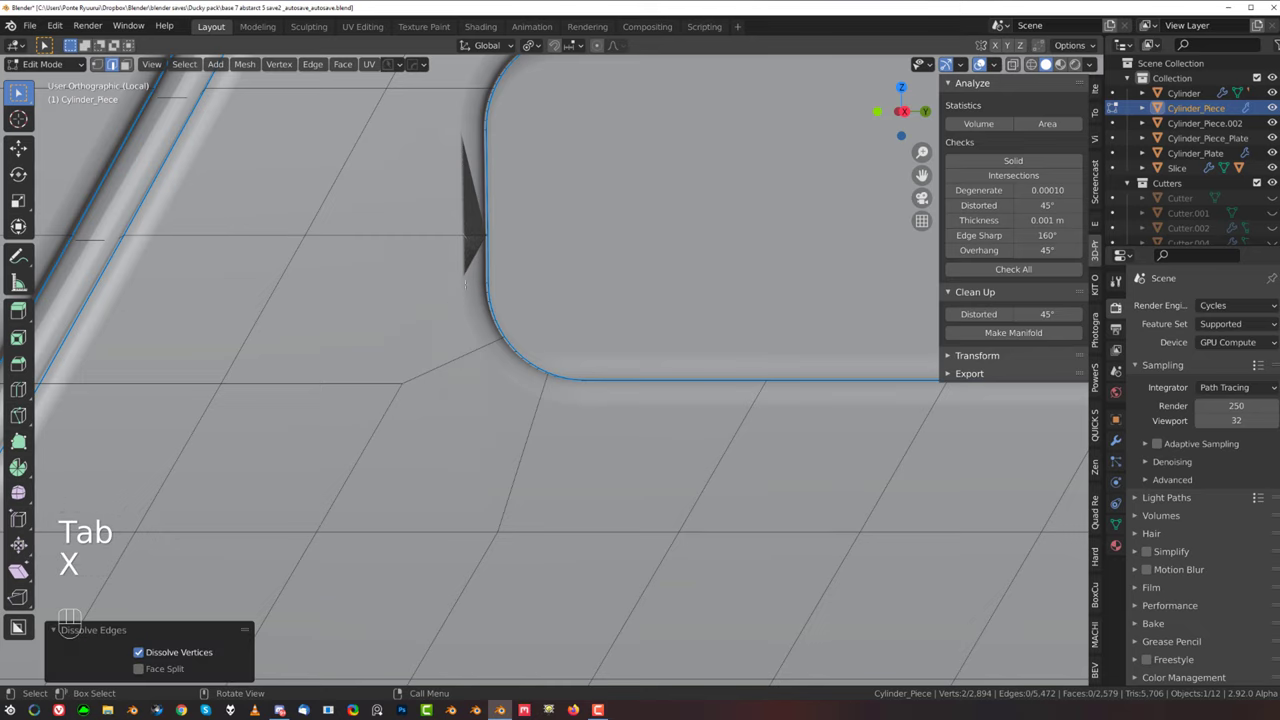
Step: Merge the closely spaced duplicate vertices on the middle slot's left edge and leave mesh editing
key("Tab")
scroll(445, 240, "up", 3)
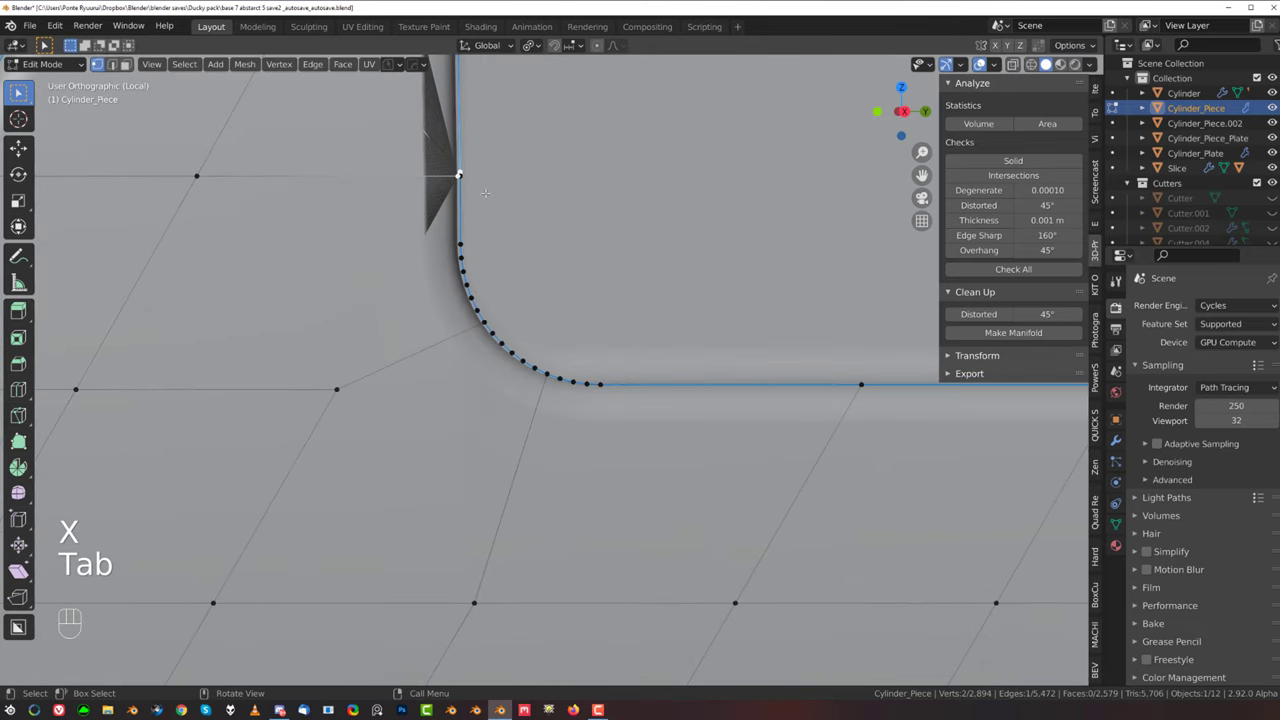
key("1")
middle_click_drag(507, 207, 560, 240)
left_click(461, 195, "shift")
key("1")
scroll(464, 206, "down", 8)
key("Tab")
scroll(627, 279, "down", 4)
middle_click_drag(627, 279, 422, 366)
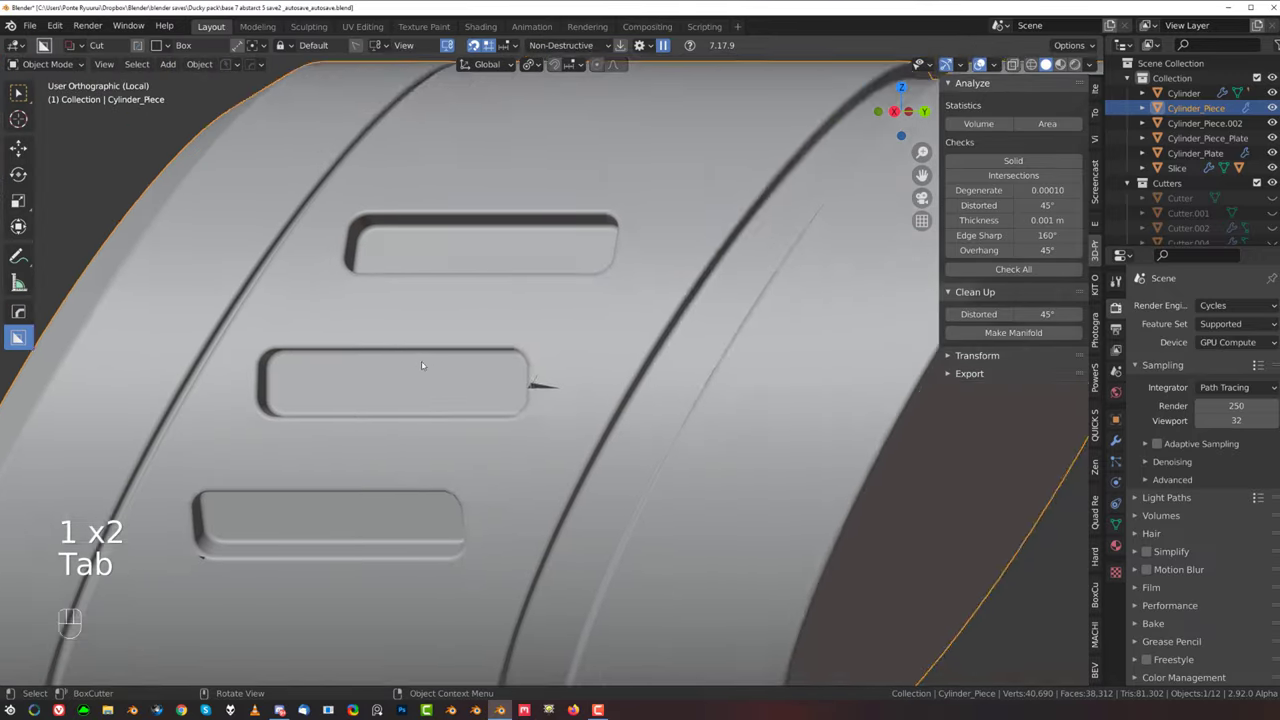
Step: Slide the stray vertex at the middle slot's right end away from the slot by a factor of about 0.302
scroll(555, 375, "up", 7)
key("Tab")
scroll(548, 367, "up", 4)
middle_click_drag(548, 370, 660, 190, "shift")
scroll(660, 190, "up", 3)
left_click(437, 382)
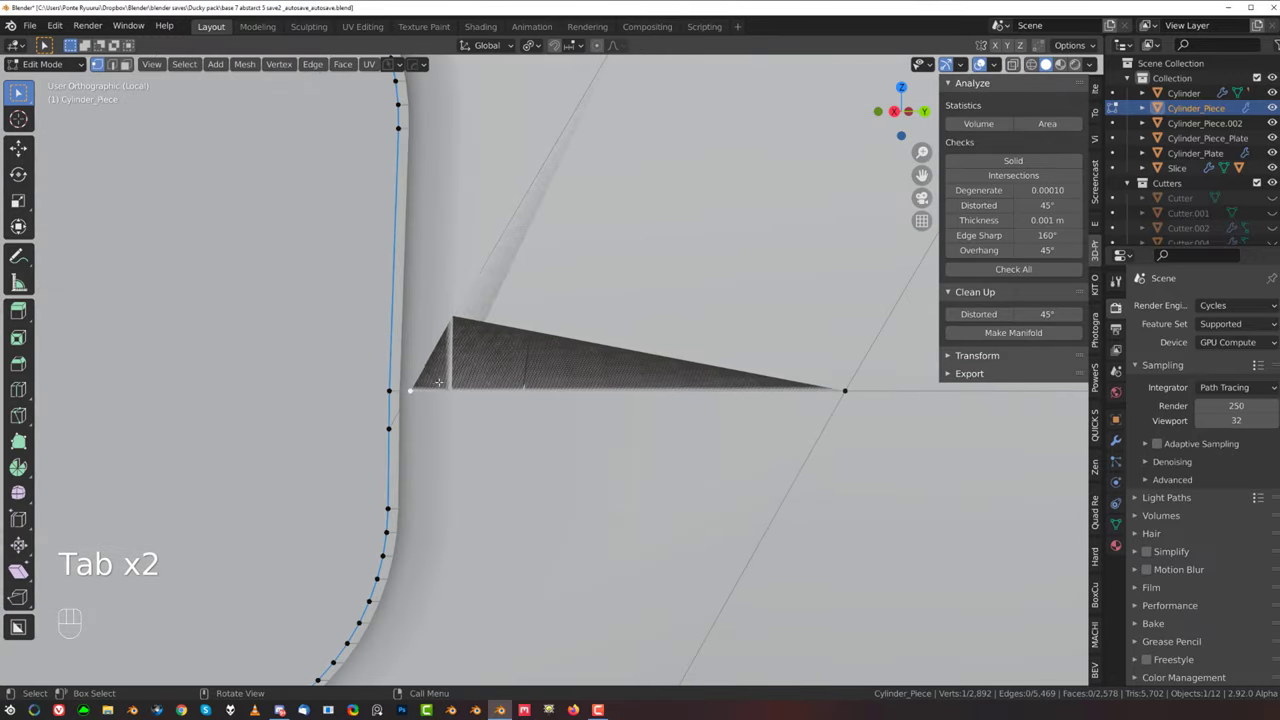
key("g")
key("g")
left_click(683, 434)
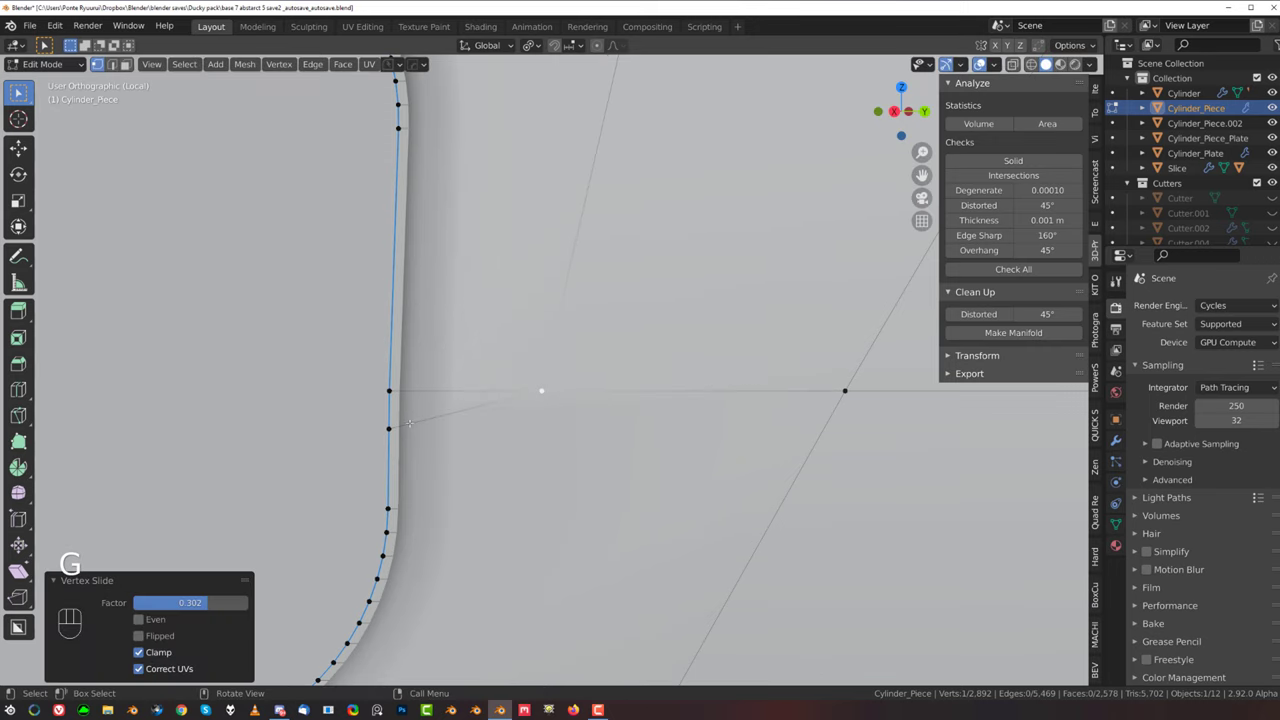
Step: Merge the two closely spaced vertices on the middle slot's right edge into the last one selected
left_click(387, 429)
left_click(387, 390, "shift")
key("1")
Step: Dissolve the lower of the two edges linking the middle slot's lower-right corner arc to the nearby grid vertex
scroll(470, 400, "down", 6)
middle_click_drag(507, 430, 557, 336, "shift")
scroll(557, 336, "up", 3)
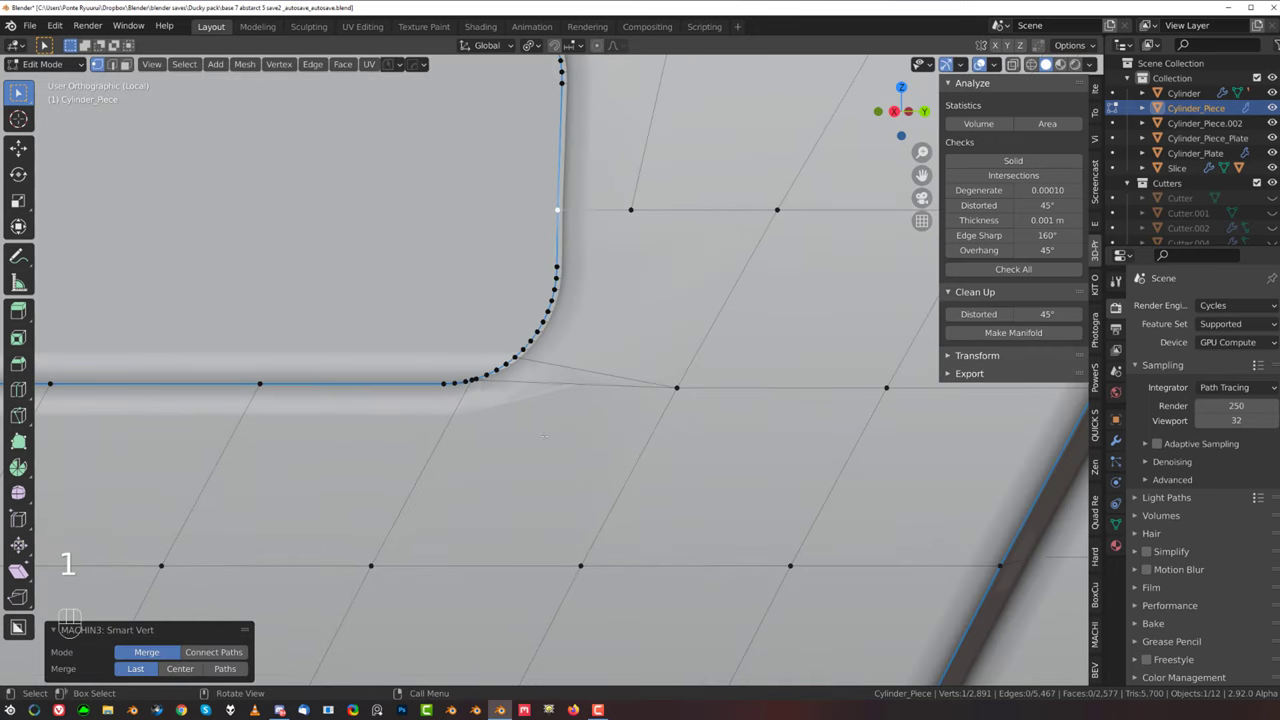
key("Tab")
left_click(543, 420)
left_click(548, 370)
left_click(544, 383)
key("x")
left_click(544, 382)
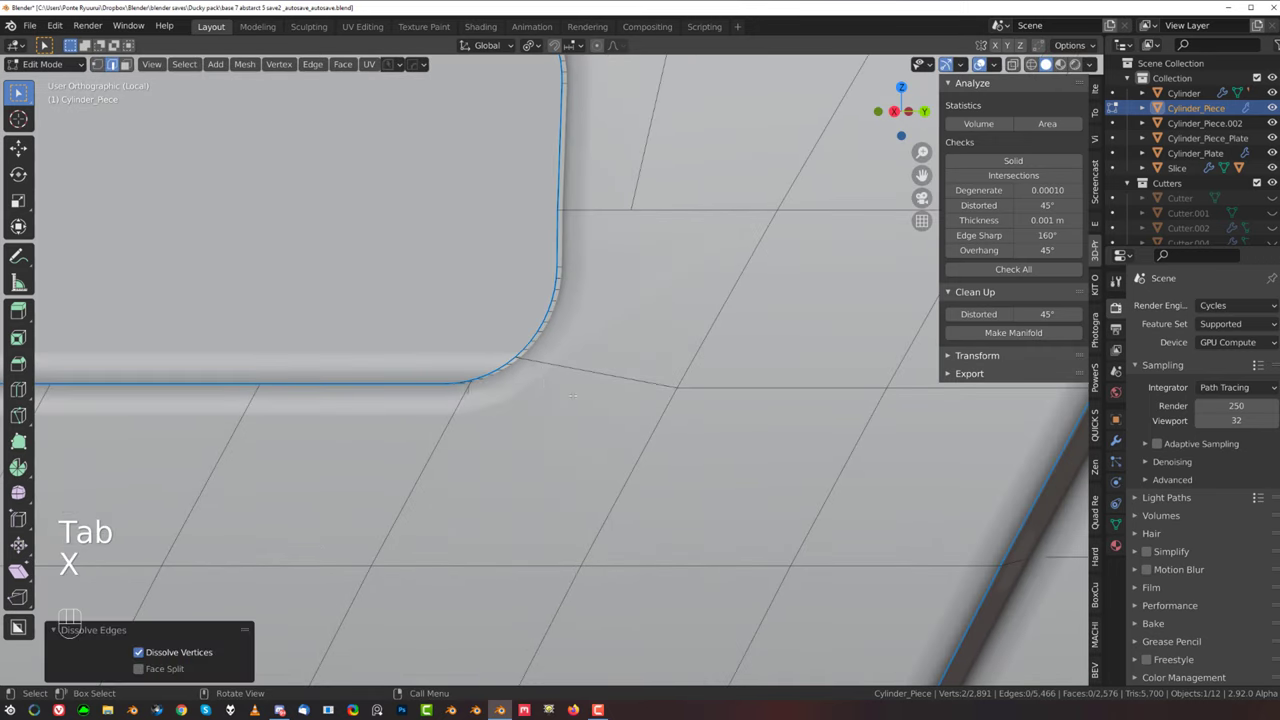
Step: Try to add a loop cut through the grid row beside the middle slot's lower-right corner
left_click(682, 342)
key("Tab")
left_click(568, 329)
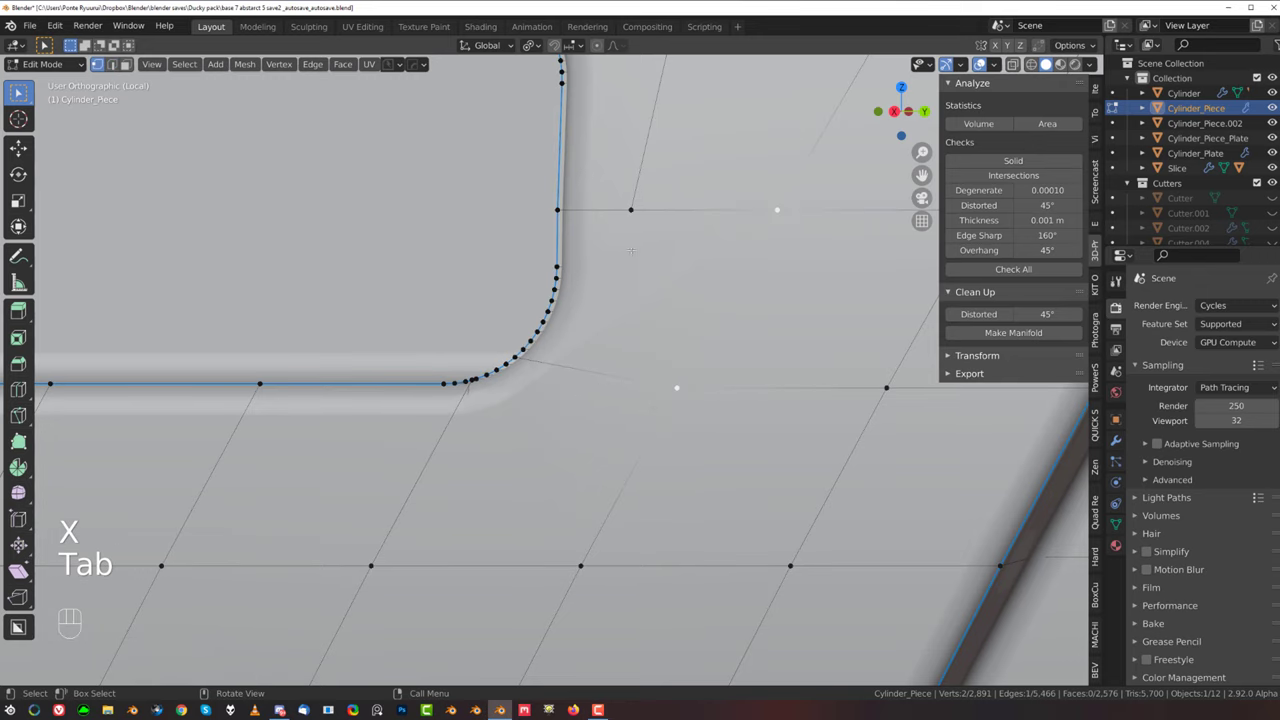
scroll(642, 244, "down", 3)
scroll(611, 284, "up", 1)
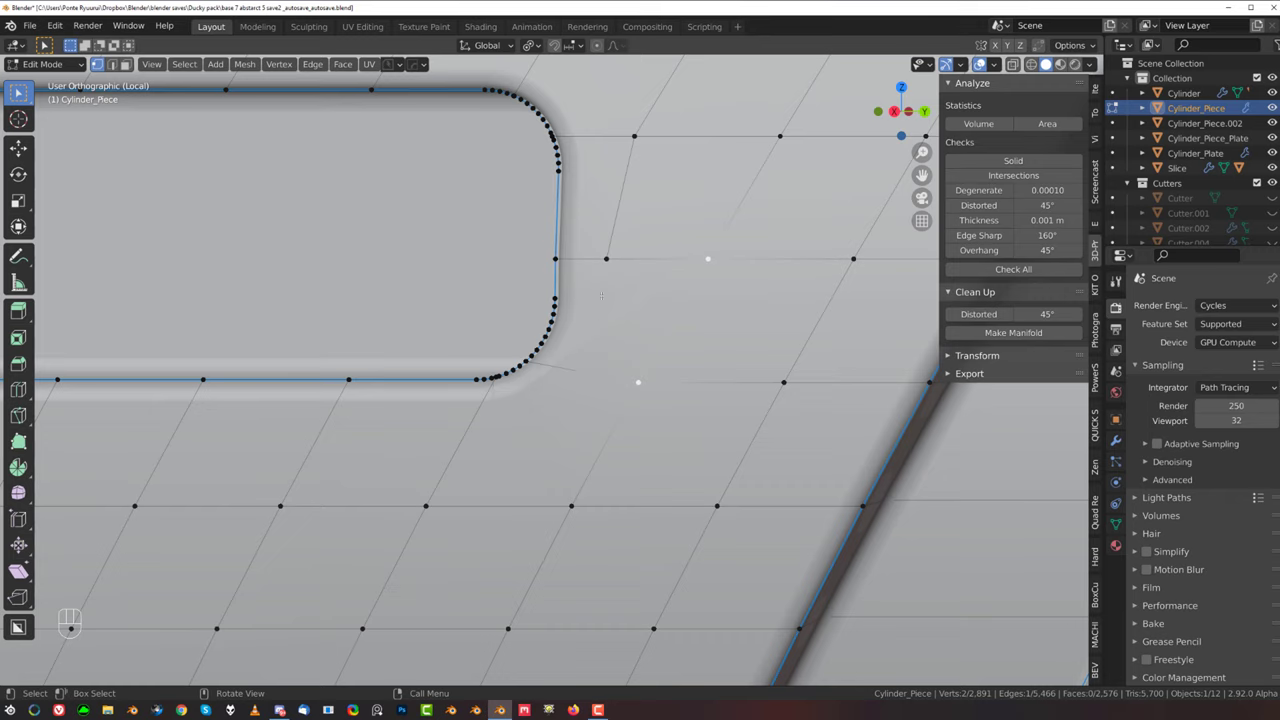
middle_click_drag(600, 351, 665, 327)
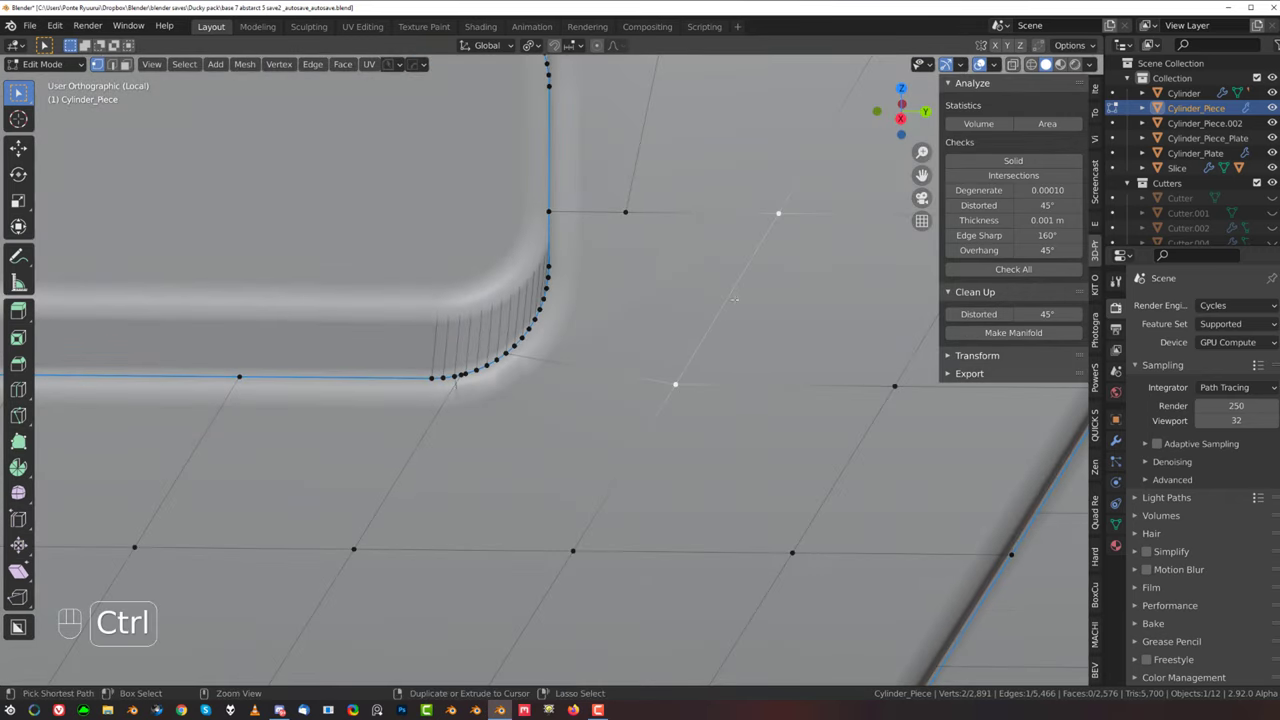
key("ctrl+r")
left_click(722, 312)
right_click(722, 312)
key("Tab")
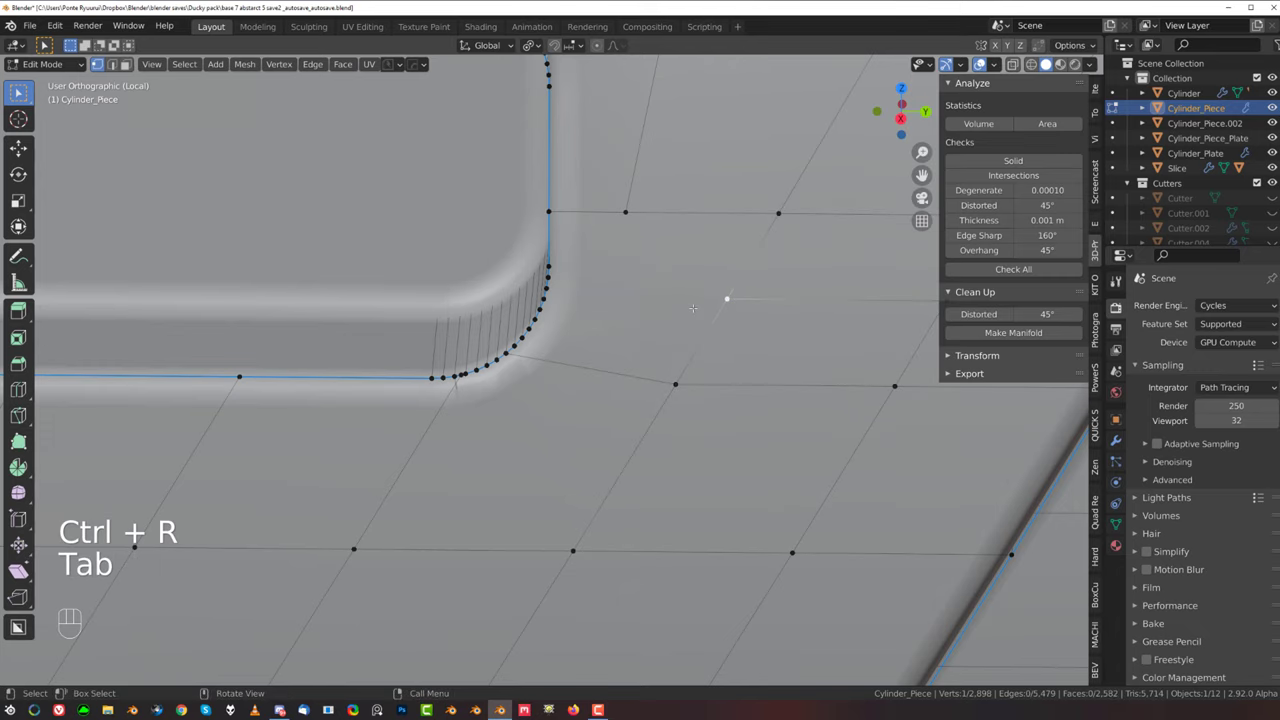
Step: Undo the loop cut beside the middle slot's lower-right corner
key("ctrl+z")
key("ctrl+z")
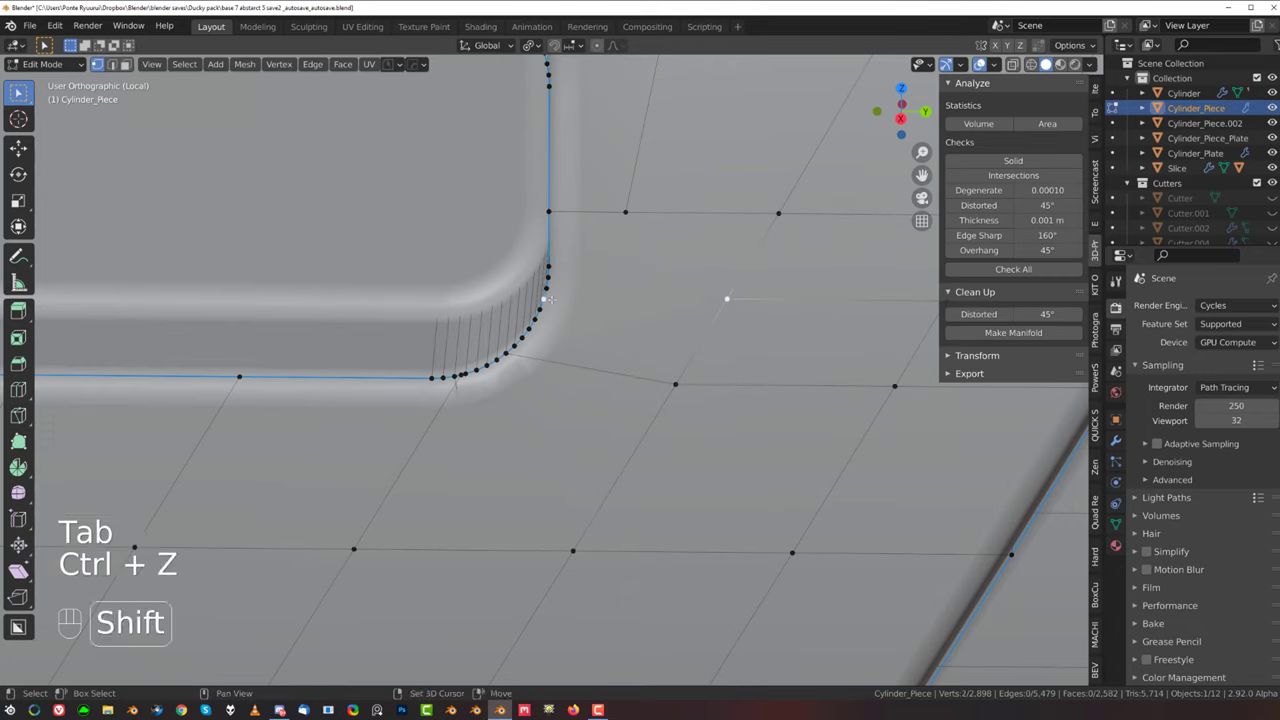
key("ctrl+z")
key("ctrl+z")
key("ctrl+z")
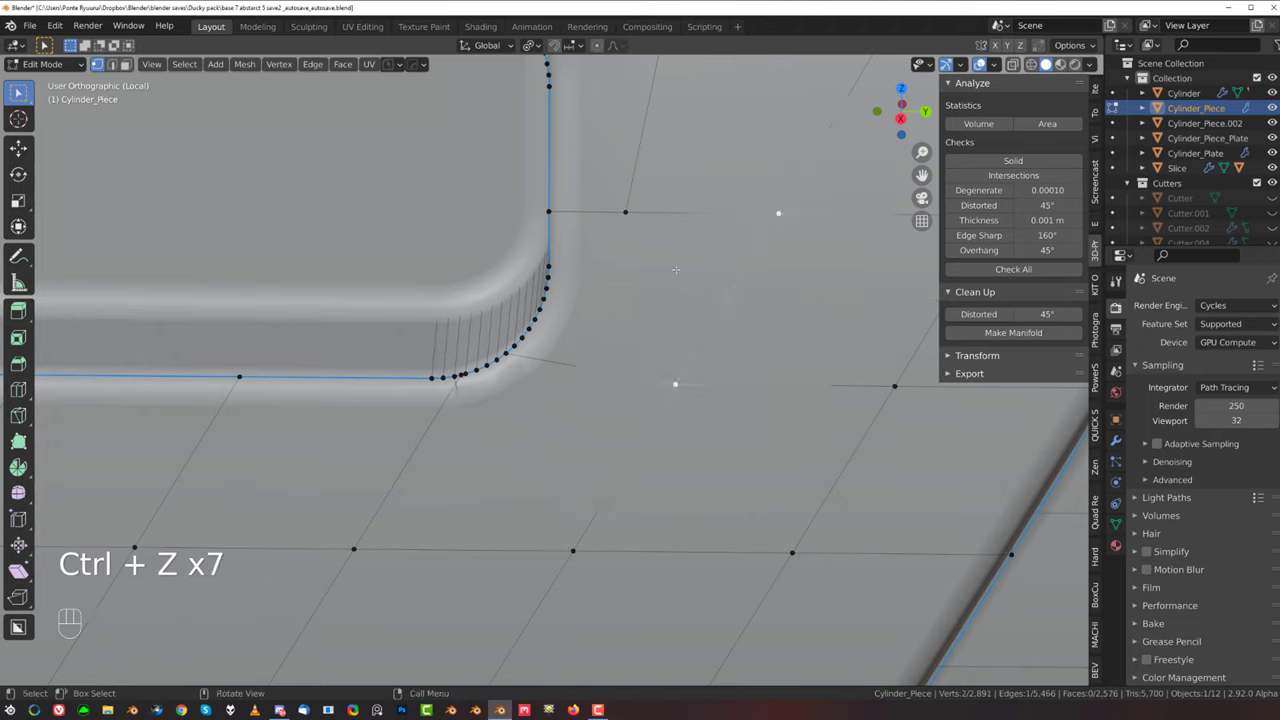
Step: Knife an edge from the grid vertex beside the middle slot's right end down to the edge leaving the lower-right corner, and leave mesh editing
key("k")
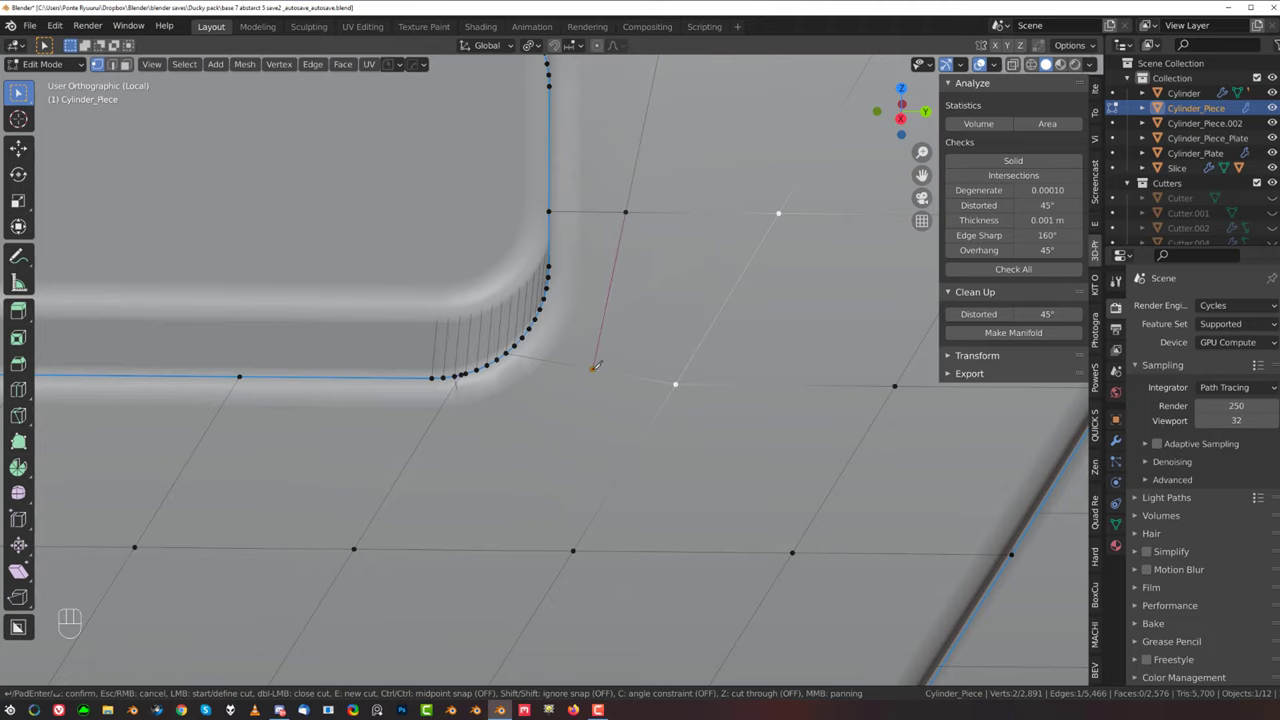
left_click(594, 368)
key("Return")
key("Tab")
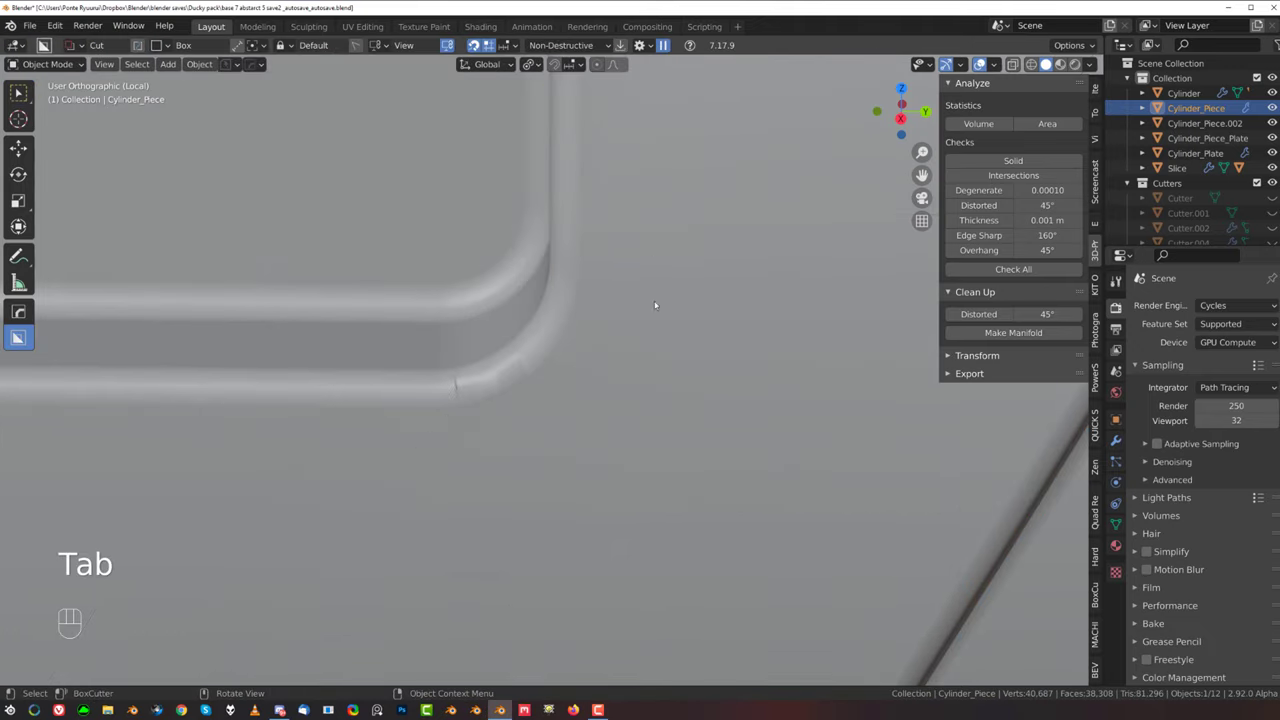
Step: Inspect the shading around the middle slot's lower-right corner, return to mesh editing and save the file
scroll(653, 320, "up", 1)
middle_click_drag(650, 358, 542, 327)
scroll(650, 388, "down", 4)
scroll(650, 389, "down", 7)
scroll(514, 463, "up", 8)
key("Tab")
scroll(524, 368, "down", 4)
scroll(542, 327, "up", 4)
middle_click_drag(575, 376, 580, 332)
scroll(579, 324, "up", 3)
scroll(578, 334, "down", 2)
key("ctrl+s")
scroll(476, 499, "down", 1)
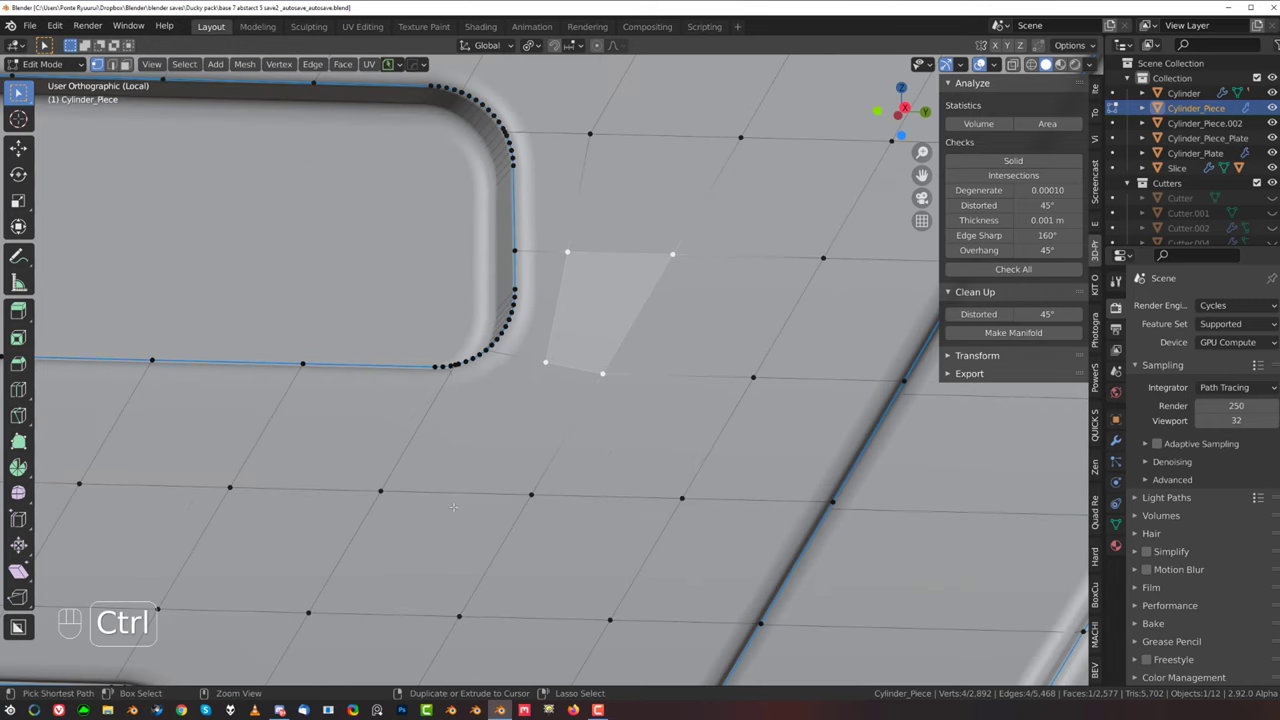
Step: Loop cut the slanted grid column between the middle and lower slots, and connect its upper vertex to the knifed vertex beside the middle slot
key("ctrl+r")
left_click(453, 505)
left_click(453, 505)
key("Tab")
left_click(456, 493)
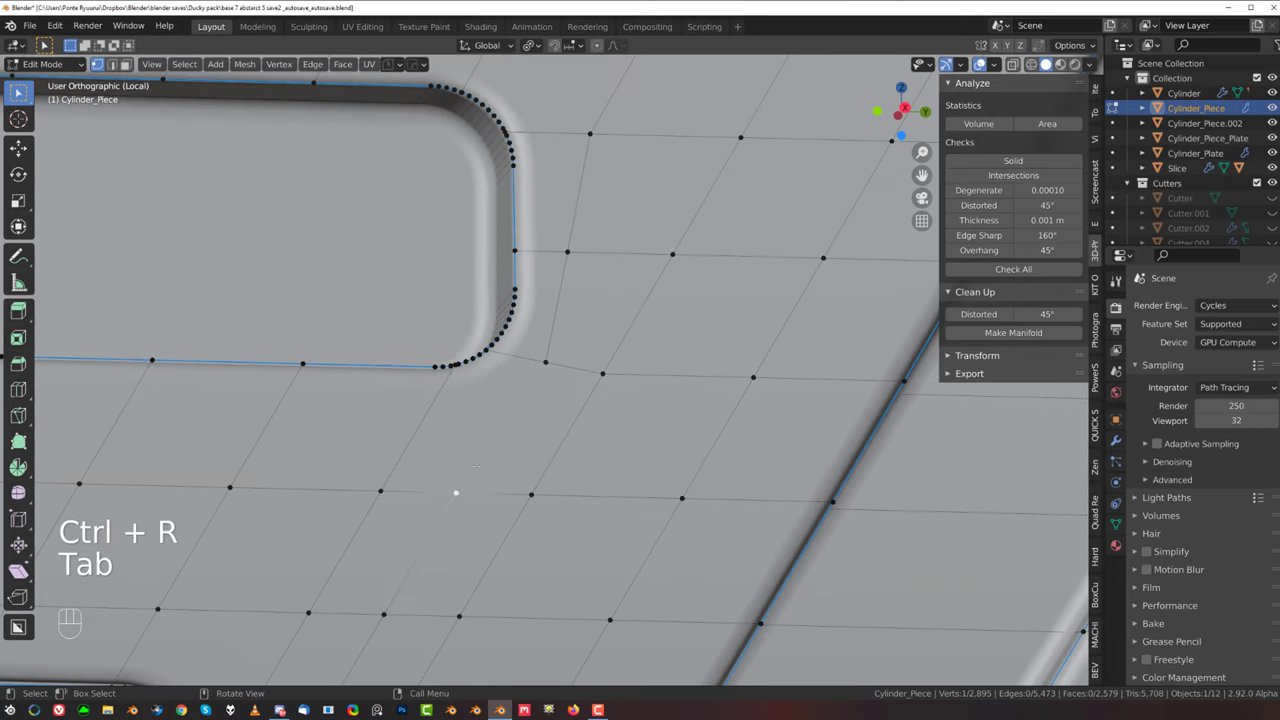
left_click(545, 364, "shift")
key("j")
Step: Try to knife an edge from the loop cut's lower end to the lower slot's right side
scroll(545, 364, "down", 6)
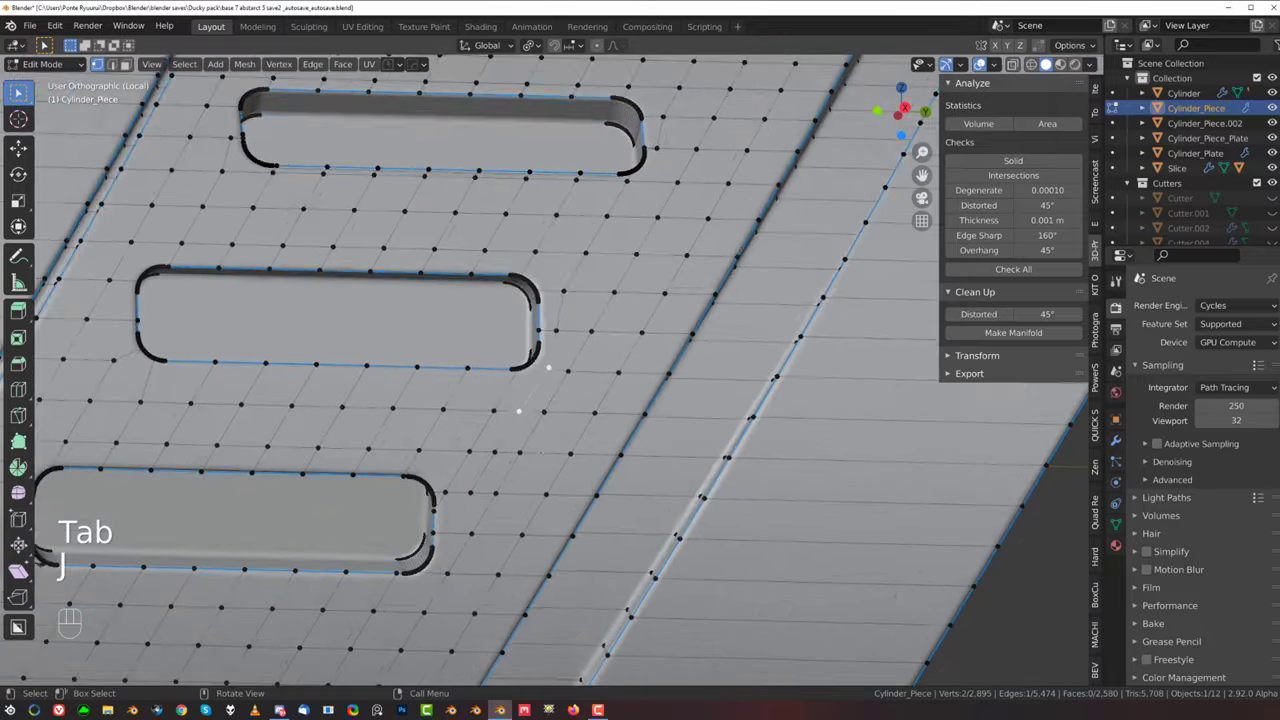
middle_click_drag(500, 440, 536, 333, "shift")
scroll(536, 333, "up", 1)
scroll(536, 334, "up", 2)
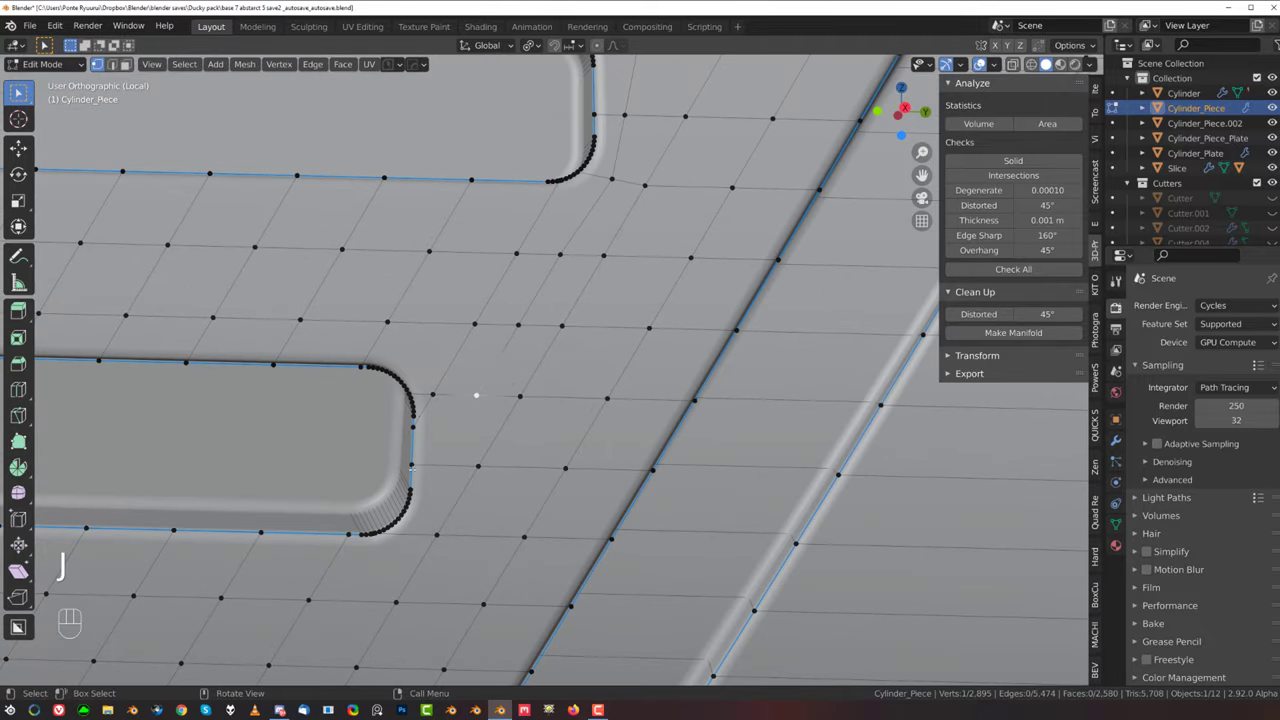
scroll(417, 484, "up", 3)
left_click(339, 536, "shift")
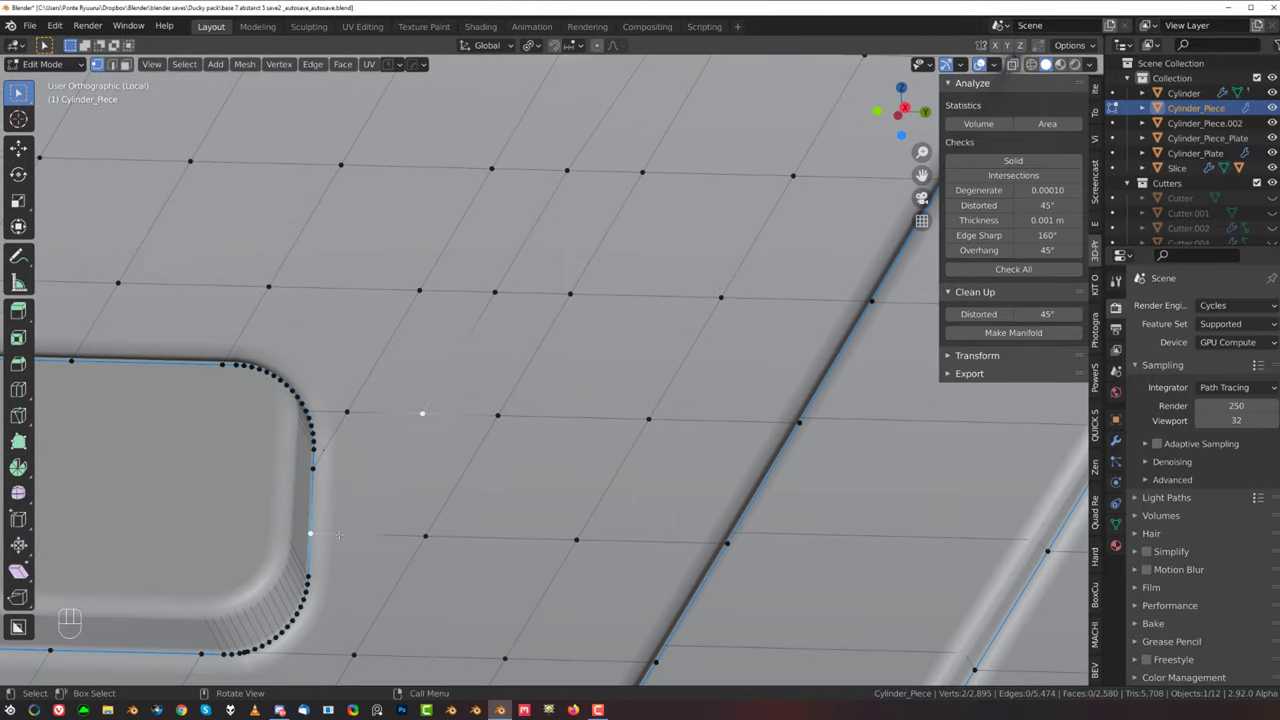
key("k")
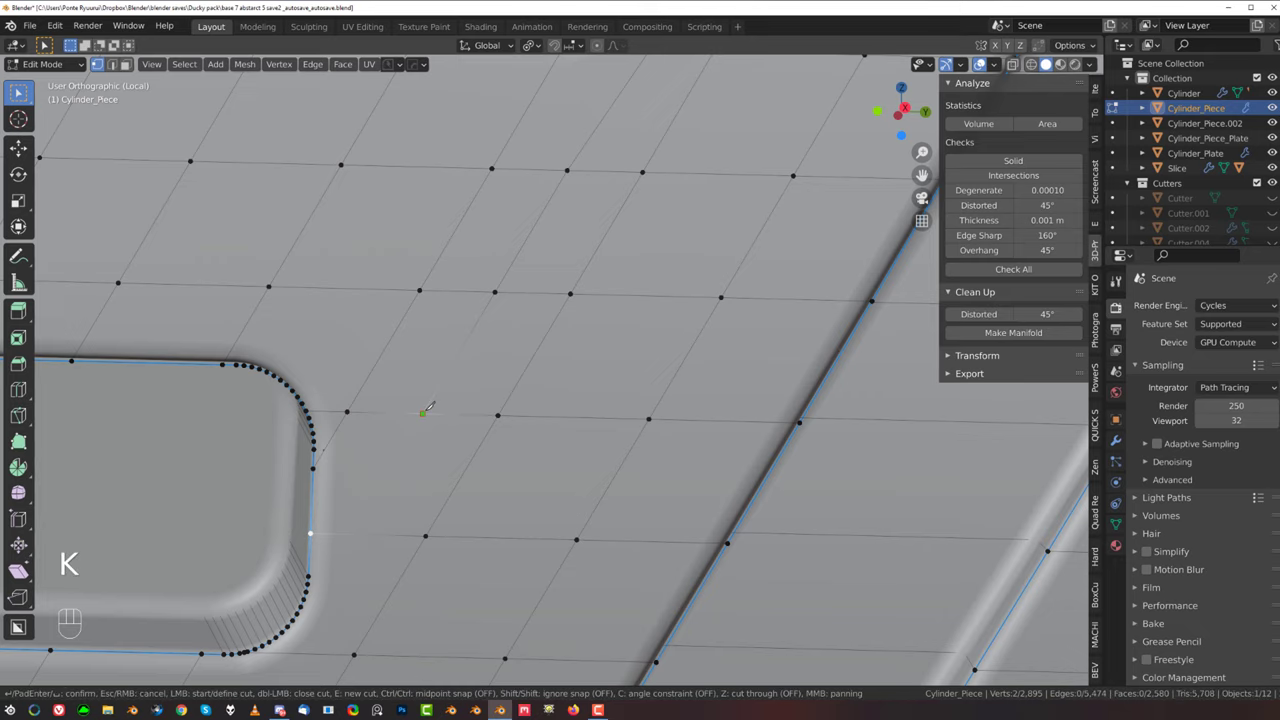
left_click(315, 506)
key("Return")
scroll(420, 430, "up", 2)
key("ctrl+z")
Step: Knife an edge from the loop cut's lower end to the lower slot's right side, just above the grid row
middle_click_drag(474, 439, 537, 410, "shift")
key("k")
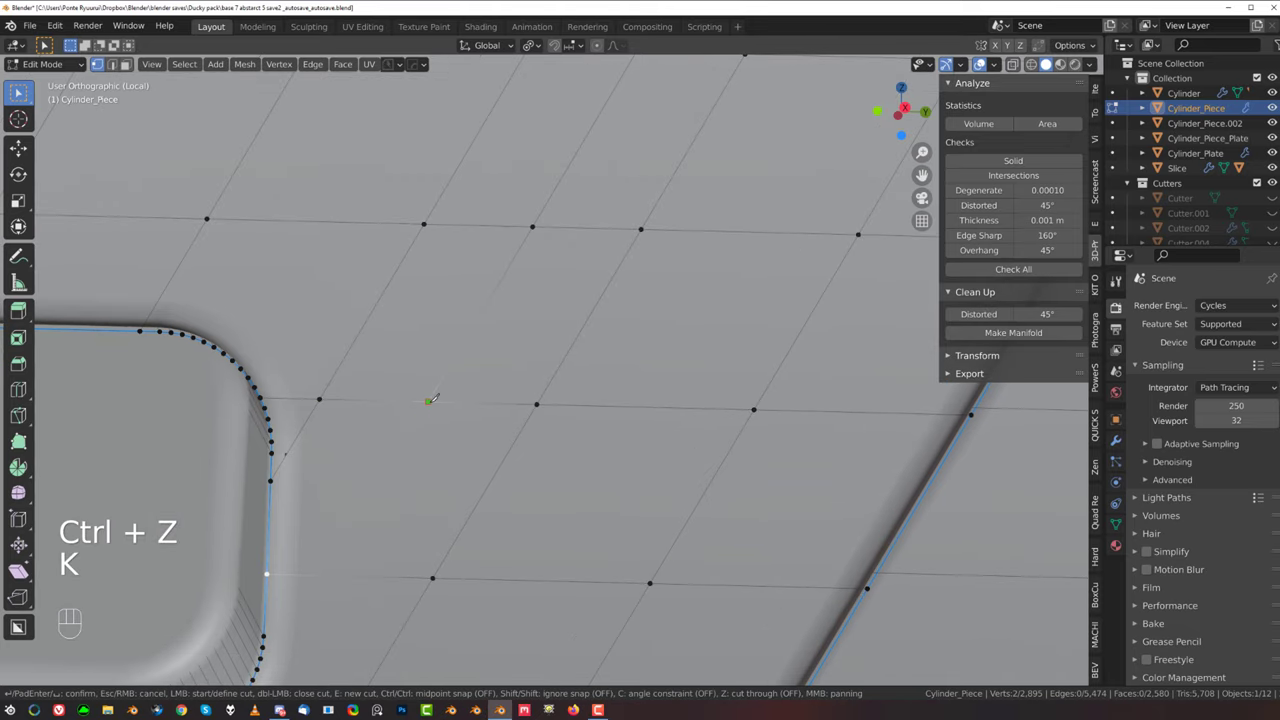
left_click(428, 401)
left_click(269, 537)
key("Return")
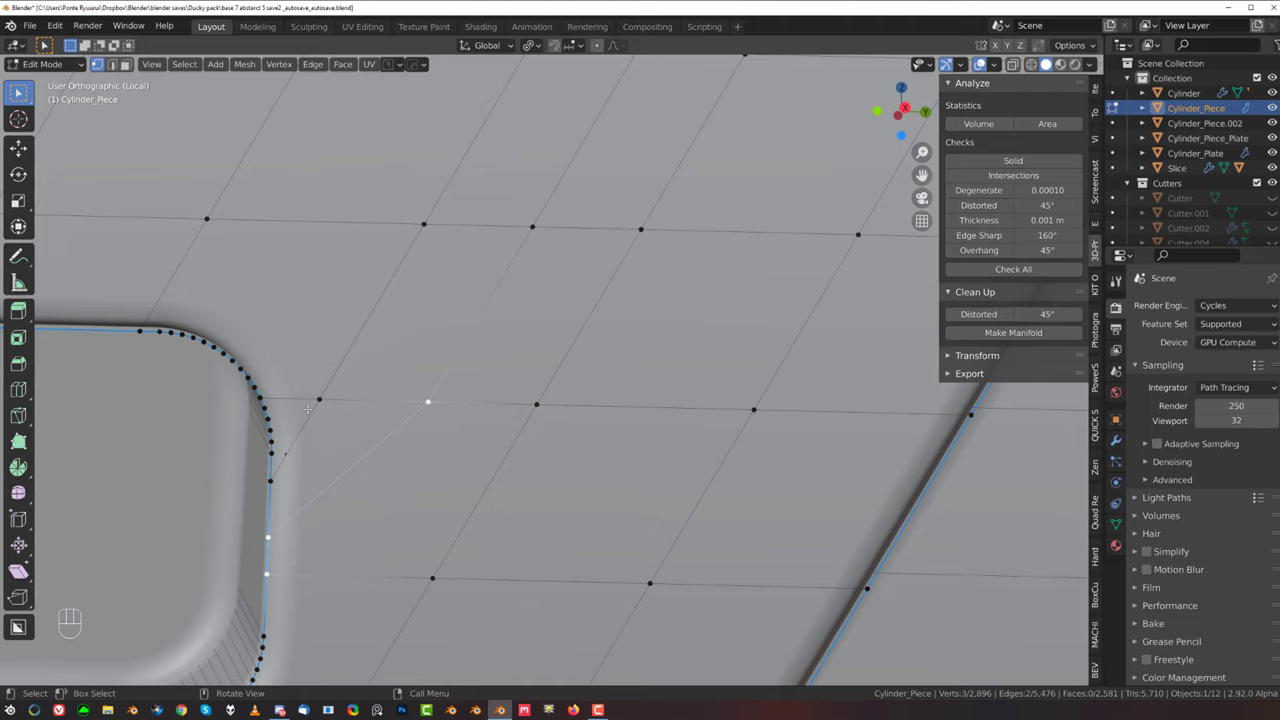
Step: Dissolve the short slanted grid edge meeting the lower slot's right side just below the upper-right corner
key("Tab")
left_click(306, 427)
key("x")
left_click(307, 431)
Step: Connect the grid vertex beside the lower slot's upper-right corner to the corner arc and dissolve the edge it replaces
scroll(308, 430, "up", 2)
middle_click_drag(308, 430, 384, 456, "shift")
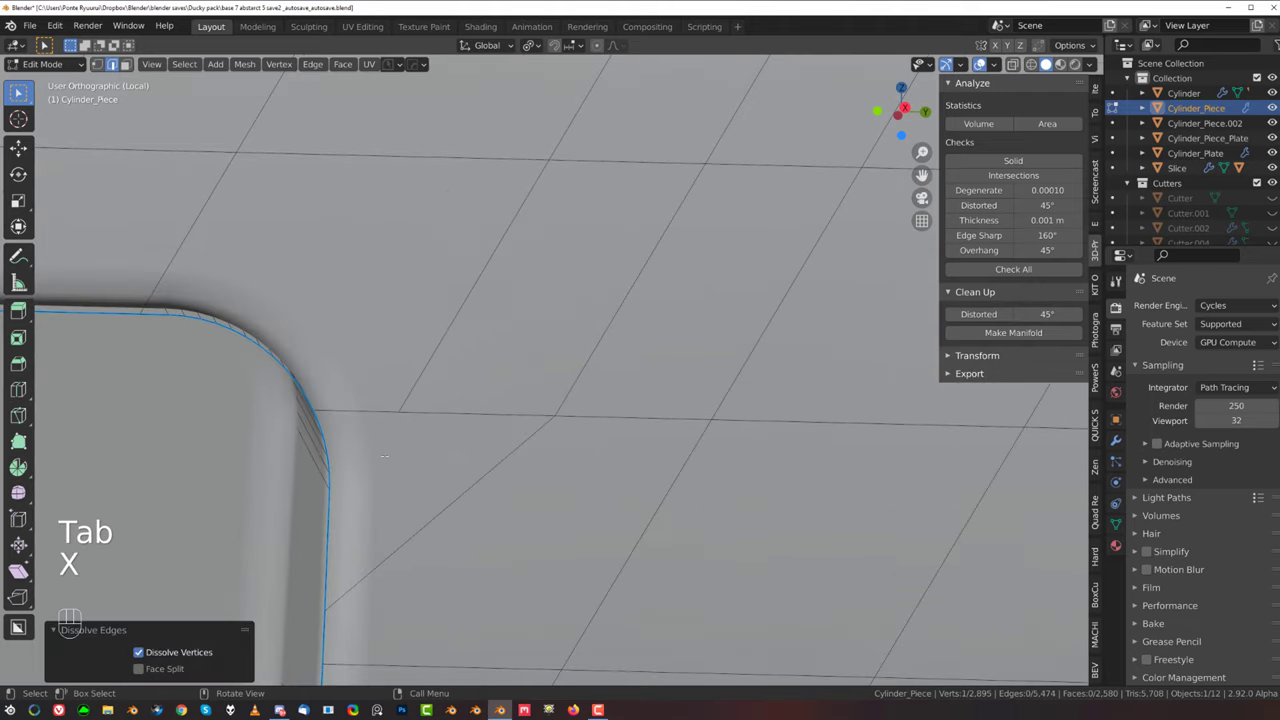
key("Tab")
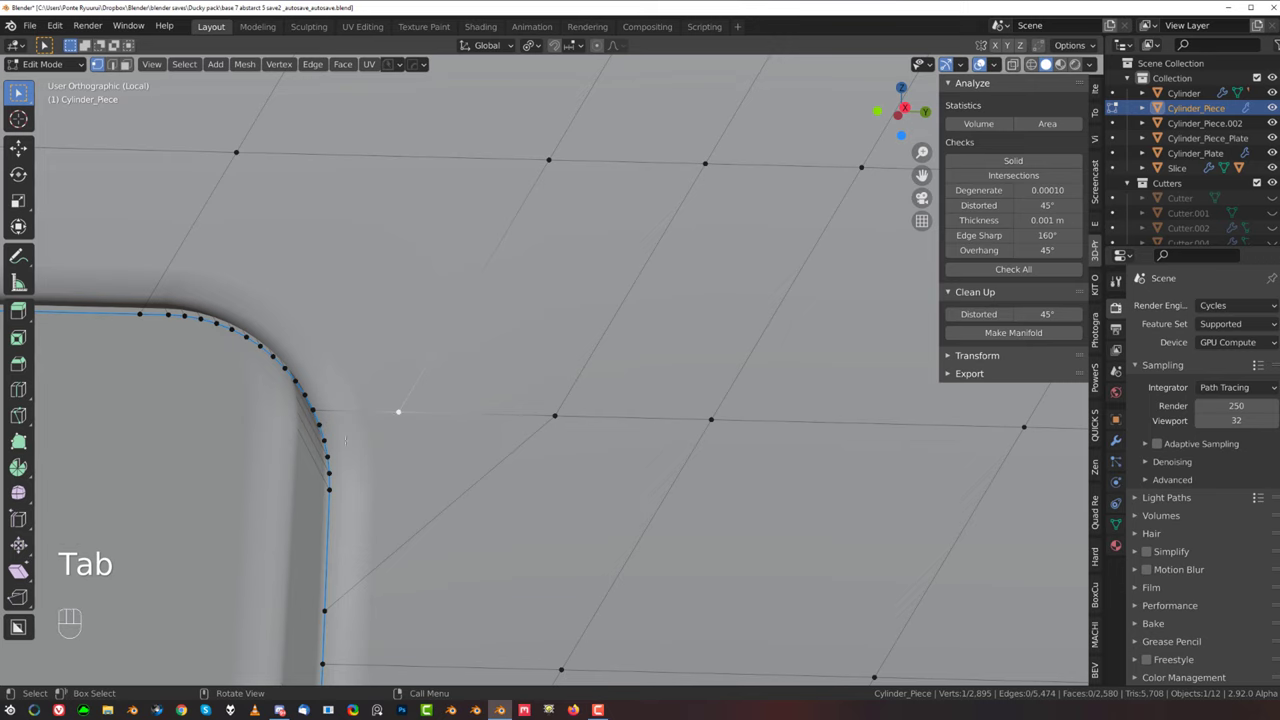
left_click(345, 440, "shift")
key("j")
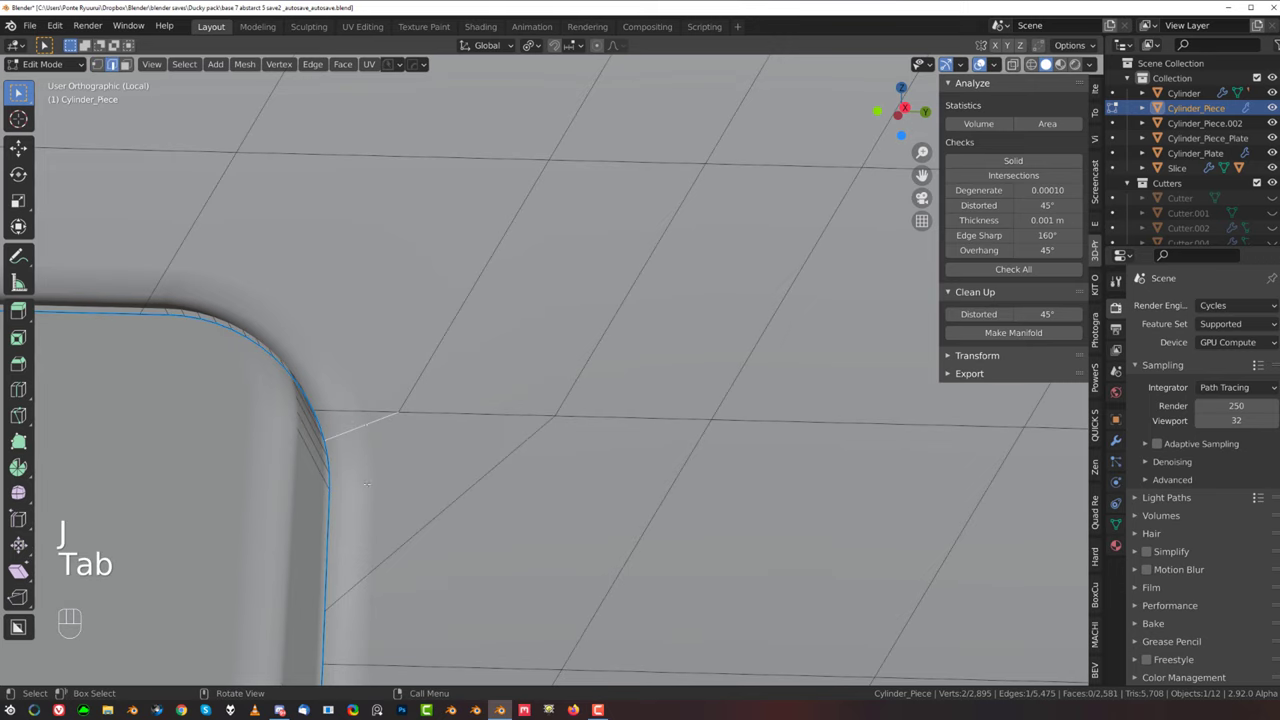
left_click(363, 411)
key("x")
left_click(363, 411)
Step: Slide the stray vertex at the lower slot's lower-left corner away from the slot by a factor of about 0.205
scroll(363, 411, "down", 9)
middle_click_drag(91, 437, 376, 377, "shift")
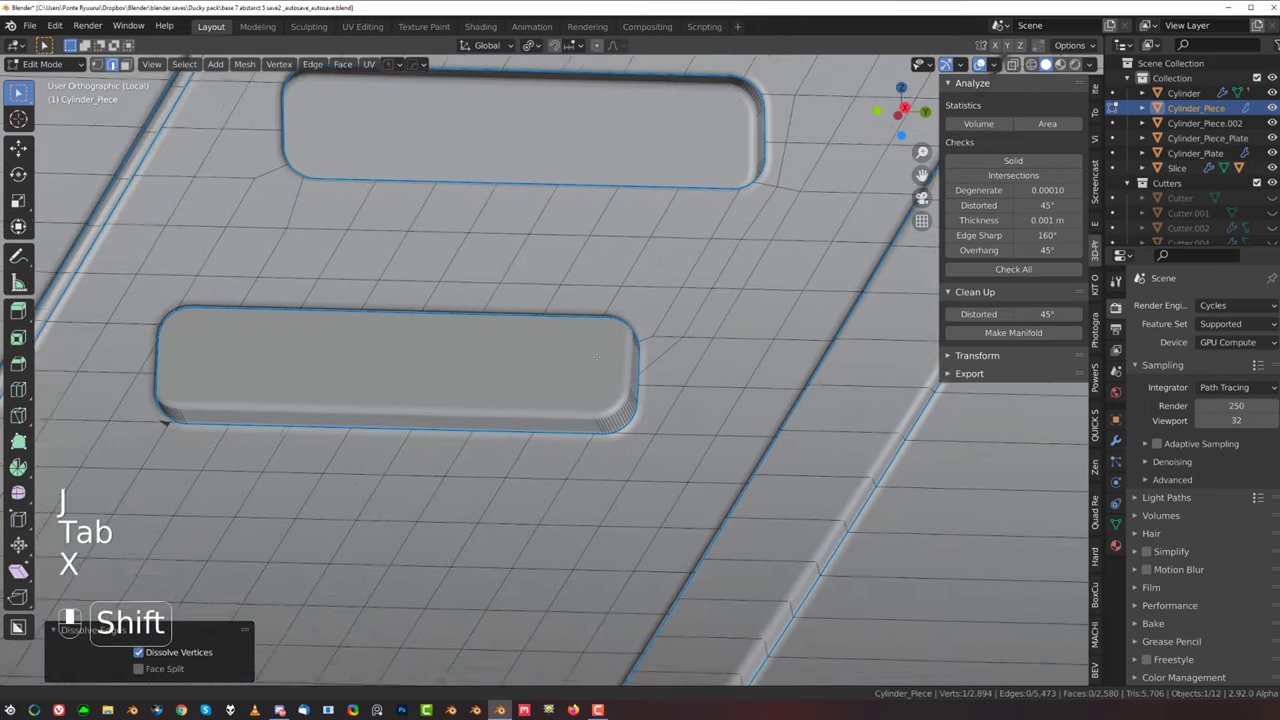
scroll(718, 313, "up", 4)
scroll(499, 368, "up", 4)
scroll(376, 377, "up", 4)
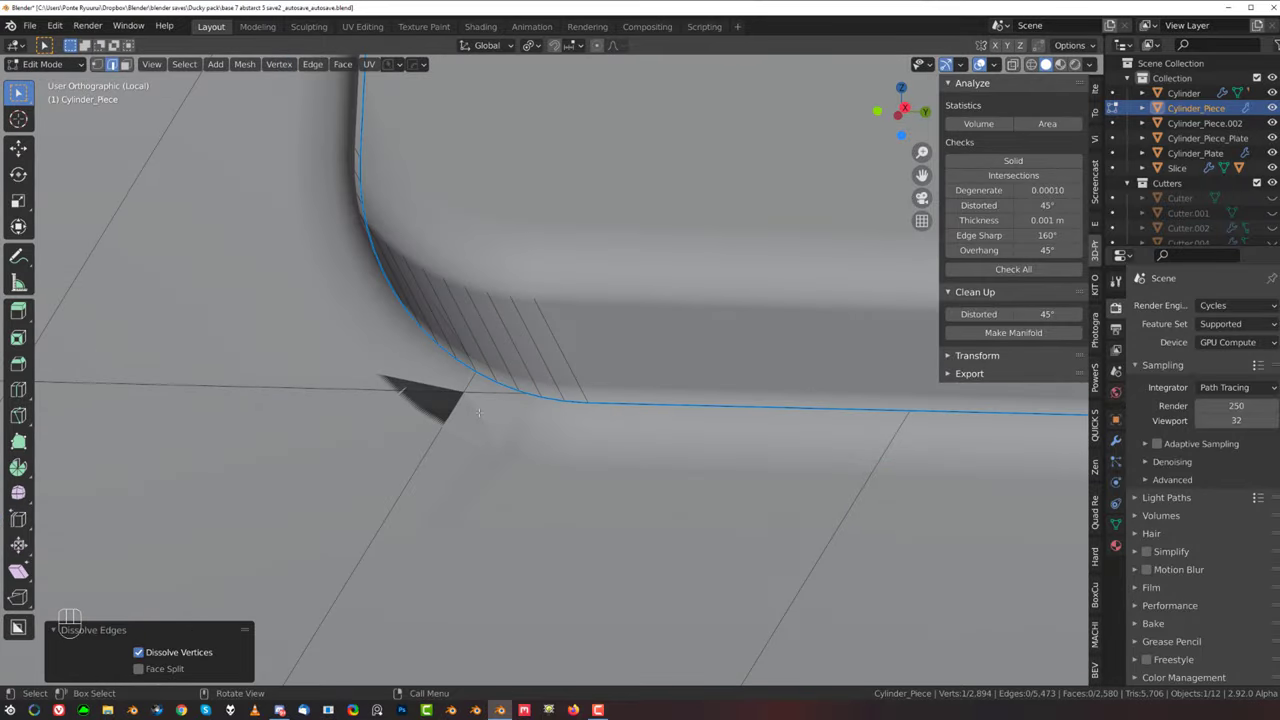
key("Tab")
left_click(474, 391)
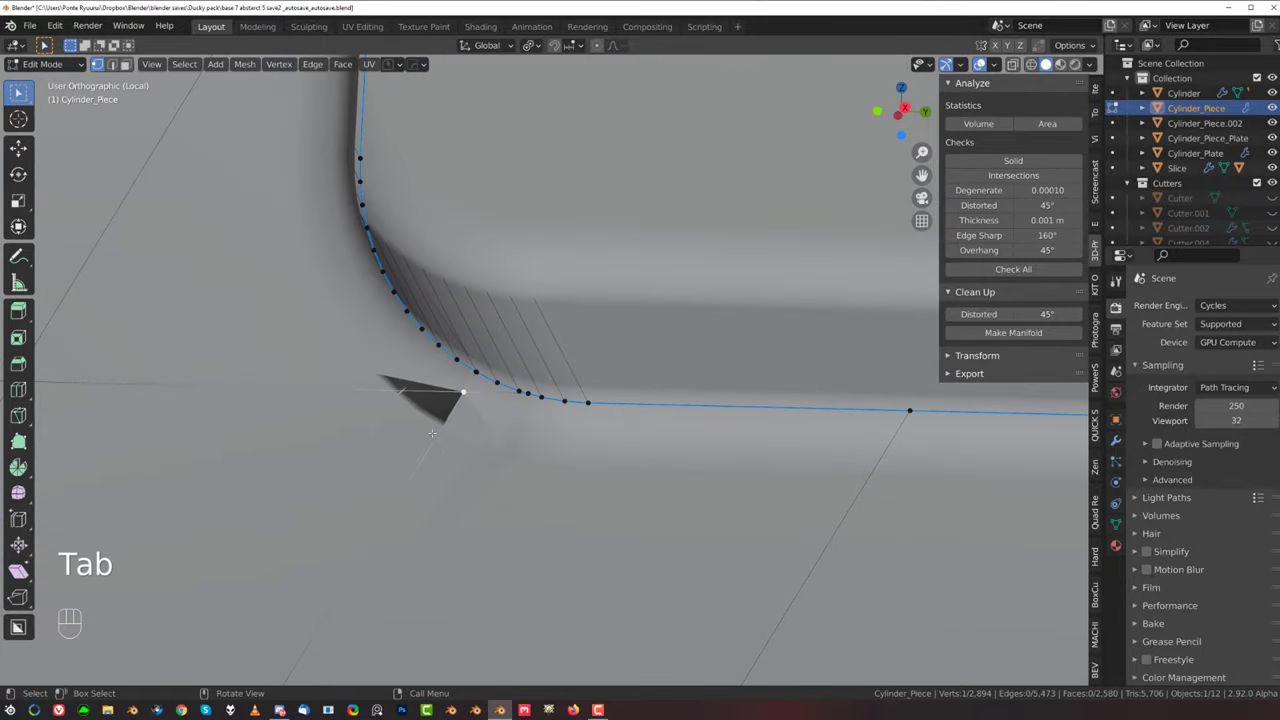
key("g")
key("g")
left_click(522, 470)
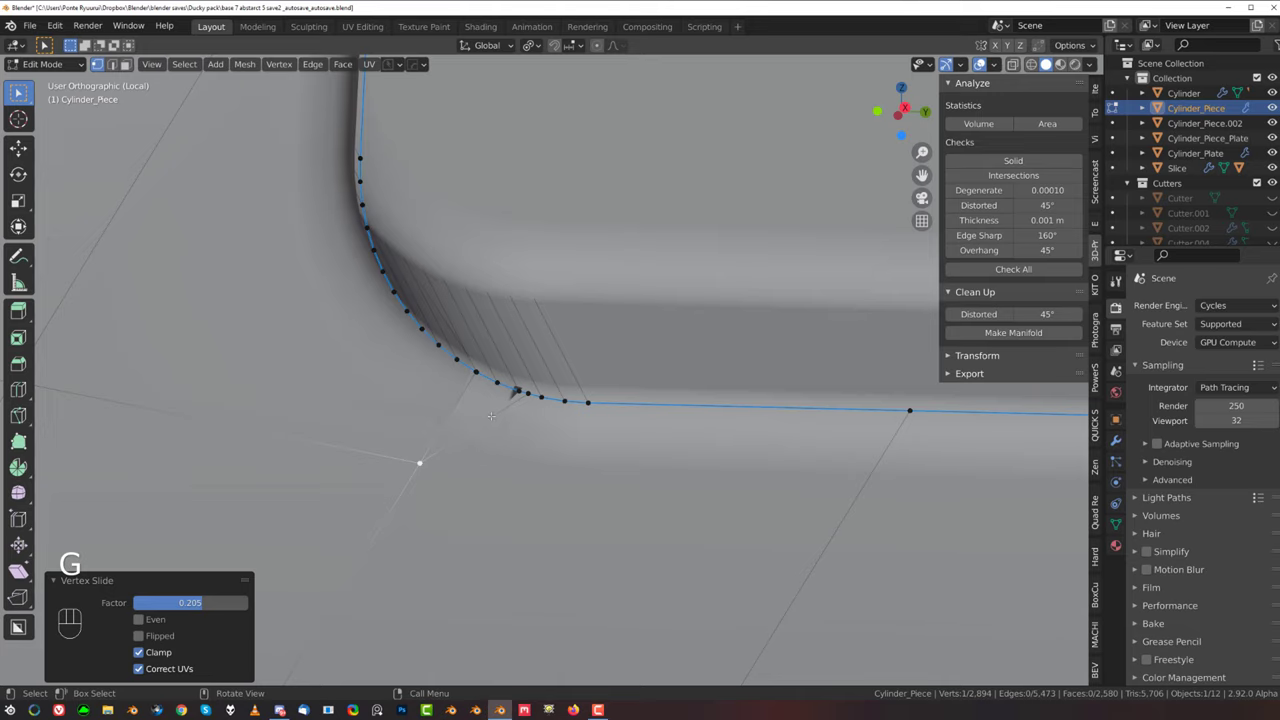
Step: Dissolve the leftover edge between the slid vertex and the bottom of the lower slot's lower-left corner arc
key("Tab")
key("x")
key("Tab")
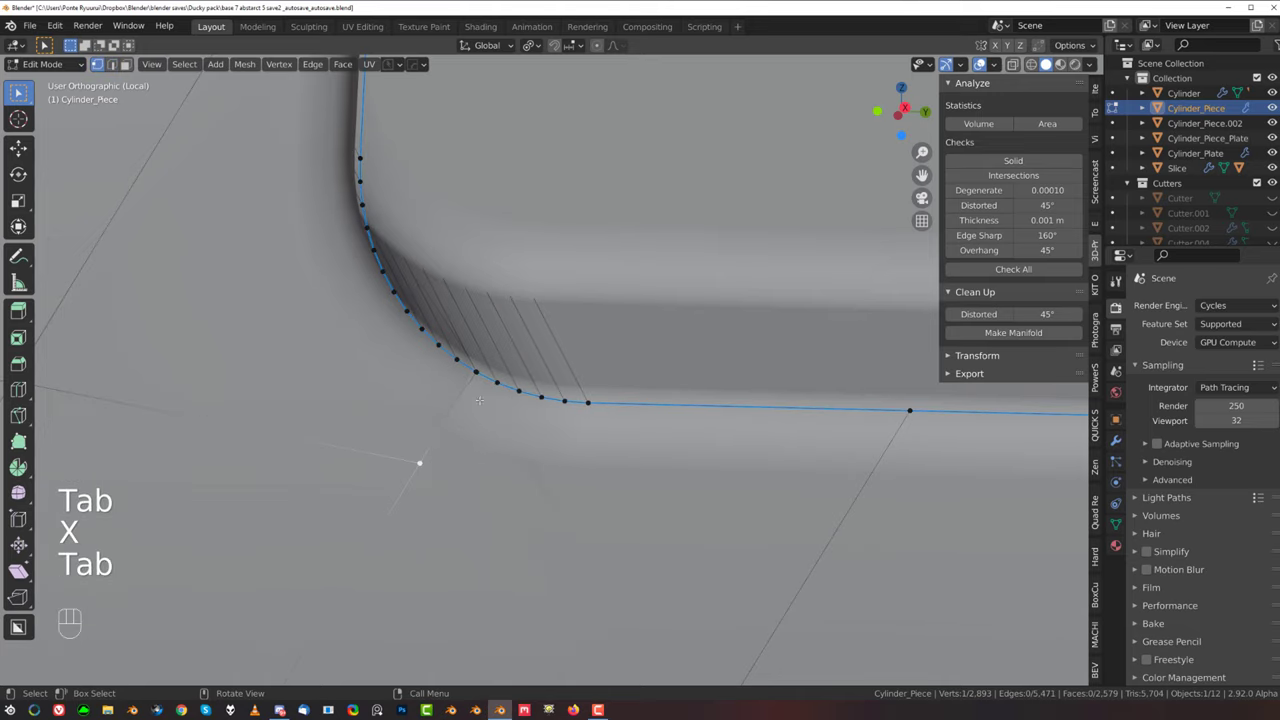
Step: Connect the outer grid vertex beside the lower slot's lower-left corner to the corner arc and dissolve the edge it replaces
mouse_move(437, 414)
middle_mouse_down()
mouse_move(440, 446)
mouse_move(390, 449)
middle_mouse_up()
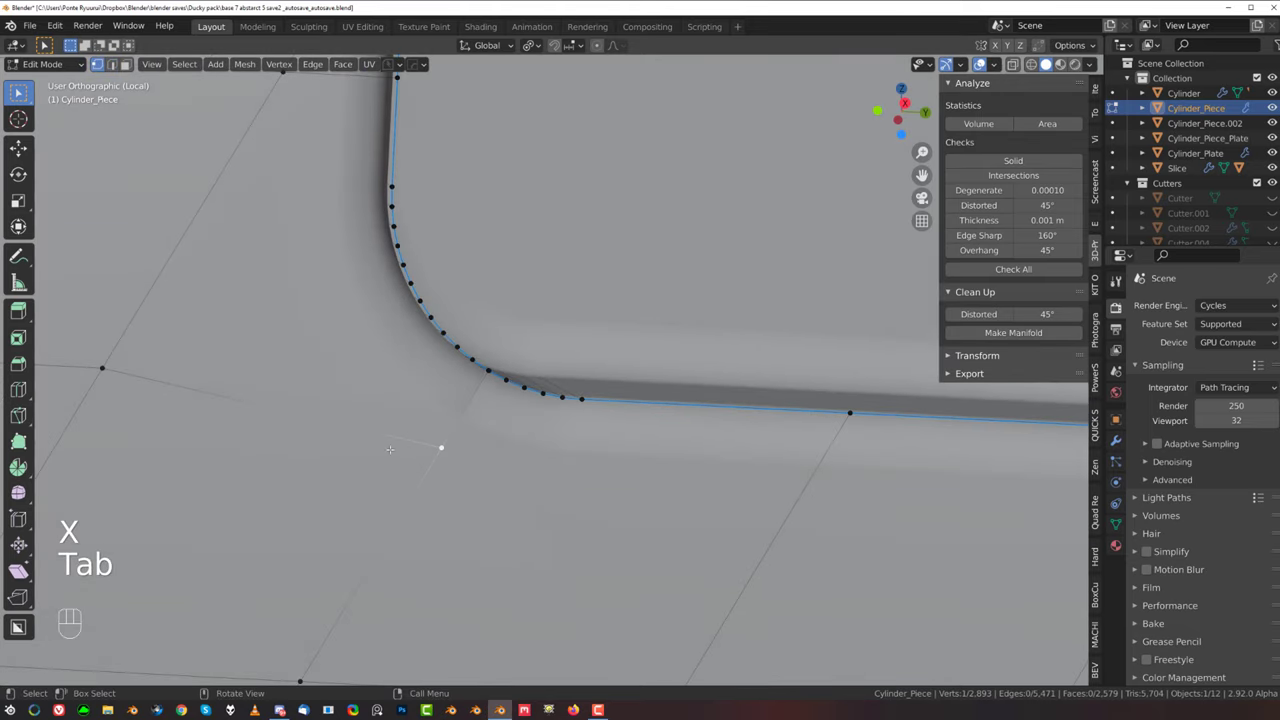
left_click(119, 361)
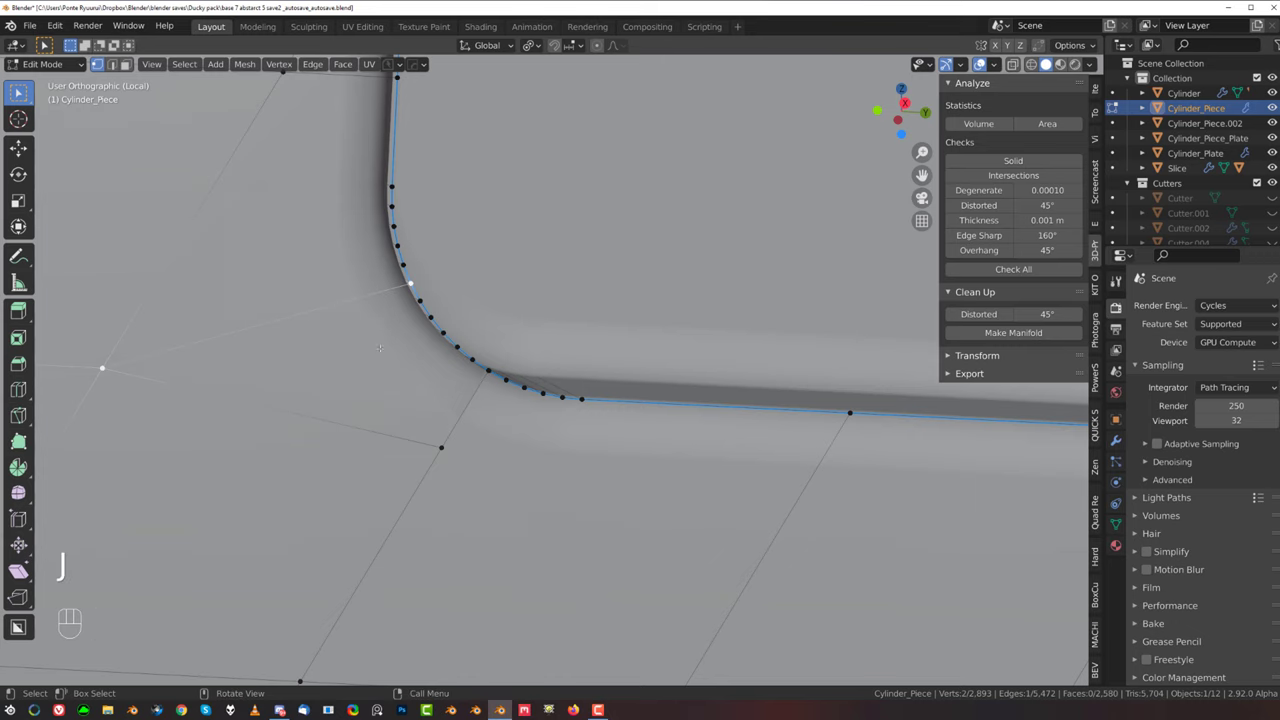
scroll(380, 348, "down", 3)
key("Tab")
left_click(498, 394)
left_click(414, 402)
key("x")
left_click(415, 408)
Step: Knife a path from the grid vertex beside the lower slot's lower-left corner, passing beneath the corner to the slot's bottom edge, and leave mesh editing
scroll(415, 408, "down", 5)
middle_click_drag(570, 424, 370, 433, "shift")
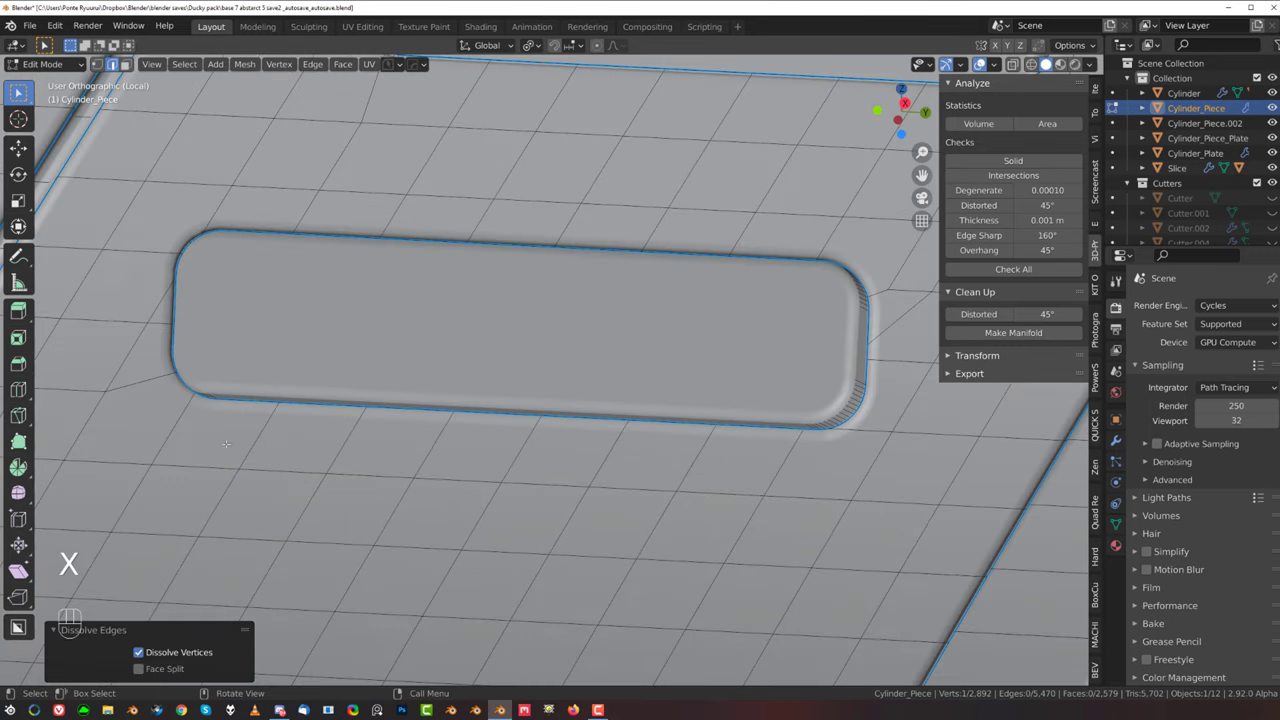
scroll(370, 433, "up", 2)
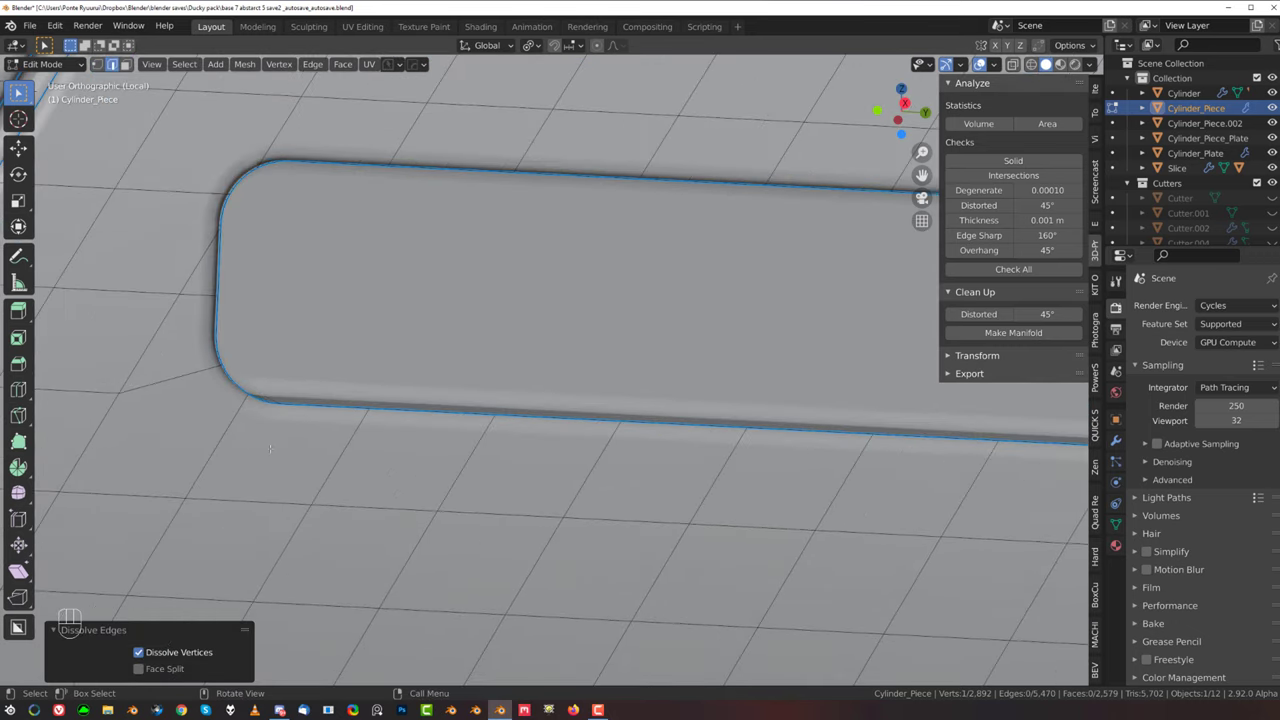
middle_click_drag(529, 475, 757, 447, "shift")
key("k")
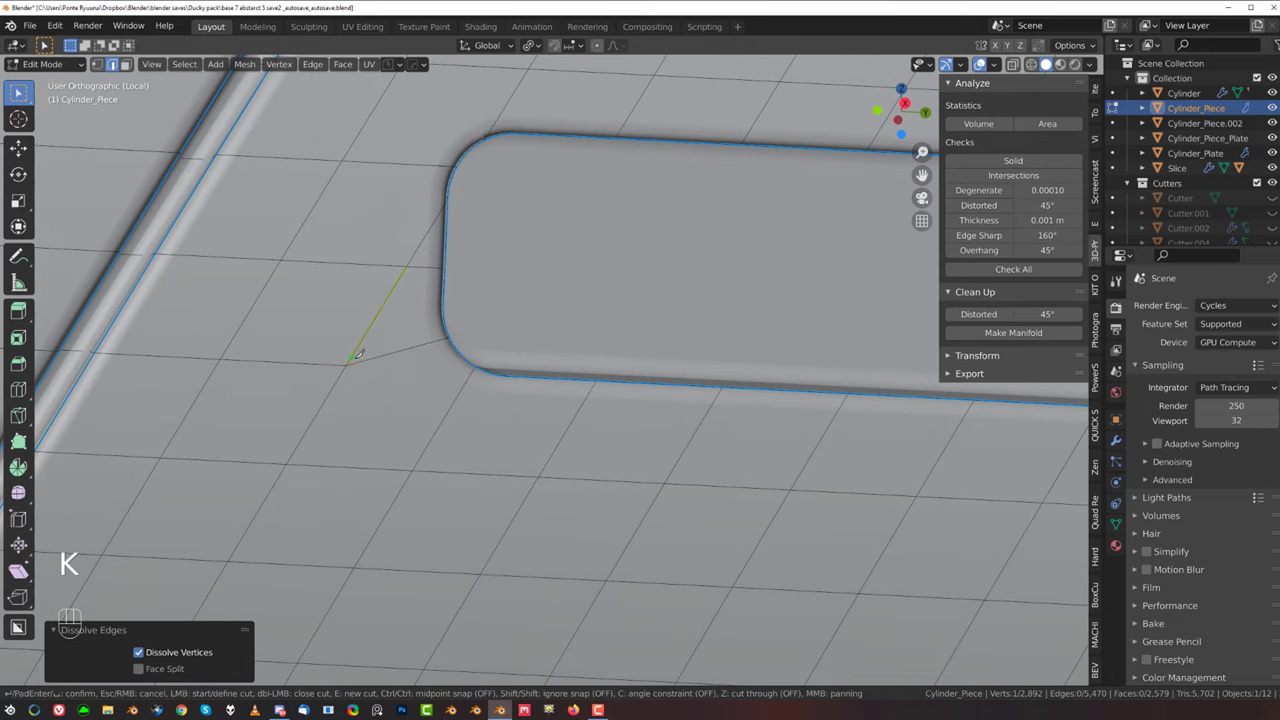
left_click(441, 421)
left_click(565, 433)
left_click(657, 382)
key("space")
key("Tab")
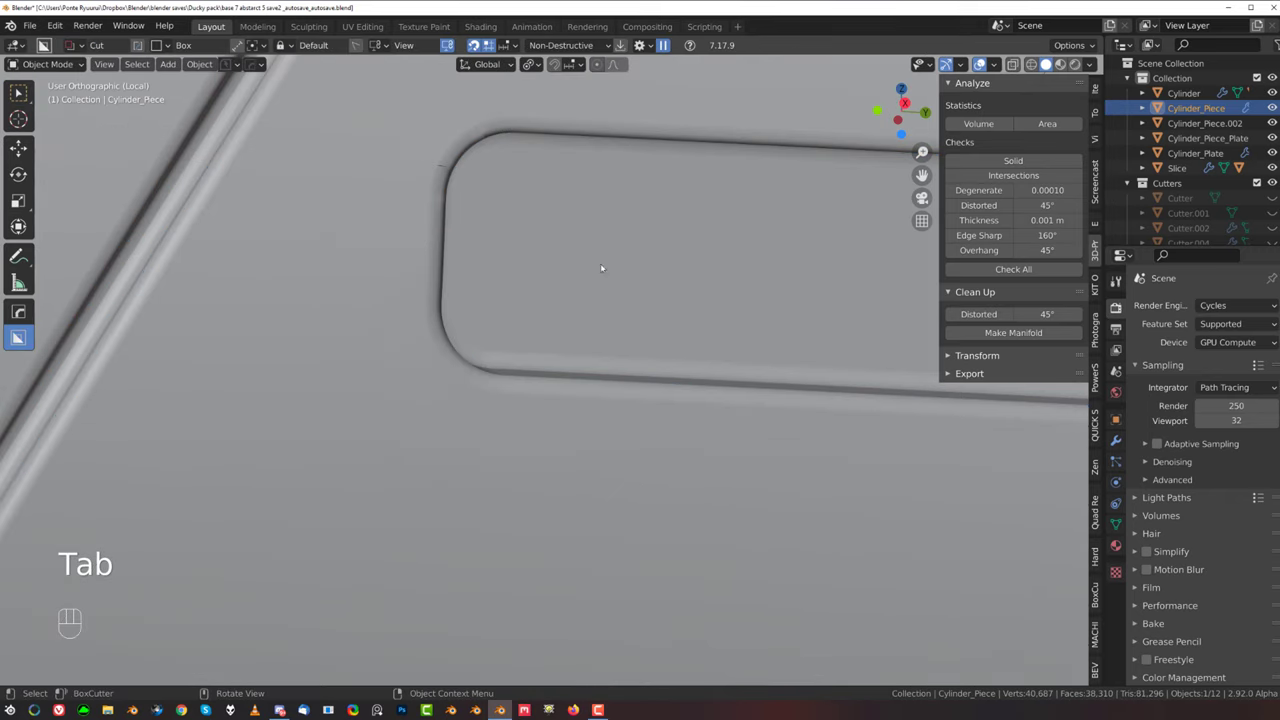
Step: Examine the bevel shading around the slots from several angles for remaining artifacts
scroll(567, 365, "down", 2)
middle_click_drag(561, 383, 444, 422)
scroll(570, 412, "down", 4)
scroll(446, 420, "up", 3)
middle_click_drag(520, 318, 437, 508, "shift")
middle_click_drag(574, 300, 572, 366)
middle_click_drag(628, 436, 335, 259, "shift")
scroll(211, 400, "up", 1)
middle_click_drag(211, 400, 493, 404, "shift")
scroll(522, 354, "up", 3)
scroll(520, 458, "down", 4)
scroll(518, 458, "up", 3)
Step: Merge the two closely spaced vertices at the lower end of the slot's upper-left corner arc at their centre
key("Tab")
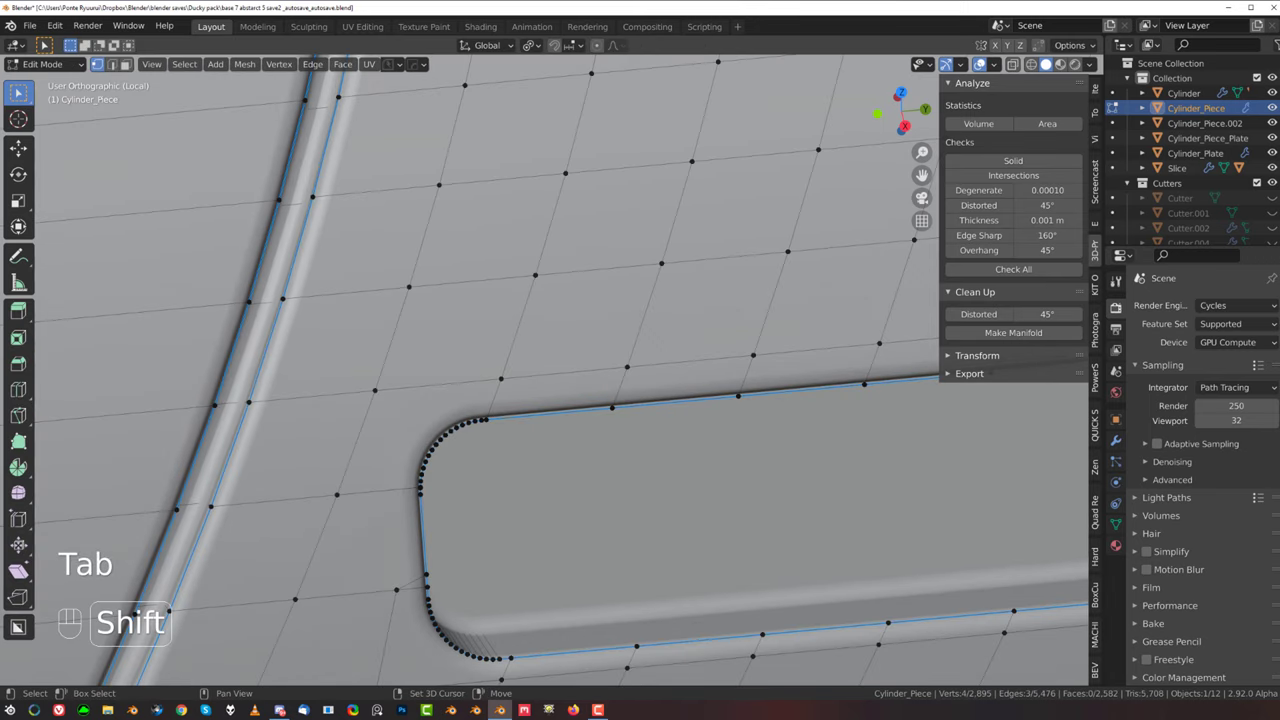
middle_click_drag(373, 552, 443, 454, "shift")
scroll(443, 454, "up", 3)
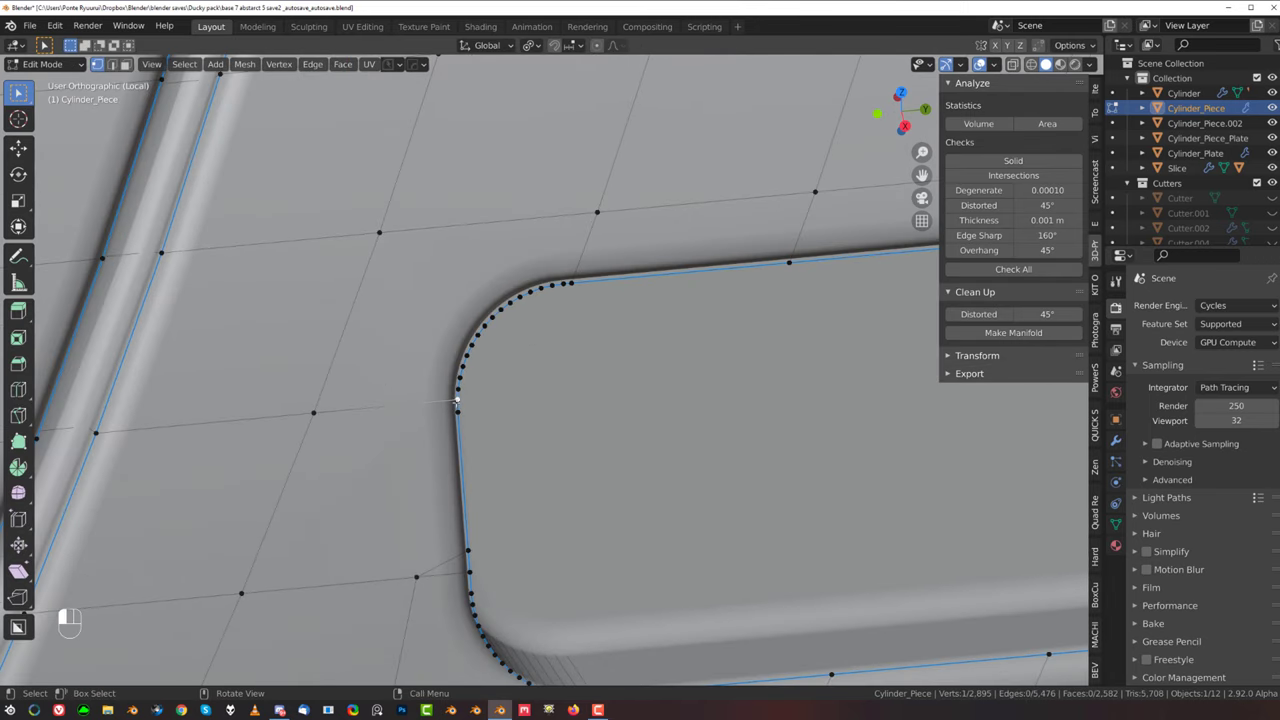
key("ctrl+z")
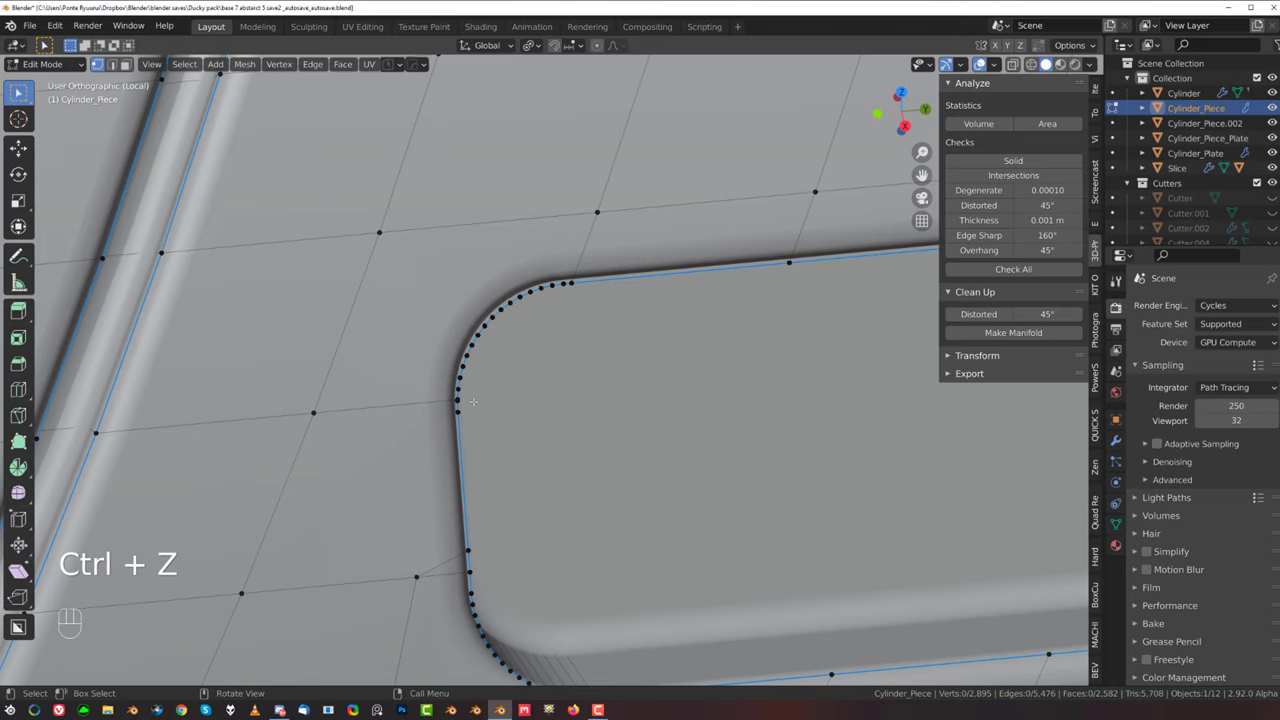
scroll(421, 408, "up", 5)
left_click(320, 450)
left_click(320, 442, "shift")
key("shift+1")
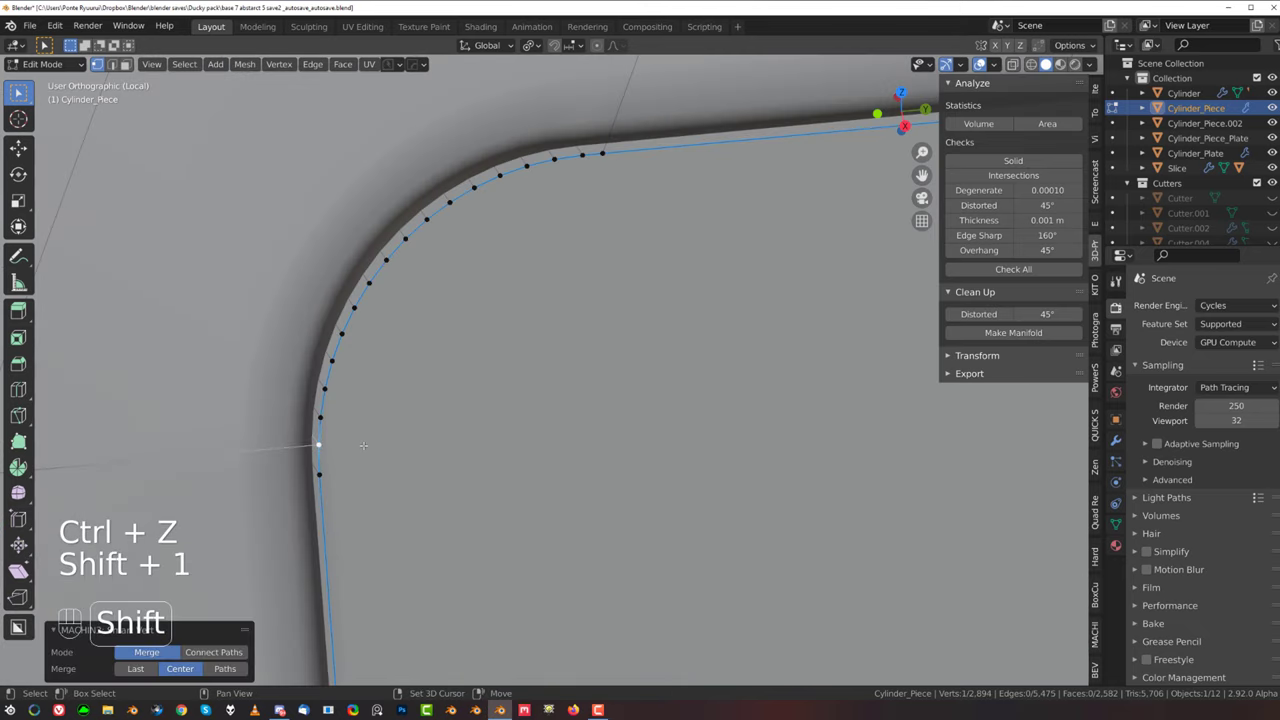
Step: Slide the vertex above the slot's lower-left corner up the left edge towards the upper corner arc and leave mesh editing
scroll(545, 372, "down", 8)
scroll(508, 500, "up", 4)
scroll(523, 378, "up", 1)
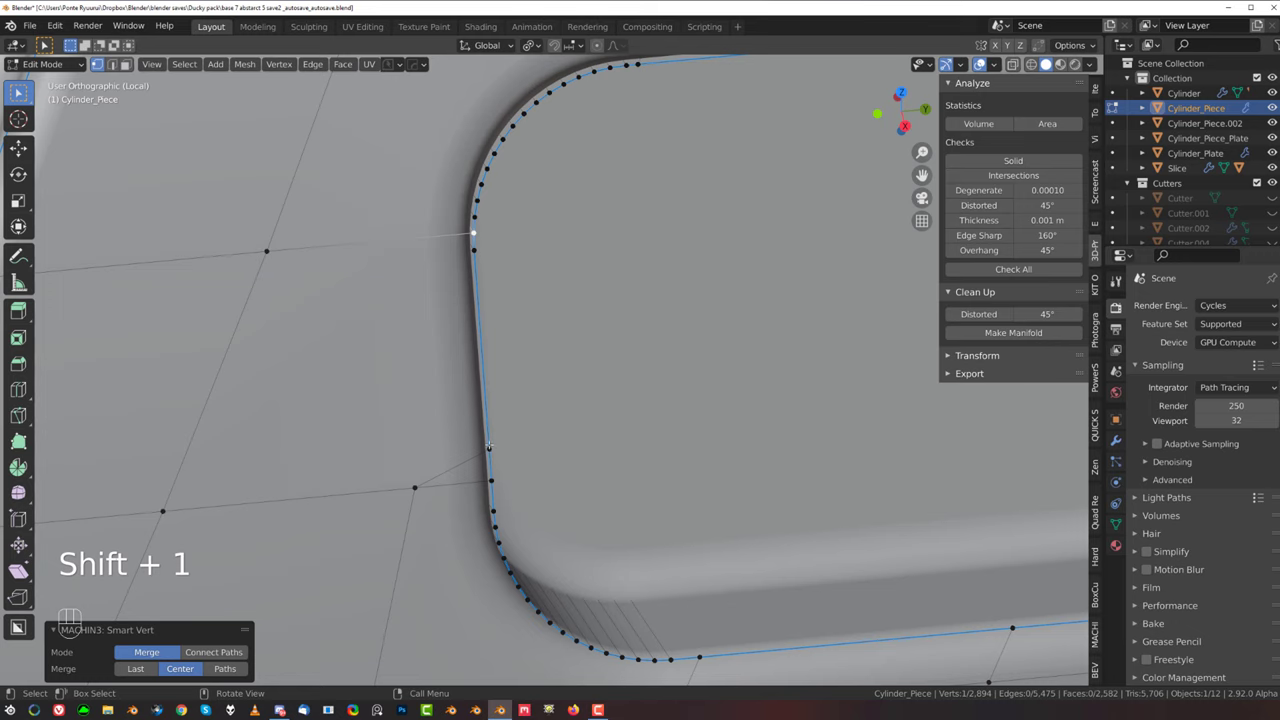
key("Tab")
scroll(529, 326, "down", 6)
scroll(545, 327, "up", 4)
key("Tab")
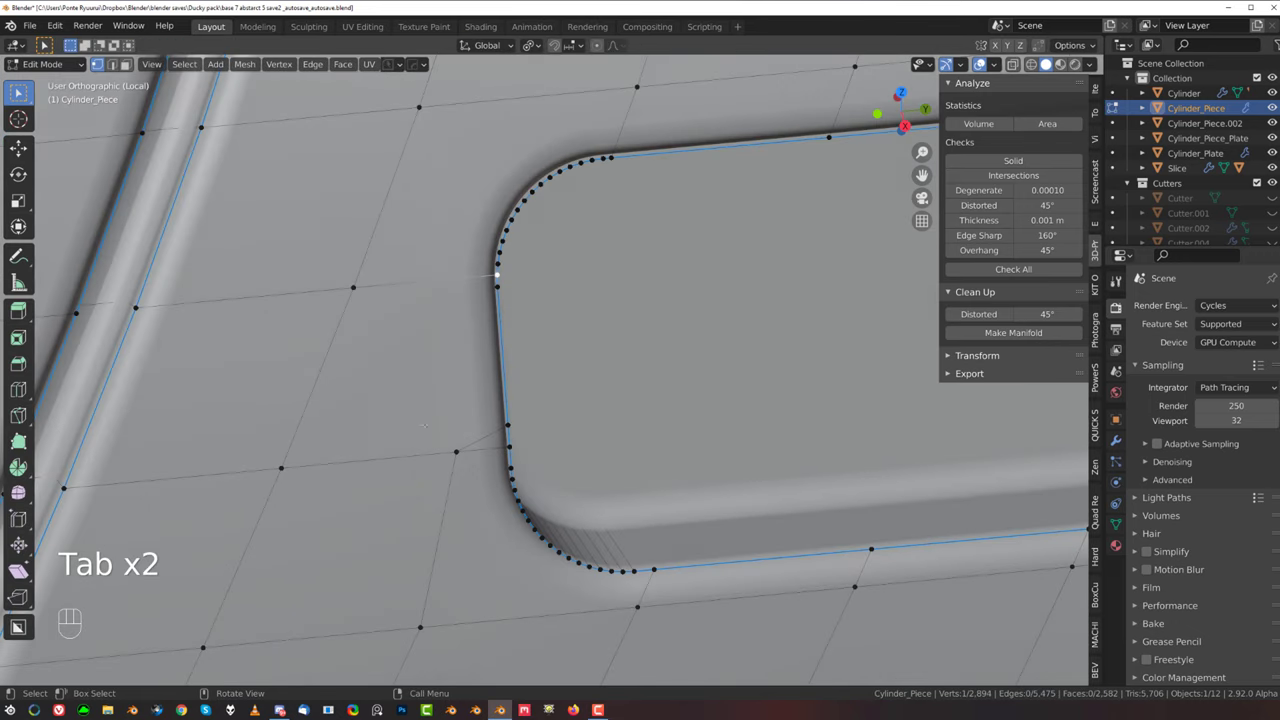
scroll(490, 335, "down", 4)
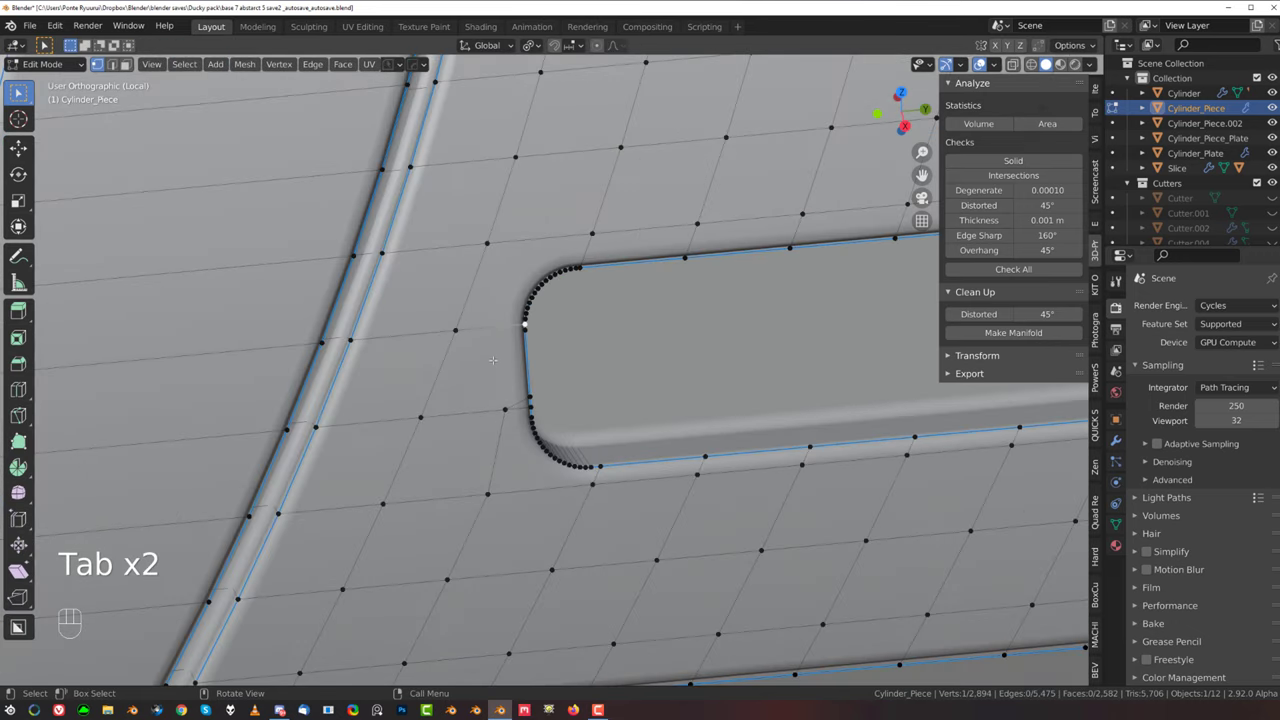
scroll(493, 360, "up", 2)
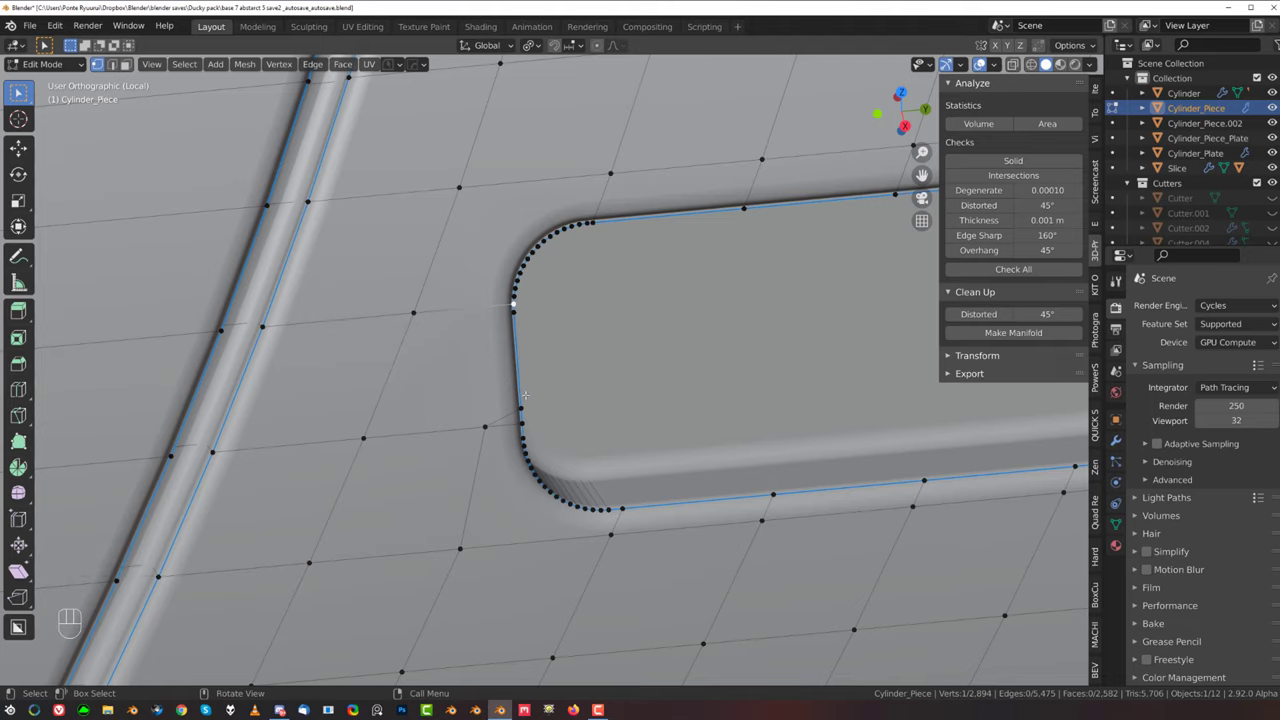
key("g")
key("g")
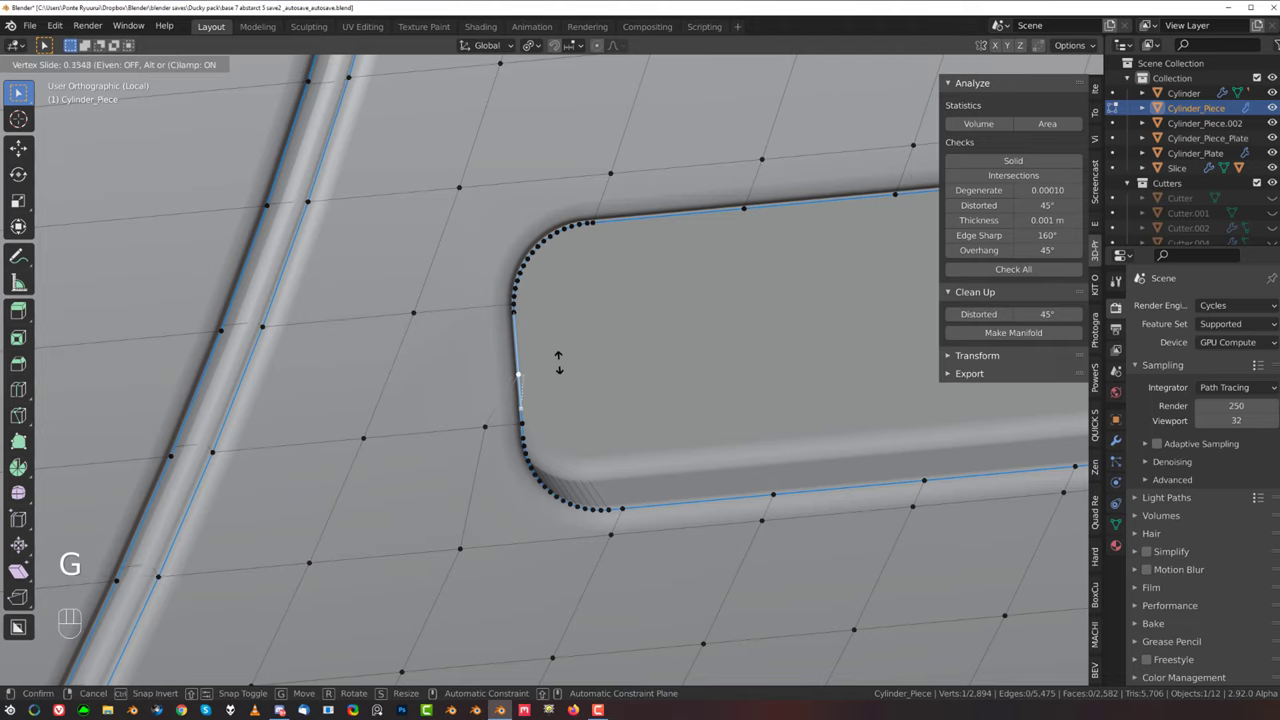
left_click(559, 333)
key("Tab")
Step: Connect the grid vertex beside the slot's upper-left corner to the lower end of its corner arc and dissolve the edge it replaces
scroll(530, 328, "up", 3)
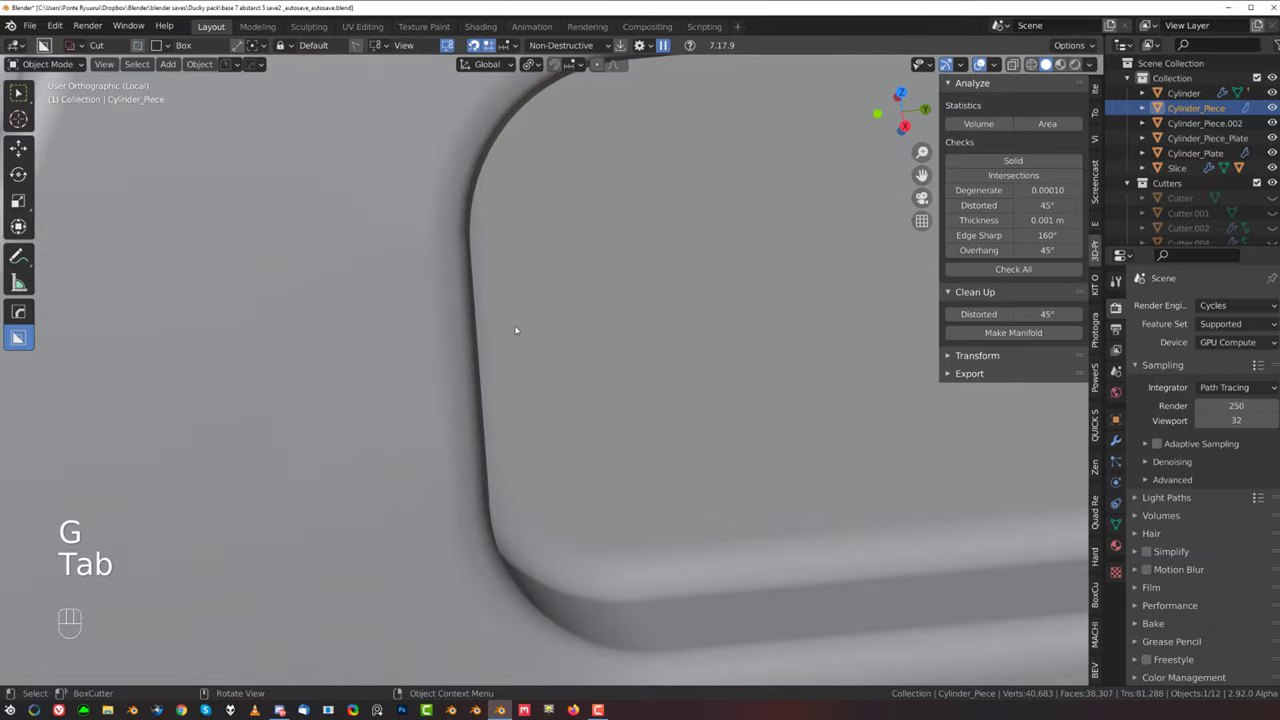
scroll(520, 325, "down", 4)
middle_click_drag(527, 311, 556, 264)
scroll(526, 397, "down", 3)
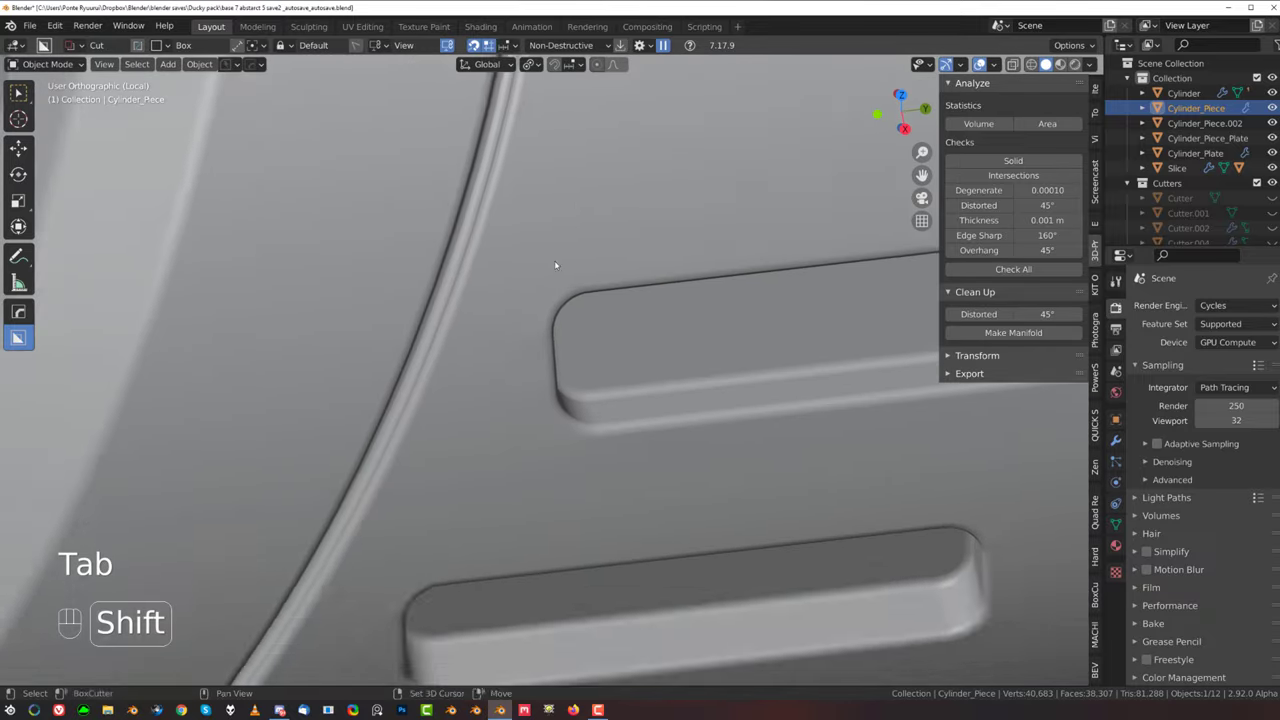
scroll(543, 321, "up", 3)
key("Tab")
key("Tab")
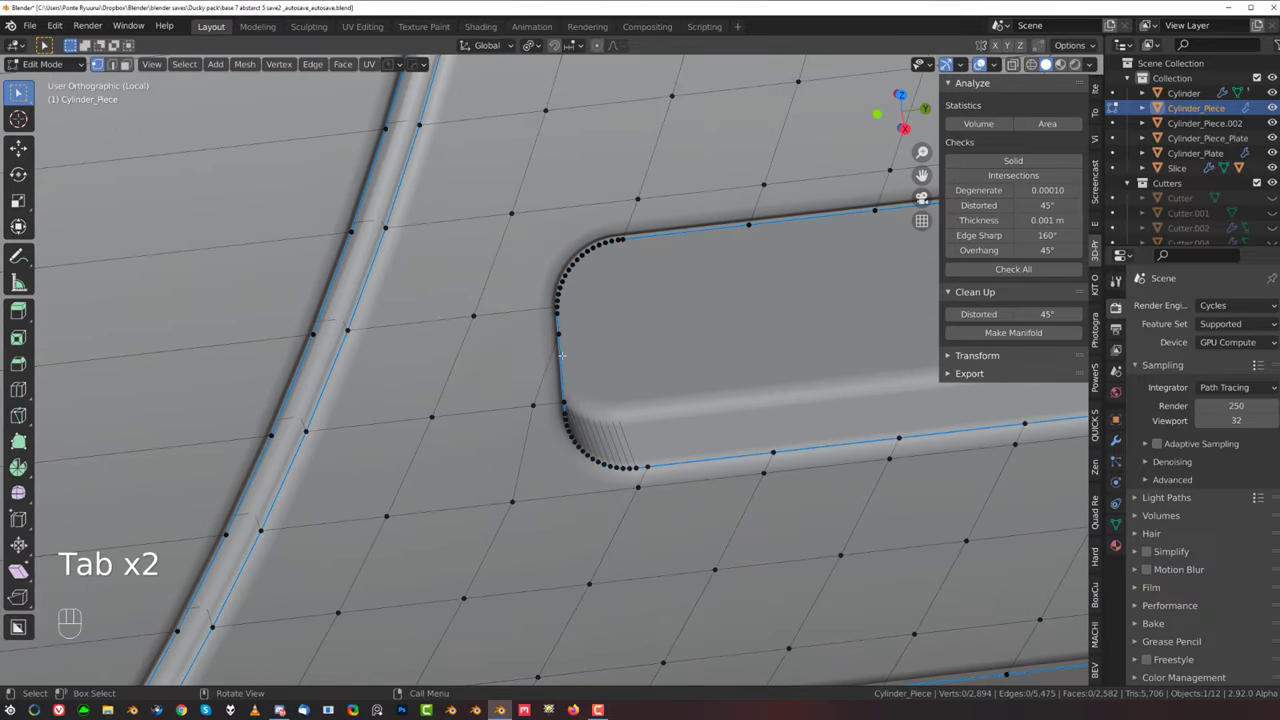
scroll(555, 360, "up", 6)
left_click(312, 210)
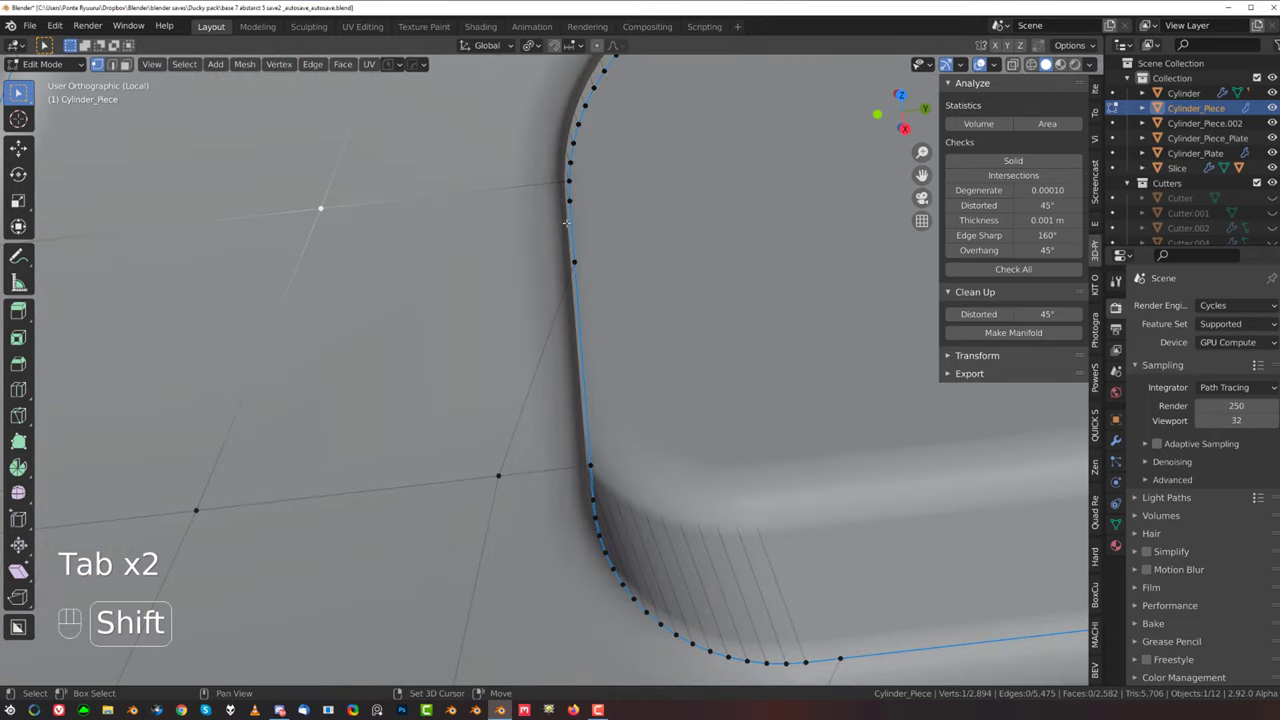
key("j")
key("Tab")
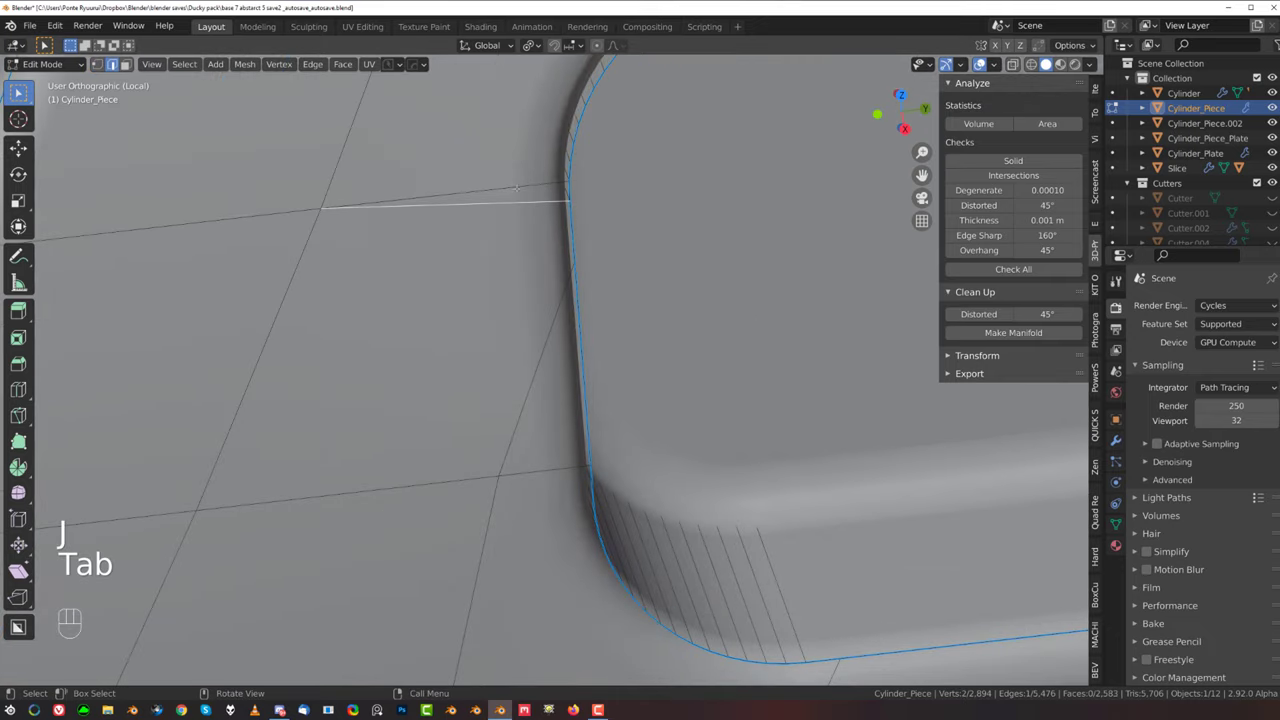
key("x")
left_click(494, 189)
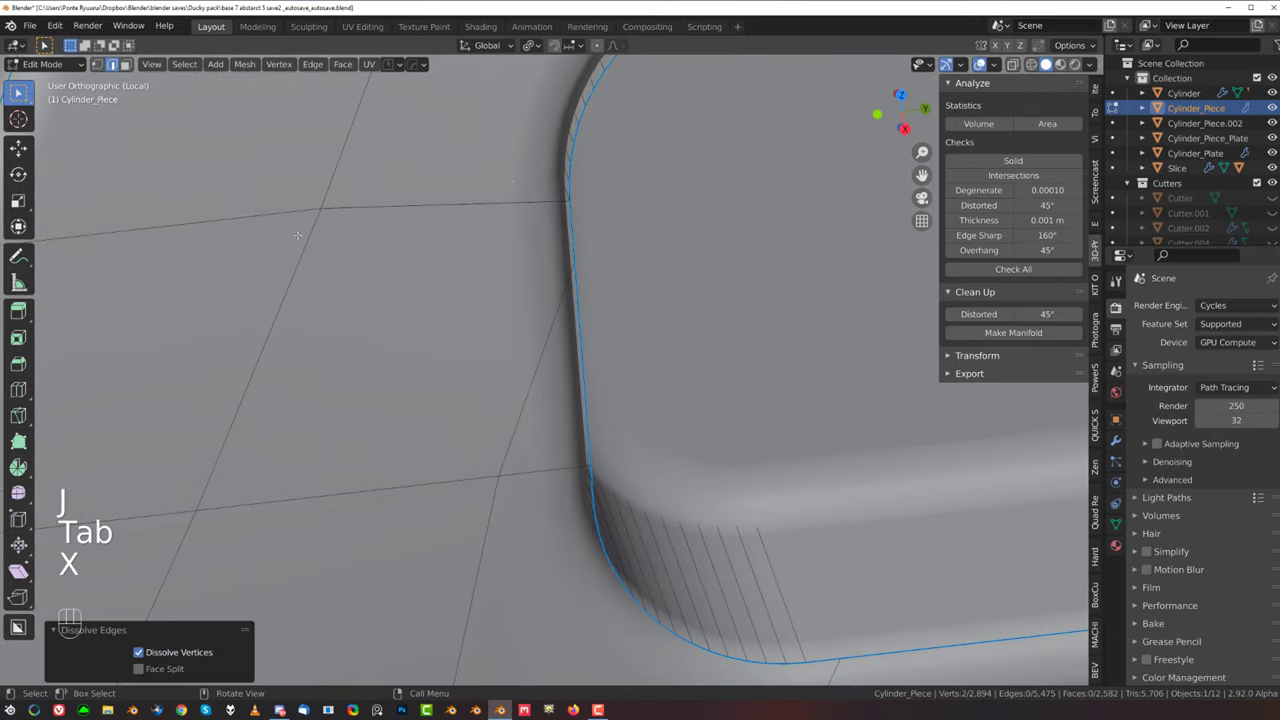
key("Tab")
Step: Examine the bevel shading around the left end of the slot from several angles
scroll(440, 300, "down", 7)
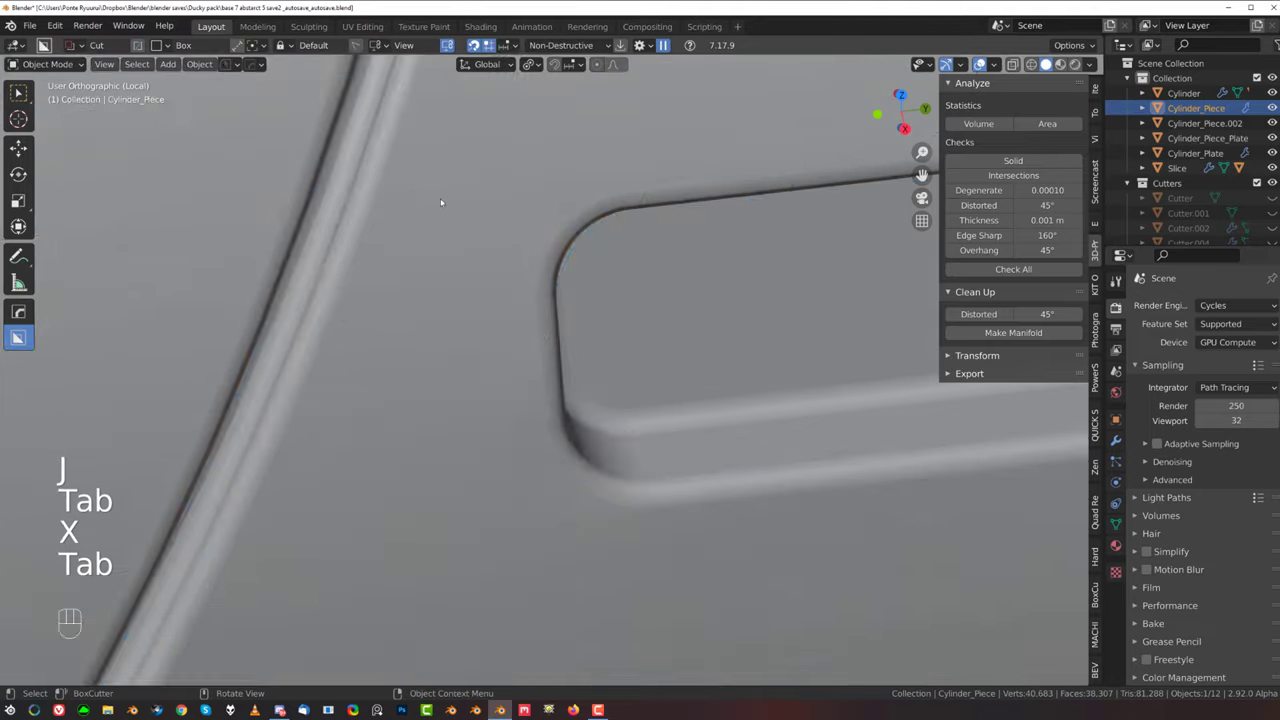
middle_click_drag(483, 317, 486, 337)
scroll(550, 350, "down", 4)
middle_click_drag(607, 361, 553, 311, "shift")
scroll(480, 308, "up", 6)
scroll(420, 306, "up", 2)
middle_click_drag(430, 345, 578, 370, "shift")
scroll(572, 392, "up", 2)
Step: Connect the grid vertex diagonally outside the slot's lower-left corner to the middle of its corner arc
key("Tab")
middle_click_drag(578, 442, 556, 416)
scroll(577, 417, "down", 2)
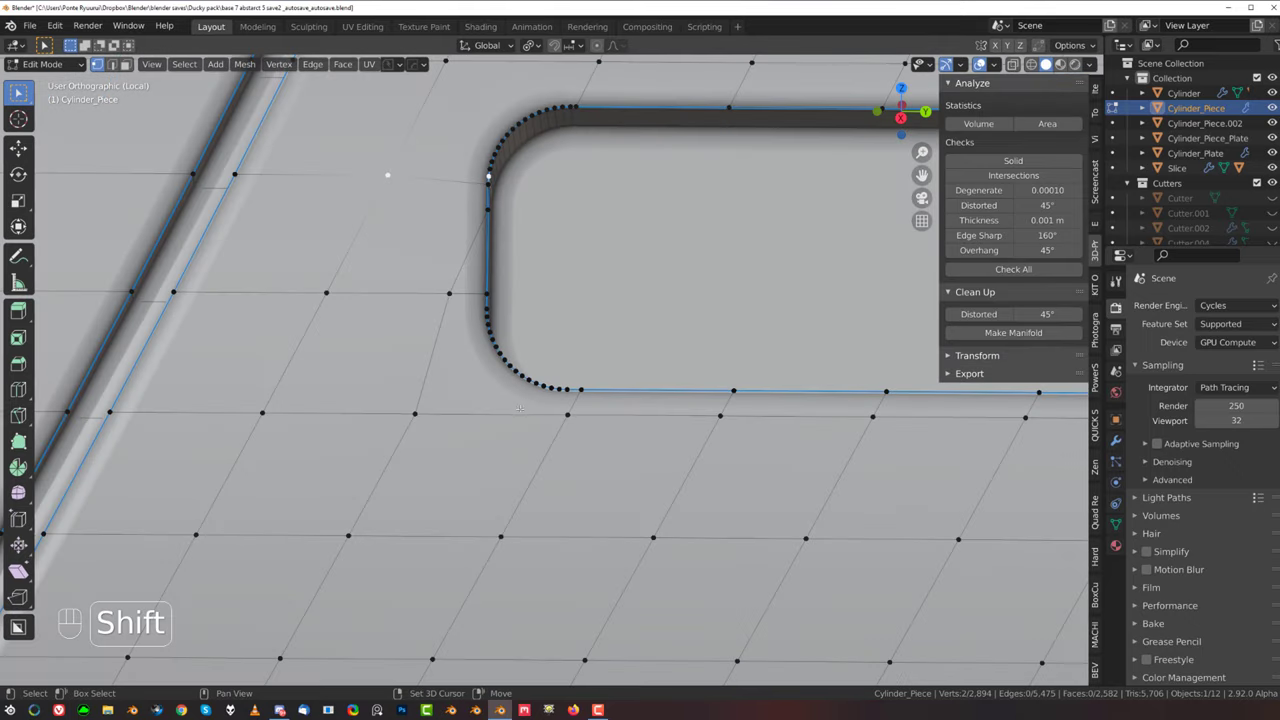
left_click(416, 413)
left_click(516, 370, "shift")
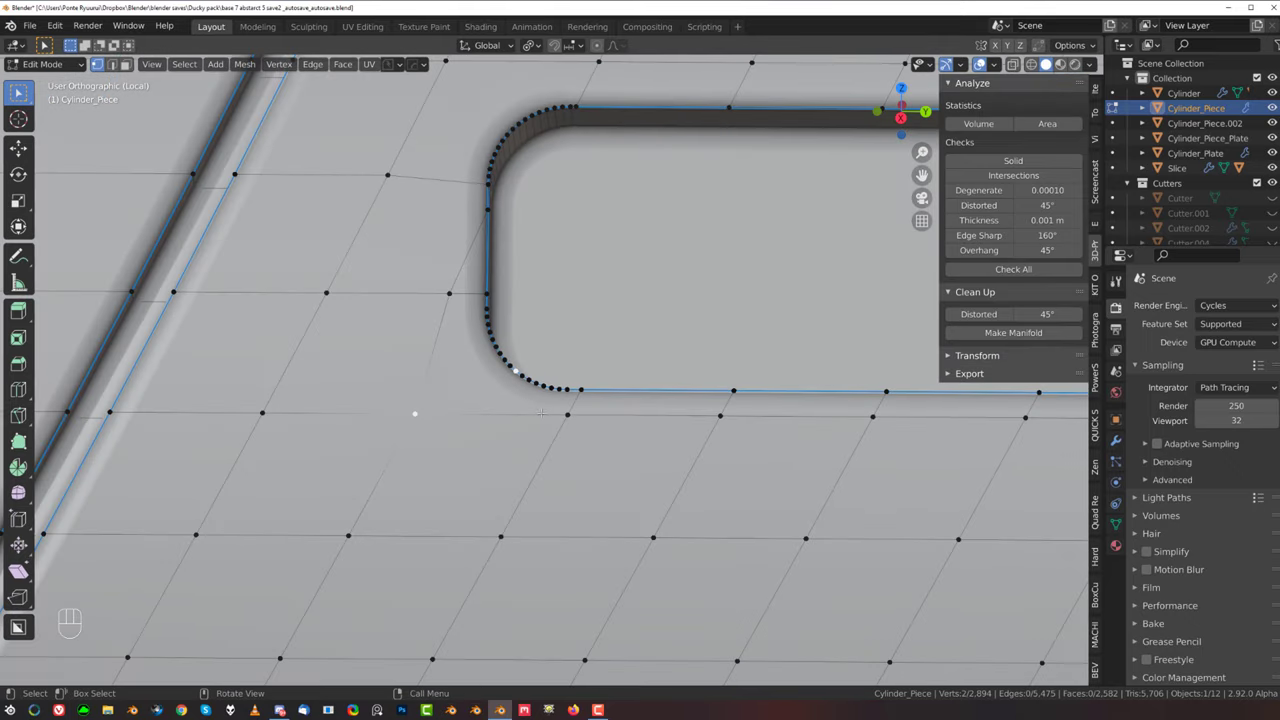
scroll(538, 351, "up", 2)
key("ctrl+z")
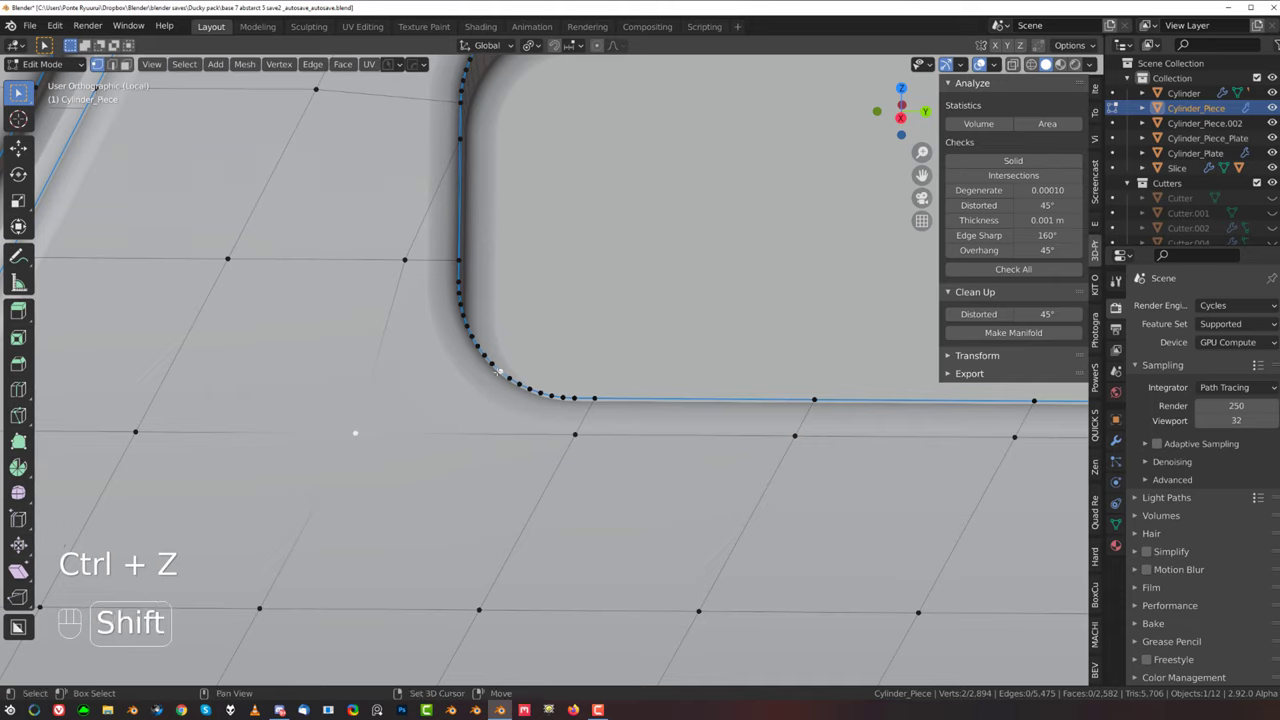
left_click(477, 350, "shift")
key("ctrl+z")
key("ctrl+z")
key("j")
Step: Edge-slide the row of grid vertices beneath the slot away from its bottom edge by a factor of about -0.140 and leave mesh editing
key("Tab")
left_click(532, 442)
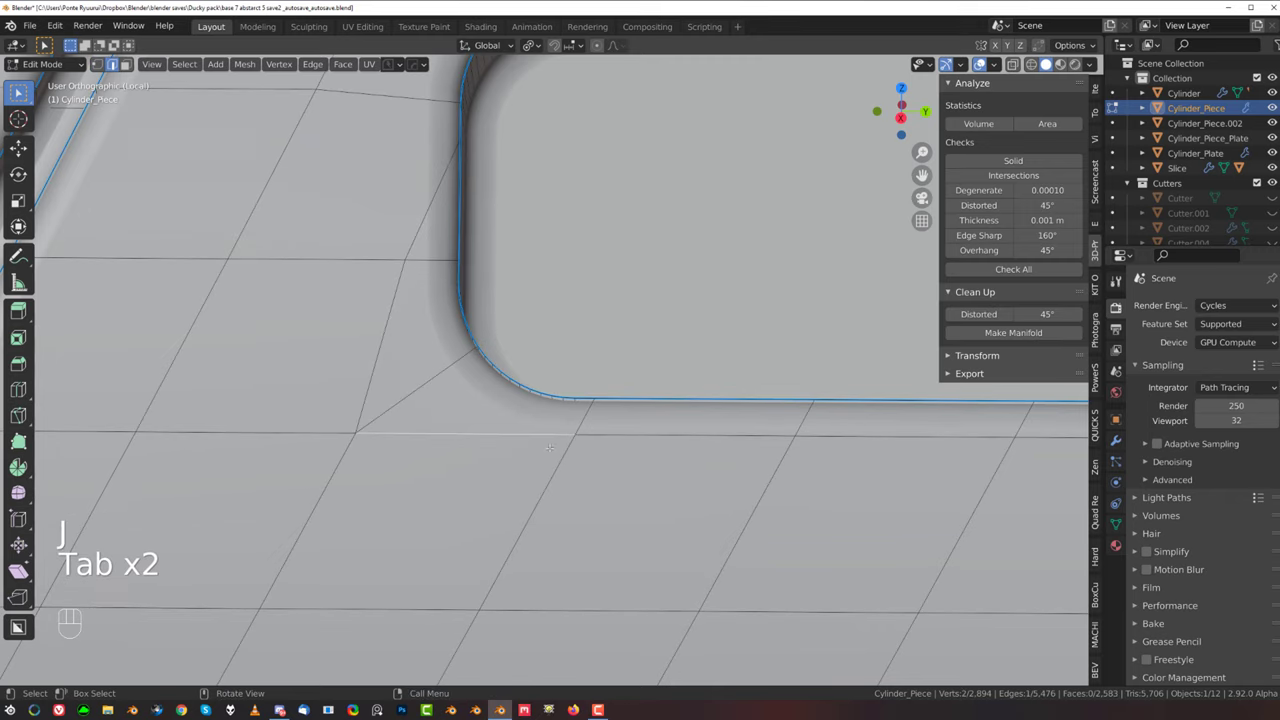
scroll(560, 430, "down", 3)
key("Tab")
left_click(568, 409)
scroll(700, 440, "down", 2)
scroll(700, 440, "down", 1)
middle_click_drag(700, 440, 389, 425, "shift")
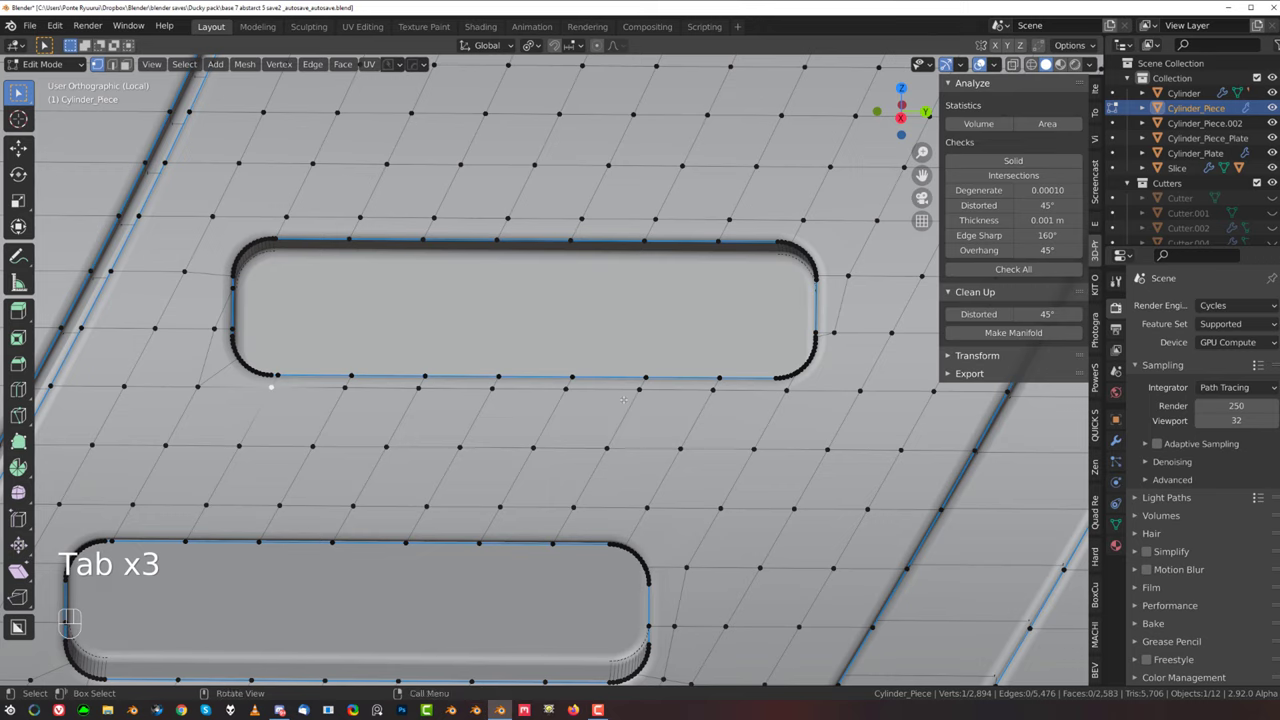
left_click(785, 397, "ctrl")
key("g")
key("g")
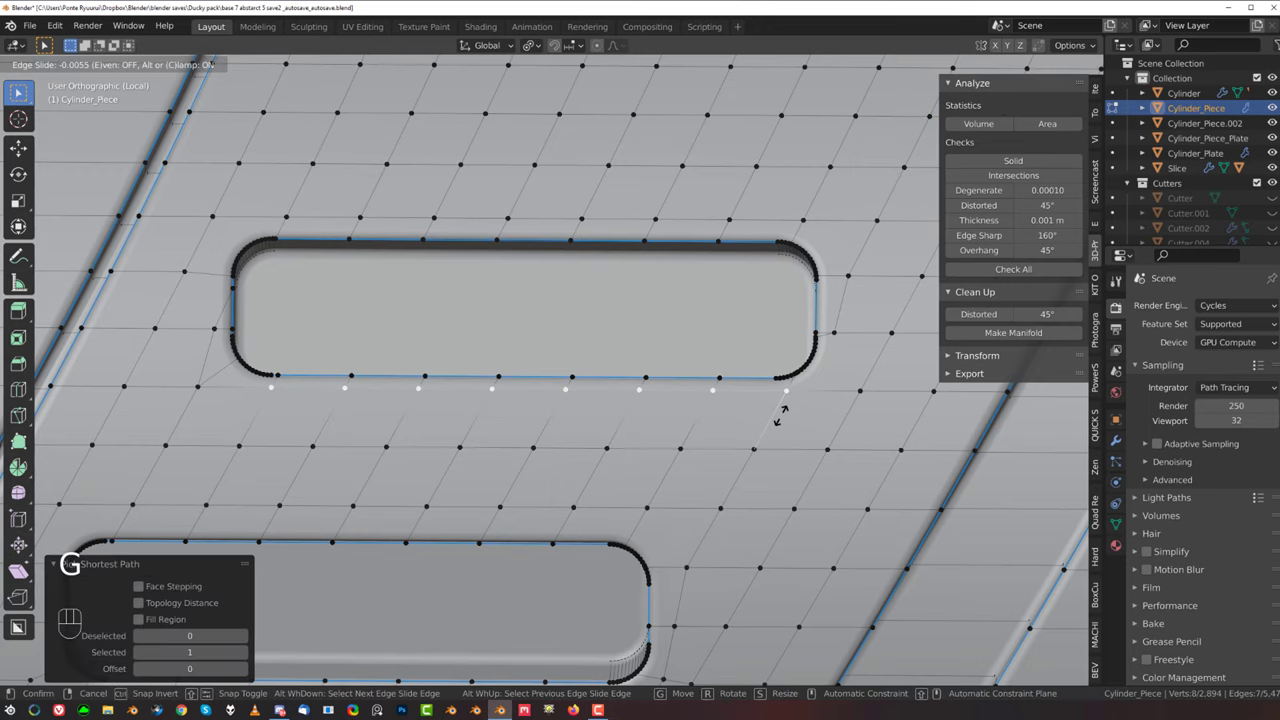
left_click(778, 474)
key("Tab")
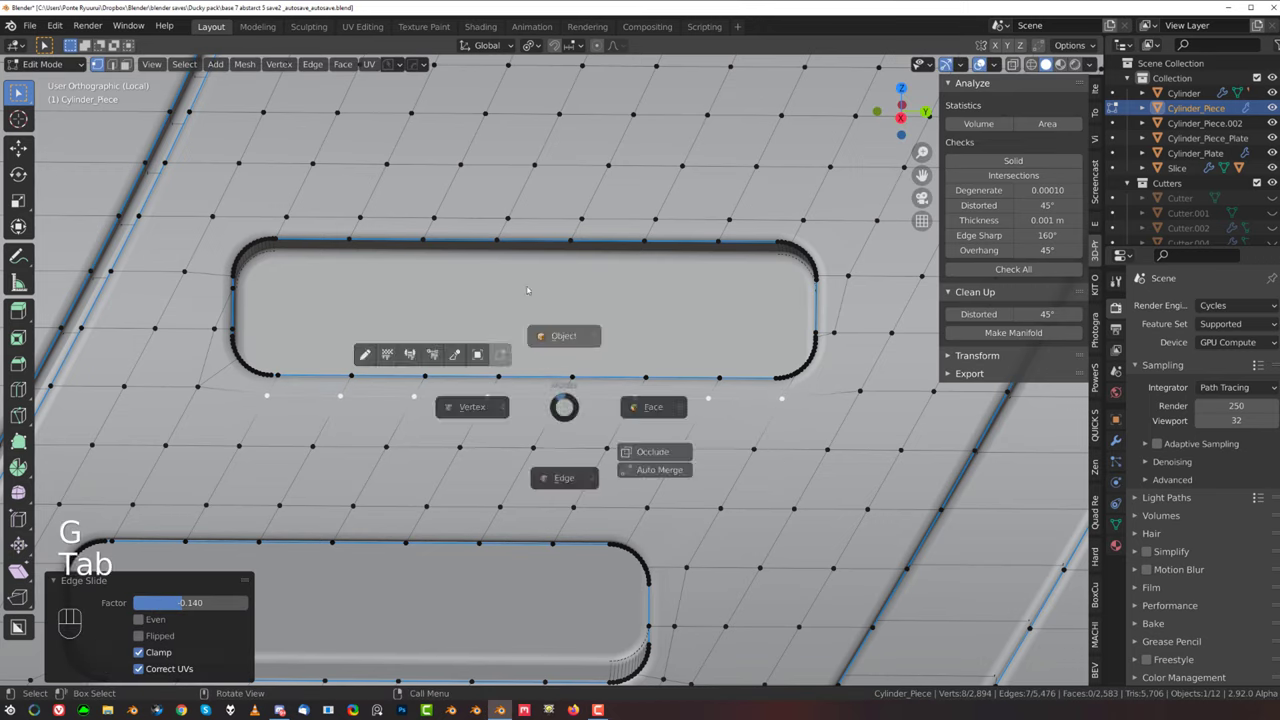
Step: Save the file and mirror the cylinder piece with a Mirror modifier
scroll(506, 330, "down", 4)
middle_click_drag(528, 336, 768, 320)
scroll(577, 371, "down", 4)
key("ctrl+s")
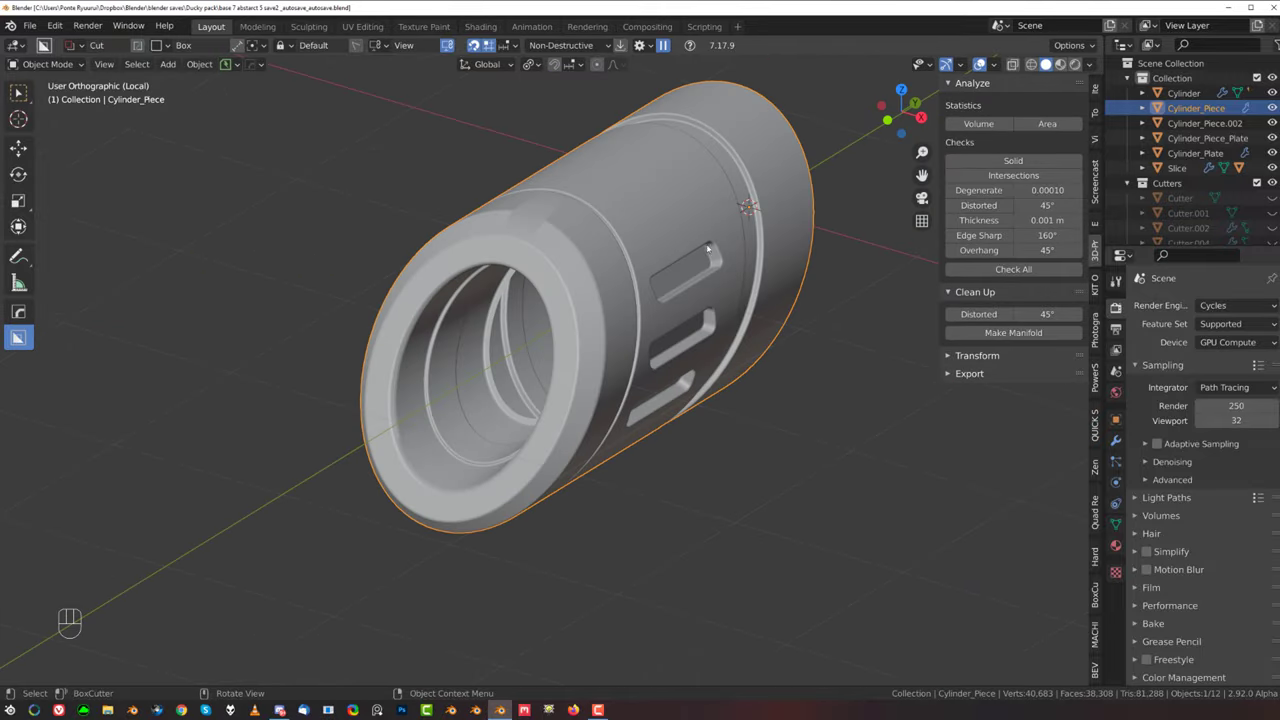
key("alt+x")
left_click(859, 238)
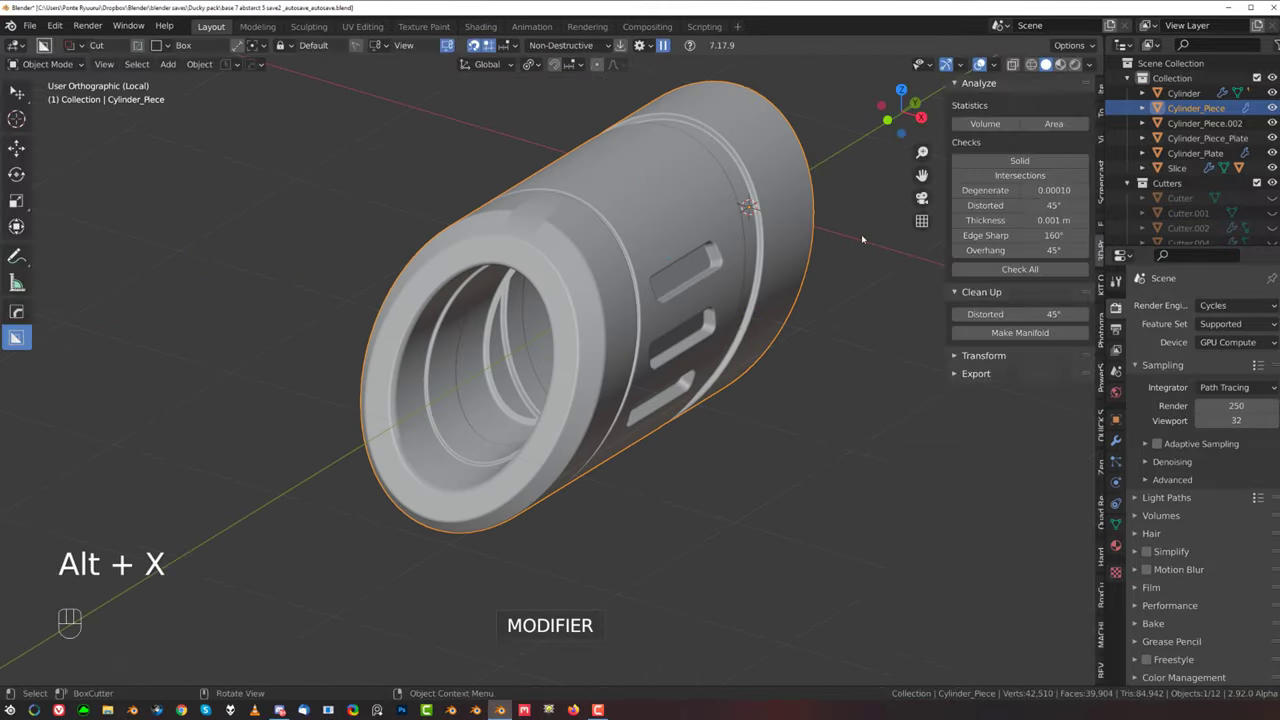
Step: Toggle the sharp mark on the outer edge loop of the cylinder piece's front rim and return to object mode
scroll(591, 251, "up", 3)
middle_click_drag(591, 251, 564, 387, "shift")
key("Tab")
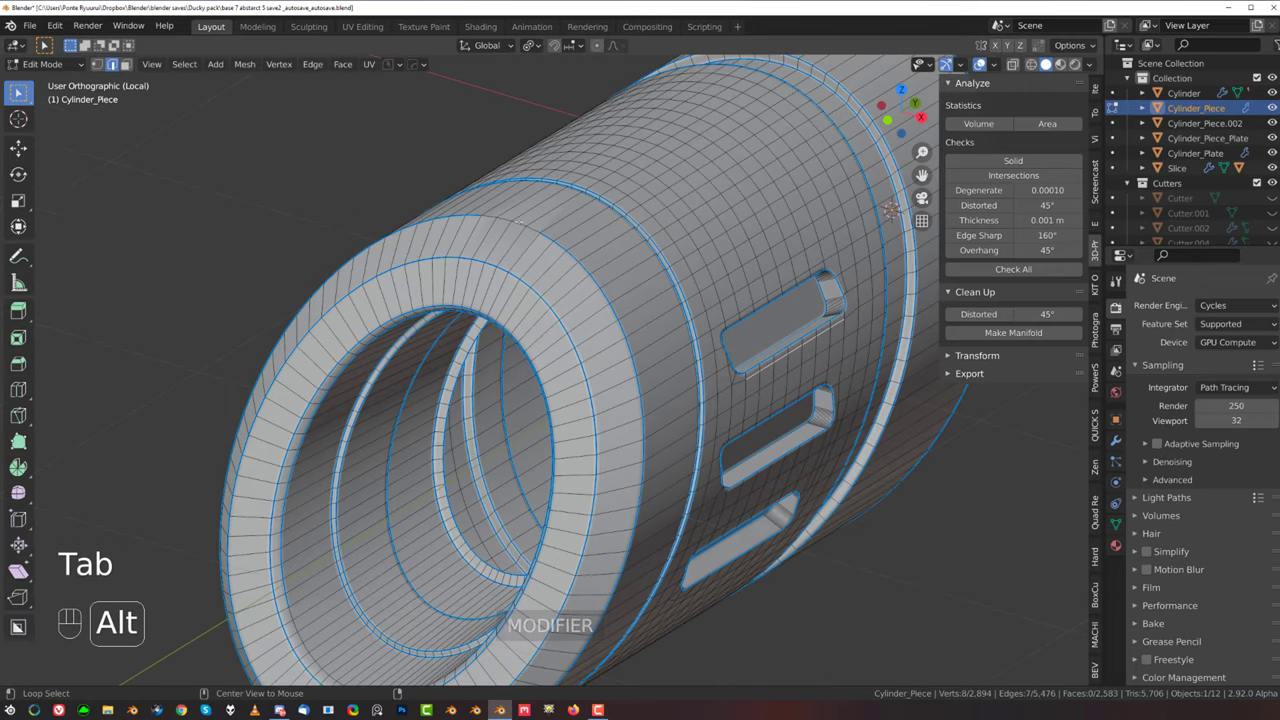
key("q")
left_click(517, 233)
key("Tab")
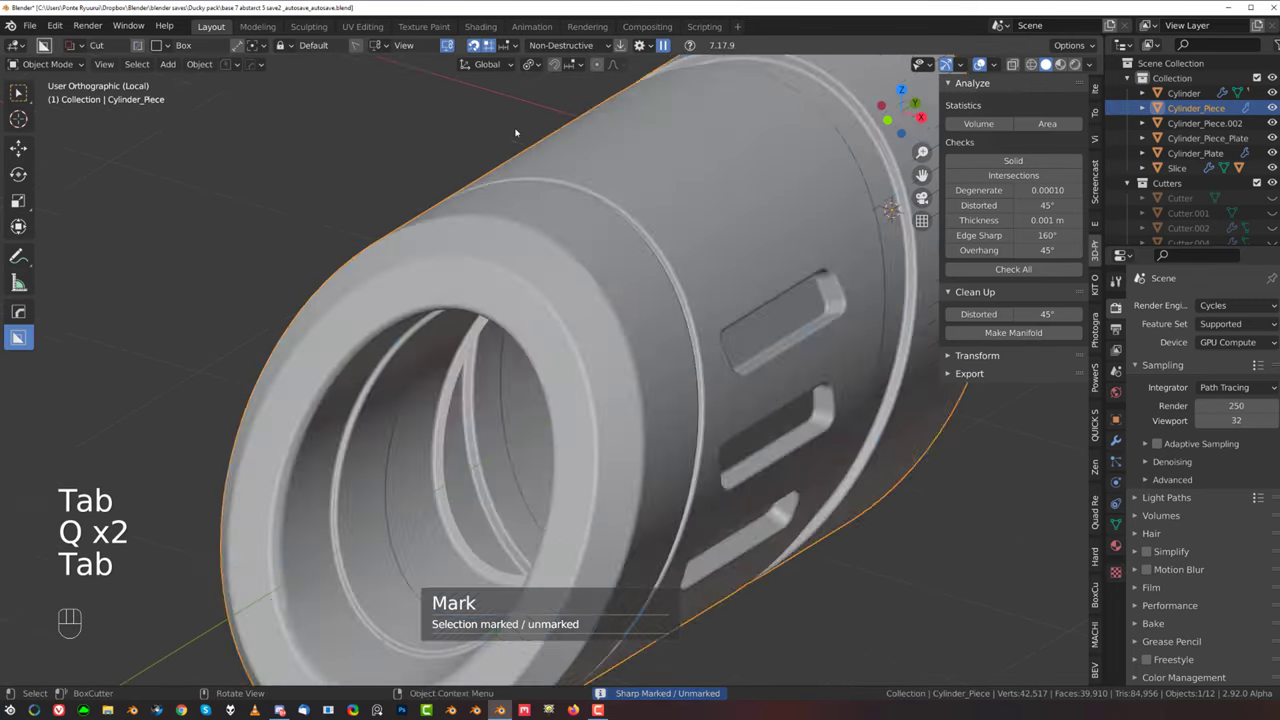
Step: Leave the isolated view to show the whole model and hide the cutter objects
scroll(545, 341, "down", 6)
key("grave")
key("slash")
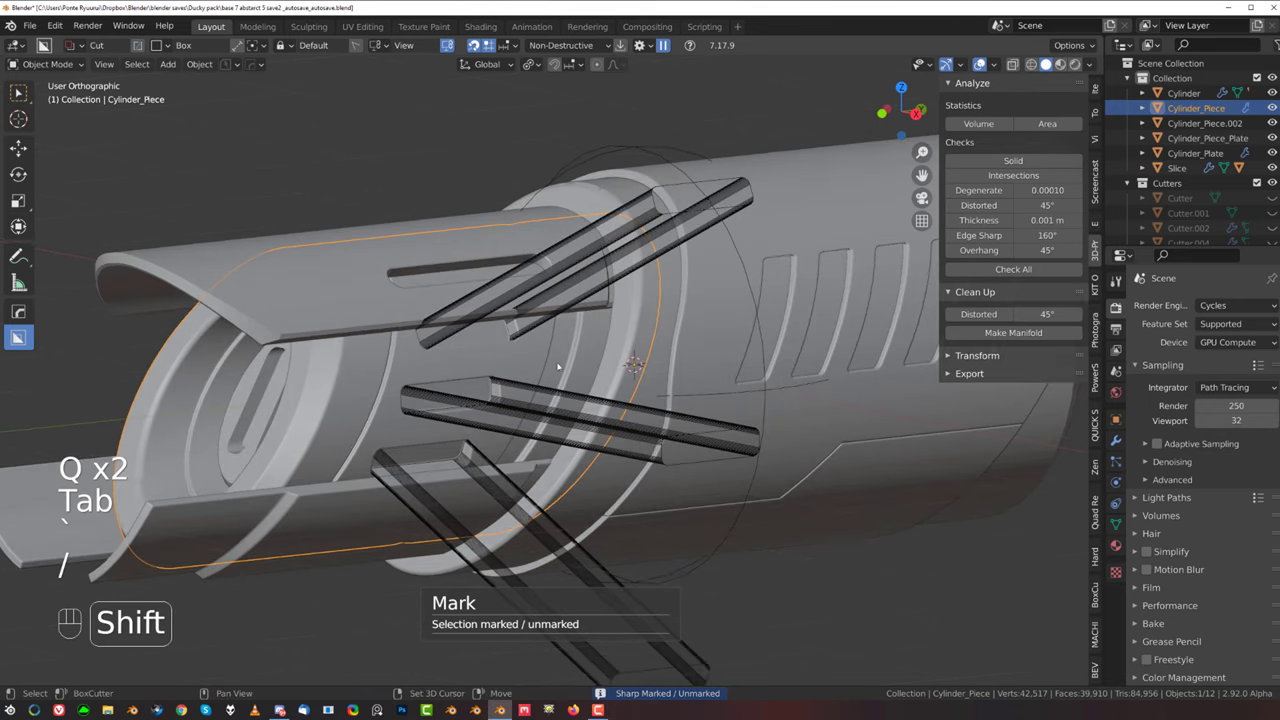
key("shift+2")
Step: Examine the complete model in perspective from several sides with the sidebar hidden
scroll(557, 400, "down", 4)
key("grave")
middle_click_drag(463, 323, 560, 318, "shift")
scroll(522, 335, "up", 1)
key("KP_5")
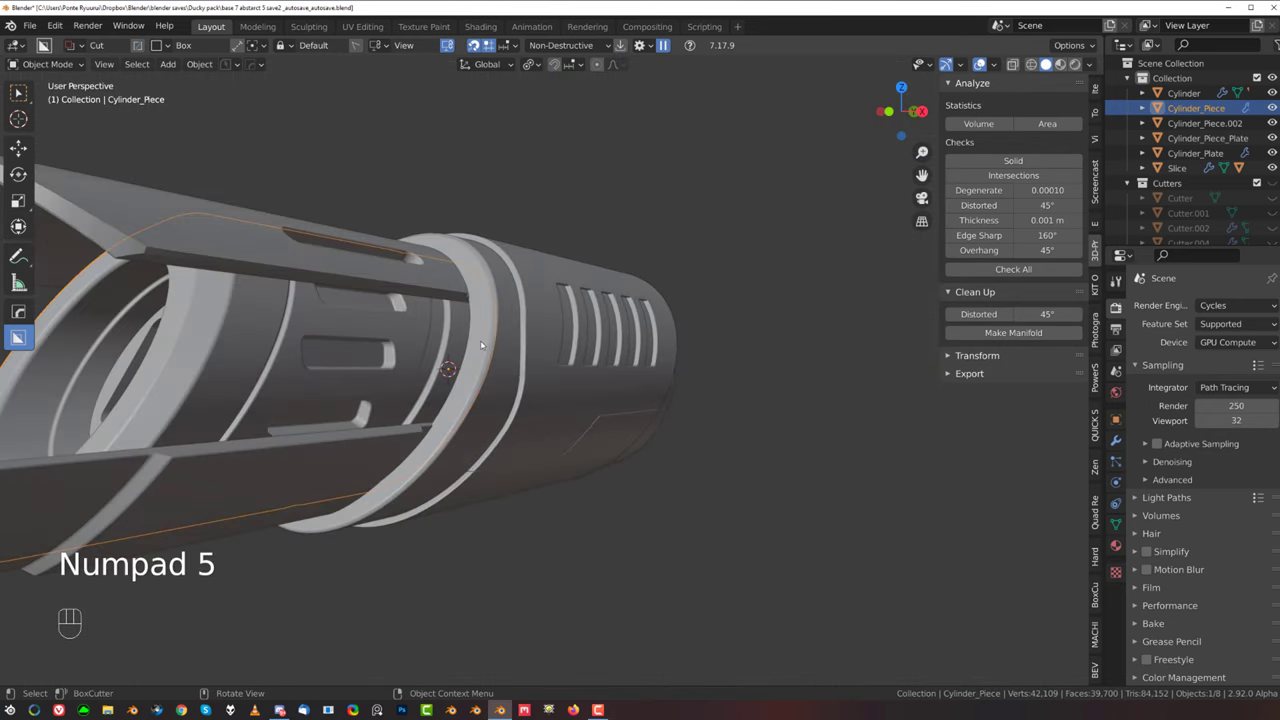
scroll(482, 343, "down", 2)
middle_click_drag(646, 349, 755, 345, "shift")
key("n")
middle_click_drag(690, 260, 475, 245)
scroll(480, 265, "down", 3)
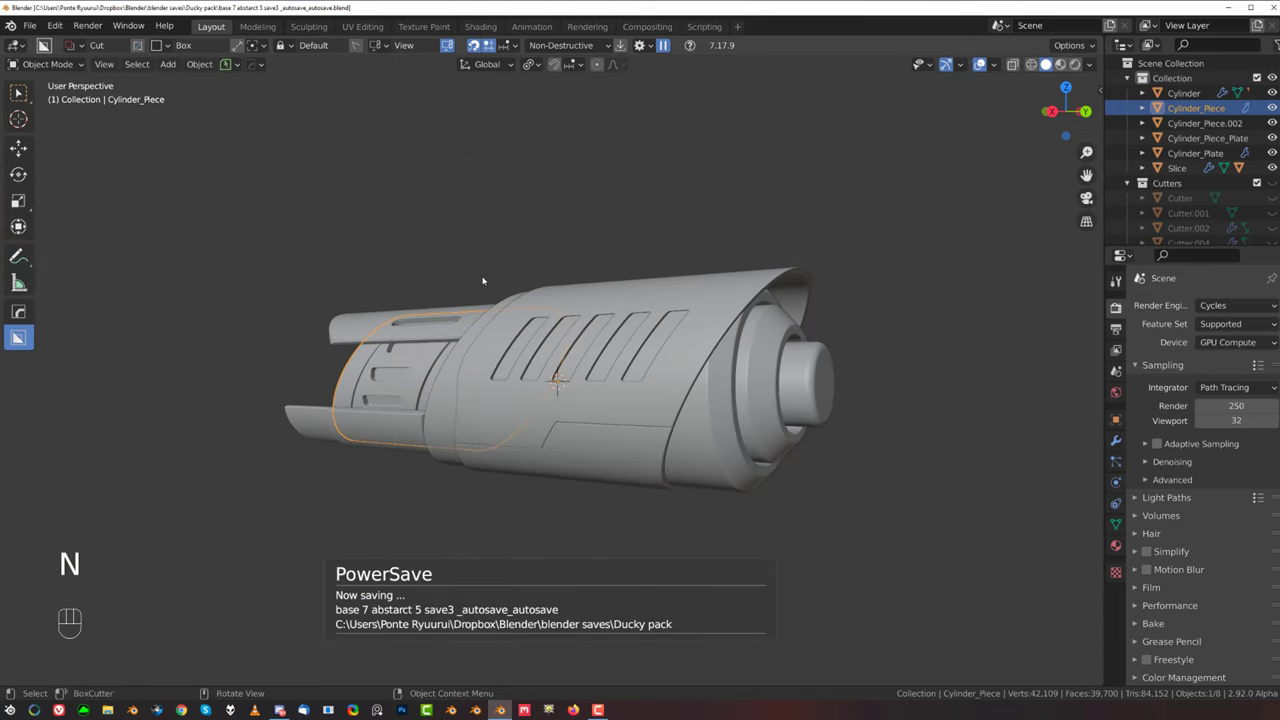
middle_click_drag(600, 225, 692, 285)
Step: Align to the right orthographic view and select the sliced lower panel with the stepped top edge
key("grave")
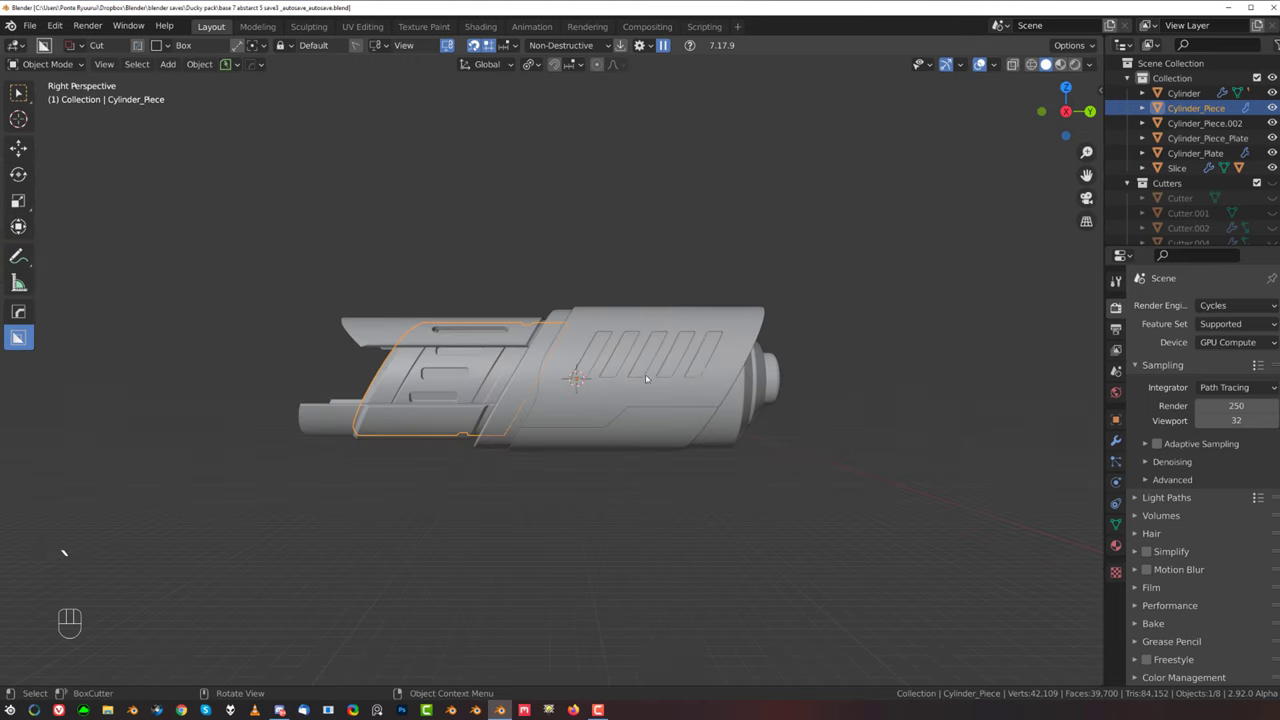
key("KP_5")
scroll(622, 395, "up", 2)
middle_click_drag(608, 408, 420, 361, "shift")
scroll(440, 365, "up", 2)
middle_click_drag(505, 383, 605, 384, "shift")
scroll(551, 349, "up", 5)
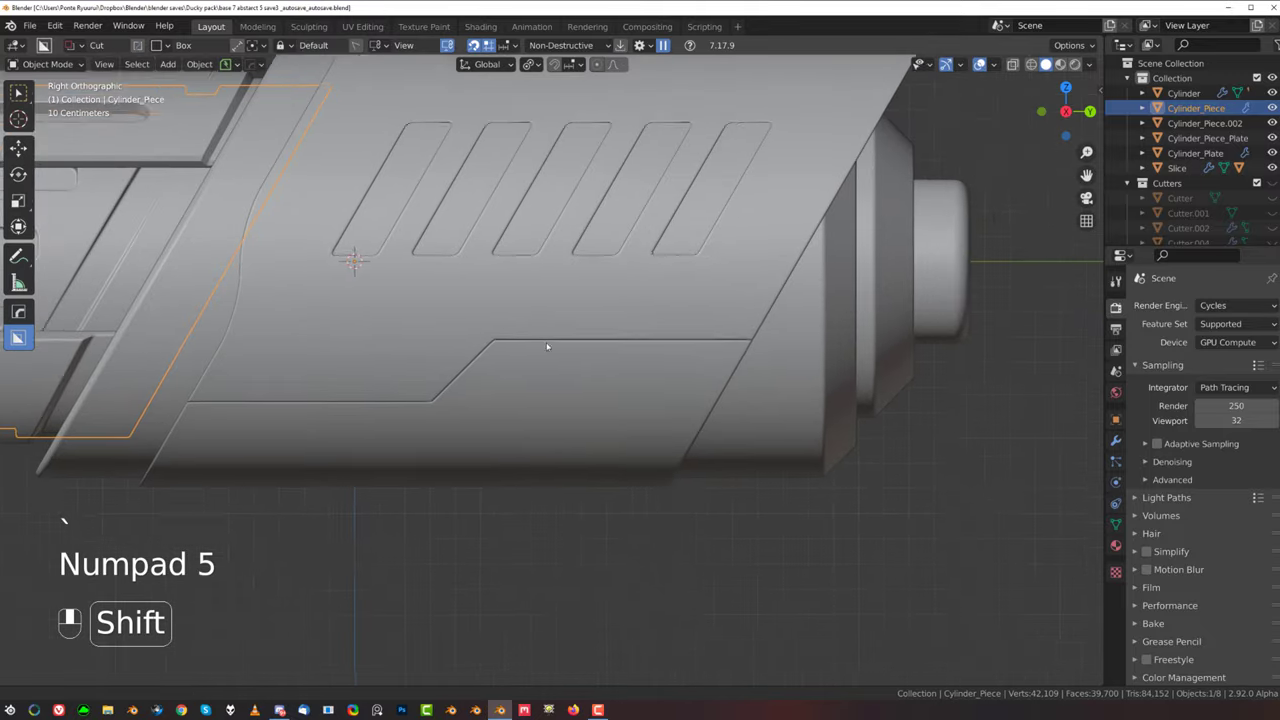
left_click(541, 337)
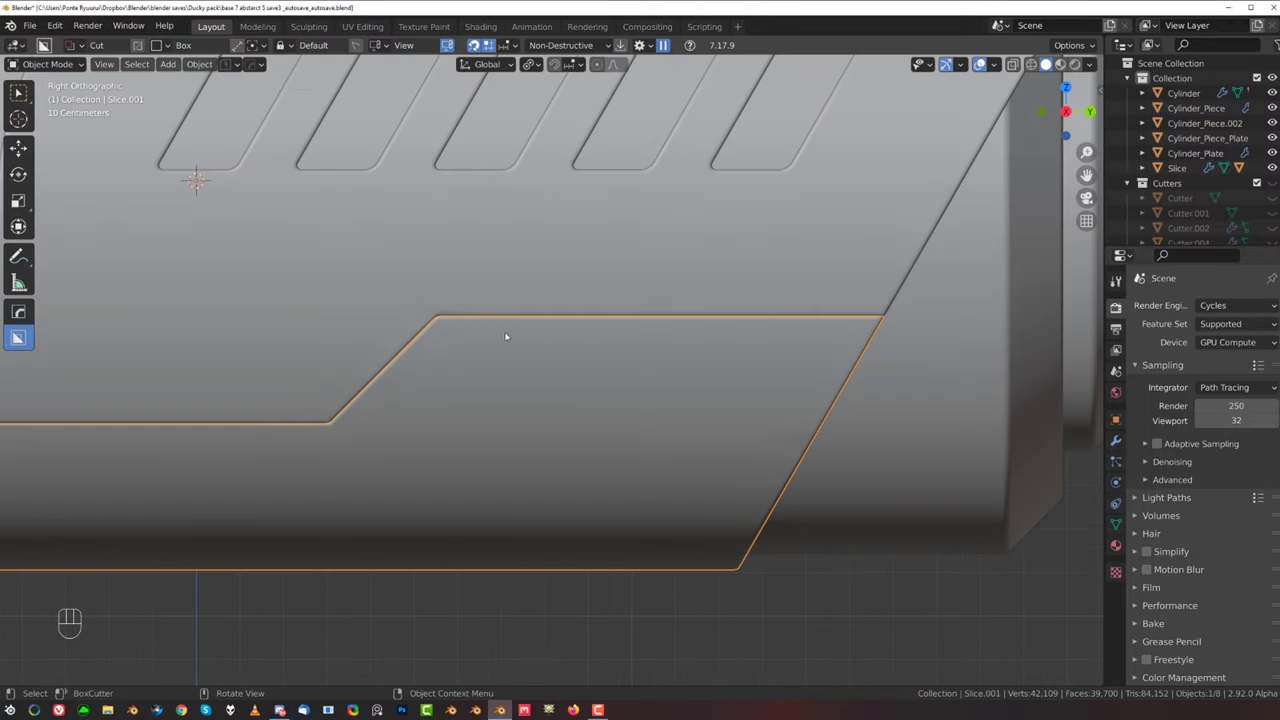
Step: Set the BoxCutter shape to Circle
key("d")
key("Tab")
key("Tab")
scroll(534, 421, "up", 2)
key("d")
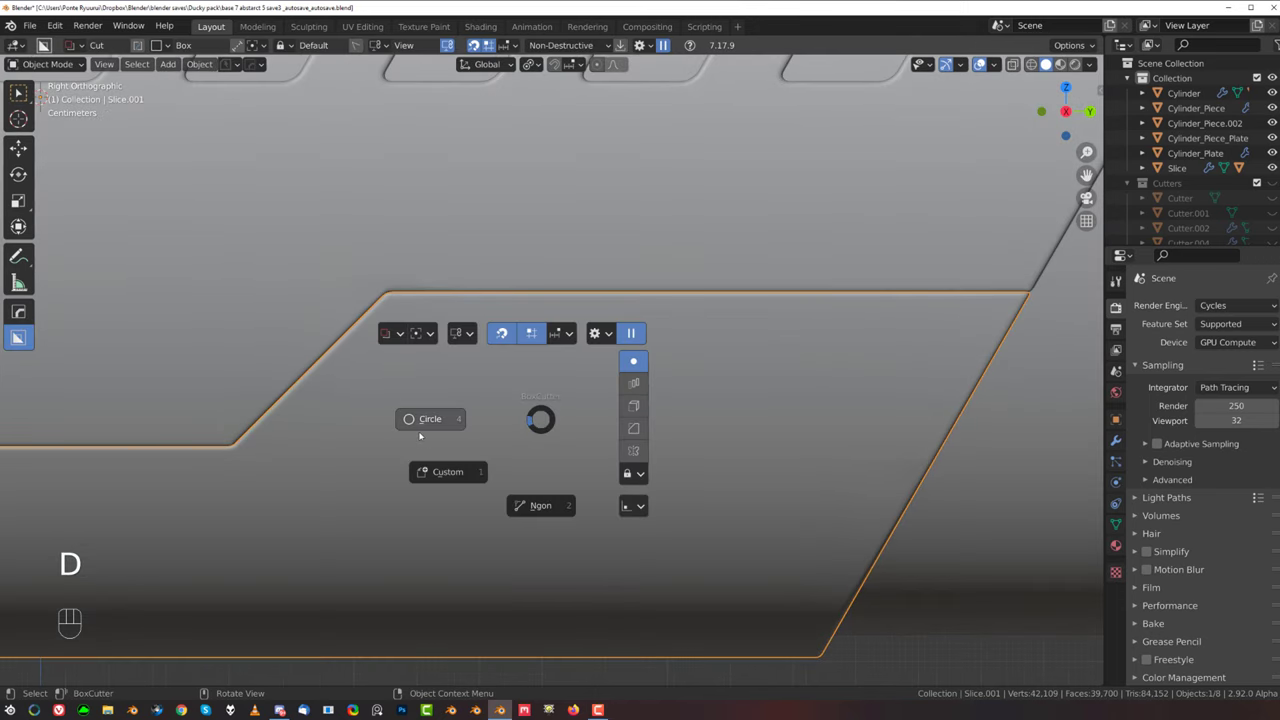
left_click(425, 428)
scroll(529, 431, "down", 3)
middle_click_drag(529, 431, 405, 451, "shift")
scroll(446, 342, "up", 2)
left_click_drag(486, 370, 507, 383)
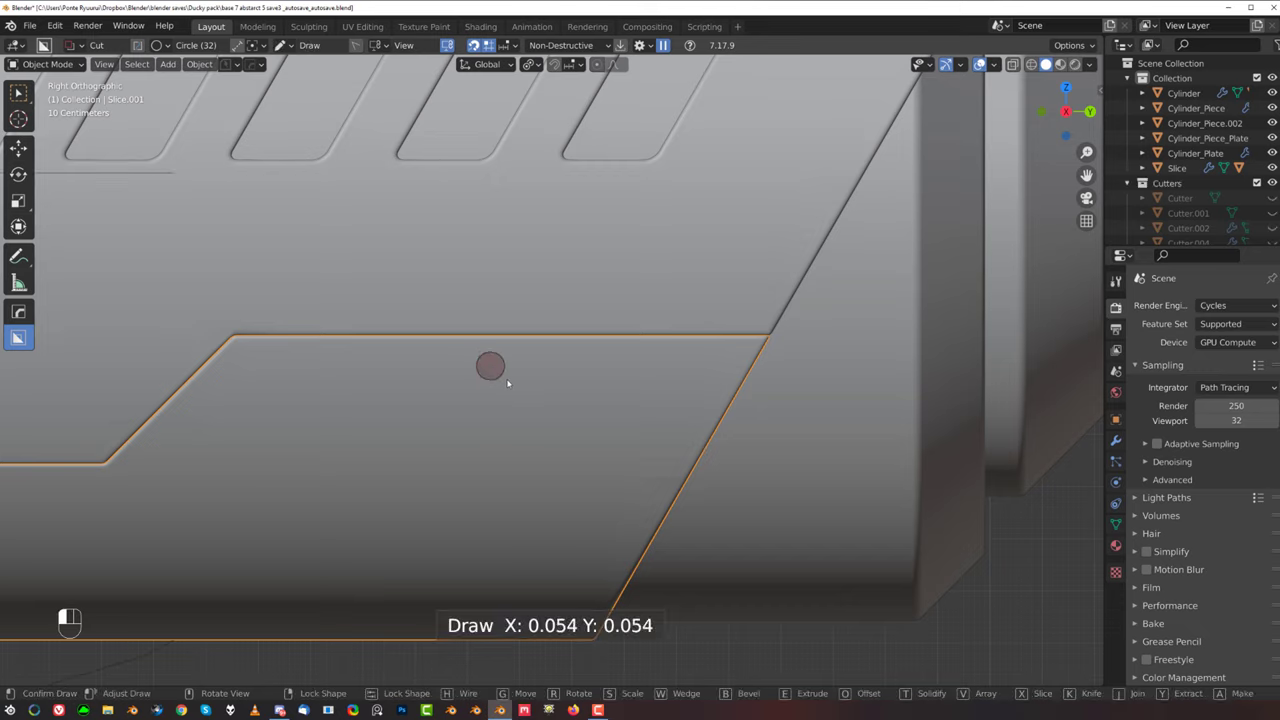
right_click(508, 385)
Step: Cut a long slot with rounded ends into the stepped panel just below its raised upper edge, using the BoxCutter Box shape
key("d")
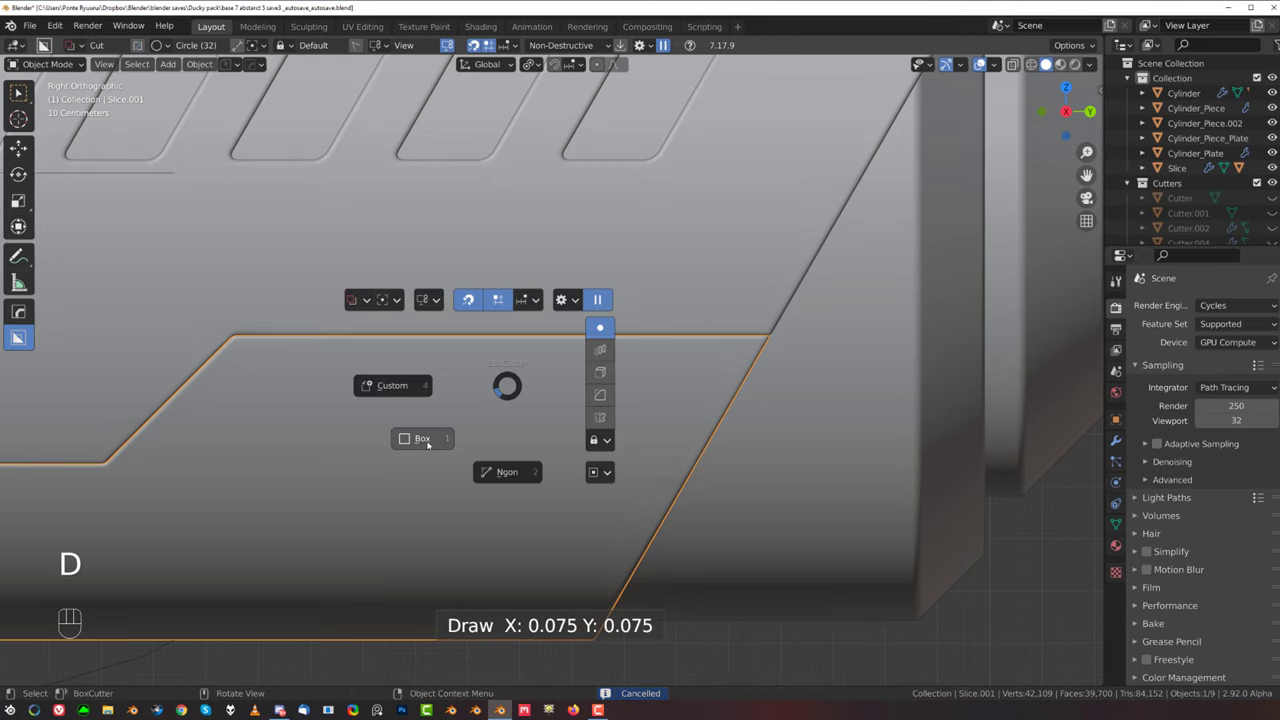
left_click(424, 440)
mouse_move(422, 344)
left_mouse_down()
mouse_move(454, 371)
mouse_move(628, 377)
left_mouse_up()
right_click(454, 371)
key("b")
left_click_drag(709, 378, 711, 376)
left_click(759, 378)
middle_click_drag(736, 410, 575, 346)
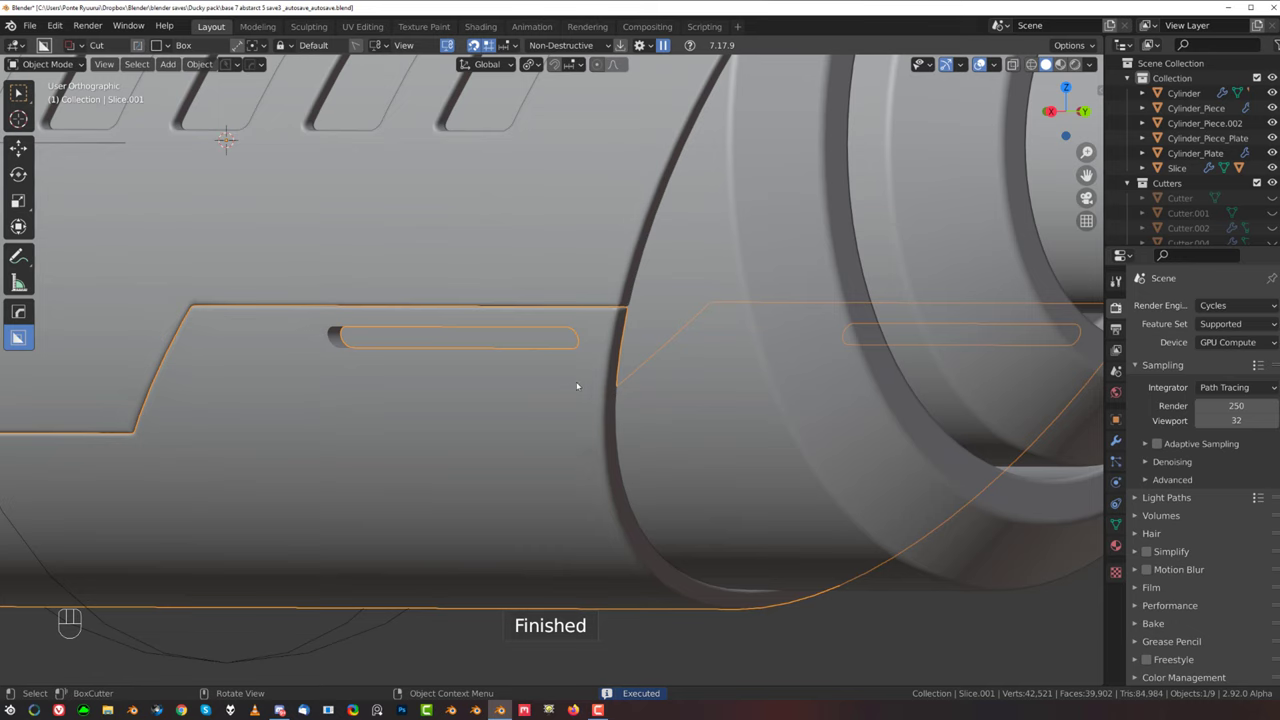
Step: Apply the slot cut to the stepped panel's mesh with Csharp
key("q")
left_click(585, 382, "ctrl")
scroll(579, 390, "up", 3)
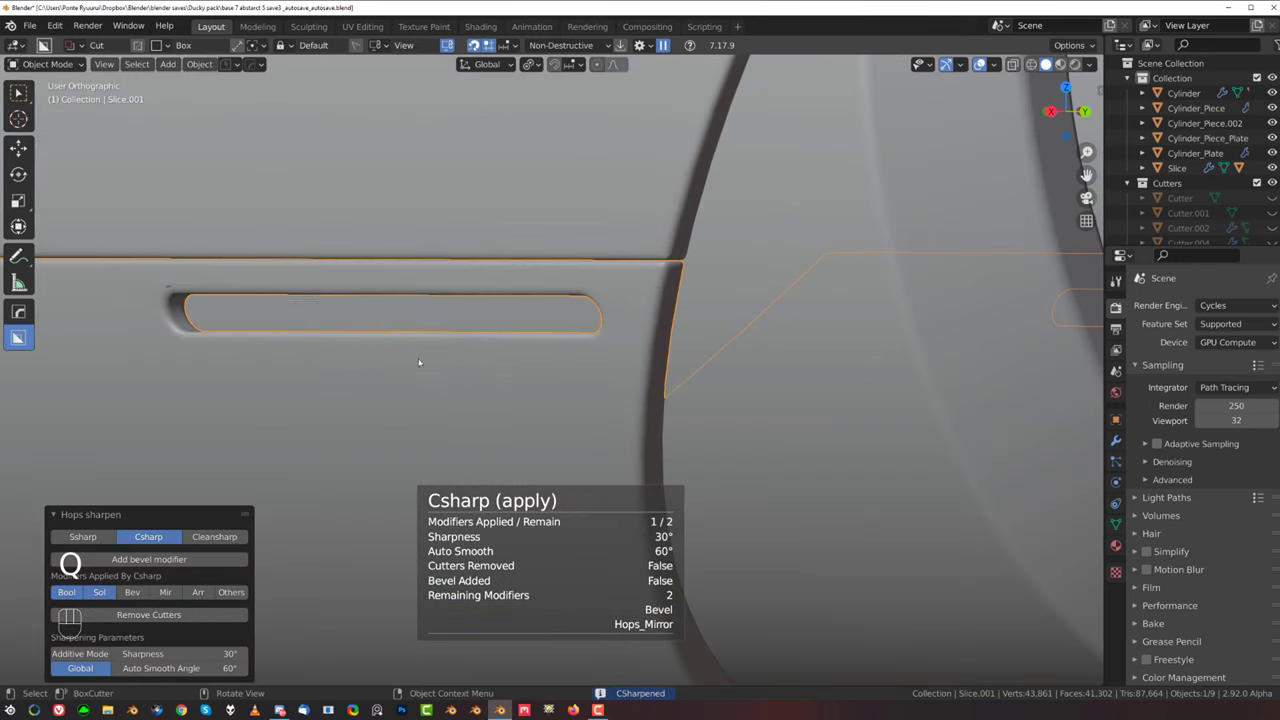
Step: Edge-slide the row of vertices directly above the slot toward the panel's upper edge by a factor of about 0.13
key("Tab")
middle_click_drag(462, 363, 688, 363, "shift")
scroll(688, 363, "up", 1)
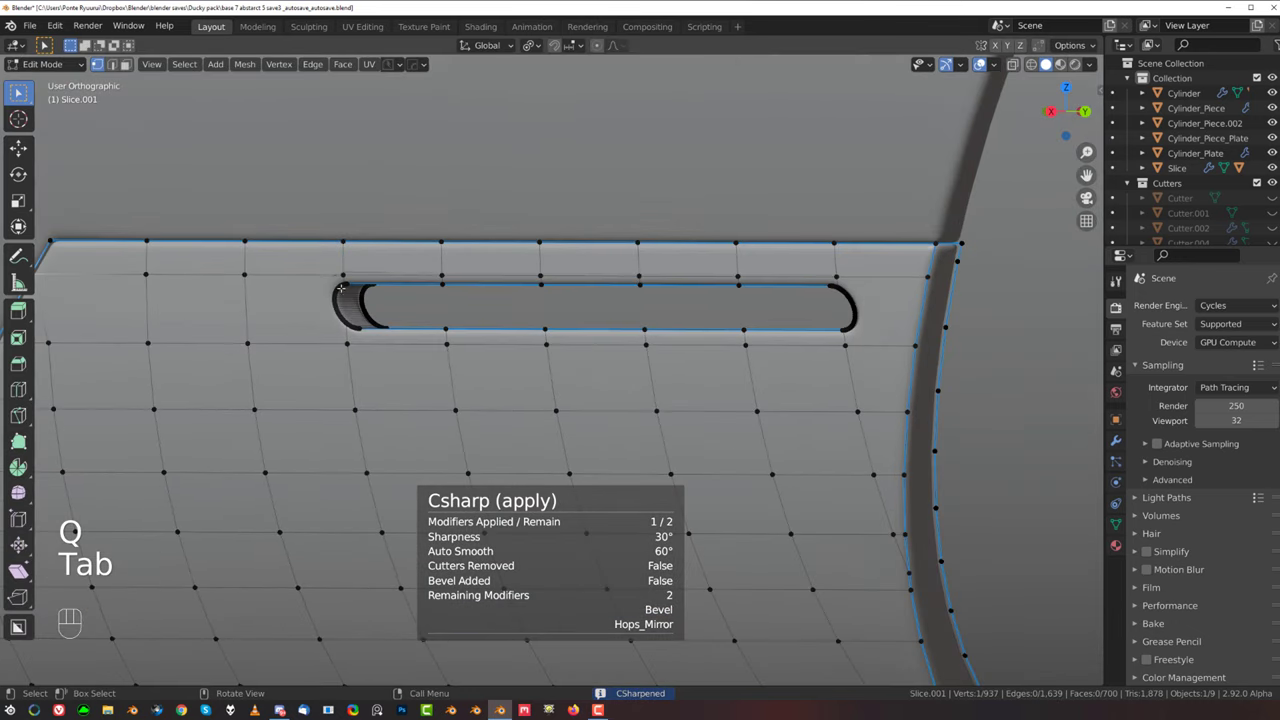
left_click(836, 276, "ctrl")
key("g")
key("g")
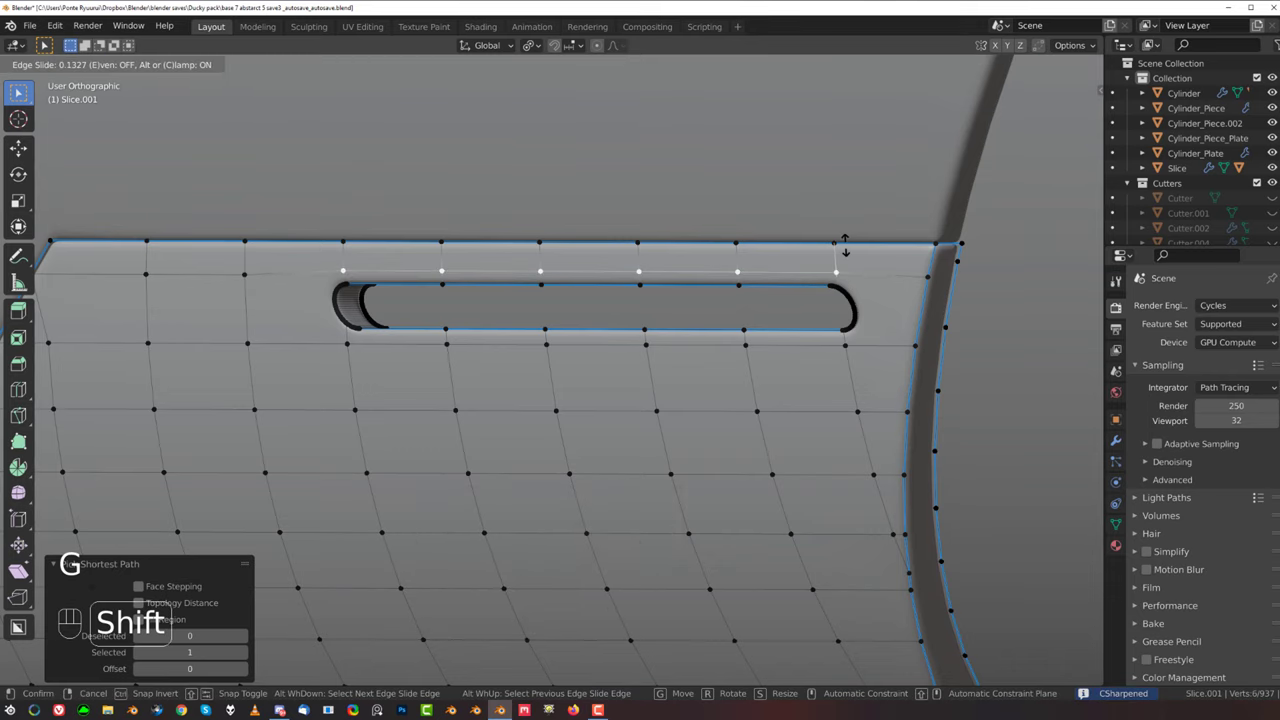
left_click(845, 238)
key("Tab")
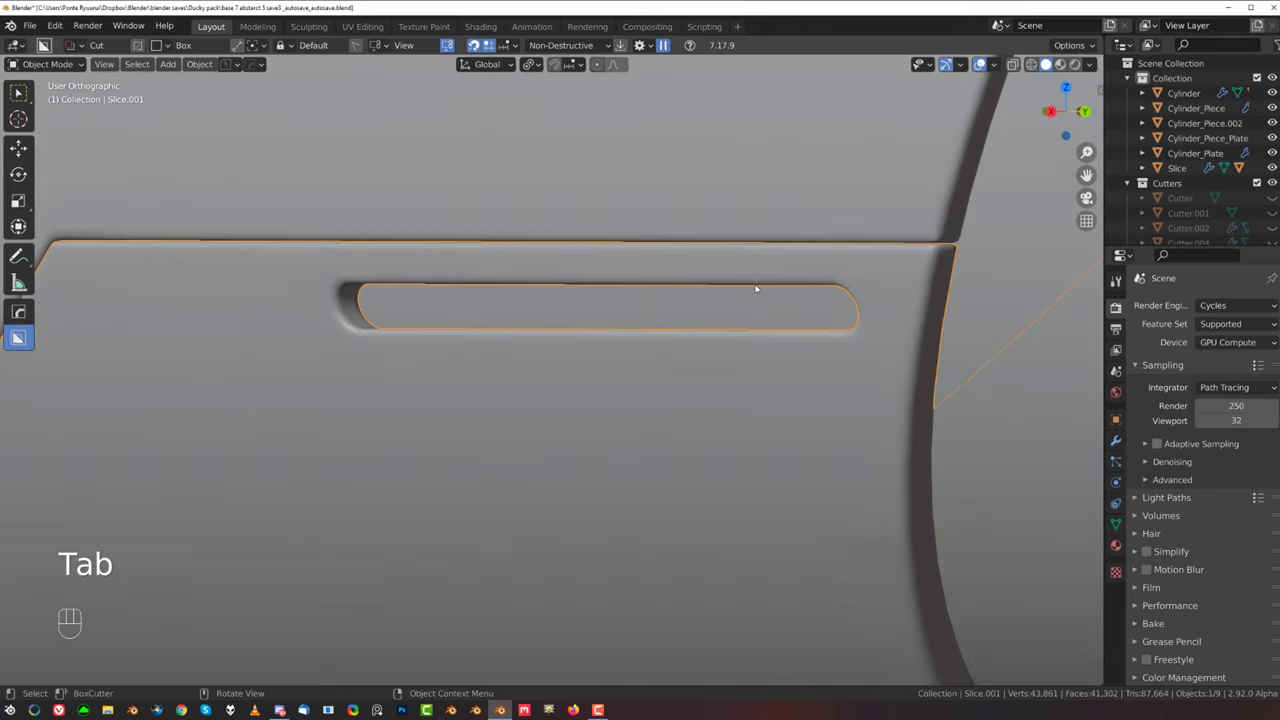
Step: Merge the closely spaced extra vertices on the panel's slanted end edge below the slot into their neighbouring vertices
scroll(697, 429, "down", 9)
scroll(660, 450, "up", 5)
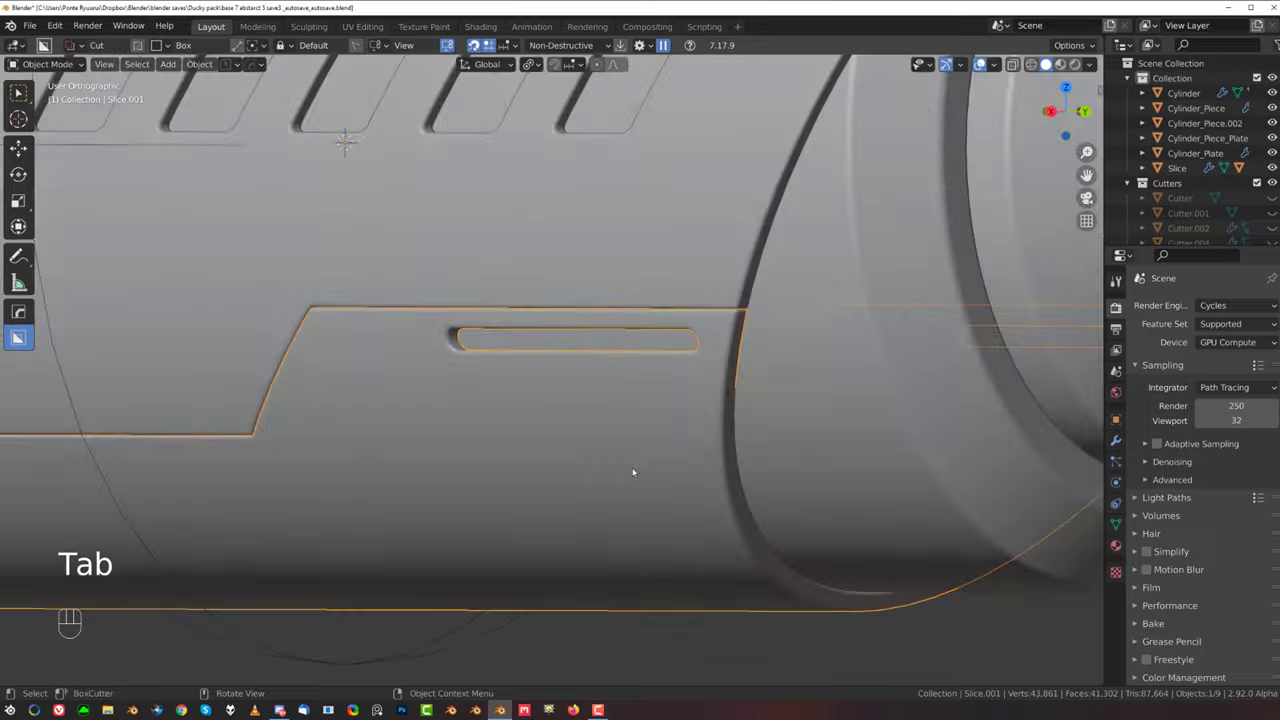
middle_click_drag(640, 462, 498, 322, "shift")
scroll(498, 322, "up", 3)
key("Tab")
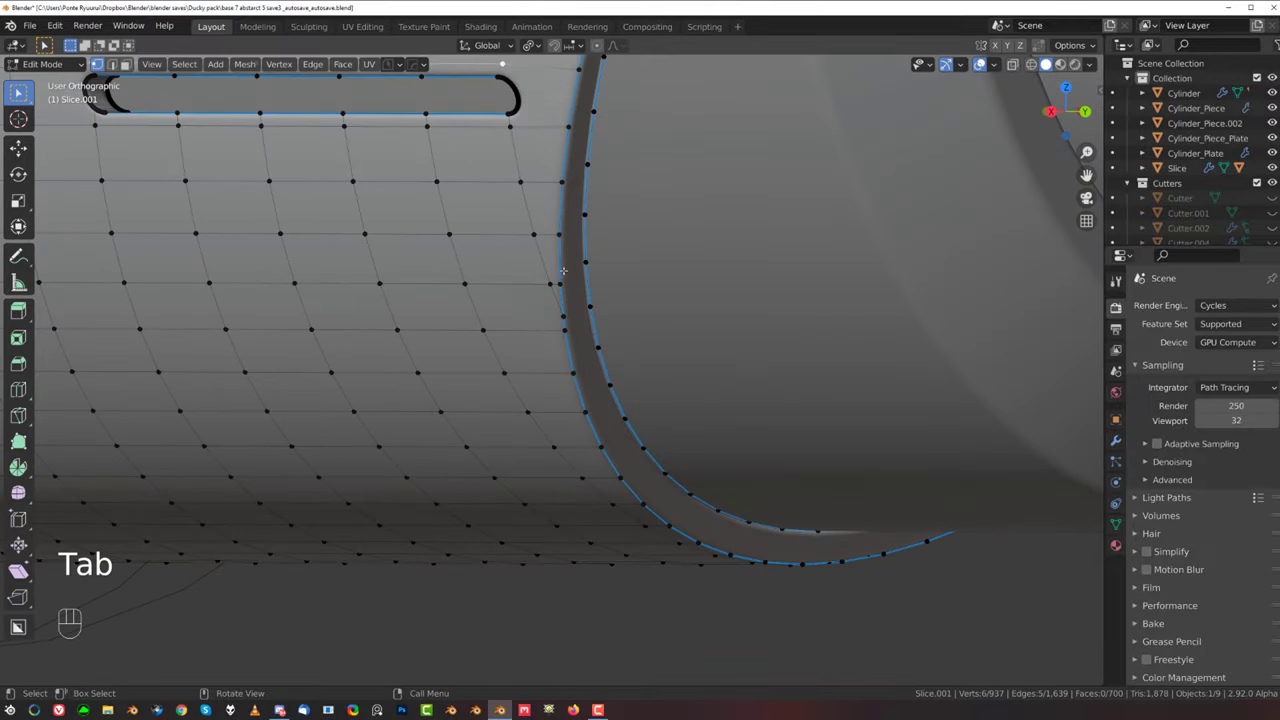
scroll(505, 235, "up", 3)
key("1")
key("Tab")
key("Tab")
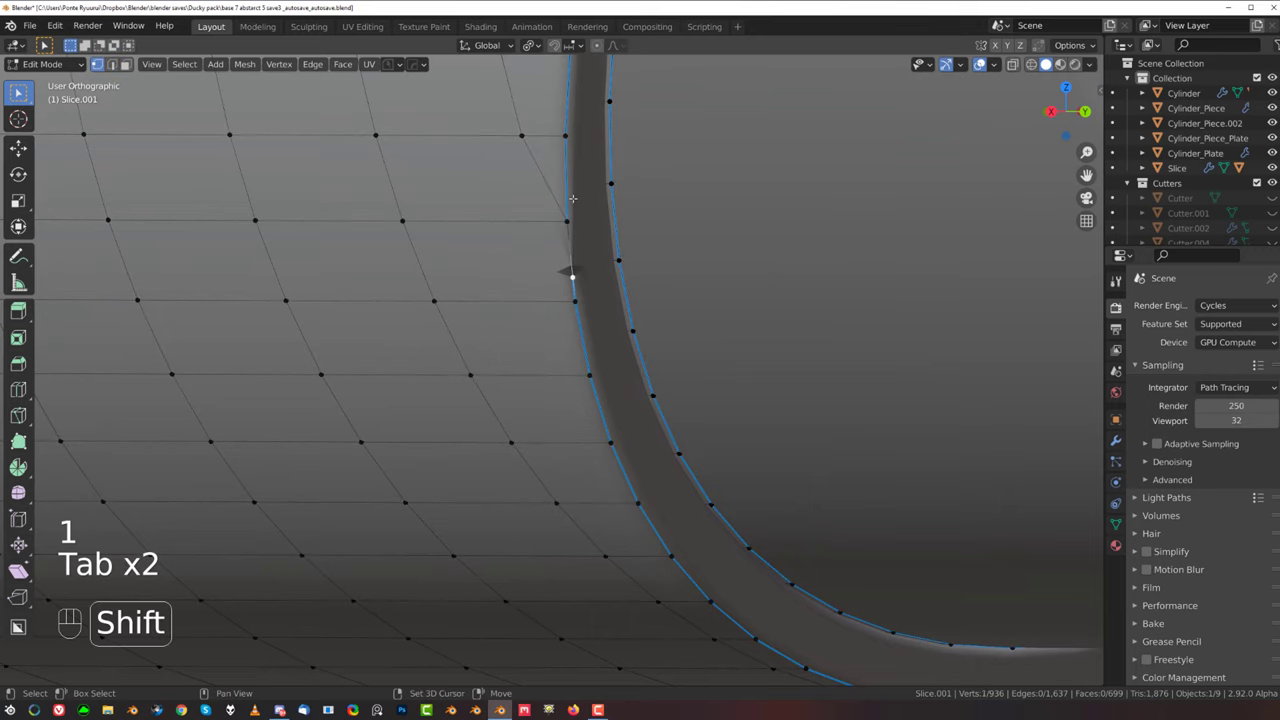
left_click(569, 216, "shift")
key("1")
key("Tab")
scroll(586, 250, "down", 5)
Step: Try to mirror the corrected panel to the opposite side through its existing mirror modifier and check the mesh there
middle_click_drag(587, 252, 460, 366)
scroll(562, 310, "down", 3)
key("alt+x")
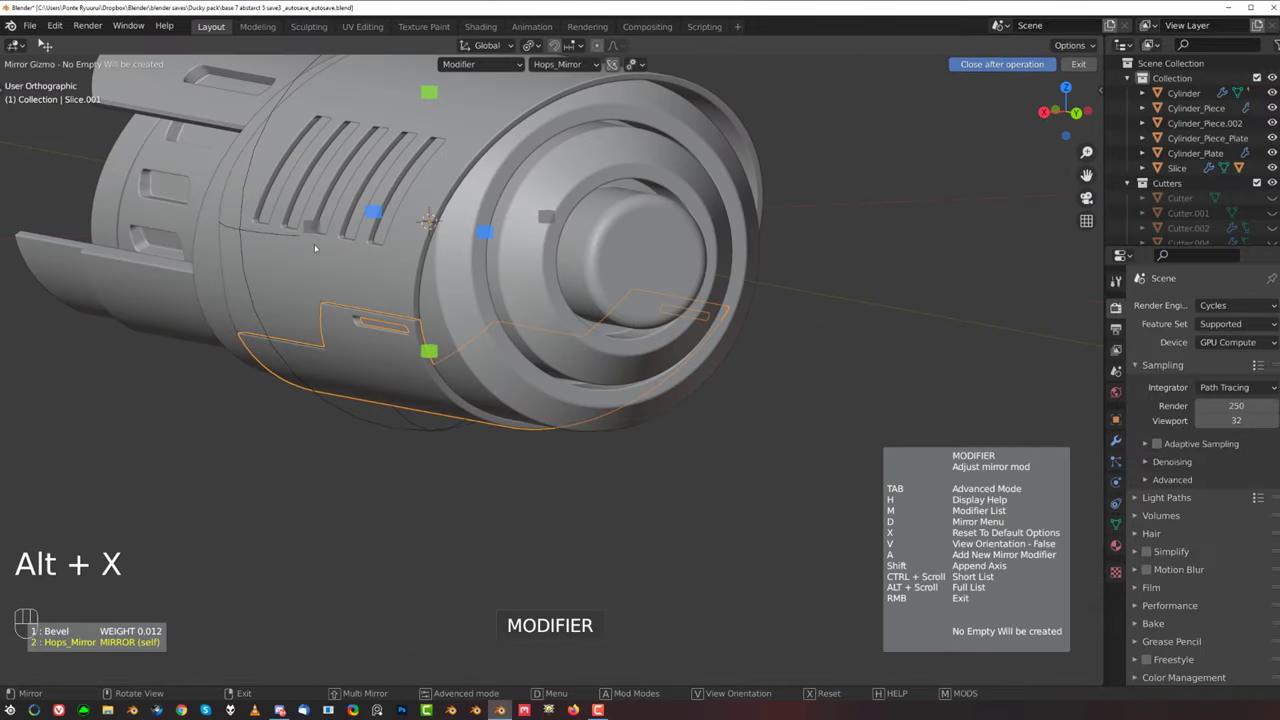
left_click(312, 229)
middle_click_drag(610, 326, 723, 383)
scroll(723, 384, "up", 7)
key("Tab")
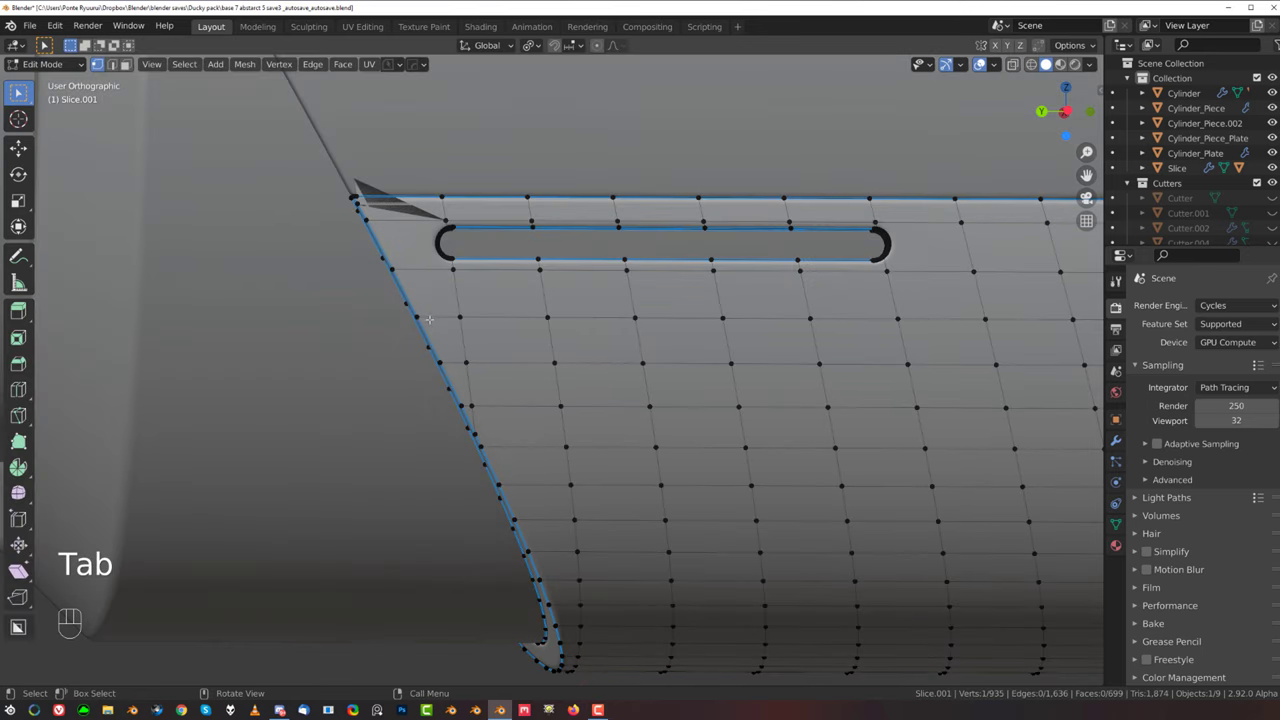
middle_click_drag(435, 281, 545, 335, "shift")
scroll(550, 332, "down", 4)
key("Tab")
middle_click_drag(586, 286, 682, 375)
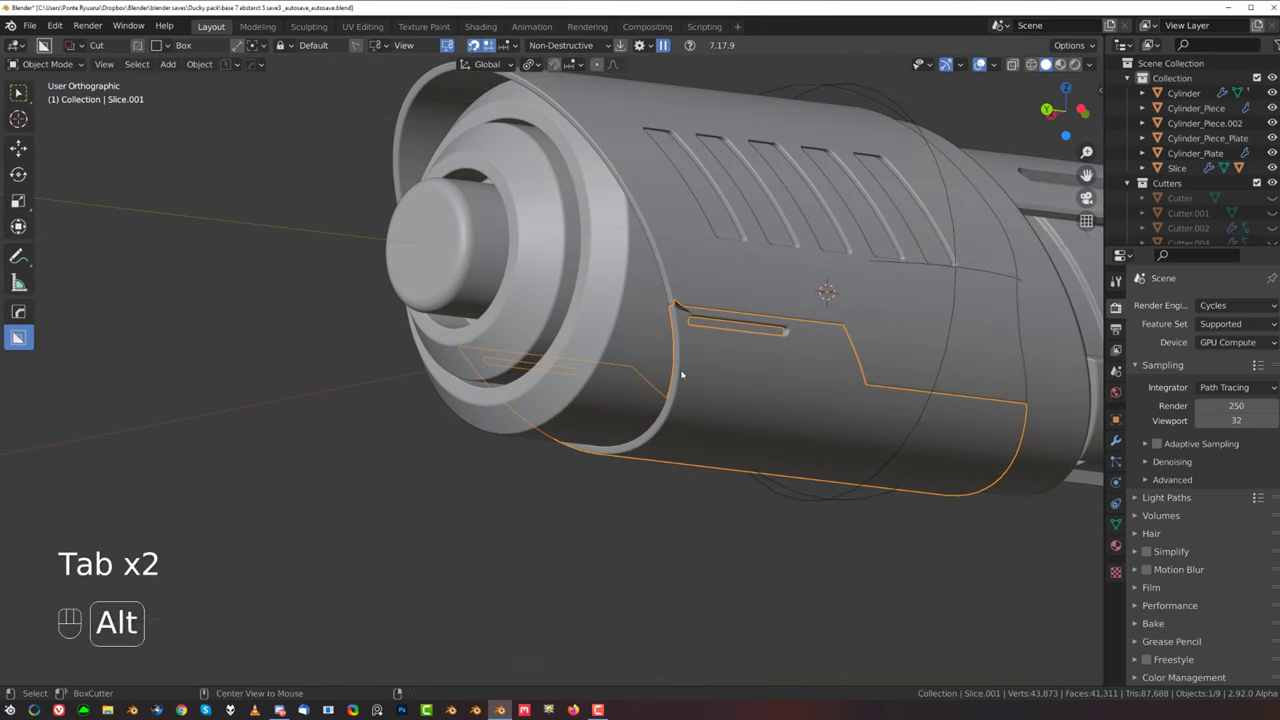
Step: Symmetrize the stepped panel's mesh across the X axis to match both sides, and hide the cutter objects
key("alt+x")
key("d")
left_click(678, 373)
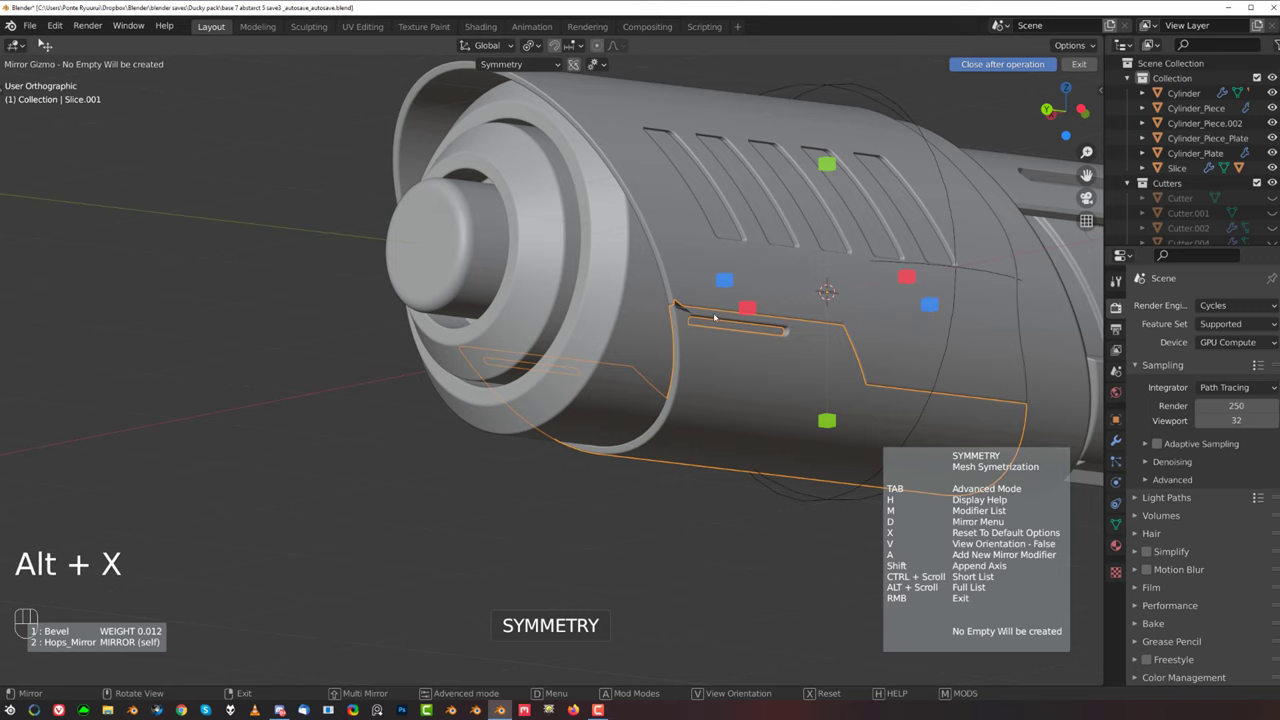
left_click(746, 311)
scroll(694, 354, "up", 1)
scroll(692, 356, "down", 4)
middle_click_drag(665, 380, 803, 428)
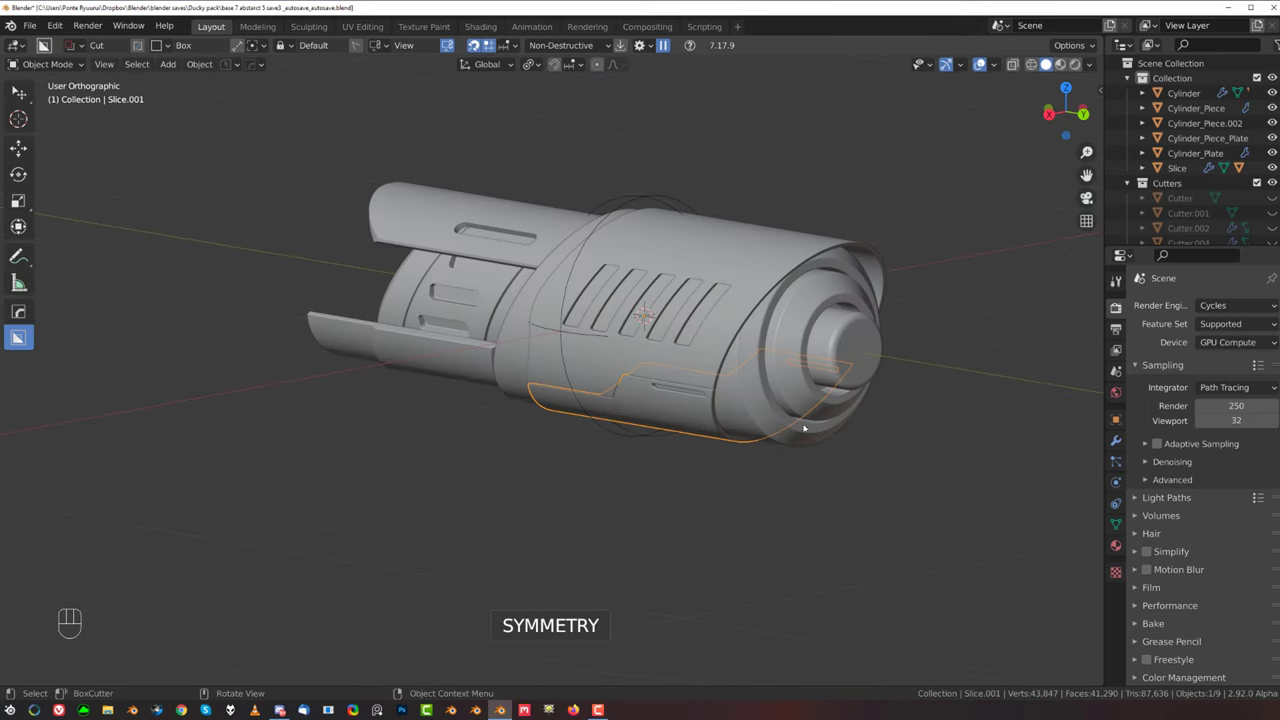
key("shift+2")
Step: Align to the right orthographic view and open the mesh of the slotted plate above the stepped panel for editing
middle_click_drag(643, 374, 797, 366)
key("grave")
left_click(942, 350)
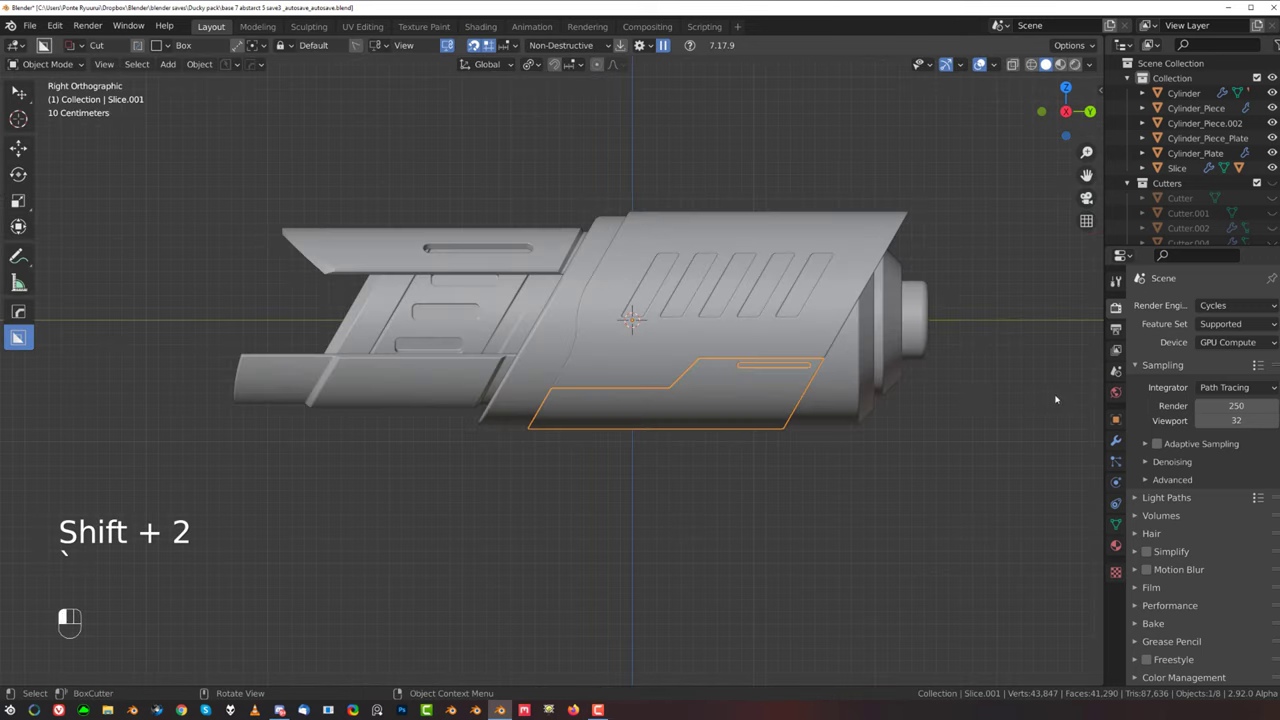
middle_click_drag(815, 447, 708, 446, "shift")
scroll(726, 417, "up", 2)
middle_click_drag(600, 368, 531, 280, "shift")
scroll(620, 391, "down", 2)
scroll(610, 400, "up", 4)
scroll(524, 287, "up", 2)
left_click(514, 297)
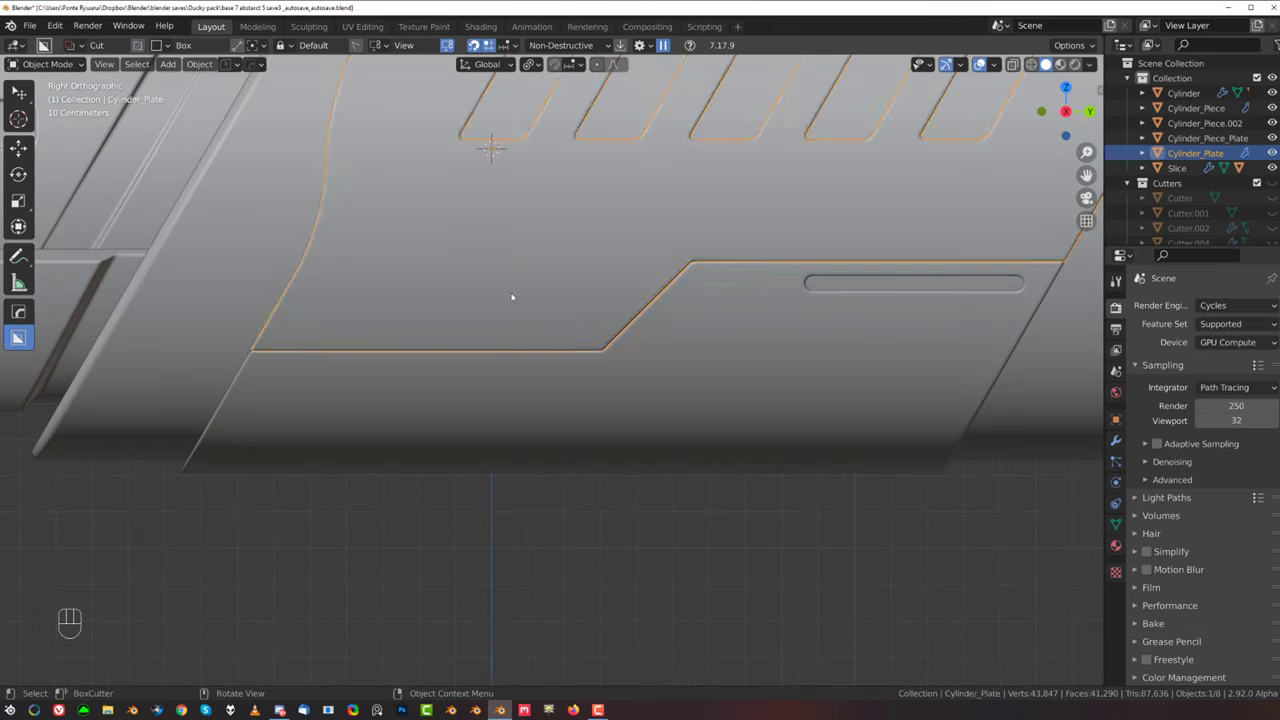
key("Tab")
Step: Select the edge path along the plate's entire stepped lower border and give it a narrow single-segment bevel
scroll(420, 312, "up", 2)
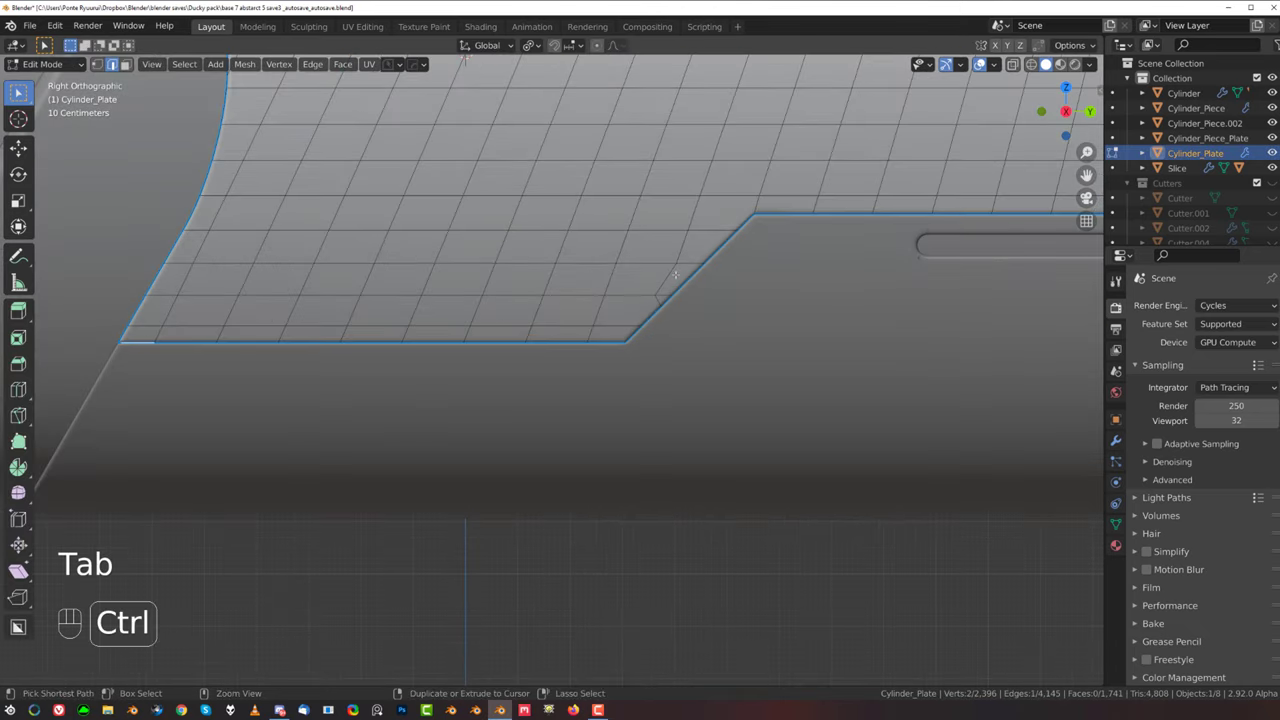
left_click(736, 216, "ctrl")
middle_click_drag(851, 240, 492, 294, "shift")
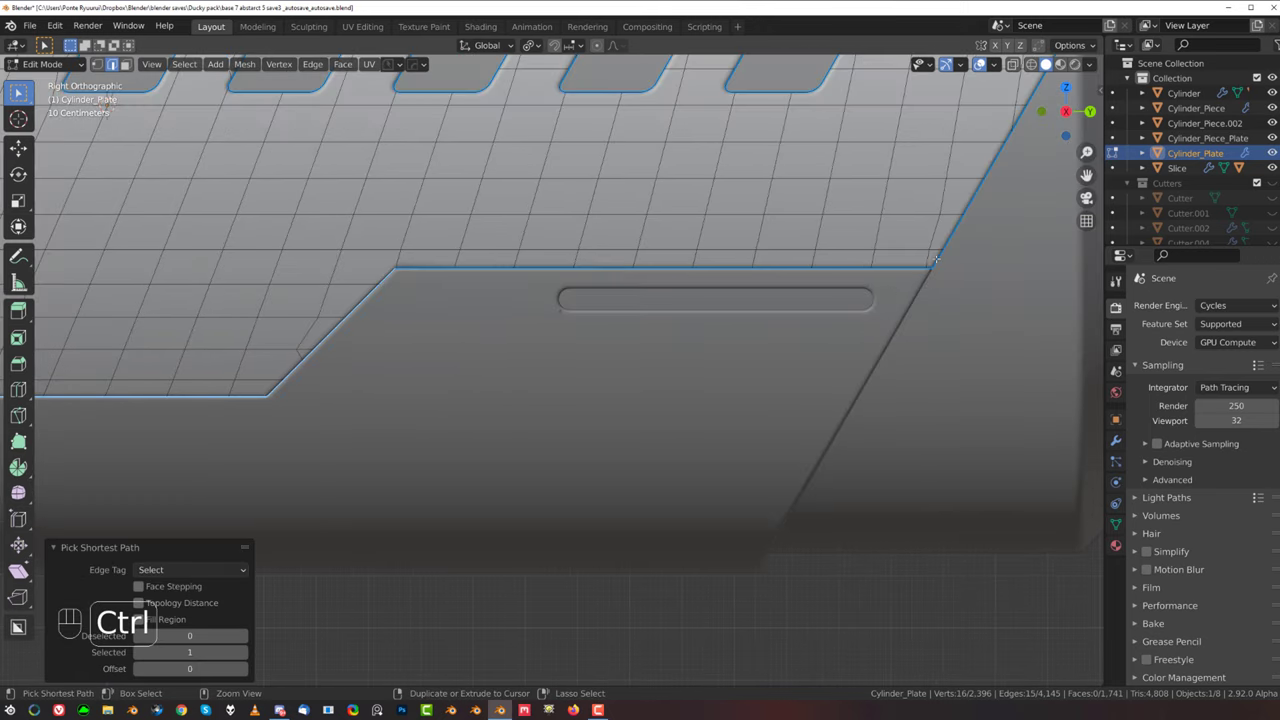
key("ctrl+z")
scroll(780, 316, "up", 3)
middle_click_drag(764, 314, 243, 424, "shift")
scroll(300, 405, "up", 6)
left_click(951, 166, "ctrl")
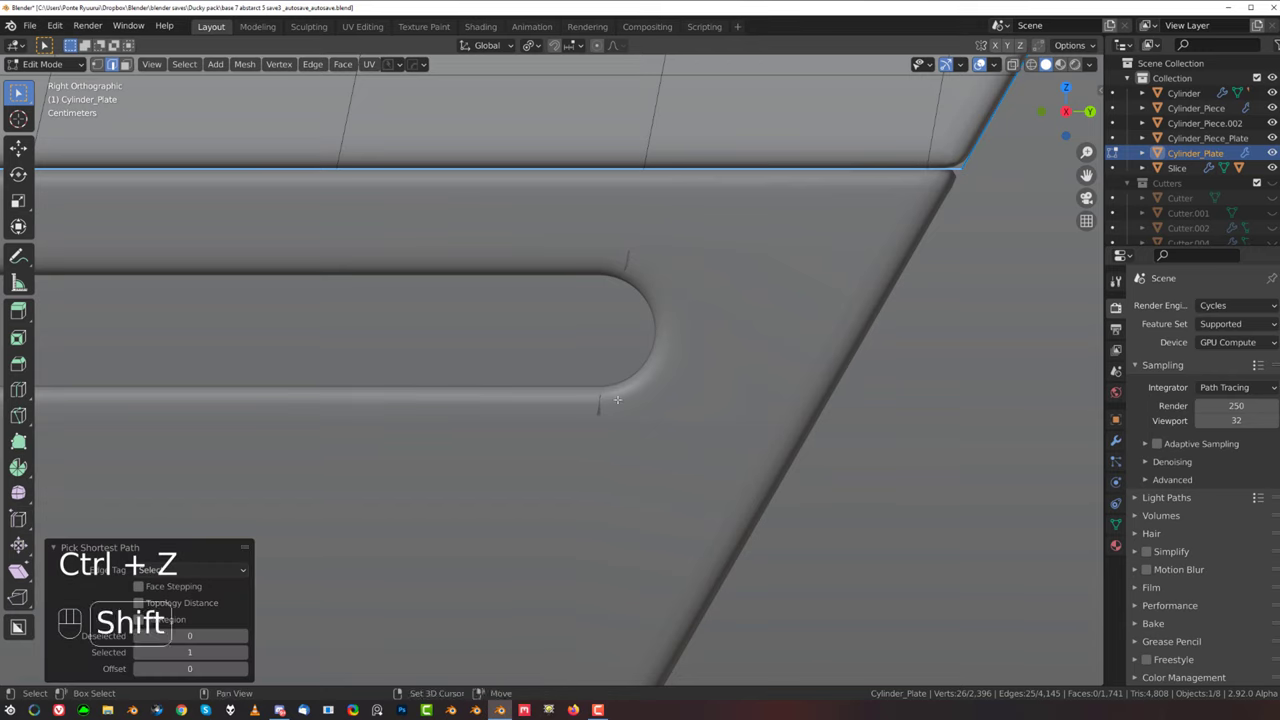
middle_click_drag(974, 236, 716, 402, "shift")
key("ctrl+b")
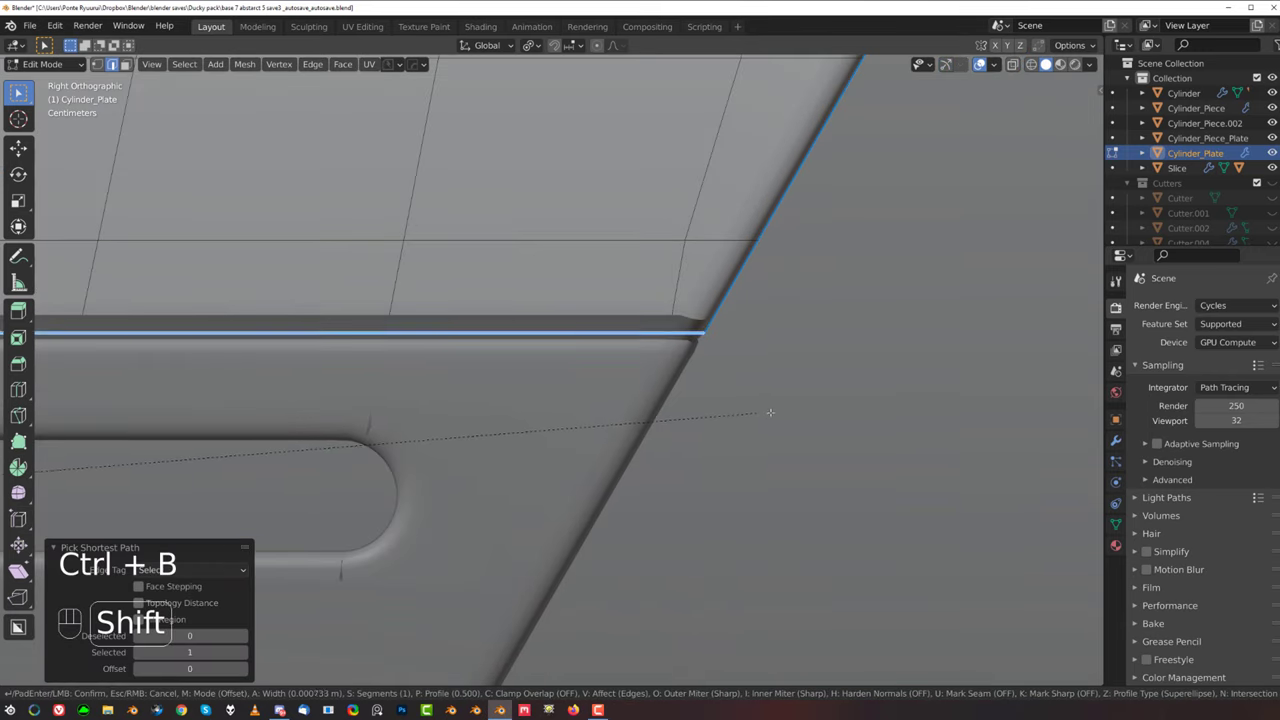
left_click(689, 374)
key("Tab")
Step: Adjust the slotted plate's bevel modifier to a width of about 0.003
key("q")
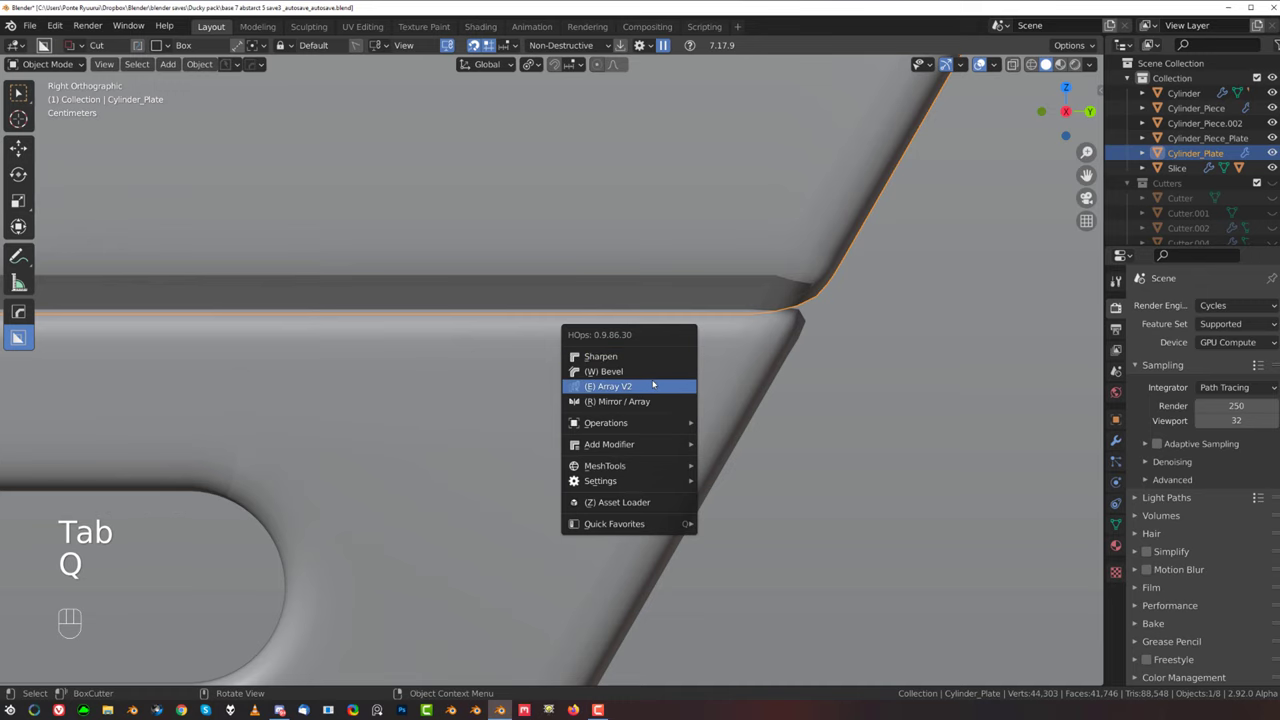
left_click(645, 376)
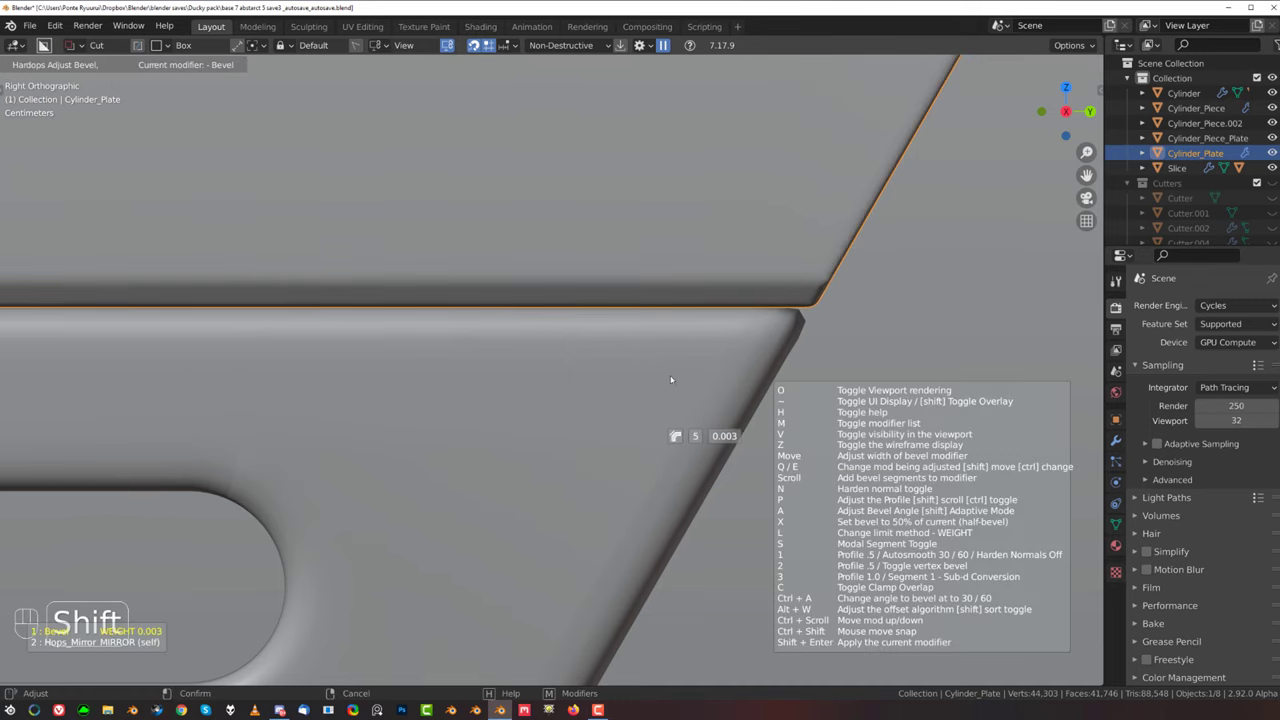
left_click(680, 379)
Step: Select the stepped lower panel and adjust the width of its bevel modifier
scroll(480, 402, "down", 3)
middle_click_drag(466, 402, 643, 356, "shift")
scroll(643, 356, "up", 2)
left_click(641, 356)
key("q")
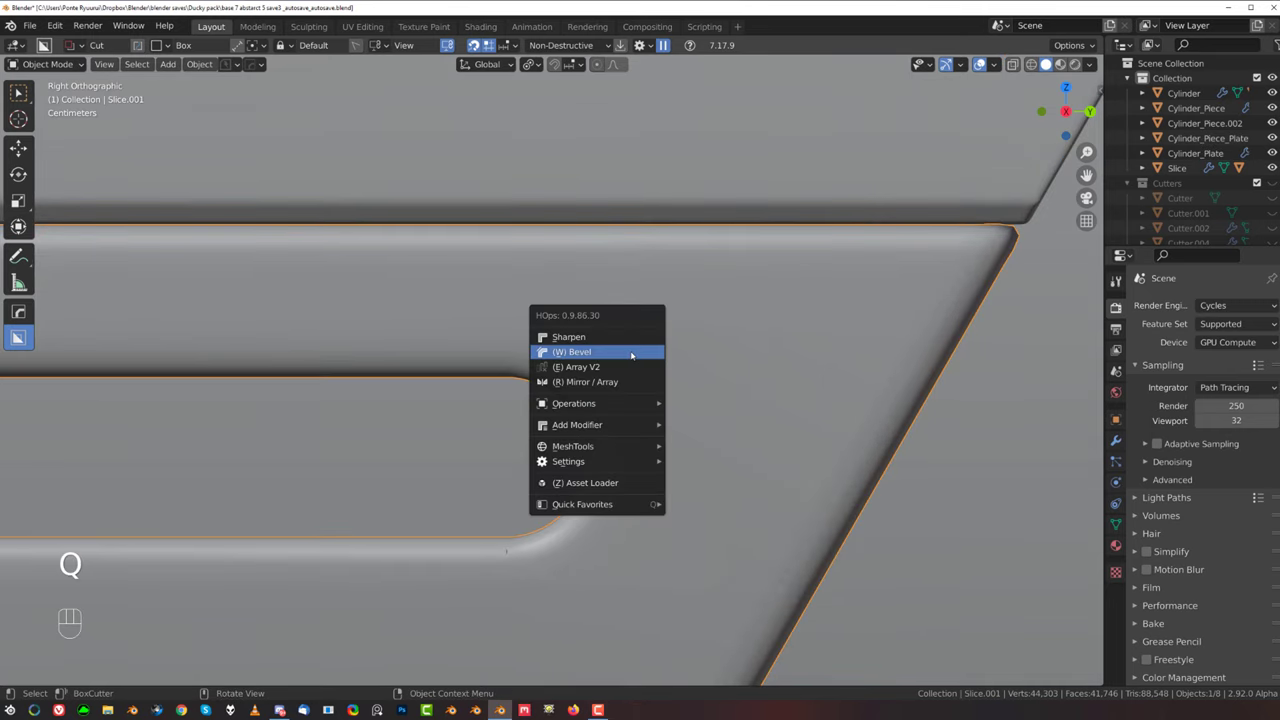
left_click(629, 355)
left_click(633, 361)
Step: Merge the stray vertex on the upper curve of the slot's end nearest the round cap into its neighbouring vertex
key("Tab")
left_click(395, 392)
scroll(478, 457, "up", 6)
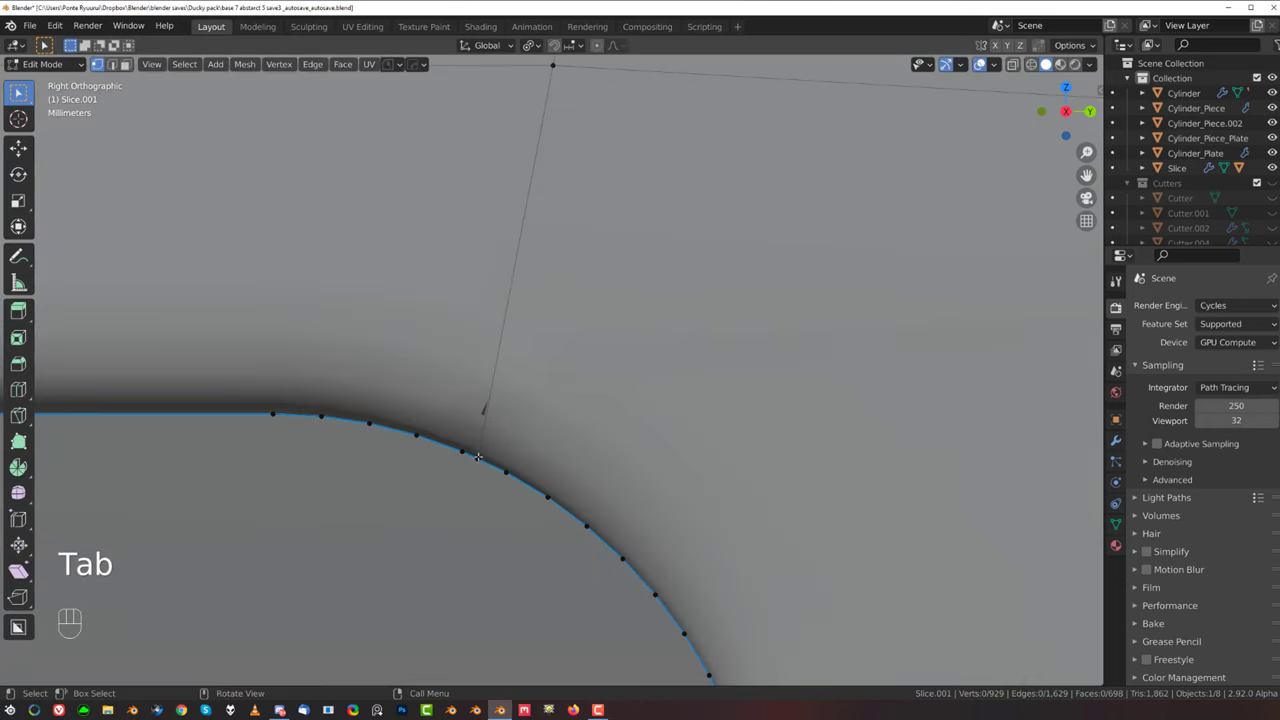
key("1")
scroll(500, 455, "down", 4)
middle_click_drag(534, 463, 548, 186, "shift")
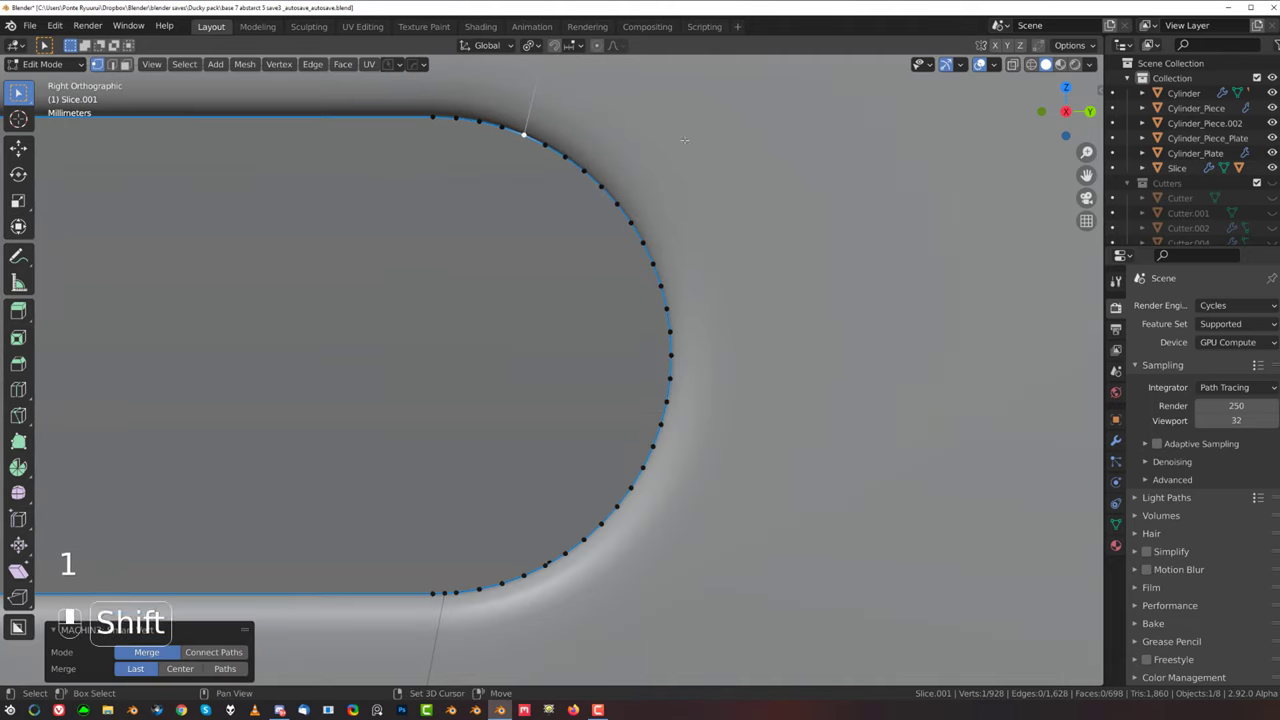
Step: Merge the extra vertex where the slot's lower edge meets the curve nearest the round cap
scroll(545, 195, "down", 2)
middle_click_drag(480, 520, 571, 302, "shift")
scroll(583, 307, "up", 3)
left_click(567, 258)
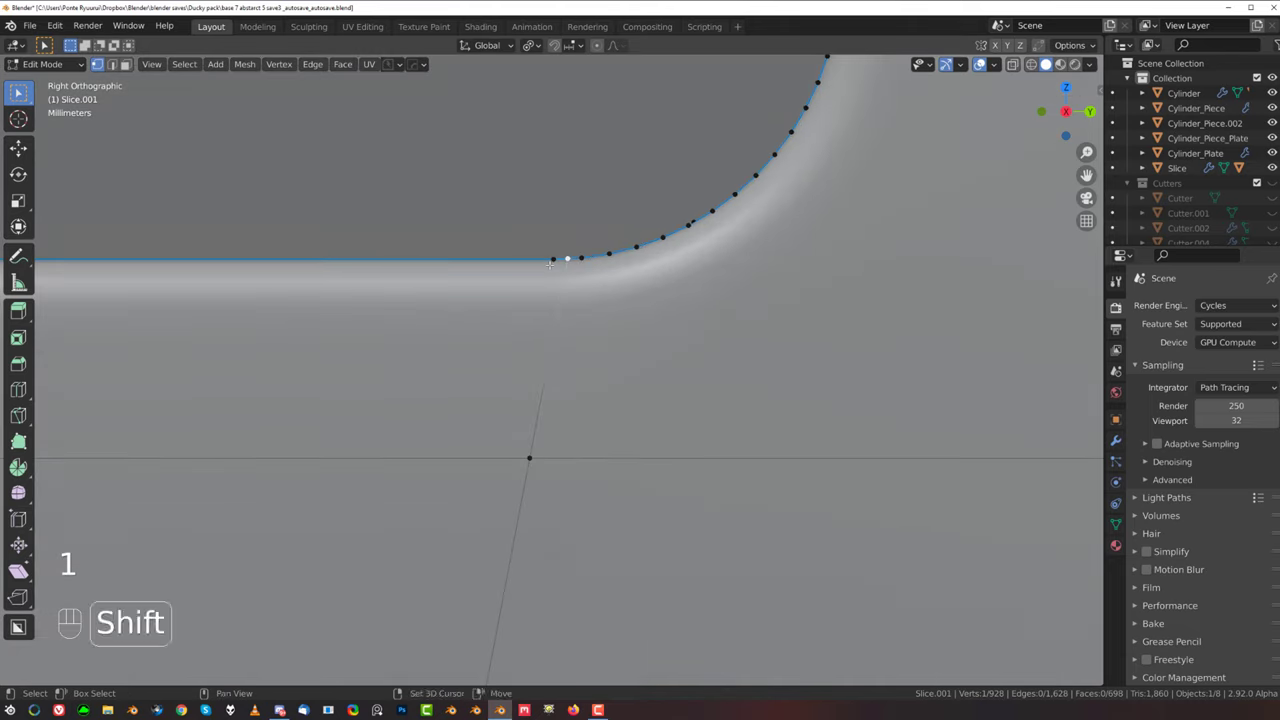
left_click(554, 259, "shift")
key("1")
Step: Merge the doubled vertices on the lower curve of the slot's opposite end, away from the round cap
scroll(520, 300, "down", 9)
middle_click_drag(58, 340, 1135, 312, "shift")
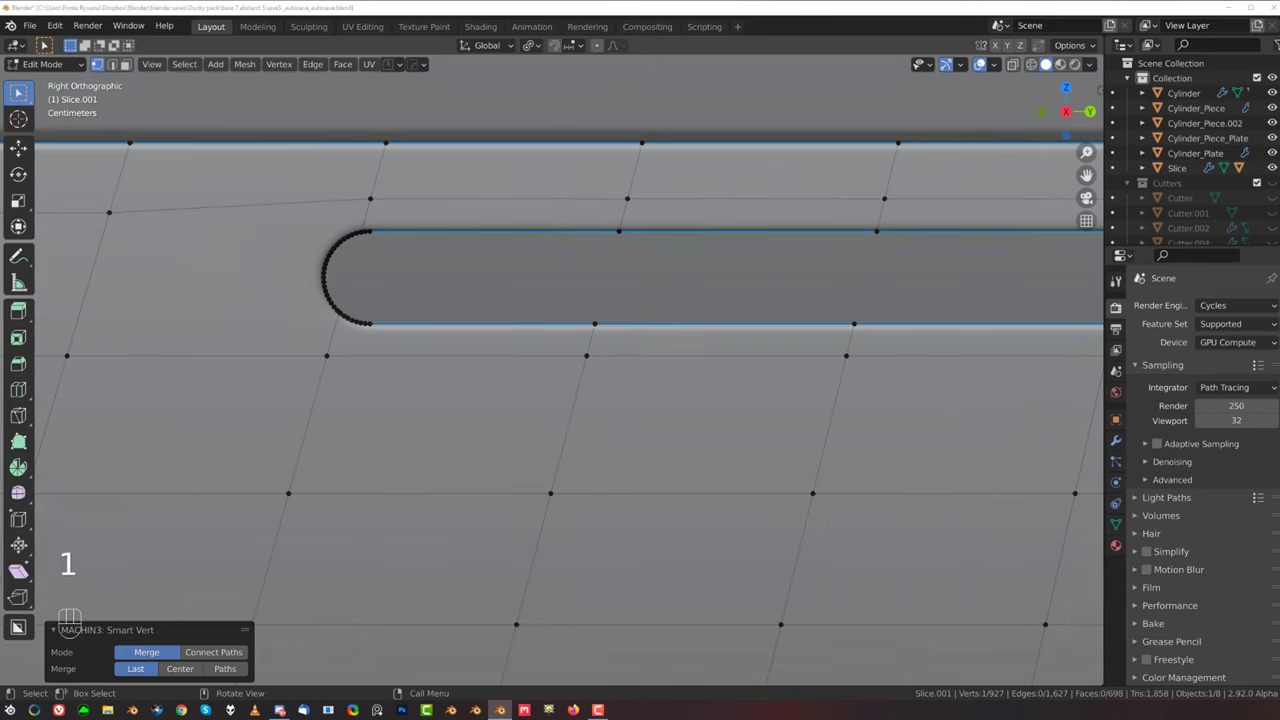
middle_click_drag(202, 210, 314, 209)
scroll(609, 429, "down", 7)
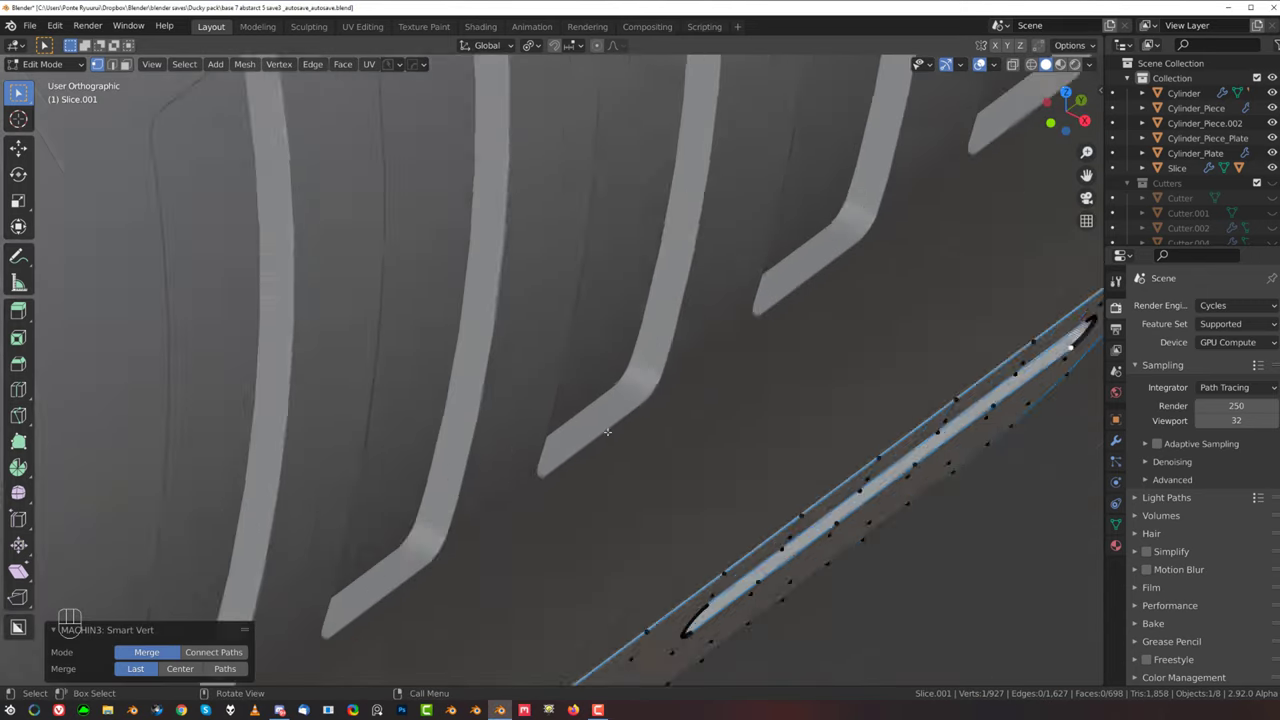
key("grave")
left_click(766, 463)
scroll(628, 418, "down", 4)
key("grave")
left_click(738, 428)
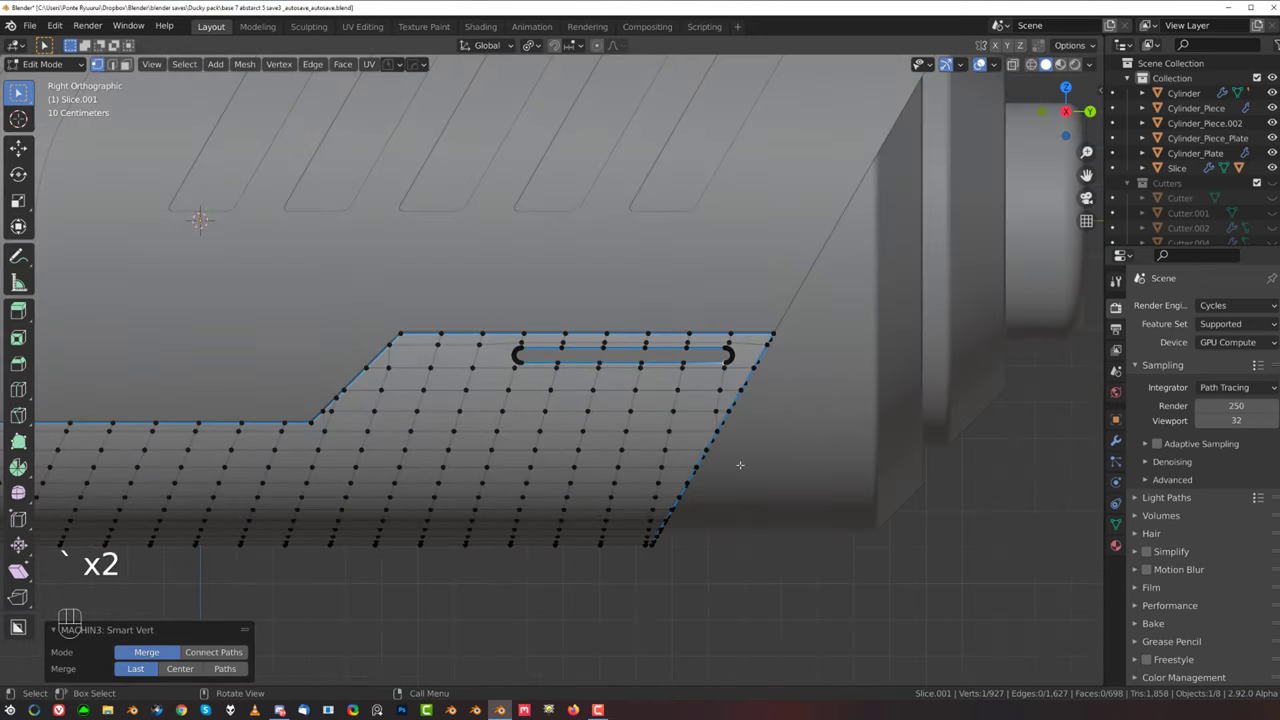
scroll(563, 372, "up", 14)
middle_click_drag(246, 253, 880, 412, "shift")
scroll(562, 361, "up", 5)
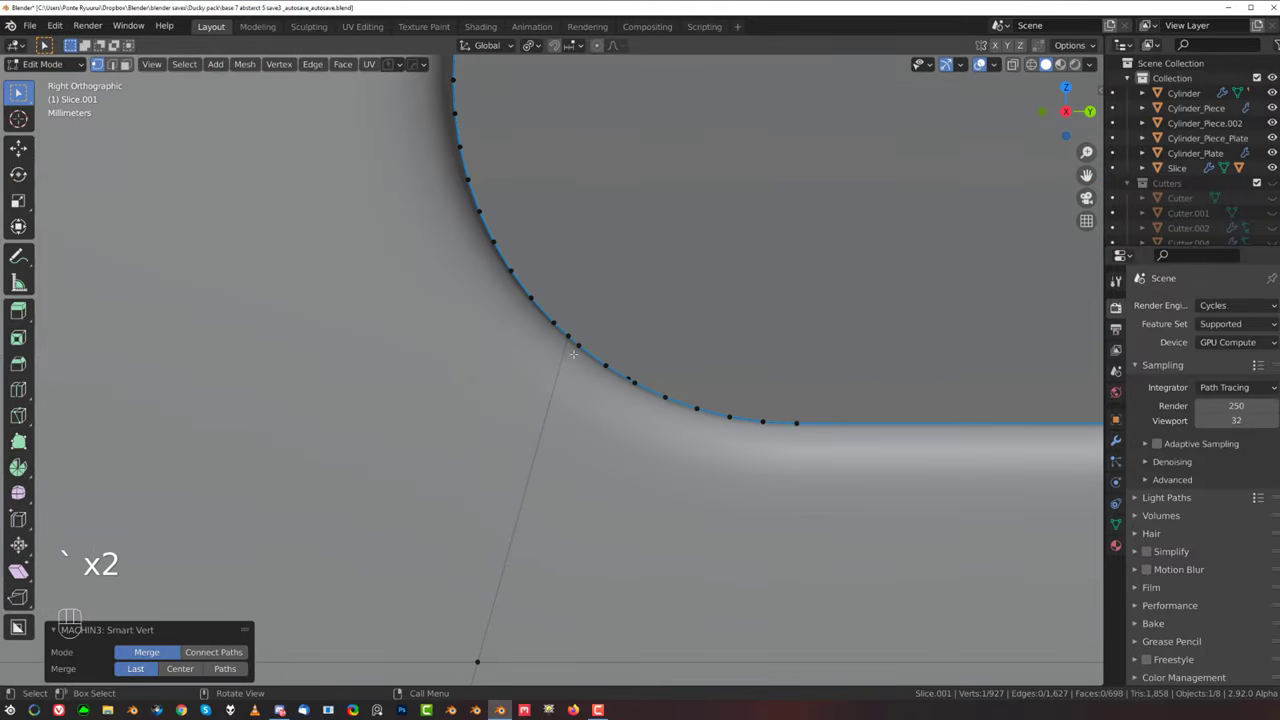
left_click(556, 324)
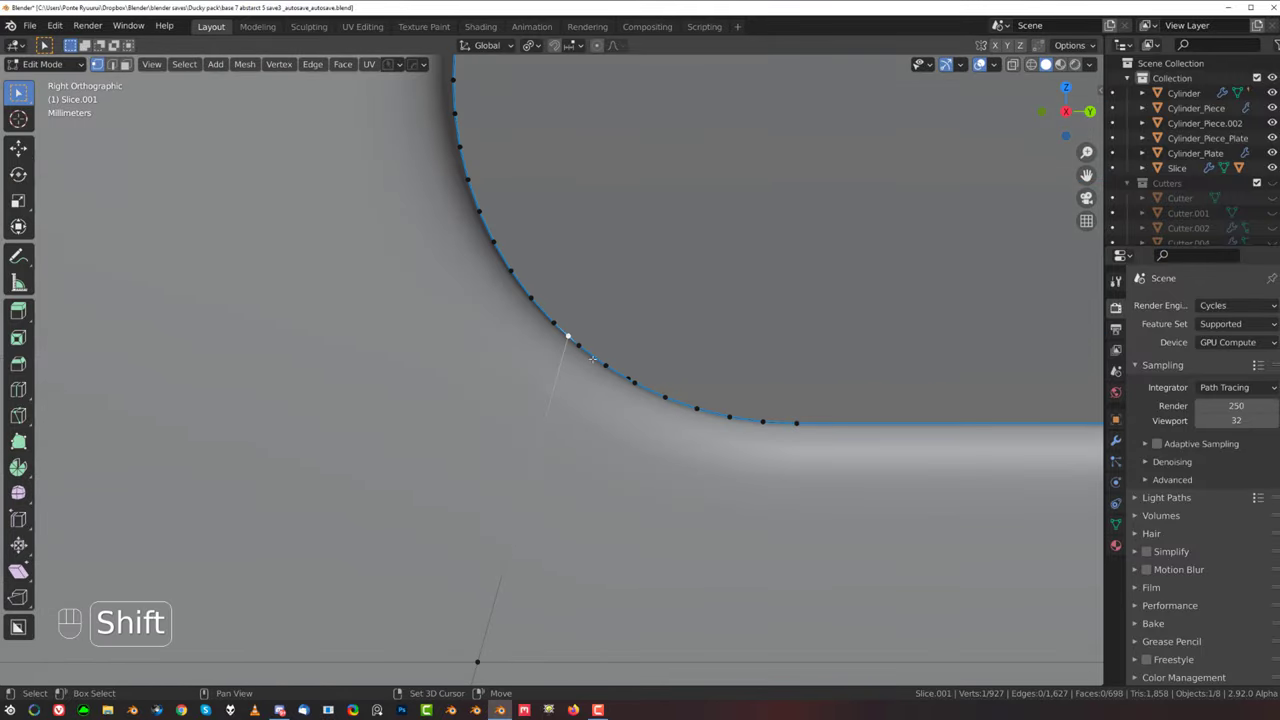
left_click(580, 348, "shift")
key("1")
scroll(590, 300, "down", 4)
scroll(580, 320, "up", 4)
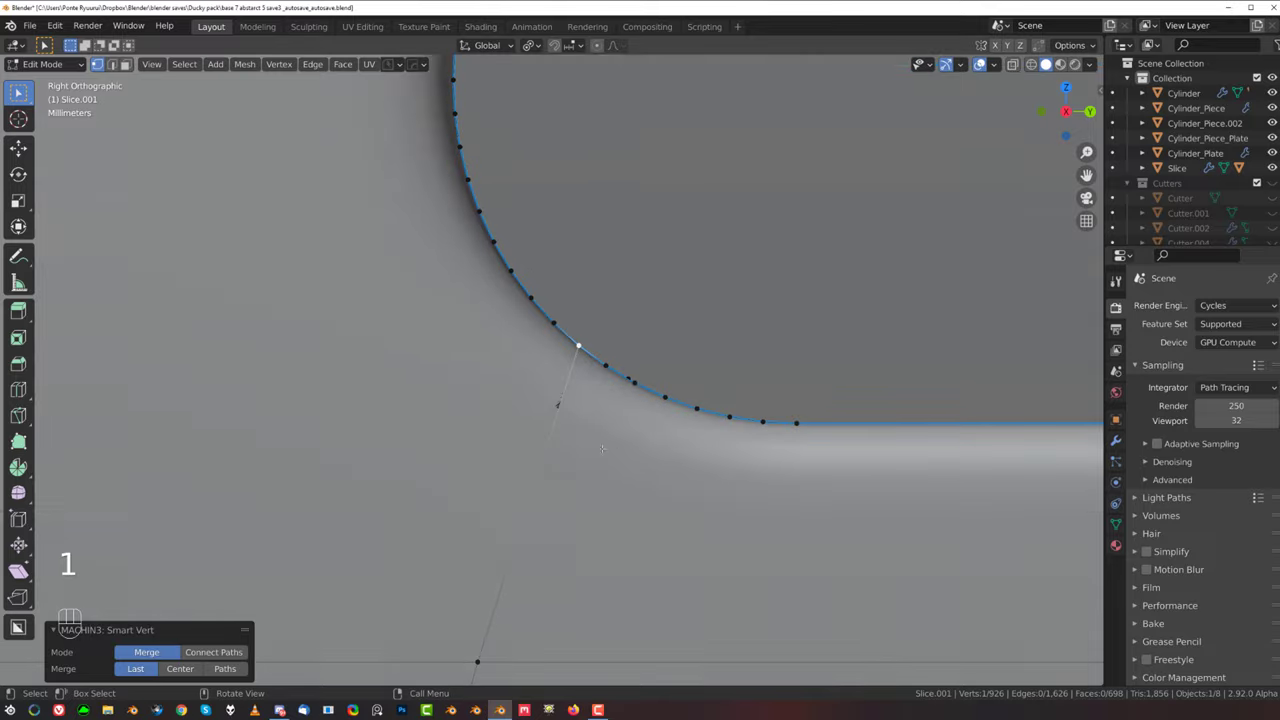
Step: Connect the merged curve vertex to the grid vertex below it with a new edge and dissolve the redundant edge beside it
scroll(472, 578, "down", 3)
left_click(509, 538)
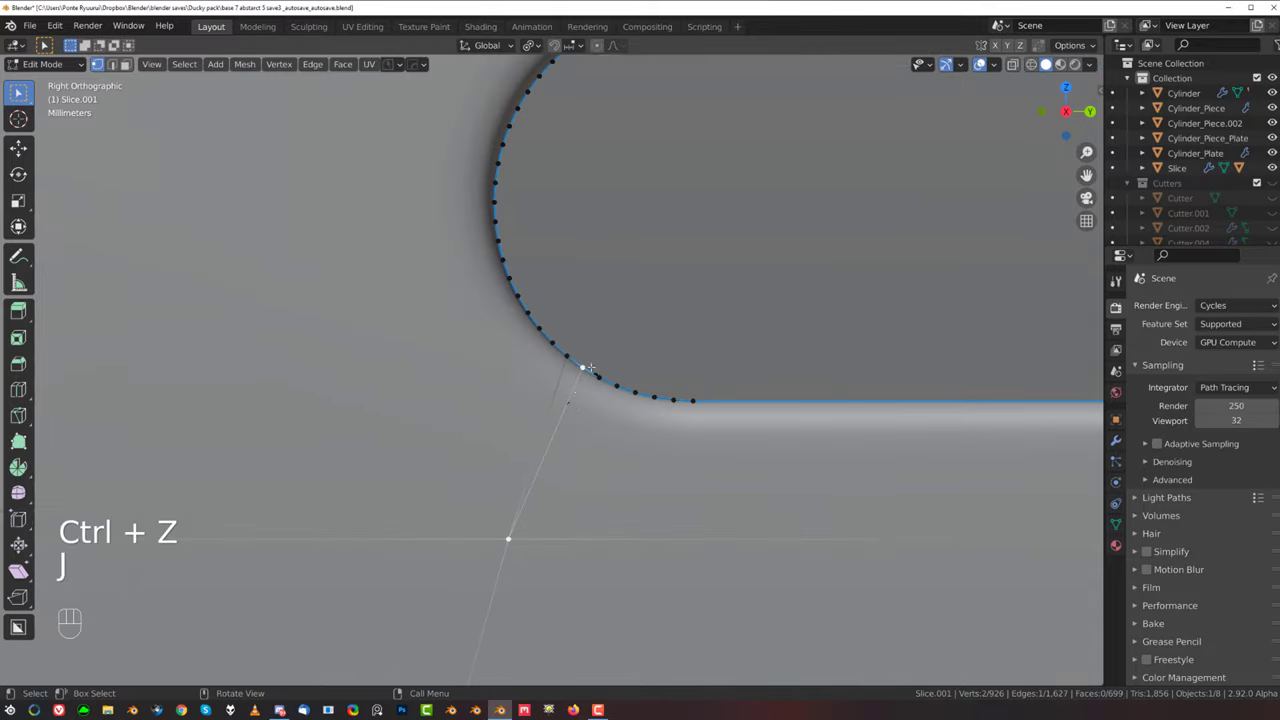
key("Tab")
left_click(557, 409)
key("x")
left_click(556, 409)
scroll(612, 264, "down", 4)
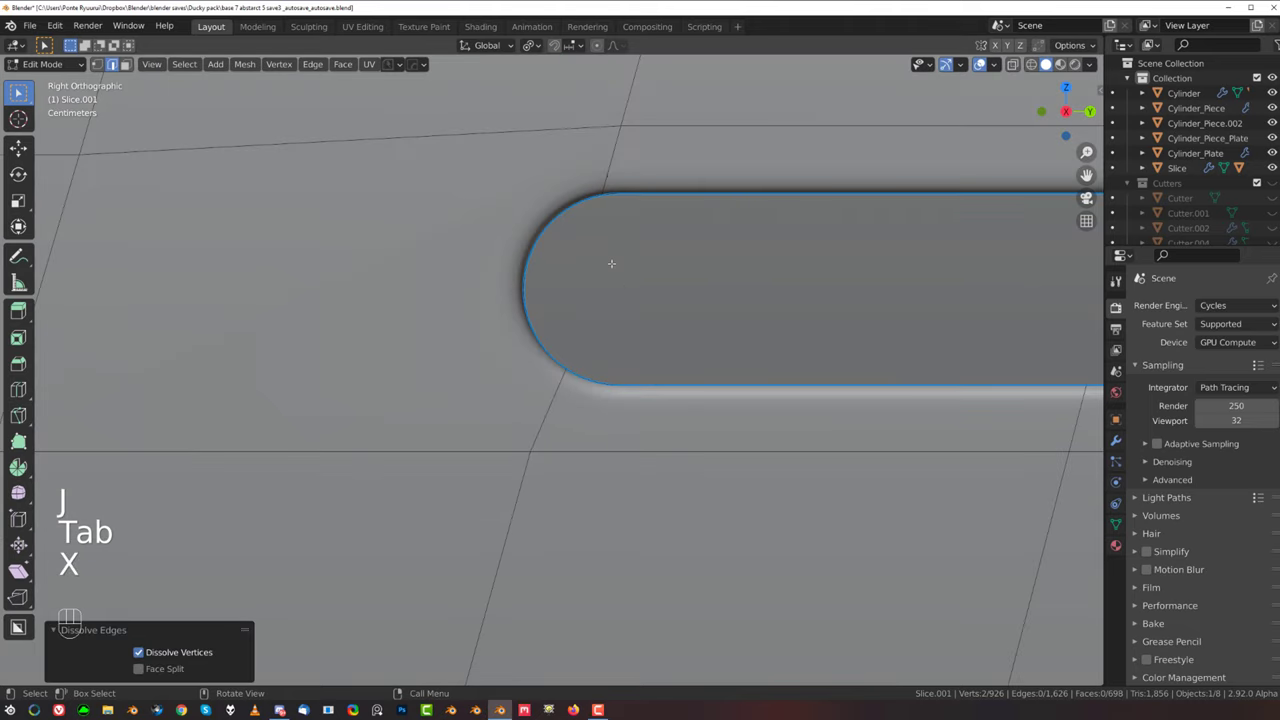
Step: Connect the grid vertex above the slot's end away from the round cap to the start of its straight upper edge and dissolve the old edge
middle_click_drag(612, 264, 530, 452, "shift")
scroll(515, 360, "up", 5)
key("Tab")
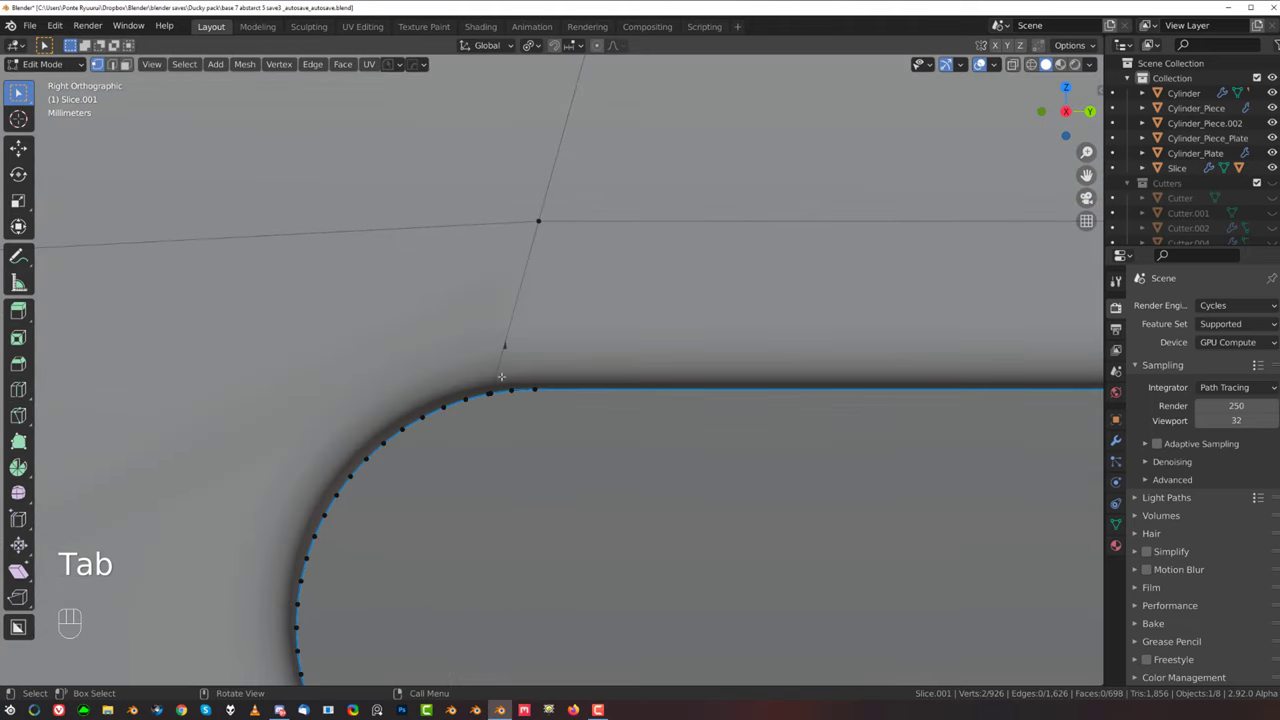
key("z")
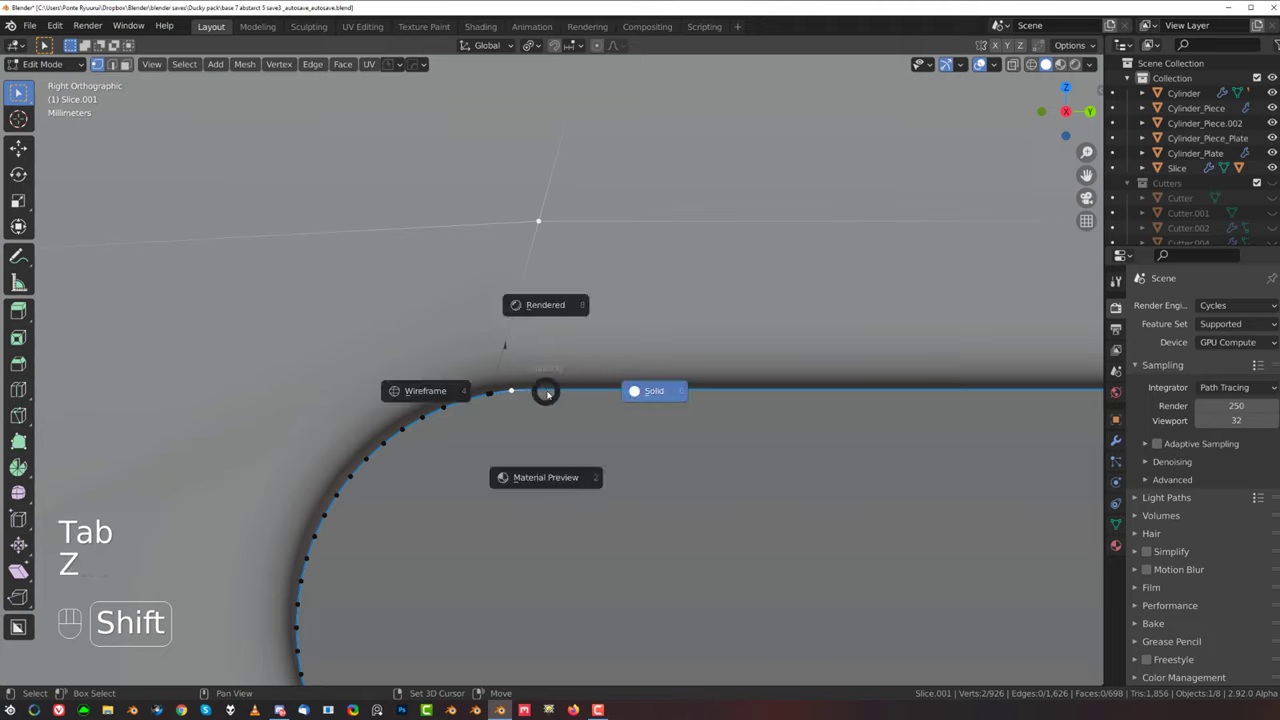
key("ctrl+z")
left_click(535, 390, "shift")
key("Tab")
key("x")
left_click(511, 327)
scroll(511, 327, "down", 4)
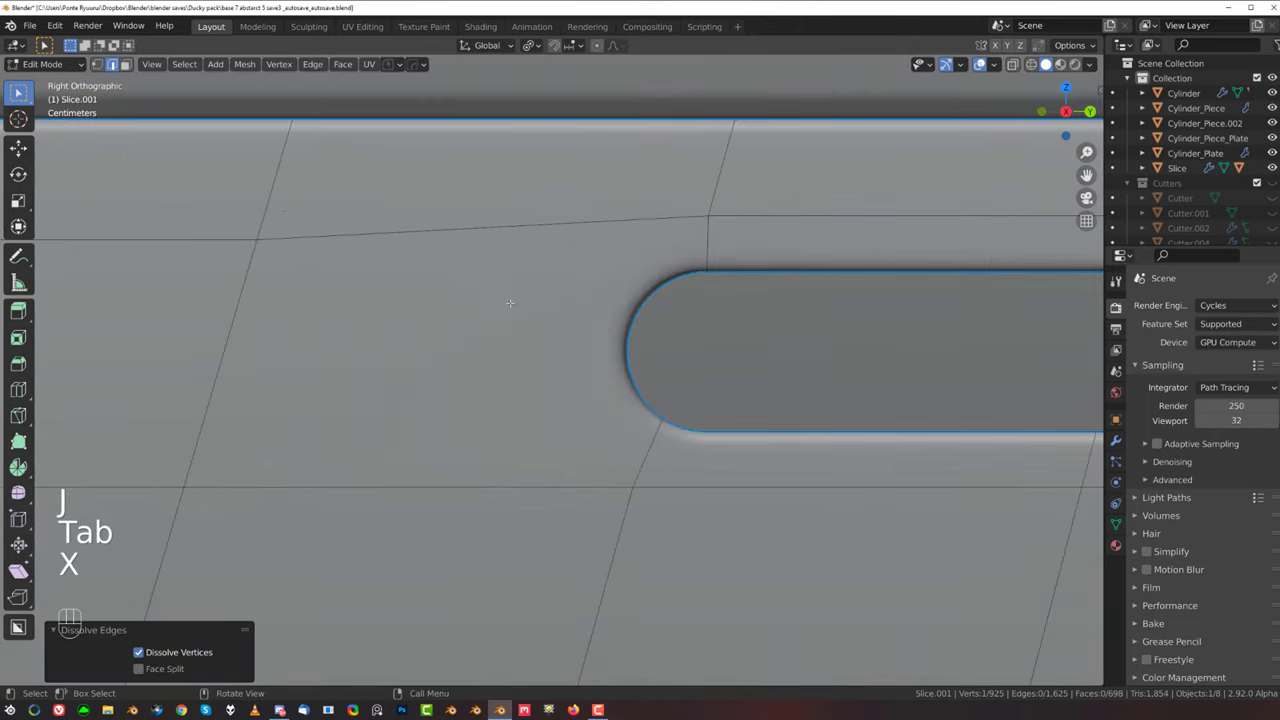
Step: Add a centred loop cut in the grid column beside the slot's end and extend it with the Knife to the panel's upper edge
scroll(481, 360, "down", 8)
key("ctrl+r")
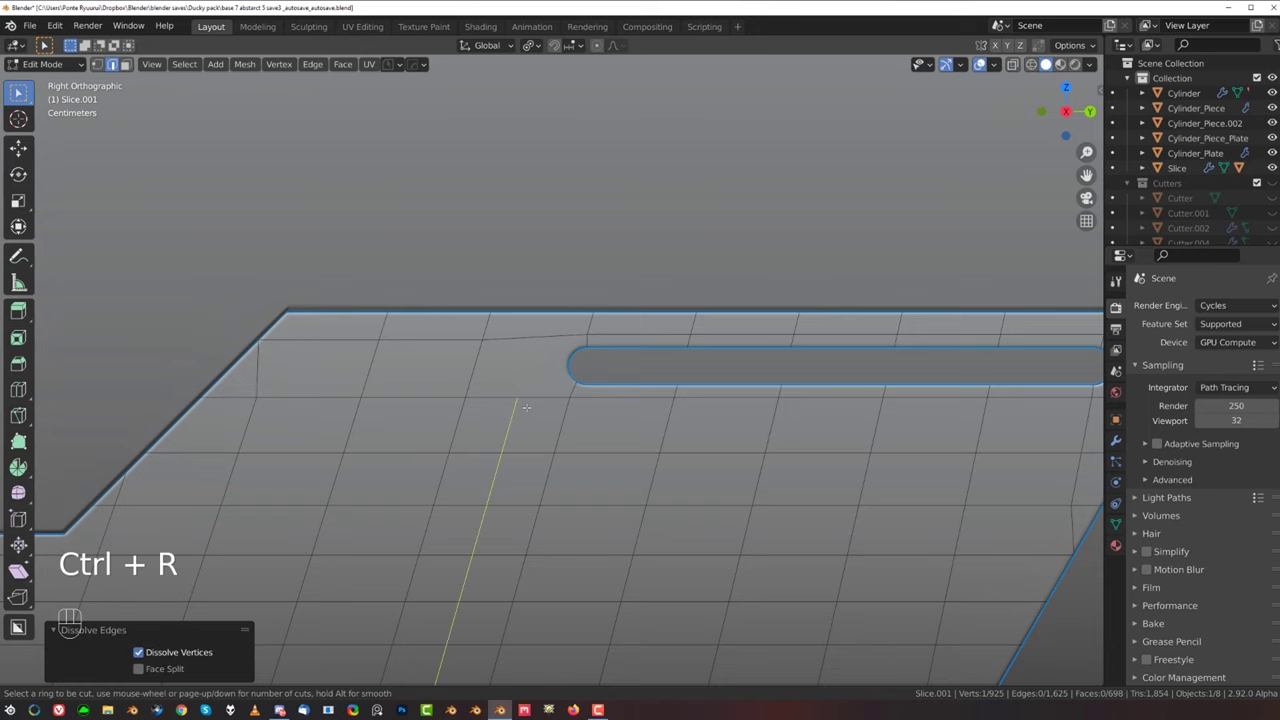
left_click(524, 408)
right_click(524, 410)
scroll(523, 410, "up", 4)
key("j")
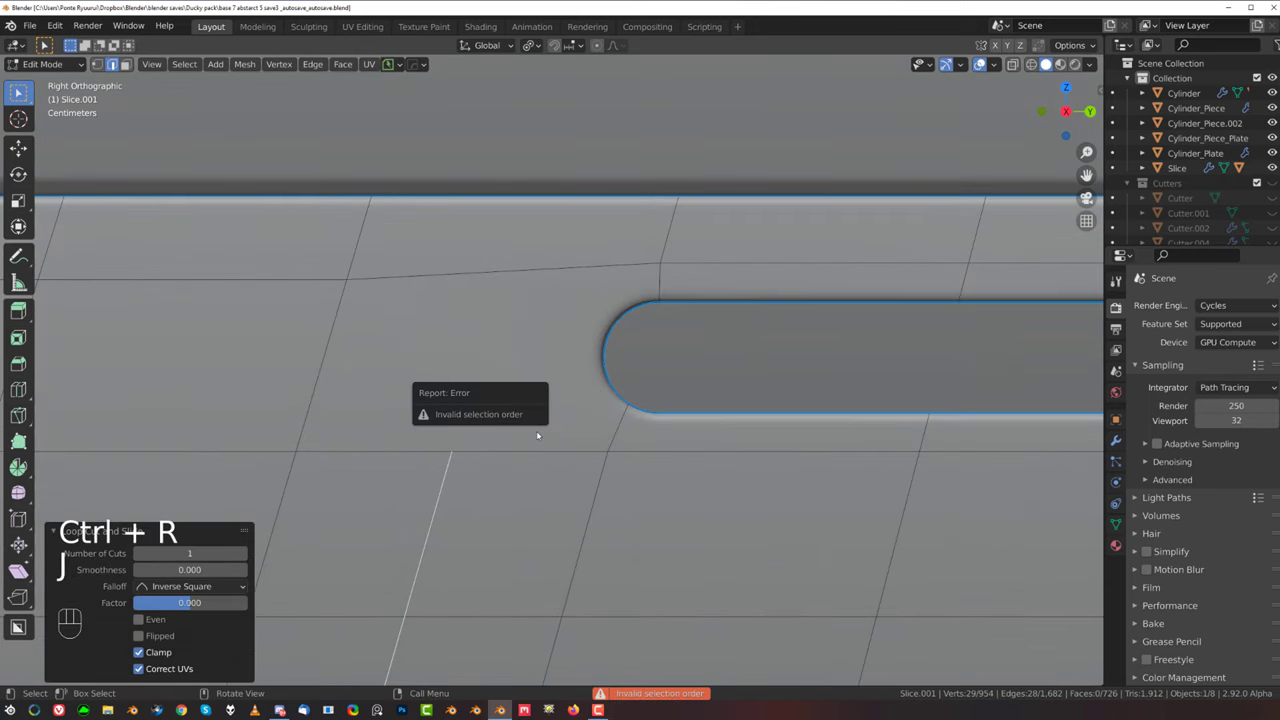
key("k")
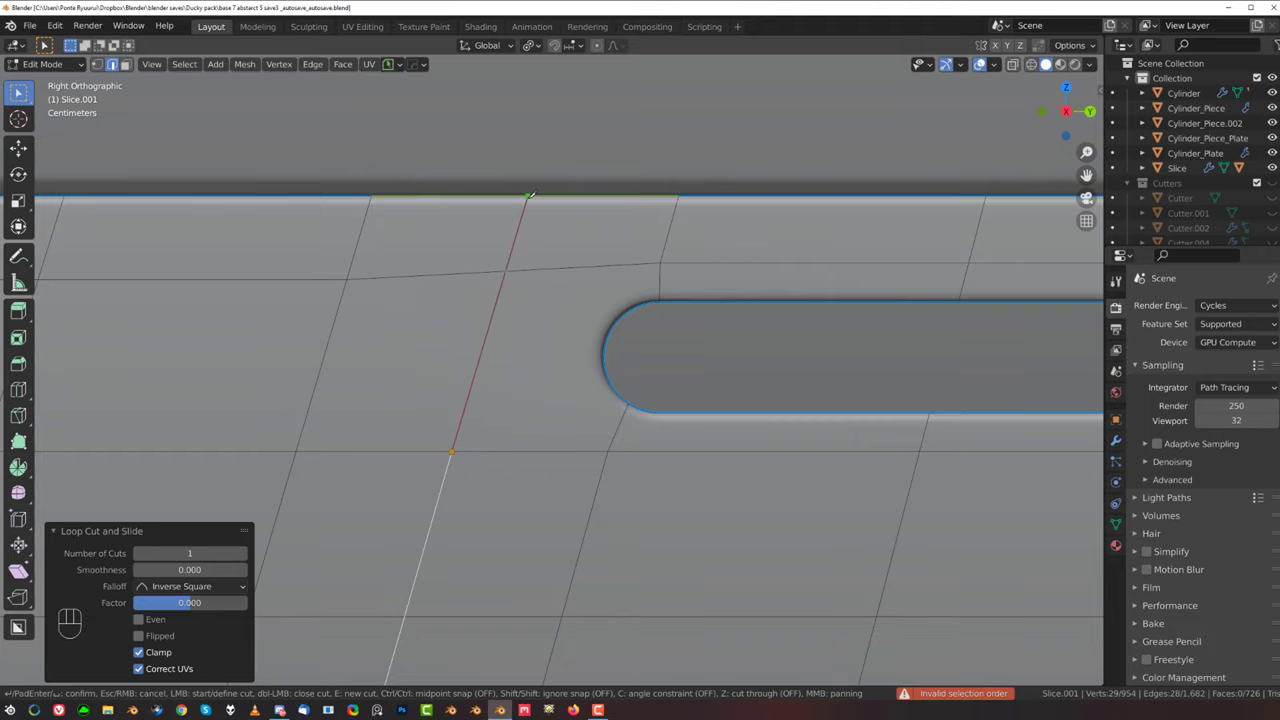
key("space")
scroll(589, 420, "down", 2)
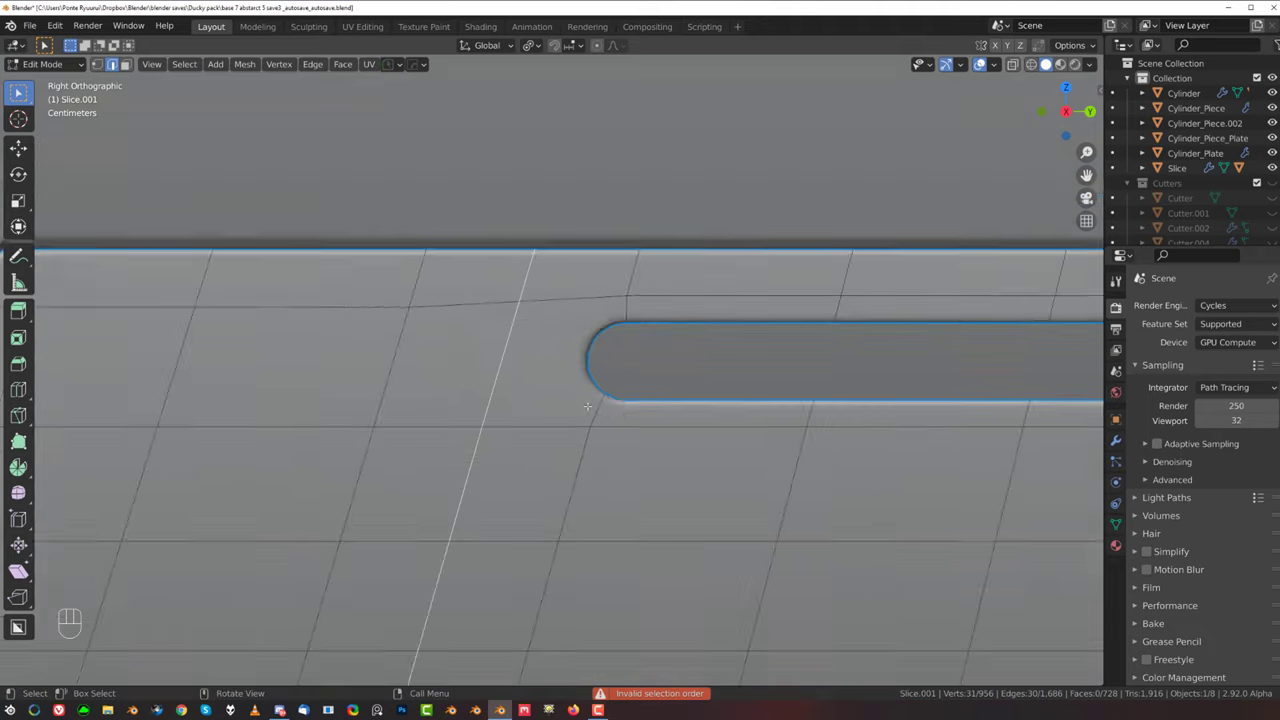
Step: Leave mesh editing and mirror the slotted stepped panel onto the cylinder's opposite side
key("Tab")
scroll(630, 375, "up", 2)
scroll(648, 390, "down", 6)
scroll(650, 458, "down", 7)
middle_click_drag(617, 449, 514, 451)
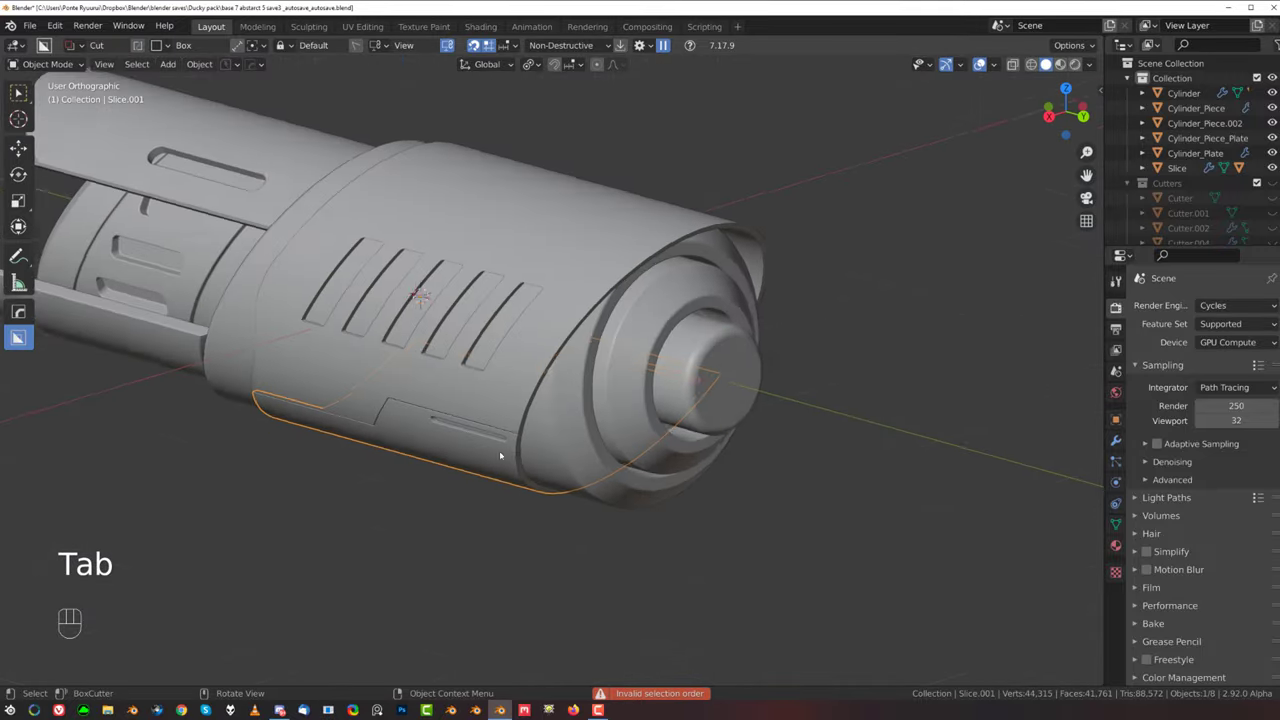
scroll(500, 453, "down", 1)
key("alt+x")
left_click(370, 345)
mouse_move(485, 345)
middle_mouse_down()
mouse_move(400, 335)
mouse_move(655, 341)
middle_mouse_up()
scroll(537, 380, "down", 3)
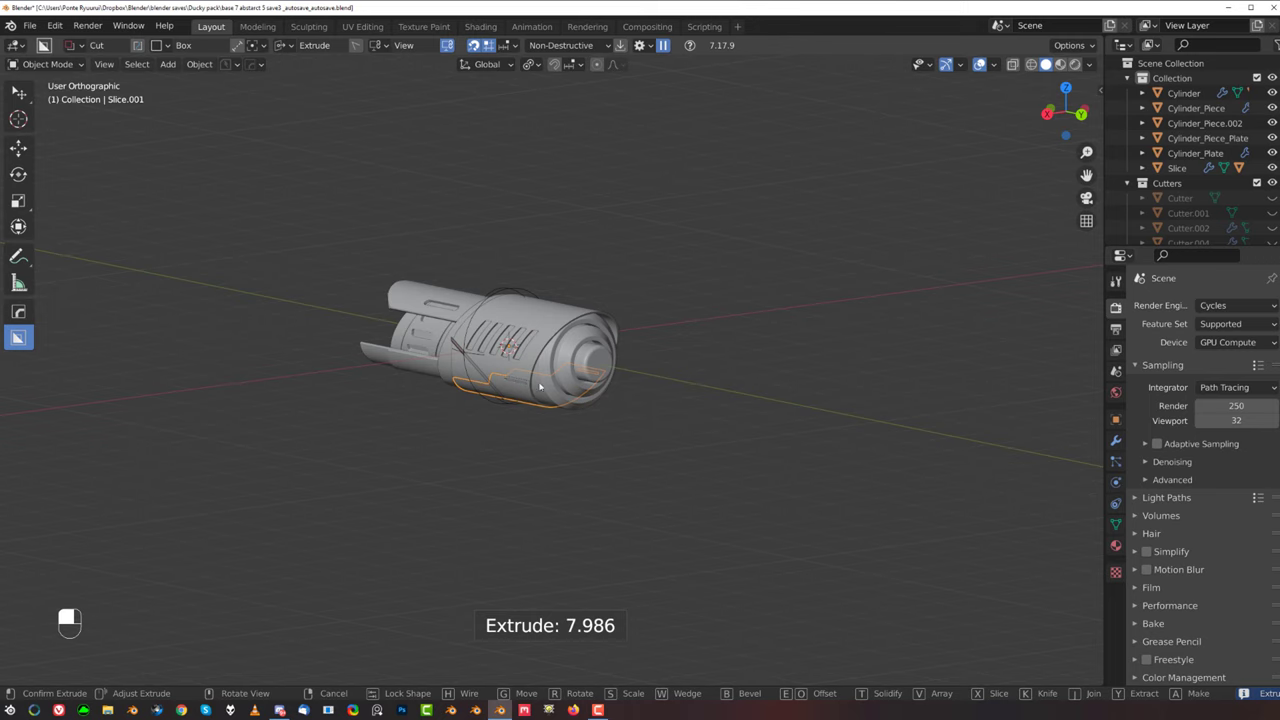
right_click(520, 385)
key("shift+2")
key("grave")
scroll(680, 436, "up", 2)
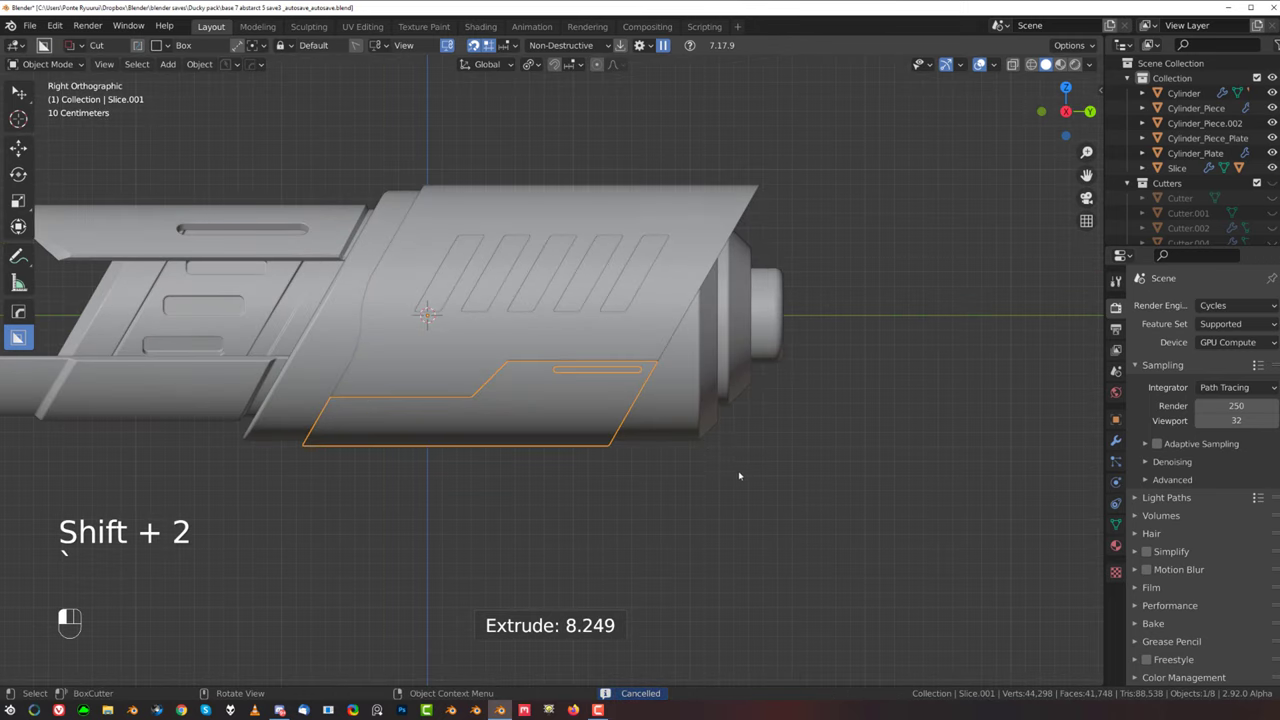
left_click_drag(738, 475, 571, 503)
right_click(872, 401)
left_click(797, 370)
Step: Move the radial empty into the Cutters collection and hide that collection
scroll(682, 428, "up", 6)
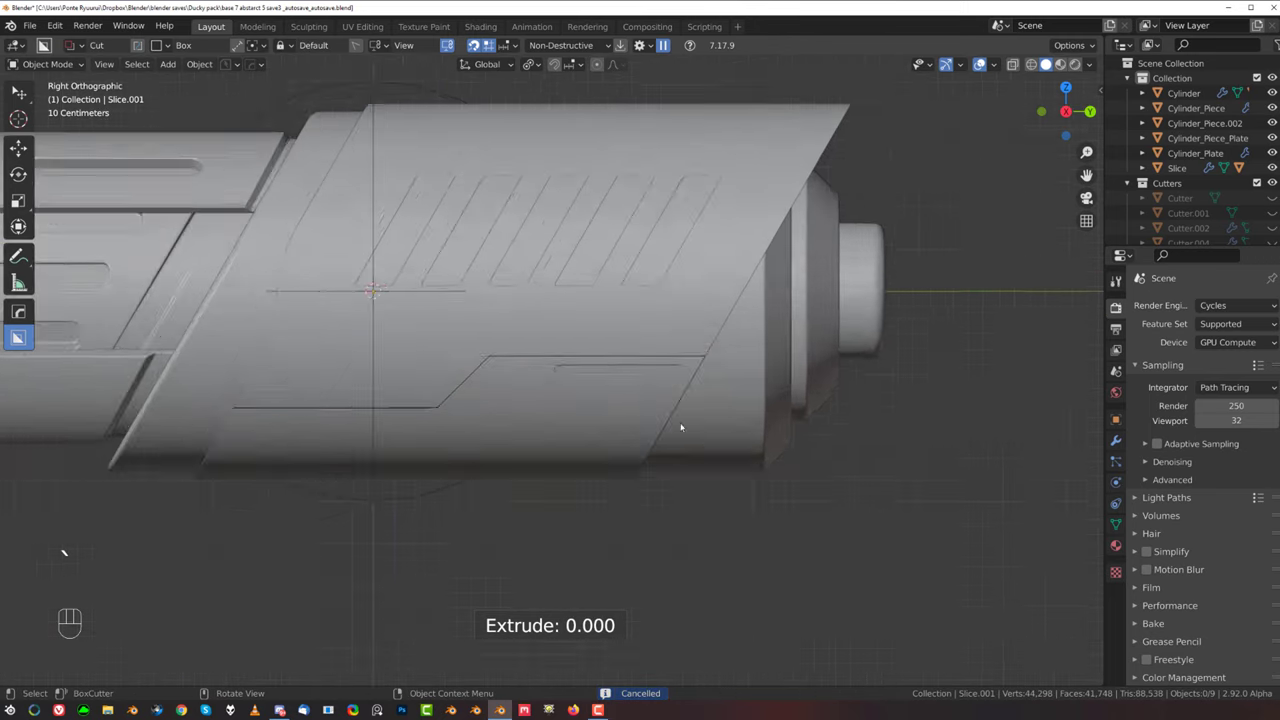
middle_click_drag(381, 366, 509, 338, "shift")
scroll(350, 428, "down", 5)
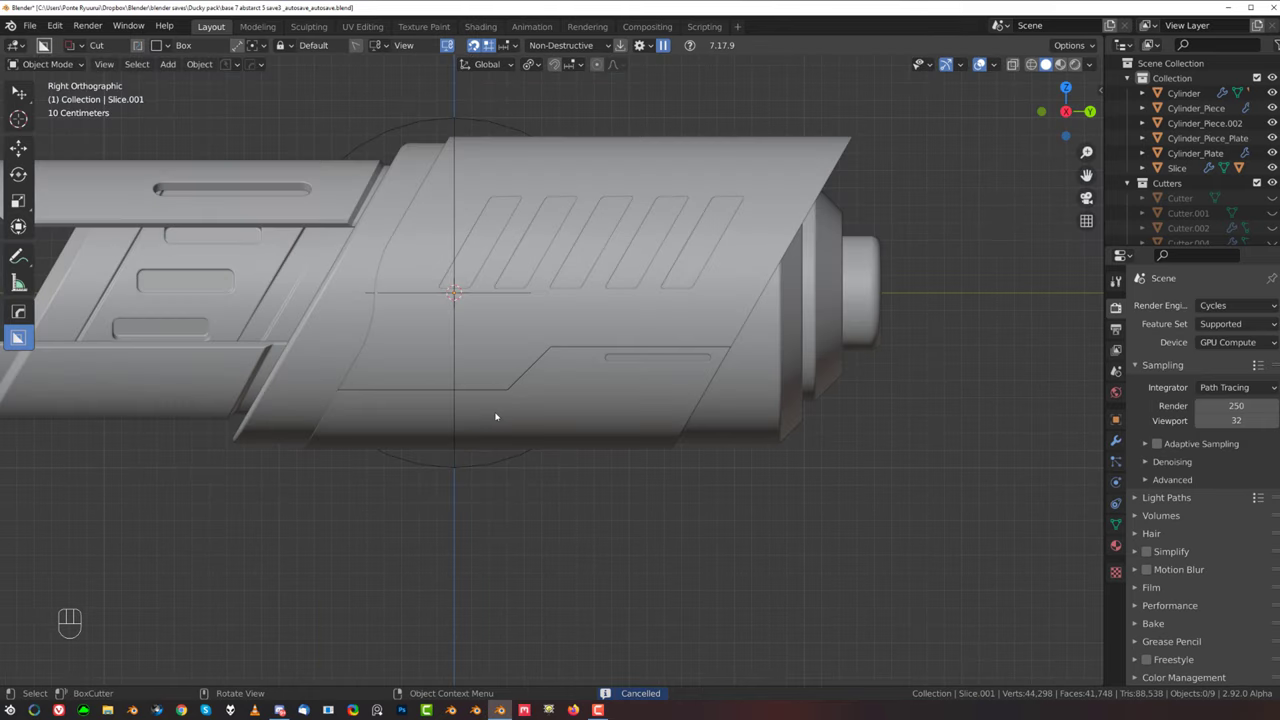
middle_click_drag(497, 413, 576, 427, "shift")
left_click(558, 151)
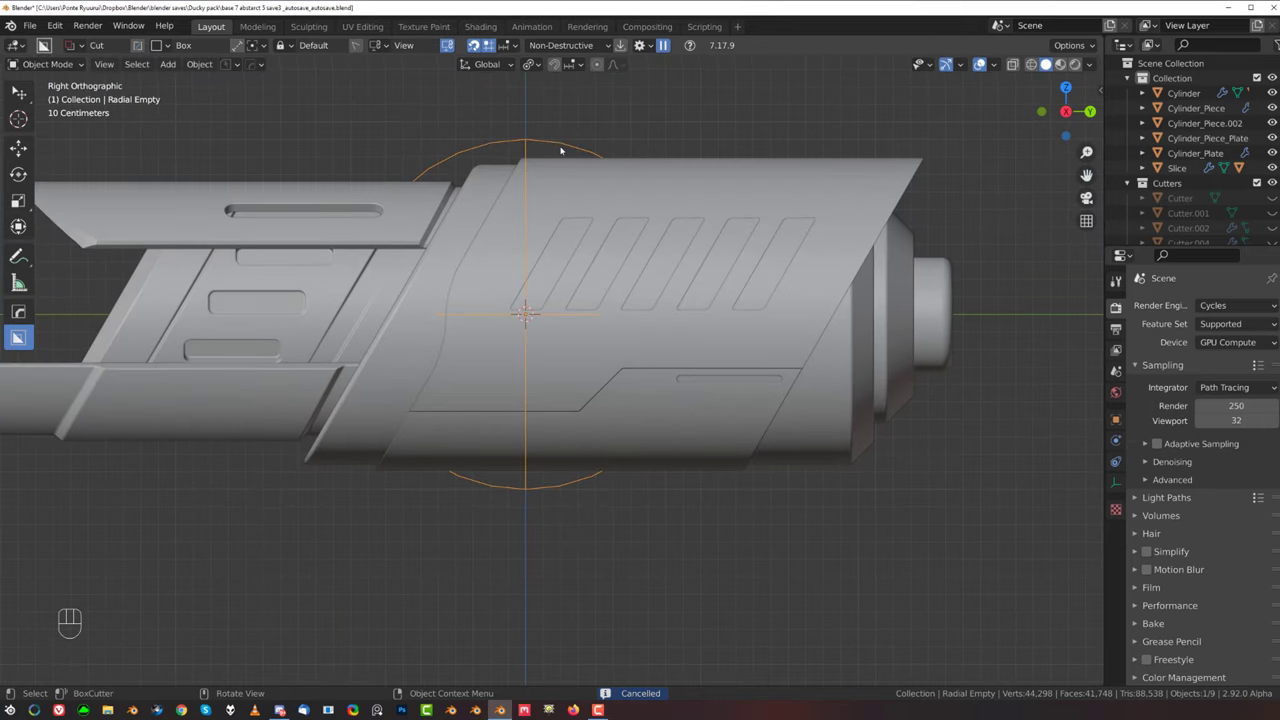
key("m")
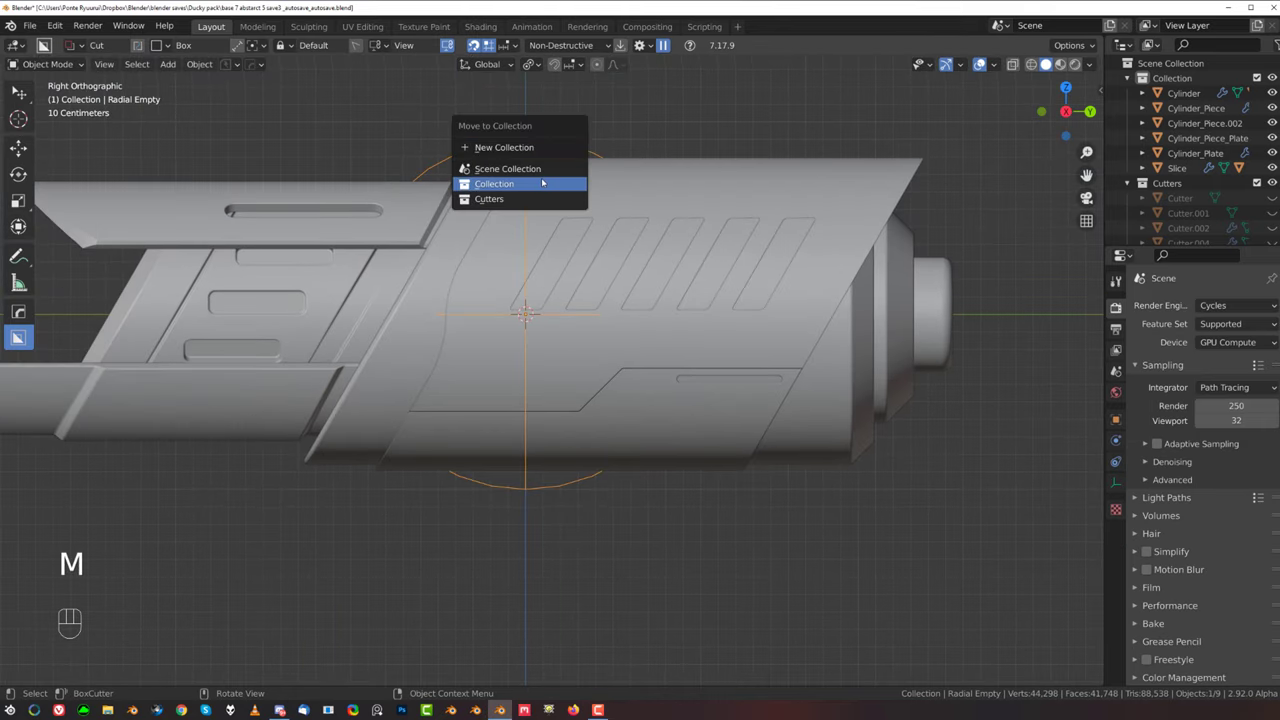
left_click(543, 199)
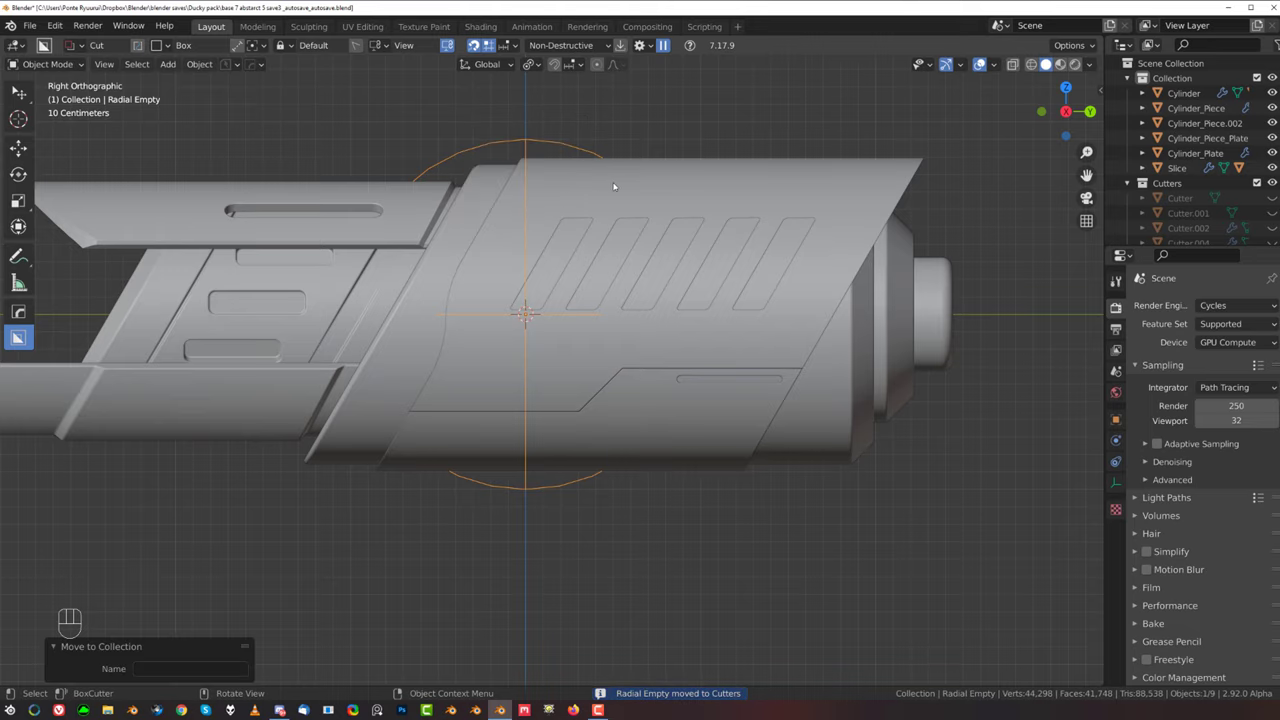
key("shift+2")
Step: Examine the whole model in perspective and from the right side view
scroll(640, 265, "down", 5)
middle_click_drag(643, 277, 524, 342)
key("KP_5")
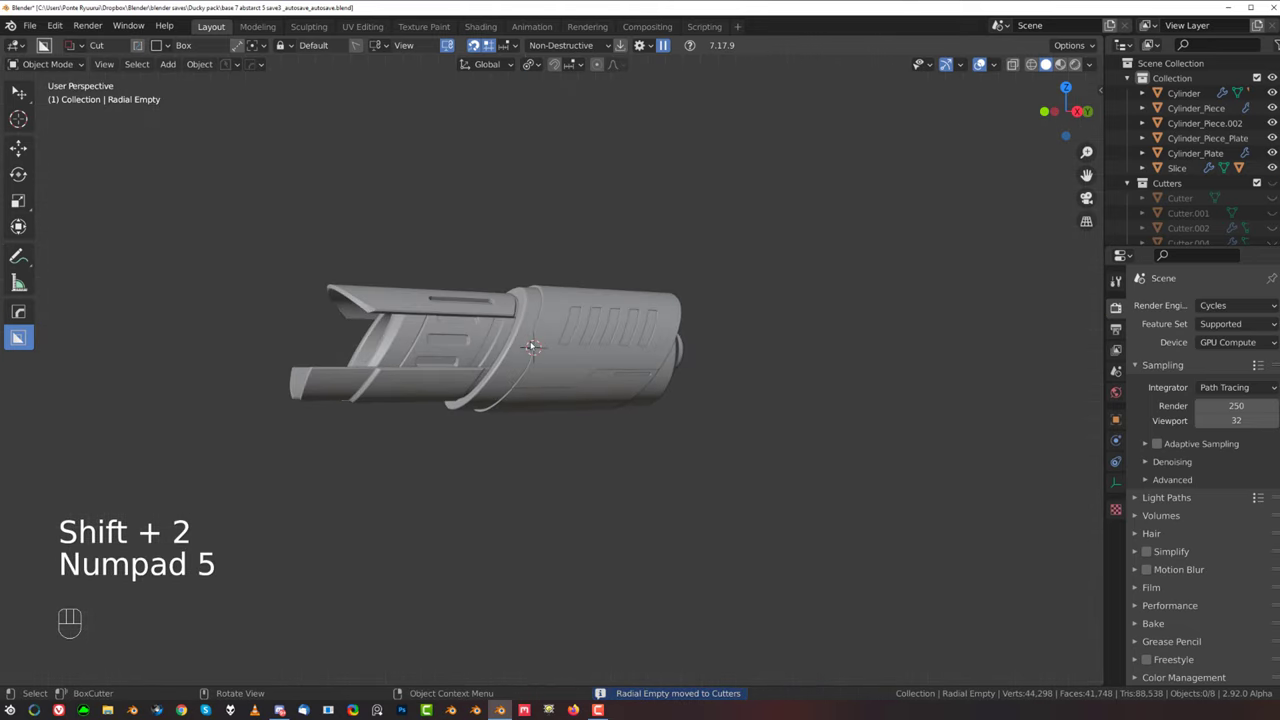
scroll(524, 342, "up", 3)
middle_click_drag(471, 391, 594, 366)
key("grave")
key("KP_5")
scroll(503, 433, "up", 3)
scroll(590, 370, "up", 2)
Step: Select the stepped lower panel, switch the BoxCutter shape to Ngon and hide the Cutters collection again
left_click(483, 398)
scroll(486, 400, "down", 2)
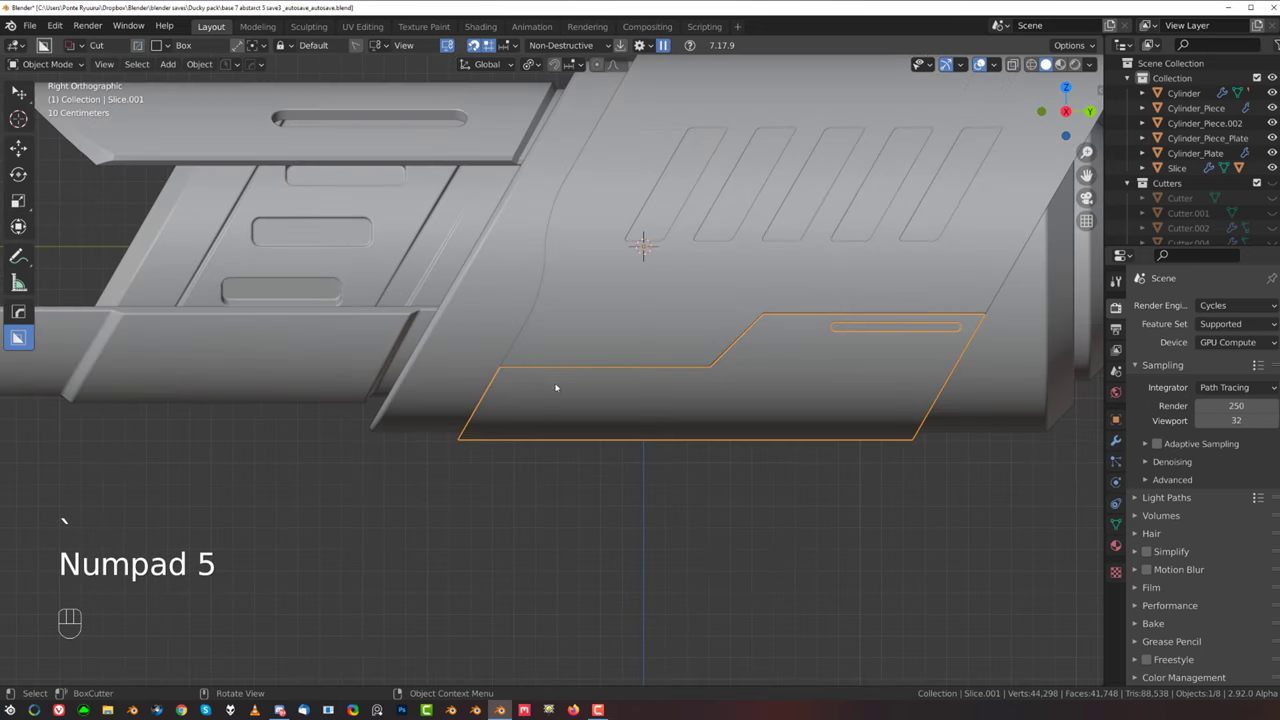
left_click_drag(537, 335, 444, 486)
right_click(446, 479)
key("d")
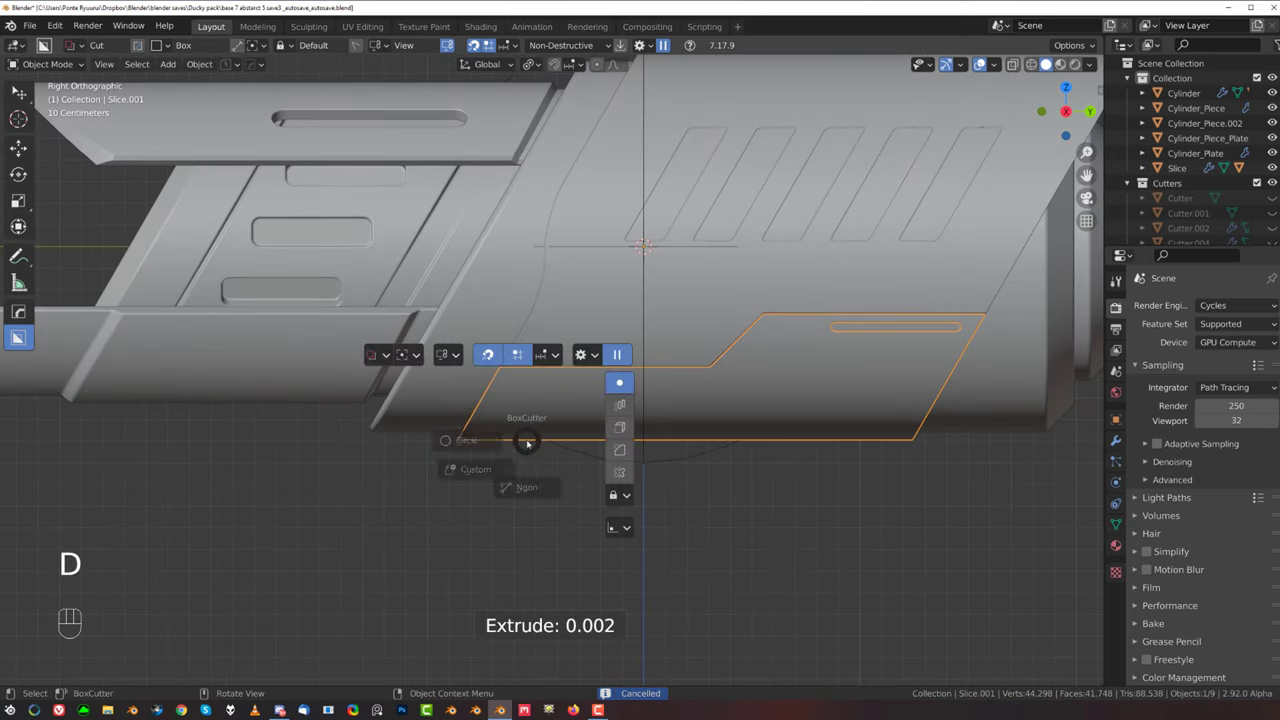
left_click(524, 526)
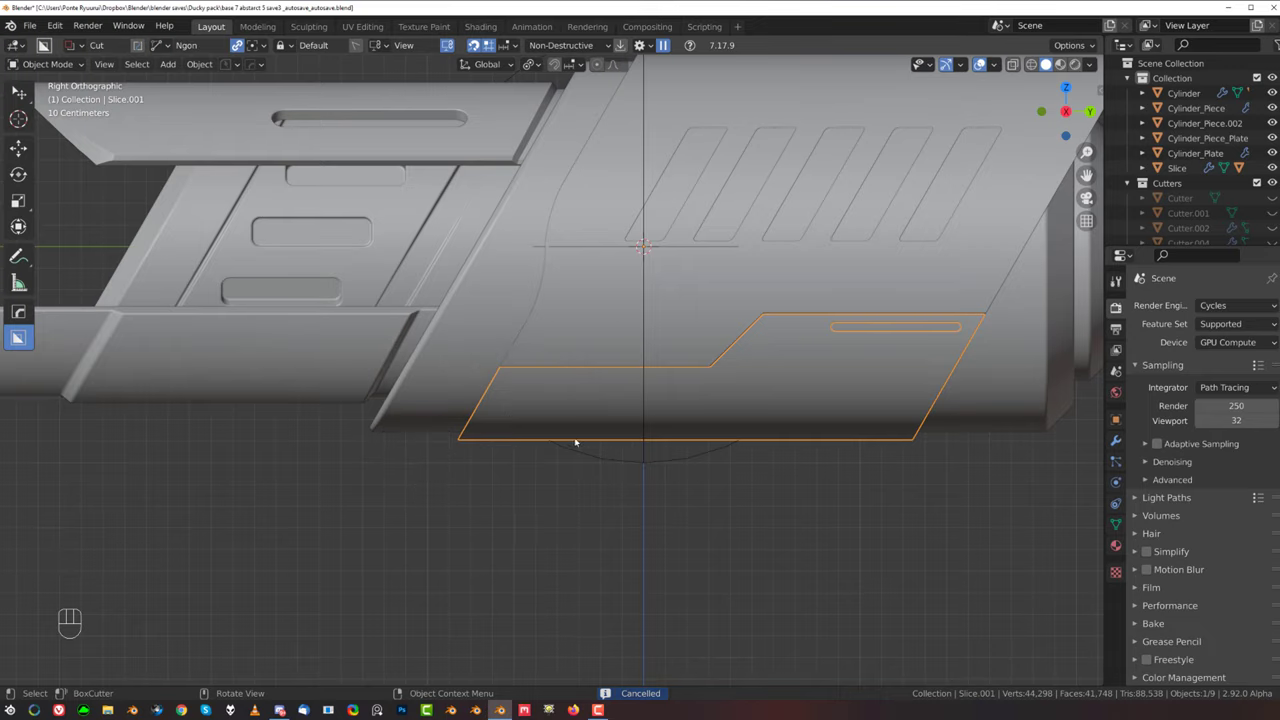
key("shift+2")
Step: Fine-tune the bevel width of the slotted upper plate to about 0.002 with three segments
scroll(490, 465, "down", 6)
scroll(480, 470, "up", 2)
middle_click_drag(460, 431, 638, 476, "shift")
key("KP_5")
scroll(631, 425, "up", 4)
middle_click_drag(790, 430, 486, 480, "shift")
scroll(487, 478, "down", 2)
scroll(632, 363, "up", 3)
middle_click_drag(504, 324, 437, 337, "shift")
scroll(585, 324, "up", 2)
left_click(583, 319)
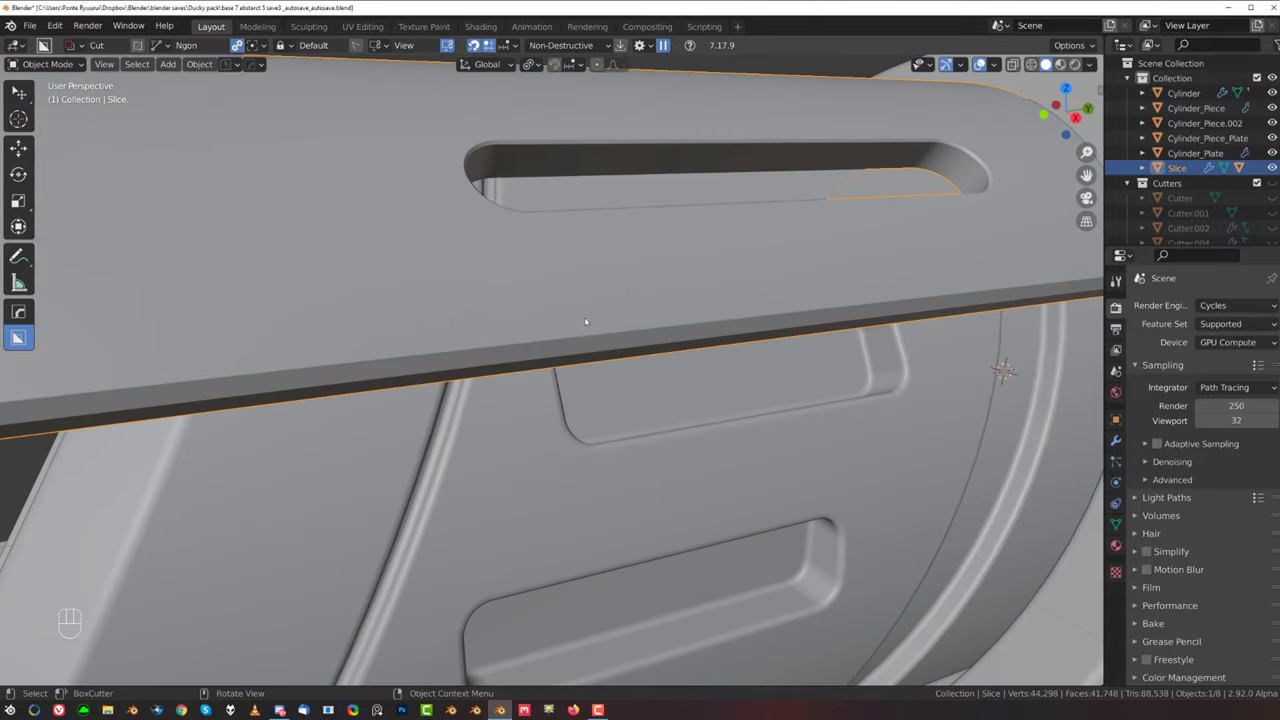
key("q")
left_click(581, 318)
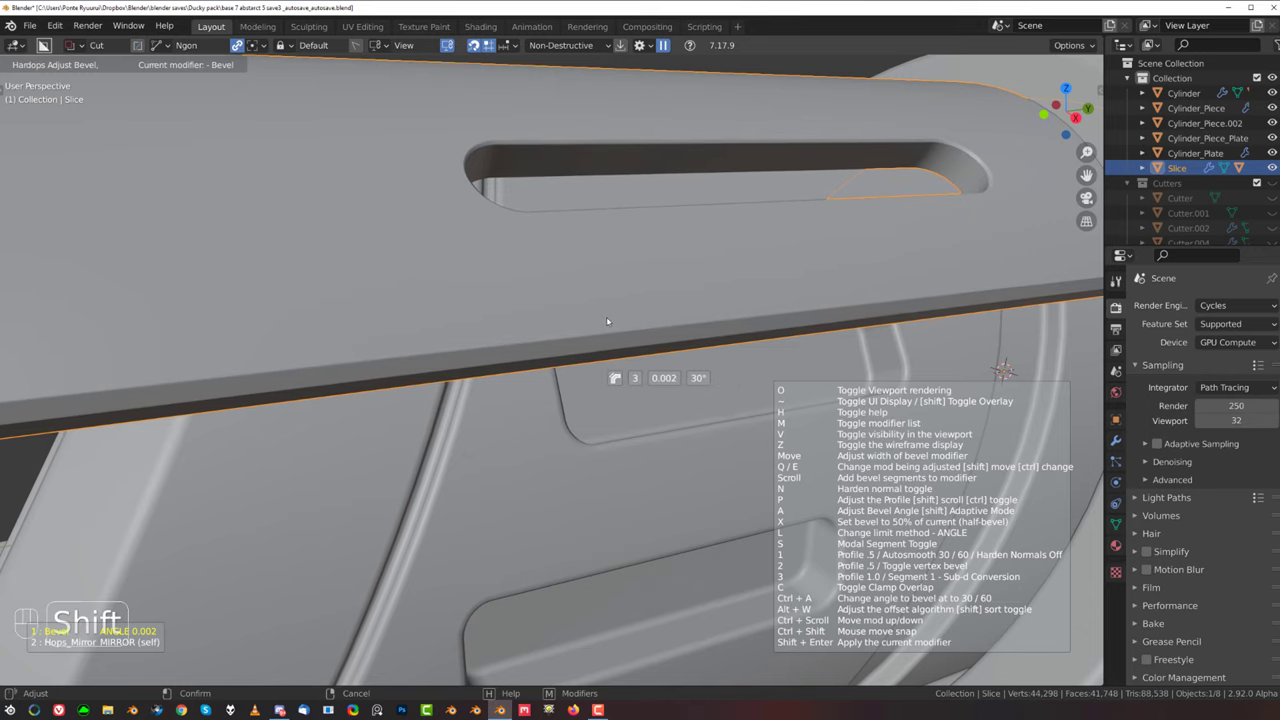
left_click(605, 320)
Step: Fine-tune the bevel width of the lower curved side plate to about 0.009
scroll(627, 328, "down", 7)
middle_click_drag(650, 428, 652, 396)
left_click(574, 208)
middle_click_drag(514, 428, 617, 297, "shift")
scroll(600, 315, "up", 4)
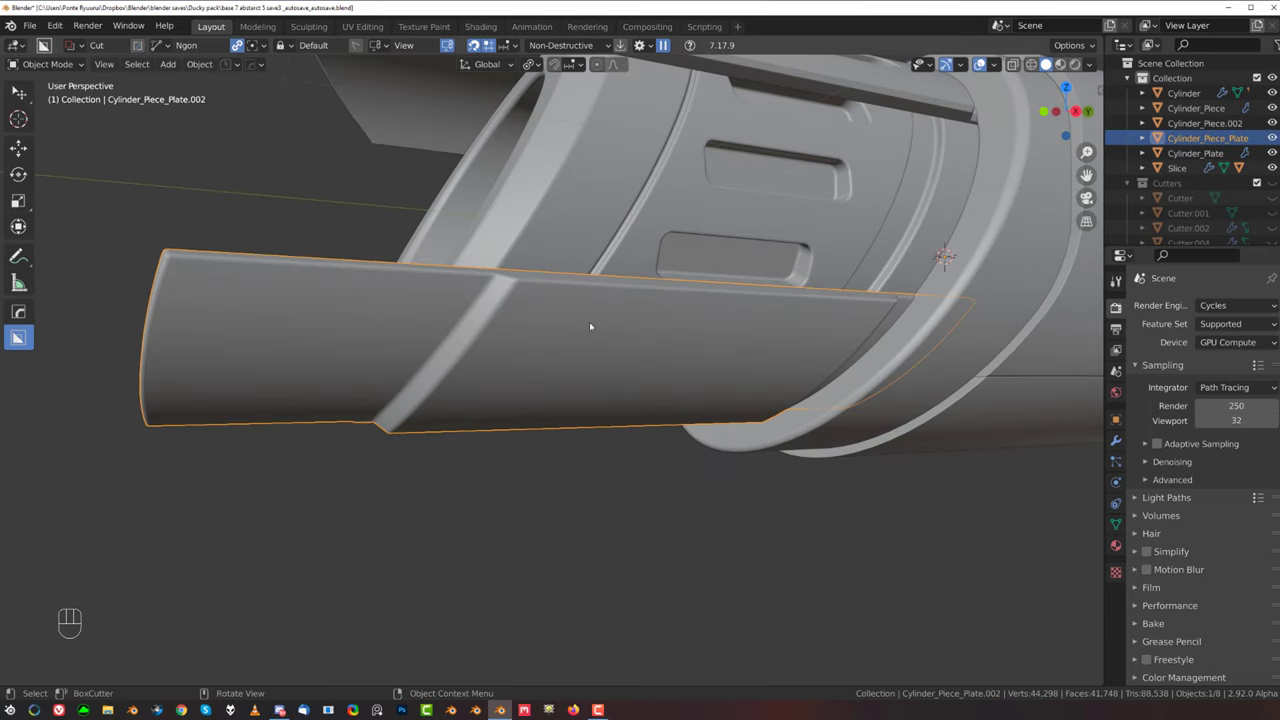
left_click(589, 326)
scroll(595, 312, "up", 2)
key("q")
left_click(599, 306)
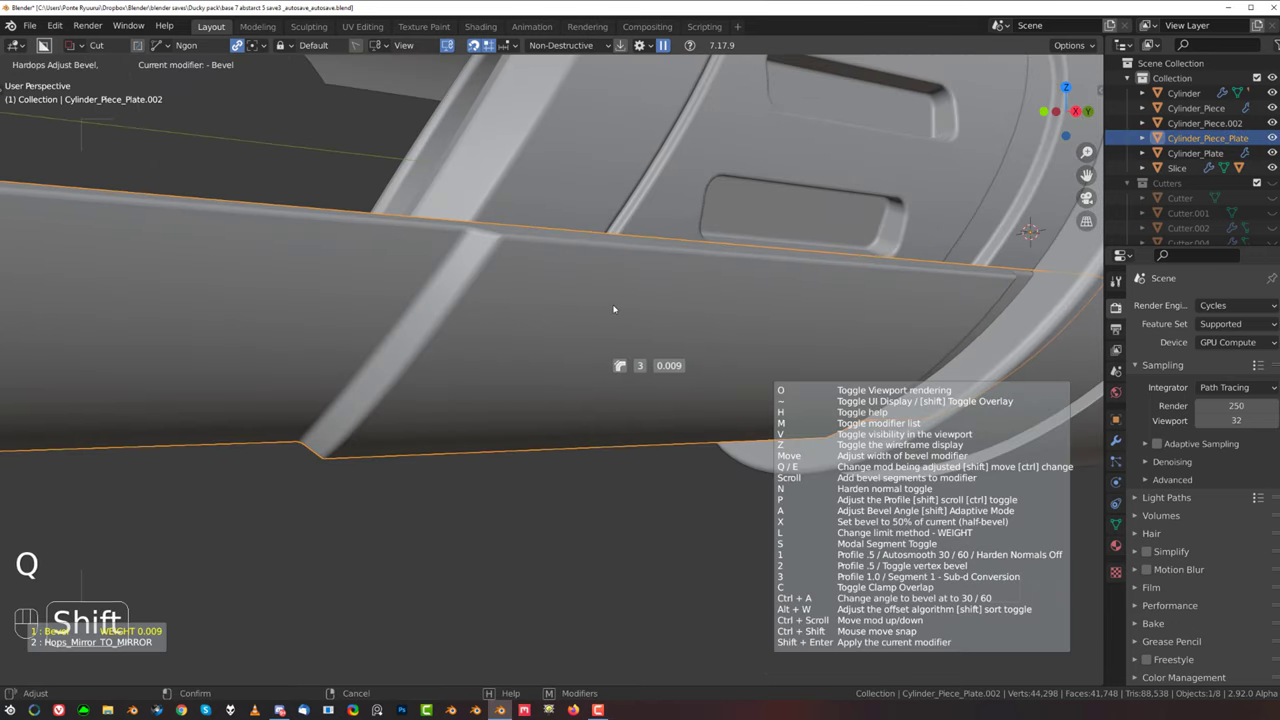
left_click(624, 306)
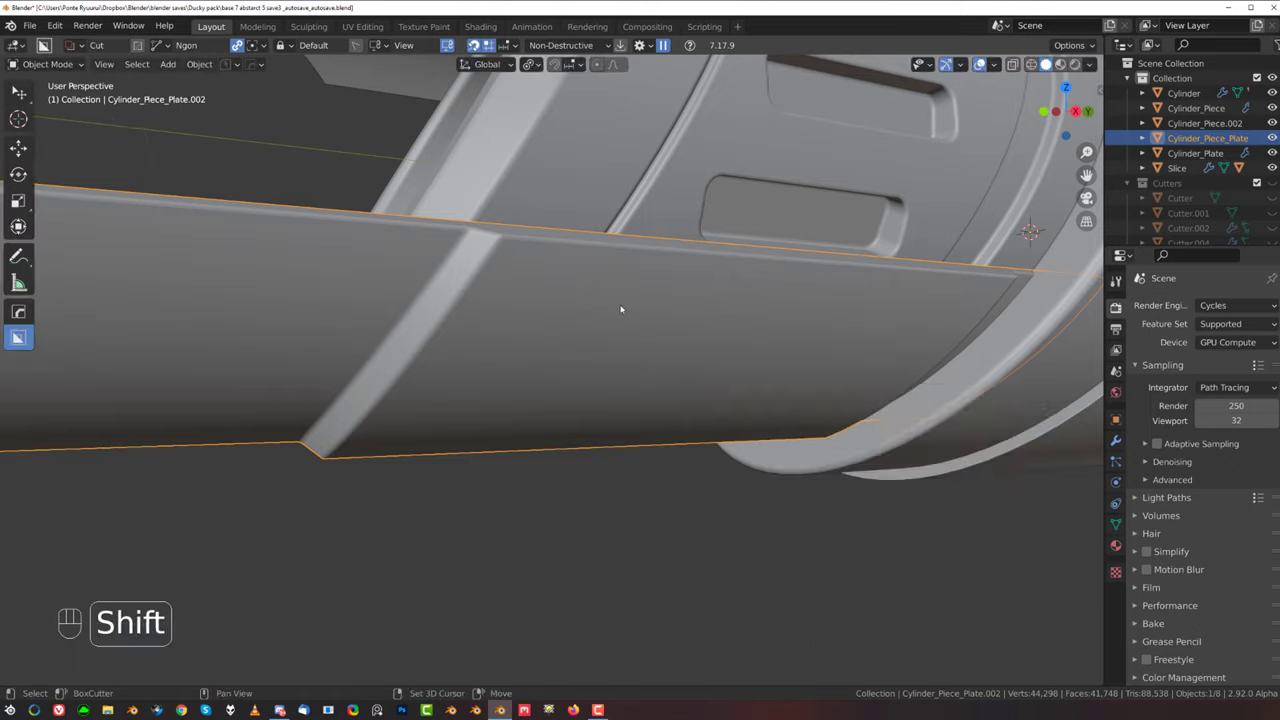
Step: Examine the bevels on the upper and lower plates and the open end of the model
scroll(623, 306, "down", 4)
left_click(323, 219)
scroll(586, 271, "up", 3)
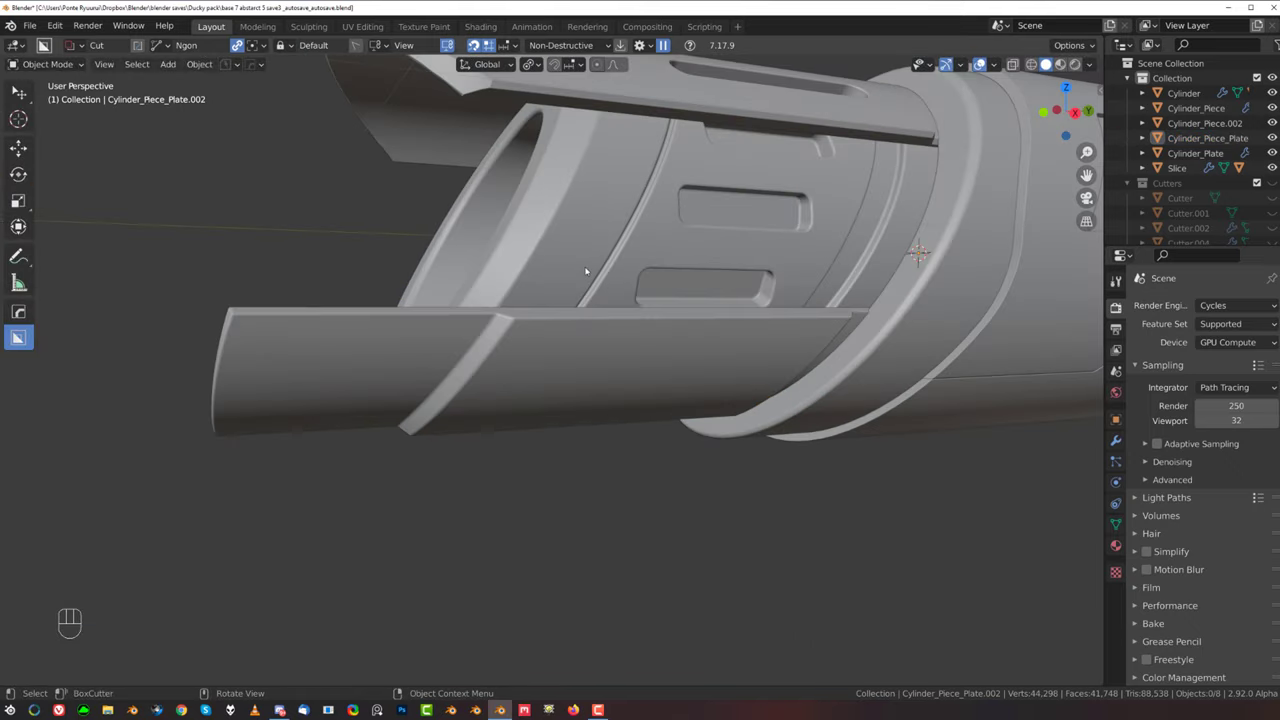
middle_click_drag(586, 271, 530, 266)
mouse_move(590, 308)
middle_mouse_down("shift")
mouse_move(497, 353)
mouse_move(652, 367)
mouse_move(492, 326)
mouse_move(537, 363)
mouse_move(513, 393)
mouse_move(583, 384)
mouse_move(596, 315)
middle_mouse_up("shift")
scroll(523, 363, "up", 2)
scroll(608, 363, "down", 6)
scroll(538, 364, "up", 3)
scroll(539, 380, "down", 2)
Step: Set the pivot point to the 3D cursor and rotate the lower curved side plate by -5.33° about the global Y axis
left_click(512, 398)
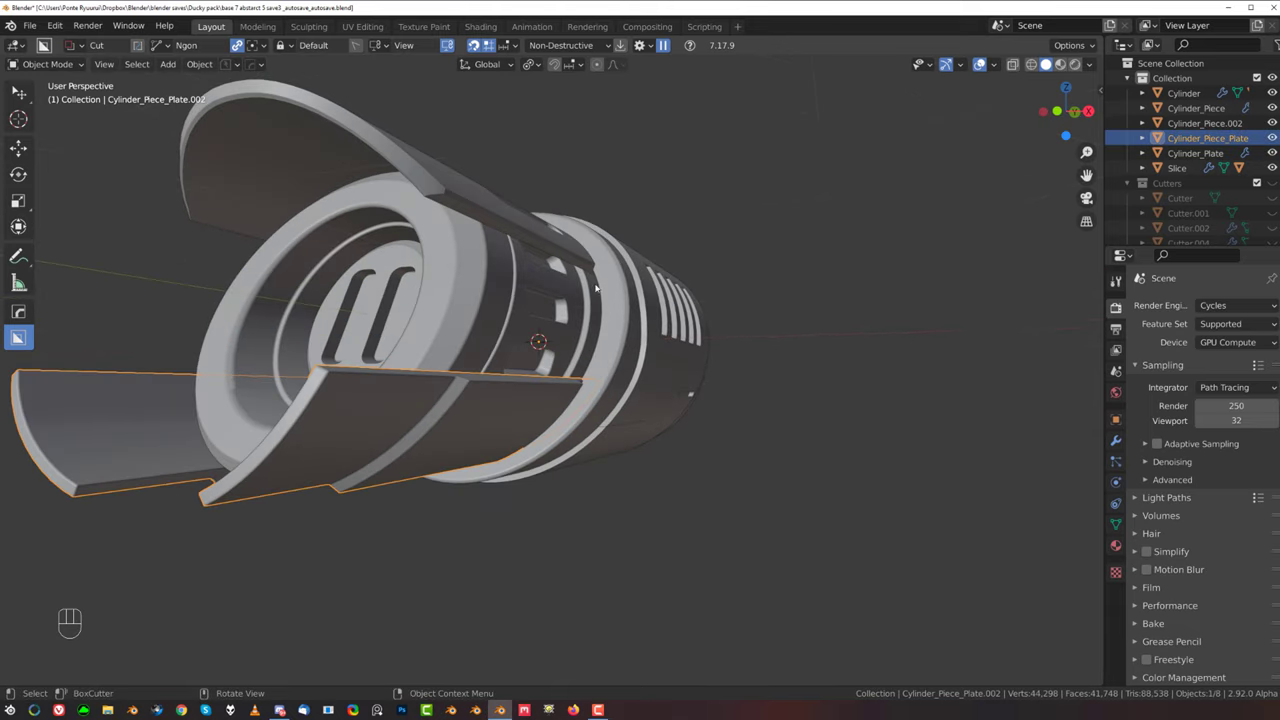
left_click(530, 65)
left_click(563, 99)
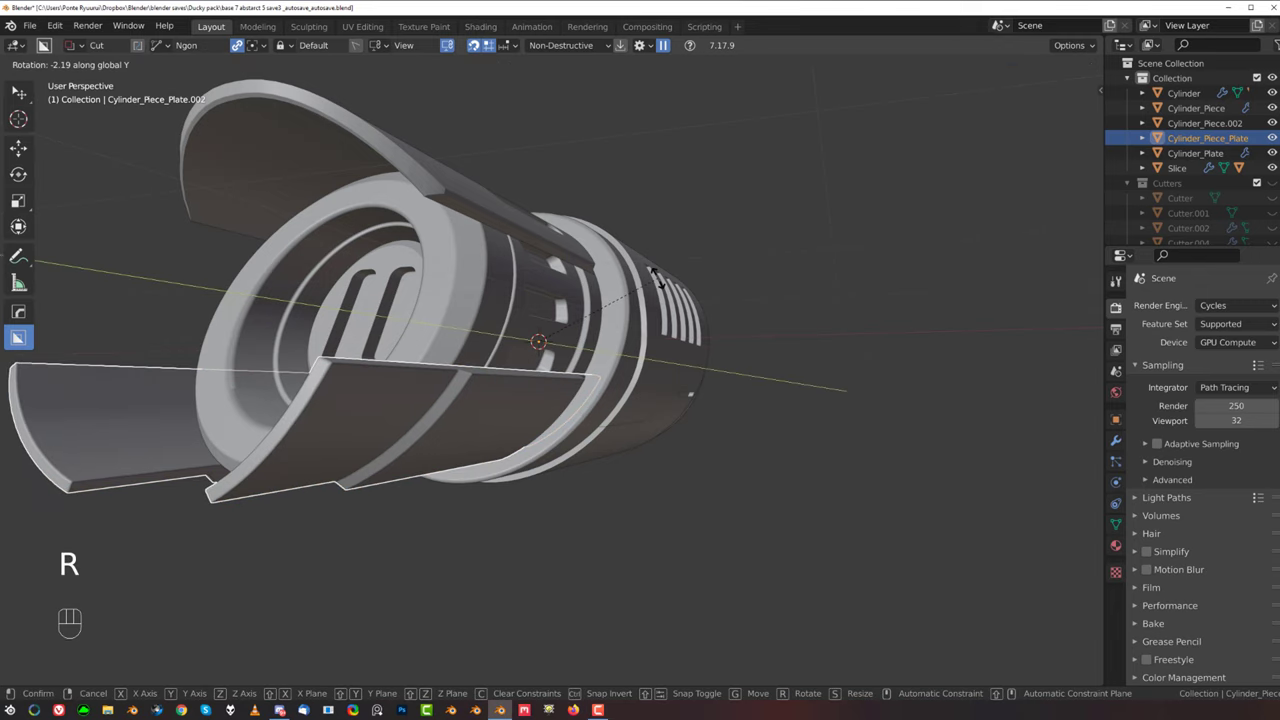
left_click(658, 90)
key("grave")
scroll(780, 318, "down", 1)
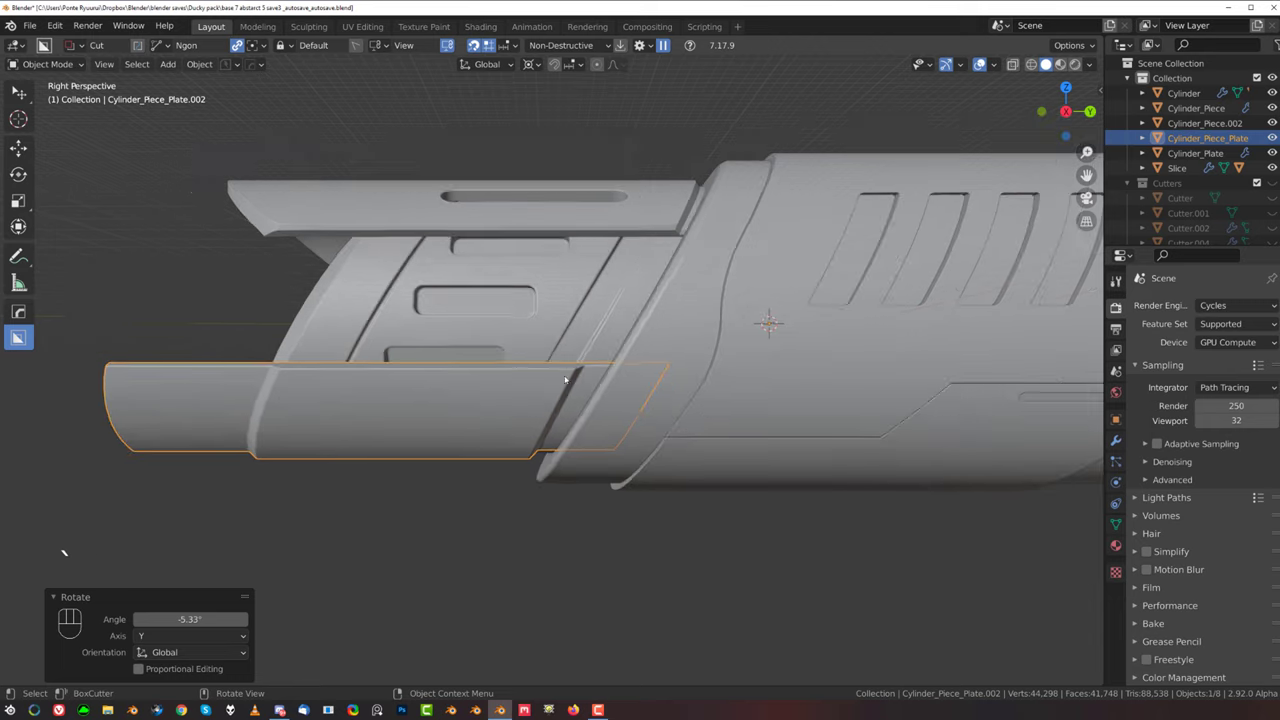
left_click(497, 491)
scroll(510, 494, "down", 1)
key("KP_5")
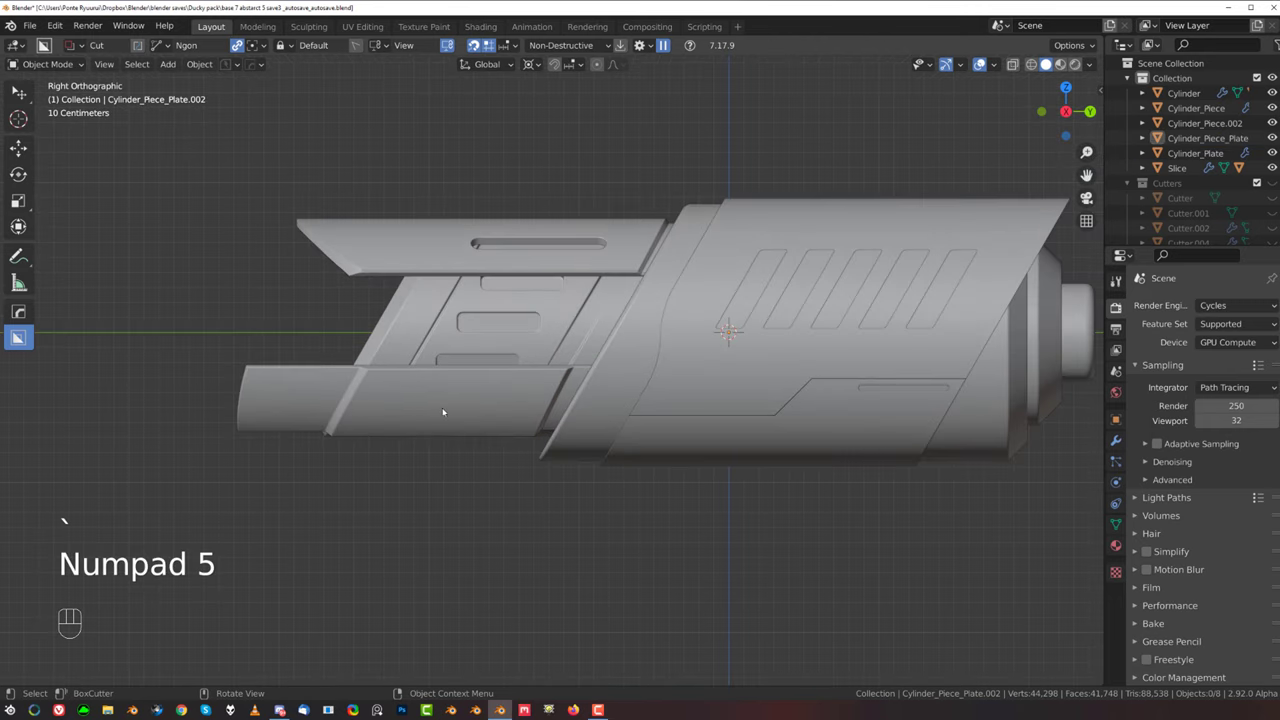
Step: Rotate the lower side plate about 8° around the global Y axis in the right orthographic view
scroll(443, 405, "up", 2)
left_click(443, 398)
key("r")
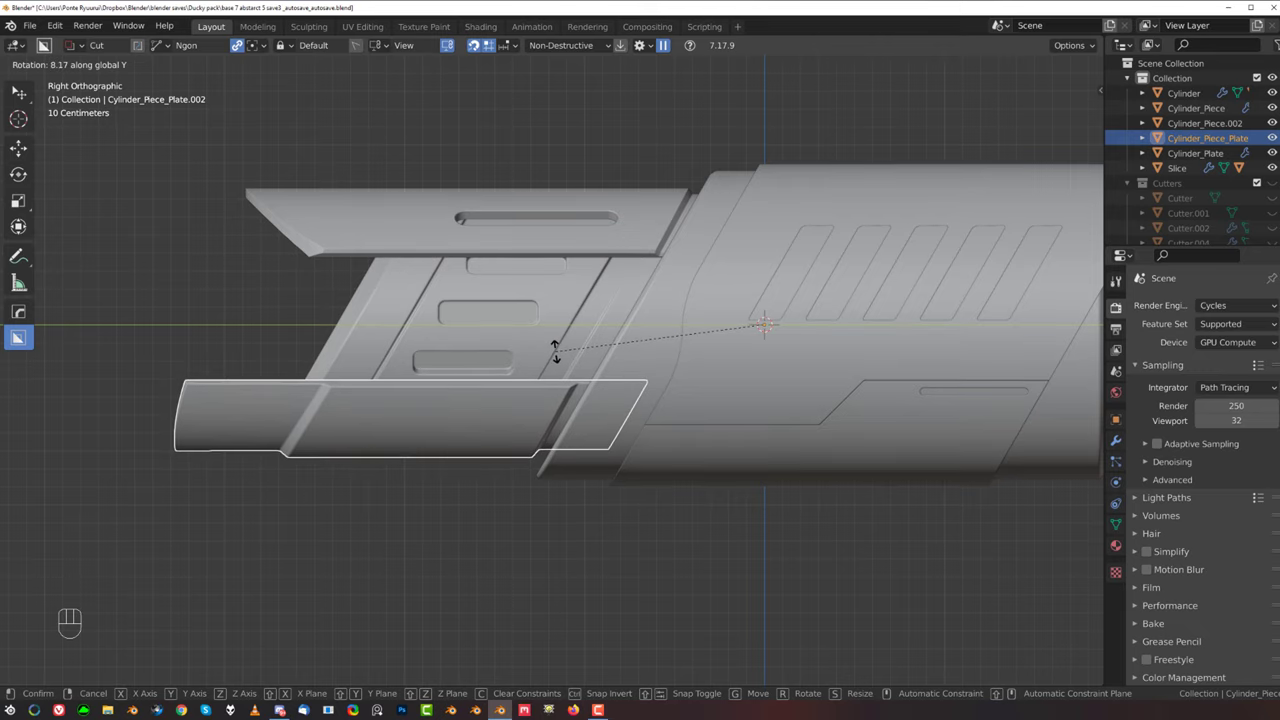
left_click(557, 358)
scroll(477, 577, "down", 3)
middle_click_drag(480, 560, 555, 456)
scroll(550, 452, "up", 4)
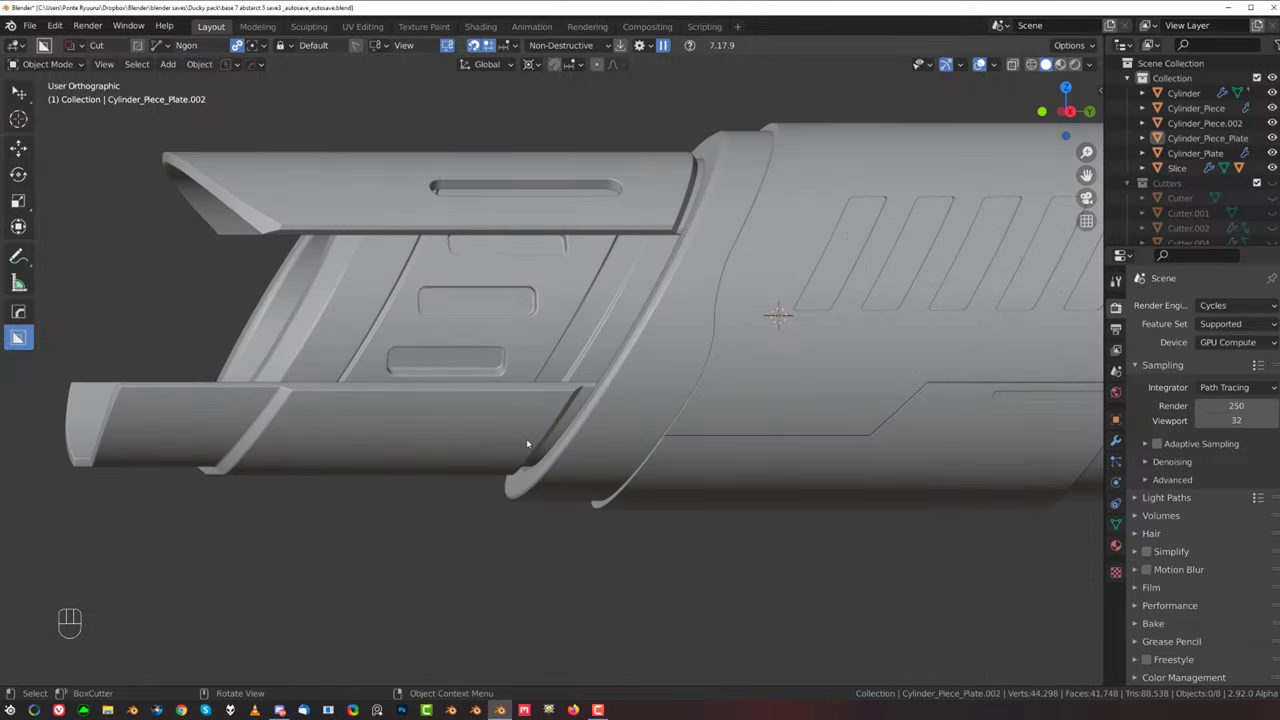
Step: Rotate the lower side plate by about -6.5° around the global Y axis and deselect it
left_click(495, 392)
key("r")
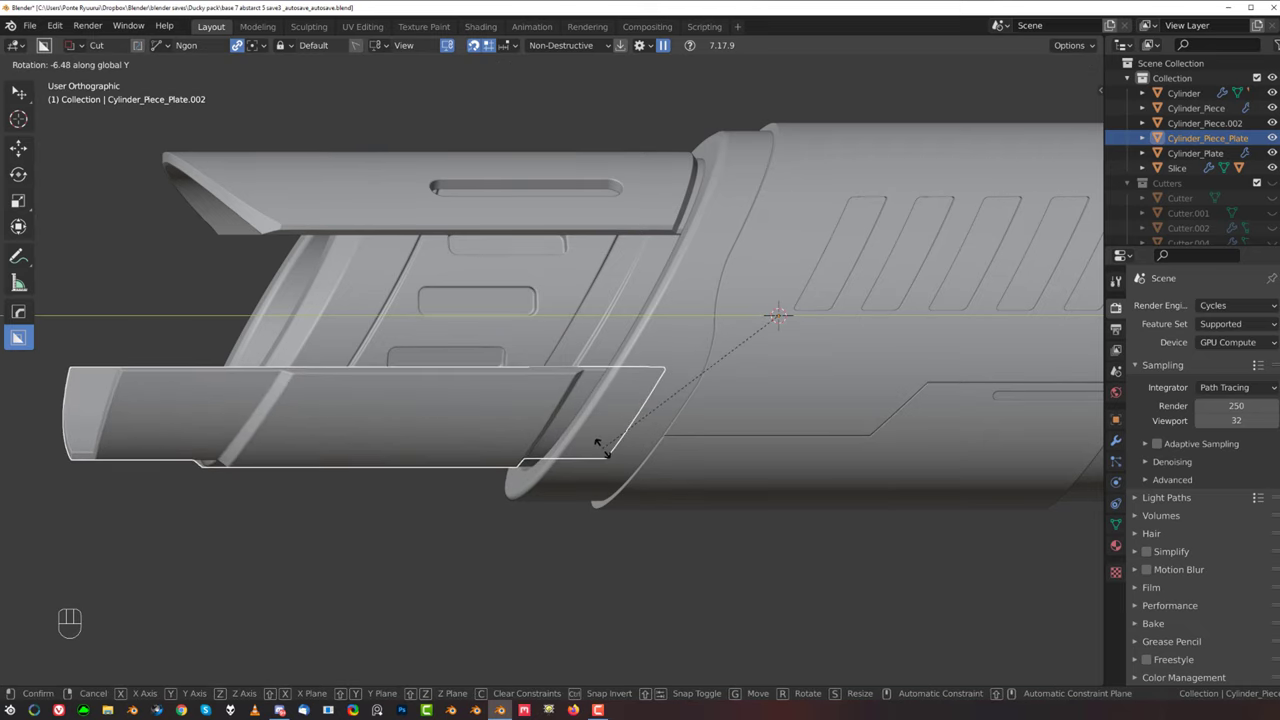
left_click(602, 448)
left_click(432, 545)
Step: Examine the plate alignment and overall silhouette from the right side and in perspective around both ends
scroll(537, 506, "down", 3)
key("grave")
scroll(545, 415, "up", 3)
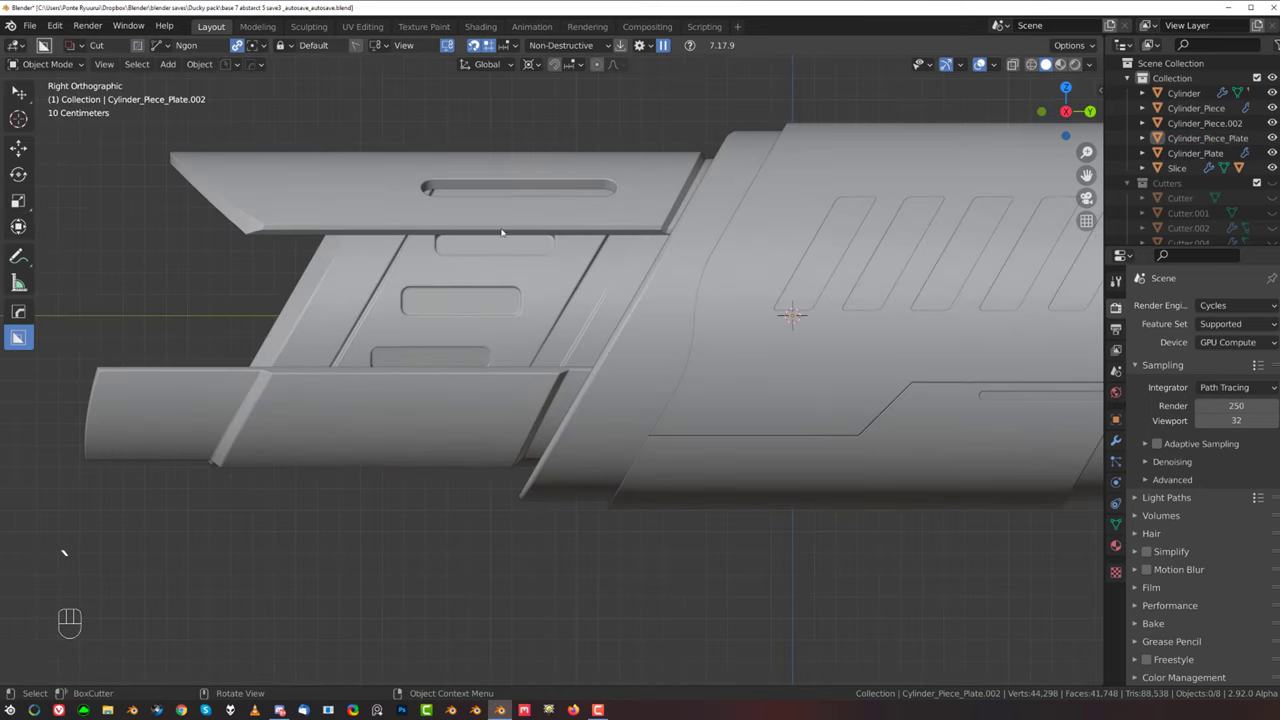
scroll(460, 392, "down", 3)
middle_click_drag(486, 429, 715, 300)
key("grave")
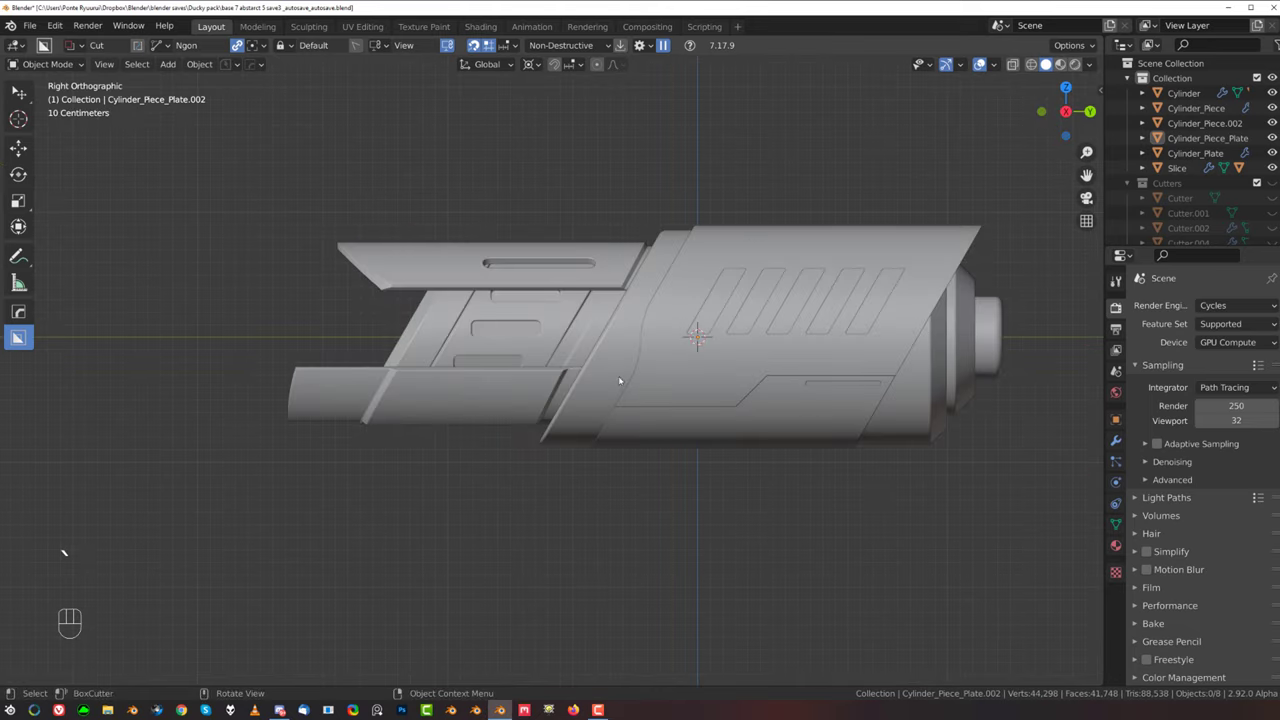
middle_click_drag(620, 380, 670, 382, "shift")
key("KP_5")
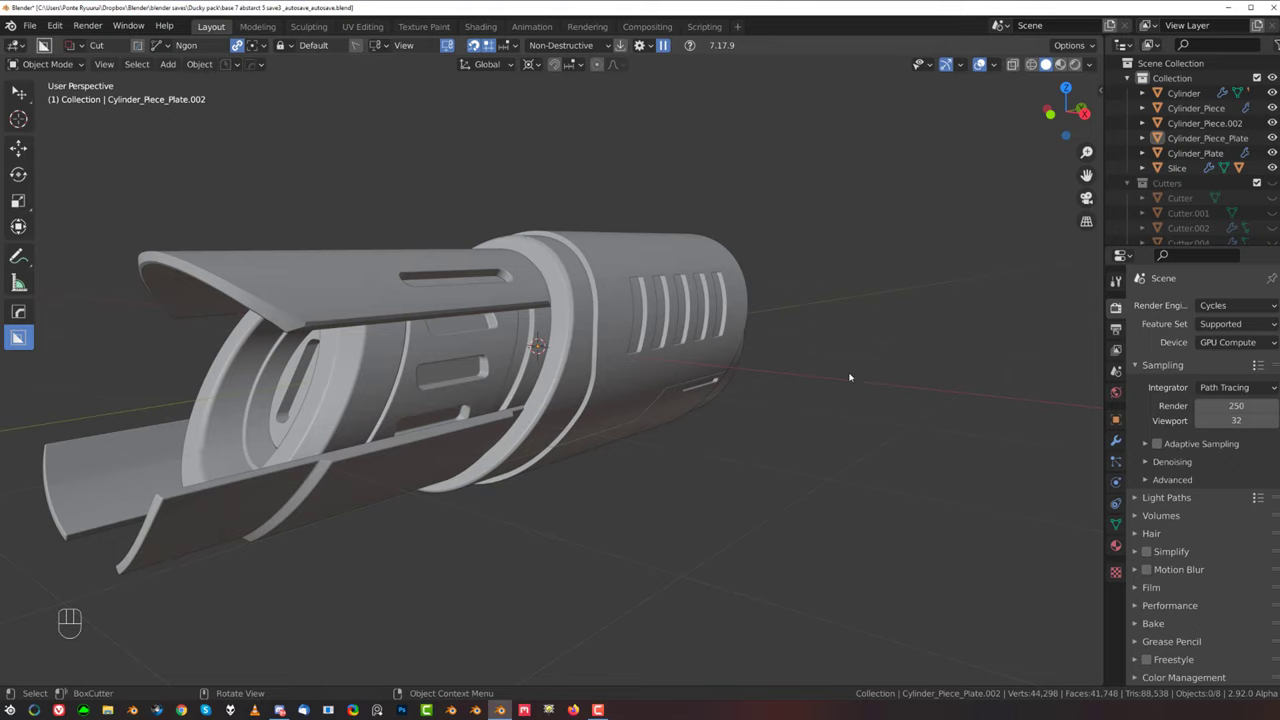
middle_click_drag(850, 377, 630, 362)
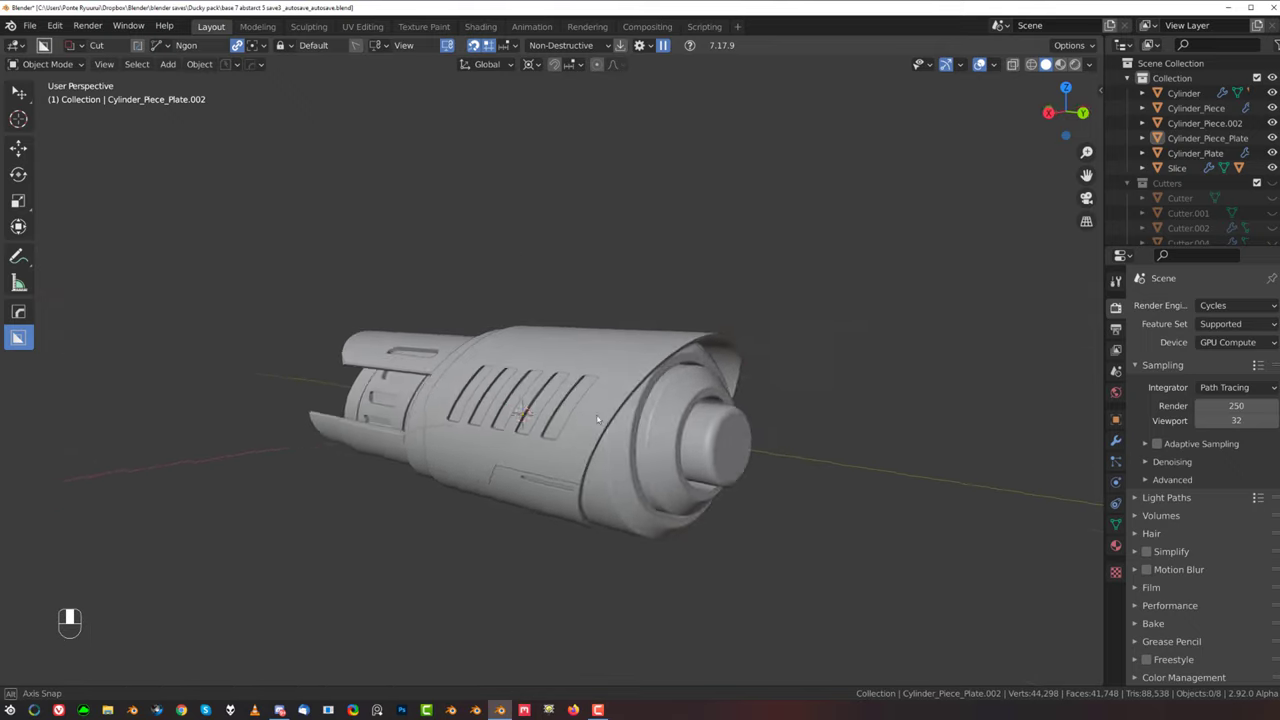